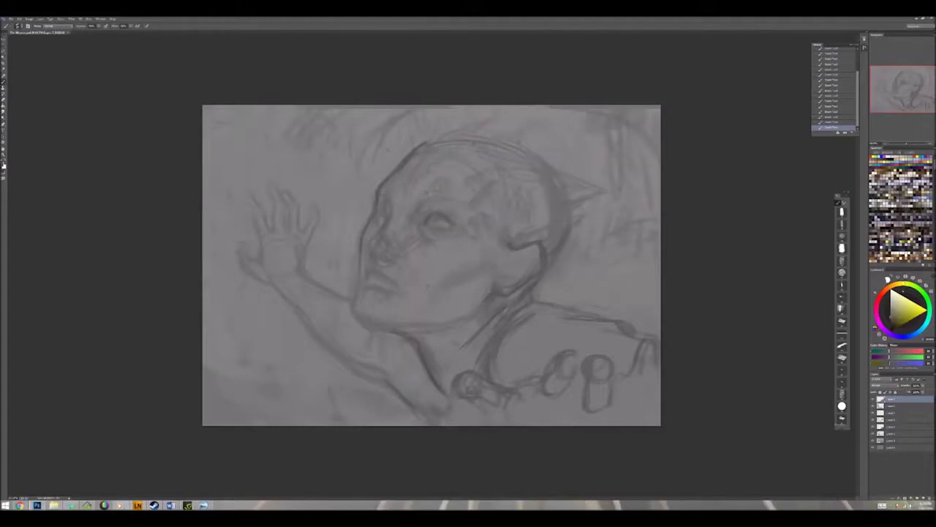
Step: Darken the eyebrow, left eye, upper lip, forehead outline and chin with pencil strokes
{"action": "left_click_drag", "start_coordinate": [416, 197], "coordinate": [432, 194]}
{"action": "left_click_drag", "start_coordinate": [424, 204], "coordinate": [413, 212]}
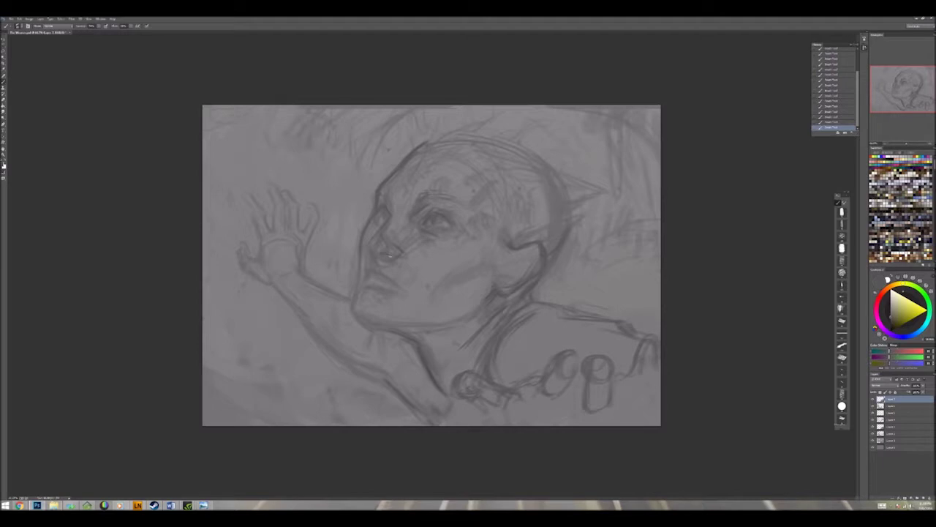
{"action": "left_click_drag", "start_coordinate": [376, 277], "coordinate": [384, 280]}
{"action": "mouse_move", "coordinate": [468, 208]}
{"action": "left_mouse_down"}
{"action": "mouse_move", "coordinate": [488, 177]}
{"action": "mouse_move", "coordinate": [450, 146]}
{"action": "left_mouse_up"}
{"action": "left_click_drag", "start_coordinate": [380, 196], "coordinate": [376, 165]}
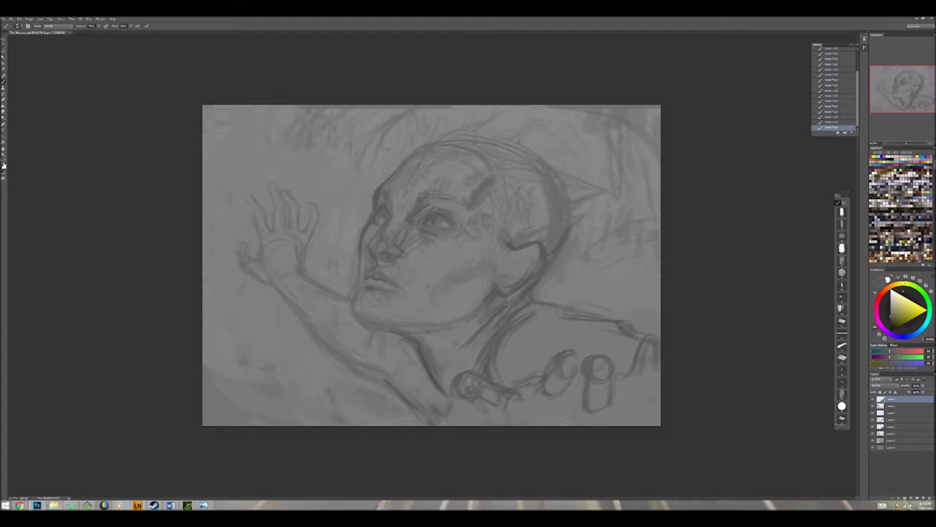
{"action": "left_click_drag", "start_coordinate": [384, 273], "coordinate": [393, 278]}
Step: Firm up the ear, top and back of the head, neck, and the raised hand's palm and wrist
{"action": "left_click_drag", "start_coordinate": [515, 248], "coordinate": [536, 257]}
{"action": "mouse_move", "coordinate": [444, 149]}
{"action": "left_mouse_down"}
{"action": "mouse_move", "coordinate": [473, 143]}
{"action": "mouse_move", "coordinate": [549, 174]}
{"action": "mouse_move", "coordinate": [563, 249]}
{"action": "left_mouse_up"}
{"action": "left_click_drag", "start_coordinate": [353, 288], "coordinate": [357, 298]}
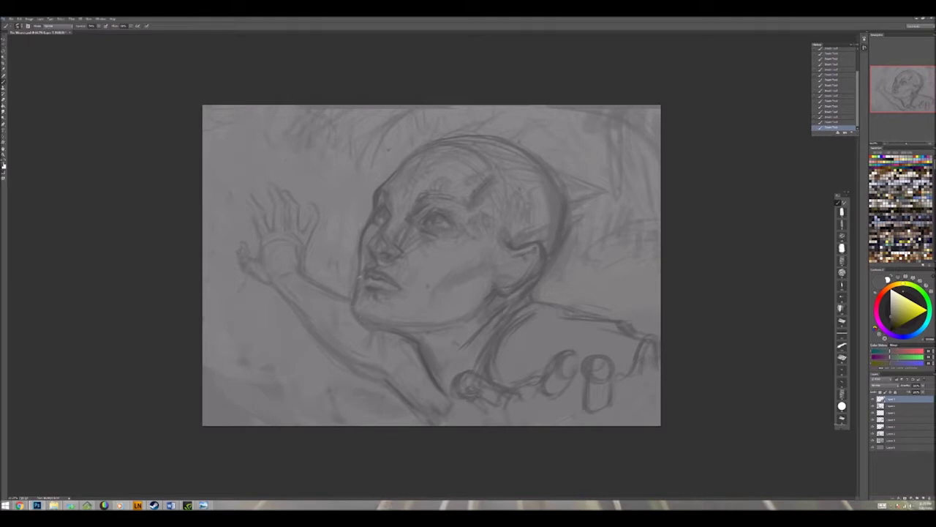
{"action": "left_click_drag", "start_coordinate": [476, 308], "coordinate": [487, 295]}
{"action": "left_click_drag", "start_coordinate": [404, 330], "coordinate": [420, 328]}
{"action": "mouse_move", "coordinate": [483, 319]}
{"action": "left_mouse_down"}
{"action": "mouse_move", "coordinate": [464, 344]}
{"action": "mouse_move", "coordinate": [475, 354]}
{"action": "left_mouse_up"}
{"action": "left_click_drag", "start_coordinate": [306, 268], "coordinate": [316, 220]}
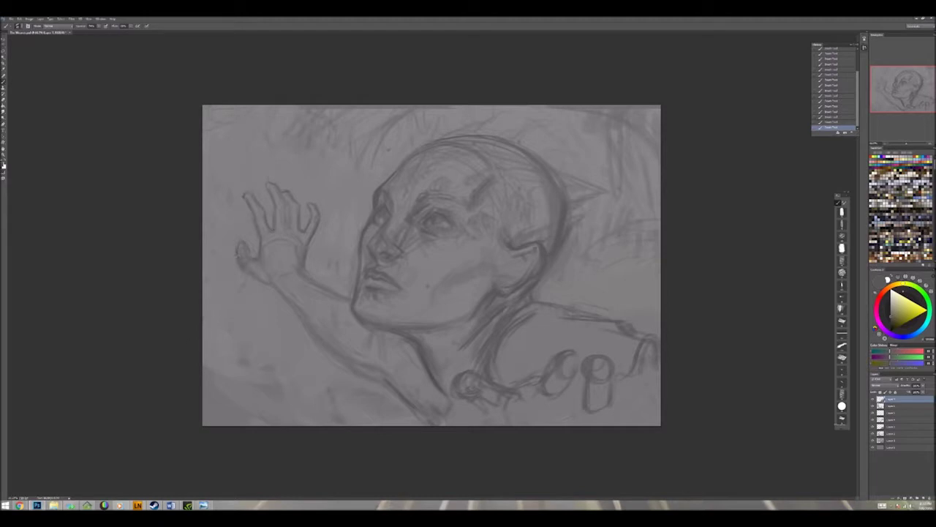
{"action": "left_click_drag", "start_coordinate": [244, 270], "coordinate": [302, 312]}
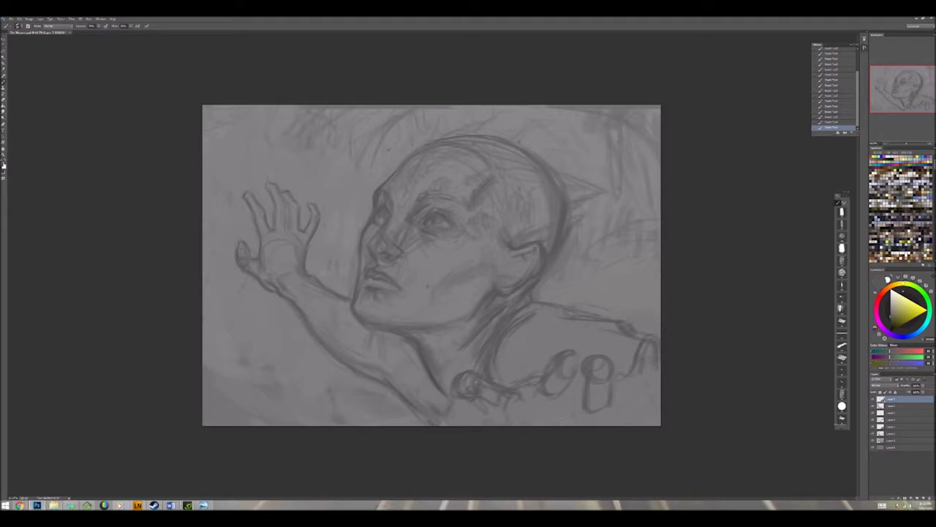
Step: Sharpen the raised hand's fingertip and edge, and redraw the shoulder and arm lines
{"action": "left_click_drag", "start_coordinate": [271, 192], "coordinate": [254, 186]}
{"action": "left_click_drag", "start_coordinate": [319, 211], "coordinate": [327, 245]}
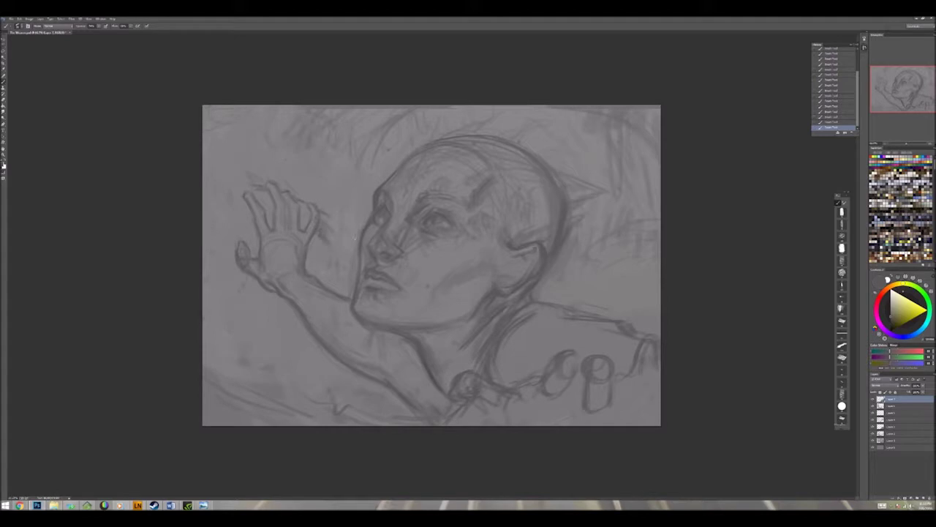
{"action": "left_click_drag", "start_coordinate": [552, 302], "coordinate": [616, 319]}
{"action": "mouse_move", "coordinate": [542, 399]}
{"action": "left_mouse_down"}
{"action": "mouse_move", "coordinate": [561, 395]}
{"action": "mouse_move", "coordinate": [594, 414]}
{"action": "left_mouse_up"}
{"action": "mouse_move", "coordinate": [619, 366]}
{"action": "left_mouse_down"}
{"action": "mouse_move", "coordinate": [612, 392]}
{"action": "mouse_move", "coordinate": [653, 367]}
{"action": "left_mouse_up"}
{"action": "left_click_drag", "start_coordinate": [640, 382], "coordinate": [638, 392]}
{"action": "left_click_drag", "start_coordinate": [633, 332], "coordinate": [658, 327]}
{"action": "left_click_drag", "start_coordinate": [546, 284], "coordinate": [547, 298]}
{"action": "left_click_drag", "start_coordinate": [554, 284], "coordinate": [557, 297]}
Step: Rough in loose background strokes in the top-right corner and along the right side
{"action": "left_click_drag", "start_coordinate": [604, 124], "coordinate": [627, 107]}
{"action": "left_click_drag", "start_coordinate": [591, 298], "coordinate": [614, 294]}
{"action": "left_click_drag", "start_coordinate": [660, 210], "coordinate": [650, 217]}
{"action": "mouse_move", "coordinate": [653, 224]}
{"action": "left_mouse_down"}
{"action": "mouse_move", "coordinate": [635, 233]}
{"action": "mouse_move", "coordinate": [631, 258]}
{"action": "left_mouse_up"}
{"action": "mouse_move", "coordinate": [634, 253]}
{"action": "left_mouse_down"}
{"action": "mouse_move", "coordinate": [604, 303]}
{"action": "mouse_move", "coordinate": [645, 297]}
{"action": "left_mouse_up"}
{"action": "left_click_drag", "start_coordinate": [651, 289], "coordinate": [635, 320]}
{"action": "left_click_drag", "start_coordinate": [594, 251], "coordinate": [583, 293]}
{"action": "left_click_drag", "start_coordinate": [590, 259], "coordinate": [575, 293]}
Step: Sketch loose background strokes in the upper-left area, along the left edge and lower left
{"action": "left_click_drag", "start_coordinate": [342, 151], "coordinate": [313, 197]}
{"action": "left_click_drag", "start_coordinate": [359, 154], "coordinate": [327, 176]}
{"action": "left_click_drag", "start_coordinate": [377, 141], "coordinate": [349, 155]}
{"action": "mouse_move", "coordinate": [372, 128]}
{"action": "left_mouse_down"}
{"action": "mouse_move", "coordinate": [357, 131]}
{"action": "mouse_move", "coordinate": [353, 180]}
{"action": "left_mouse_up"}
{"action": "left_click_drag", "start_coordinate": [410, 134], "coordinate": [378, 152]}
{"action": "left_click_drag", "start_coordinate": [319, 120], "coordinate": [306, 139]}
{"action": "left_click_drag", "start_coordinate": [303, 107], "coordinate": [296, 115]}
{"action": "left_click_drag", "start_coordinate": [203, 240], "coordinate": [241, 291]}
{"action": "left_click_drag", "start_coordinate": [223, 283], "coordinate": [272, 362]}
Step: Swap back to the dark colour and redraw the head top, eyebrow, eyelid, temple and eye corner
{"action": "left_click_drag", "start_coordinate": [461, 136], "coordinate": [408, 157]}
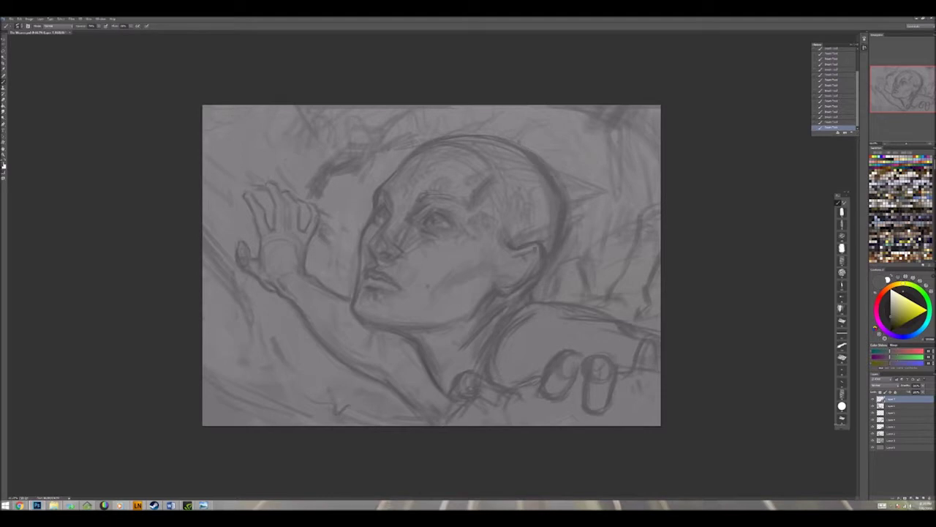
{"action": "key", "text": "x"}
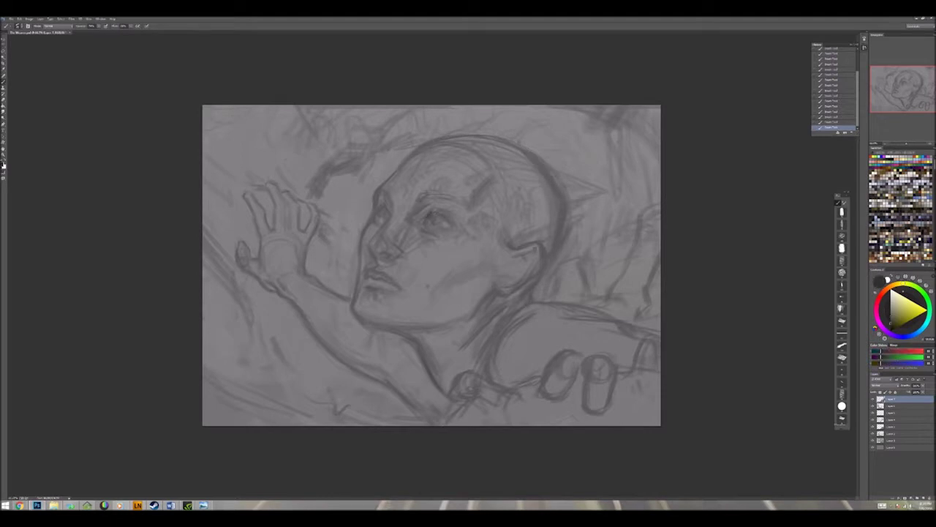
{"action": "left_click_drag", "start_coordinate": [421, 199], "coordinate": [458, 201]}
{"action": "left_click_drag", "start_coordinate": [425, 206], "coordinate": [435, 213]}
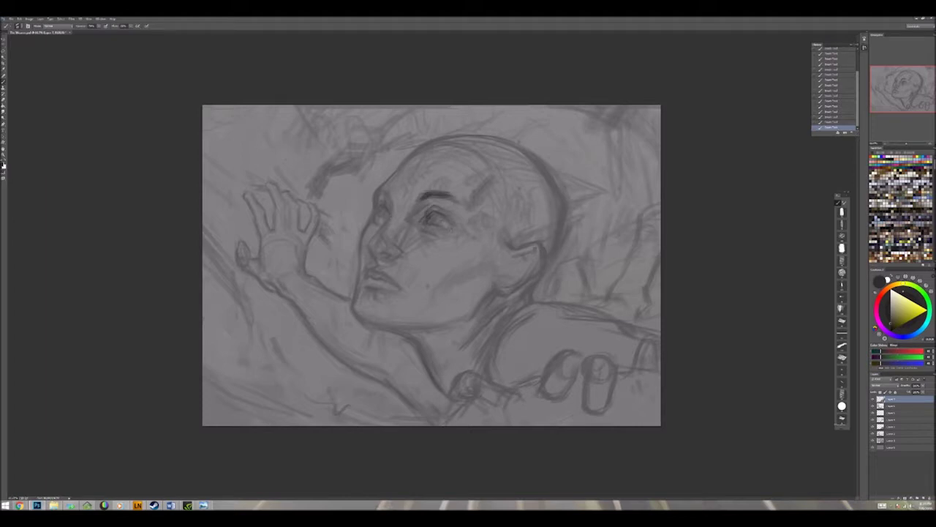
{"action": "mouse_move", "coordinate": [420, 146]}
{"action": "left_mouse_down"}
{"action": "mouse_move", "coordinate": [376, 196]}
{"action": "mouse_move", "coordinate": [377, 236]}
{"action": "mouse_move", "coordinate": [391, 254]}
{"action": "mouse_move", "coordinate": [382, 251]}
{"action": "left_mouse_up"}
{"action": "left_click_drag", "start_coordinate": [421, 199], "coordinate": [443, 223]}
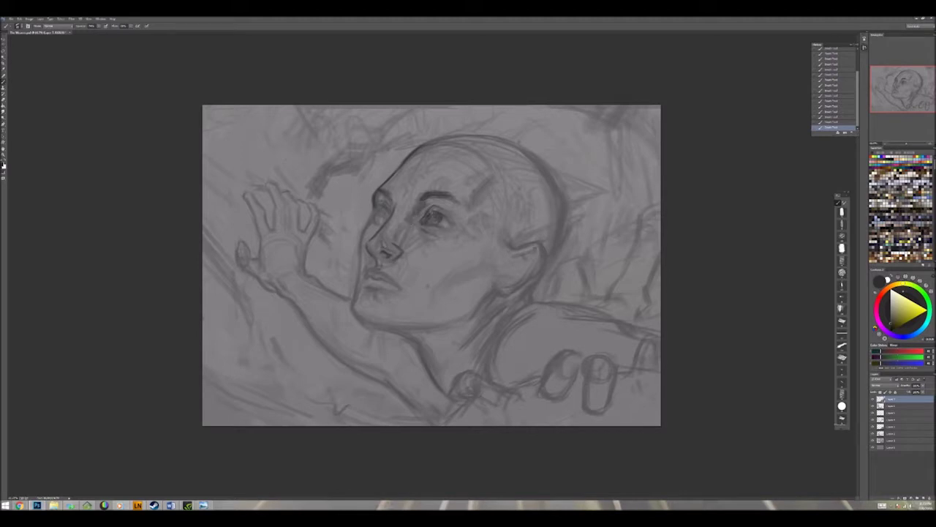
Step: Define the right eye, cheek line and lips, and outline the top and back of the ear
{"action": "left_click_drag", "start_coordinate": [379, 208], "coordinate": [384, 216]}
{"action": "mouse_move", "coordinate": [359, 250]}
{"action": "left_mouse_down"}
{"action": "mouse_move", "coordinate": [358, 269]}
{"action": "mouse_move", "coordinate": [387, 279]}
{"action": "left_mouse_up"}
{"action": "left_click_drag", "start_coordinate": [387, 282], "coordinate": [397, 286]}
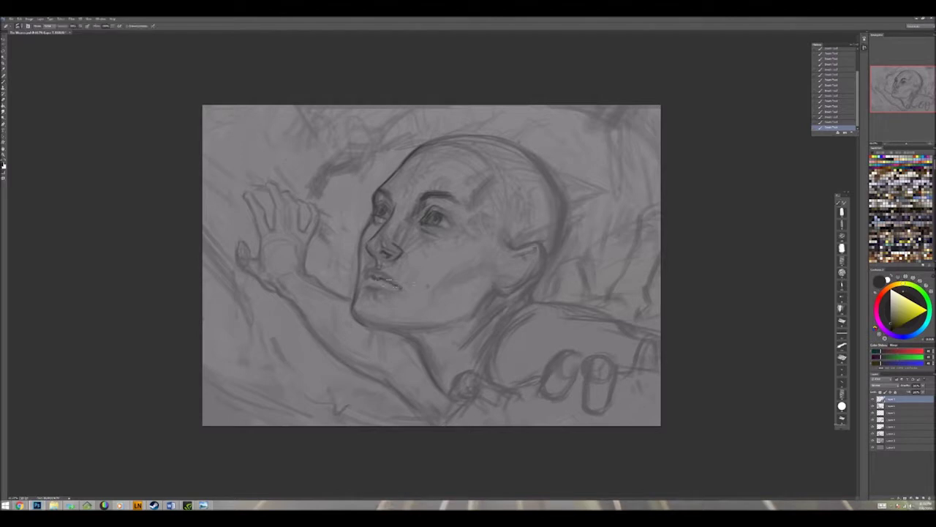
{"action": "mouse_move", "coordinate": [366, 268]}
{"action": "left_mouse_down"}
{"action": "mouse_move", "coordinate": [389, 278]}
{"action": "mouse_move", "coordinate": [382, 302]}
{"action": "left_mouse_up"}
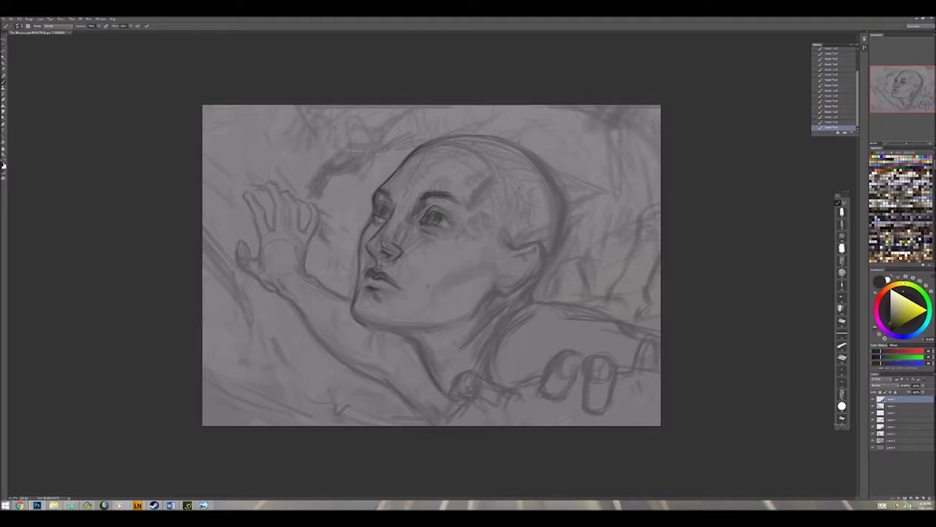
{"action": "mouse_move", "coordinate": [506, 246]}
{"action": "left_mouse_down"}
{"action": "mouse_move", "coordinate": [543, 244]}
{"action": "mouse_move", "coordinate": [547, 270]}
{"action": "left_mouse_up"}
Step: Sample grey shading tones and shade the top and back of the head above the ear
{"action": "left_click", "coordinate": [512, 290], "text": "alt"}
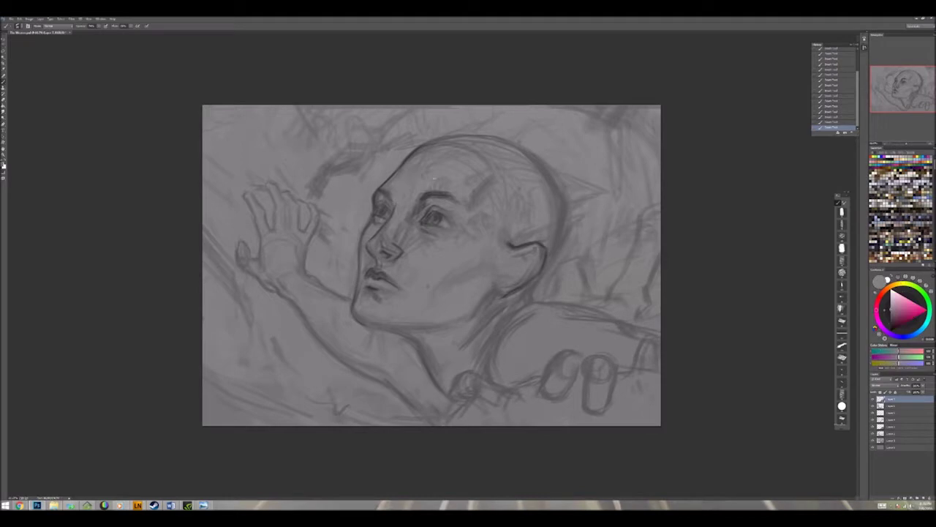
{"action": "left_click", "coordinate": [460, 140], "text": "alt"}
{"action": "mouse_move", "coordinate": [455, 161]}
{"action": "left_mouse_down"}
{"action": "mouse_move", "coordinate": [510, 191]}
{"action": "mouse_move", "coordinate": [553, 266]}
{"action": "left_mouse_up"}
{"action": "left_click", "coordinate": [527, 227], "text": "alt"}
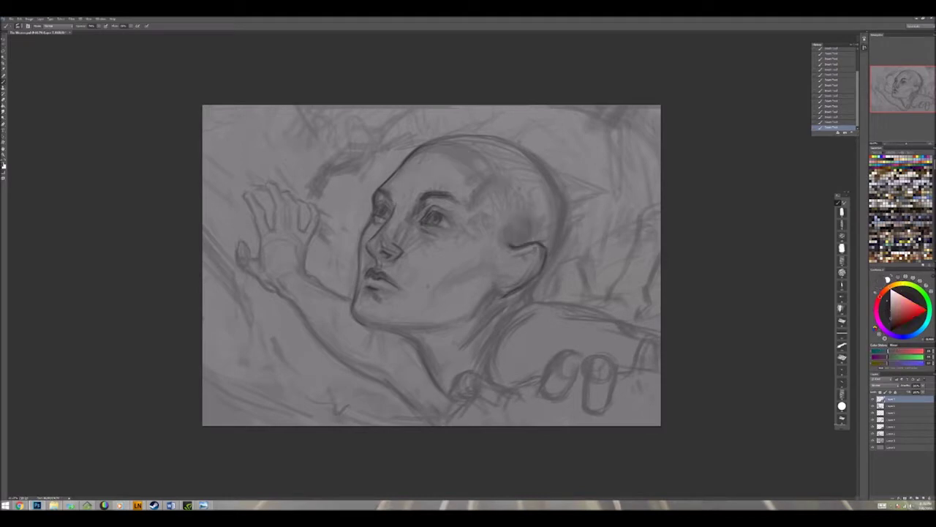
{"action": "left_click_drag", "start_coordinate": [539, 203], "coordinate": [559, 245]}
Step: Darken the neck and chin line, draw the shoulder up to the ear, and shade the cheek
{"action": "left_click_drag", "start_coordinate": [394, 332], "coordinate": [420, 347]}
{"action": "left_click_drag", "start_coordinate": [436, 378], "coordinate": [445, 391]}
{"action": "mouse_move", "coordinate": [452, 321]}
{"action": "left_mouse_down"}
{"action": "mouse_move", "coordinate": [502, 298]}
{"action": "mouse_move", "coordinate": [513, 306]}
{"action": "mouse_move", "coordinate": [538, 286]}
{"action": "left_mouse_up"}
{"action": "left_click_drag", "start_coordinate": [568, 211], "coordinate": [572, 229]}
{"action": "mouse_move", "coordinate": [478, 254]}
{"action": "left_mouse_down"}
{"action": "mouse_move", "coordinate": [486, 260]}
{"action": "mouse_move", "coordinate": [457, 285]}
{"action": "mouse_move", "coordinate": [423, 299]}
{"action": "left_mouse_up"}
Step: Sample darker face tones to shade under the jaw, a spot on the neck, and behind the ear
{"action": "left_click", "coordinate": [468, 271], "text": "alt"}
{"action": "left_click", "coordinate": [439, 286], "text": "alt"}
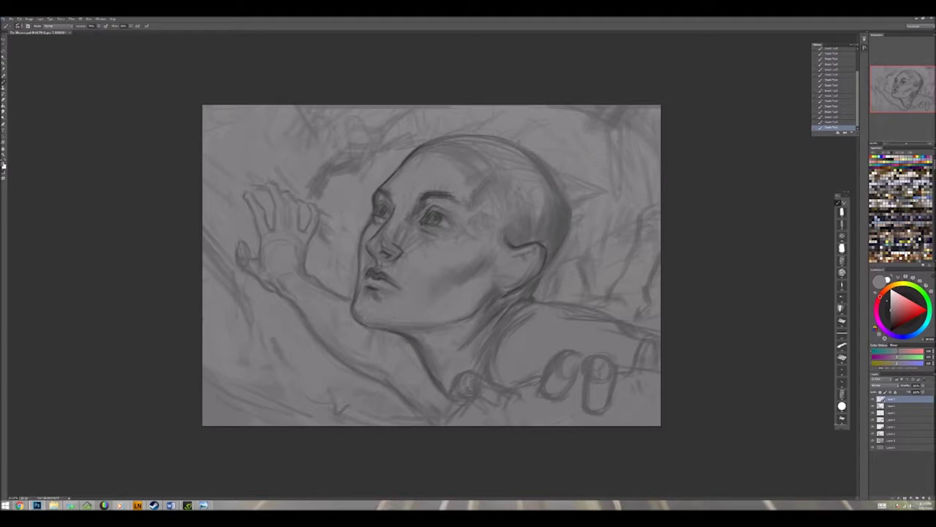
{"action": "left_click", "coordinate": [367, 319], "text": "alt"}
{"action": "mouse_move", "coordinate": [376, 326]}
{"action": "left_mouse_down"}
{"action": "mouse_move", "coordinate": [450, 348]}
{"action": "mouse_move", "coordinate": [489, 332]}
{"action": "left_mouse_up"}
{"action": "left_click", "coordinate": [468, 347], "text": "alt"}
{"action": "left_click", "coordinate": [498, 284], "text": "alt"}
{"action": "left_click_drag", "start_coordinate": [496, 294], "coordinate": [501, 299]}
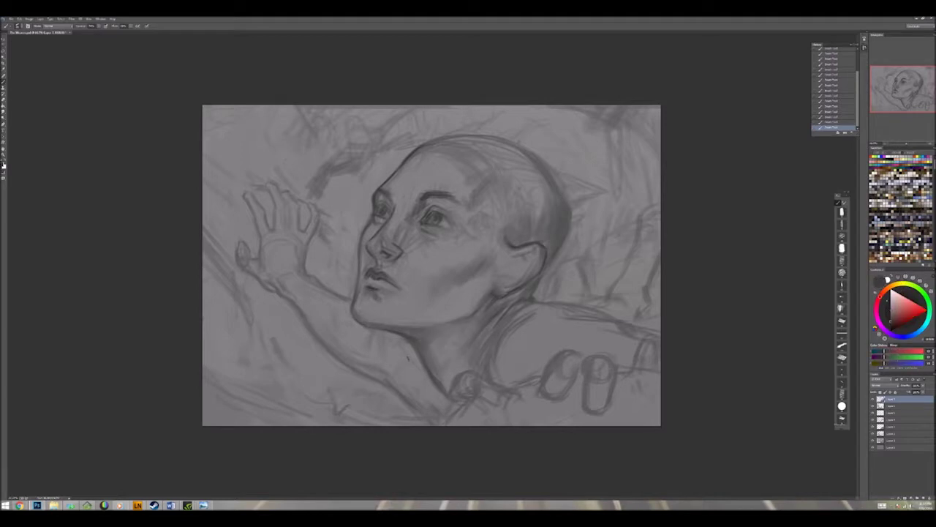
{"action": "left_click_drag", "start_coordinate": [568, 185], "coordinate": [546, 272]}
Step: Darken two raised-hand fingers, touch up near the eye, and redraw the neck curve and shoulder top
{"action": "left_click_drag", "start_coordinate": [245, 194], "coordinate": [248, 206]}
{"action": "left_click_drag", "start_coordinate": [256, 194], "coordinate": [263, 211]}
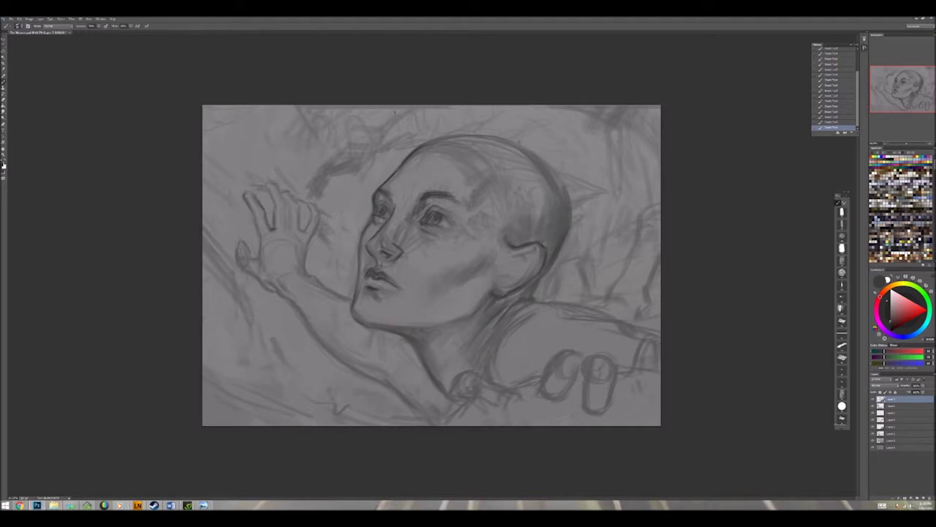
{"action": "left_click_drag", "start_coordinate": [442, 218], "coordinate": [451, 224]}
{"action": "left_click_drag", "start_coordinate": [503, 333], "coordinate": [491, 376]}
{"action": "left_click_drag", "start_coordinate": [562, 308], "coordinate": [651, 335]}
Step: Darken finger outlines on both hands, plus the raised hand's wrist, thumb and palm
{"action": "mouse_move", "coordinate": [550, 361]}
{"action": "left_mouse_down"}
{"action": "mouse_move", "coordinate": [564, 347]}
{"action": "mouse_move", "coordinate": [585, 356]}
{"action": "left_mouse_up"}
{"action": "mouse_move", "coordinate": [544, 379]}
{"action": "left_mouse_down"}
{"action": "mouse_move", "coordinate": [535, 391]}
{"action": "mouse_move", "coordinate": [547, 404]}
{"action": "left_mouse_up"}
{"action": "left_click_drag", "start_coordinate": [556, 363], "coordinate": [545, 398]}
{"action": "mouse_move", "coordinate": [285, 207]}
{"action": "left_mouse_down"}
{"action": "mouse_move", "coordinate": [288, 228]}
{"action": "mouse_move", "coordinate": [297, 194]}
{"action": "left_mouse_up"}
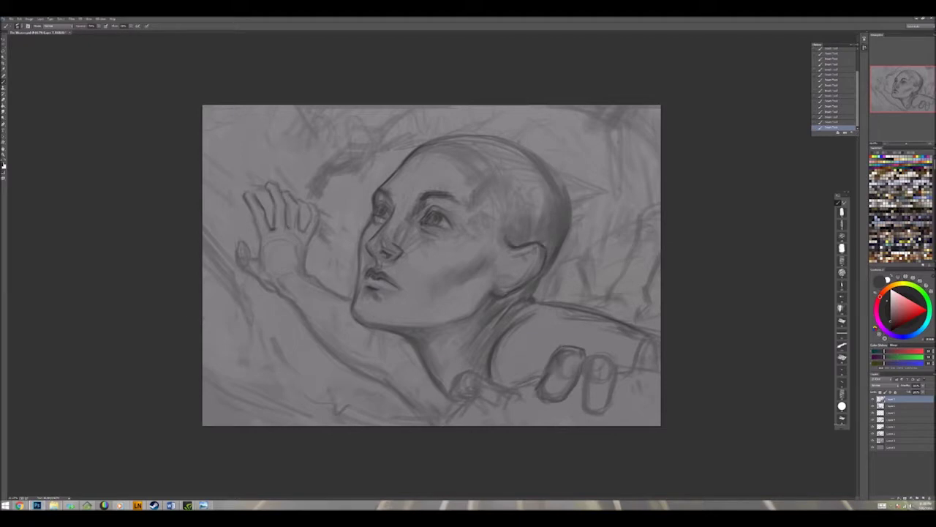
{"action": "left_click_drag", "start_coordinate": [308, 249], "coordinate": [307, 266]}
{"action": "mouse_move", "coordinate": [241, 239]}
{"action": "left_mouse_down"}
{"action": "mouse_move", "coordinate": [277, 294]}
{"action": "mouse_move", "coordinate": [292, 299]}
{"action": "left_mouse_up"}
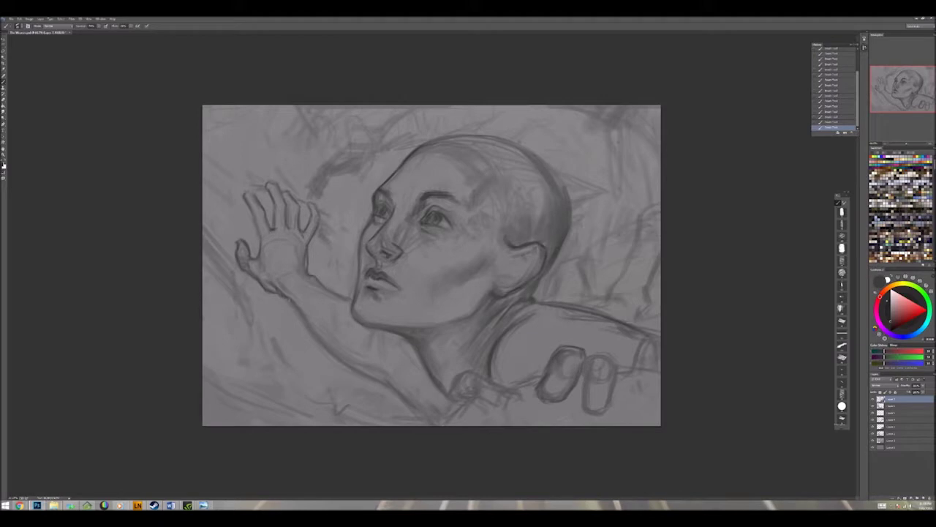
{"action": "left_click_drag", "start_coordinate": [255, 213], "coordinate": [278, 248]}
Step: Sketch the lower hand's knuckles and fingers, including a finger at the canvas's right edge
{"action": "mouse_move", "coordinate": [449, 380]}
{"action": "left_mouse_down"}
{"action": "mouse_move", "coordinate": [459, 405]}
{"action": "mouse_move", "coordinate": [488, 398]}
{"action": "left_mouse_up"}
{"action": "mouse_move", "coordinate": [600, 356]}
{"action": "left_mouse_down"}
{"action": "mouse_move", "coordinate": [618, 386]}
{"action": "mouse_move", "coordinate": [602, 411]}
{"action": "left_mouse_up"}
{"action": "mouse_move", "coordinate": [632, 366]}
{"action": "left_mouse_down"}
{"action": "mouse_move", "coordinate": [644, 338]}
{"action": "mouse_move", "coordinate": [662, 337]}
{"action": "left_mouse_up"}
{"action": "left_click_drag", "start_coordinate": [657, 355], "coordinate": [659, 364]}
{"action": "left_click_drag", "start_coordinate": [529, 380], "coordinate": [537, 395]}
{"action": "left_click_drag", "start_coordinate": [452, 408], "coordinate": [457, 419]}
{"action": "mouse_move", "coordinate": [482, 395]}
{"action": "left_mouse_down"}
{"action": "mouse_move", "coordinate": [503, 395]}
{"action": "mouse_move", "coordinate": [445, 420]}
{"action": "left_mouse_up"}
Step: Add strokes around the raised hand's wrist, neck, shoulder, ear and top of the skull
{"action": "left_click_drag", "start_coordinate": [259, 274], "coordinate": [241, 293]}
{"action": "left_click_drag", "start_coordinate": [321, 211], "coordinate": [335, 232]}
{"action": "left_click_drag", "start_coordinate": [323, 220], "coordinate": [339, 240]}
{"action": "left_click_drag", "start_coordinate": [339, 261], "coordinate": [357, 297]}
{"action": "left_click_drag", "start_coordinate": [645, 214], "coordinate": [654, 226]}
{"action": "left_click_drag", "start_coordinate": [531, 297], "coordinate": [540, 301]}
{"action": "left_click_drag", "start_coordinate": [543, 258], "coordinate": [558, 277]}
{"action": "left_click_drag", "start_coordinate": [442, 137], "coordinate": [461, 135]}
{"action": "left_click_drag", "start_coordinate": [549, 166], "coordinate": [561, 186]}
{"action": "left_click_drag", "start_coordinate": [374, 381], "coordinate": [386, 378]}
Step: Sketch loose background strokes in the upper-left and lower-left areas around the raised hand
{"action": "left_click_drag", "start_coordinate": [580, 414], "coordinate": [605, 405]}
{"action": "left_click_drag", "start_coordinate": [206, 152], "coordinate": [239, 177]}
{"action": "mouse_move", "coordinate": [238, 179]}
{"action": "left_mouse_down"}
{"action": "mouse_move", "coordinate": [261, 186]}
{"action": "mouse_move", "coordinate": [242, 196]}
{"action": "left_mouse_up"}
{"action": "mouse_move", "coordinate": [272, 110]}
{"action": "left_mouse_down"}
{"action": "mouse_move", "coordinate": [304, 161]}
{"action": "mouse_move", "coordinate": [285, 145]}
{"action": "left_mouse_up"}
{"action": "mouse_move", "coordinate": [262, 132]}
{"action": "left_mouse_down"}
{"action": "mouse_move", "coordinate": [306, 161]}
{"action": "mouse_move", "coordinate": [315, 199]}
{"action": "left_mouse_up"}
{"action": "left_click_drag", "start_coordinate": [338, 175], "coordinate": [341, 193]}
{"action": "left_click_drag", "start_coordinate": [203, 269], "coordinate": [221, 285]}
{"action": "left_click_drag", "start_coordinate": [256, 280], "coordinate": [207, 307]}
{"action": "left_click_drag", "start_coordinate": [234, 296], "coordinate": [205, 313]}
Step: On a new layer, paint light tones over the head, temple, cheek, brow, eyes and nose
{"action": "key", "text": "ctrl+shift+alt+n"}
{"action": "left_click_drag", "start_coordinate": [442, 186], "coordinate": [478, 170]}
{"action": "left_click_drag", "start_coordinate": [540, 193], "coordinate": [555, 171]}
{"action": "left_click_drag", "start_coordinate": [550, 211], "coordinate": [553, 198]}
{"action": "left_click_drag", "start_coordinate": [470, 232], "coordinate": [486, 215]}
{"action": "left_click_drag", "start_coordinate": [459, 249], "coordinate": [474, 244]}
{"action": "mouse_move", "coordinate": [451, 206]}
{"action": "left_mouse_down"}
{"action": "mouse_move", "coordinate": [470, 196]}
{"action": "mouse_move", "coordinate": [473, 205]}
{"action": "left_mouse_up"}
{"action": "left_click_drag", "start_coordinate": [421, 242], "coordinate": [428, 231]}
{"action": "left_click_drag", "start_coordinate": [397, 209], "coordinate": [411, 205]}
{"action": "left_click_drag", "start_coordinate": [371, 239], "coordinate": [386, 229]}
{"action": "left_click_drag", "start_coordinate": [376, 244], "coordinate": [388, 236]}
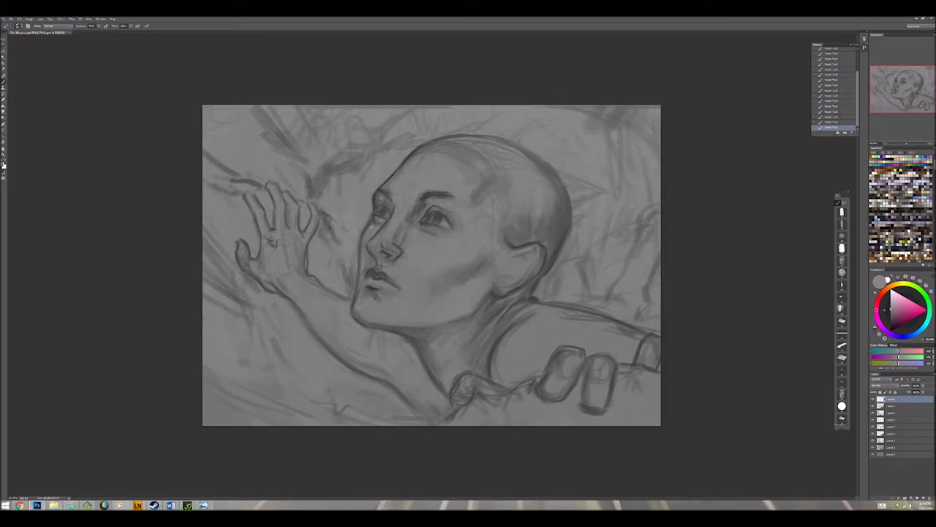
Step: Sample a background colour and soften the background strokes along the top, left and right edges
{"action": "left_click", "coordinate": [405, 113], "text": "alt"}
{"action": "left_click_drag", "start_coordinate": [395, 110], "coordinate": [328, 136]}
{"action": "mouse_move", "coordinate": [299, 109]}
{"action": "left_mouse_down"}
{"action": "mouse_move", "coordinate": [208, 147]}
{"action": "mouse_move", "coordinate": [217, 215]}
{"action": "left_mouse_up"}
{"action": "left_click_drag", "start_coordinate": [589, 111], "coordinate": [554, 135]}
{"action": "left_click_drag", "start_coordinate": [657, 144], "coordinate": [638, 204]}
Step: Sample a reddish background tone and soften the background along the bottom edge
{"action": "left_click", "coordinate": [644, 263], "text": "alt"}
{"action": "left_click_drag", "start_coordinate": [237, 375], "coordinate": [314, 422]}
{"action": "left_click_drag", "start_coordinate": [213, 395], "coordinate": [267, 423]}
{"action": "left_click_drag", "start_coordinate": [347, 410], "coordinate": [417, 436]}
{"action": "left_click_drag", "start_coordinate": [658, 374], "coordinate": [620, 395]}
Step: Sample a slightly darker tone from the painting and darken the stroke along the shoulder
{"action": "left_click", "coordinate": [570, 296], "text": "alt"}
{"action": "left_click", "coordinate": [539, 299], "text": "alt"}
{"action": "left_click", "coordinate": [570, 305], "text": "alt"}
{"action": "left_click", "coordinate": [539, 297], "text": "alt"}
{"action": "left_click", "coordinate": [504, 328], "text": "alt"}
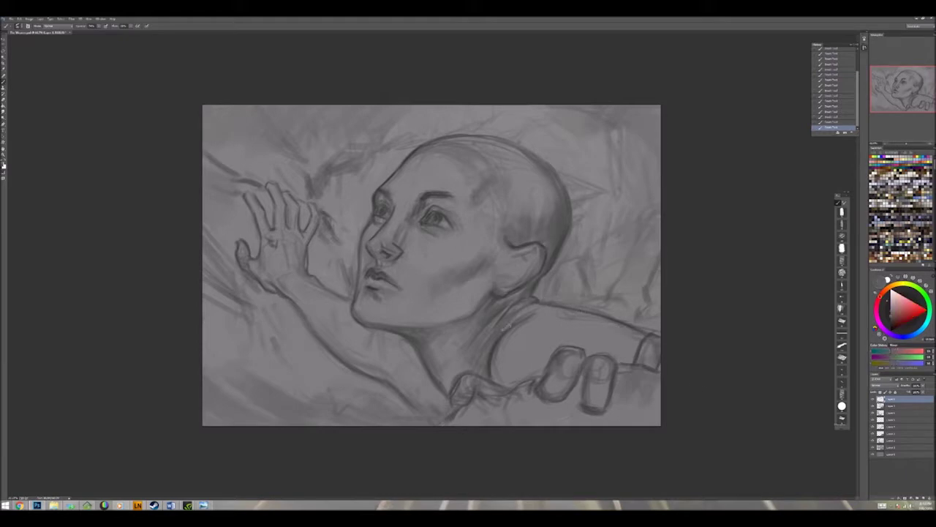
{"action": "mouse_move", "coordinate": [602, 323]}
{"action": "left_mouse_down"}
{"action": "mouse_move", "coordinate": [638, 336]}
{"action": "mouse_move", "coordinate": [616, 356]}
{"action": "left_mouse_up"}
Step: Add a short dark stroke at the shoulder and sample skin tones from the face
{"action": "left_click", "coordinate": [424, 115], "text": "alt"}
{"action": "left_click", "coordinate": [434, 229], "text": "alt"}
{"action": "left_click", "coordinate": [435, 229], "text": "alt"}
{"action": "left_click", "coordinate": [434, 229], "text": "alt"}
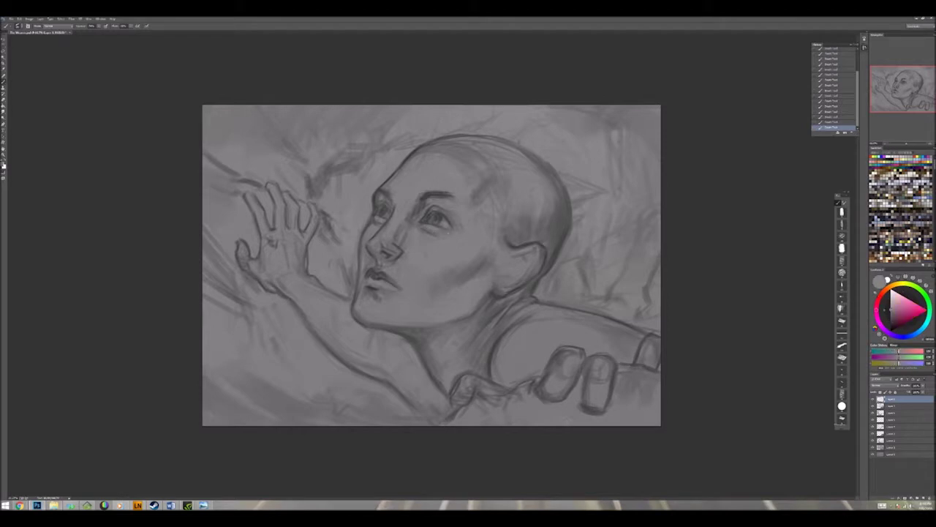
{"action": "left_click", "coordinate": [421, 205], "text": "alt"}
{"action": "left_click", "coordinate": [421, 205], "text": "alt"}
{"action": "left_click", "coordinate": [421, 205], "text": "alt"}
{"action": "left_click", "coordinate": [421, 204], "text": "alt"}
{"action": "left_click", "coordinate": [417, 197], "text": "alt"}
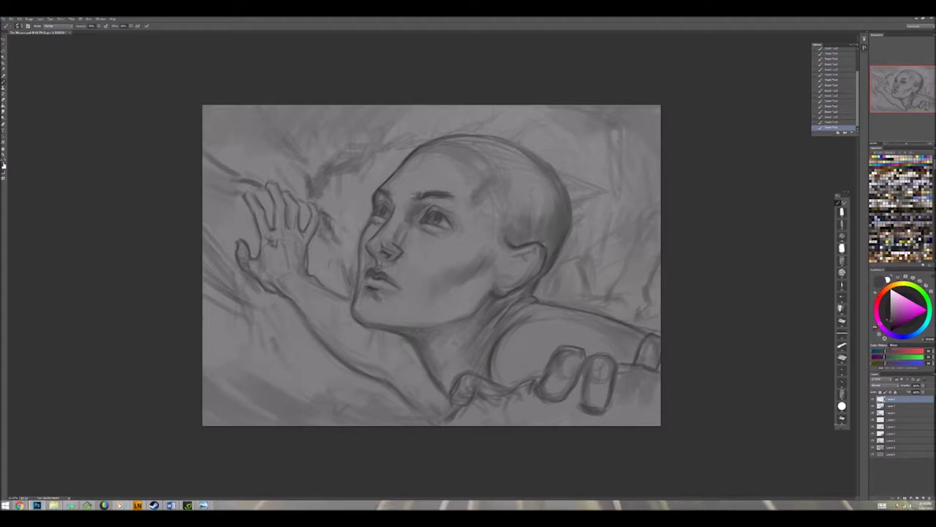
Step: Sample lighter and reddish tones, then add a dark mark inside the ear
{"action": "left_click", "coordinate": [407, 233], "text": "alt"}
{"action": "left_click", "coordinate": [408, 225], "text": "alt"}
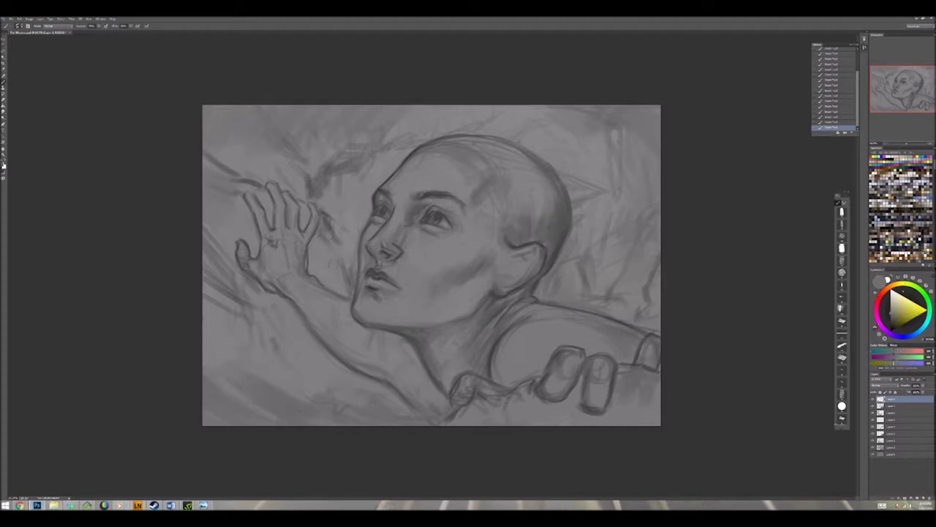
{"action": "left_click", "coordinate": [387, 241], "text": "alt"}
{"action": "left_click", "coordinate": [382, 249], "text": "alt"}
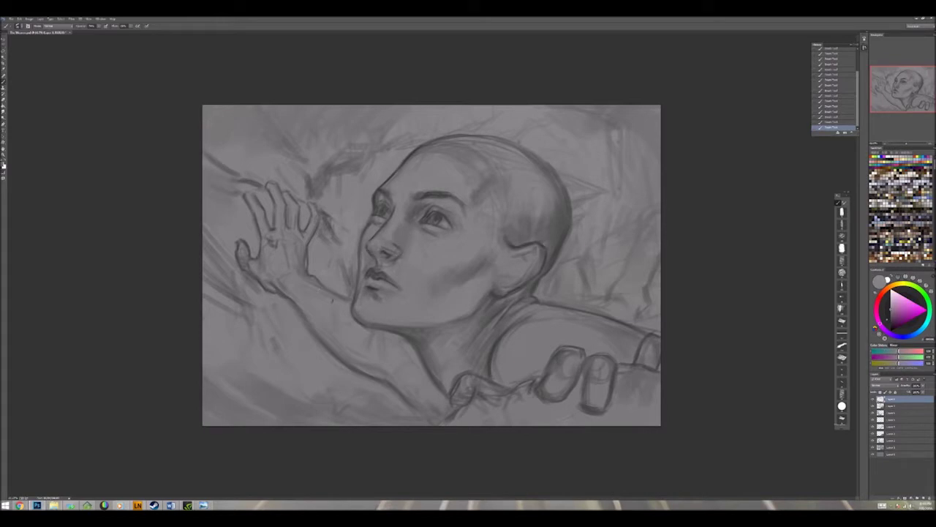
{"action": "left_click", "coordinate": [395, 238], "text": "alt"}
{"action": "left_click", "coordinate": [399, 231], "text": "alt"}
{"action": "left_click", "coordinate": [403, 234], "text": "alt"}
{"action": "mouse_move", "coordinate": [516, 256]}
{"action": "left_mouse_down"}
{"action": "mouse_move", "coordinate": [540, 267]}
{"action": "mouse_move", "coordinate": [505, 275]}
{"action": "mouse_move", "coordinate": [523, 278]}
{"action": "left_mouse_up"}
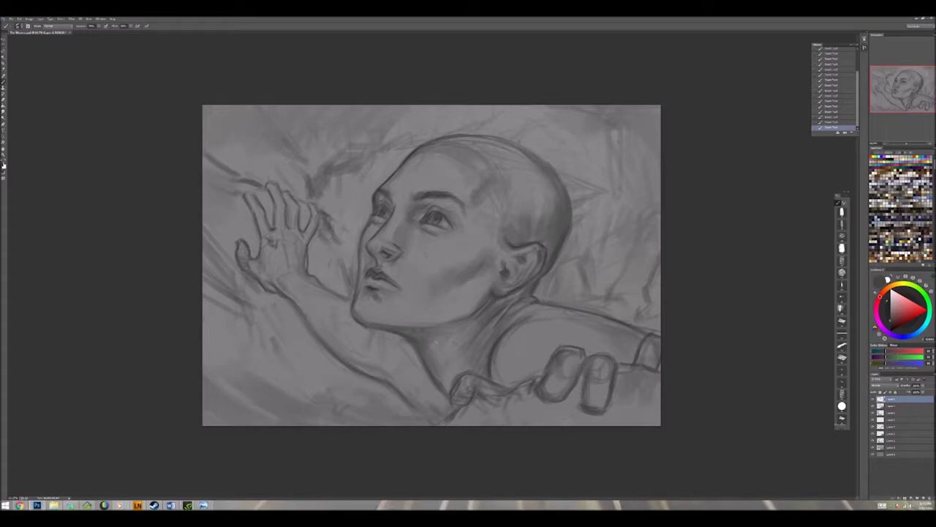
Step: Start File > Save As for a copy of the painting, then cancel it
{"action": "left_click", "coordinate": [11, 18]}
{"action": "left_click", "coordinate": [29, 82]}
{"action": "key", "text": "Return"}
Step: Merge all layers into one and add a new brush layer above the painting
{"action": "left_click", "coordinate": [42, 18]}
{"action": "left_click", "coordinate": [56, 210]}
{"action": "key", "text": "ctrl+shift+alt+n"}
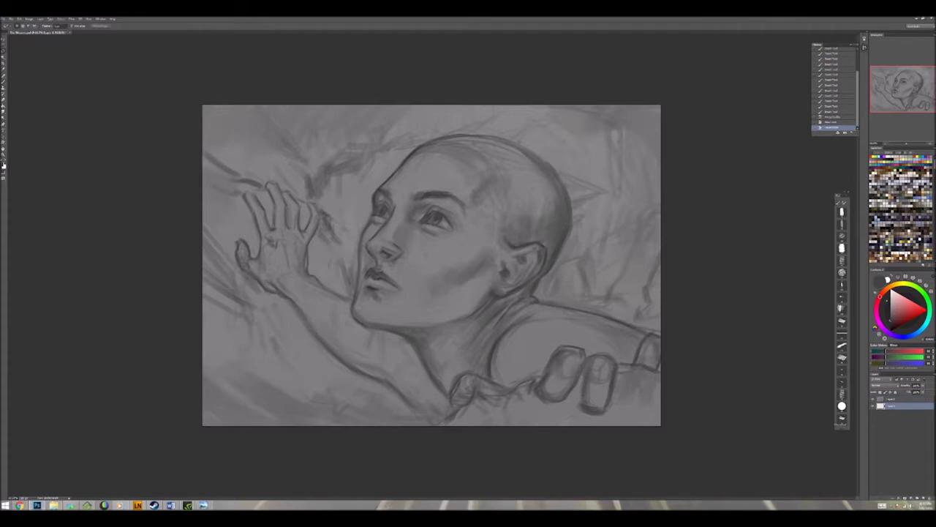
{"action": "key", "text": "b"}
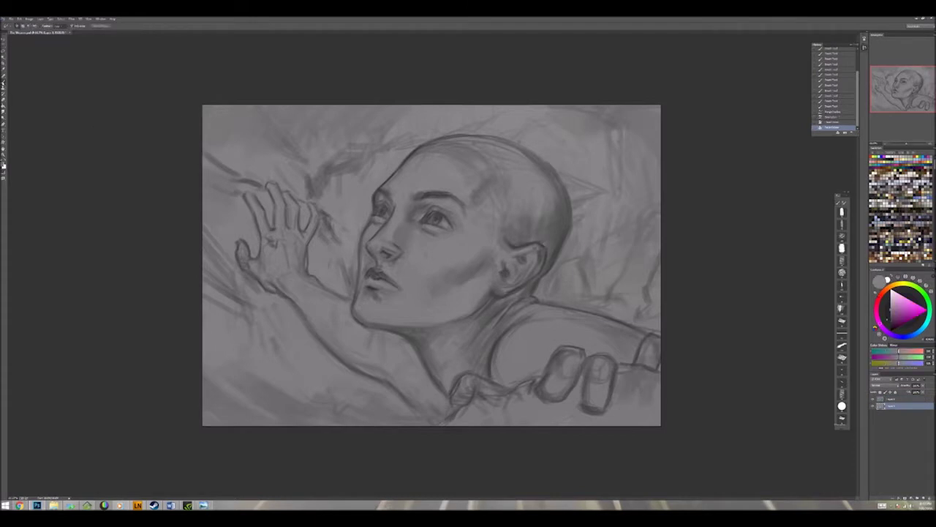
{"action": "key", "text": "alt+]"}
Step: Shade the face and back of the head, undoing and redoing the last stroke
{"action": "left_click_drag", "start_coordinate": [422, 199], "coordinate": [472, 197]}
{"action": "mouse_move", "coordinate": [553, 183]}
{"action": "left_mouse_down"}
{"action": "mouse_move", "coordinate": [578, 165]}
{"action": "mouse_move", "coordinate": [590, 192]}
{"action": "left_mouse_up"}
{"action": "left_click_drag", "start_coordinate": [583, 185], "coordinate": [598, 201]}
{"action": "key", "text": "ctrl+z"}
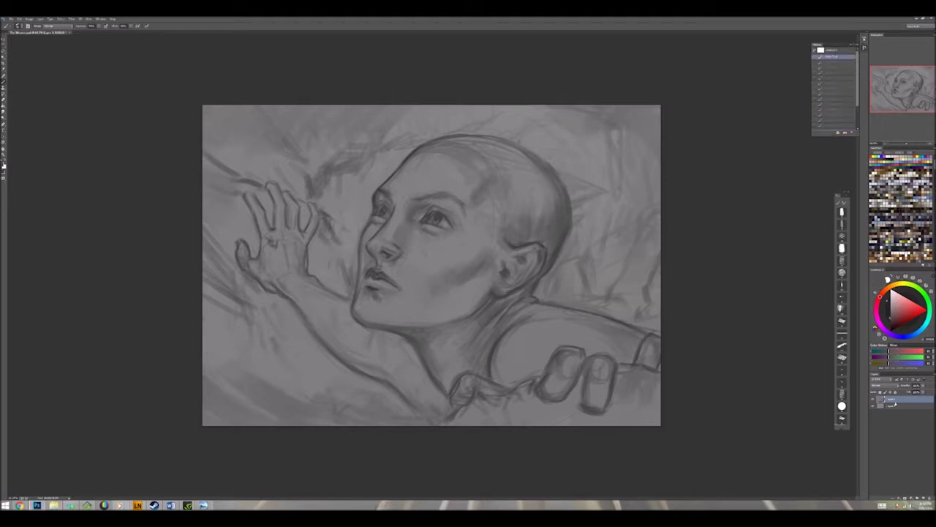
{"action": "key", "text": "ctrl+shift+z"}
{"action": "key", "text": "ctrl+shift+z"}
{"action": "key", "text": "ctrl+shift+z"}
{"action": "key", "text": "ctrl+shift+z"}
{"action": "key", "text": "ctrl+shift+z"}
{"action": "key", "text": "ctrl+shift+z"}
{"action": "key", "text": "ctrl+shift+z"}
{"action": "key", "text": "ctrl+shift+z"}
{"action": "key", "text": "ctrl+shift+z"}
{"action": "key", "text": "ctrl+shift+z"}
{"action": "key", "text": "ctrl+shift+z"}
{"action": "key", "text": "ctrl+shift+z"}
Step: Sketch strands along the top of the head and a long strand sweeping toward the upper right
{"action": "mouse_move", "coordinate": [398, 136]}
{"action": "left_mouse_down"}
{"action": "mouse_move", "coordinate": [388, 140]}
{"action": "mouse_move", "coordinate": [388, 176]}
{"action": "left_mouse_up"}
{"action": "mouse_move", "coordinate": [391, 139]}
{"action": "left_mouse_down"}
{"action": "mouse_move", "coordinate": [414, 130]}
{"action": "mouse_move", "coordinate": [437, 143]}
{"action": "left_mouse_up"}
{"action": "left_click_drag", "start_coordinate": [425, 136], "coordinate": [491, 129]}
{"action": "mouse_move", "coordinate": [534, 190]}
{"action": "left_mouse_down"}
{"action": "mouse_move", "coordinate": [513, 213]}
{"action": "mouse_move", "coordinate": [570, 176]}
{"action": "mouse_move", "coordinate": [617, 172]}
{"action": "left_mouse_up"}
{"action": "mouse_move", "coordinate": [572, 202]}
{"action": "left_mouse_down"}
{"action": "mouse_move", "coordinate": [642, 154]}
{"action": "mouse_move", "coordinate": [534, 223]}
{"action": "mouse_move", "coordinate": [590, 235]}
{"action": "mouse_move", "coordinate": [564, 246]}
{"action": "mouse_move", "coordinate": [619, 241]}
{"action": "mouse_move", "coordinate": [553, 272]}
{"action": "left_mouse_up"}
Step: Add light and dark strokes around the top of the head, near the ear and around the eye
{"action": "left_click_drag", "start_coordinate": [515, 152], "coordinate": [502, 163]}
{"action": "mouse_move", "coordinate": [409, 146]}
{"action": "left_mouse_down"}
{"action": "mouse_move", "coordinate": [398, 164]}
{"action": "mouse_move", "coordinate": [408, 158]}
{"action": "left_mouse_up"}
{"action": "left_click_drag", "start_coordinate": [460, 134], "coordinate": [398, 177]}
{"action": "key", "text": "x"}
{"action": "left_click_drag", "start_coordinate": [508, 203], "coordinate": [493, 207]}
{"action": "left_click_drag", "start_coordinate": [476, 207], "coordinate": [466, 216]}
{"action": "key", "text": "x"}
{"action": "mouse_move", "coordinate": [416, 198]}
{"action": "left_mouse_down"}
{"action": "mouse_move", "coordinate": [461, 198]}
{"action": "mouse_move", "coordinate": [461, 209]}
{"action": "left_mouse_up"}
Step: Sample the cheek's skin colour, merge the sketch layer down and choose a different brush preset
{"action": "key", "text": "x"}
{"action": "key", "text": "i"}
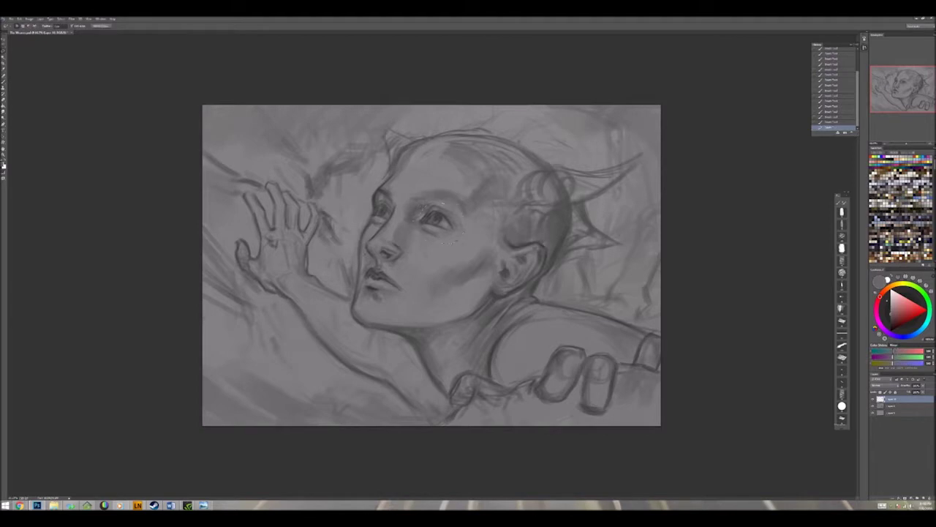
{"action": "left_click", "coordinate": [476, 228]}
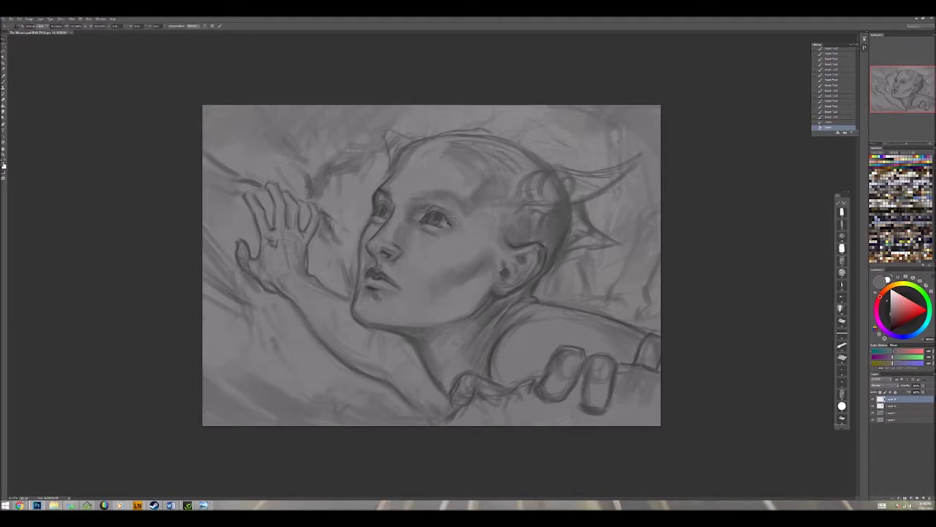
{"action": "key", "text": "ctrl+e"}
{"action": "key", "text": "b"}
{"action": "left_click", "coordinate": [17, 26]}
{"action": "double_click", "coordinate": [43, 87]}
Step: Paint the first eye with dark dabs and a light stroke above, sampling face tones
{"action": "mouse_move", "coordinate": [421, 208]}
{"action": "left_mouse_down"}
{"action": "mouse_move", "coordinate": [447, 226]}
{"action": "mouse_move", "coordinate": [436, 205]}
{"action": "left_mouse_up"}
{"action": "left_click", "coordinate": [439, 220], "text": "alt"}
{"action": "left_click", "coordinate": [432, 212], "text": "alt"}
{"action": "left_click", "coordinate": [443, 221], "text": "alt"}
{"action": "left_click", "coordinate": [438, 212], "text": "alt"}
{"action": "left_click", "coordinate": [430, 209], "text": "alt"}
{"action": "left_click", "coordinate": [439, 219], "text": "alt"}
{"action": "left_click", "coordinate": [439, 220], "text": "alt"}
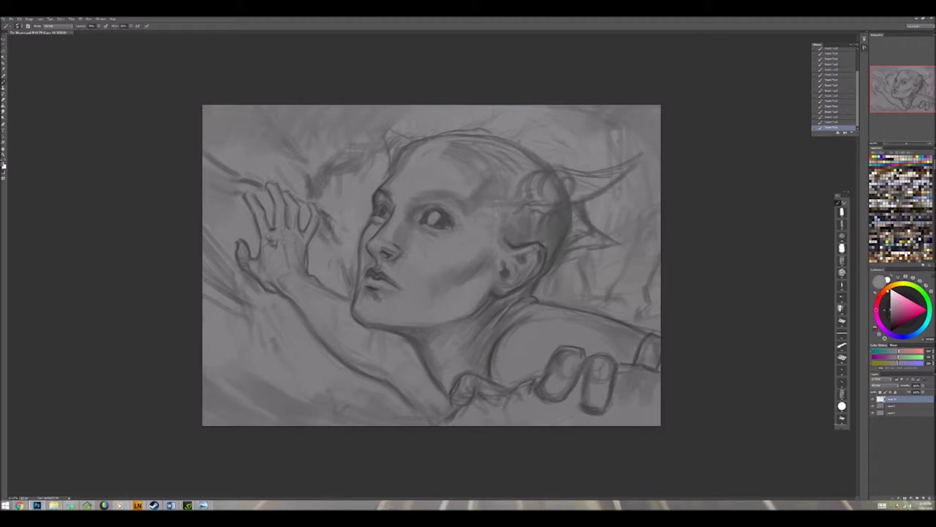
Step: Paint a second eye beside the first, swapping between light and dark colours
{"action": "key", "text": "x"}
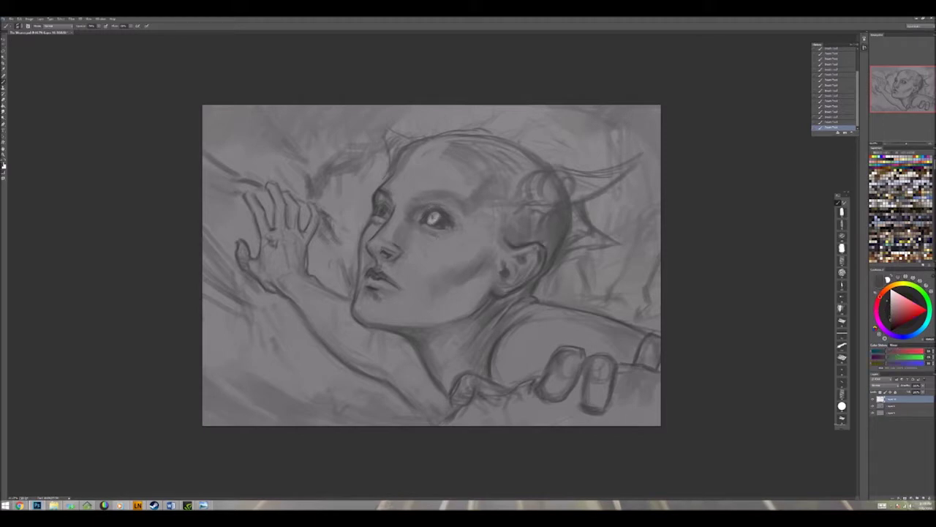
{"action": "key", "text": "x"}
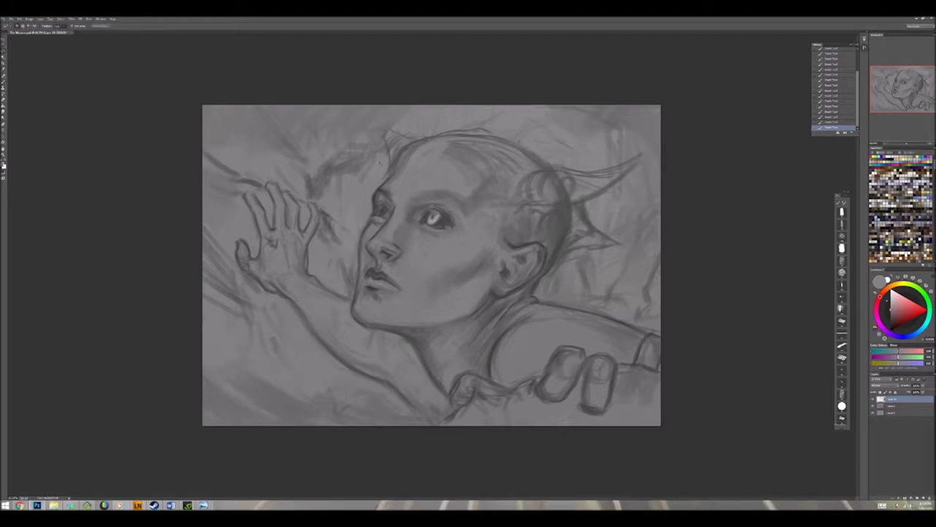
{"action": "key", "text": "i"}
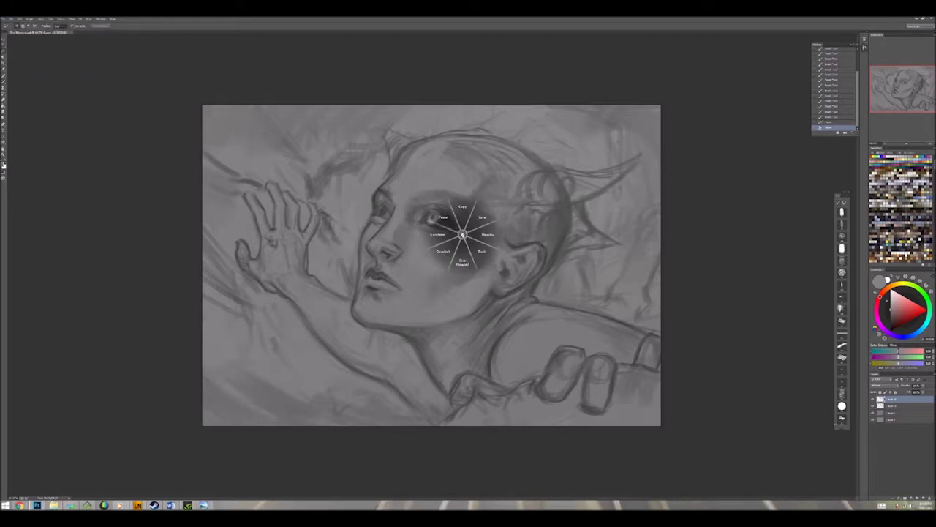
{"action": "mouse_move", "coordinate": [448, 215]}
{"action": "left_mouse_down"}
{"action": "mouse_move", "coordinate": [475, 218]}
{"action": "mouse_move", "coordinate": [510, 185]}
{"action": "mouse_move", "coordinate": [483, 208]}
{"action": "mouse_move", "coordinate": [440, 196]}
{"action": "mouse_move", "coordinate": [525, 199]}
{"action": "left_mouse_up"}
{"action": "key", "text": "b"}
{"action": "key", "text": "x"}
{"action": "key", "text": "x"}
{"action": "key", "text": "x"}
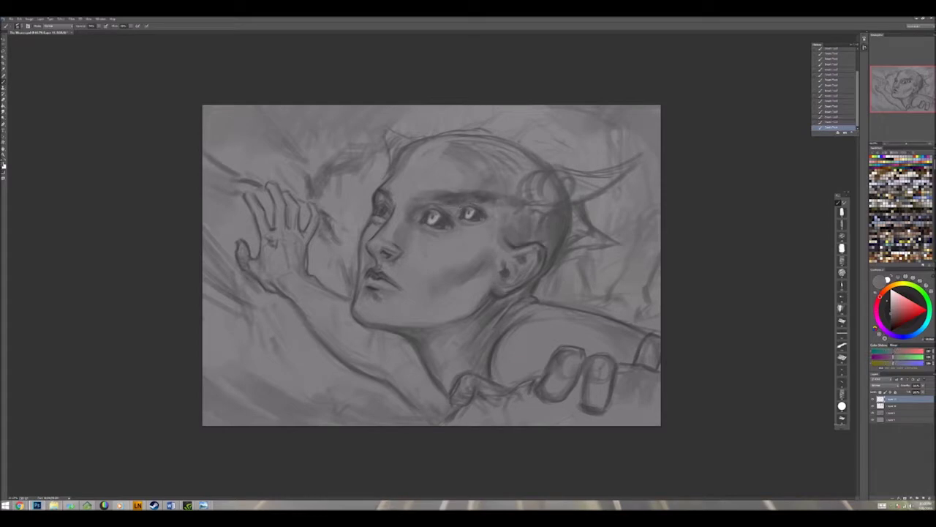
Step: Lighten the cheek below the right eye, dab two dark forehead spots and darken the brow and hairline
{"action": "key", "text": "x"}
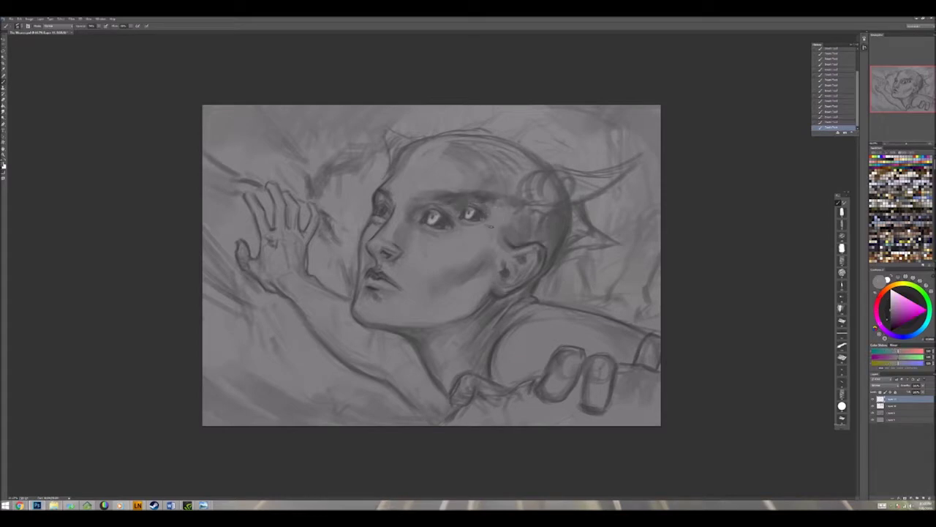
{"action": "key", "text": "x"}
{"action": "mouse_move", "coordinate": [501, 214]}
{"action": "left_mouse_down"}
{"action": "mouse_move", "coordinate": [466, 248]}
{"action": "mouse_move", "coordinate": [424, 250]}
{"action": "left_mouse_up"}
{"action": "key", "text": "x"}
{"action": "key", "text": "x"}
{"action": "mouse_move", "coordinate": [439, 176]}
{"action": "left_mouse_down"}
{"action": "mouse_move", "coordinate": [475, 172]}
{"action": "mouse_move", "coordinate": [449, 176]}
{"action": "left_mouse_up"}
{"action": "left_click_drag", "start_coordinate": [470, 175], "coordinate": [478, 176]}
{"action": "left_click_drag", "start_coordinate": [427, 193], "coordinate": [509, 176]}
{"action": "mouse_move", "coordinate": [509, 175]}
{"action": "left_mouse_down"}
{"action": "mouse_move", "coordinate": [519, 173]}
{"action": "mouse_move", "coordinate": [512, 190]}
{"action": "left_mouse_up"}
{"action": "mouse_move", "coordinate": [386, 155]}
{"action": "left_mouse_down"}
{"action": "mouse_move", "coordinate": [393, 177]}
{"action": "mouse_move", "coordinate": [384, 174]}
{"action": "mouse_move", "coordinate": [405, 178]}
{"action": "mouse_move", "coordinate": [384, 175]}
{"action": "mouse_move", "coordinate": [388, 199]}
{"action": "left_mouse_up"}
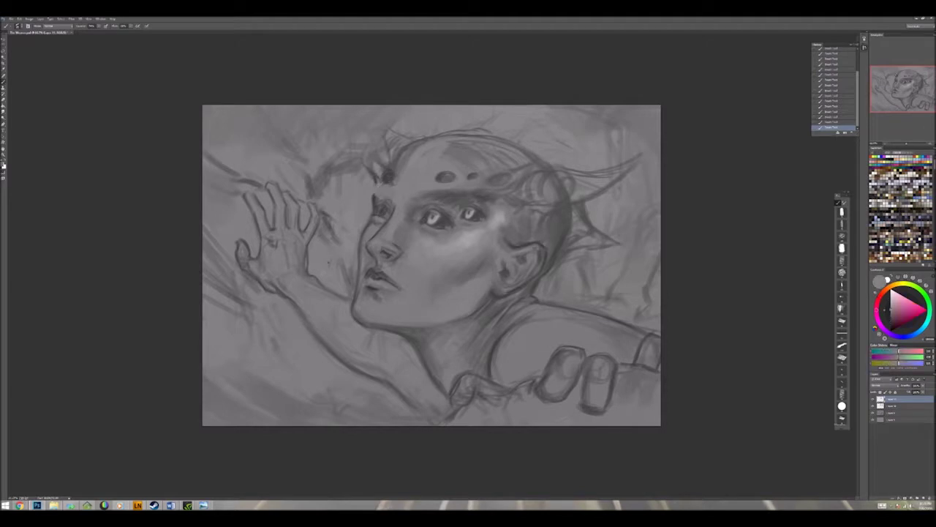
Step: Sample a darker tone near the right eye and extend the upper-right head spike with dark strokes
{"action": "left_click", "coordinate": [457, 211], "text": "alt"}
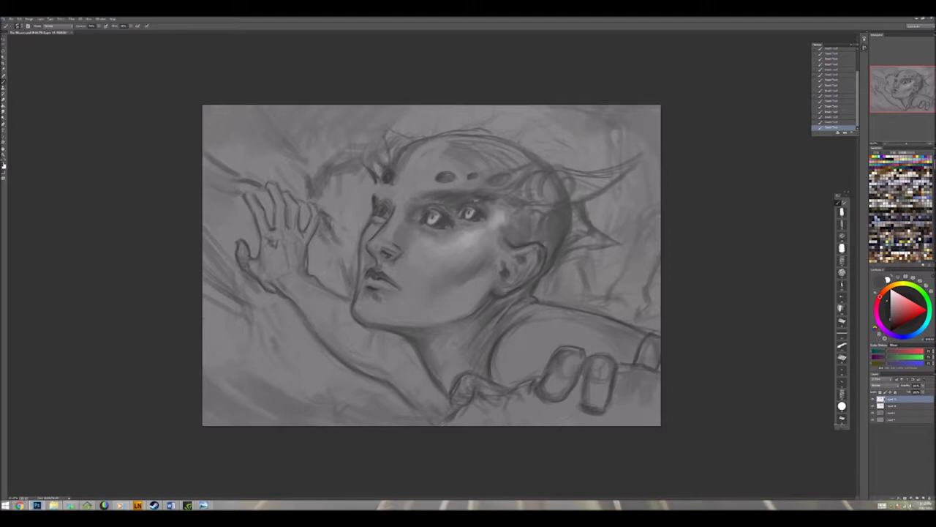
{"action": "key", "text": "x"}
{"action": "key", "text": "x"}
{"action": "key", "text": "x"}
{"action": "key", "text": "x"}
{"action": "mouse_move", "coordinate": [594, 211]}
{"action": "left_mouse_down"}
{"action": "mouse_move", "coordinate": [589, 221]}
{"action": "mouse_move", "coordinate": [635, 241]}
{"action": "mouse_move", "coordinate": [560, 265]}
{"action": "left_mouse_up"}
{"action": "mouse_move", "coordinate": [521, 172]}
{"action": "left_mouse_down"}
{"action": "mouse_move", "coordinate": [646, 153]}
{"action": "mouse_move", "coordinate": [602, 193]}
{"action": "left_mouse_up"}
{"action": "left_click_drag", "start_coordinate": [540, 210], "coordinate": [524, 228]}
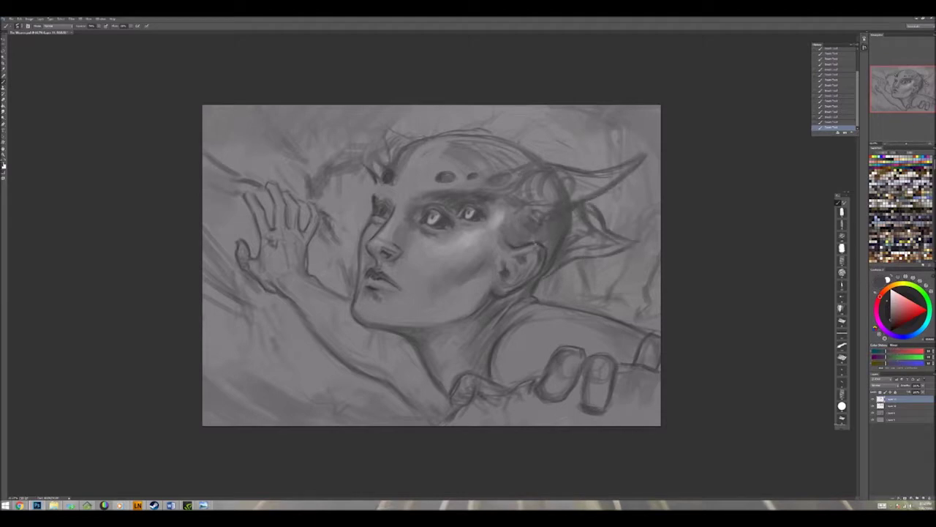
Step: Shade the cheek with dark strokes
{"action": "key", "text": "x"}
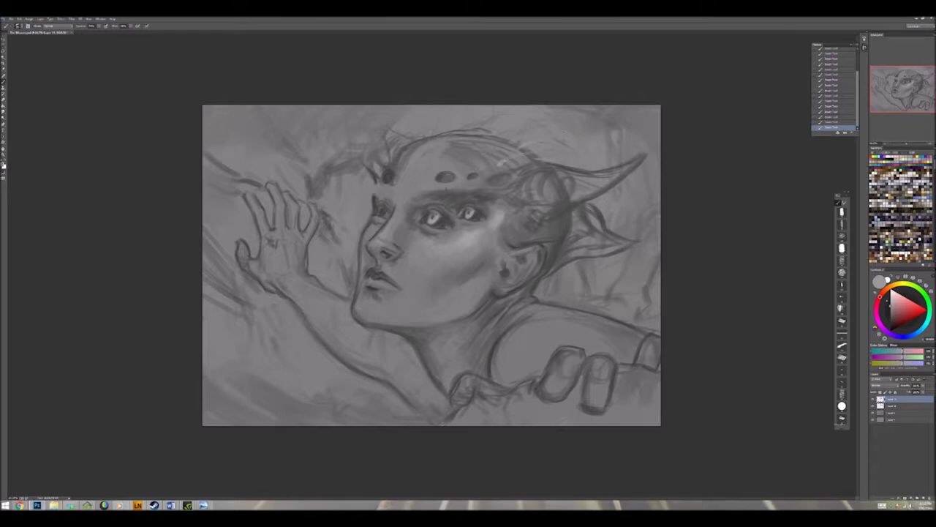
{"action": "key", "text": "x"}
{"action": "left_click_drag", "start_coordinate": [480, 263], "coordinate": [442, 276]}
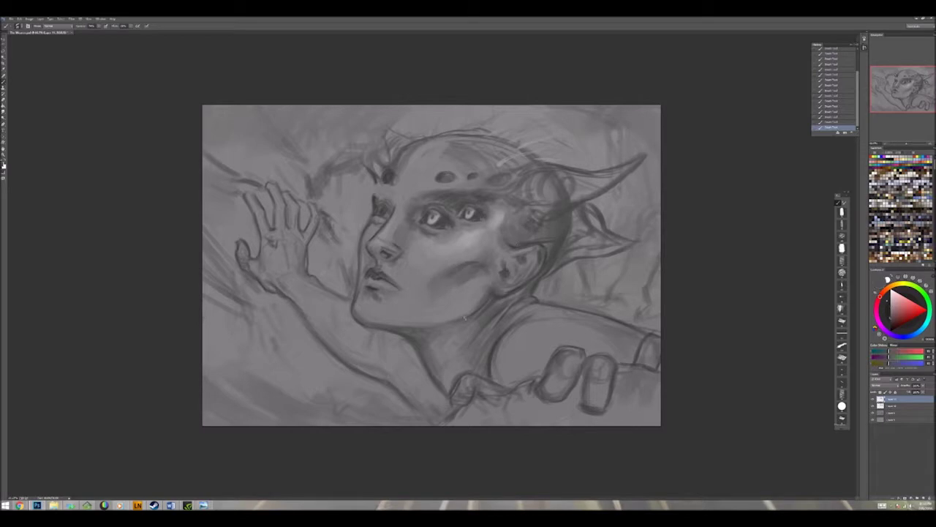
Step: Define the lips with dark strokes below them and light highlights on top
{"action": "key", "text": "x"}
{"action": "key", "text": "x"}
{"action": "mouse_move", "coordinate": [380, 275]}
{"action": "left_mouse_down"}
{"action": "mouse_move", "coordinate": [392, 278]}
{"action": "mouse_move", "coordinate": [380, 271]}
{"action": "left_mouse_up"}
{"action": "key", "text": "x"}
{"action": "key", "text": "x"}
{"action": "key", "text": "x"}
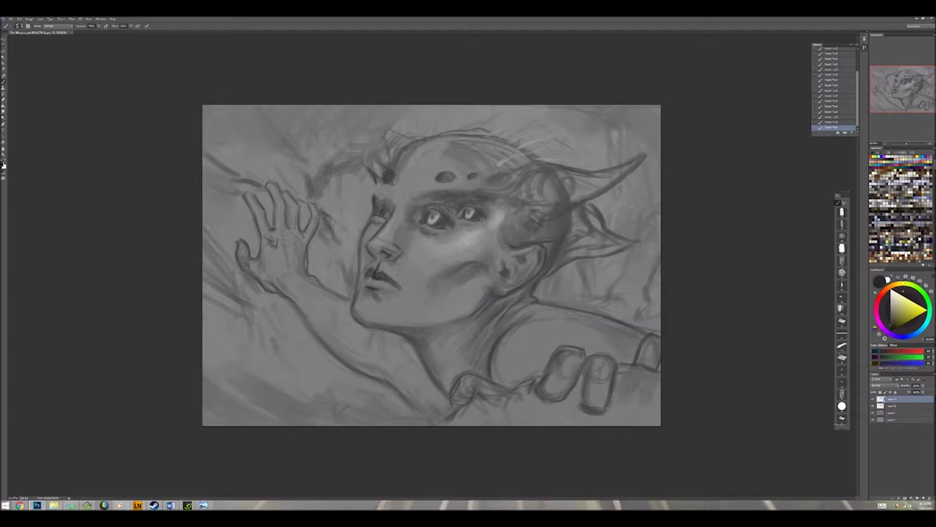
{"action": "left_click_drag", "start_coordinate": [370, 291], "coordinate": [364, 299]}
{"action": "key", "text": "x"}
{"action": "left_click_drag", "start_coordinate": [377, 265], "coordinate": [388, 271]}
{"action": "mouse_move", "coordinate": [383, 268]}
{"action": "left_mouse_down"}
{"action": "mouse_move", "coordinate": [393, 275]}
{"action": "mouse_move", "coordinate": [367, 269]}
{"action": "left_mouse_up"}
{"action": "key", "text": "x"}
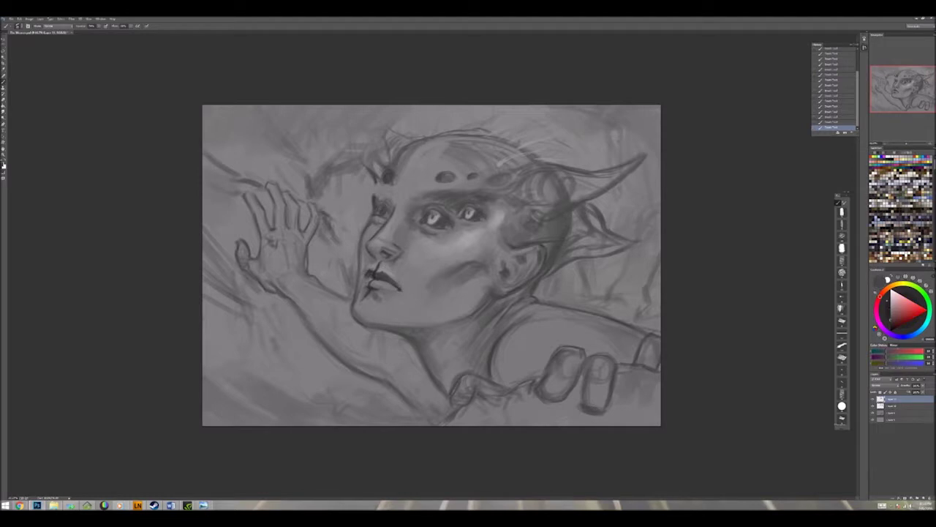
Step: Touch up the eye, darken around the lips and chin, and lighten near the nose
{"action": "key", "text": "x"}
{"action": "left_click_drag", "start_coordinate": [374, 217], "coordinate": [386, 210]}
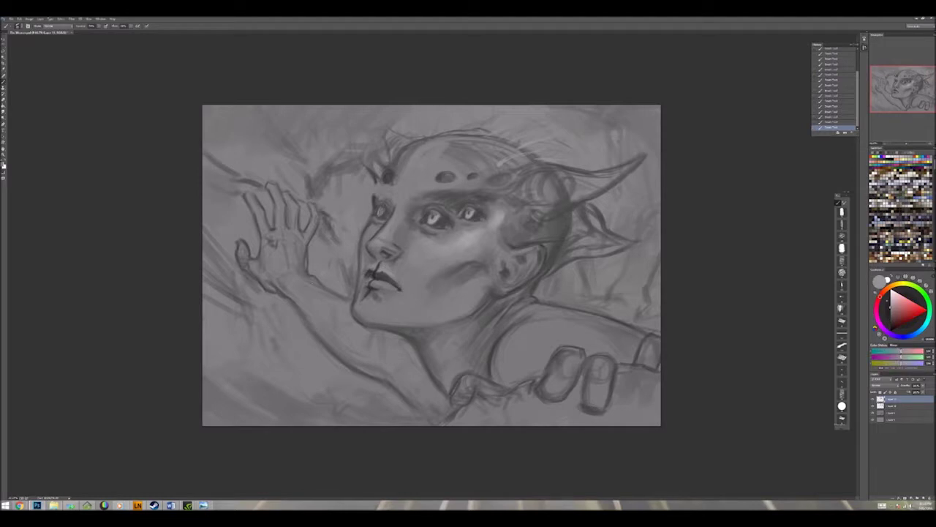
{"action": "key", "text": "x"}
{"action": "key", "text": "x"}
{"action": "mouse_move", "coordinate": [373, 289]}
{"action": "left_mouse_down"}
{"action": "mouse_move", "coordinate": [382, 296]}
{"action": "mouse_move", "coordinate": [359, 312]}
{"action": "mouse_move", "coordinate": [405, 306]}
{"action": "mouse_move", "coordinate": [398, 325]}
{"action": "mouse_move", "coordinate": [385, 322]}
{"action": "mouse_move", "coordinate": [396, 307]}
{"action": "mouse_move", "coordinate": [404, 322]}
{"action": "left_mouse_up"}
{"action": "key", "text": "x"}
{"action": "key", "text": "x"}
{"action": "key", "text": "x"}
{"action": "mouse_move", "coordinate": [400, 265]}
{"action": "left_mouse_down"}
{"action": "mouse_move", "coordinate": [422, 273]}
{"action": "mouse_move", "coordinate": [395, 267]}
{"action": "left_mouse_up"}
{"action": "key", "text": "x"}
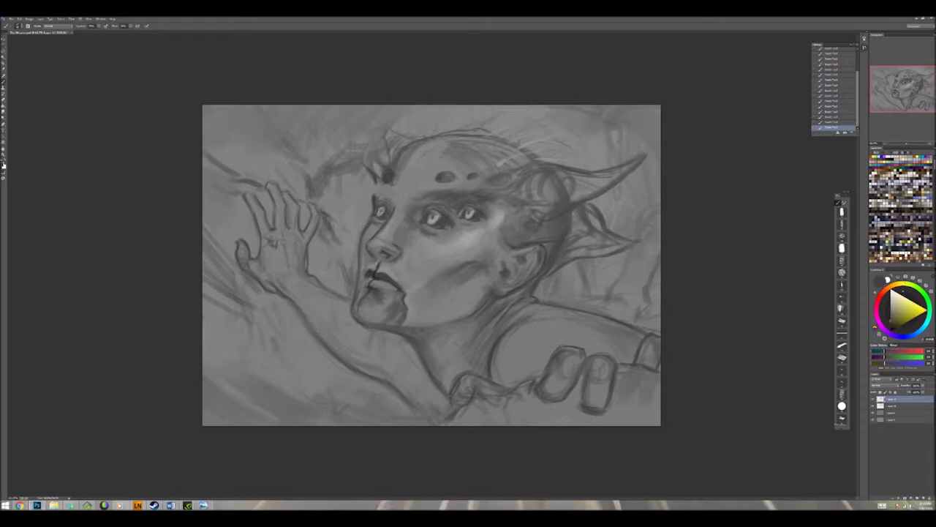
Step: Darken the row of forehead spots with a dark red tone
{"action": "key", "text": "x"}
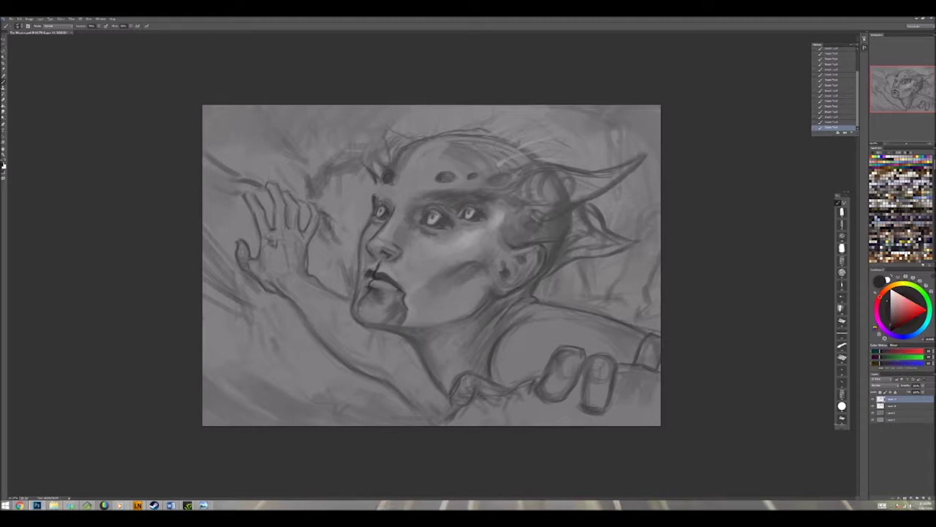
{"action": "key", "text": "x"}
{"action": "key", "text": "x"}
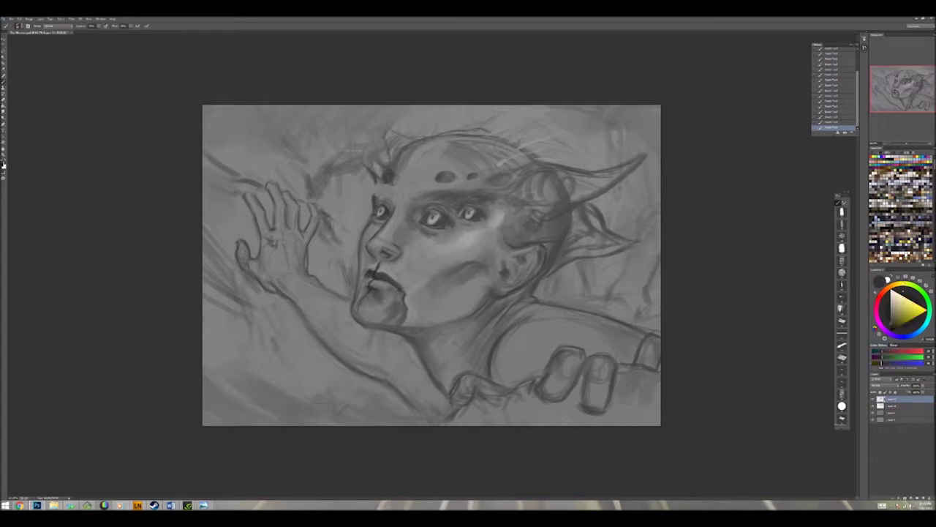
{"action": "mouse_move", "coordinate": [436, 171]}
{"action": "left_mouse_down"}
{"action": "mouse_move", "coordinate": [443, 181]}
{"action": "mouse_move", "coordinate": [479, 177]}
{"action": "mouse_move", "coordinate": [395, 187]}
{"action": "mouse_move", "coordinate": [414, 193]}
{"action": "mouse_move", "coordinate": [369, 178]}
{"action": "mouse_move", "coordinate": [382, 196]}
{"action": "mouse_move", "coordinate": [363, 202]}
{"action": "mouse_move", "coordinate": [362, 191]}
{"action": "left_mouse_up"}
{"action": "key", "text": "x"}
{"action": "key", "text": "x"}
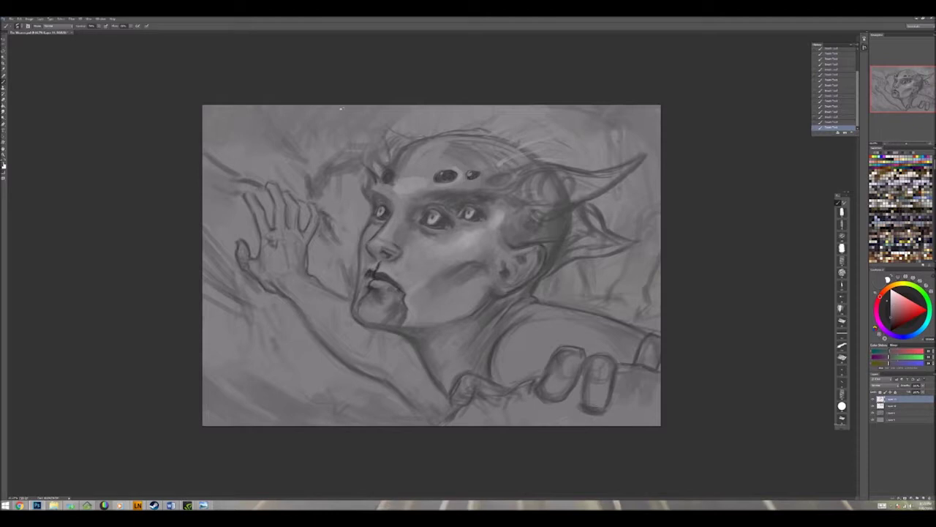
Step: Darken the right brow, forehead, horn base and left temple
{"action": "key", "text": "x"}
{"action": "left_click_drag", "start_coordinate": [480, 207], "coordinate": [517, 191]}
{"action": "mouse_move", "coordinate": [514, 174]}
{"action": "left_mouse_down"}
{"action": "mouse_move", "coordinate": [500, 187]}
{"action": "mouse_move", "coordinate": [483, 186]}
{"action": "mouse_move", "coordinate": [525, 170]}
{"action": "mouse_move", "coordinate": [518, 189]}
{"action": "left_mouse_up"}
{"action": "mouse_move", "coordinate": [365, 171]}
{"action": "left_mouse_down"}
{"action": "mouse_move", "coordinate": [361, 196]}
{"action": "mouse_move", "coordinate": [372, 155]}
{"action": "mouse_move", "coordinate": [381, 174]}
{"action": "mouse_move", "coordinate": [403, 147]}
{"action": "mouse_move", "coordinate": [466, 133]}
{"action": "mouse_move", "coordinate": [527, 143]}
{"action": "mouse_move", "coordinate": [547, 159]}
{"action": "left_mouse_up"}
Step: Draw dark flowing hair strands along the head's right edge
{"action": "mouse_move", "coordinate": [590, 203]}
{"action": "left_mouse_down"}
{"action": "mouse_move", "coordinate": [628, 238]}
{"action": "mouse_move", "coordinate": [660, 233]}
{"action": "left_mouse_up"}
{"action": "mouse_move", "coordinate": [660, 222]}
{"action": "left_mouse_down"}
{"action": "mouse_move", "coordinate": [653, 206]}
{"action": "mouse_move", "coordinate": [660, 212]}
{"action": "left_mouse_up"}
{"action": "left_click_drag", "start_coordinate": [619, 238], "coordinate": [663, 237]}
{"action": "left_click_drag", "start_coordinate": [633, 199], "coordinate": [660, 202]}
{"action": "left_click_drag", "start_coordinate": [587, 262], "coordinate": [661, 257]}
Step: Draw a curved horn above the head's left side and shade it
{"action": "left_click_drag", "start_coordinate": [612, 196], "coordinate": [648, 205]}
{"action": "left_click_drag", "start_coordinate": [404, 156], "coordinate": [387, 144]}
{"action": "left_click_drag", "start_coordinate": [398, 145], "coordinate": [379, 119]}
{"action": "left_click_drag", "start_coordinate": [388, 162], "coordinate": [383, 144]}
{"action": "left_click_drag", "start_coordinate": [414, 137], "coordinate": [393, 126]}
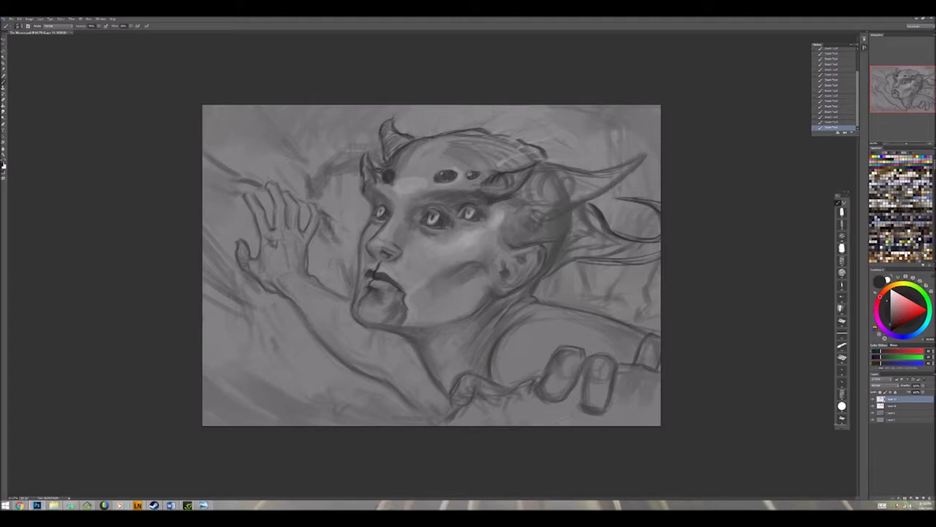
Step: Darken beside the nose and above the left eye, then lighten the forehead with sampled grey
{"action": "mouse_move", "coordinate": [392, 245]}
{"action": "left_mouse_down"}
{"action": "mouse_move", "coordinate": [388, 224]}
{"action": "mouse_move", "coordinate": [458, 236]}
{"action": "left_mouse_up"}
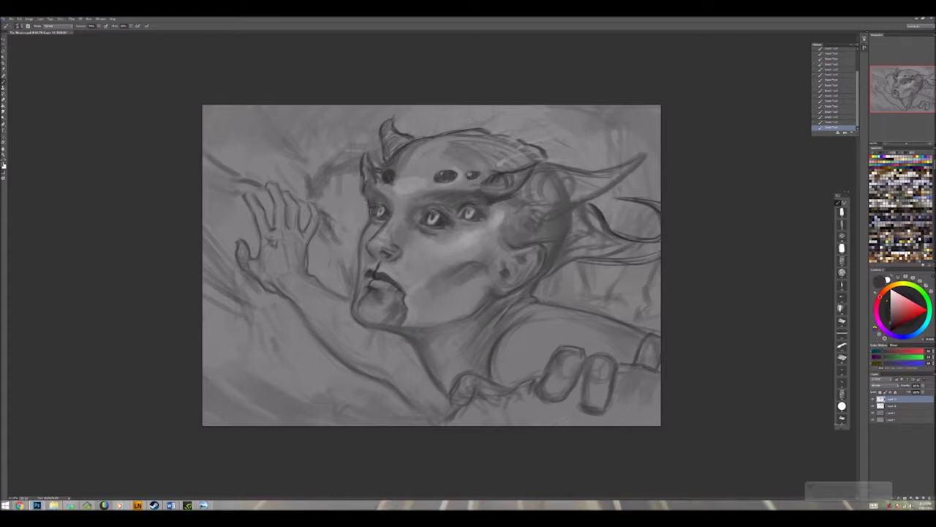
{"action": "left_click_drag", "start_coordinate": [425, 209], "coordinate": [441, 204]}
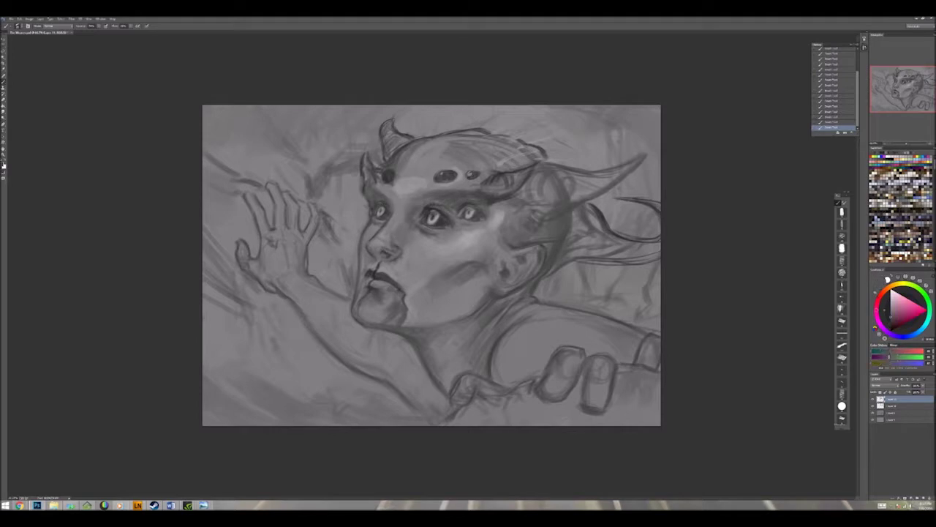
{"action": "left_click", "coordinate": [422, 185], "text": "alt"}
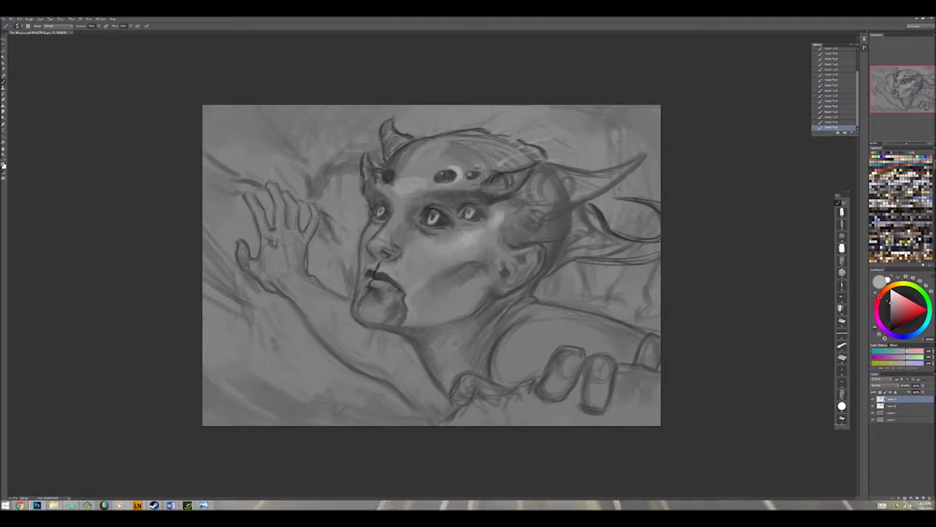
{"action": "mouse_move", "coordinate": [483, 164]}
{"action": "left_mouse_down"}
{"action": "mouse_move", "coordinate": [432, 157]}
{"action": "mouse_move", "coordinate": [482, 154]}
{"action": "mouse_move", "coordinate": [415, 159]}
{"action": "mouse_move", "coordinate": [394, 195]}
{"action": "mouse_move", "coordinate": [479, 187]}
{"action": "left_mouse_up"}
{"action": "left_click", "coordinate": [407, 194], "text": "alt"}
Step: Shade along the nose, cheek and chin, adding a faint light stroke beside the nose
{"action": "mouse_move", "coordinate": [404, 204]}
{"action": "left_mouse_down"}
{"action": "mouse_move", "coordinate": [407, 229]}
{"action": "mouse_move", "coordinate": [475, 250]}
{"action": "mouse_move", "coordinate": [410, 263]}
{"action": "mouse_move", "coordinate": [416, 299]}
{"action": "left_mouse_up"}
{"action": "left_click", "coordinate": [381, 227], "text": "alt"}
{"action": "left_click_drag", "start_coordinate": [381, 224], "coordinate": [383, 244]}
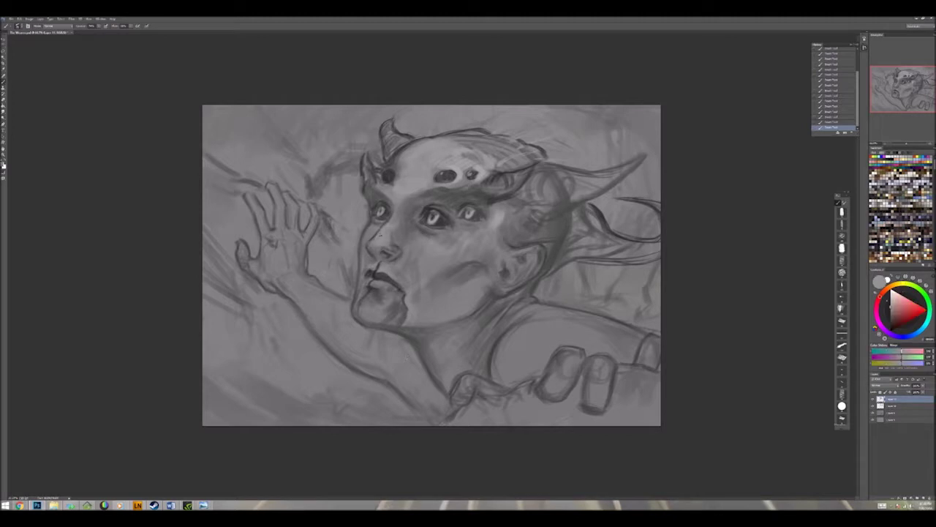
Step: Dab white highlights onto the forehead gems
{"action": "key", "text": "x"}
{"action": "left_click", "coordinate": [458, 171]}
{"action": "left_click", "coordinate": [451, 169]}
{"action": "left_click", "coordinate": [478, 172]}
{"action": "left_click", "coordinate": [408, 178], "text": "alt"}
Step: Sample various forehead and skin tones from around the face
{"action": "left_click", "coordinate": [385, 182]}
{"action": "left_click", "coordinate": [388, 175], "text": "alt"}
{"action": "left_click", "coordinate": [397, 163], "text": "alt"}
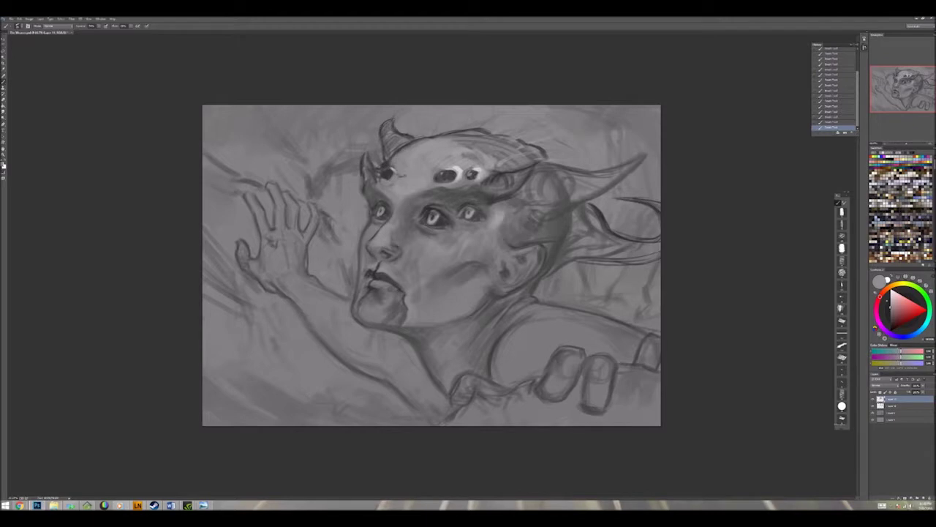
{"action": "left_click", "coordinate": [394, 209], "text": "alt"}
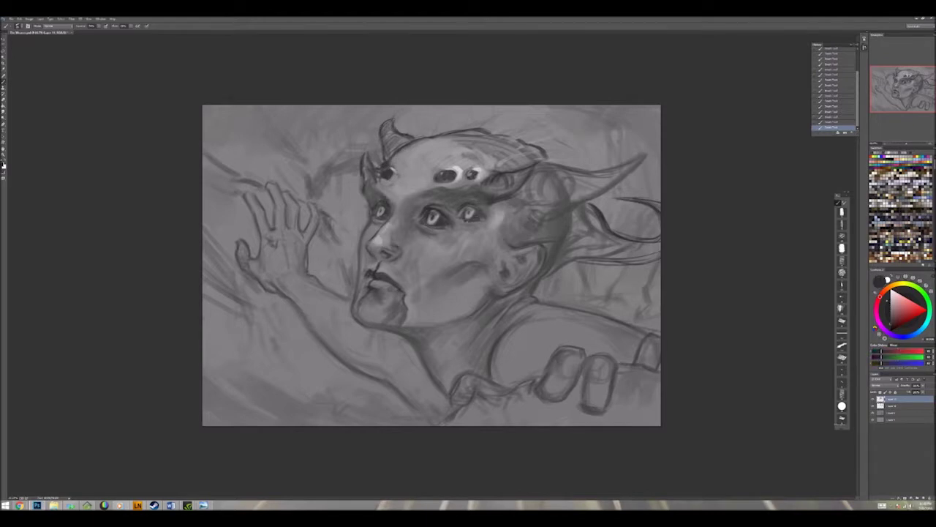
{"action": "left_click", "coordinate": [474, 228], "text": "alt"}
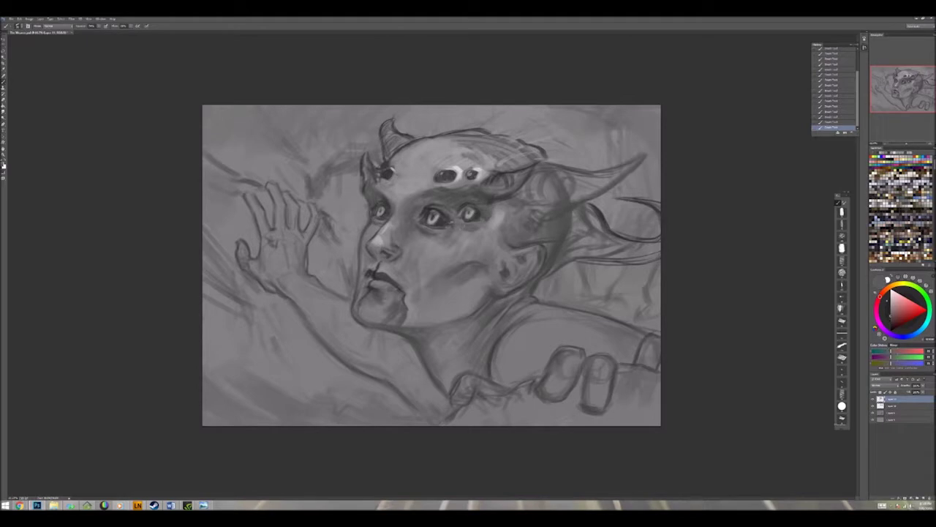
{"action": "left_click", "coordinate": [472, 230], "text": "alt"}
{"action": "left_click", "coordinate": [469, 251], "text": "alt"}
{"action": "left_click", "coordinate": [488, 225], "text": "alt"}
{"action": "left_click", "coordinate": [503, 216], "text": "alt"}
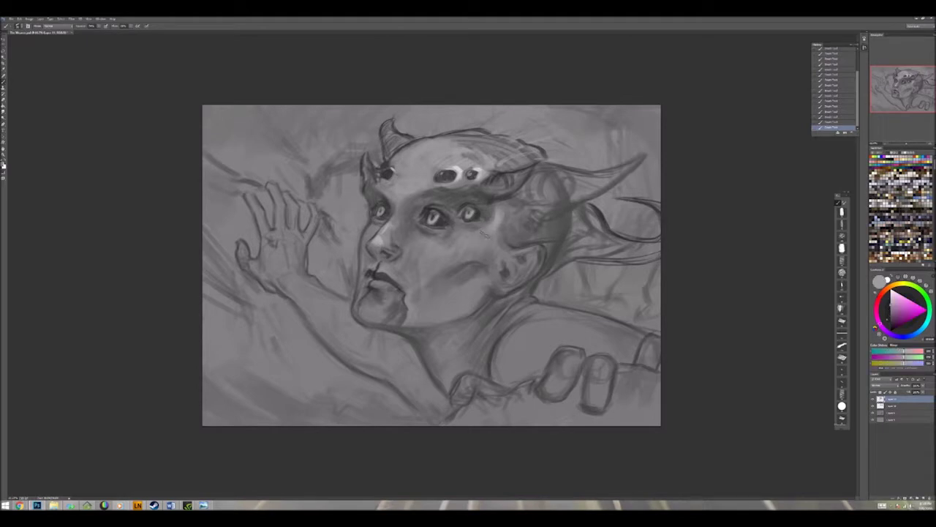
Step: Sample tones near the eye and cheek, then highlight the left horn base
{"action": "left_click", "coordinate": [369, 230], "text": "alt"}
{"action": "left_click", "coordinate": [366, 221], "text": "alt"}
{"action": "left_click", "coordinate": [367, 219], "text": "alt"}
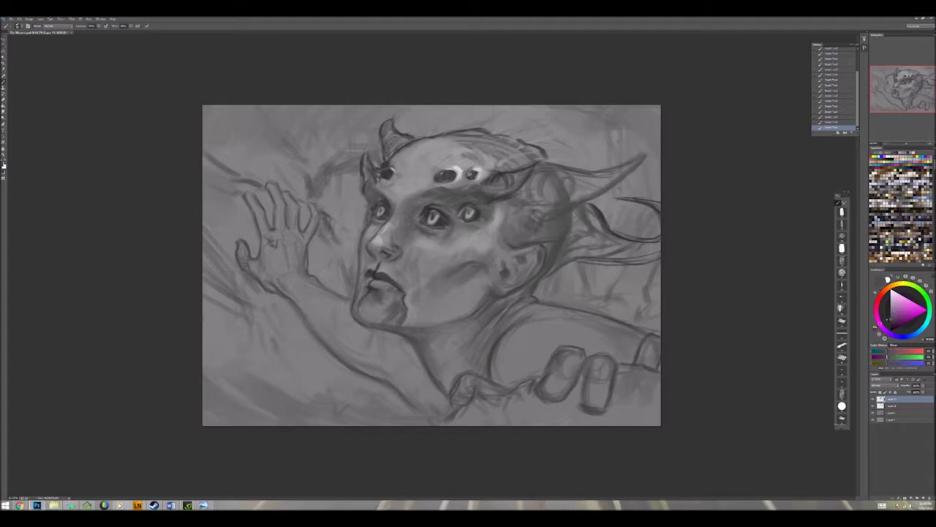
{"action": "left_click", "coordinate": [538, 247], "text": "alt"}
{"action": "left_click", "coordinate": [543, 248], "text": "alt"}
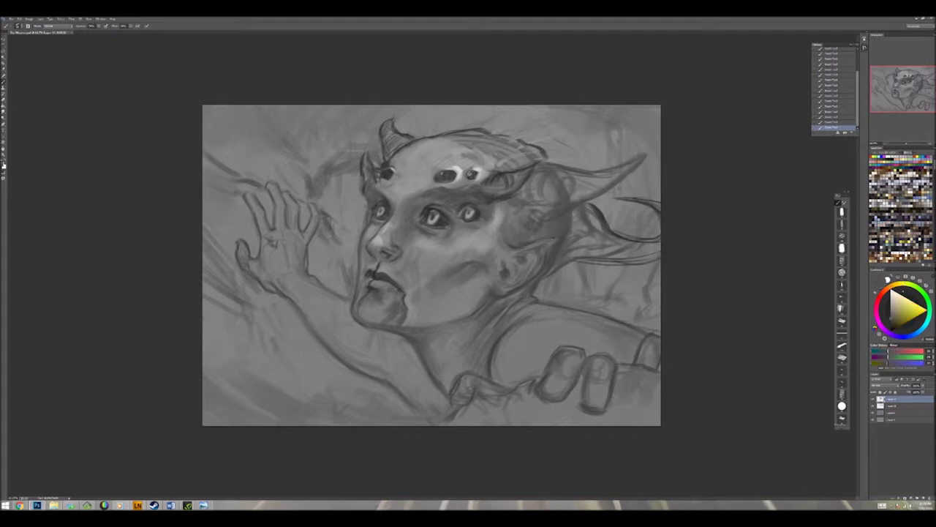
{"action": "left_click", "coordinate": [505, 276], "text": "alt"}
{"action": "left_click", "coordinate": [394, 170], "text": "alt"}
{"action": "mouse_move", "coordinate": [394, 164]}
{"action": "left_mouse_down"}
{"action": "mouse_move", "coordinate": [395, 176]}
{"action": "mouse_move", "coordinate": [381, 176]}
{"action": "left_mouse_up"}
Step: Brighten the left horn, the brow above the eyes and the area above the upper lip
{"action": "left_click_drag", "start_coordinate": [385, 120], "coordinate": [393, 152]}
{"action": "mouse_move", "coordinate": [368, 165]}
{"action": "left_mouse_down"}
{"action": "mouse_move", "coordinate": [367, 180]}
{"action": "mouse_move", "coordinate": [386, 193]}
{"action": "mouse_move", "coordinate": [415, 193]}
{"action": "mouse_move", "coordinate": [396, 197]}
{"action": "left_mouse_up"}
{"action": "left_click_drag", "start_coordinate": [404, 194], "coordinate": [434, 187]}
{"action": "left_click_drag", "start_coordinate": [380, 275], "coordinate": [395, 272]}
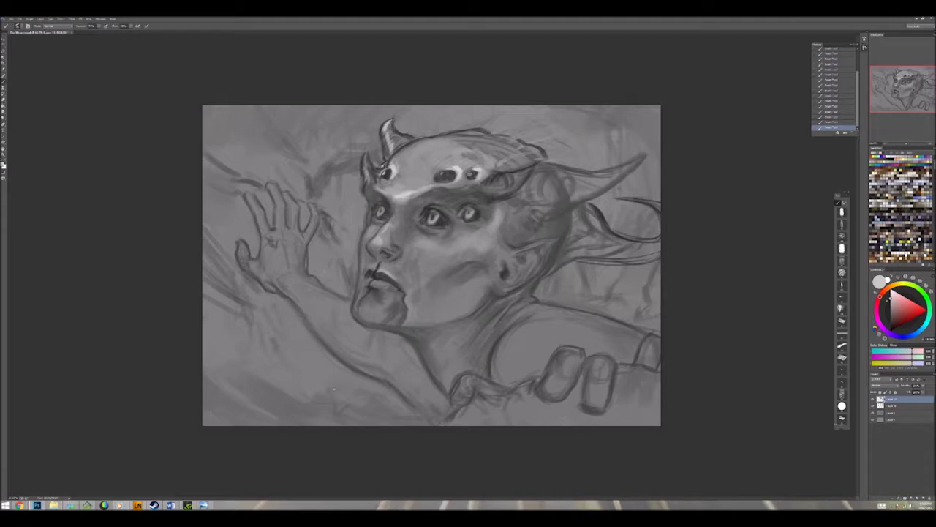
Step: Paint dark yellowish marks across the forehead crest
{"action": "left_click", "coordinate": [439, 172], "text": "alt"}
{"action": "left_click_drag", "start_coordinate": [462, 152], "coordinate": [493, 154]}
{"action": "mouse_move", "coordinate": [411, 145]}
{"action": "left_mouse_down"}
{"action": "mouse_move", "coordinate": [504, 149]}
{"action": "mouse_move", "coordinate": [488, 120]}
{"action": "left_mouse_up"}
{"action": "left_click", "coordinate": [439, 162], "text": "alt"}
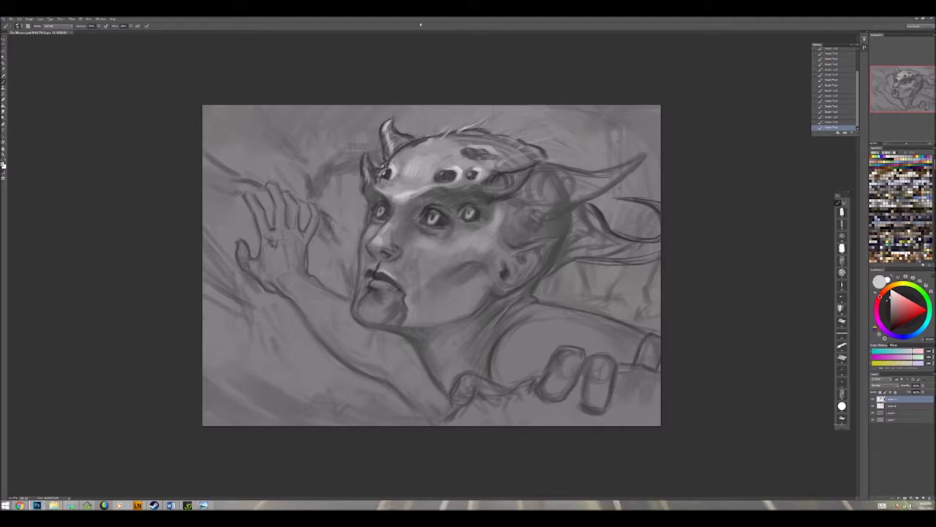
Step: Darken the nose bridge between the eyes and shade beside the cheek and the right horn tip
{"action": "left_click", "coordinate": [431, 209], "text": "alt"}
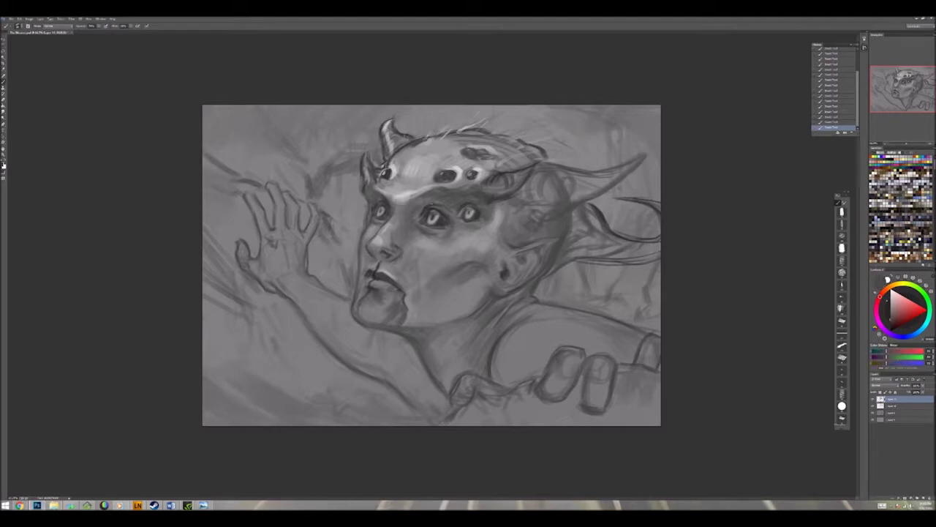
{"action": "mouse_move", "coordinate": [394, 179]}
{"action": "left_mouse_down"}
{"action": "mouse_move", "coordinate": [412, 190]}
{"action": "mouse_move", "coordinate": [419, 211]}
{"action": "mouse_move", "coordinate": [395, 225]}
{"action": "left_mouse_up"}
{"action": "left_click", "coordinate": [403, 183], "text": "alt"}
{"action": "left_click", "coordinate": [406, 197], "text": "alt"}
{"action": "mouse_move", "coordinate": [513, 221]}
{"action": "left_mouse_down"}
{"action": "mouse_move", "coordinate": [505, 242]}
{"action": "mouse_move", "coordinate": [585, 207]}
{"action": "mouse_move", "coordinate": [642, 162]}
{"action": "left_mouse_up"}
{"action": "left_click", "coordinate": [442, 220], "text": "alt"}
{"action": "mouse_move", "coordinate": [575, 170]}
{"action": "left_mouse_down"}
{"action": "mouse_move", "coordinate": [610, 167]}
{"action": "mouse_move", "coordinate": [649, 145]}
{"action": "mouse_move", "coordinate": [647, 168]}
{"action": "left_mouse_up"}
Step: Lighten the cheeks with soft strokes using sampled light skin tones
{"action": "left_click", "coordinate": [629, 154], "text": "alt"}
{"action": "left_click", "coordinate": [568, 272], "text": "alt"}
{"action": "mouse_move", "coordinate": [560, 266]}
{"action": "left_mouse_down"}
{"action": "mouse_move", "coordinate": [575, 279]}
{"action": "mouse_move", "coordinate": [556, 278]}
{"action": "mouse_move", "coordinate": [543, 291]}
{"action": "left_mouse_up"}
{"action": "left_click", "coordinate": [368, 278], "text": "alt"}
{"action": "left_click_drag", "start_coordinate": [360, 258], "coordinate": [388, 296]}
{"action": "left_click", "coordinate": [367, 284], "text": "alt"}
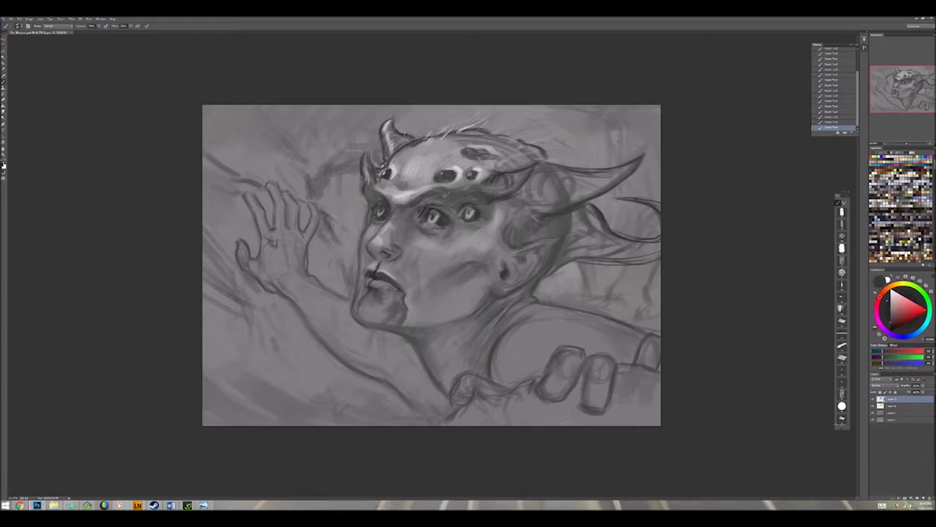
Step: Smooth the shading around the right eye and cheek
{"action": "left_click_drag", "start_coordinate": [461, 216], "coordinate": [497, 249]}
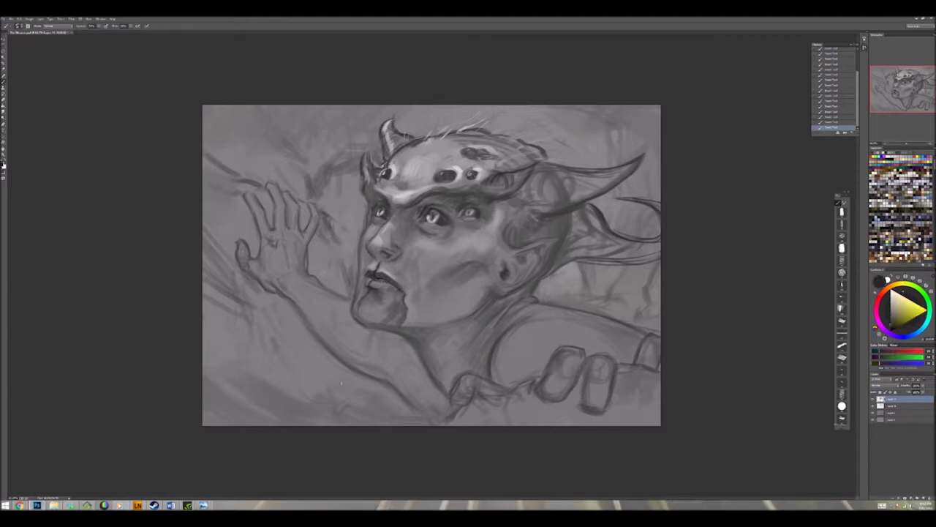
{"action": "key", "text": "l"}
{"action": "key", "text": "b"}
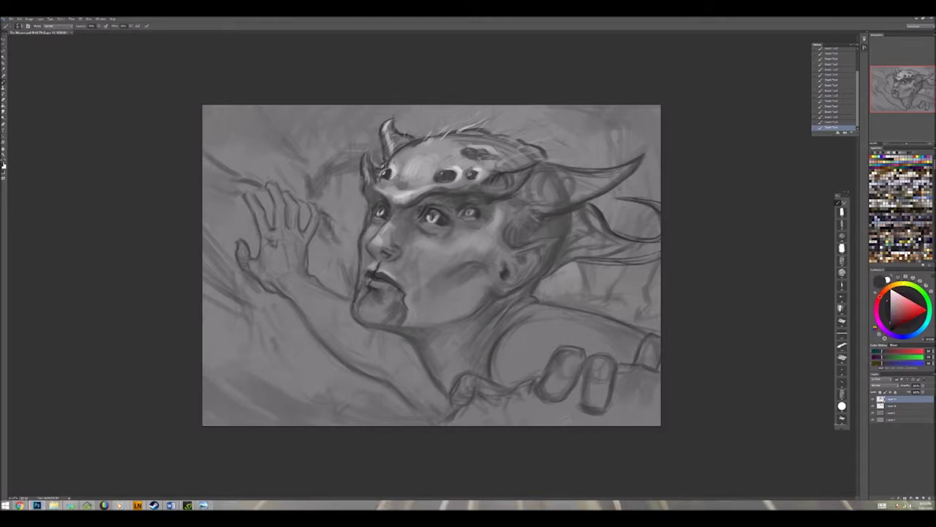
Step: Darken the chin and shade the neck below the jaw and the shoulder
{"action": "left_click_drag", "start_coordinate": [373, 294], "coordinate": [390, 317]}
{"action": "mouse_move", "coordinate": [476, 262]}
{"action": "left_mouse_down"}
{"action": "mouse_move", "coordinate": [490, 267]}
{"action": "mouse_move", "coordinate": [494, 284]}
{"action": "mouse_move", "coordinate": [468, 336]}
{"action": "left_mouse_up"}
{"action": "left_click_drag", "start_coordinate": [484, 306], "coordinate": [461, 324]}
{"action": "left_click_drag", "start_coordinate": [434, 327], "coordinate": [451, 323]}
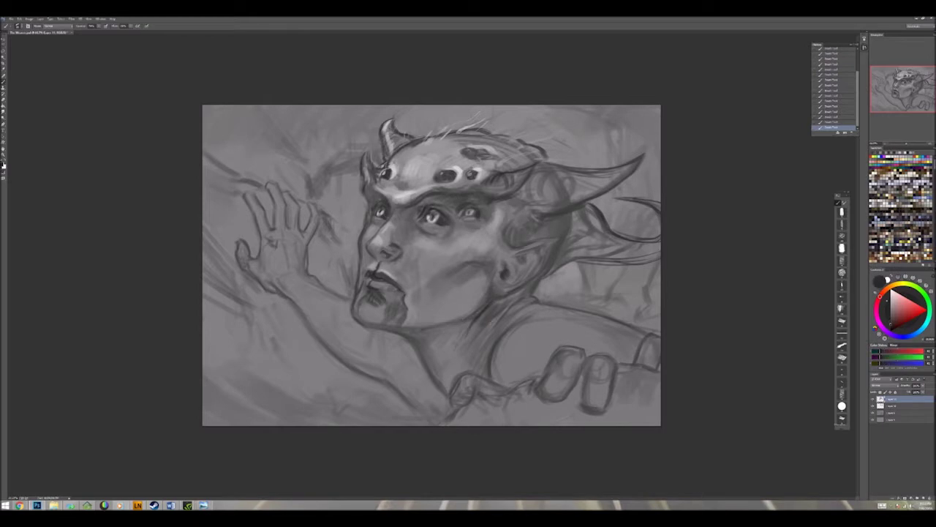
{"action": "mouse_move", "coordinate": [528, 323]}
{"action": "left_mouse_down"}
{"action": "mouse_move", "coordinate": [524, 346]}
{"action": "mouse_move", "coordinate": [540, 364]}
{"action": "left_mouse_up"}
Step: Add light grey highlights along the crest's ridge, its right side and its horns
{"action": "key", "text": "x"}
{"action": "mouse_move", "coordinate": [414, 156]}
{"action": "left_mouse_down"}
{"action": "mouse_move", "coordinate": [513, 147]}
{"action": "mouse_move", "coordinate": [498, 171]}
{"action": "left_mouse_up"}
{"action": "left_click_drag", "start_coordinate": [487, 184], "coordinate": [513, 178]}
{"action": "left_click", "coordinate": [418, 180], "text": "alt"}
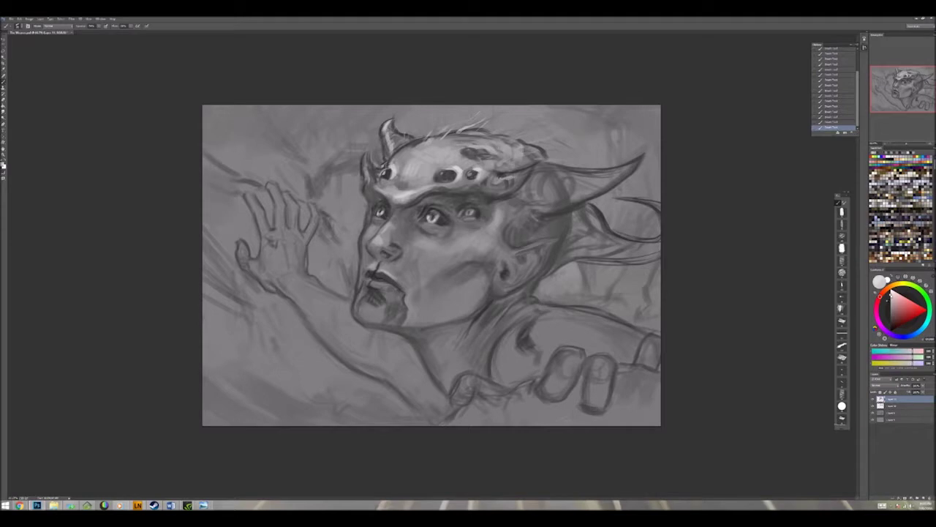
{"action": "mouse_move", "coordinate": [487, 145]}
{"action": "left_mouse_down"}
{"action": "mouse_move", "coordinate": [499, 158]}
{"action": "mouse_move", "coordinate": [569, 163]}
{"action": "left_mouse_up"}
{"action": "left_click_drag", "start_coordinate": [496, 184], "coordinate": [504, 179]}
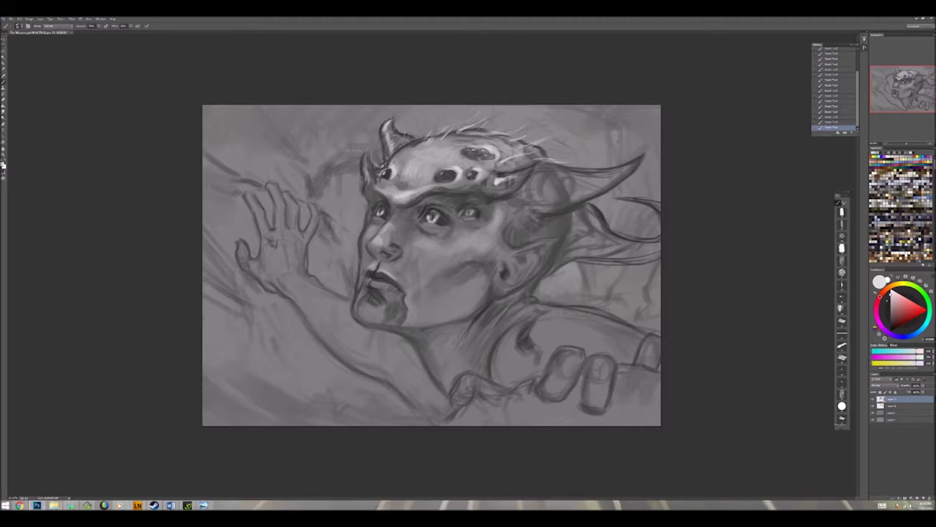
{"action": "mouse_move", "coordinate": [395, 150]}
{"action": "left_mouse_down"}
{"action": "mouse_move", "coordinate": [386, 128]}
{"action": "mouse_move", "coordinate": [369, 176]}
{"action": "left_mouse_up"}
{"action": "key", "text": "x"}
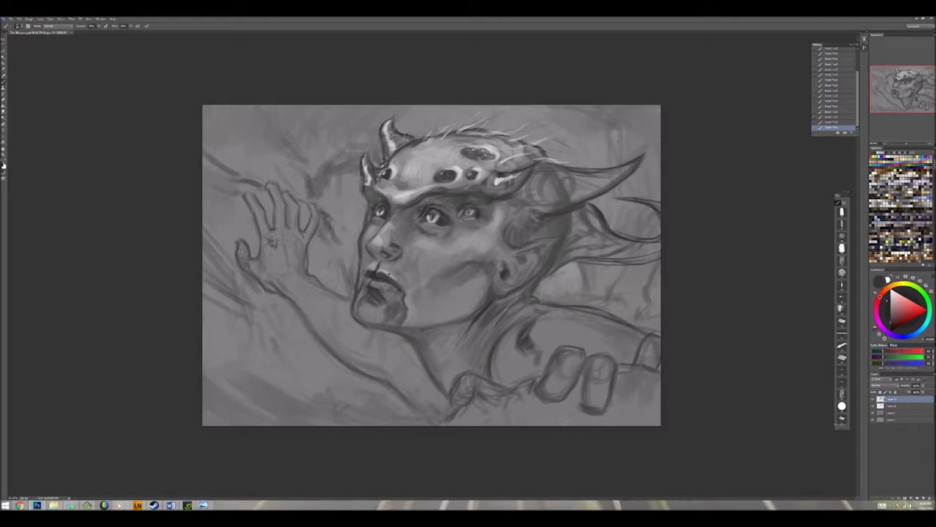
Step: Try cloning over the hand's finger lines with the Clone Stamp, then undo it
{"action": "key", "text": "i"}
{"action": "key", "text": "b"}
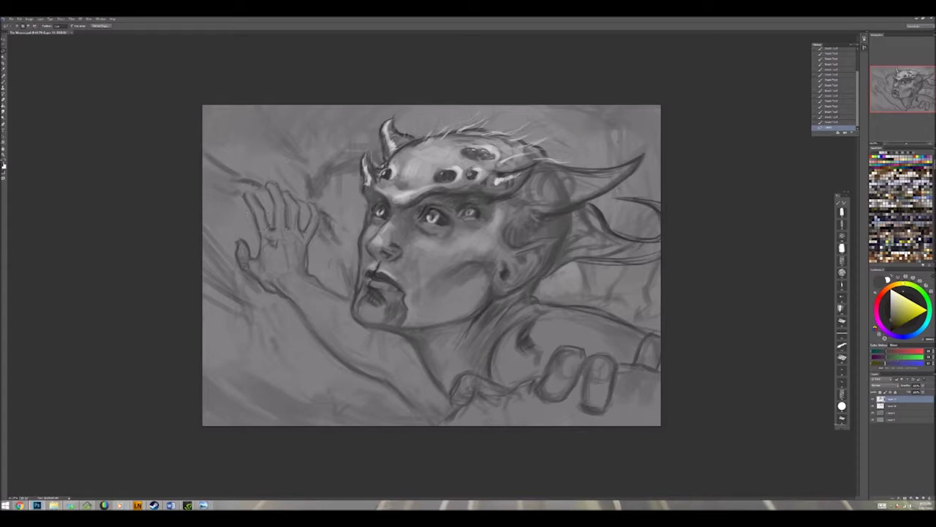
{"action": "key", "text": "s"}
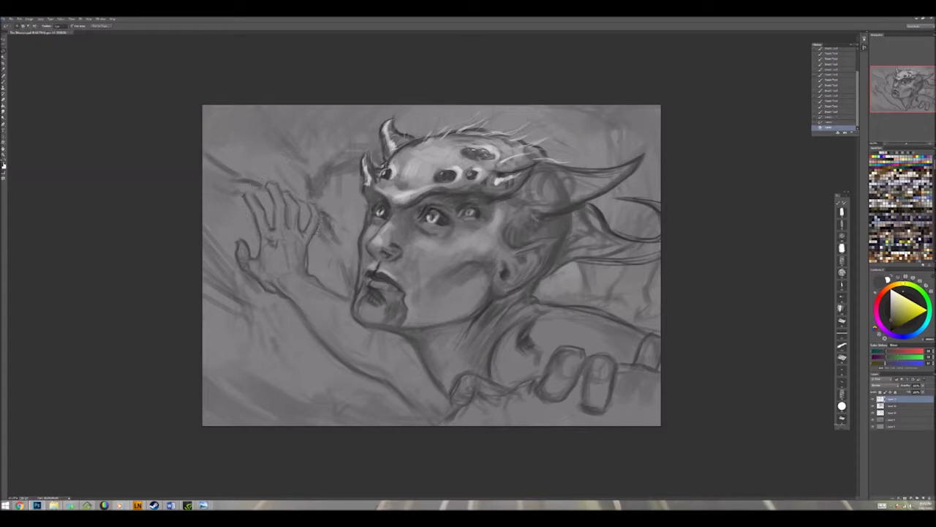
{"action": "mouse_move", "coordinate": [248, 183]}
{"action": "left_mouse_down"}
{"action": "mouse_move", "coordinate": [315, 208]}
{"action": "mouse_move", "coordinate": [300, 227]}
{"action": "mouse_move", "coordinate": [297, 194]}
{"action": "mouse_move", "coordinate": [307, 212]}
{"action": "left_mouse_up"}
{"action": "key", "text": "ctrl+alt+z"}
{"action": "left_click", "coordinate": [280, 274]}
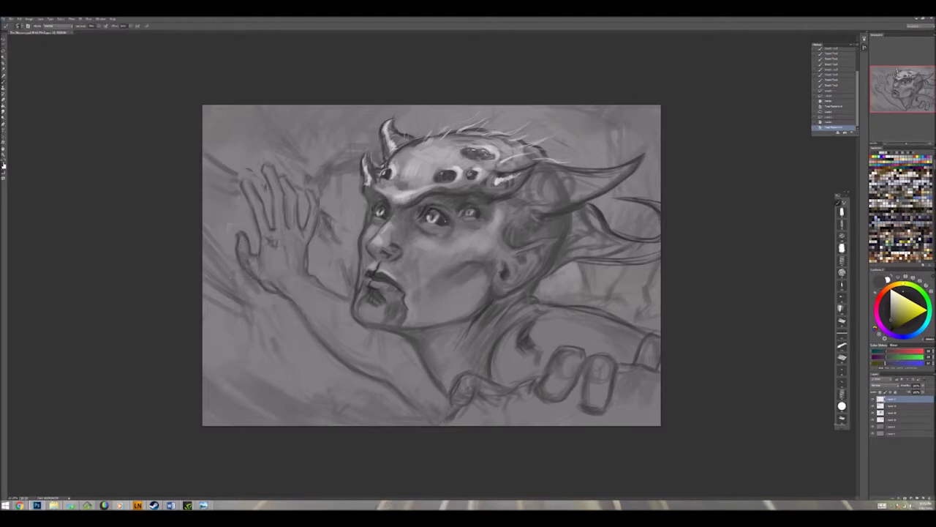
Step: Redraw the finger, wrist and lower arm lines with short dark brush strokes
{"action": "left_click_drag", "start_coordinate": [264, 215], "coordinate": [271, 234]}
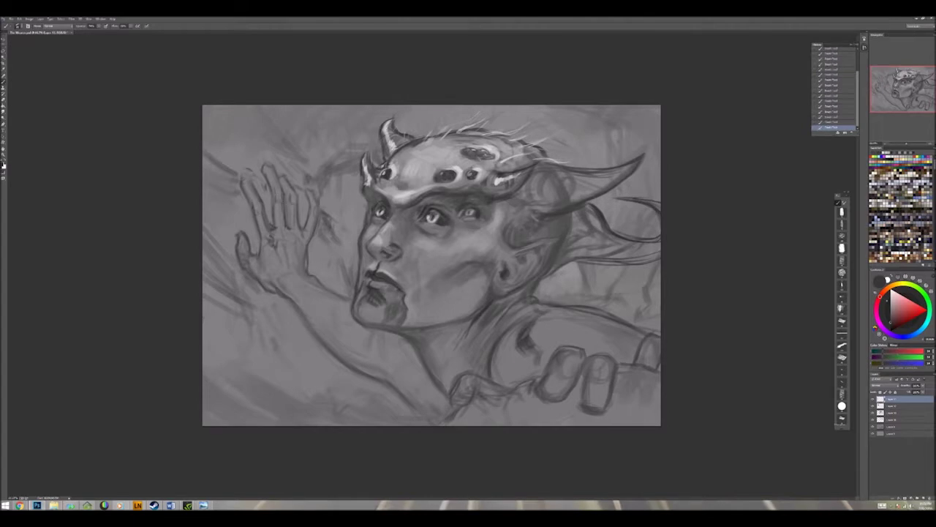
{"action": "left_click_drag", "start_coordinate": [299, 214], "coordinate": [306, 231]}
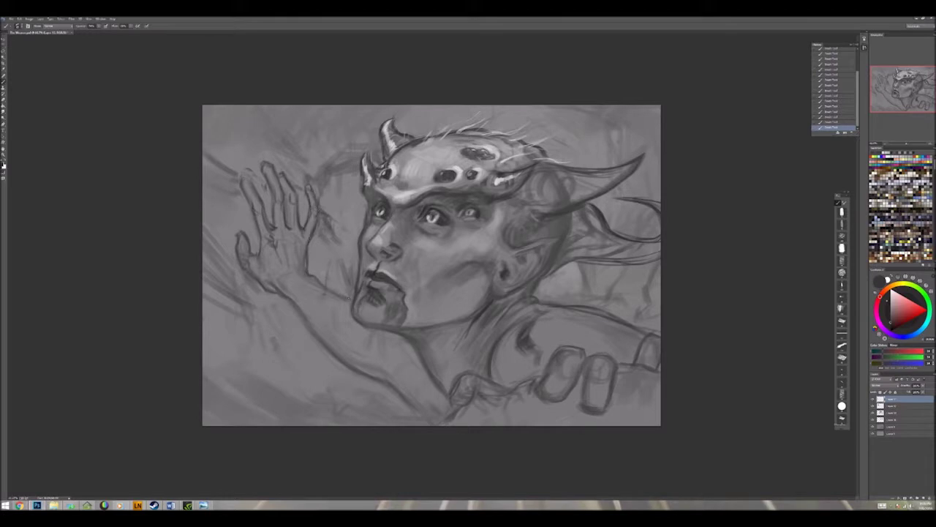
{"action": "left_click_drag", "start_coordinate": [301, 277], "coordinate": [311, 291]}
{"action": "left_click_drag", "start_coordinate": [392, 395], "coordinate": [432, 420]}
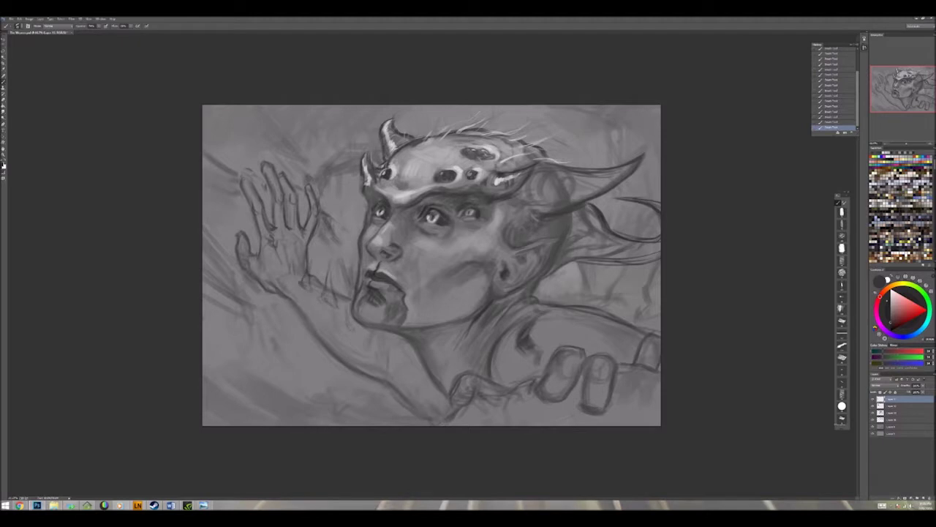
{"action": "mouse_move", "coordinate": [461, 372]}
{"action": "left_mouse_down"}
{"action": "mouse_move", "coordinate": [426, 421]}
{"action": "mouse_move", "coordinate": [477, 377]}
{"action": "mouse_move", "coordinate": [471, 367]}
{"action": "left_mouse_up"}
Step: Cover the old lower-right fingers with sampled light grey
{"action": "left_click", "coordinate": [571, 355], "text": "alt"}
{"action": "mouse_move", "coordinate": [549, 366]}
{"action": "left_mouse_down"}
{"action": "mouse_move", "coordinate": [613, 346]}
{"action": "mouse_move", "coordinate": [534, 399]}
{"action": "left_mouse_up"}
{"action": "left_click_drag", "start_coordinate": [585, 379], "coordinate": [615, 411]}
Step: Redraw the lower-right fingers with dark outline strokes and detail
{"action": "left_click", "coordinate": [553, 364], "text": "alt"}
{"action": "mouse_move", "coordinate": [564, 361]}
{"action": "left_mouse_down"}
{"action": "mouse_move", "coordinate": [538, 331]}
{"action": "mouse_move", "coordinate": [544, 406]}
{"action": "mouse_move", "coordinate": [569, 396]}
{"action": "left_mouse_up"}
{"action": "left_click_drag", "start_coordinate": [549, 383], "coordinate": [553, 428]}
{"action": "left_click_drag", "start_coordinate": [571, 405], "coordinate": [572, 421]}
{"action": "left_click_drag", "start_coordinate": [534, 341], "coordinate": [558, 328]}
{"action": "mouse_move", "coordinate": [538, 335]}
{"action": "left_mouse_down"}
{"action": "mouse_move", "coordinate": [541, 373]}
{"action": "mouse_move", "coordinate": [573, 329]}
{"action": "left_mouse_up"}
{"action": "mouse_move", "coordinate": [567, 345]}
{"action": "left_mouse_down"}
{"action": "mouse_move", "coordinate": [570, 383]}
{"action": "mouse_move", "coordinate": [585, 343]}
{"action": "mouse_move", "coordinate": [609, 356]}
{"action": "mouse_move", "coordinate": [605, 399]}
{"action": "left_mouse_up"}
{"action": "left_click_drag", "start_coordinate": [580, 355], "coordinate": [582, 407]}
{"action": "mouse_move", "coordinate": [591, 376]}
{"action": "left_mouse_down"}
{"action": "mouse_move", "coordinate": [595, 413]}
{"action": "mouse_move", "coordinate": [570, 424]}
{"action": "left_mouse_up"}
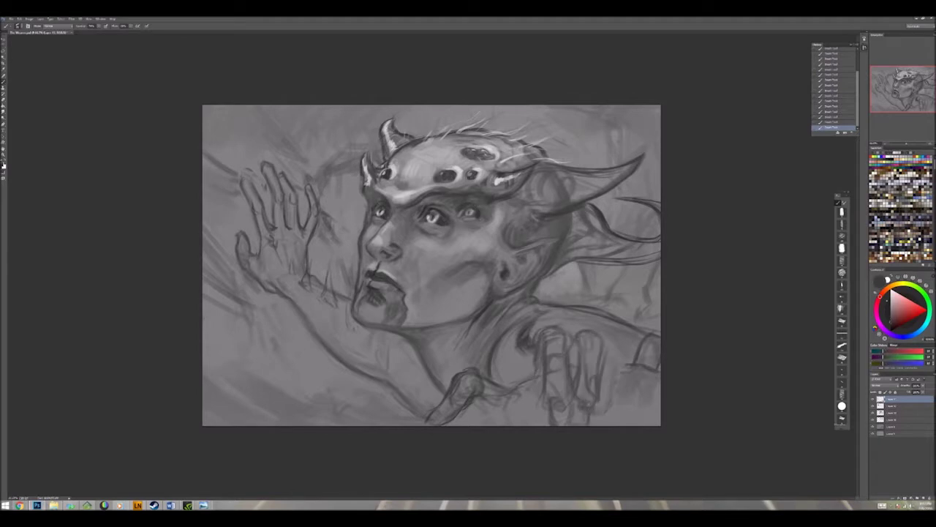
Step: Darken the right horn's underside and paint dark hair strands below it
{"action": "mouse_move", "coordinate": [633, 175]}
{"action": "left_mouse_down"}
{"action": "mouse_move", "coordinate": [585, 204]}
{"action": "mouse_move", "coordinate": [544, 212]}
{"action": "left_mouse_up"}
{"action": "mouse_move", "coordinate": [552, 182]}
{"action": "left_mouse_down"}
{"action": "mouse_move", "coordinate": [515, 217]}
{"action": "mouse_move", "coordinate": [579, 231]}
{"action": "left_mouse_up"}
{"action": "mouse_move", "coordinate": [516, 211]}
{"action": "left_mouse_down"}
{"action": "mouse_move", "coordinate": [564, 223]}
{"action": "mouse_move", "coordinate": [555, 261]}
{"action": "mouse_move", "coordinate": [658, 265]}
{"action": "left_mouse_up"}
{"action": "left_click_drag", "start_coordinate": [640, 229], "coordinate": [566, 254]}
{"action": "mouse_move", "coordinate": [585, 215]}
{"action": "left_mouse_down"}
{"action": "mouse_move", "coordinate": [559, 233]}
{"action": "mouse_move", "coordinate": [588, 250]}
{"action": "left_mouse_up"}
{"action": "left_click_drag", "start_coordinate": [607, 226], "coordinate": [599, 254]}
{"action": "mouse_move", "coordinate": [605, 206]}
{"action": "left_mouse_down"}
{"action": "mouse_move", "coordinate": [587, 224]}
{"action": "mouse_move", "coordinate": [568, 214]}
{"action": "left_mouse_up"}
{"action": "mouse_move", "coordinate": [585, 212]}
{"action": "left_mouse_down"}
{"action": "mouse_move", "coordinate": [569, 219]}
{"action": "mouse_move", "coordinate": [575, 233]}
{"action": "mouse_move", "coordinate": [543, 279]}
{"action": "left_mouse_up"}
Step: Add reddish strokes to the hair and darken the hair and shoulder right of the face
{"action": "left_click", "coordinate": [885, 292]}
{"action": "mouse_move", "coordinate": [604, 229]}
{"action": "left_mouse_down"}
{"action": "mouse_move", "coordinate": [659, 240]}
{"action": "mouse_move", "coordinate": [635, 221]}
{"action": "mouse_move", "coordinate": [622, 256]}
{"action": "mouse_move", "coordinate": [641, 254]}
{"action": "mouse_move", "coordinate": [600, 265]}
{"action": "mouse_move", "coordinate": [553, 306]}
{"action": "left_mouse_up"}
{"action": "left_click", "coordinate": [647, 219], "text": "alt"}
{"action": "left_click", "coordinate": [636, 249], "text": "alt"}
{"action": "left_click", "coordinate": [570, 269], "text": "alt"}
{"action": "left_click", "coordinate": [616, 300], "text": "alt"}
{"action": "mouse_move", "coordinate": [631, 293]}
{"action": "left_mouse_down"}
{"action": "mouse_move", "coordinate": [601, 312]}
{"action": "mouse_move", "coordinate": [593, 306]}
{"action": "left_mouse_up"}
{"action": "left_click_drag", "start_coordinate": [629, 272], "coordinate": [622, 315]}
Step: Add small dark hair strokes and highlight the forehead and crest
{"action": "left_click", "coordinate": [624, 295], "text": "alt"}
{"action": "left_click", "coordinate": [624, 296], "text": "alt"}
{"action": "left_click_drag", "start_coordinate": [591, 272], "coordinate": [590, 285]}
{"action": "left_click", "coordinate": [607, 293], "text": "alt"}
{"action": "left_click", "coordinate": [614, 278], "text": "alt"}
{"action": "mouse_move", "coordinate": [402, 176]}
{"action": "left_mouse_down"}
{"action": "mouse_move", "coordinate": [430, 167]}
{"action": "mouse_move", "coordinate": [441, 156]}
{"action": "mouse_move", "coordinate": [431, 147]}
{"action": "mouse_move", "coordinate": [448, 155]}
{"action": "mouse_move", "coordinate": [425, 179]}
{"action": "left_mouse_up"}
Step: Darken the hair behind the horn using tones sampled from the hair
{"action": "left_click", "coordinate": [448, 145], "text": "alt"}
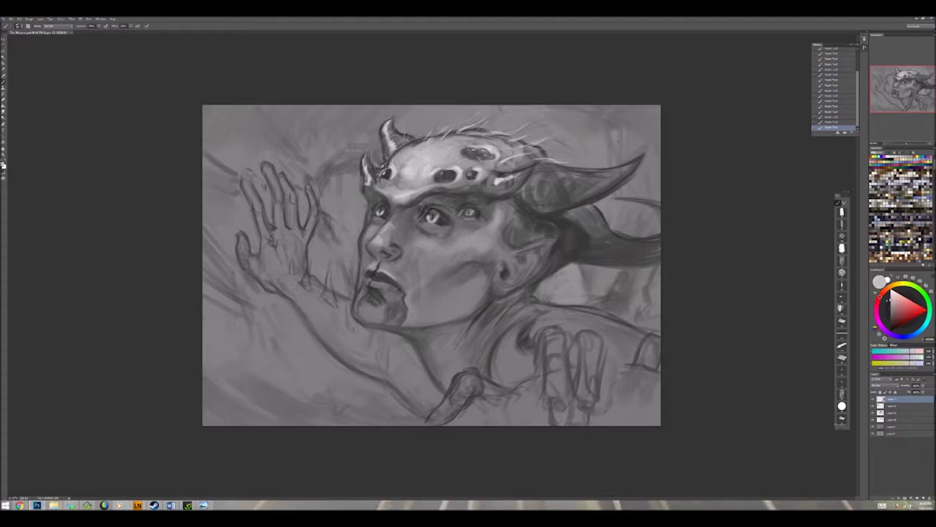
{"action": "left_click", "coordinate": [362, 212], "text": "alt"}
{"action": "left_click", "coordinate": [362, 220], "text": "alt"}
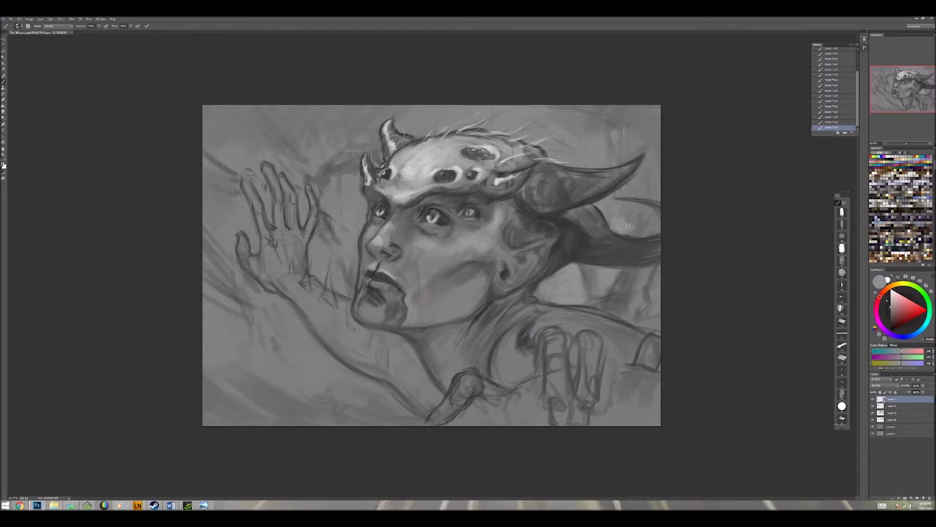
{"action": "left_click", "coordinate": [638, 224], "text": "alt"}
{"action": "left_click", "coordinate": [631, 229], "text": "alt"}
{"action": "left_click", "coordinate": [621, 236], "text": "alt"}
{"action": "left_click_drag", "start_coordinate": [634, 234], "coordinate": [658, 252]}
{"action": "mouse_move", "coordinate": [642, 262]}
{"action": "left_mouse_down"}
{"action": "mouse_move", "coordinate": [629, 273]}
{"action": "mouse_move", "coordinate": [562, 270]}
{"action": "mouse_move", "coordinate": [538, 287]}
{"action": "left_mouse_up"}
Step: Paint light highlight strokes across the shoulder above the lower hand
{"action": "left_click", "coordinate": [622, 248], "text": "alt"}
{"action": "left_click", "coordinate": [474, 288], "text": "alt"}
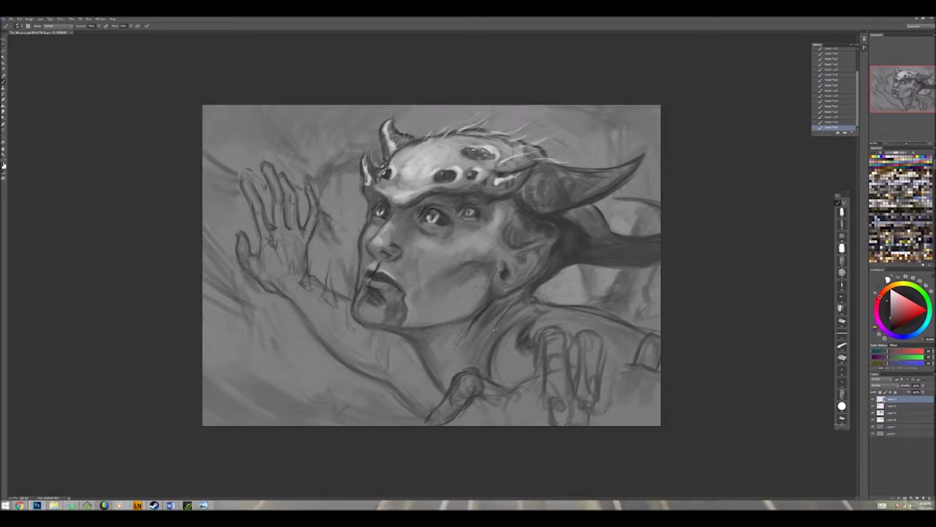
{"action": "mouse_move", "coordinate": [530, 329]}
{"action": "left_mouse_down"}
{"action": "mouse_move", "coordinate": [550, 314]}
{"action": "mouse_move", "coordinate": [521, 341]}
{"action": "mouse_move", "coordinate": [586, 310]}
{"action": "mouse_move", "coordinate": [648, 300]}
{"action": "mouse_move", "coordinate": [594, 323]}
{"action": "mouse_move", "coordinate": [659, 296]}
{"action": "mouse_move", "coordinate": [588, 323]}
{"action": "mouse_move", "coordinate": [663, 319]}
{"action": "left_mouse_up"}
{"action": "left_click", "coordinate": [575, 237], "text": "alt"}
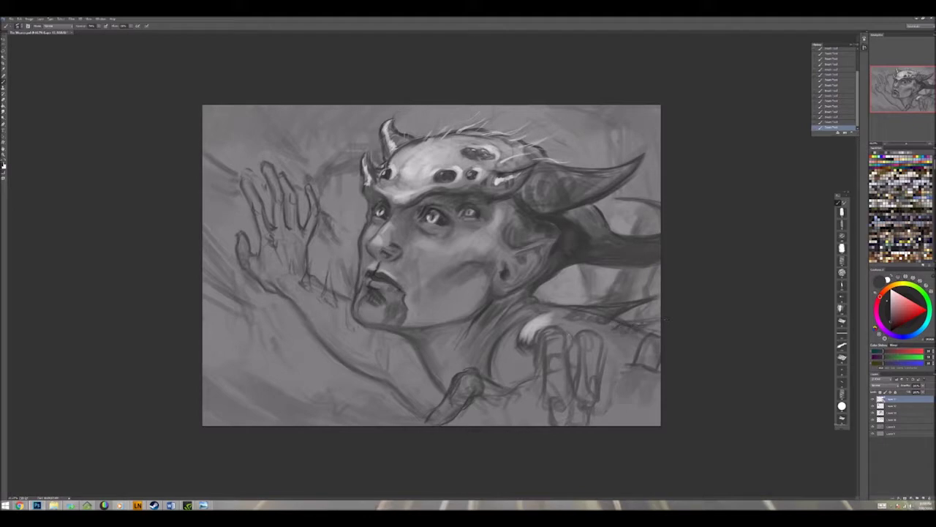
Step: On a new layer, paint dark strokes down the chin and neck and left of the lips
{"action": "left_click", "coordinate": [408, 296], "text": "alt"}
{"action": "key", "text": "ctrl+shift+alt+n"}
{"action": "left_click", "coordinate": [407, 296], "text": "alt"}
{"action": "mouse_move", "coordinate": [412, 296]}
{"action": "left_mouse_down"}
{"action": "mouse_move", "coordinate": [399, 303]}
{"action": "mouse_move", "coordinate": [397, 348]}
{"action": "mouse_move", "coordinate": [385, 358]}
{"action": "left_mouse_up"}
{"action": "left_click_drag", "start_coordinate": [354, 285], "coordinate": [339, 319]}
Step: Erase to soften the chin strokes, then reshade along the jaw and chin
{"action": "key", "text": "e"}
{"action": "left_click_drag", "start_coordinate": [410, 297], "coordinate": [404, 317]}
{"action": "left_click_drag", "start_coordinate": [400, 335], "coordinate": [388, 356]}
{"action": "key", "text": "b"}
{"action": "mouse_move", "coordinate": [355, 283]}
{"action": "left_mouse_down"}
{"action": "mouse_move", "coordinate": [313, 308]}
{"action": "mouse_move", "coordinate": [387, 322]}
{"action": "mouse_move", "coordinate": [367, 338]}
{"action": "left_mouse_up"}
{"action": "mouse_move", "coordinate": [407, 303]}
{"action": "left_mouse_down"}
{"action": "mouse_move", "coordinate": [382, 331]}
{"action": "mouse_move", "coordinate": [355, 329]}
{"action": "mouse_move", "coordinate": [397, 319]}
{"action": "mouse_move", "coordinate": [401, 300]}
{"action": "mouse_move", "coordinate": [338, 291]}
{"action": "mouse_move", "coordinate": [320, 309]}
{"action": "left_mouse_up"}
Step: Lasso the light blob left of the chin and nudge it downward
{"action": "left_click", "coordinate": [389, 274], "text": "alt"}
{"action": "left_click", "coordinate": [380, 307], "text": "alt"}
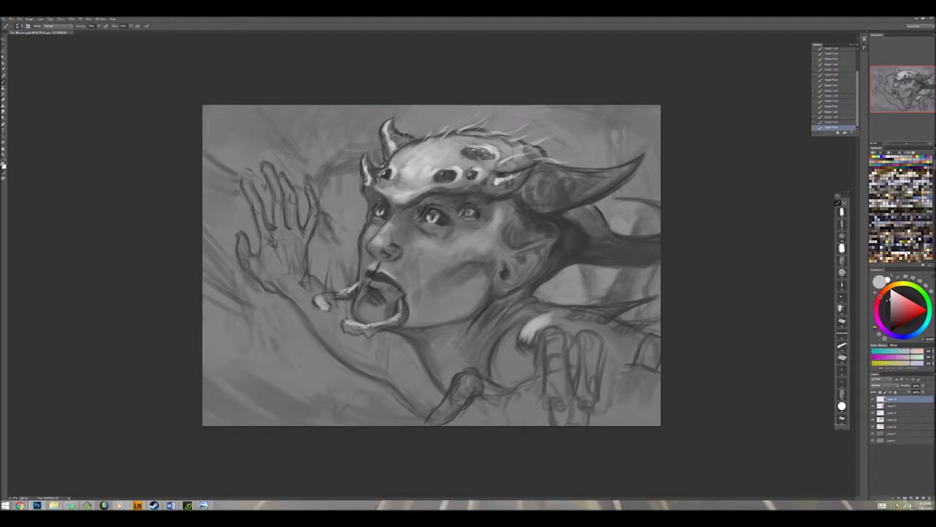
{"action": "key", "text": "l"}
{"action": "left_click_drag", "start_coordinate": [328, 275], "coordinate": [296, 307]}
{"action": "key", "text": "v"}
{"action": "key", "text": "shift+Down"}
{"action": "key", "text": "b"}
Step: Add small dark marks around the mouth
{"action": "left_click", "coordinate": [404, 305], "text": "alt"}
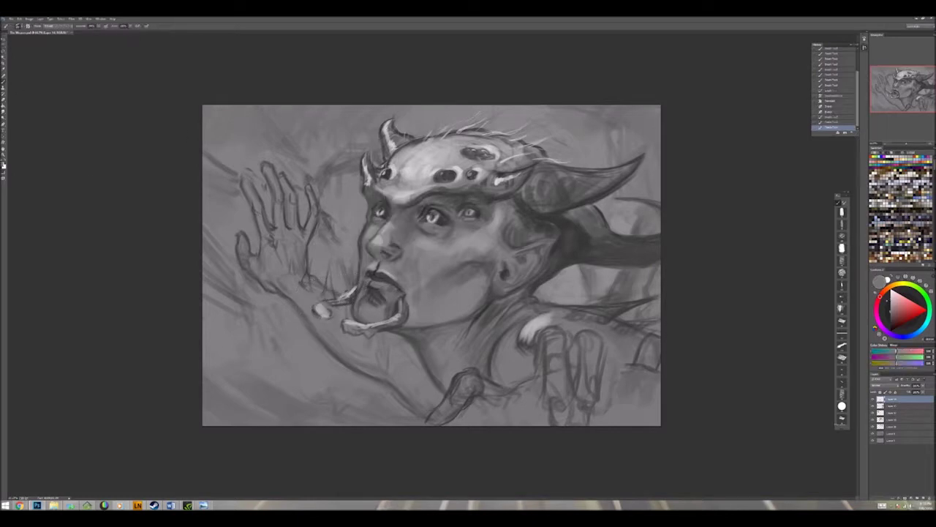
{"action": "left_click", "coordinate": [406, 306]}
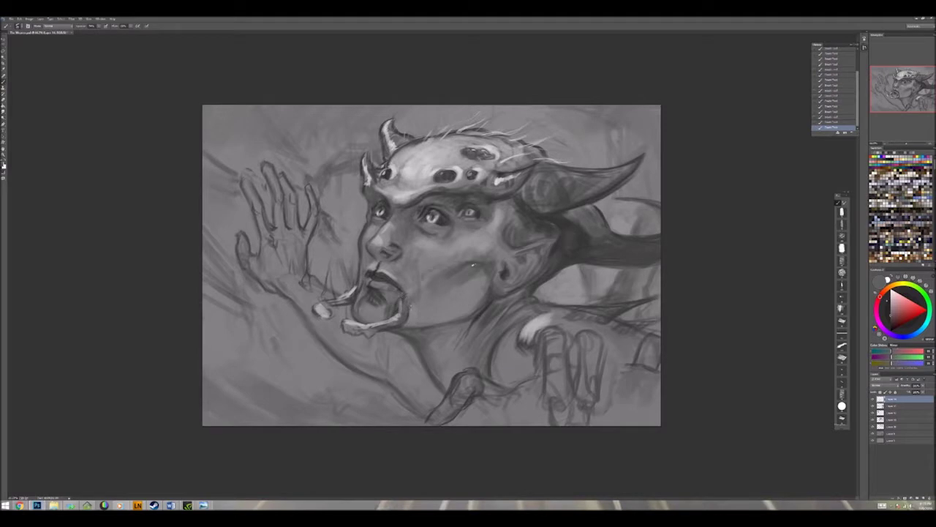
{"action": "mouse_move", "coordinate": [381, 300]}
{"action": "left_mouse_down"}
{"action": "mouse_move", "coordinate": [389, 314]}
{"action": "mouse_move", "coordinate": [363, 300]}
{"action": "left_mouse_up"}
{"action": "left_click", "coordinate": [366, 282], "text": "alt"}
{"action": "left_click", "coordinate": [365, 282], "text": "alt"}
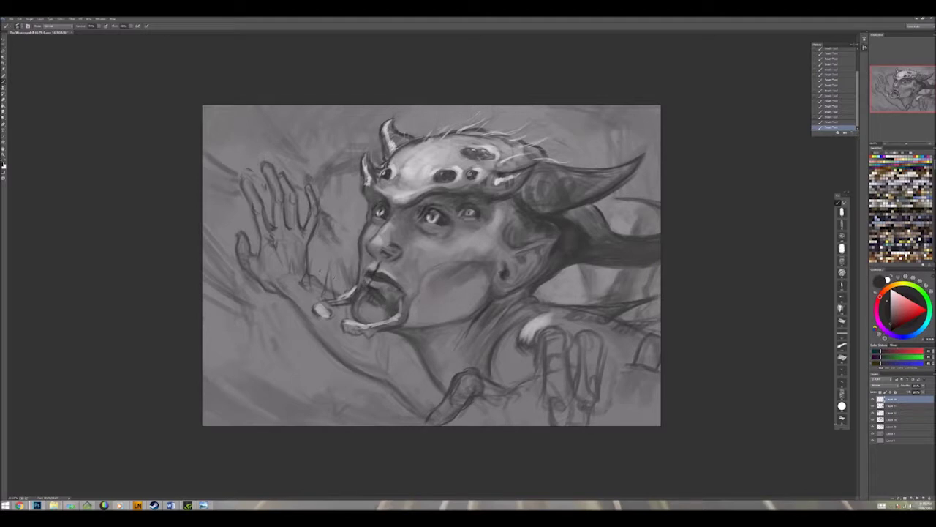
Step: Shade beside the nose with a dark stroke and faint light touches
{"action": "left_click", "coordinate": [374, 239], "text": "alt"}
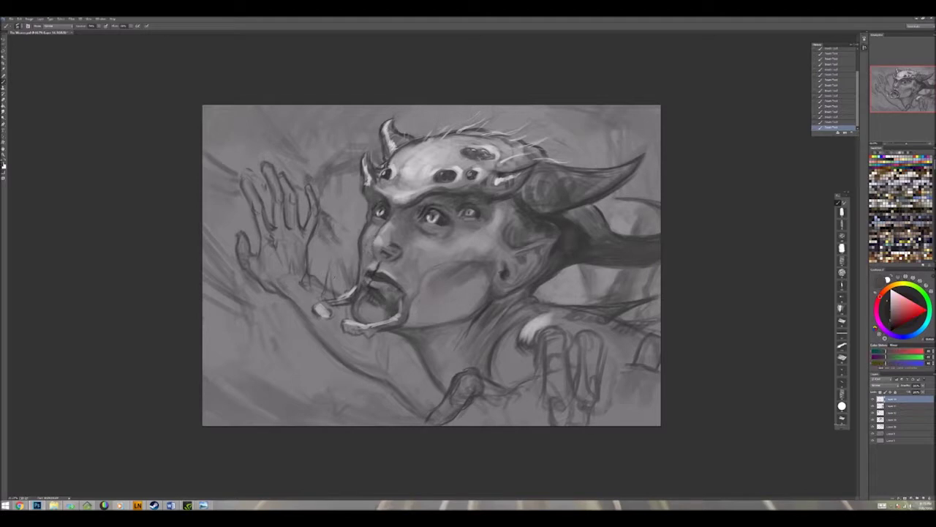
{"action": "left_click", "coordinate": [394, 249], "text": "alt"}
{"action": "left_click", "coordinate": [394, 249], "text": "alt"}
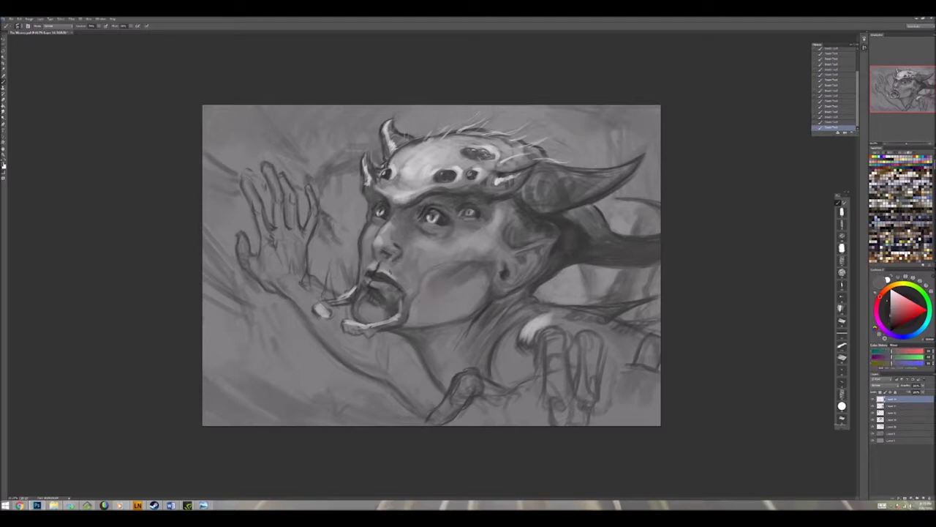
{"action": "left_click", "coordinate": [389, 254], "text": "alt"}
{"action": "left_click_drag", "start_coordinate": [386, 253], "coordinate": [391, 264]}
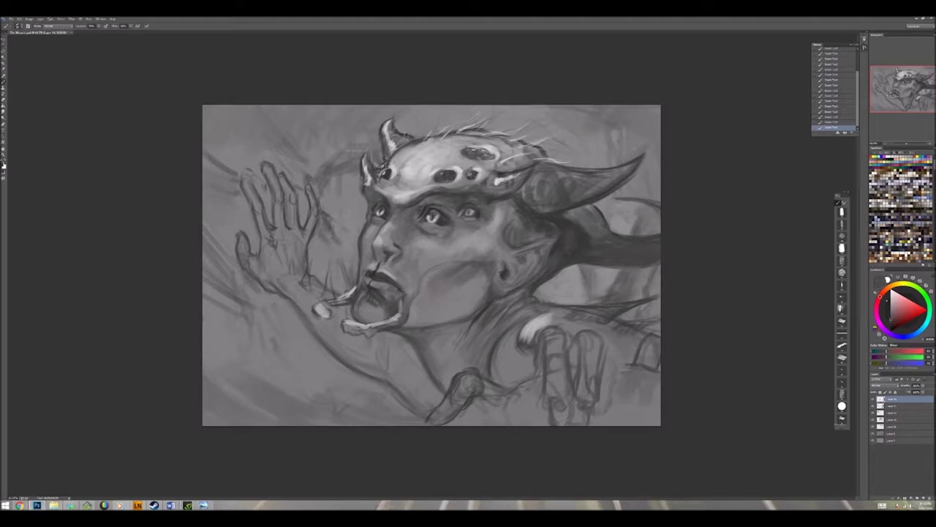
{"action": "left_click", "coordinate": [365, 243], "text": "alt"}
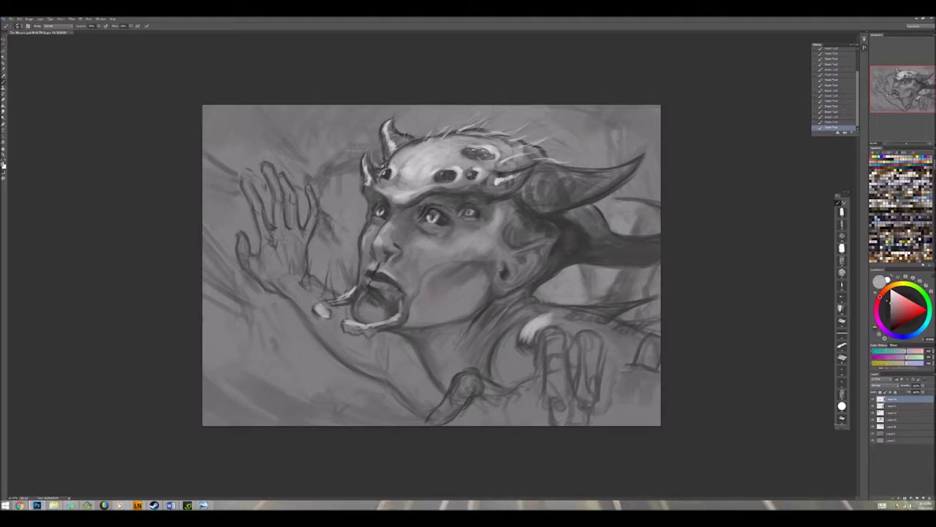
{"action": "left_click", "coordinate": [415, 246], "text": "alt"}
{"action": "mouse_move", "coordinate": [407, 252]}
{"action": "left_mouse_down"}
{"action": "mouse_move", "coordinate": [400, 272]}
{"action": "mouse_move", "coordinate": [396, 264]}
{"action": "mouse_move", "coordinate": [407, 288]}
{"action": "left_mouse_up"}
{"action": "left_click", "coordinate": [413, 254], "text": "alt"}
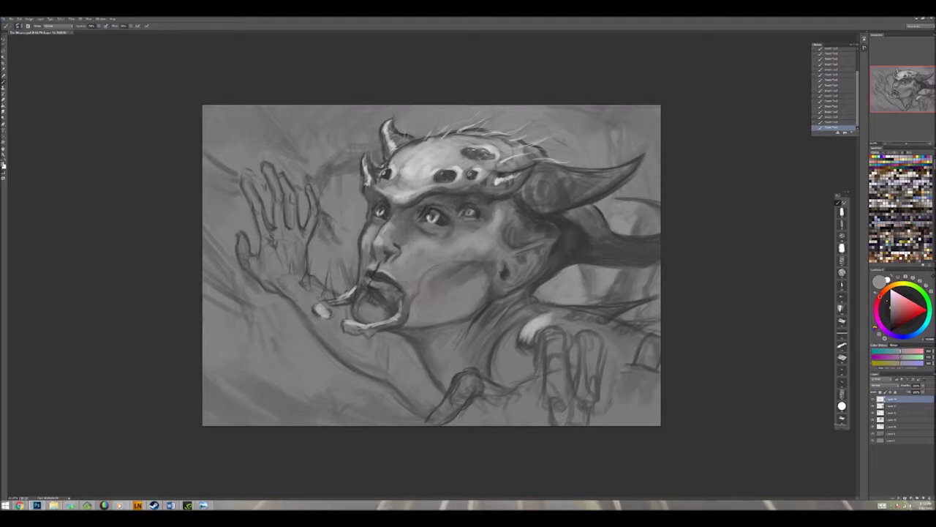
Step: Add small strokes on the cheek, the hair atop the head and near the chin
{"action": "left_click", "coordinate": [531, 258], "text": "alt"}
{"action": "mouse_move", "coordinate": [524, 251]}
{"action": "left_mouse_down"}
{"action": "mouse_move", "coordinate": [538, 278]}
{"action": "mouse_move", "coordinate": [517, 253]}
{"action": "mouse_move", "coordinate": [521, 280]}
{"action": "left_mouse_up"}
{"action": "left_click", "coordinate": [517, 272], "text": "alt"}
{"action": "left_click_drag", "start_coordinate": [441, 129], "coordinate": [417, 139]}
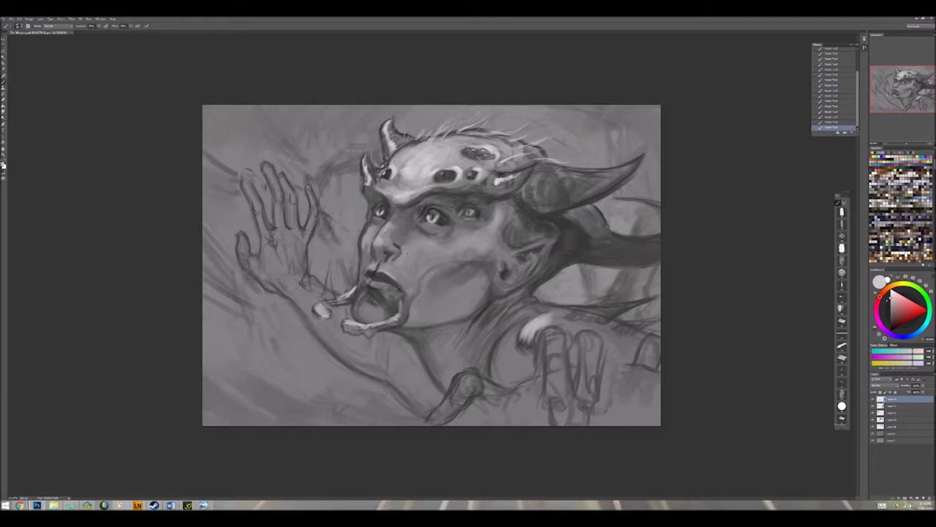
{"action": "left_click", "coordinate": [377, 278], "text": "alt"}
{"action": "left_click_drag", "start_coordinate": [408, 298], "coordinate": [411, 311]}
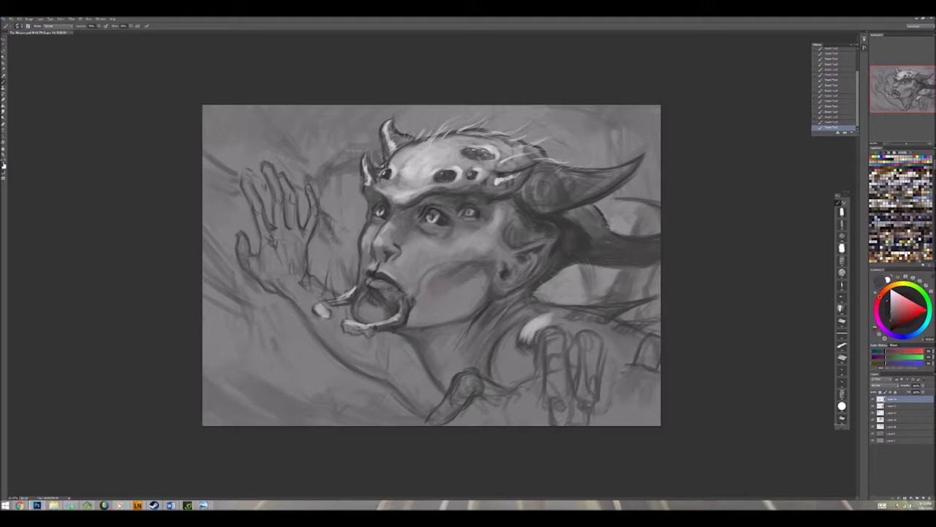
Step: Dab small strokes around the right eye and a dark mark on the horn
{"action": "left_click", "coordinate": [386, 247], "text": "alt"}
{"action": "left_click", "coordinate": [422, 204], "text": "alt"}
{"action": "mouse_move", "coordinate": [490, 204]}
{"action": "left_mouse_down"}
{"action": "mouse_move", "coordinate": [509, 199]}
{"action": "mouse_move", "coordinate": [513, 222]}
{"action": "mouse_move", "coordinate": [530, 168]}
{"action": "left_mouse_up"}
{"action": "left_click", "coordinate": [505, 212], "text": "alt"}
{"action": "left_click", "coordinate": [512, 212], "text": "alt"}
{"action": "left_click", "coordinate": [519, 205], "text": "alt"}
{"action": "left_click", "coordinate": [521, 179], "text": "alt"}
Step: Dab dark strokes on the hair and horn, then along the wrist and lip edge
{"action": "left_click", "coordinate": [369, 158], "text": "alt"}
{"action": "left_click", "coordinate": [378, 160], "text": "alt"}
{"action": "left_click_drag", "start_coordinate": [599, 218], "coordinate": [615, 231]}
{"action": "left_click", "coordinate": [596, 214], "text": "alt"}
{"action": "left_click", "coordinate": [597, 211], "text": "alt"}
{"action": "left_click", "coordinate": [598, 209], "text": "alt"}
{"action": "left_click_drag", "start_coordinate": [610, 226], "coordinate": [631, 234]}
{"action": "mouse_move", "coordinate": [517, 159]}
{"action": "left_mouse_down"}
{"action": "mouse_move", "coordinate": [543, 152]}
{"action": "mouse_move", "coordinate": [530, 161]}
{"action": "left_mouse_up"}
{"action": "left_click", "coordinate": [523, 162], "text": "alt"}
{"action": "key", "text": "x"}
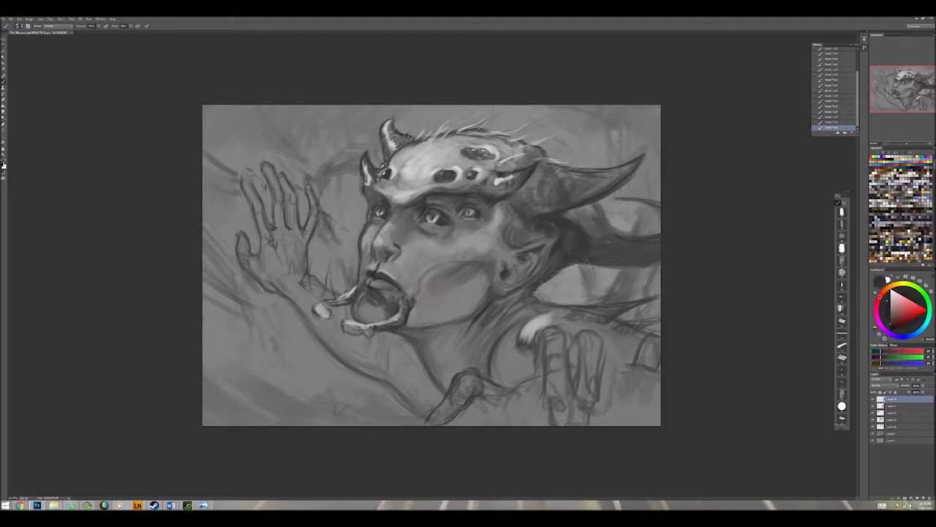
{"action": "mouse_move", "coordinate": [312, 260]}
{"action": "left_mouse_down"}
{"action": "mouse_move", "coordinate": [303, 285]}
{"action": "mouse_move", "coordinate": [329, 308]}
{"action": "mouse_move", "coordinate": [342, 297]}
{"action": "left_mouse_up"}
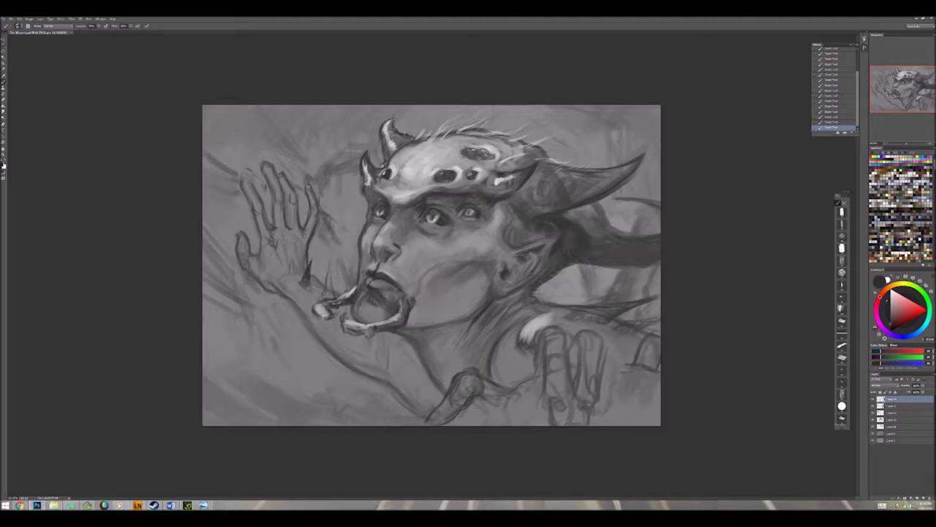
Step: On a new layer, darken the inside of the mouth and the upper lip
{"action": "key", "text": "ctrl+shift+alt+n"}
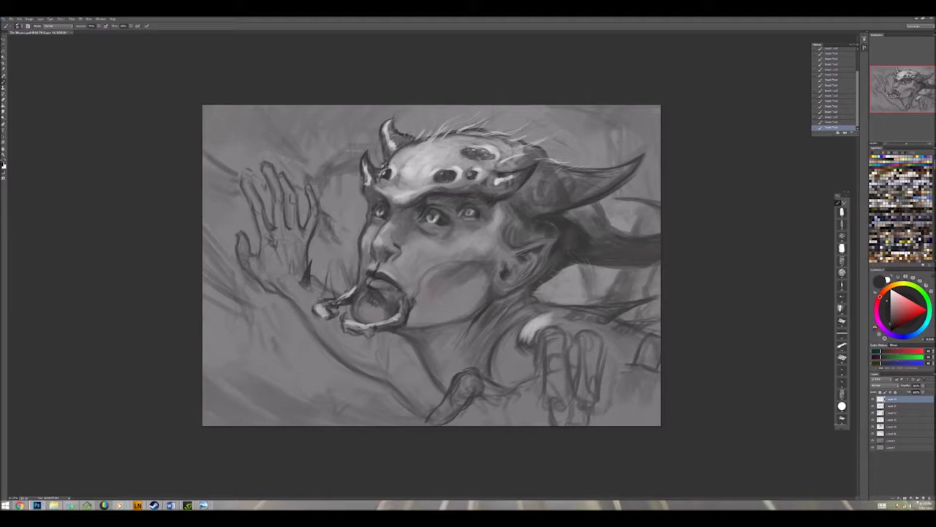
{"action": "mouse_move", "coordinate": [367, 300]}
{"action": "left_mouse_down"}
{"action": "mouse_move", "coordinate": [363, 314]}
{"action": "mouse_move", "coordinate": [388, 319]}
{"action": "left_mouse_up"}
{"action": "key", "text": "x"}
{"action": "key", "text": "x"}
{"action": "left_click_drag", "start_coordinate": [371, 281], "coordinate": [381, 287]}
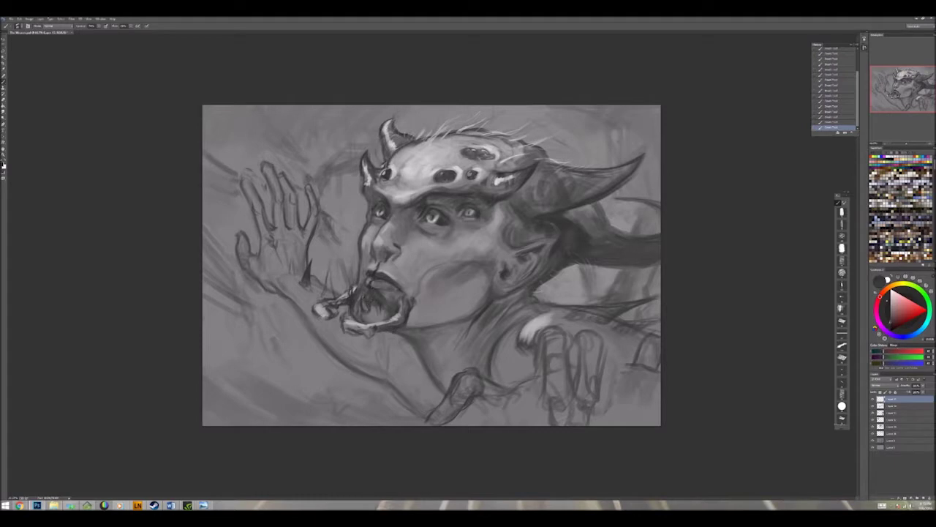
{"action": "key", "text": "x"}
{"action": "key", "text": "x"}
Step: Toggle between light and dark painting colours, undo a stroke, and purge the History
{"action": "key", "text": "x"}
{"action": "left_click", "coordinate": [394, 316], "text": "alt"}
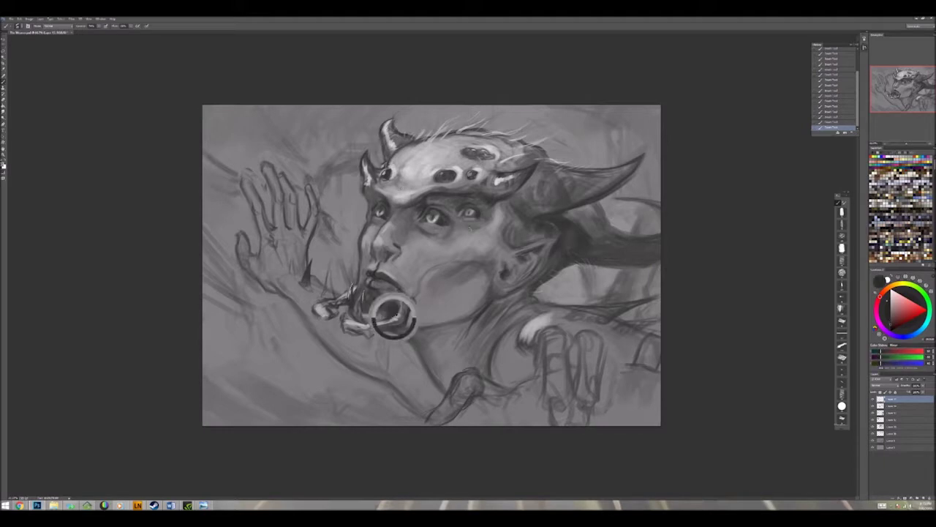
{"action": "key", "text": "x"}
{"action": "key", "text": "x"}
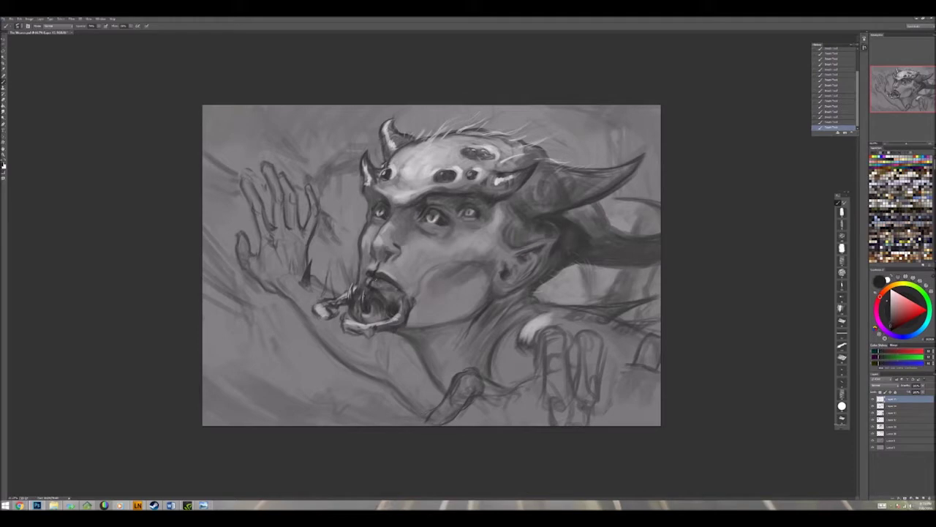
{"action": "key", "text": "x"}
{"action": "key", "text": "x"}
{"action": "key", "text": "x"}
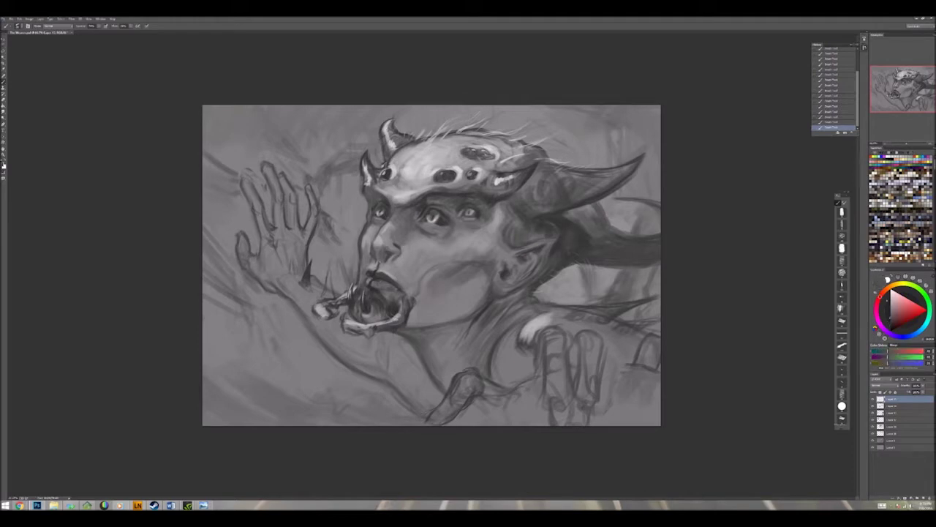
{"action": "key", "text": "x"}
{"action": "key", "text": "x"}
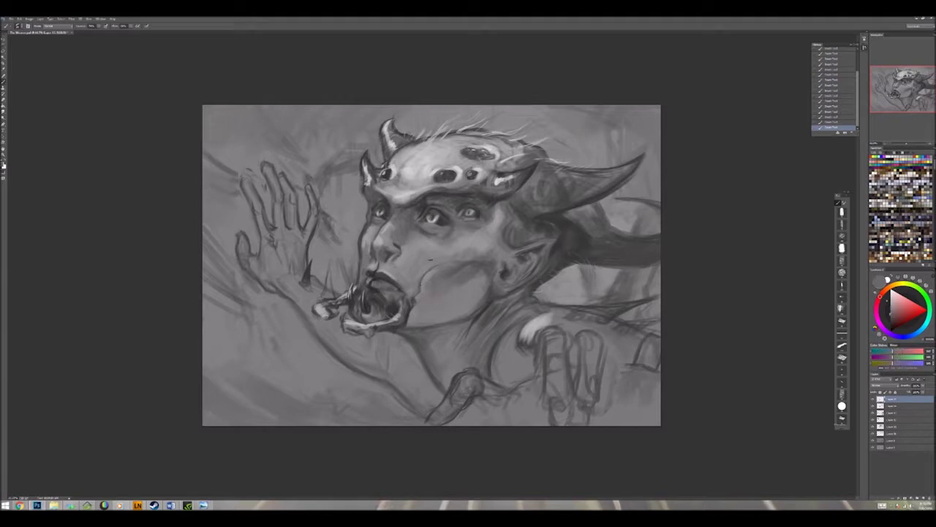
{"action": "key", "text": "x"}
{"action": "key", "text": "x"}
{"action": "key", "text": "x"}
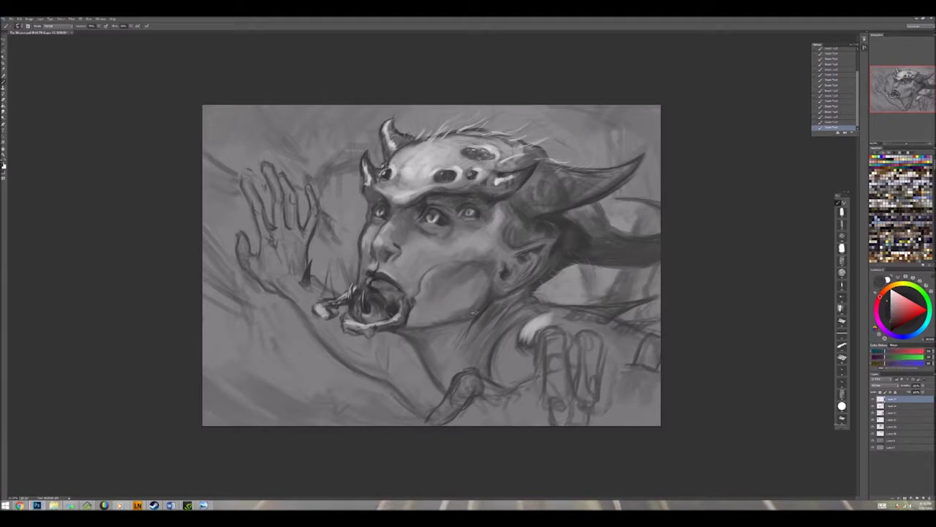
{"action": "key", "text": "x"}
{"action": "key", "text": "x"}
{"action": "key", "text": "x"}
{"action": "key", "text": "x"}
{"action": "key", "text": "x"}
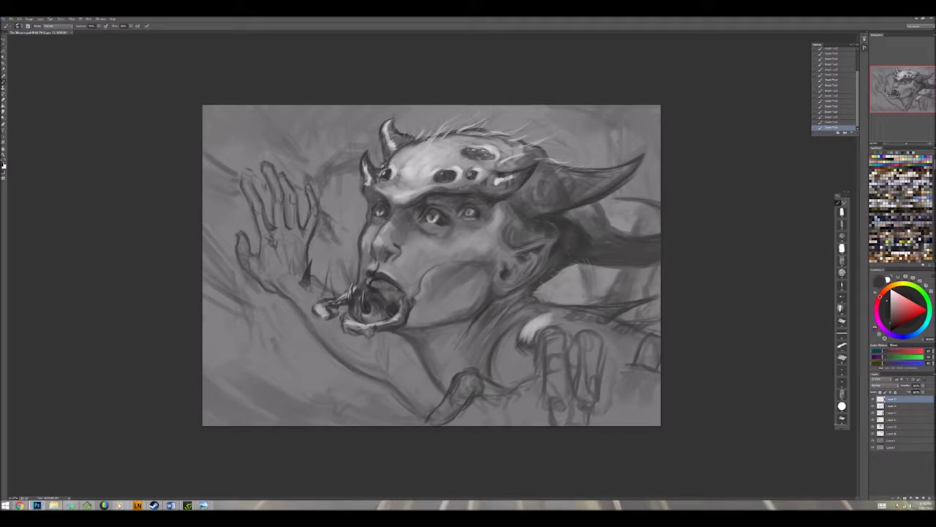
{"action": "key", "text": "x"}
{"action": "key", "text": "x"}
{"action": "key", "text": "x"}
{"action": "key", "text": "x"}
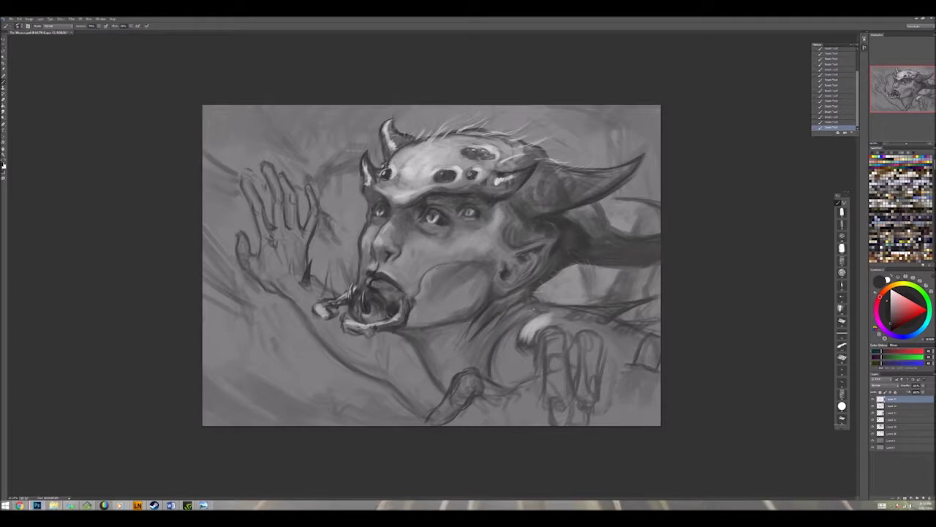
{"action": "key", "text": "x"}
{"action": "key", "text": "ctrl+shift+z"}
{"action": "key", "text": "ctrl+z"}
{"action": "key", "text": "x"}
{"action": "key", "text": "x"}
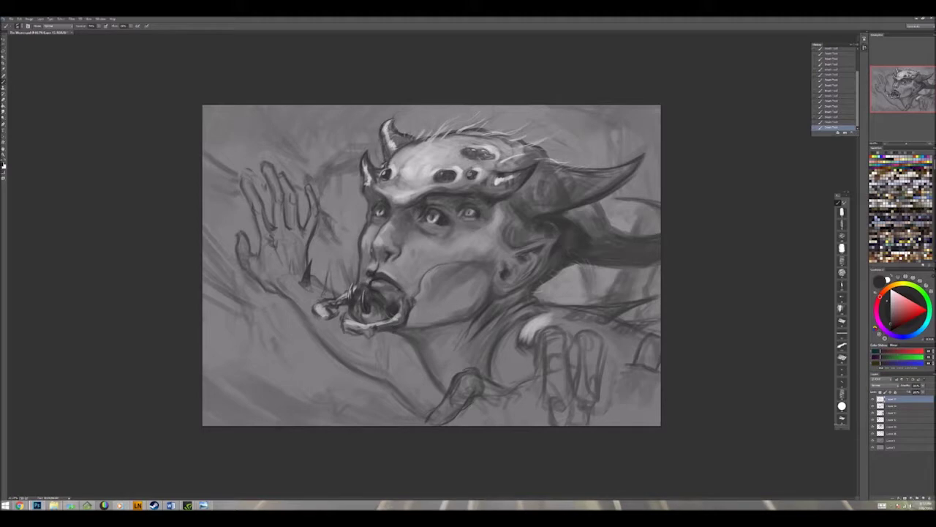
{"action": "key", "text": "F5"}
{"action": "key", "text": "F5"}
{"action": "key", "text": "F12"}
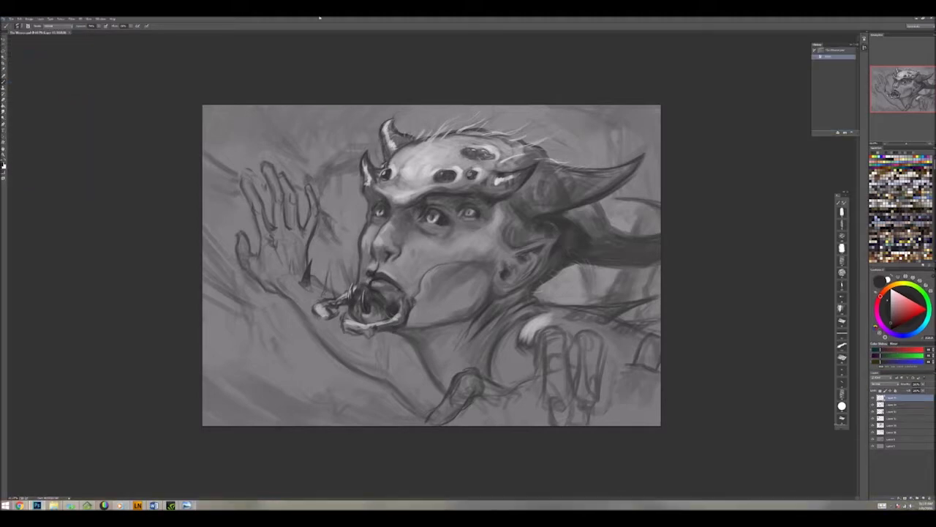
Step: On the lower layer, brush the open mouth darker into a closed shape
{"action": "key", "text": "e"}
{"action": "left_click", "coordinate": [570, 45]}
{"action": "left_click", "coordinate": [570, 45]}
{"action": "left_click", "coordinate": [393, 103]}
{"action": "key", "text": "b"}
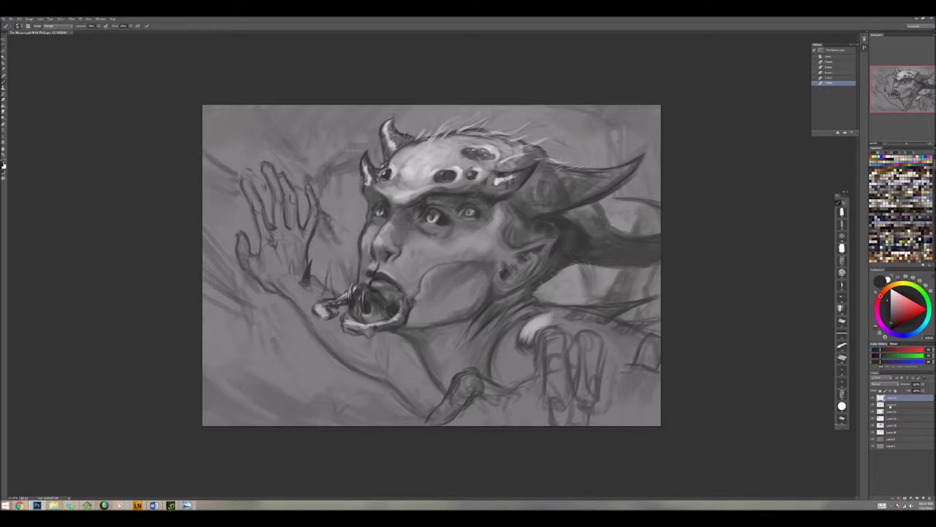
{"action": "key", "text": "alt+bracketleft"}
{"action": "mouse_move", "coordinate": [315, 300]}
{"action": "left_mouse_down"}
{"action": "mouse_move", "coordinate": [342, 301]}
{"action": "mouse_move", "coordinate": [375, 347]}
{"action": "mouse_move", "coordinate": [410, 300]}
{"action": "left_mouse_up"}
{"action": "left_click_drag", "start_coordinate": [365, 323], "coordinate": [391, 325]}
Step: Erase the dark mouth area on both layers and add light strokes below the lips
{"action": "key", "text": "e"}
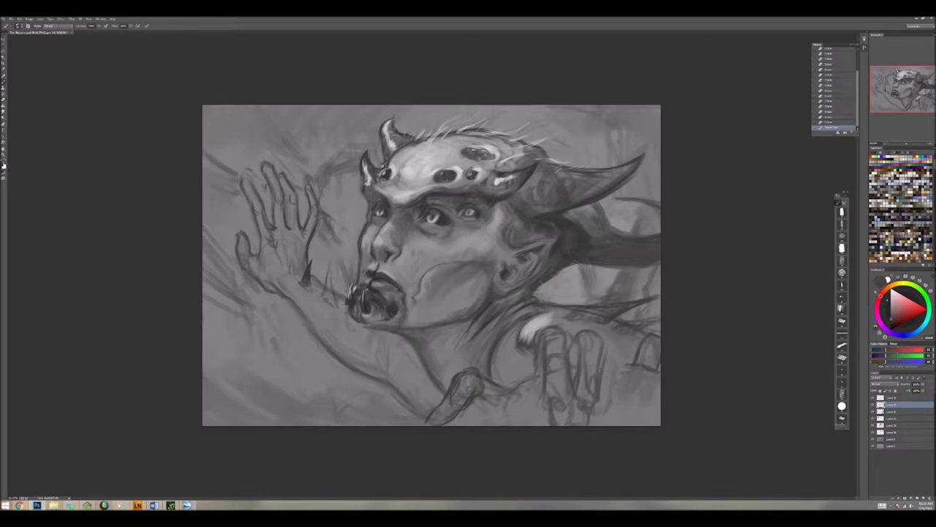
{"action": "key", "text": "alt+bracketright"}
{"action": "left_click_drag", "start_coordinate": [350, 293], "coordinate": [370, 315]}
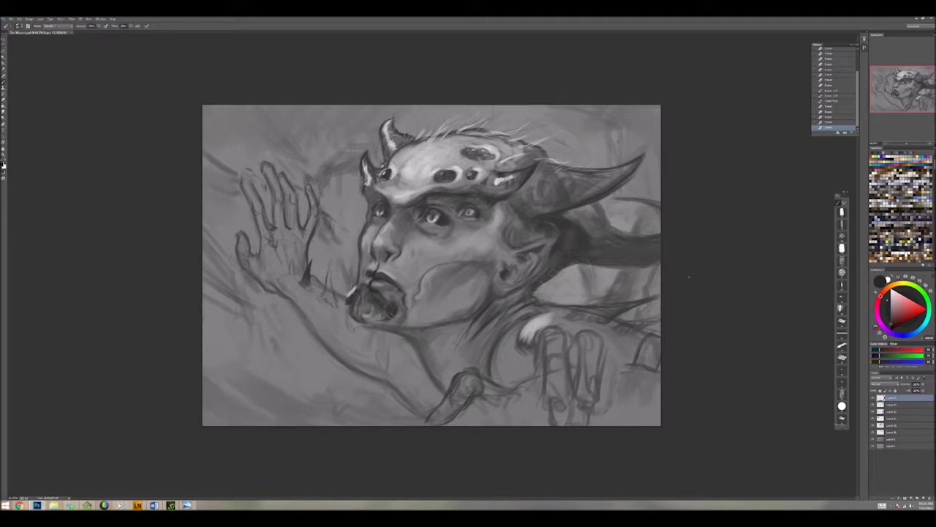
{"action": "key", "text": "alt+bracketleft"}
{"action": "left_click_drag", "start_coordinate": [341, 287], "coordinate": [357, 304]}
{"action": "key", "text": "alt+bracketright"}
{"action": "key", "text": "x"}
{"action": "mouse_move", "coordinate": [360, 312]}
{"action": "left_mouse_down"}
{"action": "mouse_move", "coordinate": [376, 300]}
{"action": "mouse_move", "coordinate": [368, 284]}
{"action": "mouse_move", "coordinate": [356, 316]}
{"action": "mouse_move", "coordinate": [351, 307]}
{"action": "mouse_move", "coordinate": [370, 324]}
{"action": "mouse_move", "coordinate": [401, 313]}
{"action": "mouse_move", "coordinate": [383, 319]}
{"action": "mouse_move", "coordinate": [386, 331]}
{"action": "left_mouse_up"}
{"action": "key", "text": "x"}
{"action": "key", "text": "x"}
{"action": "key", "text": "x"}
{"action": "key", "text": "x"}
{"action": "key", "text": "x"}
{"action": "key", "text": "x"}
{"action": "key", "text": "x"}
{"action": "key", "text": "x"}
{"action": "key", "text": "x"}
Step: Touch up the mouth and darken the tip and length of the right horn
{"action": "left_click_drag", "start_coordinate": [443, 324], "coordinate": [415, 327]}
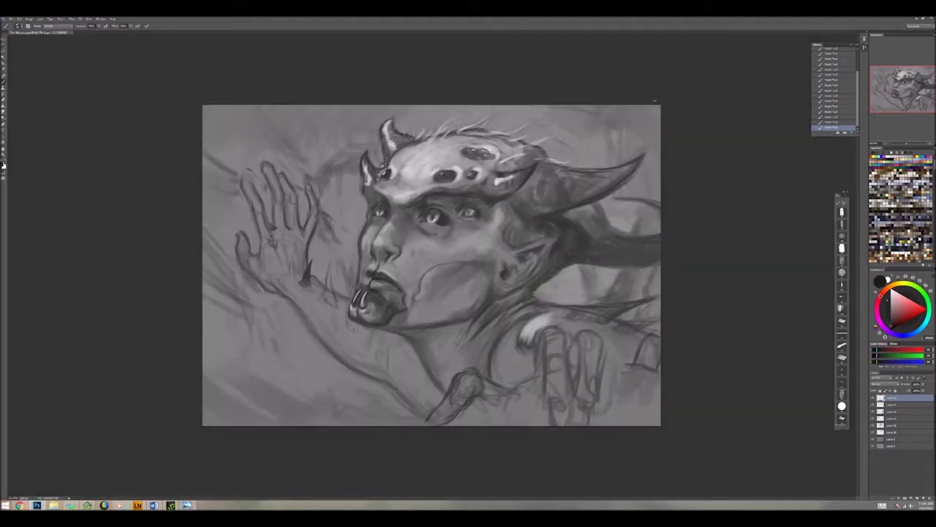
{"action": "mouse_move", "coordinate": [642, 155]}
{"action": "left_mouse_down"}
{"action": "mouse_move", "coordinate": [623, 179]}
{"action": "mouse_move", "coordinate": [607, 180]}
{"action": "left_mouse_up"}
{"action": "mouse_move", "coordinate": [623, 198]}
{"action": "left_mouse_down"}
{"action": "mouse_move", "coordinate": [660, 207]}
{"action": "mouse_move", "coordinate": [606, 230]}
{"action": "left_mouse_up"}
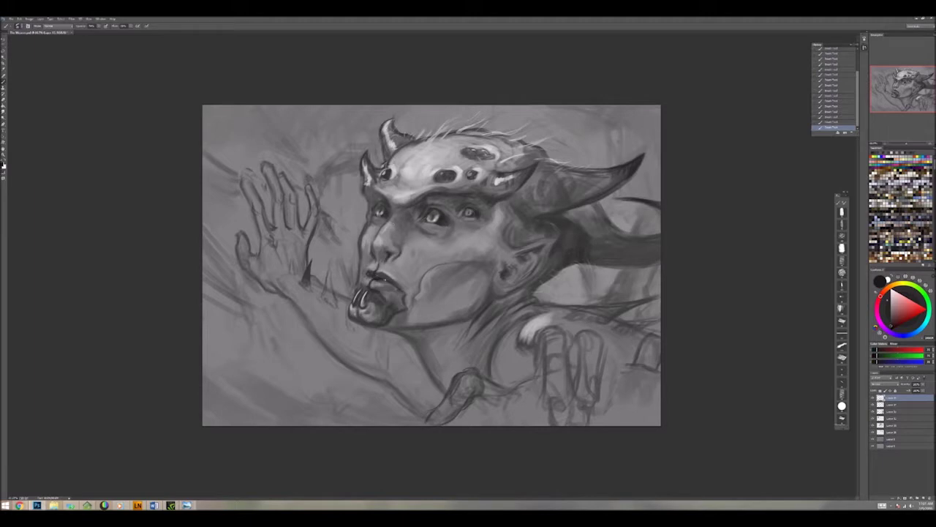
Step: Pick new light grey and darker painting colours in the Color panel
{"action": "left_click", "coordinate": [414, 303], "text": "alt"}
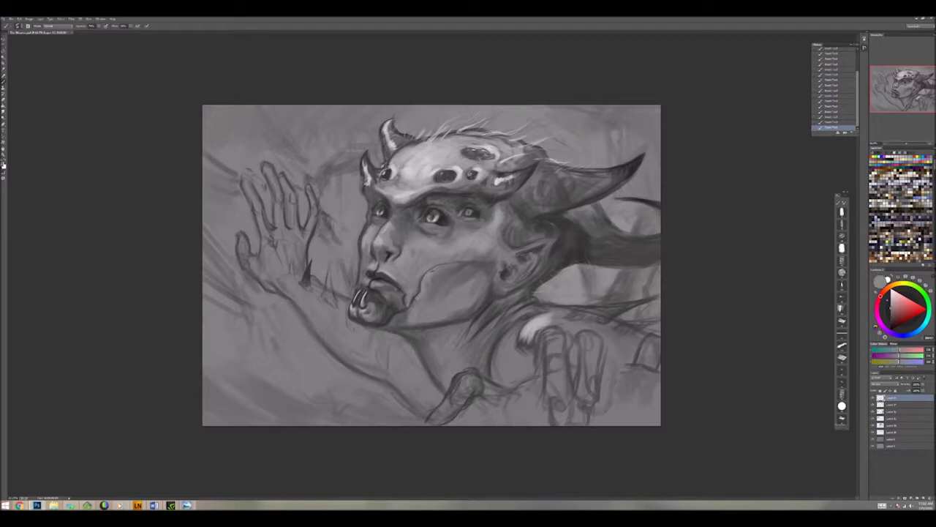
{"action": "left_click", "coordinate": [414, 309], "text": "alt"}
{"action": "left_click", "coordinate": [430, 270], "text": "alt"}
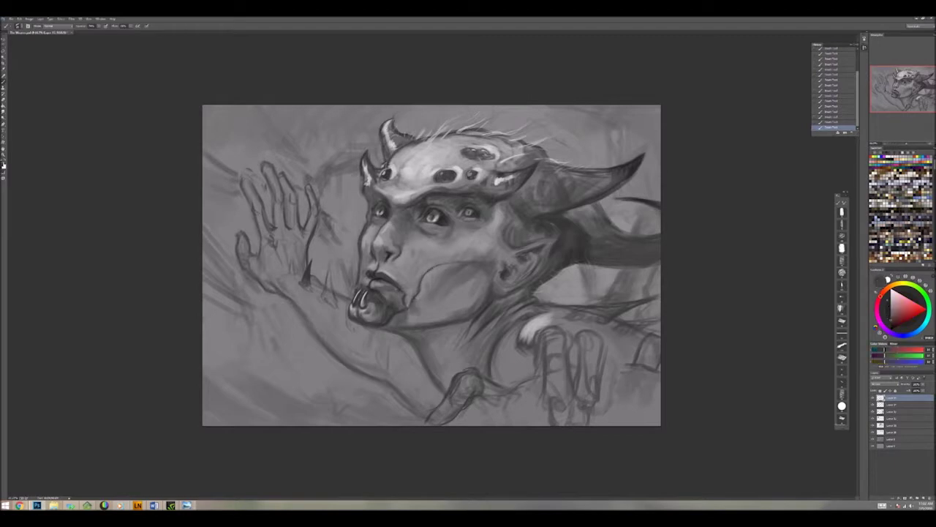
{"action": "left_click", "coordinate": [405, 300], "text": "alt"}
{"action": "left_click", "coordinate": [405, 300], "text": "alt"}
Step: Add short dark strokes beside and below the raised hand
{"action": "left_click_drag", "start_coordinate": [330, 284], "coordinate": [329, 267]}
{"action": "left_click_drag", "start_coordinate": [326, 300], "coordinate": [322, 284]}
{"action": "left_click_drag", "start_coordinate": [280, 290], "coordinate": [274, 282]}
{"action": "left_click_drag", "start_coordinate": [333, 356], "coordinate": [368, 378]}
{"action": "mouse_move", "coordinate": [374, 354]}
{"action": "left_mouse_down"}
{"action": "mouse_move", "coordinate": [373, 346]}
{"action": "mouse_move", "coordinate": [370, 374]}
{"action": "mouse_move", "coordinate": [382, 380]}
{"action": "left_mouse_up"}
Step: Shade the neck, lower shoulder and hand with dark strokes
{"action": "mouse_move", "coordinate": [385, 375]}
{"action": "left_mouse_down"}
{"action": "mouse_move", "coordinate": [408, 405]}
{"action": "mouse_move", "coordinate": [442, 419]}
{"action": "left_mouse_up"}
{"action": "mouse_move", "coordinate": [467, 382]}
{"action": "left_mouse_down"}
{"action": "mouse_move", "coordinate": [450, 415]}
{"action": "mouse_move", "coordinate": [461, 412]}
{"action": "left_mouse_up"}
{"action": "left_click_drag", "start_coordinate": [548, 325], "coordinate": [537, 337]}
{"action": "left_click_drag", "start_coordinate": [543, 330], "coordinate": [533, 377]}
{"action": "mouse_move", "coordinate": [545, 335]}
{"action": "left_mouse_down"}
{"action": "mouse_move", "coordinate": [541, 349]}
{"action": "mouse_move", "coordinate": [570, 342]}
{"action": "mouse_move", "coordinate": [571, 408]}
{"action": "left_mouse_up"}
{"action": "mouse_move", "coordinate": [545, 359]}
{"action": "left_mouse_down"}
{"action": "mouse_move", "coordinate": [546, 424]}
{"action": "mouse_move", "coordinate": [534, 380]}
{"action": "left_mouse_up"}
{"action": "left_click_drag", "start_coordinate": [537, 376], "coordinate": [516, 393]}
Step: Hatch dark strokes across the lower-left background
{"action": "mouse_move", "coordinate": [218, 344]}
{"action": "left_mouse_down"}
{"action": "mouse_move", "coordinate": [207, 390]}
{"action": "mouse_move", "coordinate": [241, 407]}
{"action": "left_mouse_up"}
{"action": "left_click_drag", "start_coordinate": [227, 297], "coordinate": [251, 397]}
{"action": "left_click_drag", "start_coordinate": [234, 353], "coordinate": [252, 401]}
{"action": "mouse_move", "coordinate": [228, 341]}
{"action": "left_mouse_down"}
{"action": "mouse_move", "coordinate": [259, 402]}
{"action": "mouse_move", "coordinate": [238, 370]}
{"action": "left_mouse_up"}
{"action": "left_click_drag", "start_coordinate": [246, 379], "coordinate": [262, 405]}
{"action": "left_click_drag", "start_coordinate": [246, 348], "coordinate": [279, 401]}
{"action": "left_click_drag", "start_coordinate": [321, 355], "coordinate": [263, 407]}
{"action": "left_click_drag", "start_coordinate": [289, 401], "coordinate": [206, 421]}
Step: Paint light strokes along the left edge and over the lower-left arm
{"action": "key", "text": "x"}
{"action": "left_click_drag", "start_coordinate": [218, 301], "coordinate": [205, 354]}
{"action": "left_click_drag", "start_coordinate": [259, 306], "coordinate": [231, 379]}
{"action": "left_click_drag", "start_coordinate": [235, 268], "coordinate": [205, 310]}
{"action": "left_click_drag", "start_coordinate": [300, 367], "coordinate": [282, 387]}
{"action": "left_click_drag", "start_coordinate": [315, 329], "coordinate": [263, 401]}
{"action": "left_click_drag", "start_coordinate": [296, 369], "coordinate": [270, 401]}
Step: Add dark strokes at the lower-left edge, along the arm and near the raised hand
{"action": "key", "text": "x"}
{"action": "left_click_drag", "start_coordinate": [224, 353], "coordinate": [203, 425]}
{"action": "left_click_drag", "start_coordinate": [326, 350], "coordinate": [283, 398]}
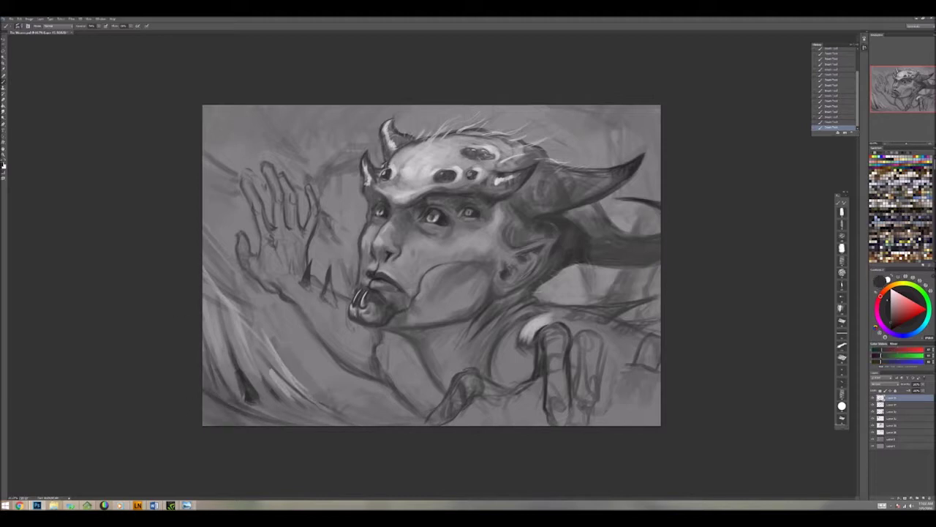
{"action": "left_click_drag", "start_coordinate": [291, 294], "coordinate": [282, 313]}
{"action": "left_click_drag", "start_coordinate": [379, 341], "coordinate": [321, 384]}
{"action": "mouse_move", "coordinate": [423, 425]}
{"action": "left_mouse_down"}
{"action": "mouse_move", "coordinate": [470, 385]}
{"action": "mouse_move", "coordinate": [500, 375]}
{"action": "mouse_move", "coordinate": [484, 411]}
{"action": "mouse_move", "coordinate": [529, 386]}
{"action": "mouse_move", "coordinate": [544, 404]}
{"action": "left_mouse_up"}
Step: Shade and outline the right hand's fingers and the area around them
{"action": "left_click_drag", "start_coordinate": [570, 364], "coordinate": [590, 434]}
{"action": "left_click_drag", "start_coordinate": [599, 376], "coordinate": [588, 434]}
{"action": "mouse_move", "coordinate": [584, 326]}
{"action": "left_mouse_down"}
{"action": "mouse_move", "coordinate": [574, 348]}
{"action": "mouse_move", "coordinate": [605, 330]}
{"action": "mouse_move", "coordinate": [600, 403]}
{"action": "left_mouse_up"}
{"action": "left_click_drag", "start_coordinate": [575, 373], "coordinate": [578, 326]}
{"action": "mouse_move", "coordinate": [631, 305]}
{"action": "left_mouse_down"}
{"action": "mouse_move", "coordinate": [661, 294]}
{"action": "mouse_move", "coordinate": [638, 304]}
{"action": "mouse_move", "coordinate": [660, 319]}
{"action": "left_mouse_up"}
{"action": "left_click_drag", "start_coordinate": [634, 360], "coordinate": [653, 338]}
{"action": "mouse_move", "coordinate": [651, 351]}
{"action": "left_mouse_down"}
{"action": "mouse_move", "coordinate": [660, 329]}
{"action": "mouse_move", "coordinate": [653, 368]}
{"action": "left_mouse_up"}
{"action": "mouse_move", "coordinate": [632, 366]}
{"action": "left_mouse_down"}
{"action": "mouse_move", "coordinate": [608, 367]}
{"action": "mouse_move", "coordinate": [607, 407]}
{"action": "mouse_move", "coordinate": [644, 424]}
{"action": "left_mouse_up"}
{"action": "left_click_drag", "start_coordinate": [659, 385], "coordinate": [594, 420]}
{"action": "mouse_move", "coordinate": [547, 402]}
{"action": "left_mouse_down"}
{"action": "mouse_move", "coordinate": [531, 423]}
{"action": "mouse_move", "coordinate": [481, 426]}
{"action": "left_mouse_up"}
Step: Paint sampled light grey strokes over the hand and dark strokes around it
{"action": "left_click", "coordinate": [533, 322], "text": "alt"}
{"action": "mouse_move", "coordinate": [510, 327]}
{"action": "left_mouse_down"}
{"action": "mouse_move", "coordinate": [521, 341]}
{"action": "mouse_move", "coordinate": [505, 355]}
{"action": "mouse_move", "coordinate": [524, 357]}
{"action": "mouse_move", "coordinate": [499, 364]}
{"action": "mouse_move", "coordinate": [513, 366]}
{"action": "left_mouse_up"}
{"action": "left_click", "coordinate": [530, 325], "text": "alt"}
{"action": "mouse_move", "coordinate": [518, 326]}
{"action": "left_mouse_down"}
{"action": "mouse_move", "coordinate": [557, 313]}
{"action": "mouse_move", "coordinate": [502, 386]}
{"action": "left_mouse_up"}
{"action": "left_click", "coordinate": [524, 344], "text": "alt"}
{"action": "mouse_move", "coordinate": [465, 326]}
{"action": "left_mouse_down"}
{"action": "mouse_move", "coordinate": [424, 340]}
{"action": "mouse_move", "coordinate": [436, 385]}
{"action": "mouse_move", "coordinate": [486, 363]}
{"action": "left_mouse_up"}
Step: Add strokes on the left hand and near the centre
{"action": "left_click_drag", "start_coordinate": [357, 307], "coordinate": [322, 357]}
{"action": "left_click_drag", "start_coordinate": [280, 204], "coordinate": [279, 221]}
{"action": "left_click_drag", "start_coordinate": [296, 208], "coordinate": [286, 230]}
{"action": "left_click_drag", "start_coordinate": [270, 168], "coordinate": [304, 246]}
Step: Hatch a sampled dark tone into the upper-left corner
{"action": "left_click", "coordinate": [257, 218], "text": "alt"}
{"action": "left_click", "coordinate": [242, 117], "text": "alt"}
{"action": "mouse_move", "coordinate": [260, 107]}
{"action": "left_mouse_down"}
{"action": "mouse_move", "coordinate": [227, 127]}
{"action": "mouse_move", "coordinate": [218, 171]}
{"action": "left_mouse_up"}
{"action": "mouse_move", "coordinate": [232, 105]}
{"action": "left_mouse_down"}
{"action": "mouse_move", "coordinate": [208, 165]}
{"action": "mouse_move", "coordinate": [204, 140]}
{"action": "left_mouse_up"}
{"action": "mouse_move", "coordinate": [278, 105]}
{"action": "left_mouse_down"}
{"action": "mouse_move", "coordinate": [238, 159]}
{"action": "mouse_move", "coordinate": [262, 151]}
{"action": "left_mouse_up"}
{"action": "left_click_drag", "start_coordinate": [342, 107], "coordinate": [281, 151]}
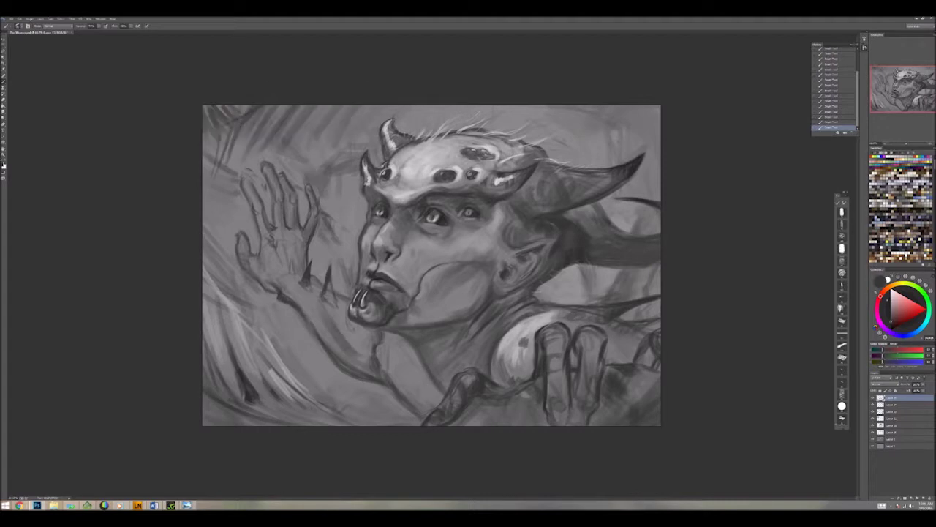
Step: Paint sampled light strokes across the right-centre and near the right edge
{"action": "left_click", "coordinate": [549, 300], "text": "alt"}
{"action": "left_click_drag", "start_coordinate": [541, 303], "coordinate": [610, 279]}
{"action": "mouse_move", "coordinate": [652, 272]}
{"action": "left_mouse_down"}
{"action": "mouse_move", "coordinate": [636, 297]}
{"action": "mouse_move", "coordinate": [646, 292]}
{"action": "left_mouse_up"}
{"action": "left_click_drag", "start_coordinate": [635, 306], "coordinate": [651, 319]}
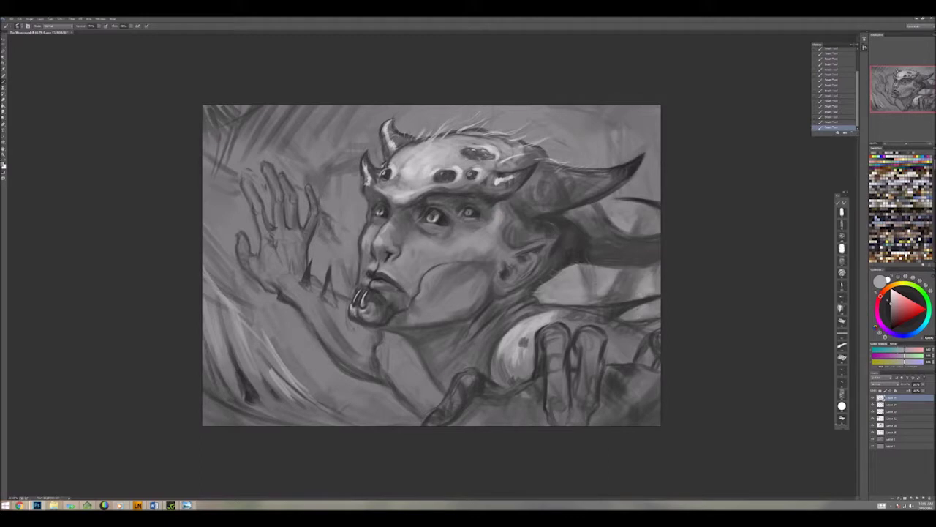
{"action": "left_click", "coordinate": [611, 287], "text": "alt"}
{"action": "left_click_drag", "start_coordinate": [613, 281], "coordinate": [600, 294]}
{"action": "left_click_drag", "start_coordinate": [654, 215], "coordinate": [644, 232]}
Step: Add light strokes beside the right horn and along the right edge
{"action": "left_click", "coordinate": [645, 231], "text": "alt"}
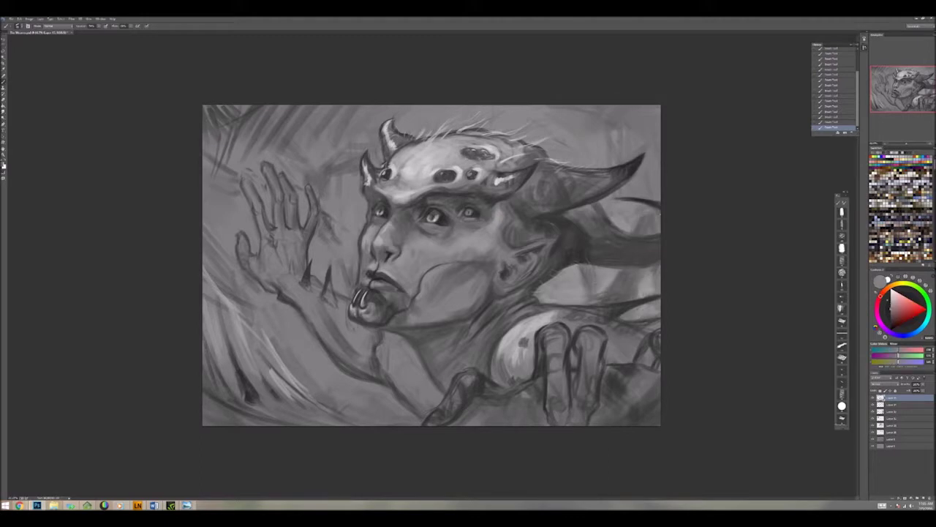
{"action": "left_click", "coordinate": [558, 151], "text": "alt"}
{"action": "left_click_drag", "start_coordinate": [579, 155], "coordinate": [619, 133]}
{"action": "left_click_drag", "start_coordinate": [623, 212], "coordinate": [646, 175]}
Step: Darken the background along the top edge leftward into the top-left
{"action": "left_click", "coordinate": [644, 139], "text": "alt"}
{"action": "left_click_drag", "start_coordinate": [635, 135], "coordinate": [587, 196]}
{"action": "mouse_move", "coordinate": [658, 108]}
{"action": "left_mouse_down"}
{"action": "mouse_move", "coordinate": [620, 129]}
{"action": "mouse_move", "coordinate": [543, 126]}
{"action": "left_mouse_up"}
{"action": "left_click_drag", "start_coordinate": [424, 107], "coordinate": [392, 121]}
{"action": "mouse_move", "coordinate": [467, 107]}
{"action": "left_mouse_down"}
{"action": "mouse_move", "coordinate": [413, 126]}
{"action": "mouse_move", "coordinate": [348, 127]}
{"action": "left_mouse_up"}
{"action": "left_click_drag", "start_coordinate": [332, 108], "coordinate": [299, 138]}
{"action": "mouse_move", "coordinate": [281, 117]}
{"action": "left_mouse_down"}
{"action": "mouse_move", "coordinate": [206, 156]}
{"action": "mouse_move", "coordinate": [262, 203]}
{"action": "mouse_move", "coordinate": [271, 226]}
{"action": "left_mouse_up"}
Step: Outline the raised hand's fingers and shade its wrist with a dark tone
{"action": "left_click", "coordinate": [249, 175], "text": "alt"}
{"action": "left_click", "coordinate": [265, 206], "text": "alt"}
{"action": "left_click_drag", "start_coordinate": [258, 191], "coordinate": [274, 227]}
{"action": "mouse_move", "coordinate": [298, 194]}
{"action": "left_mouse_down"}
{"action": "mouse_move", "coordinate": [321, 246]}
{"action": "mouse_move", "coordinate": [316, 279]}
{"action": "mouse_move", "coordinate": [348, 284]}
{"action": "left_mouse_up"}
Step: Highlight the nose and cheek in light grey and shade the cheek and jaw darker
{"action": "left_click", "coordinate": [363, 231], "text": "alt"}
{"action": "mouse_move", "coordinate": [363, 230]}
{"action": "left_mouse_down"}
{"action": "mouse_move", "coordinate": [366, 245]}
{"action": "mouse_move", "coordinate": [431, 232]}
{"action": "mouse_move", "coordinate": [433, 248]}
{"action": "mouse_move", "coordinate": [472, 257]}
{"action": "mouse_move", "coordinate": [408, 275]}
{"action": "mouse_move", "coordinate": [469, 270]}
{"action": "mouse_move", "coordinate": [452, 313]}
{"action": "left_mouse_up"}
{"action": "left_click", "coordinate": [454, 267], "text": "alt"}
{"action": "left_click_drag", "start_coordinate": [427, 294], "coordinate": [399, 320]}
{"action": "left_click", "coordinate": [398, 307], "text": "alt"}
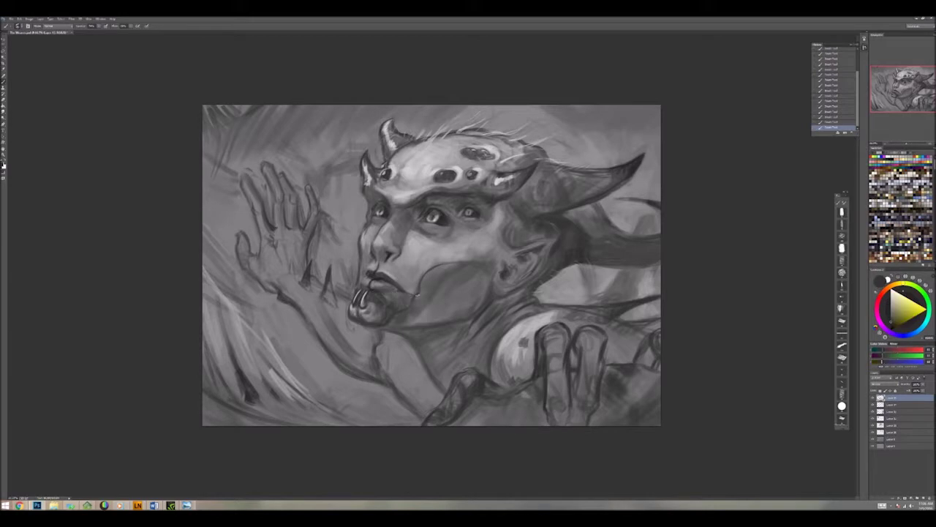
Step: Darken the jaw line, neck edge and cheek beside the eye with a sampled dark tone
{"action": "left_click", "coordinate": [395, 322], "text": "alt"}
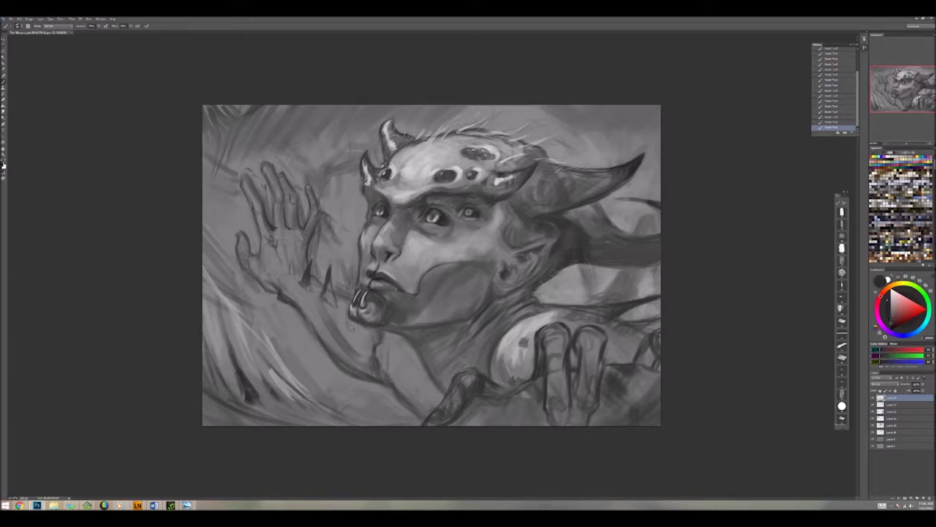
{"action": "left_click", "coordinate": [397, 325], "text": "alt"}
{"action": "mouse_move", "coordinate": [411, 322]}
{"action": "left_mouse_down"}
{"action": "mouse_move", "coordinate": [448, 319]}
{"action": "mouse_move", "coordinate": [424, 316]}
{"action": "left_mouse_up"}
{"action": "left_click_drag", "start_coordinate": [487, 296], "coordinate": [496, 269]}
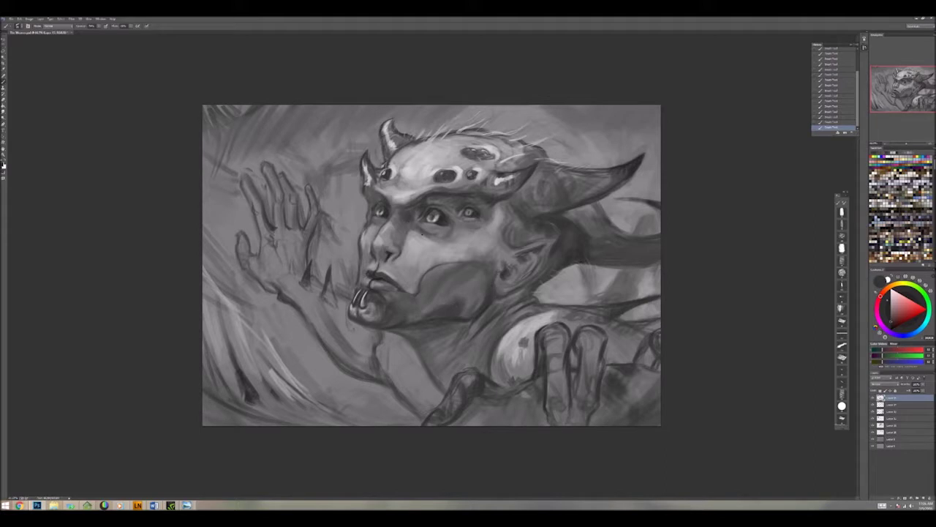
{"action": "key", "text": "x"}
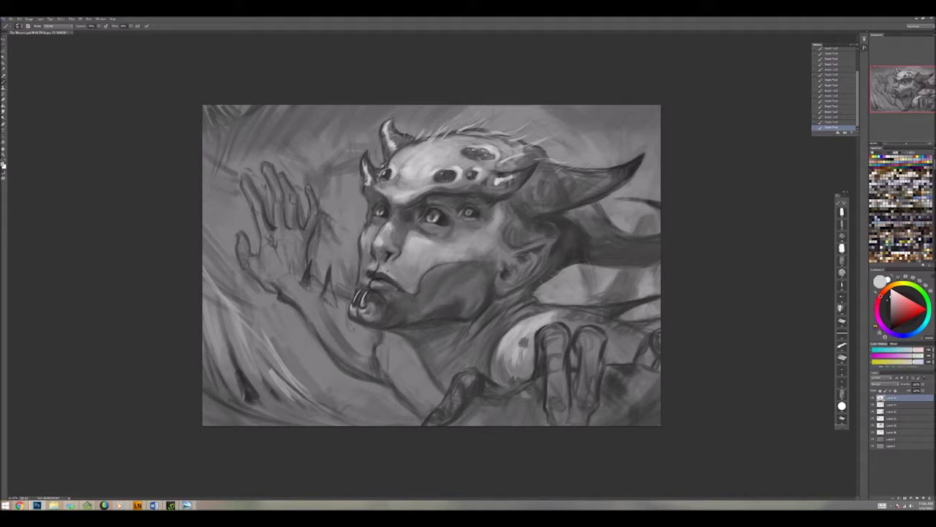
{"action": "key", "text": "x"}
{"action": "left_click_drag", "start_coordinate": [456, 249], "coordinate": [470, 241]}
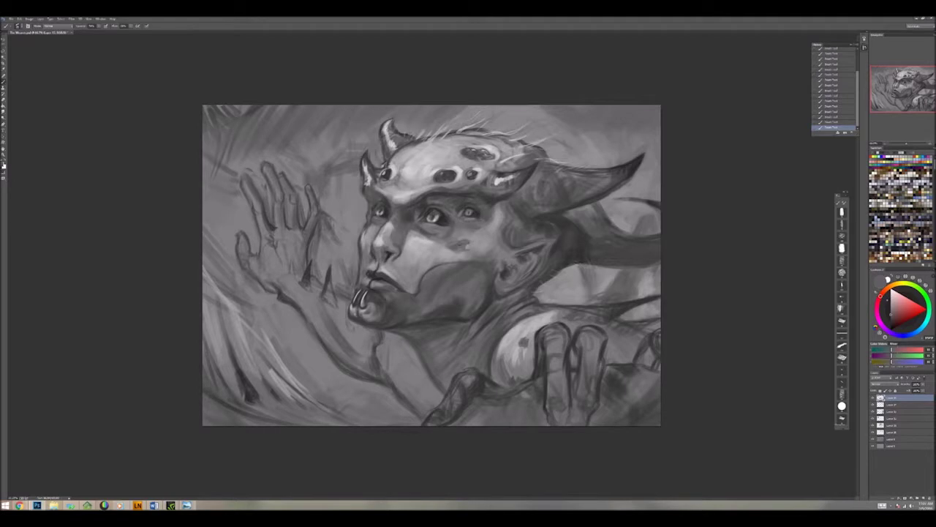
{"action": "key", "text": "x"}
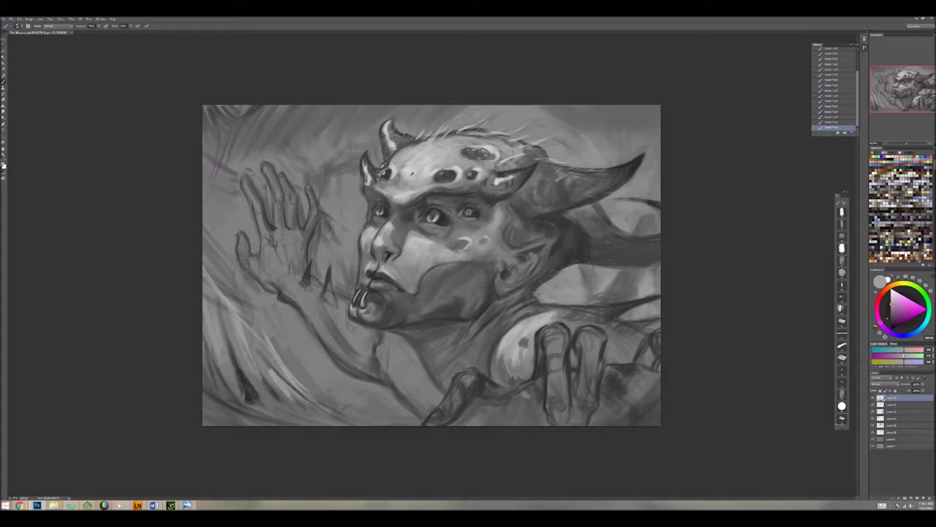
Step: Darken the hair between ear and horn, then lighten the raised hand's forearm and wrist
{"action": "mouse_move", "coordinate": [534, 244]}
{"action": "left_mouse_down"}
{"action": "mouse_move", "coordinate": [569, 227]}
{"action": "mouse_move", "coordinate": [610, 247]}
{"action": "left_mouse_up"}
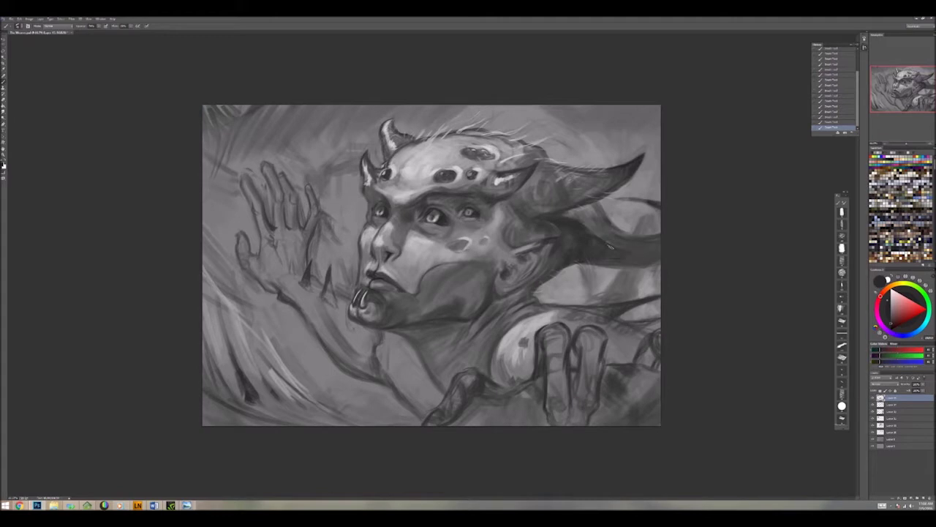
{"action": "left_click_drag", "start_coordinate": [521, 212], "coordinate": [534, 221]}
{"action": "left_click_drag", "start_coordinate": [527, 226], "coordinate": [553, 239]}
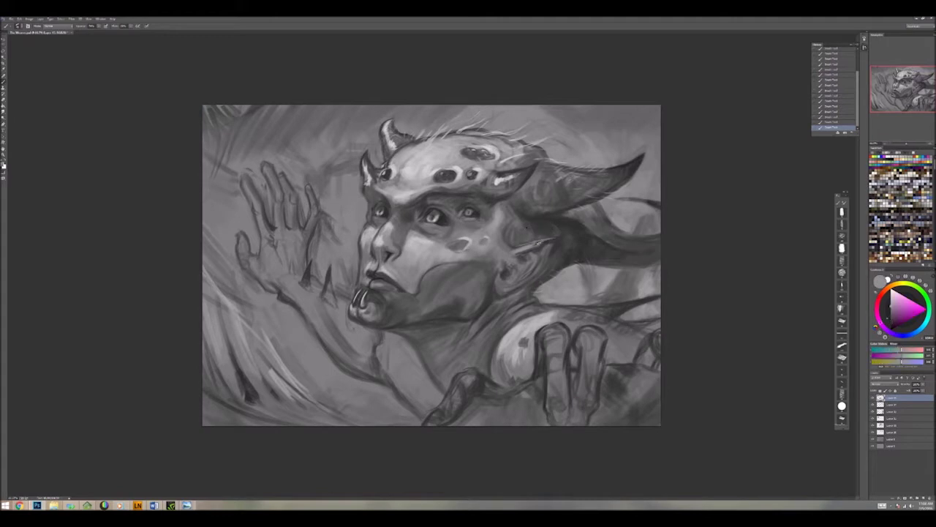
{"action": "left_click_drag", "start_coordinate": [294, 281], "coordinate": [336, 325]}
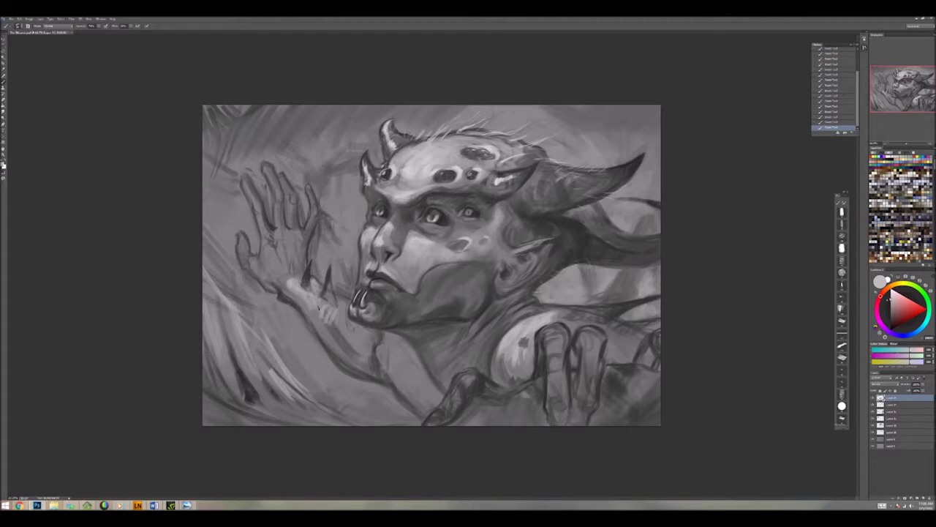
Step: Lighten the wrist, then outline the lower-right hand's fingers darkly and paint pointed claws
{"action": "mouse_move", "coordinate": [323, 303]}
{"action": "left_mouse_down"}
{"action": "mouse_move", "coordinate": [343, 330]}
{"action": "mouse_move", "coordinate": [354, 326]}
{"action": "mouse_move", "coordinate": [357, 344]}
{"action": "mouse_move", "coordinate": [378, 330]}
{"action": "left_mouse_up"}
{"action": "left_click", "coordinate": [328, 278], "text": "alt"}
{"action": "left_click", "coordinate": [342, 314], "text": "alt"}
{"action": "left_click", "coordinate": [559, 362], "text": "alt"}
{"action": "mouse_move", "coordinate": [562, 352]}
{"action": "left_mouse_down"}
{"action": "mouse_move", "coordinate": [555, 406]}
{"action": "mouse_move", "coordinate": [569, 426]}
{"action": "mouse_move", "coordinate": [598, 395]}
{"action": "mouse_move", "coordinate": [594, 354]}
{"action": "mouse_move", "coordinate": [604, 379]}
{"action": "left_mouse_up"}
{"action": "left_click_drag", "start_coordinate": [582, 346], "coordinate": [573, 368]}
{"action": "left_click_drag", "start_coordinate": [558, 330], "coordinate": [557, 392]}
{"action": "left_click_drag", "start_coordinate": [591, 347], "coordinate": [588, 398]}
{"action": "left_click_drag", "start_coordinate": [470, 371], "coordinate": [455, 366]}
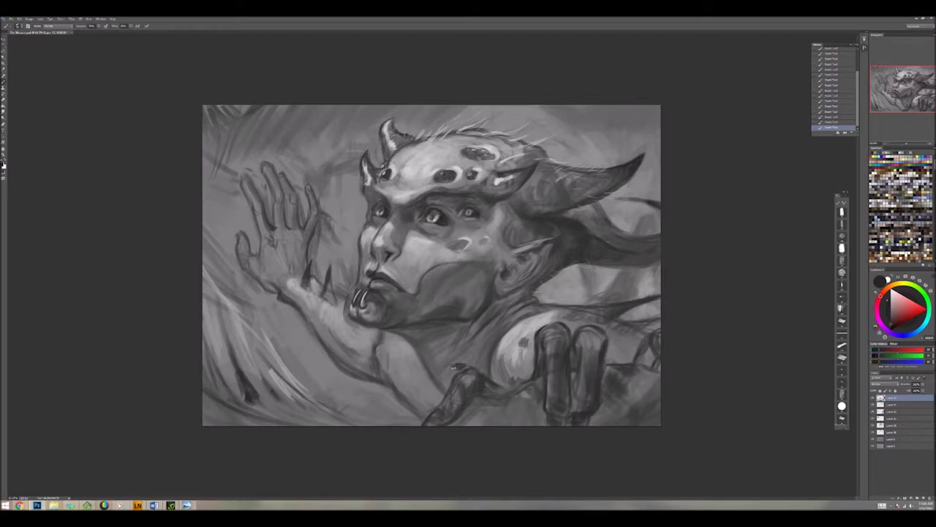
{"action": "mouse_move", "coordinate": [550, 330]}
{"action": "left_mouse_down"}
{"action": "mouse_move", "coordinate": [559, 309]}
{"action": "mouse_move", "coordinate": [594, 307]}
{"action": "left_mouse_up"}
{"action": "left_click_drag", "start_coordinate": [594, 348], "coordinate": [590, 328]}
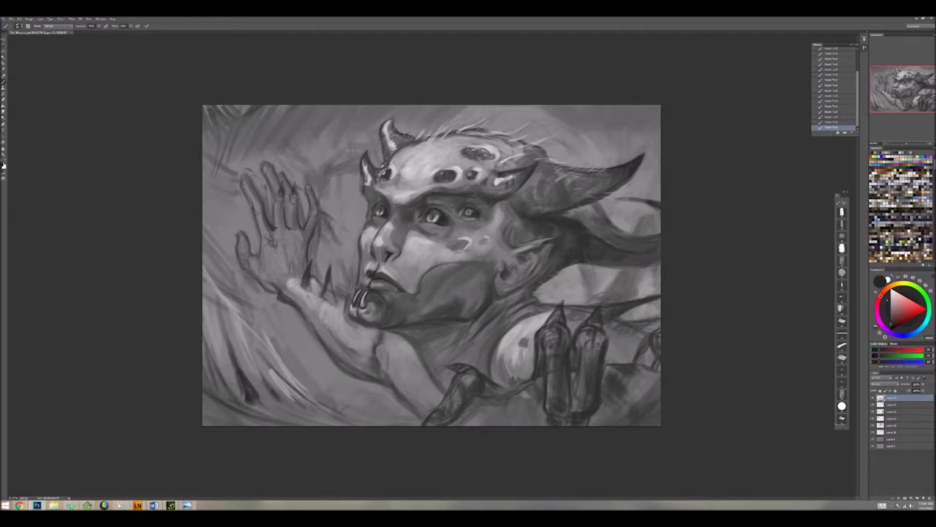
Step: Darken the raised hand's fingers and shade its lower fingers and palm
{"action": "left_click_drag", "start_coordinate": [269, 229], "coordinate": [275, 241]}
{"action": "left_click_drag", "start_coordinate": [247, 188], "coordinate": [250, 176]}
{"action": "left_click_drag", "start_coordinate": [275, 185], "coordinate": [269, 166]}
{"action": "left_click_drag", "start_coordinate": [288, 189], "coordinate": [284, 172]}
{"action": "left_click_drag", "start_coordinate": [288, 244], "coordinate": [272, 274]}
{"action": "left_click_drag", "start_coordinate": [276, 279], "coordinate": [265, 285]}
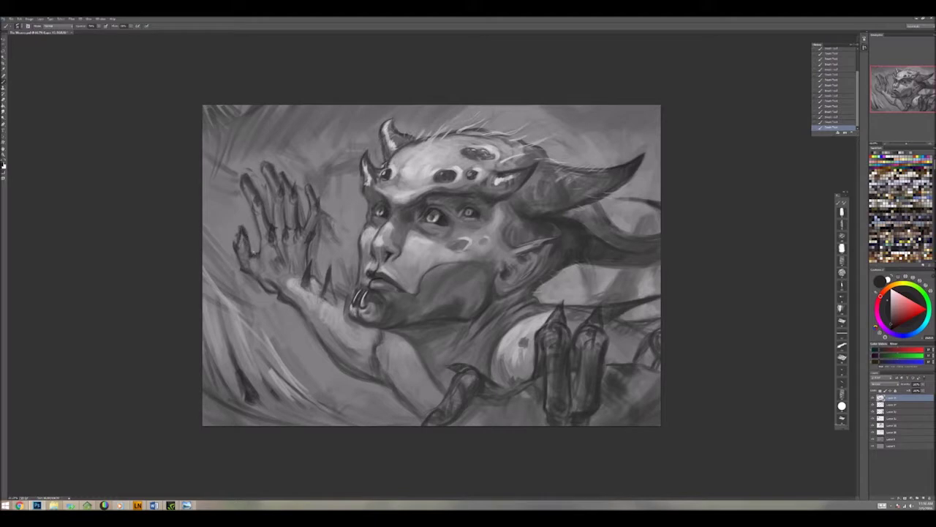
Step: Add faint light pinkish-grey highlights near the mouth using sampled tones
{"action": "left_click", "coordinate": [351, 278], "text": "alt"}
{"action": "left_click_drag", "start_coordinate": [349, 271], "coordinate": [353, 291]}
{"action": "left_click_drag", "start_coordinate": [363, 253], "coordinate": [363, 275]}
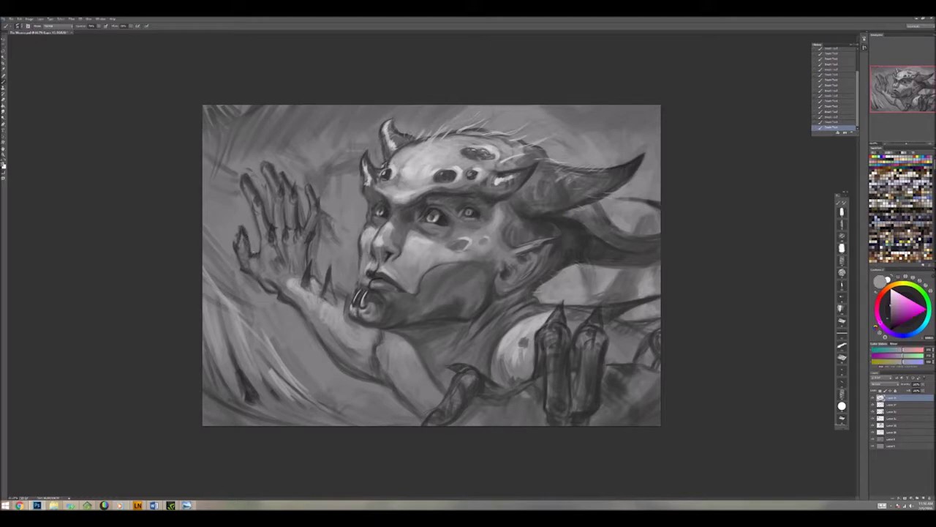
{"action": "left_click", "coordinate": [360, 278], "text": "alt"}
{"action": "left_click", "coordinate": [349, 312], "text": "alt"}
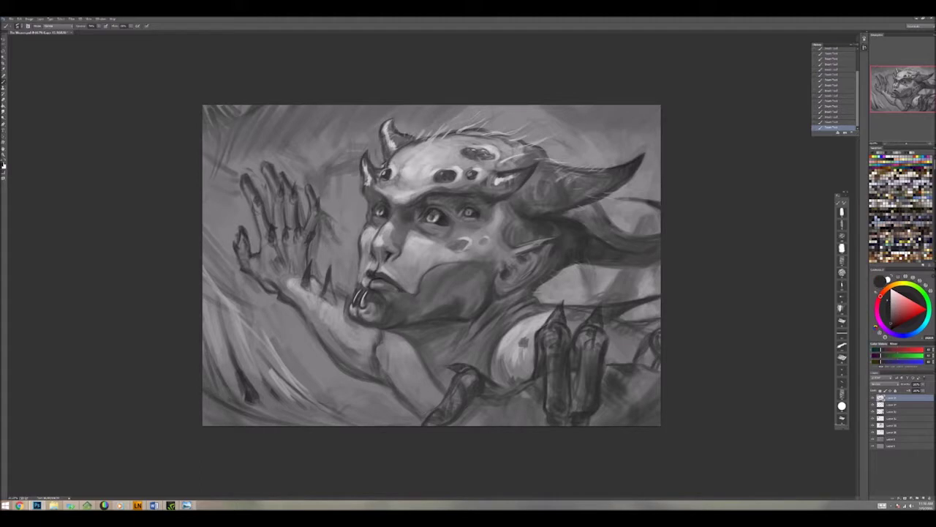
{"action": "left_click", "coordinate": [389, 301], "text": "alt"}
Step: Shade the cheek and jaw darker, dab cheek highlights, and darken the neck and chest
{"action": "mouse_move", "coordinate": [425, 315]}
{"action": "left_mouse_down"}
{"action": "mouse_move", "coordinate": [426, 281]}
{"action": "mouse_move", "coordinate": [472, 265]}
{"action": "mouse_move", "coordinate": [486, 287]}
{"action": "mouse_move", "coordinate": [458, 256]}
{"action": "mouse_move", "coordinate": [498, 257]}
{"action": "left_mouse_up"}
{"action": "left_click", "coordinate": [471, 265], "text": "alt"}
{"action": "left_click", "coordinate": [487, 272], "text": "alt"}
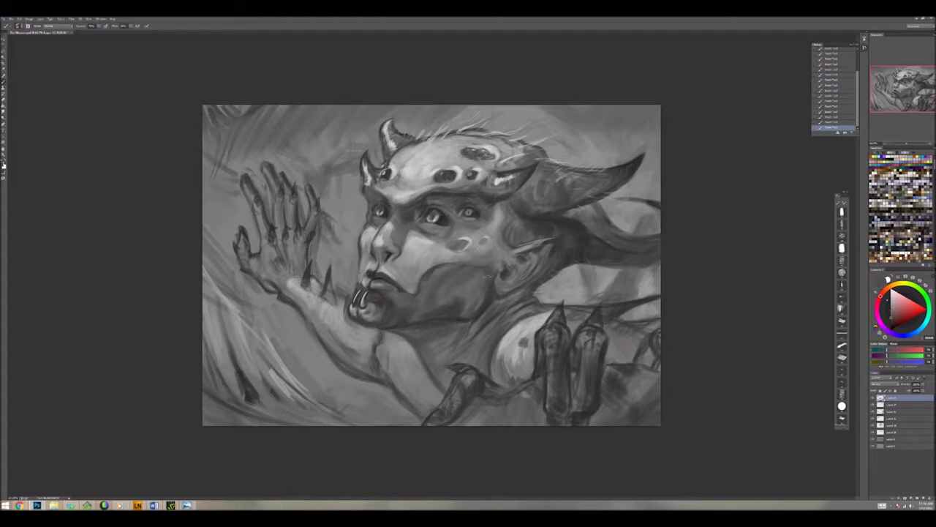
{"action": "left_click", "coordinate": [503, 307], "text": "alt"}
{"action": "mouse_move", "coordinate": [497, 329]}
{"action": "left_mouse_down"}
{"action": "mouse_move", "coordinate": [476, 359]}
{"action": "mouse_move", "coordinate": [512, 338]}
{"action": "left_mouse_up"}
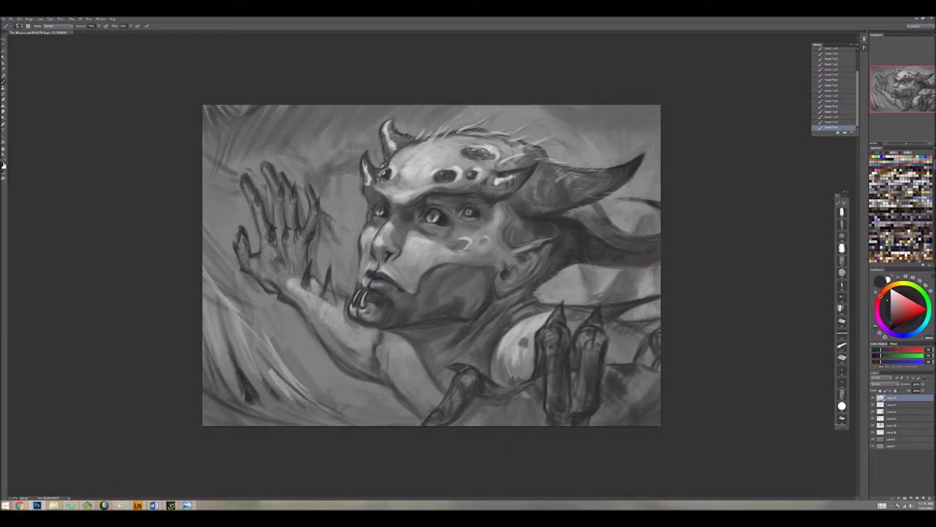
Step: Darken the chin and neck and dab dark strokes along the bottom edge
{"action": "left_click", "coordinate": [563, 293], "text": "alt"}
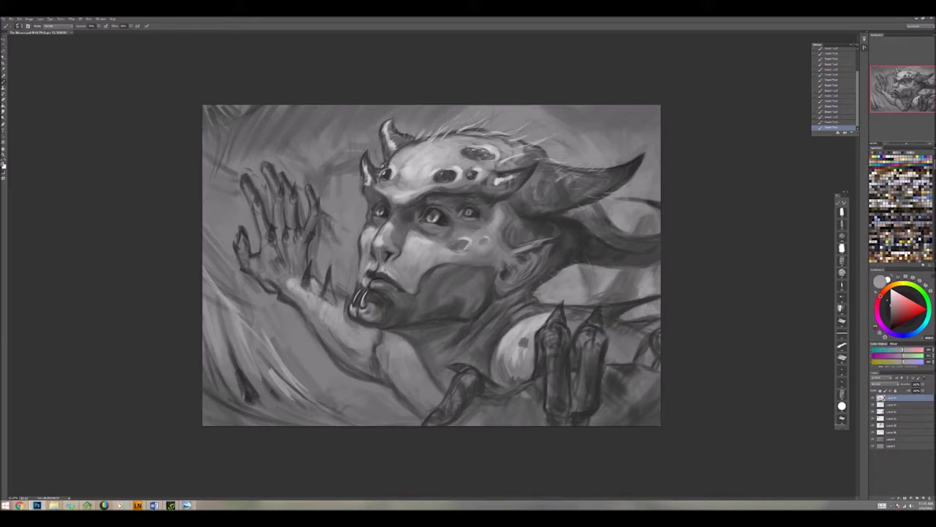
{"action": "left_click", "coordinate": [367, 389], "text": "alt"}
{"action": "left_click", "coordinate": [386, 364], "text": "alt"}
{"action": "mouse_move", "coordinate": [382, 360]}
{"action": "left_mouse_down"}
{"action": "mouse_move", "coordinate": [417, 414]}
{"action": "mouse_move", "coordinate": [430, 409]}
{"action": "mouse_move", "coordinate": [420, 398]}
{"action": "mouse_move", "coordinate": [439, 414]}
{"action": "mouse_move", "coordinate": [487, 401]}
{"action": "left_mouse_up"}
{"action": "left_click", "coordinate": [388, 365], "text": "alt"}
{"action": "left_click", "coordinate": [429, 417], "text": "alt"}
{"action": "left_click", "coordinate": [465, 419], "text": "alt"}
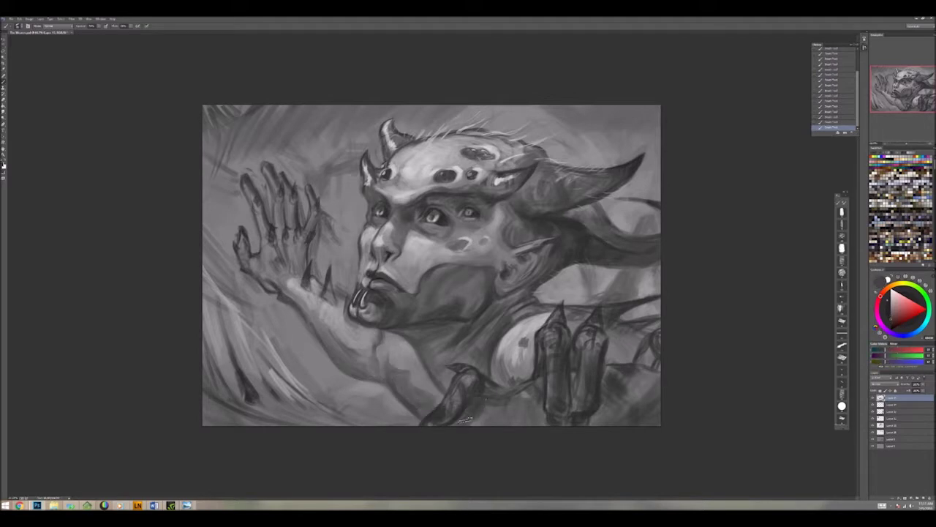
Step: Lighten the arm below the raised hand and darken the area around it
{"action": "left_click", "coordinate": [339, 365], "text": "alt"}
{"action": "left_click_drag", "start_coordinate": [331, 358], "coordinate": [371, 411]}
{"action": "left_click", "coordinate": [307, 307], "text": "alt"}
{"action": "left_click_drag", "start_coordinate": [284, 307], "coordinate": [300, 328]}
{"action": "mouse_move", "coordinate": [319, 248]}
{"action": "left_mouse_down"}
{"action": "mouse_move", "coordinate": [322, 270]}
{"action": "mouse_move", "coordinate": [347, 288]}
{"action": "left_mouse_up"}
Step: Darken the bottom-left background edge with sweeping strokes and a dark mark
{"action": "left_click", "coordinate": [227, 409], "text": "alt"}
{"action": "left_click_drag", "start_coordinate": [205, 424], "coordinate": [257, 399]}
{"action": "left_click_drag", "start_coordinate": [281, 424], "coordinate": [348, 407]}
{"action": "mouse_move", "coordinate": [329, 424]}
{"action": "left_mouse_down"}
{"action": "mouse_move", "coordinate": [389, 415]}
{"action": "mouse_move", "coordinate": [398, 386]}
{"action": "left_mouse_up"}
{"action": "left_click", "coordinate": [399, 409], "text": "alt"}
{"action": "left_click", "coordinate": [375, 391], "text": "alt"}
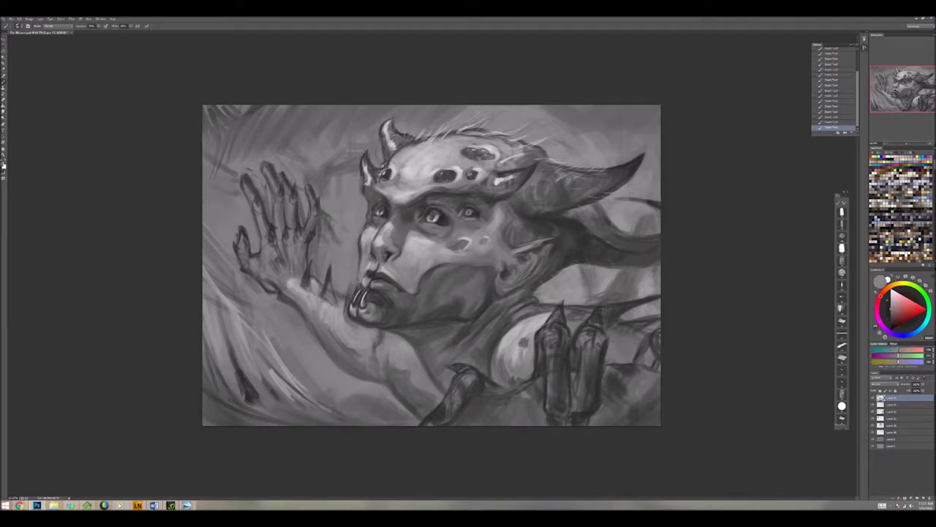
Step: Paint light diagonal strokes in the upper-left background behind the raised hand
{"action": "left_click", "coordinate": [348, 223], "text": "alt"}
{"action": "left_click", "coordinate": [328, 216], "text": "alt"}
{"action": "left_click", "coordinate": [263, 132], "text": "alt"}
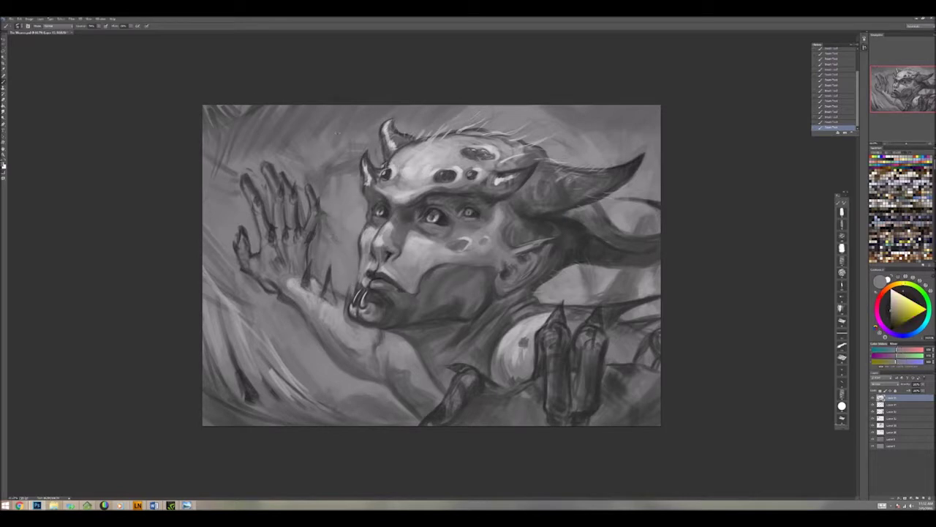
{"action": "mouse_move", "coordinate": [287, 107]}
{"action": "left_mouse_down"}
{"action": "mouse_move", "coordinate": [240, 183]}
{"action": "mouse_move", "coordinate": [214, 192]}
{"action": "left_mouse_up"}
Step: Darken both upper background corners, including the area near the horn tip
{"action": "left_click", "coordinate": [249, 112], "text": "alt"}
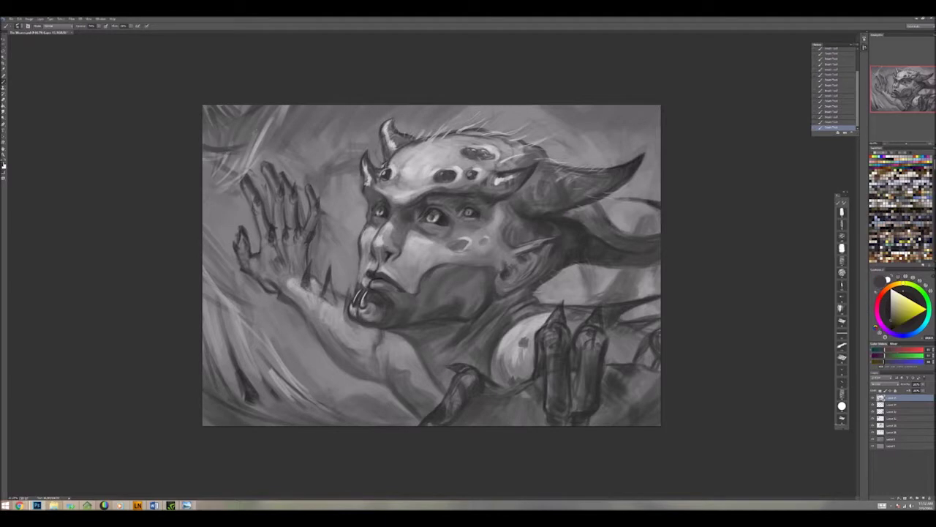
{"action": "left_click_drag", "start_coordinate": [281, 109], "coordinate": [223, 154]}
{"action": "left_click_drag", "start_coordinate": [358, 108], "coordinate": [296, 165]}
{"action": "left_click_drag", "start_coordinate": [619, 109], "coordinate": [554, 160]}
{"action": "left_click_drag", "start_coordinate": [640, 107], "coordinate": [592, 151]}
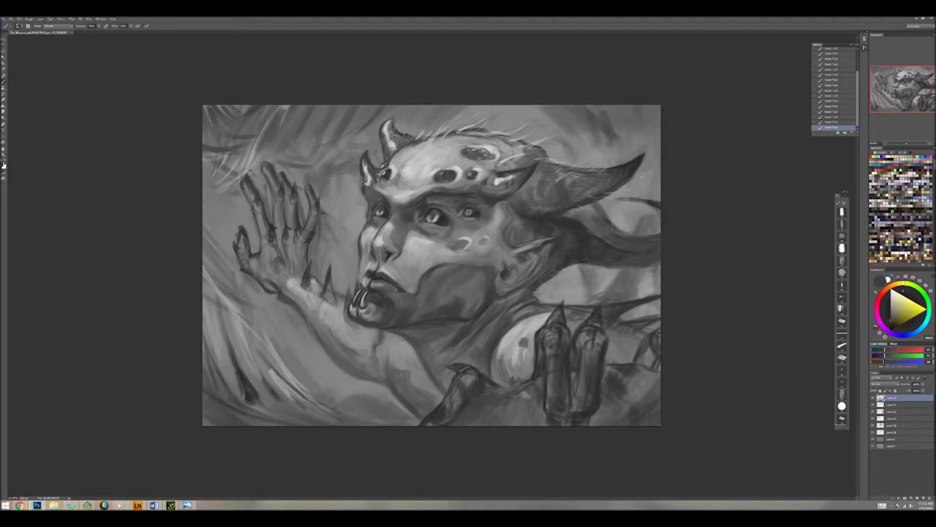
{"action": "left_click", "coordinate": [410, 149], "text": "alt"}
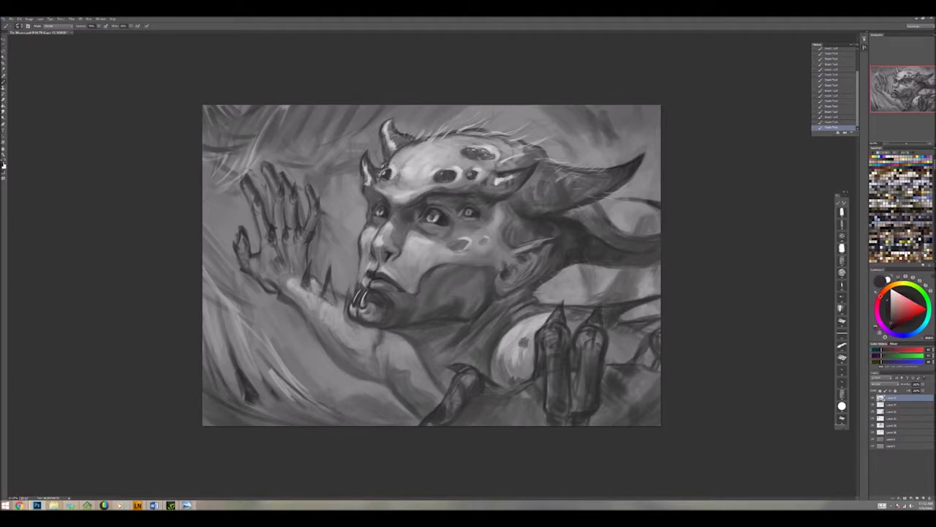
{"action": "left_click", "coordinate": [543, 316], "text": "alt"}
Step: Highlight the claws on the lower-right hand with light strokes
{"action": "left_click_drag", "start_coordinate": [559, 301], "coordinate": [534, 373]}
{"action": "mouse_move", "coordinate": [478, 363]}
{"action": "left_mouse_down"}
{"action": "mouse_move", "coordinate": [446, 370]}
{"action": "mouse_move", "coordinate": [424, 420]}
{"action": "left_mouse_up"}
{"action": "left_click_drag", "start_coordinate": [493, 377], "coordinate": [483, 387]}
{"action": "left_click_drag", "start_coordinate": [551, 341], "coordinate": [550, 359]}
{"action": "left_click_drag", "start_coordinate": [598, 303], "coordinate": [579, 326]}
{"action": "left_click_drag", "start_coordinate": [586, 320], "coordinate": [574, 341]}
Step: Add highlights along the top of the head and near the left horn
{"action": "mouse_move", "coordinate": [388, 190]}
{"action": "left_mouse_down"}
{"action": "mouse_move", "coordinate": [431, 150]}
{"action": "mouse_move", "coordinate": [468, 167]}
{"action": "mouse_move", "coordinate": [524, 152]}
{"action": "mouse_move", "coordinate": [548, 182]}
{"action": "mouse_move", "coordinate": [572, 183]}
{"action": "left_mouse_up"}
{"action": "left_click", "coordinate": [407, 139], "text": "alt"}
{"action": "mouse_move", "coordinate": [407, 136]}
{"action": "left_mouse_down"}
{"action": "mouse_move", "coordinate": [400, 146]}
{"action": "mouse_move", "coordinate": [414, 139]}
{"action": "mouse_move", "coordinate": [373, 196]}
{"action": "left_mouse_up"}
{"action": "left_click", "coordinate": [395, 142], "text": "alt"}
{"action": "left_click", "coordinate": [395, 150], "text": "alt"}
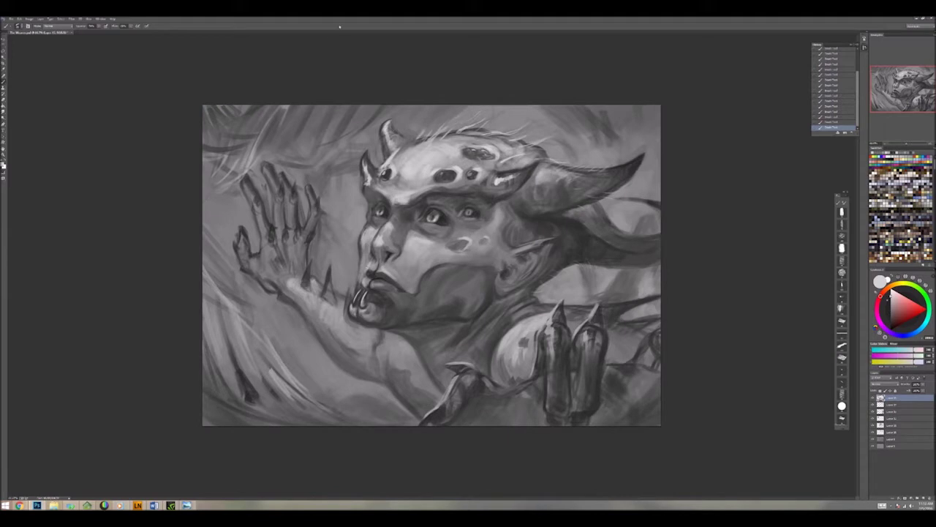
Step: Darken the raised hand's fingers and palm, the forearm below, and the upper background
{"action": "left_click", "coordinate": [252, 174], "text": "alt"}
{"action": "mouse_move", "coordinate": [248, 172]}
{"action": "left_mouse_down"}
{"action": "mouse_move", "coordinate": [265, 188]}
{"action": "mouse_move", "coordinate": [245, 205]}
{"action": "left_mouse_up"}
{"action": "left_click", "coordinate": [241, 196], "text": "alt"}
{"action": "mouse_move", "coordinate": [230, 155]}
{"action": "left_mouse_down"}
{"action": "mouse_move", "coordinate": [311, 218]}
{"action": "mouse_move", "coordinate": [319, 279]}
{"action": "mouse_move", "coordinate": [350, 278]}
{"action": "left_mouse_up"}
{"action": "left_click", "coordinate": [248, 183], "text": "alt"}
{"action": "left_click", "coordinate": [304, 205], "text": "alt"}
{"action": "left_click_drag", "start_coordinate": [290, 307], "coordinate": [276, 338]}
{"action": "mouse_move", "coordinate": [301, 357]}
{"action": "left_mouse_down"}
{"action": "mouse_move", "coordinate": [312, 386]}
{"action": "mouse_move", "coordinate": [290, 392]}
{"action": "mouse_move", "coordinate": [352, 409]}
{"action": "left_mouse_up"}
{"action": "left_click_drag", "start_coordinate": [347, 368], "coordinate": [386, 387]}
{"action": "mouse_move", "coordinate": [344, 150]}
{"action": "left_mouse_down"}
{"action": "mouse_move", "coordinate": [327, 190]}
{"action": "mouse_move", "coordinate": [334, 153]}
{"action": "left_mouse_up"}
{"action": "left_click_drag", "start_coordinate": [542, 105], "coordinate": [562, 139]}
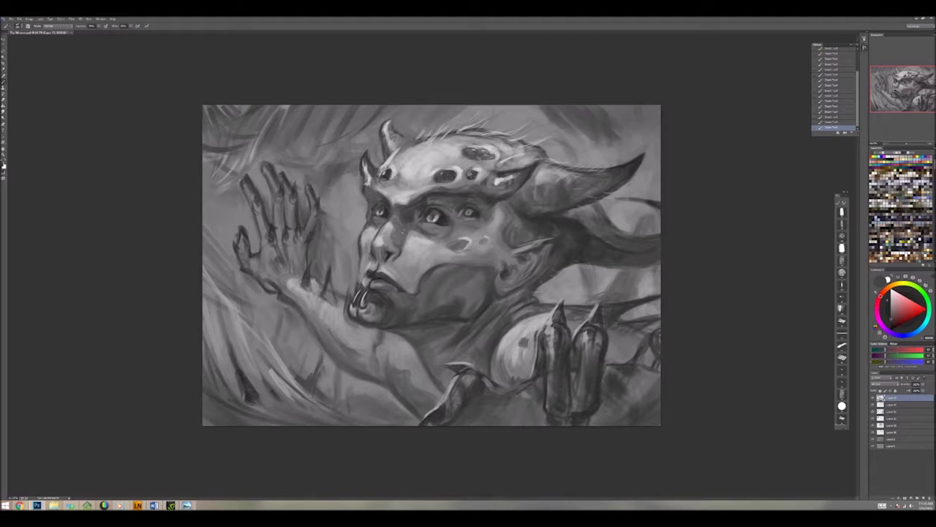
Step: Add small highlights near the nose and shade around the nose and cheek
{"action": "left_click", "coordinate": [347, 255], "text": "alt"}
{"action": "left_click_drag", "start_coordinate": [366, 227], "coordinate": [364, 260]}
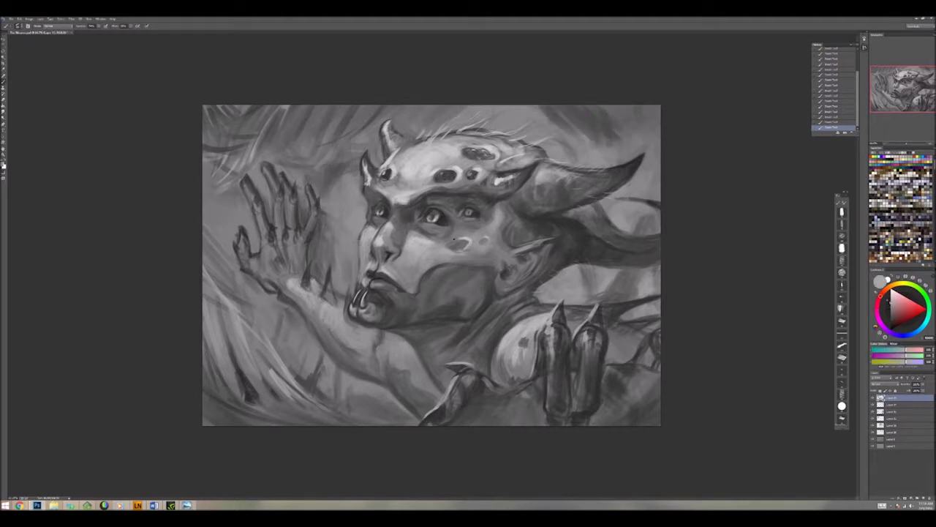
{"action": "left_click", "coordinate": [342, 212], "text": "alt"}
{"action": "left_click_drag", "start_coordinate": [361, 213], "coordinate": [337, 292]}
{"action": "left_click", "coordinate": [349, 220], "text": "alt"}
{"action": "left_click_drag", "start_coordinate": [354, 246], "coordinate": [351, 280]}
{"action": "mouse_move", "coordinate": [362, 202]}
{"action": "left_mouse_down"}
{"action": "mouse_move", "coordinate": [336, 233]}
{"action": "mouse_move", "coordinate": [366, 244]}
{"action": "mouse_move", "coordinate": [360, 265]}
{"action": "left_mouse_up"}
{"action": "left_click", "coordinate": [364, 234], "text": "alt"}
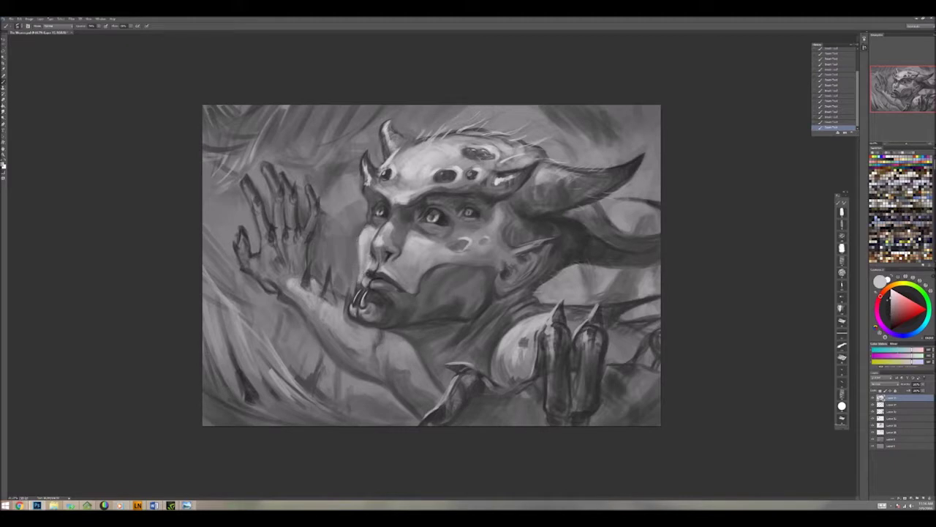
Step: Add a light touch near the ear and darken a small forehead area
{"action": "key", "text": "x"}
{"action": "key", "text": "x"}
{"action": "key", "text": "x"}
{"action": "key", "text": "x"}
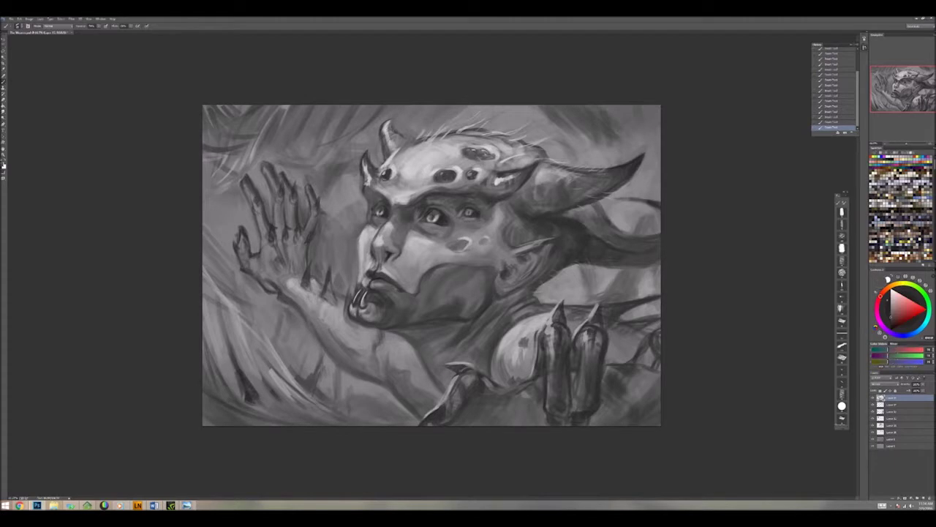
{"action": "key", "text": "x"}
{"action": "key", "text": "x"}
{"action": "key", "text": "x"}
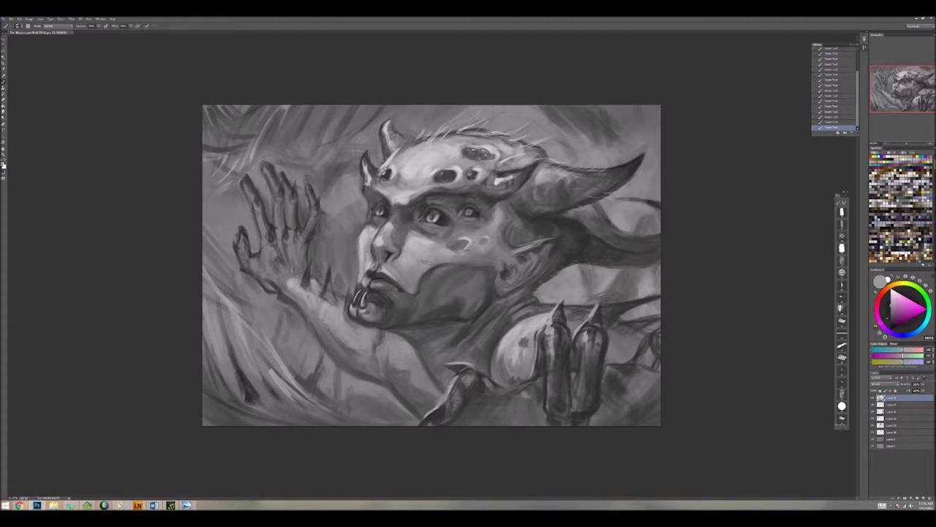
{"action": "left_click_drag", "start_coordinate": [490, 236], "coordinate": [499, 250]}
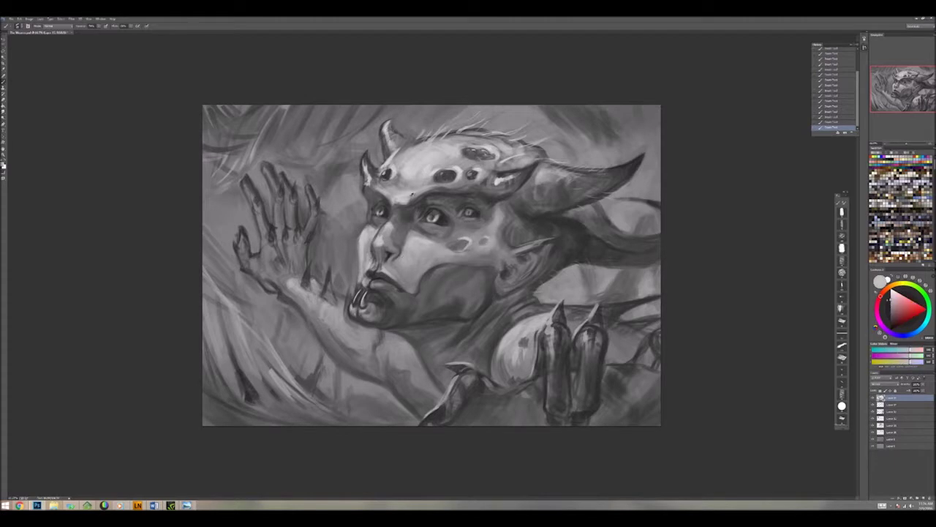
{"action": "left_click_drag", "start_coordinate": [399, 198], "coordinate": [424, 206]}
Step: Enlarge the brush and add small light marks at the left horn's base
{"action": "key", "text": "x"}
{"action": "key", "text": "x"}
{"action": "key", "text": "x"}
{"action": "key", "text": "x"}
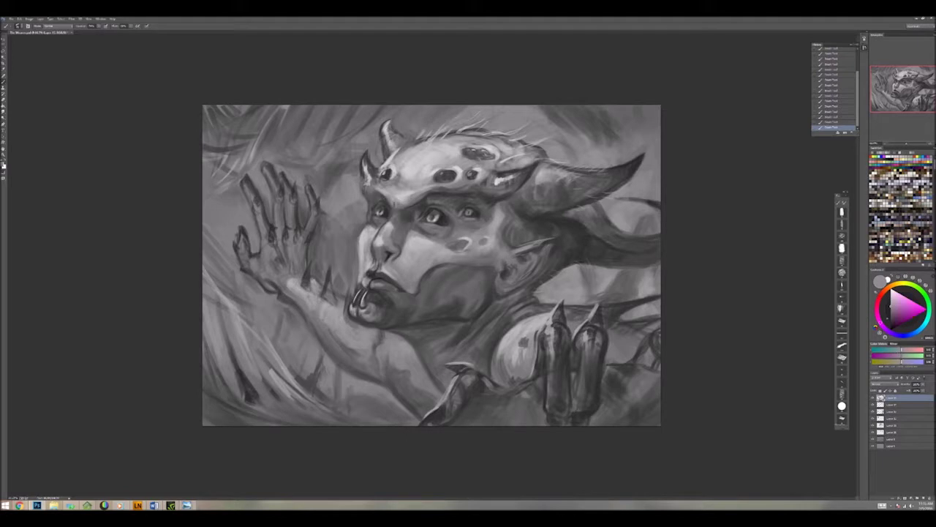
{"action": "key", "text": "x"}
{"action": "key", "text": "x"}
{"action": "key", "text": "x"}
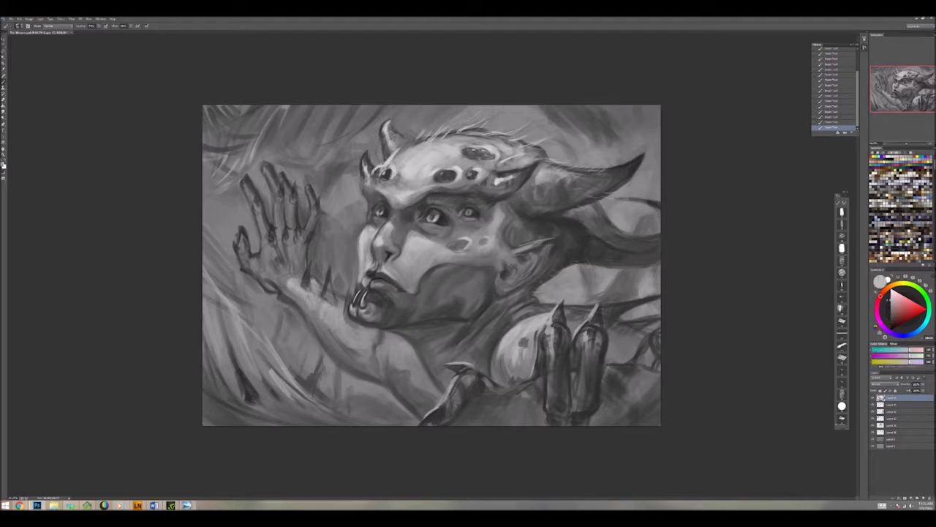
{"action": "key", "text": "bracketright"}
{"action": "key", "text": "bracketright"}
{"action": "key", "text": "bracketright"}
{"action": "key", "text": "x"}
{"action": "key", "text": "x"}
{"action": "key", "text": "x"}
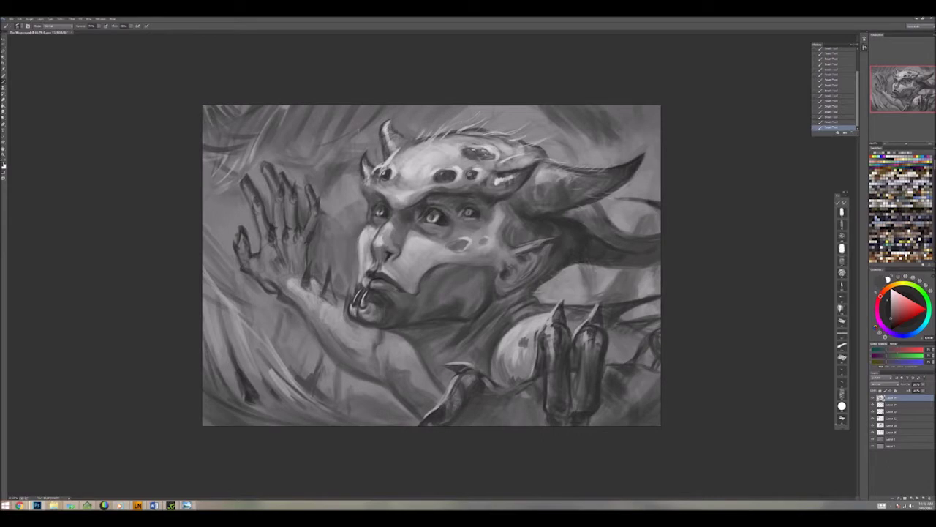
{"action": "key", "text": "x"}
{"action": "key", "text": "x"}
{"action": "key", "text": "x"}
{"action": "key", "text": "x"}
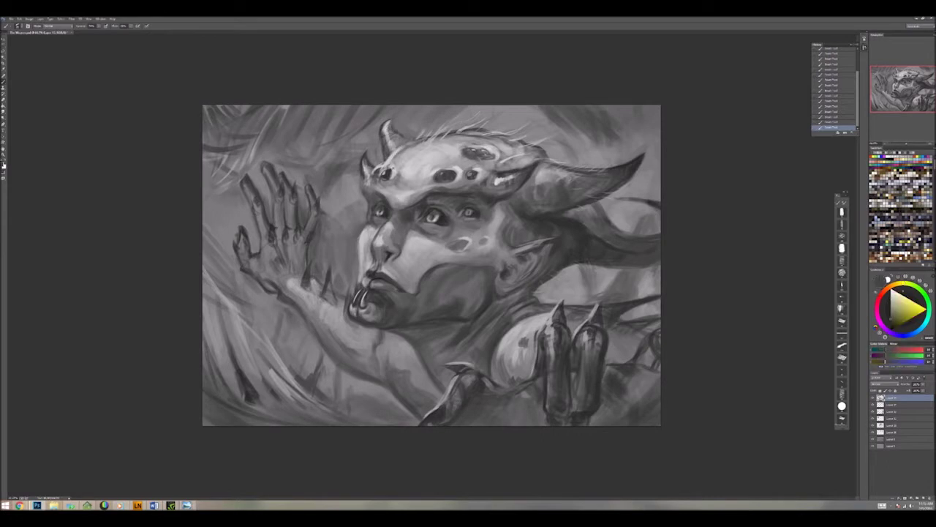
{"action": "key", "text": "x"}
{"action": "left_click_drag", "start_coordinate": [397, 158], "coordinate": [393, 181]}
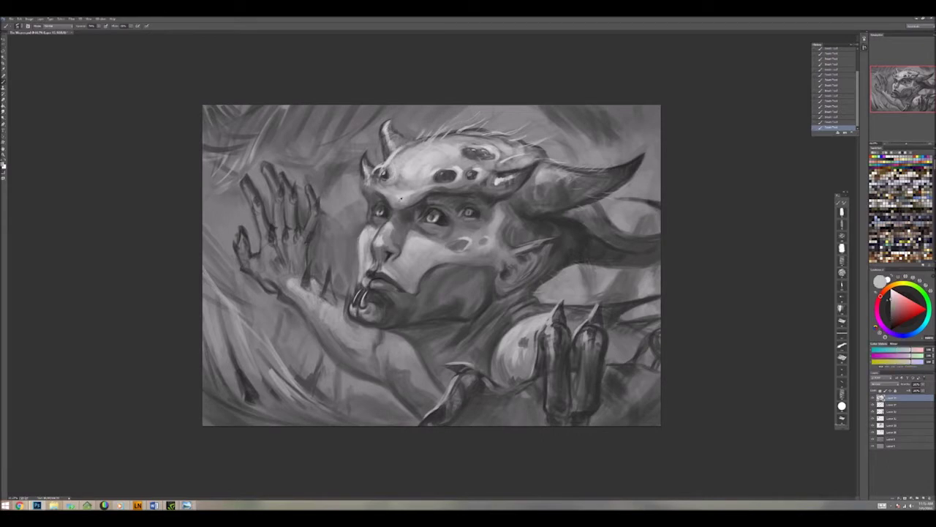
{"action": "key", "text": "x"}
{"action": "key", "text": "x"}
{"action": "key", "text": "x"}
{"action": "key", "text": "x"}
{"action": "key", "text": "x"}
{"action": "key", "text": "x"}
{"action": "key", "text": "x"}
Step: Define the nose with dark strokes and highlight the raised hand's fingers
{"action": "key", "text": "x"}
Step: Paint darker strokes near the hand and cheek, shading the hand's left side and fingers
{"action": "key", "text": "x"}
{"action": "left_click_drag", "start_coordinate": [366, 248], "coordinate": [370, 256]}
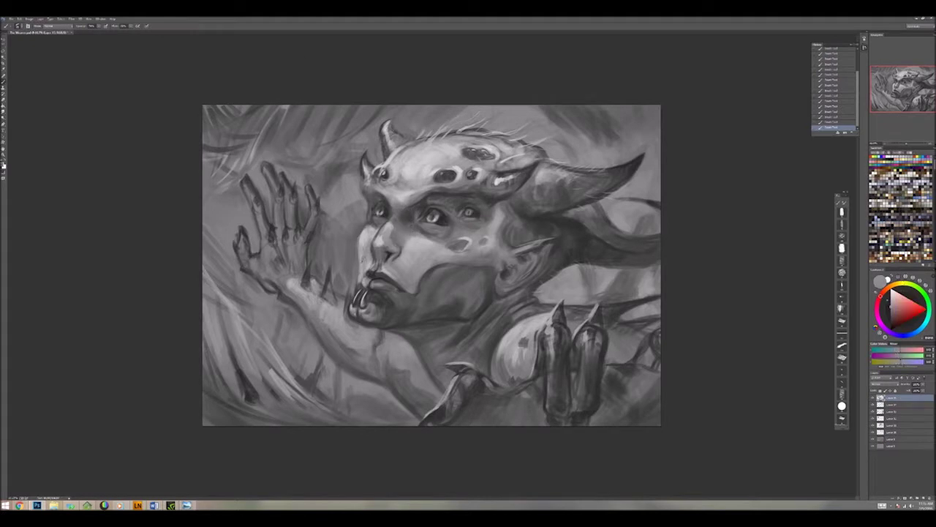
{"action": "key", "text": "x"}
{"action": "left_click_drag", "start_coordinate": [247, 183], "coordinate": [257, 204]}
{"action": "left_click_drag", "start_coordinate": [259, 210], "coordinate": [268, 273]}
{"action": "left_click_drag", "start_coordinate": [284, 241], "coordinate": [285, 257]}
{"action": "left_click_drag", "start_coordinate": [278, 204], "coordinate": [280, 228]}
{"action": "key", "text": "x"}
{"action": "left_click_drag", "start_coordinate": [295, 197], "coordinate": [305, 216]}
{"action": "left_click_drag", "start_coordinate": [305, 237], "coordinate": [316, 262]}
{"action": "left_click_drag", "start_coordinate": [325, 191], "coordinate": [340, 227]}
{"action": "mouse_move", "coordinate": [249, 170]}
{"action": "left_mouse_down"}
{"action": "mouse_move", "coordinate": [212, 208]}
{"action": "mouse_move", "coordinate": [245, 254]}
{"action": "left_mouse_up"}
{"action": "left_click_drag", "start_coordinate": [272, 205], "coordinate": [266, 221]}
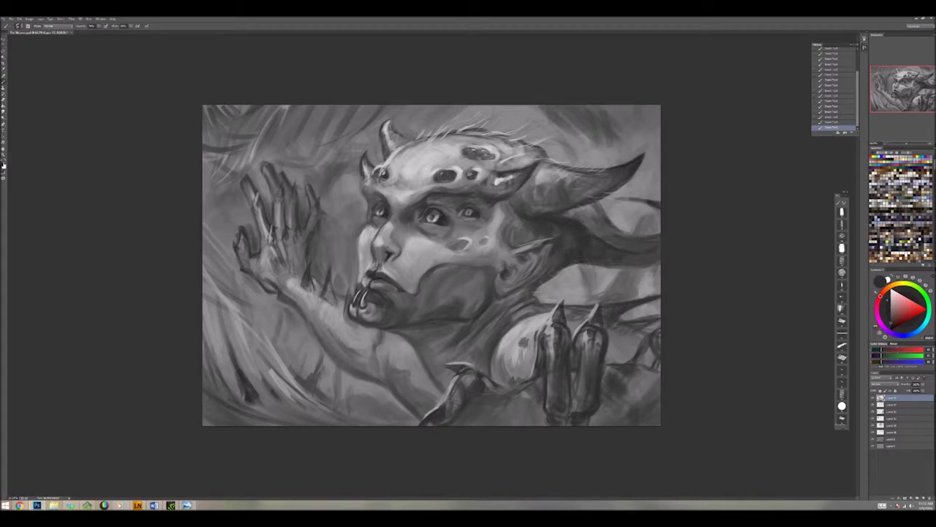
{"action": "left_click_drag", "start_coordinate": [331, 278], "coordinate": [329, 292]}
Step: Paint light strokes over the fingers and palm and dark strokes below the hand
{"action": "key", "text": "x"}
{"action": "left_click", "coordinate": [234, 223], "text": "alt"}
{"action": "left_click_drag", "start_coordinate": [236, 227], "coordinate": [266, 278]}
{"action": "key", "text": "x"}
{"action": "mouse_move", "coordinate": [314, 256]}
{"action": "left_mouse_down"}
{"action": "mouse_move", "coordinate": [335, 262]}
{"action": "mouse_move", "coordinate": [358, 335]}
{"action": "mouse_move", "coordinate": [398, 352]}
{"action": "mouse_move", "coordinate": [408, 370]}
{"action": "left_mouse_up"}
{"action": "key", "text": "x"}
{"action": "key", "text": "x"}
{"action": "key", "text": "x"}
{"action": "key", "text": "x"}
Step: Using a sampled reddish tone, darken the right horn's base and brighten the shoulder
{"action": "left_click", "coordinate": [454, 243], "text": "alt"}
{"action": "left_click_drag", "start_coordinate": [512, 161], "coordinate": [525, 164]}
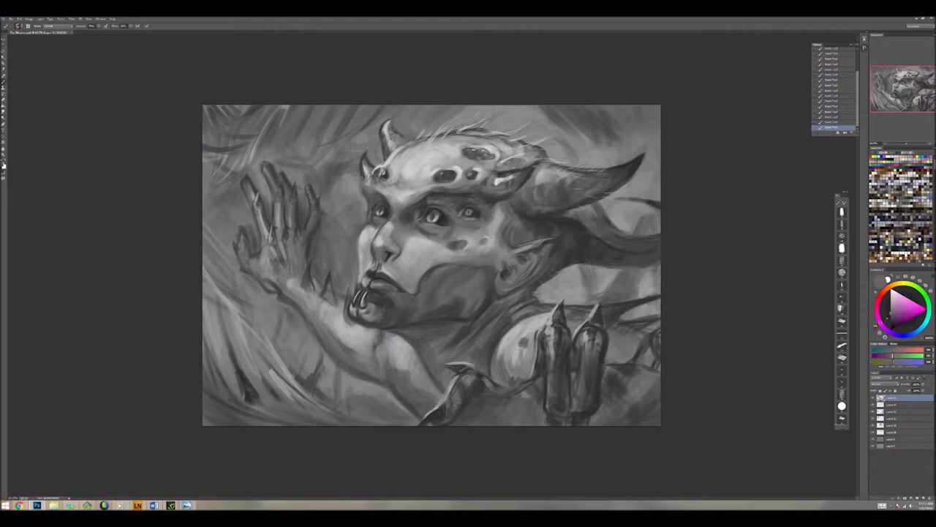
{"action": "key", "text": "x"}
{"action": "key", "text": "x"}
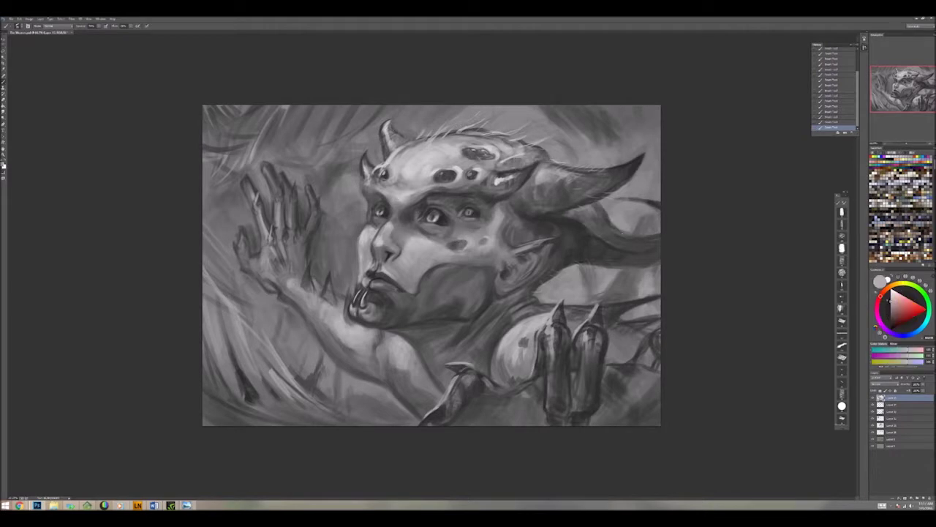
{"action": "left_click_drag", "start_coordinate": [573, 261], "coordinate": [534, 290]}
{"action": "left_click", "coordinate": [584, 259], "text": "alt"}
Step: Paint dark and light strokes near the lower arm and repaint the top-left background corner
{"action": "key", "text": "x"}
{"action": "mouse_move", "coordinate": [331, 368]}
{"action": "left_mouse_down"}
{"action": "mouse_move", "coordinate": [322, 391]}
{"action": "mouse_move", "coordinate": [398, 430]}
{"action": "left_mouse_up"}
{"action": "key", "text": "x"}
{"action": "left_click_drag", "start_coordinate": [278, 373], "coordinate": [234, 297]}
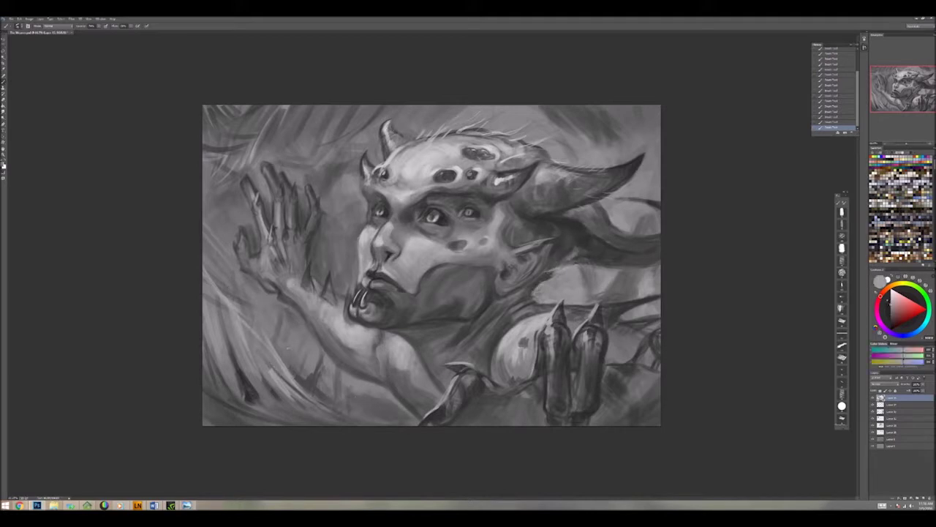
{"action": "mouse_move", "coordinate": [276, 109]}
{"action": "left_mouse_down"}
{"action": "mouse_move", "coordinate": [210, 150]}
{"action": "mouse_move", "coordinate": [206, 140]}
{"action": "left_mouse_up"}
{"action": "key", "text": "x"}
{"action": "key", "text": "x"}
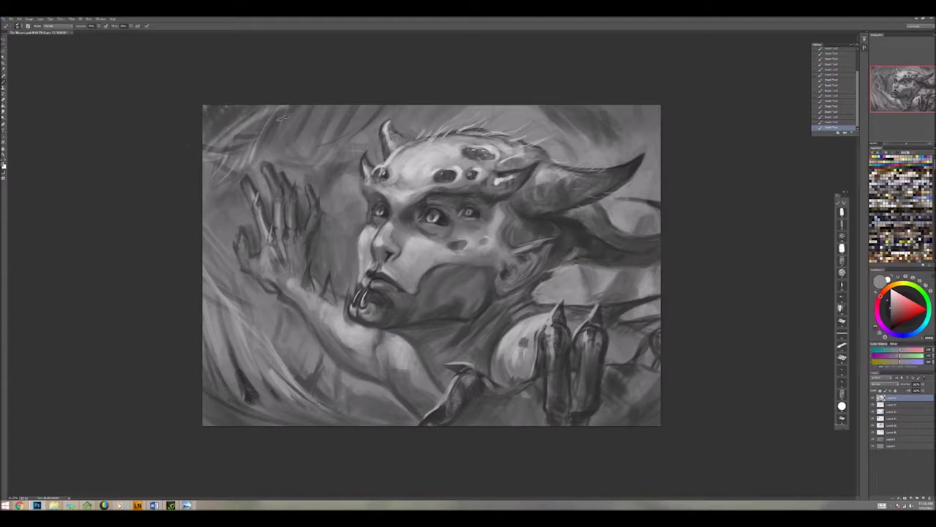
{"action": "left_click_drag", "start_coordinate": [256, 107], "coordinate": [206, 139]}
{"action": "left_click_drag", "start_coordinate": [319, 105], "coordinate": [265, 130]}
{"action": "key", "text": "x"}
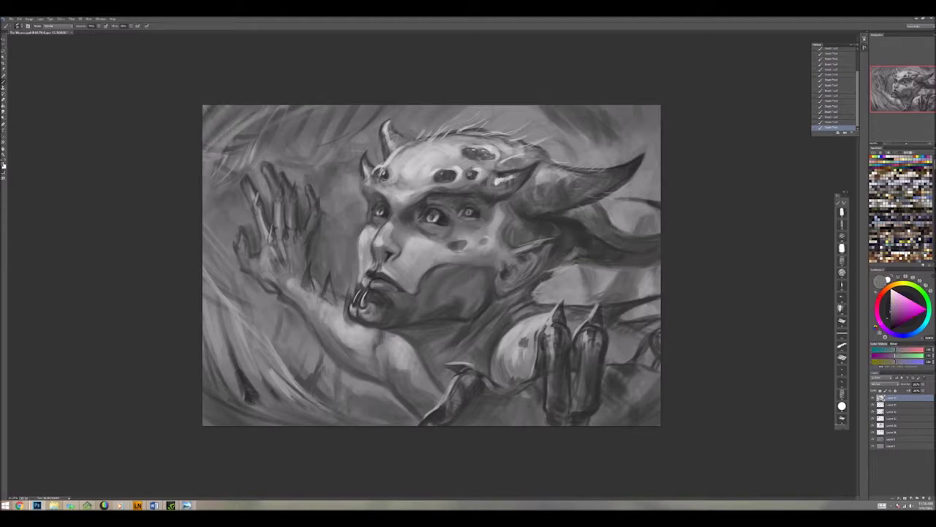
Step: Add light strokes near the horns and along the top of the head
{"action": "left_click_drag", "start_coordinate": [377, 160], "coordinate": [413, 127]}
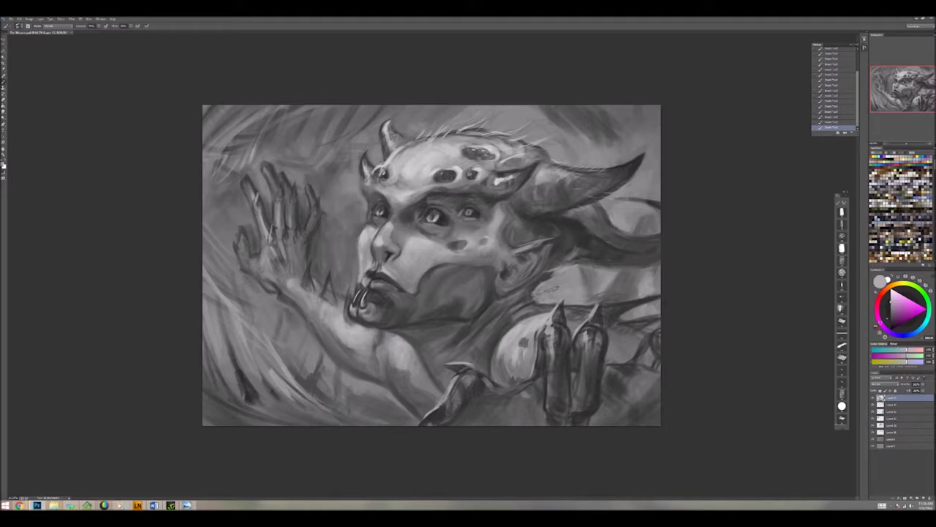
{"action": "key", "text": "x"}
{"action": "key", "text": "x"}
{"action": "key", "text": "x"}
{"action": "left_click_drag", "start_coordinate": [527, 130], "coordinate": [557, 109]}
{"action": "left_click_drag", "start_coordinate": [615, 139], "coordinate": [603, 111]}
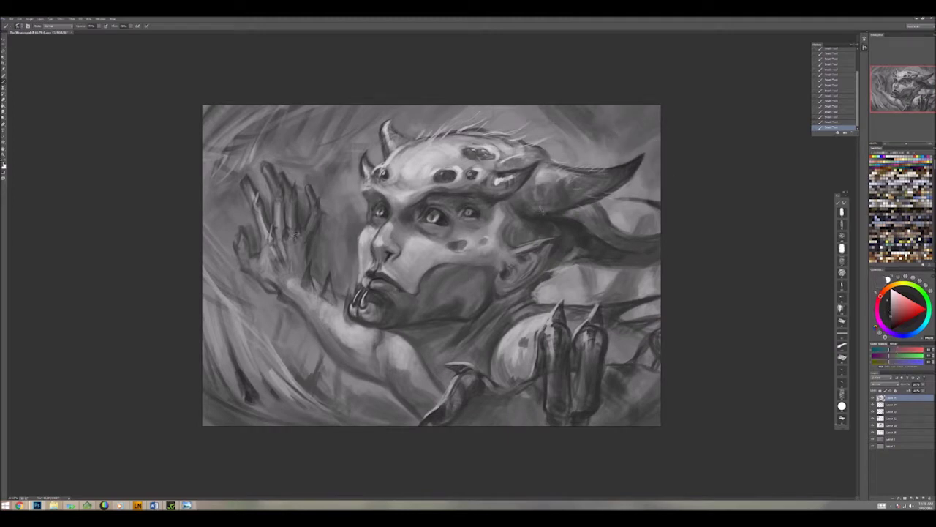
{"action": "key", "text": "x"}
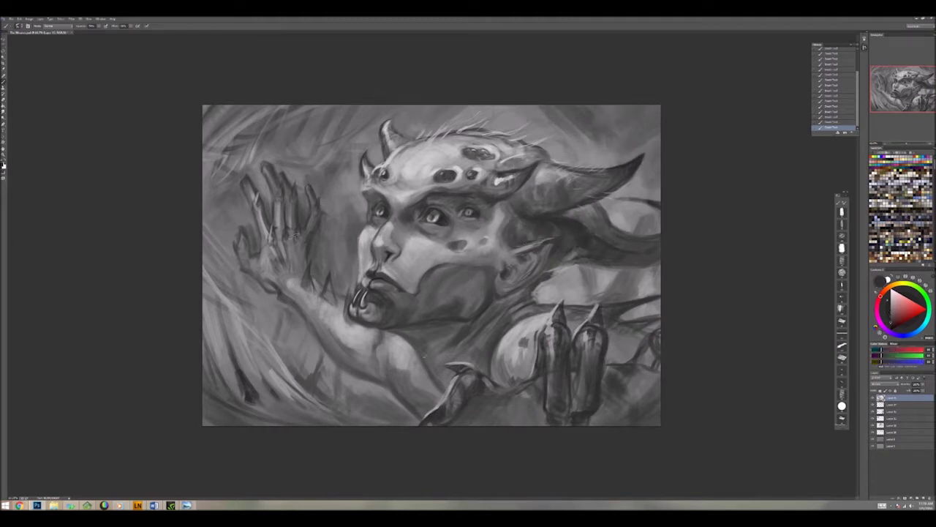
Step: Darken the lower-left corner of the background with several strokes
{"action": "left_click_drag", "start_coordinate": [263, 423], "coordinate": [297, 403]}
{"action": "left_click_drag", "start_coordinate": [241, 329], "coordinate": [212, 401]}
{"action": "left_click_drag", "start_coordinate": [234, 366], "coordinate": [208, 408]}
{"action": "mouse_move", "coordinate": [205, 420]}
{"action": "left_mouse_down"}
{"action": "mouse_move", "coordinate": [268, 395]}
{"action": "mouse_move", "coordinate": [256, 412]}
{"action": "left_mouse_up"}
{"action": "left_click_drag", "start_coordinate": [314, 408], "coordinate": [288, 423]}
Step: Paint dark then light strokes into the upper-left and lower-left corners
{"action": "mouse_move", "coordinate": [267, 135]}
{"action": "left_mouse_down"}
{"action": "mouse_move", "coordinate": [224, 110]}
{"action": "mouse_move", "coordinate": [336, 108]}
{"action": "left_mouse_up"}
{"action": "key", "text": "x"}
{"action": "mouse_move", "coordinate": [292, 155]}
{"action": "left_mouse_down"}
{"action": "mouse_move", "coordinate": [315, 135]}
{"action": "mouse_move", "coordinate": [293, 130]}
{"action": "left_mouse_up"}
{"action": "mouse_move", "coordinate": [258, 366]}
{"action": "left_mouse_down"}
{"action": "mouse_move", "coordinate": [208, 410]}
{"action": "mouse_move", "coordinate": [256, 416]}
{"action": "left_mouse_up"}
Step: Add a new layer and save a JPEG copy of the painting via Save As
{"action": "left_click", "coordinate": [924, 498]}
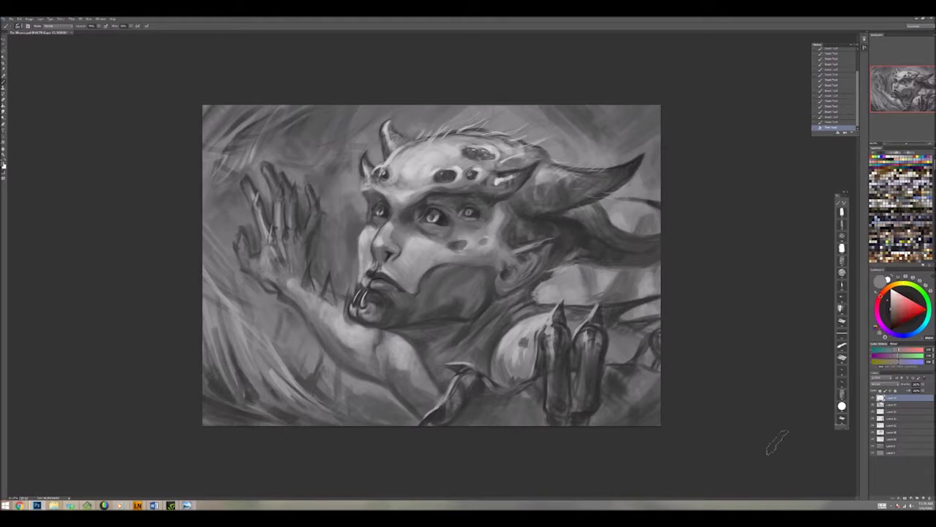
{"action": "left_click", "coordinate": [11, 18]}
{"action": "left_click", "coordinate": [20, 88]}
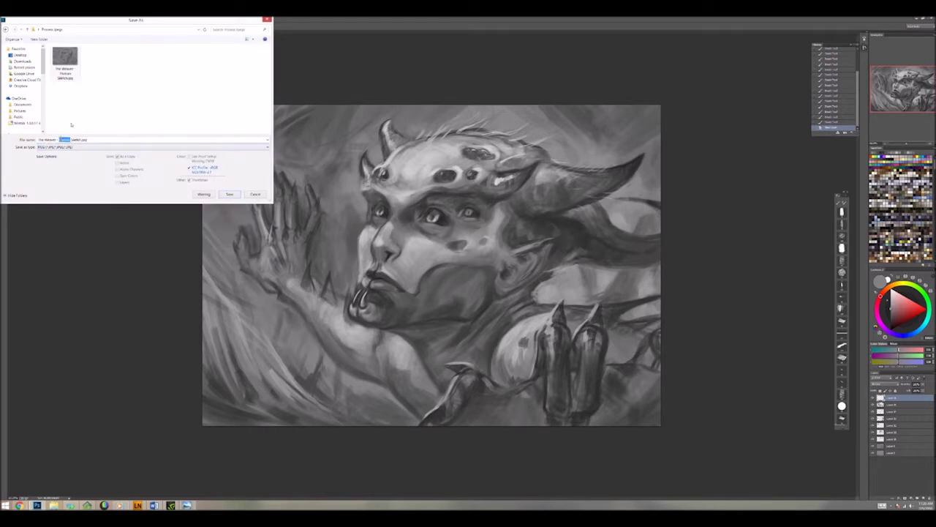
{"action": "key", "text": "Return"}
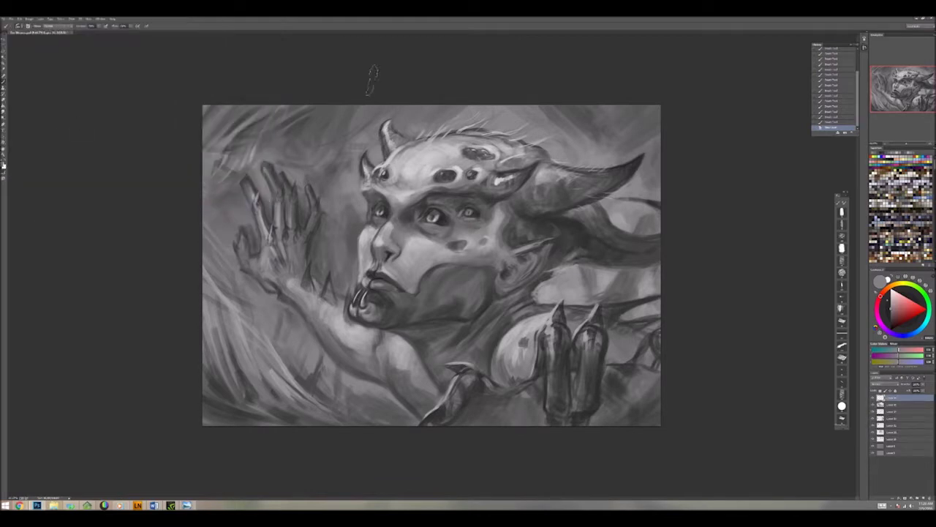
{"action": "key", "text": "ctrl+d"}
Step: Lighten the area below the chin with sampled light grey and draw a lasso selection top-left
{"action": "left_click", "coordinate": [436, 196], "text": "alt"}
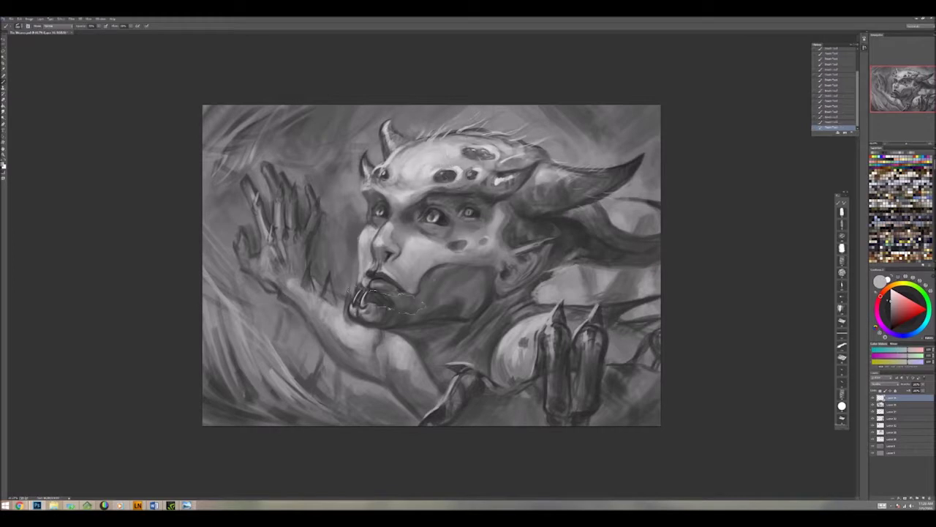
{"action": "left_click_drag", "start_coordinate": [380, 336], "coordinate": [388, 355]}
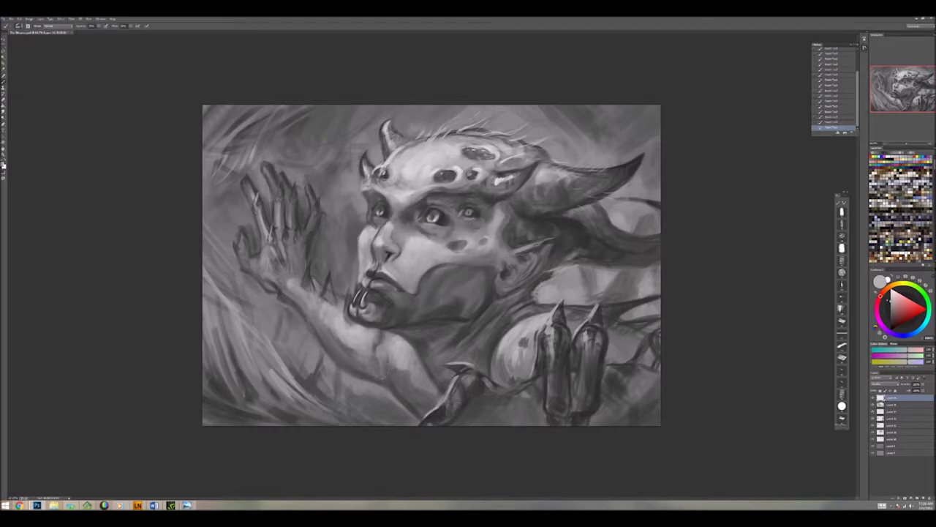
{"action": "key", "text": "l"}
{"action": "left_click_drag", "start_coordinate": [192, 52], "coordinate": [196, 73]}
{"action": "key", "text": "bracketleft"}
{"action": "key", "text": "bracketleft"}
{"action": "key", "text": "bracketleft"}
{"action": "key", "text": "x"}
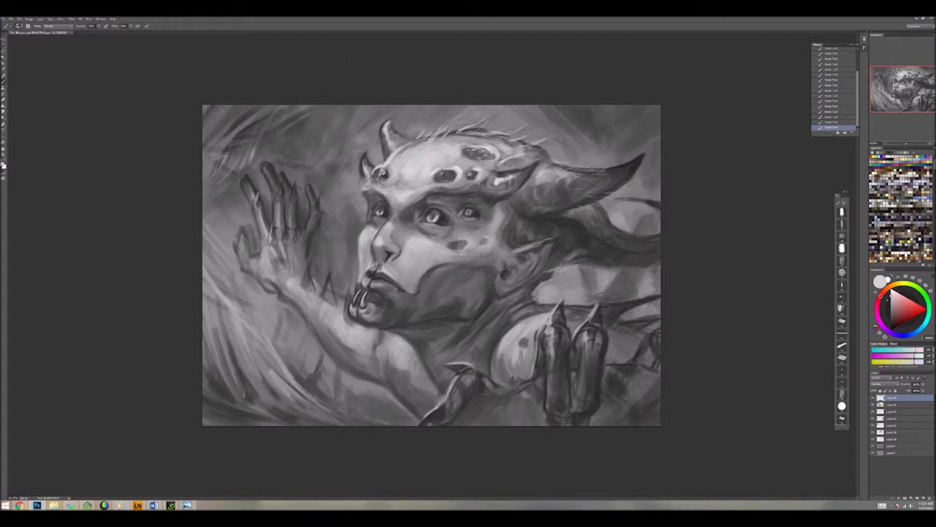
Step: Draw and clear lasso selections at the right edge and around the raised hand
{"action": "key", "text": "x"}
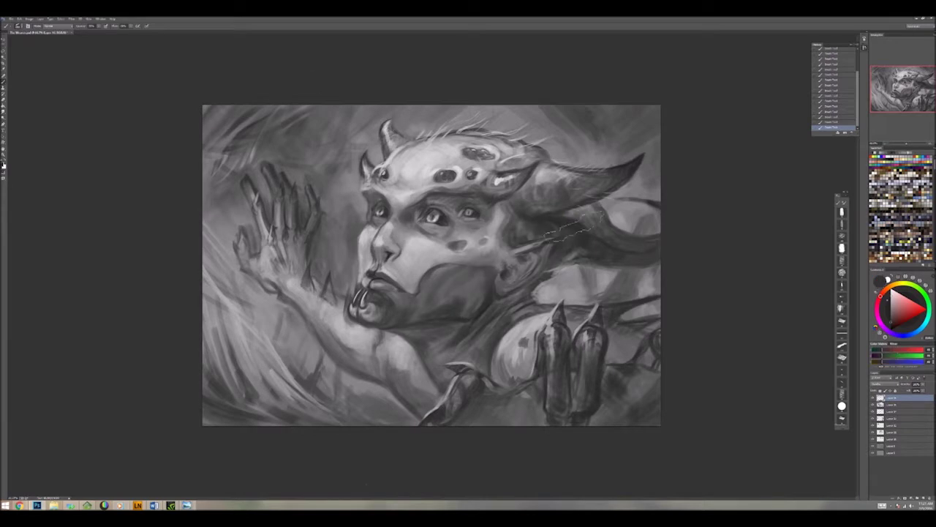
{"action": "key", "text": "l"}
{"action": "left_click_drag", "start_coordinate": [624, 331], "coordinate": [627, 345]}
{"action": "key", "text": "ctrl+d"}
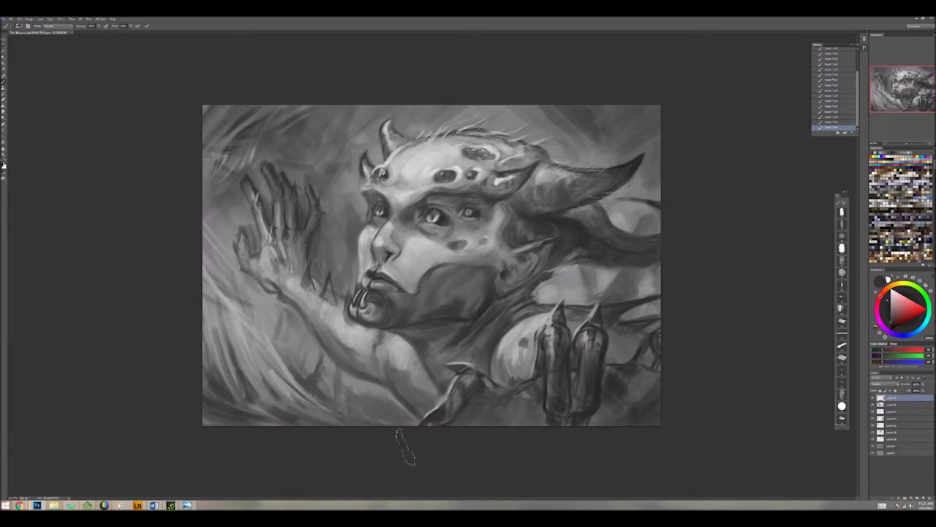
{"action": "left_click_drag", "start_coordinate": [336, 208], "coordinate": [315, 219]}
{"action": "key", "text": "ctrl+d"}
Step: Paint light and dark strokes on the hand, then pick a mid grey
{"action": "key", "text": "x"}
{"action": "key", "text": "b"}
{"action": "left_click_drag", "start_coordinate": [314, 286], "coordinate": [332, 316]}
{"action": "key", "text": "x"}
{"action": "left_click", "coordinate": [436, 424], "text": "alt"}
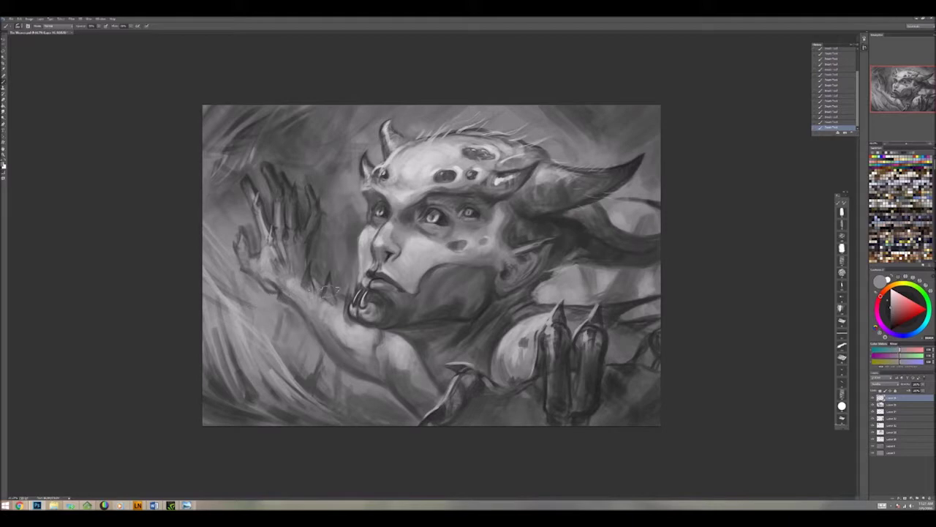
{"action": "key", "text": "x"}
Step: Lighten around the mouth, from neck to shoulder, and across the chest and claws
{"action": "left_click_drag", "start_coordinate": [374, 298], "coordinate": [395, 292]}
{"action": "left_click_drag", "start_coordinate": [354, 348], "coordinate": [429, 404]}
{"action": "mouse_move", "coordinate": [461, 363]}
{"action": "left_mouse_down"}
{"action": "mouse_move", "coordinate": [513, 329]}
{"action": "mouse_move", "coordinate": [523, 359]}
{"action": "left_mouse_up"}
{"action": "left_click_drag", "start_coordinate": [608, 359], "coordinate": [631, 340]}
{"action": "key", "text": "x"}
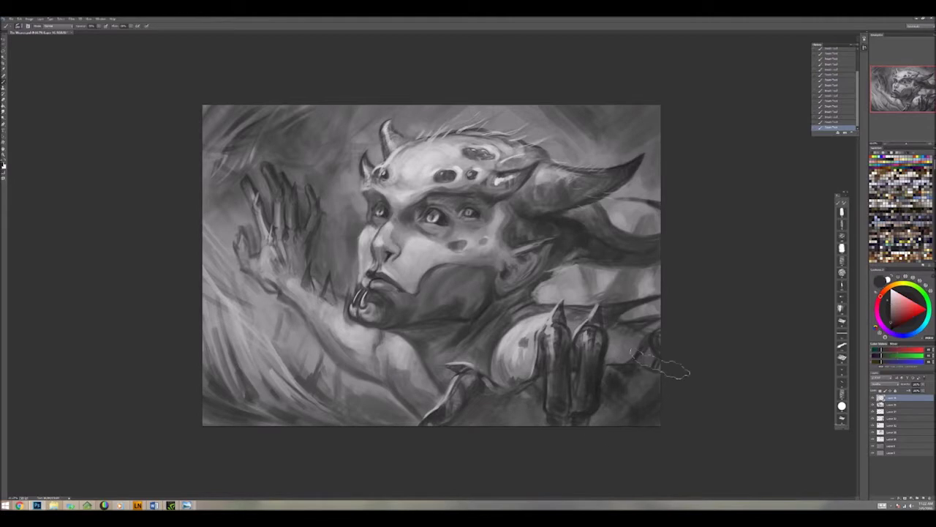
{"action": "key", "text": "x"}
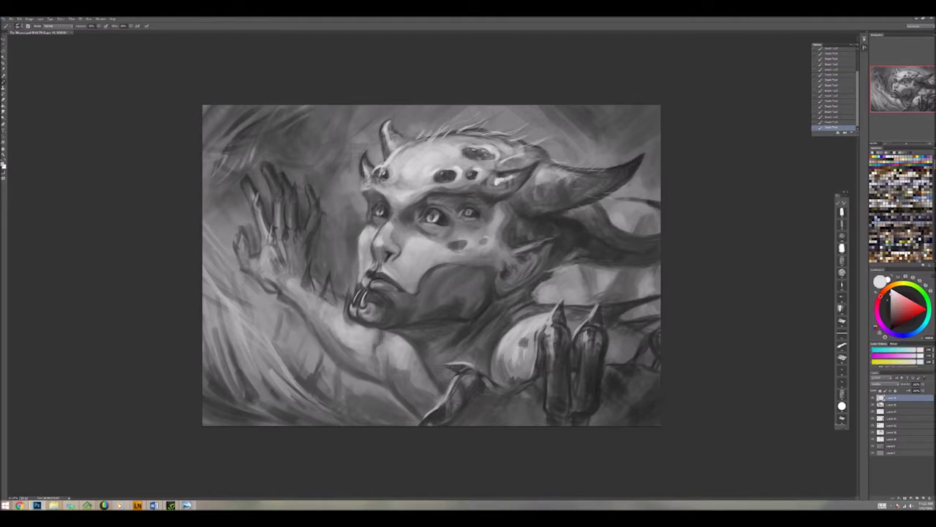
Step: Highlight the lips, chin, right horn edge, forehead, hair and cheek, then add a new layer
{"action": "left_click_drag", "start_coordinate": [359, 285], "coordinate": [360, 302]}
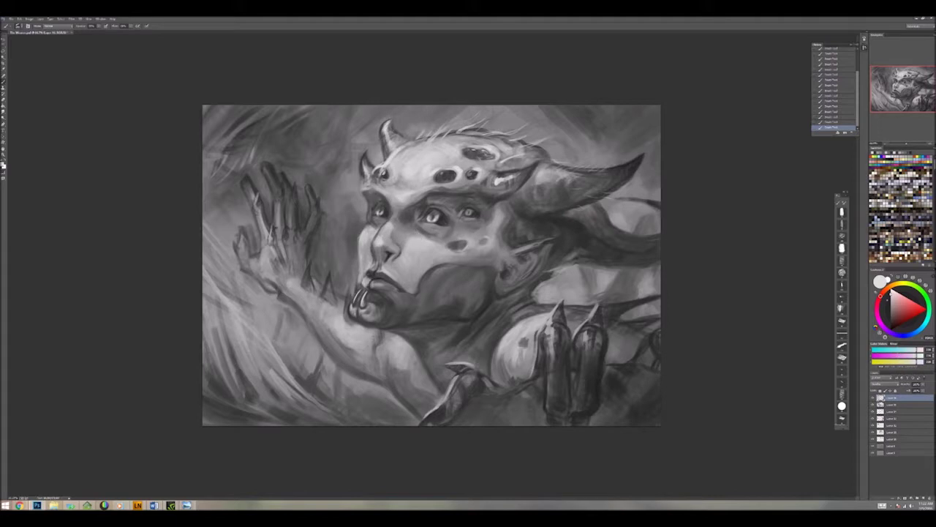
{"action": "left_click_drag", "start_coordinate": [549, 185], "coordinate": [603, 172]}
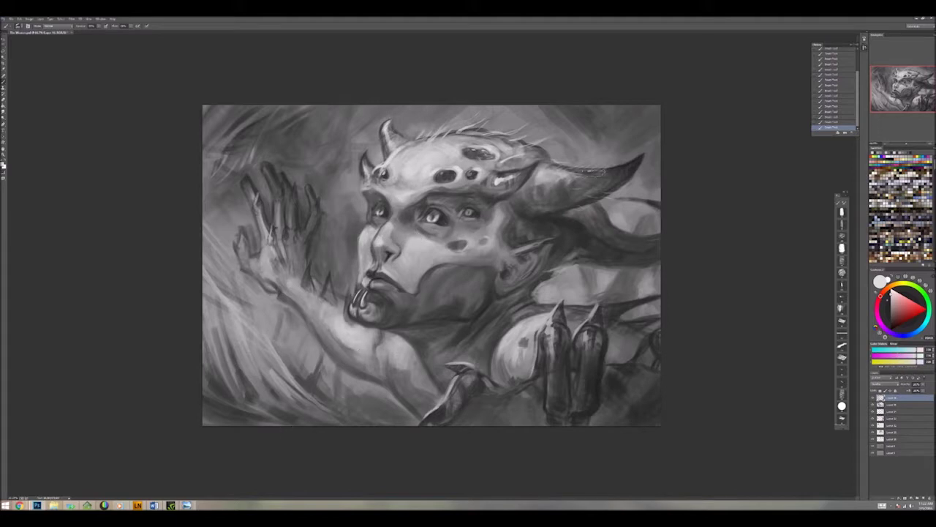
{"action": "left_click_drag", "start_coordinate": [490, 188], "coordinate": [522, 175]}
{"action": "left_click_drag", "start_coordinate": [444, 149], "coordinate": [489, 157]}
{"action": "left_click_drag", "start_coordinate": [403, 164], "coordinate": [445, 174]}
{"action": "left_click_drag", "start_coordinate": [551, 278], "coordinate": [600, 265]}
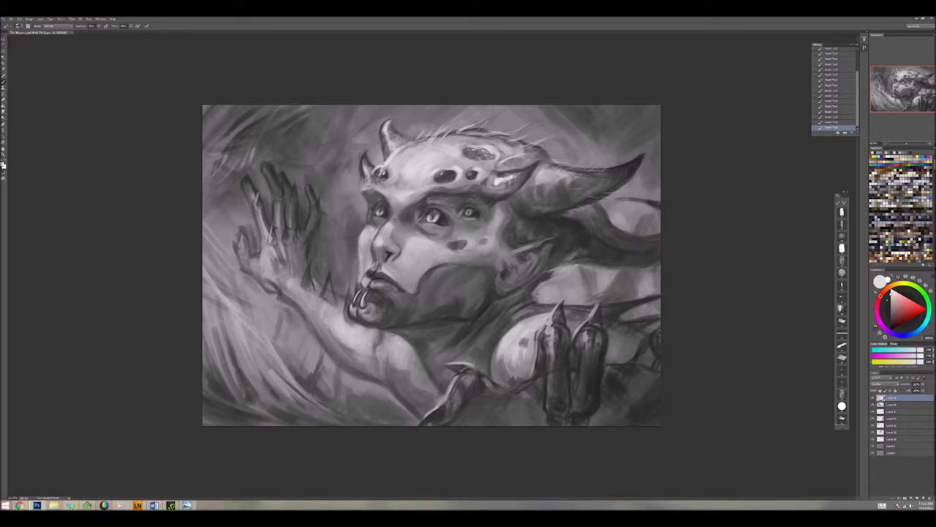
{"action": "left_click_drag", "start_coordinate": [407, 244], "coordinate": [423, 237]}
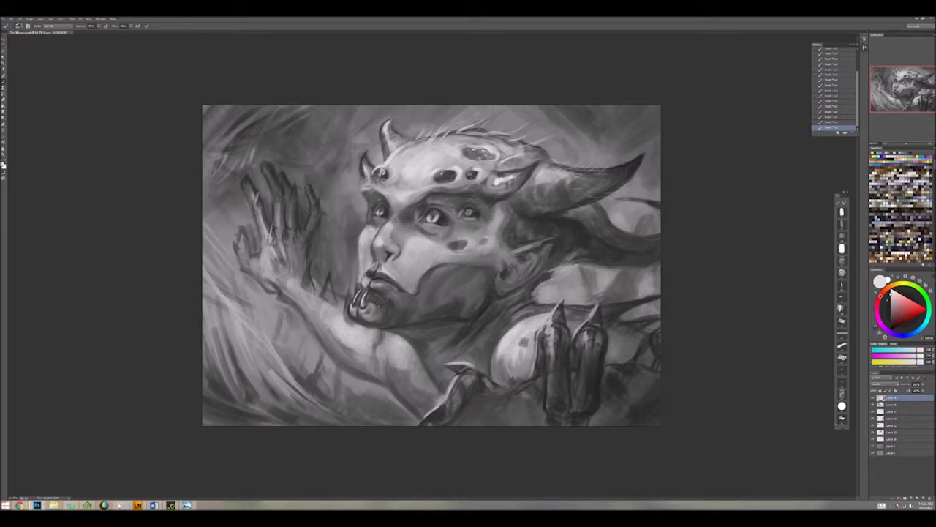
{"action": "key", "text": "ctrl+alt+shift+e"}
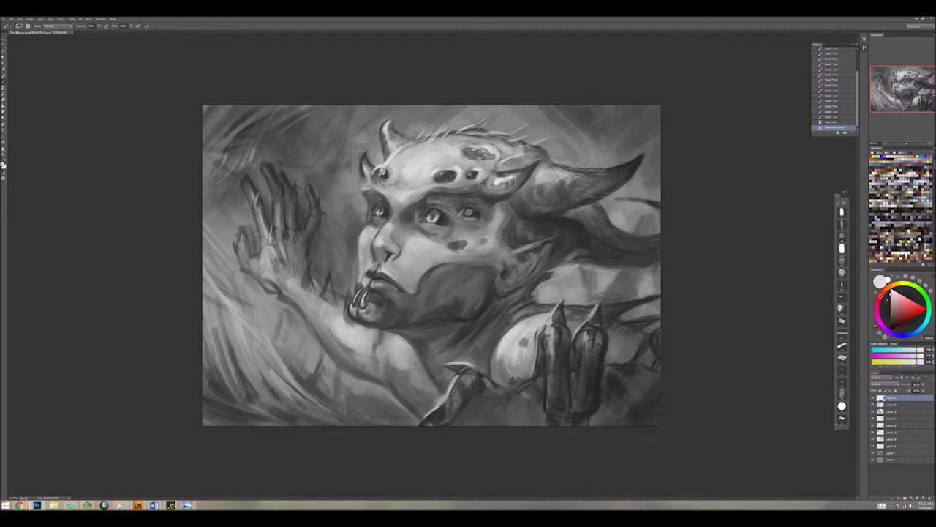
Step: Fill the new layer with dark blue, then desaturate and lighten it with Hue/Saturation
{"action": "key", "text": "g"}
{"action": "key", "text": "alt+BackSpace"}
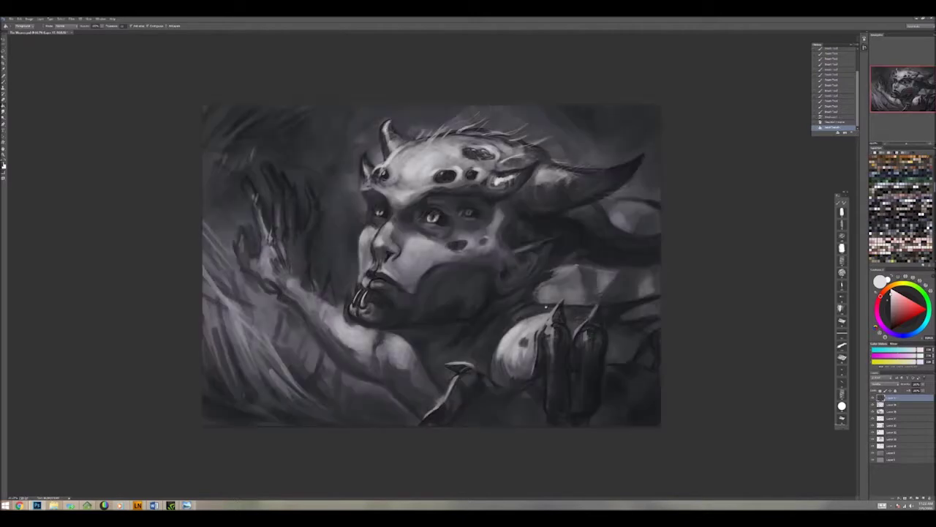
{"action": "left_click", "coordinate": [30, 19]}
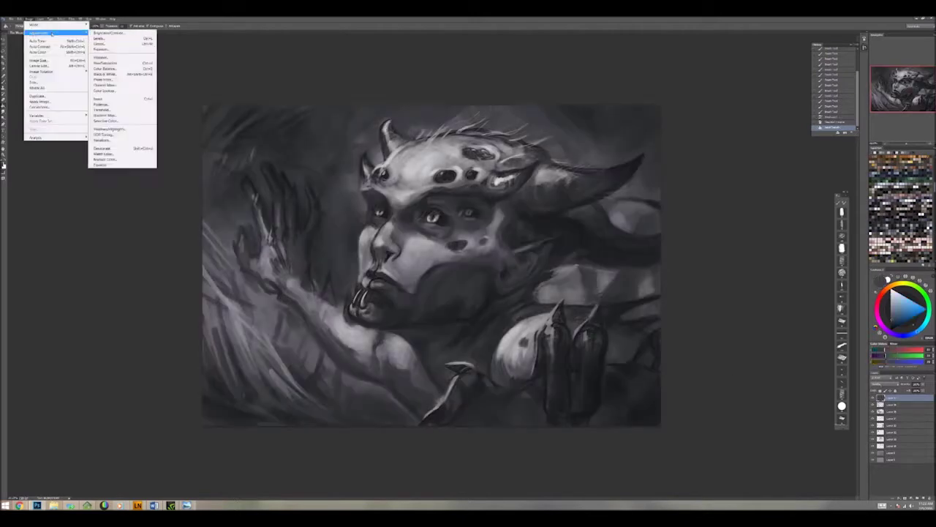
{"action": "left_click", "coordinate": [110, 65]}
{"action": "left_click_drag", "start_coordinate": [84, 144], "coordinate": [90, 146]}
{"action": "left_click", "coordinate": [134, 99]}
Step: Paint the right horn, hair below it, small horn and claw tips brown
{"action": "key", "text": "b"}
{"action": "mouse_move", "coordinate": [608, 180]}
{"action": "left_mouse_down"}
{"action": "mouse_move", "coordinate": [559, 189]}
{"action": "mouse_move", "coordinate": [553, 208]}
{"action": "left_mouse_up"}
{"action": "mouse_move", "coordinate": [647, 172]}
{"action": "left_mouse_down"}
{"action": "mouse_move", "coordinate": [563, 186]}
{"action": "mouse_move", "coordinate": [515, 176]}
{"action": "mouse_move", "coordinate": [505, 183]}
{"action": "mouse_move", "coordinate": [611, 249]}
{"action": "left_mouse_up"}
{"action": "mouse_move", "coordinate": [588, 208]}
{"action": "left_mouse_down"}
{"action": "mouse_move", "coordinate": [637, 260]}
{"action": "mouse_move", "coordinate": [629, 248]}
{"action": "mouse_move", "coordinate": [667, 251]}
{"action": "mouse_move", "coordinate": [578, 268]}
{"action": "left_mouse_up"}
{"action": "mouse_move", "coordinate": [383, 120]}
{"action": "left_mouse_down"}
{"action": "mouse_move", "coordinate": [386, 152]}
{"action": "mouse_move", "coordinate": [363, 175]}
{"action": "left_mouse_up"}
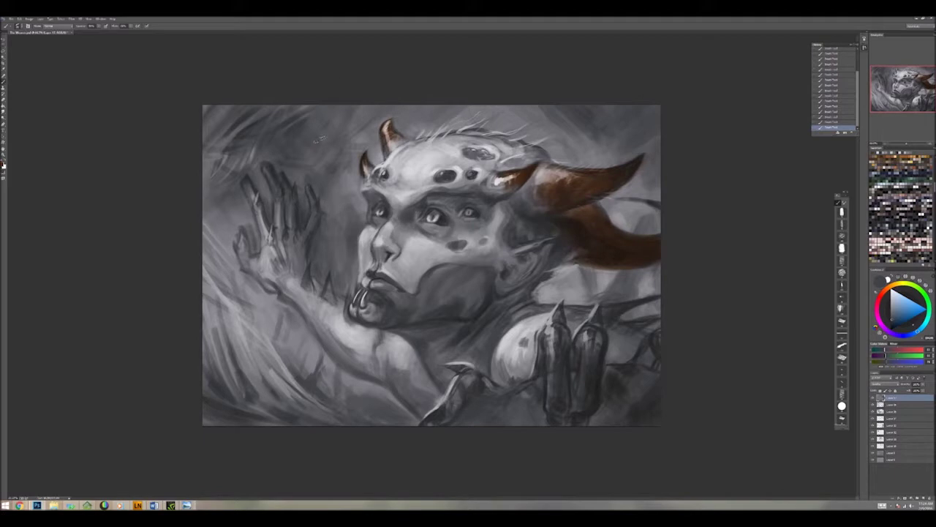
{"action": "left_click_drag", "start_coordinate": [560, 303], "coordinate": [546, 338]}
{"action": "mouse_move", "coordinate": [596, 306]}
{"action": "left_mouse_down"}
{"action": "mouse_move", "coordinate": [605, 344]}
{"action": "mouse_move", "coordinate": [619, 309]}
{"action": "mouse_move", "coordinate": [644, 338]}
{"action": "left_mouse_up"}
Step: Brighten the horn base with orange-brown and highlight the forehead bumps in pale peach
{"action": "left_click", "coordinate": [527, 174], "text": "alt"}
{"action": "left_click_drag", "start_coordinate": [548, 198], "coordinate": [568, 181]}
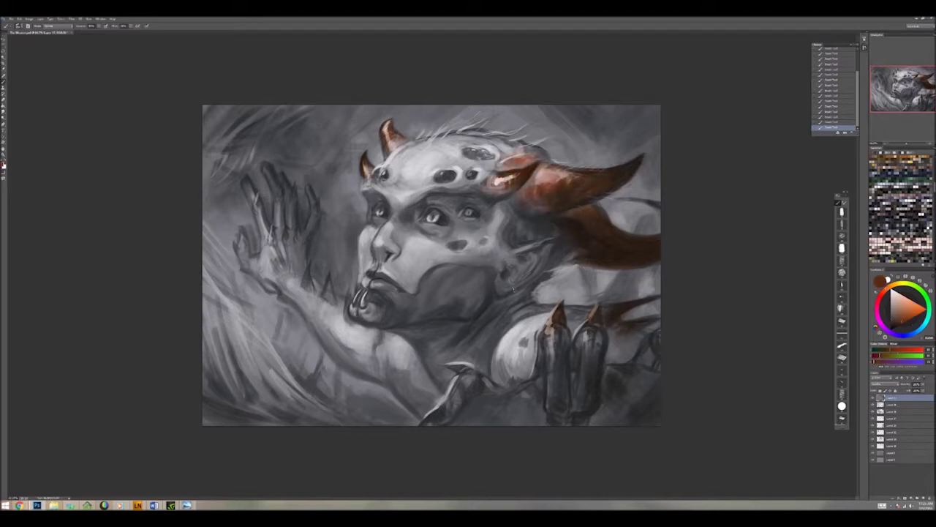
{"action": "left_click", "coordinate": [468, 158], "text": "alt"}
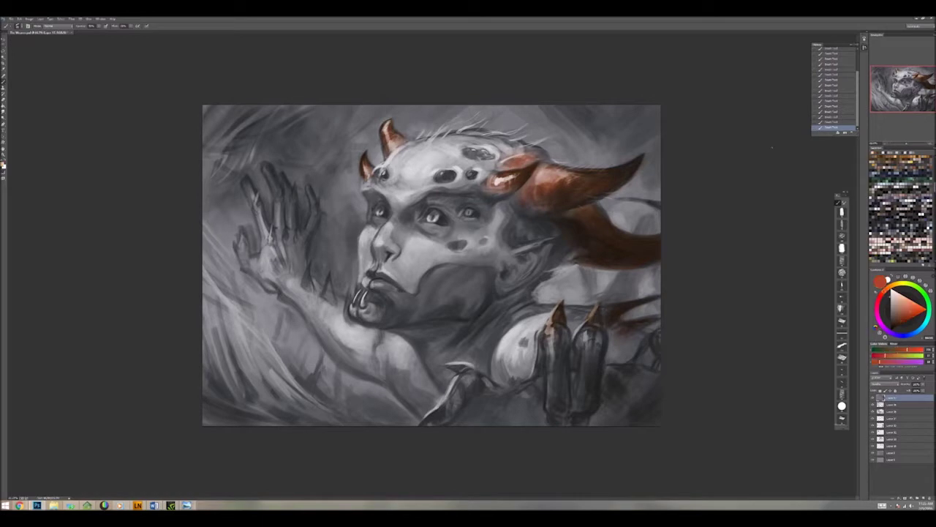
{"action": "mouse_move", "coordinate": [413, 172]}
{"action": "left_mouse_down"}
{"action": "mouse_move", "coordinate": [498, 177]}
{"action": "mouse_move", "coordinate": [487, 157]}
{"action": "mouse_move", "coordinate": [450, 183]}
{"action": "left_mouse_up"}
{"action": "mouse_move", "coordinate": [384, 150]}
{"action": "left_mouse_down"}
{"action": "mouse_move", "coordinate": [409, 205]}
{"action": "mouse_move", "coordinate": [483, 186]}
{"action": "mouse_move", "coordinate": [435, 203]}
{"action": "left_mouse_up"}
Step: Warm the eye sockets with grey-tan, then deepen them and the brow shadow
{"action": "left_click", "coordinate": [897, 311]}
{"action": "mouse_move", "coordinate": [439, 199]}
{"action": "left_mouse_down"}
{"action": "mouse_move", "coordinate": [401, 228]}
{"action": "mouse_move", "coordinate": [450, 237]}
{"action": "left_mouse_up"}
{"action": "left_click", "coordinate": [900, 152]}
{"action": "left_click_drag", "start_coordinate": [406, 196], "coordinate": [442, 223]}
{"action": "mouse_move", "coordinate": [417, 201]}
{"action": "left_mouse_down"}
{"action": "mouse_move", "coordinate": [455, 233]}
{"action": "mouse_move", "coordinate": [488, 197]}
{"action": "mouse_move", "coordinate": [551, 202]}
{"action": "mouse_move", "coordinate": [596, 256]}
{"action": "left_mouse_up"}
Step: Darken the cheek shading, brighten the cheek and muzzle, and darken the forehead spots
{"action": "left_click", "coordinate": [908, 311]}
{"action": "left_click", "coordinate": [911, 307]}
{"action": "mouse_move", "coordinate": [512, 238]}
{"action": "left_mouse_down"}
{"action": "mouse_move", "coordinate": [494, 267]}
{"action": "mouse_move", "coordinate": [417, 263]}
{"action": "left_mouse_up"}
{"action": "mouse_move", "coordinate": [409, 238]}
{"action": "left_mouse_down"}
{"action": "mouse_move", "coordinate": [392, 278]}
{"action": "mouse_move", "coordinate": [395, 248]}
{"action": "left_mouse_up"}
{"action": "left_click_drag", "start_coordinate": [442, 181], "coordinate": [481, 172]}
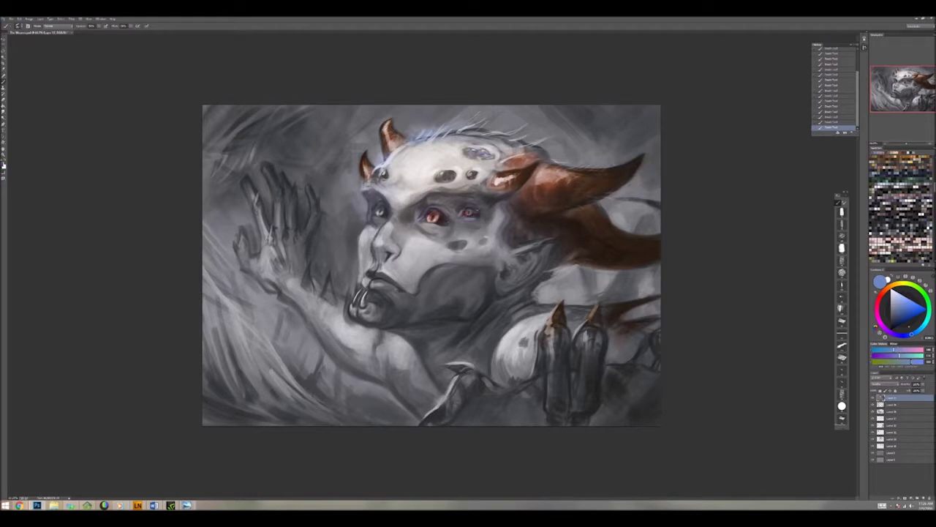
Step: Dab dark spots on the cheek, forehead, eye dots and around the brow
{"action": "key", "text": "x"}
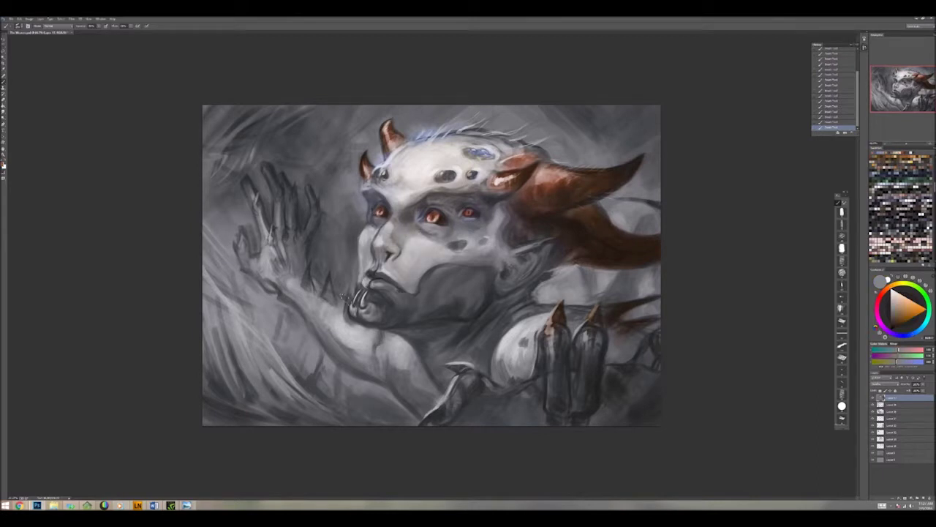
{"action": "left_click", "coordinate": [459, 244]}
{"action": "left_click", "coordinate": [487, 241]}
{"action": "left_click", "coordinate": [447, 177]}
{"action": "left_click", "coordinate": [443, 176]}
{"action": "left_click", "coordinate": [473, 175]}
{"action": "left_click", "coordinate": [382, 174]}
{"action": "left_click", "coordinate": [374, 174]}
{"action": "left_click", "coordinate": [475, 152]}
{"action": "left_click", "coordinate": [484, 155]}
{"action": "left_click", "coordinate": [509, 161]}
Step: Shade the horn's base and lower edge, and darken the top-right corner with purple
{"action": "left_click_drag", "start_coordinate": [511, 158], "coordinate": [544, 149]}
{"action": "left_click_drag", "start_coordinate": [593, 203], "coordinate": [660, 202]}
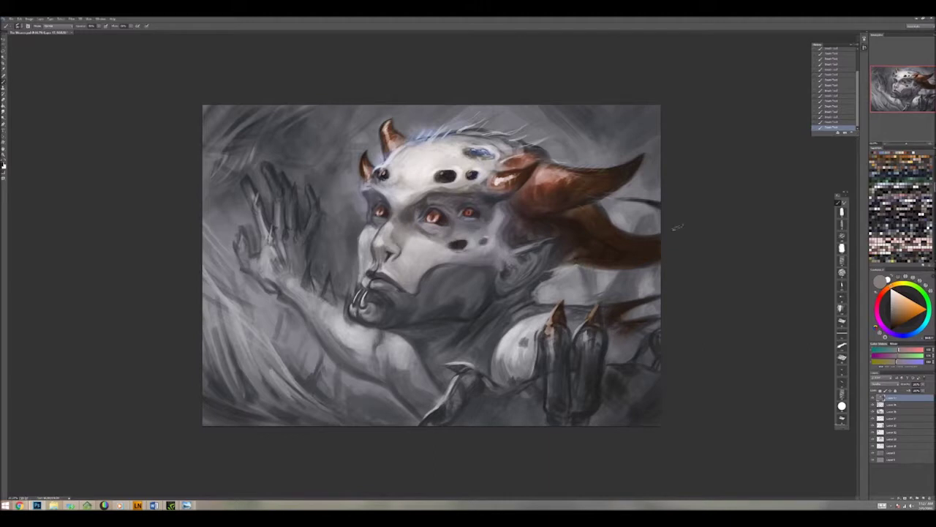
{"action": "left_click", "coordinate": [547, 265], "text": "alt"}
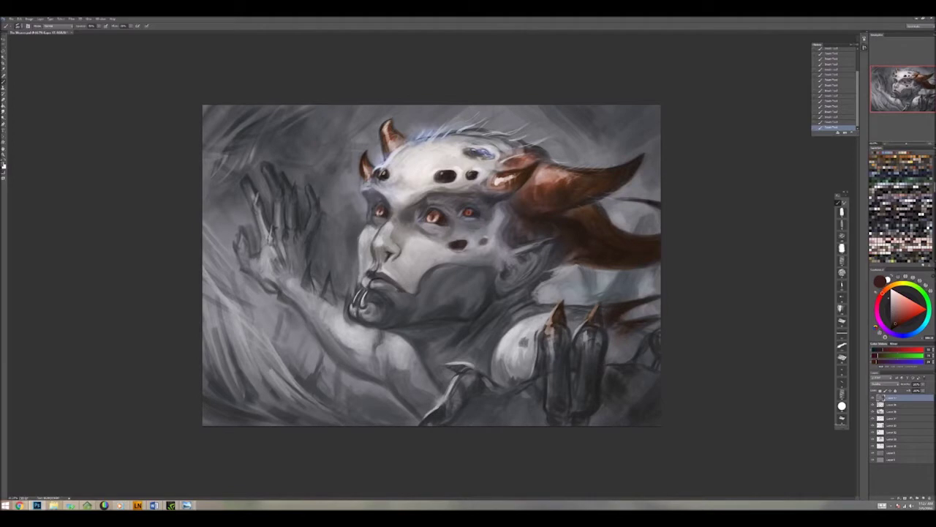
{"action": "left_click_drag", "start_coordinate": [655, 146], "coordinate": [604, 103]}
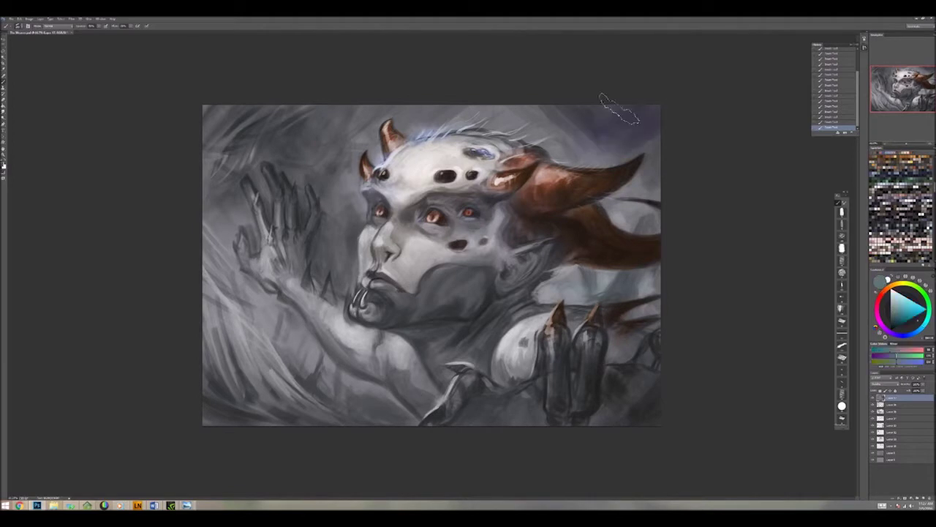
Step: Darken the gap between face and hair and the neck and jaw with red-brown
{"action": "left_click", "coordinate": [563, 238], "text": "alt"}
{"action": "left_click_drag", "start_coordinate": [512, 220], "coordinate": [541, 252]}
{"action": "left_click_drag", "start_coordinate": [513, 219], "coordinate": [545, 245]}
{"action": "mouse_move", "coordinate": [528, 293]}
{"action": "left_mouse_down"}
{"action": "mouse_move", "coordinate": [476, 301]}
{"action": "mouse_move", "coordinate": [478, 322]}
{"action": "mouse_move", "coordinate": [524, 298]}
{"action": "left_mouse_up"}
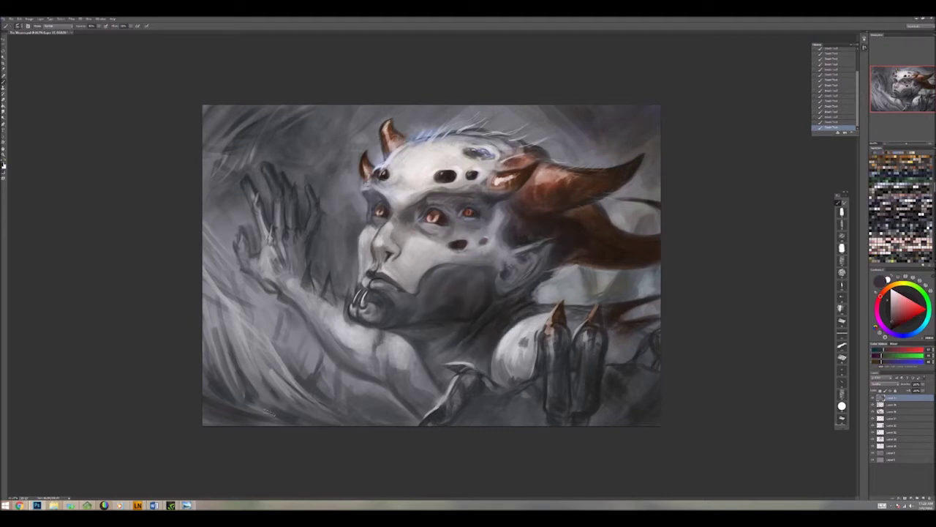
{"action": "left_click", "coordinate": [483, 268], "text": "alt"}
{"action": "left_click", "coordinate": [511, 236], "text": "alt"}
{"action": "left_click", "coordinate": [483, 242], "text": "alt"}
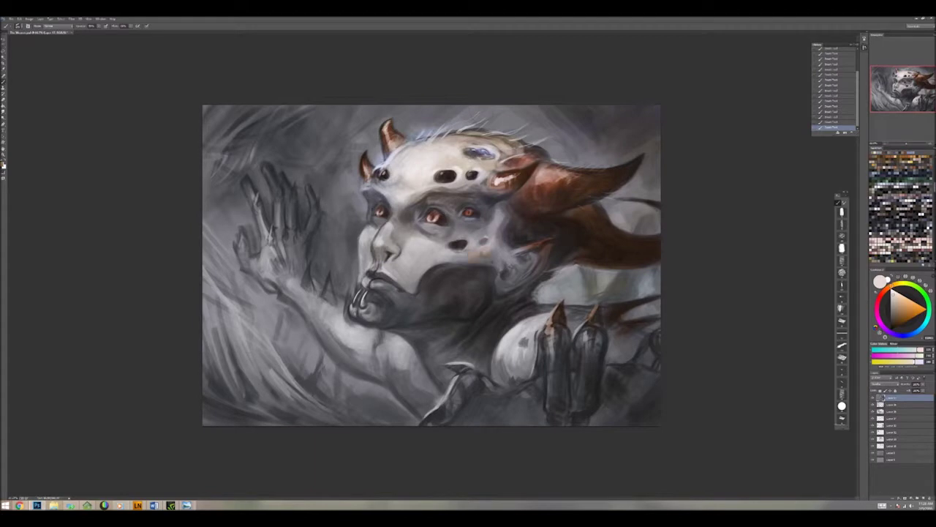
Step: Lighten the nose bridge, the area under the nose and the upper lip with light beige
{"action": "left_click", "coordinate": [489, 258], "text": "alt"}
{"action": "left_click", "coordinate": [495, 257], "text": "alt"}
{"action": "left_click_drag", "start_coordinate": [395, 272], "coordinate": [369, 238]}
{"action": "left_click_drag", "start_coordinate": [370, 261], "coordinate": [366, 272]}
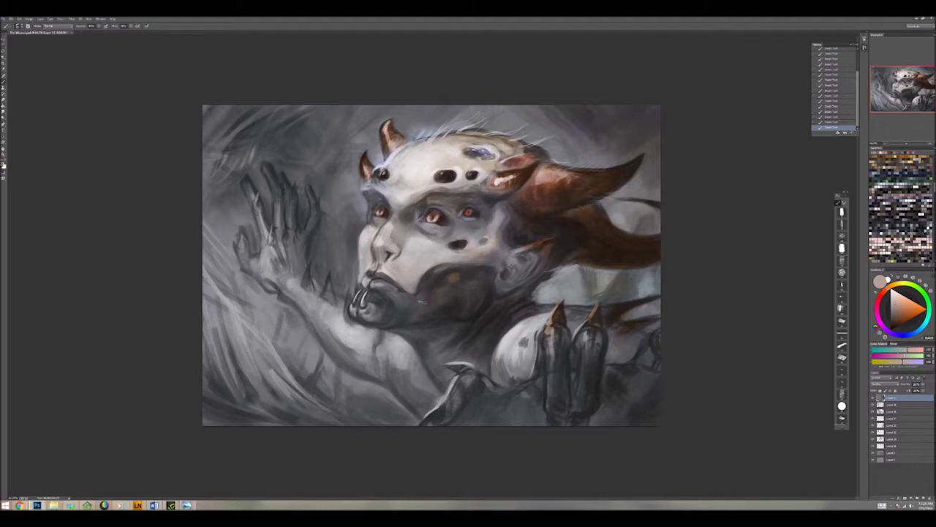
Step: Add orange-red highlights to the horn base and the left horn
{"action": "left_click", "coordinate": [516, 193], "text": "alt"}
{"action": "left_click", "coordinate": [527, 188], "text": "alt"}
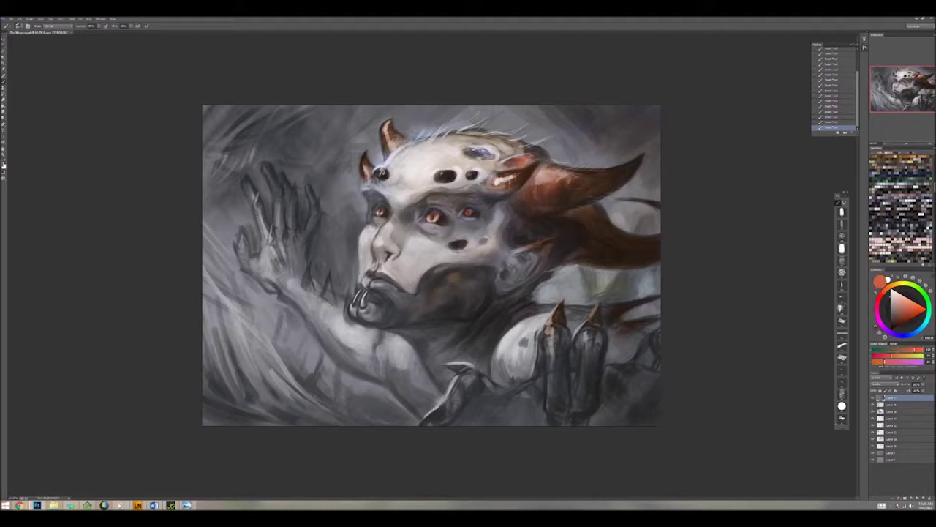
{"action": "left_click_drag", "start_coordinate": [525, 152], "coordinate": [533, 161]}
{"action": "left_click_drag", "start_coordinate": [385, 133], "coordinate": [397, 151]}
Step: Darken the lips and deepen the mouth shadow, then swap back to red-orange
{"action": "mouse_move", "coordinate": [478, 287]}
{"action": "left_mouse_down"}
{"action": "mouse_move", "coordinate": [422, 333]}
{"action": "mouse_move", "coordinate": [391, 304]}
{"action": "mouse_move", "coordinate": [363, 301]}
{"action": "left_mouse_up"}
{"action": "mouse_move", "coordinate": [401, 277]}
{"action": "left_mouse_down"}
{"action": "mouse_move", "coordinate": [364, 284]}
{"action": "mouse_move", "coordinate": [401, 300]}
{"action": "left_mouse_up"}
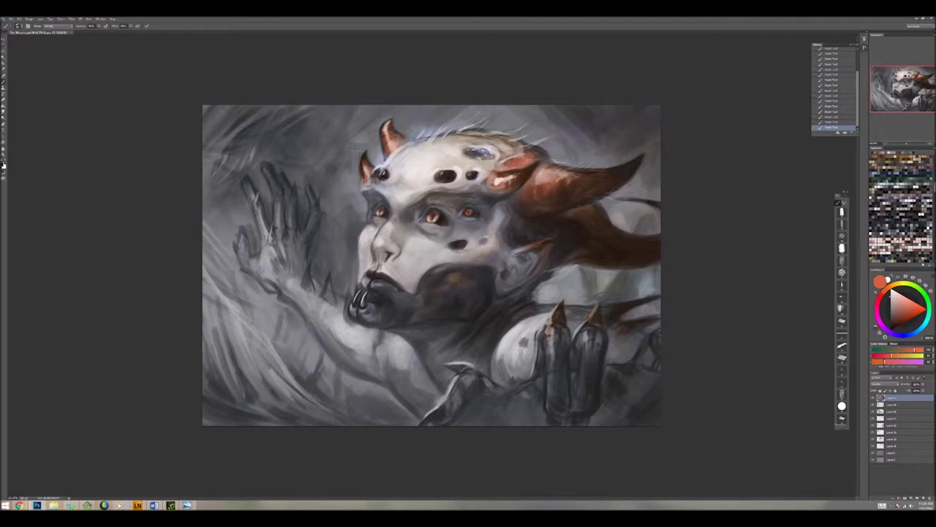
{"action": "key", "text": "x"}
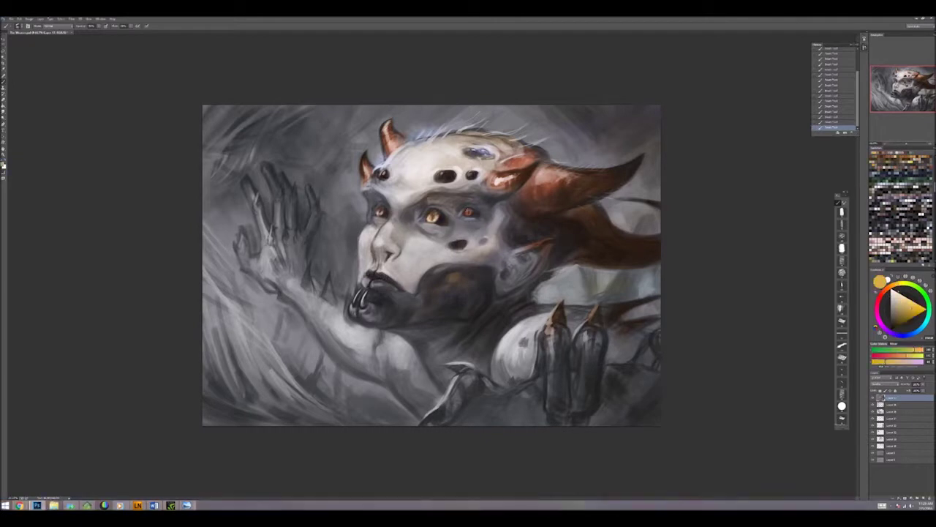
{"action": "key", "text": "x"}
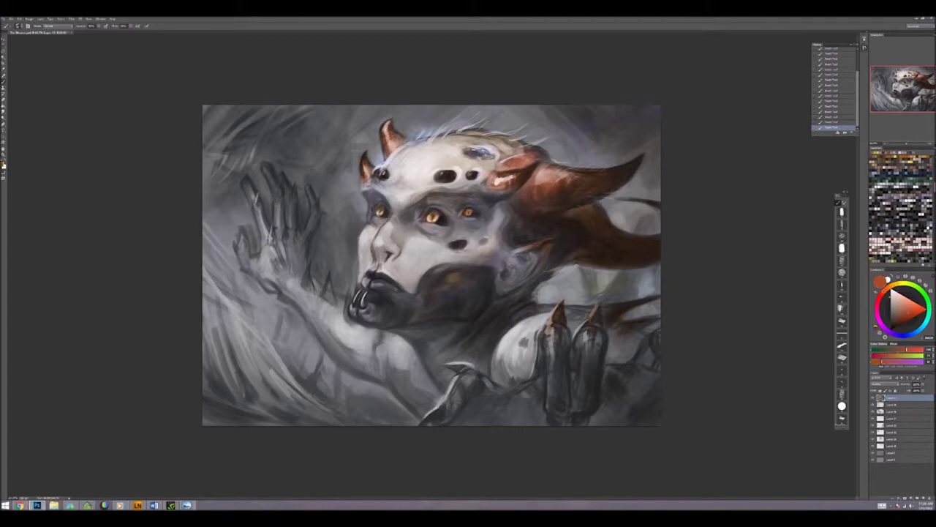
Step: Paint dark purplish-grey strokes and a reddish stroke on the raised hand's fingers
{"action": "left_click", "coordinate": [381, 256], "text": "alt"}
{"action": "left_click", "coordinate": [383, 266], "text": "alt"}
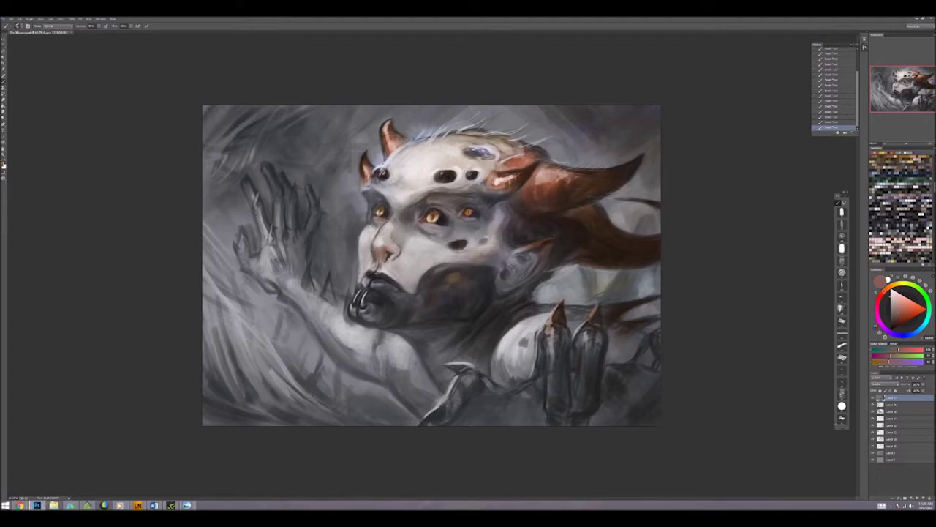
{"action": "left_click", "coordinate": [468, 286], "text": "alt"}
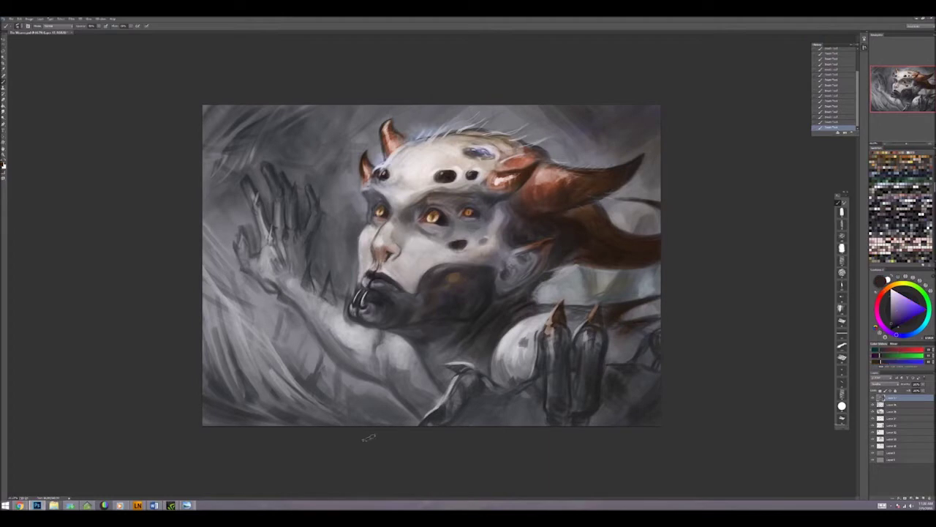
{"action": "left_click_drag", "start_coordinate": [290, 190], "coordinate": [293, 224]}
{"action": "key", "text": "x"}
{"action": "left_click_drag", "start_coordinate": [255, 197], "coordinate": [241, 255]}
Step: Add faint grey-green strokes near the shoulder and a salmon-red touch near the bottom claw
{"action": "key", "text": "x"}
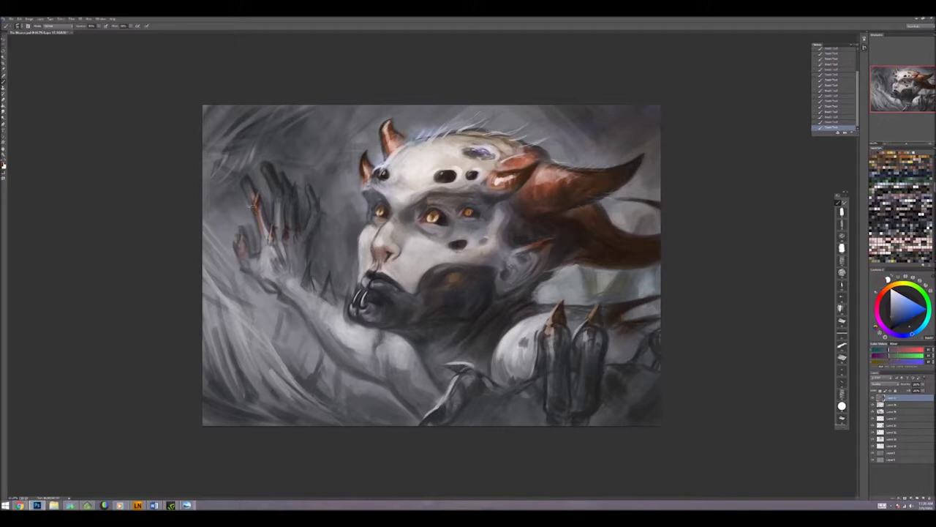
{"action": "left_click", "coordinate": [578, 286], "text": "alt"}
{"action": "left_click_drag", "start_coordinate": [537, 293], "coordinate": [615, 277]}
{"action": "left_click", "coordinate": [583, 212], "text": "alt"}
{"action": "left_click", "coordinate": [578, 234], "text": "alt"}
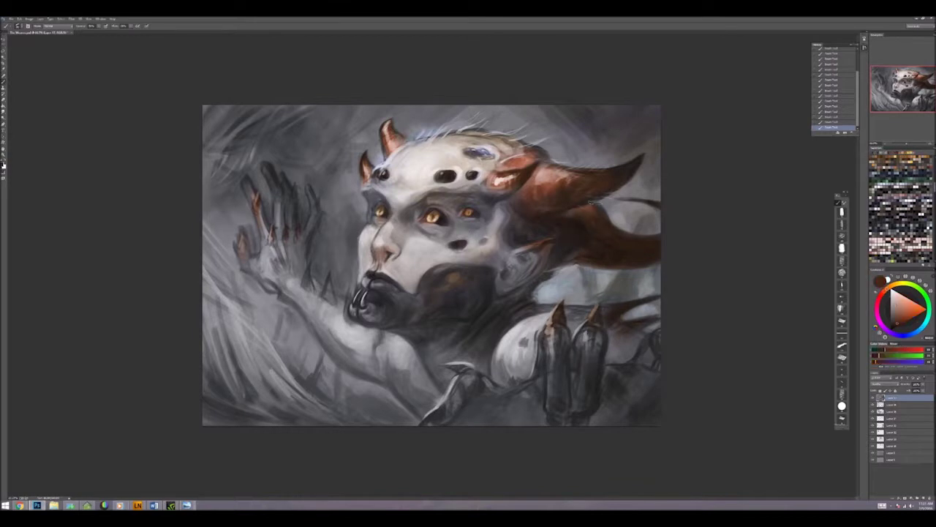
{"action": "left_click", "coordinate": [468, 369], "text": "alt"}
{"action": "mouse_move", "coordinate": [450, 368]}
{"action": "left_mouse_down"}
{"action": "mouse_move", "coordinate": [463, 387]}
{"action": "mouse_move", "coordinate": [448, 420]}
{"action": "left_mouse_up"}
Step: Darken the area below the chin with near-black and paint around the chin and neck
{"action": "left_click", "coordinate": [435, 279], "text": "alt"}
{"action": "left_click_drag", "start_coordinate": [505, 382], "coordinate": [475, 413]}
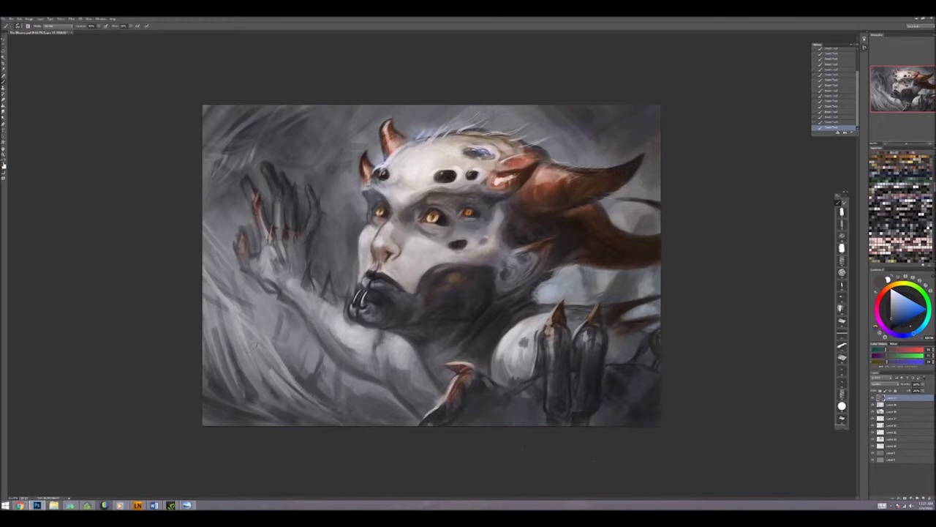
{"action": "key", "text": "x"}
{"action": "mouse_move", "coordinate": [442, 271]}
{"action": "left_mouse_down"}
{"action": "mouse_move", "coordinate": [488, 306]}
{"action": "mouse_move", "coordinate": [429, 288]}
{"action": "mouse_move", "coordinate": [400, 296]}
{"action": "left_mouse_up"}
Step: Sample a light grey from the face and pinkish tones from the painting
{"action": "key", "text": "x"}
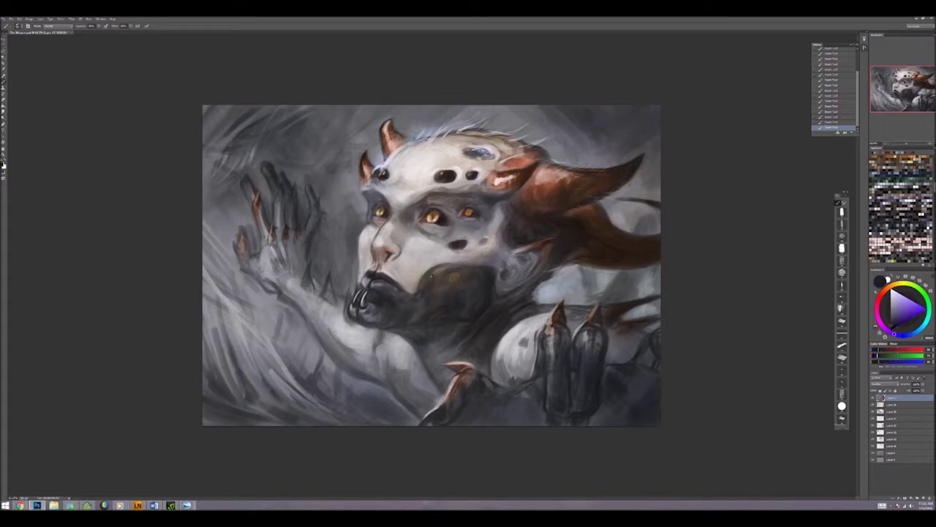
{"action": "key", "text": "x"}
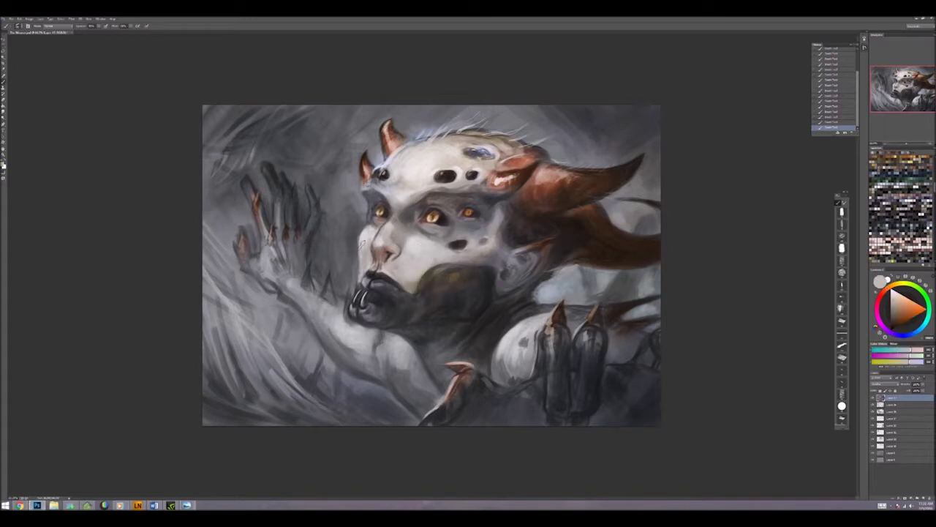
{"action": "key", "text": "x"}
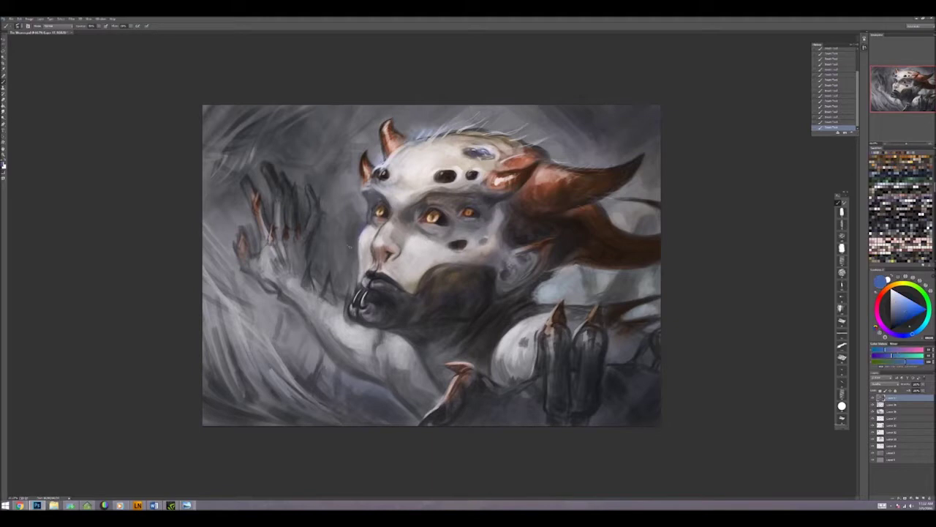
{"action": "left_click", "coordinate": [362, 219], "text": "alt"}
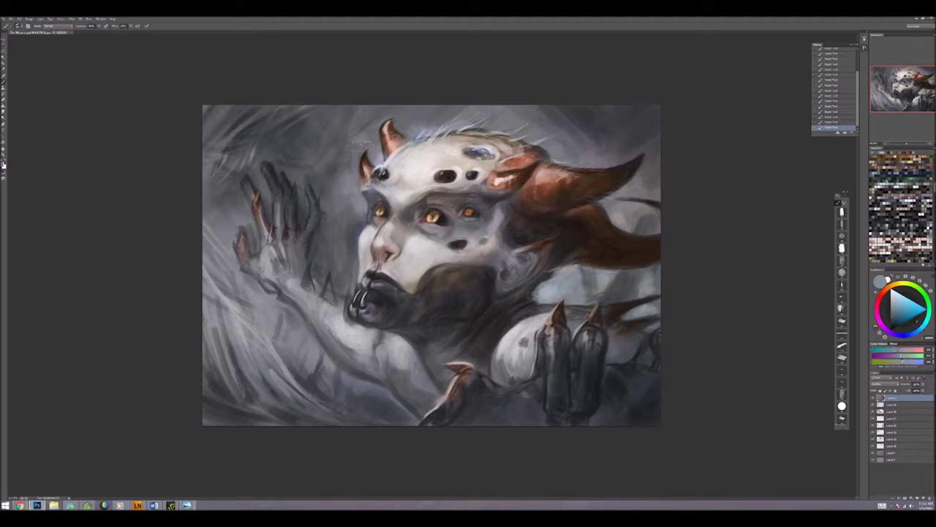
{"action": "left_click", "coordinate": [629, 121], "text": "alt"}
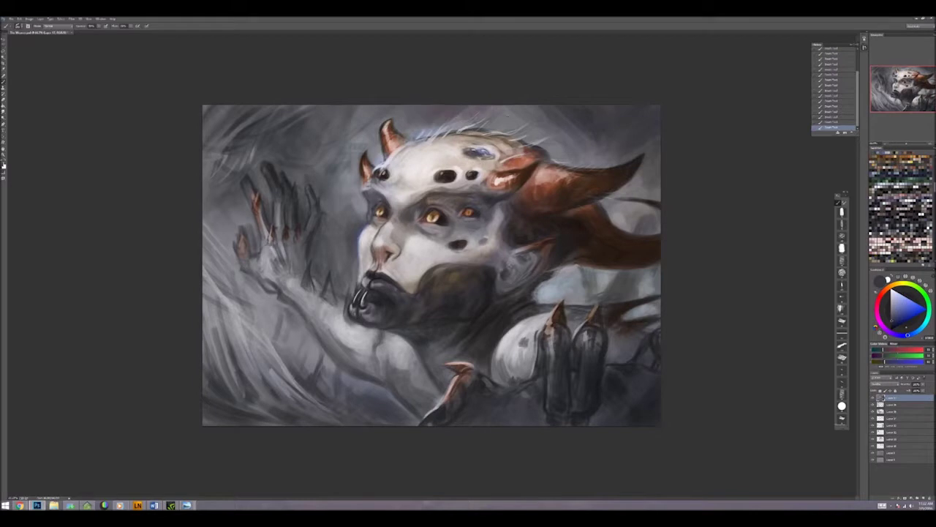
{"action": "left_click", "coordinate": [469, 111], "text": "alt"}
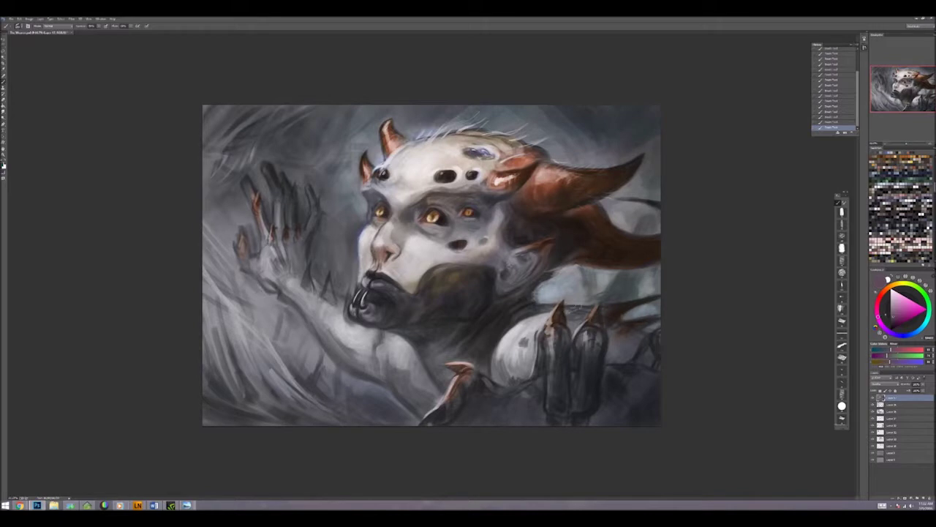
Step: Paint dark reddish claws on the raised hand
{"action": "left_click", "coordinate": [642, 345], "text": "alt"}
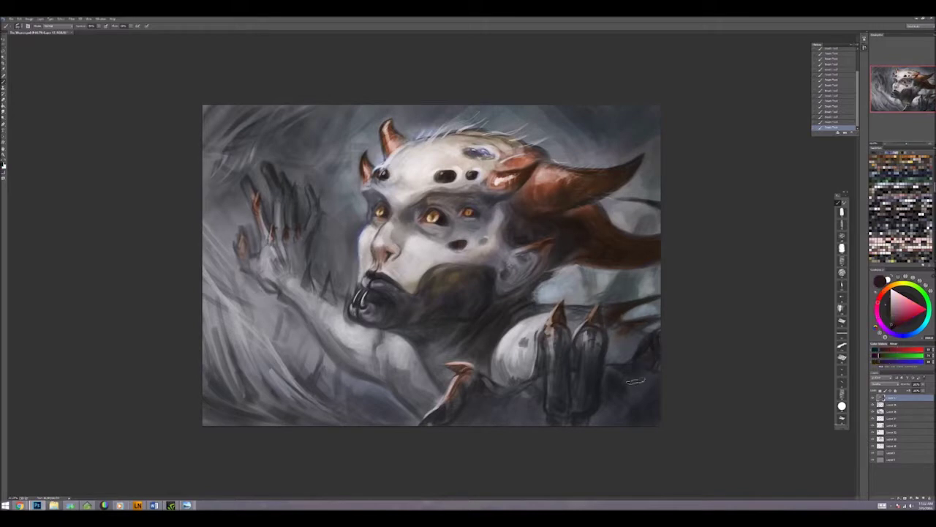
{"action": "left_click", "coordinate": [314, 244], "text": "alt"}
{"action": "left_click_drag", "start_coordinate": [313, 270], "coordinate": [307, 288]}
{"action": "left_click", "coordinate": [322, 241], "text": "alt"}
{"action": "left_click_drag", "start_coordinate": [352, 259], "coordinate": [335, 279]}
{"action": "mouse_move", "coordinate": [315, 232]}
{"action": "left_mouse_down"}
{"action": "mouse_move", "coordinate": [343, 272]}
{"action": "mouse_move", "coordinate": [329, 276]}
{"action": "mouse_move", "coordinate": [338, 275]}
{"action": "left_mouse_up"}
Step: Shade the shadowed cheek and nose with blue-grey
{"action": "left_click", "coordinate": [329, 249], "text": "alt"}
{"action": "left_click", "coordinate": [341, 224], "text": "alt"}
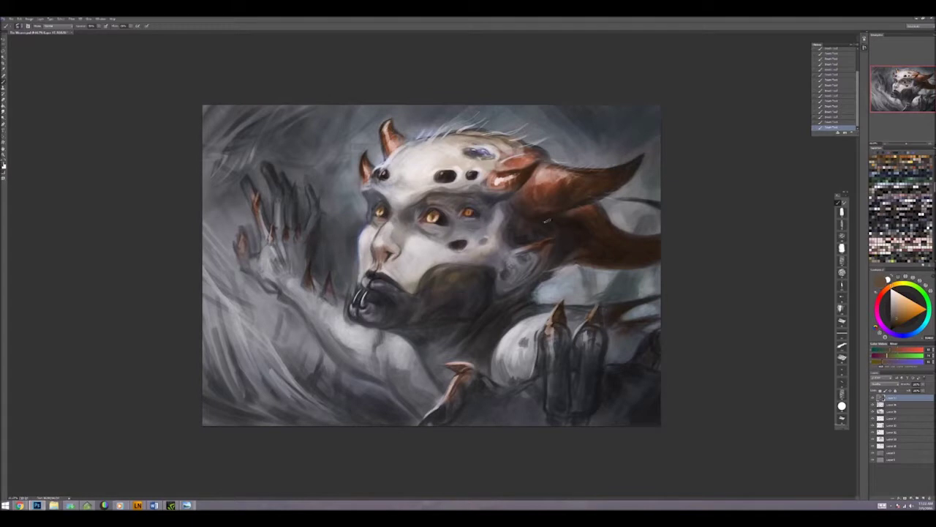
{"action": "left_click", "coordinate": [547, 234], "text": "alt"}
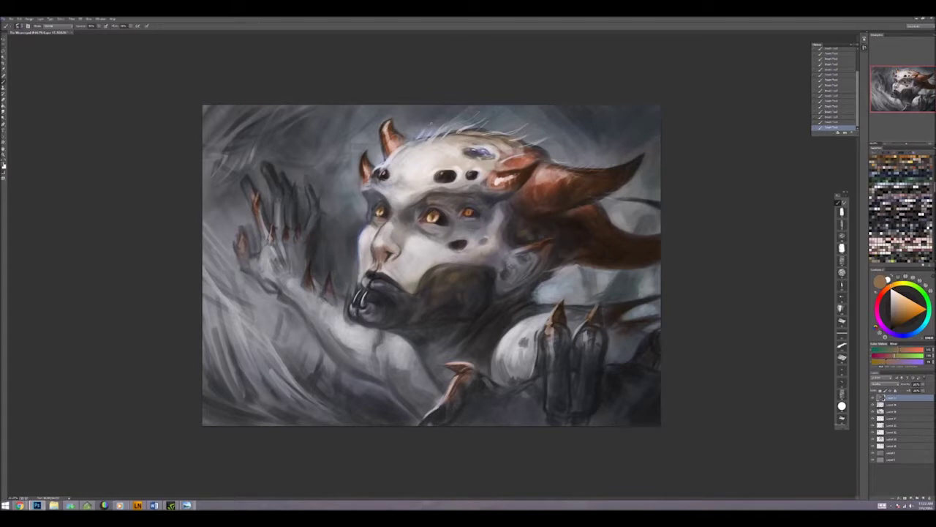
{"action": "left_click", "coordinate": [427, 133], "text": "alt"}
{"action": "left_click_drag", "start_coordinate": [381, 249], "coordinate": [344, 205]}
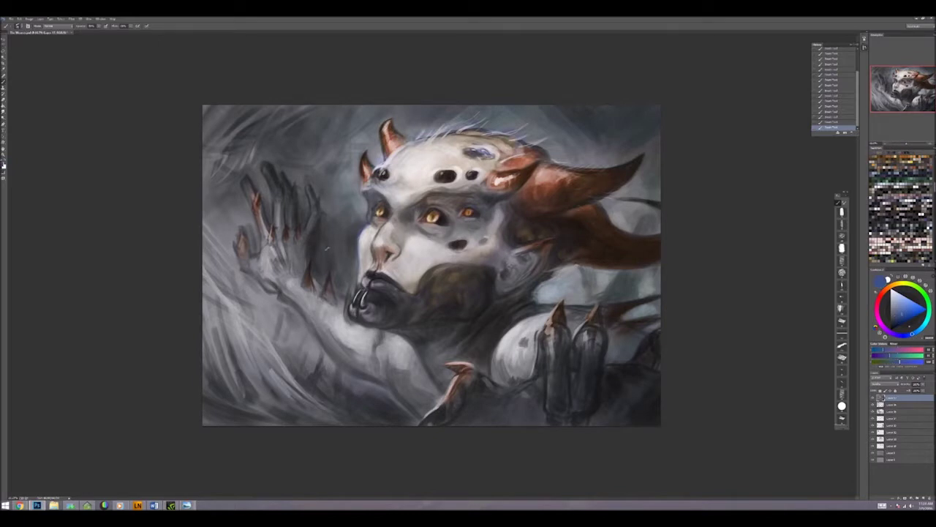
Step: Sample light tan, red-brown, light orange, grey-brown and beige tones from the painting
{"action": "left_click", "coordinate": [401, 176], "text": "alt"}
{"action": "left_click", "coordinate": [412, 185], "text": "alt"}
{"action": "left_click", "coordinate": [401, 169], "text": "alt"}
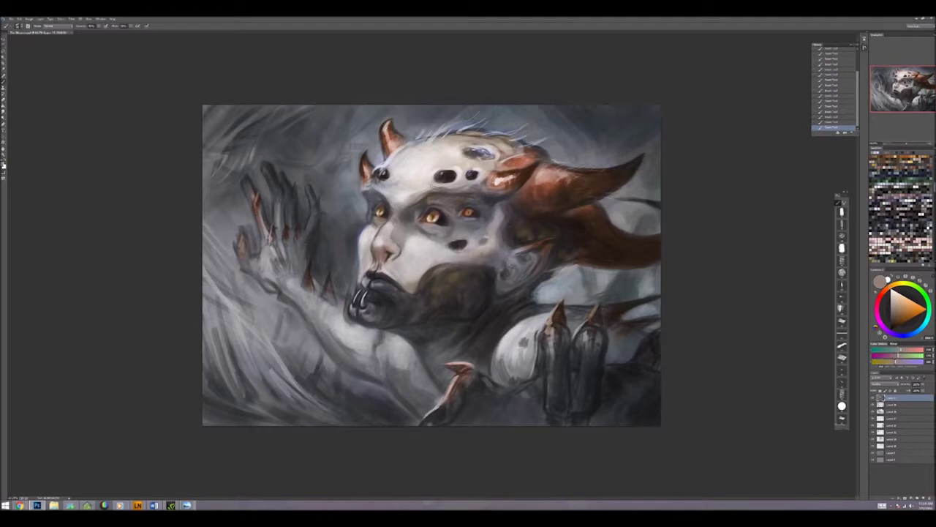
{"action": "left_click", "coordinate": [420, 236], "text": "alt"}
{"action": "left_click", "coordinate": [447, 115], "text": "alt"}
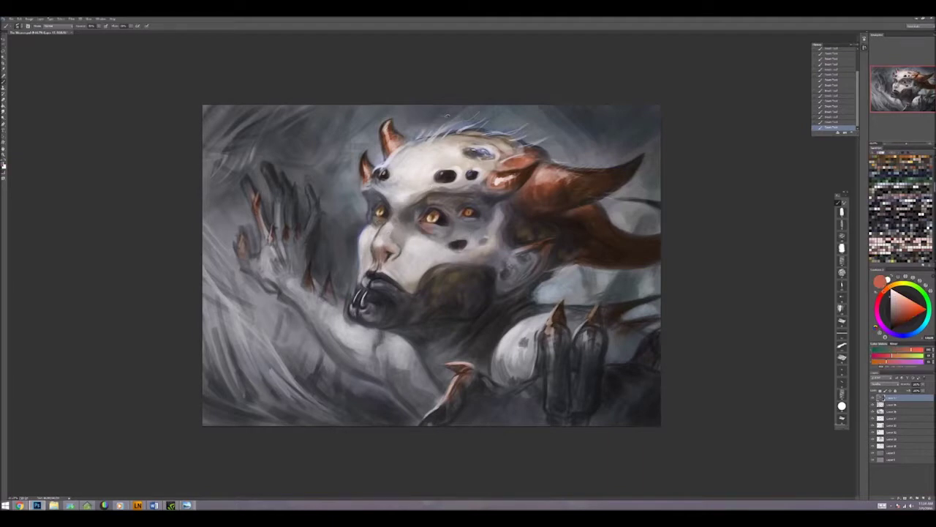
{"action": "key", "text": "x"}
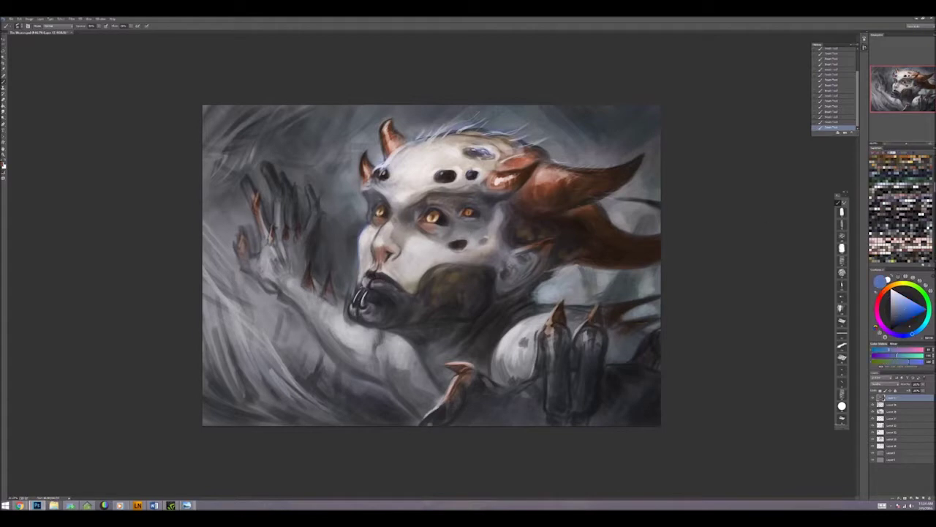
{"action": "key", "text": "x"}
{"action": "left_click", "coordinate": [436, 298], "text": "alt"}
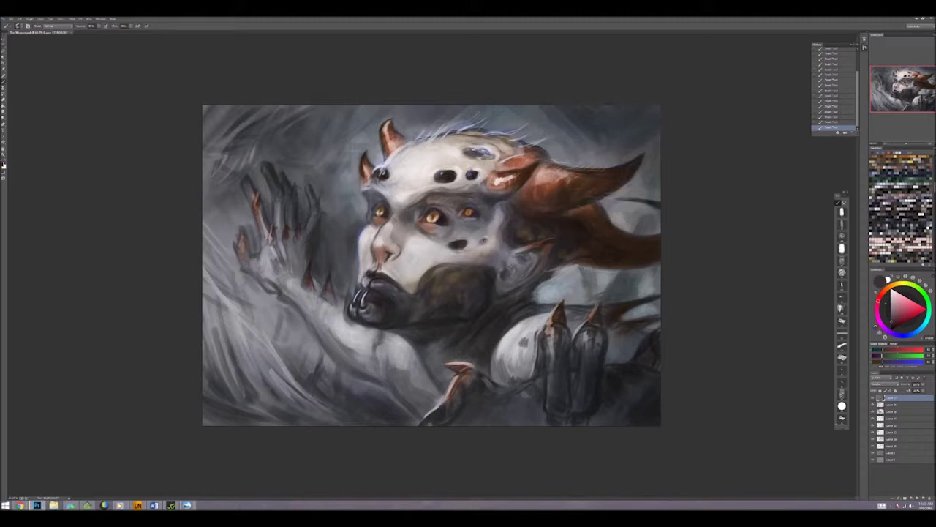
{"action": "left_click", "coordinate": [414, 287], "text": "alt"}
{"action": "key", "text": "x"}
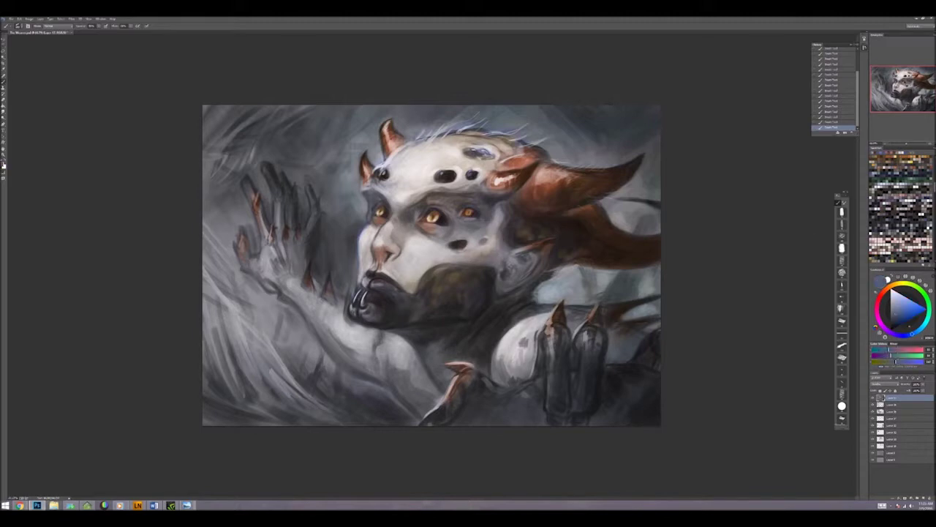
{"action": "key", "text": "x"}
Step: Sample grey, orange-beige, pale warm and pale bluish tones from the face
{"action": "left_click", "coordinate": [473, 246], "text": "alt"}
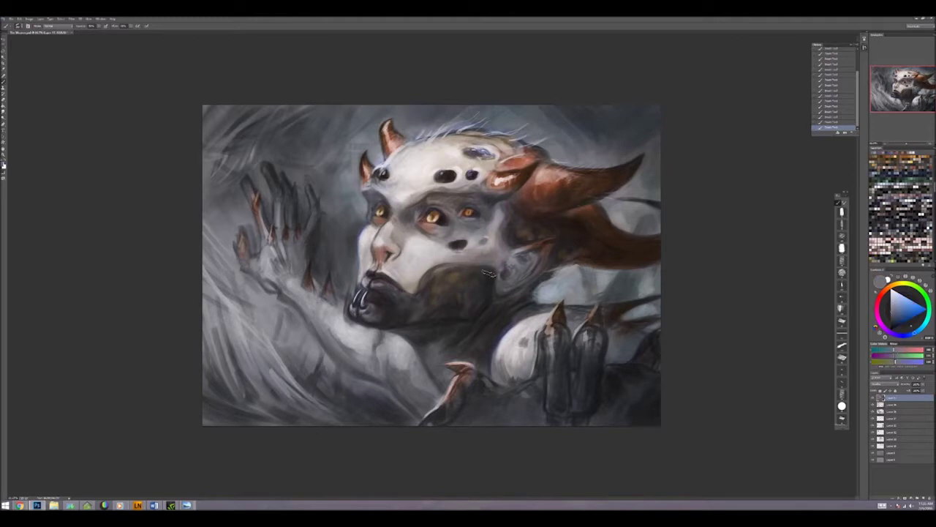
{"action": "left_click", "coordinate": [451, 268], "text": "alt"}
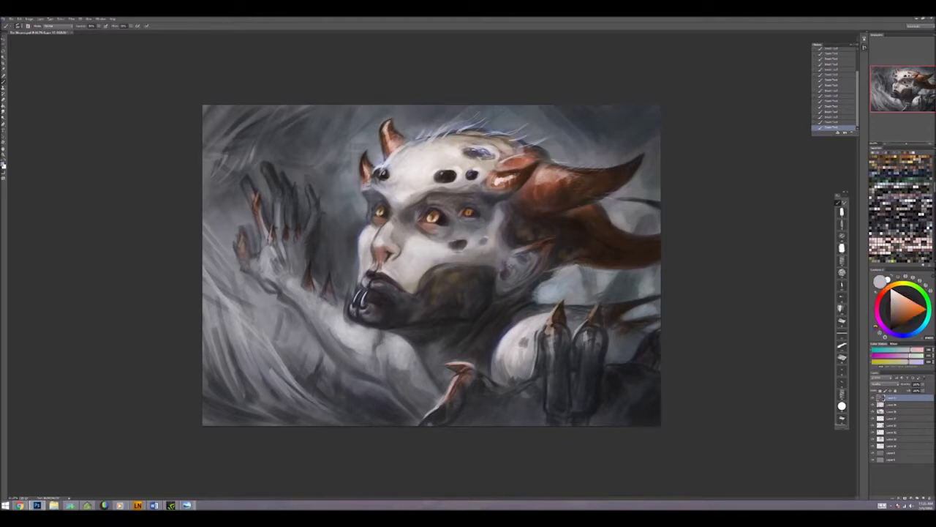
{"action": "left_click", "coordinate": [432, 238], "text": "alt"}
{"action": "left_click", "coordinate": [439, 235], "text": "alt"}
{"action": "left_click", "coordinate": [443, 236], "text": "alt"}
{"action": "left_click", "coordinate": [437, 241], "text": "alt"}
{"action": "left_click", "coordinate": [439, 231], "text": "alt"}
{"action": "left_click", "coordinate": [439, 231], "text": "alt"}
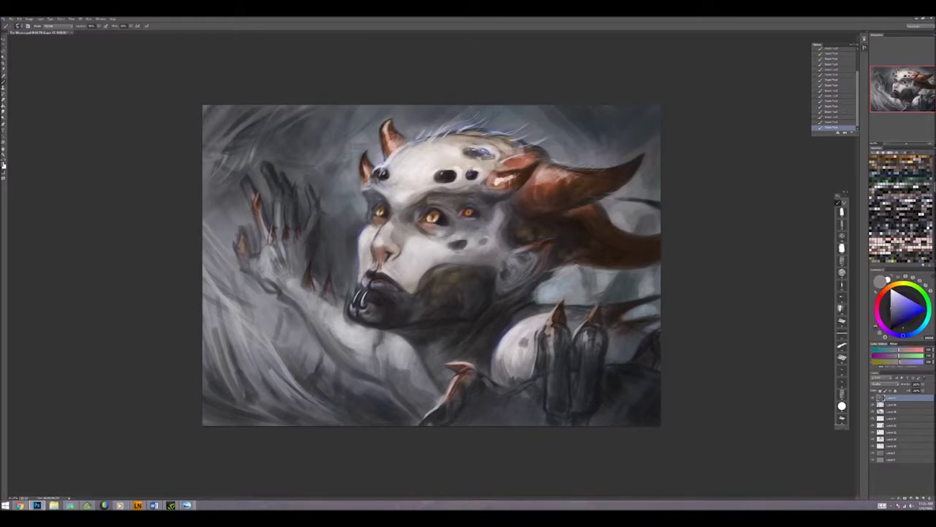
Step: Add dark red-brown strokes to the raised hand's fingers
{"action": "left_click", "coordinate": [508, 208], "text": "alt"}
{"action": "left_click", "coordinate": [504, 193], "text": "alt"}
{"action": "left_click", "coordinate": [305, 183], "text": "alt"}
{"action": "left_click", "coordinate": [278, 173], "text": "alt"}
{"action": "left_click", "coordinate": [295, 196], "text": "alt"}
{"action": "left_click_drag", "start_coordinate": [278, 197], "coordinate": [285, 203]}
{"action": "left_click_drag", "start_coordinate": [316, 201], "coordinate": [320, 213]}
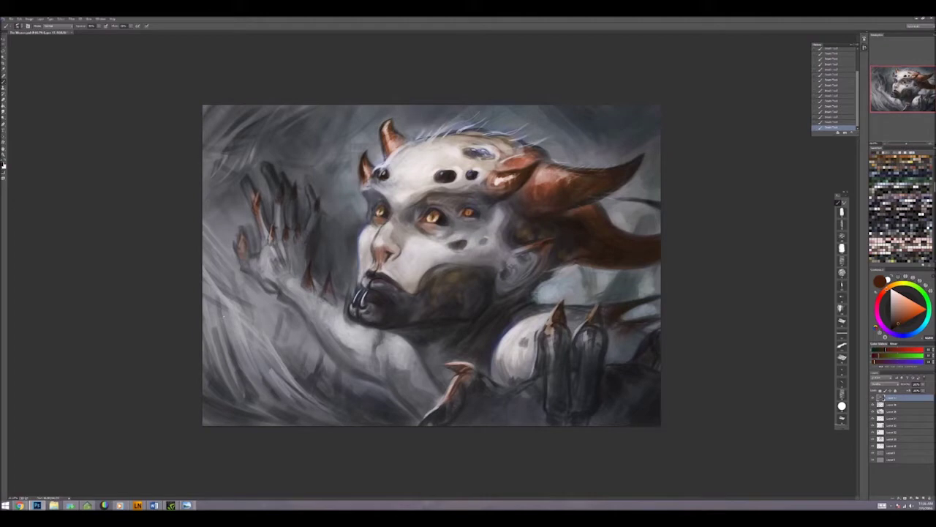
Step: Sample bluish-grey, grey-brown, light blue-grey, orange-brown and darker tones around the mouth and body
{"action": "left_click", "coordinate": [545, 92], "text": "alt"}
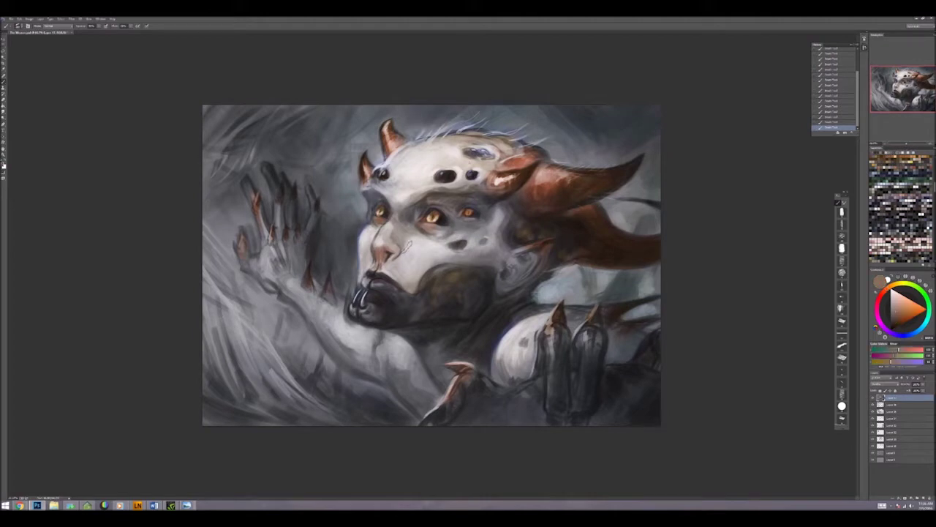
{"action": "left_click", "coordinate": [453, 194], "text": "alt"}
{"action": "left_click", "coordinate": [450, 199], "text": "alt"}
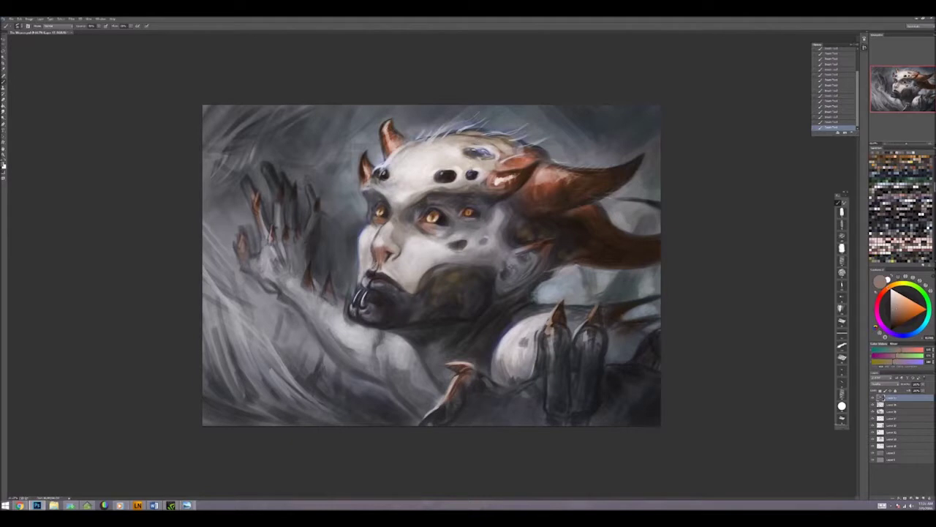
{"action": "left_click", "coordinate": [414, 281], "text": "alt"}
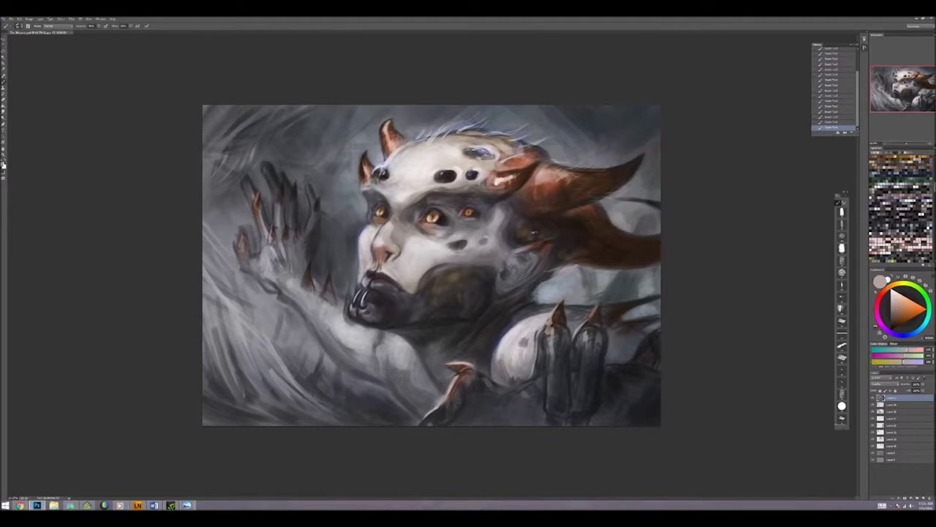
{"action": "left_click", "coordinate": [560, 261], "text": "alt"}
{"action": "left_click", "coordinate": [567, 256], "text": "alt"}
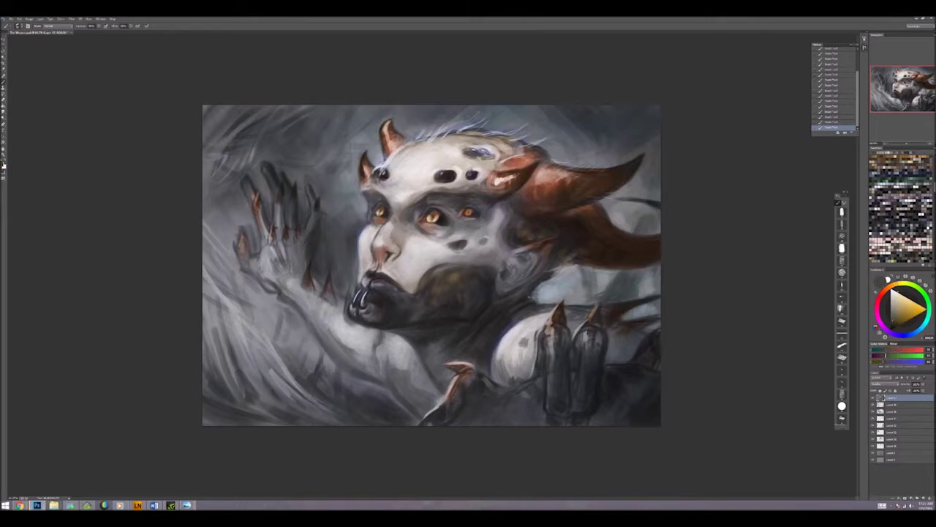
{"action": "left_click", "coordinate": [548, 299], "text": "alt"}
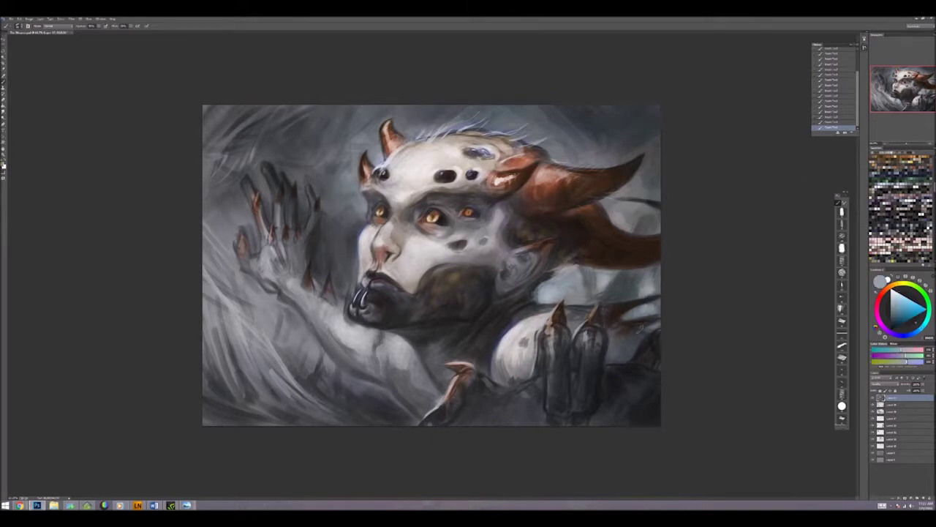
{"action": "left_click", "coordinate": [326, 359], "text": "alt"}
{"action": "left_click", "coordinate": [432, 336], "text": "alt"}
{"action": "left_click", "coordinate": [432, 345], "text": "alt"}
{"action": "left_click", "coordinate": [438, 356], "text": "alt"}
Step: Darken the background along the lower-left edge and around the horn, and repaint the brown hair strands
{"action": "left_click_drag", "start_coordinate": [431, 363], "coordinate": [452, 422]}
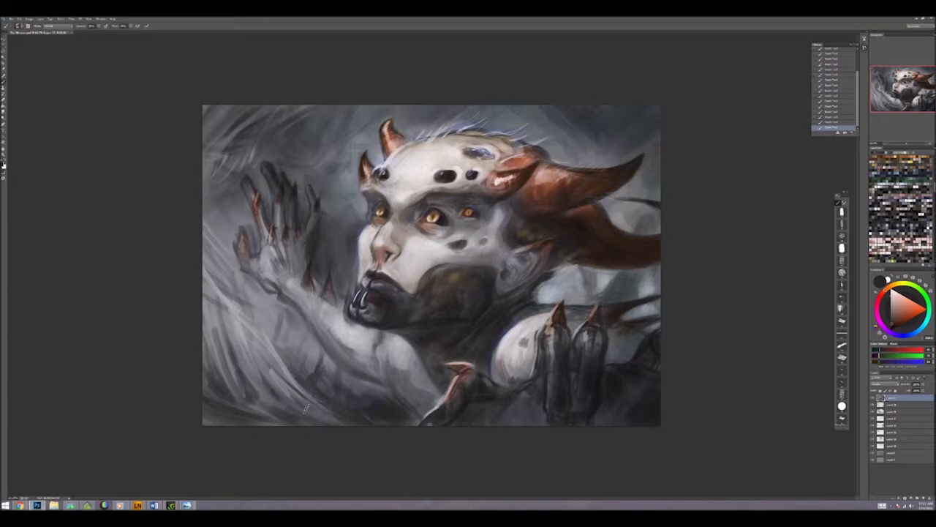
{"action": "mouse_move", "coordinate": [212, 344]}
{"action": "left_mouse_down"}
{"action": "mouse_move", "coordinate": [257, 410]}
{"action": "mouse_move", "coordinate": [215, 264]}
{"action": "left_mouse_up"}
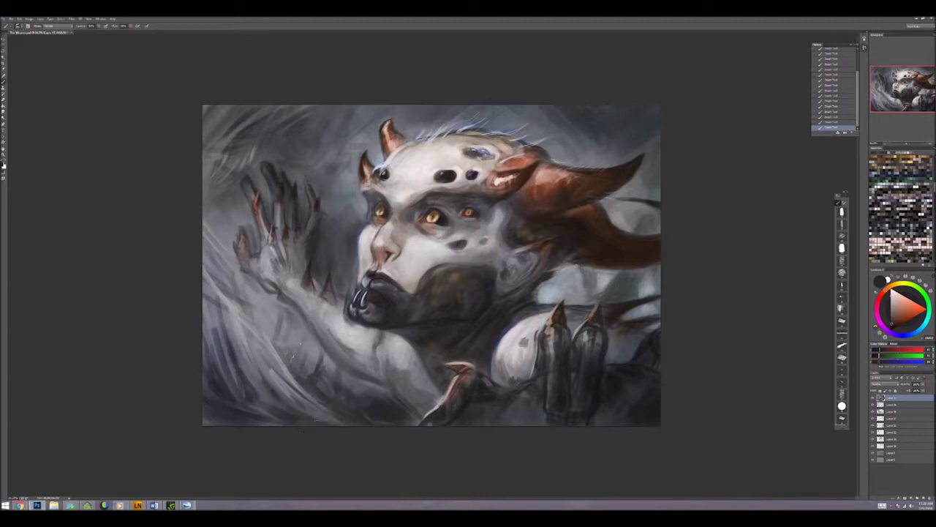
{"action": "mouse_move", "coordinate": [662, 118]}
{"action": "left_mouse_down"}
{"action": "mouse_move", "coordinate": [614, 150]}
{"action": "mouse_move", "coordinate": [656, 177]}
{"action": "mouse_move", "coordinate": [607, 163]}
{"action": "mouse_move", "coordinate": [596, 117]}
{"action": "left_mouse_up"}
{"action": "left_click_drag", "start_coordinate": [659, 121], "coordinate": [633, 226]}
{"action": "mouse_move", "coordinate": [622, 137]}
{"action": "left_mouse_down"}
{"action": "mouse_move", "coordinate": [560, 150]}
{"action": "mouse_move", "coordinate": [566, 139]}
{"action": "left_mouse_up"}
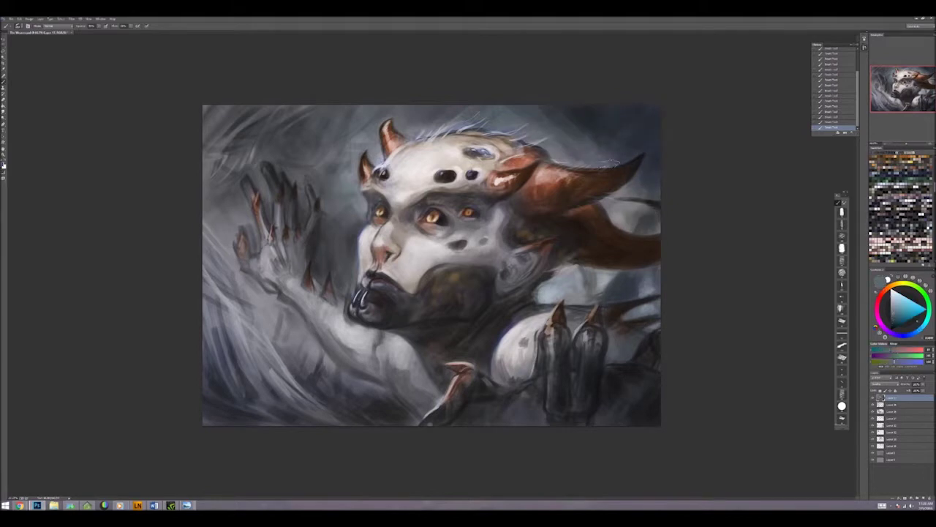
{"action": "mouse_move", "coordinate": [598, 214]}
{"action": "left_mouse_down"}
{"action": "mouse_move", "coordinate": [643, 209]}
{"action": "mouse_move", "coordinate": [655, 245]}
{"action": "left_mouse_up"}
Step: Touch up the left clawed hand in orange-brown and sample nearby blue-grey tones
{"action": "left_click", "coordinate": [335, 269], "text": "alt"}
{"action": "mouse_move", "coordinate": [300, 314]}
{"action": "left_mouse_down"}
{"action": "mouse_move", "coordinate": [224, 234]}
{"action": "mouse_move", "coordinate": [256, 267]}
{"action": "left_mouse_up"}
{"action": "left_click", "coordinate": [245, 252], "text": "alt"}
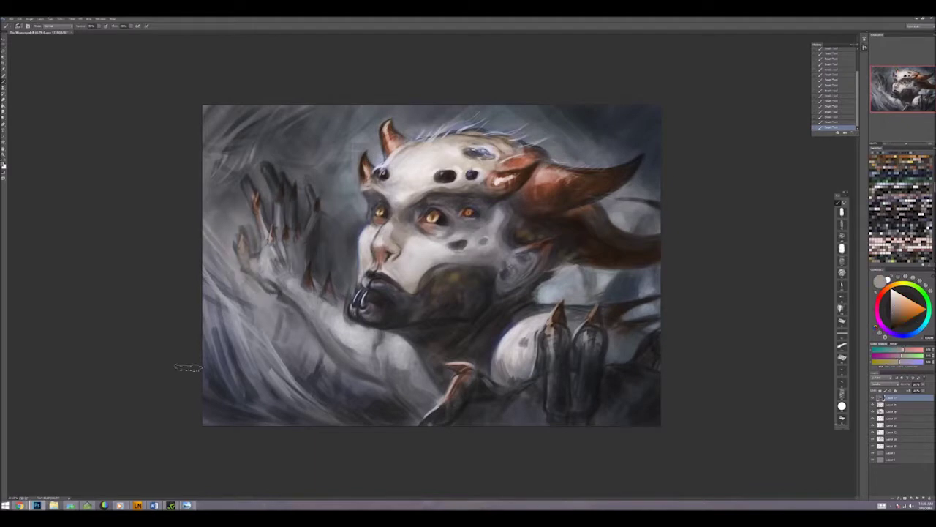
{"action": "left_click", "coordinate": [339, 272], "text": "alt"}
{"action": "left_click", "coordinate": [363, 201], "text": "alt"}
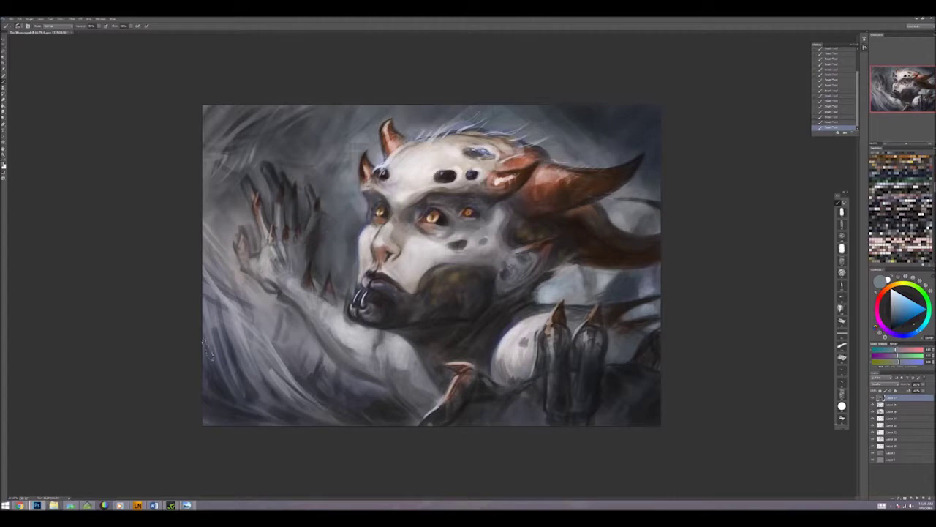
{"action": "left_click", "coordinate": [285, 134], "text": "alt"}
{"action": "left_click", "coordinate": [340, 150], "text": "alt"}
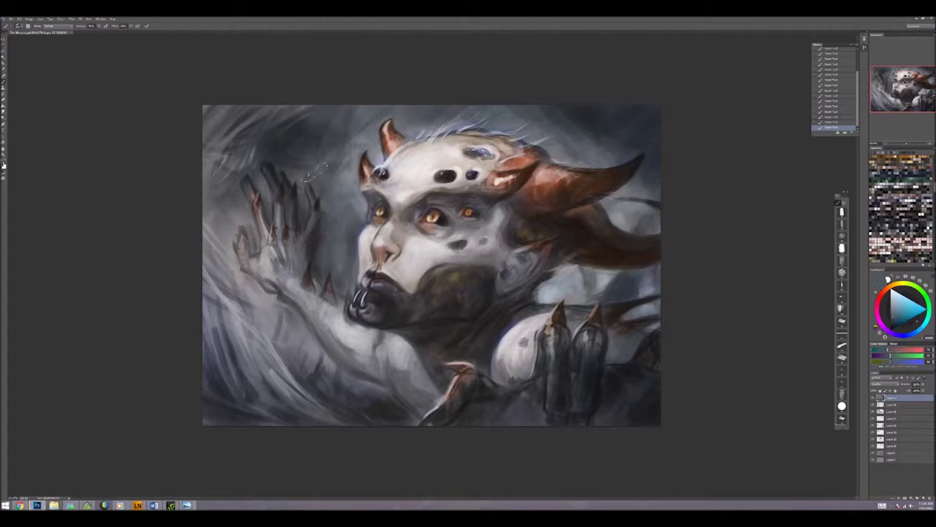
Step: Paint light bluish-grey strokes around the upper-left of the head with darker strokes below
{"action": "key", "text": "x"}
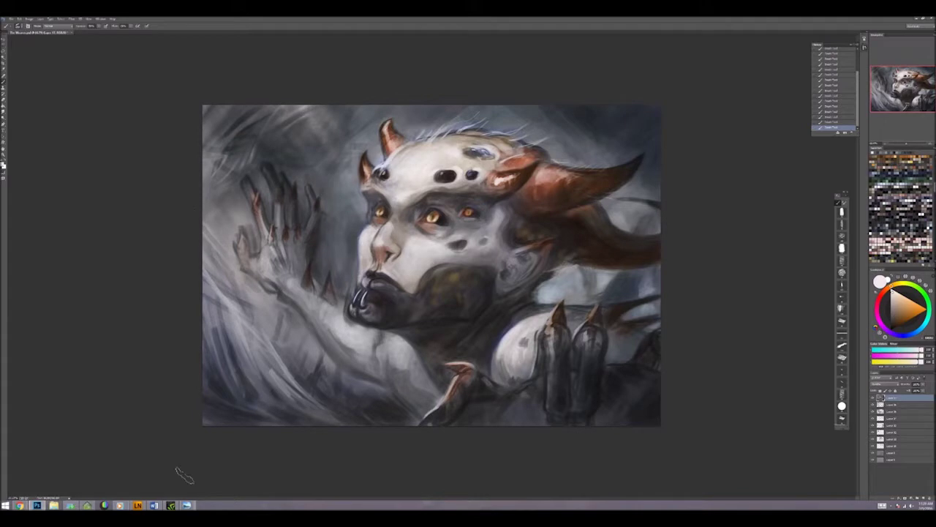
{"action": "left_click", "coordinate": [272, 178], "text": "alt"}
{"action": "left_click", "coordinate": [246, 185], "text": "alt"}
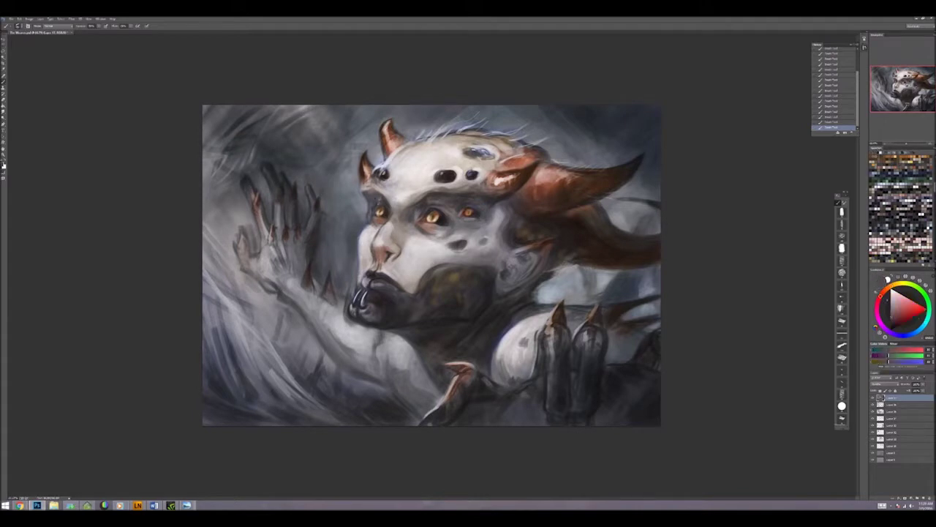
{"action": "left_click", "coordinate": [553, 294], "text": "alt"}
{"action": "mouse_move", "coordinate": [346, 194]}
{"action": "left_mouse_down"}
{"action": "mouse_move", "coordinate": [355, 163]}
{"action": "mouse_move", "coordinate": [377, 151]}
{"action": "mouse_move", "coordinate": [351, 216]}
{"action": "mouse_move", "coordinate": [337, 175]}
{"action": "left_mouse_up"}
{"action": "left_click", "coordinate": [353, 220], "text": "alt"}
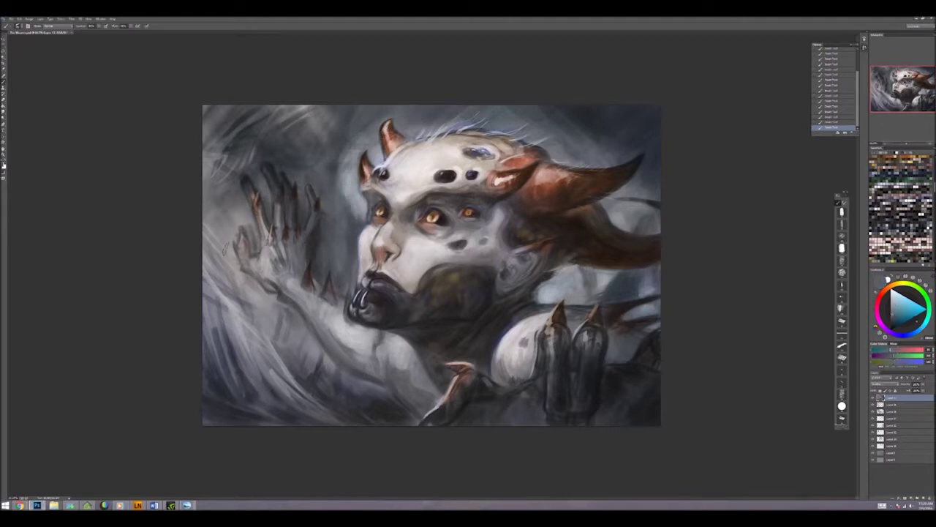
Step: Sample orange and pale blue-grey from the painting, then add a new empty layer
{"action": "left_click", "coordinate": [343, 196], "text": "alt"}
{"action": "left_click", "coordinate": [335, 135], "text": "alt"}
{"action": "left_click", "coordinate": [334, 135], "text": "alt"}
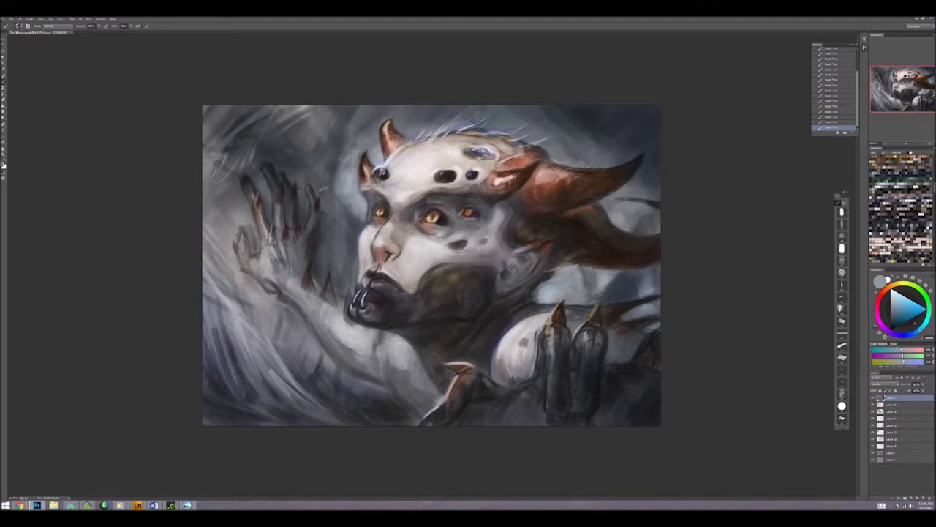
{"action": "left_click", "coordinate": [381, 210], "text": "alt"}
{"action": "left_click", "coordinate": [344, 278], "text": "alt"}
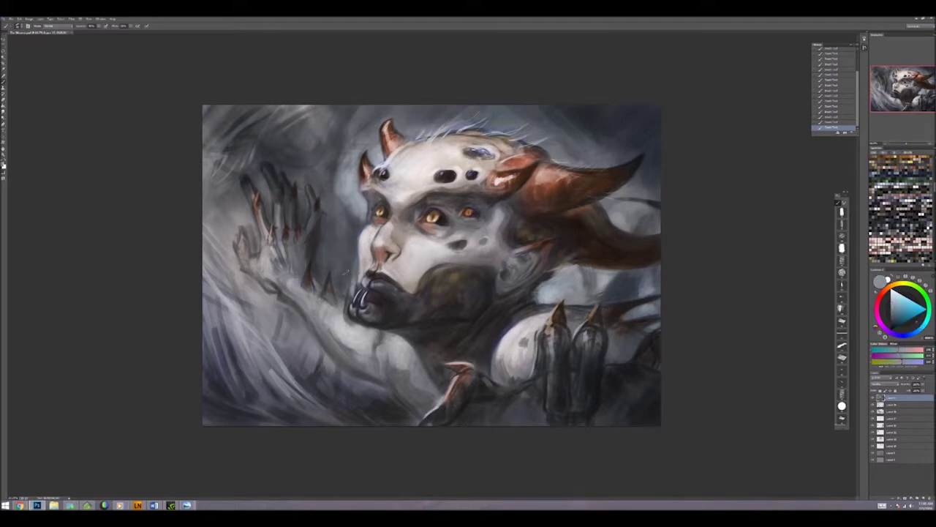
{"action": "key", "text": "ctrl+shift+alt+n"}
Step: Sample a range of lighter and darker tones from the head and neck area
{"action": "left_click", "coordinate": [554, 289], "text": "alt"}
{"action": "left_click", "coordinate": [369, 113], "text": "alt"}
{"action": "left_click", "coordinate": [355, 115], "text": "alt"}
{"action": "left_click", "coordinate": [365, 125], "text": "alt"}
{"action": "left_click", "coordinate": [316, 155], "text": "alt"}
{"action": "left_click", "coordinate": [334, 165], "text": "alt"}
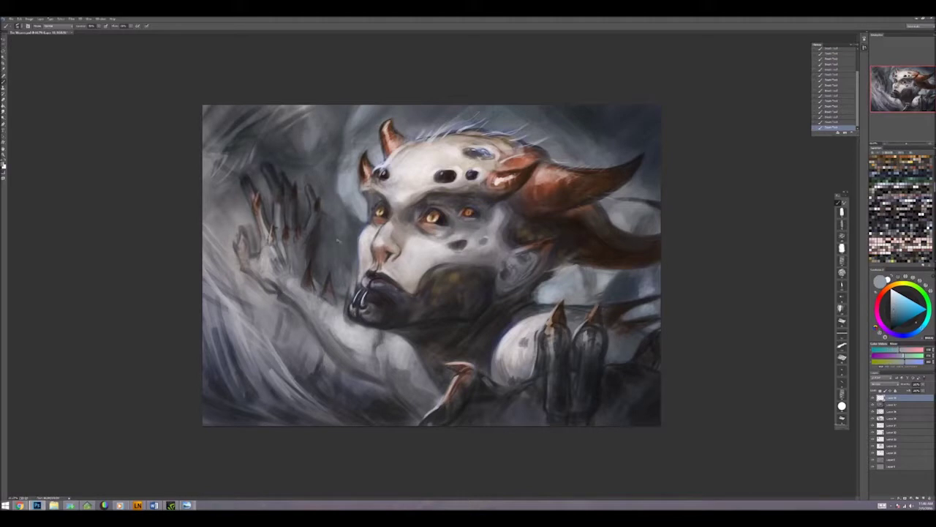
{"action": "left_click", "coordinate": [343, 290], "text": "alt"}
{"action": "left_click", "coordinate": [349, 292], "text": "alt"}
{"action": "left_click", "coordinate": [349, 291], "text": "alt"}
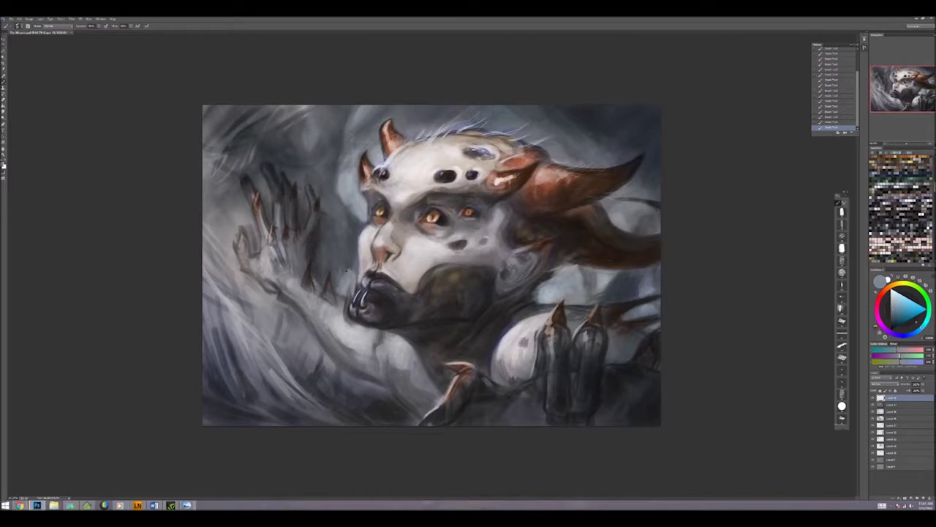
{"action": "left_click", "coordinate": [349, 261], "text": "alt"}
{"action": "left_click", "coordinate": [342, 282], "text": "alt"}
{"action": "left_click", "coordinate": [341, 278], "text": "alt"}
{"action": "left_click", "coordinate": [338, 288], "text": "alt"}
Step: Sample dark tones near the hand and darken the lower-left patch beside it
{"action": "left_click", "coordinate": [330, 365], "text": "alt"}
{"action": "left_click", "coordinate": [330, 365], "text": "alt"}
{"action": "left_click", "coordinate": [341, 391], "text": "alt"}
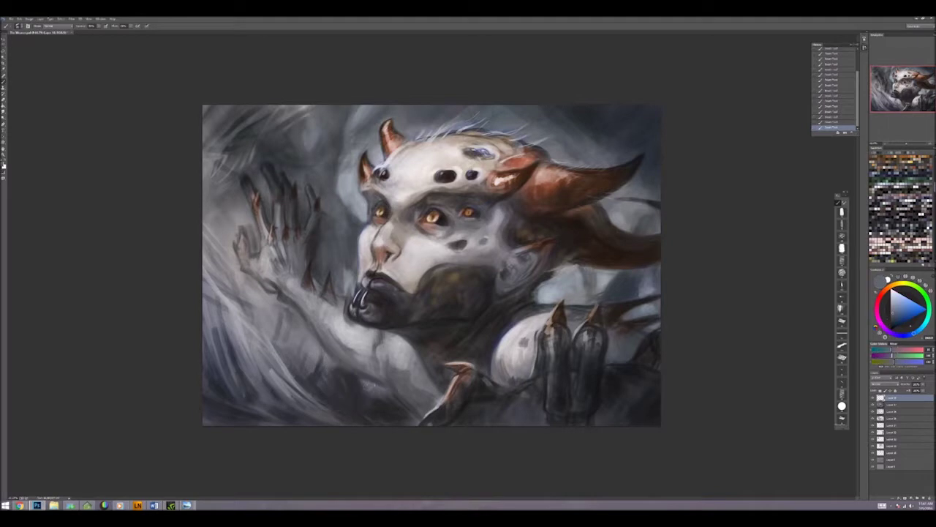
{"action": "left_click", "coordinate": [376, 415], "text": "alt"}
{"action": "left_click", "coordinate": [351, 377], "text": "alt"}
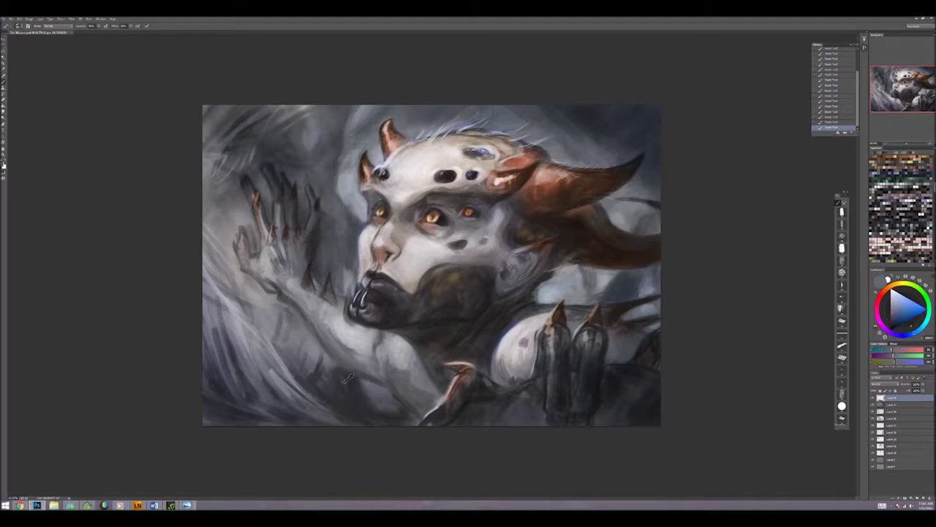
{"action": "left_click", "coordinate": [359, 392], "text": "alt"}
{"action": "left_click", "coordinate": [357, 395], "text": "alt"}
{"action": "left_click", "coordinate": [333, 399], "text": "alt"}
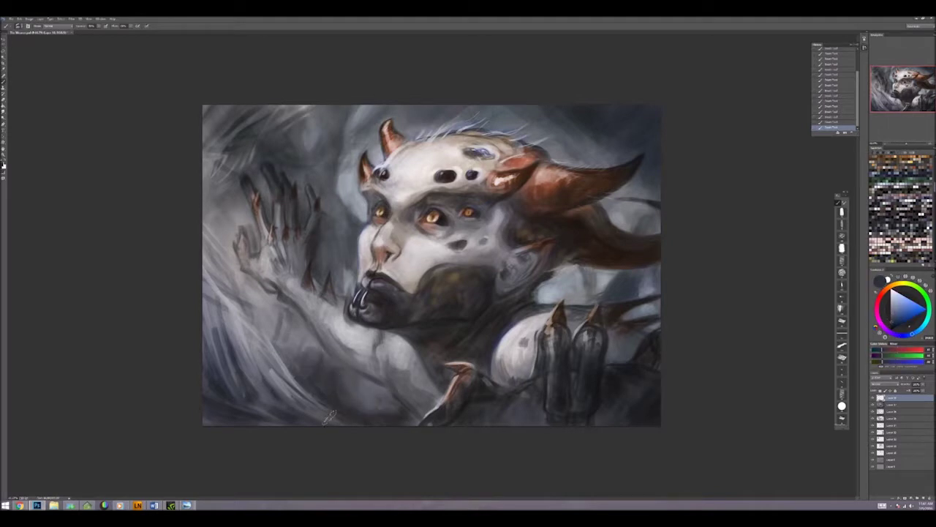
{"action": "left_click_drag", "start_coordinate": [293, 333], "coordinate": [253, 388]}
Step: Pick up pale grey-white and paint small strokes just below the chin
{"action": "left_click", "coordinate": [548, 277], "text": "alt"}
{"action": "left_click", "coordinate": [532, 291], "text": "alt"}
{"action": "left_click", "coordinate": [519, 306], "text": "alt"}
{"action": "left_click", "coordinate": [532, 288], "text": "alt"}
{"action": "left_click", "coordinate": [554, 269], "text": "alt"}
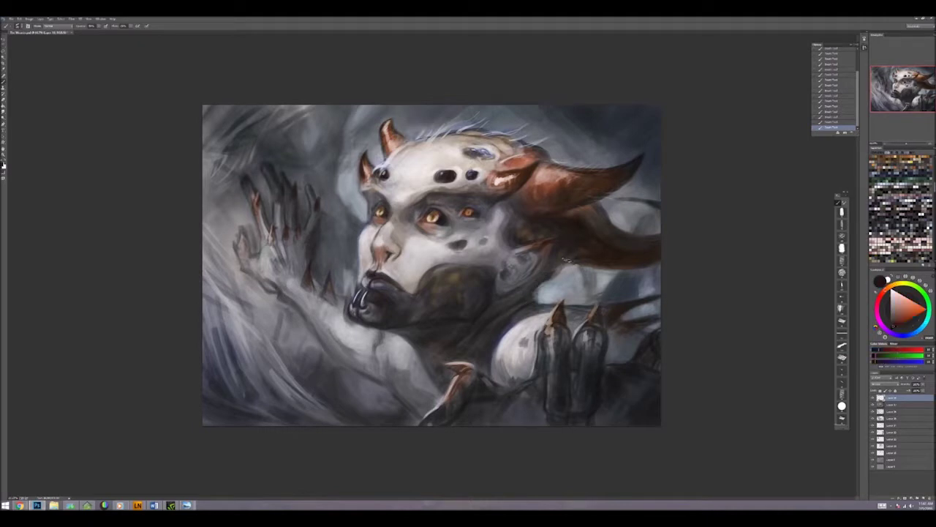
{"action": "left_click", "coordinate": [545, 292], "text": "alt"}
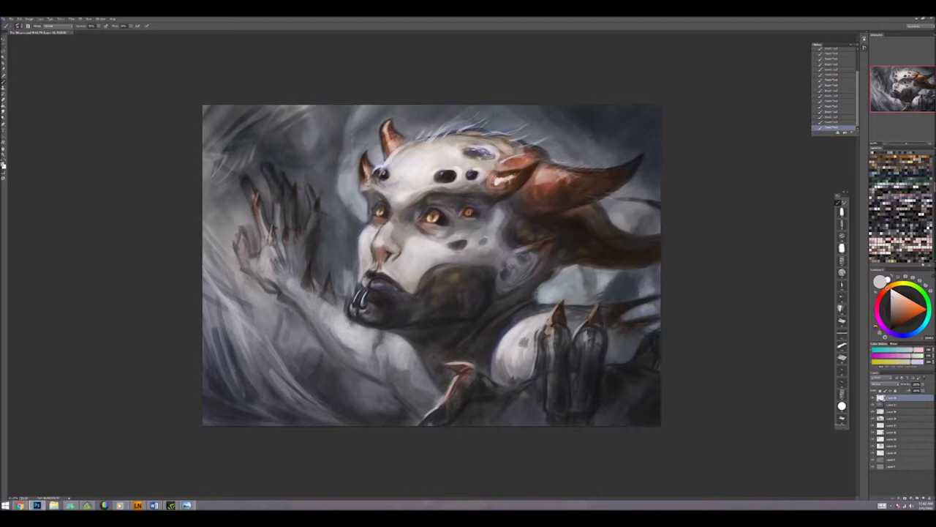
{"action": "left_click", "coordinate": [343, 313], "text": "alt"}
{"action": "mouse_move", "coordinate": [348, 286]}
{"action": "left_mouse_down"}
{"action": "mouse_move", "coordinate": [353, 351]}
{"action": "mouse_move", "coordinate": [412, 353]}
{"action": "mouse_move", "coordinate": [426, 376]}
{"action": "left_mouse_up"}
{"action": "left_click", "coordinate": [344, 312], "text": "alt"}
Step: Brighten and smooth the pale arm below the chin, working rightward along it
{"action": "left_click", "coordinate": [339, 318], "text": "alt"}
{"action": "left_click", "coordinate": [351, 314], "text": "alt"}
{"action": "left_click", "coordinate": [421, 370], "text": "alt"}
{"action": "left_click", "coordinate": [428, 395], "text": "alt"}
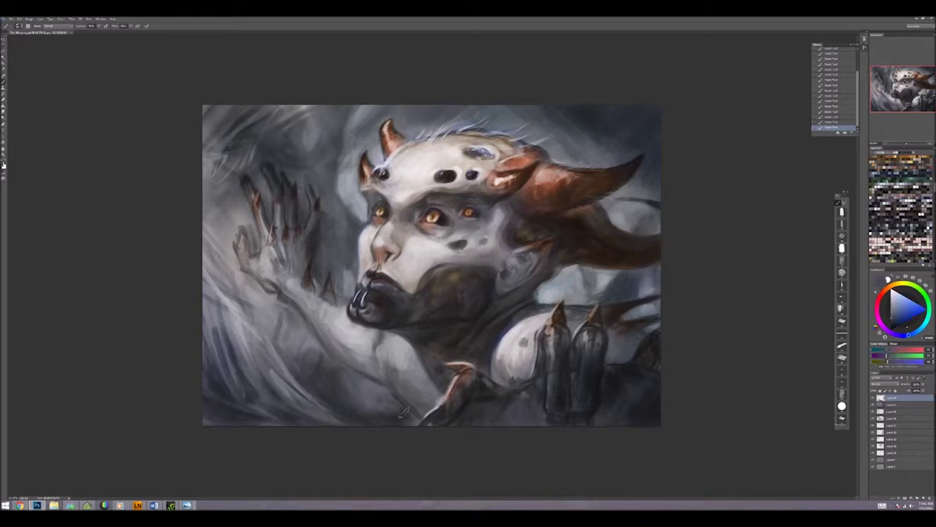
Step: Sample colours from around the hand and the horn
{"action": "left_click", "coordinate": [355, 400], "text": "alt"}
{"action": "left_click", "coordinate": [607, 261], "text": "alt"}
{"action": "left_click", "coordinate": [608, 282], "text": "alt"}
{"action": "left_click", "coordinate": [580, 281], "text": "alt"}
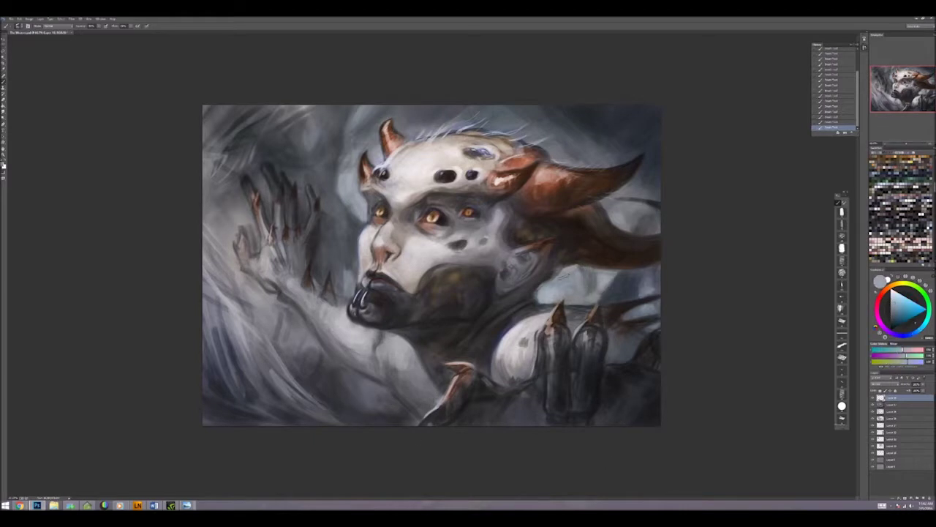
{"action": "left_click", "coordinate": [622, 201], "text": "alt"}
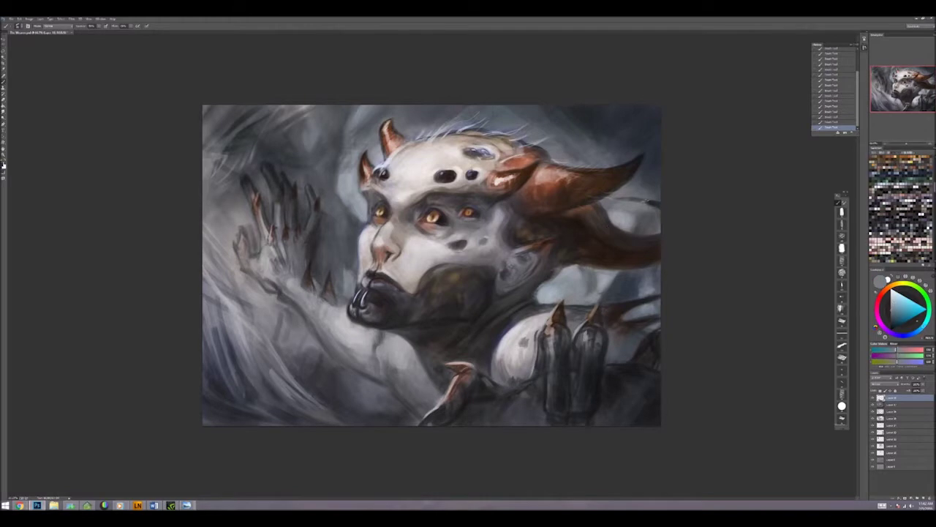
Step: Paint a light orange-brown highlight stroke along the horn
{"action": "left_click", "coordinate": [622, 180], "text": "alt"}
{"action": "left_click", "coordinate": [582, 210], "text": "alt"}
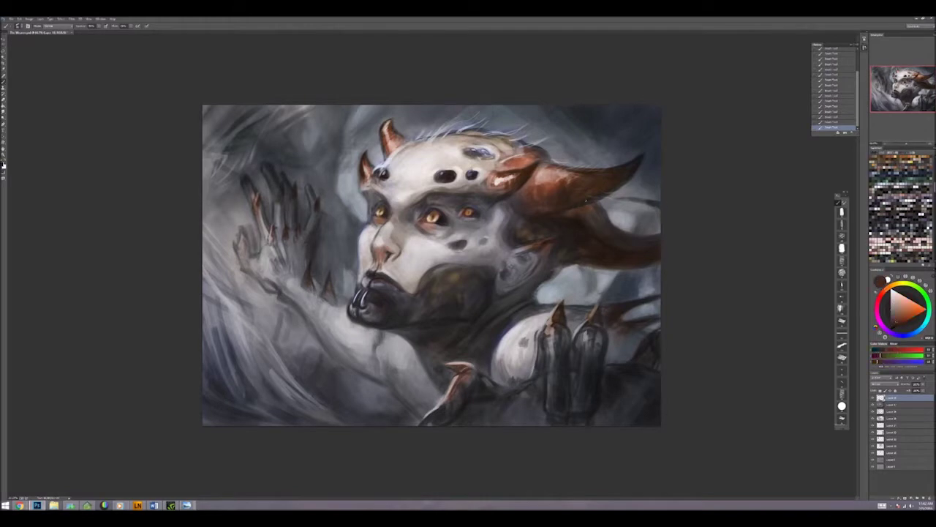
{"action": "left_click", "coordinate": [585, 178], "text": "alt"}
{"action": "left_click_drag", "start_coordinate": [572, 180], "coordinate": [606, 183]}
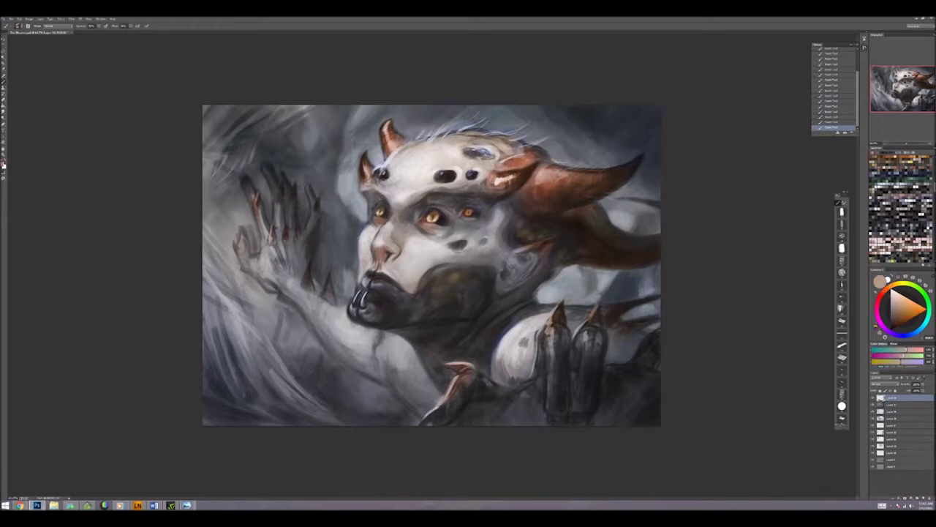
Step: Sample light grey-blue tones from the upper-left background
{"action": "left_click", "coordinate": [309, 131], "text": "alt"}
{"action": "left_click", "coordinate": [297, 130], "text": "alt"}
{"action": "left_click", "coordinate": [319, 125], "text": "alt"}
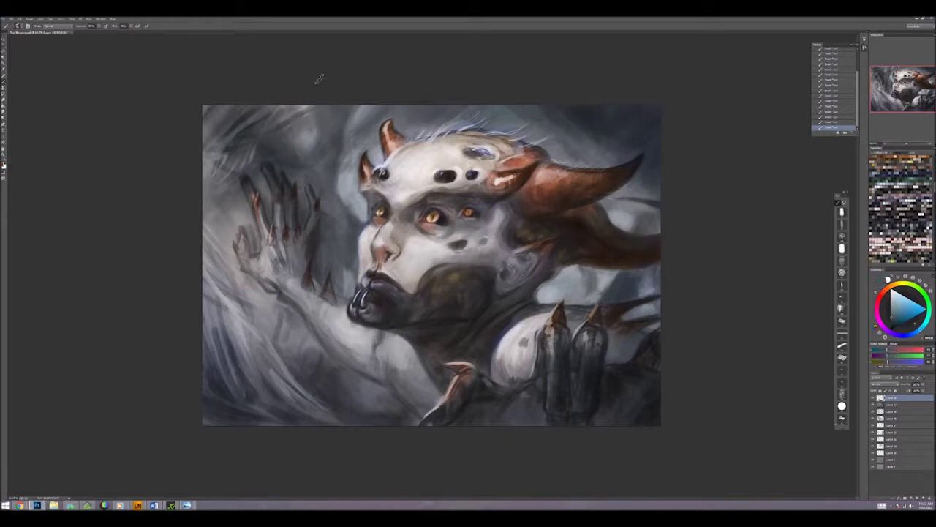
{"action": "left_click", "coordinate": [359, 111], "text": "alt"}
{"action": "left_click", "coordinate": [347, 120], "text": "alt"}
{"action": "left_click", "coordinate": [307, 137], "text": "alt"}
{"action": "left_click", "coordinate": [305, 149], "text": "alt"}
Step: Sample salmon orange, dark red-brown from the horn, and pale beige from the forehead
{"action": "left_click", "coordinate": [238, 226], "text": "alt"}
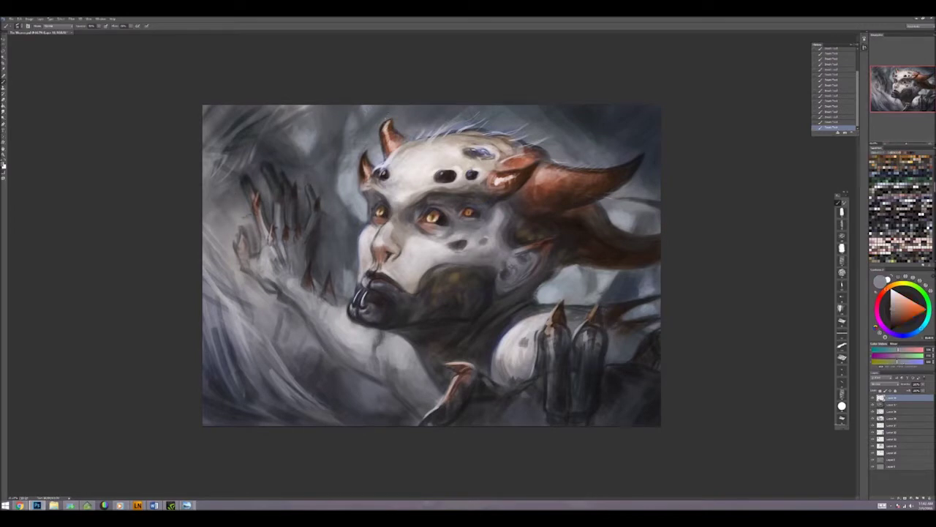
{"action": "left_click", "coordinate": [238, 228], "text": "alt"}
{"action": "left_click", "coordinate": [237, 245], "text": "alt"}
{"action": "left_click", "coordinate": [385, 126], "text": "alt"}
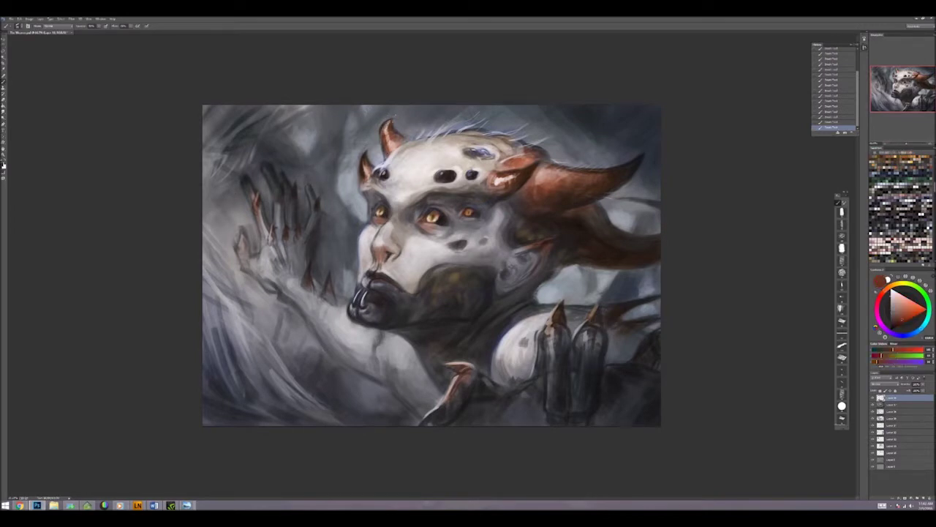
{"action": "left_click", "coordinate": [381, 150], "text": "alt"}
{"action": "left_click", "coordinate": [392, 146], "text": "alt"}
{"action": "left_click", "coordinate": [397, 151], "text": "alt"}
Step: Sample salmon orange, pale blue-grey, a darker horn tone and a red from the painting
{"action": "left_click", "coordinate": [414, 171], "text": "alt"}
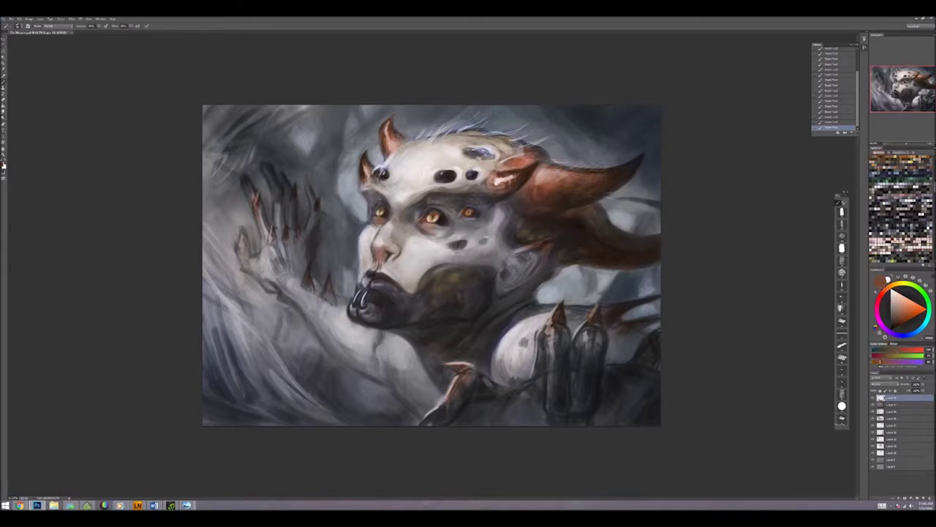
{"action": "left_click", "coordinate": [413, 172], "text": "alt"}
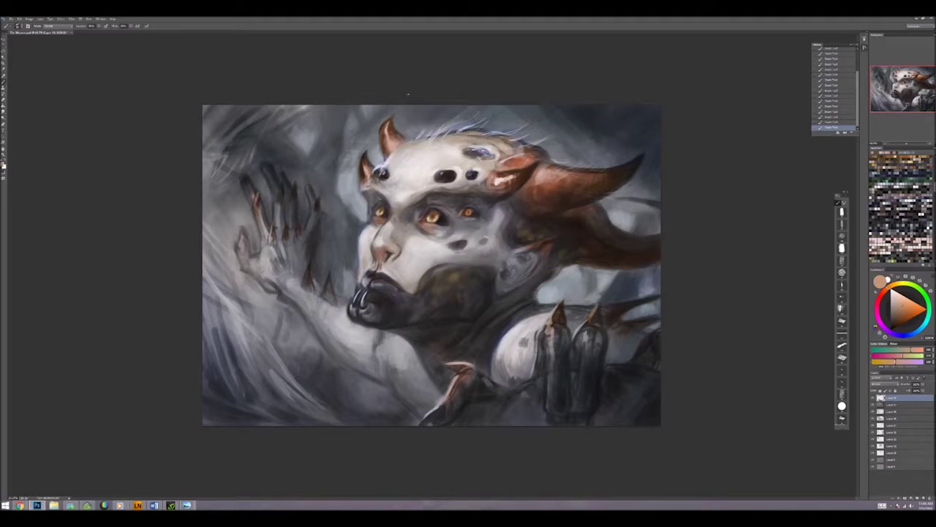
{"action": "left_click", "coordinate": [444, 171], "text": "alt"}
{"action": "left_click", "coordinate": [444, 171], "text": "alt"}
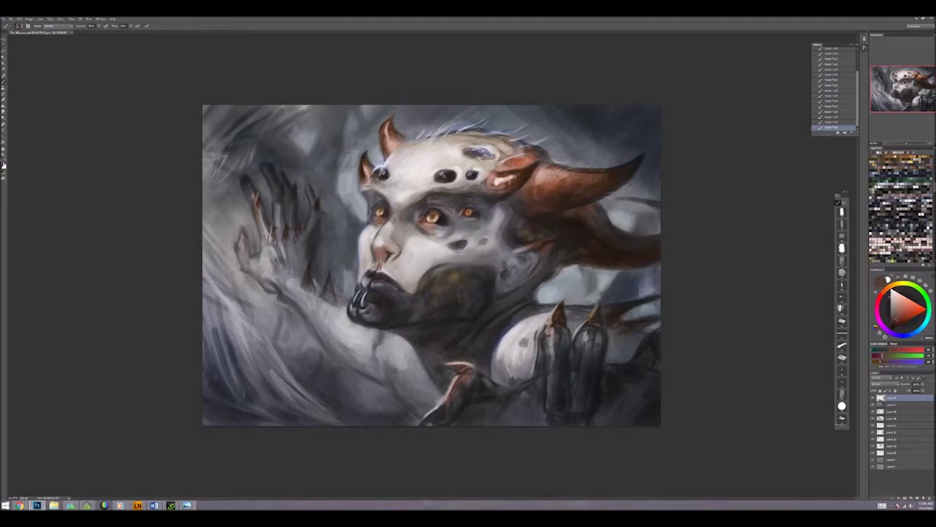
{"action": "left_click", "coordinate": [506, 173], "text": "alt"}
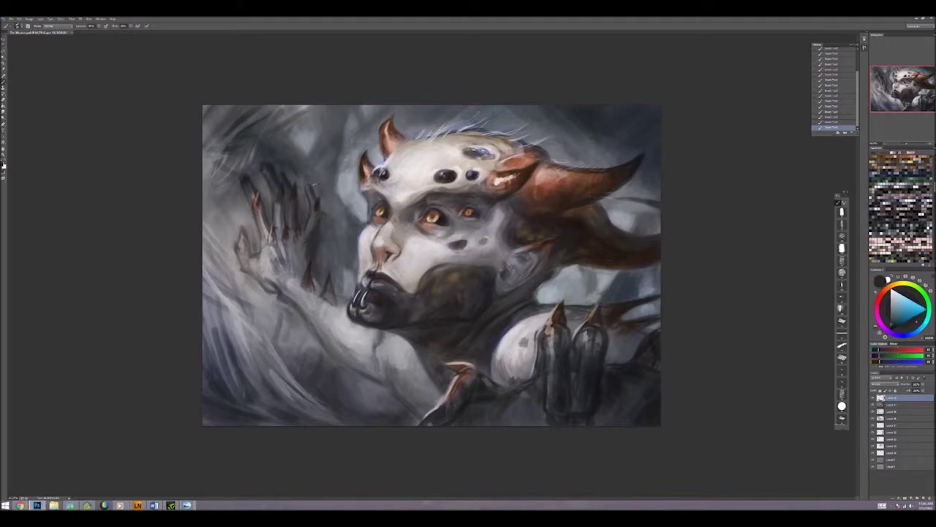
{"action": "left_click", "coordinate": [334, 253], "text": "alt"}
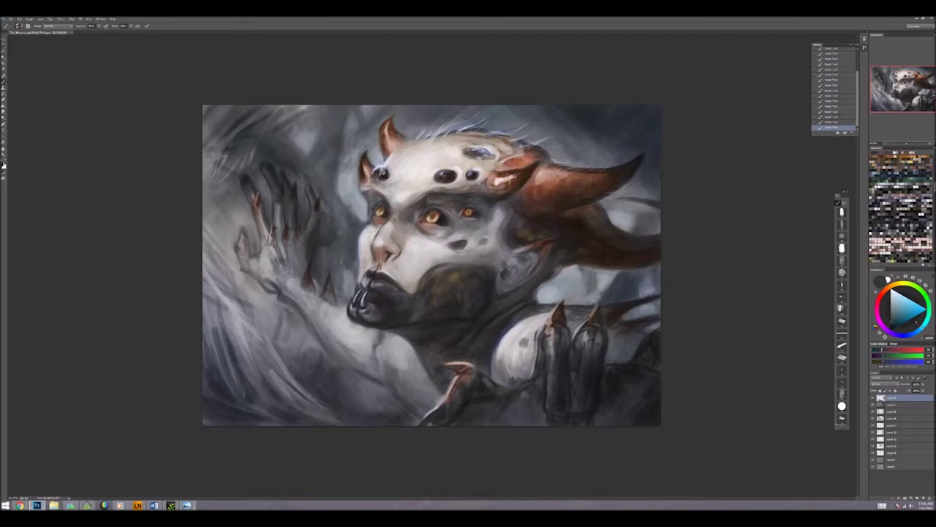
{"action": "left_click", "coordinate": [354, 282], "text": "alt"}
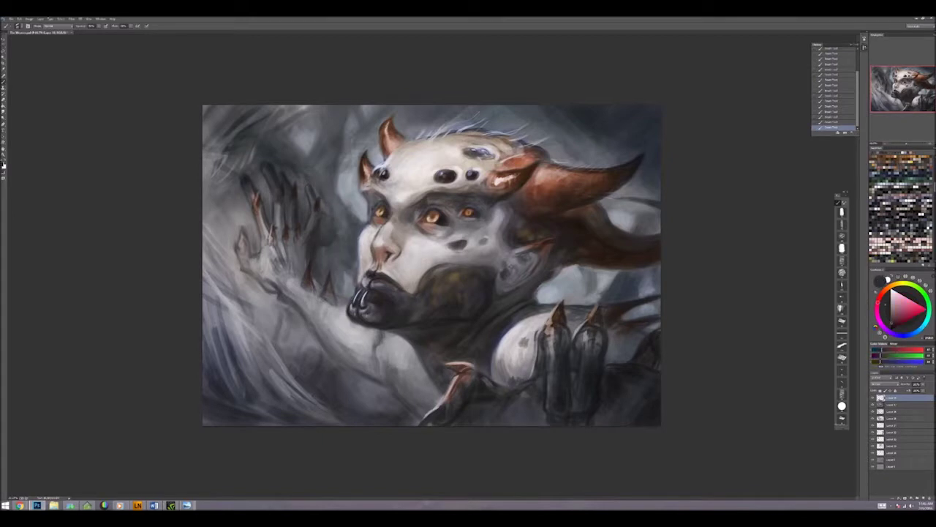
{"action": "left_click", "coordinate": [230, 416], "text": "alt"}
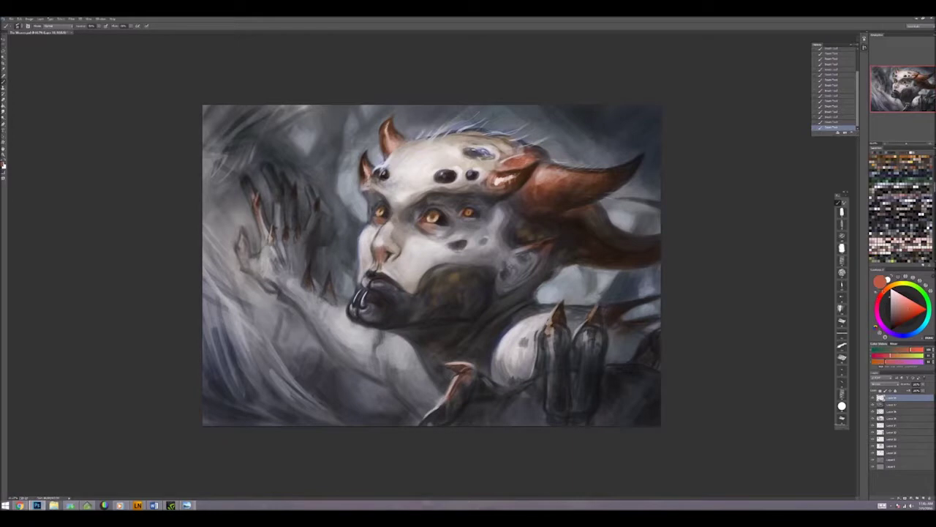
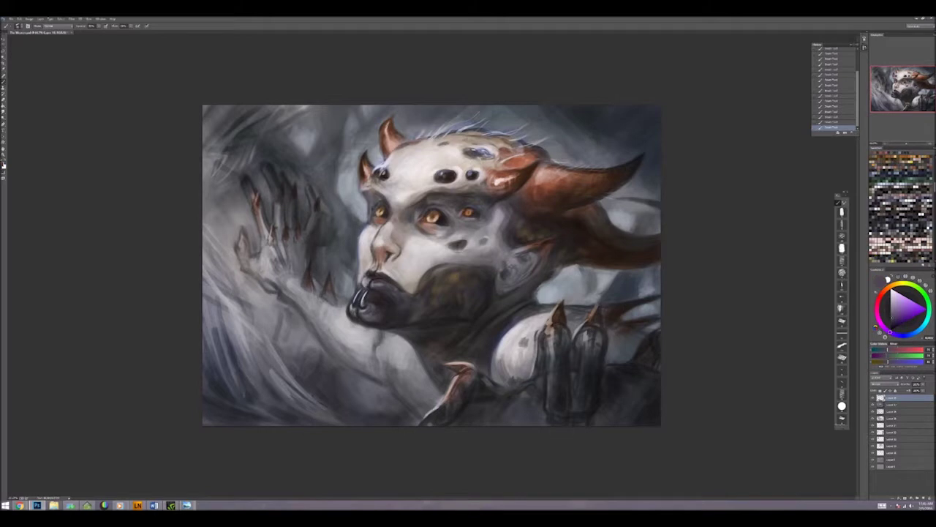
Step: Darken the spots on the demon's forehead with several small dark brush dabs
{"action": "left_click", "coordinate": [425, 161]}
{"action": "left_click", "coordinate": [404, 158]}
{"action": "key", "text": "x"}
{"action": "left_click", "coordinate": [424, 162]}
{"action": "left_click", "coordinate": [422, 162]}
{"action": "left_click", "coordinate": [402, 161]}
{"action": "left_click", "coordinate": [430, 158]}
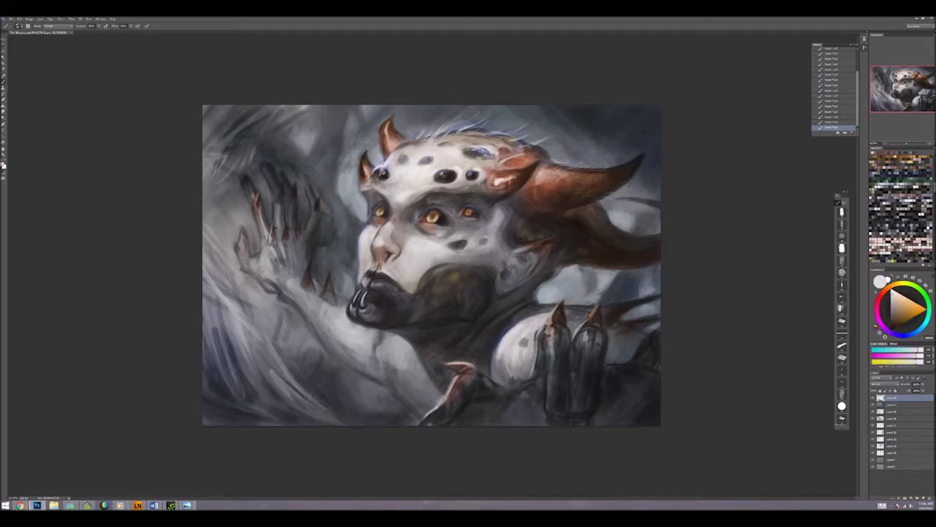
{"action": "left_click", "coordinate": [427, 242], "text": "alt"}
{"action": "key", "text": "x"}
{"action": "key", "text": "x"}
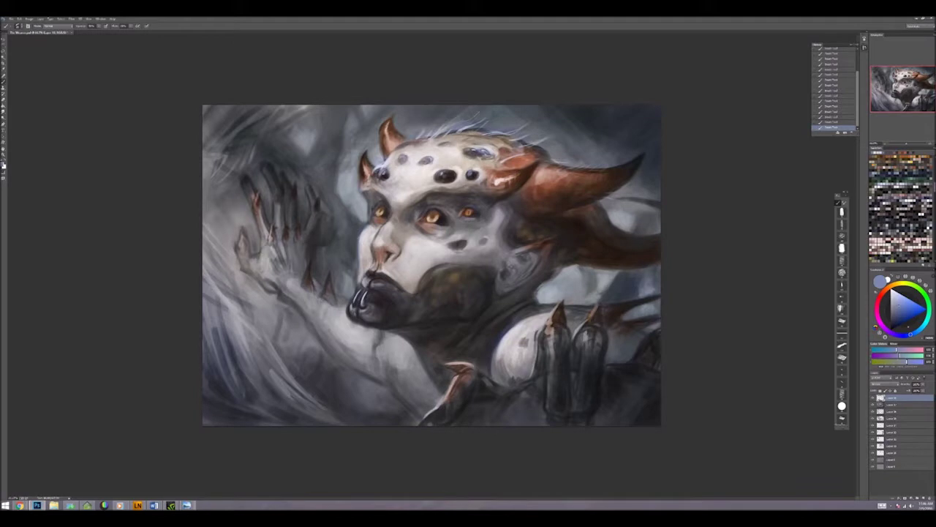
Step: Paint light and dark purplish-grey strokes on the neck and chin to form the ring piercing
{"action": "key", "text": "ctrl+minus"}
{"action": "key", "text": "ctrl+minus"}
{"action": "key", "text": "ctrl+minus"}
{"action": "key", "text": "ctrl+plus"}
{"action": "key", "text": "ctrl+plus"}
{"action": "key", "text": "ctrl+plus"}
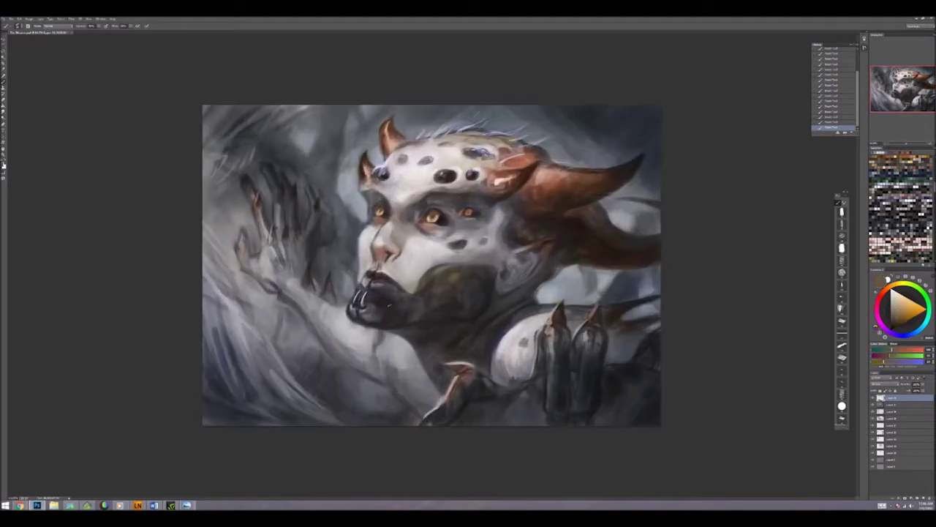
{"action": "left_click", "coordinate": [450, 303], "text": "alt"}
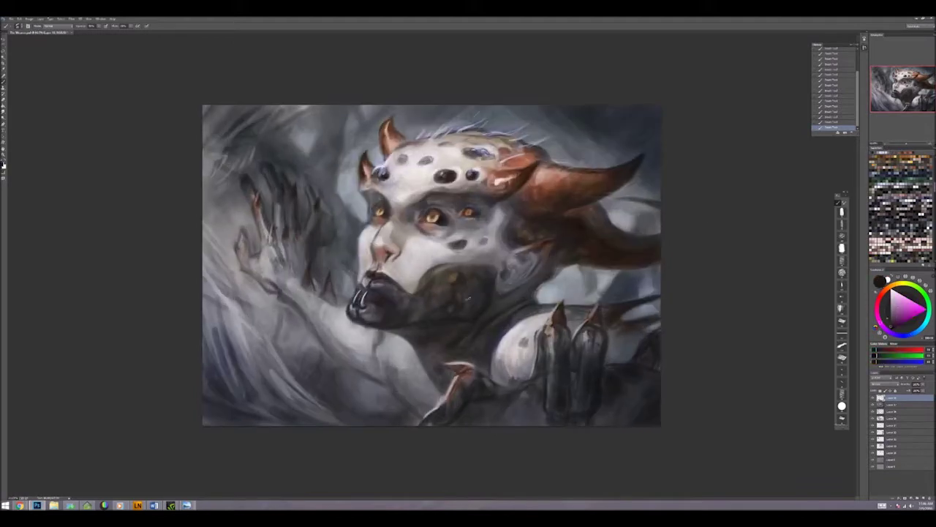
{"action": "left_click_drag", "start_coordinate": [468, 299], "coordinate": [492, 287]}
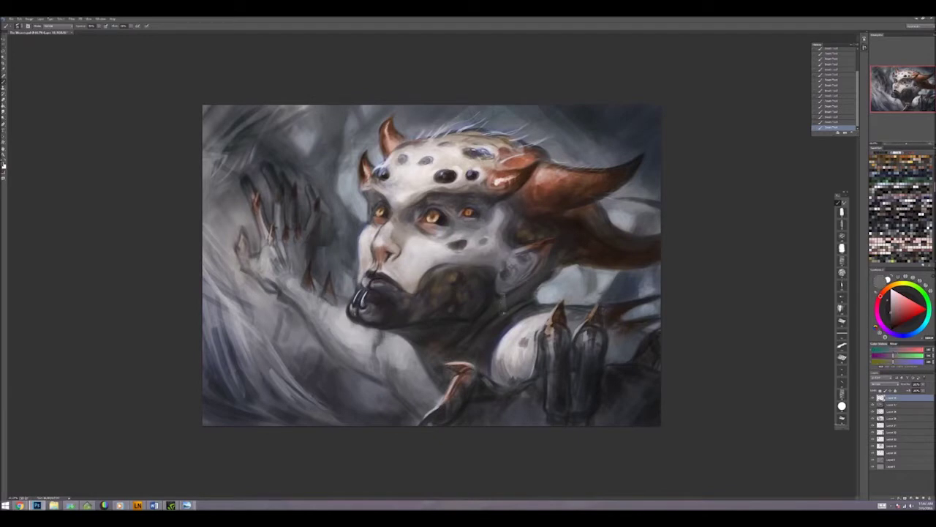
{"action": "left_click", "coordinate": [501, 297], "text": "alt"}
{"action": "left_click_drag", "start_coordinate": [501, 294], "coordinate": [502, 314]}
{"action": "left_click", "coordinate": [503, 308], "text": "alt"}
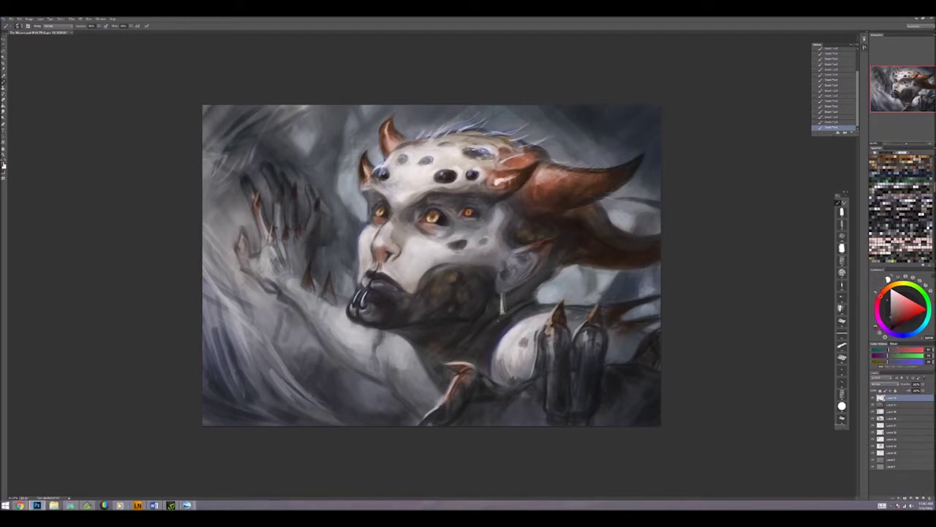
{"action": "key", "text": "x"}
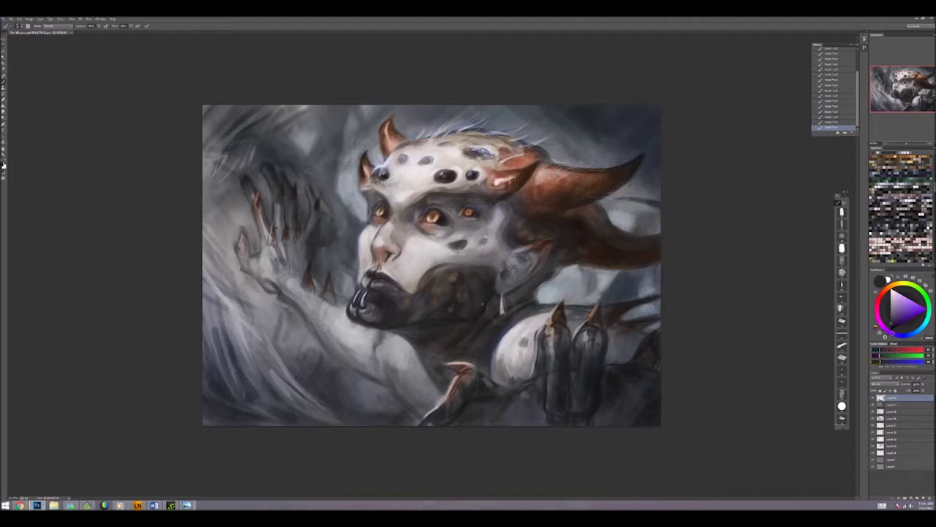
{"action": "left_click", "coordinate": [501, 305], "text": "alt"}
{"action": "left_click_drag", "start_coordinate": [501, 306], "coordinate": [495, 319]}
{"action": "key", "text": "x"}
Step: On the top layer, paint reddish dark and light strokes over the left claws and arm
{"action": "left_click", "coordinate": [900, 466]}
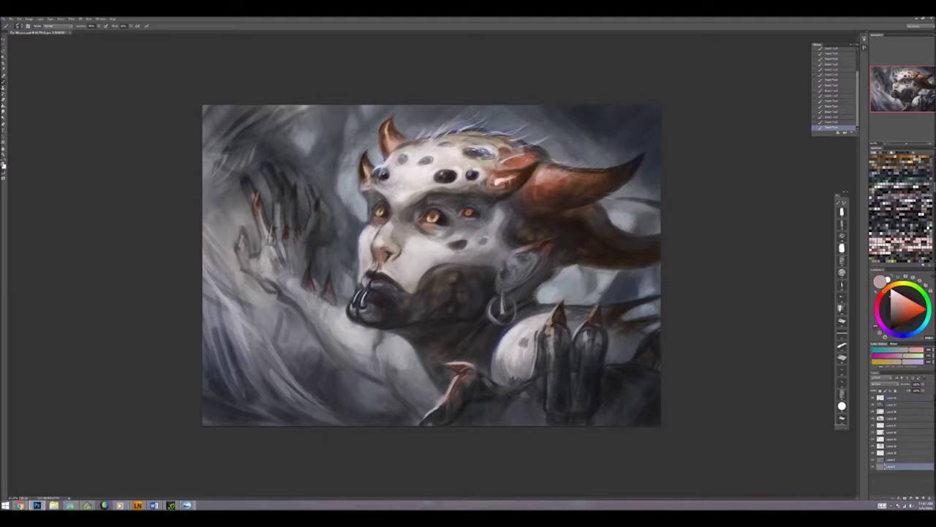
{"action": "left_click", "coordinate": [900, 397]}
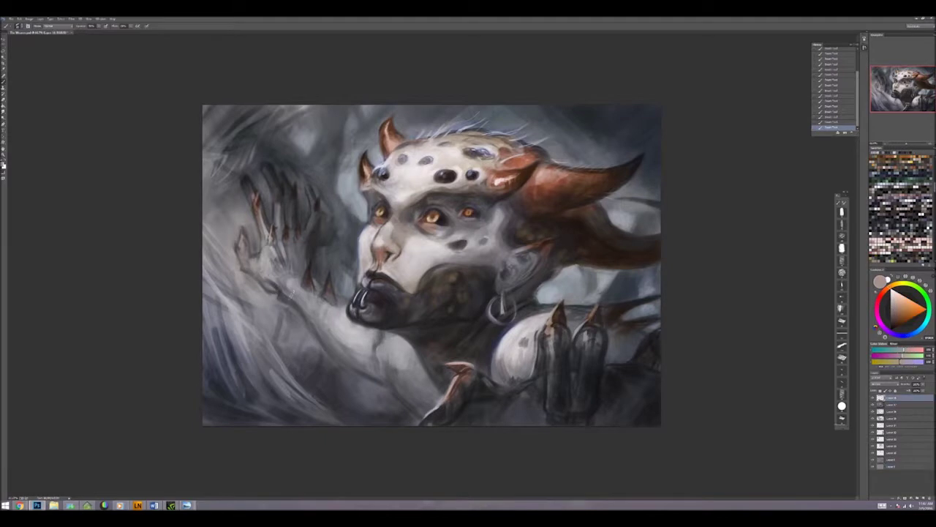
{"action": "left_click", "coordinate": [252, 282], "text": "alt"}
{"action": "mouse_move", "coordinate": [241, 281]}
{"action": "left_mouse_down"}
{"action": "mouse_move", "coordinate": [276, 296]}
{"action": "mouse_move", "coordinate": [278, 323]}
{"action": "mouse_move", "coordinate": [294, 320]}
{"action": "mouse_move", "coordinate": [313, 363]}
{"action": "left_mouse_up"}
{"action": "left_click", "coordinate": [300, 343], "text": "alt"}
{"action": "left_click_drag", "start_coordinate": [289, 325], "coordinate": [333, 399]}
{"action": "left_click", "coordinate": [292, 311], "text": "alt"}
{"action": "mouse_move", "coordinate": [247, 281]}
{"action": "left_mouse_down"}
{"action": "mouse_move", "coordinate": [227, 233]}
{"action": "mouse_move", "coordinate": [249, 216]}
{"action": "left_mouse_up"}
Step: Add a Hue/Saturation adjustment layer to strengthen the red of the horns and eyes
{"action": "left_click", "coordinate": [10, 19]}
{"action": "key", "text": "Escape"}
{"action": "left_click", "coordinate": [39, 18]}
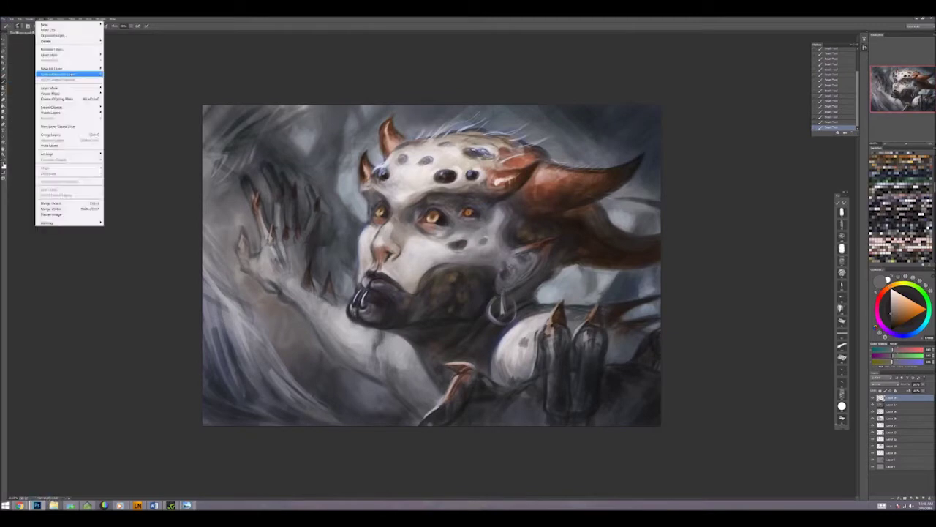
{"action": "mouse_move", "coordinate": [66, 76]}
{"action": "left_click", "coordinate": [125, 131]}
{"action": "key", "text": "Return"}
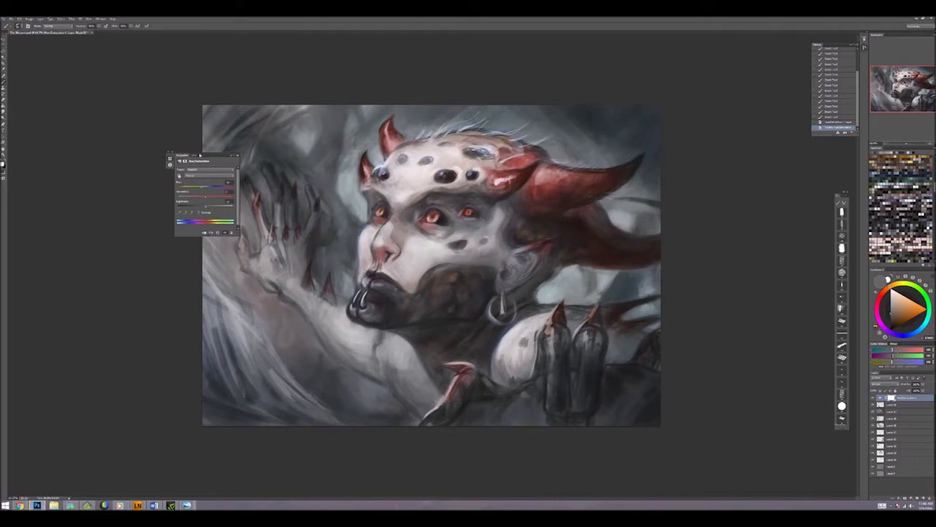
{"action": "double_click", "coordinate": [199, 155]}
Step: Add a Color Balance adjustment layer to warm the painting's colours
{"action": "left_click", "coordinate": [29, 18]}
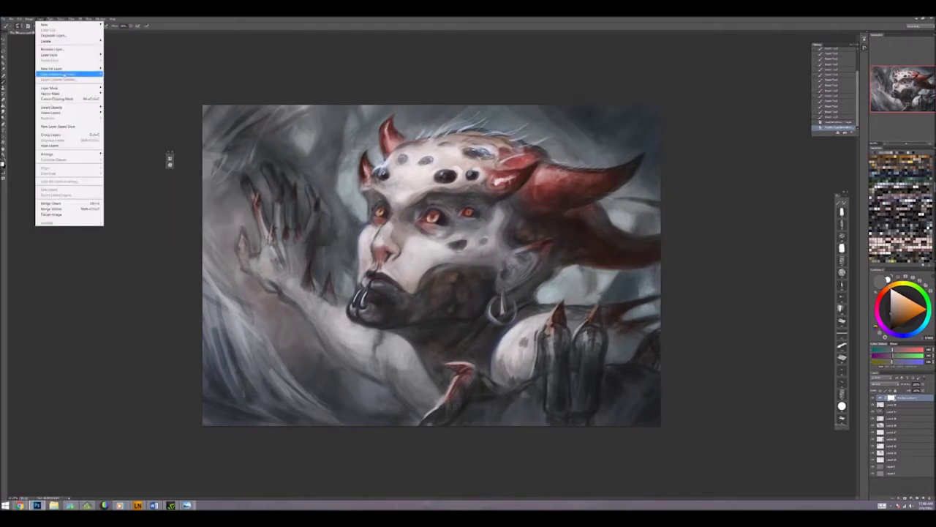
{"action": "mouse_move", "coordinate": [66, 75]}
{"action": "left_click", "coordinate": [124, 138]}
{"action": "key", "text": "Return"}
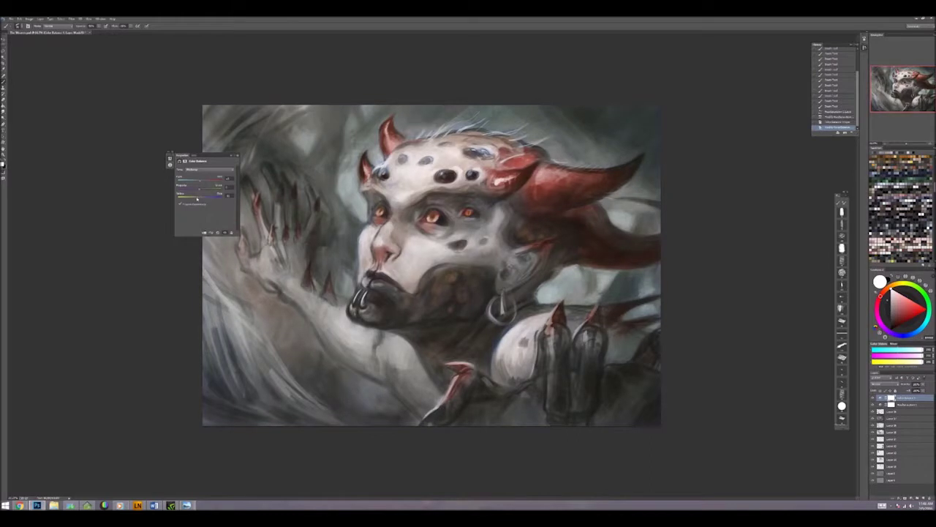
{"action": "left_click", "coordinate": [232, 155]}
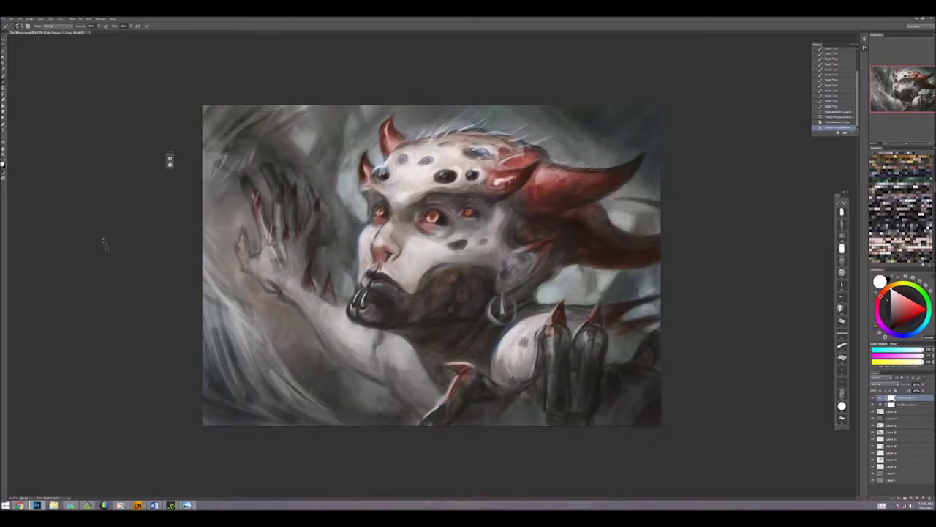
Step: Fill a new top layer with tan and cycle its blend mode until it settles
{"action": "key", "text": "ctrl+shift+alt+e"}
{"action": "key", "text": "l"}
{"action": "key", "text": "alt+BackSpace"}
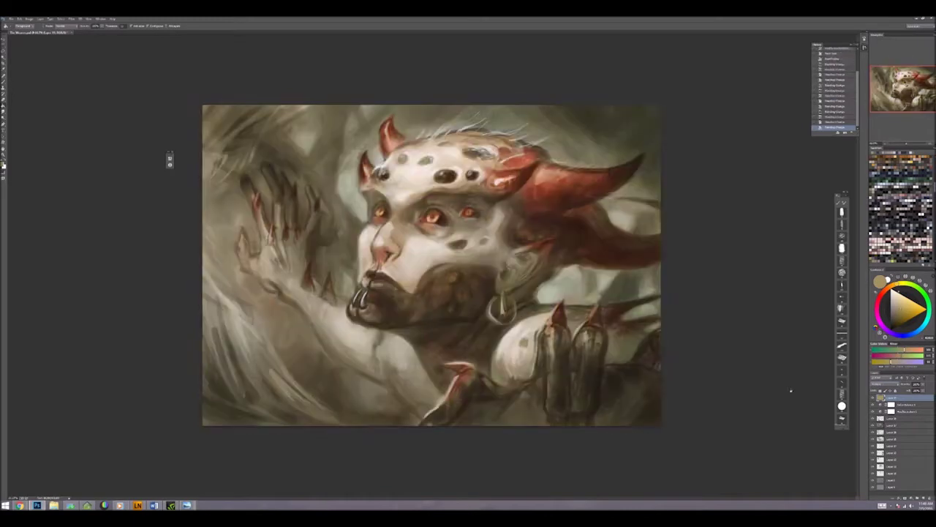
{"action": "key", "text": "shift+plus"}
{"action": "key", "text": "shift+plus"}
{"action": "key", "text": "shift+plus"}
{"action": "key", "text": "shift+plus"}
{"action": "key", "text": "shift+plus"}
{"action": "key", "text": "shift+plus"}
{"action": "key", "text": "shift+plus"}
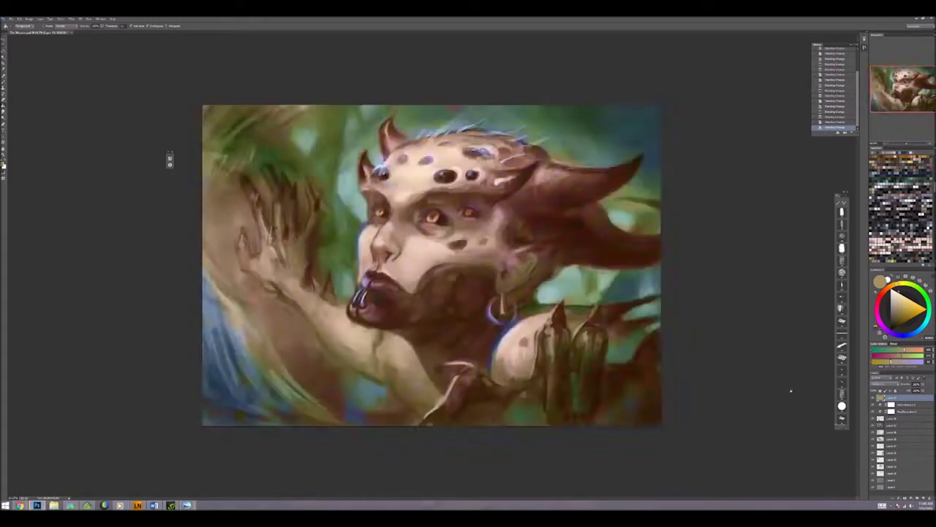
{"action": "key", "text": "shift+plus"}
{"action": "key", "text": "shift+plus"}
{"action": "key", "text": "shift+plus"}
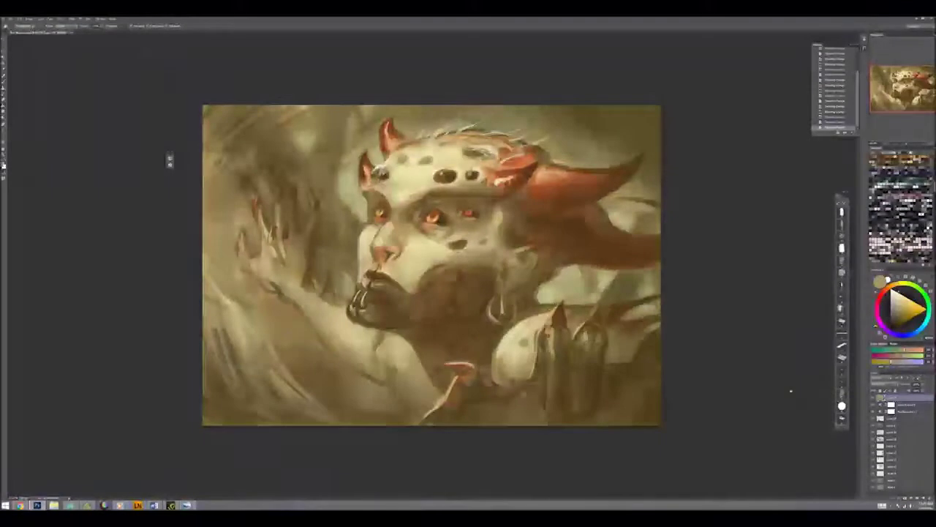
{"action": "key", "text": "shift+plus"}
{"action": "key", "text": "shift+plus"}
{"action": "key", "text": "shift+plus"}
{"action": "key", "text": "shift+plus"}
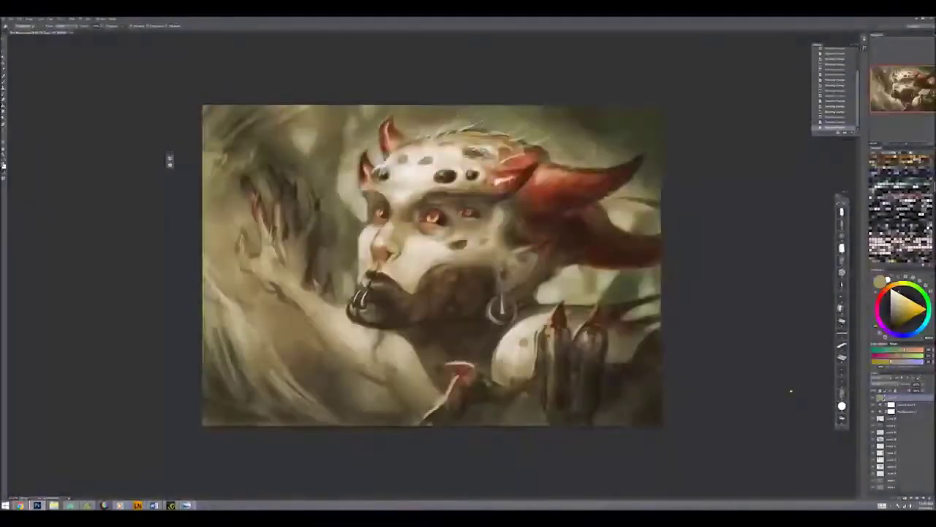
{"action": "key", "text": "shift+plus"}
{"action": "key", "text": "shift+plus"}
{"action": "key", "text": "shift+plus"}
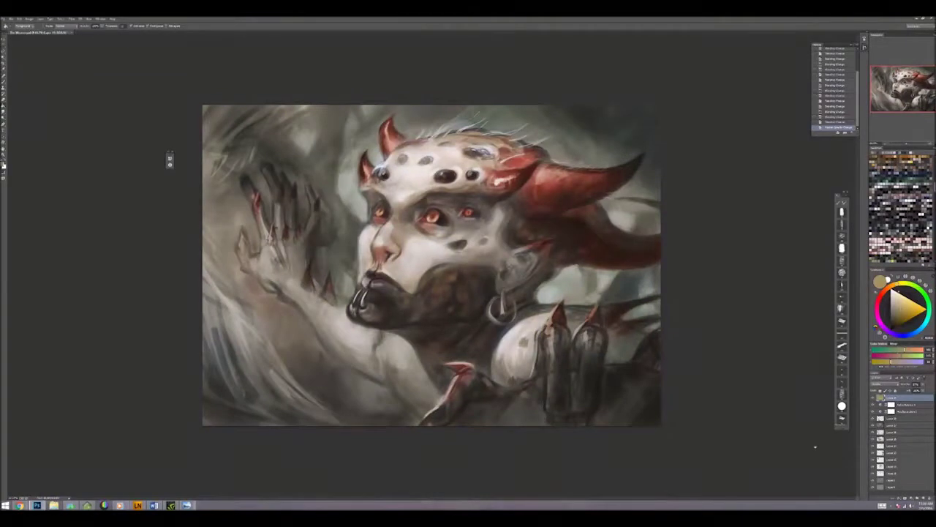
{"action": "left_click", "coordinate": [29, 18]}
Step: Add a Gradient Map adjustment layer using a dark blue and cream preset
{"action": "mouse_move", "coordinate": [59, 71]}
{"action": "left_click", "coordinate": [126, 158]}
{"action": "key", "text": "Return"}
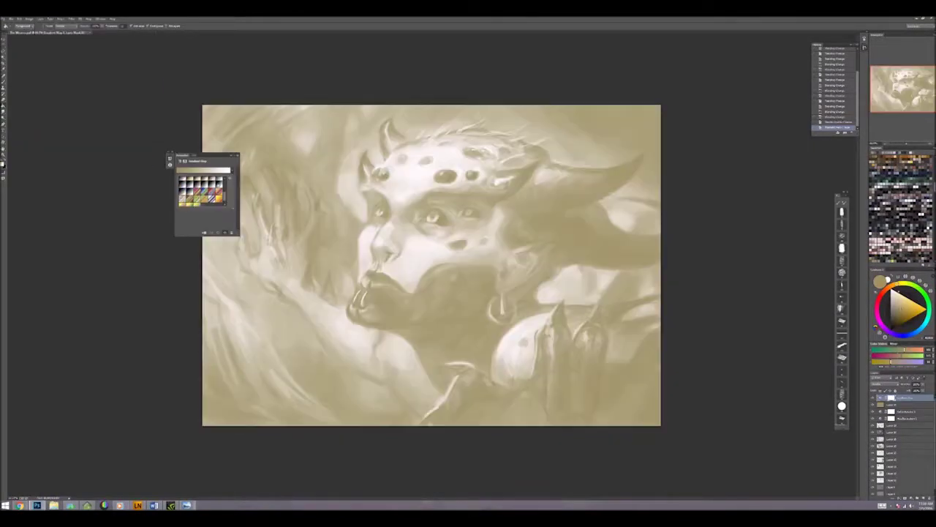
{"action": "left_click", "coordinate": [209, 191]}
{"action": "left_click", "coordinate": [218, 199]}
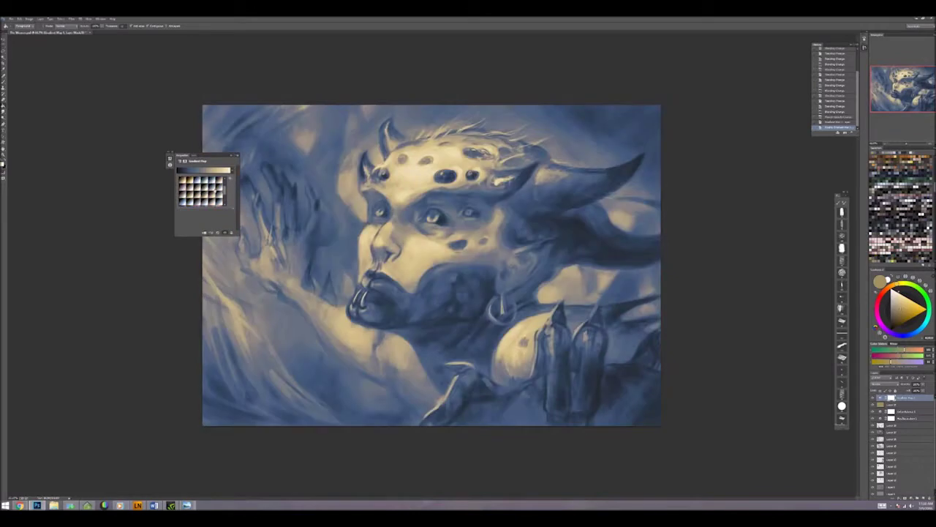
{"action": "left_click", "coordinate": [193, 191]}
{"action": "key", "text": "Return"}
Step: Set the gradient map to a warmer, brighter blend mode and move it down one layer
{"action": "key", "text": "shift+plus"}
{"action": "key", "text": "shift+plus"}
{"action": "key", "text": "shift+plus"}
{"action": "key", "text": "shift+plus"}
{"action": "key", "text": "shift+plus"}
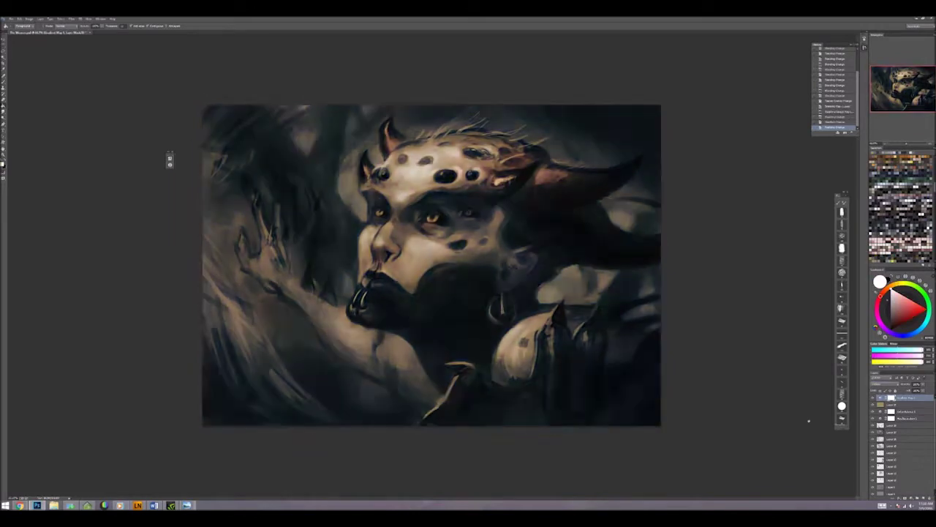
{"action": "key", "text": "shift+plus"}
{"action": "key", "text": "shift+plus"}
{"action": "key", "text": "shift+plus"}
{"action": "key", "text": "shift+plus"}
{"action": "key", "text": "shift+plus"}
{"action": "key", "text": "shift+plus"}
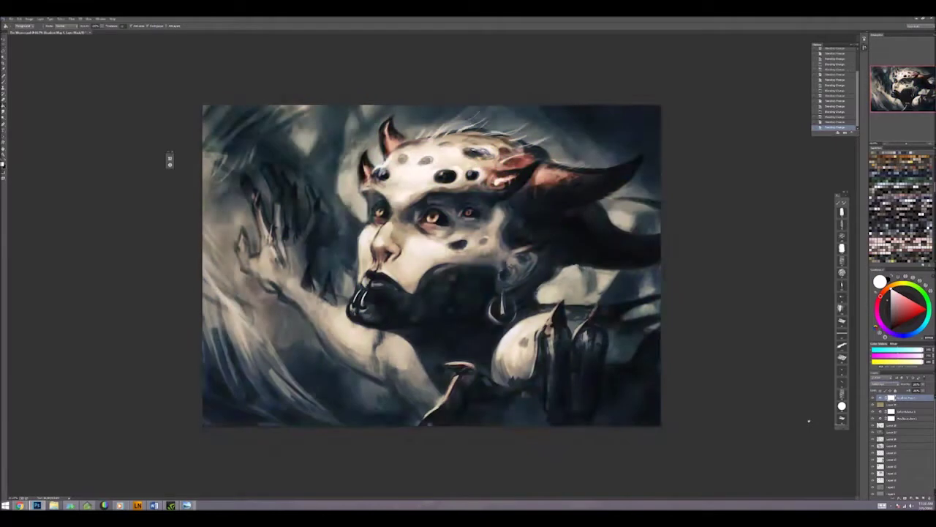
{"action": "key", "text": "shift+plus"}
{"action": "key", "text": "shift+plus"}
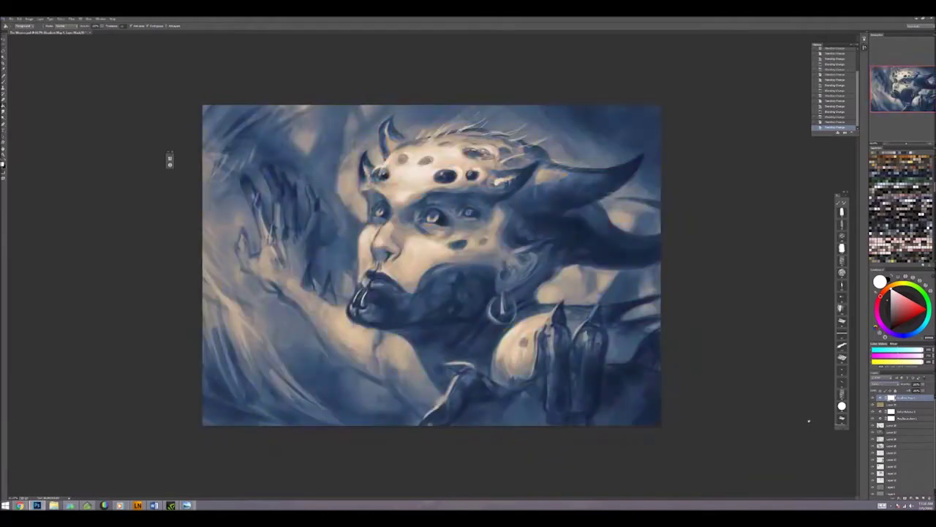
{"action": "key", "text": "shift+plus"}
{"action": "key", "text": "shift+plus"}
{"action": "key", "text": "shift+plus"}
{"action": "key", "text": "shift+plus"}
{"action": "key", "text": "shift+plus"}
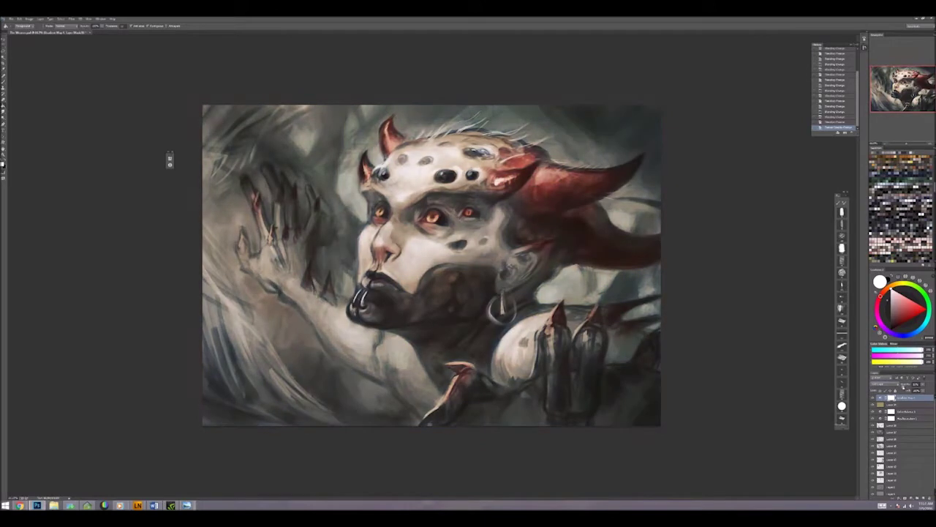
{"action": "key", "text": "shift+plus"}
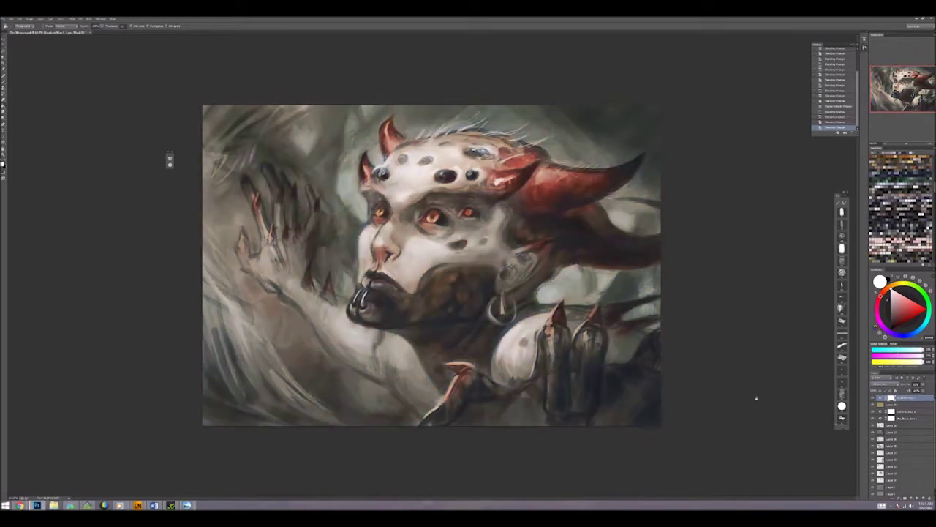
{"action": "key", "text": "ctrl+bracketleft"}
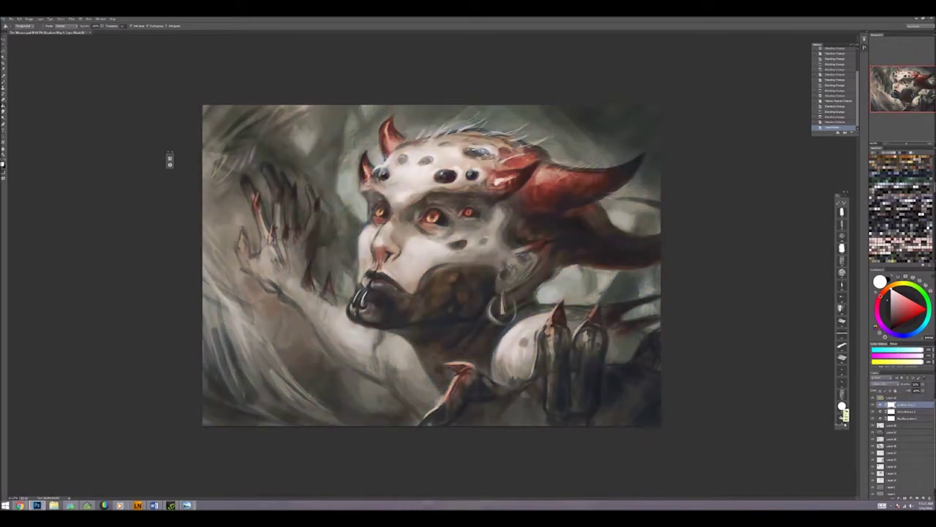
Step: On a new layer, paint near-white highlights on the mouth, chin, raised hand and shoulder
{"action": "left_click", "coordinate": [845, 415]}
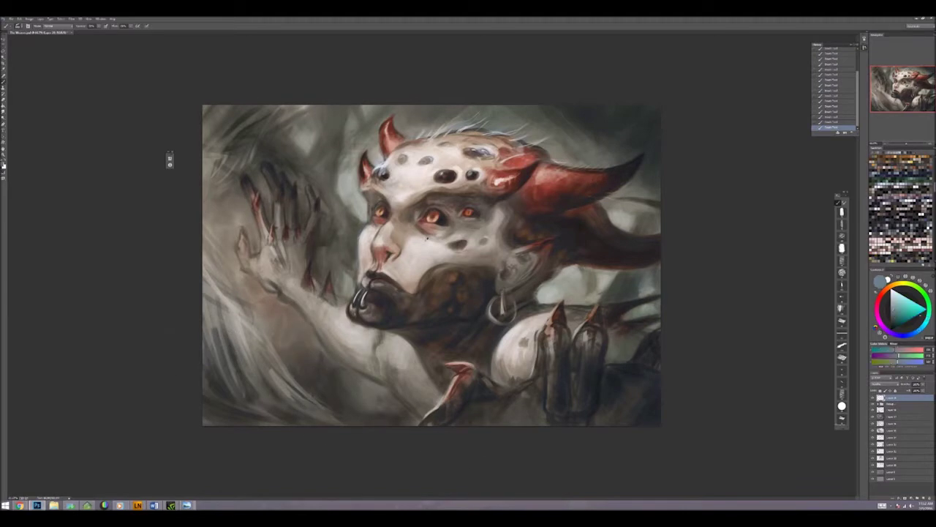
{"action": "left_click_drag", "start_coordinate": [257, 298], "coordinate": [315, 322]}
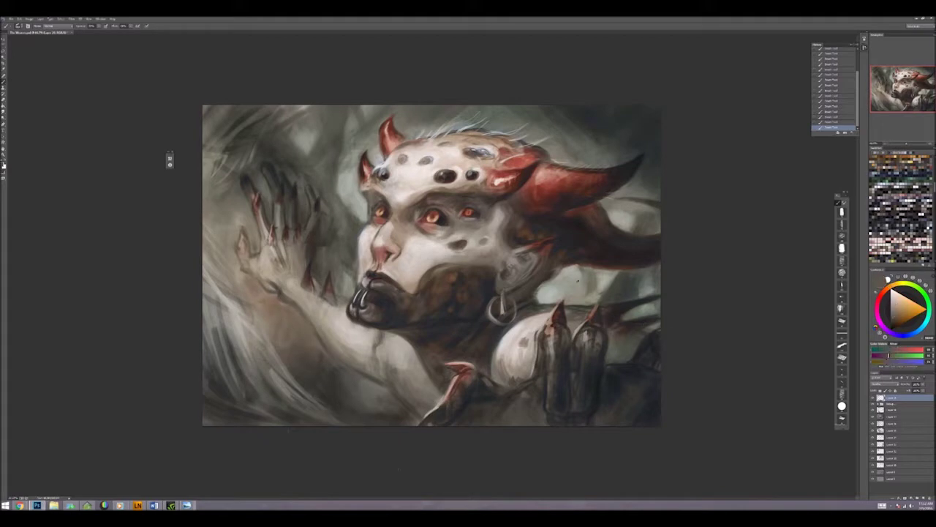
{"action": "left_click", "coordinate": [567, 292], "text": "alt"}
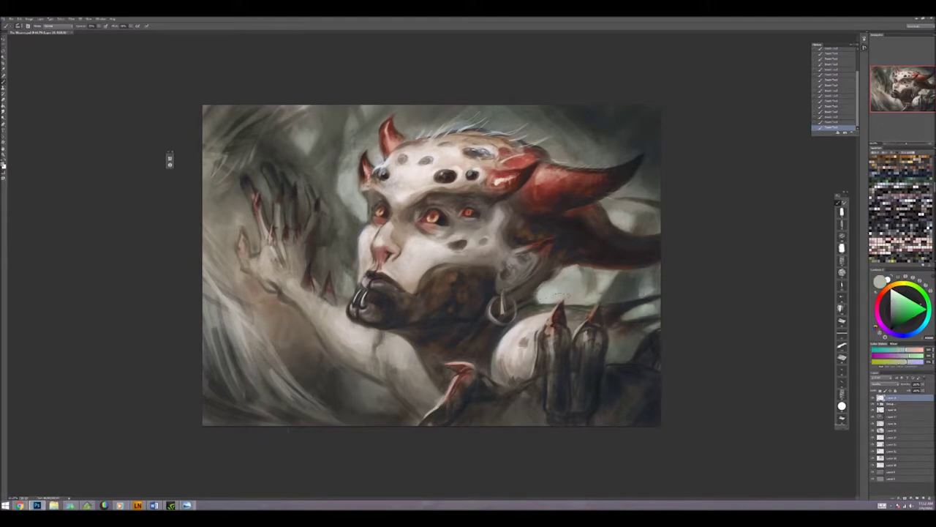
{"action": "left_click", "coordinate": [342, 256], "text": "alt"}
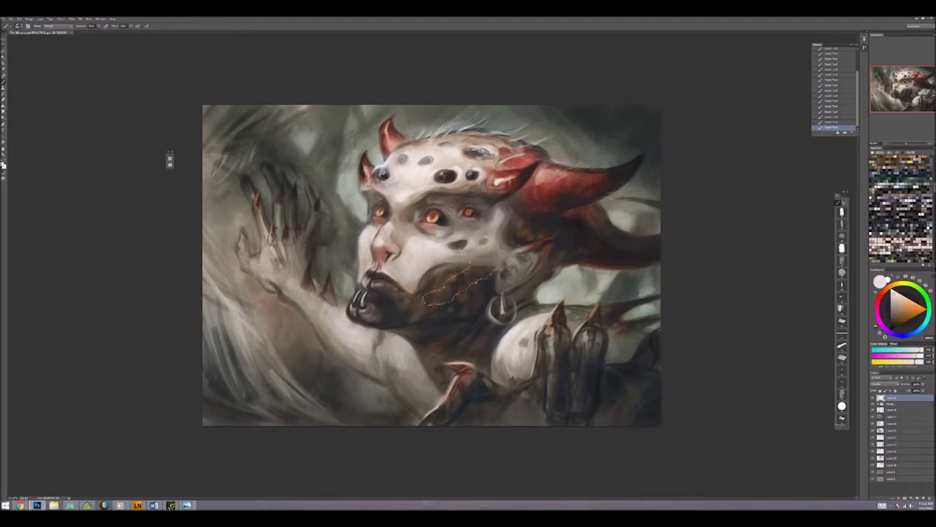
{"action": "mouse_move", "coordinate": [437, 300]}
{"action": "left_mouse_down"}
{"action": "mouse_move", "coordinate": [387, 253]}
{"action": "mouse_move", "coordinate": [390, 310]}
{"action": "mouse_move", "coordinate": [366, 307]}
{"action": "mouse_move", "coordinate": [418, 308]}
{"action": "left_mouse_up"}
{"action": "left_click_drag", "start_coordinate": [274, 227], "coordinate": [275, 271]}
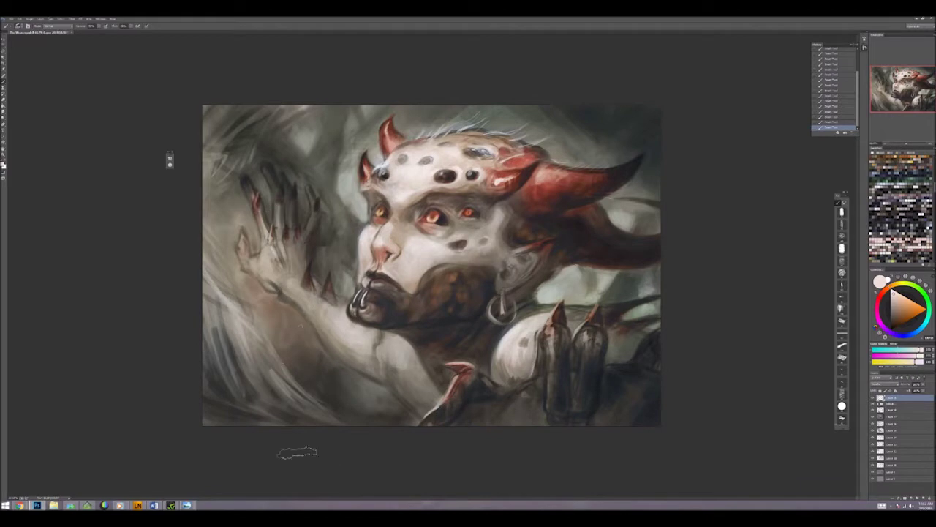
{"action": "left_click_drag", "start_coordinate": [462, 369], "coordinate": [515, 370]}
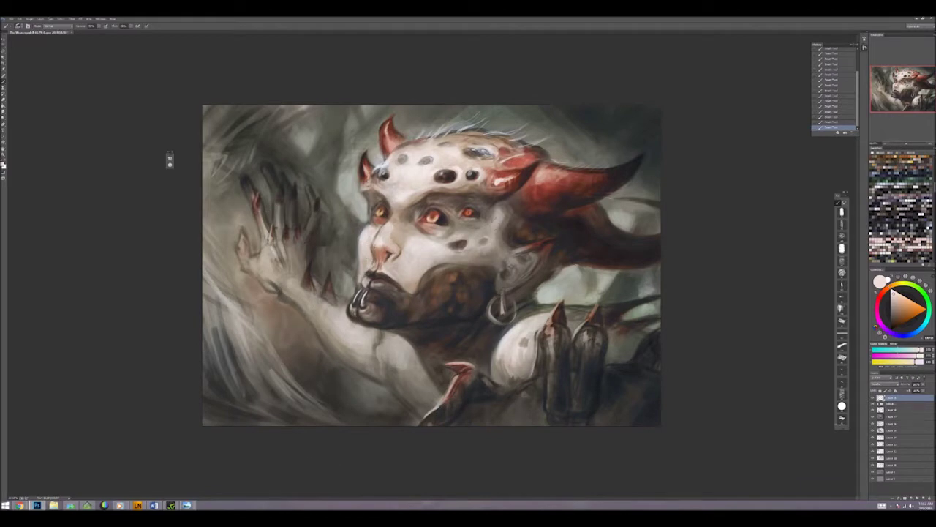
{"action": "left_click", "coordinate": [333, 150], "text": "alt"}
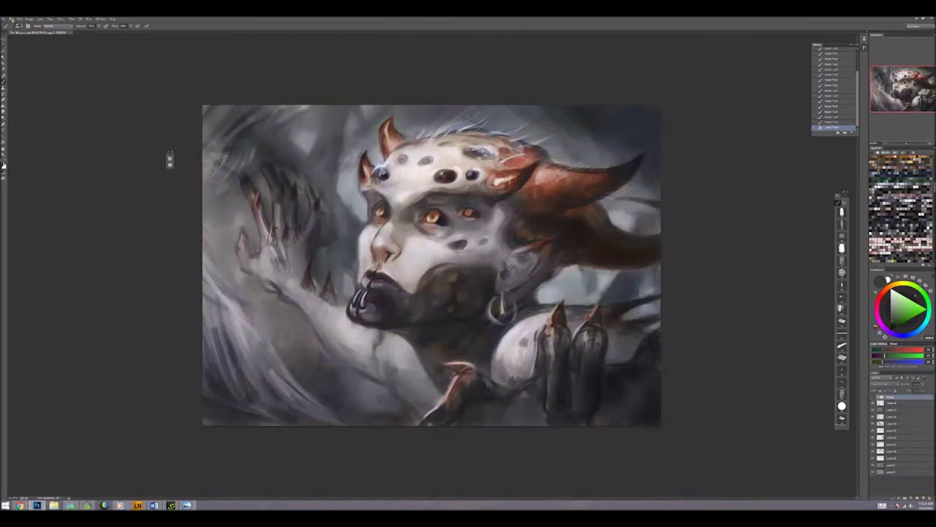
Step: Save a JPEG copy of the painting with an edited file name
{"action": "key", "text": "ctrl+shift+s"}
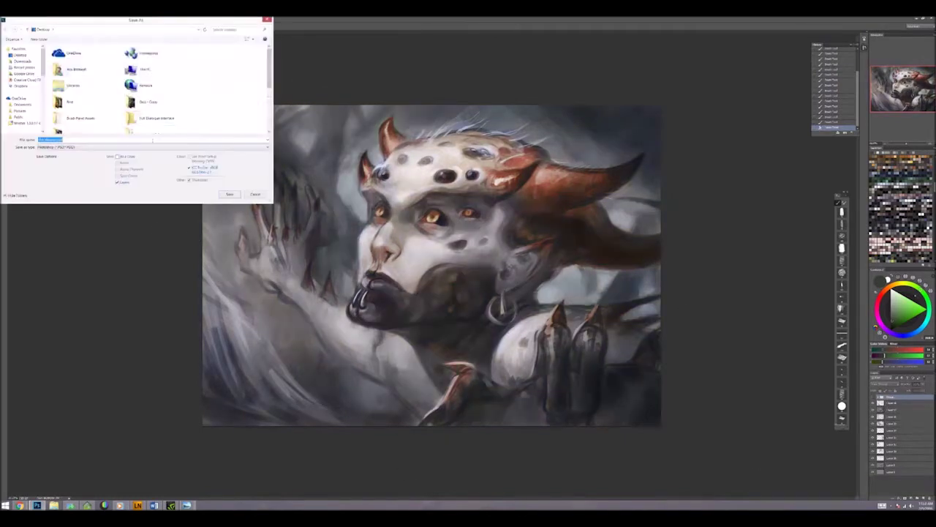
{"action": "left_click", "coordinate": [80, 139]}
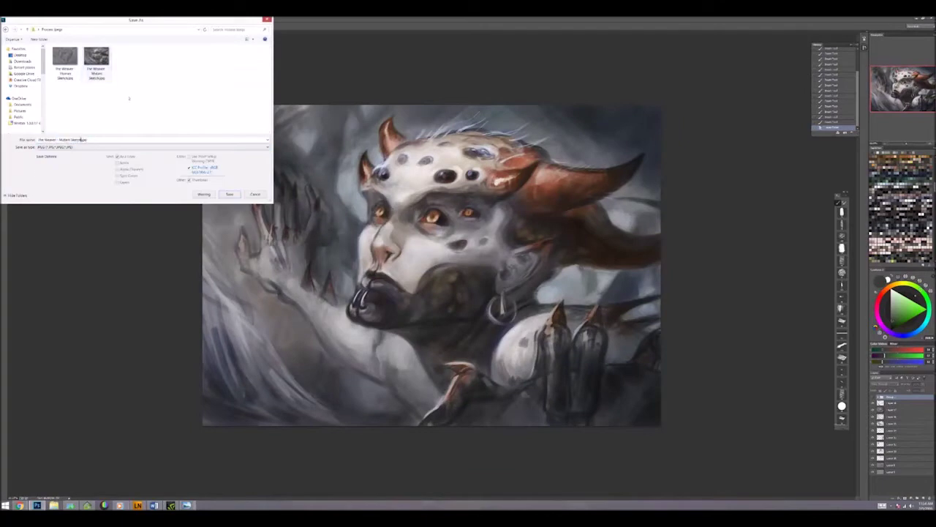
{"action": "left_click", "coordinate": [229, 194]}
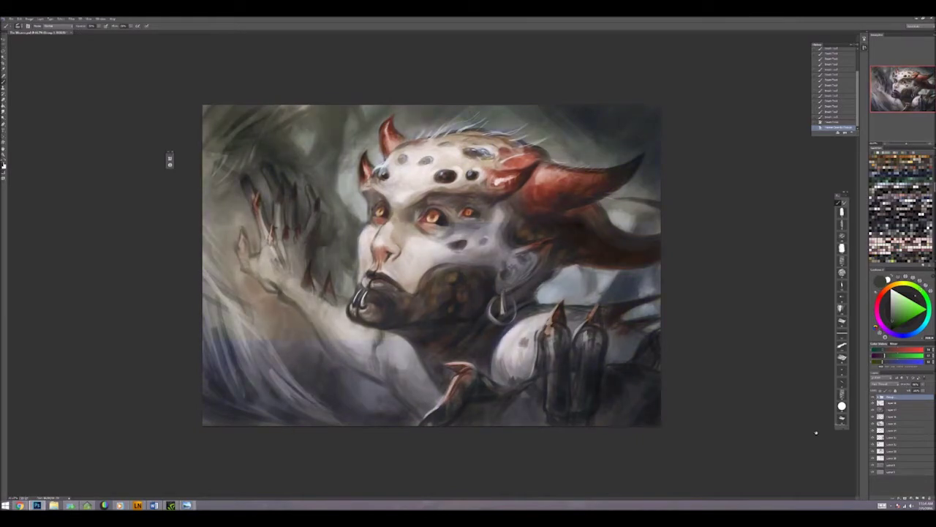
Step: Save another JPEG copy of this stage into the process images folder
{"action": "left_click", "coordinate": [11, 18]}
{"action": "left_click", "coordinate": [29, 95]}
{"action": "double_click", "coordinate": [139, 101]}
{"action": "left_click", "coordinate": [147, 147]}
{"action": "left_click", "coordinate": [74, 186]}
{"action": "left_click", "coordinate": [93, 139]}
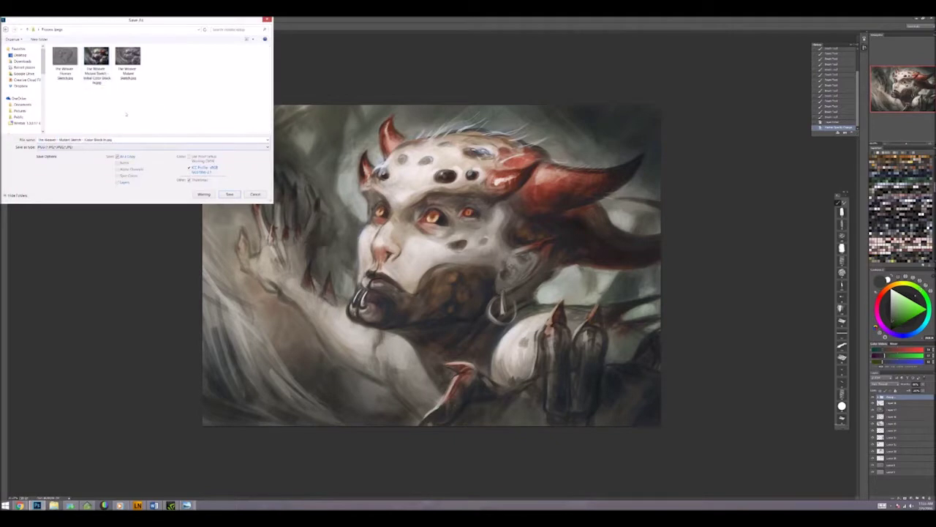
{"action": "key", "text": "Return"}
{"action": "key", "text": "Return"}
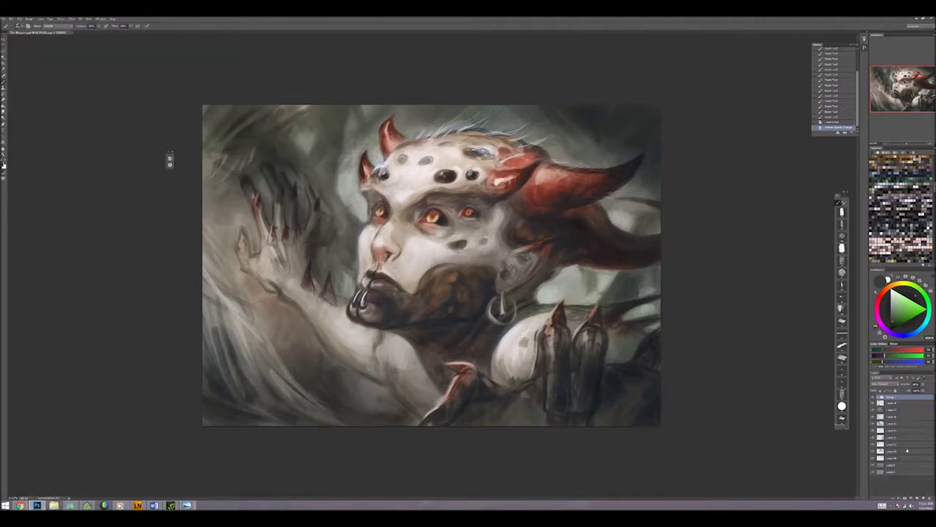
{"action": "key", "text": "ctrl+g"}
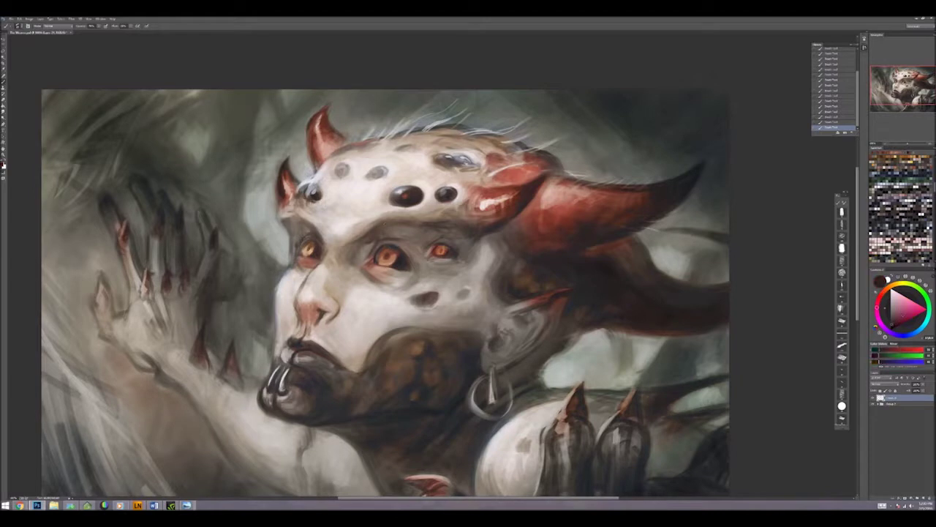
Step: Sample light salmon and warm brown skin tones from the cheek and chin
{"action": "left_click", "coordinate": [342, 277], "text": "alt"}
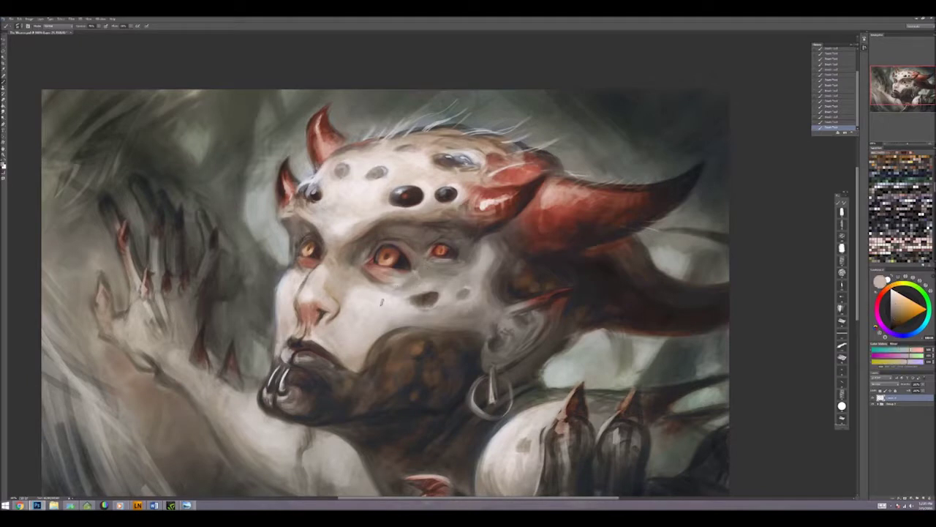
{"action": "left_click", "coordinate": [368, 308], "text": "alt"}
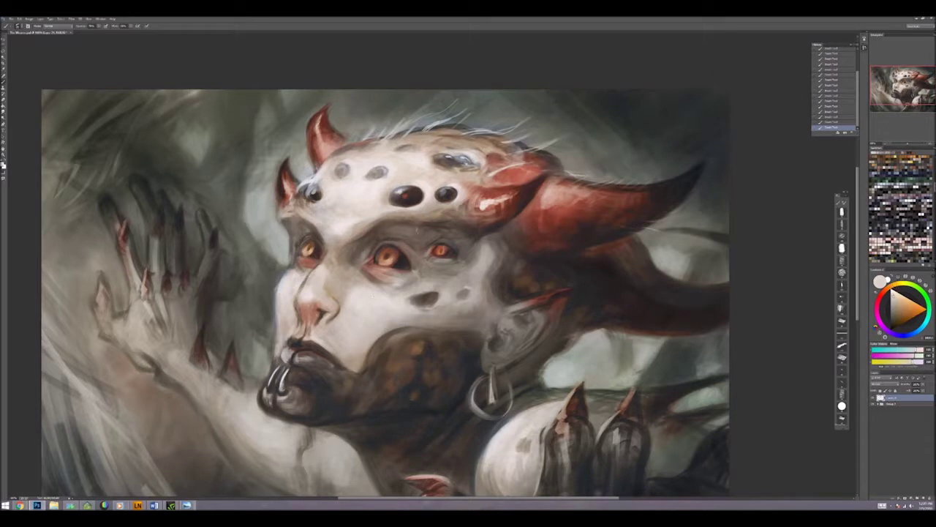
{"action": "left_click", "coordinate": [396, 306], "text": "alt"}
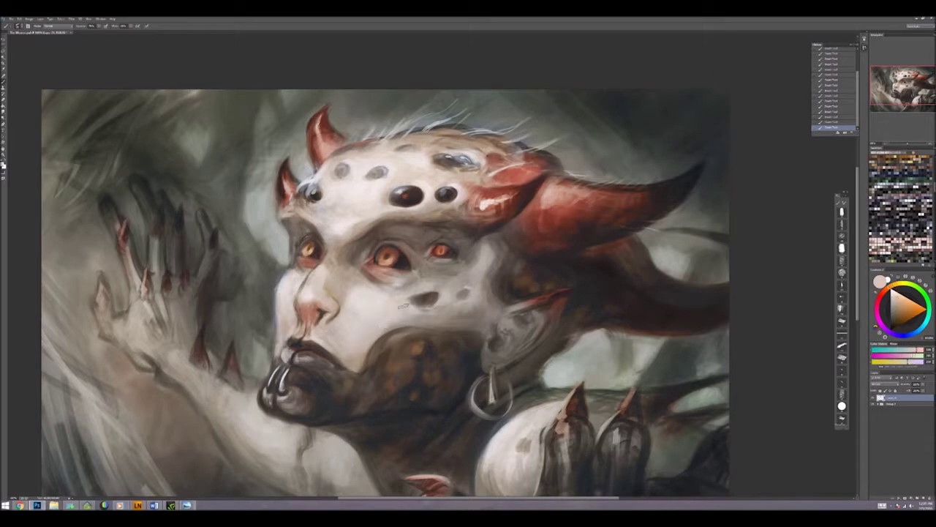
{"action": "left_click", "coordinate": [403, 320], "text": "alt"}
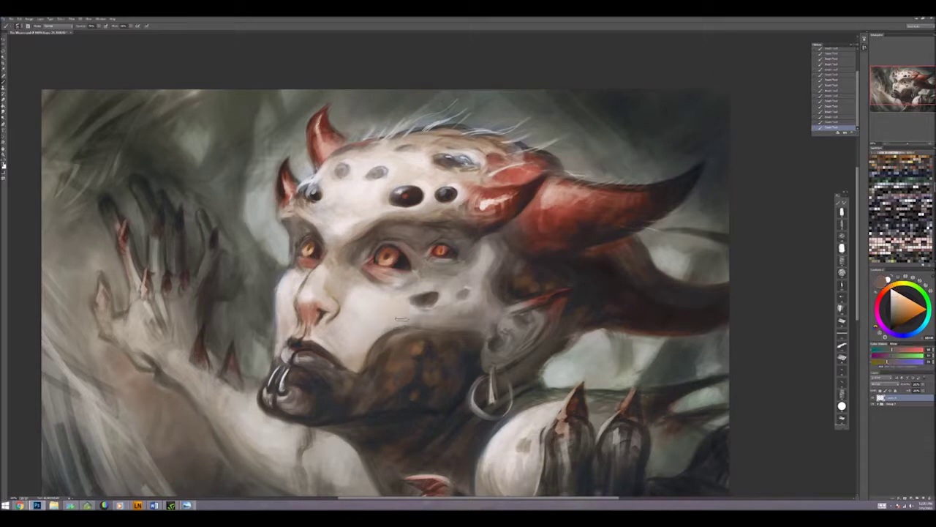
{"action": "left_click", "coordinate": [399, 327], "text": "alt"}
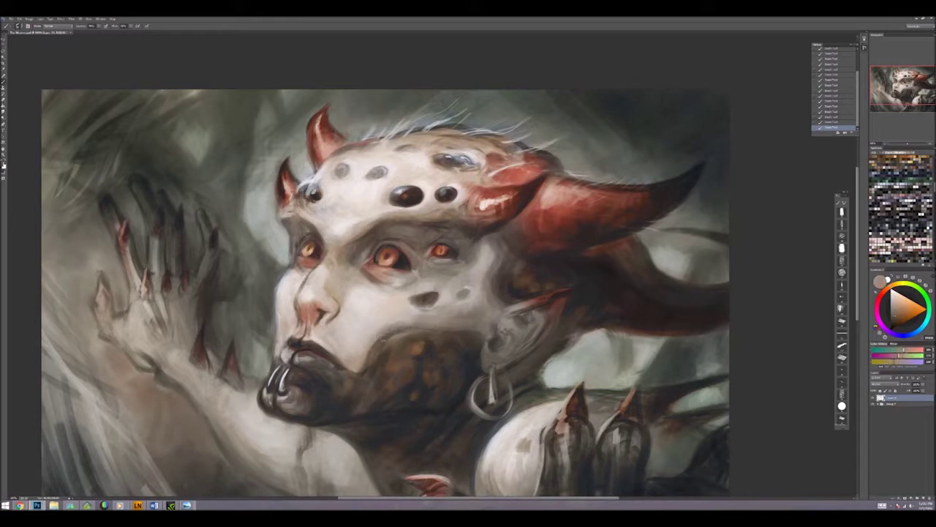
{"action": "left_click", "coordinate": [368, 356], "text": "alt"}
{"action": "left_click", "coordinate": [373, 349], "text": "alt"}
{"action": "left_click", "coordinate": [371, 351], "text": "alt"}
{"action": "left_click", "coordinate": [373, 343], "text": "alt"}
{"action": "left_click", "coordinate": [379, 347], "text": "alt"}
{"action": "left_click", "coordinate": [381, 348], "text": "alt"}
{"action": "left_click", "coordinate": [380, 348], "text": "alt"}
Step: Sample light beige, pinkish, peach and darker red-brown tones around the eyes
{"action": "left_click", "coordinate": [359, 265], "text": "alt"}
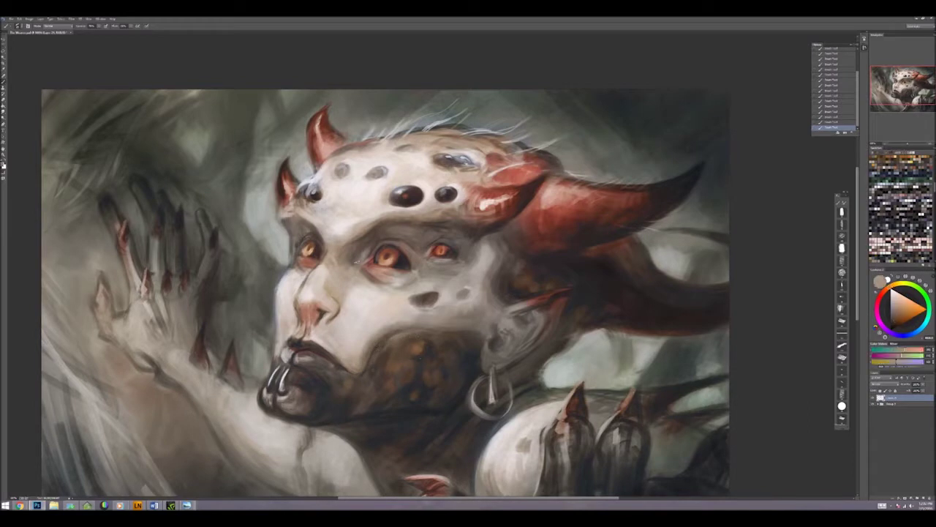
{"action": "left_click", "coordinate": [370, 252], "text": "alt"}
{"action": "left_click", "coordinate": [362, 238], "text": "alt"}
{"action": "left_click", "coordinate": [369, 254], "text": "alt"}
{"action": "left_click", "coordinate": [368, 254], "text": "alt"}
{"action": "left_click", "coordinate": [363, 252], "text": "alt"}
{"action": "left_click", "coordinate": [364, 252], "text": "alt"}
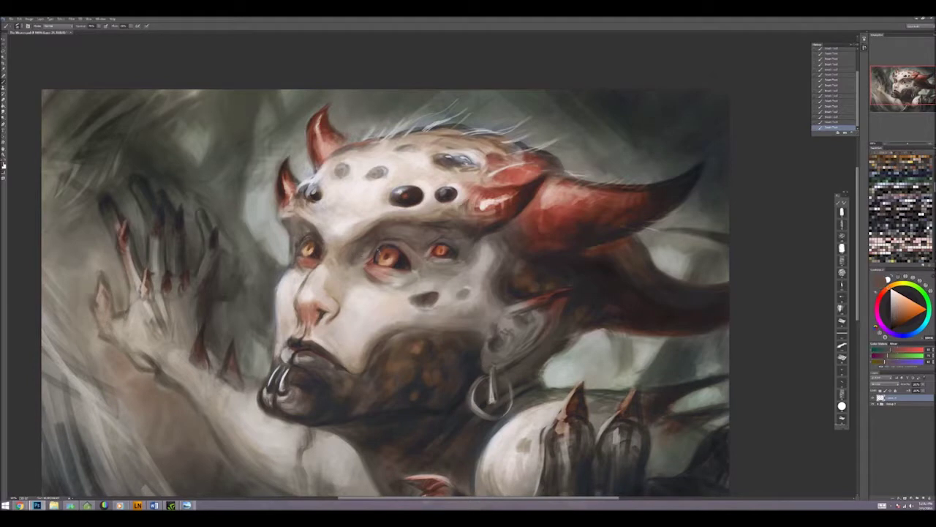
{"action": "left_click", "coordinate": [369, 247], "text": "alt"}
{"action": "left_click", "coordinate": [374, 242], "text": "alt"}
{"action": "left_click", "coordinate": [381, 234], "text": "alt"}
{"action": "left_click", "coordinate": [351, 240], "text": "alt"}
{"action": "left_click", "coordinate": [339, 254], "text": "alt"}
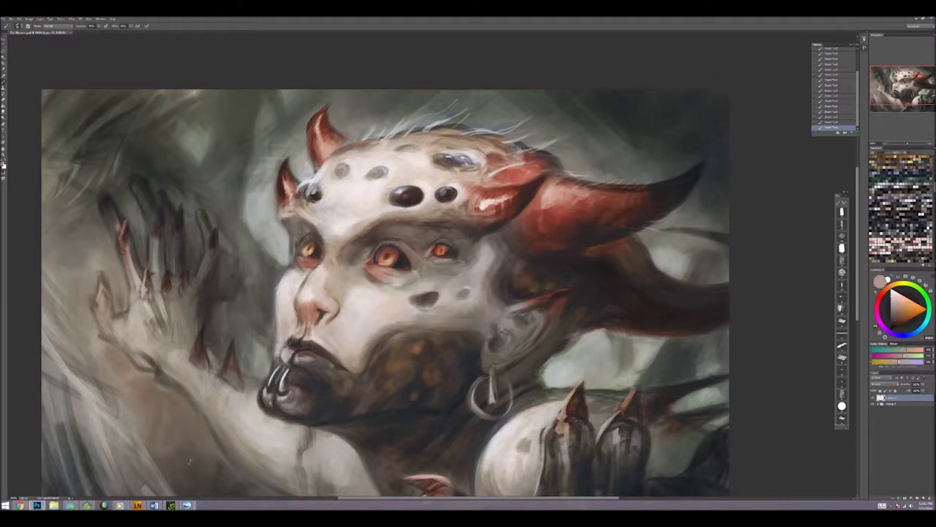
{"action": "left_click", "coordinate": [382, 260], "text": "alt"}
{"action": "left_click", "coordinate": [382, 260], "text": "alt"}
{"action": "left_click", "coordinate": [403, 252], "text": "alt"}
{"action": "left_click", "coordinate": [377, 254], "text": "alt"}
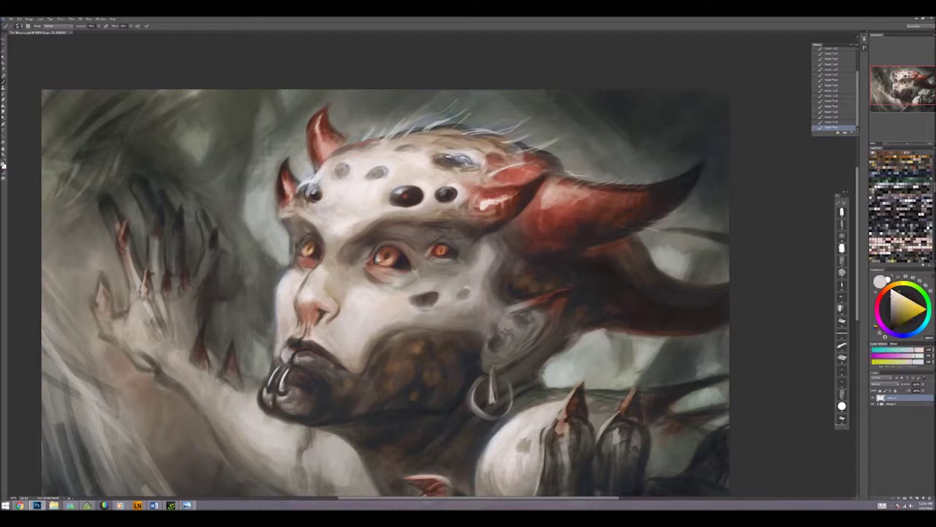
{"action": "left_click", "coordinate": [398, 256], "text": "alt"}
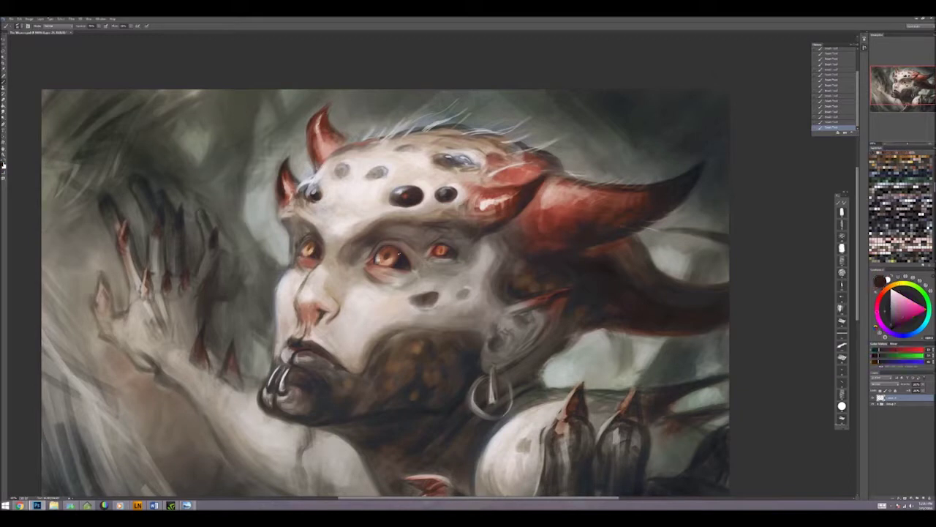
{"action": "left_click", "coordinate": [391, 247], "text": "alt"}
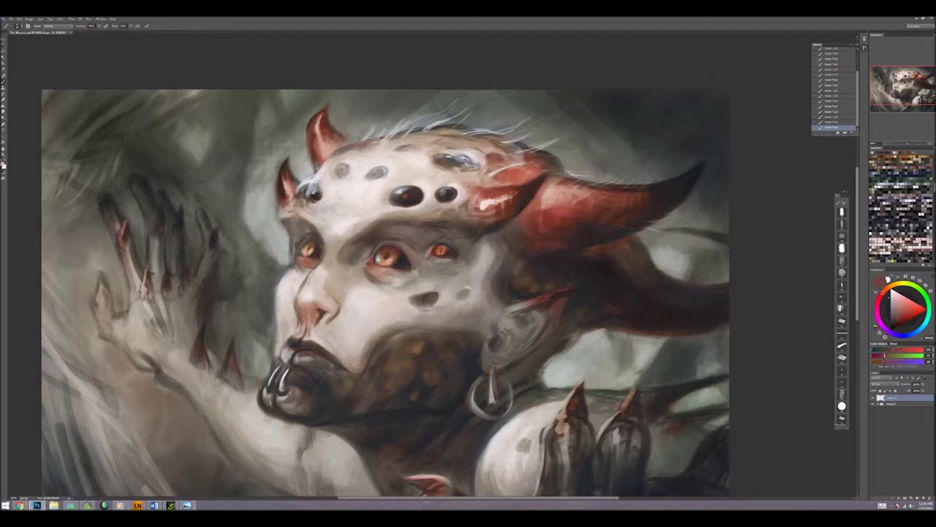
{"action": "left_click", "coordinate": [365, 281], "text": "alt"}
{"action": "left_click", "coordinate": [374, 279], "text": "alt"}
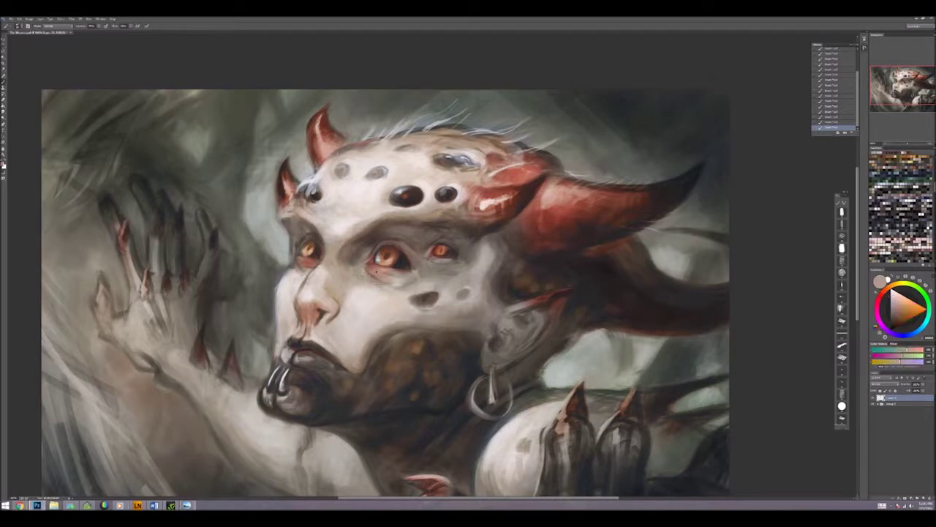
{"action": "left_click", "coordinate": [399, 280], "text": "alt"}
{"action": "left_click", "coordinate": [371, 280], "text": "alt"}
{"action": "left_click", "coordinate": [370, 281], "text": "alt"}
{"action": "left_click", "coordinate": [366, 288], "text": "alt"}
{"action": "left_click", "coordinate": [368, 289], "text": "alt"}
{"action": "left_click", "coordinate": [368, 288], "text": "alt"}
{"action": "left_click", "coordinate": [362, 260], "text": "alt"}
{"action": "left_click", "coordinate": [386, 252], "text": "alt"}
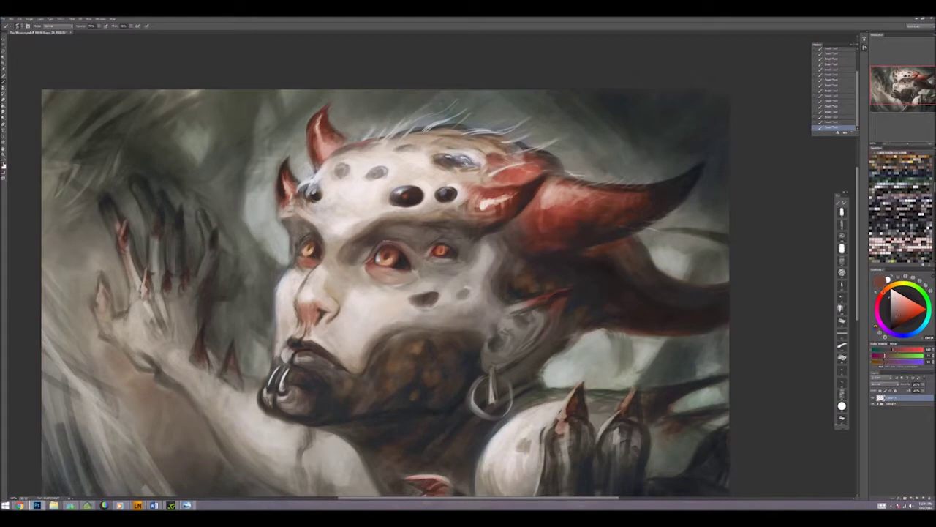
{"action": "left_click", "coordinate": [387, 253], "text": "alt"}
{"action": "left_click", "coordinate": [387, 252], "text": "alt"}
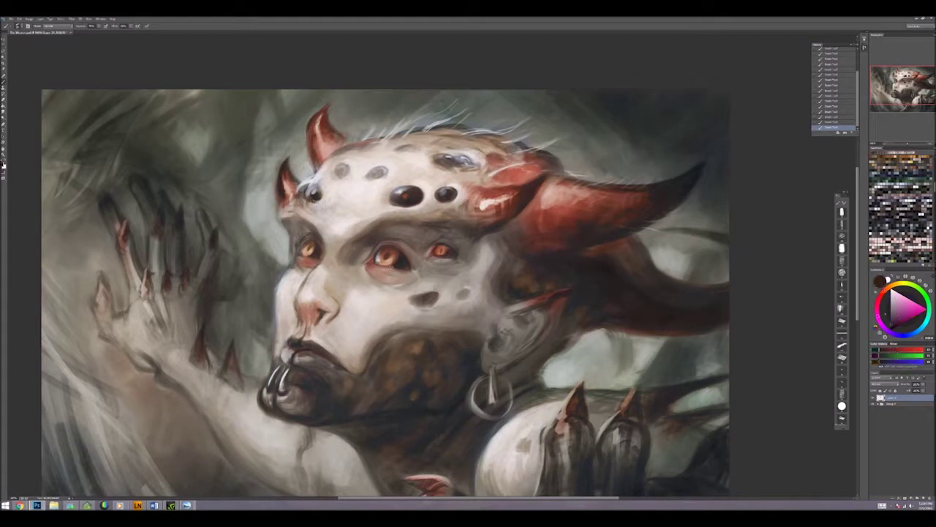
Step: Sample light peach and darker tones across the nose, lower face and cheek
{"action": "left_click", "coordinate": [313, 300], "text": "alt"}
{"action": "left_click", "coordinate": [331, 289], "text": "alt"}
{"action": "left_click", "coordinate": [345, 296], "text": "alt"}
{"action": "left_click", "coordinate": [346, 285], "text": "alt"}
{"action": "left_click", "coordinate": [347, 299], "text": "alt"}
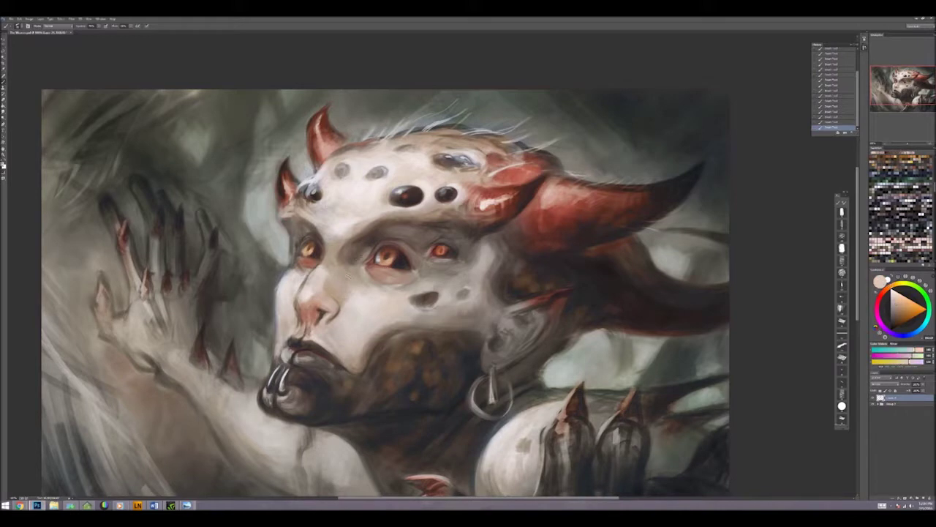
{"action": "left_click", "coordinate": [325, 283], "text": "alt"}
{"action": "left_click", "coordinate": [315, 292], "text": "alt"}
{"action": "left_click", "coordinate": [312, 297], "text": "alt"}
{"action": "left_click", "coordinate": [312, 298], "text": "alt"}
{"action": "left_click", "coordinate": [331, 291], "text": "alt"}
{"action": "left_click", "coordinate": [331, 297], "text": "alt"}
{"action": "left_click", "coordinate": [333, 304], "text": "alt"}
{"action": "left_click", "coordinate": [334, 313], "text": "alt"}
{"action": "left_click", "coordinate": [339, 315], "text": "alt"}
{"action": "left_click", "coordinate": [348, 306], "text": "alt"}
{"action": "left_click", "coordinate": [336, 321], "text": "alt"}
{"action": "left_click", "coordinate": [355, 309], "text": "alt"}
{"action": "left_click", "coordinate": [344, 323], "text": "alt"}
{"action": "left_click", "coordinate": [362, 343], "text": "alt"}
{"action": "left_click", "coordinate": [379, 331], "text": "alt"}
{"action": "left_click", "coordinate": [378, 326], "text": "alt"}
{"action": "left_click", "coordinate": [395, 302], "text": "alt"}
{"action": "left_click", "coordinate": [392, 305], "text": "alt"}
{"action": "left_click", "coordinate": [393, 305], "text": "alt"}
{"action": "left_click", "coordinate": [392, 304], "text": "alt"}
{"action": "left_click", "coordinate": [392, 303], "text": "alt"}
{"action": "left_click", "coordinate": [391, 303], "text": "alt"}
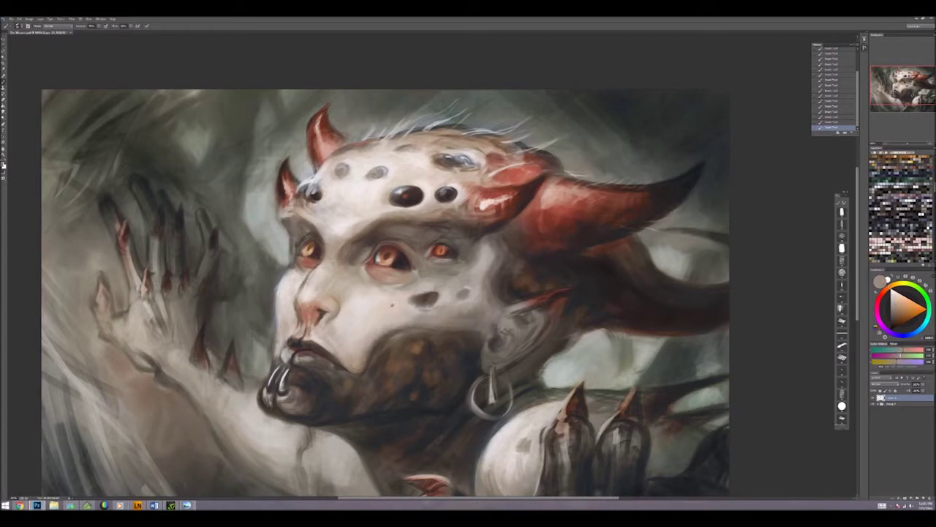
{"action": "left_click", "coordinate": [402, 188], "text": "alt"}
{"action": "left_click", "coordinate": [426, 289], "text": "alt"}
{"action": "left_click", "coordinate": [432, 305], "text": "alt"}
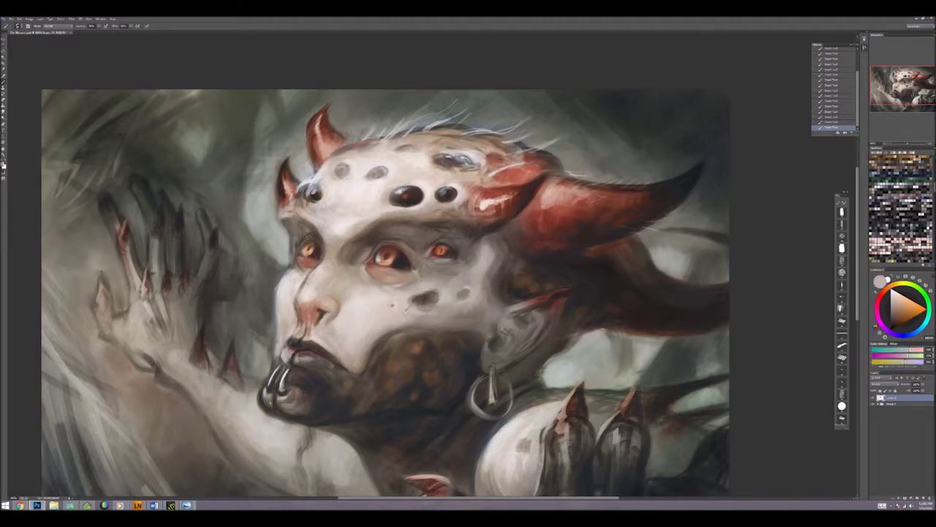
{"action": "left_click", "coordinate": [447, 314], "text": "alt"}
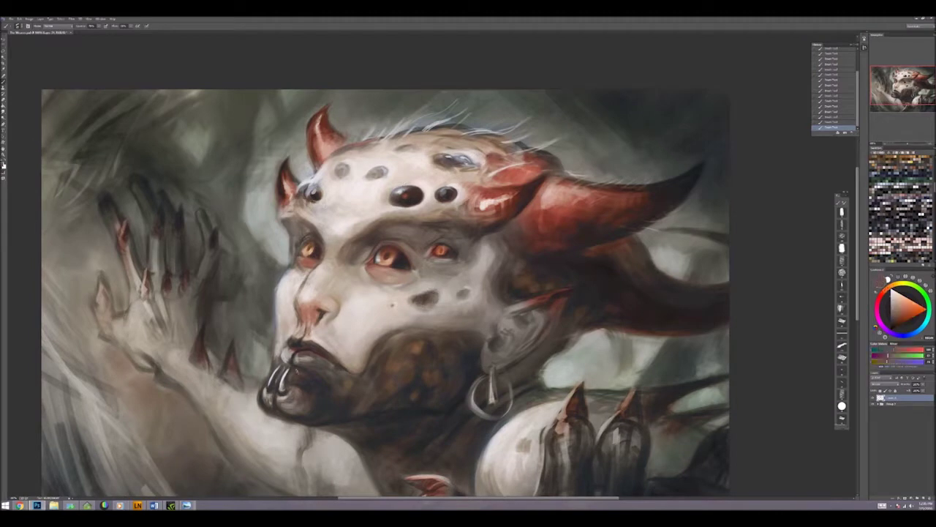
{"action": "left_click", "coordinate": [408, 229], "text": "alt"}
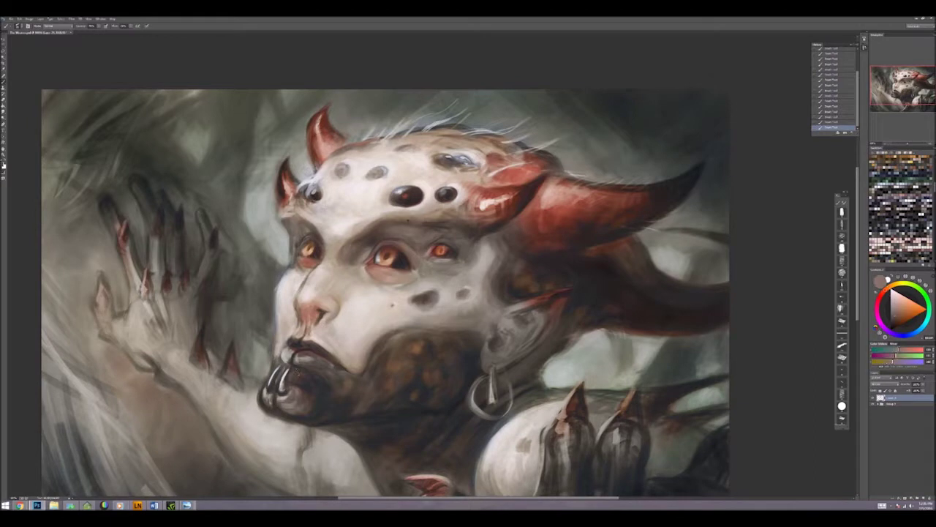
Step: Sample forehead colours beside the horn and the horn's dark red
{"action": "left_click_drag", "start_coordinate": [476, 226], "coordinate": [481, 217]}
{"action": "left_click", "coordinate": [478, 221], "text": "alt"}
{"action": "left_click", "coordinate": [474, 233], "text": "alt"}
{"action": "left_click", "coordinate": [484, 249], "text": "alt"}
{"action": "left_click", "coordinate": [520, 196], "text": "alt"}
{"action": "left_click", "coordinate": [520, 195], "text": "alt"}
{"action": "left_click", "coordinate": [521, 183], "text": "alt"}
{"action": "left_click", "coordinate": [508, 190], "text": "alt"}
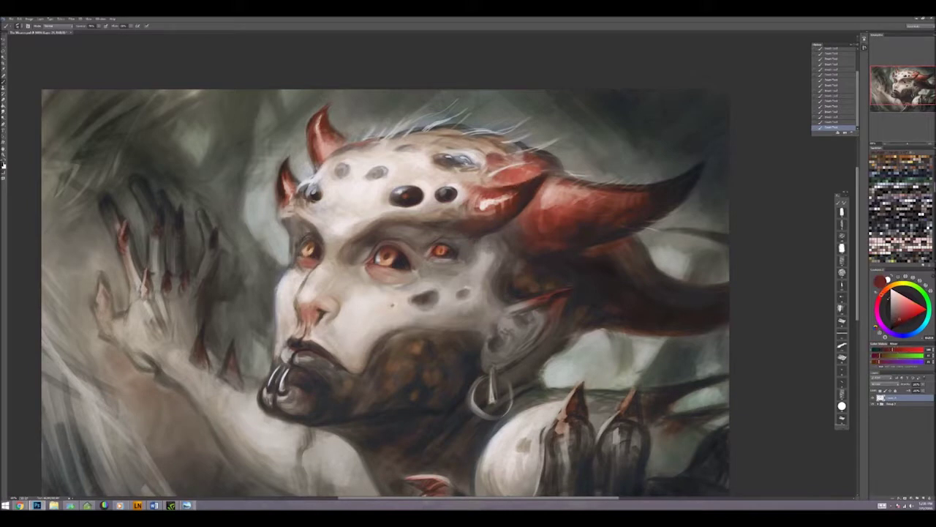
Step: Paint small light and dark skin-tone strokes just beneath the central eye
{"action": "left_click", "coordinate": [400, 257], "text": "alt"}
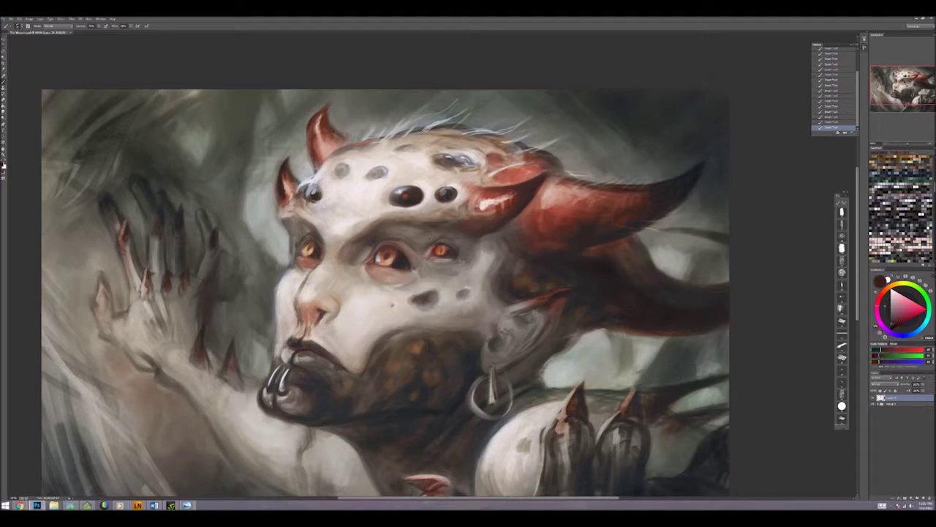
{"action": "left_click", "coordinate": [386, 256], "text": "alt"}
{"action": "left_click", "coordinate": [388, 258], "text": "alt"}
{"action": "left_click", "coordinate": [387, 266], "text": "alt"}
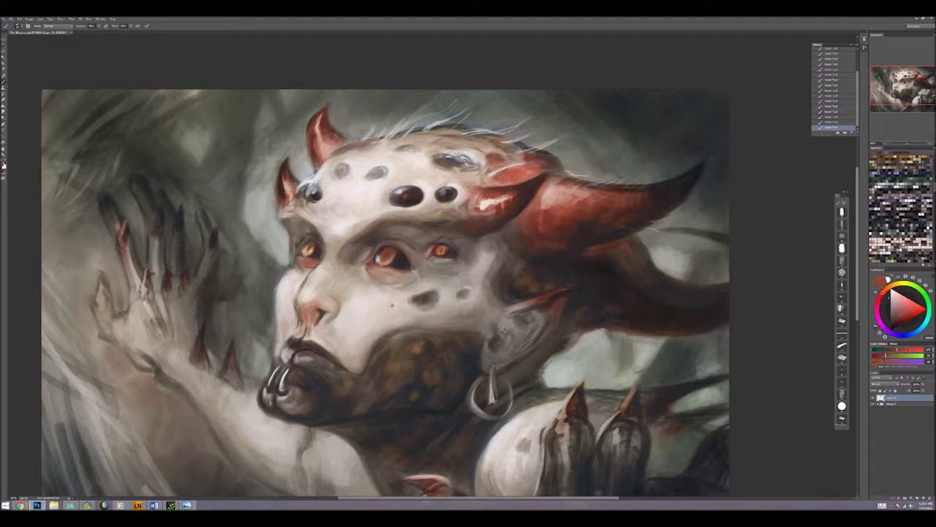
{"action": "left_click", "coordinate": [385, 267], "text": "alt"}
{"action": "left_click", "coordinate": [384, 270], "text": "alt"}
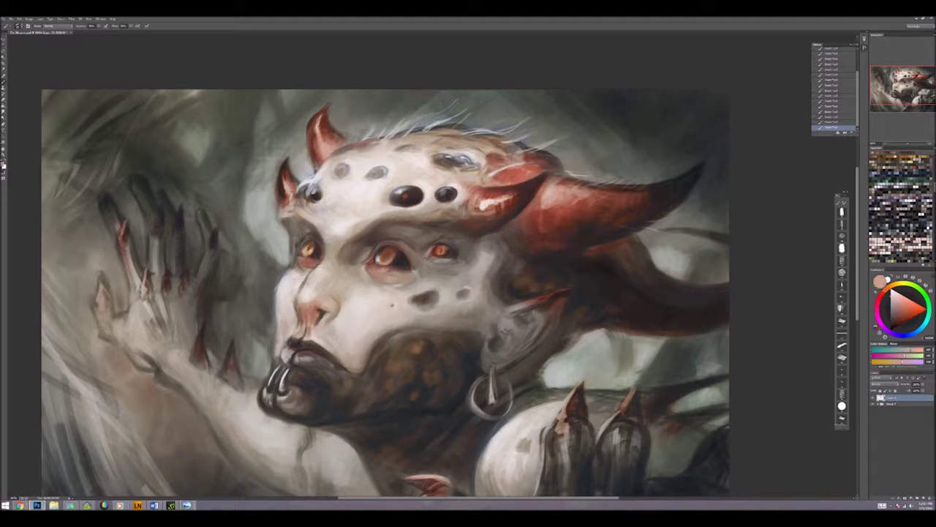
{"action": "left_click", "coordinate": [392, 268], "text": "alt"}
{"action": "mouse_move", "coordinate": [379, 279]}
{"action": "left_mouse_down"}
{"action": "mouse_move", "coordinate": [400, 283]}
{"action": "mouse_move", "coordinate": [388, 292]}
{"action": "mouse_move", "coordinate": [421, 280]}
{"action": "mouse_move", "coordinate": [398, 294]}
{"action": "left_mouse_up"}
{"action": "left_click", "coordinate": [381, 278], "text": "alt"}
{"action": "left_click", "coordinate": [388, 271], "text": "alt"}
{"action": "left_click", "coordinate": [395, 272], "text": "alt"}
{"action": "left_click", "coordinate": [392, 271], "text": "alt"}
{"action": "left_click", "coordinate": [395, 272], "text": "alt"}
{"action": "mouse_move", "coordinate": [409, 278]}
{"action": "left_mouse_down"}
{"action": "mouse_move", "coordinate": [420, 280]}
{"action": "mouse_move", "coordinate": [369, 287]}
{"action": "mouse_move", "coordinate": [381, 296]}
{"action": "left_mouse_up"}
{"action": "left_click", "coordinate": [363, 275], "text": "alt"}
{"action": "left_click", "coordinate": [375, 290], "text": "alt"}
{"action": "left_click", "coordinate": [366, 271], "text": "alt"}
{"action": "left_click_drag", "start_coordinate": [354, 268], "coordinate": [367, 270]}
{"action": "left_click", "coordinate": [362, 269], "text": "alt"}
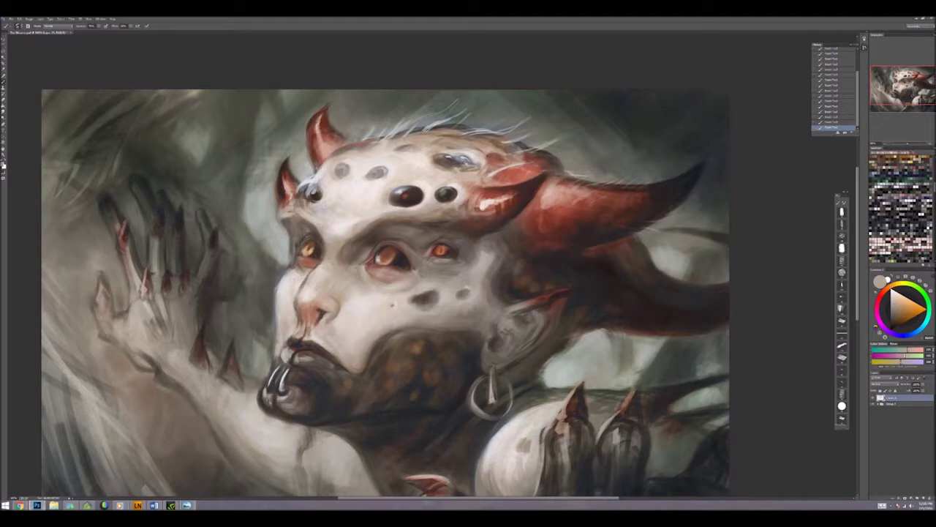
{"action": "left_click", "coordinate": [370, 277], "text": "alt"}
{"action": "left_click", "coordinate": [376, 282], "text": "alt"}
{"action": "key", "text": "alt+f"}
Step: Fit the whole painting to the window, then zoom back in on the eyes and cheek
{"action": "key", "text": "Escape"}
{"action": "key", "text": "ctrl+minus"}
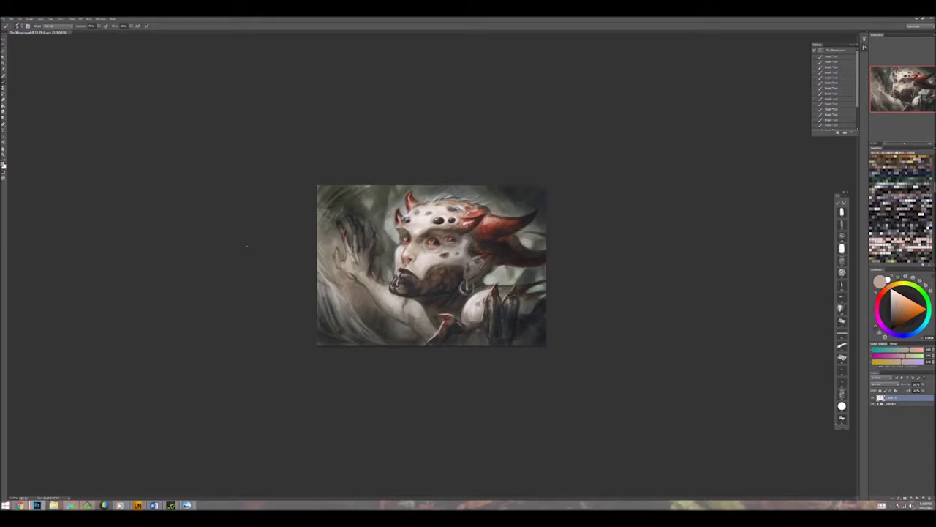
{"action": "key", "text": "ctrl+0"}
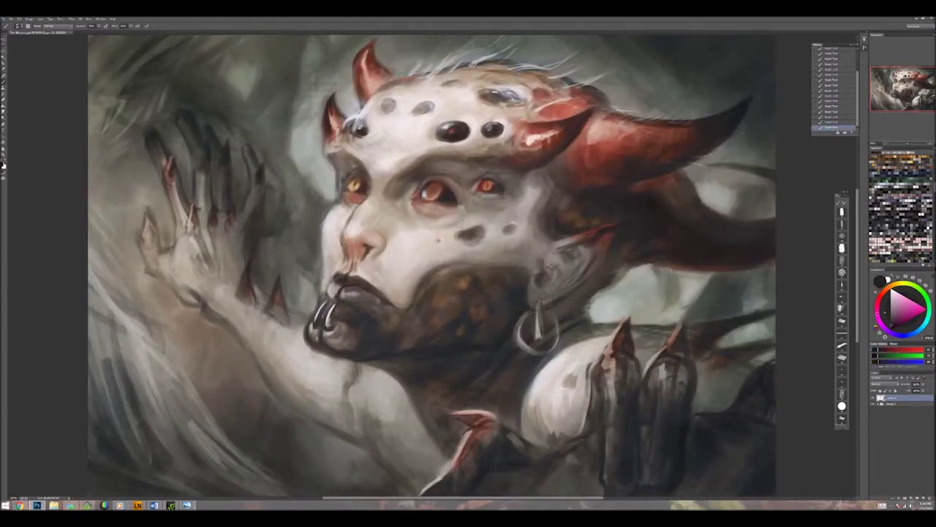
{"action": "key", "text": "ctrl+plus"}
{"action": "key", "text": "ctrl+plus"}
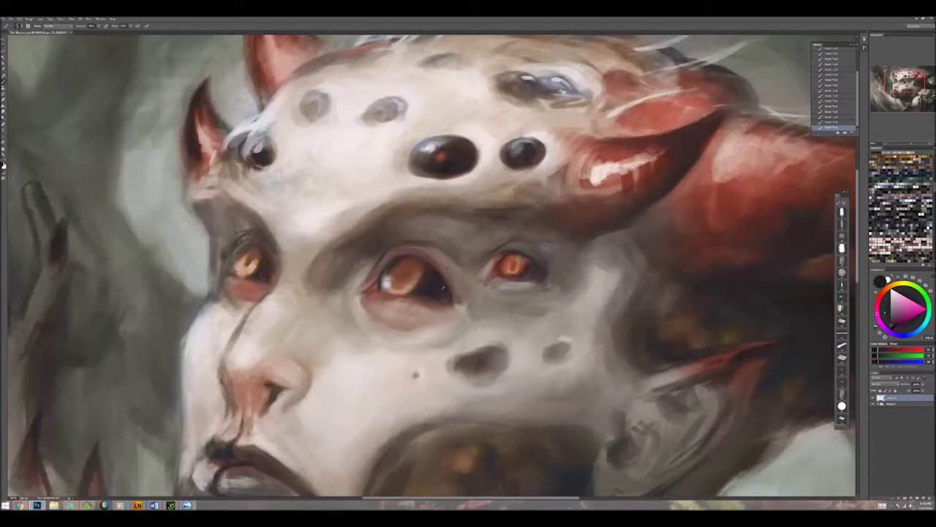
{"action": "left_click_drag", "start_coordinate": [454, 269], "coordinate": [474, 229]}
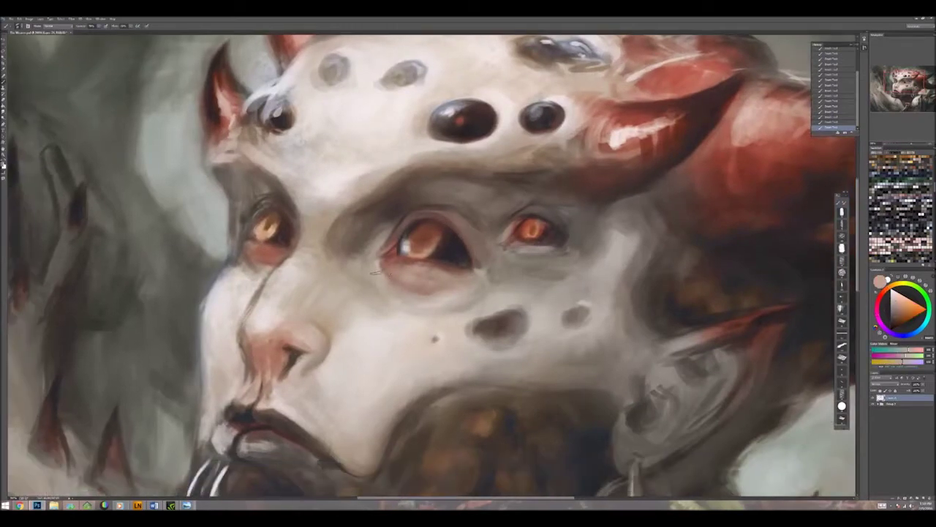
Step: Paint light skin-tone strokes across the cheek beside the central eye
{"action": "left_click", "coordinate": [367, 257], "text": "alt"}
{"action": "left_click", "coordinate": [370, 243], "text": "alt"}
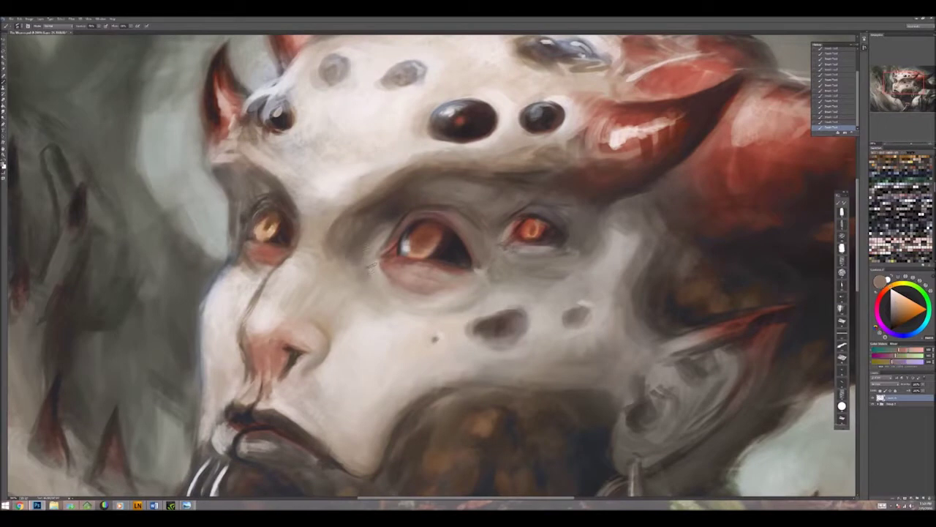
{"action": "left_click", "coordinate": [404, 313], "text": "alt"}
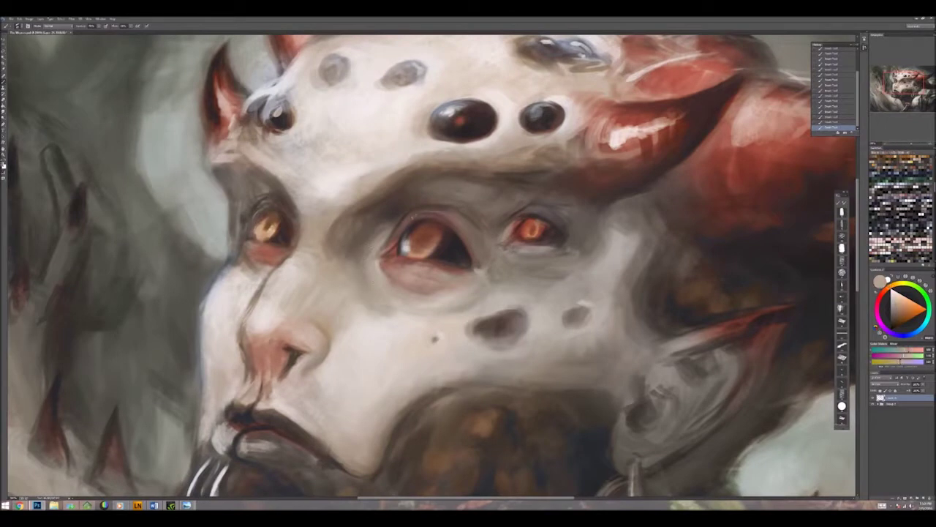
{"action": "left_click", "coordinate": [431, 303], "text": "alt"}
{"action": "left_click", "coordinate": [453, 298], "text": "alt"}
{"action": "mouse_move", "coordinate": [453, 300]}
{"action": "left_mouse_down"}
{"action": "mouse_move", "coordinate": [476, 311]}
{"action": "mouse_move", "coordinate": [494, 296]}
{"action": "left_mouse_up"}
Step: Sample lighter and darker reddish tones from the cheek and under the eye
{"action": "left_click", "coordinate": [482, 300], "text": "alt"}
{"action": "left_click", "coordinate": [476, 302], "text": "alt"}
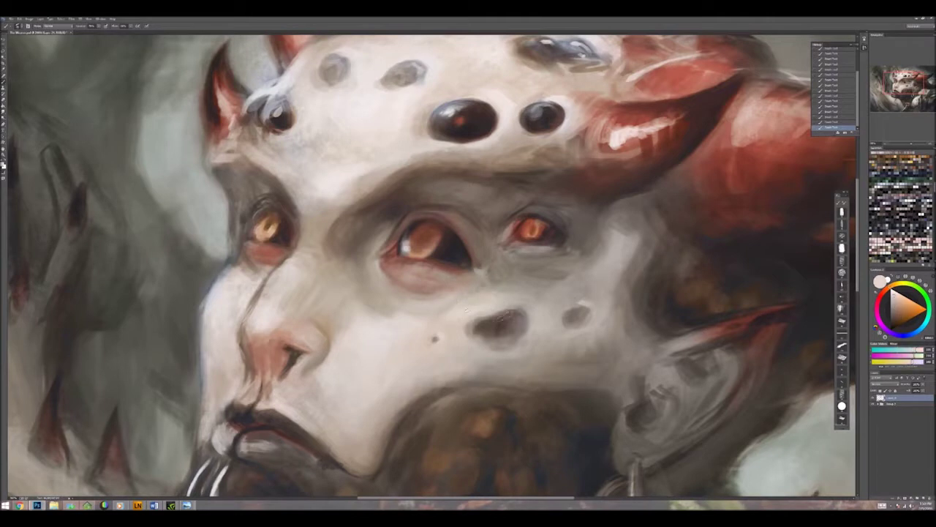
{"action": "left_click", "coordinate": [369, 311], "text": "alt"}
{"action": "left_click", "coordinate": [358, 319], "text": "alt"}
{"action": "left_click", "coordinate": [421, 318], "text": "alt"}
{"action": "left_click", "coordinate": [404, 312], "text": "alt"}
{"action": "left_click", "coordinate": [389, 306], "text": "alt"}
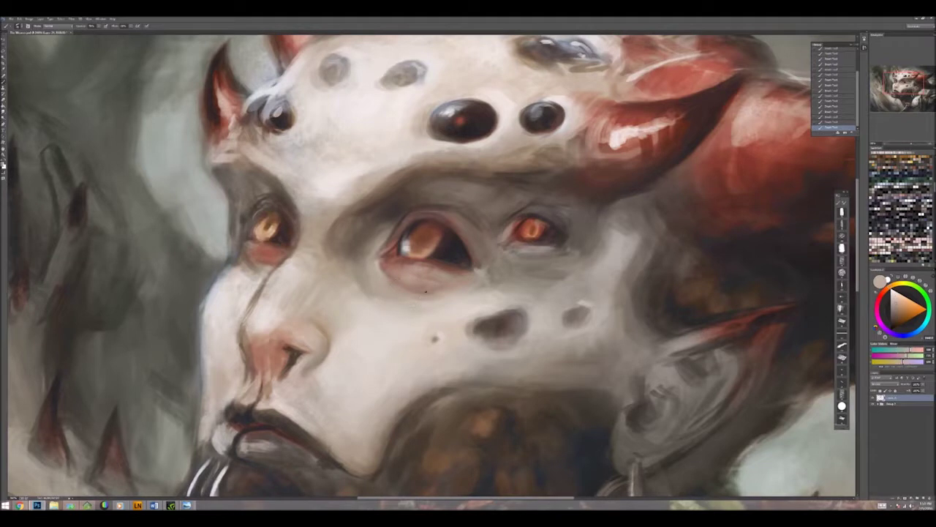
{"action": "left_click", "coordinate": [399, 267], "text": "alt"}
{"action": "left_click", "coordinate": [402, 269], "text": "alt"}
Step: Sample red and salmon tones from the eye, then pale and light pink skin below it
{"action": "left_click", "coordinate": [453, 262], "text": "alt"}
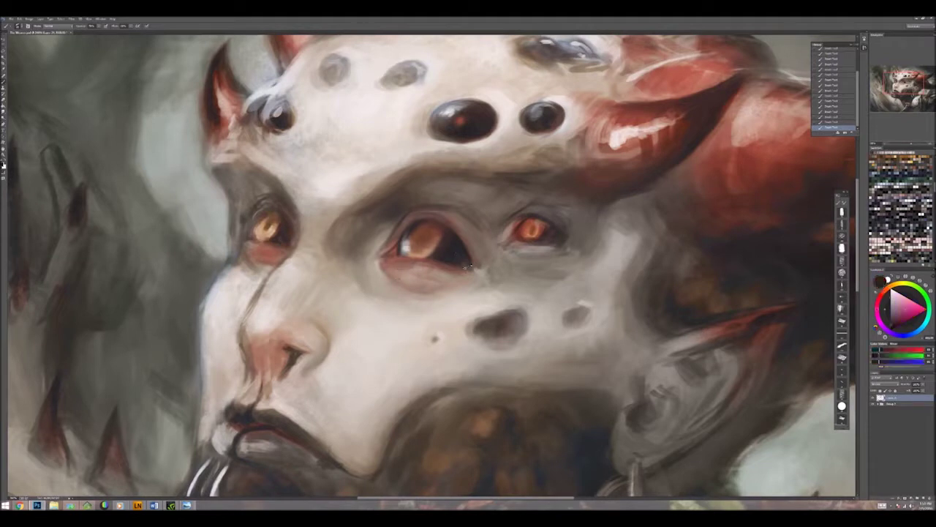
{"action": "left_click", "coordinate": [469, 265], "text": "alt"}
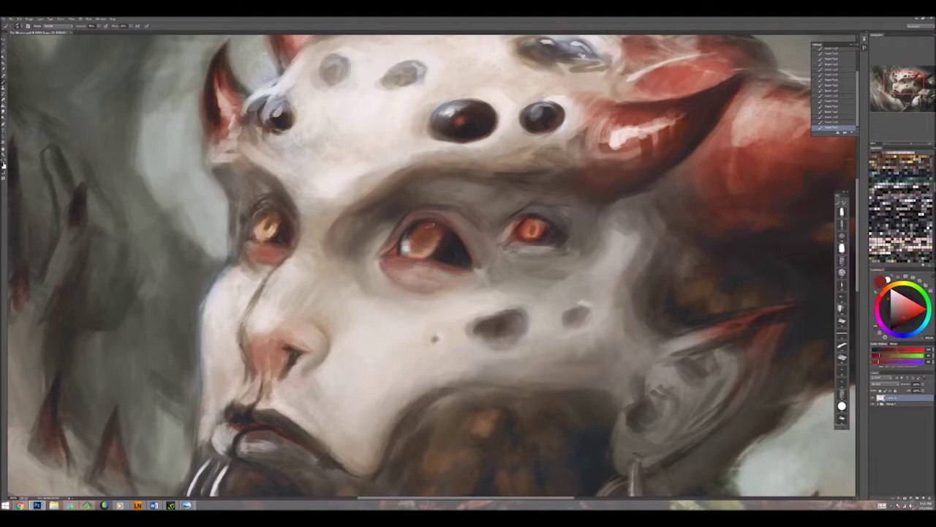
{"action": "left_click", "coordinate": [422, 226], "text": "alt"}
{"action": "left_click", "coordinate": [412, 252], "text": "alt"}
{"action": "left_click", "coordinate": [414, 253], "text": "alt"}
{"action": "left_click", "coordinate": [448, 237], "text": "alt"}
{"action": "left_click", "coordinate": [435, 244], "text": "alt"}
{"action": "left_click", "coordinate": [425, 233], "text": "alt"}
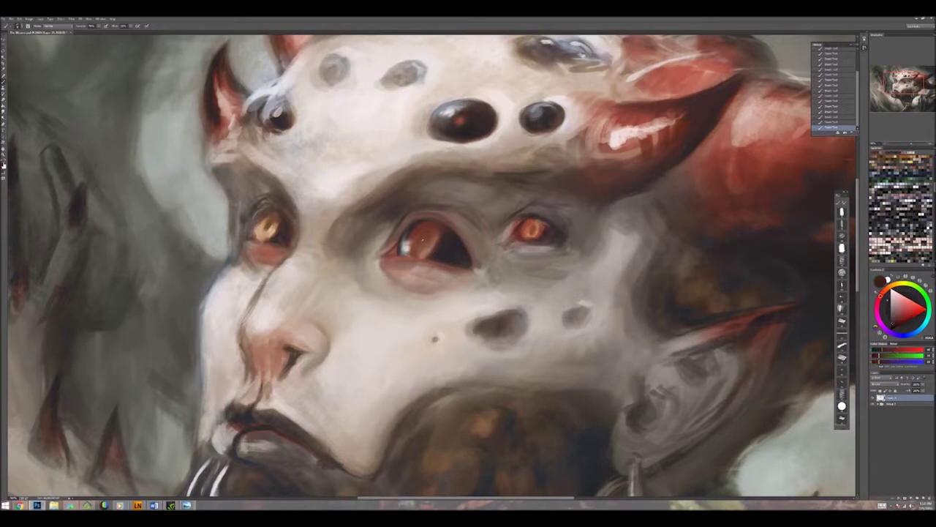
{"action": "left_click", "coordinate": [420, 223], "text": "alt"}
{"action": "left_click", "coordinate": [420, 224], "text": "alt"}
{"action": "left_click", "coordinate": [346, 287], "text": "alt"}
{"action": "left_click", "coordinate": [413, 275], "text": "alt"}
{"action": "left_click", "coordinate": [412, 267], "text": "alt"}
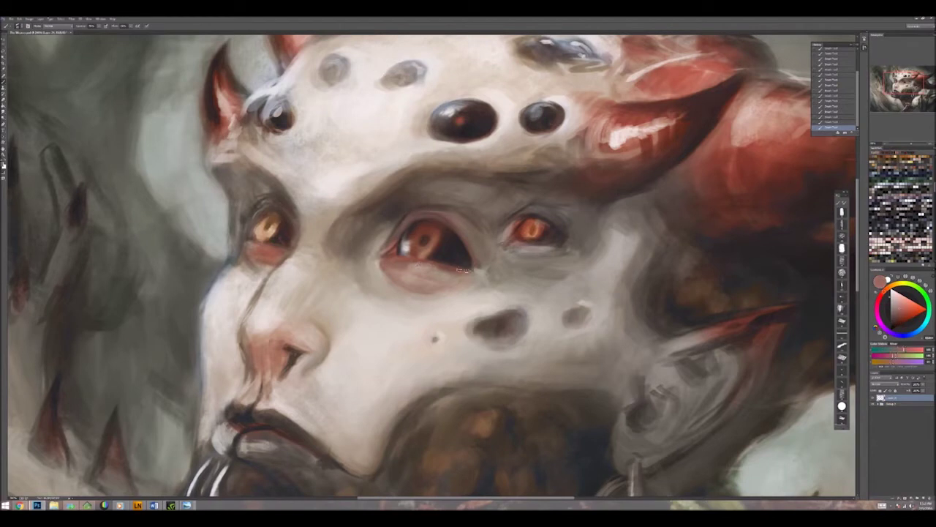
{"action": "left_click", "coordinate": [447, 296], "text": "alt"}
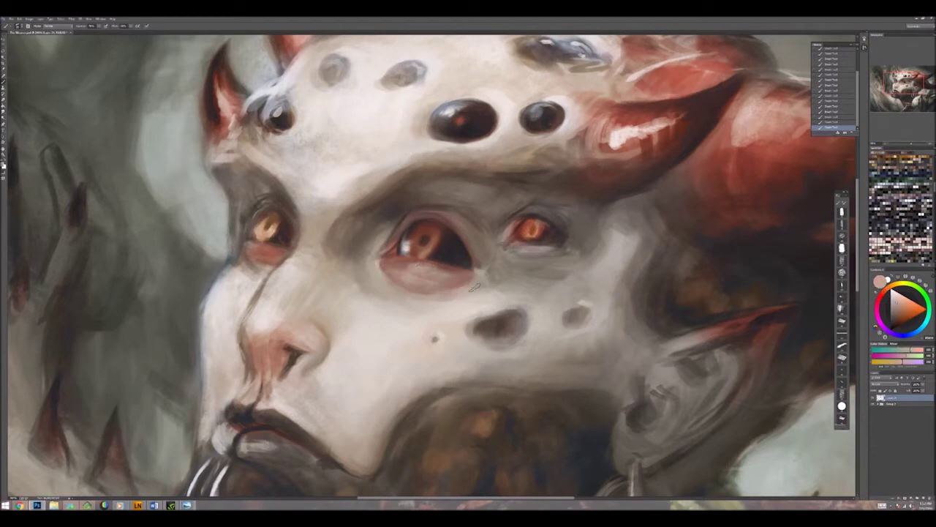
Step: Fit the painting to the window and sample dark red-brown and salmon tones around the central eye
{"action": "key", "text": "ctrl+0"}
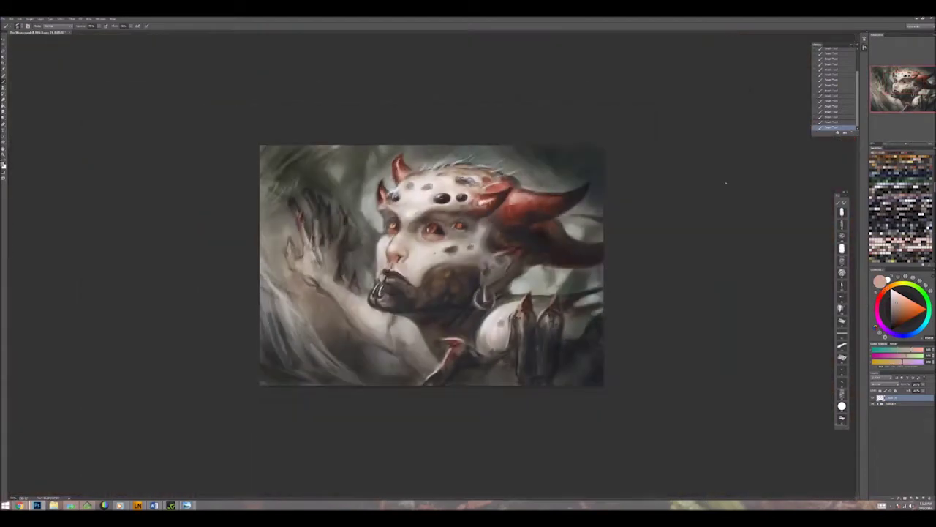
{"action": "scroll", "coordinate": [445, 213], "scroll_direction": "up", "scroll_amount": 5}
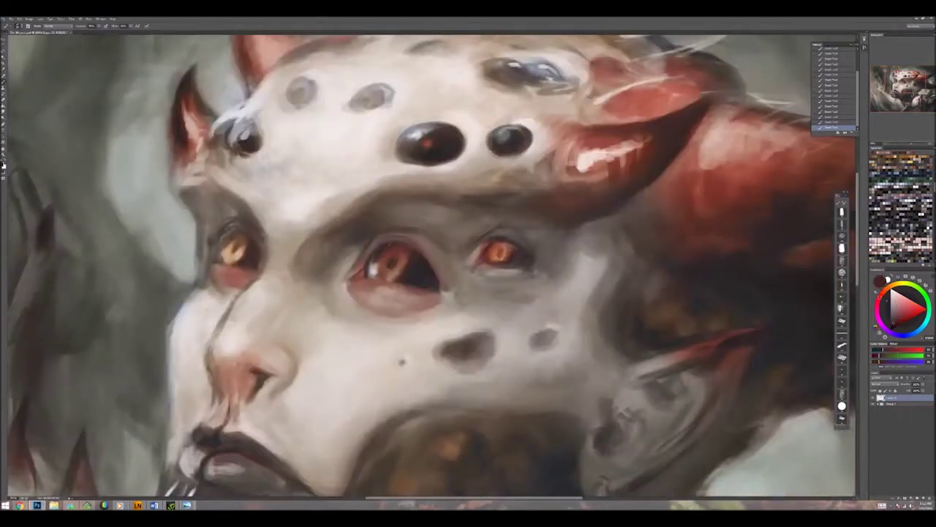
{"action": "key", "text": "x"}
{"action": "key", "text": "x"}
{"action": "left_click", "coordinate": [401, 269], "text": "alt"}
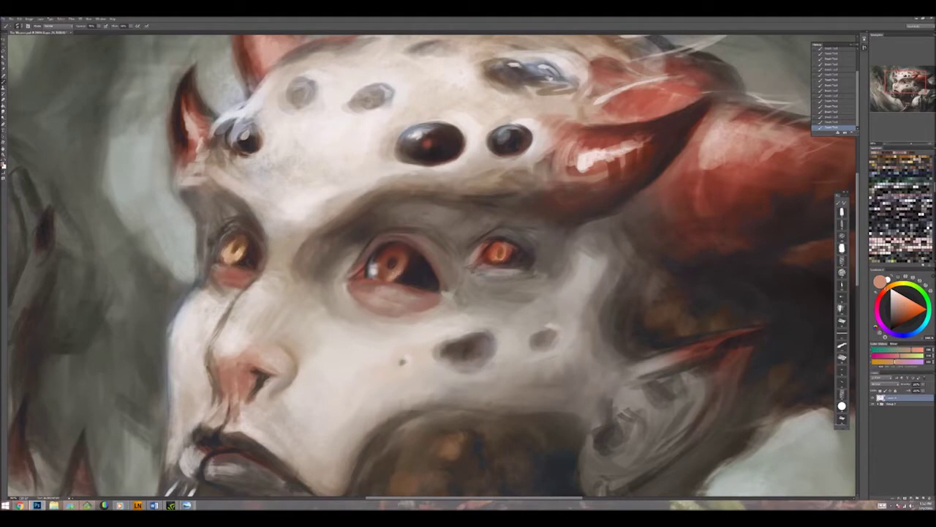
{"action": "left_click", "coordinate": [412, 264], "text": "alt"}
{"action": "left_click", "coordinate": [420, 264], "text": "alt"}
{"action": "left_click", "coordinate": [424, 273], "text": "alt"}
{"action": "left_click", "coordinate": [405, 277], "text": "alt"}
{"action": "left_click", "coordinate": [430, 278], "text": "alt"}
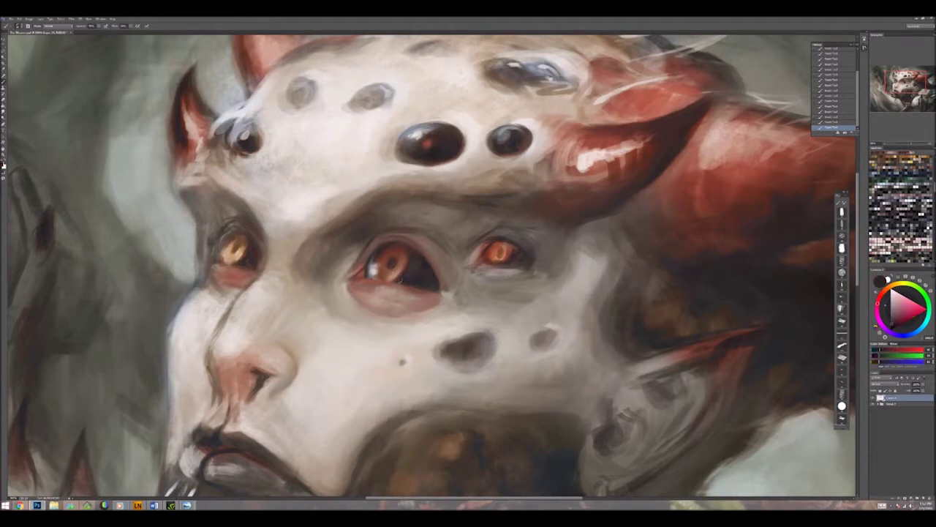
{"action": "left_click", "coordinate": [431, 278], "text": "alt"}
{"action": "left_click", "coordinate": [395, 271], "text": "alt"}
{"action": "left_click", "coordinate": [390, 268], "text": "alt"}
Step: Swap the light and dark painting colours and sample red, grey and peach skin tones across the face
{"action": "key", "text": "x"}
{"action": "key", "text": "x"}
{"action": "key", "text": "x"}
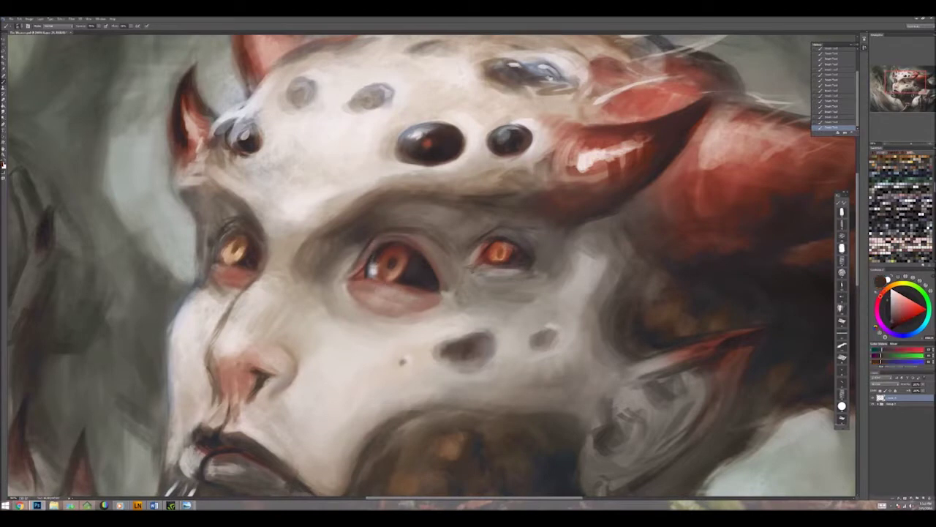
{"action": "key", "text": "x"}
{"action": "key", "text": "x"}
{"action": "key", "text": "x"}
{"action": "key", "text": "x"}
{"action": "left_click", "coordinate": [387, 228], "text": "alt"}
{"action": "left_click", "coordinate": [427, 236], "text": "alt"}
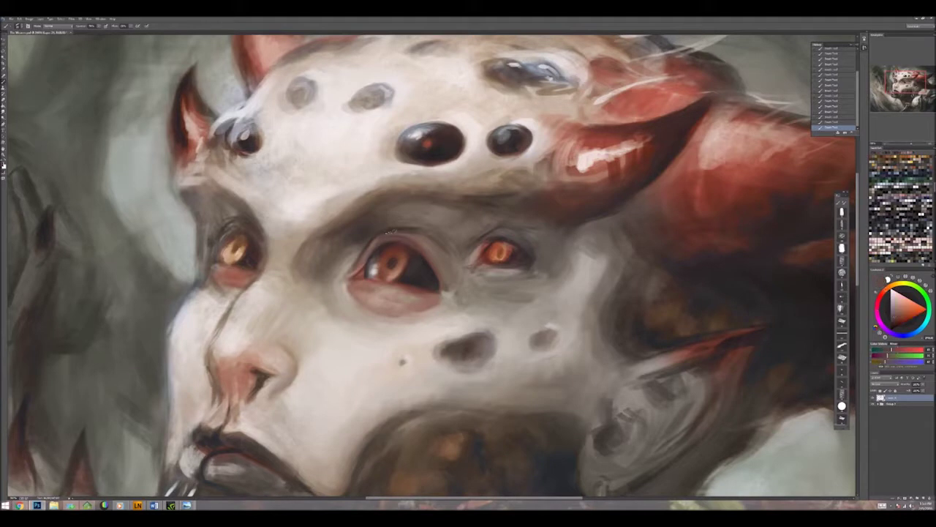
{"action": "left_click", "coordinate": [375, 230], "text": "alt"}
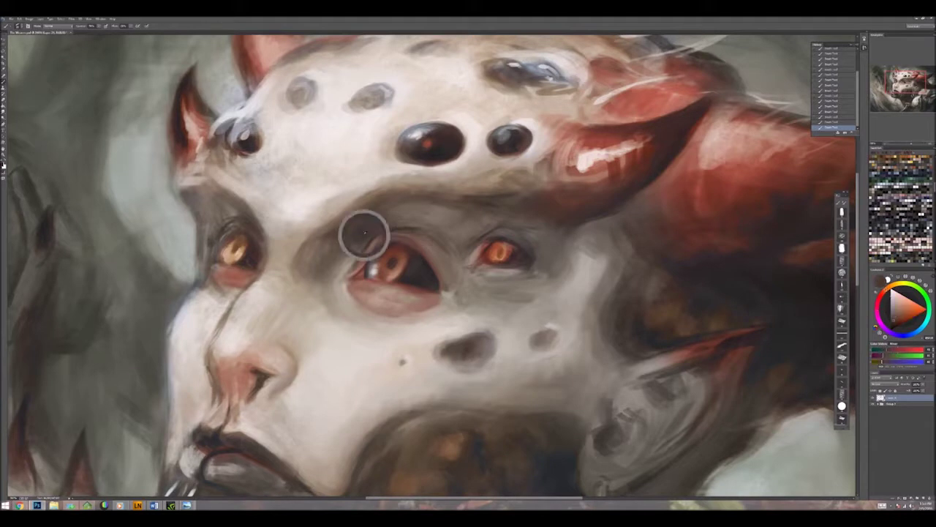
{"action": "left_click", "coordinate": [351, 252], "text": "alt"}
{"action": "left_click", "coordinate": [339, 286], "text": "alt"}
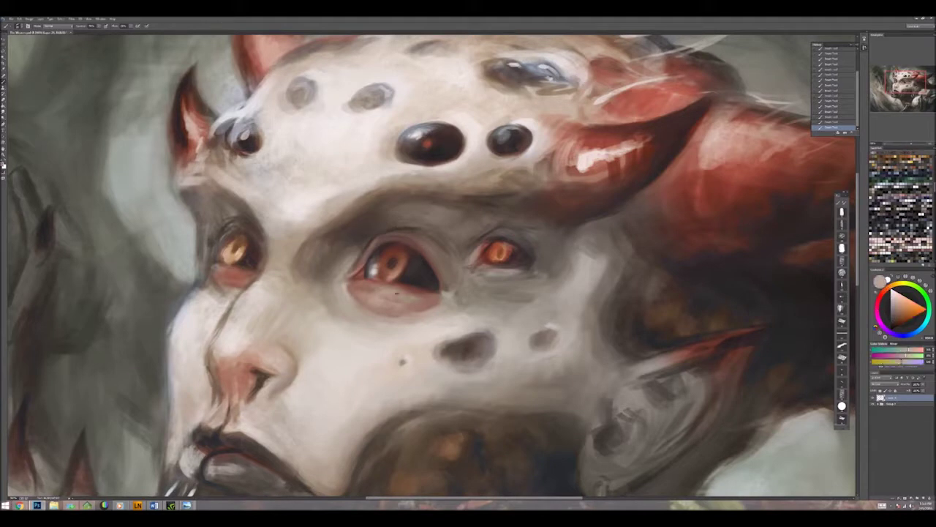
{"action": "left_click", "coordinate": [403, 361], "text": "alt"}
{"action": "left_click", "coordinate": [379, 248], "text": "alt"}
{"action": "left_click", "coordinate": [412, 257], "text": "alt"}
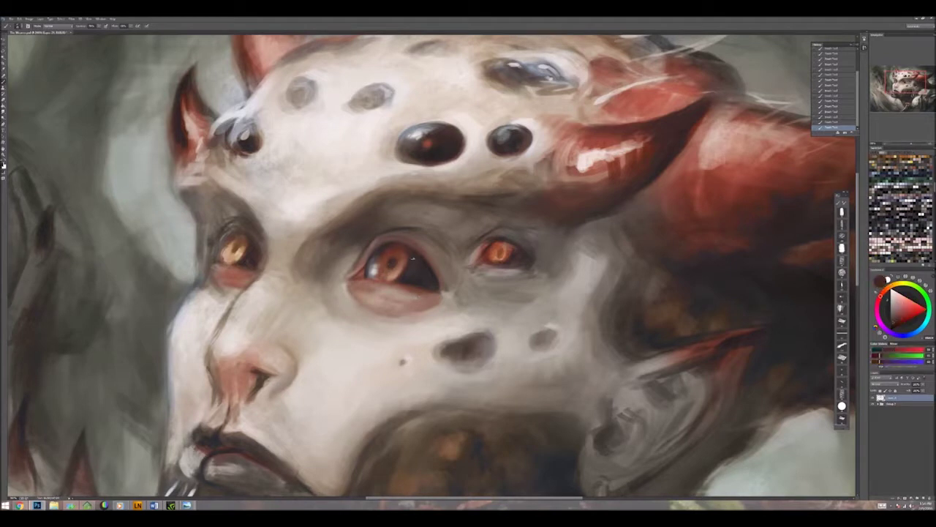
{"action": "left_click", "coordinate": [436, 268], "text": "alt"}
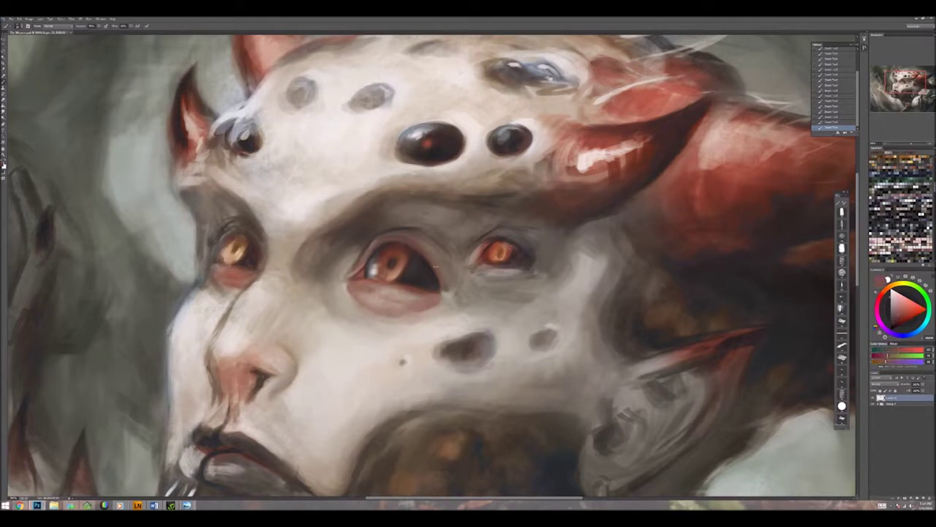
{"action": "left_click", "coordinate": [449, 253], "text": "alt"}
{"action": "left_click", "coordinate": [474, 267], "text": "alt"}
Step: Paint light strokes under the right orange eye and sample its red-orange tones
{"action": "mouse_move", "coordinate": [475, 264]}
{"action": "left_mouse_down"}
{"action": "mouse_move", "coordinate": [425, 306]}
{"action": "mouse_move", "coordinate": [534, 271]}
{"action": "left_mouse_up"}
{"action": "left_click", "coordinate": [498, 265], "text": "alt"}
{"action": "left_click", "coordinate": [534, 271], "text": "alt"}
{"action": "left_click", "coordinate": [527, 255], "text": "alt"}
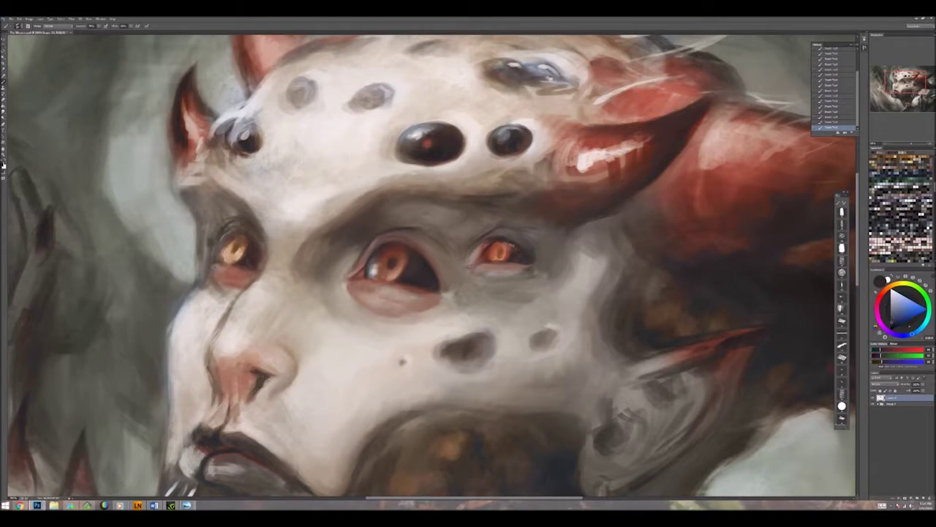
{"action": "left_click", "coordinate": [499, 251], "text": "alt"}
{"action": "left_click", "coordinate": [500, 251], "text": "alt"}
{"action": "left_click", "coordinate": [500, 251], "text": "alt"}
{"action": "left_click", "coordinate": [500, 251], "text": "alt"}
{"action": "left_click", "coordinate": [500, 251], "text": "alt"}
{"action": "left_click", "coordinate": [498, 251], "text": "alt"}
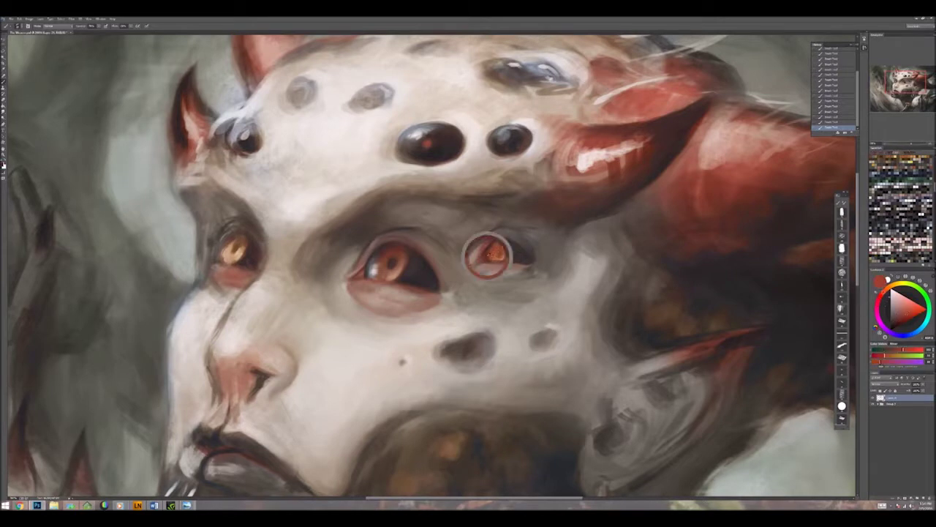
{"action": "left_click", "coordinate": [498, 251], "text": "alt"}
{"action": "left_click", "coordinate": [497, 251], "text": "alt"}
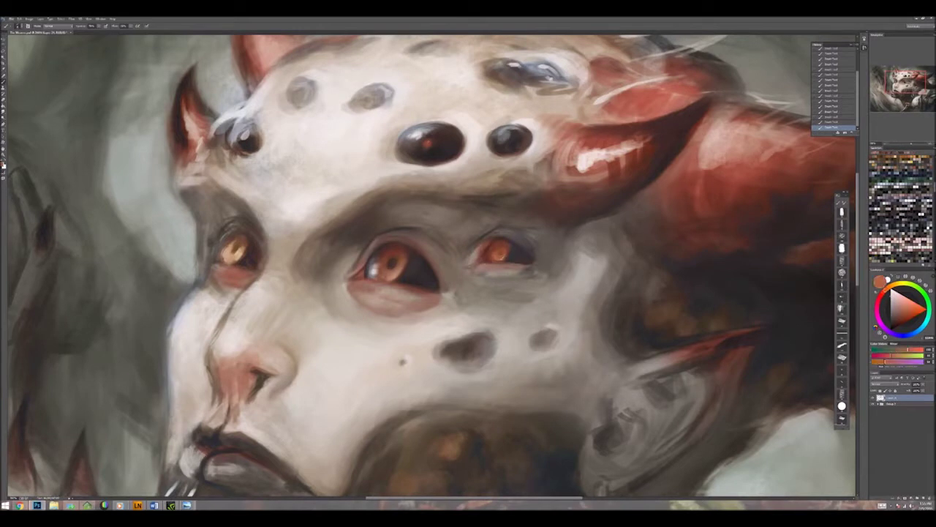
Step: Sample light reds from the right horn and repaint its highlight
{"action": "left_click", "coordinate": [437, 150], "text": "alt"}
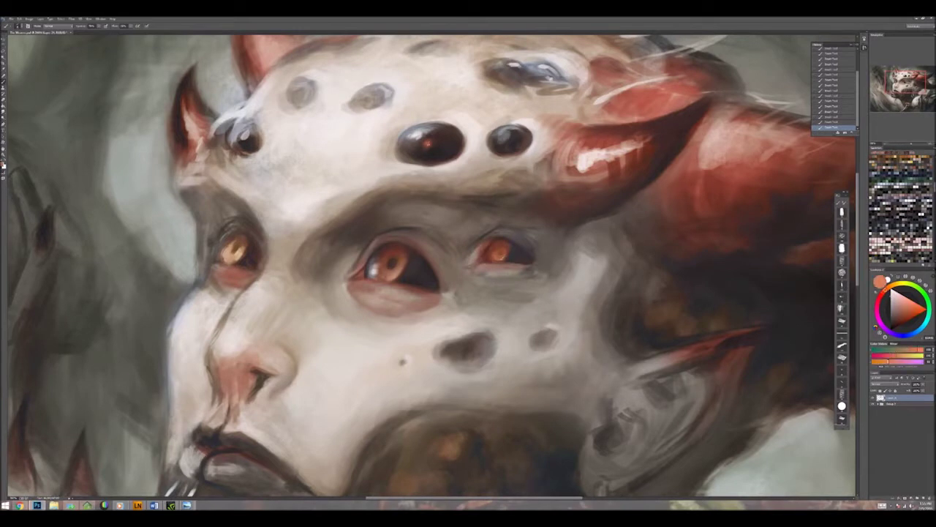
{"action": "left_click", "coordinate": [505, 157], "text": "alt"}
{"action": "left_click", "coordinate": [567, 131], "text": "alt"}
{"action": "left_click", "coordinate": [559, 106], "text": "alt"}
{"action": "left_click", "coordinate": [605, 124], "text": "alt"}
{"action": "mouse_move", "coordinate": [655, 154]}
{"action": "left_mouse_down"}
{"action": "mouse_move", "coordinate": [614, 140]}
{"action": "mouse_move", "coordinate": [693, 120]}
{"action": "mouse_move", "coordinate": [717, 139]}
{"action": "mouse_move", "coordinate": [721, 176]}
{"action": "left_mouse_up"}
{"action": "left_click", "coordinate": [699, 128], "text": "alt"}
{"action": "left_click", "coordinate": [706, 126], "text": "alt"}
Step: Paint darker red over the horn, add a longer bright highlight, and darken its upper part
{"action": "left_click", "coordinate": [680, 202], "text": "alt"}
{"action": "left_click", "coordinate": [617, 170], "text": "alt"}
{"action": "mouse_move", "coordinate": [605, 164]}
{"action": "left_mouse_down"}
{"action": "mouse_move", "coordinate": [578, 155]}
{"action": "mouse_move", "coordinate": [567, 122]}
{"action": "mouse_move", "coordinate": [594, 128]}
{"action": "left_mouse_up"}
{"action": "left_click", "coordinate": [594, 128], "text": "alt"}
{"action": "left_click", "coordinate": [594, 128], "text": "alt"}
{"action": "left_click_drag", "start_coordinate": [585, 164], "coordinate": [633, 150]}
{"action": "left_click", "coordinate": [534, 121], "text": "alt"}
{"action": "left_click_drag", "start_coordinate": [586, 110], "coordinate": [615, 98]}
{"action": "key", "text": "ctrl+minus"}
{"action": "key", "text": "ctrl+minus"}
{"action": "key", "text": "ctrl+minus"}
{"action": "key", "text": "ctrl+minus"}
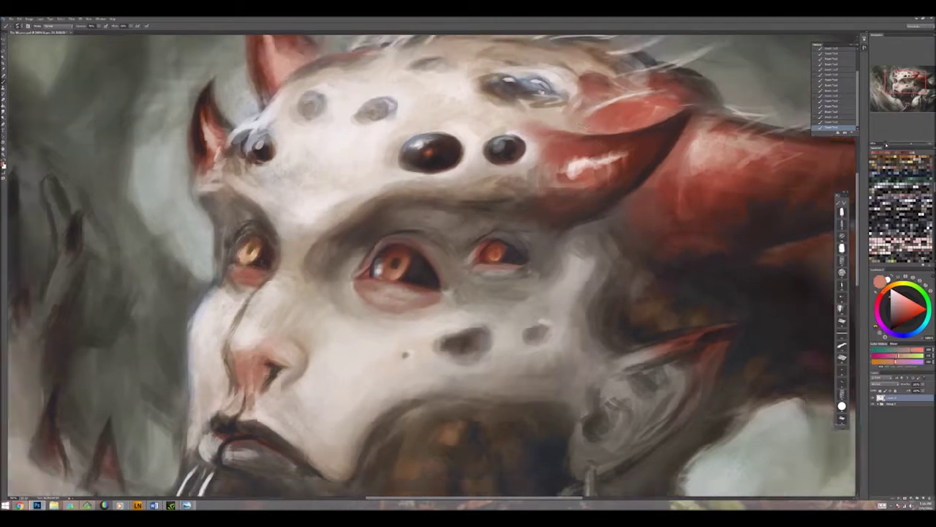
{"action": "key", "text": "ctrl+0"}
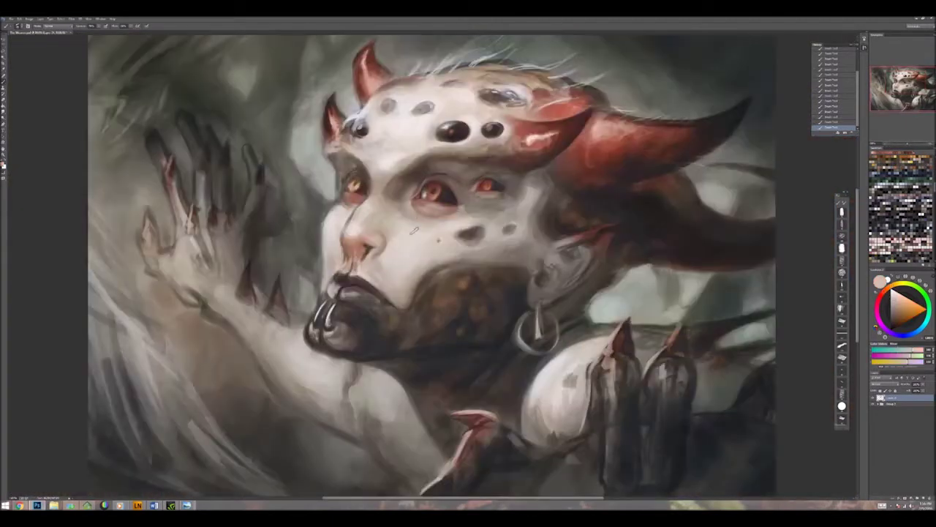
{"action": "left_click", "coordinate": [430, 227], "text": "alt"}
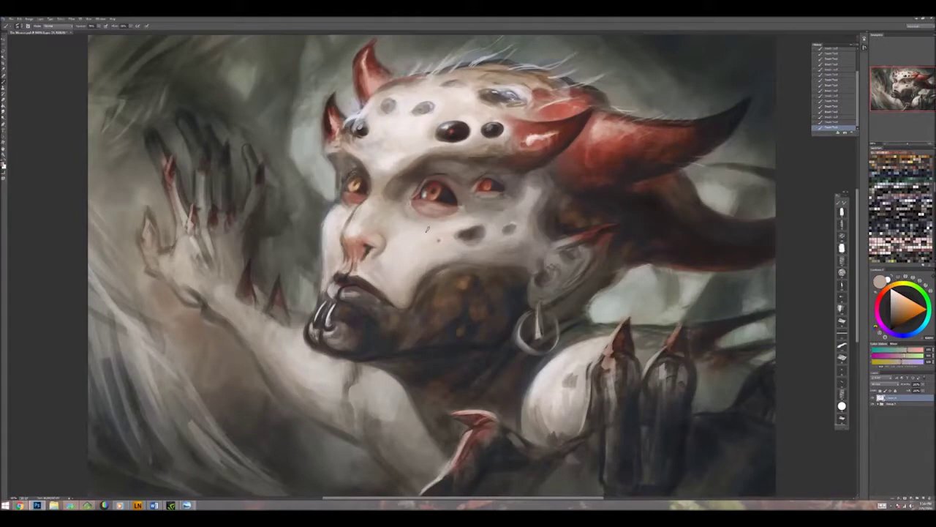
Step: Sample skin and salmon peach tones from around the face
{"action": "left_click", "coordinate": [472, 221], "text": "alt"}
{"action": "left_click", "coordinate": [477, 217], "text": "alt"}
{"action": "left_click", "coordinate": [480, 216], "text": "alt"}
{"action": "left_click", "coordinate": [481, 217], "text": "alt"}
{"action": "left_click", "coordinate": [394, 206], "text": "alt"}
{"action": "left_click", "coordinate": [394, 208], "text": "alt"}
{"action": "left_click", "coordinate": [393, 211], "text": "alt"}
{"action": "left_click", "coordinate": [395, 212], "text": "alt"}
Step: Sample light peach, pale lavender and orange tones near the nose and cheek
{"action": "left_click", "coordinate": [363, 270], "text": "alt"}
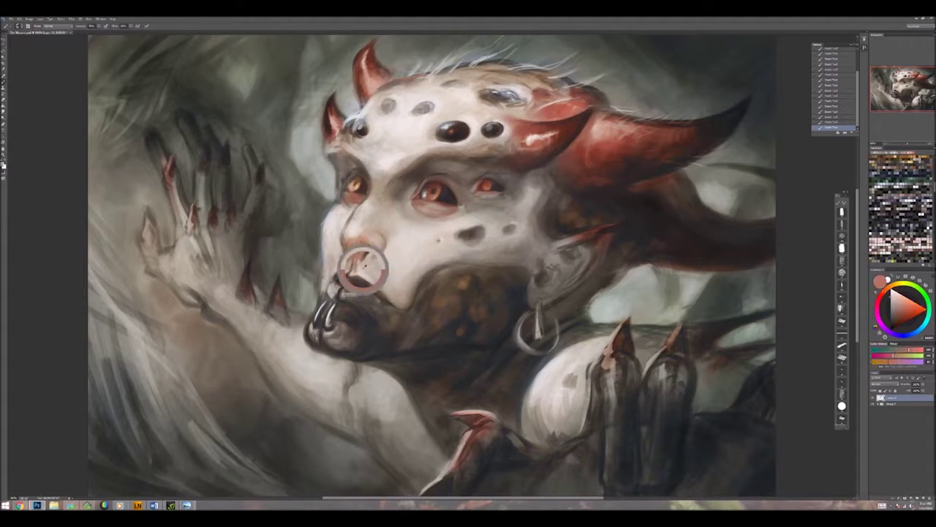
{"action": "left_click", "coordinate": [345, 273], "text": "alt"}
{"action": "left_click", "coordinate": [371, 215], "text": "alt"}
{"action": "left_click", "coordinate": [349, 223], "text": "alt"}
{"action": "left_click", "coordinate": [353, 223], "text": "alt"}
{"action": "left_click", "coordinate": [345, 233], "text": "alt"}
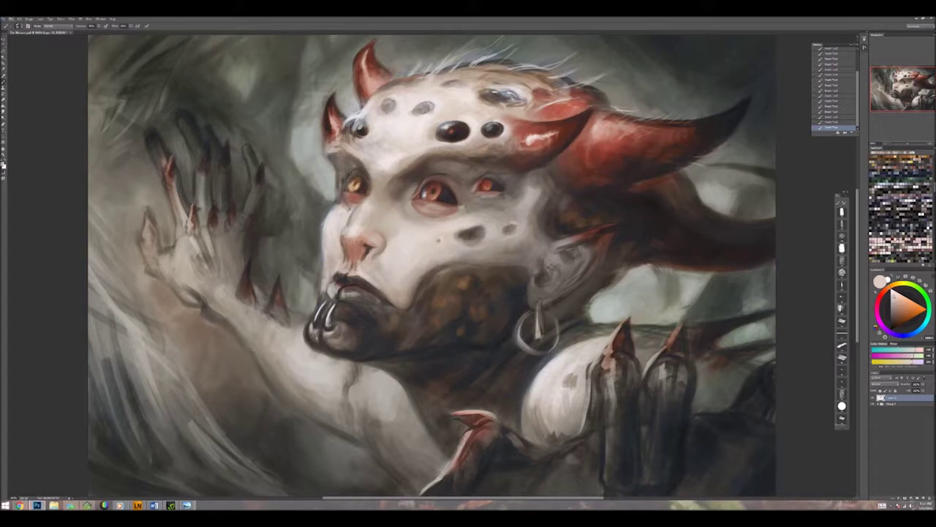
{"action": "left_click", "coordinate": [419, 227], "text": "alt"}
{"action": "left_click", "coordinate": [421, 99], "text": "alt"}
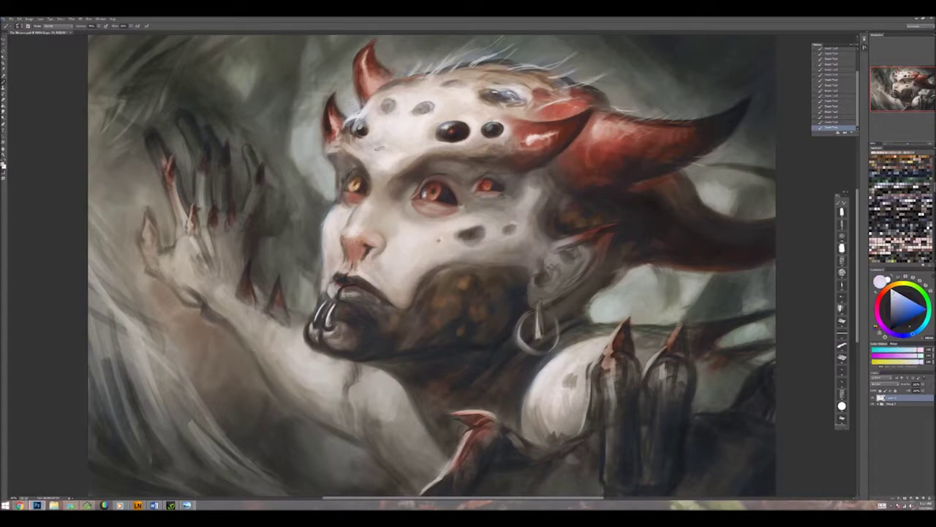
{"action": "left_click", "coordinate": [370, 163], "text": "alt"}
{"action": "left_click", "coordinate": [362, 164], "text": "alt"}
Step: Lighten the forehead between the eyes with strokes of sampled pale skin tone
{"action": "left_click", "coordinate": [395, 161], "text": "alt"}
{"action": "left_click", "coordinate": [406, 158], "text": "alt"}
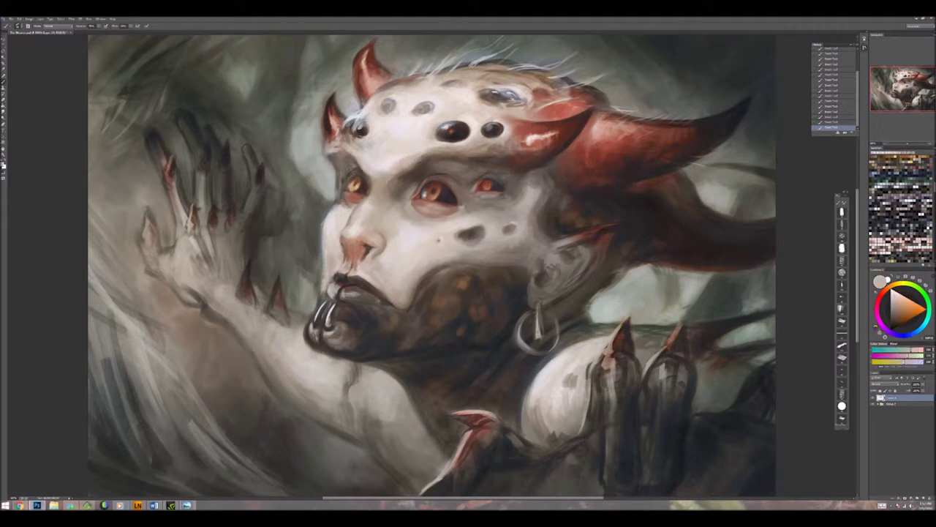
{"action": "left_click", "coordinate": [406, 160], "text": "alt"}
{"action": "left_click", "coordinate": [410, 178], "text": "alt"}
{"action": "left_click_drag", "start_coordinate": [461, 146], "coordinate": [414, 174]}
{"action": "left_click", "coordinate": [414, 173], "text": "alt"}
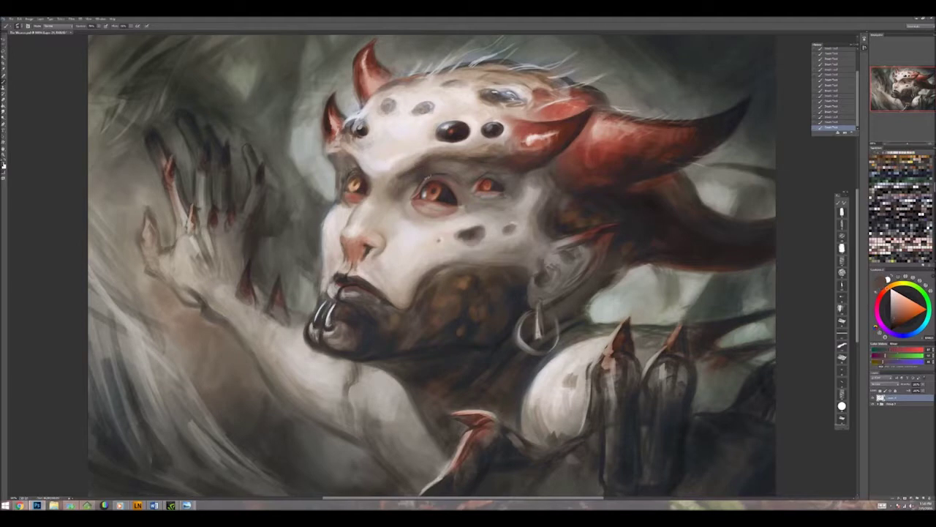
{"action": "left_click", "coordinate": [409, 161], "text": "alt"}
{"action": "left_click", "coordinate": [389, 185], "text": "alt"}
{"action": "left_click_drag", "start_coordinate": [382, 188], "coordinate": [397, 191]}
Step: Dab small light marks near the eyes using alternately sampled darker and lighter tones
{"action": "left_click", "coordinate": [414, 180], "text": "alt"}
{"action": "left_click", "coordinate": [405, 203], "text": "alt"}
{"action": "left_click", "coordinate": [414, 179], "text": "alt"}
{"action": "left_click", "coordinate": [406, 202], "text": "alt"}
{"action": "left_click", "coordinate": [414, 179], "text": "alt"}
{"action": "left_click", "coordinate": [388, 143], "text": "alt"}
{"action": "left_click", "coordinate": [405, 205], "text": "alt"}
{"action": "left_click", "coordinate": [408, 212], "text": "alt"}
{"action": "left_click", "coordinate": [405, 205], "text": "alt"}
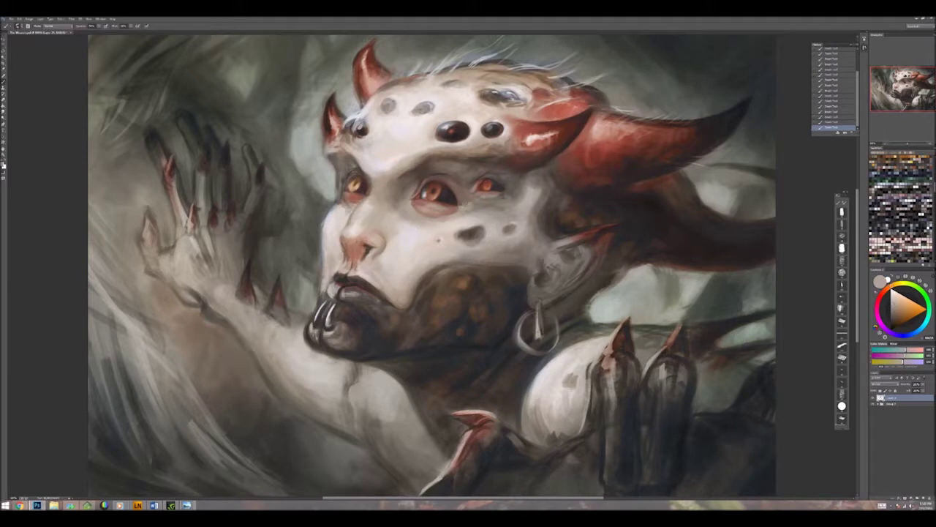
Step: Sample dark red and light peach tones from the face near the right eye
{"action": "left_click", "coordinate": [498, 208], "text": "alt"}
{"action": "left_click", "coordinate": [518, 212], "text": "alt"}
{"action": "left_click", "coordinate": [455, 117], "text": "alt"}
{"action": "left_click", "coordinate": [481, 108], "text": "alt"}
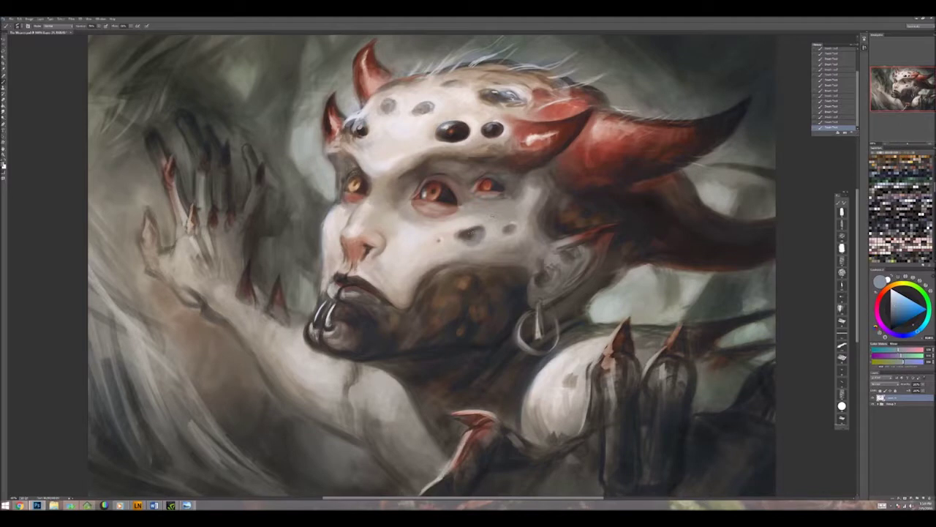
{"action": "left_click", "coordinate": [497, 211], "text": "alt"}
{"action": "left_click", "coordinate": [506, 228], "text": "alt"}
{"action": "left_click", "coordinate": [496, 228], "text": "alt"}
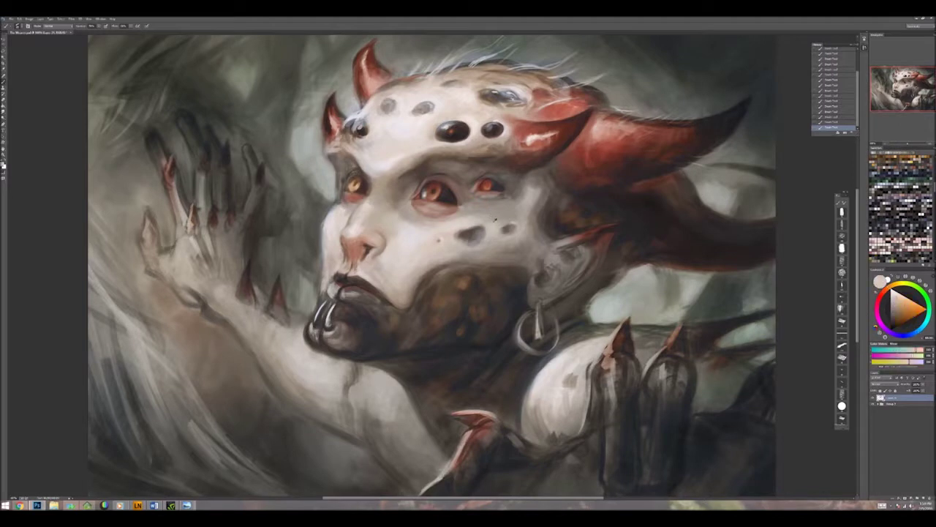
Step: Sample colours around the eye and a pale skin tone near the nose
{"action": "left_click", "coordinate": [512, 202], "text": "alt"}
{"action": "left_click", "coordinate": [474, 171], "text": "alt"}
{"action": "left_click", "coordinate": [474, 173], "text": "alt"}
{"action": "left_click", "coordinate": [473, 174], "text": "alt"}
{"action": "left_click", "coordinate": [479, 192], "text": "alt"}
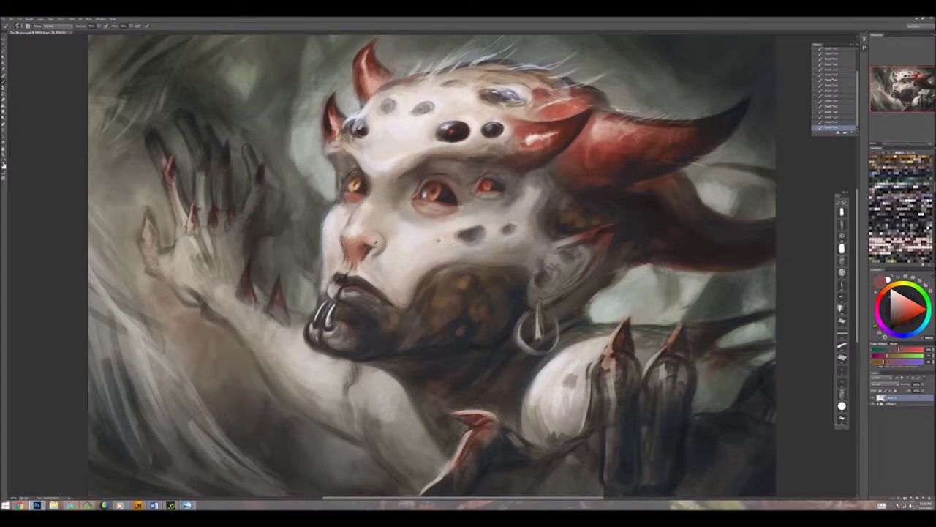
{"action": "left_click", "coordinate": [374, 249], "text": "alt"}
{"action": "left_click", "coordinate": [369, 252], "text": "alt"}
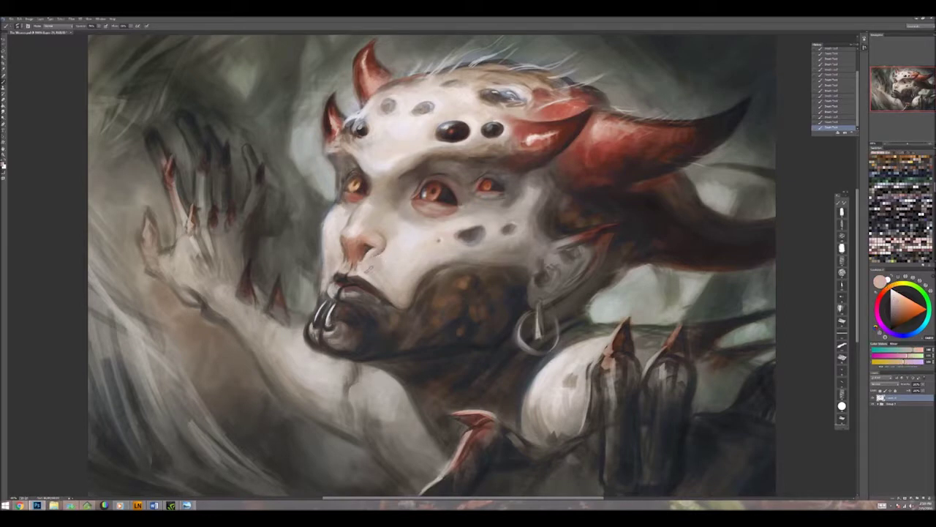
Step: Sample darker greyish and lighter beige skin tones around the nose with Alt-click
{"action": "left_click", "coordinate": [371, 273], "text": "alt"}
{"action": "left_click", "coordinate": [374, 260], "text": "alt"}
{"action": "left_click", "coordinate": [381, 215], "text": "alt"}
{"action": "left_click", "coordinate": [381, 231], "text": "alt"}
{"action": "left_click", "coordinate": [366, 229], "text": "alt"}
{"action": "left_click", "coordinate": [351, 244], "text": "alt"}
{"action": "left_click", "coordinate": [382, 249], "text": "alt"}
{"action": "left_click", "coordinate": [363, 247], "text": "alt"}
{"action": "left_click", "coordinate": [351, 246], "text": "alt"}
{"action": "left_click", "coordinate": [353, 246], "text": "alt"}
{"action": "left_click", "coordinate": [351, 246], "text": "alt"}
Step: Pick another nose skin tone, dab a lighter spot on the lip, then darken a small lip area
{"action": "left_click", "coordinate": [353, 256], "text": "alt"}
{"action": "left_click", "coordinate": [354, 253], "text": "alt"}
{"action": "left_click", "coordinate": [360, 262], "text": "alt"}
{"action": "left_click", "coordinate": [361, 261], "text": "alt"}
{"action": "left_click", "coordinate": [354, 291]}
{"action": "left_click", "coordinate": [332, 292]}
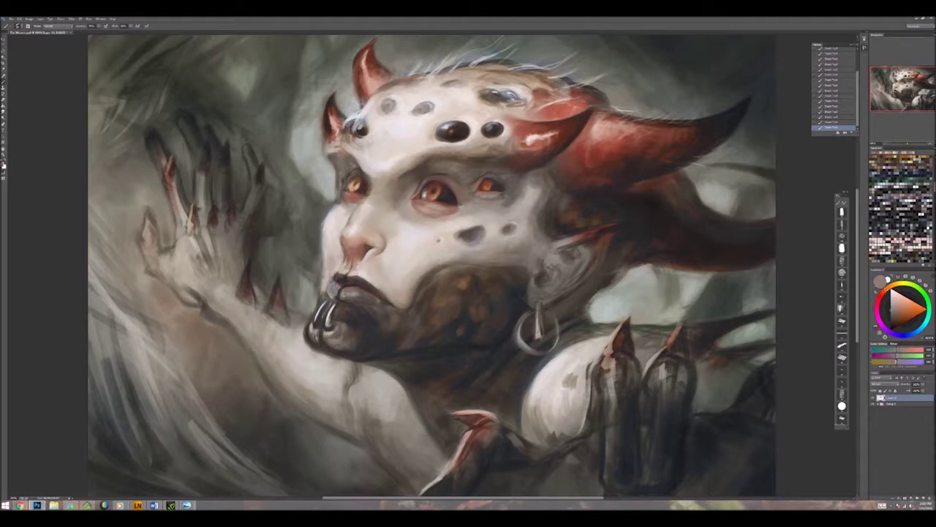
Step: Sample light skin, eye-area colours and tones around the cheek and jaw
{"action": "left_click", "coordinate": [404, 205], "text": "alt"}
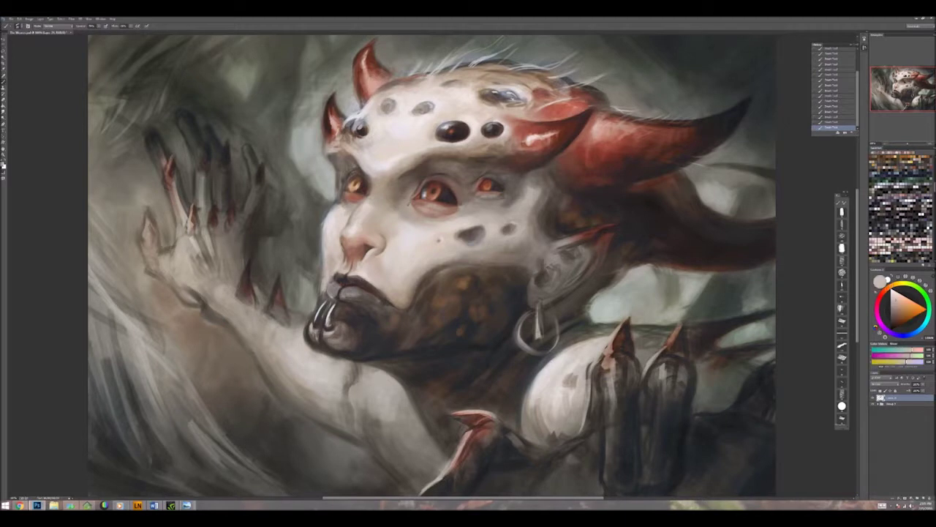
{"action": "left_click", "coordinate": [480, 170], "text": "alt"}
{"action": "left_click", "coordinate": [481, 170], "text": "alt"}
{"action": "left_click", "coordinate": [483, 172], "text": "alt"}
{"action": "left_click", "coordinate": [497, 161], "text": "alt"}
{"action": "left_click", "coordinate": [531, 176], "text": "alt"}
{"action": "left_click", "coordinate": [533, 184], "text": "alt"}
{"action": "left_click", "coordinate": [532, 183], "text": "alt"}
{"action": "left_click", "coordinate": [531, 212], "text": "alt"}
{"action": "left_click", "coordinate": [530, 230], "text": "alt"}
{"action": "left_click", "coordinate": [517, 242], "text": "alt"}
{"action": "left_click", "coordinate": [530, 267], "text": "alt"}
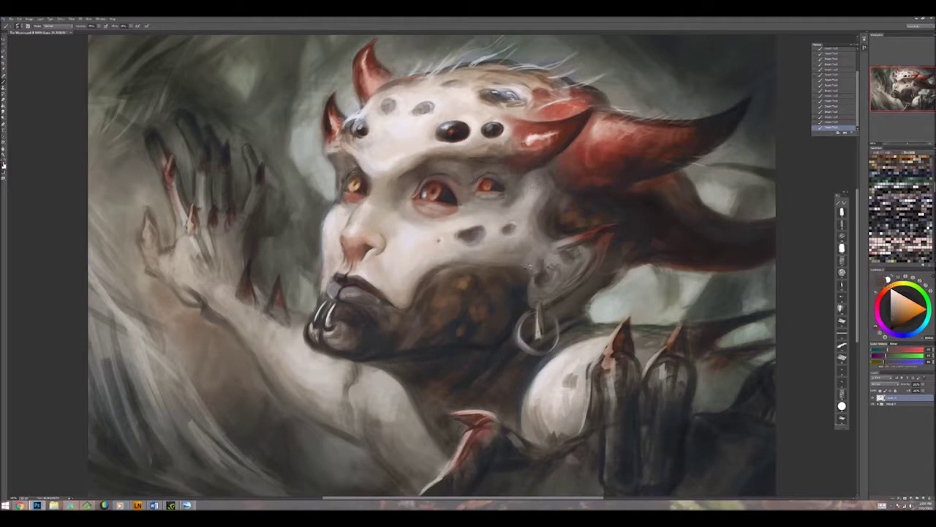
Step: Sample a warm orange, pale cheek cream, dark red and pinkish reds near the eye
{"action": "left_click", "coordinate": [461, 234], "text": "alt"}
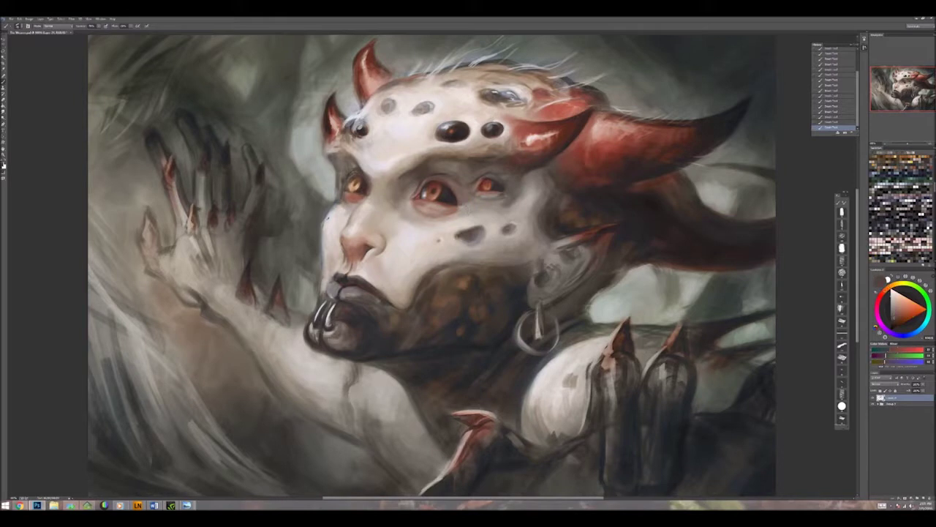
{"action": "left_click", "coordinate": [329, 212], "text": "alt"}
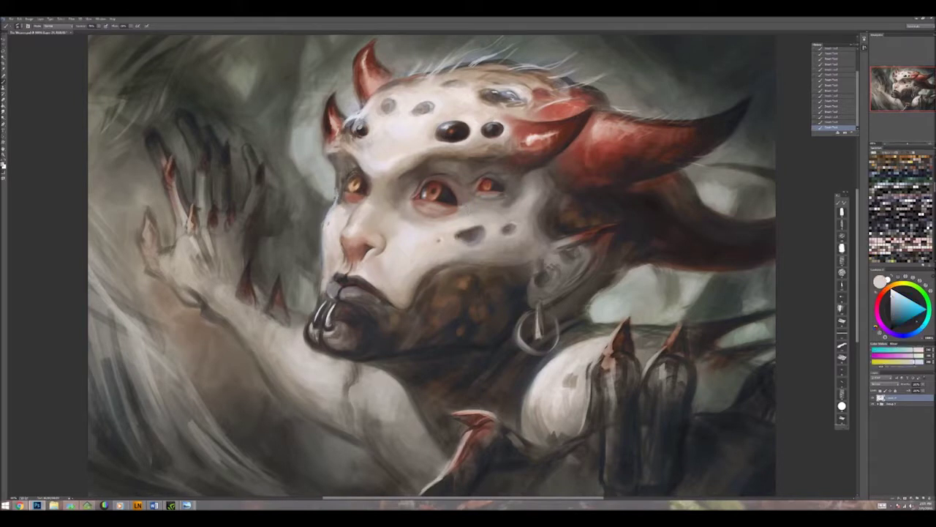
{"action": "left_click", "coordinate": [337, 194], "text": "alt"}
{"action": "left_click", "coordinate": [421, 193], "text": "alt"}
{"action": "left_click", "coordinate": [428, 187], "text": "alt"}
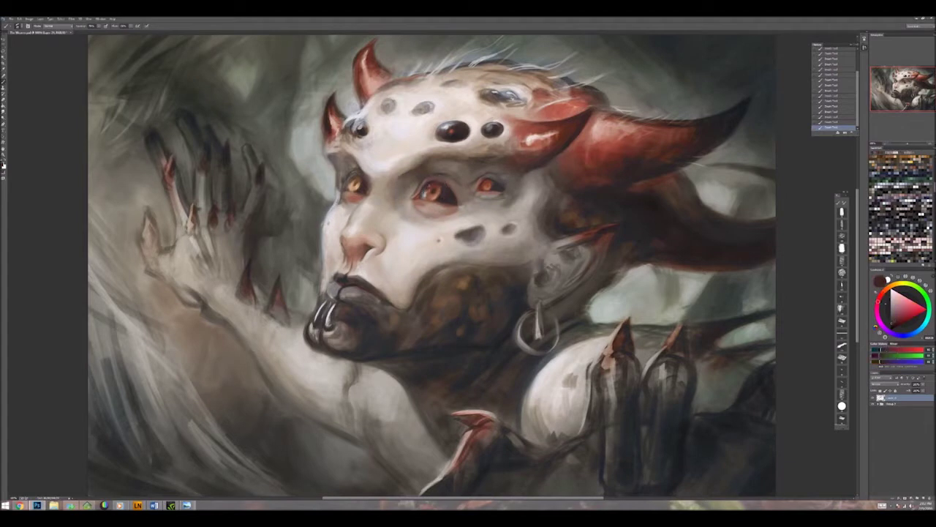
{"action": "left_click", "coordinate": [429, 185], "text": "alt"}
{"action": "left_click", "coordinate": [431, 185], "text": "alt"}
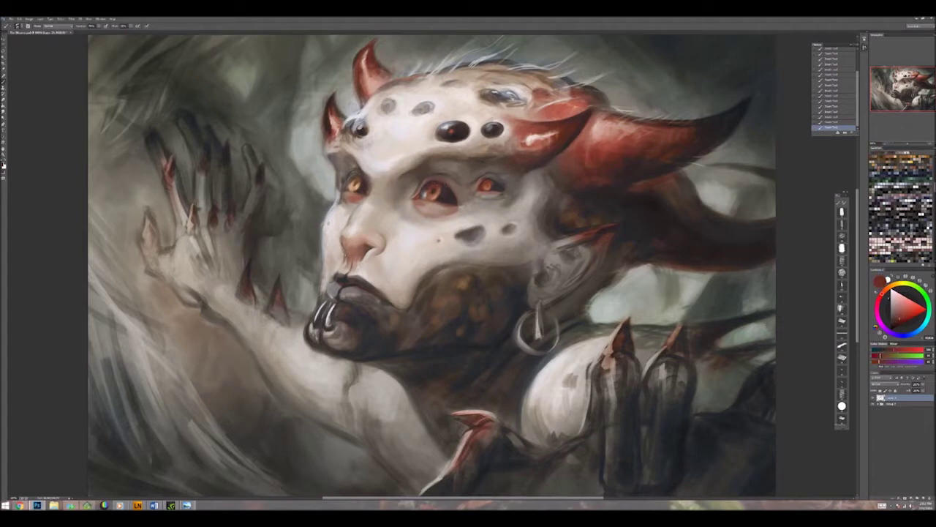
Step: Sample orange-brown, light beige and darker brown from the forehead, plus red from the horn
{"action": "left_click", "coordinate": [469, 172], "text": "alt"}
{"action": "left_click", "coordinate": [481, 158], "text": "alt"}
{"action": "left_click", "coordinate": [485, 156], "text": "alt"}
{"action": "left_click", "coordinate": [489, 145], "text": "alt"}
{"action": "left_click", "coordinate": [499, 147], "text": "alt"}
{"action": "left_click", "coordinate": [483, 149], "text": "alt"}
{"action": "left_click", "coordinate": [474, 149], "text": "alt"}
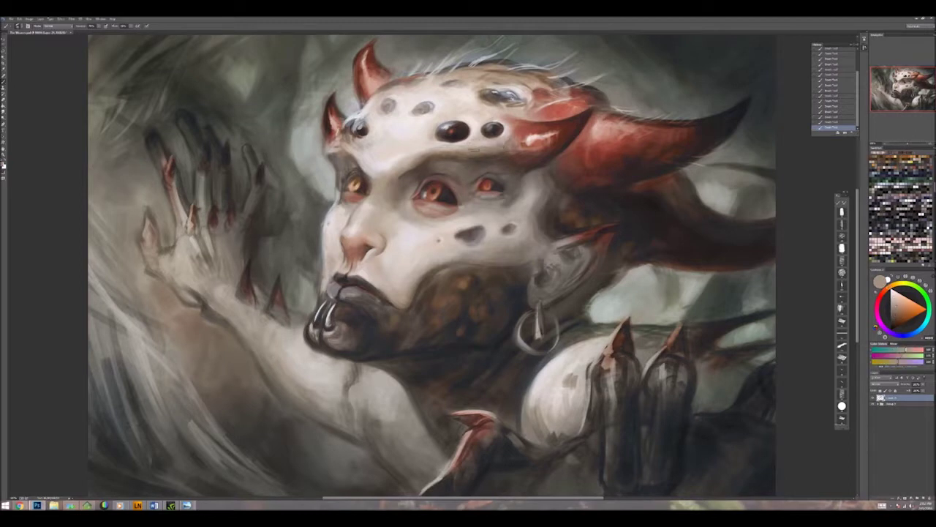
{"action": "left_click", "coordinate": [516, 133], "text": "alt"}
{"action": "left_click", "coordinate": [532, 138], "text": "alt"}
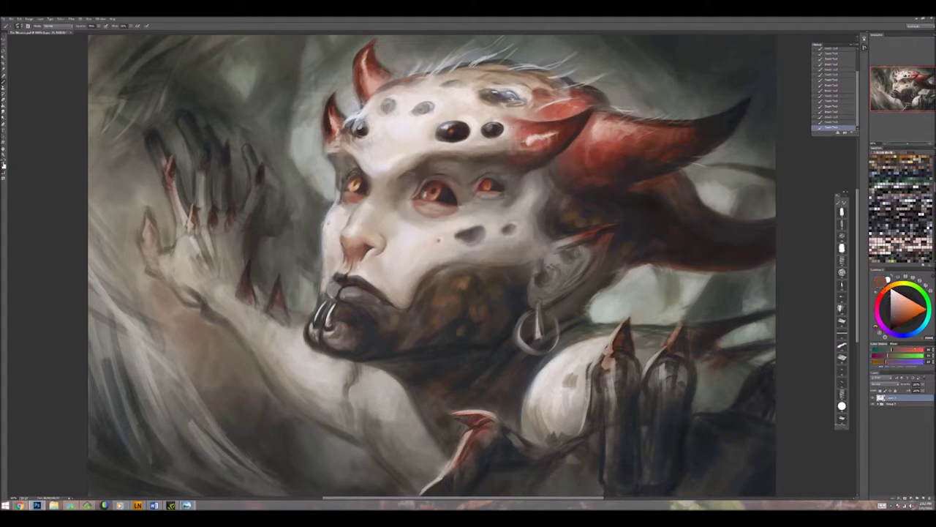
Step: Sample light and darker skin tones around the cheek, nose and nose bridge
{"action": "left_click", "coordinate": [392, 180], "text": "alt"}
{"action": "left_click", "coordinate": [389, 181], "text": "alt"}
{"action": "left_click", "coordinate": [388, 181], "text": "alt"}
{"action": "left_click", "coordinate": [391, 210], "text": "alt"}
{"action": "left_click", "coordinate": [390, 219], "text": "alt"}
{"action": "left_click", "coordinate": [398, 218], "text": "alt"}
{"action": "left_click", "coordinate": [395, 201], "text": "alt"}
{"action": "left_click", "coordinate": [399, 198], "text": "alt"}
{"action": "left_click", "coordinate": [385, 226], "text": "alt"}
{"action": "left_click", "coordinate": [397, 235], "text": "alt"}
{"action": "left_click", "coordinate": [402, 220], "text": "alt"}
{"action": "left_click", "coordinate": [399, 212], "text": "alt"}
{"action": "left_click", "coordinate": [403, 216], "text": "alt"}
{"action": "left_click", "coordinate": [408, 211], "text": "alt"}
{"action": "left_click", "coordinate": [404, 196], "text": "alt"}
Step: Sample warmer skin tones and lighter and darker tones around both eyes
{"action": "left_click", "coordinate": [470, 208], "text": "alt"}
{"action": "left_click", "coordinate": [457, 199], "text": "alt"}
{"action": "left_click", "coordinate": [439, 192], "text": "alt"}
{"action": "left_click", "coordinate": [420, 181], "text": "alt"}
{"action": "left_click", "coordinate": [423, 183], "text": "alt"}
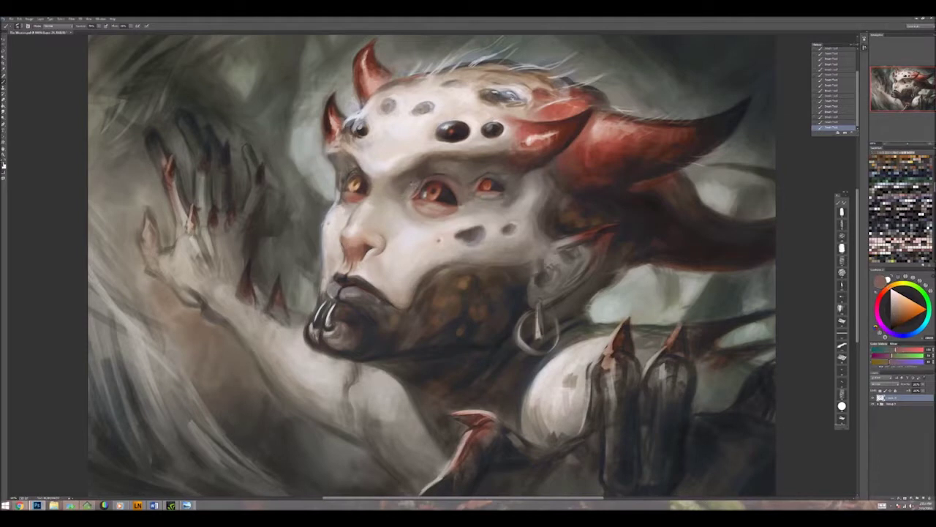
{"action": "left_click", "coordinate": [422, 180], "text": "alt"}
{"action": "left_click", "coordinate": [423, 178], "text": "alt"}
{"action": "left_click", "coordinate": [429, 165], "text": "alt"}
{"action": "left_click", "coordinate": [428, 166], "text": "alt"}
{"action": "left_click", "coordinate": [428, 177], "text": "alt"}
{"action": "left_click", "coordinate": [464, 171], "text": "alt"}
{"action": "left_click", "coordinate": [467, 168], "text": "alt"}
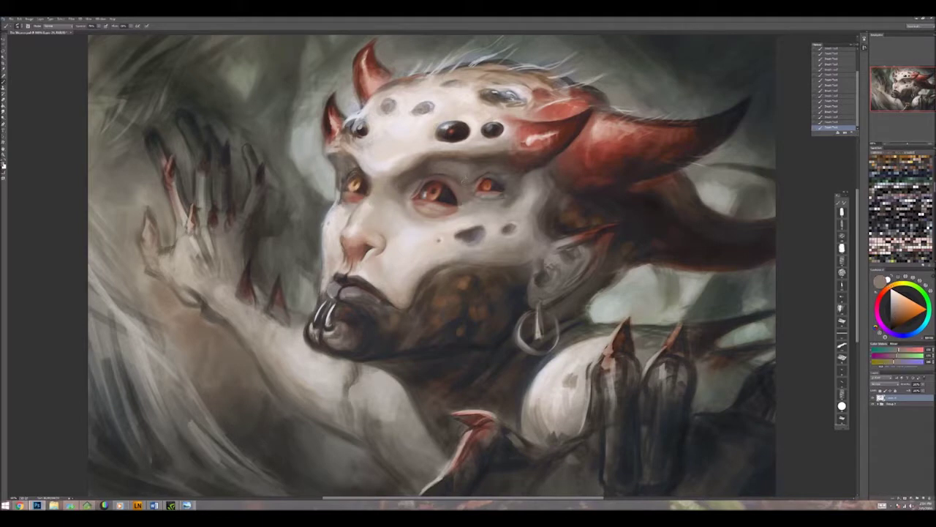
{"action": "left_click", "coordinate": [488, 175], "text": "alt"}
{"action": "left_click", "coordinate": [488, 169], "text": "alt"}
{"action": "left_click", "coordinate": [488, 170], "text": "alt"}
{"action": "left_click", "coordinate": [504, 172], "text": "alt"}
{"action": "left_click", "coordinate": [496, 170], "text": "alt"}
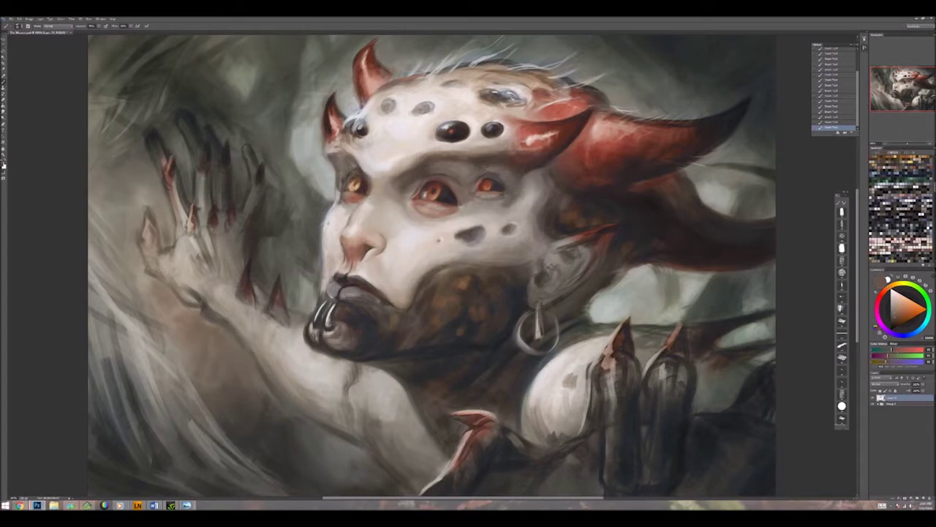
Step: Sample light skin tones from the right cheek
{"action": "left_click", "coordinate": [479, 217], "text": "alt"}
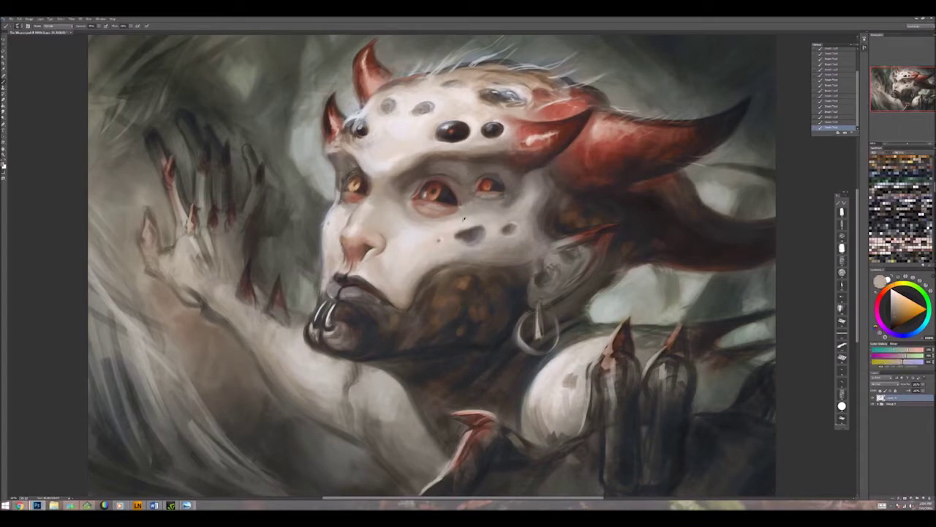
{"action": "left_click", "coordinate": [482, 220], "text": "alt"}
{"action": "left_click", "coordinate": [521, 215], "text": "alt"}
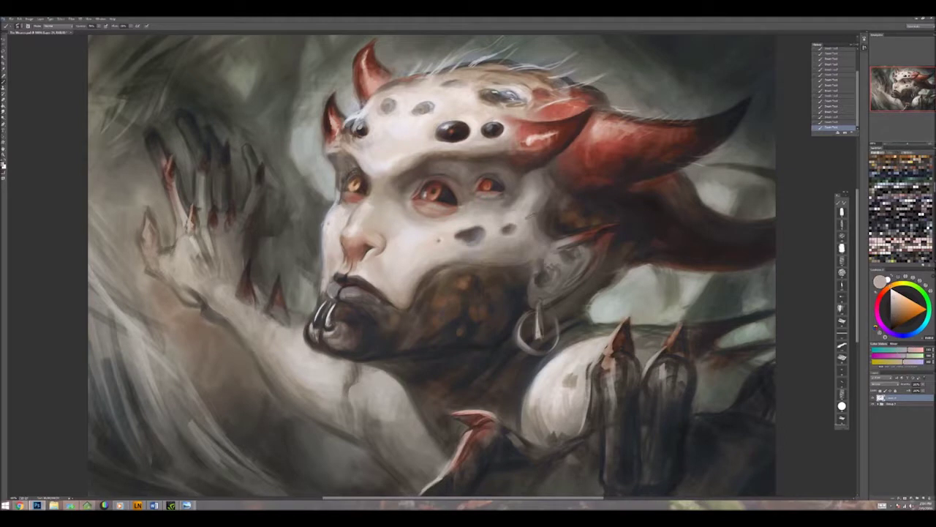
{"action": "left_click", "coordinate": [530, 242], "text": "alt"}
Step: Sample a range of skin tones across the right cheek and face
{"action": "left_click", "coordinate": [474, 251], "text": "alt"}
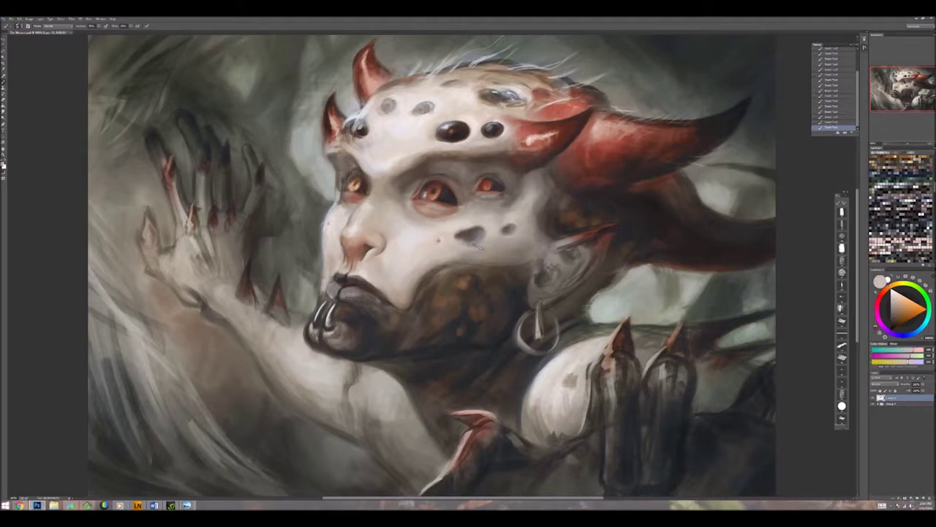
{"action": "left_click", "coordinate": [483, 242], "text": "alt"}
{"action": "left_click", "coordinate": [472, 253], "text": "alt"}
{"action": "left_click", "coordinate": [479, 254], "text": "alt"}
{"action": "left_click", "coordinate": [492, 246], "text": "alt"}
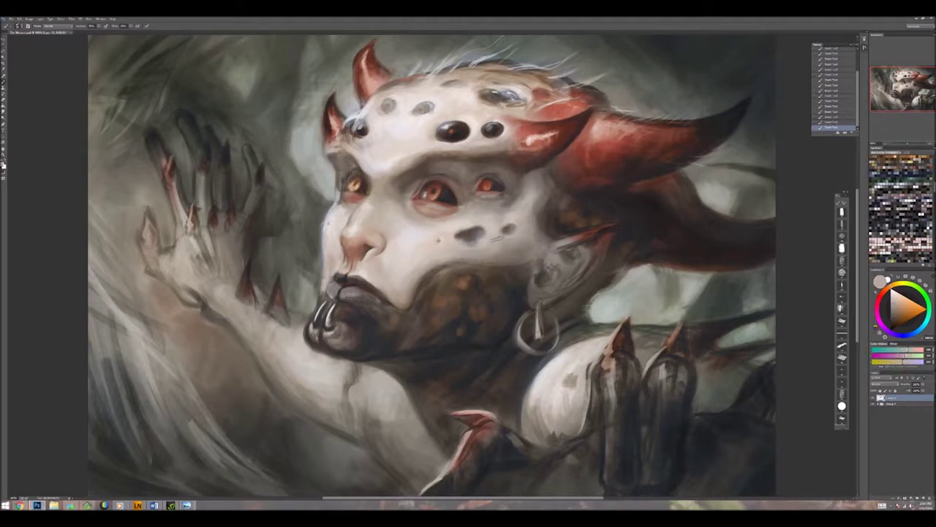
{"action": "left_click", "coordinate": [489, 253], "text": "alt"}
{"action": "left_click", "coordinate": [515, 249], "text": "alt"}
{"action": "left_click", "coordinate": [521, 258], "text": "alt"}
{"action": "left_click", "coordinate": [533, 258], "text": "alt"}
{"action": "left_click", "coordinate": [521, 246], "text": "alt"}
{"action": "left_click", "coordinate": [521, 246], "text": "alt"}
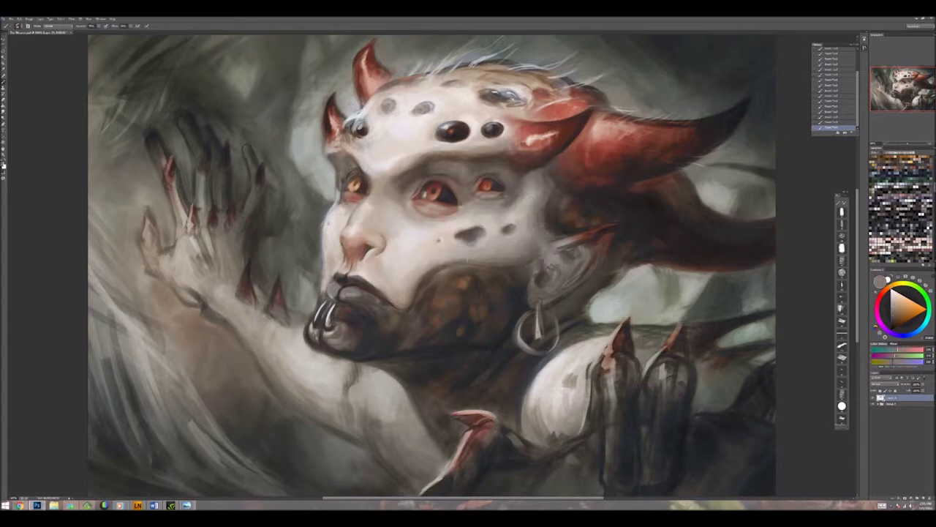
{"action": "left_click", "coordinate": [564, 235], "text": "alt"}
Step: Sample the horn red, then pale tan, dark brown and pale peach tones from the forehead
{"action": "left_click", "coordinate": [523, 138], "text": "alt"}
{"action": "left_click", "coordinate": [511, 113], "text": "alt"}
{"action": "left_click", "coordinate": [477, 96], "text": "alt"}
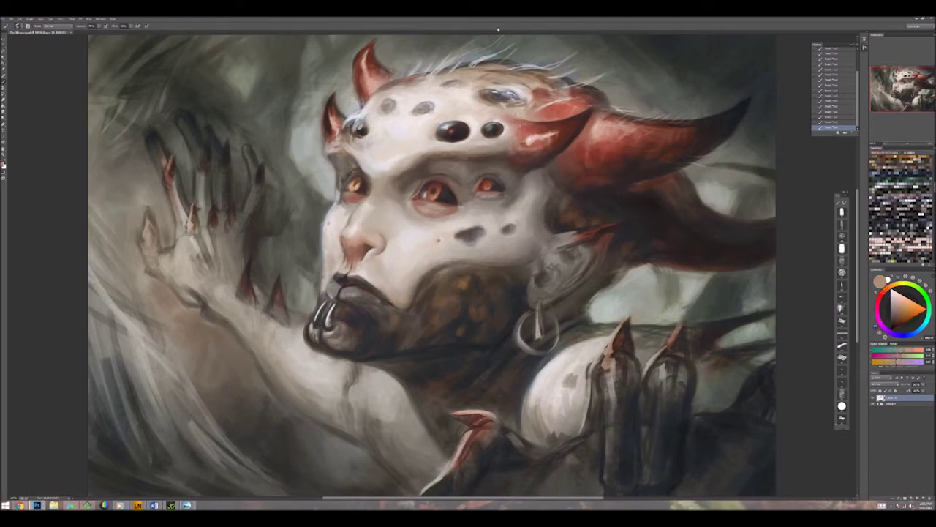
{"action": "left_click", "coordinate": [479, 97], "text": "alt"}
{"action": "left_click", "coordinate": [476, 95], "text": "alt"}
{"action": "left_click", "coordinate": [480, 103], "text": "alt"}
{"action": "left_click", "coordinate": [516, 101], "text": "alt"}
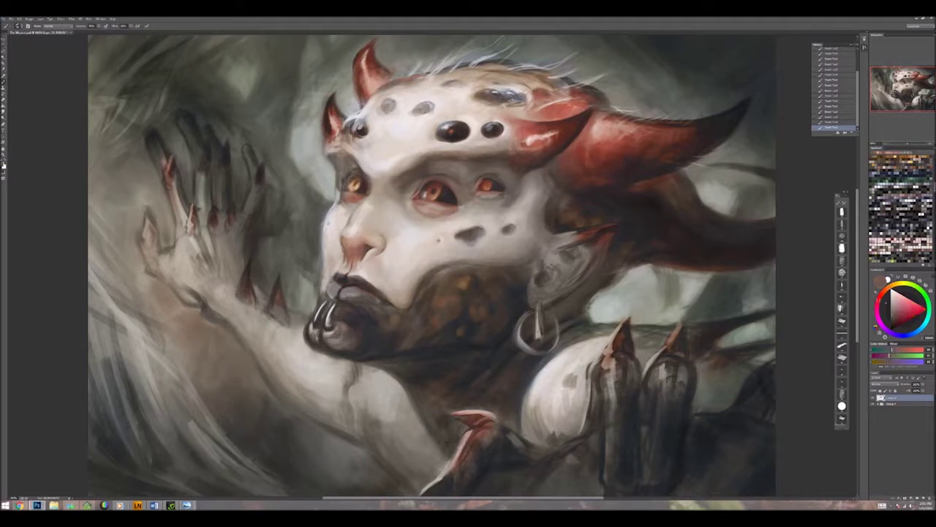
{"action": "left_click", "coordinate": [513, 106], "text": "alt"}
{"action": "left_click", "coordinate": [517, 107], "text": "alt"}
{"action": "left_click", "coordinate": [526, 107], "text": "alt"}
{"action": "left_click", "coordinate": [538, 100], "text": "alt"}
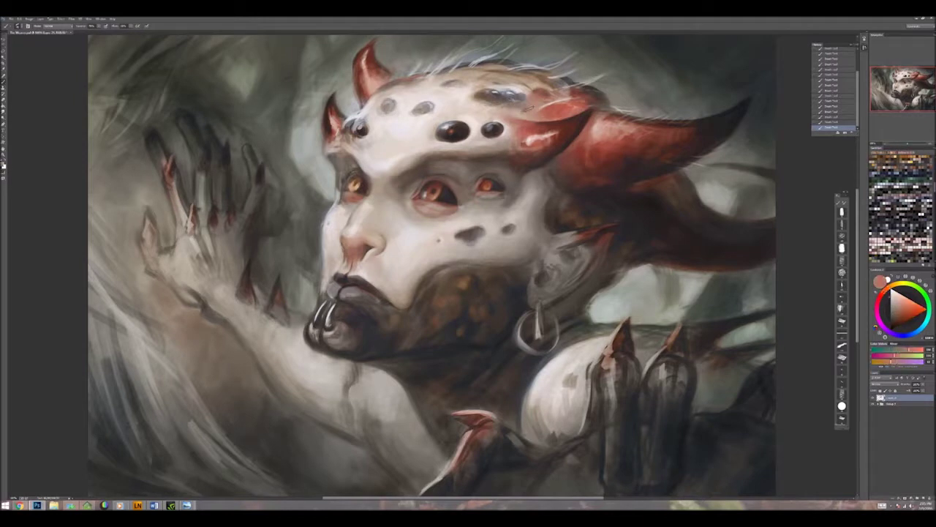
{"action": "left_click", "coordinate": [549, 103], "text": "alt"}
{"action": "left_click", "coordinate": [564, 102], "text": "alt"}
{"action": "left_click", "coordinate": [546, 105], "text": "alt"}
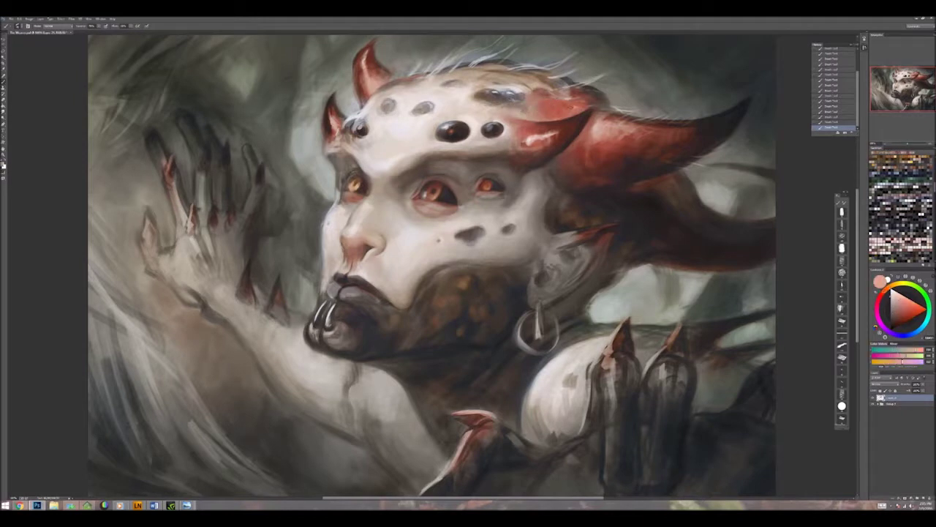
Step: Pick up the horn's red and paint a small touch beside the red horn
{"action": "left_click", "coordinate": [527, 139], "text": "alt"}
{"action": "left_click", "coordinate": [531, 136], "text": "alt"}
{"action": "left_click", "coordinate": [534, 133], "text": "alt"}
{"action": "left_click", "coordinate": [552, 132], "text": "alt"}
Step: Sample darker reds around the horn, then light peach, orange-brown and tan skin tones
{"action": "left_click", "coordinate": [543, 125], "text": "alt"}
{"action": "left_click", "coordinate": [503, 138], "text": "alt"}
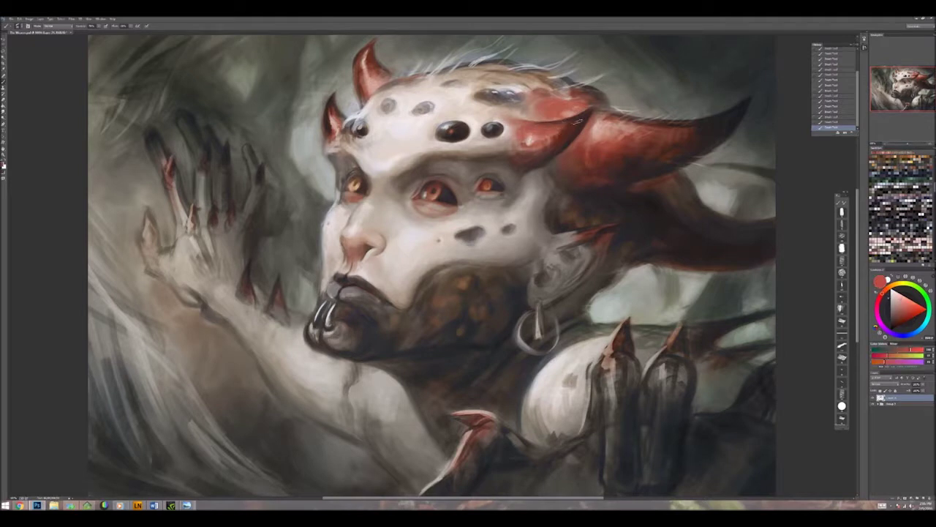
{"action": "left_click", "coordinate": [580, 154], "text": "alt"}
{"action": "left_click", "coordinate": [583, 121], "text": "alt"}
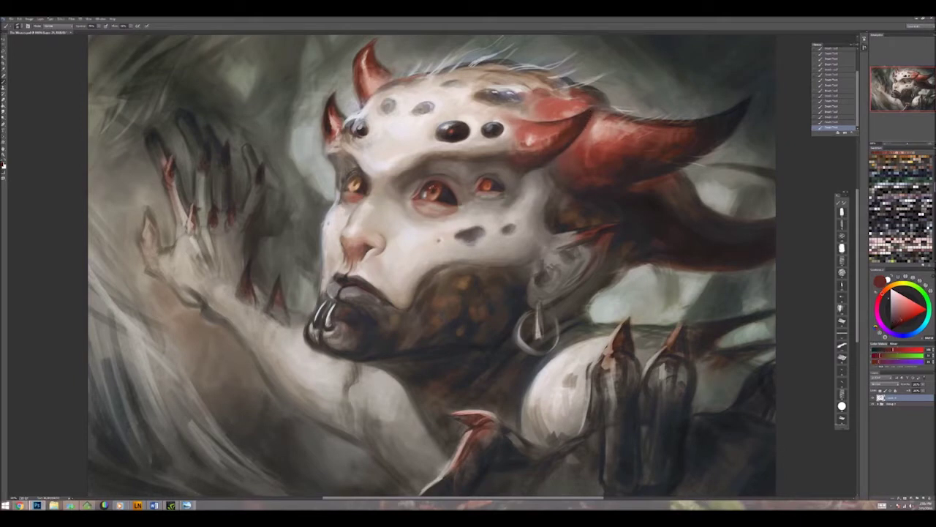
{"action": "left_click", "coordinate": [434, 190], "text": "alt"}
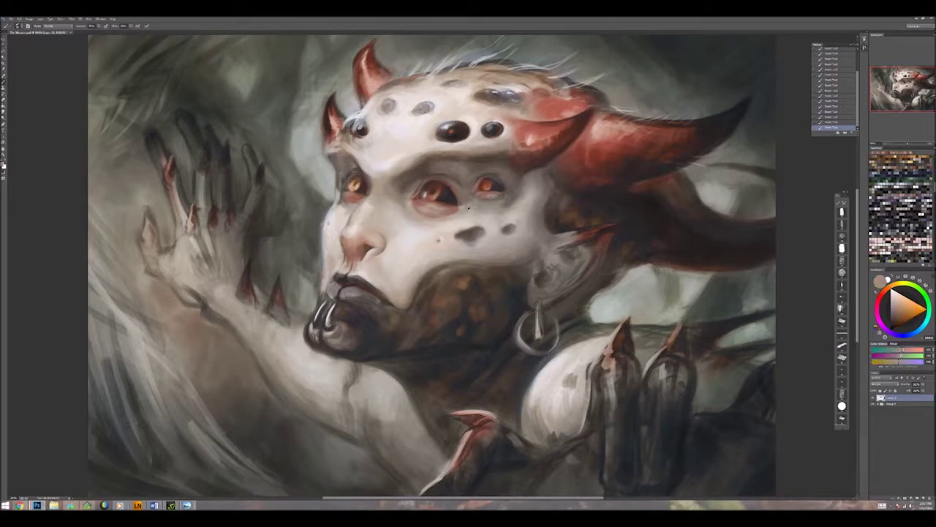
{"action": "left_click", "coordinate": [476, 199], "text": "alt"}
{"action": "left_click", "coordinate": [484, 211], "text": "alt"}
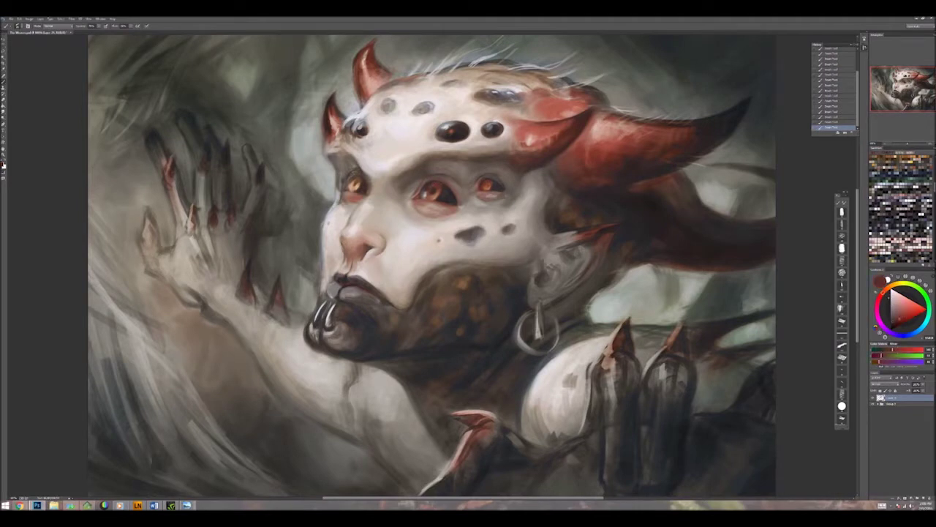
Step: Sample pale, reddish and dark tones from the face, chin and beard
{"action": "left_click", "coordinate": [408, 219], "text": "alt"}
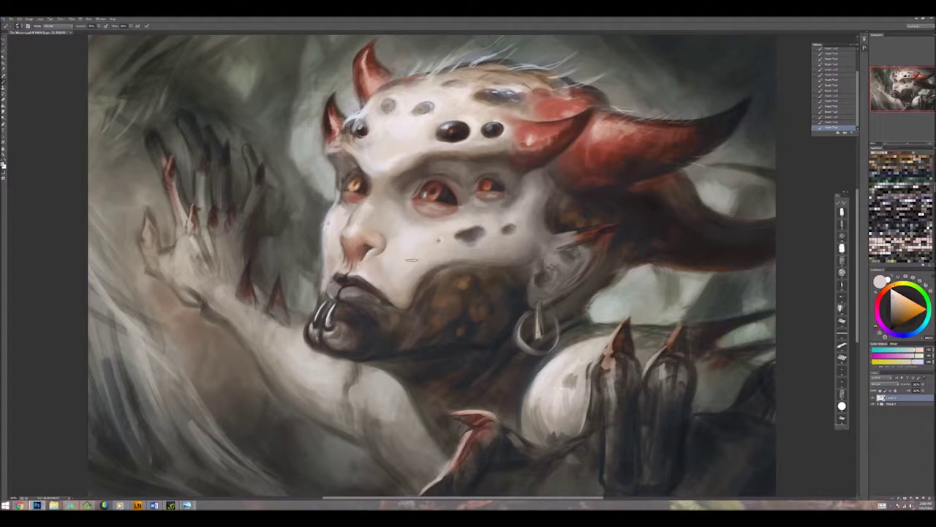
{"action": "left_click", "coordinate": [441, 275], "text": "alt"}
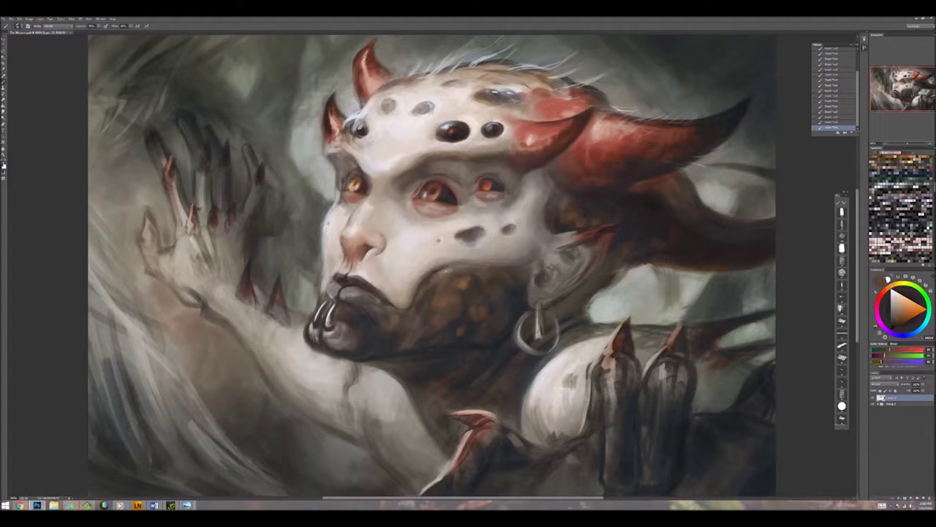
{"action": "left_click", "coordinate": [448, 269], "text": "alt"}
{"action": "left_click", "coordinate": [453, 286], "text": "alt"}
{"action": "left_click", "coordinate": [455, 268], "text": "alt"}
{"action": "left_click", "coordinate": [477, 286], "text": "alt"}
{"action": "left_click", "coordinate": [464, 272], "text": "alt"}
{"action": "left_click", "coordinate": [465, 294], "text": "alt"}
{"action": "left_click", "coordinate": [454, 308], "text": "alt"}
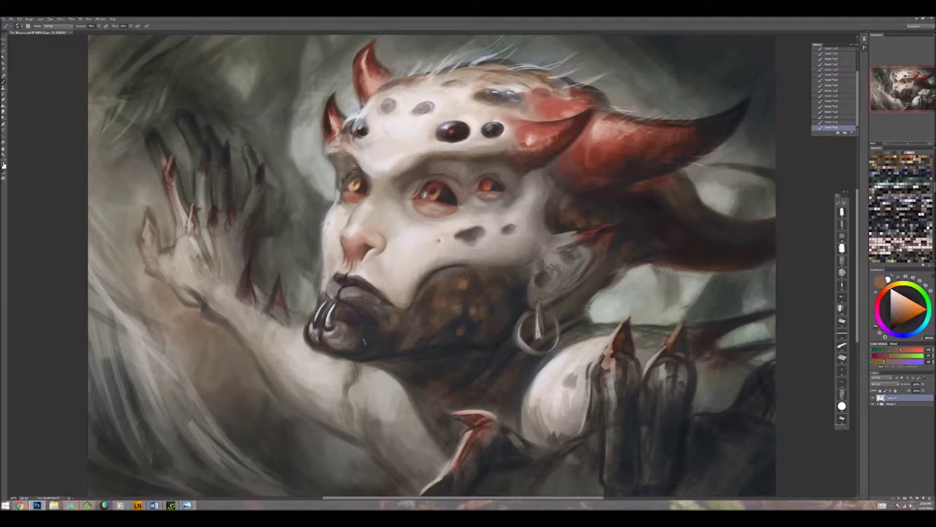
{"action": "left_click", "coordinate": [454, 308], "text": "alt"}
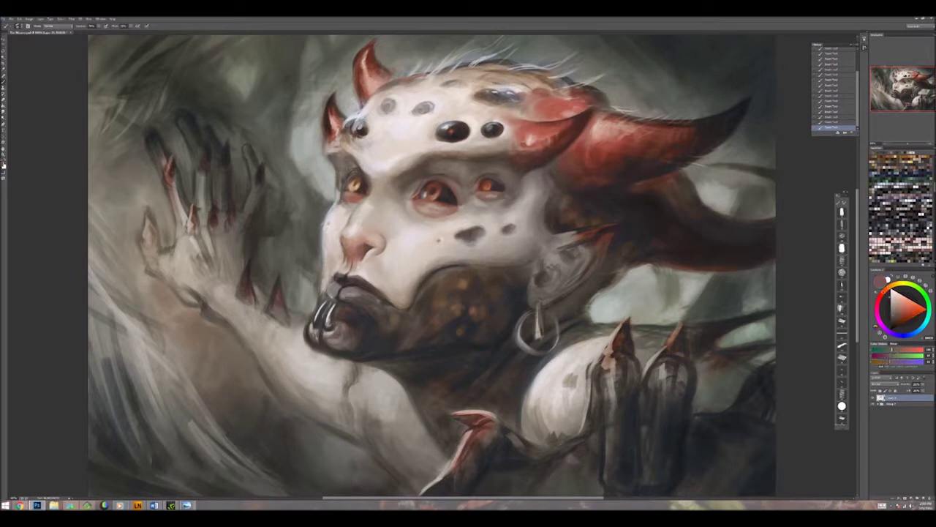
Step: Paint a small near-white highlight stroke beside the nose
{"action": "left_click", "coordinate": [356, 113], "text": "alt"}
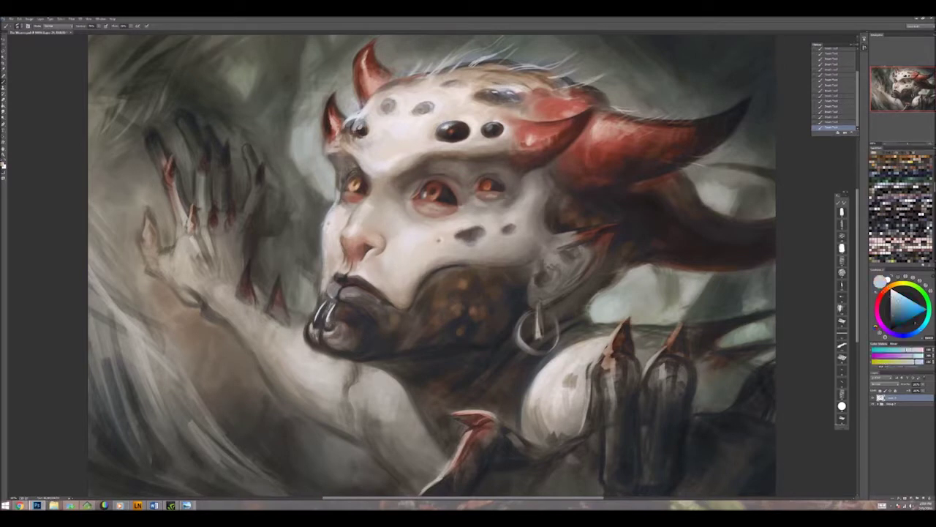
{"action": "left_click", "coordinate": [320, 309], "text": "alt"}
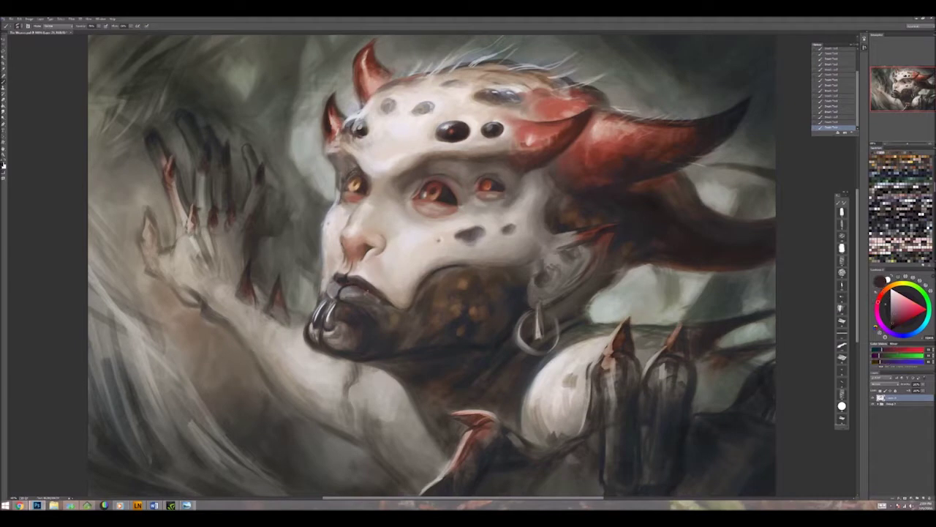
{"action": "left_click", "coordinate": [357, 289], "text": "alt"}
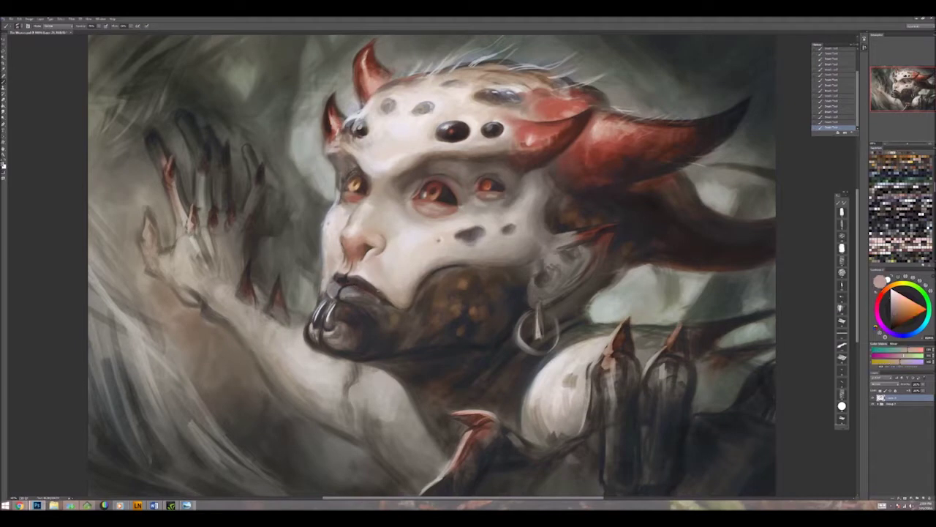
{"action": "left_click", "coordinate": [353, 281], "text": "alt"}
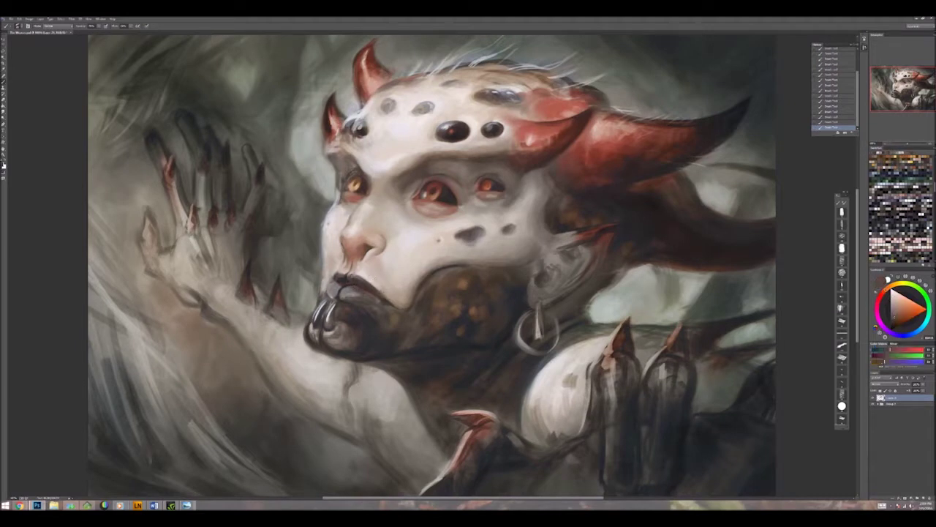
{"action": "left_click", "coordinate": [388, 281], "text": "alt"}
{"action": "left_click", "coordinate": [349, 270], "text": "alt"}
{"action": "left_click", "coordinate": [349, 270], "text": "alt"}
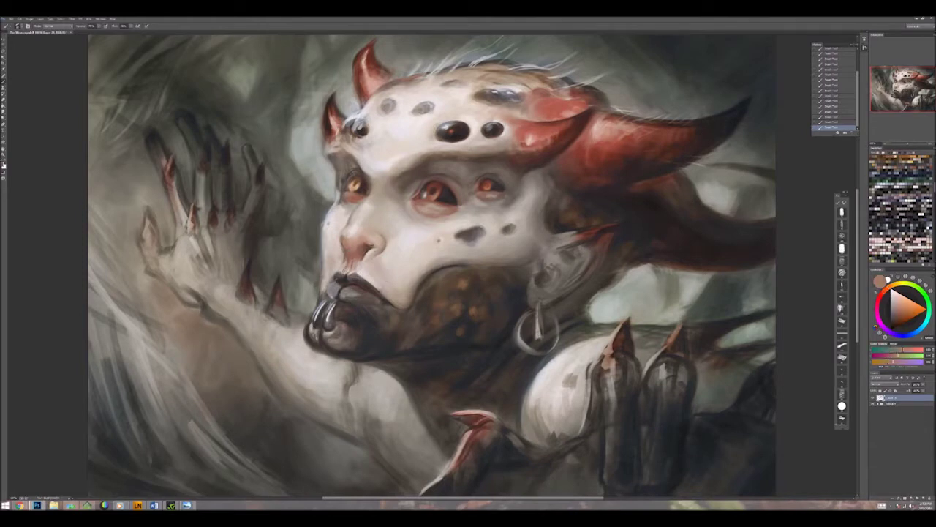
{"action": "left_click", "coordinate": [343, 235], "text": "alt"}
{"action": "left_click", "coordinate": [342, 236], "text": "alt"}
{"action": "left_click_drag", "start_coordinate": [336, 233], "coordinate": [337, 251]}
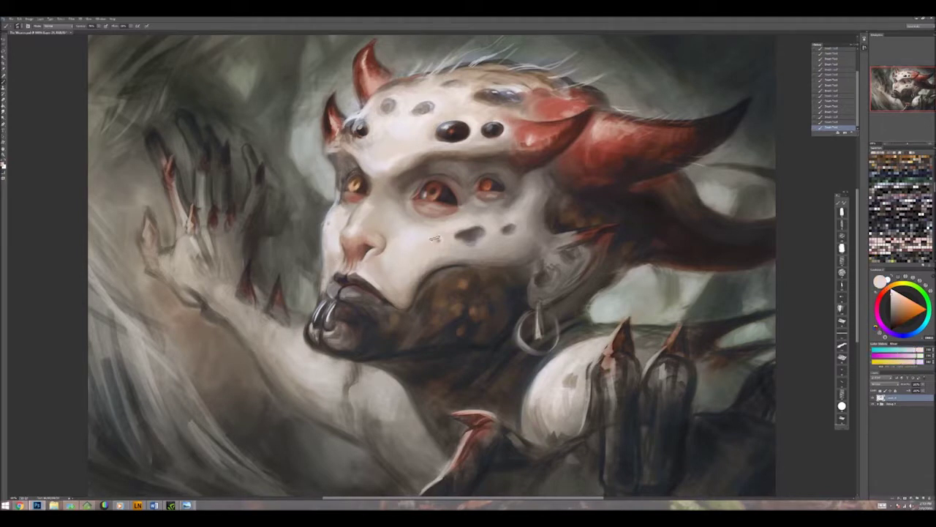
Step: Sample tan and brown tones, then dab warm specks into the beard
{"action": "left_click", "coordinate": [444, 264], "text": "alt"}
{"action": "left_click", "coordinate": [448, 265], "text": "alt"}
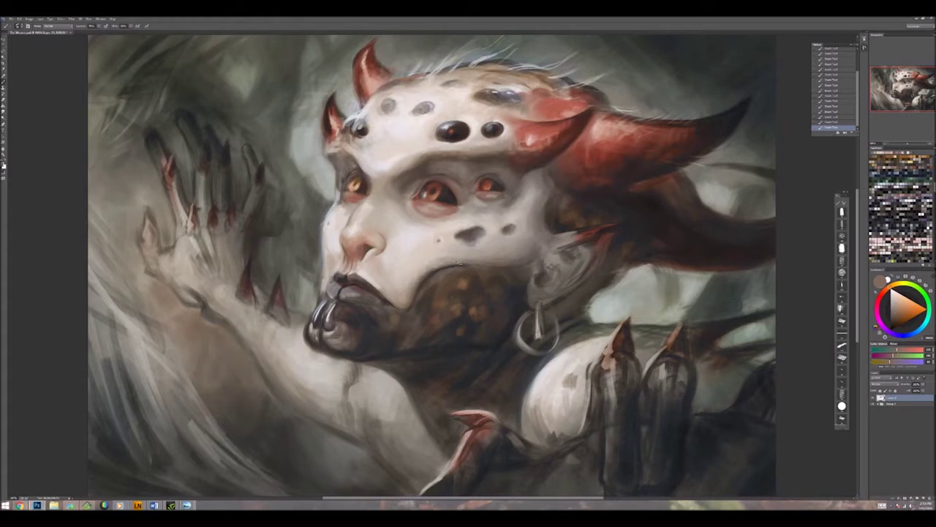
{"action": "left_click", "coordinate": [491, 252], "text": "alt"}
{"action": "left_click", "coordinate": [496, 248], "text": "alt"}
{"action": "left_click", "coordinate": [496, 249], "text": "alt"}
{"action": "left_click", "coordinate": [547, 217], "text": "alt"}
{"action": "left_click", "coordinate": [547, 227], "text": "alt"}
{"action": "left_click", "coordinate": [548, 230], "text": "alt"}
{"action": "left_click", "coordinate": [582, 219], "text": "alt"}
{"action": "left_click", "coordinate": [444, 313]}
Step: Sample light and salmon-pink tones near the lips and along the nose
{"action": "left_click", "coordinate": [354, 284], "text": "alt"}
{"action": "left_click", "coordinate": [353, 277], "text": "alt"}
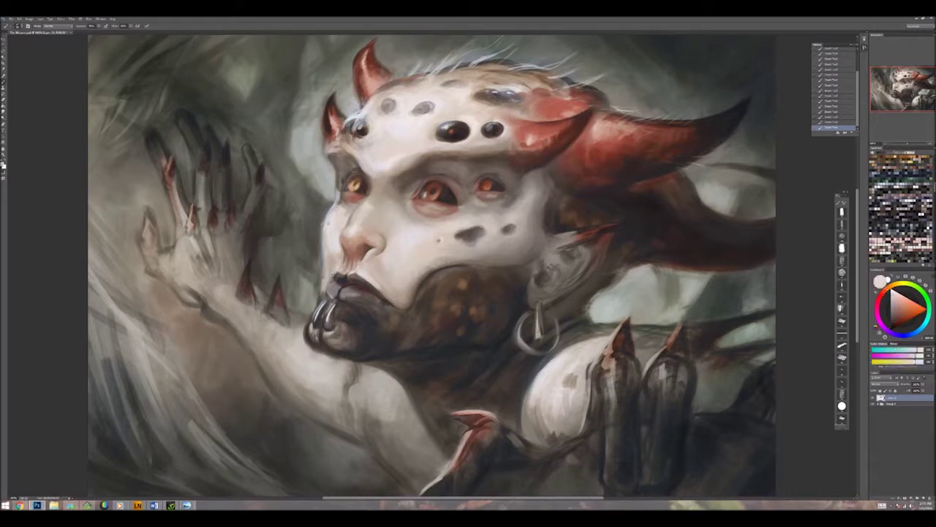
{"action": "left_click", "coordinate": [357, 238], "text": "alt"}
{"action": "left_click", "coordinate": [362, 239], "text": "alt"}
{"action": "left_click", "coordinate": [369, 238], "text": "alt"}
{"action": "left_click", "coordinate": [375, 238], "text": "alt"}
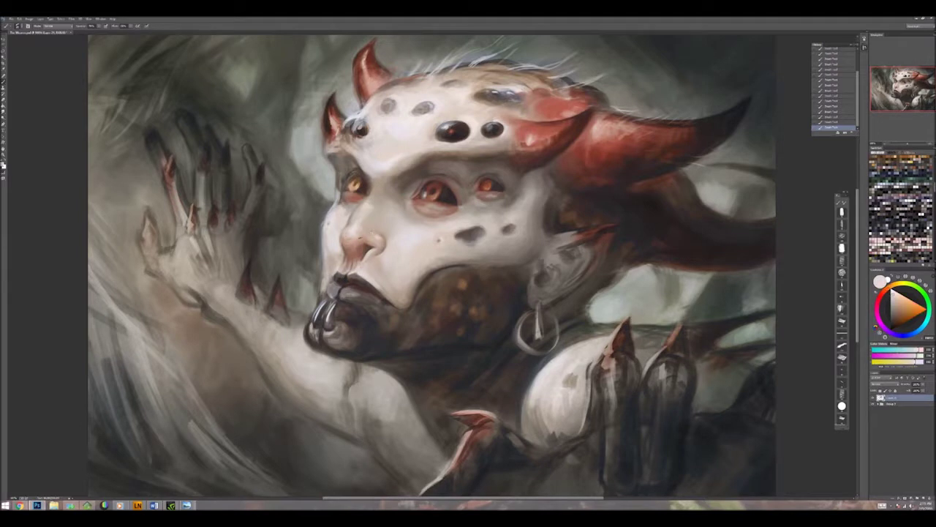
{"action": "left_click", "coordinate": [371, 233], "text": "alt"}
{"action": "left_click", "coordinate": [373, 224], "text": "alt"}
Step: Sample more light and dark tones around the nose, chin and mouth
{"action": "left_click", "coordinate": [370, 241], "text": "alt"}
{"action": "left_click", "coordinate": [366, 249], "text": "alt"}
{"action": "left_click", "coordinate": [367, 251], "text": "alt"}
{"action": "left_click", "coordinate": [369, 252], "text": "alt"}
{"action": "left_click", "coordinate": [371, 253], "text": "alt"}
{"action": "left_click", "coordinate": [365, 265], "text": "alt"}
{"action": "left_click", "coordinate": [375, 267], "text": "alt"}
{"action": "left_click", "coordinate": [383, 269], "text": "alt"}
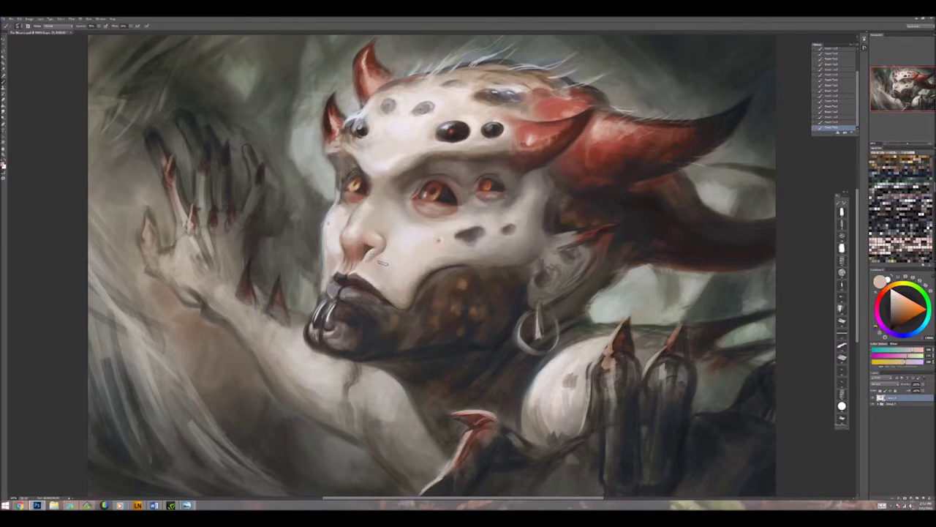
{"action": "left_click", "coordinate": [398, 236], "text": "alt"}
{"action": "left_click", "coordinate": [417, 252], "text": "alt"}
{"action": "left_click", "coordinate": [432, 269], "text": "alt"}
{"action": "left_click", "coordinate": [326, 272], "text": "alt"}
{"action": "left_click", "coordinate": [392, 309], "text": "alt"}
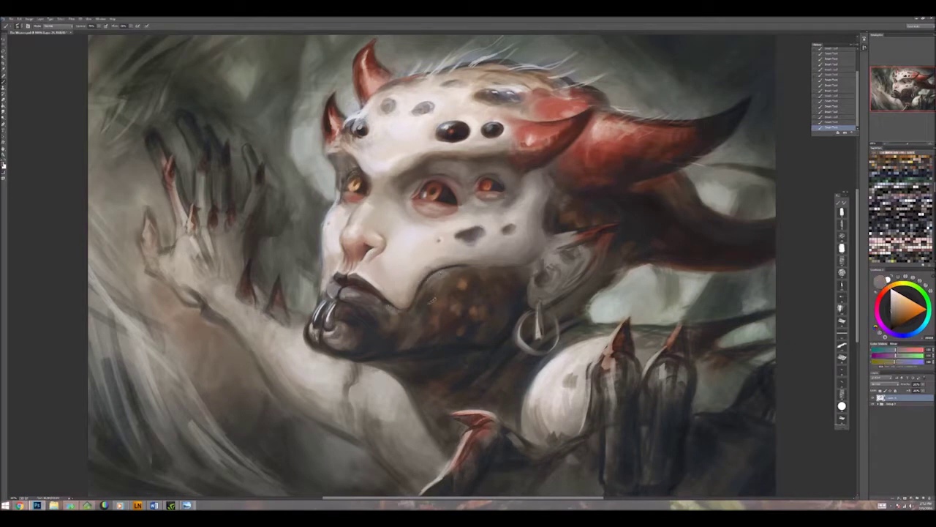
Step: Sample red-browns from the hair and horns and the dark background by the horn tip
{"action": "left_click", "coordinate": [570, 205], "text": "alt"}
{"action": "left_click", "coordinate": [645, 202], "text": "alt"}
{"action": "left_click", "coordinate": [592, 183], "text": "alt"}
{"action": "left_click", "coordinate": [611, 173], "text": "alt"}
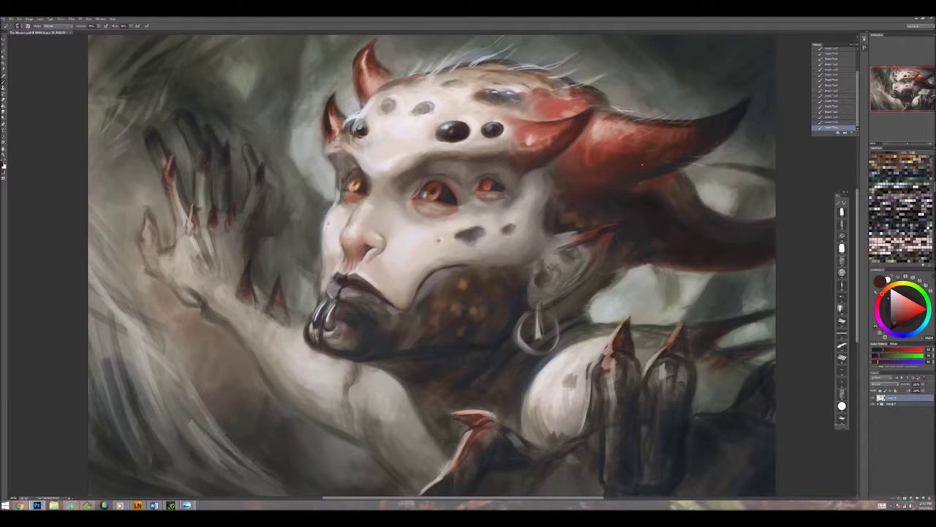
{"action": "left_click", "coordinate": [697, 141], "text": "alt"}
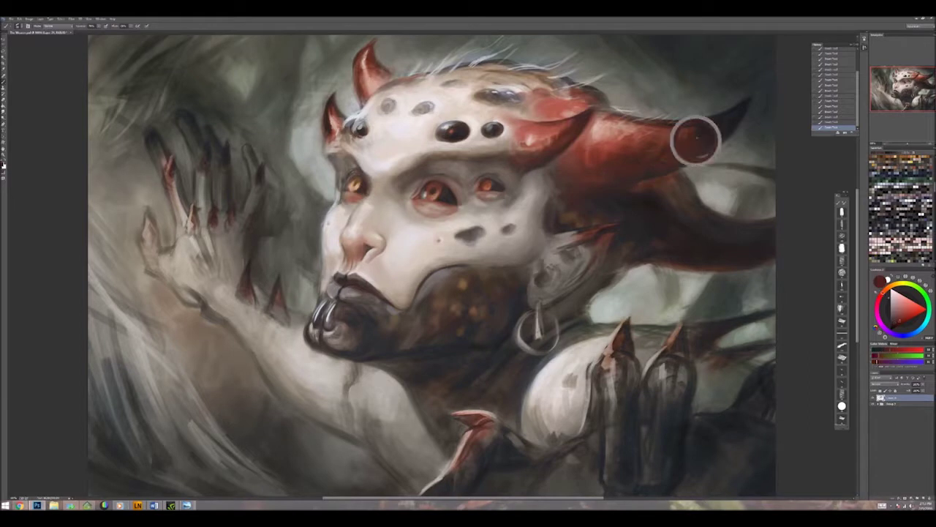
{"action": "left_click", "coordinate": [724, 106], "text": "alt"}
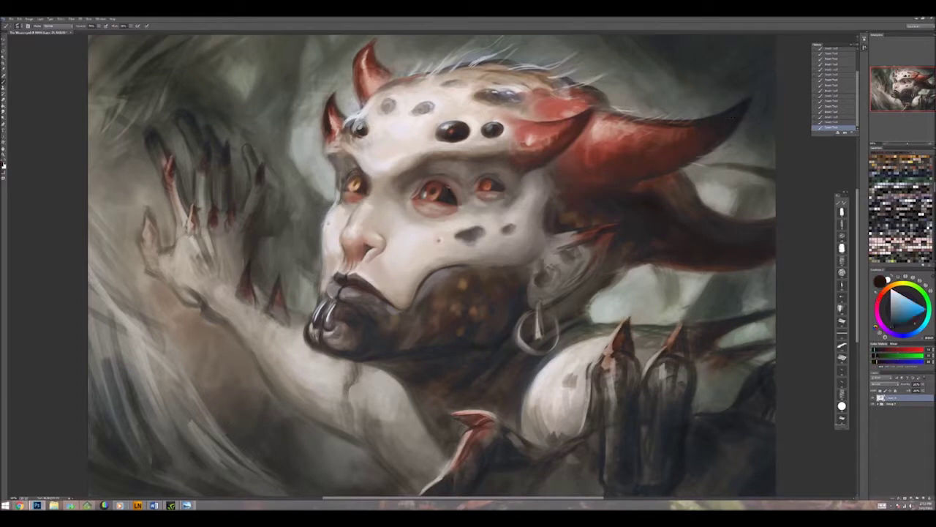
Step: Sample colours from the eye, around the forehead dot and the horn's red
{"action": "left_click", "coordinate": [434, 193], "text": "alt"}
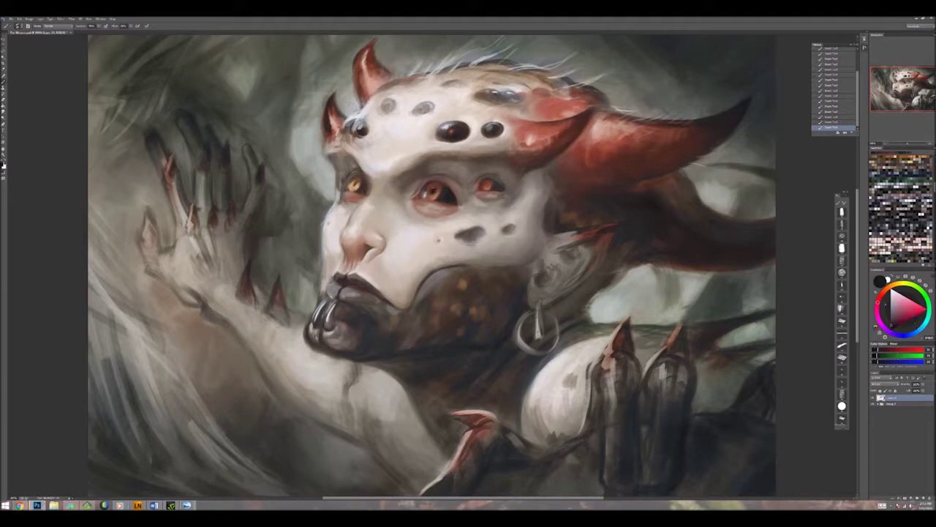
{"action": "left_click", "coordinate": [433, 190], "text": "alt"}
{"action": "left_click", "coordinate": [455, 133], "text": "alt"}
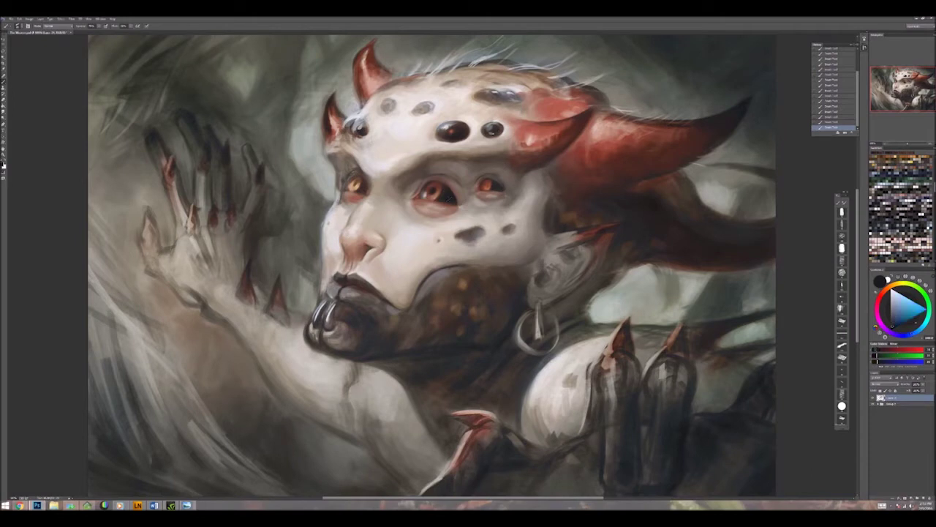
{"action": "left_click", "coordinate": [448, 129], "text": "alt"}
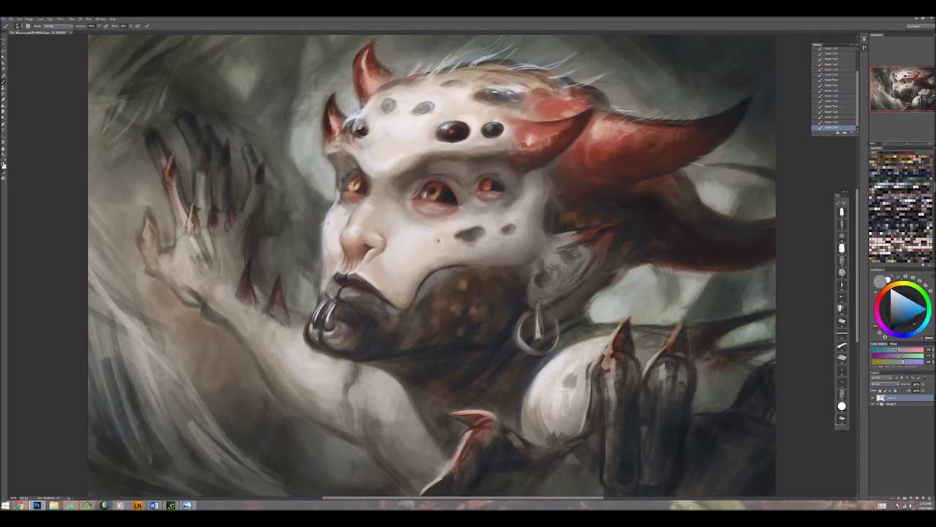
{"action": "left_click", "coordinate": [437, 133], "text": "alt"}
{"action": "left_click", "coordinate": [432, 137], "text": "alt"}
{"action": "left_click", "coordinate": [439, 131], "text": "alt"}
{"action": "left_click", "coordinate": [438, 131], "text": "alt"}
{"action": "left_click", "coordinate": [529, 132], "text": "alt"}
Step: Sample several reds and darker shades across the big horn
{"action": "left_click", "coordinate": [536, 132], "text": "alt"}
{"action": "left_click", "coordinate": [544, 130], "text": "alt"}
{"action": "left_click", "coordinate": [524, 144], "text": "alt"}
{"action": "left_click", "coordinate": [512, 158], "text": "alt"}
{"action": "left_click", "coordinate": [513, 158], "text": "alt"}
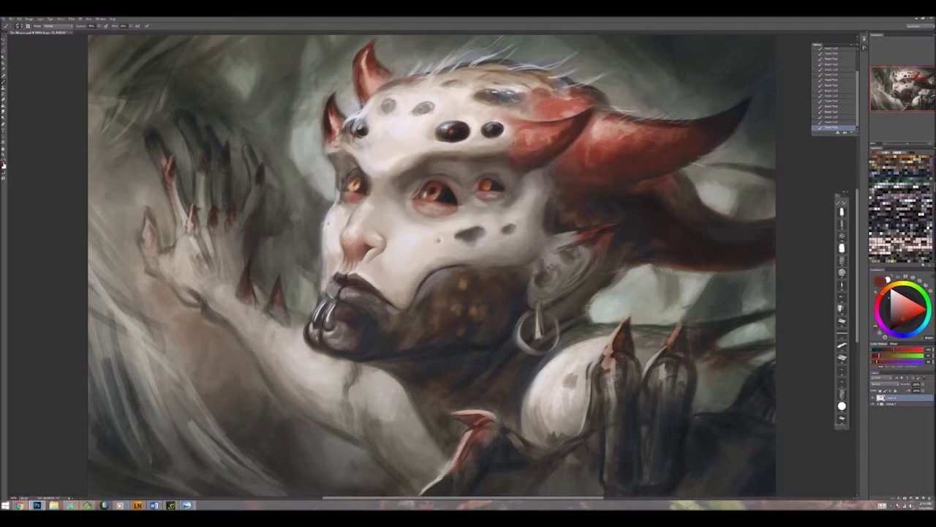
{"action": "left_click", "coordinate": [569, 132], "text": "alt"}
{"action": "left_click", "coordinate": [553, 152], "text": "alt"}
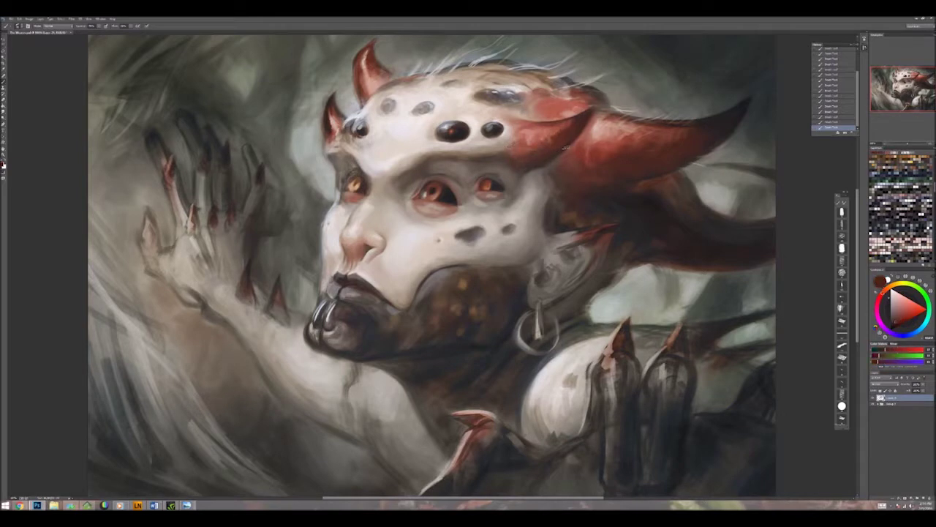
{"action": "left_click", "coordinate": [575, 122], "text": "alt"}
{"action": "left_click", "coordinate": [562, 142], "text": "alt"}
{"action": "left_click", "coordinate": [576, 122], "text": "alt"}
{"action": "left_click", "coordinate": [585, 120], "text": "alt"}
{"action": "left_click", "coordinate": [585, 123], "text": "alt"}
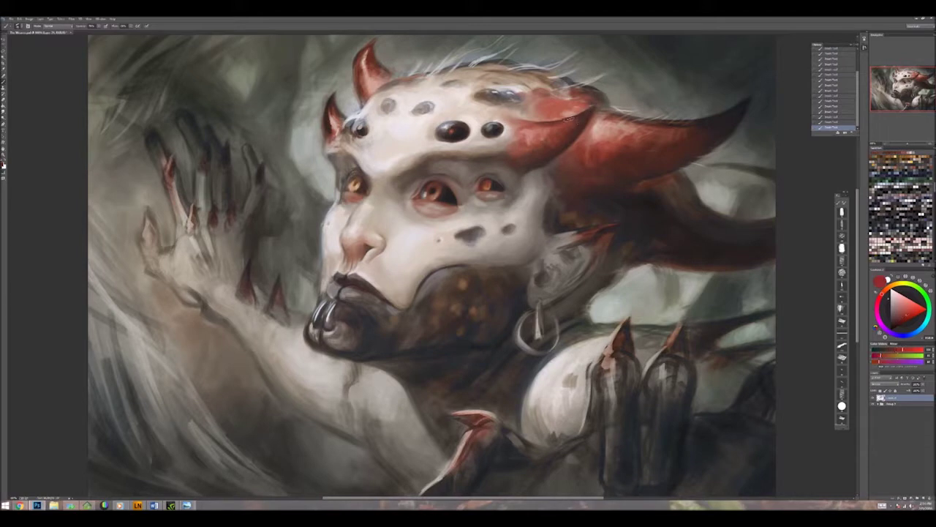
{"action": "left_click", "coordinate": [538, 120], "text": "alt"}
Step: Sample skin tones and more horn reds to compare
{"action": "left_click", "coordinate": [549, 117], "text": "alt"}
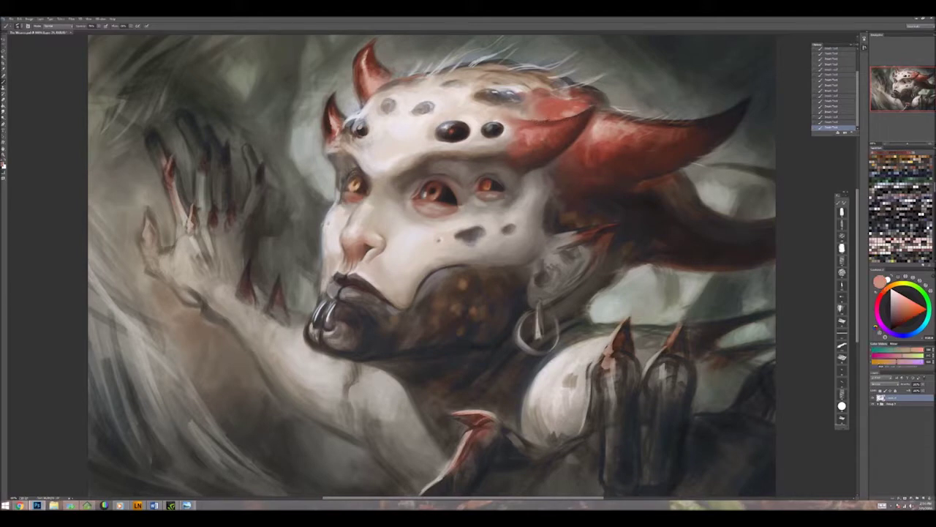
{"action": "left_click", "coordinate": [551, 108], "text": "alt"}
{"action": "left_click", "coordinate": [519, 110], "text": "alt"}
{"action": "left_click", "coordinate": [520, 111], "text": "alt"}
{"action": "left_click", "coordinate": [532, 100], "text": "alt"}
{"action": "left_click", "coordinate": [571, 104], "text": "alt"}
{"action": "left_click", "coordinate": [572, 98], "text": "alt"}
{"action": "left_click", "coordinate": [578, 101], "text": "alt"}
{"action": "left_click", "coordinate": [584, 106], "text": "alt"}
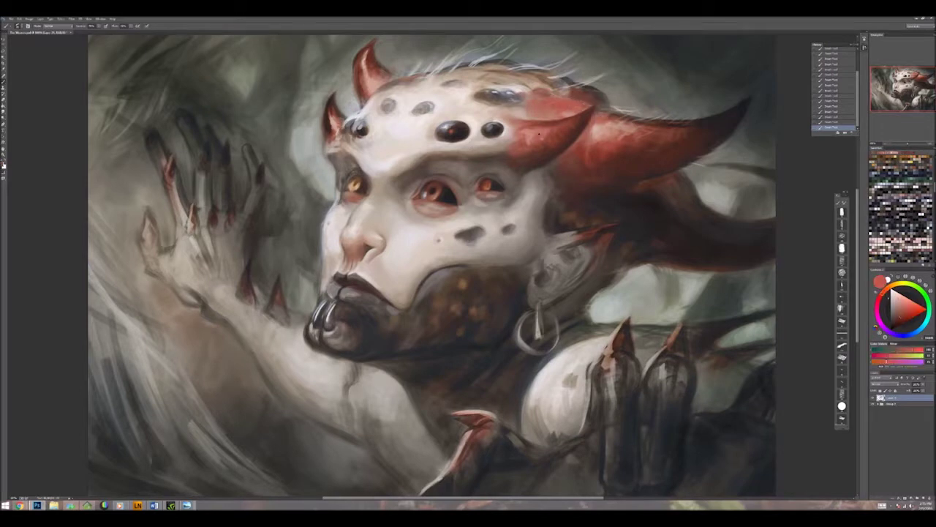
Step: Pick a brighter colour and dab small bright highlights on the red horn
{"action": "left_click", "coordinate": [609, 124], "text": "alt"}
{"action": "left_click", "coordinate": [618, 120], "text": "alt"}
{"action": "left_click", "coordinate": [669, 130], "text": "alt"}
{"action": "left_click", "coordinate": [618, 39], "text": "alt"}
{"action": "left_click", "coordinate": [589, 148], "text": "alt"}
{"action": "left_click_drag", "start_coordinate": [584, 148], "coordinate": [585, 162]}
{"action": "left_click", "coordinate": [577, 176], "text": "alt"}
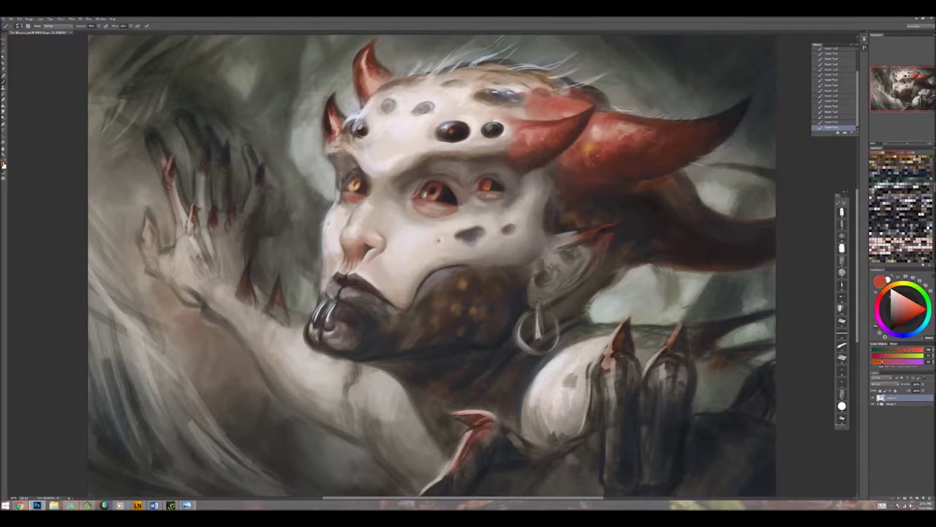
Step: Sample orange, red-brown and pale background tones around the horn base
{"action": "left_click", "coordinate": [583, 146], "text": "alt"}
{"action": "left_click", "coordinate": [578, 89], "text": "alt"}
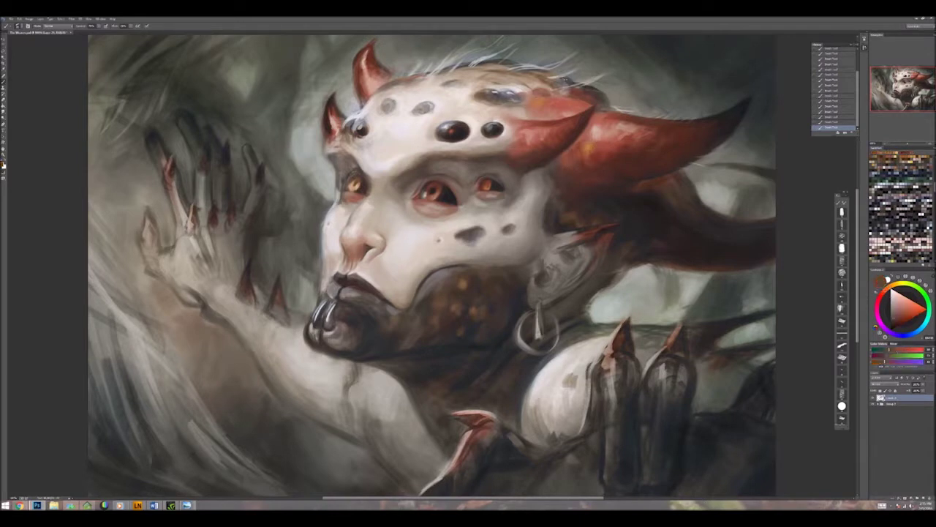
{"action": "left_click", "coordinate": [615, 91], "text": "alt"}
{"action": "left_click", "coordinate": [615, 96], "text": "alt"}
{"action": "left_click", "coordinate": [594, 105], "text": "alt"}
{"action": "left_click", "coordinate": [594, 104], "text": "alt"}
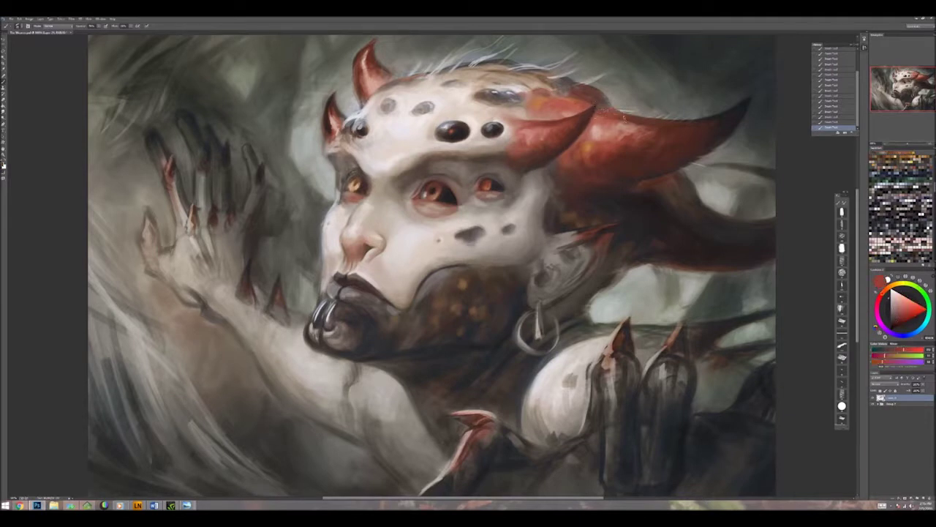
Step: Paint dark red strokes along the horn's upper edge
{"action": "left_click", "coordinate": [627, 123], "text": "alt"}
{"action": "mouse_move", "coordinate": [615, 115]}
{"action": "left_mouse_down"}
{"action": "mouse_move", "coordinate": [672, 123]}
{"action": "mouse_move", "coordinate": [664, 101]}
{"action": "mouse_move", "coordinate": [710, 139]}
{"action": "left_mouse_up"}
{"action": "left_click", "coordinate": [673, 130], "text": "alt"}
{"action": "left_click", "coordinate": [685, 128], "text": "alt"}
{"action": "left_click", "coordinate": [707, 139], "text": "alt"}
{"action": "left_click", "coordinate": [657, 121], "text": "alt"}
{"action": "left_click_drag", "start_coordinate": [657, 121], "coordinate": [715, 131]}
Step: Sample pink near the horn tip, dark hair reds, and face and beard tones
{"action": "left_click", "coordinate": [724, 130], "text": "alt"}
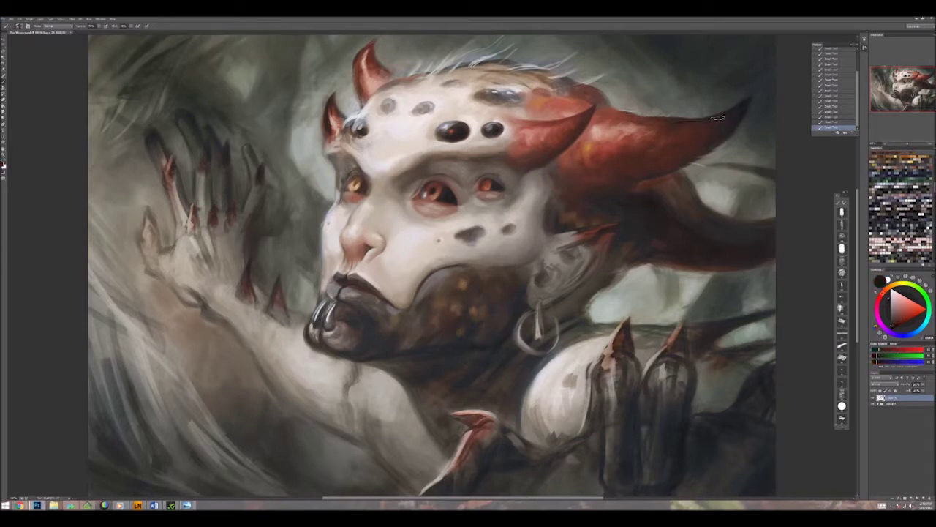
{"action": "left_click", "coordinate": [740, 108], "text": "alt"}
{"action": "left_click", "coordinate": [591, 230], "text": "alt"}
{"action": "left_click", "coordinate": [572, 227], "text": "alt"}
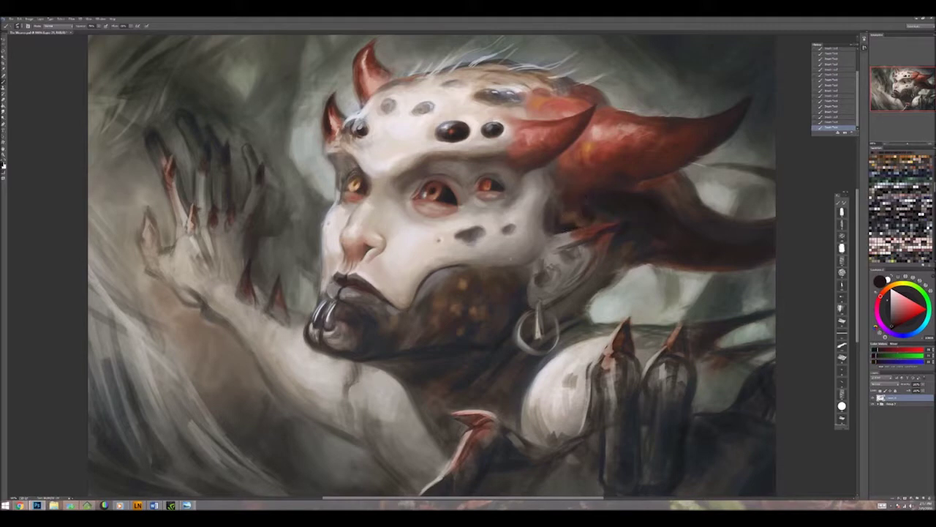
{"action": "left_click", "coordinate": [442, 258], "text": "alt"}
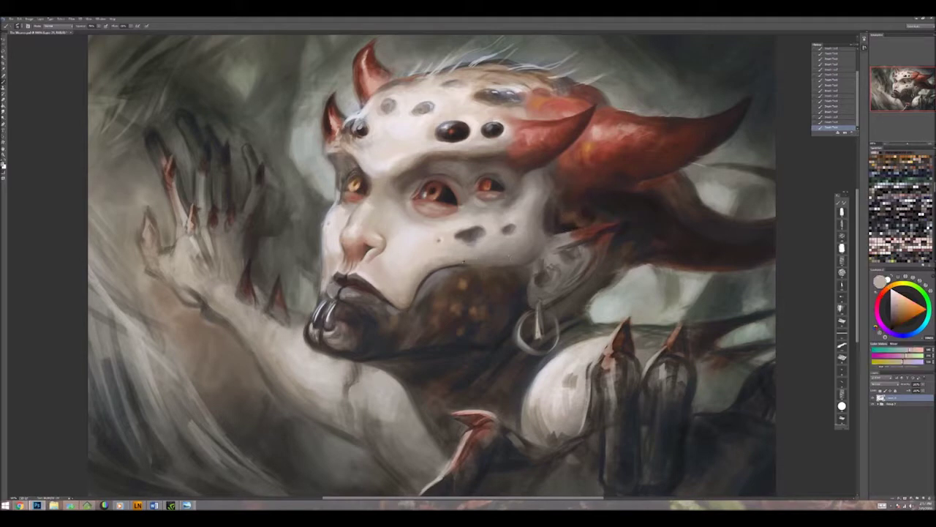
{"action": "left_click", "coordinate": [464, 268], "text": "alt"}
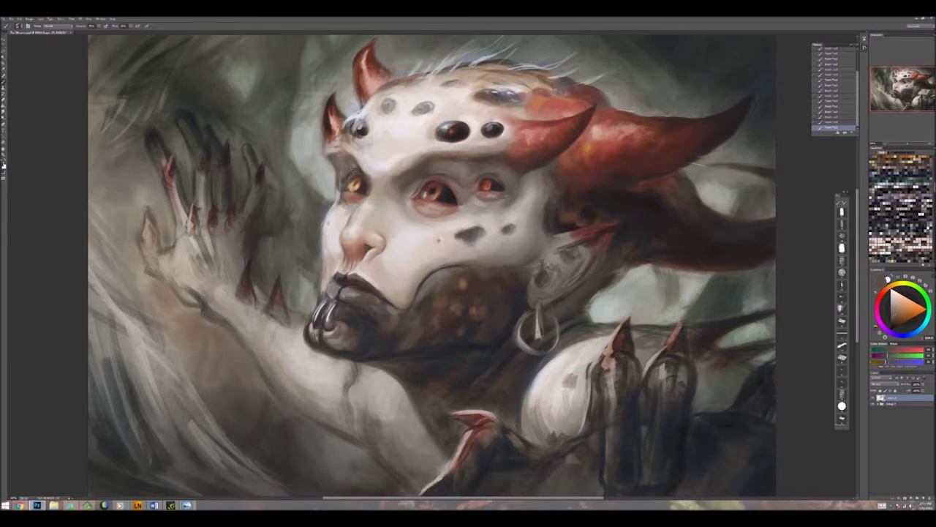
Step: Sample grey-tan and dark brown shades around the ear and shadowed hair
{"action": "left_click", "coordinate": [563, 239], "text": "alt"}
{"action": "left_click", "coordinate": [554, 219], "text": "alt"}
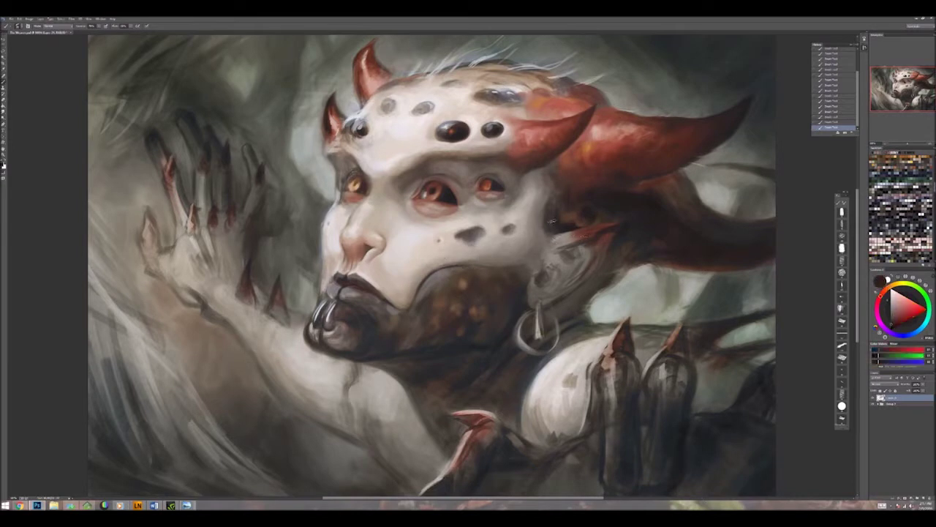
{"action": "left_click", "coordinate": [533, 197], "text": "alt"}
{"action": "left_click", "coordinate": [524, 231], "text": "alt"}
{"action": "left_click", "coordinate": [528, 236], "text": "alt"}
{"action": "left_click", "coordinate": [530, 232], "text": "alt"}
{"action": "left_click", "coordinate": [530, 233], "text": "alt"}
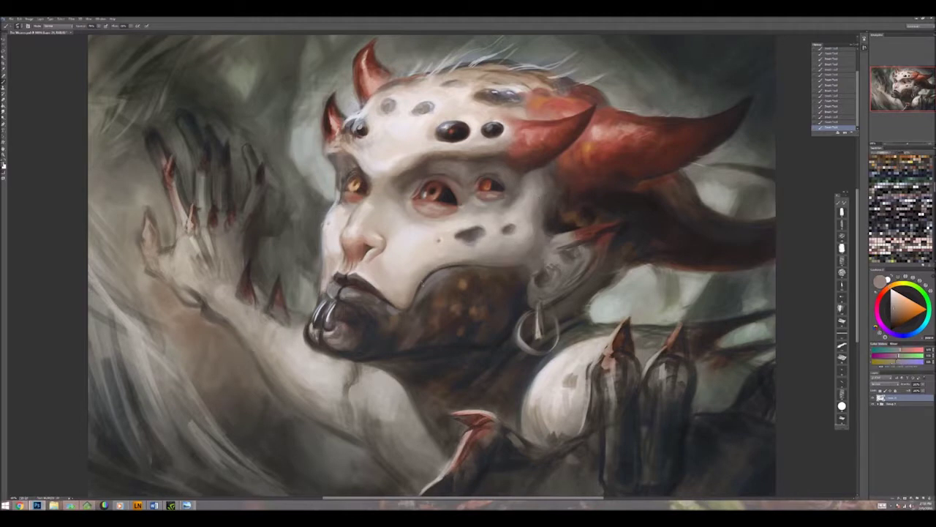
Step: Touch up the face and forehead with off-white, red-orange, light greenish and orange tones sampled nearby
{"action": "left_click", "coordinate": [512, 167], "text": "alt"}
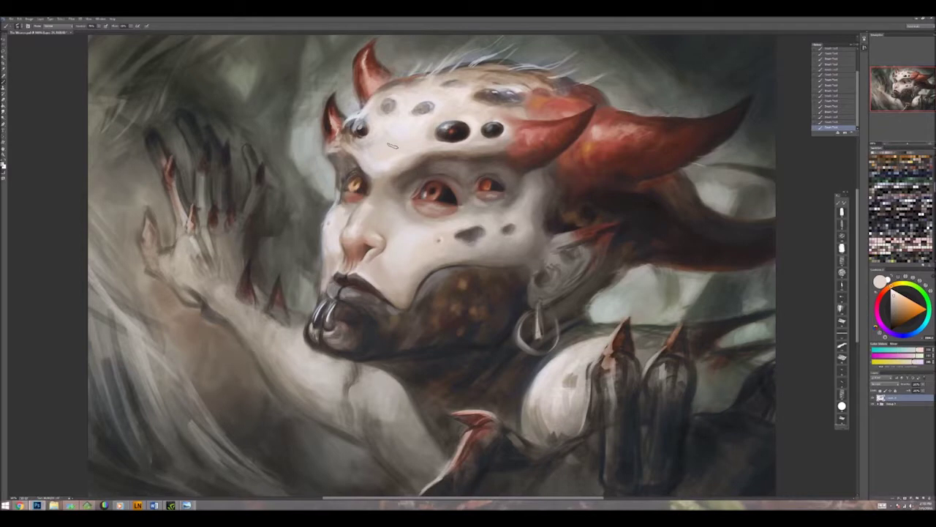
{"action": "left_click", "coordinate": [392, 146], "text": "alt"}
{"action": "left_click", "coordinate": [483, 113], "text": "alt"}
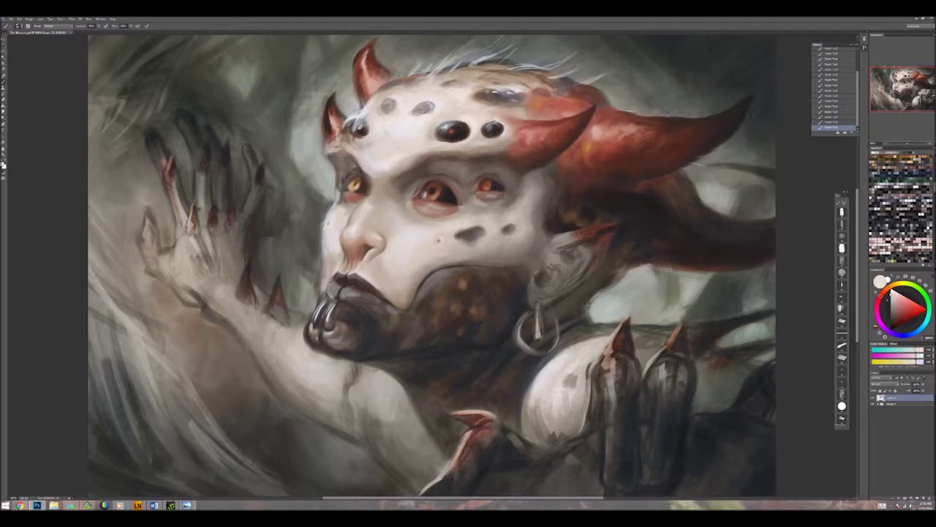
{"action": "left_click", "coordinate": [489, 115], "text": "alt"}
{"action": "left_click", "coordinate": [497, 126], "text": "alt"}
{"action": "left_click", "coordinate": [497, 126], "text": "alt"}
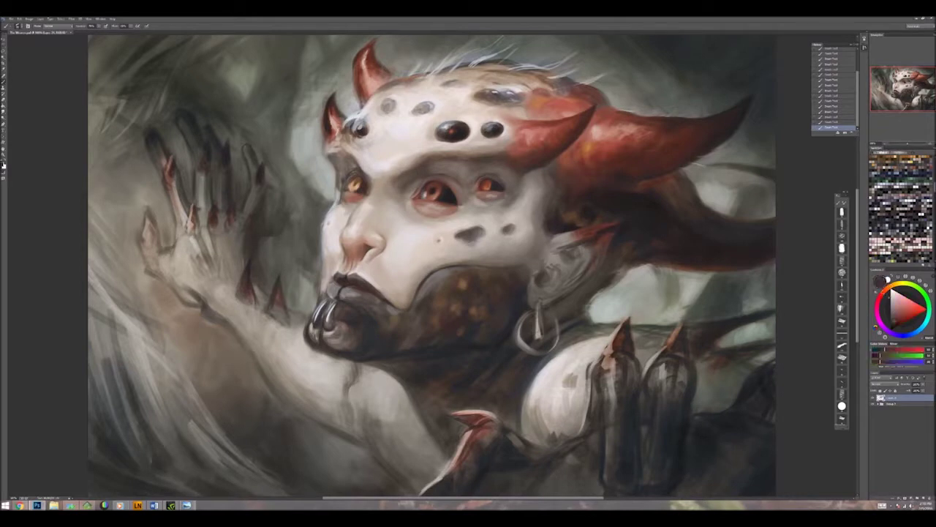
{"action": "left_click", "coordinate": [490, 125], "text": "alt"}
{"action": "left_click", "coordinate": [493, 123], "text": "alt"}
{"action": "left_click", "coordinate": [491, 124], "text": "alt"}
{"action": "left_click", "coordinate": [494, 124], "text": "alt"}
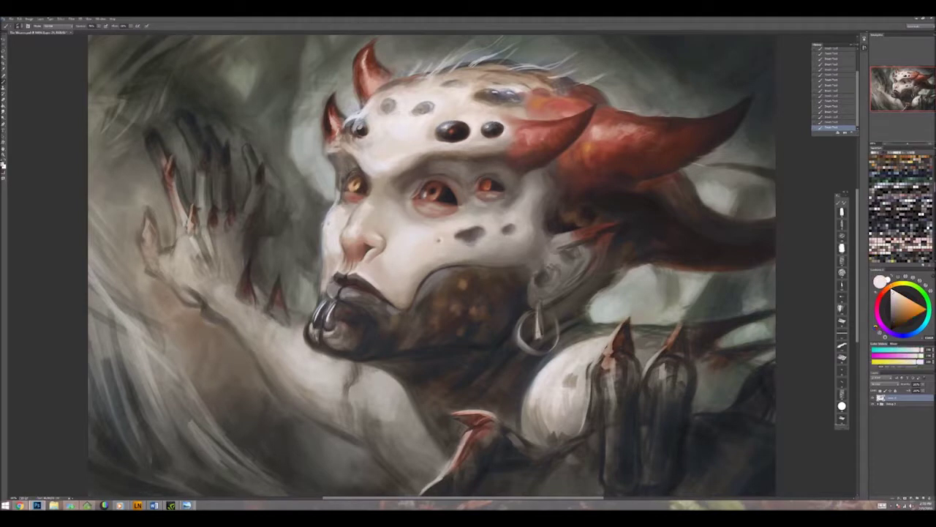
Step: Rework the area near the horn using sampled orange-red, red-brown, pale cream, grey and near-black tones
{"action": "left_click", "coordinate": [450, 129], "text": "alt"}
{"action": "left_click", "coordinate": [451, 129], "text": "alt"}
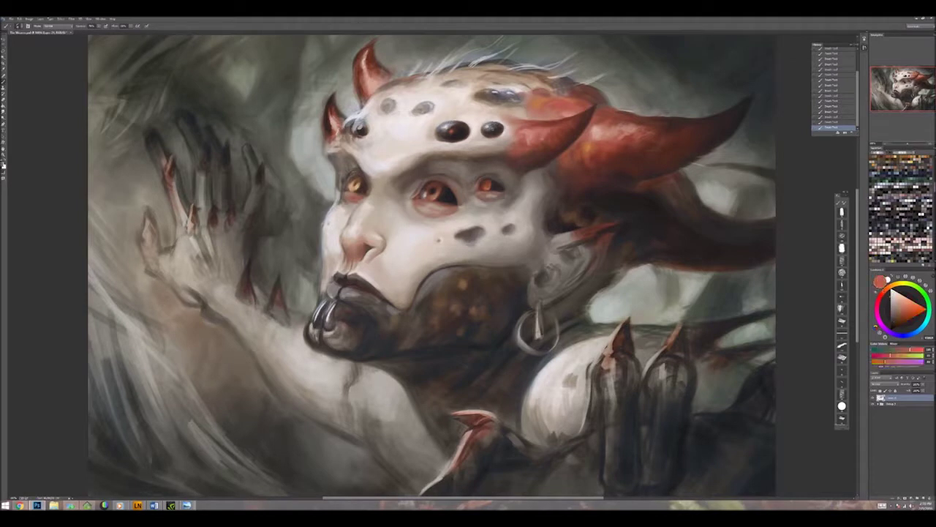
{"action": "left_click", "coordinate": [450, 129], "text": "alt"}
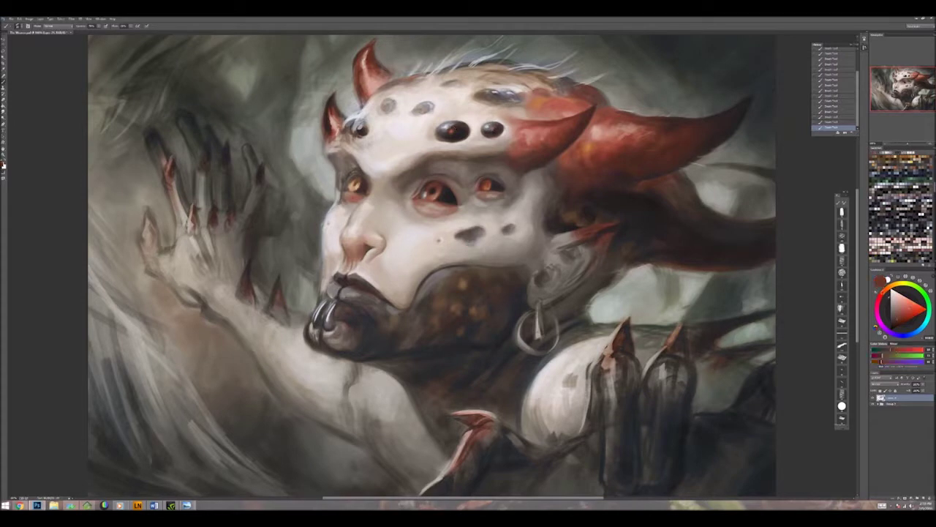
{"action": "left_click", "coordinate": [519, 126], "text": "alt"}
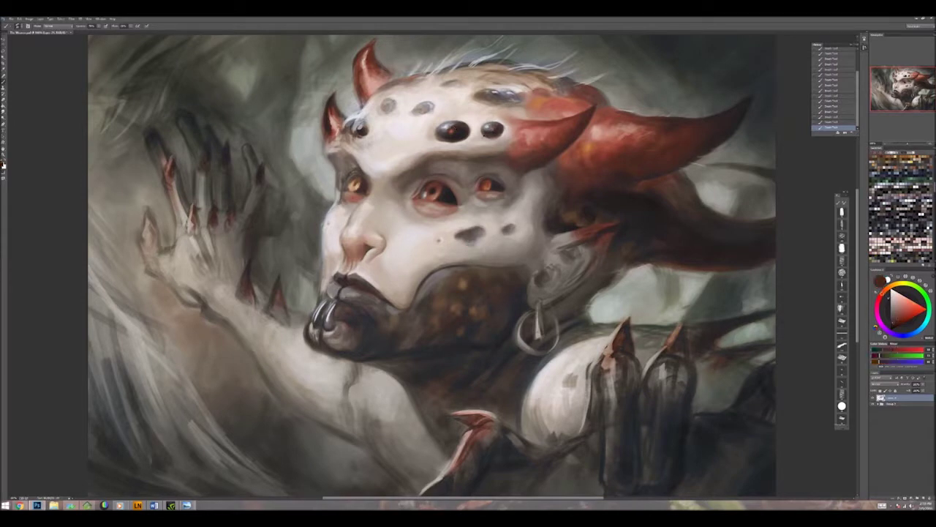
{"action": "left_click", "coordinate": [480, 137], "text": "alt"}
{"action": "left_click", "coordinate": [500, 143], "text": "alt"}
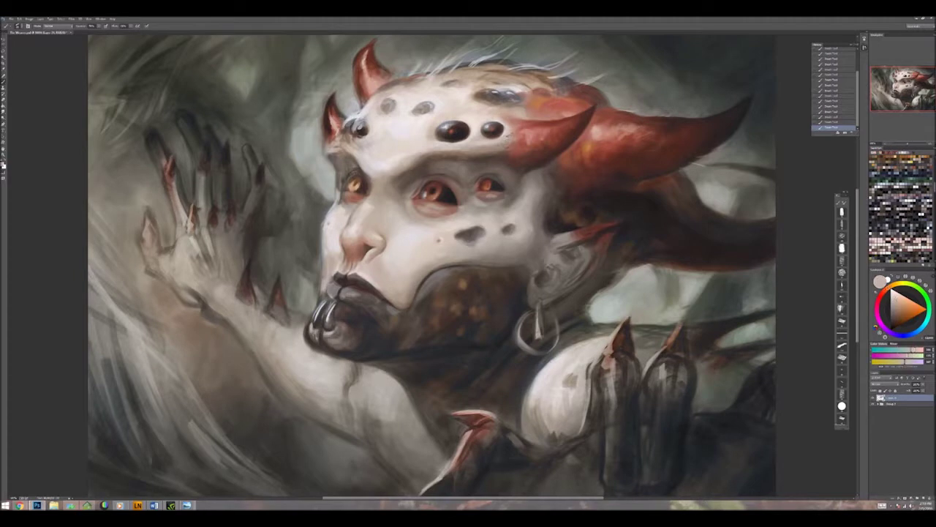
{"action": "left_click", "coordinate": [489, 251], "text": "alt"}
{"action": "left_click", "coordinate": [470, 237], "text": "alt"}
Step: Alternate between light and dark paint colours to brighten the forehead and shade the cheek's dark spot
{"action": "key", "text": "x"}
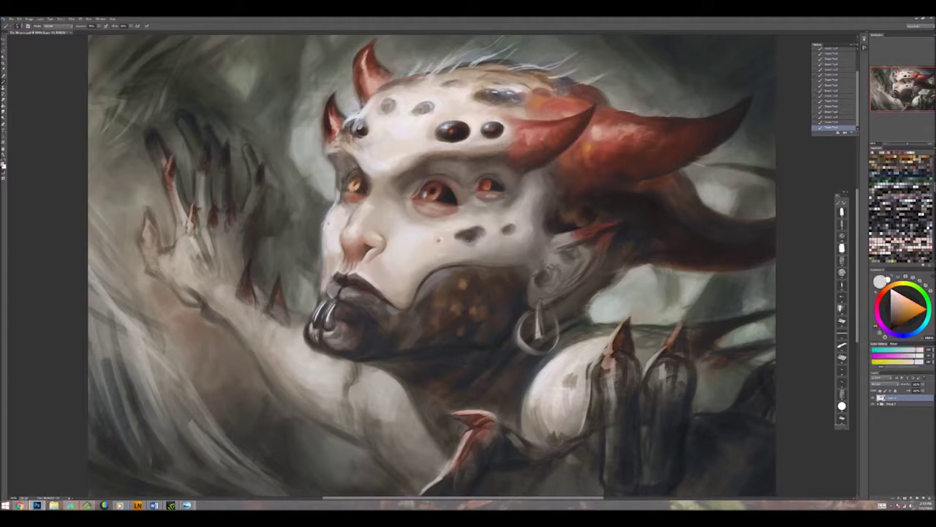
{"action": "key", "text": "x"}
{"action": "key", "text": "x"}
{"action": "key", "text": "x"}
{"action": "key", "text": "x"}
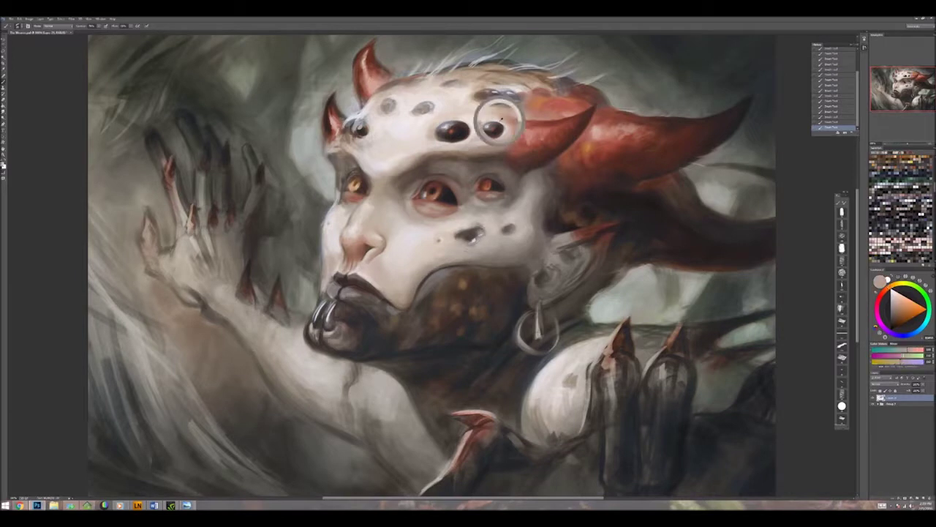
{"action": "left_click", "coordinate": [447, 91], "text": "alt"}
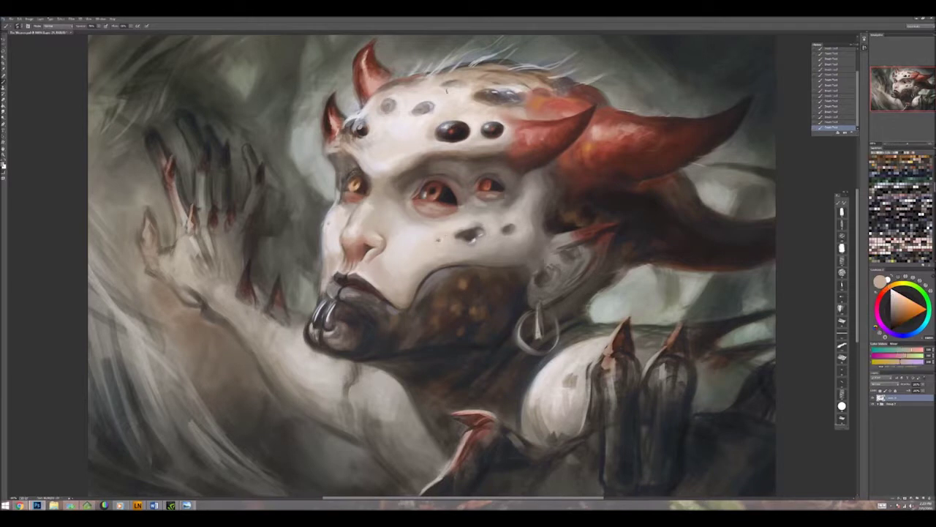
{"action": "left_click", "coordinate": [474, 238], "text": "alt"}
{"action": "left_click", "coordinate": [474, 238], "text": "alt"}
{"action": "left_click", "coordinate": [474, 239], "text": "alt"}
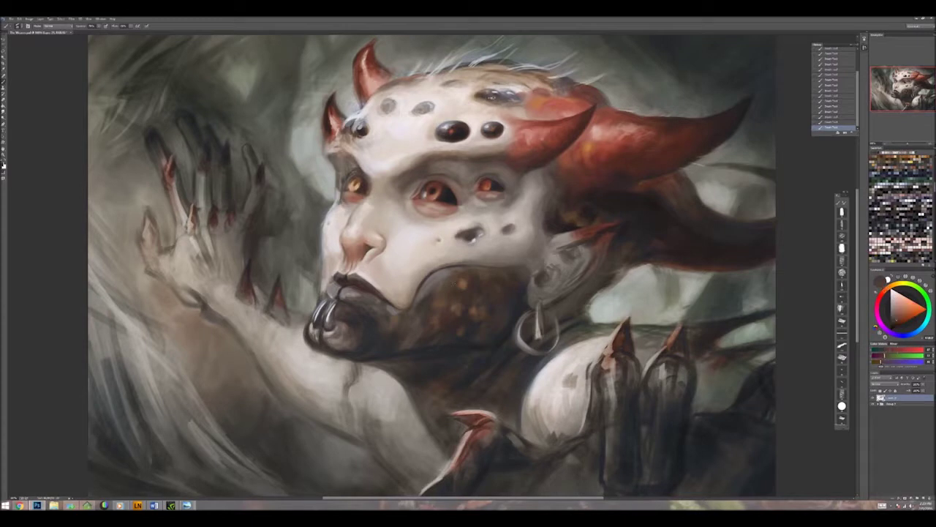
Step: Blend pinkish forehead tones and skin hues across the face, finishing with near-white and dark lip brown
{"action": "left_click", "coordinate": [507, 93], "text": "alt"}
{"action": "left_click", "coordinate": [524, 93], "text": "alt"}
{"action": "left_click", "coordinate": [516, 90], "text": "alt"}
{"action": "left_click", "coordinate": [332, 196], "text": "alt"}
{"action": "key", "text": "x"}
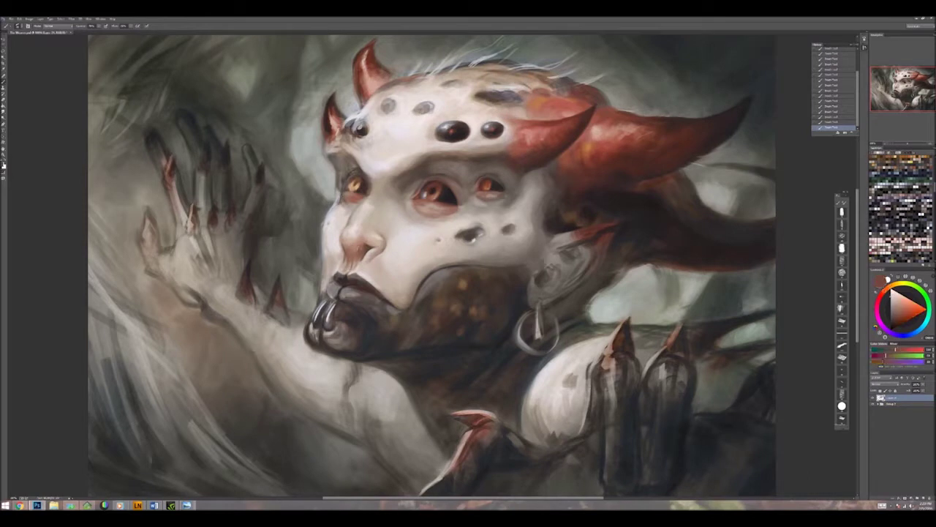
{"action": "key", "text": "x"}
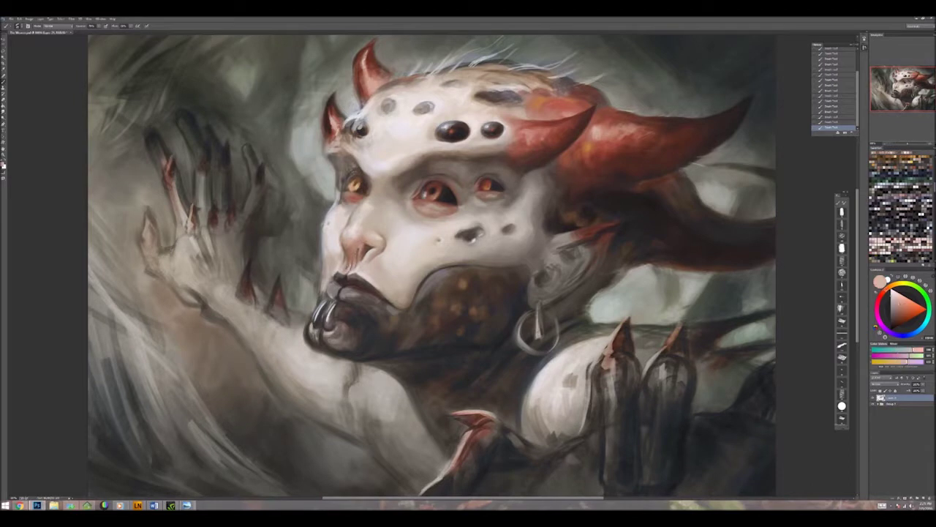
{"action": "left_click", "coordinate": [348, 245], "text": "alt"}
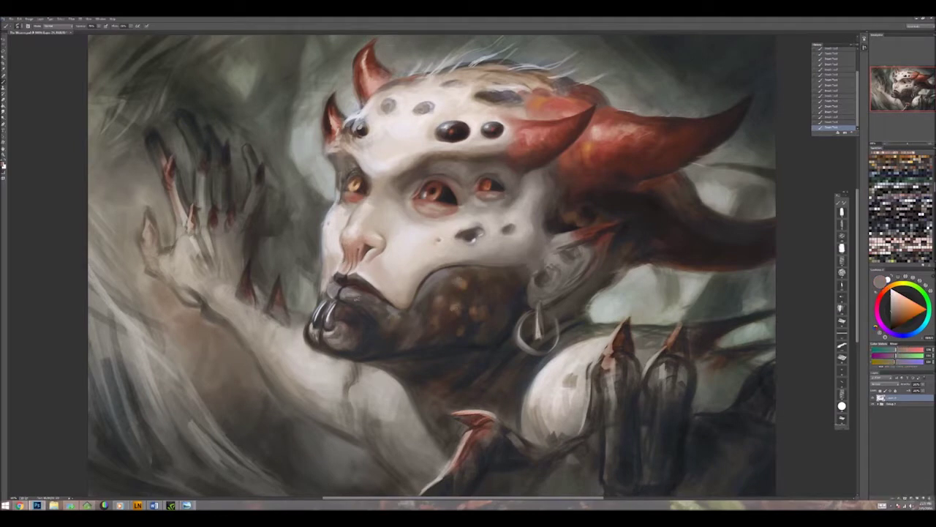
{"action": "left_click", "coordinate": [348, 276], "text": "alt"}
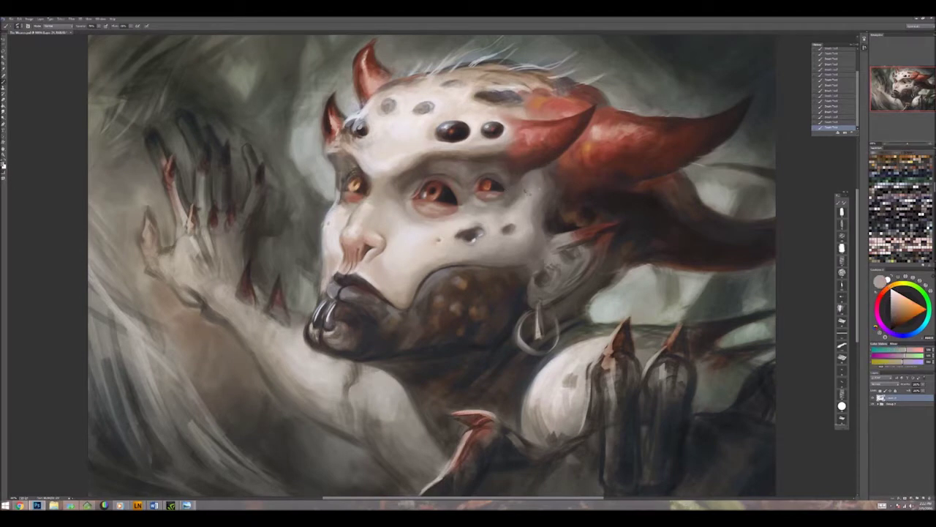
Step: Reframe on the face and shade the horn with its own dark reds and orange-browns
{"action": "key", "text": "ctrl+minus"}
{"action": "key", "text": "ctrl+minus"}
{"action": "key", "text": "ctrl+minus"}
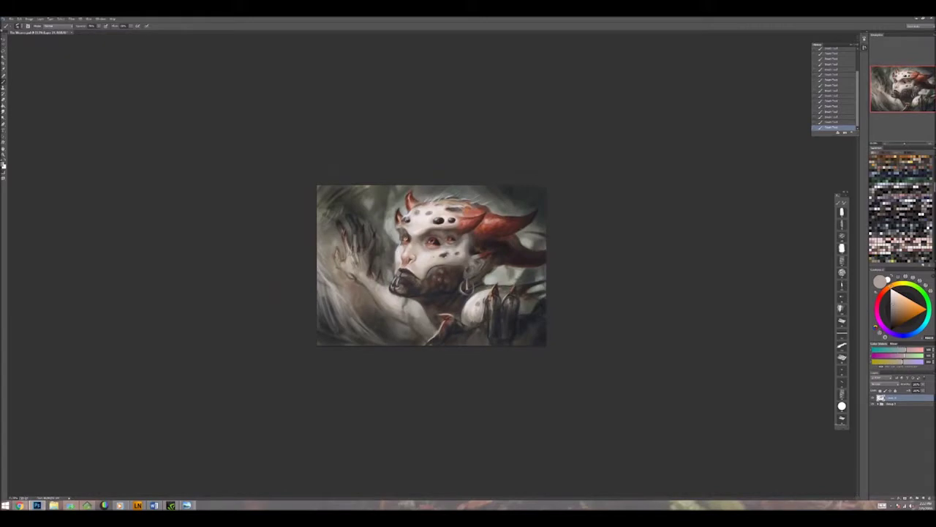
{"action": "key", "text": "ctrl+plus"}
{"action": "key", "text": "ctrl+plus"}
{"action": "key", "text": "ctrl+plus"}
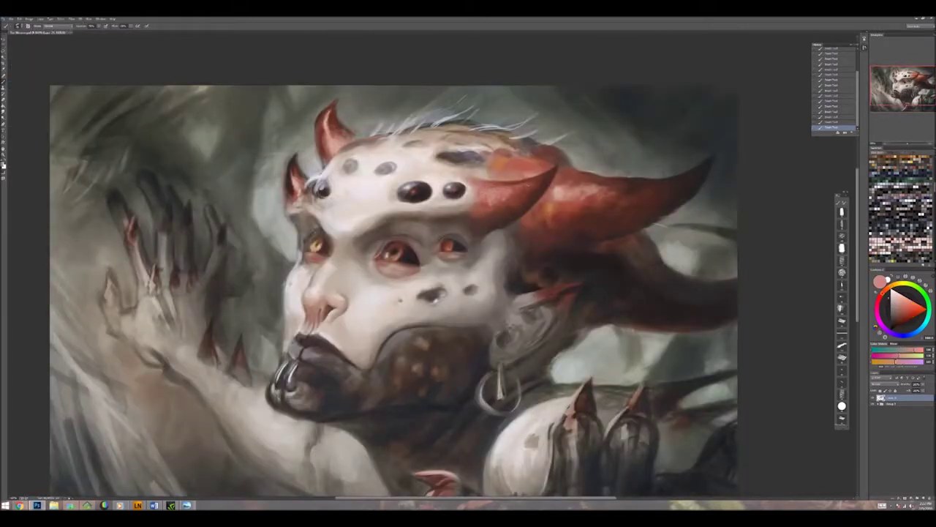
{"action": "left_click", "coordinate": [523, 185], "text": "alt"}
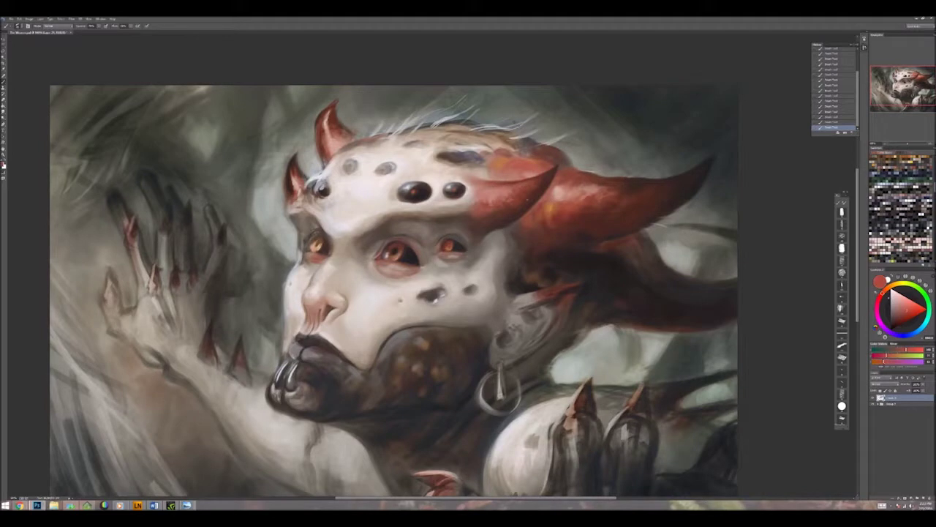
{"action": "left_click", "coordinate": [516, 213], "text": "alt"}
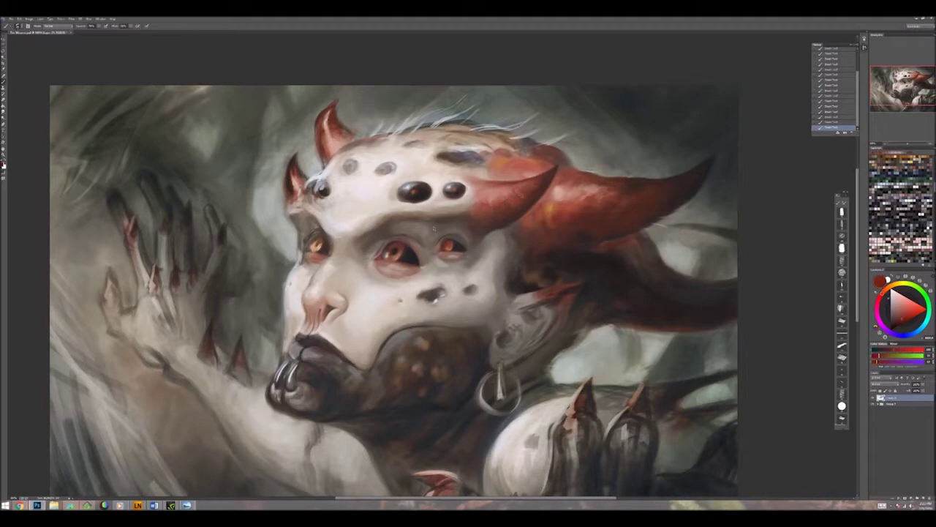
{"action": "left_click", "coordinate": [497, 225], "text": "alt"}
{"action": "left_click", "coordinate": [505, 215], "text": "alt"}
{"action": "left_click", "coordinate": [498, 212], "text": "alt"}
{"action": "left_click", "coordinate": [492, 219], "text": "alt"}
{"action": "left_click", "coordinate": [499, 227], "text": "alt"}
{"action": "left_click", "coordinate": [489, 229], "text": "alt"}
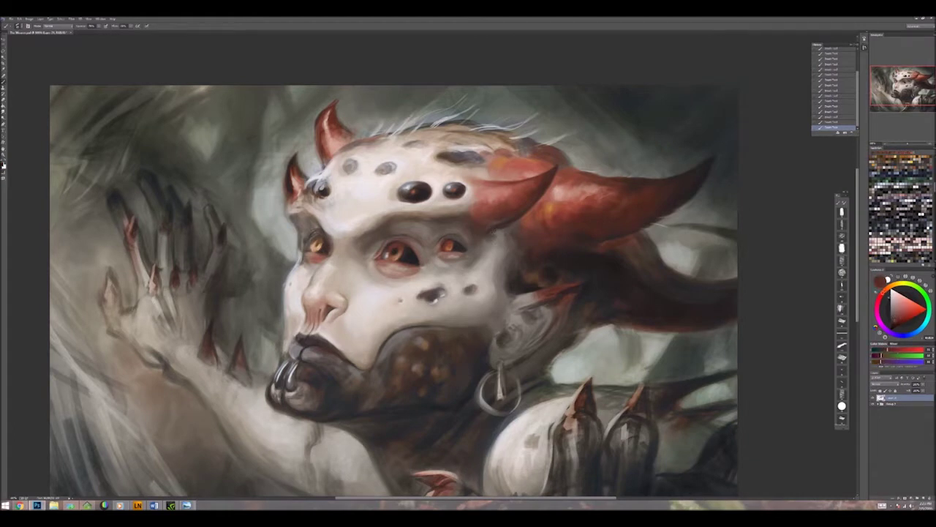
Step: Paint around the horn's edge using sampled lighter tones, brown-red and darker reds from beside it
{"action": "left_click", "coordinate": [492, 236], "text": "alt"}
{"action": "left_click", "coordinate": [504, 237], "text": "alt"}
{"action": "left_click", "coordinate": [509, 226], "text": "alt"}
{"action": "left_click", "coordinate": [508, 226], "text": "alt"}
{"action": "left_click", "coordinate": [512, 219], "text": "alt"}
{"action": "left_click", "coordinate": [523, 207], "text": "alt"}
{"action": "left_click", "coordinate": [618, 231], "text": "alt"}
{"action": "left_click", "coordinate": [585, 261], "text": "alt"}
{"action": "left_click", "coordinate": [595, 248], "text": "alt"}
{"action": "left_click", "coordinate": [621, 247], "text": "alt"}
{"action": "left_click", "coordinate": [656, 275], "text": "alt"}
Step: Brighten the red paint colour, then blend the horn base into pale skin and pinkish red tones
{"action": "left_click_drag", "start_coordinate": [894, 323], "coordinate": [902, 319]}
{"action": "key", "text": "x"}
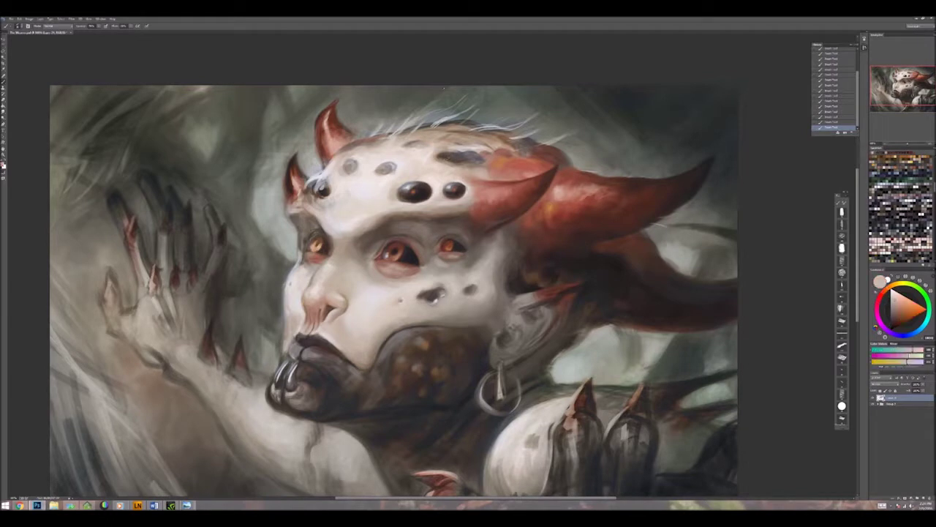
{"action": "key", "text": "x"}
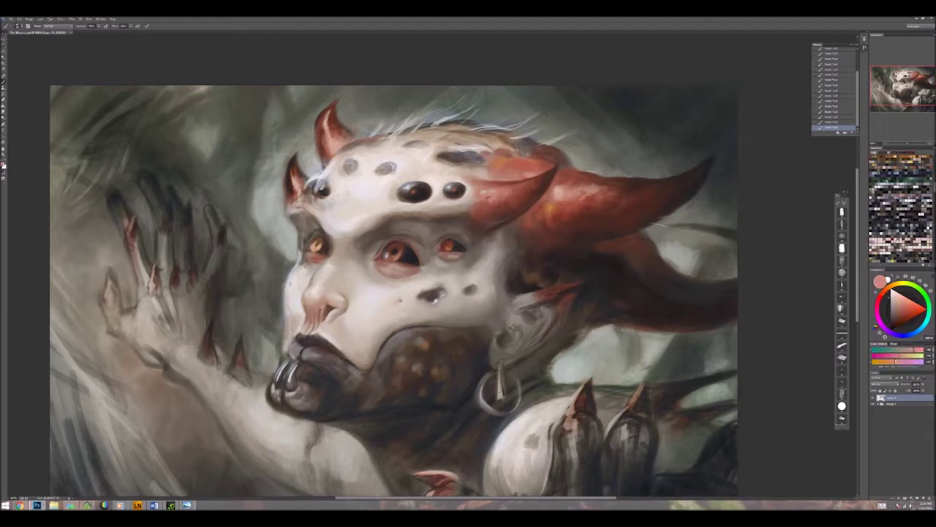
{"action": "key", "text": "x"}
{"action": "left_click", "coordinate": [493, 192], "text": "alt"}
{"action": "left_click", "coordinate": [404, 185], "text": "alt"}
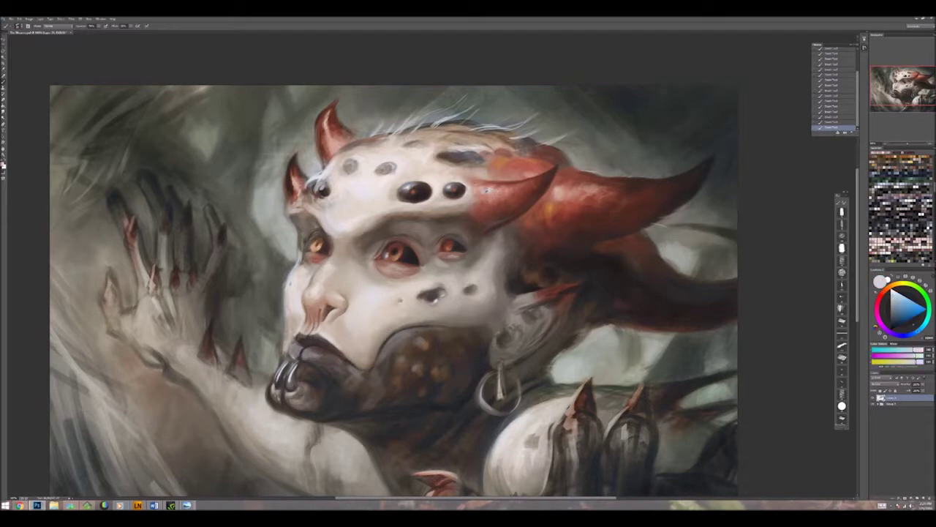
{"action": "left_click", "coordinate": [489, 187], "text": "alt"}
{"action": "left_click", "coordinate": [471, 223], "text": "alt"}
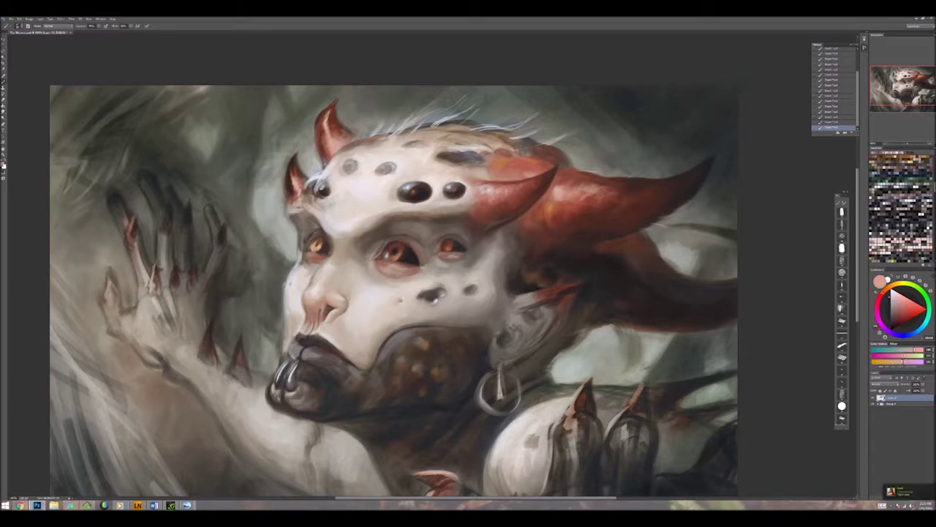
Step: Lighten the lit side of the horn with pale peach and darker salmon, resetting to dark midway
{"action": "key", "text": "x"}
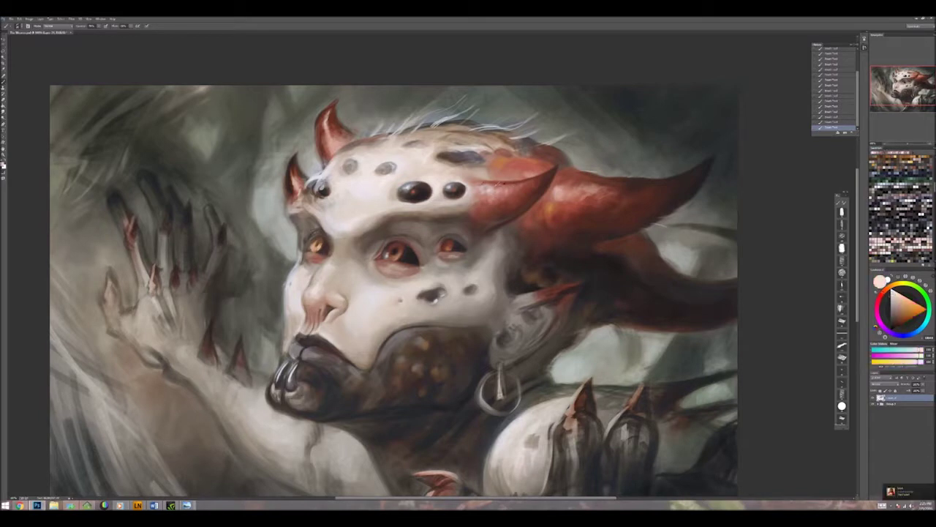
{"action": "left_click", "coordinate": [489, 177], "text": "alt"}
{"action": "left_click", "coordinate": [477, 166], "text": "alt"}
{"action": "left_click", "coordinate": [461, 176], "text": "alt"}
{"action": "key", "text": "d"}
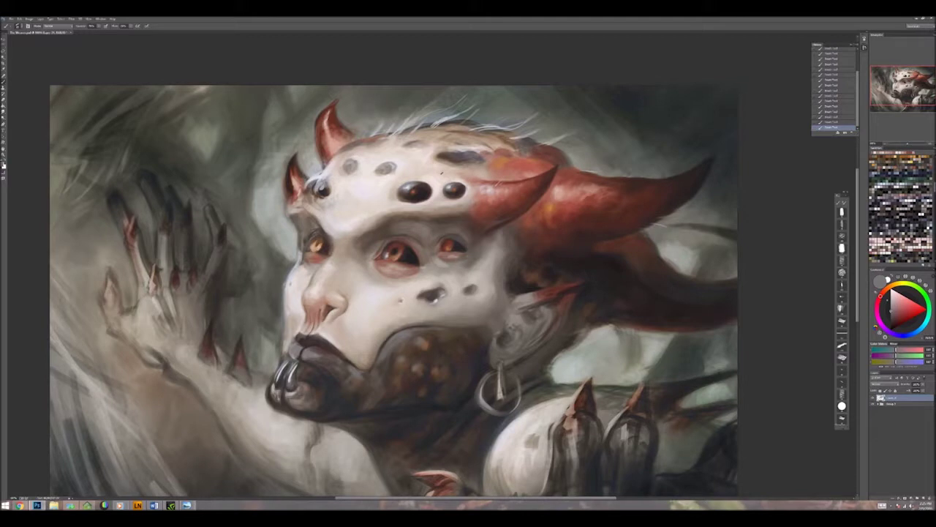
{"action": "left_click", "coordinate": [470, 181], "text": "alt"}
{"action": "left_click", "coordinate": [462, 179], "text": "alt"}
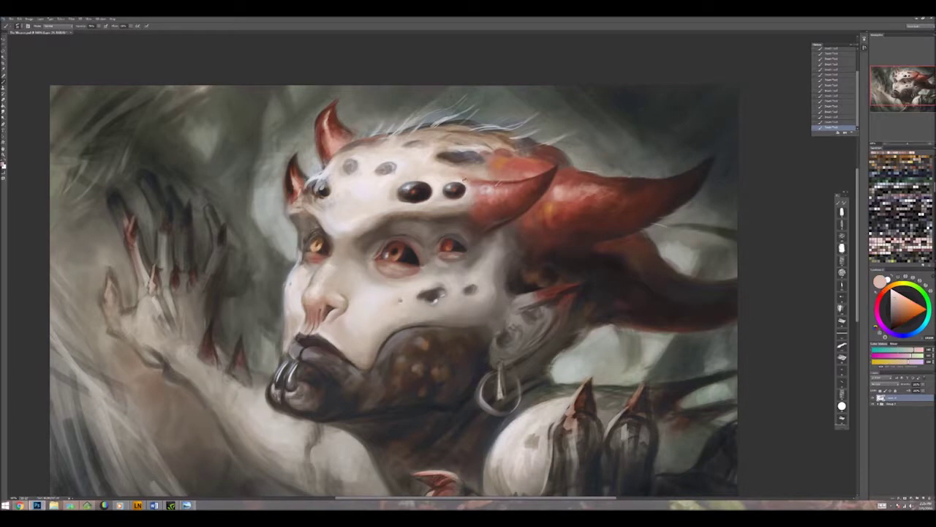
Step: Smooth the horn-forehead transition with sampled dark spot, peach, dark red, bluish grey and beige tones
{"action": "left_click", "coordinate": [463, 182], "text": "alt"}
{"action": "left_click", "coordinate": [457, 178], "text": "alt"}
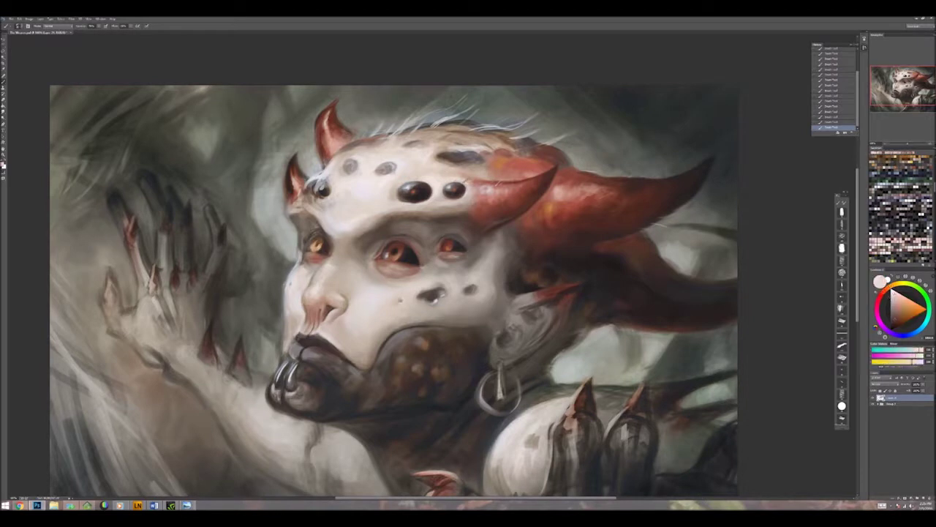
{"action": "left_click", "coordinate": [470, 179], "text": "alt"}
{"action": "left_click", "coordinate": [405, 273], "text": "alt"}
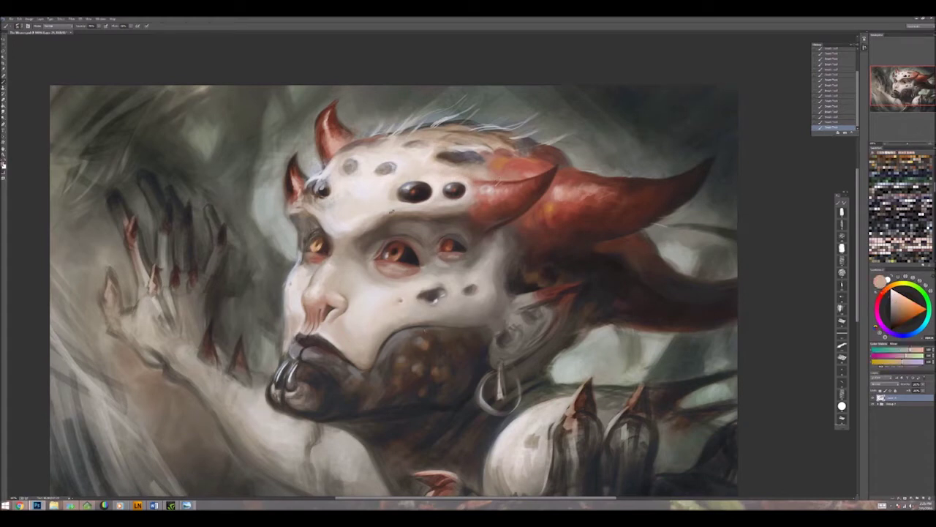
{"action": "left_click", "coordinate": [413, 137], "text": "alt"}
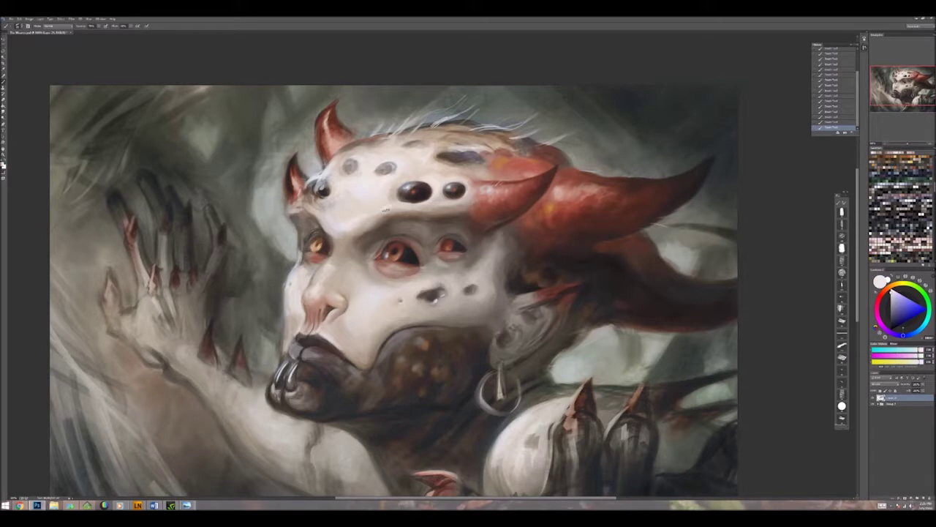
{"action": "left_click", "coordinate": [381, 211], "text": "alt"}
{"action": "left_click", "coordinate": [351, 234], "text": "alt"}
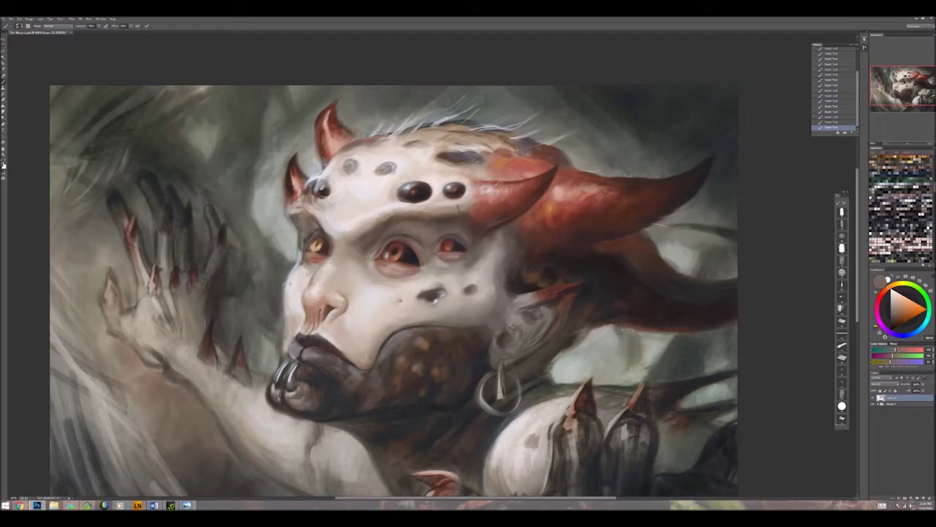
Step: Smooth the lower face with sampled pale pinkish, greyer and lighter pinkish skin tones
{"action": "left_click", "coordinate": [379, 287], "text": "alt"}
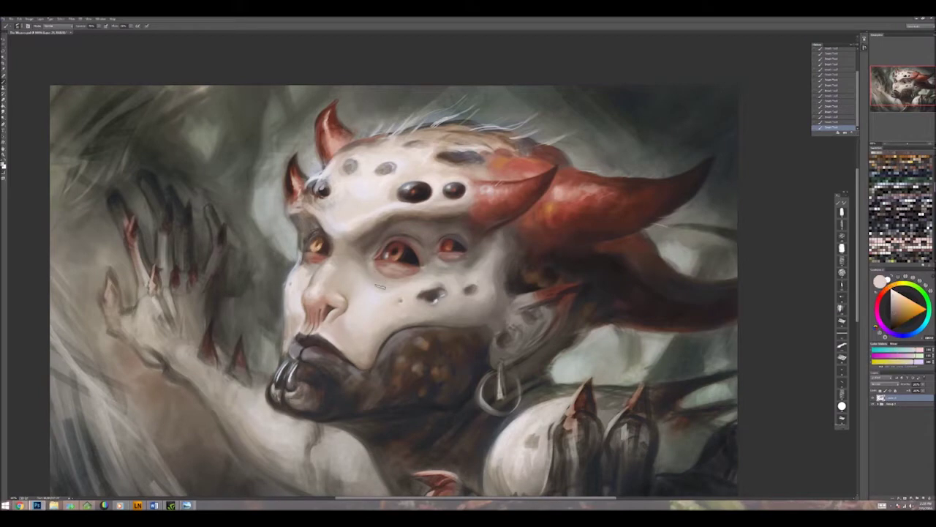
{"action": "left_click", "coordinate": [357, 261], "text": "alt"}
{"action": "left_click", "coordinate": [357, 263], "text": "alt"}
{"action": "left_click", "coordinate": [353, 273], "text": "alt"}
{"action": "left_click", "coordinate": [360, 277], "text": "alt"}
{"action": "left_click", "coordinate": [431, 273], "text": "alt"}
{"action": "left_click", "coordinate": [432, 273], "text": "alt"}
{"action": "left_click", "coordinate": [454, 276], "text": "alt"}
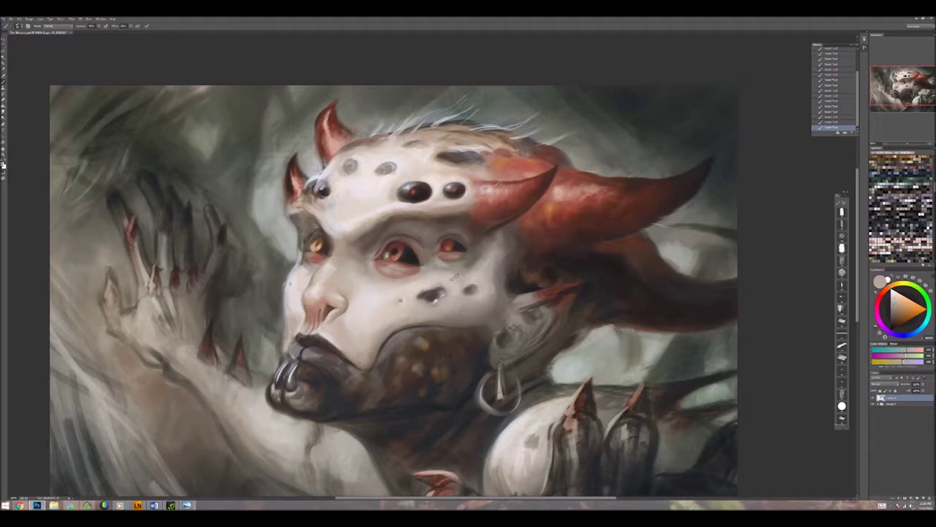
Step: Blend more face areas with nearby skin tones, then darker tones toward the eye
{"action": "left_click", "coordinate": [462, 276], "text": "alt"}
{"action": "left_click", "coordinate": [459, 298], "text": "alt"}
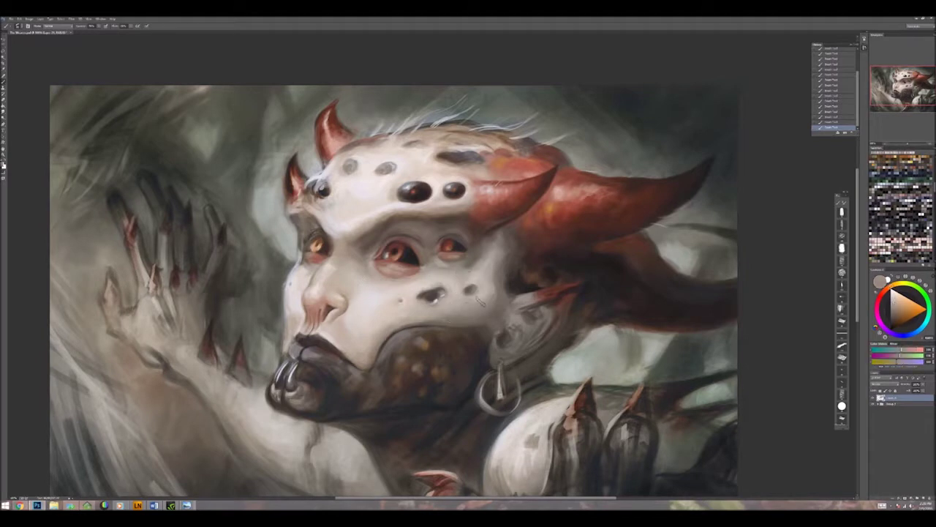
{"action": "left_click", "coordinate": [450, 314], "text": "alt"}
{"action": "left_click", "coordinate": [420, 220], "text": "alt"}
{"action": "left_click", "coordinate": [411, 220], "text": "alt"}
{"action": "left_click", "coordinate": [412, 219], "text": "alt"}
{"action": "left_click", "coordinate": [412, 220], "text": "alt"}
{"action": "left_click", "coordinate": [466, 228], "text": "alt"}
{"action": "left_click", "coordinate": [489, 225], "text": "alt"}
{"action": "left_click", "coordinate": [494, 225], "text": "alt"}
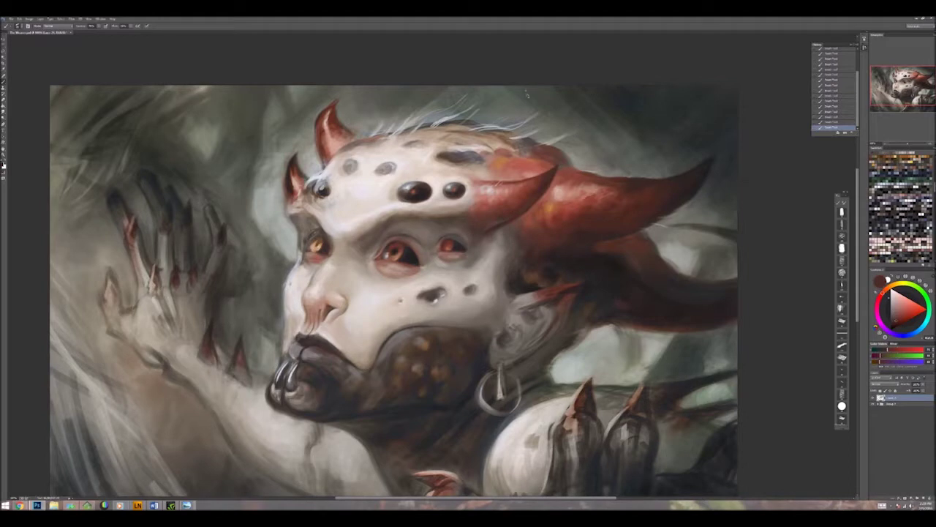
Step: Add a brighter highlight dab along the horn's edge after comparing nearby light and dark tones
{"action": "left_click", "coordinate": [615, 234], "text": "alt"}
{"action": "left_click", "coordinate": [543, 176], "text": "alt"}
{"action": "left_click", "coordinate": [543, 176], "text": "alt"}
{"action": "left_click", "coordinate": [543, 177], "text": "alt"}
{"action": "left_click", "coordinate": [551, 172], "text": "alt"}
{"action": "left_click_drag", "start_coordinate": [548, 173], "coordinate": [558, 171]}
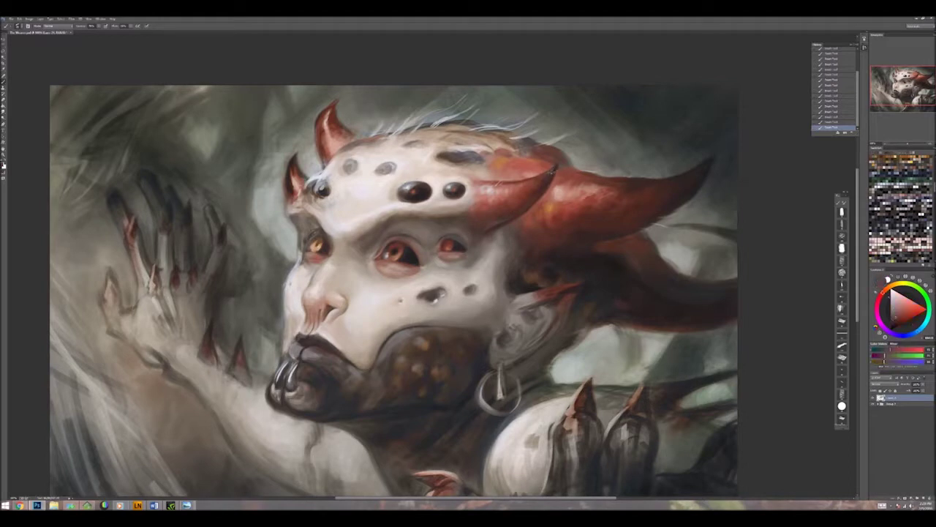
Step: Rework the forehead with light bluish grey, warm beige and dark reddish brown
{"action": "left_click", "coordinate": [431, 180], "text": "alt"}
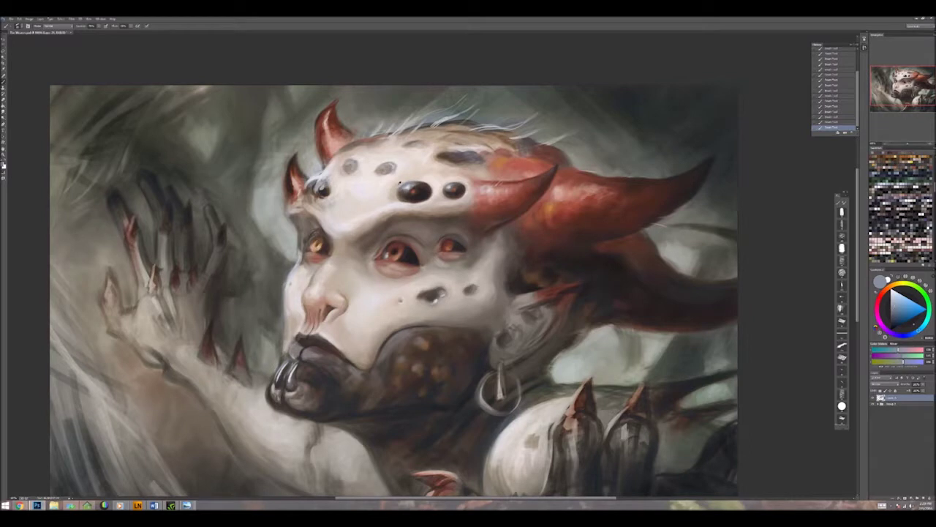
{"action": "left_click", "coordinate": [401, 182], "text": "alt"}
{"action": "left_click", "coordinate": [394, 193], "text": "alt"}
{"action": "left_click", "coordinate": [381, 171], "text": "alt"}
{"action": "left_click", "coordinate": [381, 171], "text": "alt"}
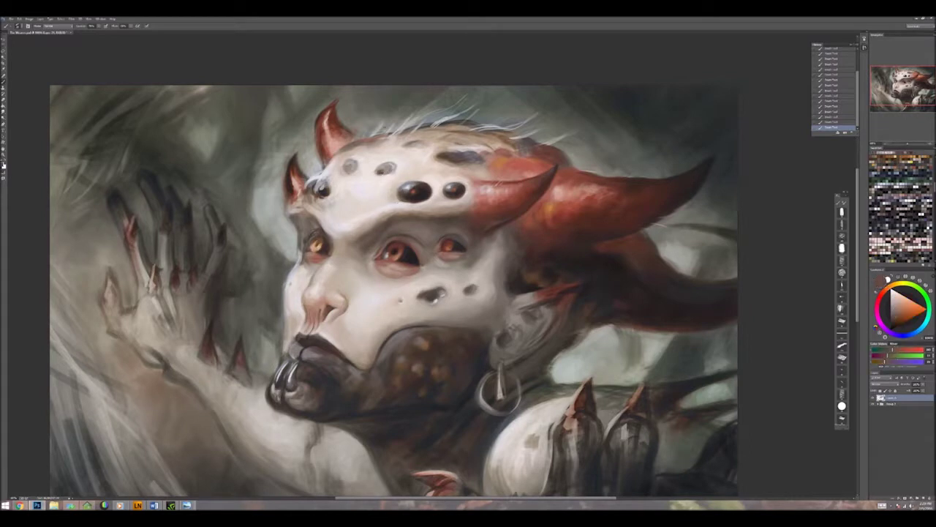
{"action": "left_click", "coordinate": [388, 172], "text": "alt"}
{"action": "left_click", "coordinate": [386, 171], "text": "alt"}
Step: Soften the forehead near the horn with pinkish beige, orange-red and near-white tones
{"action": "left_click", "coordinate": [350, 165], "text": "alt"}
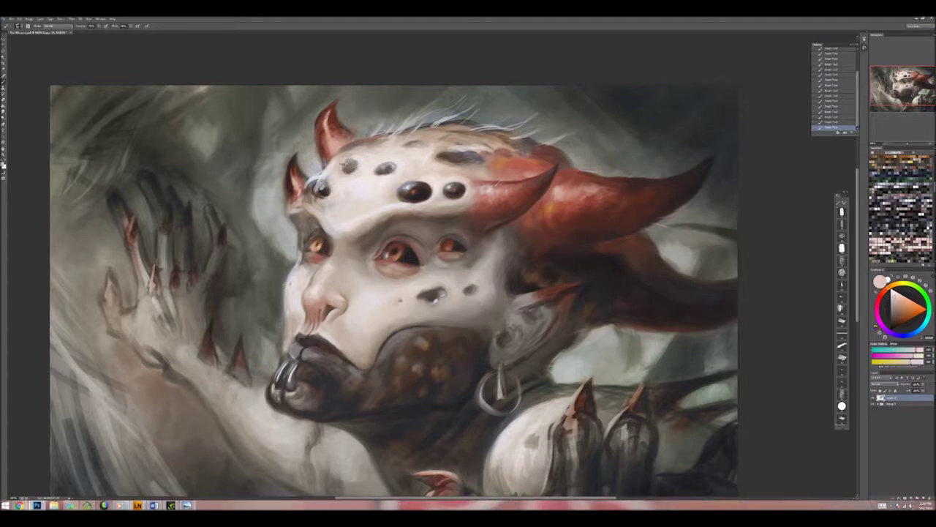
{"action": "left_click", "coordinate": [438, 159], "text": "alt"}
{"action": "left_click", "coordinate": [389, 173], "text": "alt"}
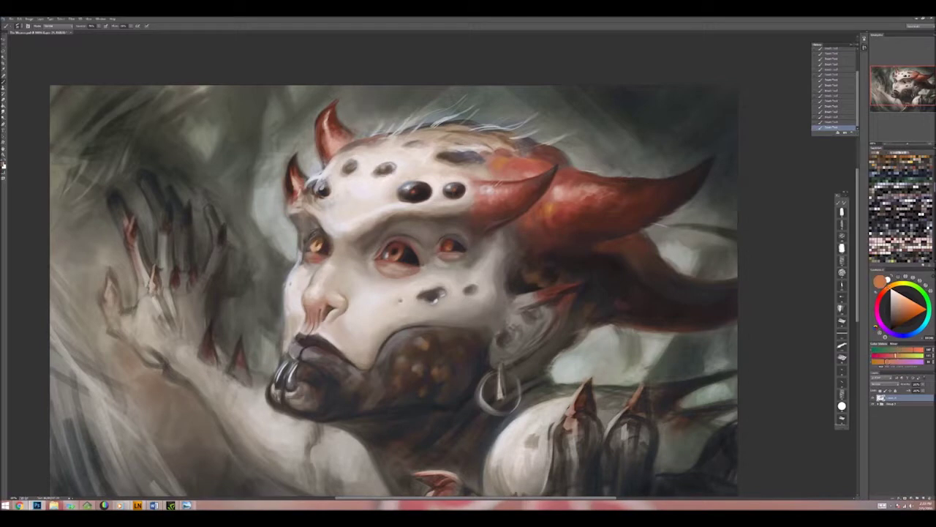
{"action": "left_click", "coordinate": [386, 173], "text": "alt"}
{"action": "left_click", "coordinate": [376, 176], "text": "alt"}
{"action": "left_click", "coordinate": [377, 187], "text": "alt"}
{"action": "left_click", "coordinate": [376, 190], "text": "alt"}
{"action": "left_click", "coordinate": [375, 180], "text": "alt"}
{"action": "left_click", "coordinate": [374, 179], "text": "alt"}
Step: Blend pinkish forehead tones down into the dark reds between the eyes
{"action": "left_click", "coordinate": [447, 174], "text": "alt"}
{"action": "left_click", "coordinate": [426, 177], "text": "alt"}
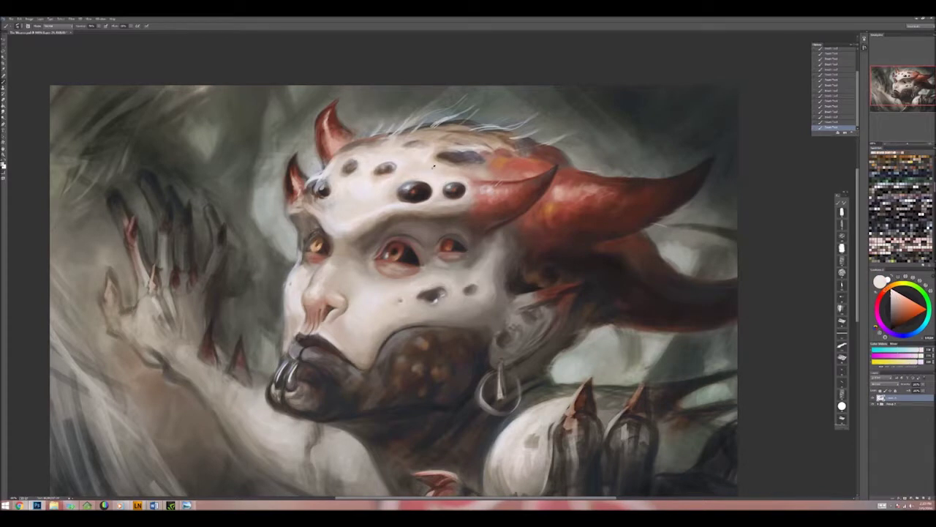
{"action": "left_click", "coordinate": [434, 167], "text": "alt"}
{"action": "left_click", "coordinate": [468, 179], "text": "alt"}
{"action": "left_click", "coordinate": [413, 212], "text": "alt"}
{"action": "left_click", "coordinate": [425, 219], "text": "alt"}
{"action": "left_click", "coordinate": [432, 241], "text": "alt"}
{"action": "left_click", "coordinate": [434, 241], "text": "alt"}
Step: Smooth the skin around and below the right eye with nearby sampled tones, ending darker
{"action": "left_click", "coordinate": [455, 225], "text": "alt"}
{"action": "left_click", "coordinate": [474, 234], "text": "alt"}
{"action": "left_click", "coordinate": [474, 236], "text": "alt"}
{"action": "left_click", "coordinate": [469, 256], "text": "alt"}
{"action": "left_click", "coordinate": [472, 269], "text": "alt"}
{"action": "left_click", "coordinate": [462, 272], "text": "alt"}
{"action": "left_click", "coordinate": [454, 274], "text": "alt"}
{"action": "left_click", "coordinate": [474, 277], "text": "alt"}
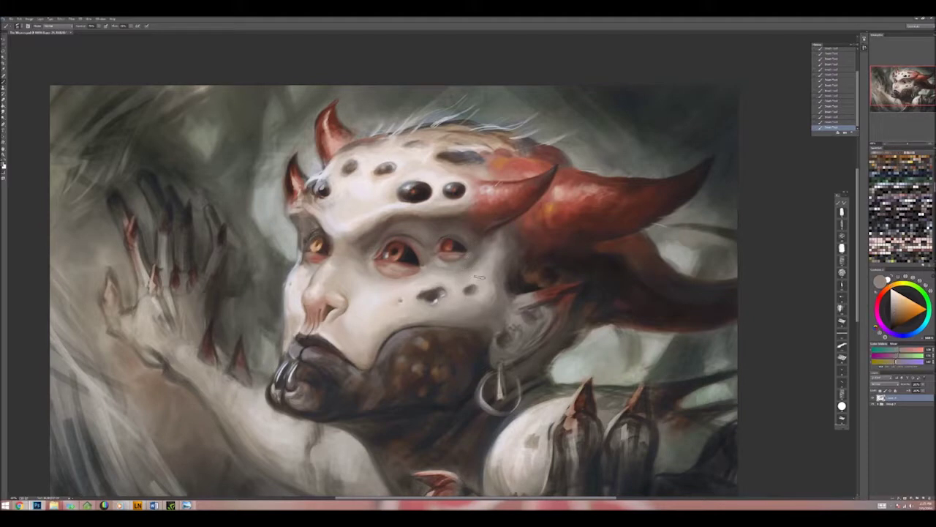
Step: Sample dark red tones and add small dark dabs beside the left eye
{"action": "key", "text": "x"}
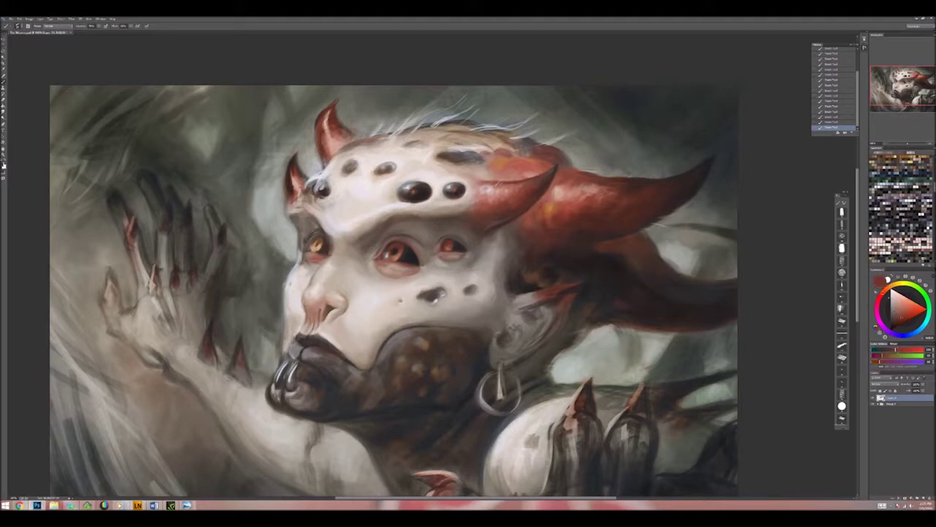
{"action": "left_click", "coordinate": [315, 245], "text": "alt"}
{"action": "left_click", "coordinate": [320, 246], "text": "alt"}
{"action": "left_click", "coordinate": [319, 245], "text": "alt"}
{"action": "left_click", "coordinate": [322, 247]}
{"action": "key", "text": "x"}
{"action": "left_click", "coordinate": [319, 246], "text": "alt"}
{"action": "left_click", "coordinate": [319, 246]}
{"action": "left_click", "coordinate": [319, 245], "text": "alt"}
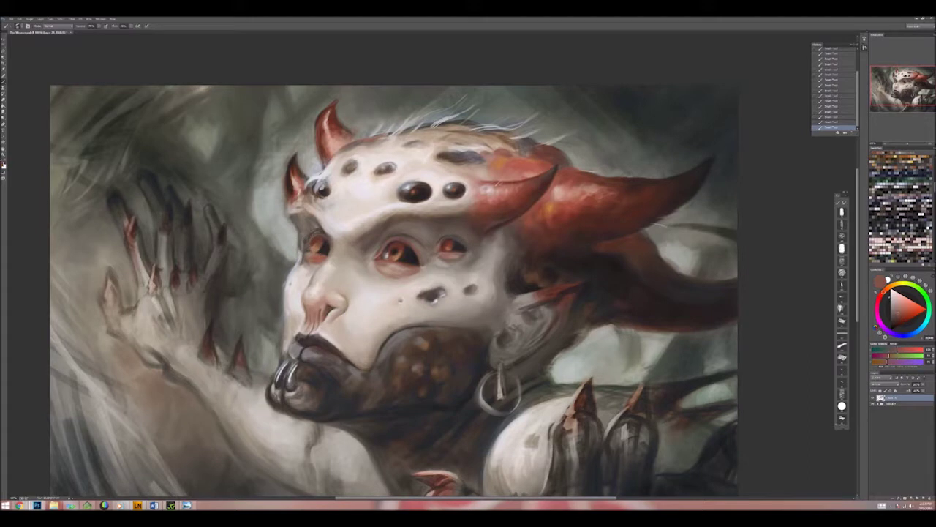
Step: Blend a light pinkish skin tone around the left eye
{"action": "left_click", "coordinate": [319, 246], "text": "alt"}
{"action": "left_click", "coordinate": [316, 266], "text": "alt"}
{"action": "left_click", "coordinate": [316, 266], "text": "alt"}
{"action": "left_click", "coordinate": [311, 269]}
{"action": "left_click", "coordinate": [318, 275], "text": "alt"}
Step: Sample orange, peach, dark red, near-black brown and dark bluish tones from the painting
{"action": "left_click", "coordinate": [315, 285], "text": "alt"}
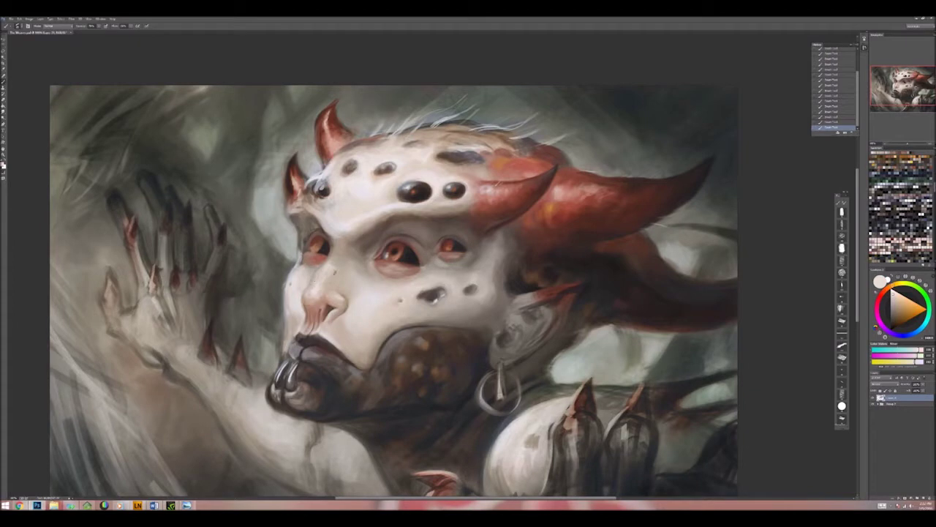
{"action": "left_click", "coordinate": [314, 285], "text": "alt"}
{"action": "left_click", "coordinate": [315, 285], "text": "alt"}
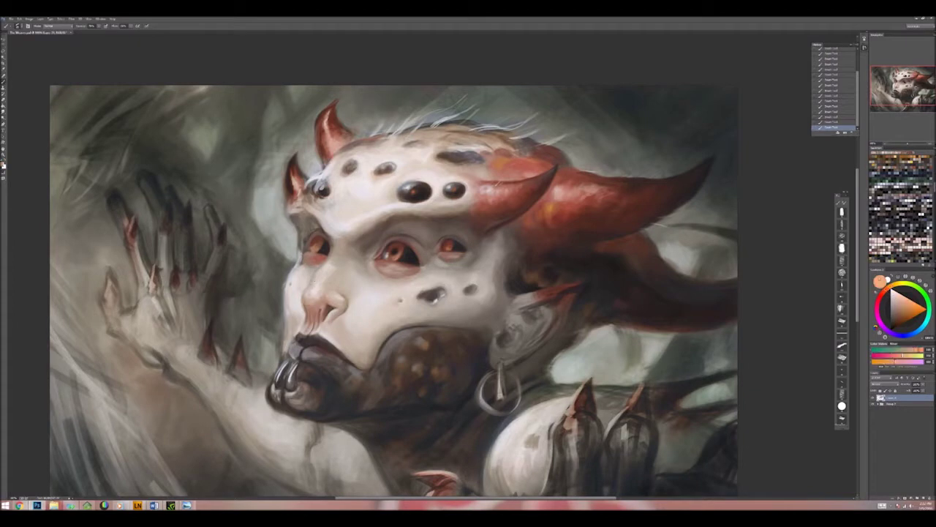
{"action": "left_click", "coordinate": [315, 285], "text": "alt"}
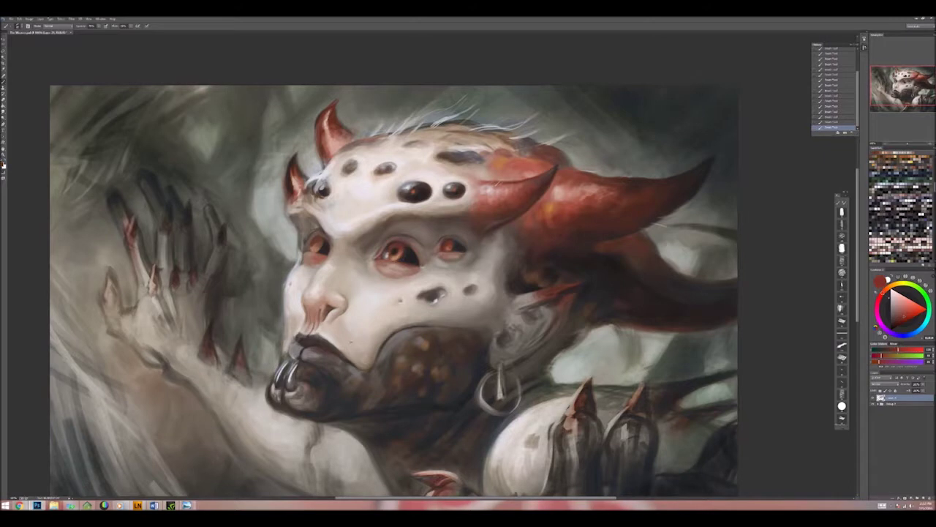
{"action": "left_click", "coordinate": [404, 254], "text": "alt"}
{"action": "left_click", "coordinate": [404, 255], "text": "alt"}
{"action": "left_click", "coordinate": [405, 255], "text": "alt"}
{"action": "left_click", "coordinate": [405, 254], "text": "alt"}
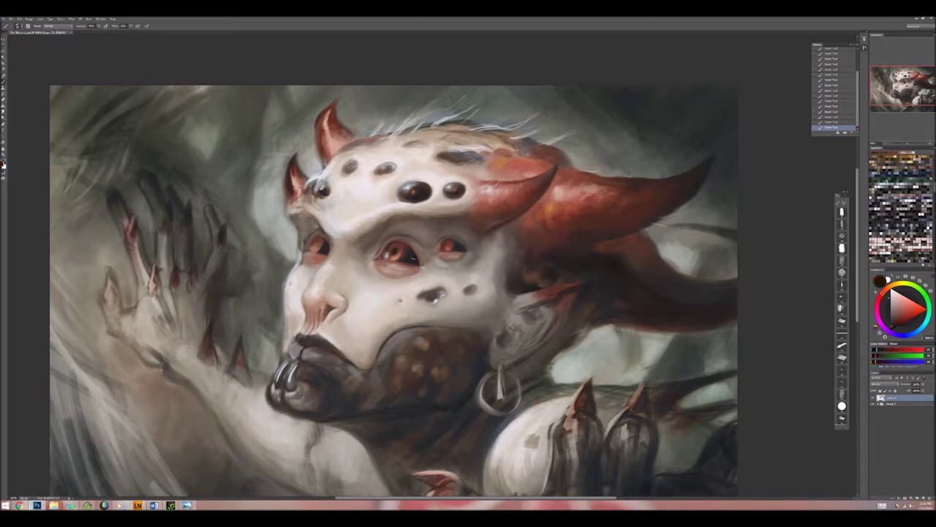
{"action": "left_click", "coordinate": [404, 255], "text": "alt"}
{"action": "left_click", "coordinate": [404, 255], "text": "alt"}
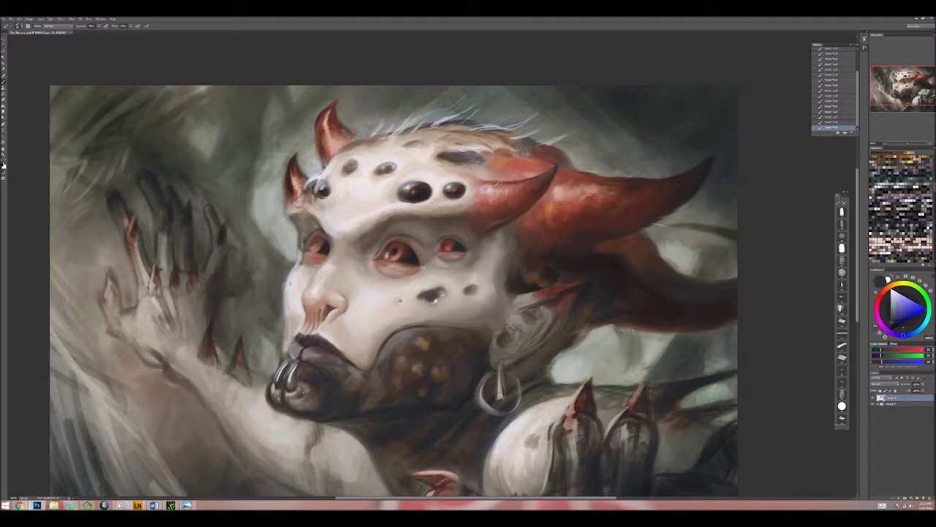
Step: Sample bluish and purple tones from the lower face
{"action": "left_click", "coordinate": [313, 395], "text": "alt"}
{"action": "left_click", "coordinate": [313, 395], "text": "alt"}
{"action": "left_click", "coordinate": [287, 387], "text": "alt"}
{"action": "left_click", "coordinate": [288, 387], "text": "alt"}
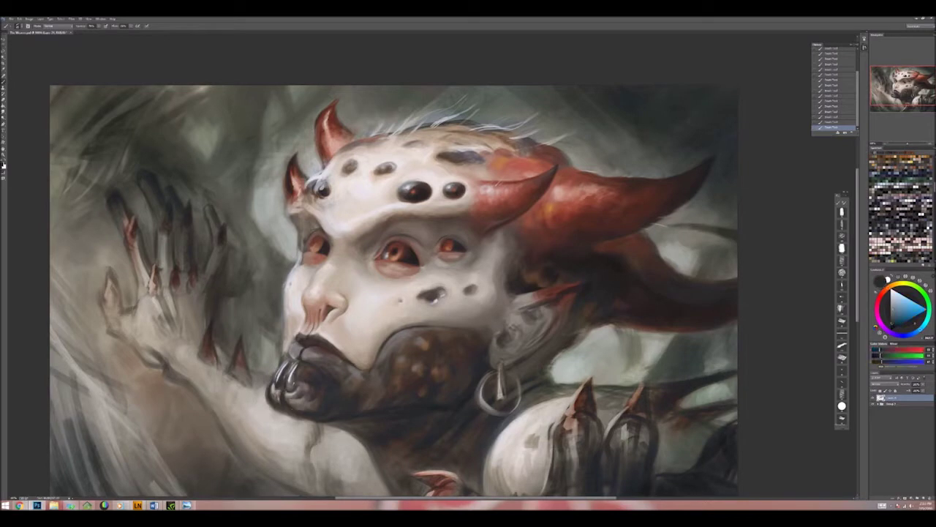
{"action": "left_click", "coordinate": [322, 365], "text": "alt"}
{"action": "left_click", "coordinate": [322, 365], "text": "alt"}
{"action": "left_click", "coordinate": [322, 364], "text": "alt"}
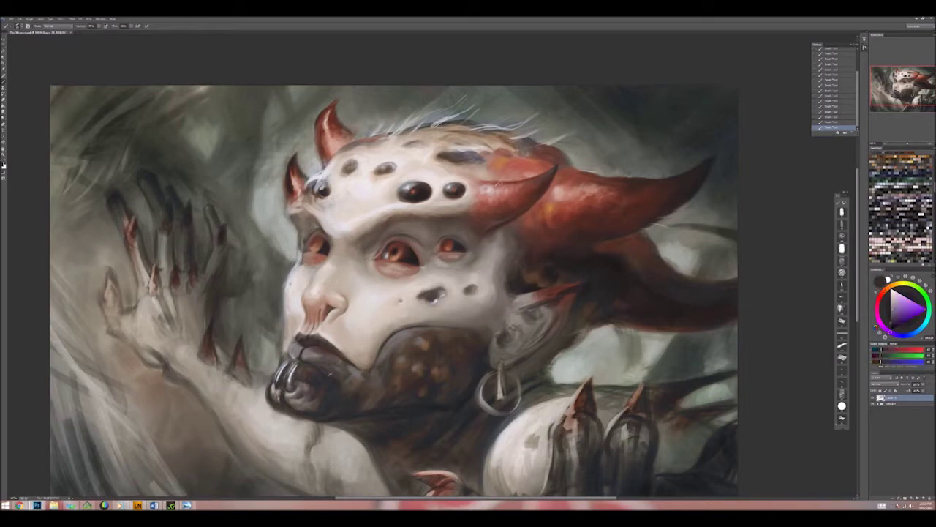
Step: Pick a dark colour from the chin and paint small dark marks on it
{"action": "left_click", "coordinate": [338, 368], "text": "alt"}
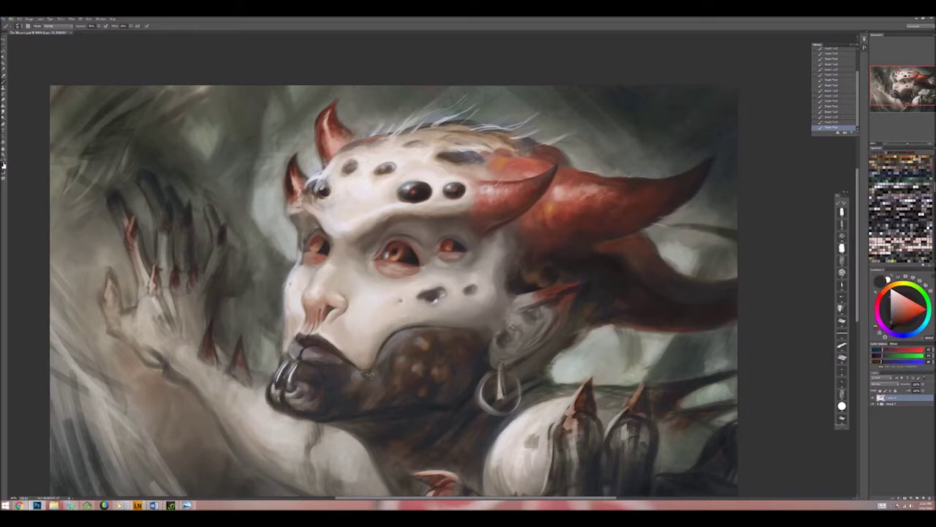
{"action": "left_click", "coordinate": [371, 372], "text": "alt"}
{"action": "left_click", "coordinate": [386, 365], "text": "alt"}
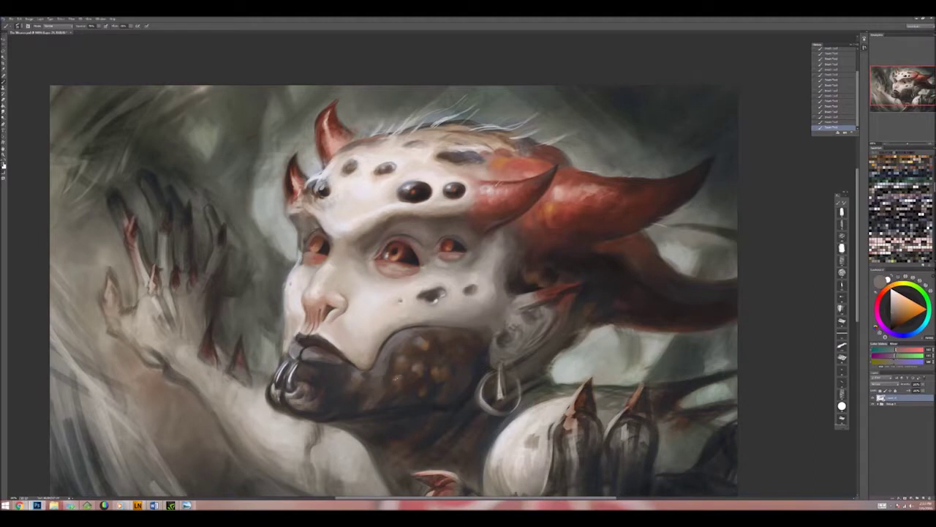
{"action": "left_click", "coordinate": [402, 322], "text": "alt"}
{"action": "left_click", "coordinate": [392, 354], "text": "alt"}
{"action": "left_click", "coordinate": [431, 335], "text": "alt"}
{"action": "left_click_drag", "start_coordinate": [401, 349], "coordinate": [407, 356]}
Step: Sample a pale skin tone from the face and paint pale strokes on the left cheek
{"action": "left_click", "coordinate": [522, 255], "text": "alt"}
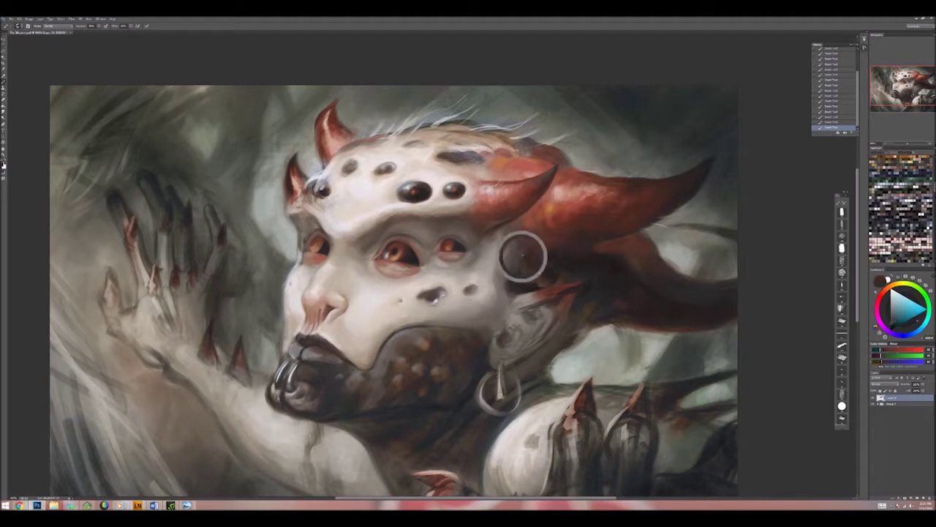
{"action": "left_click", "coordinate": [489, 363], "text": "alt"}
{"action": "left_click", "coordinate": [466, 401], "text": "alt"}
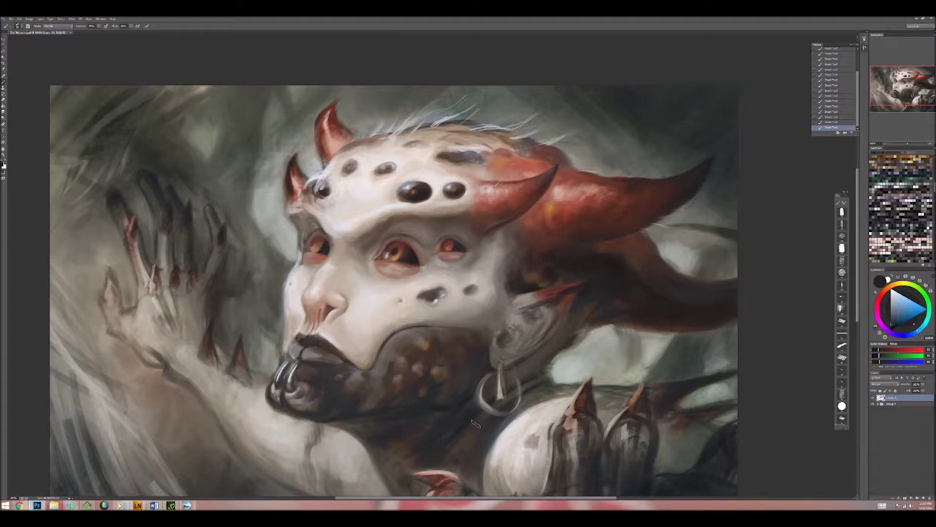
{"action": "left_click", "coordinate": [503, 427], "text": "alt"}
{"action": "left_click", "coordinate": [290, 278], "text": "alt"}
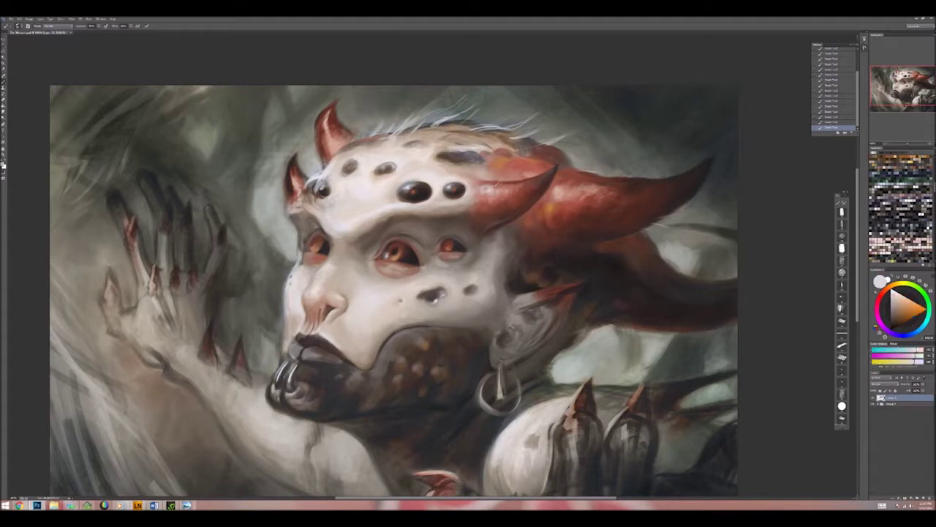
{"action": "left_click", "coordinate": [301, 263], "text": "alt"}
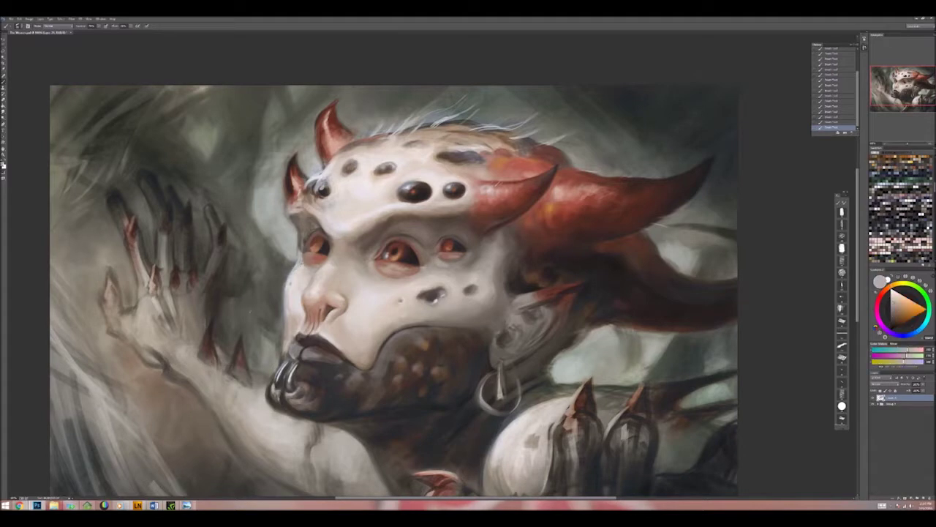
{"action": "left_click", "coordinate": [306, 284], "text": "alt"}
{"action": "mouse_move", "coordinate": [338, 248]}
{"action": "left_mouse_down"}
{"action": "mouse_move", "coordinate": [300, 289]}
{"action": "mouse_move", "coordinate": [329, 293]}
{"action": "left_mouse_up"}
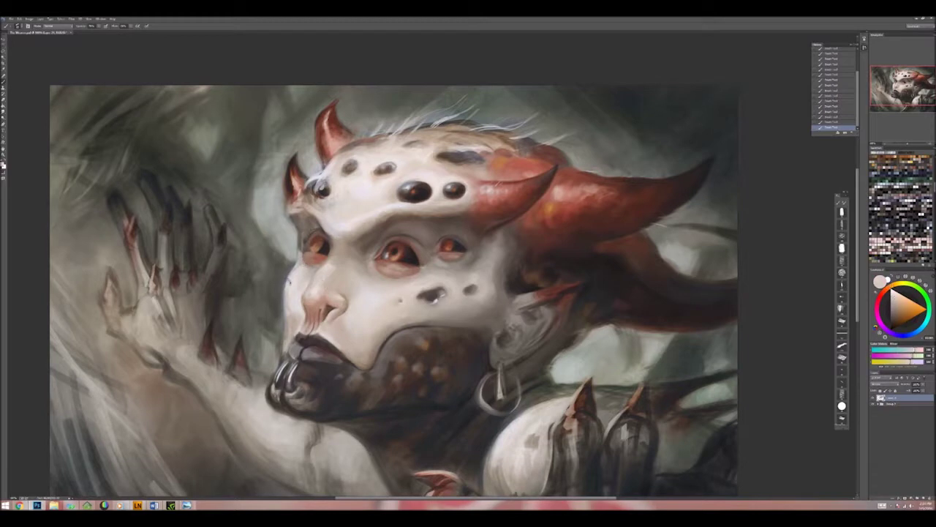
Step: Sample a reddish brown near the left eye, then switch to a light bluish grey
{"action": "left_click", "coordinate": [314, 245], "text": "alt"}
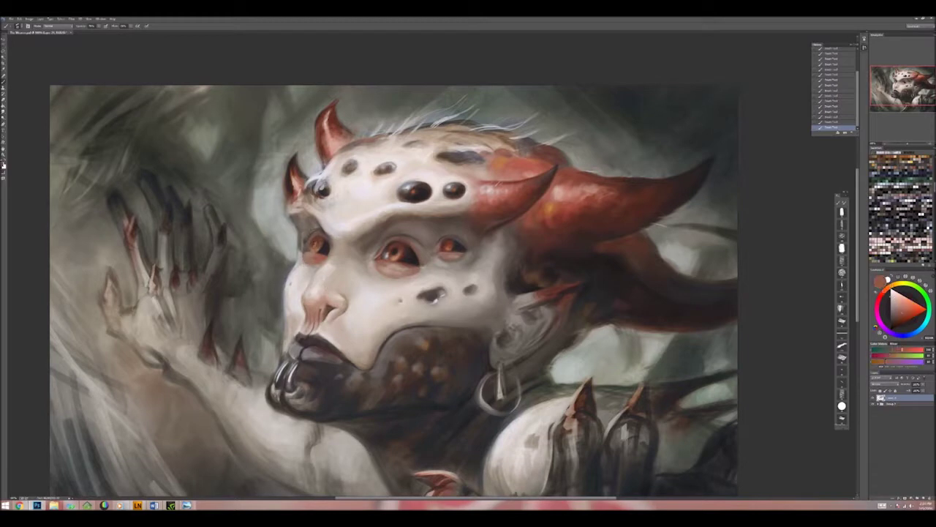
{"action": "key", "text": "d"}
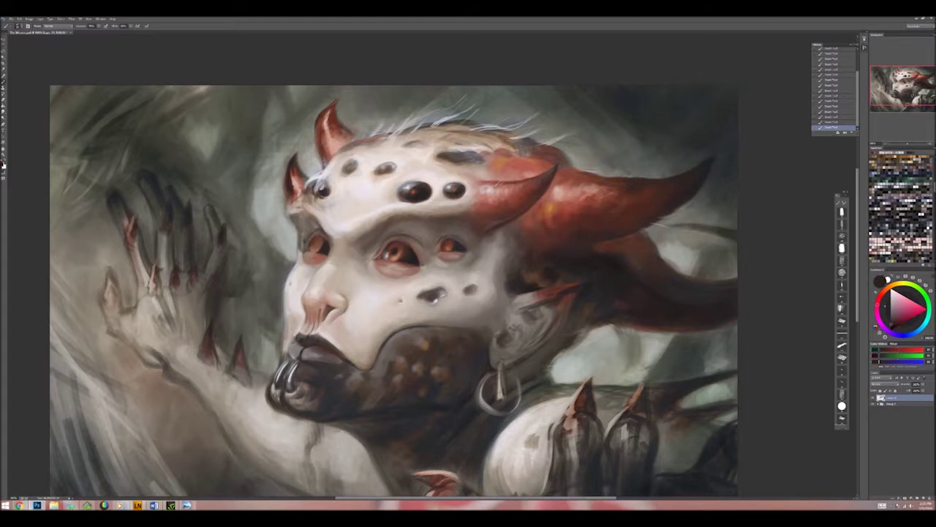
{"action": "key", "text": "x"}
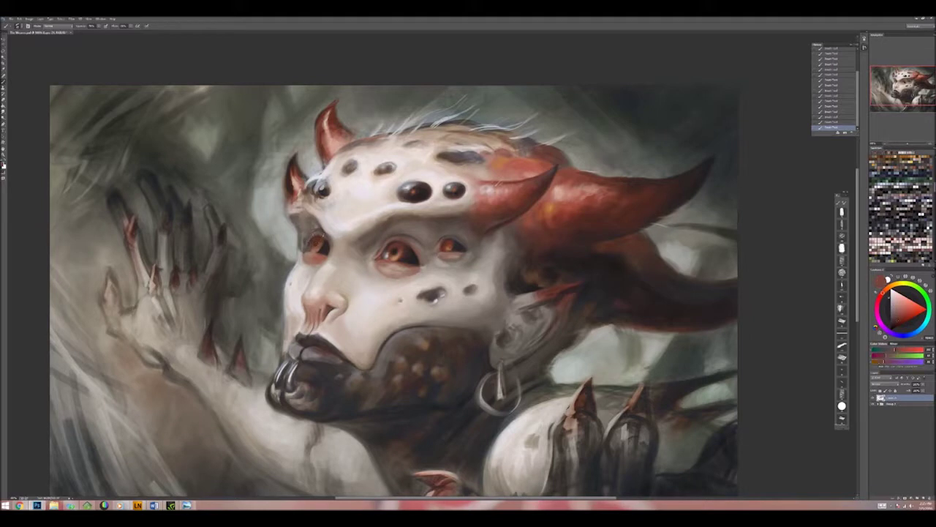
Step: Save the painting with File > Save and zoom in close on the demon's face
{"action": "key", "text": "ctrl+minus"}
{"action": "key", "text": "ctrl+minus"}
{"action": "key", "text": "ctrl+minus"}
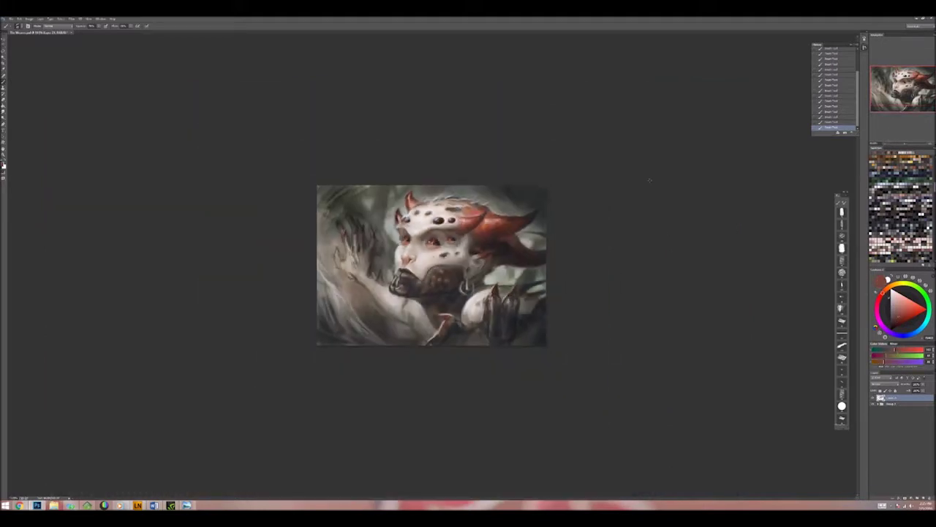
{"action": "left_click", "coordinate": [11, 18]}
{"action": "left_click", "coordinate": [29, 82]}
{"action": "key", "text": "ctrl+plus"}
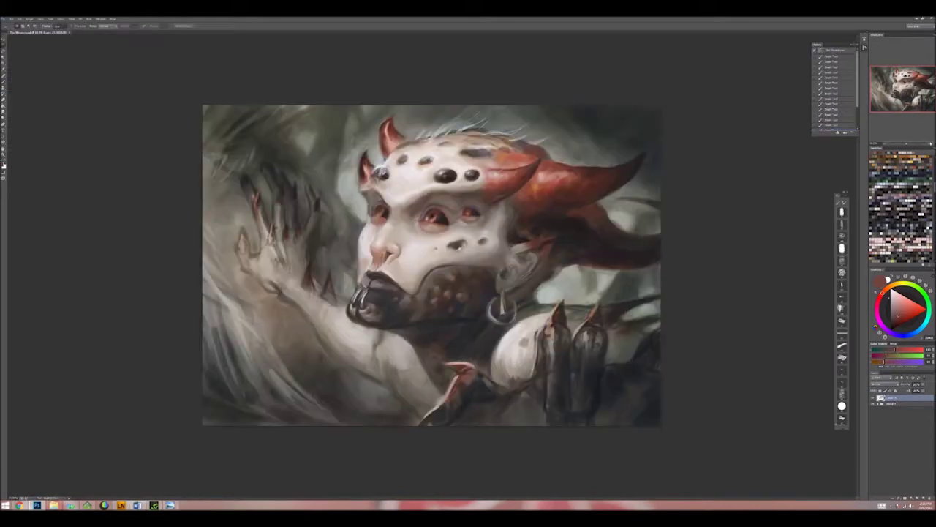
{"action": "key", "text": "ctrl+plus"}
{"action": "key", "text": "ctrl+plus"}
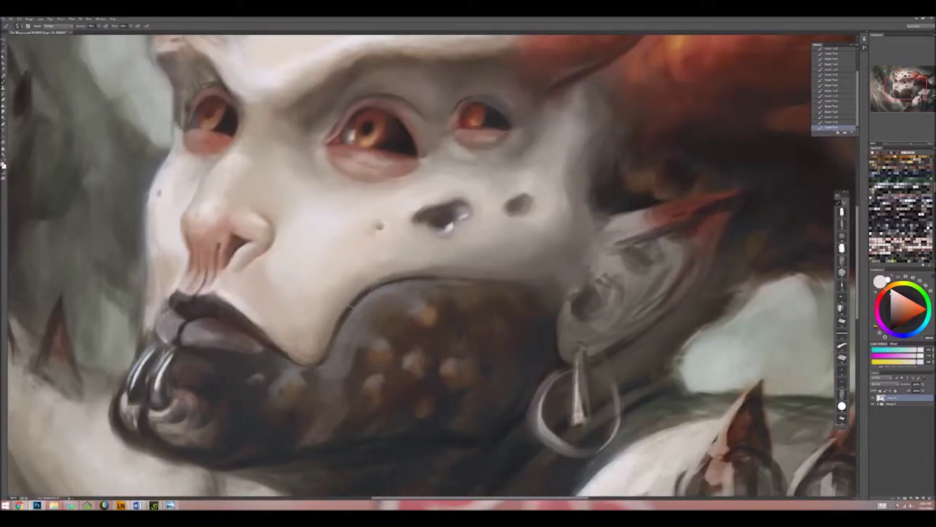
Step: Sample salmon reds, muted salmon-orange and dark red-browns around the eyes
{"action": "left_click", "coordinate": [369, 108], "text": "alt"}
{"action": "left_click", "coordinate": [354, 116], "text": "alt"}
{"action": "left_click", "coordinate": [392, 115], "text": "alt"}
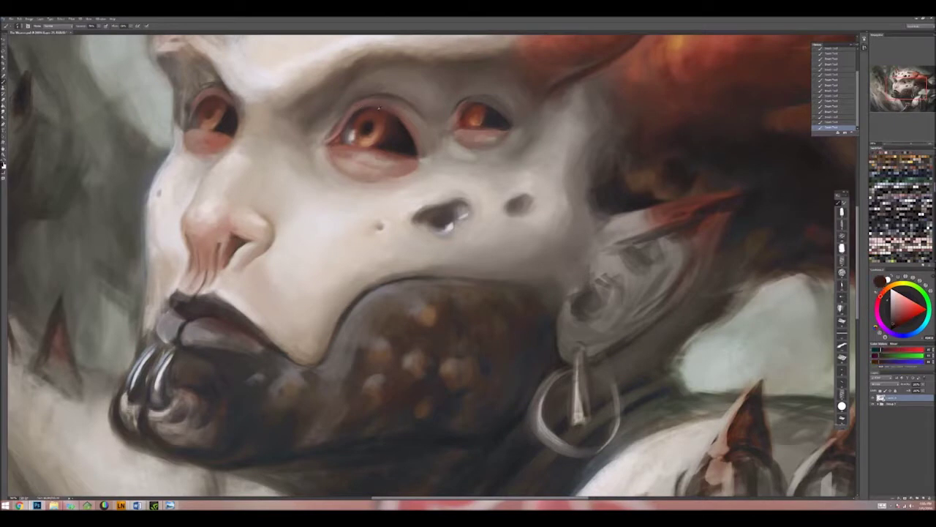
{"action": "left_click", "coordinate": [409, 130], "text": "alt"}
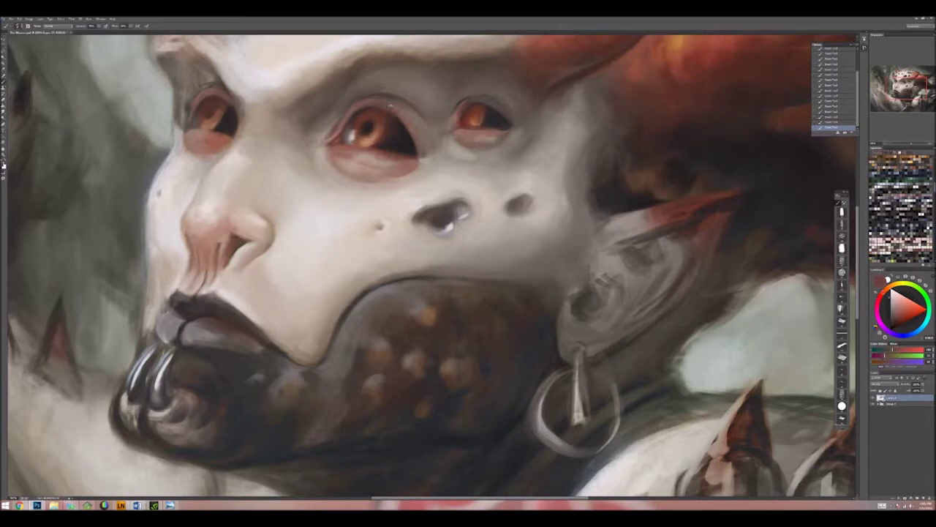
{"action": "left_click", "coordinate": [415, 149], "text": "alt"}
{"action": "left_click", "coordinate": [395, 126], "text": "alt"}
{"action": "left_click", "coordinate": [369, 136], "text": "alt"}
Step: Sample colours from the eye, the area under it and beside it
{"action": "left_click", "coordinate": [391, 149], "text": "alt"}
{"action": "left_click", "coordinate": [411, 165], "text": "alt"}
{"action": "left_click", "coordinate": [398, 168], "text": "alt"}
{"action": "left_click", "coordinate": [395, 169], "text": "alt"}
{"action": "left_click", "coordinate": [428, 147], "text": "alt"}
{"action": "left_click", "coordinate": [433, 154], "text": "alt"}
Step: Sample under-eye colours, light beige and dark red near the right eye, and dark brown near the central eye
{"action": "scroll", "coordinate": [463, 119], "scroll_direction": "up", "scroll_amount": 1}
{"action": "left_click", "coordinate": [441, 188], "text": "alt"}
{"action": "left_click", "coordinate": [466, 187], "text": "alt"}
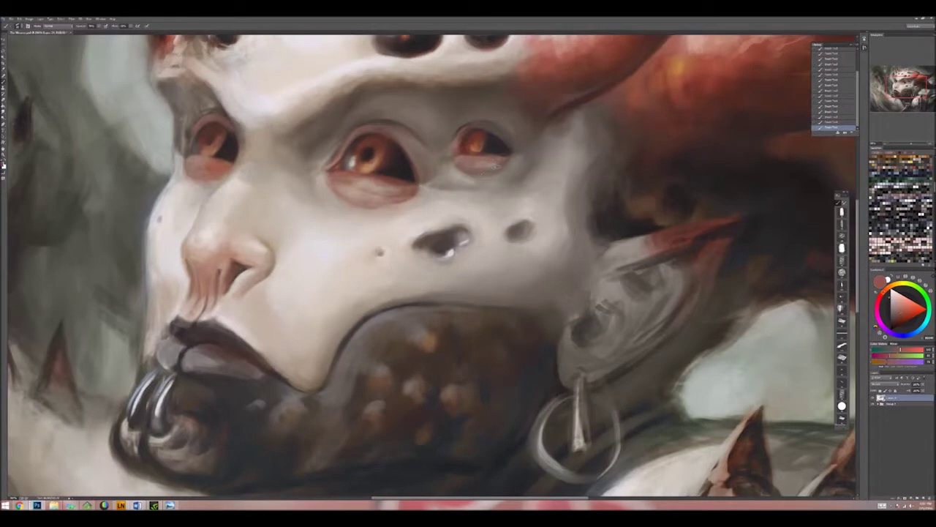
{"action": "left_click", "coordinate": [489, 164], "text": "alt"}
{"action": "left_click", "coordinate": [463, 154], "text": "alt"}
{"action": "left_click", "coordinate": [464, 154], "text": "alt"}
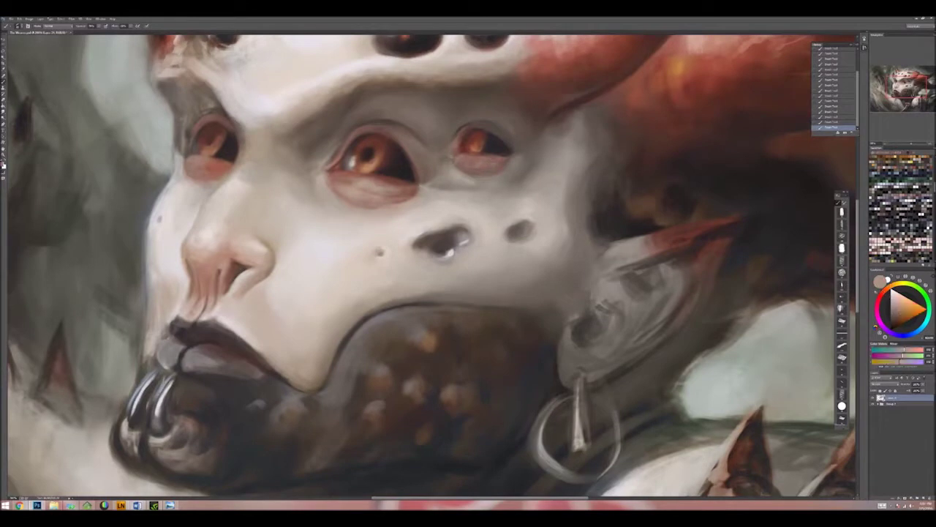
{"action": "left_click", "coordinate": [436, 148], "text": "alt"}
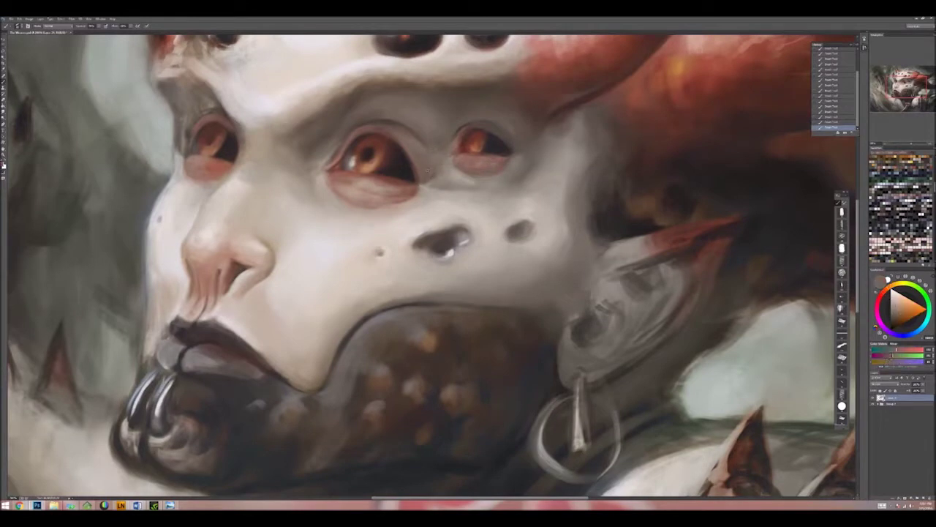
{"action": "left_click", "coordinate": [454, 132], "text": "alt"}
{"action": "left_click", "coordinate": [454, 132], "text": "alt"}
{"action": "left_click", "coordinate": [464, 139], "text": "alt"}
{"action": "left_click", "coordinate": [472, 143], "text": "alt"}
{"action": "left_click", "coordinate": [377, 136], "text": "alt"}
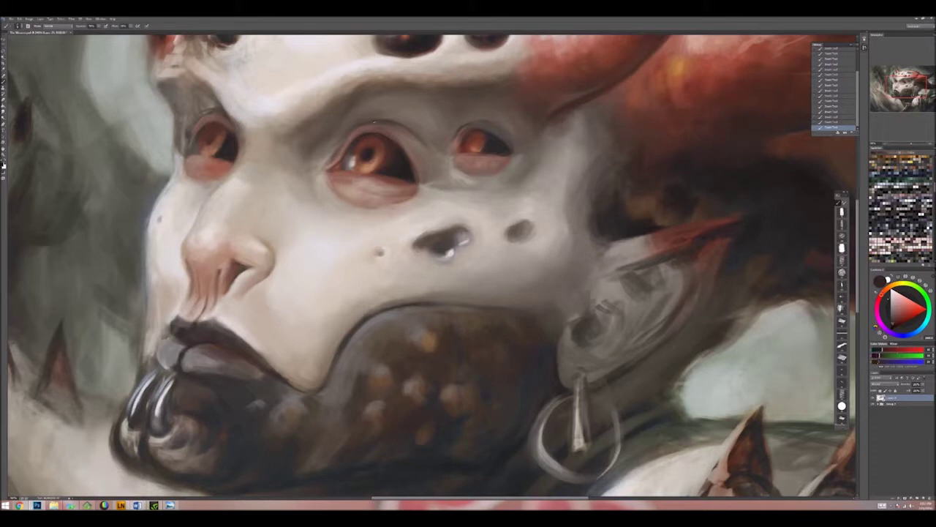
Step: Toggle the painting colour between dark red and light peach, picking a lighter skin tone from the face
{"action": "key", "text": "x"}
{"action": "key", "text": "x"}
{"action": "key", "text": "x"}
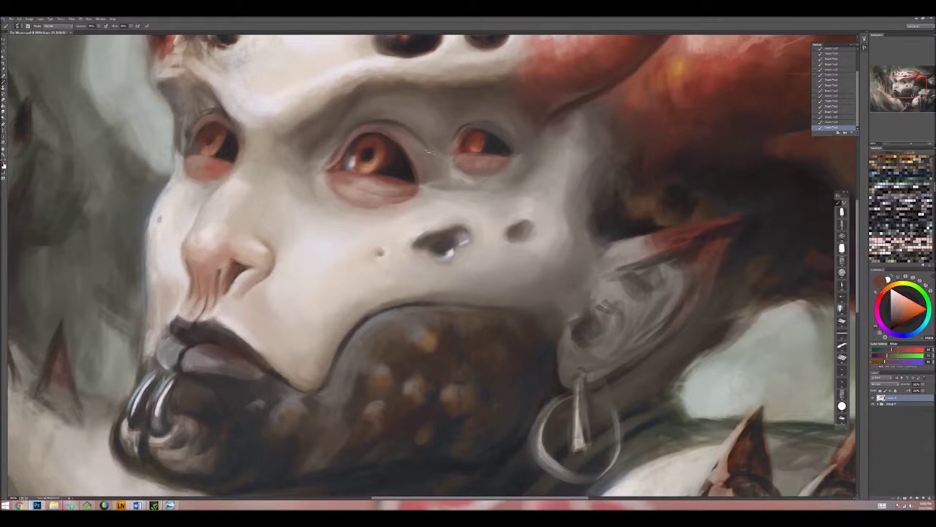
{"action": "key", "text": "x"}
{"action": "key", "text": "x"}
{"action": "left_click", "coordinate": [448, 160], "text": "alt"}
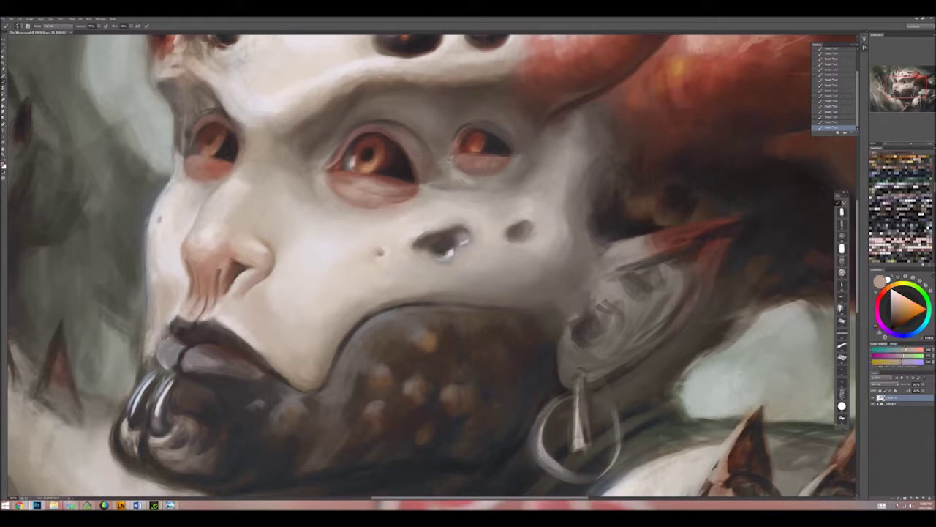
{"action": "key", "text": "x"}
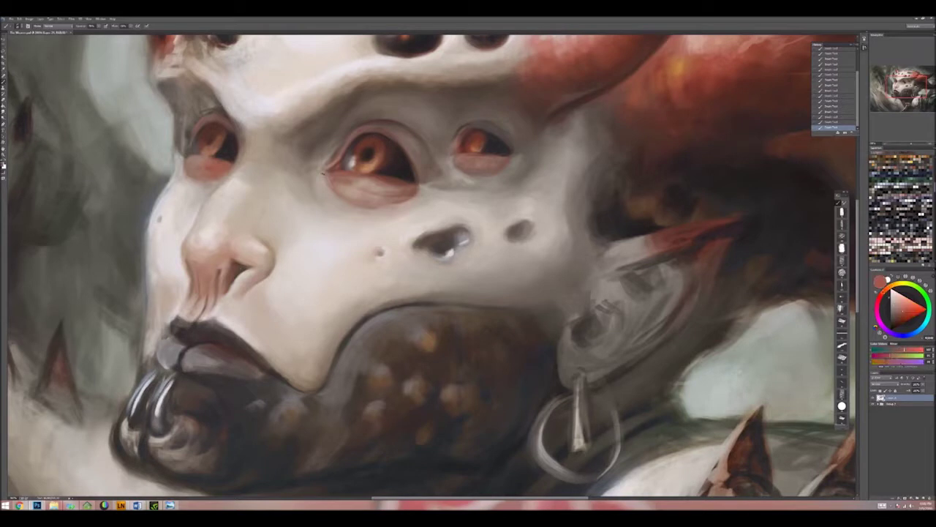
{"action": "key", "text": "x"}
{"action": "key", "text": "x"}
{"action": "key", "text": "x"}
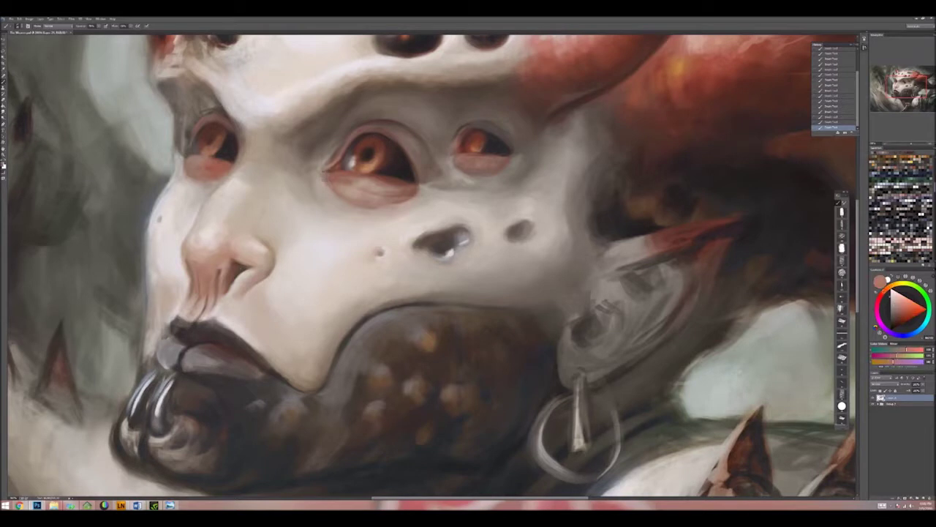
{"action": "key", "text": "x"}
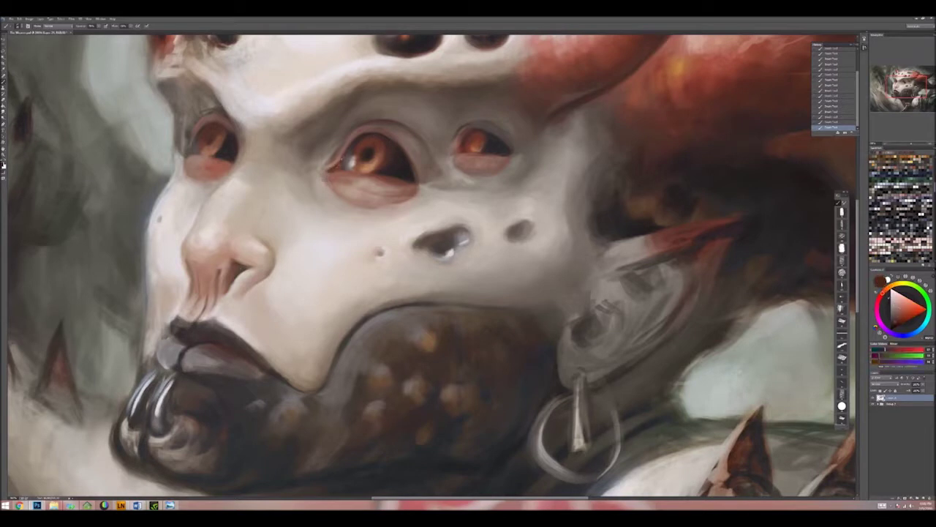
{"action": "key", "text": "x"}
{"action": "key", "text": "x"}
{"action": "key", "text": "x"}
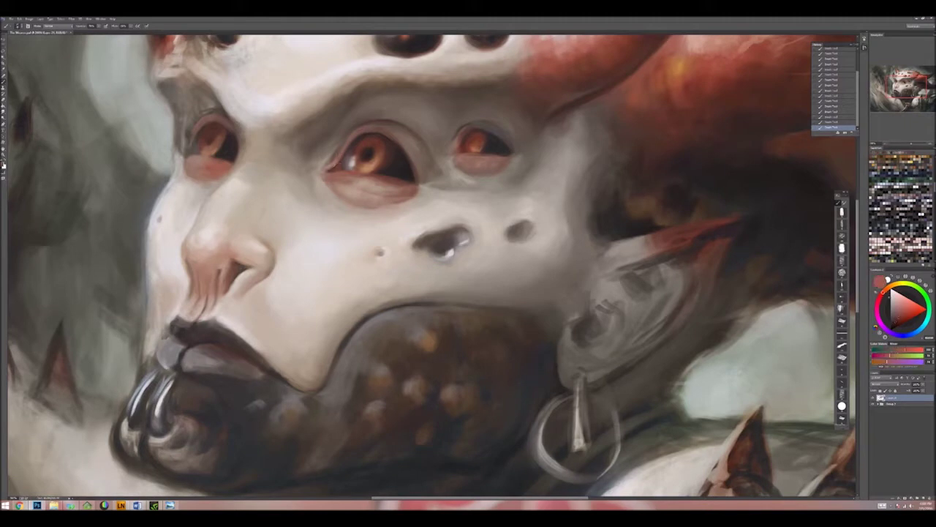
{"action": "key", "text": "x"}
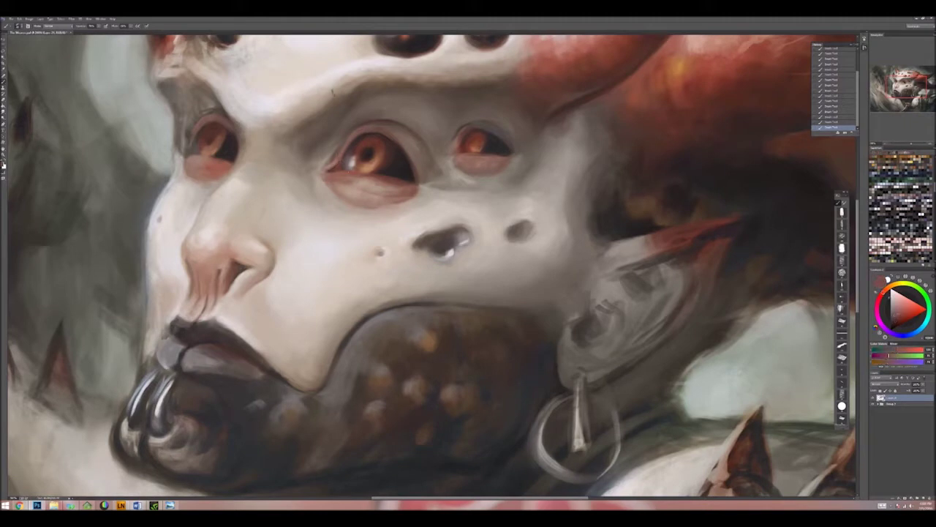
{"action": "key", "text": "x"}
{"action": "key", "text": "x"}
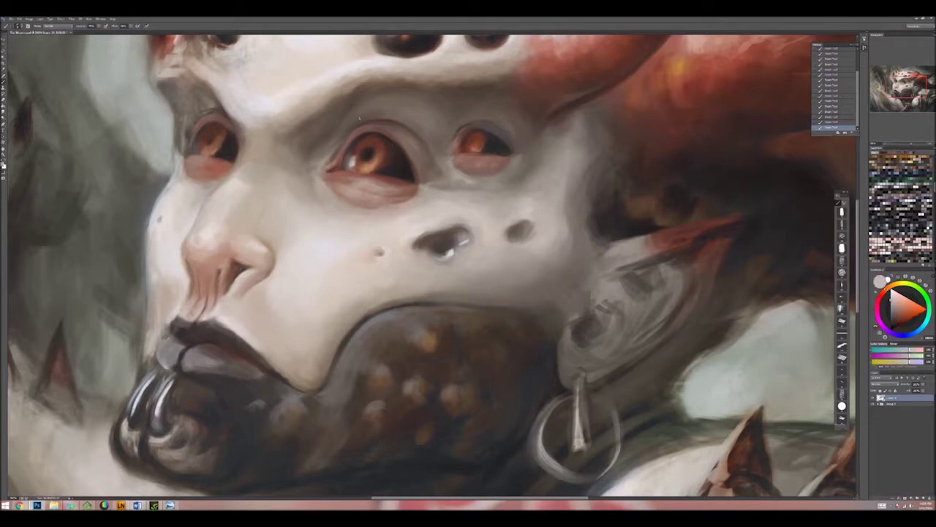
Step: Dab a bright highlight into the centre eye, then sample dark red and light orange around it
{"action": "left_click", "coordinate": [350, 157]}
{"action": "left_click", "coordinate": [388, 163], "text": "alt"}
{"action": "left_click", "coordinate": [369, 155], "text": "alt"}
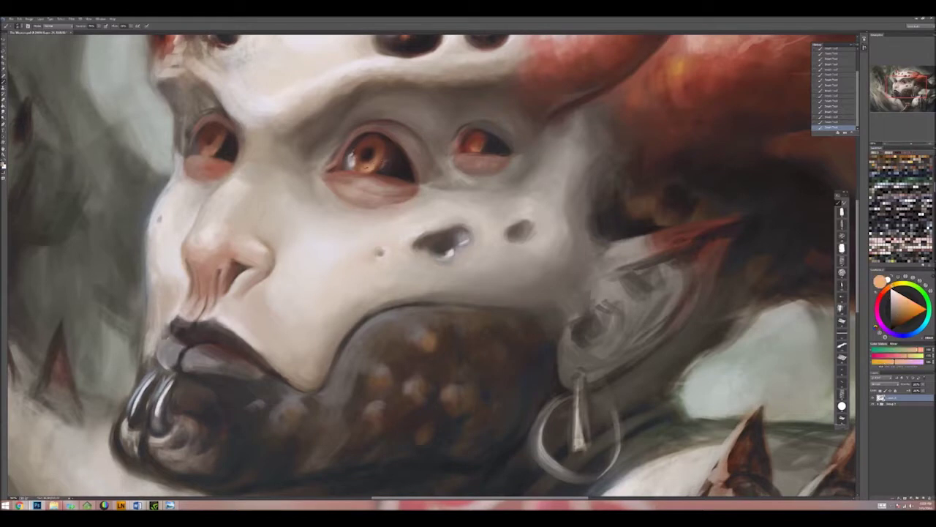
{"action": "left_click", "coordinate": [357, 161], "text": "alt"}
{"action": "left_click", "coordinate": [357, 161], "text": "alt"}
{"action": "left_click", "coordinate": [382, 139], "text": "alt"}
{"action": "left_click", "coordinate": [311, 240], "text": "alt"}
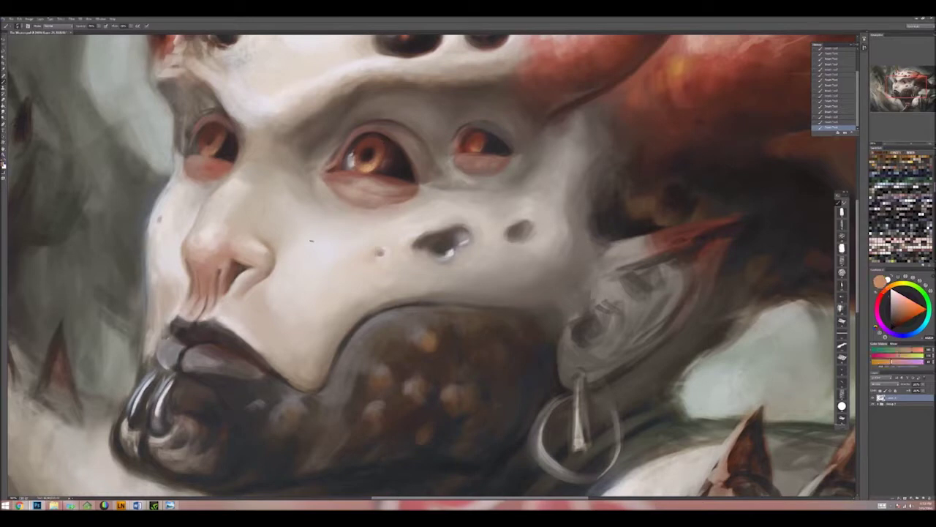
{"action": "left_click", "coordinate": [345, 174], "text": "alt"}
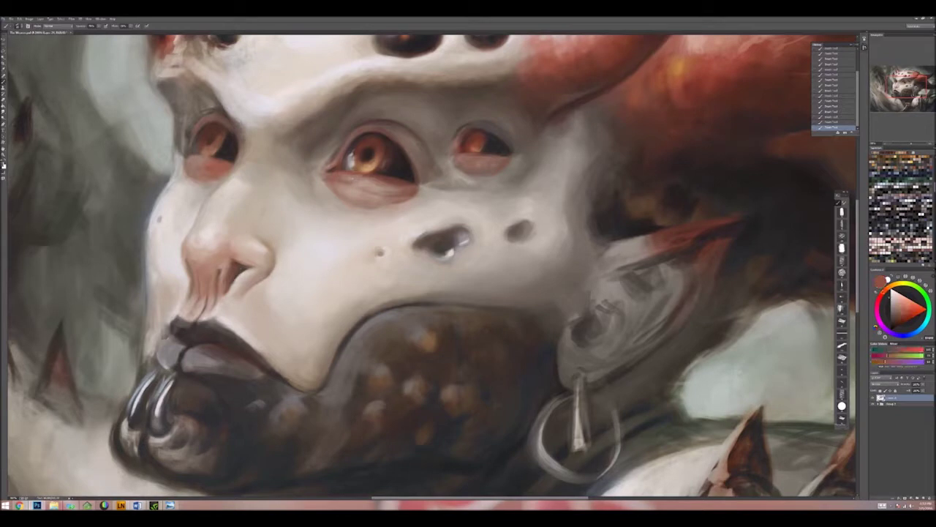
Step: Paint dark shading under the central eye and beside its corner, with a lighter touch at the corner
{"action": "left_click_drag", "start_coordinate": [358, 183], "coordinate": [398, 188]}
{"action": "left_click", "coordinate": [407, 134], "text": "alt"}
{"action": "mouse_move", "coordinate": [436, 172]}
{"action": "left_mouse_down"}
{"action": "mouse_move", "coordinate": [451, 172]}
{"action": "mouse_move", "coordinate": [357, 205]}
{"action": "left_mouse_up"}
{"action": "left_click", "coordinate": [439, 173], "text": "alt"}
{"action": "left_click", "coordinate": [446, 169], "text": "alt"}
{"action": "left_click", "coordinate": [439, 190], "text": "alt"}
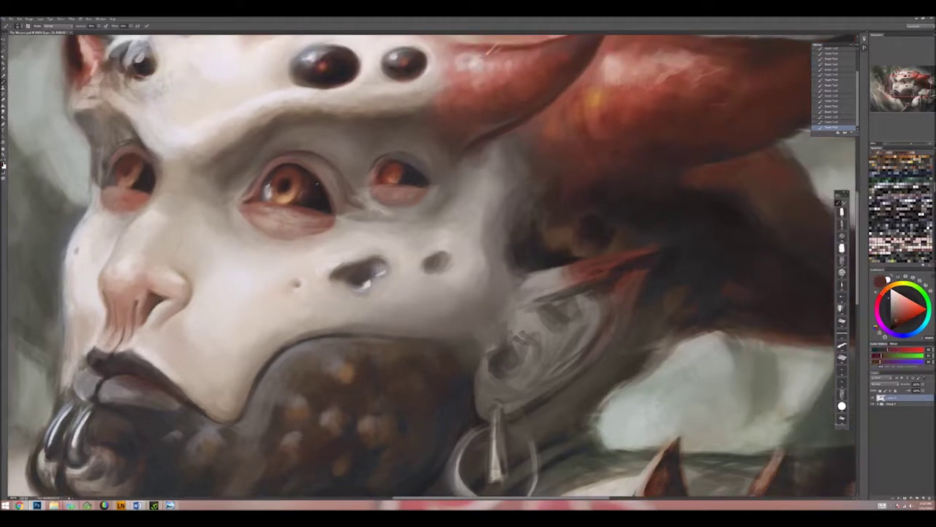
Step: Darken the lower edge of the nostril with short dark strokes
{"action": "mouse_move", "coordinate": [439, 219]}
{"action": "left_mouse_down"}
{"action": "mouse_move", "coordinate": [485, 152]}
{"action": "mouse_move", "coordinate": [500, 146]}
{"action": "left_mouse_up"}
{"action": "left_click_drag", "start_coordinate": [399, 195], "coordinate": [420, 197]}
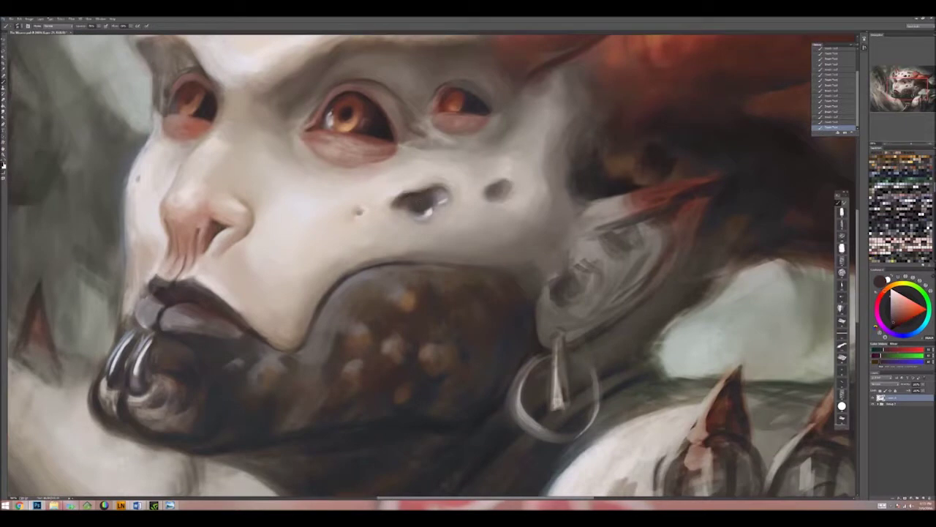
{"action": "left_click_drag", "start_coordinate": [441, 143], "coordinate": [350, 180]}
{"action": "left_click", "coordinate": [308, 340], "text": "alt"}
{"action": "mouse_move", "coordinate": [305, 223]}
{"action": "left_mouse_down"}
{"action": "mouse_move", "coordinate": [303, 244]}
{"action": "mouse_move", "coordinate": [331, 227]}
{"action": "left_mouse_up"}
Step: Sample light pink, darker nostril and brighter skin tones around the nose and brow
{"action": "left_click", "coordinate": [260, 246], "text": "alt"}
{"action": "left_click", "coordinate": [230, 242], "text": "alt"}
{"action": "left_click", "coordinate": [294, 264], "text": "alt"}
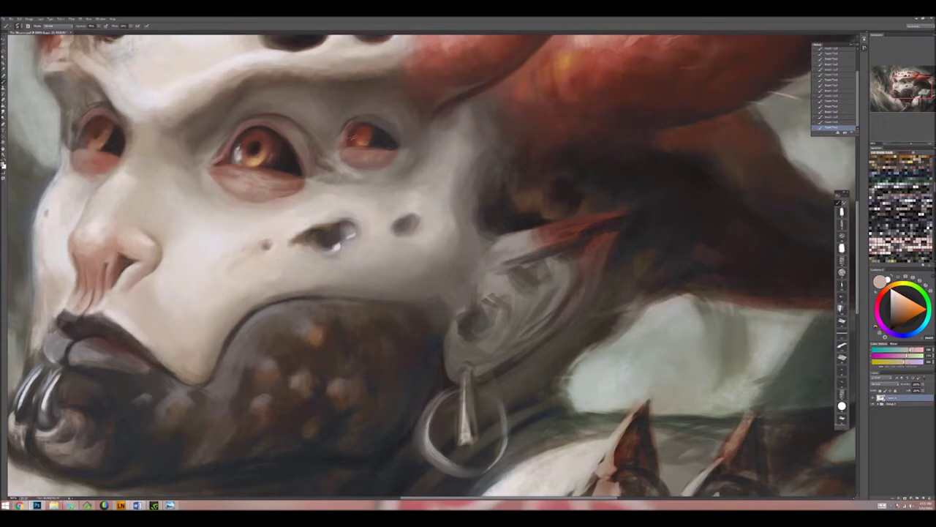
{"action": "left_click", "coordinate": [341, 235], "text": "alt"}
{"action": "left_click", "coordinate": [334, 232], "text": "alt"}
{"action": "left_click", "coordinate": [407, 225], "text": "alt"}
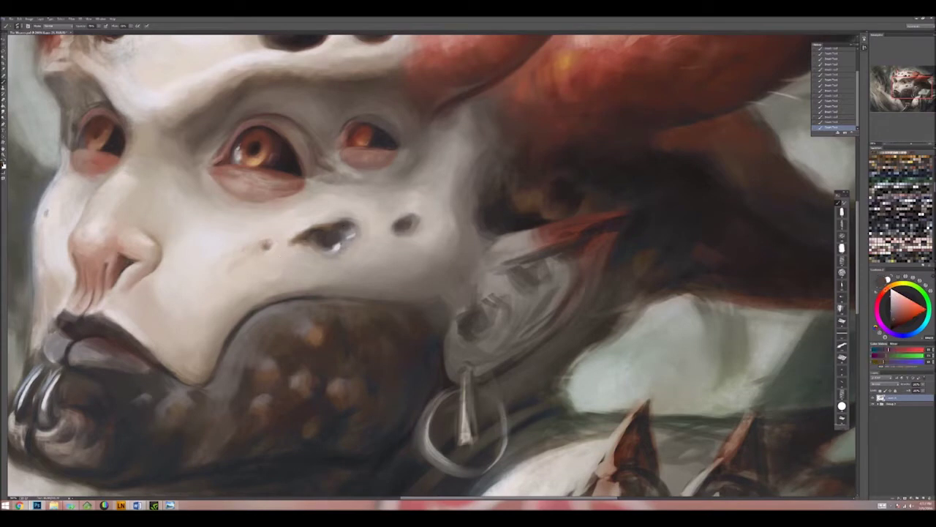
{"action": "left_click", "coordinate": [410, 225], "text": "alt"}
{"action": "left_click", "coordinate": [410, 241], "text": "alt"}
{"action": "left_click", "coordinate": [271, 254], "text": "alt"}
{"action": "left_click", "coordinate": [253, 226], "text": "alt"}
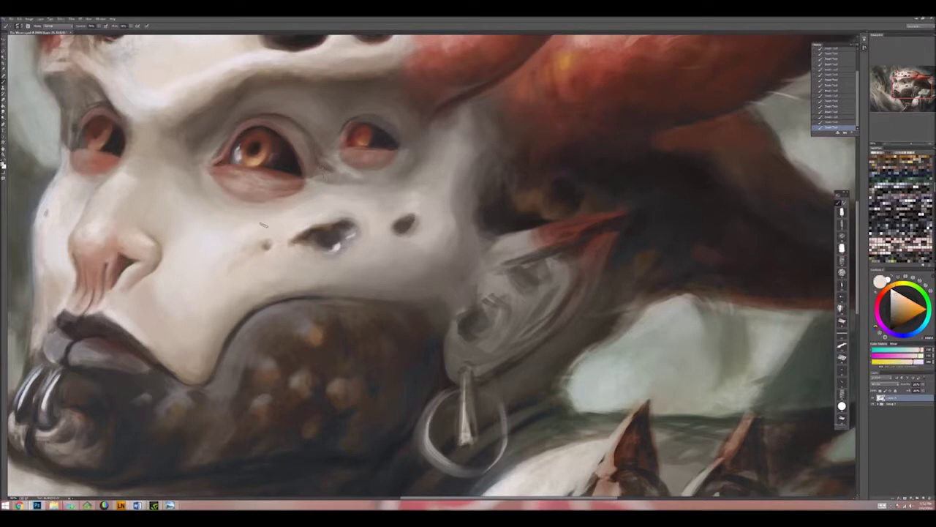
{"action": "left_click", "coordinate": [315, 205], "text": "alt"}
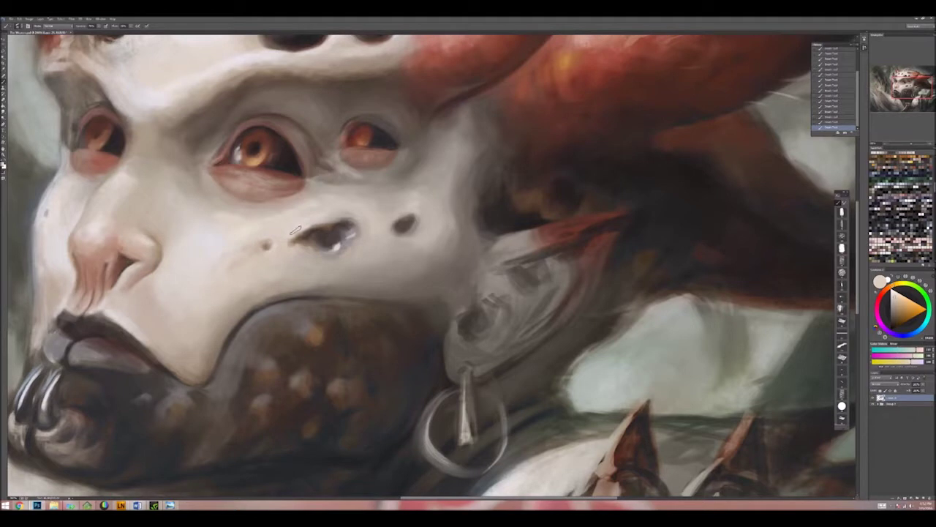
{"action": "left_click_drag", "start_coordinate": [213, 195], "coordinate": [355, 197]}
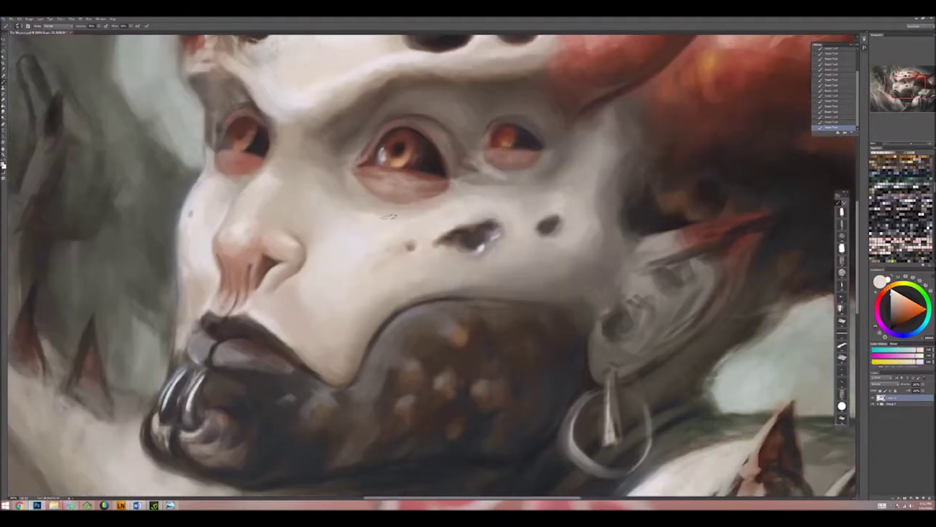
Step: Sample skin, reddish and lighter tones around the left eye
{"action": "left_click", "coordinate": [351, 179], "text": "alt"}
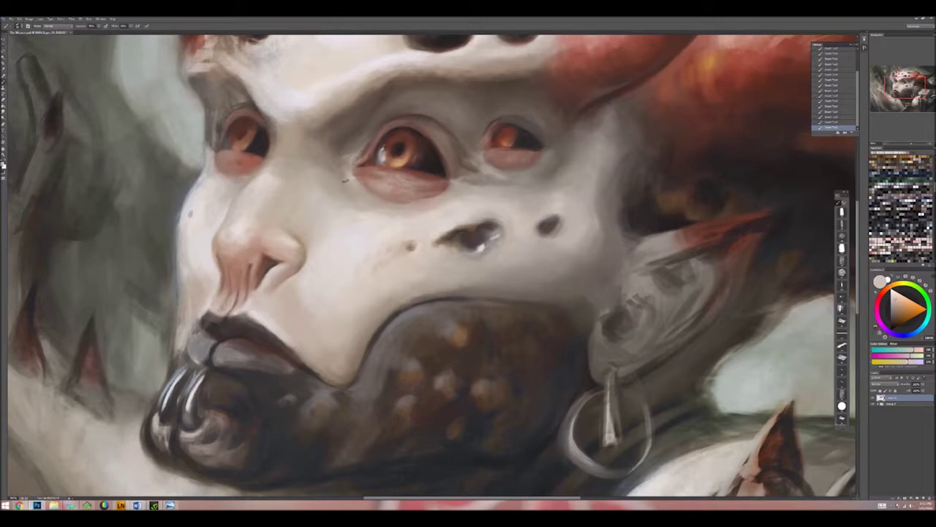
{"action": "left_click", "coordinate": [358, 190], "text": "alt"}
{"action": "left_click", "coordinate": [378, 188], "text": "alt"}
{"action": "left_click", "coordinate": [374, 199], "text": "alt"}
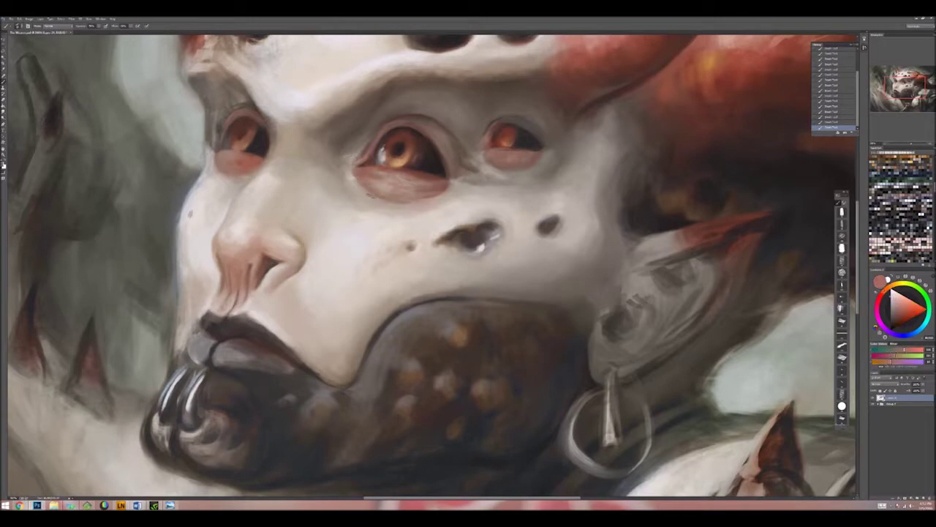
{"action": "left_click", "coordinate": [394, 205], "text": "alt"}
{"action": "left_click_drag", "start_coordinate": [394, 205], "coordinate": [313, 253]}
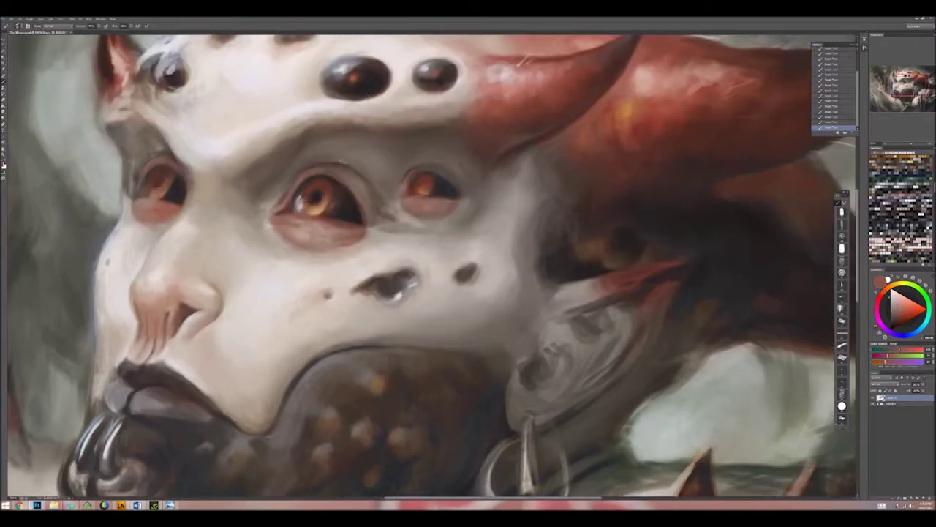
{"action": "left_click", "coordinate": [266, 233], "text": "alt"}
{"action": "left_click", "coordinate": [261, 235], "text": "alt"}
{"action": "left_click", "coordinate": [265, 228], "text": "alt"}
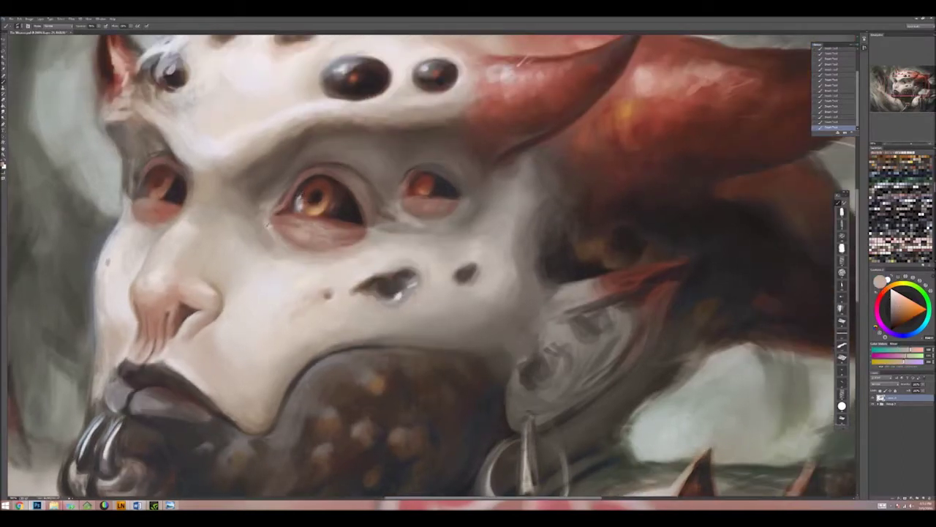
{"action": "left_click", "coordinate": [277, 248], "text": "alt"}
{"action": "left_click", "coordinate": [272, 250], "text": "alt"}
{"action": "left_click", "coordinate": [286, 263], "text": "alt"}
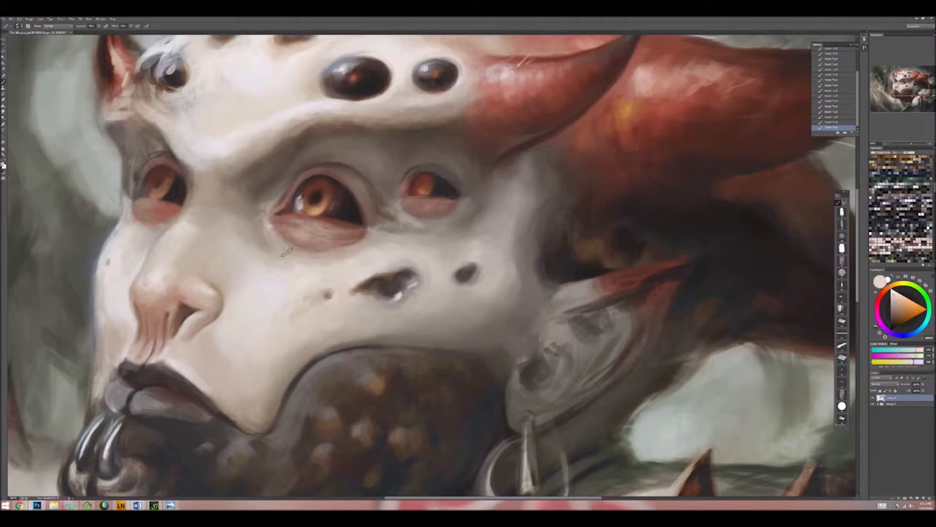
Step: Sample tones from the cheek spots, between eye and nose, above the nose and beside the eye
{"action": "left_click", "coordinate": [390, 255], "text": "alt"}
{"action": "left_click", "coordinate": [401, 257], "text": "alt"}
{"action": "left_click", "coordinate": [278, 280], "text": "alt"}
{"action": "left_click", "coordinate": [219, 278], "text": "alt"}
{"action": "left_click", "coordinate": [213, 275], "text": "alt"}
{"action": "left_click", "coordinate": [213, 273], "text": "alt"}
{"action": "left_click", "coordinate": [211, 228], "text": "alt"}
{"action": "left_click", "coordinate": [204, 200], "text": "alt"}
{"action": "left_click", "coordinate": [210, 176], "text": "alt"}
{"action": "left_click", "coordinate": [197, 167], "text": "alt"}
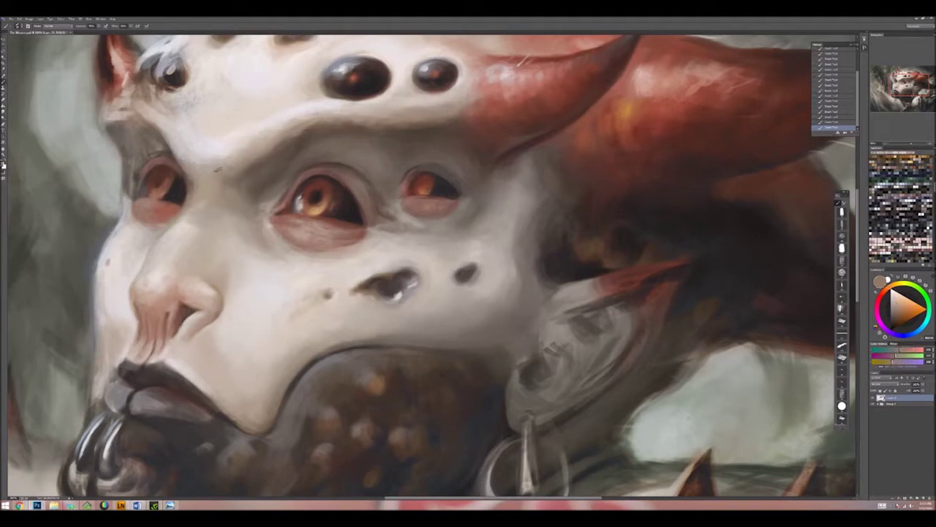
{"action": "left_click", "coordinate": [189, 168], "text": "alt"}
{"action": "left_click", "coordinate": [212, 180], "text": "alt"}
{"action": "left_click", "coordinate": [198, 214], "text": "alt"}
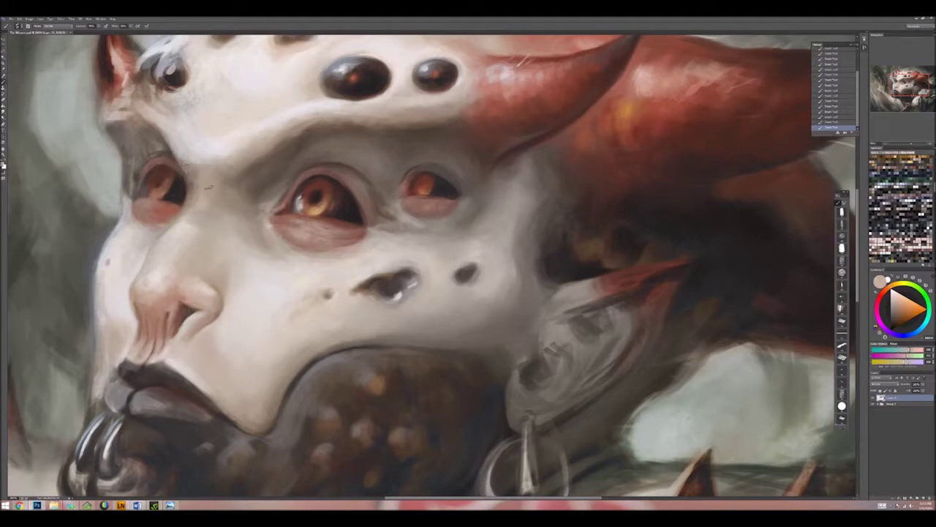
Step: Check the whole painting, then refine the cheek edge with short dark strokes
{"action": "key", "text": "ctrl+minus"}
{"action": "key", "text": "ctrl+minus"}
{"action": "key", "text": "ctrl+minus"}
{"action": "key", "text": "ctrl+minus"}
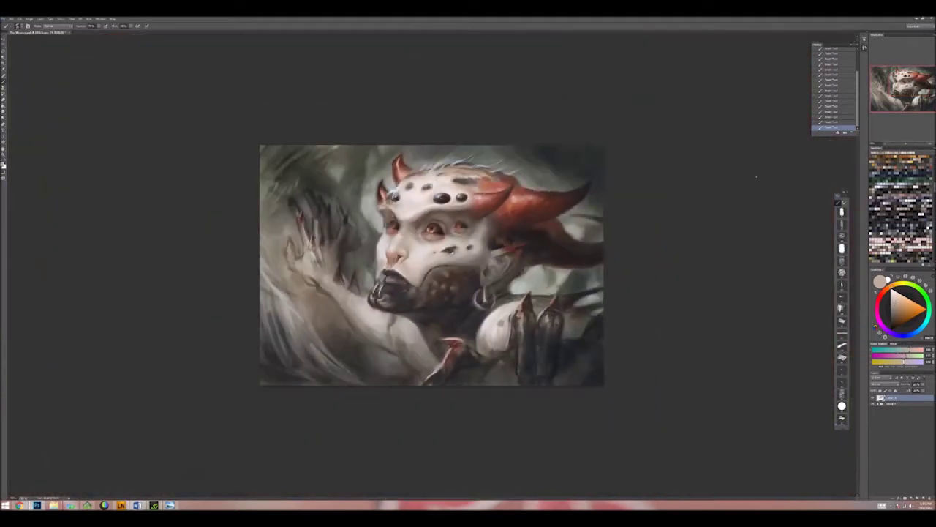
{"action": "key", "text": "ctrl+plus"}
{"action": "key", "text": "ctrl+plus"}
{"action": "key", "text": "ctrl+plus"}
{"action": "key", "text": "ctrl+plus"}
{"action": "left_click", "coordinate": [498, 236], "text": "alt"}
{"action": "left_click", "coordinate": [556, 273], "text": "alt"}
{"action": "mouse_move", "coordinate": [601, 205]}
{"action": "left_mouse_down"}
{"action": "mouse_move", "coordinate": [610, 249]}
{"action": "mouse_move", "coordinate": [616, 232]}
{"action": "mouse_move", "coordinate": [630, 245]}
{"action": "left_mouse_up"}
{"action": "left_click", "coordinate": [619, 219], "text": "alt"}
{"action": "left_click", "coordinate": [628, 228], "text": "alt"}
{"action": "left_click", "coordinate": [671, 241], "text": "alt"}
{"action": "left_click", "coordinate": [683, 239], "text": "alt"}
Step: Sample colours and dark tones from around the eyes
{"action": "left_click", "coordinate": [501, 124], "text": "alt"}
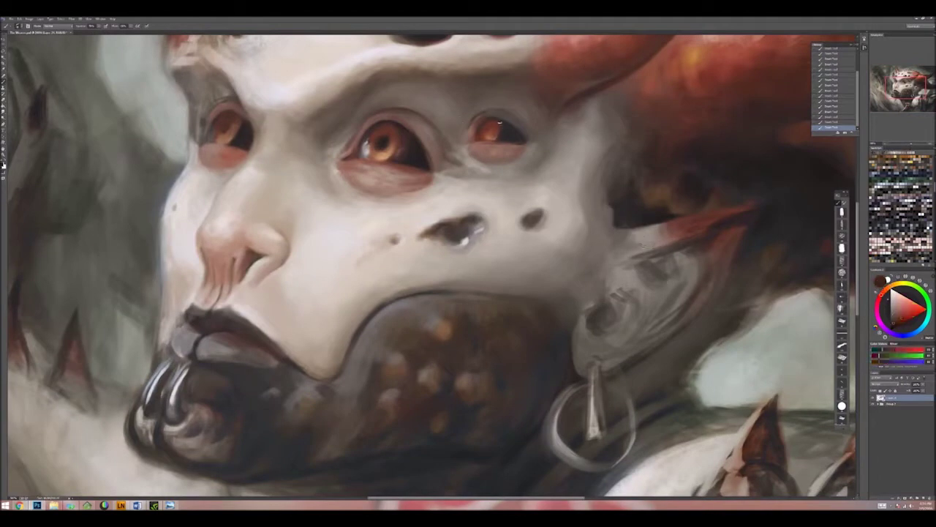
{"action": "left_click", "coordinate": [395, 151], "text": "alt"}
{"action": "left_click", "coordinate": [488, 137], "text": "alt"}
{"action": "left_click", "coordinate": [488, 137], "text": "alt"}
{"action": "left_click", "coordinate": [486, 138], "text": "alt"}
{"action": "left_click", "coordinate": [409, 137], "text": "alt"}
{"action": "left_click", "coordinate": [409, 137], "text": "alt"}
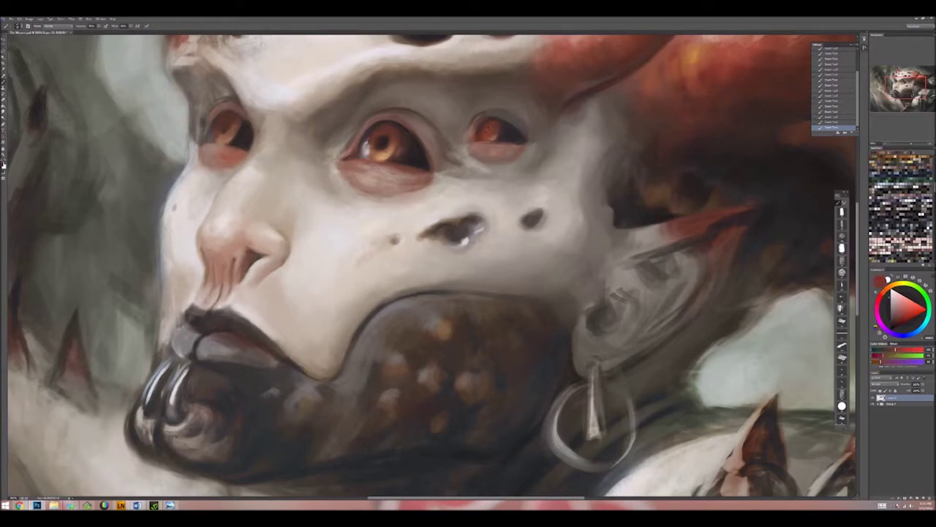
{"action": "left_click", "coordinate": [480, 126], "text": "alt"}
{"action": "left_click", "coordinate": [481, 126], "text": "alt"}
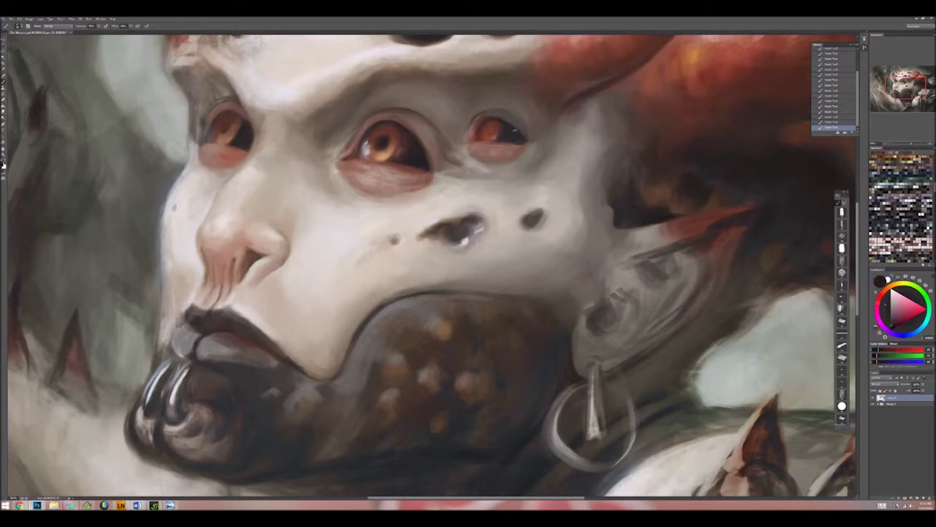
Step: Sample several tones and a pinkish colour from the small right eye
{"action": "left_click", "coordinate": [483, 119], "text": "alt"}
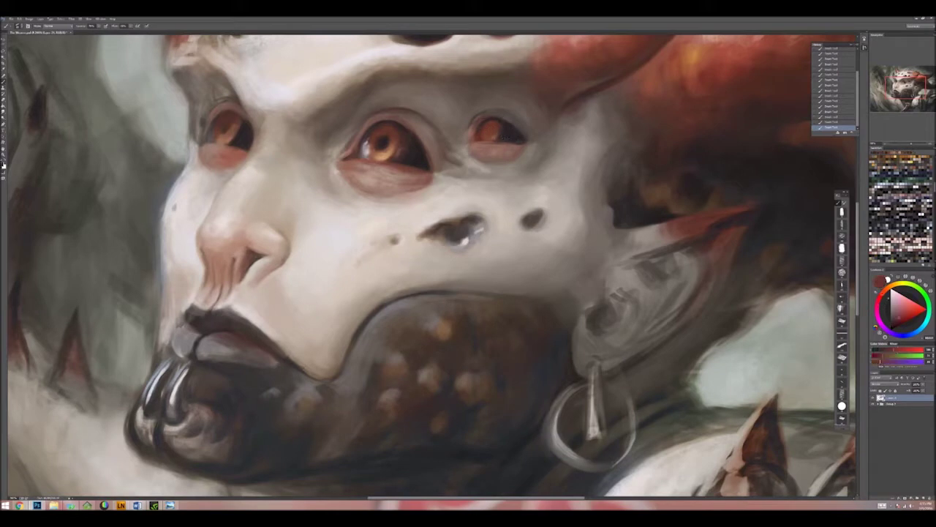
{"action": "left_click", "coordinate": [477, 114], "text": "alt"}
{"action": "left_click", "coordinate": [477, 114], "text": "alt"}
{"action": "left_click", "coordinate": [477, 114], "text": "alt"}
{"action": "left_click", "coordinate": [518, 109], "text": "alt"}
{"action": "left_click", "coordinate": [518, 109], "text": "alt"}
{"action": "left_click", "coordinate": [532, 111], "text": "alt"}
{"action": "left_click", "coordinate": [533, 110], "text": "alt"}
{"action": "left_click", "coordinate": [533, 109], "text": "alt"}
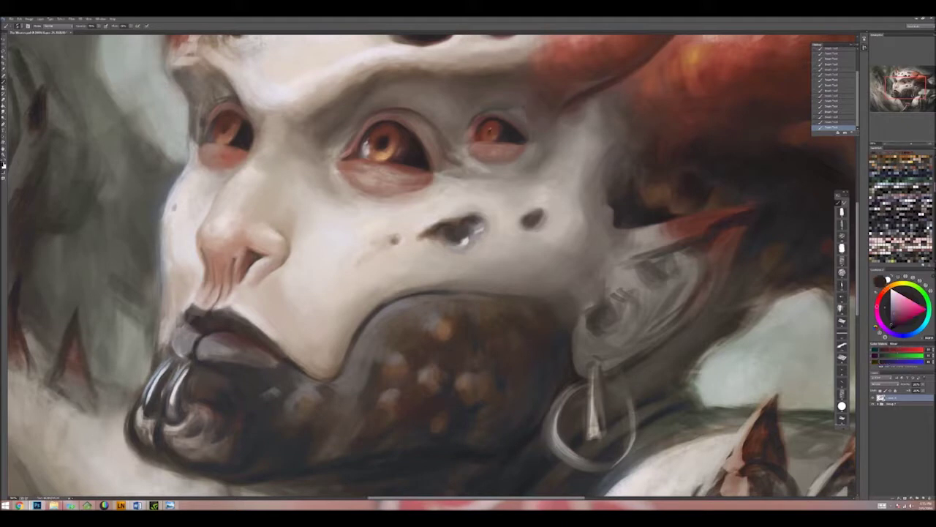
Step: Pick up red and dark red from the right eye and light beige skin beside it
{"action": "left_click", "coordinate": [493, 134], "text": "alt"}
{"action": "left_click", "coordinate": [479, 134], "text": "alt"}
{"action": "left_click", "coordinate": [449, 141], "text": "alt"}
{"action": "left_click", "coordinate": [465, 141], "text": "alt"}
{"action": "left_click", "coordinate": [465, 145], "text": "alt"}
{"action": "left_click", "coordinate": [467, 143], "text": "alt"}
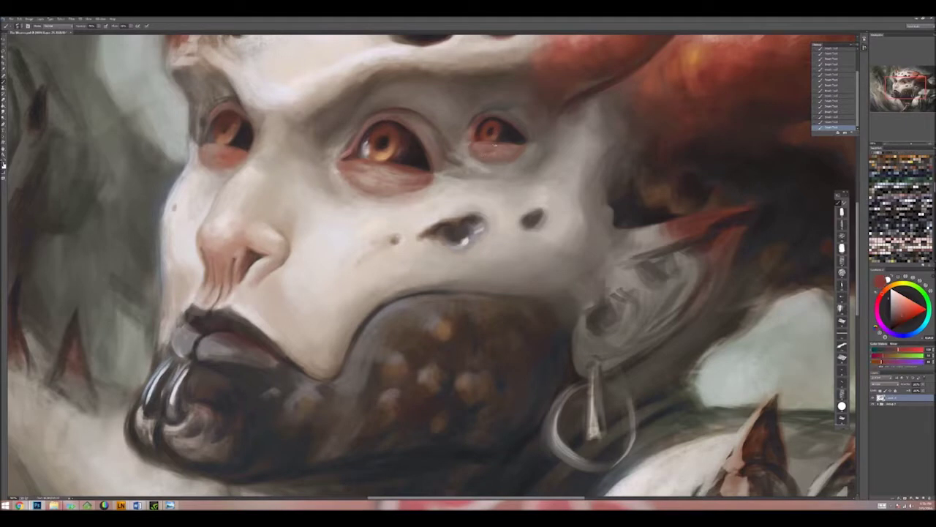
Step: Sample the surrounding tones below and around the right eye
{"action": "left_click", "coordinate": [516, 155], "text": "alt"}
{"action": "left_click", "coordinate": [500, 159], "text": "alt"}
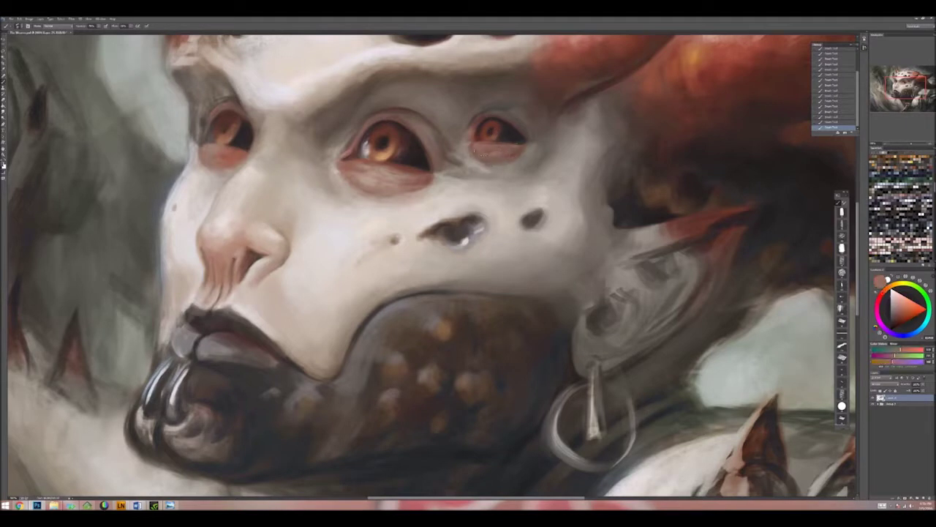
{"action": "left_click", "coordinate": [488, 171], "text": "alt"}
{"action": "left_click", "coordinate": [494, 180], "text": "alt"}
{"action": "left_click", "coordinate": [477, 187], "text": "alt"}
{"action": "left_click", "coordinate": [483, 185], "text": "alt"}
{"action": "left_click", "coordinate": [473, 155], "text": "alt"}
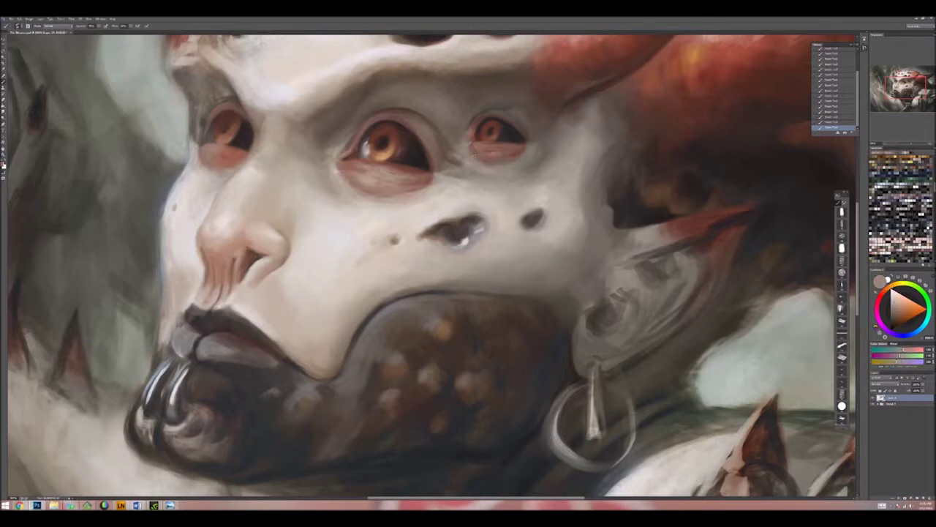
{"action": "left_click", "coordinate": [516, 166], "text": "alt"}
{"action": "left_click", "coordinate": [538, 147], "text": "alt"}
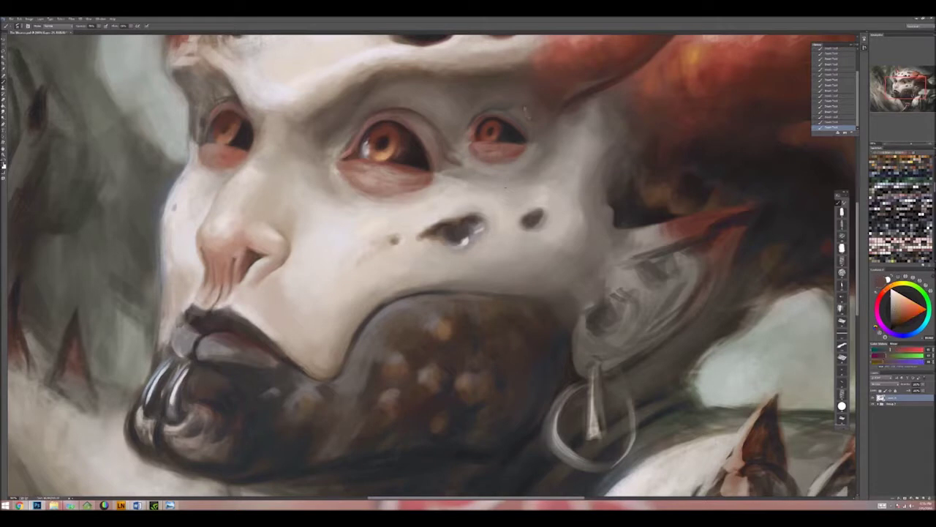
Step: Pick up skin tones right of the eye, then red, orange and dark reddish-brown near it
{"action": "left_click", "coordinate": [542, 144], "text": "alt"}
{"action": "left_click", "coordinate": [581, 97], "text": "alt"}
{"action": "left_click", "coordinate": [574, 110], "text": "alt"}
{"action": "left_click", "coordinate": [573, 108], "text": "alt"}
{"action": "left_click", "coordinate": [543, 132], "text": "alt"}
{"action": "left_click", "coordinate": [477, 140], "text": "alt"}
{"action": "left_click", "coordinate": [477, 140], "text": "alt"}
{"action": "left_click", "coordinate": [475, 126], "text": "alt"}
{"action": "left_click", "coordinate": [467, 126], "text": "alt"}
{"action": "left_click", "coordinate": [479, 117], "text": "alt"}
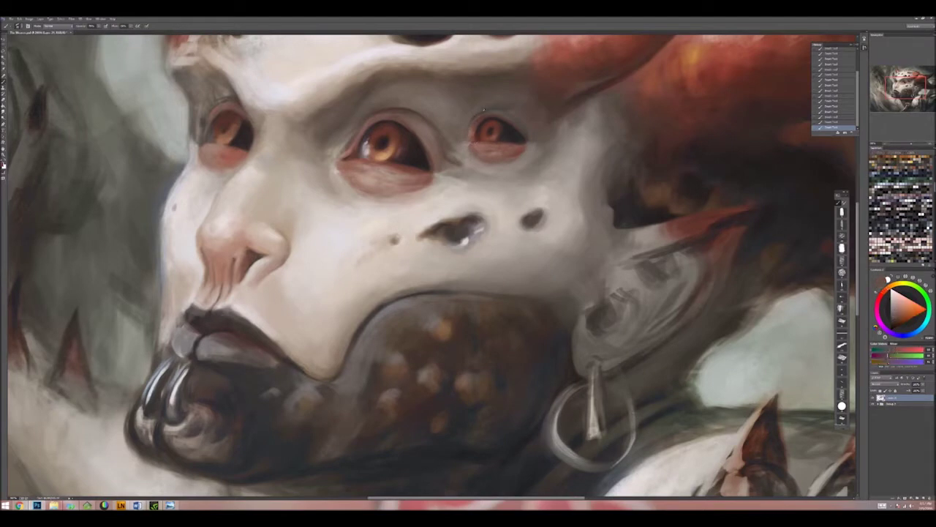
Step: Sample cool, orange and pinkish skin tones from across the cheek and lower face
{"action": "left_click_drag", "start_coordinate": [341, 194], "coordinate": [275, 272]}
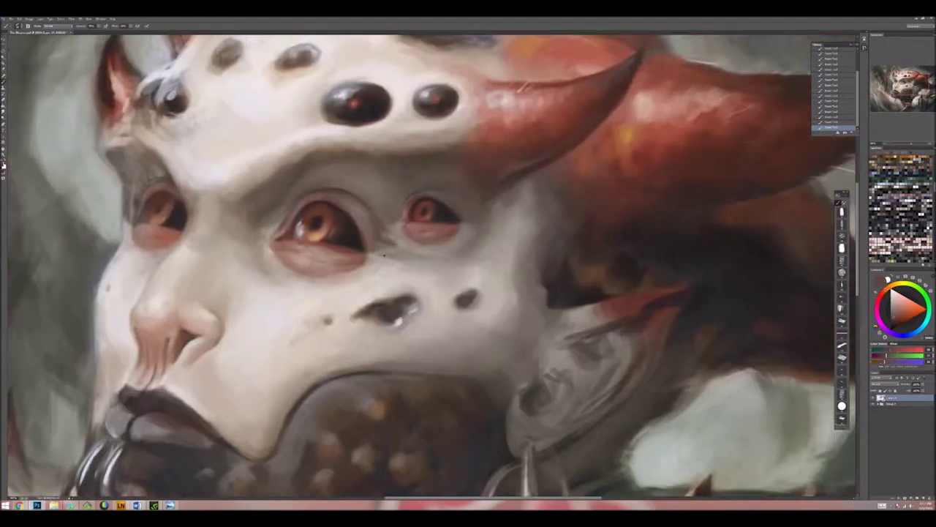
{"action": "left_click", "coordinate": [292, 303], "text": "alt"}
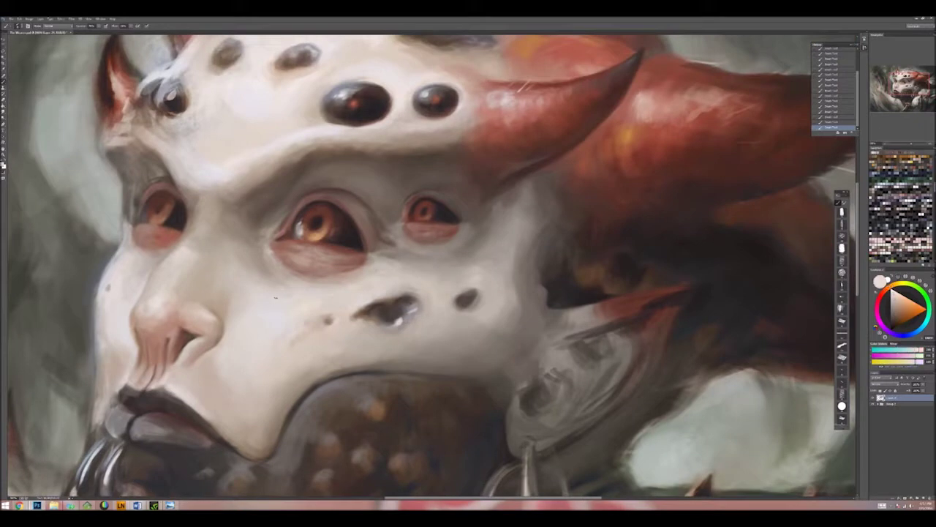
{"action": "left_click_drag", "start_coordinate": [357, 303], "coordinate": [392, 254]}
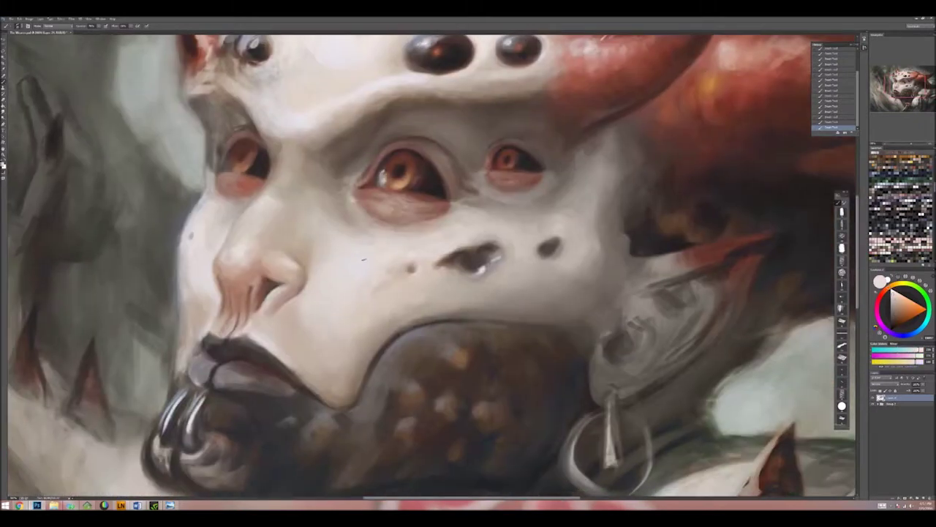
{"action": "left_click", "coordinate": [363, 259], "text": "alt"}
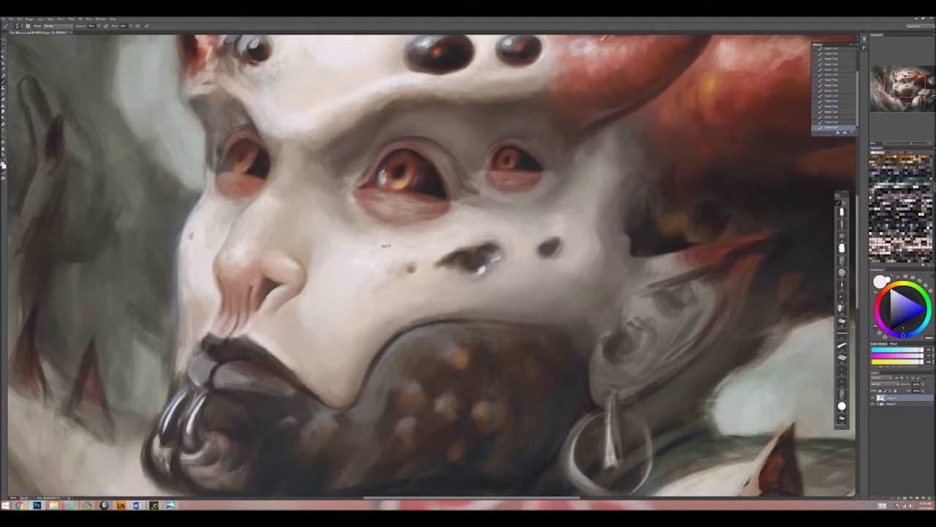
{"action": "left_click", "coordinate": [373, 261], "text": "alt"}
{"action": "left_click", "coordinate": [294, 265], "text": "alt"}
{"action": "left_click", "coordinate": [295, 266], "text": "alt"}
{"action": "left_click", "coordinate": [325, 270], "text": "alt"}
{"action": "left_click", "coordinate": [342, 261], "text": "alt"}
{"action": "left_click", "coordinate": [308, 300], "text": "alt"}
{"action": "left_click", "coordinate": [384, 283], "text": "alt"}
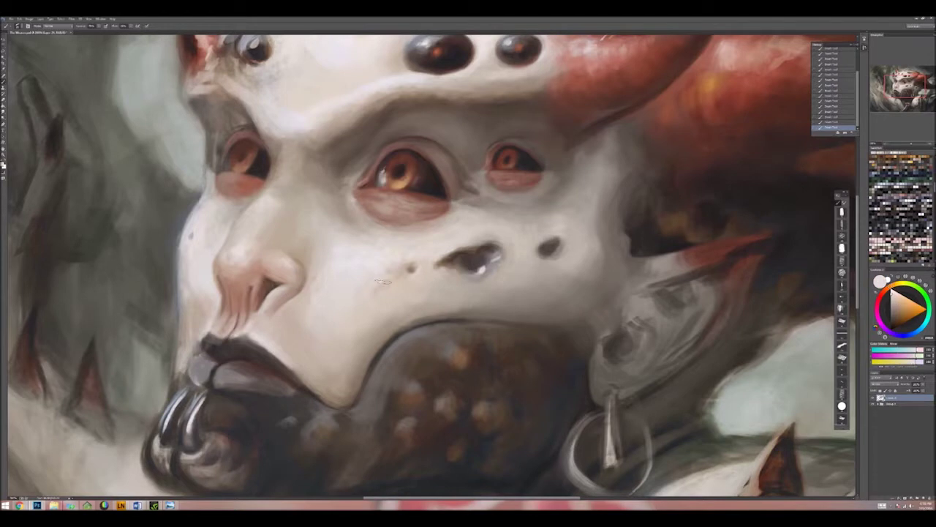
{"action": "left_click", "coordinate": [450, 243], "text": "alt"}
{"action": "left_click", "coordinate": [382, 303], "text": "alt"}
{"action": "left_click", "coordinate": [410, 316], "text": "alt"}
{"action": "left_click", "coordinate": [447, 308], "text": "alt"}
{"action": "left_click", "coordinate": [414, 316], "text": "alt"}
Step: Sample skin colours from the forehead near the horns
{"action": "left_click_drag", "start_coordinate": [291, 410], "coordinate": [200, 450]}
{"action": "left_click", "coordinate": [275, 163], "text": "alt"}
{"action": "left_click", "coordinate": [304, 152], "text": "alt"}
{"action": "left_click", "coordinate": [311, 153], "text": "alt"}
{"action": "left_click", "coordinate": [319, 157], "text": "alt"}
{"action": "left_click", "coordinate": [286, 194], "text": "alt"}
Step: Sample darker and brighter tones from around the left eye
{"action": "left_click", "coordinate": [231, 217], "text": "alt"}
{"action": "left_click", "coordinate": [232, 219], "text": "alt"}
{"action": "left_click", "coordinate": [243, 235], "text": "alt"}
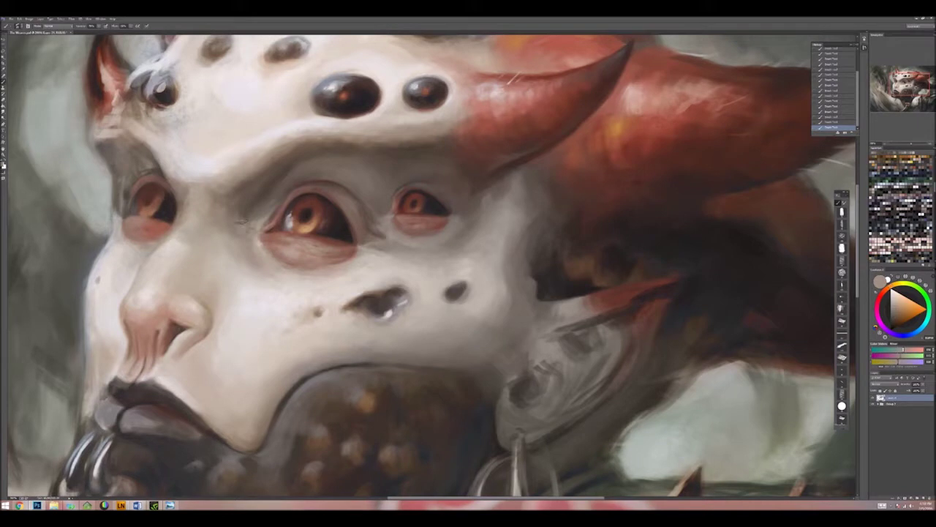
{"action": "left_click", "coordinate": [246, 217], "text": "alt"}
{"action": "left_click", "coordinate": [246, 216], "text": "alt"}
{"action": "left_click", "coordinate": [236, 234], "text": "alt"}
{"action": "left_click", "coordinate": [226, 233], "text": "alt"}
{"action": "left_click", "coordinate": [226, 232], "text": "alt"}
{"action": "left_click", "coordinate": [240, 256], "text": "alt"}
{"action": "left_click", "coordinate": [238, 257], "text": "alt"}
{"action": "left_click", "coordinate": [243, 252], "text": "alt"}
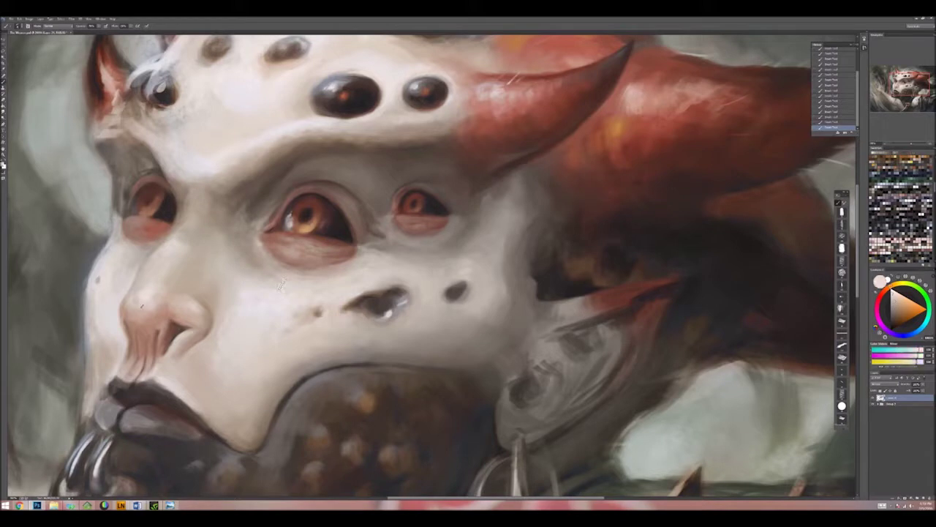
{"action": "left_click", "coordinate": [154, 248], "text": "alt"}
{"action": "left_click", "coordinate": [147, 260], "text": "alt"}
{"action": "left_click", "coordinate": [184, 231], "text": "alt"}
{"action": "left_click", "coordinate": [182, 236], "text": "alt"}
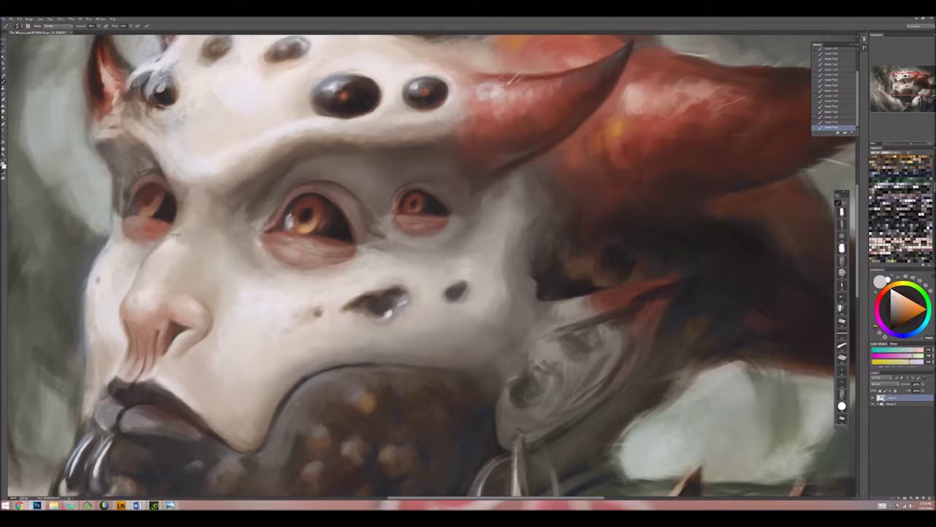
{"action": "left_click", "coordinate": [233, 240], "text": "alt"}
{"action": "left_click", "coordinate": [233, 237], "text": "alt"}
{"action": "left_click", "coordinate": [188, 261], "text": "alt"}
{"action": "left_click", "coordinate": [218, 265], "text": "alt"}
Step: Sample darker and brighter tones from the muzzle and forehead bumps
{"action": "left_click_drag", "start_coordinate": [190, 272], "coordinate": [234, 188]}
{"action": "left_click", "coordinate": [418, 277], "text": "alt"}
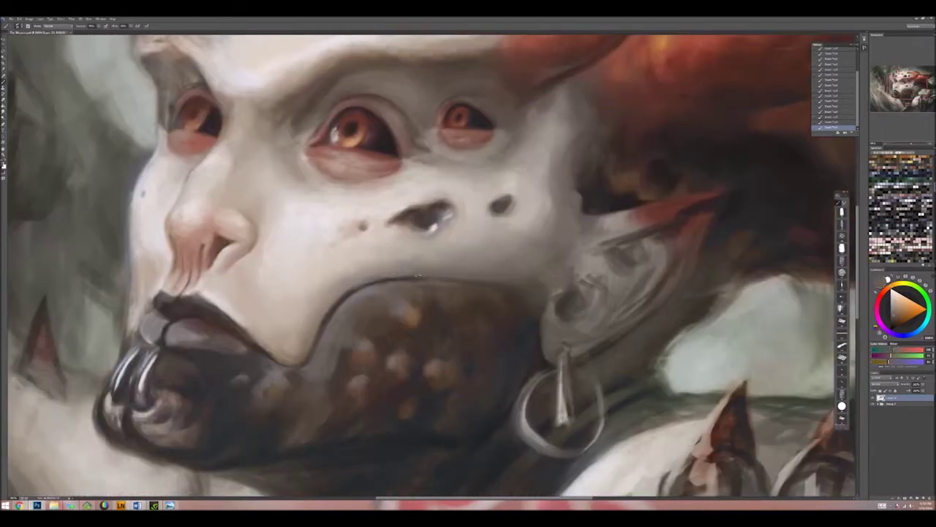
{"action": "left_click", "coordinate": [344, 295], "text": "alt"}
{"action": "left_click", "coordinate": [344, 296], "text": "alt"}
{"action": "left_click", "coordinate": [344, 295], "text": "alt"}
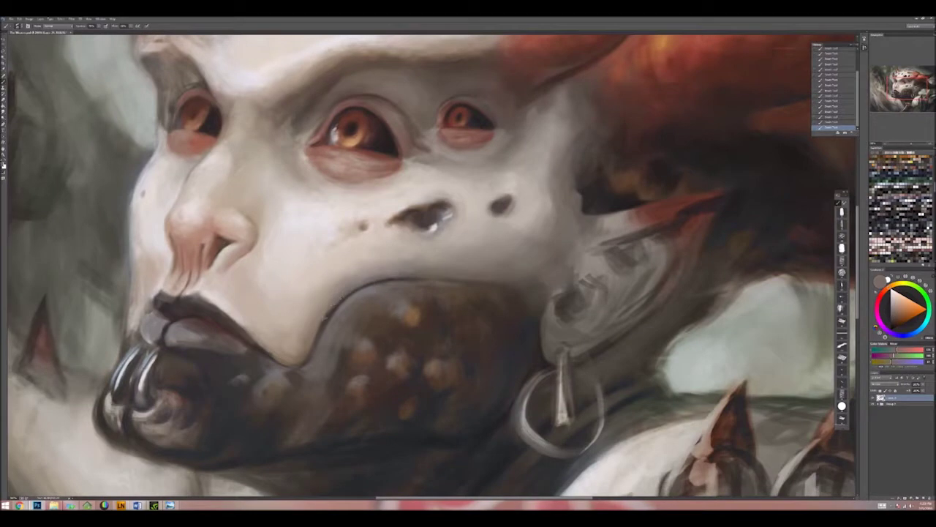
{"action": "left_click", "coordinate": [359, 291], "text": "alt"}
{"action": "left_click", "coordinate": [358, 290], "text": "alt"}
{"action": "left_click", "coordinate": [358, 290], "text": "alt"}
{"action": "left_click", "coordinate": [359, 290], "text": "alt"}
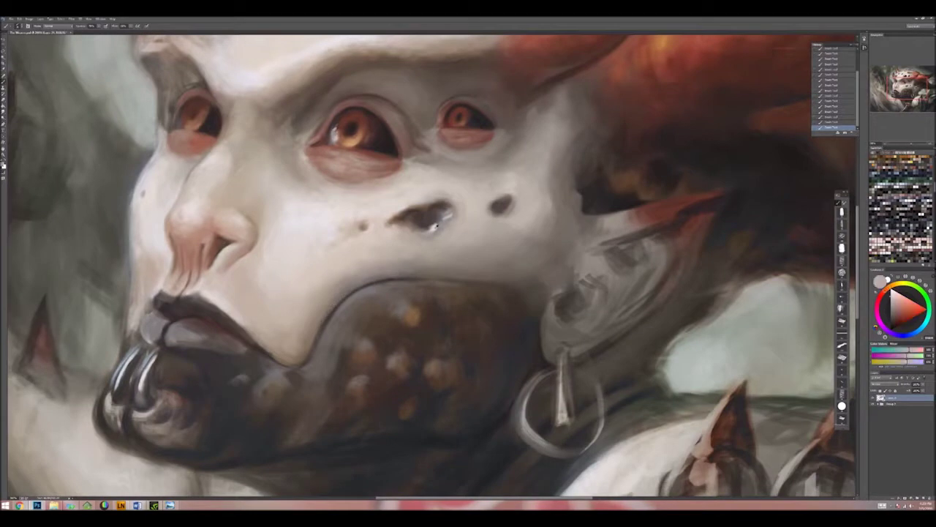
{"action": "left_click", "coordinate": [358, 290], "text": "alt"}
{"action": "left_click_drag", "start_coordinate": [305, 112], "coordinate": [297, 182]}
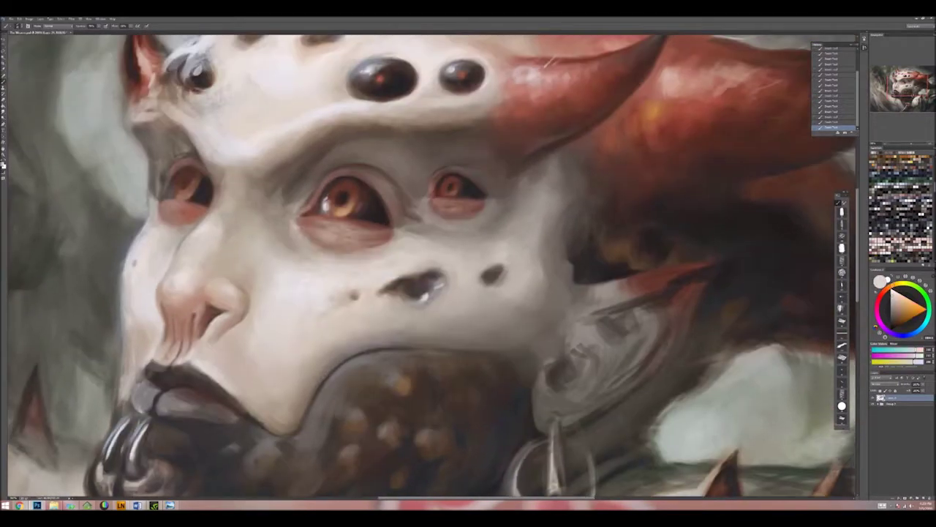
{"action": "left_click", "coordinate": [320, 219], "text": "alt"}
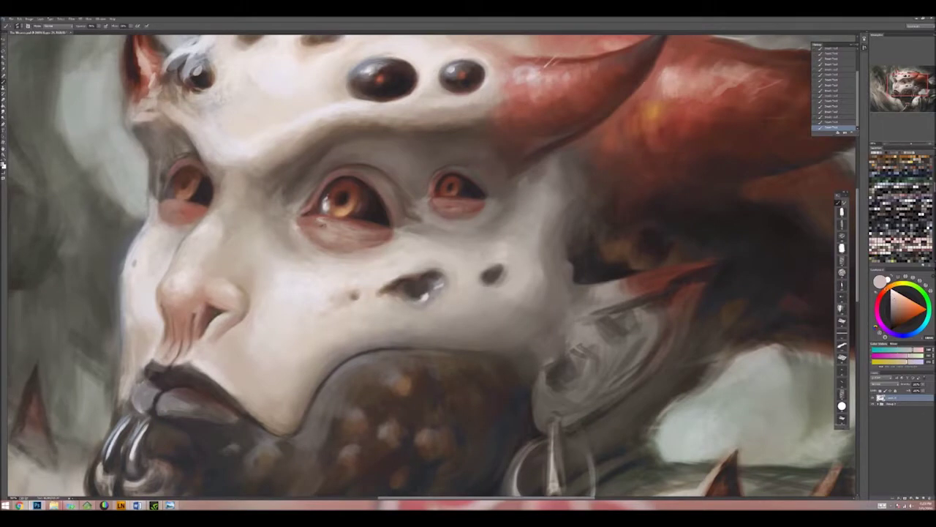
Step: Check the whole painting, then sample reds, tans and a dark brown beside the face
{"action": "key", "text": "ctrl+minus"}
{"action": "key", "text": "ctrl+minus"}
{"action": "key", "text": "ctrl+minus"}
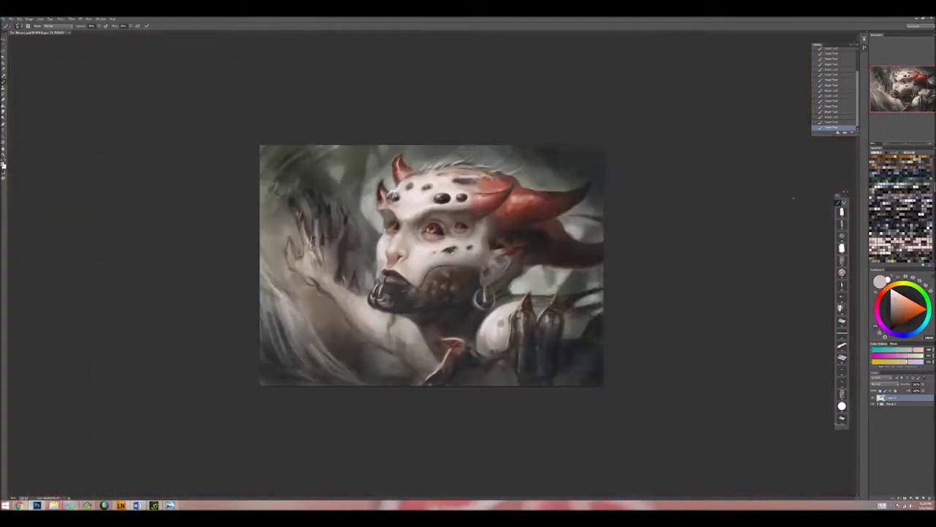
{"action": "key", "text": "ctrl+plus"}
{"action": "key", "text": "ctrl+plus"}
{"action": "key", "text": "ctrl+plus"}
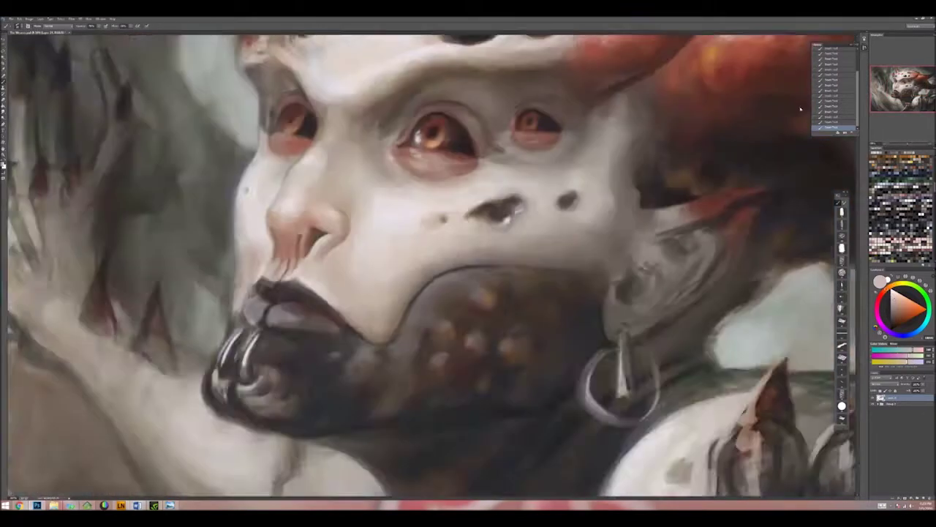
{"action": "left_click", "coordinate": [593, 176], "text": "alt"}
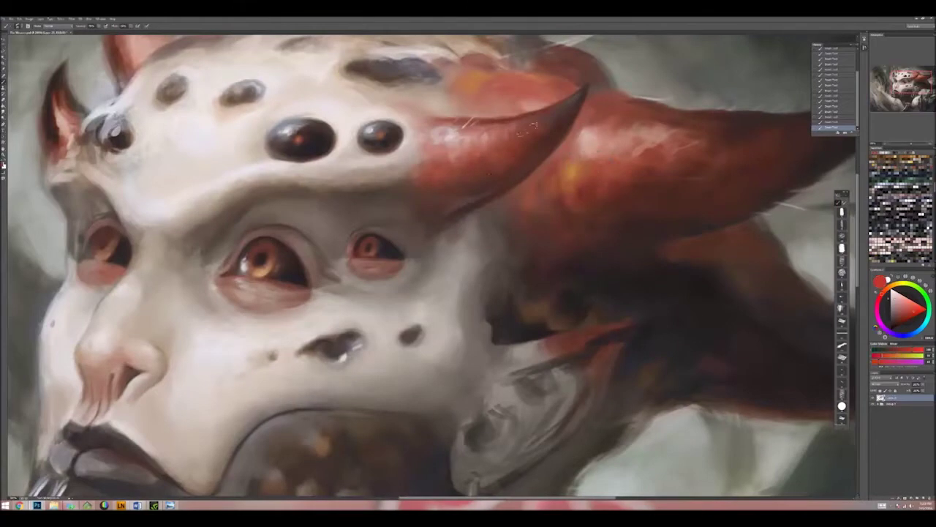
{"action": "left_click", "coordinate": [538, 137], "text": "alt"}
{"action": "left_click", "coordinate": [483, 192], "text": "alt"}
{"action": "left_click", "coordinate": [448, 224], "text": "alt"}
{"action": "left_click", "coordinate": [439, 231], "text": "alt"}
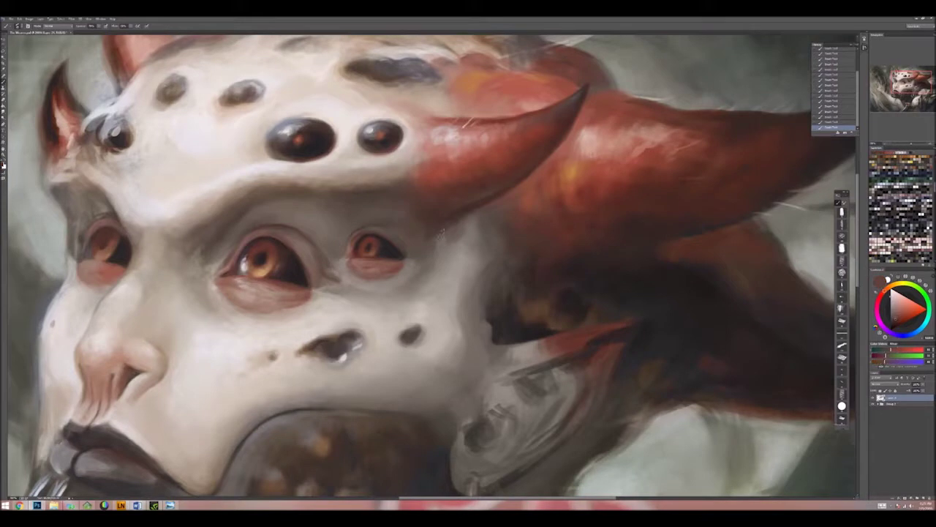
{"action": "left_click", "coordinate": [430, 264], "text": "alt"}
{"action": "left_click", "coordinate": [448, 243], "text": "alt"}
{"action": "left_click", "coordinate": [446, 238], "text": "alt"}
{"action": "left_click", "coordinate": [442, 250], "text": "alt"}
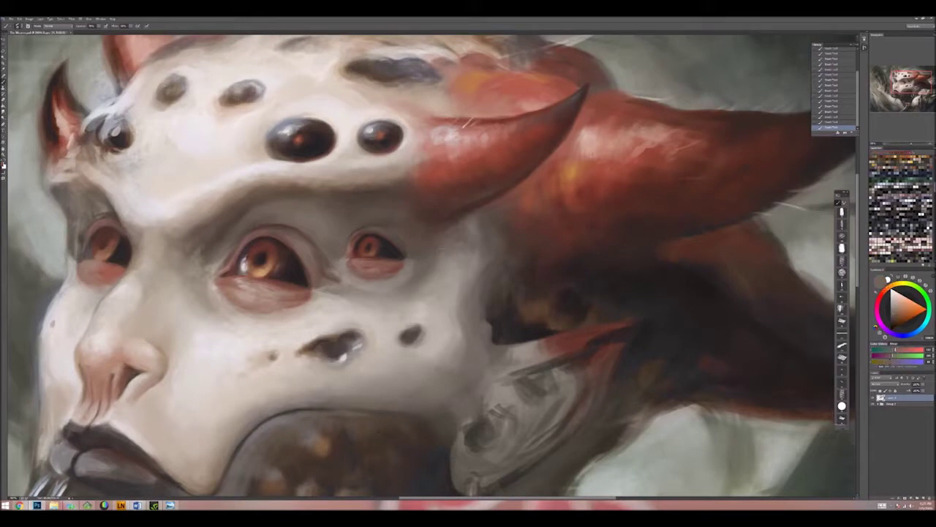
{"action": "left_click", "coordinate": [423, 288], "text": "alt"}
{"action": "left_click", "coordinate": [442, 267], "text": "alt"}
{"action": "left_click", "coordinate": [474, 254], "text": "alt"}
{"action": "left_click", "coordinate": [492, 272], "text": "alt"}
Step: Paint dark brown shadow strokes beside the face and pick up red-brown tones
{"action": "mouse_move", "coordinate": [483, 284]}
{"action": "left_mouse_down"}
{"action": "mouse_move", "coordinate": [490, 316]}
{"action": "mouse_move", "coordinate": [527, 322]}
{"action": "mouse_move", "coordinate": [483, 284]}
{"action": "mouse_move", "coordinate": [502, 291]}
{"action": "mouse_move", "coordinate": [507, 250]}
{"action": "mouse_move", "coordinate": [505, 281]}
{"action": "mouse_move", "coordinate": [517, 293]}
{"action": "mouse_move", "coordinate": [495, 312]}
{"action": "left_mouse_up"}
{"action": "left_click", "coordinate": [525, 324], "text": "alt"}
{"action": "left_click", "coordinate": [475, 294], "text": "alt"}
{"action": "left_click", "coordinate": [490, 277], "text": "alt"}
{"action": "left_click", "coordinate": [490, 281], "text": "alt"}
{"action": "left_click", "coordinate": [460, 286], "text": "alt"}
{"action": "left_click", "coordinate": [470, 268], "text": "alt"}
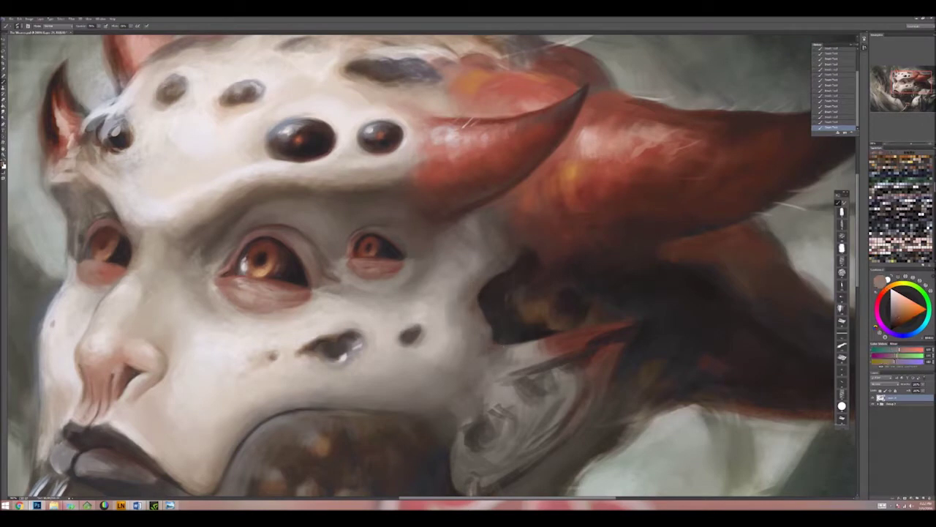
Step: Add a light beige stroke beside the dark spot under the right eye
{"action": "left_click_drag", "start_coordinate": [432, 375], "coordinate": [510, 316]}
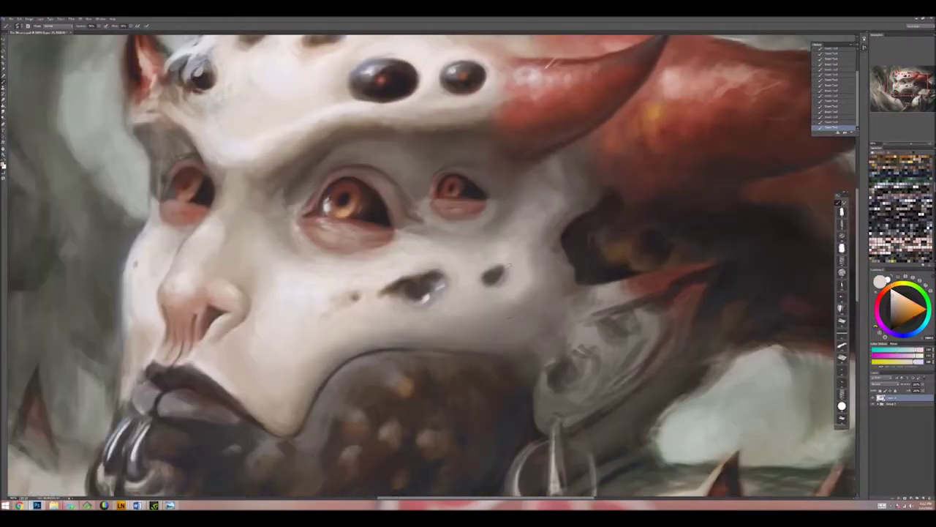
{"action": "left_click", "coordinate": [434, 291], "text": "alt"}
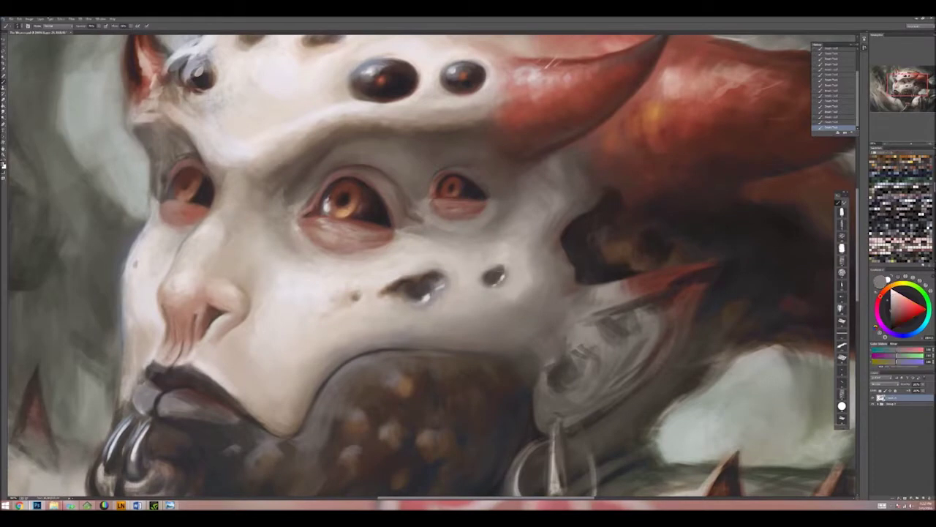
{"action": "left_click", "coordinate": [483, 281], "text": "alt"}
{"action": "left_click", "coordinate": [479, 285], "text": "alt"}
{"action": "left_click_drag", "start_coordinate": [477, 274], "coordinate": [466, 266]}
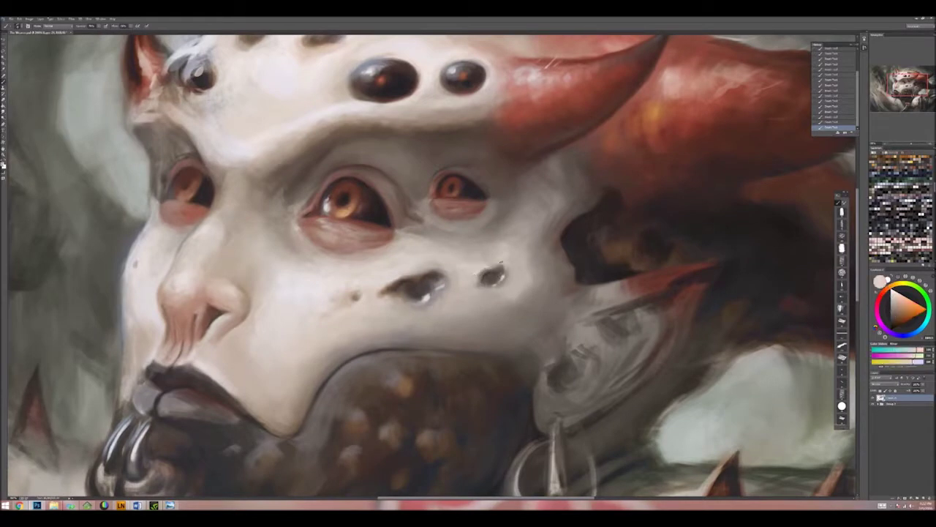
{"action": "left_click", "coordinate": [513, 261], "text": "alt"}
{"action": "left_click", "coordinate": [489, 259], "text": "alt"}
{"action": "key", "text": "ctrl+minus"}
{"action": "key", "text": "ctrl+minus"}
{"action": "key", "text": "ctrl+minus"}
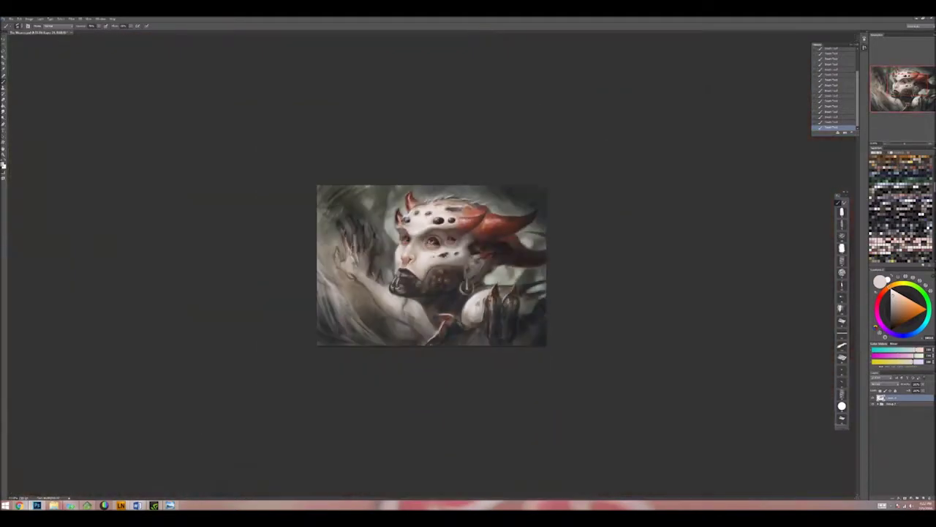
Step: Paint small dark red marks near the cheek
{"action": "key", "text": "ctrl+plus"}
{"action": "key", "text": "ctrl+plus"}
{"action": "left_click", "coordinate": [489, 241], "text": "alt"}
{"action": "left_click", "coordinate": [488, 240], "text": "alt"}
{"action": "left_click", "coordinate": [504, 224], "text": "alt"}
{"action": "mouse_move", "coordinate": [503, 219]}
{"action": "left_mouse_down"}
{"action": "mouse_move", "coordinate": [505, 240]}
{"action": "mouse_move", "coordinate": [486, 243]}
{"action": "mouse_move", "coordinate": [499, 249]}
{"action": "left_mouse_up"}
{"action": "left_click", "coordinate": [494, 243], "text": "alt"}
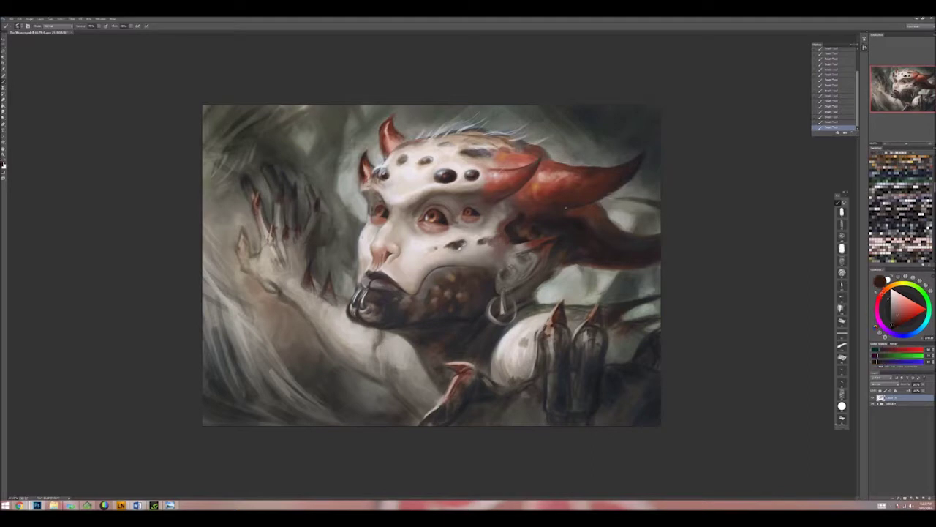
Step: Sample dark browns and reds from the horn and the background beside it
{"action": "left_click", "coordinate": [568, 213], "text": "alt"}
{"action": "left_click", "coordinate": [554, 193], "text": "alt"}
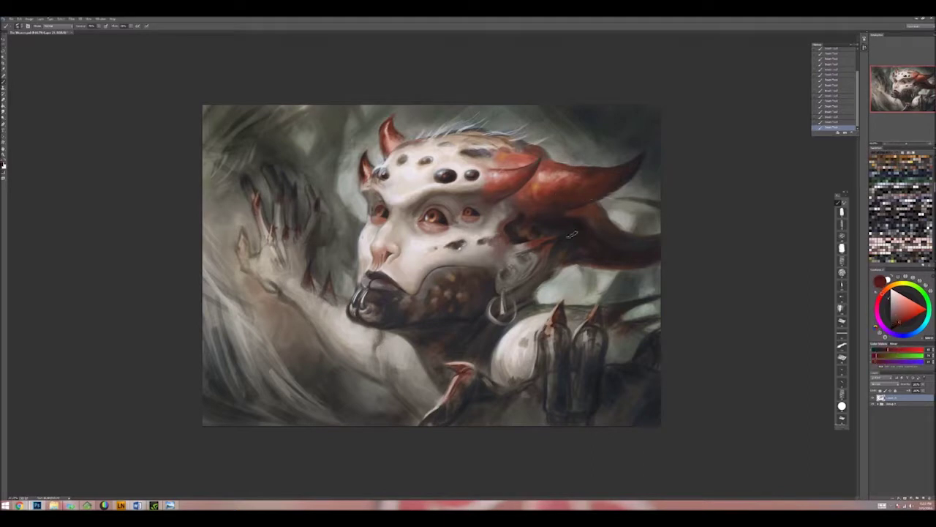
{"action": "left_click", "coordinate": [568, 203], "text": "alt"}
{"action": "left_click", "coordinate": [596, 176], "text": "alt"}
{"action": "left_click", "coordinate": [612, 175], "text": "alt"}
{"action": "left_click", "coordinate": [627, 156], "text": "alt"}
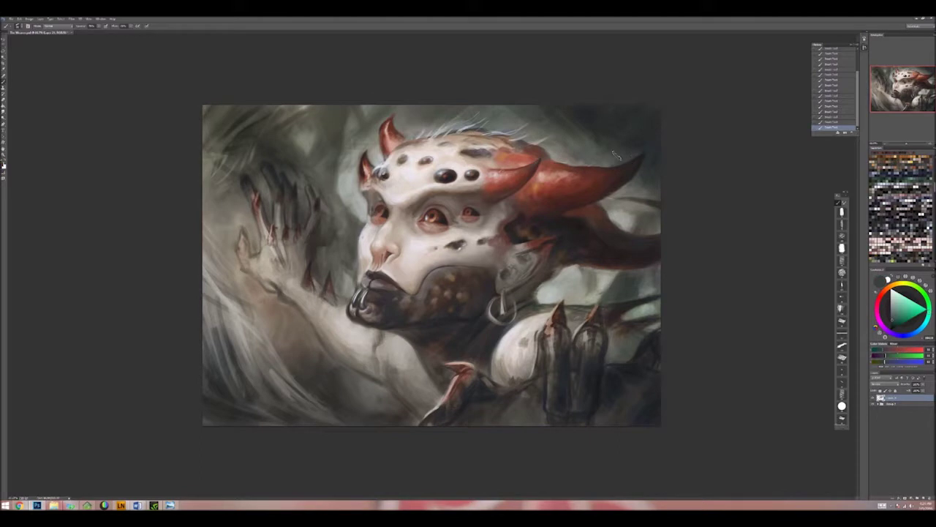
{"action": "left_click", "coordinate": [618, 156], "text": "alt"}
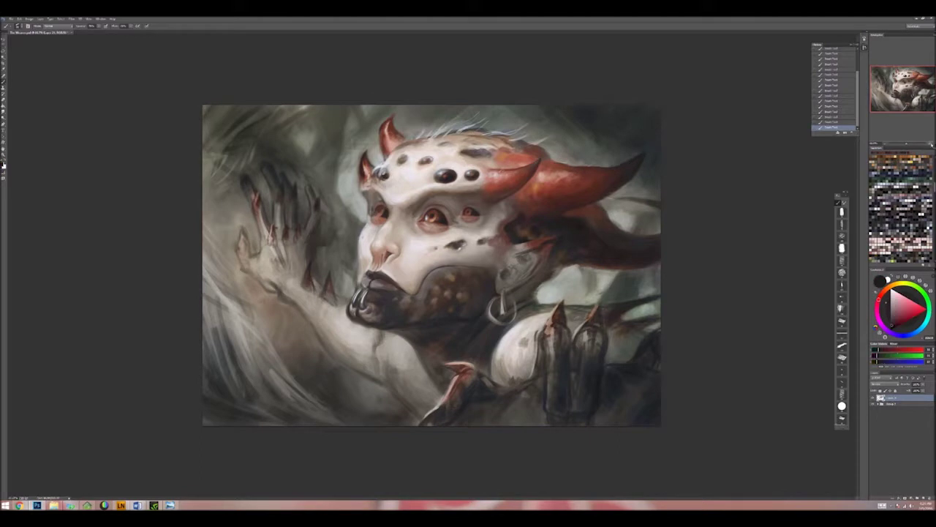
Step: Paint small dark marks on the cheek and a small reddish dab just below it
{"action": "key", "text": "ctrl+plus"}
{"action": "left_click", "coordinate": [525, 223], "text": "alt"}
{"action": "left_click_drag", "start_coordinate": [523, 231], "coordinate": [537, 240]}
{"action": "left_click", "coordinate": [530, 245], "text": "alt"}
{"action": "left_click", "coordinate": [518, 272], "text": "alt"}
{"action": "left_click", "coordinate": [514, 306], "text": "alt"}
{"action": "left_click", "coordinate": [519, 303], "text": "alt"}
{"action": "left_click", "coordinate": [529, 300], "text": "alt"}
{"action": "left_click_drag", "start_coordinate": [528, 298], "coordinate": [533, 297]}
Step: Sample colours from near the lips, the face and the eye
{"action": "left_click", "coordinate": [530, 293], "text": "alt"}
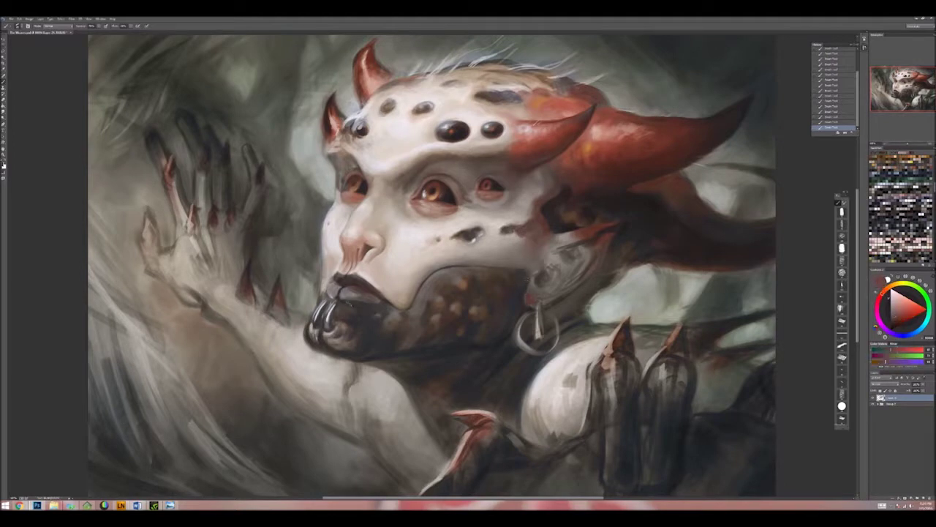
{"action": "left_click", "coordinate": [336, 293], "text": "alt"}
{"action": "left_click", "coordinate": [336, 294], "text": "alt"}
{"action": "left_click", "coordinate": [337, 293], "text": "alt"}
{"action": "left_click", "coordinate": [336, 294], "text": "alt"}
{"action": "left_click", "coordinate": [336, 294], "text": "alt"}
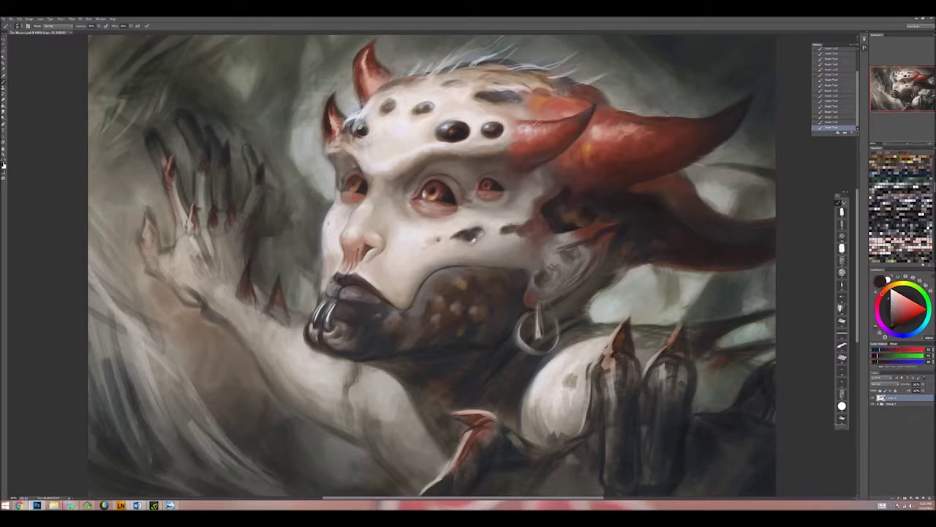
{"action": "left_click", "coordinate": [380, 303], "text": "alt"}
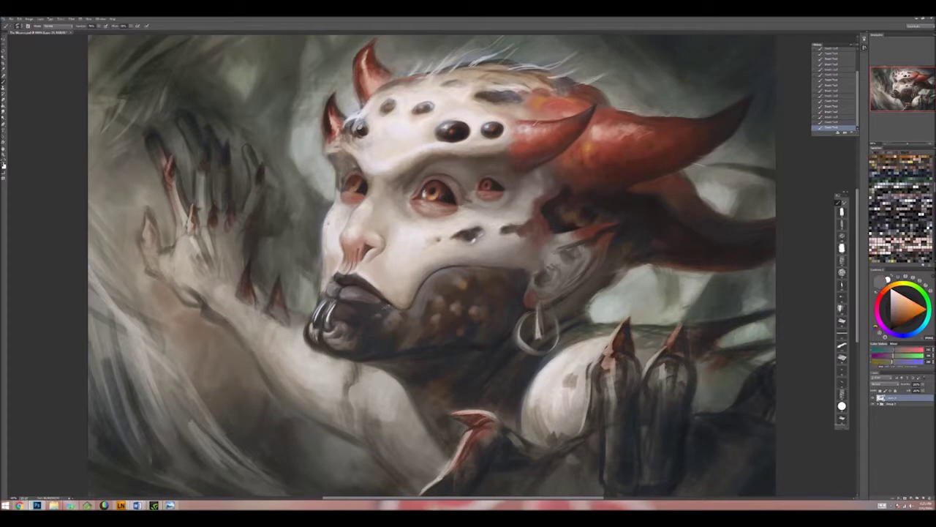
{"action": "left_click", "coordinate": [379, 307], "text": "alt"}
{"action": "left_click", "coordinate": [379, 315], "text": "alt"}
{"action": "left_click", "coordinate": [447, 193], "text": "alt"}
{"action": "left_click", "coordinate": [448, 193], "text": "alt"}
{"action": "left_click", "coordinate": [448, 193], "text": "alt"}
{"action": "left_click", "coordinate": [447, 193], "text": "alt"}
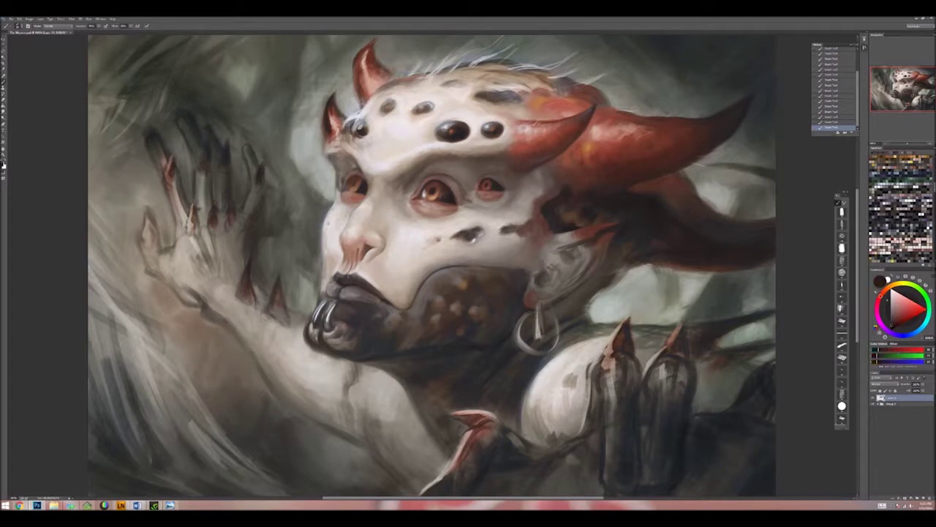
{"action": "key", "text": "ctrl+plus"}
{"action": "key", "text": "ctrl+plus"}
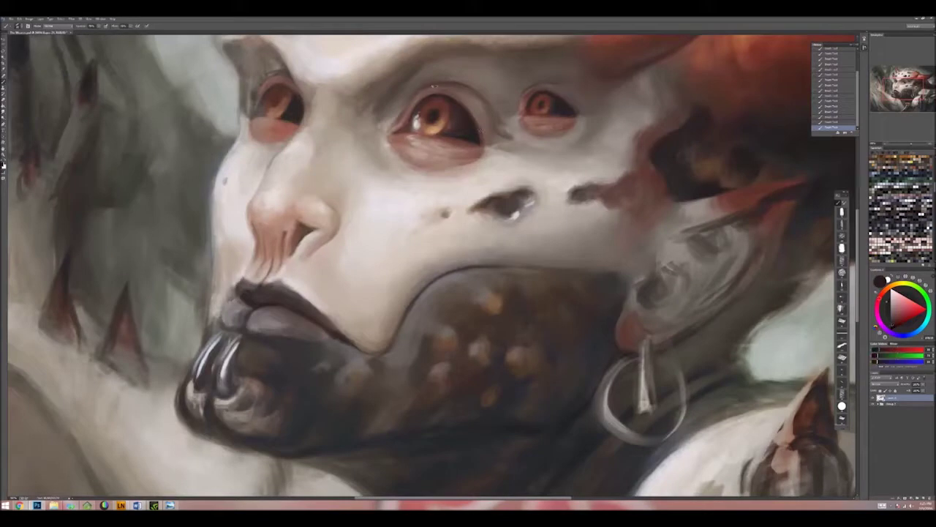
Step: Sample a series of colours from around the creature's eye
{"action": "left_click", "coordinate": [457, 83], "text": "alt"}
{"action": "left_click", "coordinate": [457, 83], "text": "alt"}
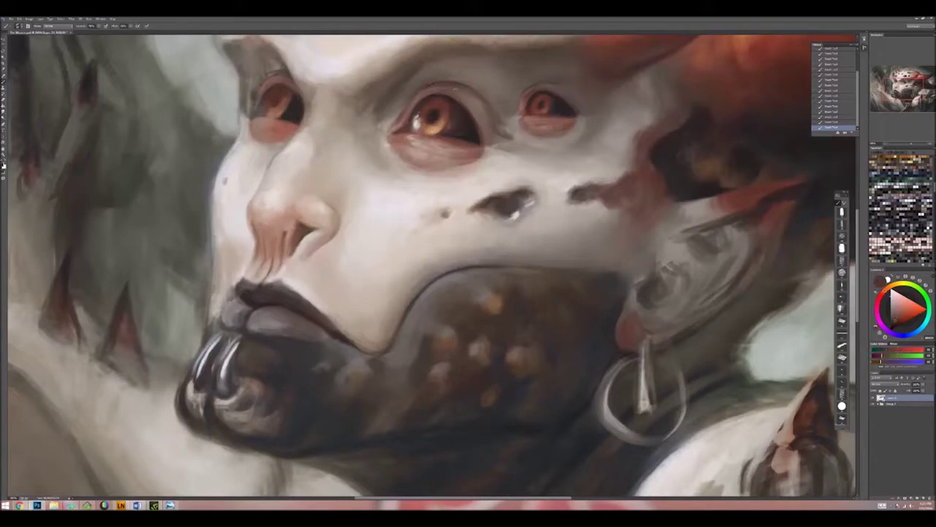
{"action": "left_click", "coordinate": [435, 79], "text": "alt"}
{"action": "left_click", "coordinate": [409, 101], "text": "alt"}
{"action": "left_click", "coordinate": [400, 95], "text": "alt"}
{"action": "left_click", "coordinate": [399, 98], "text": "alt"}
{"action": "left_click", "coordinate": [394, 106], "text": "alt"}
{"action": "left_click", "coordinate": [383, 121], "text": "alt"}
{"action": "left_click", "coordinate": [388, 108], "text": "alt"}
{"action": "left_click", "coordinate": [380, 106], "text": "alt"}
{"action": "left_click", "coordinate": [368, 109], "text": "alt"}
{"action": "left_click", "coordinate": [371, 93], "text": "alt"}
{"action": "left_click", "coordinate": [372, 95], "text": "alt"}
{"action": "left_click", "coordinate": [372, 94], "text": "alt"}
{"action": "left_click", "coordinate": [373, 95], "text": "alt"}
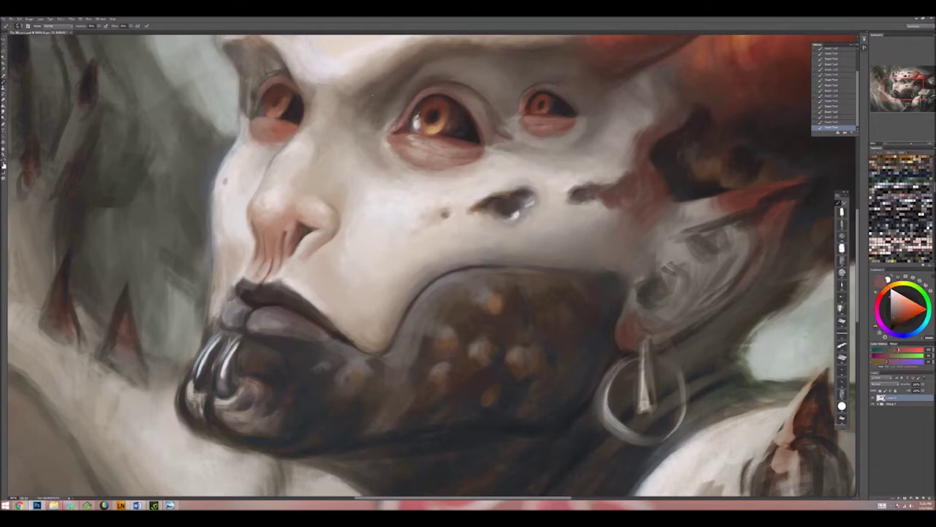
Step: Sample a light pinkish skin tone and a darker reddish tone from the face
{"action": "left_click", "coordinate": [407, 125], "text": "alt"}
{"action": "left_click", "coordinate": [385, 128], "text": "alt"}
{"action": "left_click", "coordinate": [386, 128], "text": "alt"}
{"action": "left_click", "coordinate": [386, 128], "text": "alt"}
{"action": "left_click", "coordinate": [386, 128], "text": "alt"}
{"action": "left_click", "coordinate": [385, 128], "text": "alt"}
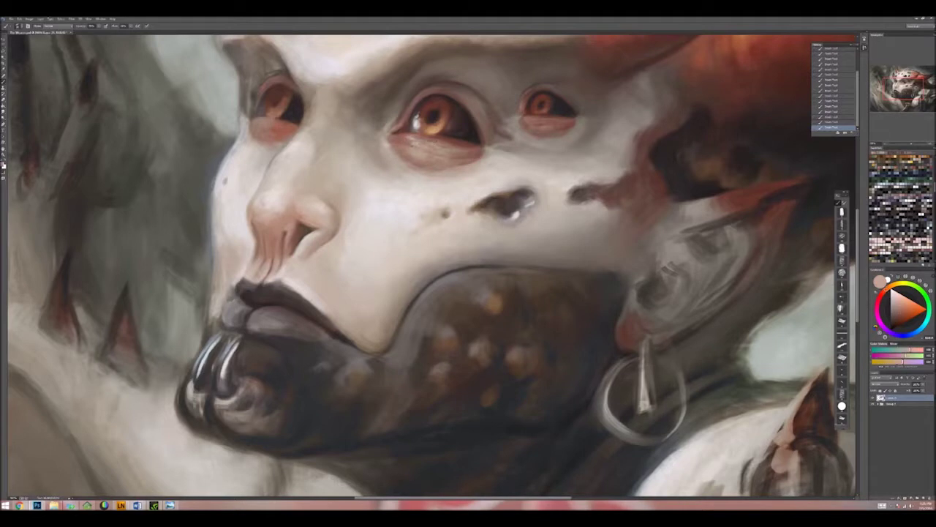
{"action": "left_click", "coordinate": [436, 138], "text": "alt"}
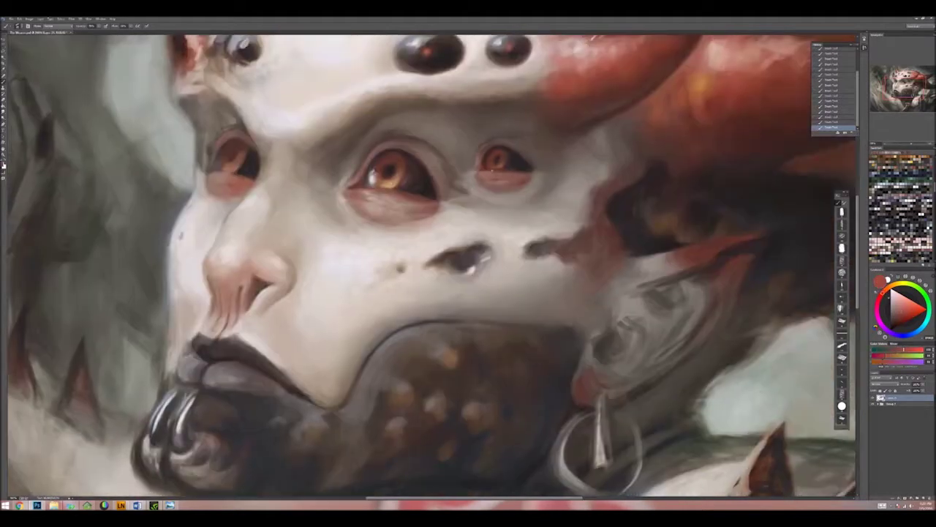
Step: Sample dark red-brown and orange tones near the forehead eyes, then check the whole painting
{"action": "left_click_drag", "start_coordinate": [439, 263], "coordinate": [395, 318]}
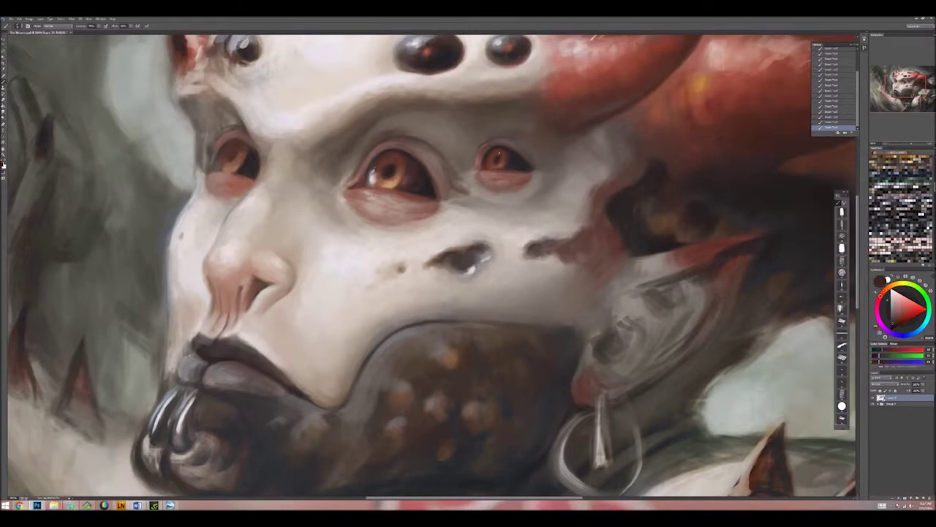
{"action": "left_click", "coordinate": [518, 168], "text": "alt"}
{"action": "left_click", "coordinate": [528, 156], "text": "alt"}
{"action": "left_click", "coordinate": [534, 163], "text": "alt"}
{"action": "left_click", "coordinate": [541, 171], "text": "alt"}
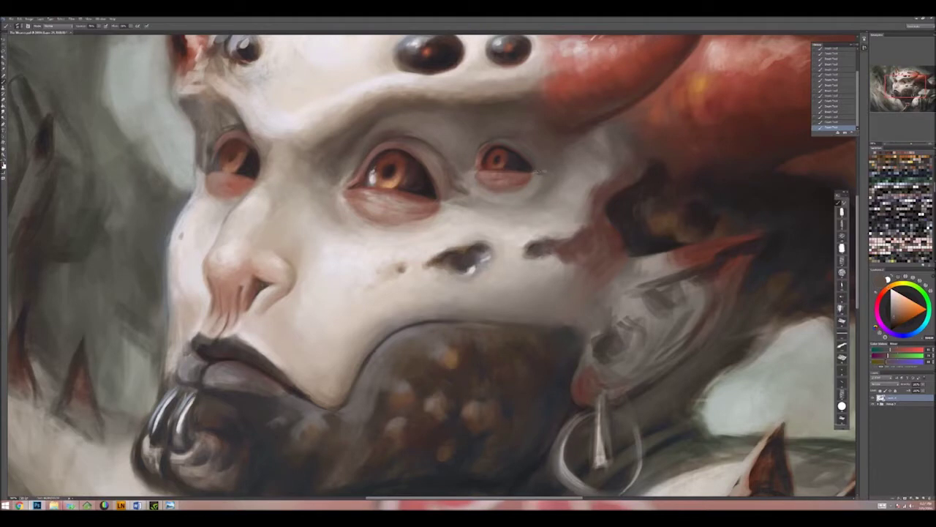
{"action": "key", "text": "ctrl+minus"}
{"action": "key", "text": "ctrl+minus"}
{"action": "key", "text": "ctrl+minus"}
{"action": "key", "text": "ctrl+minus"}
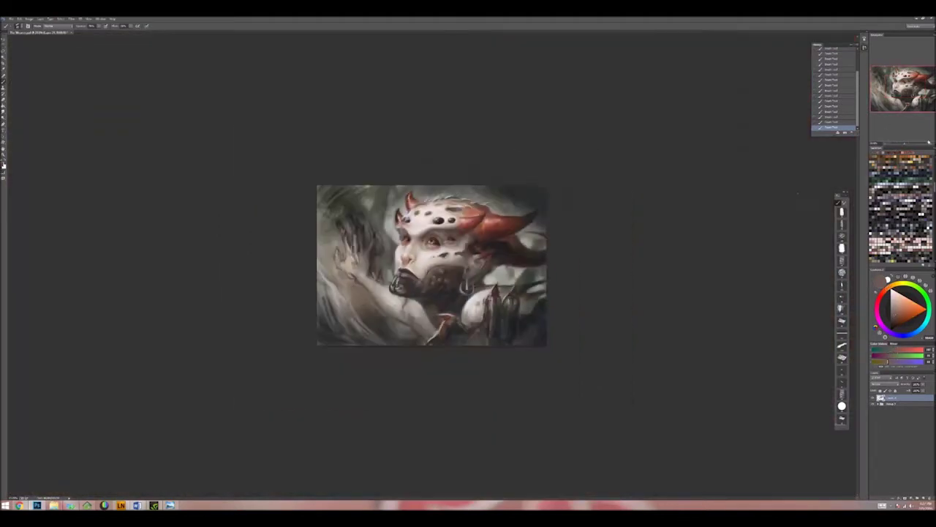
{"action": "key", "text": "ctrl+plus"}
{"action": "key", "text": "ctrl+plus"}
{"action": "key", "text": "ctrl+plus"}
{"action": "key", "text": "ctrl+plus"}
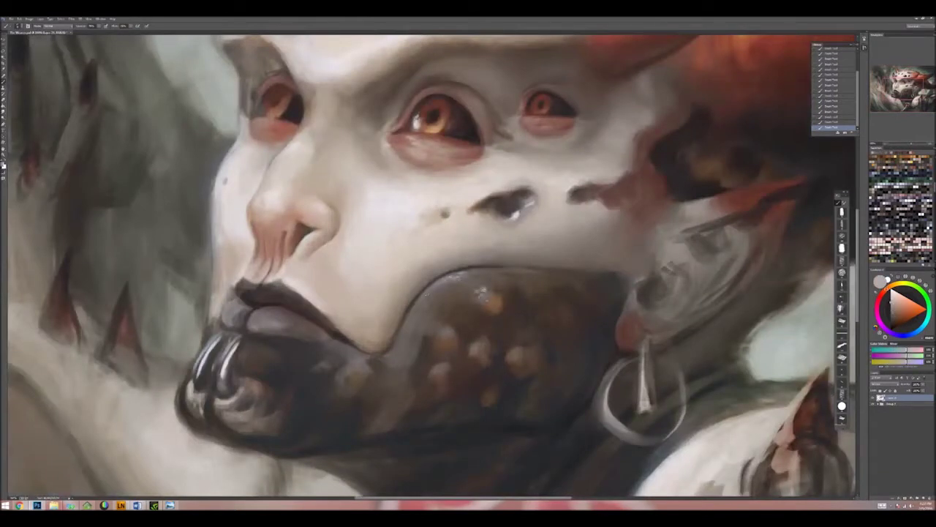
Step: Sample the mask brown and a light orange spot, then dab light orange onto the muzzle
{"action": "left_click", "coordinate": [433, 338], "text": "alt"}
{"action": "left_click", "coordinate": [483, 293], "text": "alt"}
{"action": "left_click", "coordinate": [447, 341]}
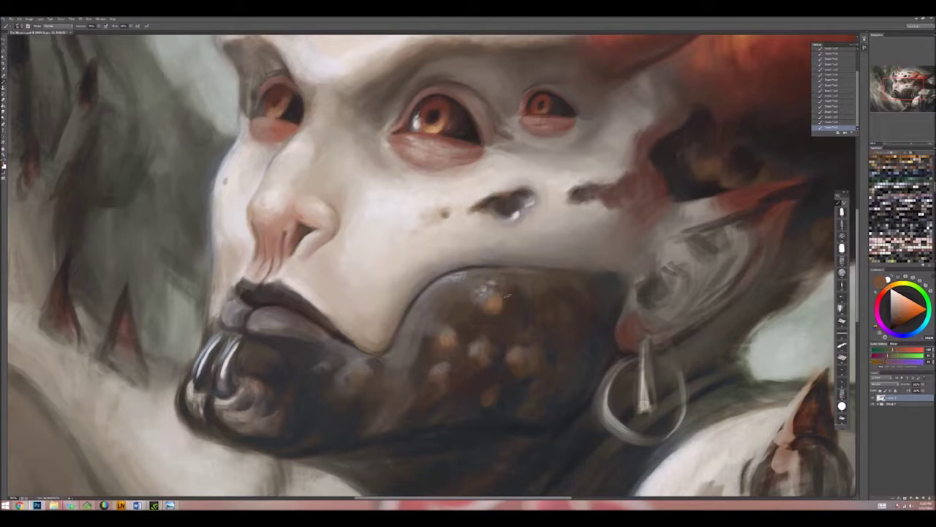
{"action": "left_click", "coordinate": [456, 273], "text": "alt"}
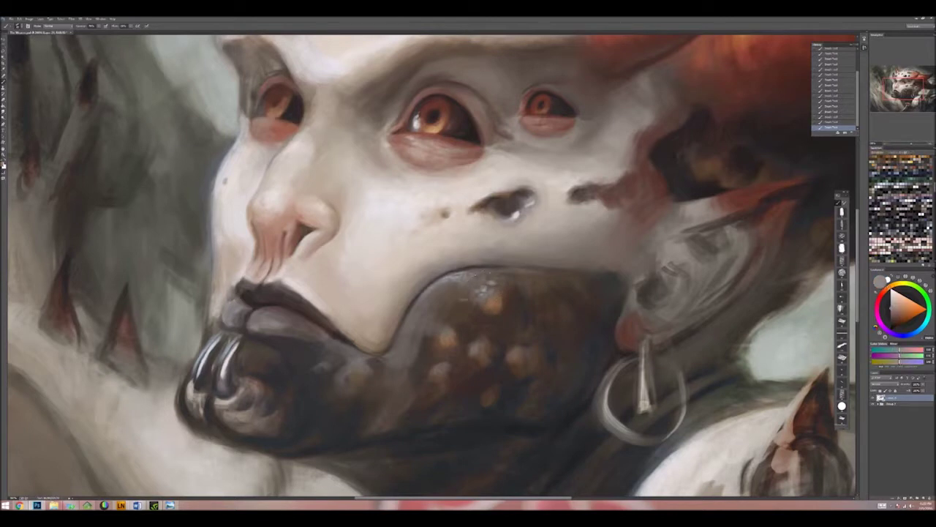
{"action": "left_click", "coordinate": [442, 320]}
{"action": "key", "text": "ctrl+minus"}
{"action": "key", "text": "ctrl+minus"}
{"action": "key", "text": "ctrl+minus"}
{"action": "key", "text": "ctrl+minus"}
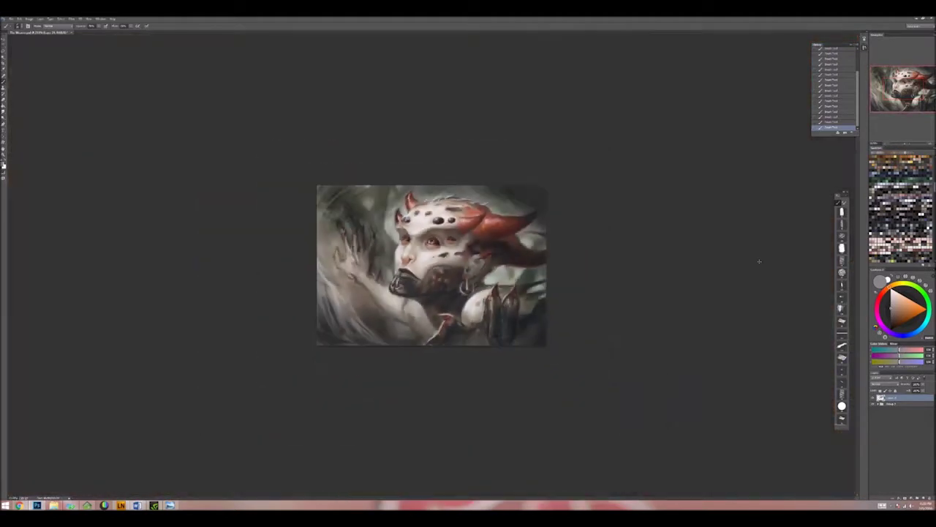
Step: Sample reds, orange-browns and a pale blue-grey from the horn and forehead
{"action": "key", "text": "ctrl+plus"}
{"action": "key", "text": "ctrl+plus"}
{"action": "key", "text": "ctrl+plus"}
{"action": "key", "text": "ctrl+plus"}
{"action": "left_click", "coordinate": [477, 188], "text": "alt"}
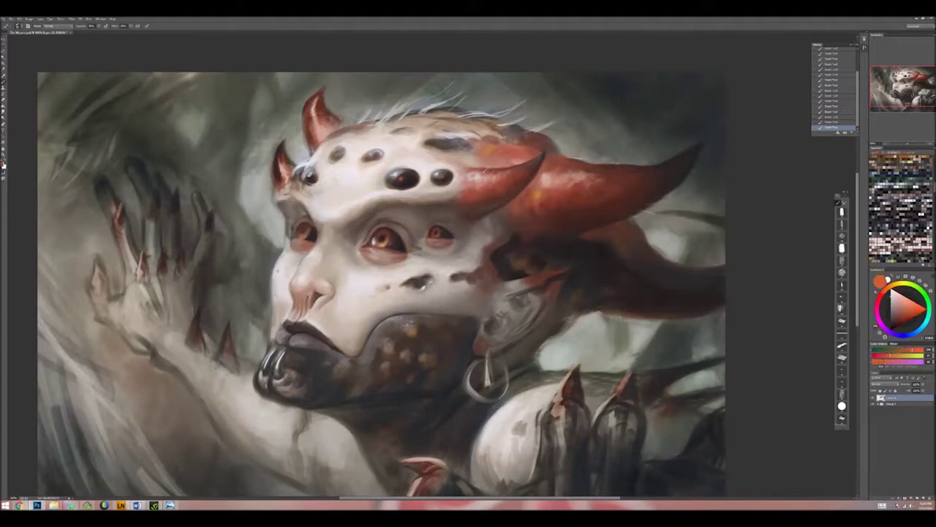
{"action": "left_click", "coordinate": [518, 168], "text": "alt"}
{"action": "left_click", "coordinate": [521, 161], "text": "alt"}
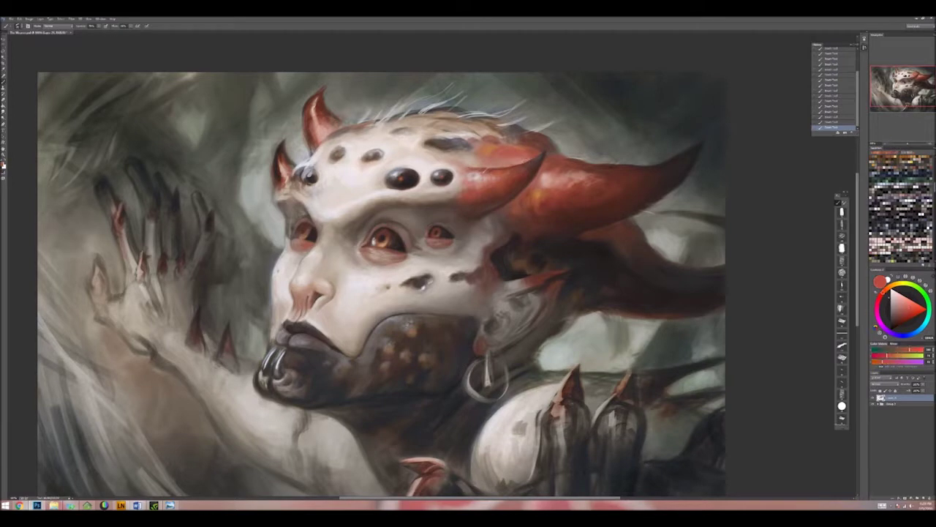
{"action": "left_click", "coordinate": [522, 163], "text": "alt"}
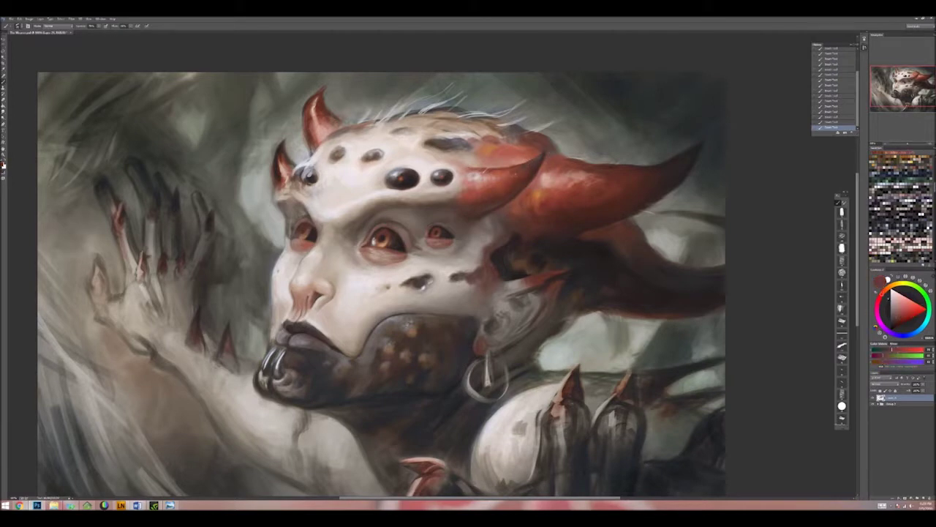
{"action": "left_click", "coordinate": [378, 334], "text": "alt"}
{"action": "left_click", "coordinate": [439, 138], "text": "alt"}
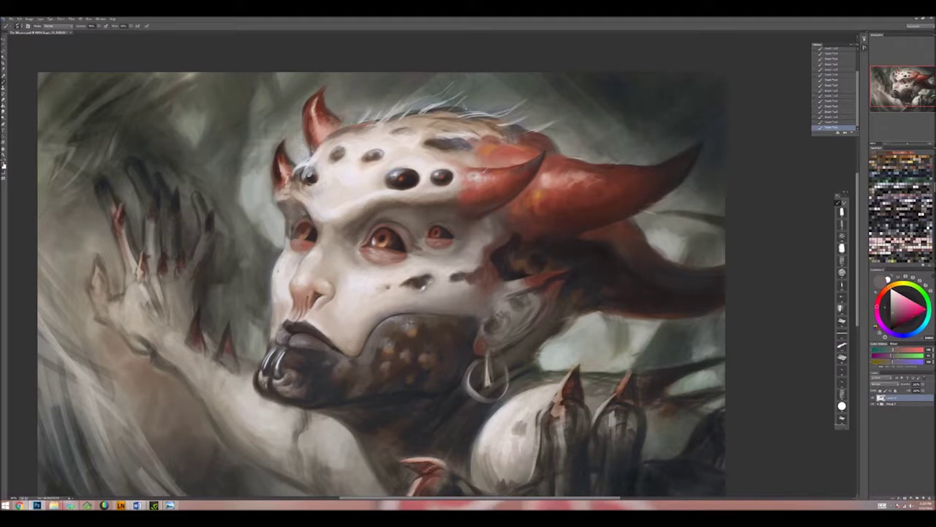
{"action": "left_click", "coordinate": [450, 147], "text": "alt"}
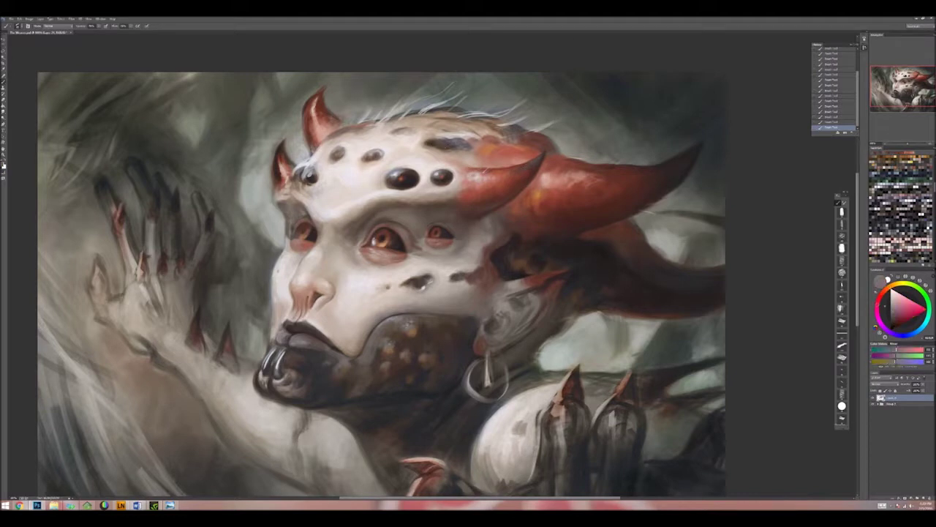
{"action": "left_click", "coordinate": [465, 149], "text": "alt"}
{"action": "left_click", "coordinate": [439, 158], "text": "alt"}
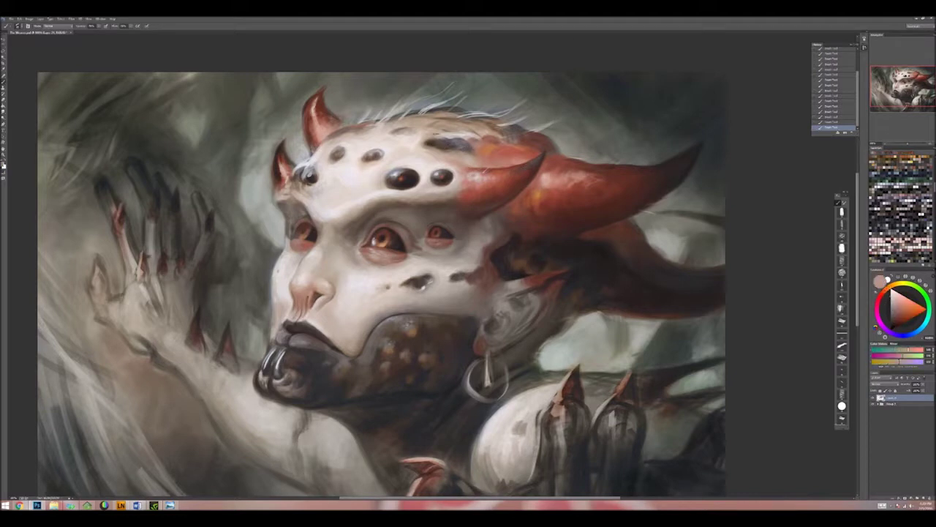
{"action": "left_click", "coordinate": [463, 167], "text": "alt"}
{"action": "left_click", "coordinate": [453, 164], "text": "alt"}
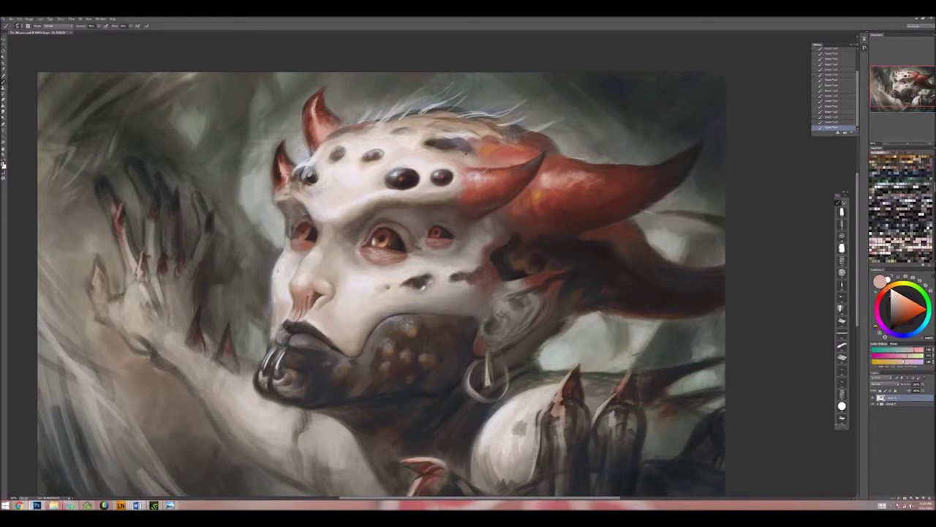
{"action": "left_click", "coordinate": [467, 157], "text": "alt"}
{"action": "left_click", "coordinate": [467, 157], "text": "alt"}
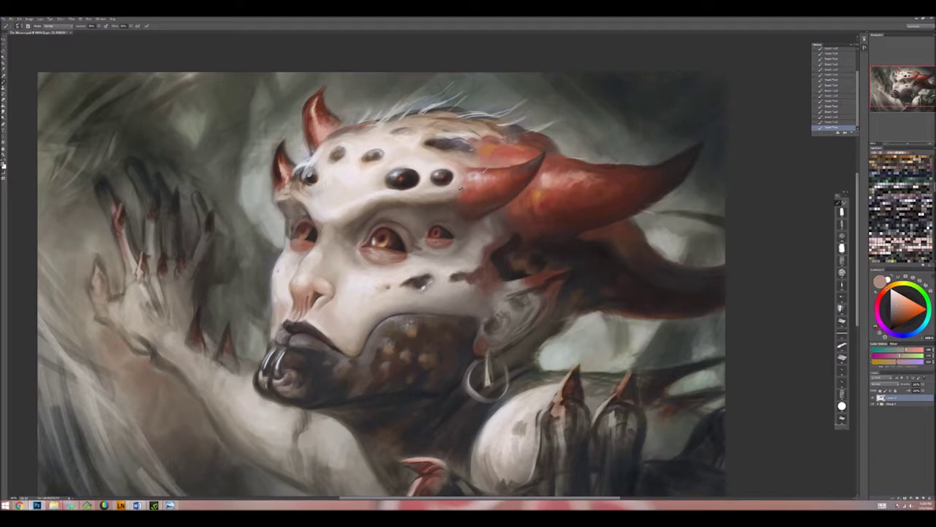
{"action": "left_click", "coordinate": [429, 146], "text": "alt"}
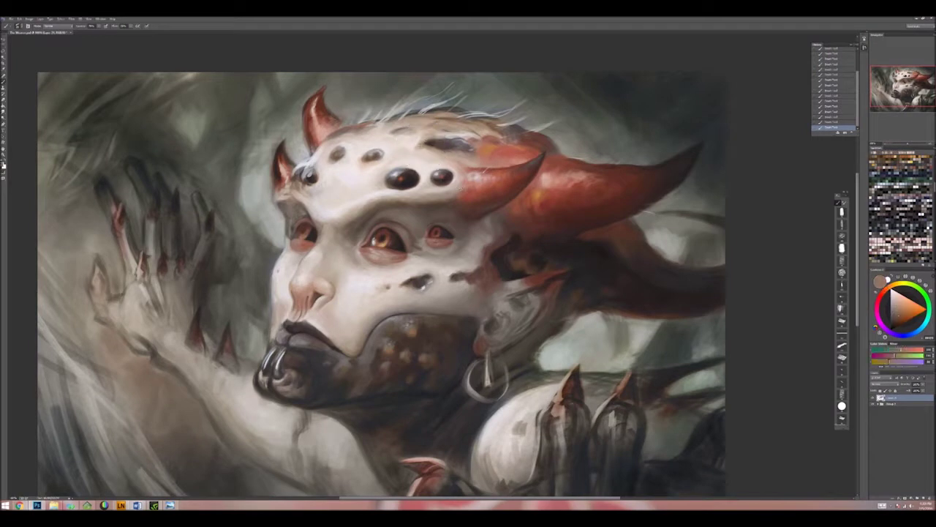
{"action": "left_click", "coordinate": [354, 291], "text": "alt"}
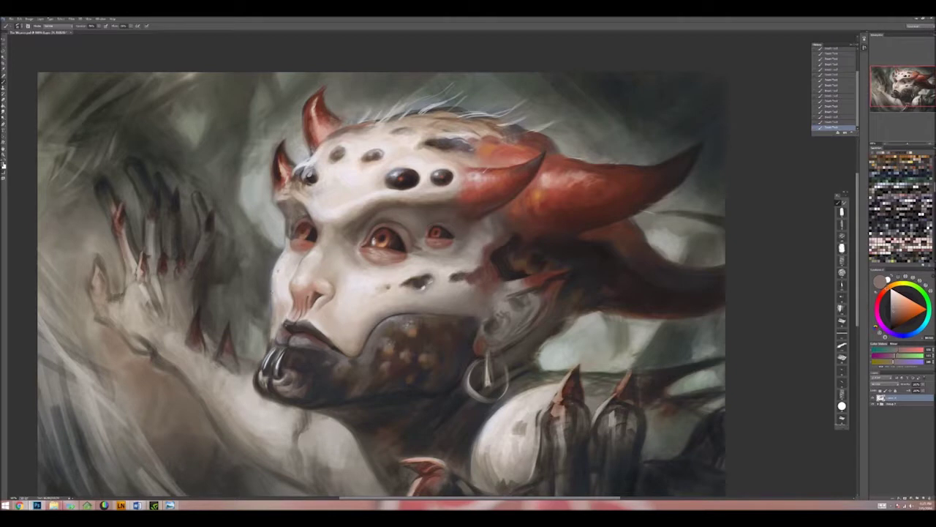
Step: Paint small pink and dark touches near the nostril, mouth, under the lip and on the cheek
{"action": "left_click", "coordinate": [285, 300], "text": "alt"}
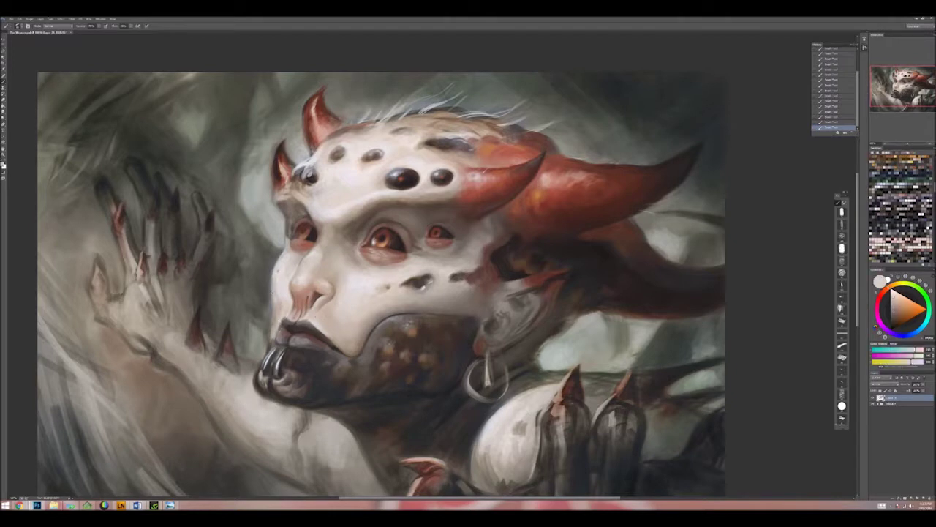
{"action": "left_click", "coordinate": [289, 331], "text": "alt"}
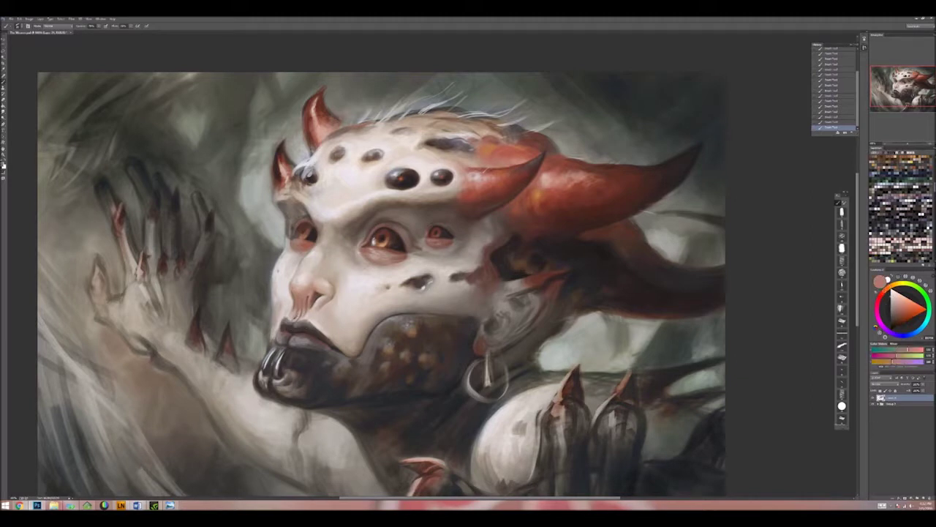
{"action": "left_click", "coordinate": [328, 307]}
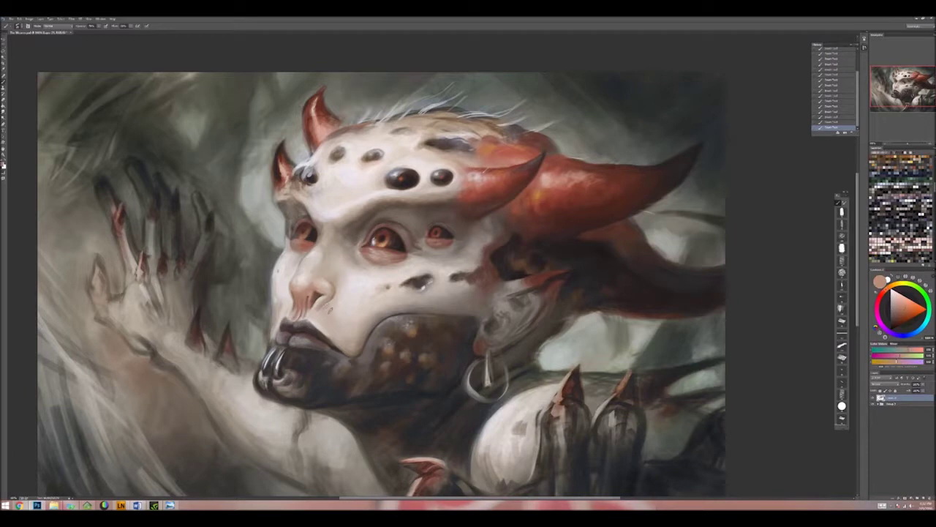
{"action": "left_click", "coordinate": [335, 315], "text": "alt"}
{"action": "mouse_move", "coordinate": [344, 320]}
{"action": "left_mouse_down"}
{"action": "mouse_move", "coordinate": [326, 327]}
{"action": "mouse_move", "coordinate": [347, 351]}
{"action": "left_mouse_up"}
{"action": "left_click", "coordinate": [333, 329], "text": "alt"}
{"action": "left_click", "coordinate": [344, 344], "text": "alt"}
{"action": "left_click", "coordinate": [338, 330], "text": "alt"}
{"action": "left_click", "coordinate": [335, 337], "text": "alt"}
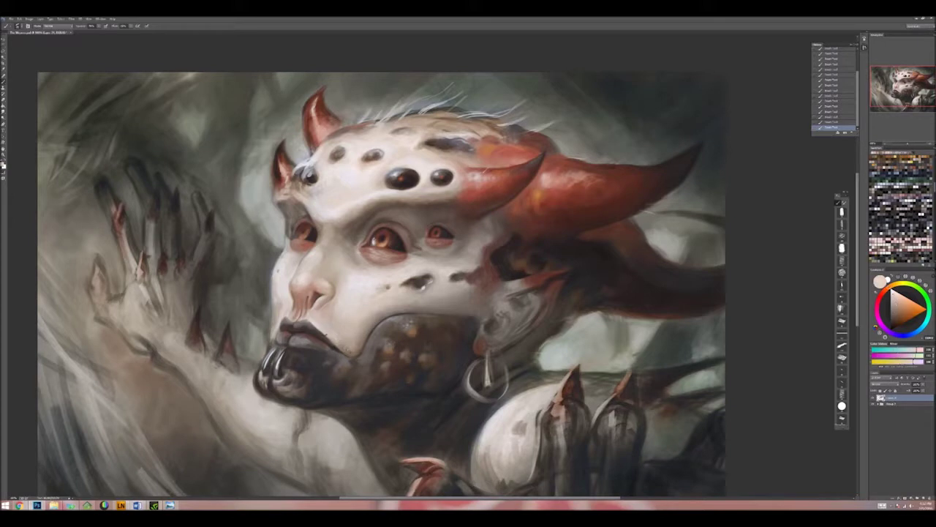
{"action": "left_click", "coordinate": [335, 337], "text": "alt"}
{"action": "left_click", "coordinate": [335, 337], "text": "alt"}
{"action": "left_click", "coordinate": [420, 280], "text": "alt"}
{"action": "left_click", "coordinate": [416, 263]}
{"action": "left_click", "coordinate": [414, 333], "text": "alt"}
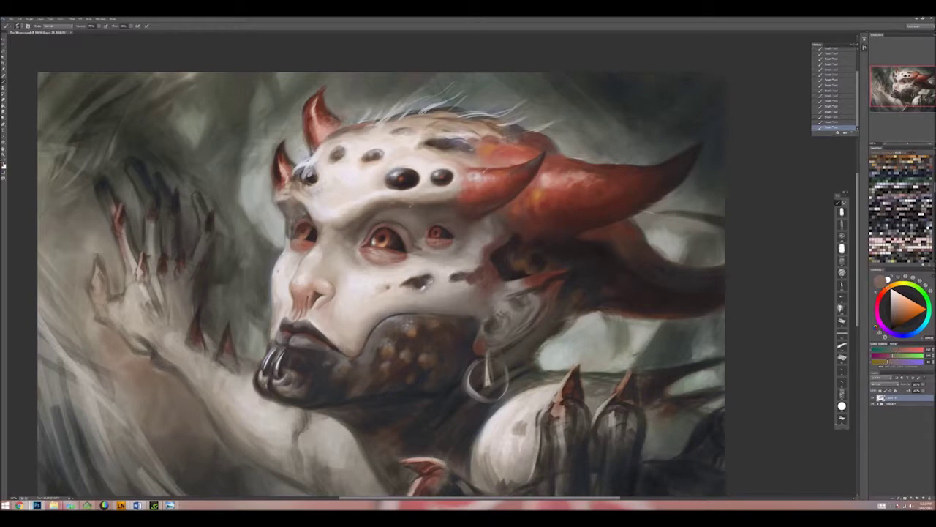
Step: Sample forehead pink, horn red and pale skin, swapping foreground and background colours
{"action": "left_click", "coordinate": [426, 192], "text": "alt"}
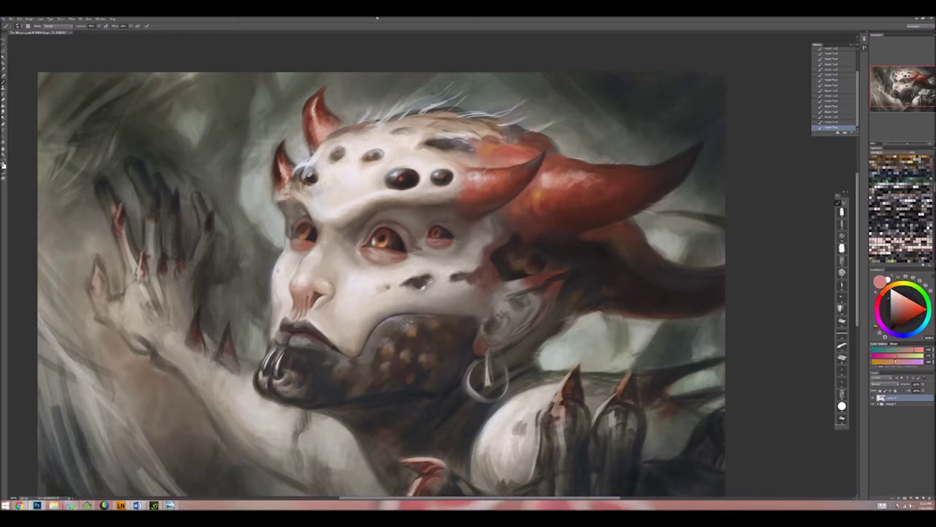
{"action": "left_click", "coordinate": [287, 137], "text": "alt"}
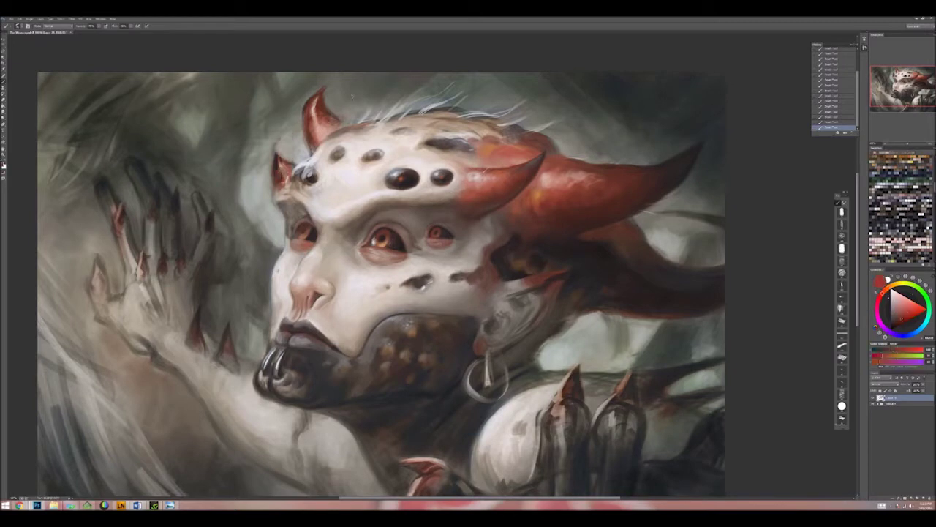
{"action": "left_click", "coordinate": [283, 177], "text": "alt"}
{"action": "key", "text": "x"}
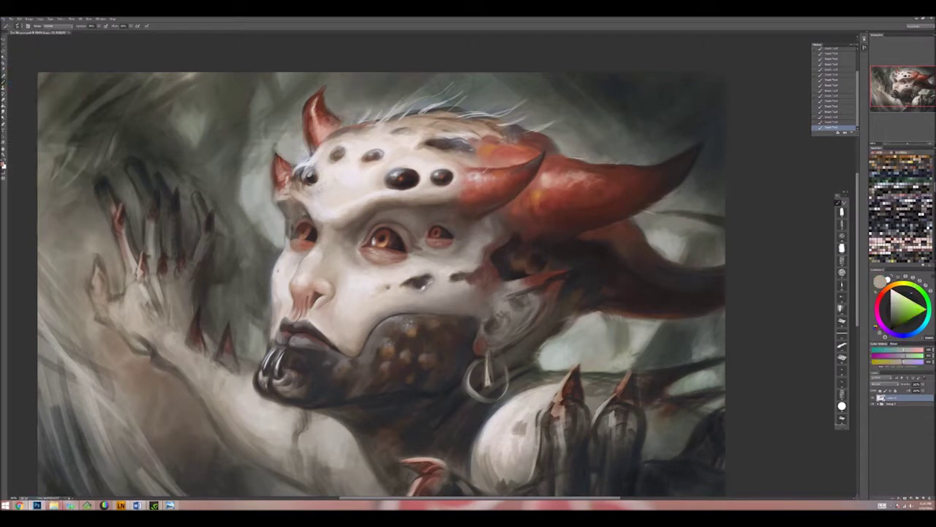
{"action": "key", "text": "x"}
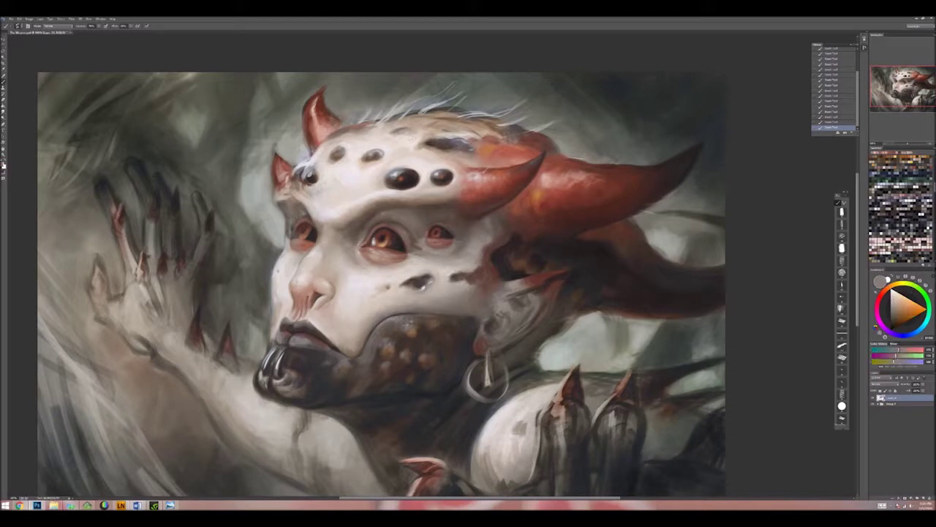
Step: Sample colours near the eye and dark browns and grey-browns from the horn shadow
{"action": "left_click", "coordinate": [432, 218], "text": "alt"}
{"action": "left_click", "coordinate": [445, 218], "text": "alt"}
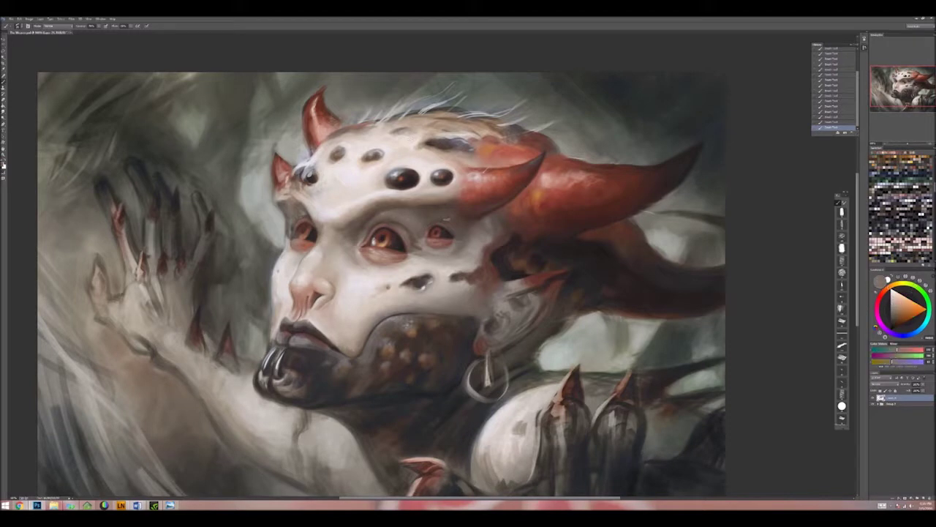
{"action": "left_click", "coordinate": [460, 217], "text": "alt"}
{"action": "left_click", "coordinate": [457, 225], "text": "alt"}
{"action": "left_click", "coordinate": [453, 242], "text": "alt"}
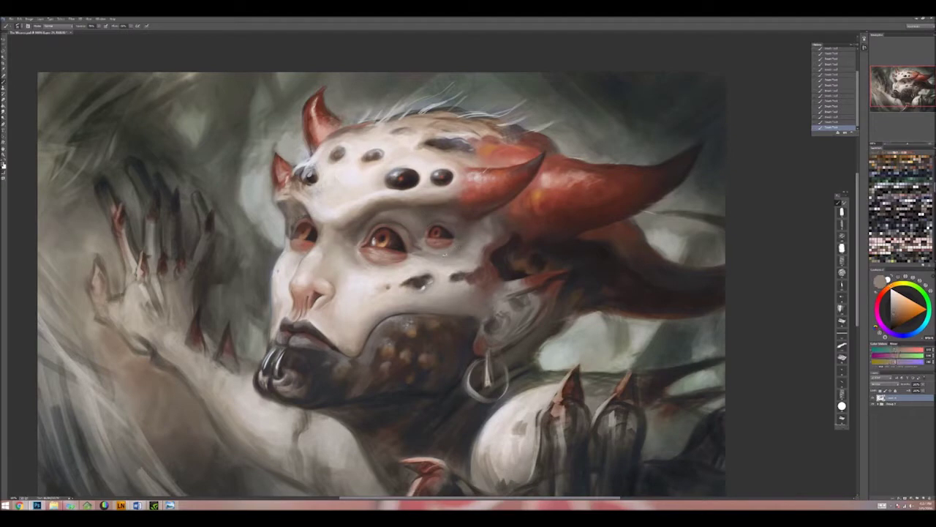
{"action": "left_click", "coordinate": [439, 245], "text": "alt"}
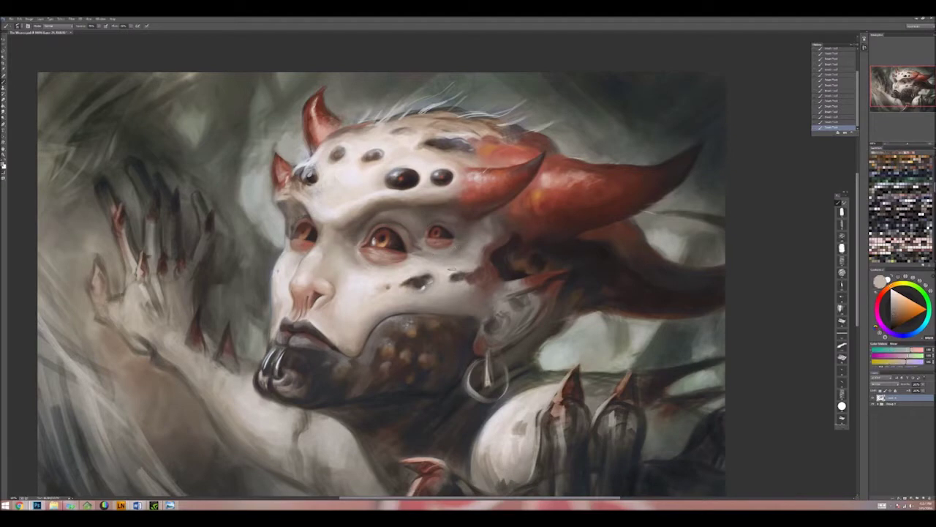
{"action": "left_click", "coordinate": [495, 240], "text": "alt"}
{"action": "left_click", "coordinate": [485, 249], "text": "alt"}
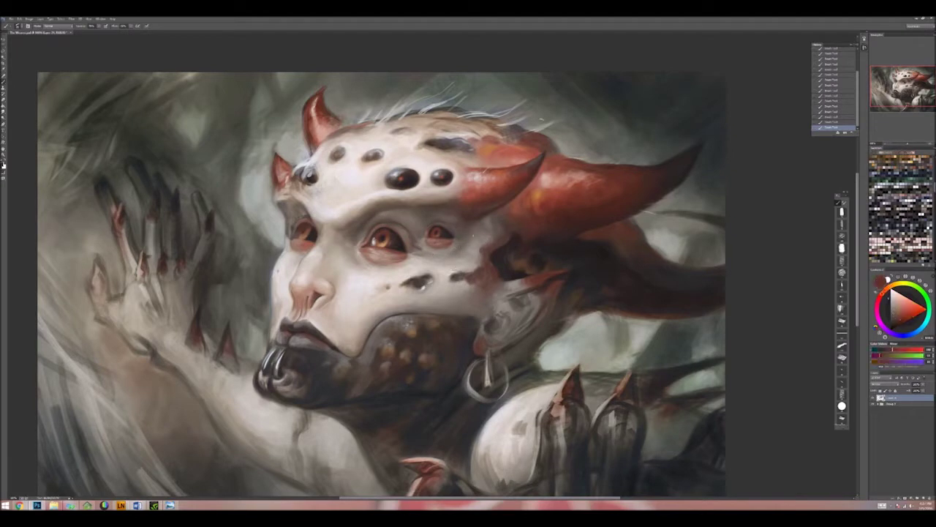
{"action": "left_click", "coordinate": [494, 256], "text": "alt"}
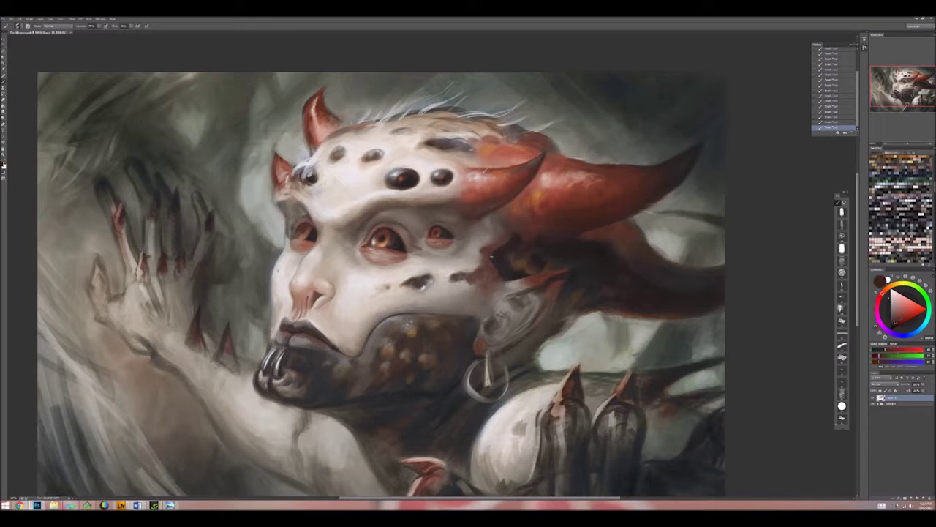
{"action": "left_click", "coordinate": [488, 248], "text": "alt"}
{"action": "left_click", "coordinate": [482, 276], "text": "alt"}
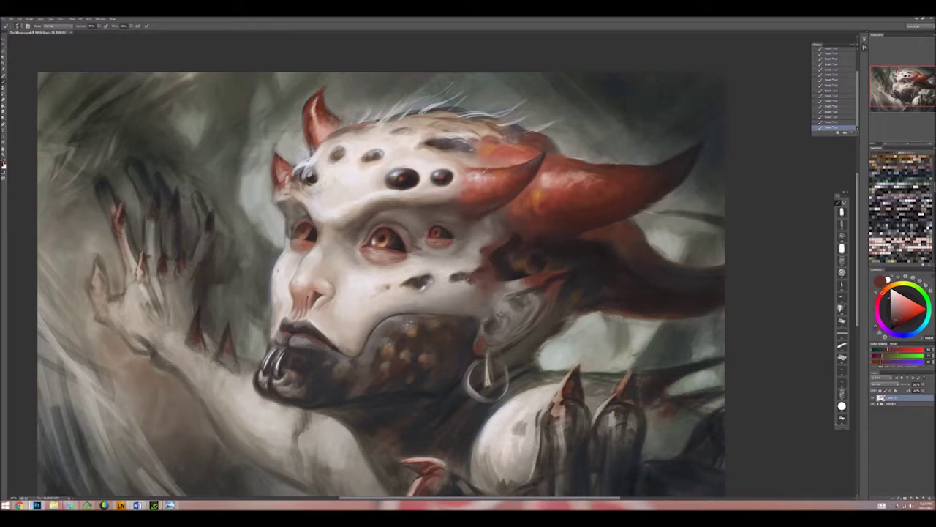
{"action": "left_click", "coordinate": [477, 280], "text": "alt"}
{"action": "left_click", "coordinate": [486, 282], "text": "alt"}
{"action": "left_click", "coordinate": [497, 284], "text": "alt"}
{"action": "left_click", "coordinate": [508, 286], "text": "alt"}
{"action": "left_click", "coordinate": [520, 278], "text": "alt"}
{"action": "left_click", "coordinate": [513, 280], "text": "alt"}
{"action": "left_click", "coordinate": [517, 278], "text": "alt"}
{"action": "left_click", "coordinate": [518, 278], "text": "alt"}
Step: Sample a range of reds and tones along the length of the horn
{"action": "left_click", "coordinate": [534, 254], "text": "alt"}
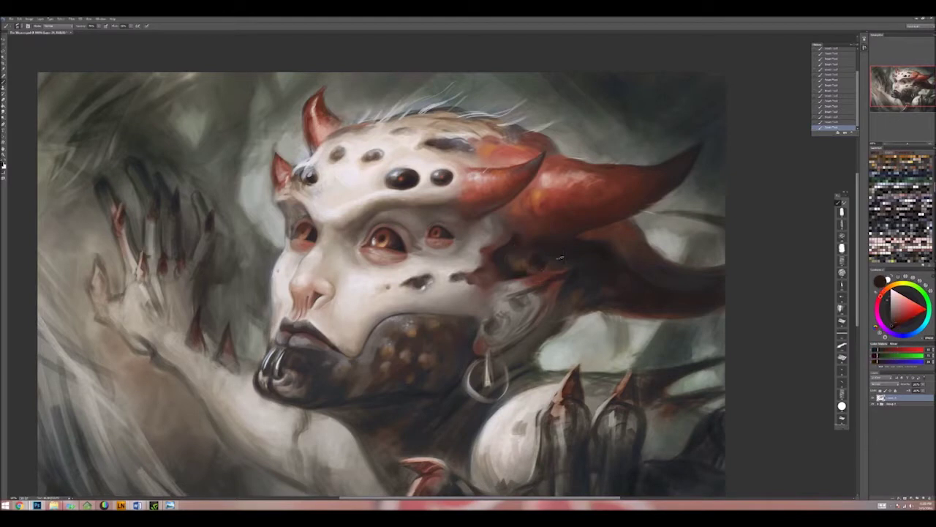
{"action": "left_click", "coordinate": [596, 248], "text": "alt"}
{"action": "left_click", "coordinate": [607, 255], "text": "alt"}
{"action": "left_click", "coordinate": [572, 246], "text": "alt"}
{"action": "left_click", "coordinate": [654, 268], "text": "alt"}
{"action": "left_click", "coordinate": [658, 277], "text": "alt"}
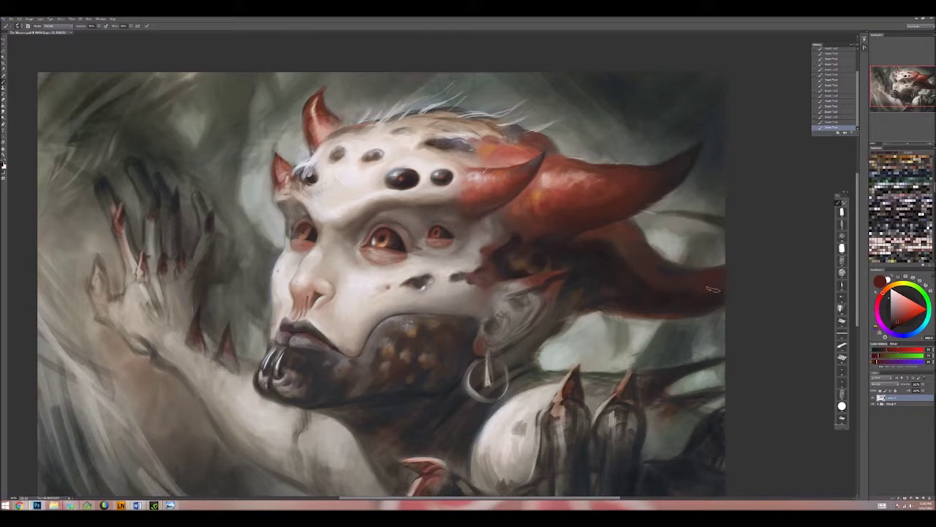
{"action": "left_click", "coordinate": [651, 252], "text": "alt"}
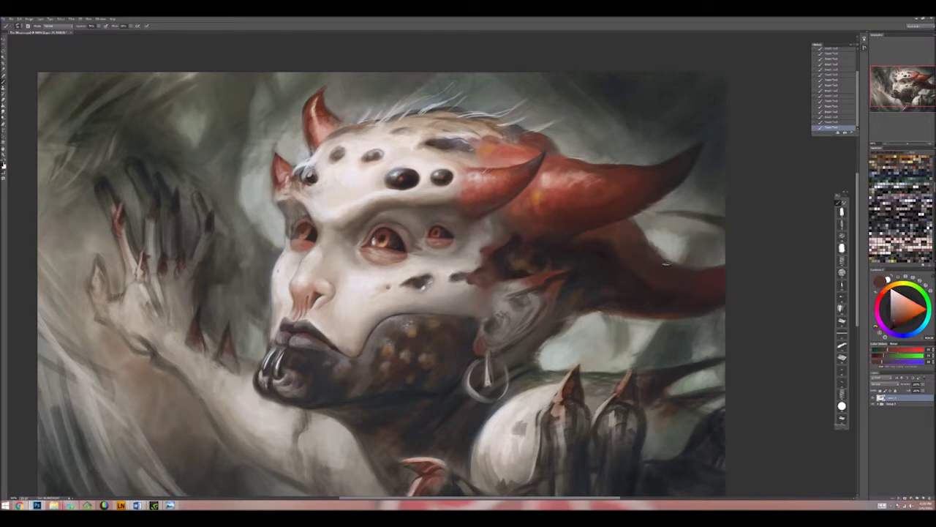
{"action": "left_click", "coordinate": [676, 272], "text": "alt"}
{"action": "left_click", "coordinate": [645, 270], "text": "alt"}
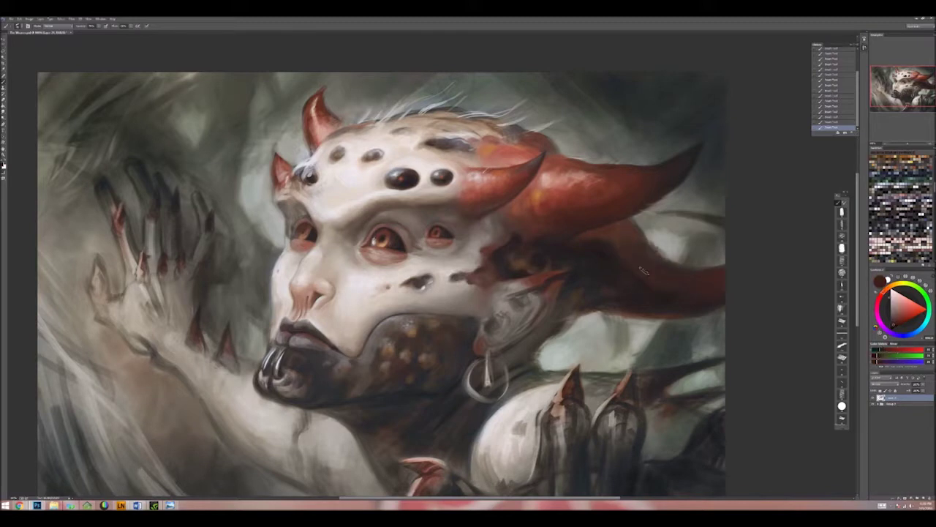
{"action": "left_click", "coordinate": [578, 283], "text": "alt"}
{"action": "left_click", "coordinate": [554, 277], "text": "alt"}
{"action": "left_click", "coordinate": [549, 283], "text": "alt"}
{"action": "left_click", "coordinate": [557, 279], "text": "alt"}
{"action": "left_click", "coordinate": [578, 250], "text": "alt"}
Step: Sample peach and orange tones from the cheek
{"action": "left_click", "coordinate": [563, 316], "text": "alt"}
{"action": "left_click", "coordinate": [538, 341], "text": "alt"}
{"action": "left_click", "coordinate": [540, 339], "text": "alt"}
{"action": "left_click", "coordinate": [553, 334], "text": "alt"}
{"action": "left_click", "coordinate": [542, 361], "text": "alt"}
{"action": "left_click", "coordinate": [537, 366], "text": "alt"}
{"action": "left_click", "coordinate": [522, 364], "text": "alt"}
Step: Sample off-white, brown, reddish and near-black tones from the forehead and horn base
{"action": "left_click", "coordinate": [371, 163], "text": "alt"}
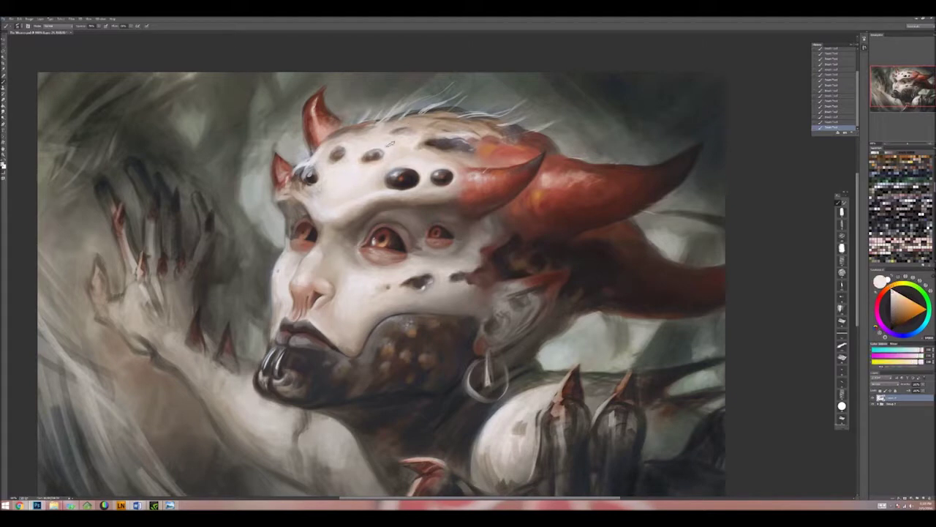
{"action": "left_click", "coordinate": [386, 145], "text": "alt"}
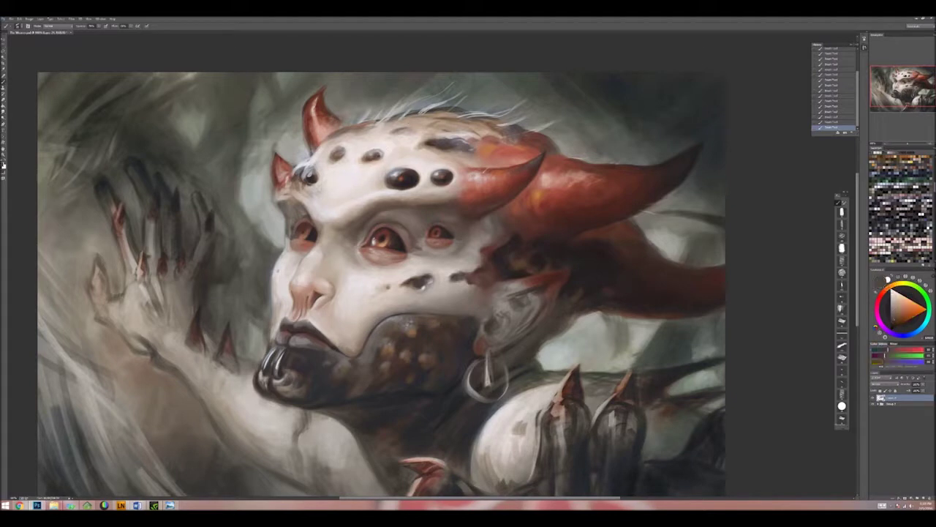
{"action": "left_click", "coordinate": [385, 156], "text": "alt"}
{"action": "left_click", "coordinate": [366, 158], "text": "alt"}
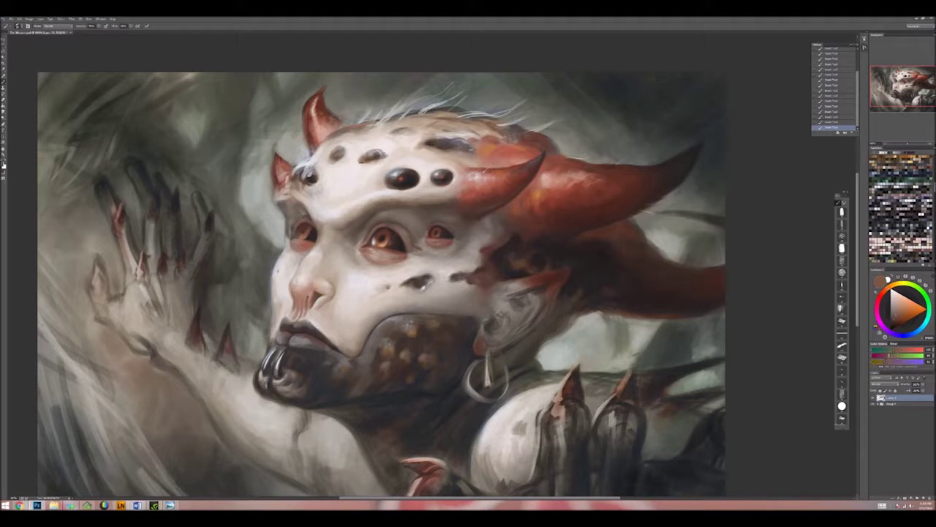
{"action": "left_click", "coordinate": [364, 156], "text": "alt"}
{"action": "left_click", "coordinate": [491, 127], "text": "alt"}
{"action": "left_click", "coordinate": [384, 153], "text": "alt"}
{"action": "left_click", "coordinate": [380, 149], "text": "alt"}
{"action": "left_click", "coordinate": [386, 148], "text": "alt"}
{"action": "left_click", "coordinate": [378, 149], "text": "alt"}
{"action": "left_click", "coordinate": [421, 148], "text": "alt"}
{"action": "left_click", "coordinate": [450, 121], "text": "alt"}
{"action": "left_click", "coordinate": [448, 112], "text": "alt"}
{"action": "left_click", "coordinate": [478, 119], "text": "alt"}
{"action": "left_click", "coordinate": [494, 126], "text": "alt"}
{"action": "left_click", "coordinate": [483, 129], "text": "alt"}
{"action": "left_click", "coordinate": [492, 132], "text": "alt"}
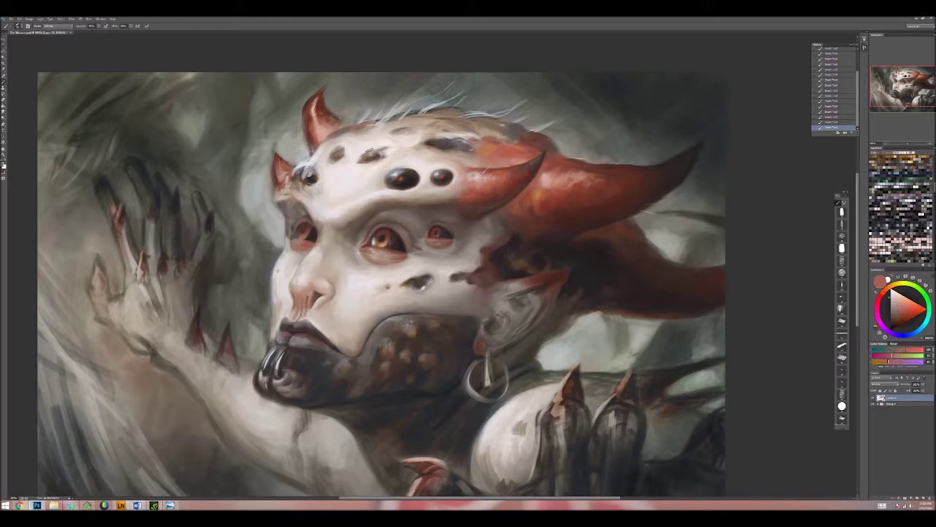
{"action": "left_click", "coordinate": [369, 151], "text": "alt"}
Step: Sample orange and cool dark blue tones lower down, then shift the painting up
{"action": "left_click", "coordinate": [418, 399], "text": "alt"}
{"action": "left_click", "coordinate": [432, 392], "text": "alt"}
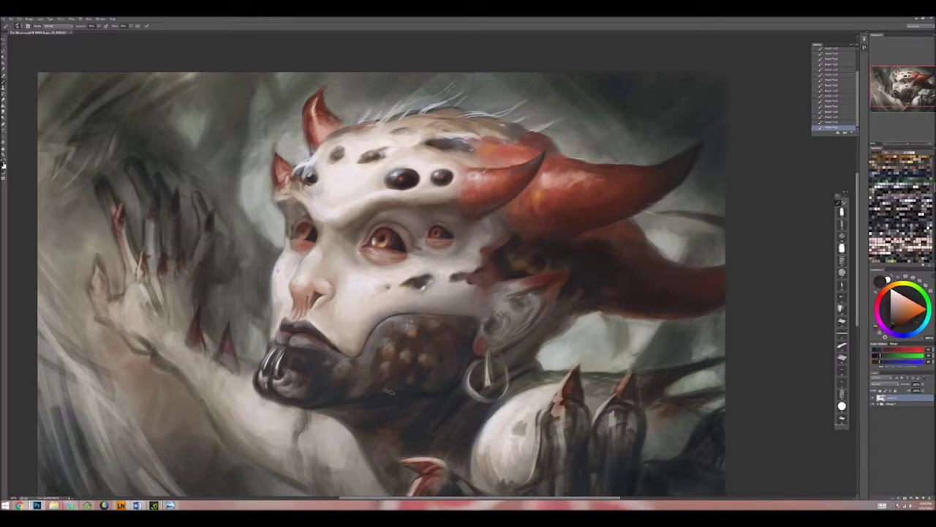
{"action": "left_click", "coordinate": [323, 407], "text": "alt"}
{"action": "left_click", "coordinate": [410, 402], "text": "alt"}
{"action": "left_click", "coordinate": [436, 410], "text": "alt"}
{"action": "left_click", "coordinate": [460, 393], "text": "alt"}
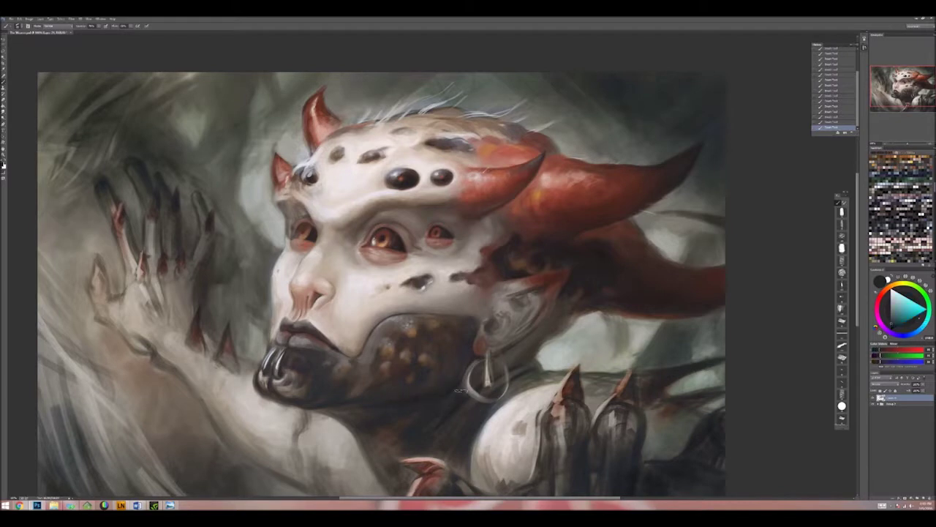
{"action": "left_click", "coordinate": [400, 416], "text": "alt"}
{"action": "left_click", "coordinate": [369, 445], "text": "alt"}
{"action": "left_click_drag", "start_coordinate": [389, 468], "coordinate": [440, 380]}
Step: Sample face colours and pale pastel tones, swapping between orange-red and dark blue swatches
{"action": "left_click", "coordinate": [379, 310], "text": "alt"}
{"action": "left_click", "coordinate": [438, 295], "text": "alt"}
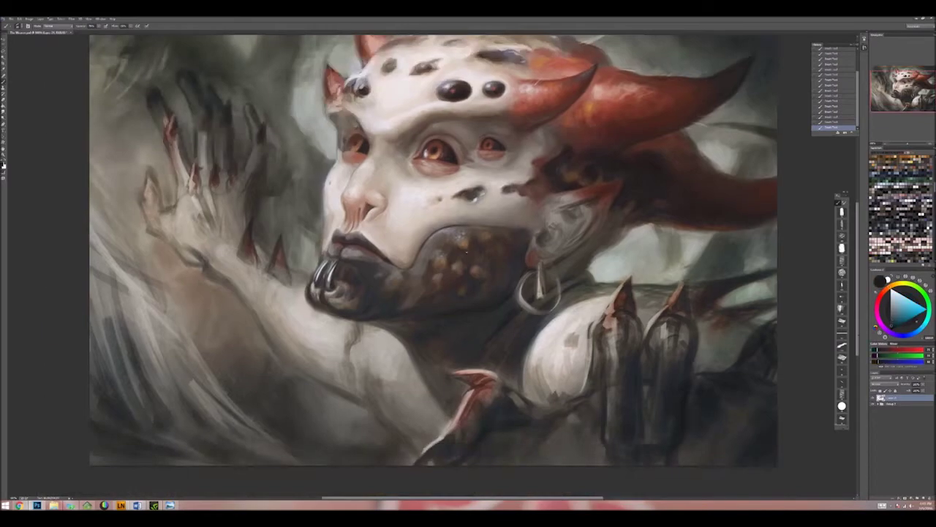
{"action": "key", "text": "x"}
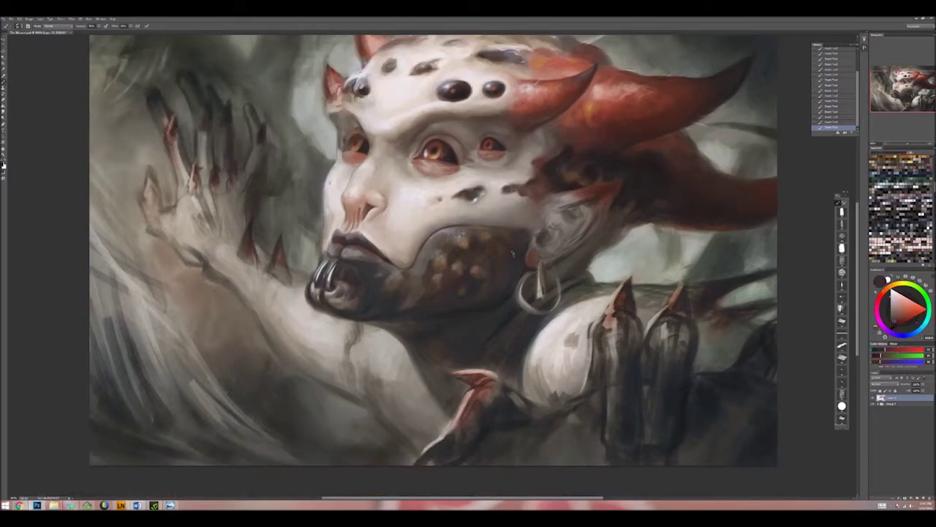
{"action": "left_click", "coordinate": [448, 216], "text": "alt"}
{"action": "left_click", "coordinate": [448, 217], "text": "alt"}
{"action": "key", "text": "x"}
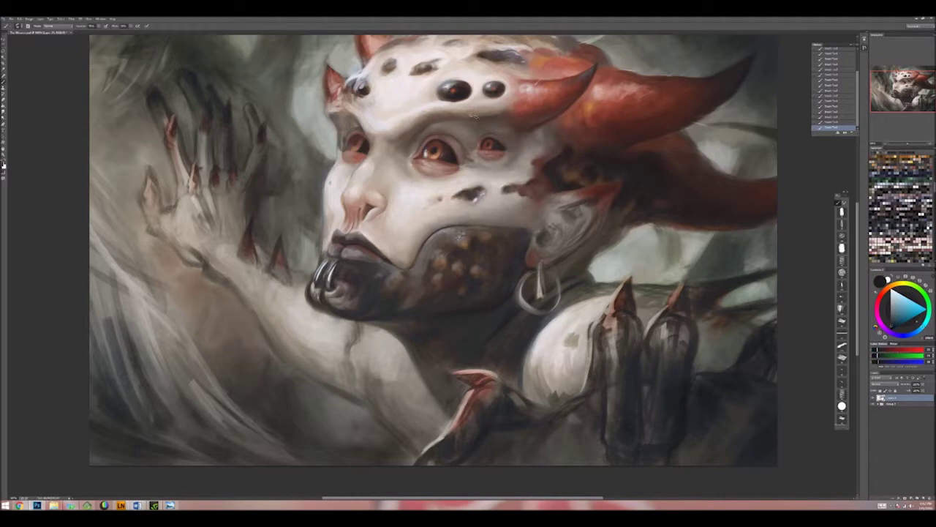
{"action": "key", "text": "x"}
Step: Sample a series of colours from across the forehead
{"action": "left_click", "coordinate": [501, 116], "text": "alt"}
{"action": "left_click", "coordinate": [512, 114], "text": "alt"}
{"action": "left_click", "coordinate": [521, 112], "text": "alt"}
{"action": "left_click", "coordinate": [530, 110], "text": "alt"}
{"action": "left_click", "coordinate": [531, 111], "text": "alt"}
{"action": "left_click", "coordinate": [533, 114], "text": "alt"}
{"action": "left_click", "coordinate": [526, 115], "text": "alt"}
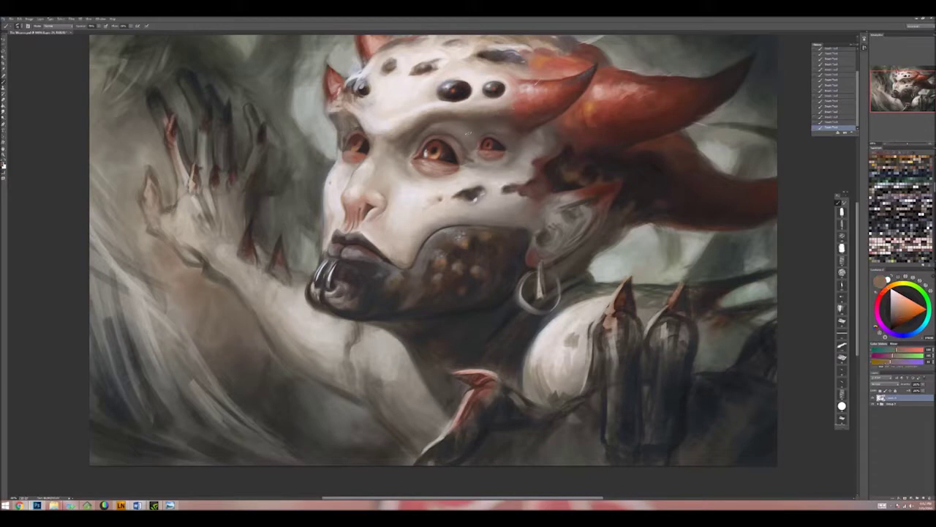
Step: Show the painting's top edge, then sample face tones from lighter to darker
{"action": "mouse_move", "coordinate": [431, 111]}
{"action": "left_mouse_down"}
{"action": "mouse_move", "coordinate": [484, 212]}
{"action": "mouse_move", "coordinate": [494, 205]}
{"action": "left_mouse_up"}
{"action": "left_click", "coordinate": [495, 205], "text": "alt"}
{"action": "left_click", "coordinate": [483, 213], "text": "alt"}
{"action": "left_click", "coordinate": [448, 229], "text": "alt"}
{"action": "left_click", "coordinate": [459, 227], "text": "alt"}
{"action": "left_click", "coordinate": [460, 227], "text": "alt"}
{"action": "left_click", "coordinate": [449, 248], "text": "alt"}
{"action": "left_click", "coordinate": [449, 249], "text": "alt"}
{"action": "left_click", "coordinate": [450, 249], "text": "alt"}
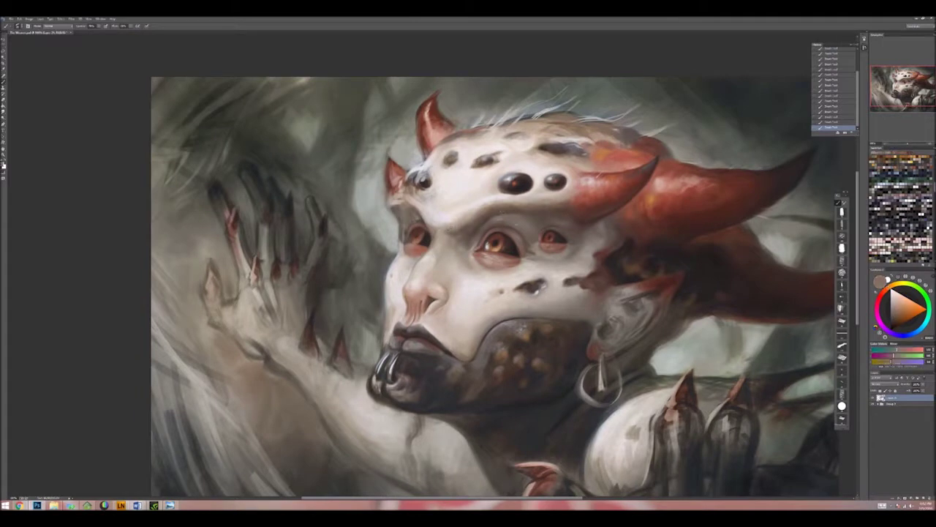
{"action": "left_click", "coordinate": [449, 249], "text": "alt"}
{"action": "left_click", "coordinate": [449, 249], "text": "alt"}
{"action": "left_click", "coordinate": [449, 248], "text": "alt"}
Step: Sample lighter colours beside the right eye and pick a new colour elsewhere on the painting
{"action": "left_click", "coordinate": [570, 229], "text": "alt"}
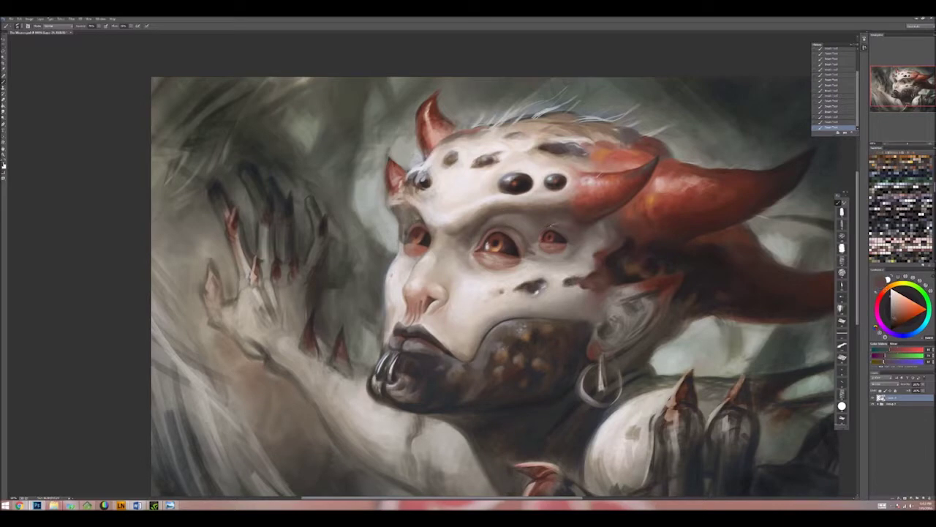
{"action": "left_click", "coordinate": [571, 228], "text": "alt"}
{"action": "left_click", "coordinate": [585, 220], "text": "alt"}
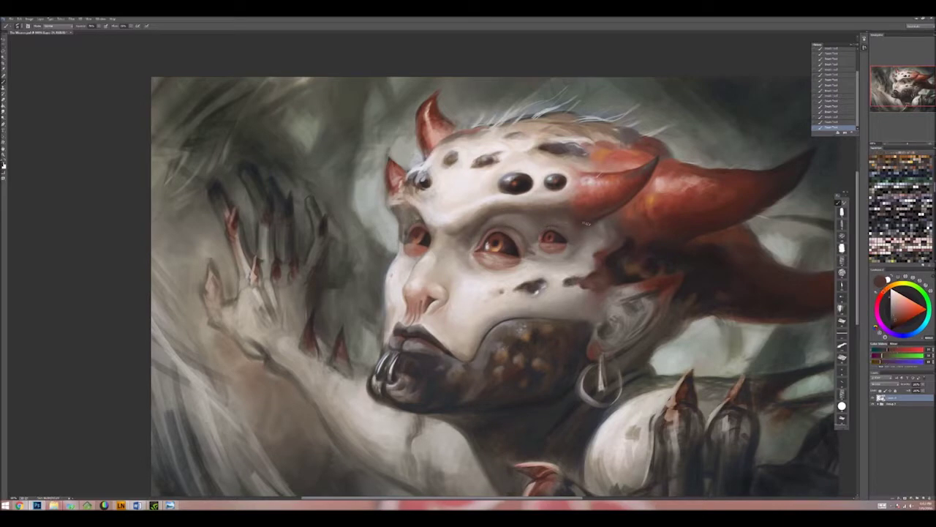
{"action": "left_click_drag", "start_coordinate": [585, 219], "coordinate": [475, 236]}
{"action": "left_click", "coordinate": [549, 207], "text": "alt"}
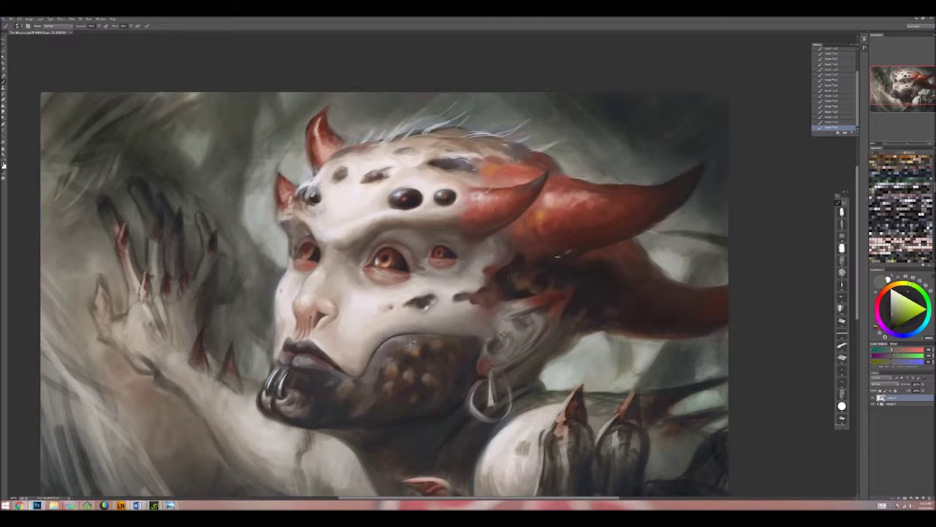
Step: Sample the horn's reds, from deep red to brighter tones
{"action": "left_click", "coordinate": [555, 257], "text": "alt"}
{"action": "left_click", "coordinate": [560, 253], "text": "alt"}
{"action": "left_click", "coordinate": [578, 248], "text": "alt"}
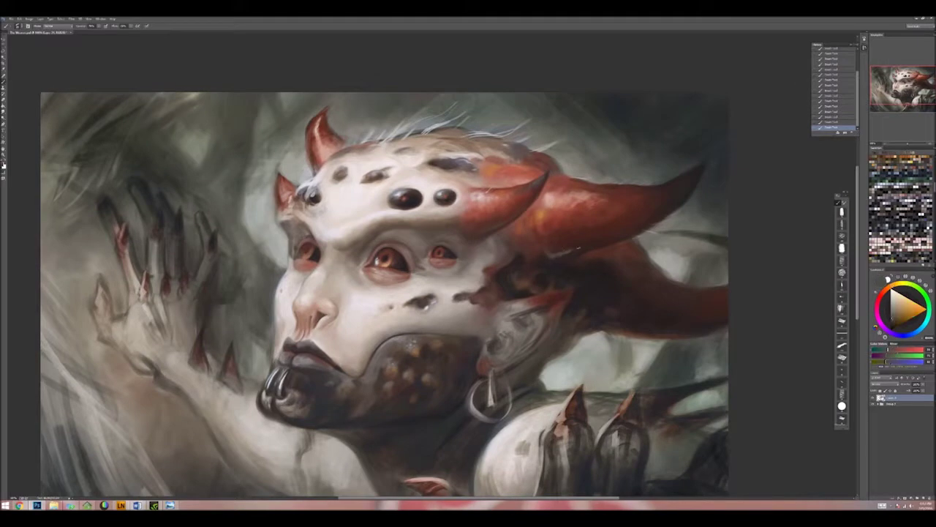
{"action": "left_click", "coordinate": [609, 244], "text": "alt"}
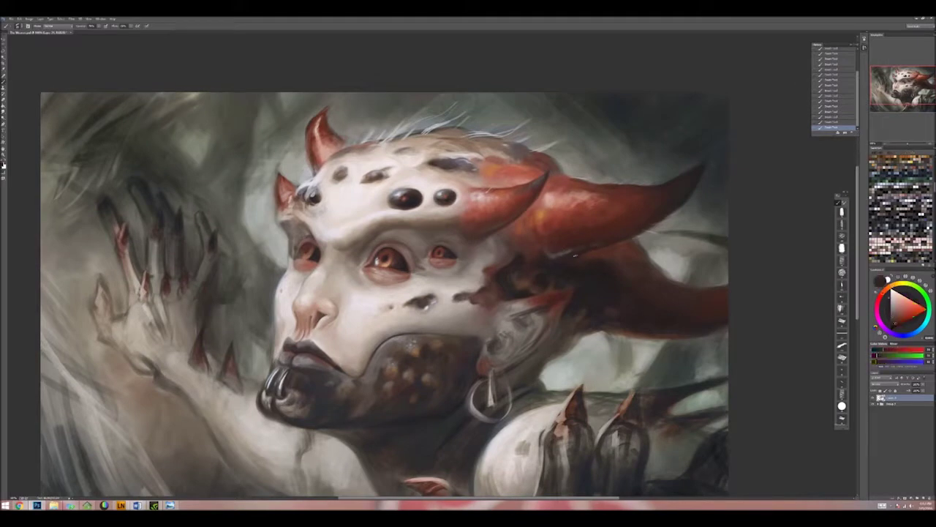
{"action": "left_click", "coordinate": [555, 256], "text": "alt"}
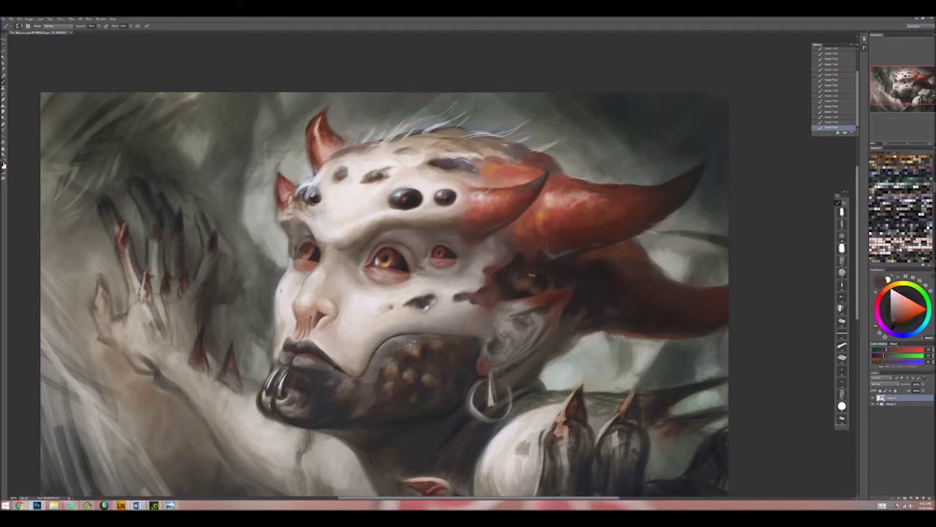
Step: Pick up darker tones, a light yellowish colour and an orange-red near the horn
{"action": "left_click", "coordinate": [580, 300], "text": "alt"}
{"action": "left_click", "coordinate": [579, 300], "text": "alt"}
{"action": "left_click", "coordinate": [579, 301], "text": "alt"}
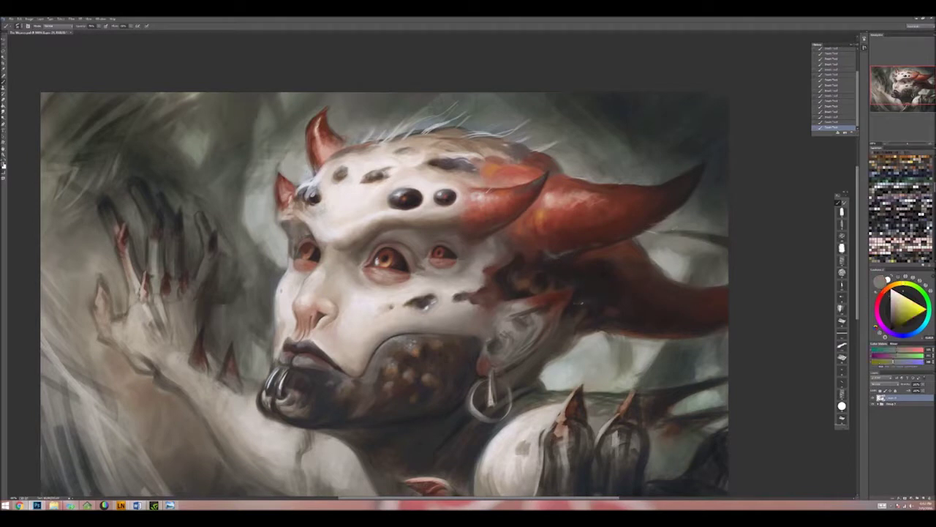
{"action": "left_click", "coordinate": [582, 316], "text": "alt"}
{"action": "left_click", "coordinate": [589, 313], "text": "alt"}
{"action": "left_click", "coordinate": [605, 303], "text": "alt"}
{"action": "left_click", "coordinate": [604, 302], "text": "alt"}
Step: Re-sample the horn's bright, orange and darker red tones
{"action": "left_click", "coordinate": [578, 316], "text": "alt"}
{"action": "left_click", "coordinate": [590, 319], "text": "alt"}
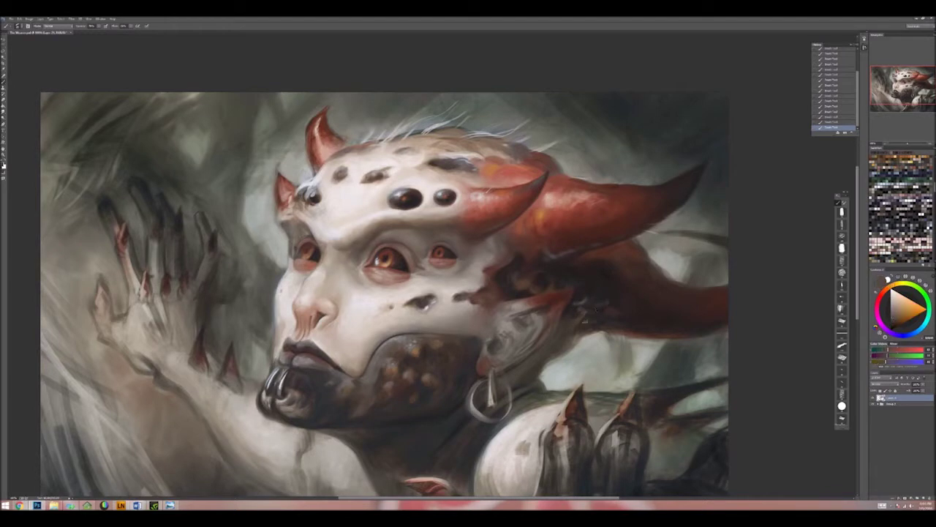
{"action": "left_click", "coordinate": [595, 320], "text": "alt"}
{"action": "left_click", "coordinate": [601, 308], "text": "alt"}
{"action": "left_click", "coordinate": [618, 311], "text": "alt"}
{"action": "left_click", "coordinate": [659, 331], "text": "alt"}
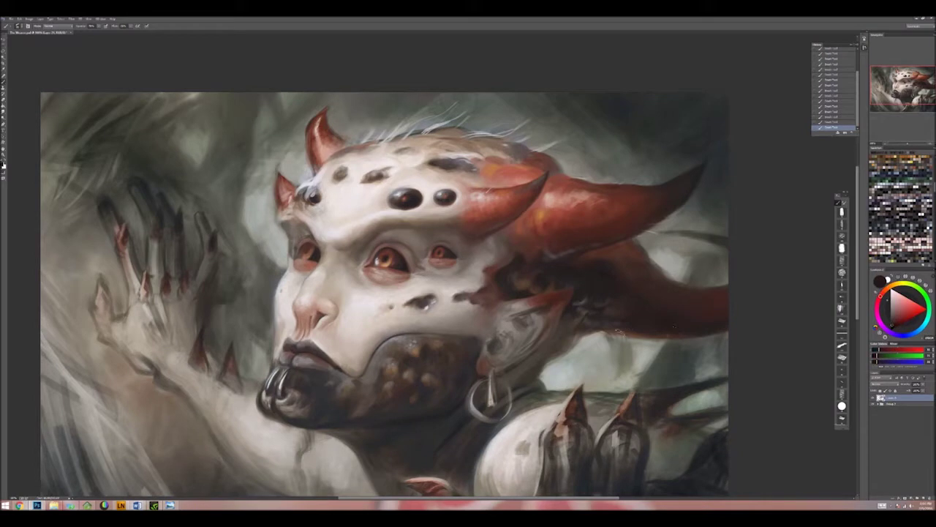
{"action": "left_click", "coordinate": [556, 295], "text": "alt"}
{"action": "left_click", "coordinate": [578, 281], "text": "alt"}
{"action": "left_click", "coordinate": [562, 293], "text": "alt"}
{"action": "left_click", "coordinate": [550, 217], "text": "alt"}
Step: Sample pale beige and lighter and darker tones on and around the ear
{"action": "left_click", "coordinate": [543, 299], "text": "alt"}
{"action": "left_click", "coordinate": [538, 300], "text": "alt"}
{"action": "left_click", "coordinate": [538, 300], "text": "alt"}
{"action": "left_click", "coordinate": [512, 303], "text": "alt"}
{"action": "left_click", "coordinate": [512, 304], "text": "alt"}
{"action": "left_click", "coordinate": [511, 305], "text": "alt"}
{"action": "left_click", "coordinate": [510, 306], "text": "alt"}
{"action": "left_click", "coordinate": [500, 327], "text": "alt"}
{"action": "left_click", "coordinate": [516, 316], "text": "alt"}
{"action": "left_click", "coordinate": [507, 325], "text": "alt"}
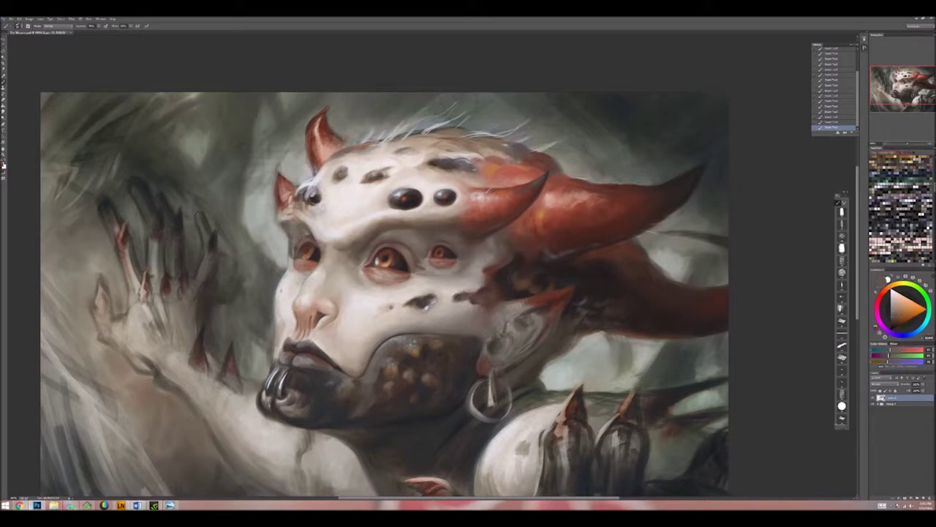
{"action": "left_click", "coordinate": [531, 314], "text": "alt"}
{"action": "left_click", "coordinate": [522, 316], "text": "alt"}
{"action": "left_click", "coordinate": [522, 315], "text": "alt"}
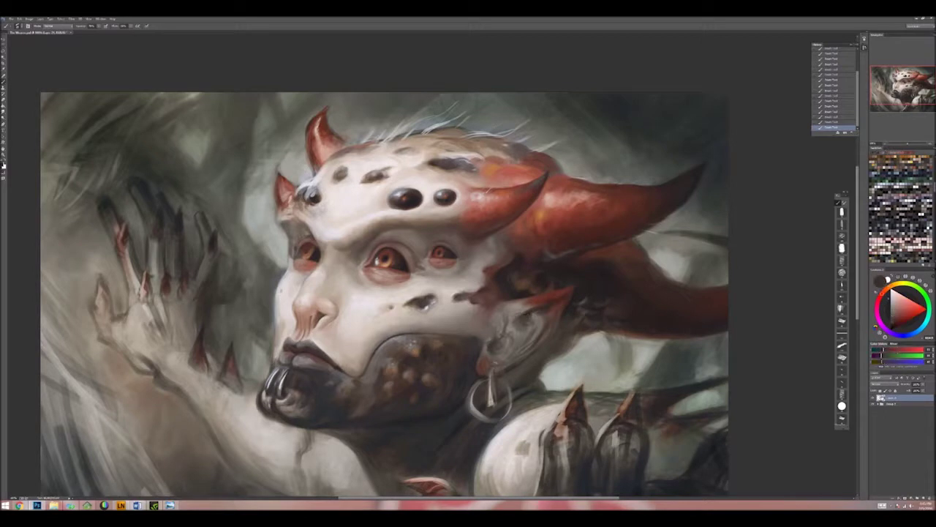
Step: Sample skin colours from the cheek and a light pink from the nose
{"action": "left_click", "coordinate": [335, 316], "text": "alt"}
{"action": "left_click", "coordinate": [329, 322], "text": "alt"}
{"action": "left_click", "coordinate": [337, 333], "text": "alt"}
{"action": "left_click", "coordinate": [341, 340], "text": "alt"}
{"action": "left_click", "coordinate": [341, 340], "text": "alt"}
{"action": "left_click", "coordinate": [350, 313], "text": "alt"}
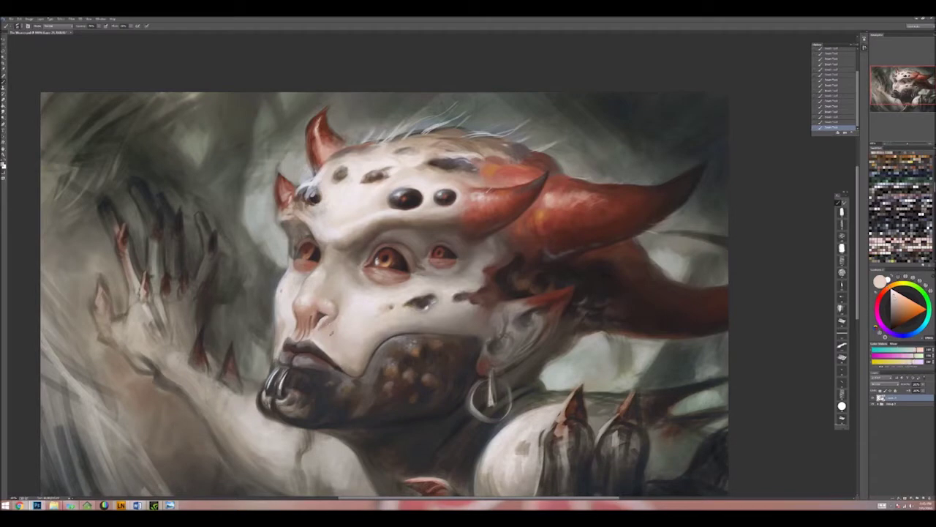
Step: Sample greyish-brown lip tones, light skin near the nose, an orange and a pale cool colour
{"action": "left_click", "coordinate": [341, 361], "text": "alt"}
{"action": "left_click", "coordinate": [341, 361], "text": "alt"}
{"action": "left_click", "coordinate": [341, 362], "text": "alt"}
{"action": "left_click", "coordinate": [341, 361], "text": "alt"}
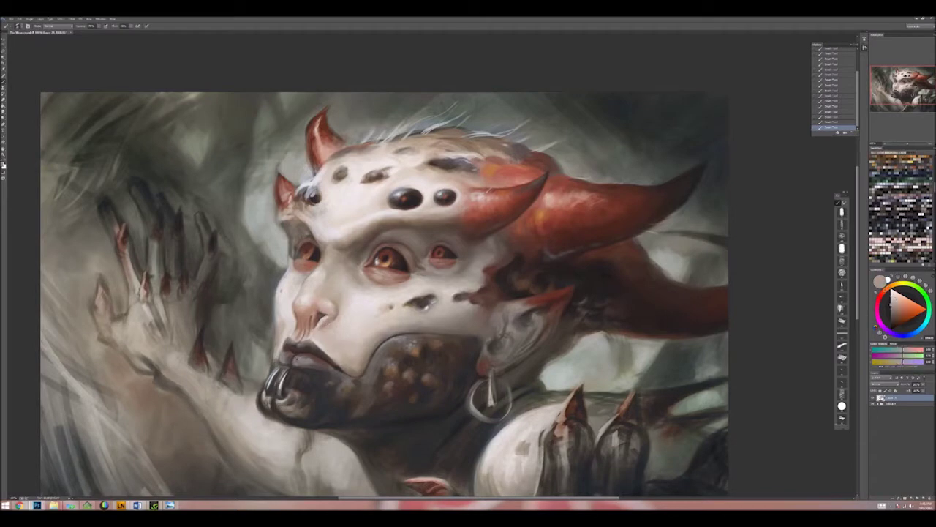
{"action": "left_click", "coordinate": [289, 339], "text": "alt"}
{"action": "left_click", "coordinate": [285, 320], "text": "alt"}
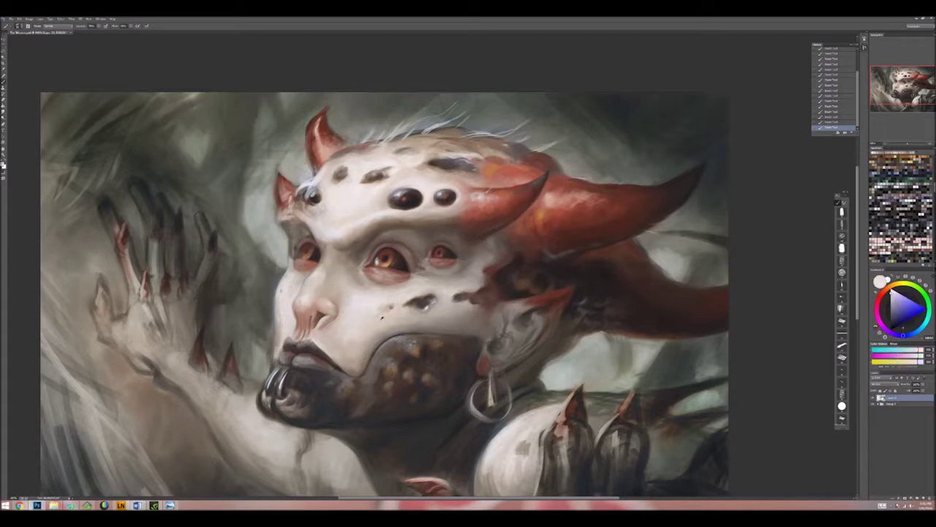
{"action": "left_click", "coordinate": [376, 332], "text": "alt"}
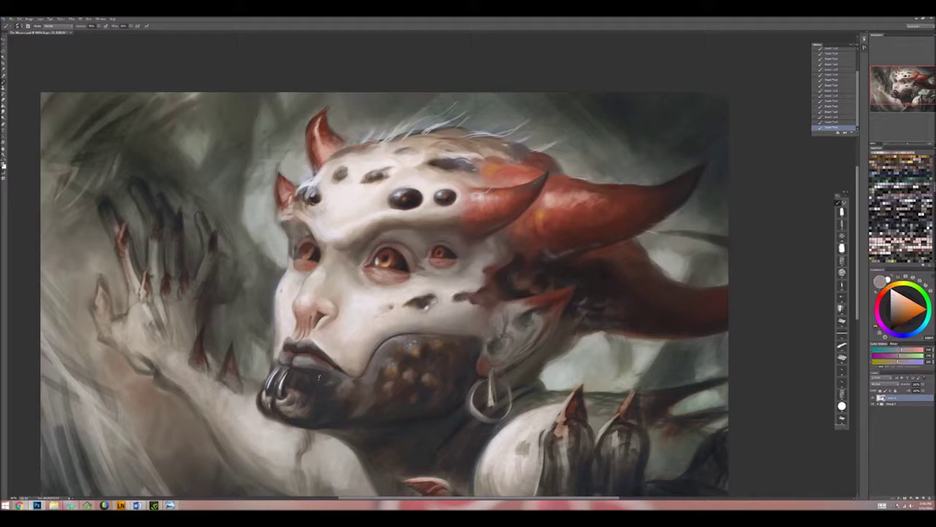
{"action": "left_click", "coordinate": [350, 298], "text": "alt"}
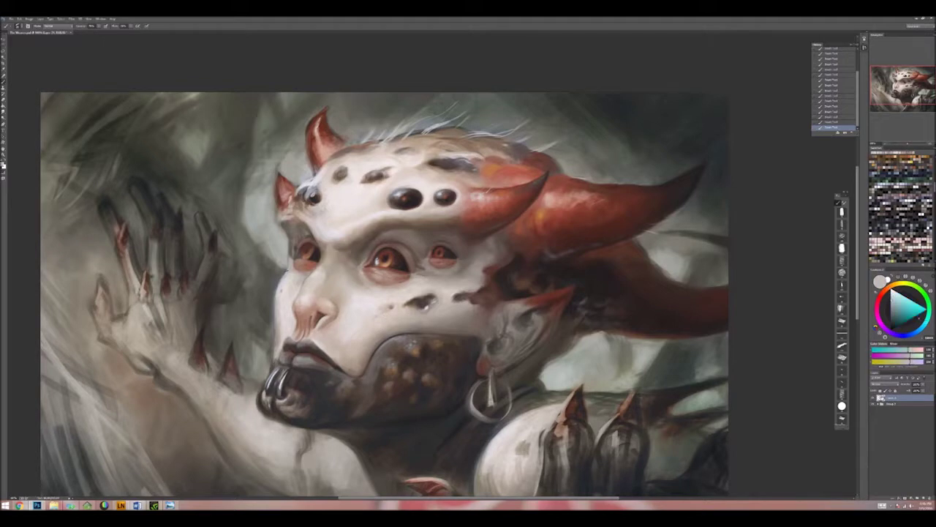
{"action": "left_click_drag", "start_coordinate": [350, 298], "coordinate": [452, 238]}
Step: Sample oranges and warm tan tones across the forehead, then a red-orange from the horn
{"action": "left_click", "coordinate": [507, 151], "text": "alt"}
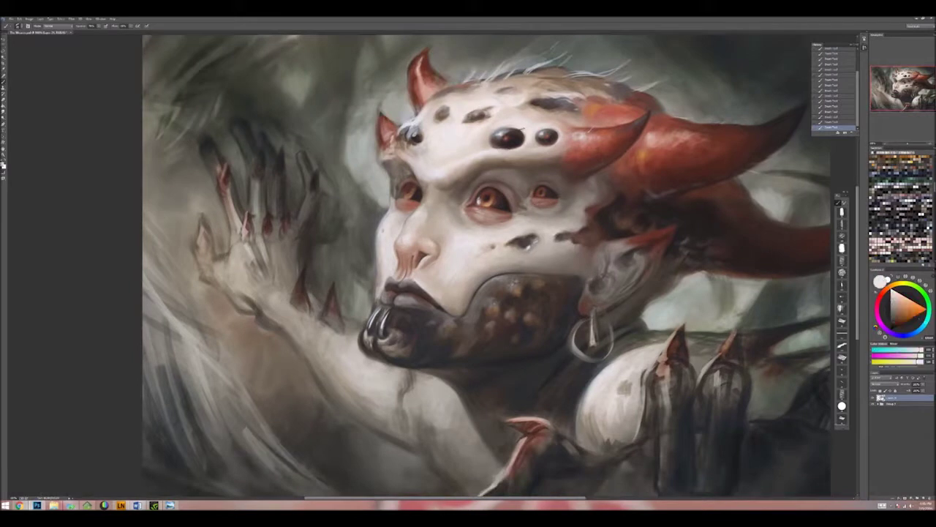
{"action": "left_click", "coordinate": [519, 130], "text": "alt"}
{"action": "left_click", "coordinate": [523, 137], "text": "alt"}
{"action": "left_click", "coordinate": [484, 136], "text": "alt"}
{"action": "left_click", "coordinate": [485, 136], "text": "alt"}
{"action": "left_click", "coordinate": [488, 138], "text": "alt"}
{"action": "left_click", "coordinate": [487, 137], "text": "alt"}
{"action": "left_click", "coordinate": [484, 149], "text": "alt"}
{"action": "left_click", "coordinate": [468, 152], "text": "alt"}
{"action": "left_click", "coordinate": [452, 153], "text": "alt"}
{"action": "left_click", "coordinate": [432, 203], "text": "alt"}
Step: Sample dark, grey-green and background green tones around the horn, plus a warm orange-brown
{"action": "left_click_drag", "start_coordinate": [673, 117], "coordinate": [534, 172]}
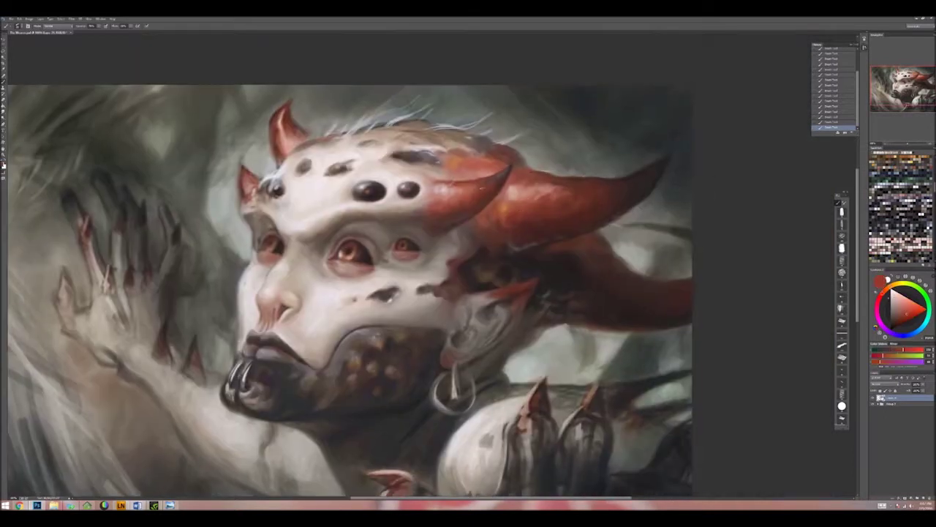
{"action": "left_click", "coordinate": [623, 197], "text": "alt"}
{"action": "left_click", "coordinate": [647, 159], "text": "alt"}
{"action": "left_click", "coordinate": [623, 114], "text": "alt"}
{"action": "left_click", "coordinate": [606, 126], "text": "alt"}
{"action": "left_click", "coordinate": [607, 142], "text": "alt"}
{"action": "left_click", "coordinate": [603, 237], "text": "alt"}
{"action": "left_click", "coordinate": [648, 228], "text": "alt"}
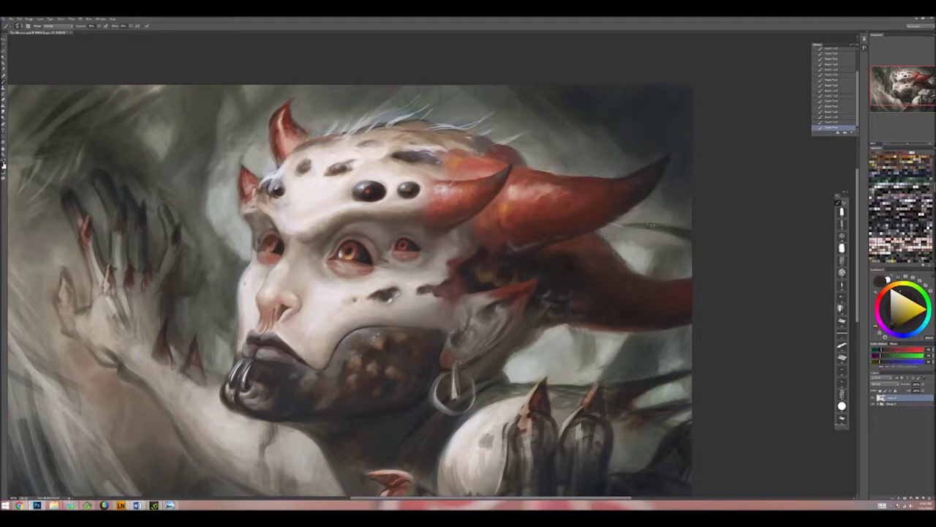
Step: Sample a background green, the horn's dark red-brown shadow and a colour near the earring
{"action": "left_click_drag", "start_coordinate": [683, 247], "coordinate": [525, 207]}
{"action": "left_click", "coordinate": [472, 199], "text": "alt"}
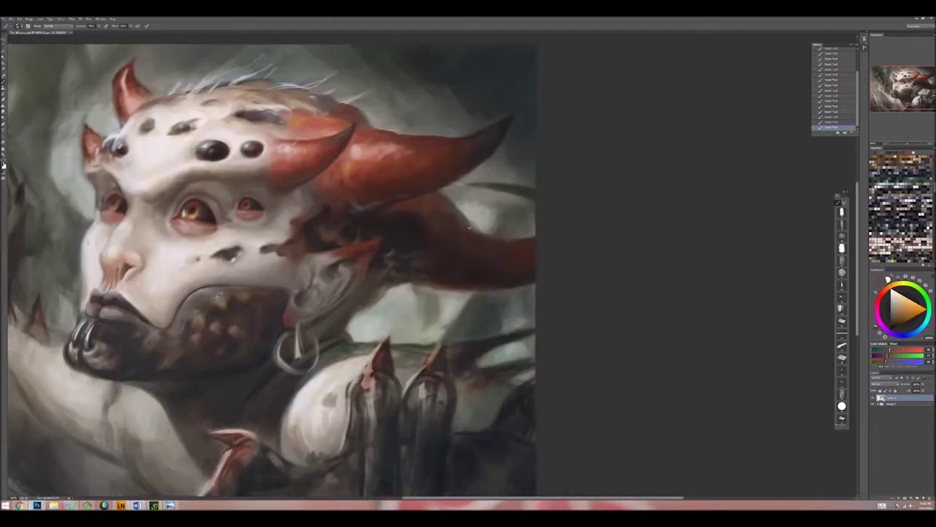
{"action": "left_click_drag", "start_coordinate": [492, 236], "coordinate": [561, 209]}
{"action": "left_click", "coordinate": [452, 257], "text": "alt"}
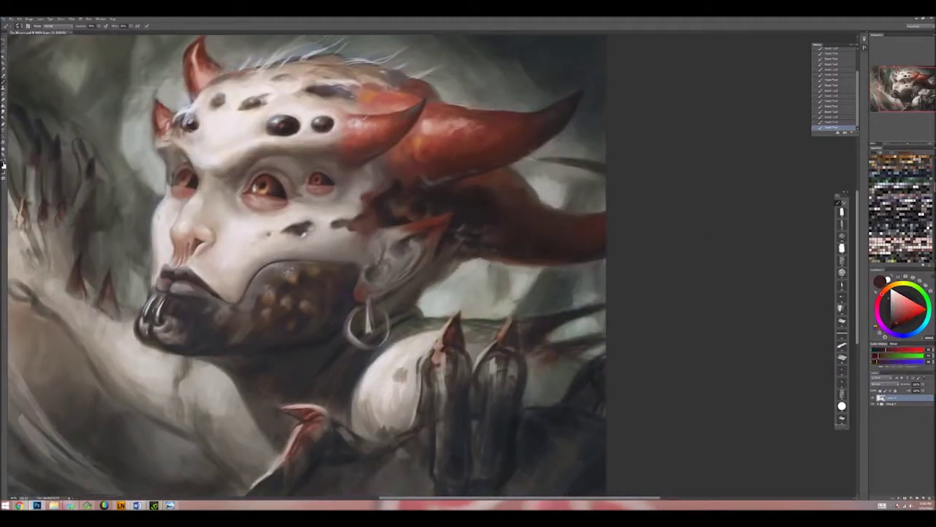
{"action": "left_click", "coordinate": [466, 212], "text": "alt"}
{"action": "left_click", "coordinate": [387, 293], "text": "alt"}
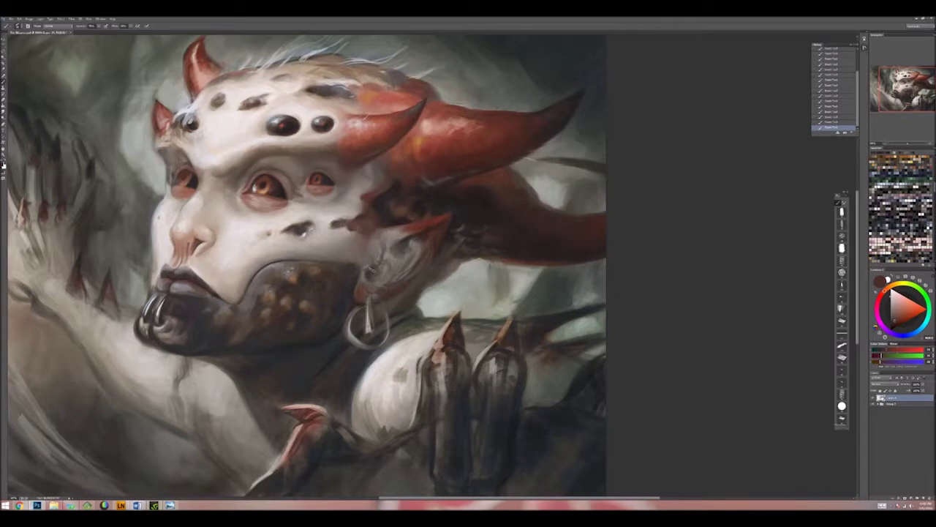
Step: Sample warm forehead oranges, ending on a darker red near the central eyes
{"action": "scroll", "coordinate": [439, 263], "scroll_direction": "left", "scroll_amount": 6}
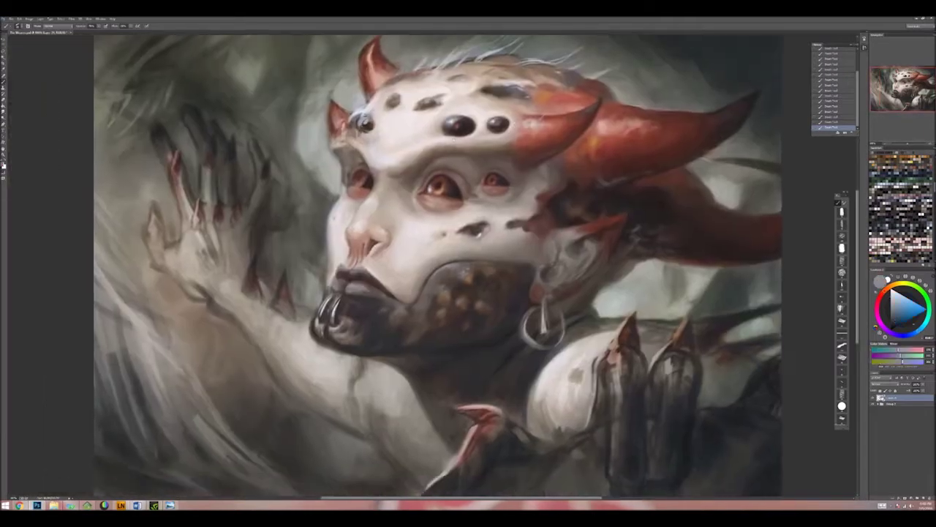
{"action": "left_click", "coordinate": [361, 129], "text": "alt"}
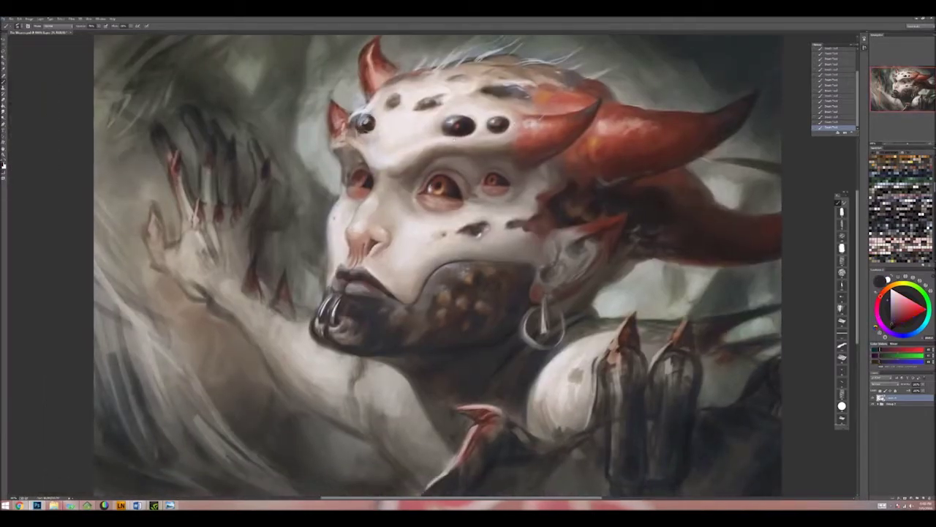
{"action": "left_click", "coordinate": [376, 130], "text": "alt"}
{"action": "left_click", "coordinate": [450, 131], "text": "alt"}
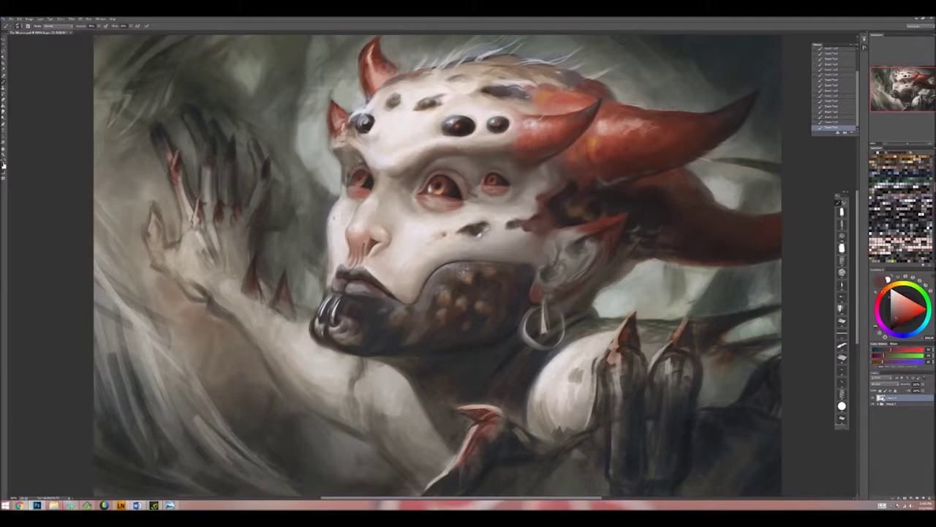
Step: Paint lighter, then darker strokes on the left horn tip using sampled colours
{"action": "left_click", "coordinate": [343, 117], "text": "alt"}
{"action": "left_click", "coordinate": [342, 117], "text": "alt"}
{"action": "left_click", "coordinate": [343, 117], "text": "alt"}
{"action": "left_click", "coordinate": [341, 116], "text": "alt"}
{"action": "left_click", "coordinate": [605, 155], "text": "alt"}
{"action": "scroll", "coordinate": [484, 101], "scroll_direction": "up", "scroll_amount": 3}
{"action": "left_click", "coordinate": [419, 139], "text": "alt"}
{"action": "mouse_move", "coordinate": [418, 139]}
{"action": "left_mouse_down"}
{"action": "mouse_move", "coordinate": [411, 132]}
{"action": "mouse_move", "coordinate": [395, 158]}
{"action": "mouse_move", "coordinate": [410, 134]}
{"action": "mouse_move", "coordinate": [399, 150]}
{"action": "mouse_move", "coordinate": [436, 166]}
{"action": "mouse_move", "coordinate": [407, 165]}
{"action": "mouse_move", "coordinate": [430, 176]}
{"action": "mouse_move", "coordinate": [407, 184]}
{"action": "mouse_move", "coordinate": [472, 164]}
{"action": "left_mouse_up"}
{"action": "left_click", "coordinate": [398, 153], "text": "alt"}
{"action": "left_click", "coordinate": [404, 143], "text": "alt"}
Step: Paint light pink strokes across the forehead and pick up a peach tone
{"action": "left_click", "coordinate": [522, 157], "text": "alt"}
{"action": "left_click", "coordinate": [488, 159], "text": "alt"}
{"action": "left_click", "coordinate": [486, 163], "text": "alt"}
{"action": "left_click", "coordinate": [548, 155], "text": "alt"}
Step: Sample horn colours: dark brown shadow, red, orange, salmon red and a light pink highlight
{"action": "left_click", "coordinate": [751, 284], "text": "alt"}
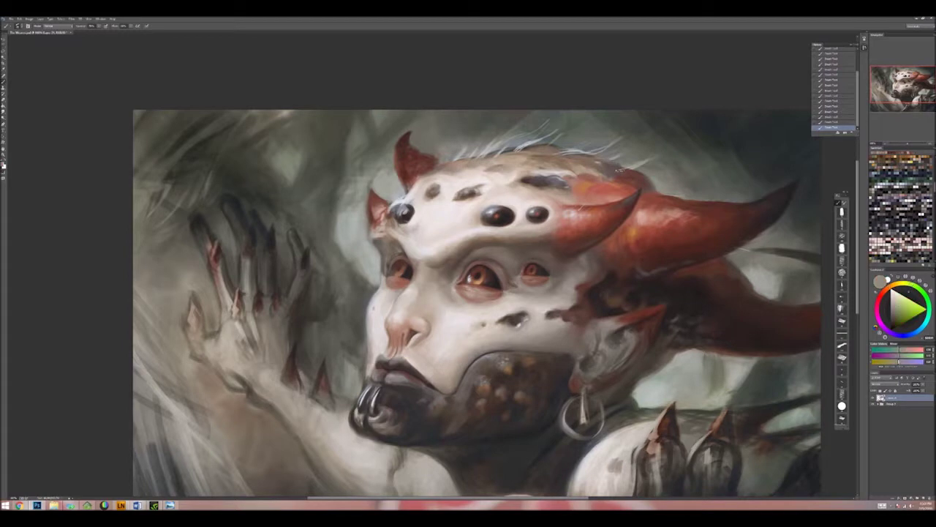
{"action": "left_click", "coordinate": [642, 192], "text": "alt"}
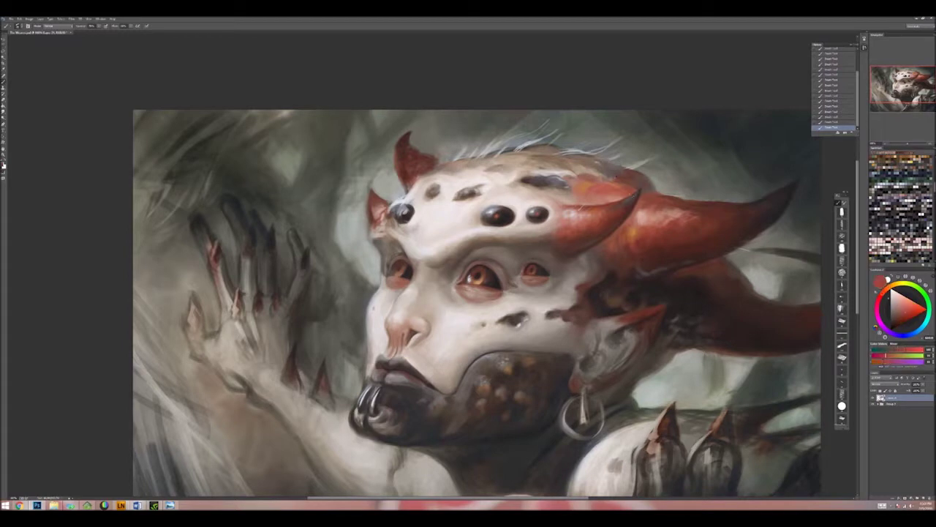
{"action": "left_click", "coordinate": [588, 185], "text": "alt"}
{"action": "left_click", "coordinate": [618, 198], "text": "alt"}
{"action": "left_click", "coordinate": [657, 232], "text": "alt"}
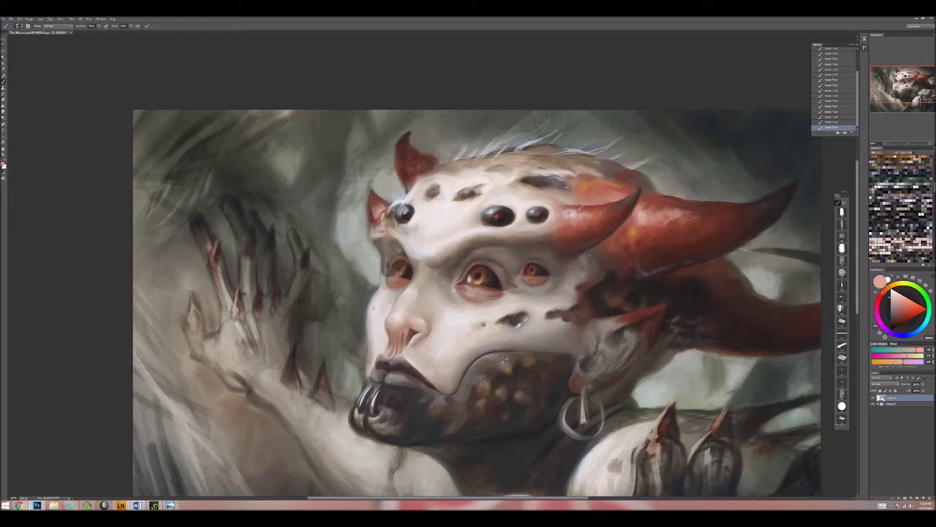
Step: Re-sample the horn's dark reds and the very dark shadow beneath it
{"action": "left_click", "coordinate": [568, 283], "text": "alt"}
{"action": "left_click", "coordinate": [646, 251], "text": "alt"}
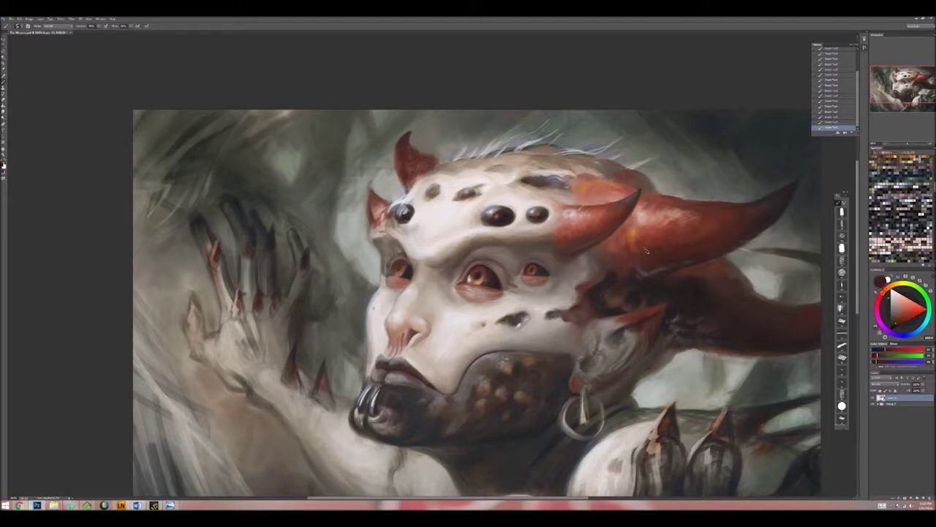
{"action": "left_click", "coordinate": [626, 265], "text": "alt"}
{"action": "left_click", "coordinate": [669, 248], "text": "alt"}
{"action": "left_click", "coordinate": [597, 302], "text": "alt"}
{"action": "left_click", "coordinate": [607, 302], "text": "alt"}
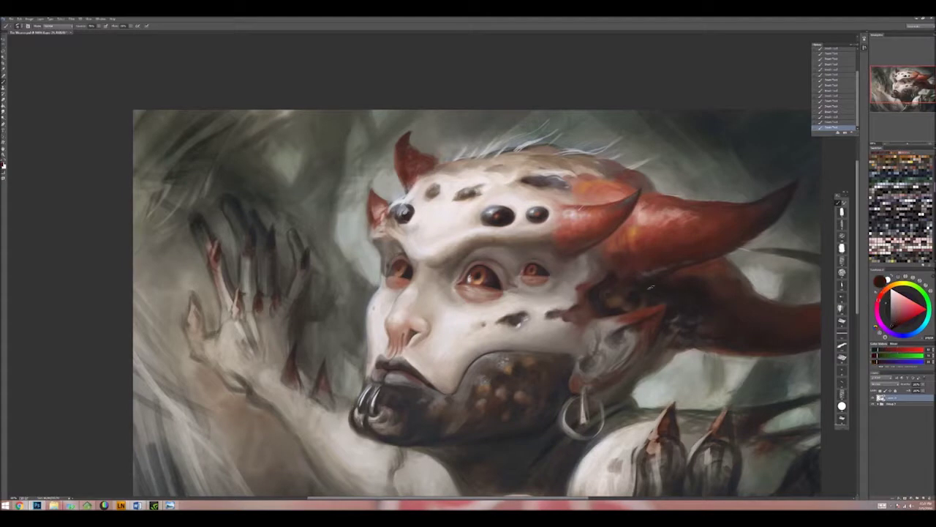
{"action": "left_click", "coordinate": [725, 330], "text": "alt"}
Step: Paint light strokes on the ear above the earring, then short dark red-brown strokes
{"action": "key", "text": "ctrl+minus"}
{"action": "key", "text": "ctrl+minus"}
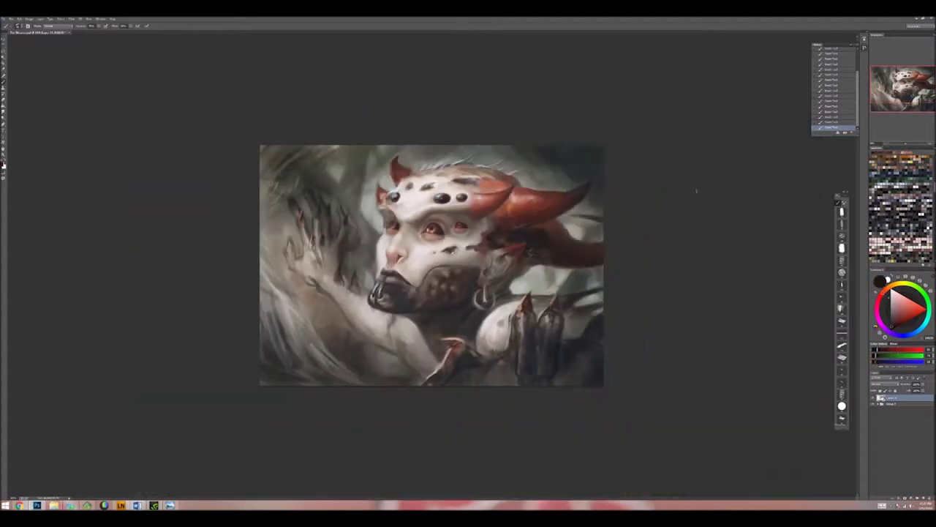
{"action": "key", "text": "ctrl+plus"}
{"action": "key", "text": "ctrl+plus"}
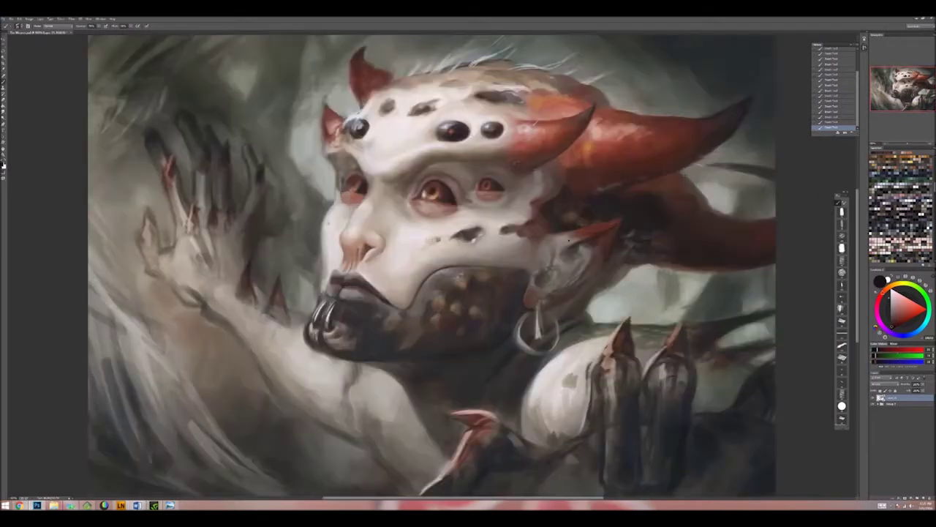
{"action": "mouse_move", "coordinate": [544, 263]}
{"action": "left_mouse_down"}
{"action": "mouse_move", "coordinate": [541, 289]}
{"action": "mouse_move", "coordinate": [569, 281]}
{"action": "mouse_move", "coordinate": [573, 253]}
{"action": "mouse_move", "coordinate": [580, 256]}
{"action": "mouse_move", "coordinate": [565, 278]}
{"action": "left_mouse_up"}
{"action": "left_click", "coordinate": [592, 252], "text": "alt"}
{"action": "left_click", "coordinate": [574, 265], "text": "alt"}
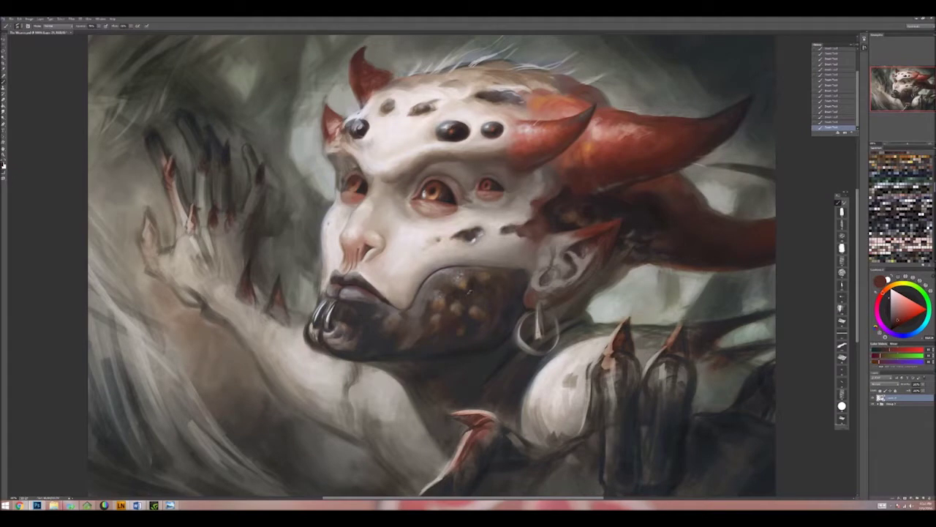
Step: Sample dark red from the horn and bluish grey near the earring, then swap colours
{"action": "left_click", "coordinate": [510, 333], "text": "alt"}
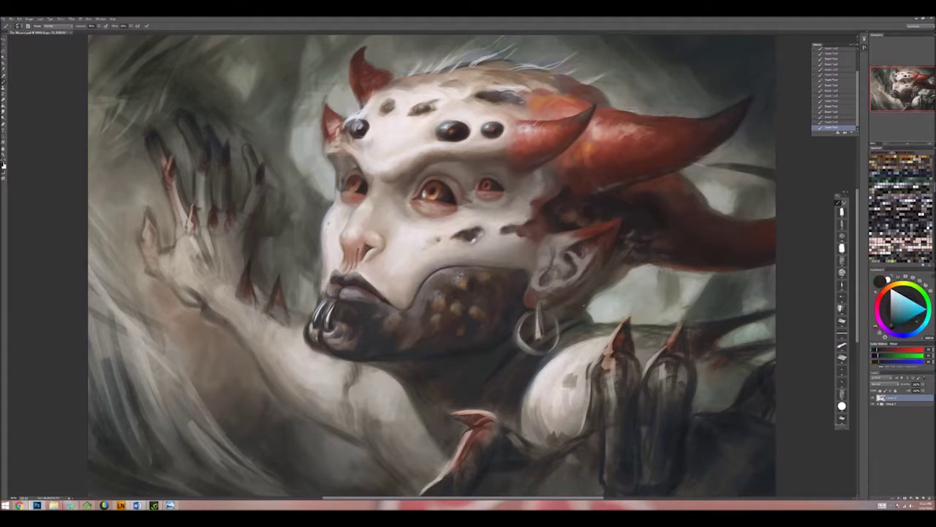
{"action": "left_click", "coordinate": [591, 300], "text": "alt"}
{"action": "left_click", "coordinate": [572, 304], "text": "alt"}
{"action": "left_click", "coordinate": [609, 199], "text": "alt"}
{"action": "left_click", "coordinate": [516, 334], "text": "alt"}
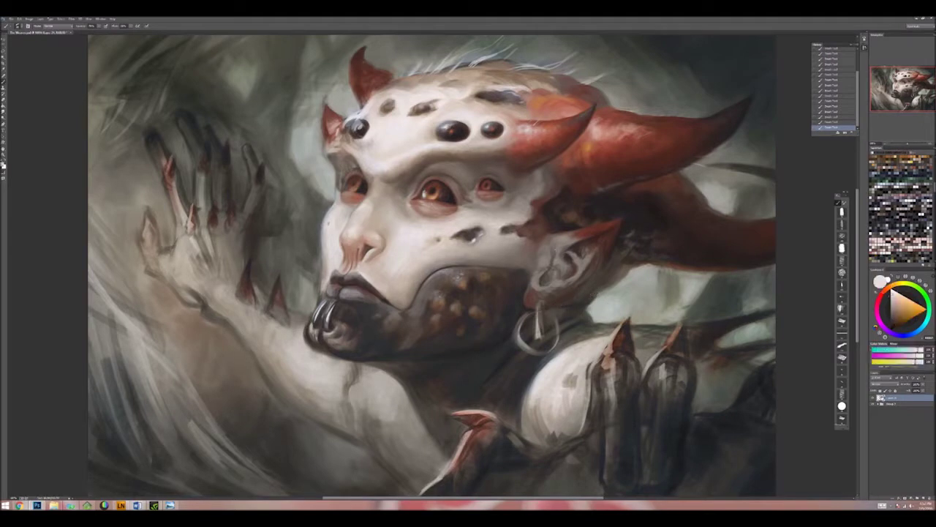
{"action": "left_click", "coordinate": [515, 333], "text": "alt"}
{"action": "left_click", "coordinate": [510, 335], "text": "alt"}
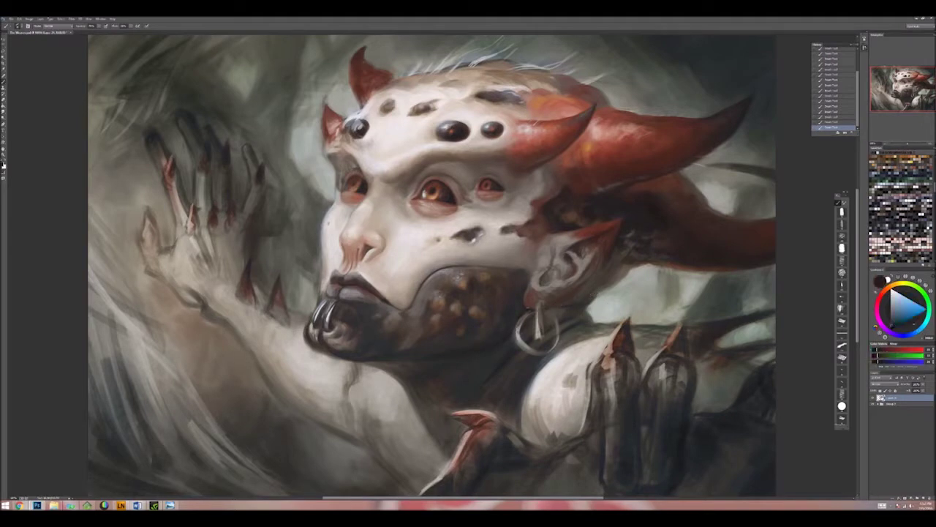
{"action": "key", "text": "x"}
Step: Pick browner tones, light skin grey and salmon-to-deep-red nose tones, toggling working colours
{"action": "left_click", "coordinate": [592, 231], "text": "alt"}
{"action": "left_click", "coordinate": [534, 285], "text": "alt"}
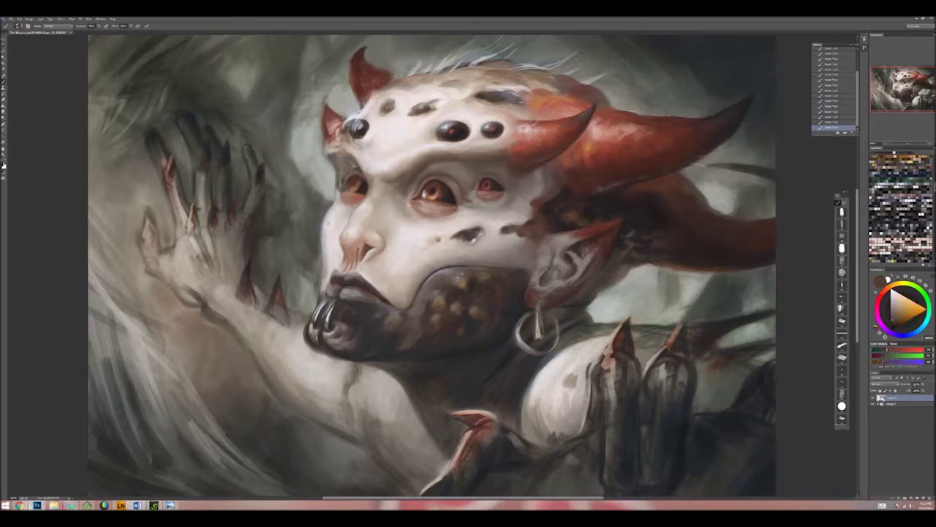
{"action": "left_click", "coordinate": [549, 289], "text": "alt"}
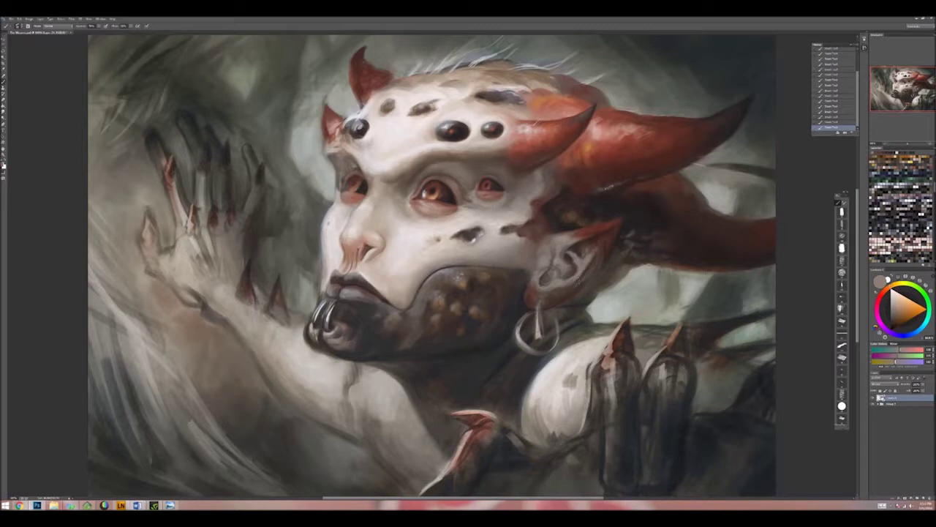
{"action": "left_click", "coordinate": [350, 241], "text": "alt"}
{"action": "left_click", "coordinate": [364, 245], "text": "alt"}
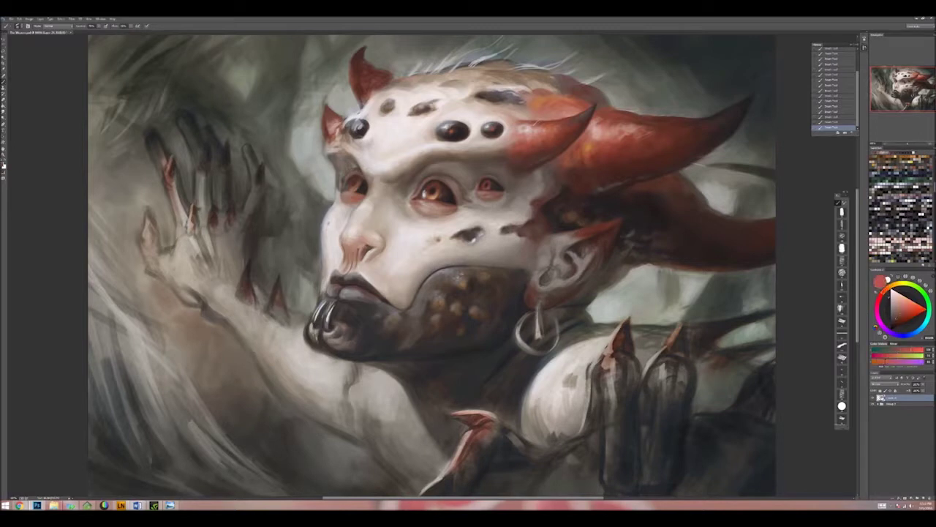
{"action": "left_click", "coordinate": [362, 256], "text": "alt"}
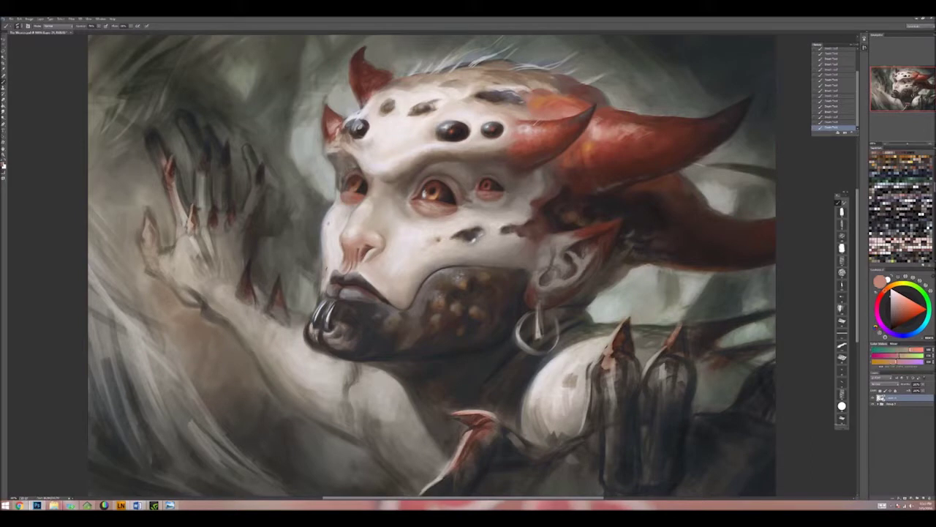
{"action": "key", "text": "x"}
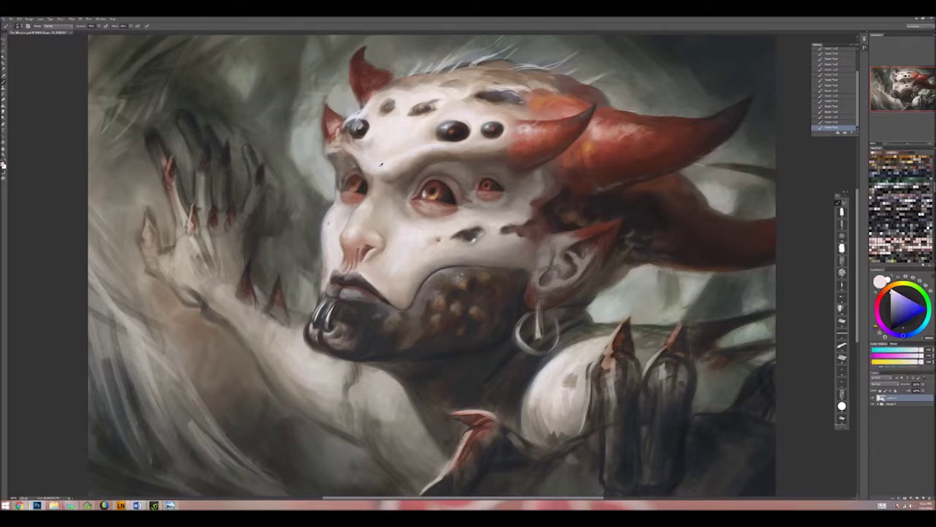
{"action": "key", "text": "x"}
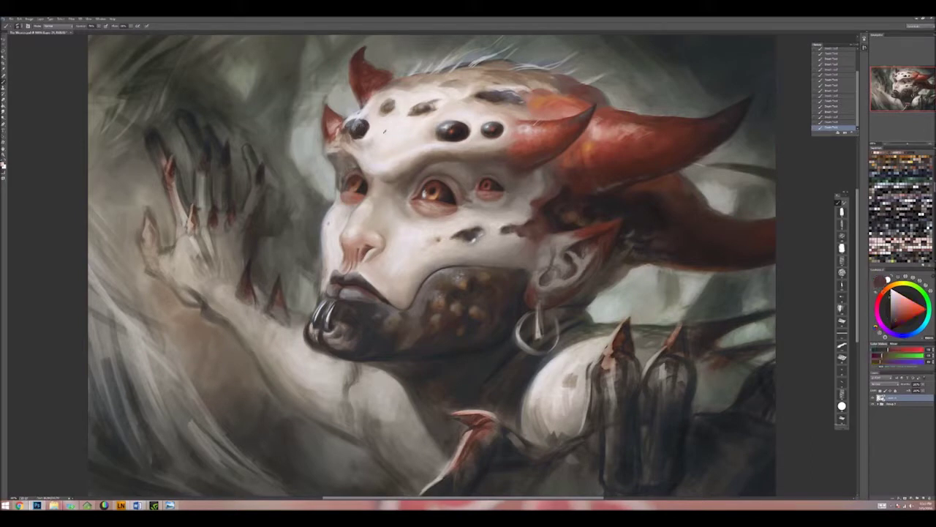
{"action": "key", "text": "x"}
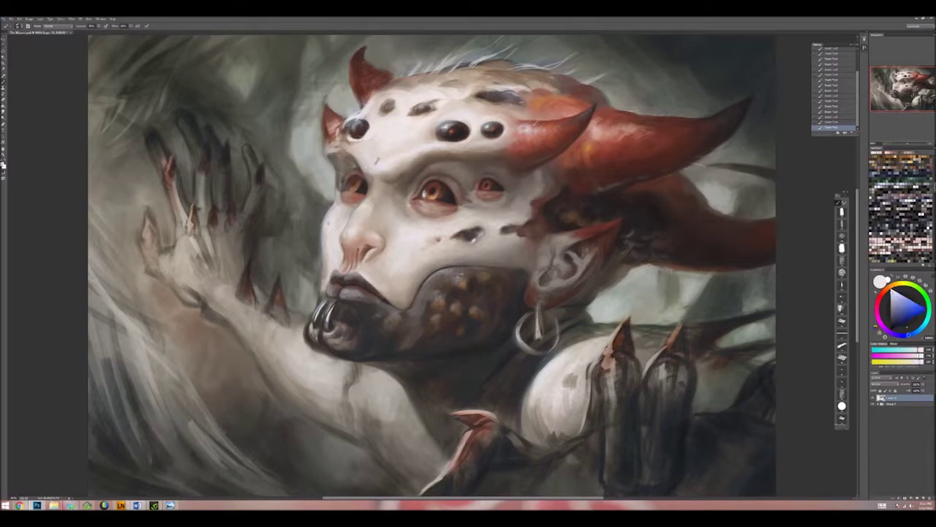
Step: Sample warm light forehead tones, then pinkish-brown and deep red near the nose
{"action": "left_click", "coordinate": [361, 144], "text": "alt"}
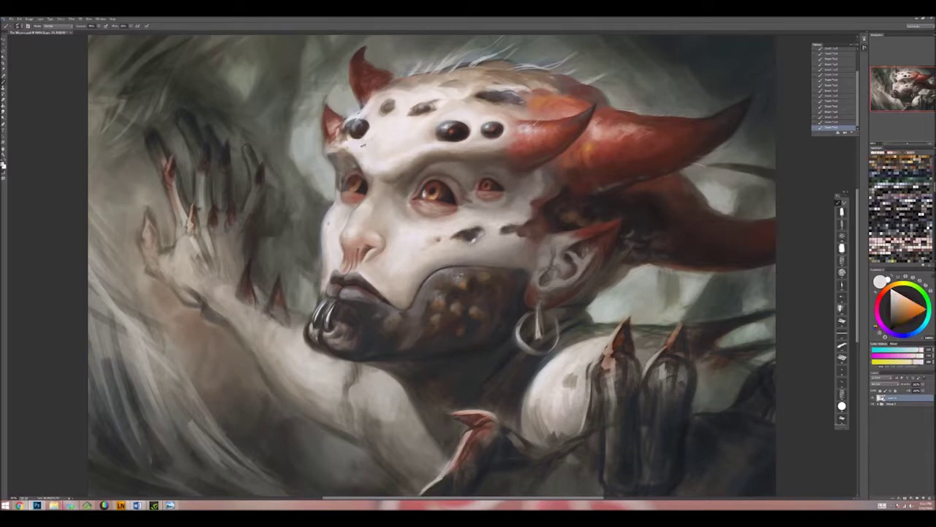
{"action": "left_click", "coordinate": [379, 143], "text": "alt"}
{"action": "left_click", "coordinate": [388, 139], "text": "alt"}
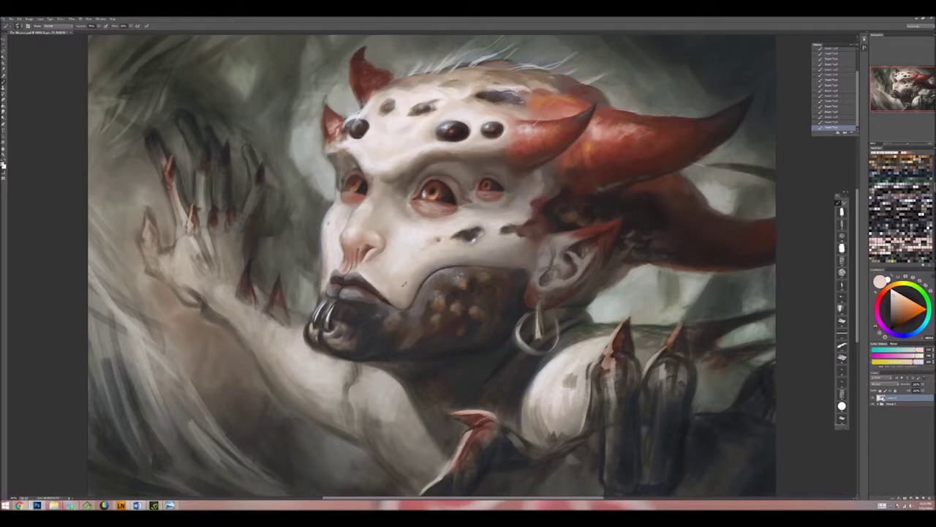
{"action": "left_click", "coordinate": [380, 232], "text": "alt"}
{"action": "left_click", "coordinate": [380, 231], "text": "alt"}
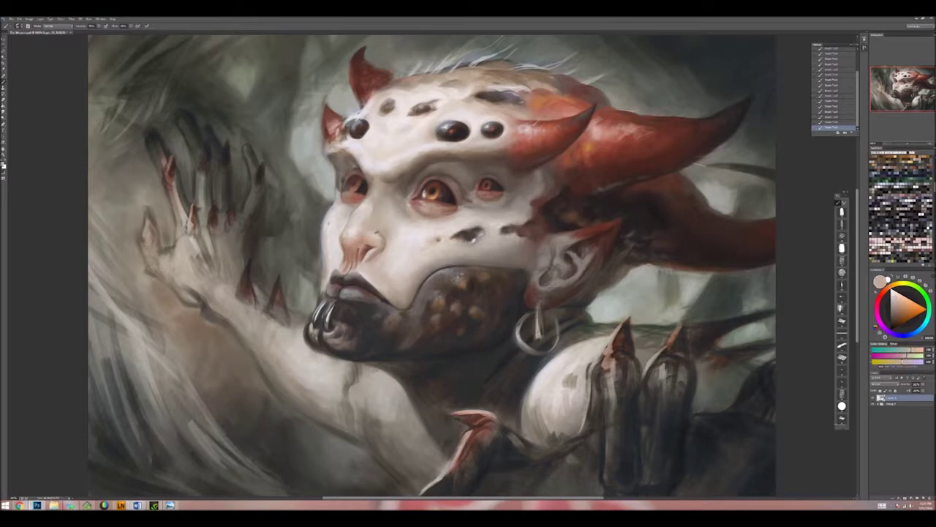
{"action": "left_click", "coordinate": [370, 241], "text": "alt"}
{"action": "left_click", "coordinate": [364, 249], "text": "alt"}
{"action": "left_click", "coordinate": [364, 249], "text": "alt"}
{"action": "left_click", "coordinate": [365, 249], "text": "alt"}
{"action": "left_click", "coordinate": [364, 249], "text": "alt"}
{"action": "left_click", "coordinate": [364, 248], "text": "alt"}
{"action": "left_click", "coordinate": [364, 249], "text": "alt"}
{"action": "left_click", "coordinate": [364, 249], "text": "alt"}
{"action": "left_click", "coordinate": [364, 248], "text": "alt"}
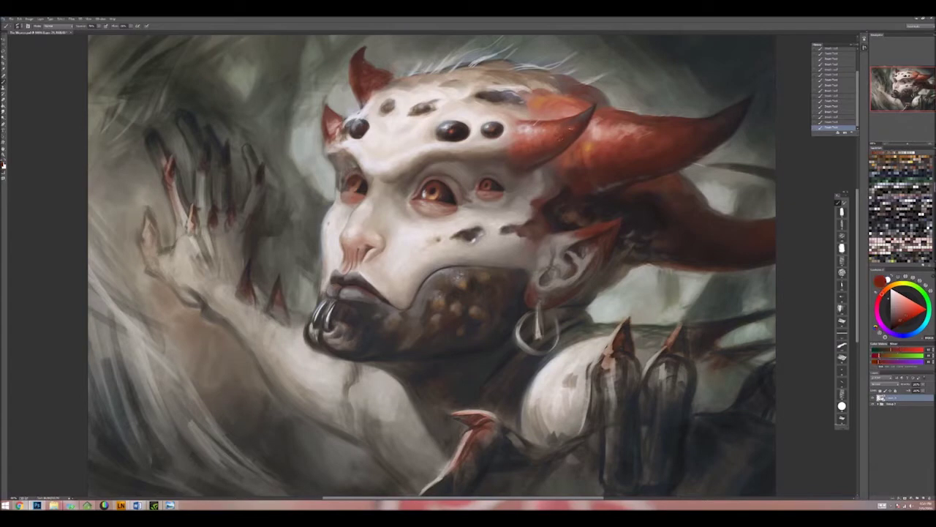
{"action": "left_click", "coordinate": [364, 249], "text": "alt"}
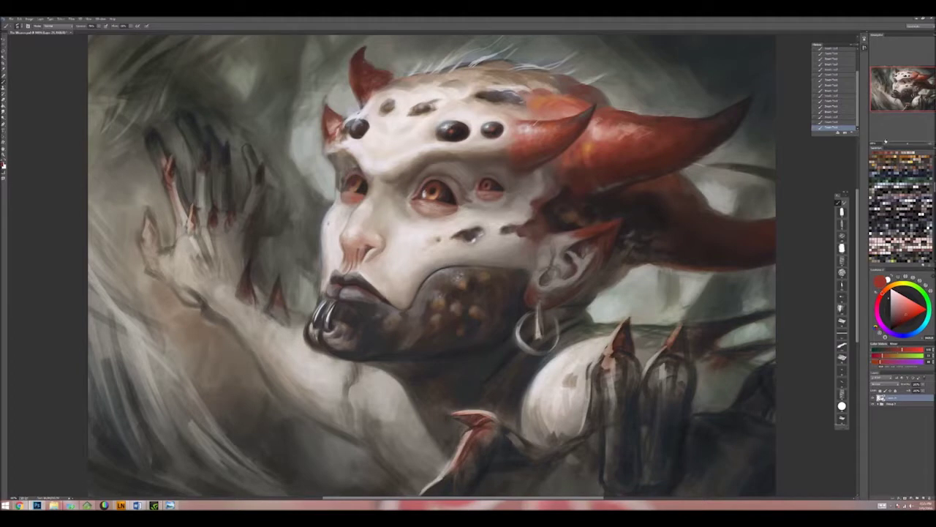
Step: Check the whole painting, swap working colours, and close in on the eyes and nose
{"action": "key", "text": "ctrl+minus"}
{"action": "key", "text": "ctrl+minus"}
{"action": "key", "text": "ctrl+minus"}
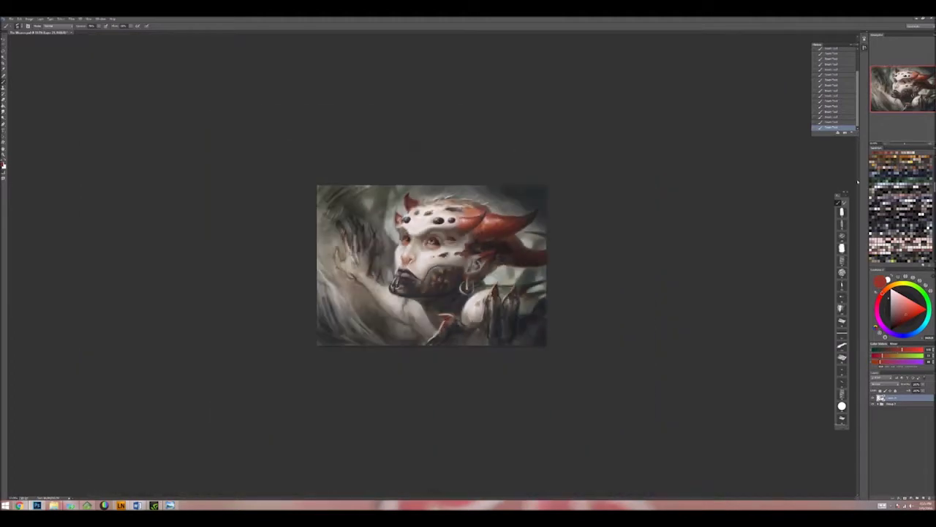
{"action": "key", "text": "ctrl+plus"}
{"action": "key", "text": "ctrl+plus"}
{"action": "key", "text": "ctrl+plus"}
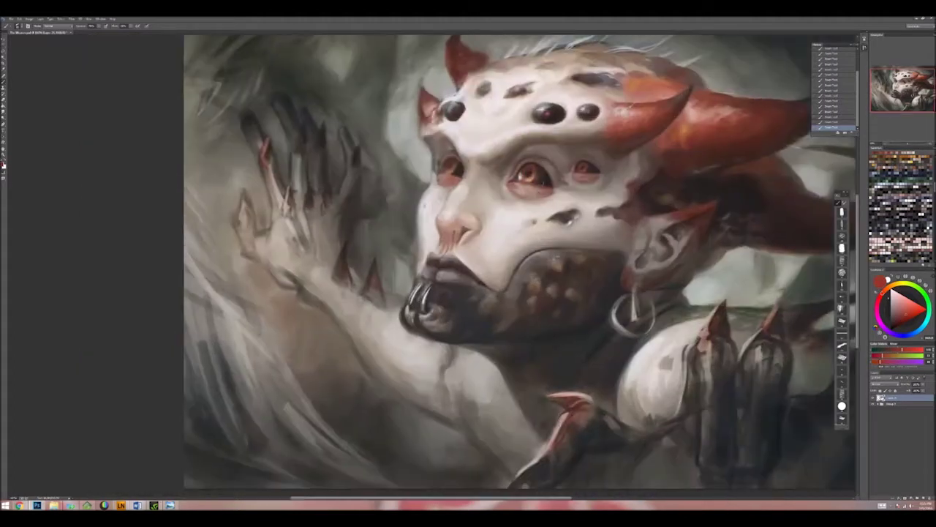
{"action": "key", "text": "x"}
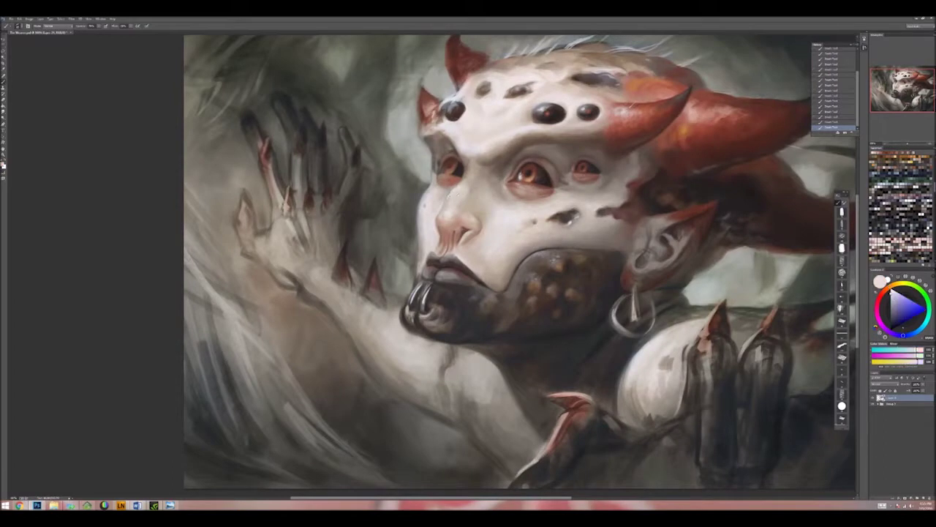
{"action": "key", "text": "x"}
{"action": "key", "text": "x"}
{"action": "key", "text": "x"}
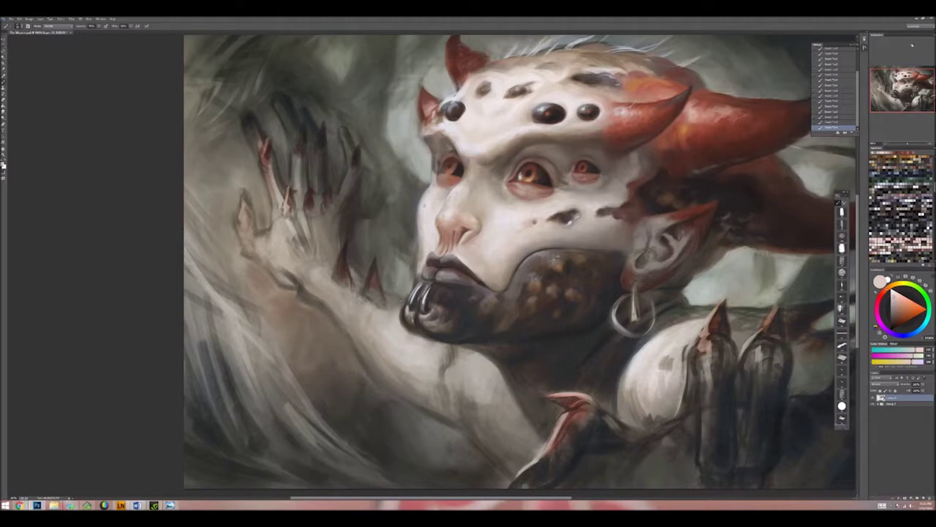
{"action": "key", "text": "ctrl+plus"}
Step: Sample darker and lighter tones around the central eye's edge and outer corner
{"action": "left_click", "coordinate": [423, 174], "text": "alt"}
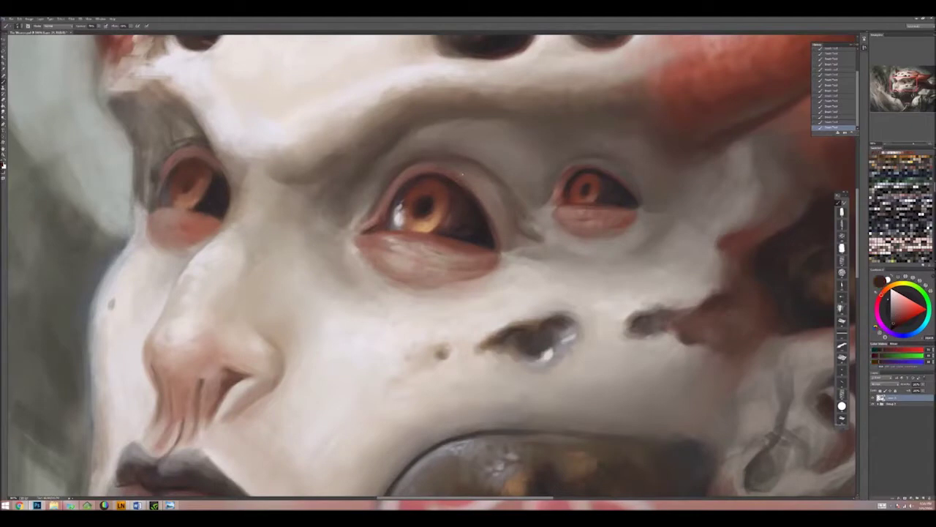
{"action": "left_click", "coordinate": [447, 110], "text": "alt"}
{"action": "left_click", "coordinate": [518, 212], "text": "alt"}
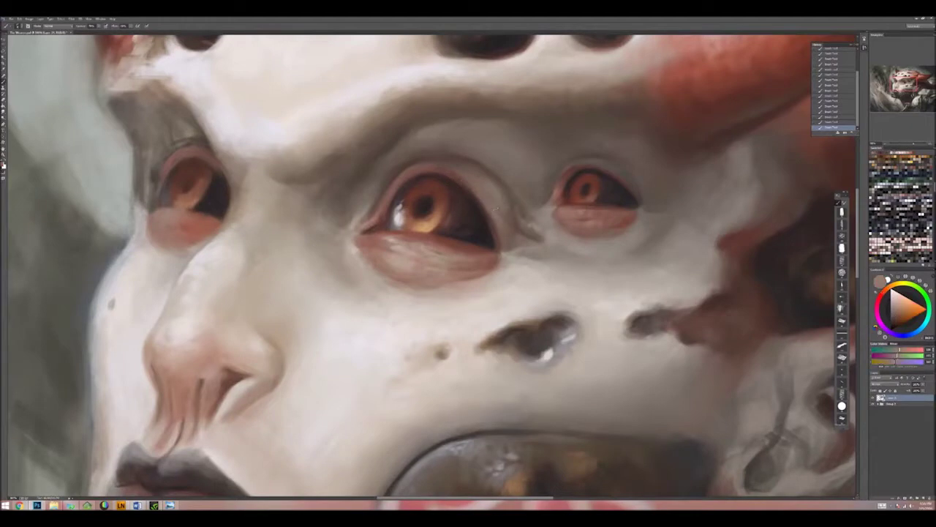
{"action": "left_click", "coordinate": [556, 248], "text": "alt"}
{"action": "left_click", "coordinate": [539, 229], "text": "alt"}
{"action": "left_click", "coordinate": [549, 240], "text": "alt"}
{"action": "left_click", "coordinate": [528, 253], "text": "alt"}
Step: Sample eye and upper-lid tones, then check the whole painting and return close-up
{"action": "left_click", "coordinate": [619, 225], "text": "alt"}
{"action": "left_click", "coordinate": [455, 180], "text": "alt"}
{"action": "left_click", "coordinate": [572, 176], "text": "alt"}
{"action": "left_click", "coordinate": [629, 179], "text": "alt"}
{"action": "left_click", "coordinate": [623, 173], "text": "alt"}
{"action": "left_click", "coordinate": [662, 215], "text": "alt"}
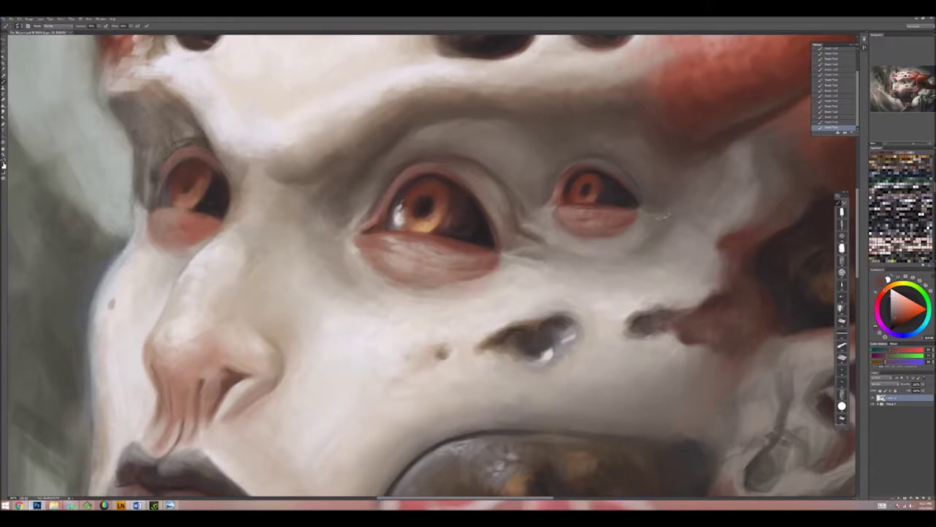
{"action": "key", "text": "ctrl+minus"}
{"action": "key", "text": "ctrl+minus"}
{"action": "key", "text": "ctrl+minus"}
{"action": "key", "text": "ctrl+minus"}
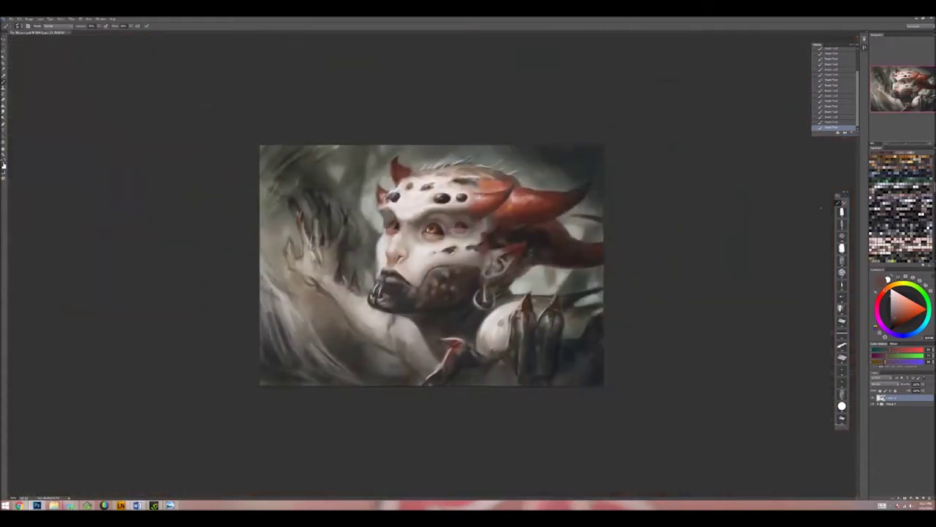
{"action": "key", "text": "ctrl+plus"}
{"action": "key", "text": "ctrl+plus"}
{"action": "key", "text": "ctrl+plus"}
{"action": "key", "text": "ctrl+plus"}
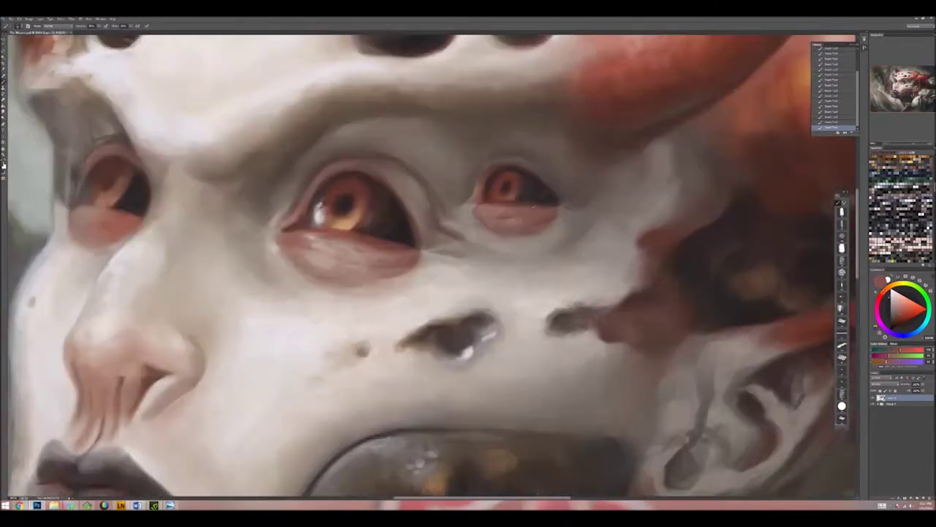
Step: Pick colours from the left eye's lower lid and bring the left eye and nose into view
{"action": "left_click", "coordinate": [535, 207], "text": "alt"}
{"action": "left_click", "coordinate": [546, 194], "text": "alt"}
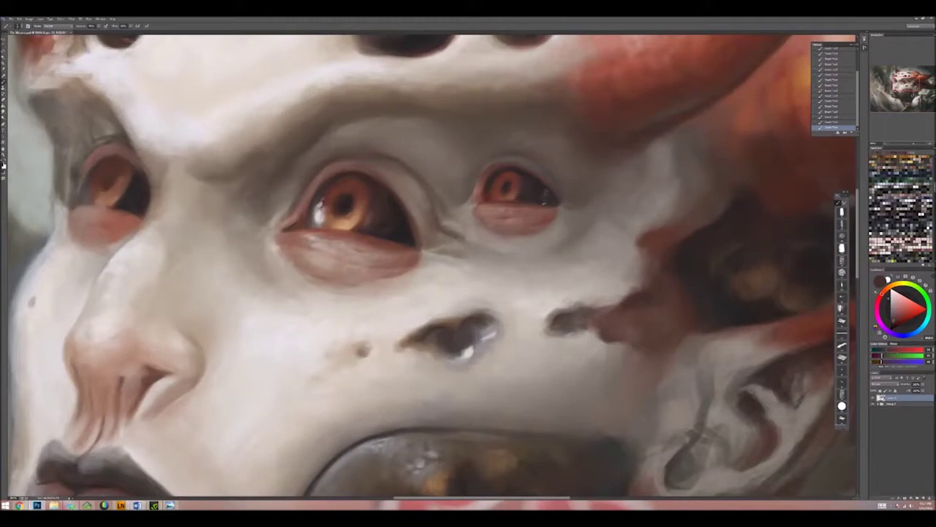
{"action": "left_click", "coordinate": [557, 198], "text": "alt"}
{"action": "left_click", "coordinate": [401, 240], "text": "alt"}
{"action": "left_click", "coordinate": [410, 240], "text": "alt"}
{"action": "mouse_move", "coordinate": [376, 234]}
{"action": "left_mouse_down"}
{"action": "mouse_move", "coordinate": [490, 216]}
{"action": "mouse_move", "coordinate": [567, 219]}
{"action": "left_mouse_up"}
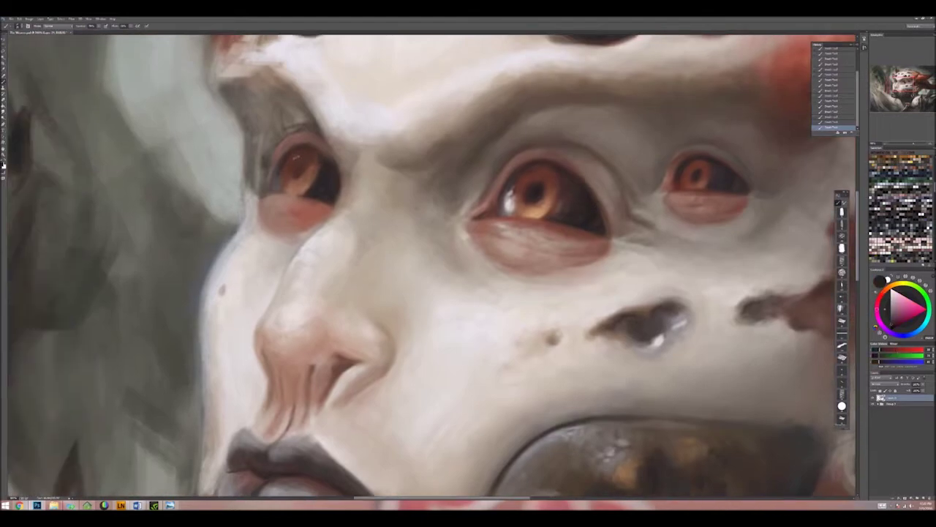
Step: Darken the left eye's iris, especially its lower part, with dark reddish-brown
{"action": "left_click", "coordinate": [339, 159], "text": "alt"}
{"action": "left_click_drag", "start_coordinate": [316, 157], "coordinate": [297, 179]}
{"action": "left_click", "coordinate": [298, 192], "text": "alt"}
{"action": "left_click", "coordinate": [302, 187], "text": "alt"}
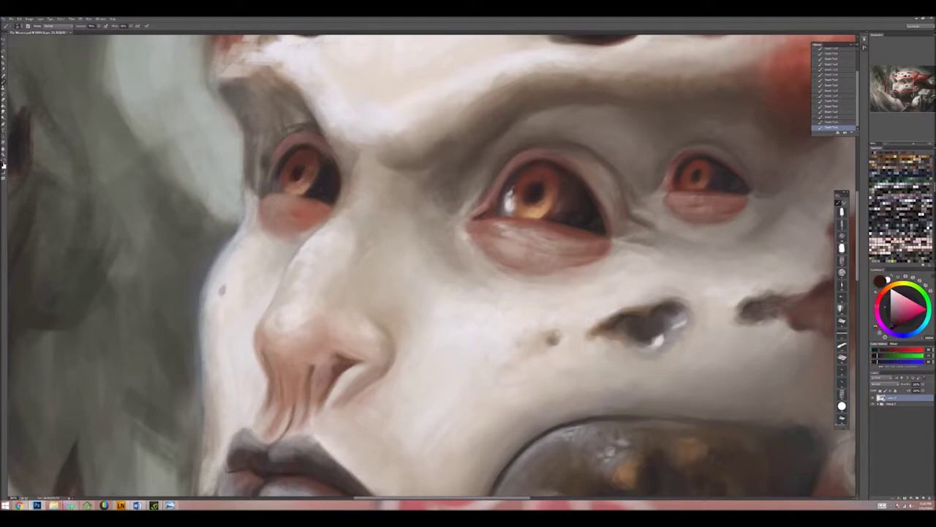
{"action": "left_click", "coordinate": [326, 178], "text": "alt"}
{"action": "left_click", "coordinate": [326, 178], "text": "alt"}
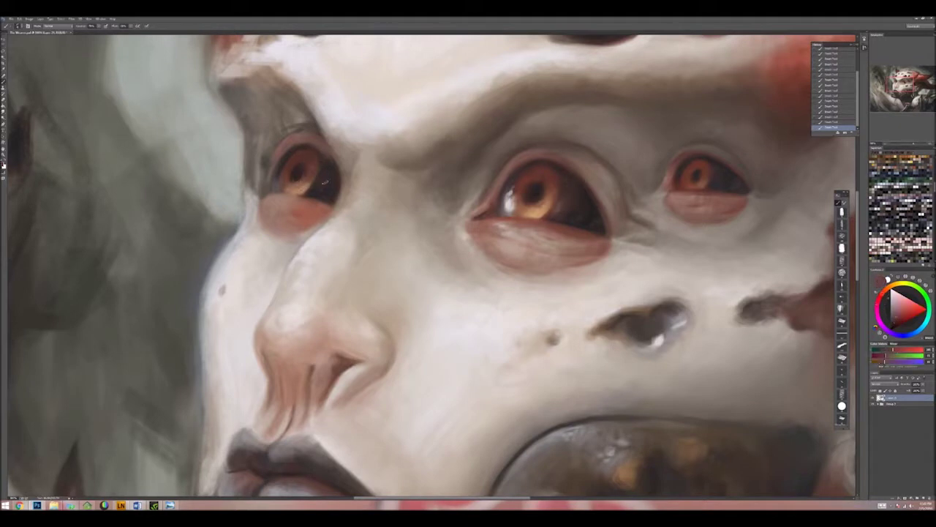
{"action": "left_click", "coordinate": [325, 178], "text": "alt"}
{"action": "left_click", "coordinate": [302, 190]}
{"action": "left_click", "coordinate": [318, 196], "text": "alt"}
Step: Paint light strokes over the brow above the left eye using sampled brighter tones
{"action": "left_click", "coordinate": [299, 146], "text": "alt"}
{"action": "left_click", "coordinate": [284, 151], "text": "alt"}
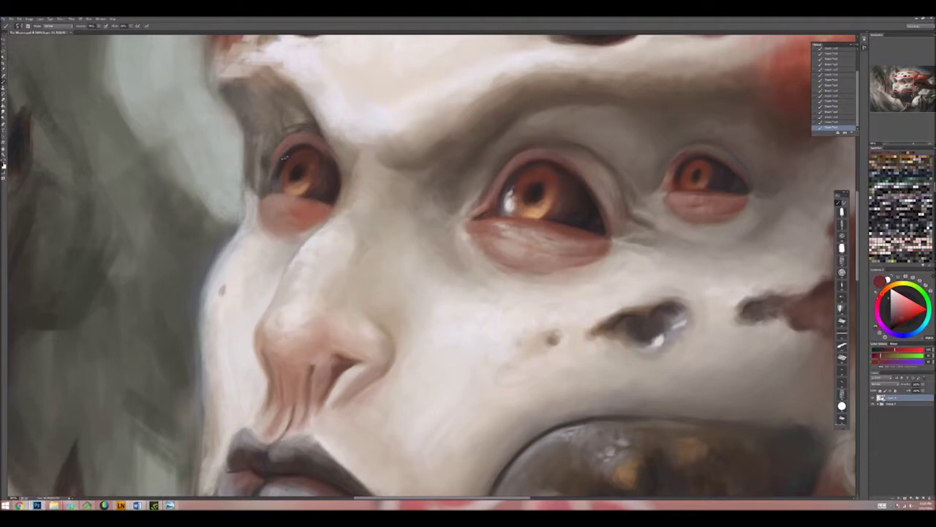
{"action": "left_click", "coordinate": [287, 150], "text": "alt"}
{"action": "left_click", "coordinate": [278, 146], "text": "alt"}
{"action": "left_click", "coordinate": [301, 134], "text": "alt"}
{"action": "mouse_move", "coordinate": [300, 98]}
{"action": "left_mouse_down"}
{"action": "mouse_move", "coordinate": [338, 159]}
{"action": "mouse_move", "coordinate": [357, 162]}
{"action": "left_mouse_up"}
Step: Paint dark red-brown strokes inside the left eye's upper lid
{"action": "left_click", "coordinate": [335, 150], "text": "alt"}
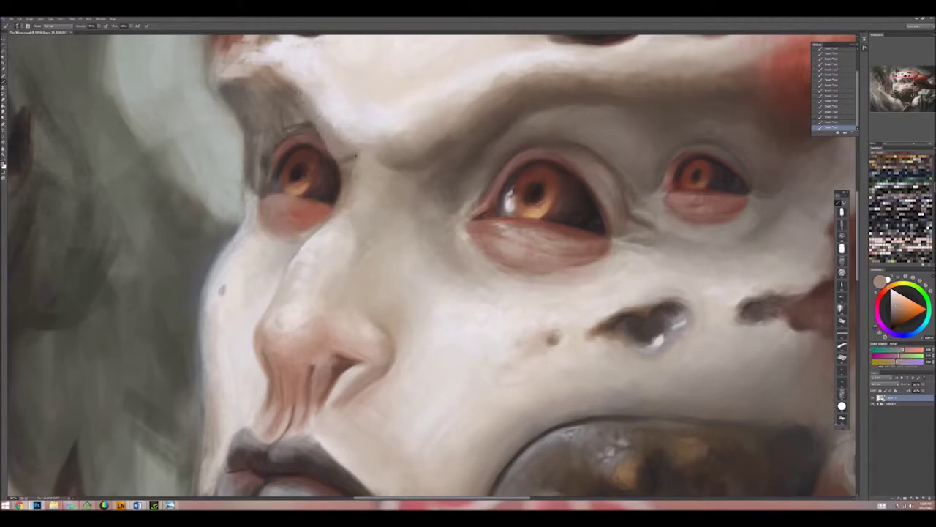
{"action": "left_click", "coordinate": [313, 156], "text": "alt"}
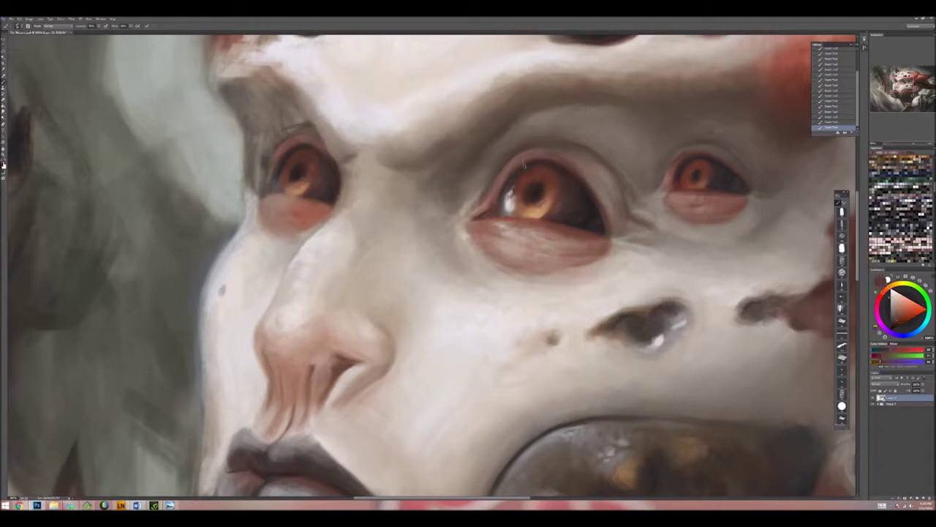
{"action": "left_click_drag", "start_coordinate": [313, 181], "coordinate": [290, 183]}
{"action": "left_click", "coordinate": [294, 174], "text": "alt"}
{"action": "left_click", "coordinate": [296, 152], "text": "alt"}
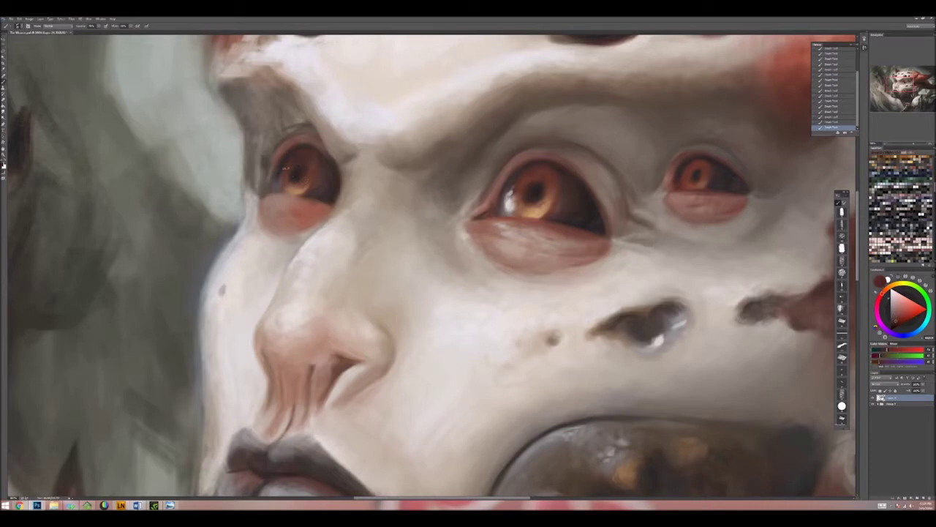
Step: Add small bright highlights to the left eye using pale orange tones
{"action": "left_click", "coordinate": [520, 205], "text": "alt"}
{"action": "left_click", "coordinate": [314, 174], "text": "alt"}
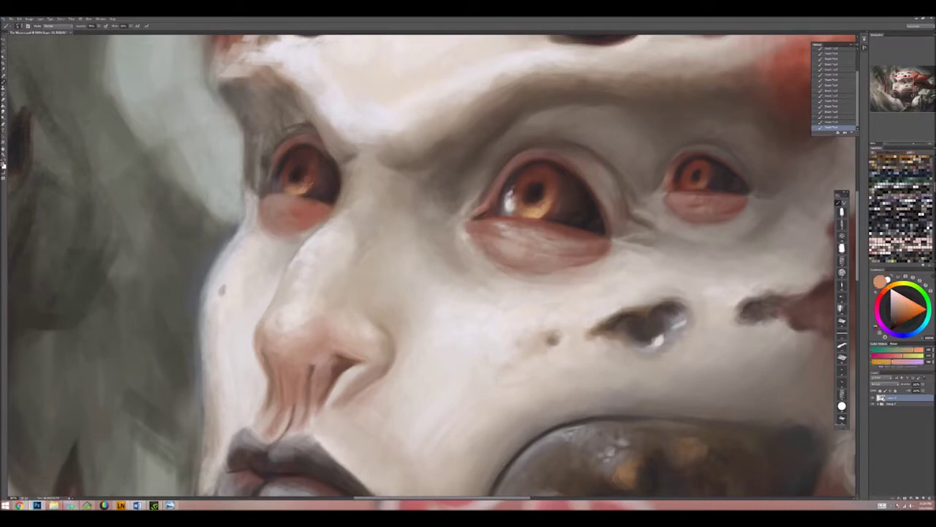
{"action": "left_click", "coordinate": [508, 211], "text": "alt"}
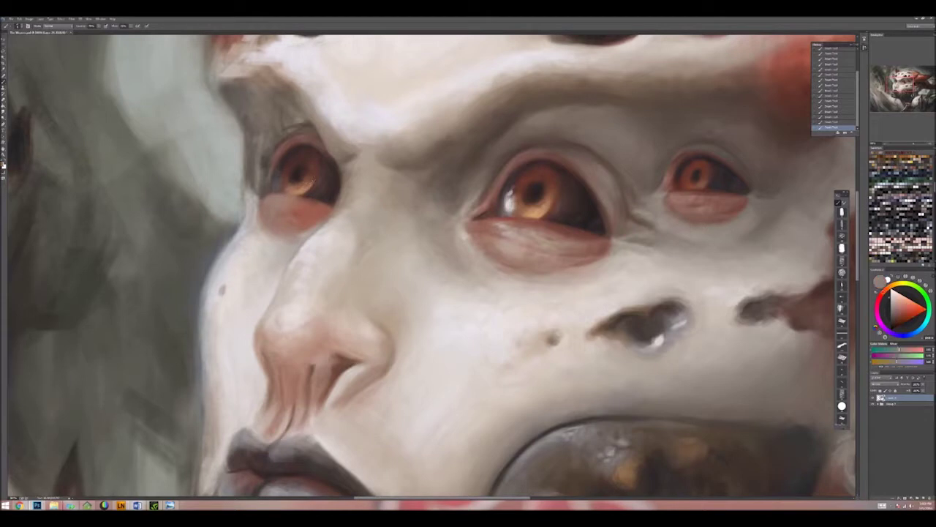
{"action": "left_click_drag", "start_coordinate": [278, 168], "coordinate": [278, 187]}
{"action": "left_click", "coordinate": [278, 176], "text": "alt"}
{"action": "left_click", "coordinate": [279, 176], "text": "alt"}
Step: Switch to dark red, sample red tones near the eyes, and view the whole painting
{"action": "key", "text": "x"}
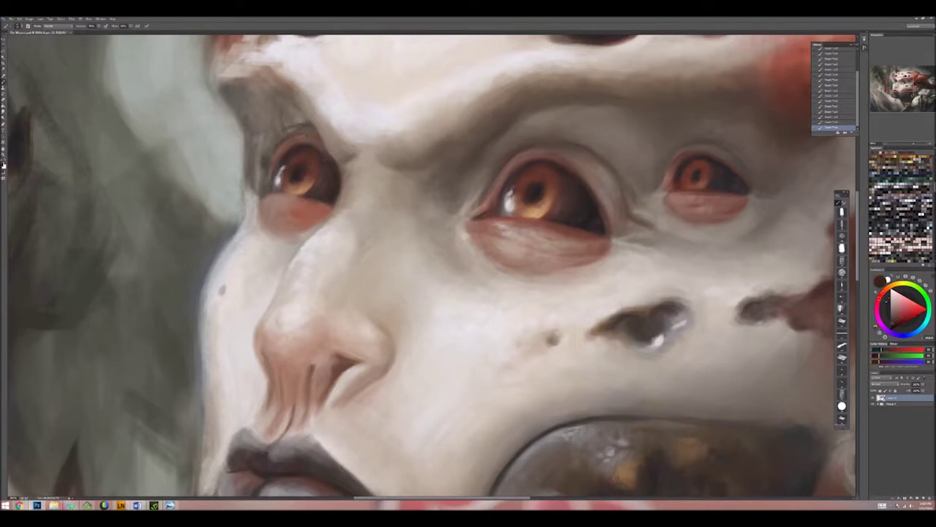
{"action": "left_click", "coordinate": [524, 180], "text": "alt"}
{"action": "left_click", "coordinate": [303, 196], "text": "alt"}
{"action": "left_click", "coordinate": [331, 210], "text": "alt"}
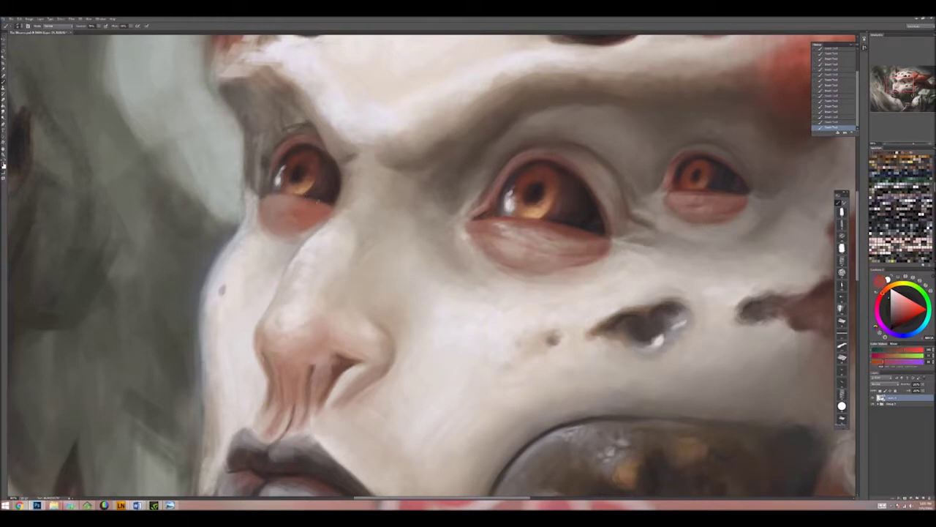
{"action": "key", "text": "ctrl+minus"}
{"action": "key", "text": "ctrl+minus"}
{"action": "key", "text": "ctrl+minus"}
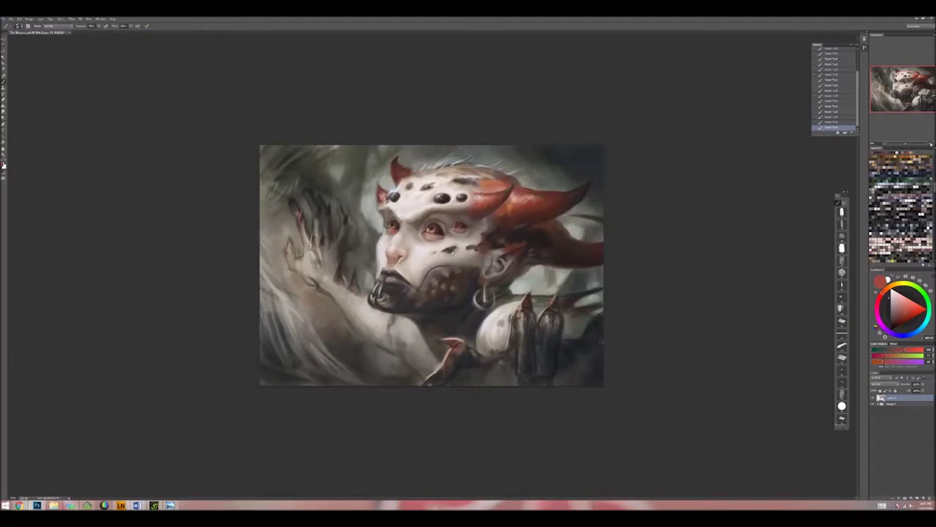
{"action": "key", "text": "ctrl+plus"}
{"action": "key", "text": "ctrl+plus"}
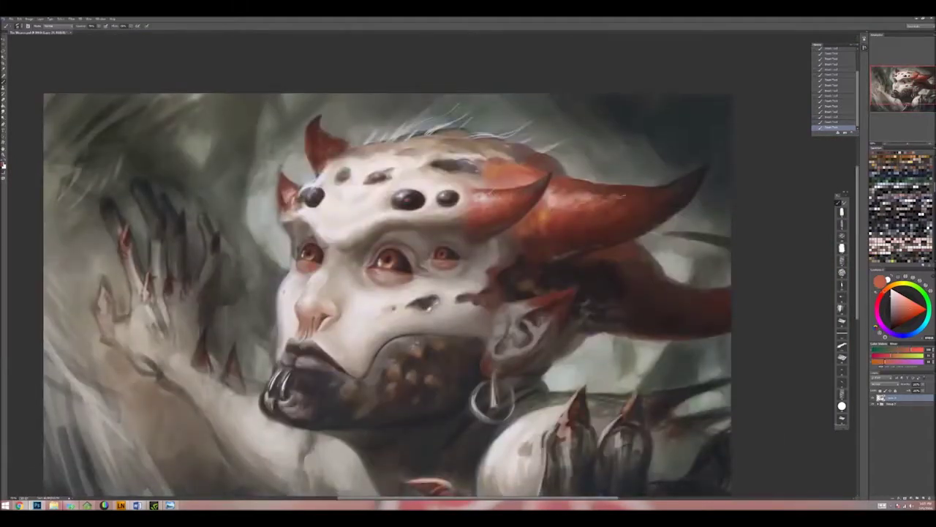
{"action": "left_click", "coordinate": [575, 187], "text": "alt"}
{"action": "left_click", "coordinate": [573, 190], "text": "alt"}
{"action": "left_click", "coordinate": [551, 227], "text": "alt"}
{"action": "left_click", "coordinate": [536, 242], "text": "alt"}
{"action": "left_click", "coordinate": [558, 258], "text": "alt"}
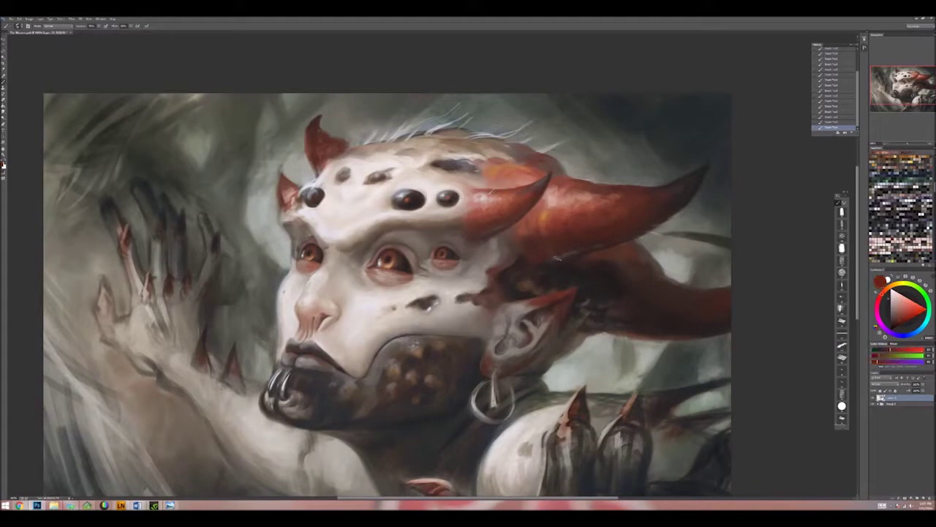
{"action": "left_click", "coordinate": [538, 198], "text": "alt"}
{"action": "left_click", "coordinate": [557, 185], "text": "alt"}
Step: Sample horn colours and dab lighter orange-red highlights on the right horn
{"action": "left_click", "coordinate": [556, 184], "text": "alt"}
{"action": "left_click", "coordinate": [562, 175], "text": "alt"}
{"action": "left_click", "coordinate": [556, 174], "text": "alt"}
{"action": "left_click", "coordinate": [574, 155], "text": "alt"}
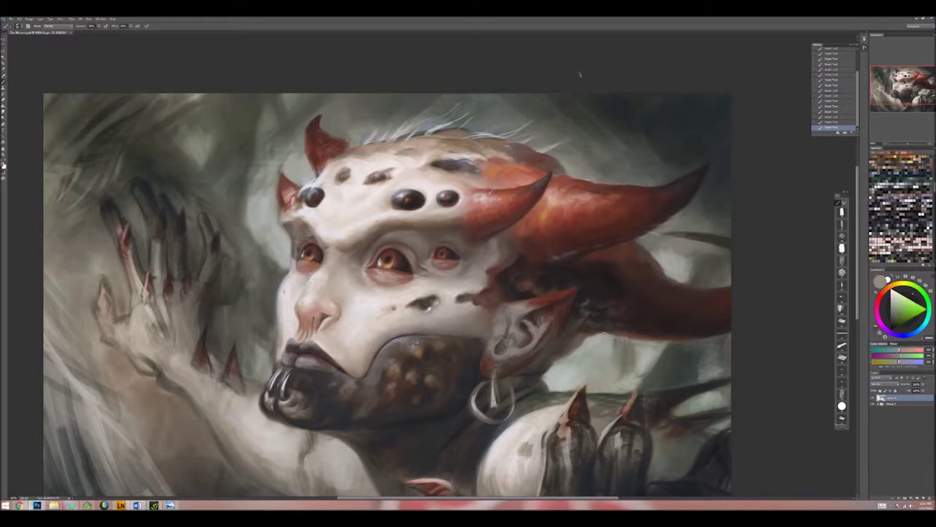
{"action": "left_click", "coordinate": [513, 153], "text": "alt"}
{"action": "left_click", "coordinate": [487, 146], "text": "alt"}
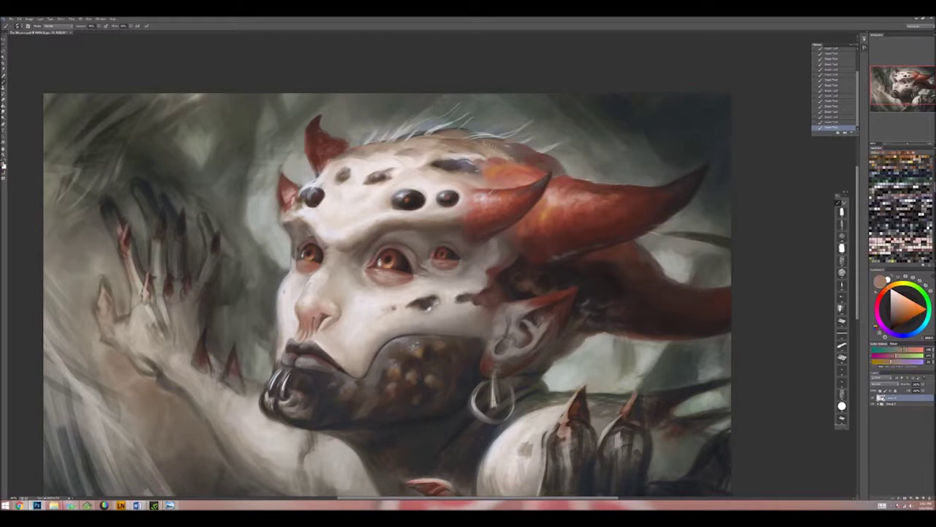
{"action": "left_click", "coordinate": [536, 171], "text": "alt"}
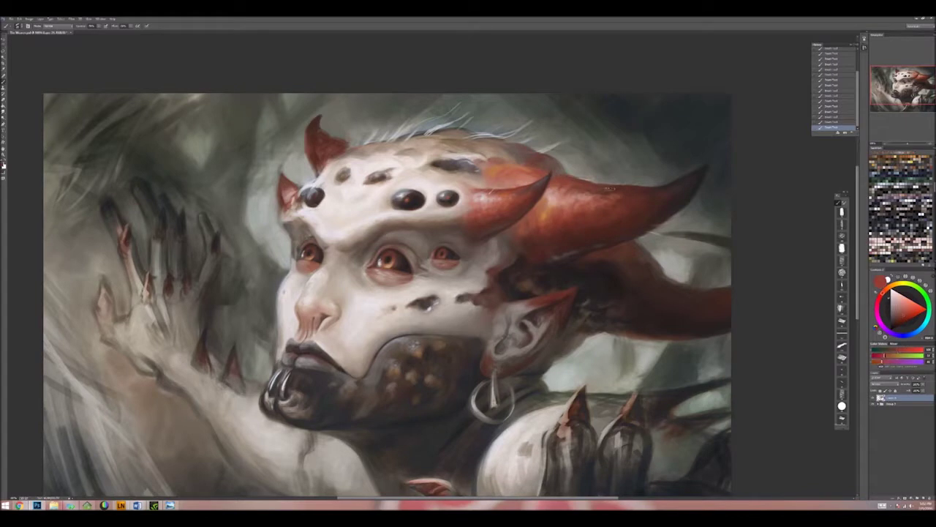
{"action": "left_click", "coordinate": [508, 167], "text": "alt"}
{"action": "left_click", "coordinate": [544, 212], "text": "alt"}
{"action": "left_click", "coordinate": [543, 214]}
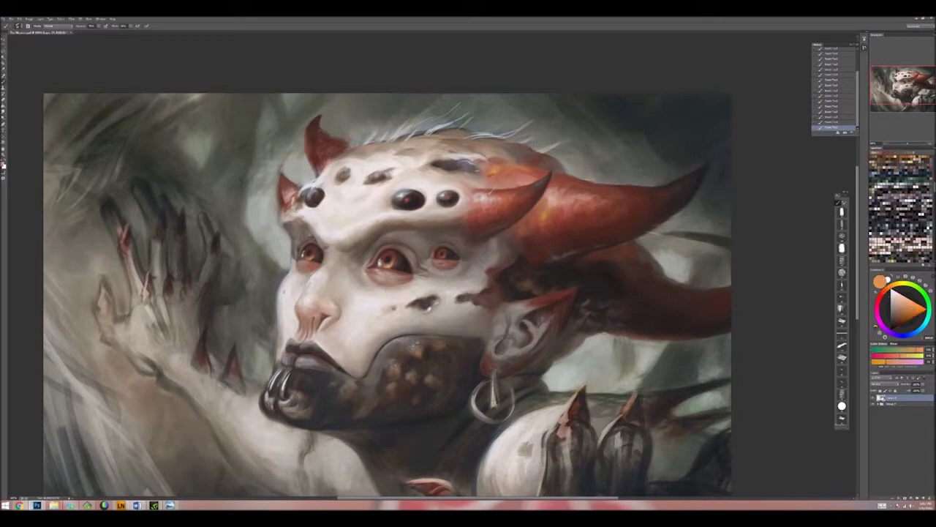
Step: Resample horn oranges, then paint dark red strokes at the horn's base
{"action": "left_click", "coordinate": [512, 174], "text": "alt"}
{"action": "left_click", "coordinate": [514, 172], "text": "alt"}
{"action": "left_click", "coordinate": [518, 169], "text": "alt"}
{"action": "left_click", "coordinate": [516, 170], "text": "alt"}
{"action": "left_click", "coordinate": [516, 182], "text": "alt"}
{"action": "left_click", "coordinate": [517, 183], "text": "alt"}
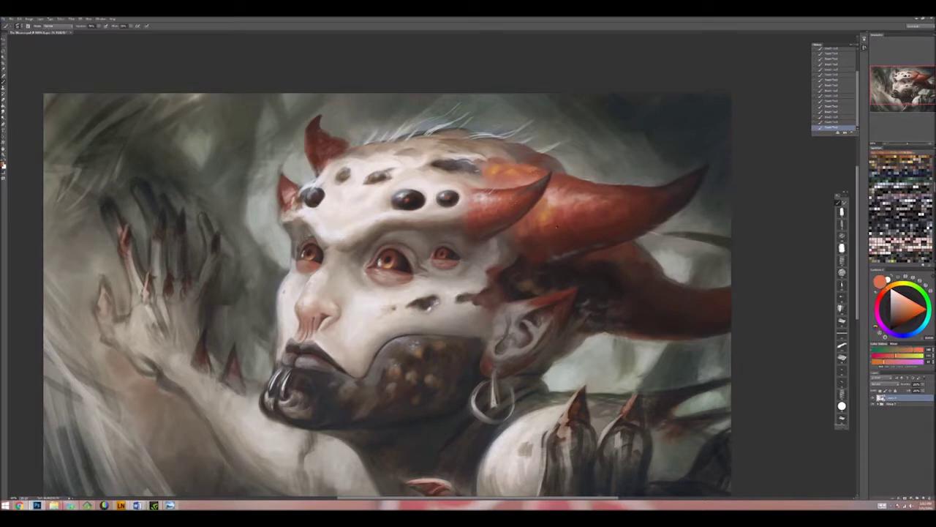
{"action": "left_click", "coordinate": [530, 231], "text": "alt"}
{"action": "left_click", "coordinate": [530, 231], "text": "alt"}
{"action": "left_click", "coordinate": [528, 227], "text": "alt"}
{"action": "left_click_drag", "start_coordinate": [507, 292], "coordinate": [483, 278]}
Step: Pick a dark tone near the horn base and touch up the top of the earring
{"action": "left_click", "coordinate": [426, 326], "text": "alt"}
{"action": "left_click", "coordinate": [429, 325], "text": "alt"}
{"action": "left_click", "coordinate": [432, 326], "text": "alt"}
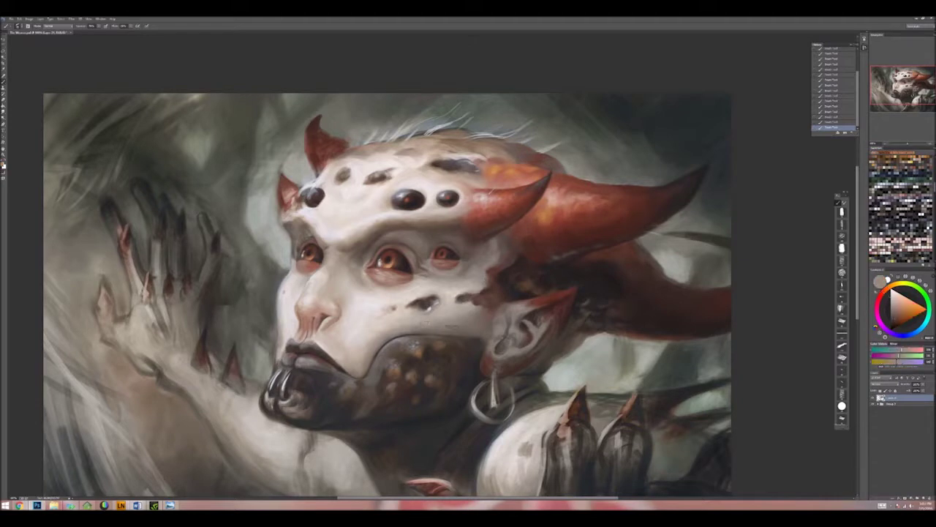
{"action": "left_click", "coordinate": [453, 328], "text": "alt"}
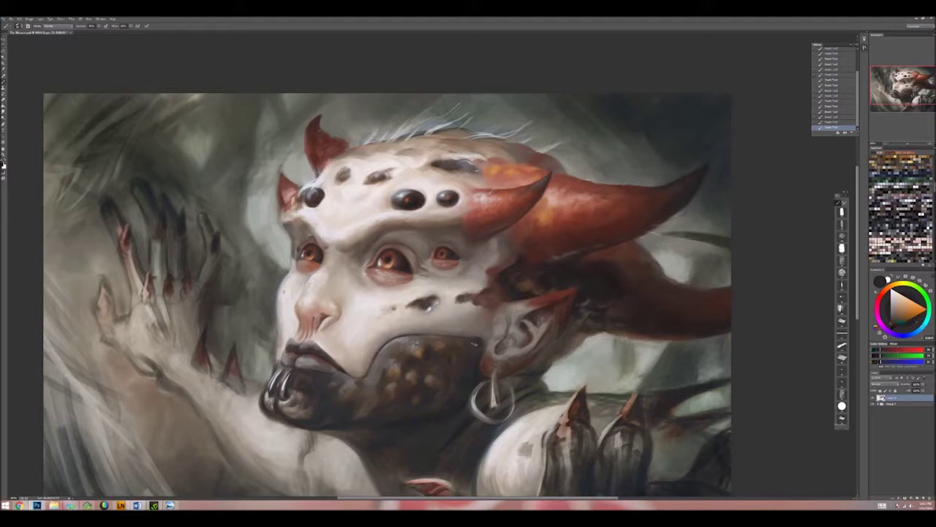
{"action": "left_click", "coordinate": [502, 372]}
Step: Sample green-grey, orange and light grey-green tones around the earring
{"action": "left_click", "coordinate": [569, 354], "text": "alt"}
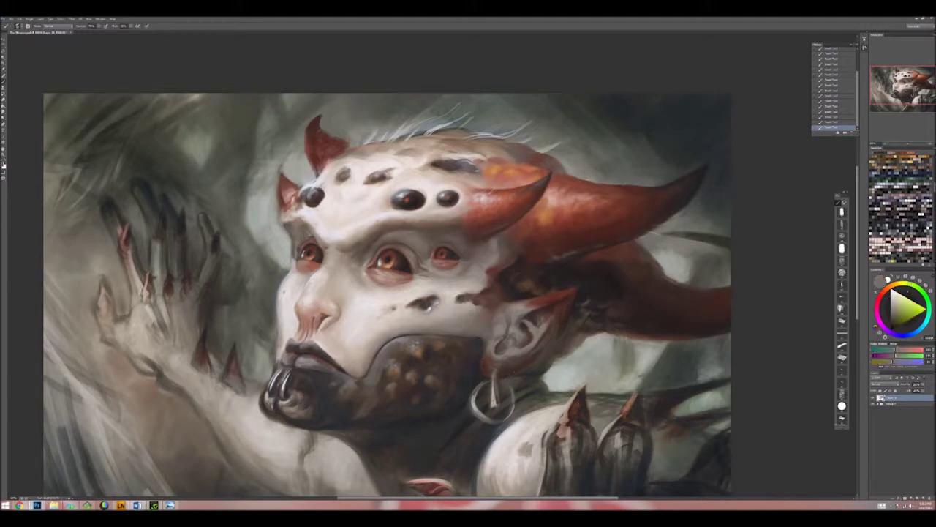
{"action": "left_click", "coordinate": [553, 362], "text": "alt"}
{"action": "left_click", "coordinate": [530, 370], "text": "alt"}
{"action": "left_click", "coordinate": [574, 338], "text": "alt"}
{"action": "left_click", "coordinate": [540, 376], "text": "alt"}
{"action": "left_click", "coordinate": [524, 388], "text": "alt"}
{"action": "left_click", "coordinate": [539, 386], "text": "alt"}
{"action": "left_click", "coordinate": [548, 378], "text": "alt"}
{"action": "left_click", "coordinate": [608, 394], "text": "alt"}
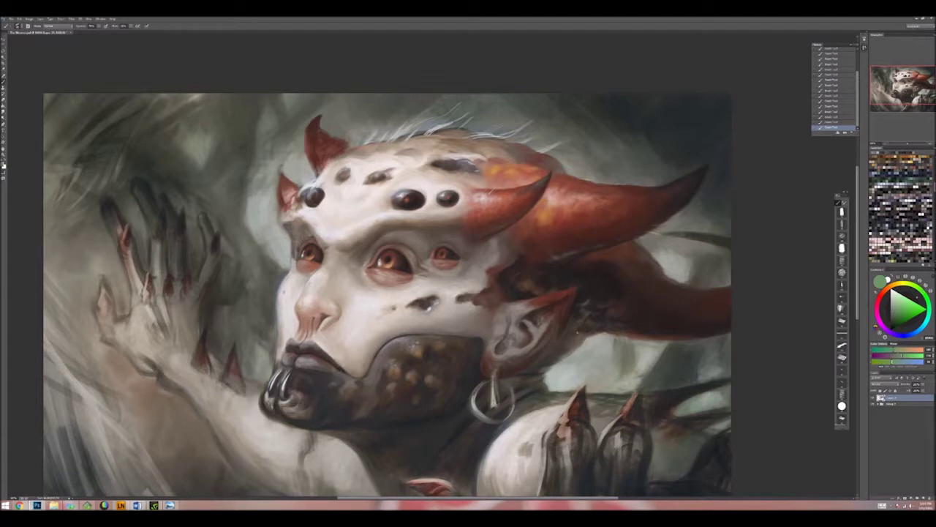
Step: Bring the lower body into view and pick a near-white from the pale background
{"action": "left_click_drag", "start_coordinate": [388, 292], "coordinate": [439, 183]}
{"action": "left_click", "coordinate": [601, 267], "text": "alt"}
{"action": "left_click", "coordinate": [604, 268], "text": "alt"}
{"action": "left_click", "coordinate": [612, 271], "text": "alt"}
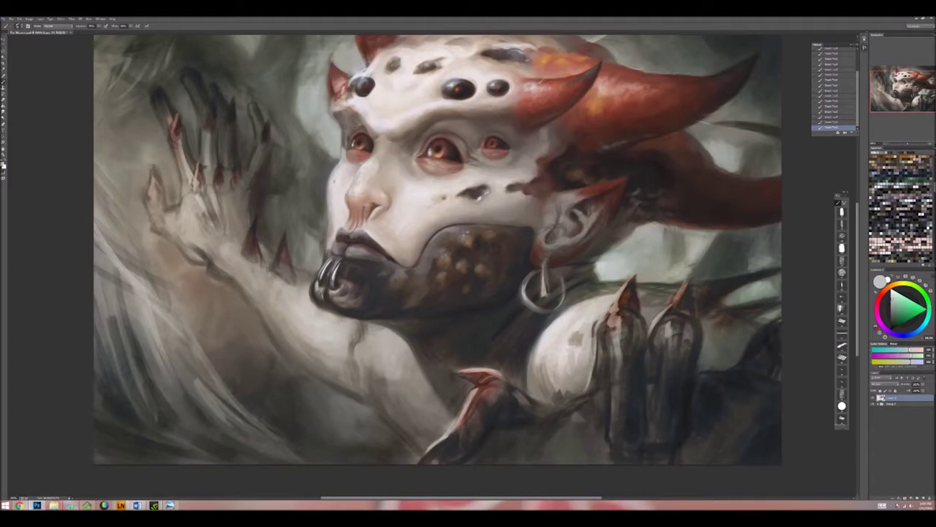
Step: Sample orange-brown and dark maroon tones from the horn area of the painting
{"action": "left_click", "coordinate": [608, 246], "text": "alt"}
{"action": "left_click", "coordinate": [608, 240], "text": "alt"}
{"action": "left_click", "coordinate": [620, 220], "text": "alt"}
{"action": "left_click", "coordinate": [632, 199], "text": "alt"}
{"action": "left_click", "coordinate": [620, 227], "text": "alt"}
{"action": "left_click", "coordinate": [616, 226], "text": "alt"}
{"action": "left_click", "coordinate": [569, 253], "text": "alt"}
Step: Sample brighter, darker and orange-red tones from around the face and horn
{"action": "left_click", "coordinate": [638, 155], "text": "alt"}
{"action": "left_click", "coordinate": [637, 157], "text": "alt"}
{"action": "left_click", "coordinate": [635, 159], "text": "alt"}
{"action": "left_click", "coordinate": [553, 318], "text": "alt"}
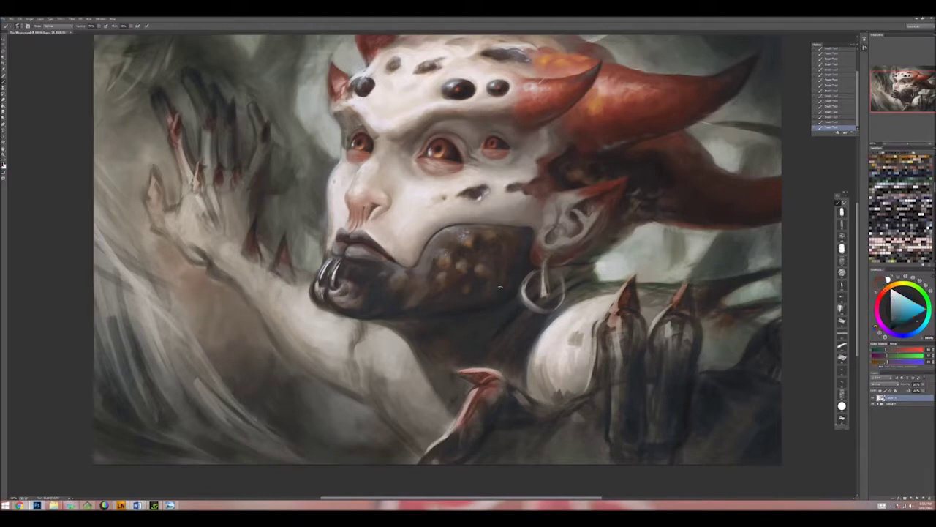
{"action": "left_click", "coordinate": [506, 272], "text": "alt"}
{"action": "left_click", "coordinate": [564, 316], "text": "alt"}
{"action": "left_click", "coordinate": [578, 311], "text": "alt"}
{"action": "left_click", "coordinate": [578, 343], "text": "alt"}
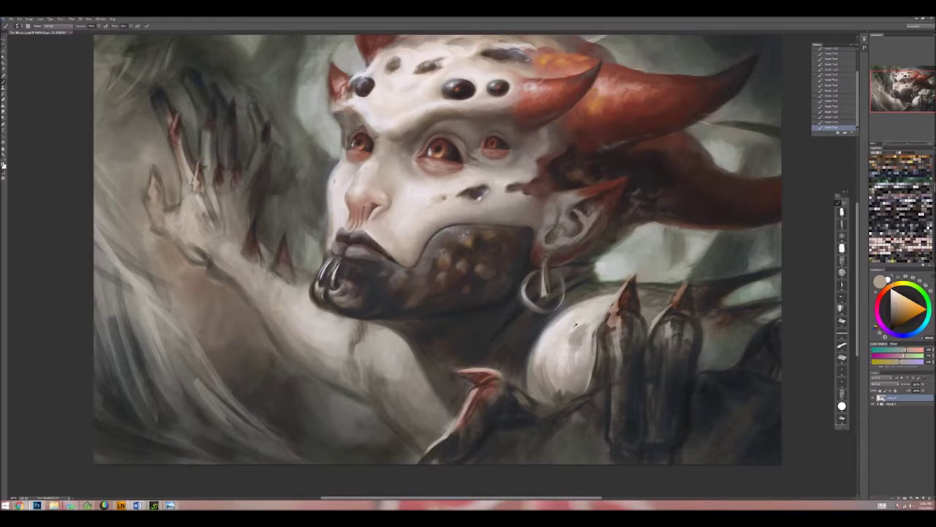
{"action": "left_click", "coordinate": [568, 346], "text": "alt"}
Step: Zoom in around the face and dab a small dark red mark on the horn
{"action": "left_click", "coordinate": [598, 235], "text": "alt"}
{"action": "scroll", "coordinate": [598, 235], "scroll_direction": "up", "scroll_amount": 2}
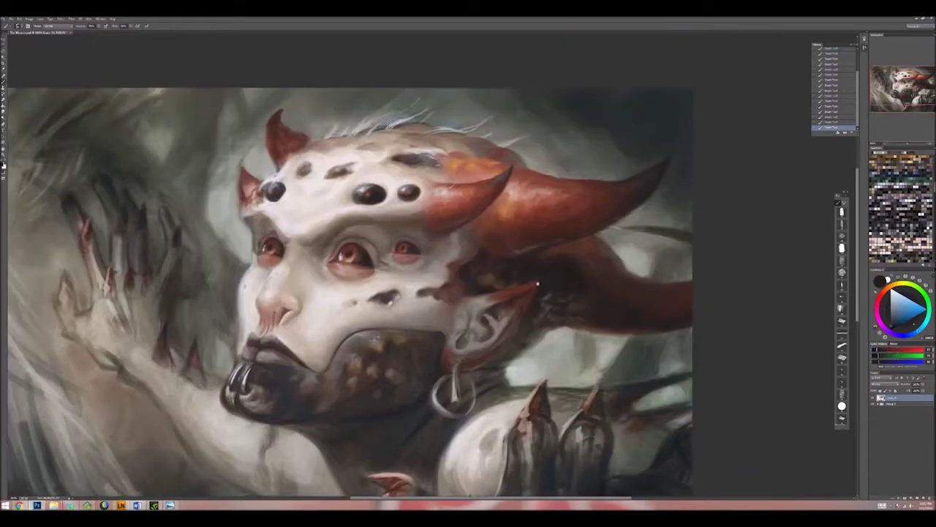
{"action": "left_click", "coordinate": [558, 184], "text": "alt"}
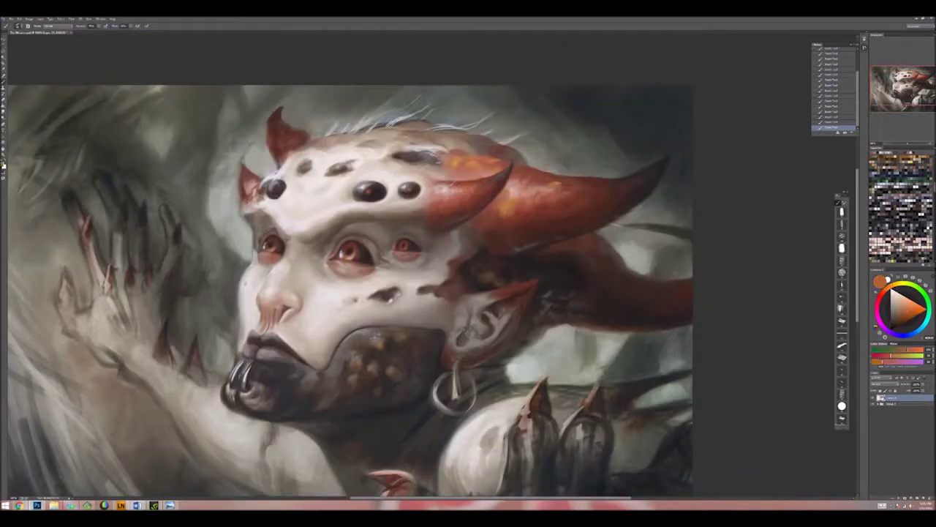
Step: Sample light salmon and pink tones from the near end of the horn
{"action": "left_click", "coordinate": [530, 187], "text": "alt"}
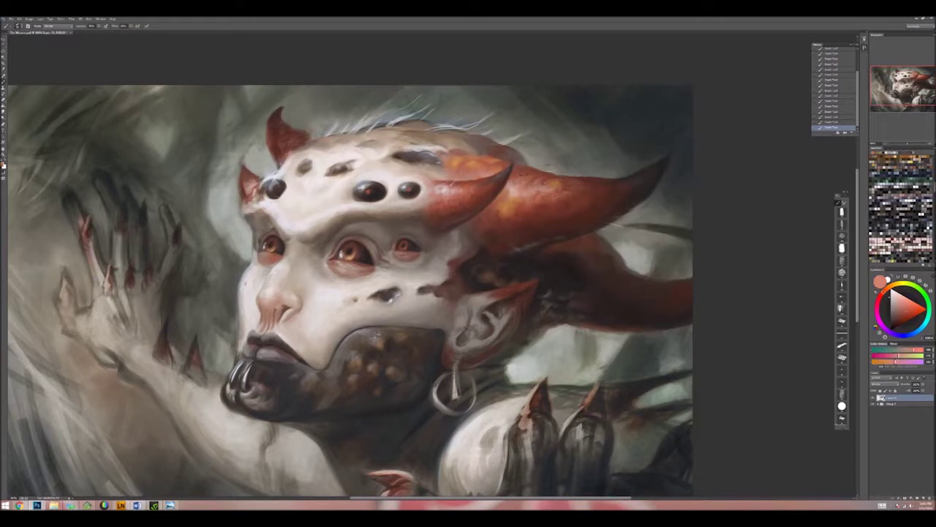
{"action": "left_click", "coordinate": [531, 187], "text": "alt"}
{"action": "left_click", "coordinate": [535, 187], "text": "alt"}
{"action": "left_click", "coordinate": [534, 186], "text": "alt"}
{"action": "left_click", "coordinate": [545, 184], "text": "alt"}
{"action": "left_click", "coordinate": [545, 184], "text": "alt"}
{"action": "left_click", "coordinate": [545, 185], "text": "alt"}
Step: Sample dark red, darker brown and orange-red tones further along the horn
{"action": "left_click", "coordinate": [593, 193], "text": "alt"}
{"action": "left_click", "coordinate": [592, 200], "text": "alt"}
{"action": "left_click", "coordinate": [603, 177], "text": "alt"}
{"action": "left_click", "coordinate": [614, 179], "text": "alt"}
{"action": "left_click", "coordinate": [641, 177], "text": "alt"}
{"action": "left_click", "coordinate": [626, 177], "text": "alt"}
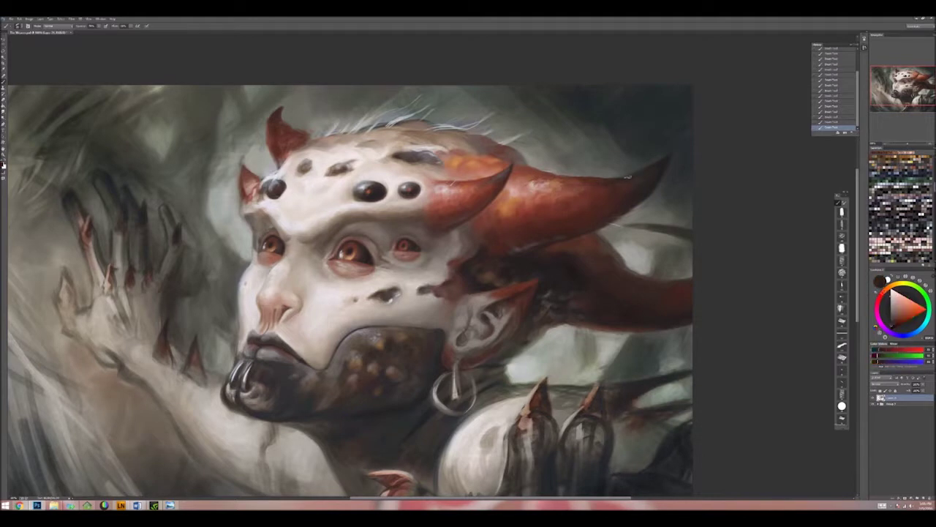
{"action": "left_click", "coordinate": [611, 214], "text": "alt"}
{"action": "left_click", "coordinate": [568, 208], "text": "alt"}
Step: Reset the view to a medium zoom and save the painting
{"action": "key", "text": "ctrl+minus"}
{"action": "key", "text": "ctrl+minus"}
{"action": "key", "text": "ctrl+minus"}
{"action": "key", "text": "ctrl+minus"}
{"action": "key", "text": "ctrl+plus"}
{"action": "key", "text": "ctrl+plus"}
{"action": "key", "text": "alt+f"}
{"action": "left_click", "coordinate": [57, 83]}
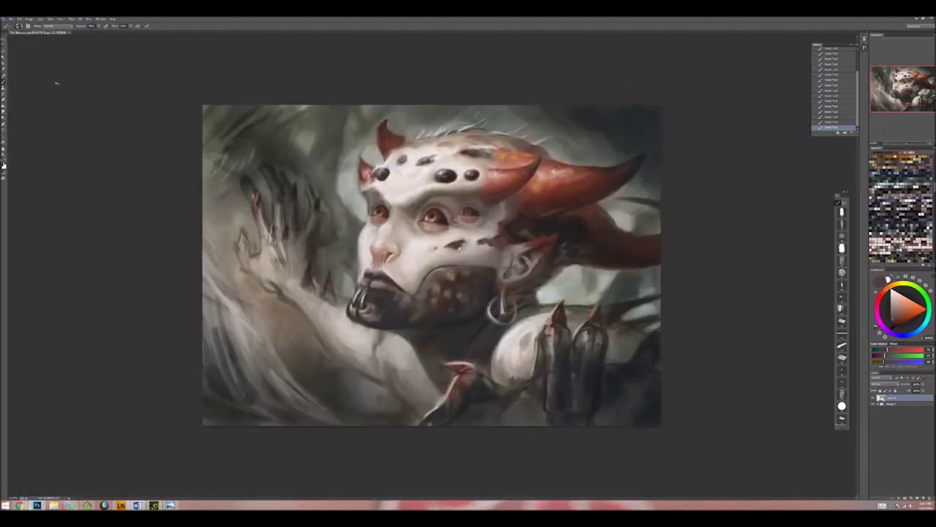
Step: Zoom in close and pick a pale peach skin tone from the face
{"action": "key", "text": "ctrl+minus"}
{"action": "key", "text": "ctrl+minus"}
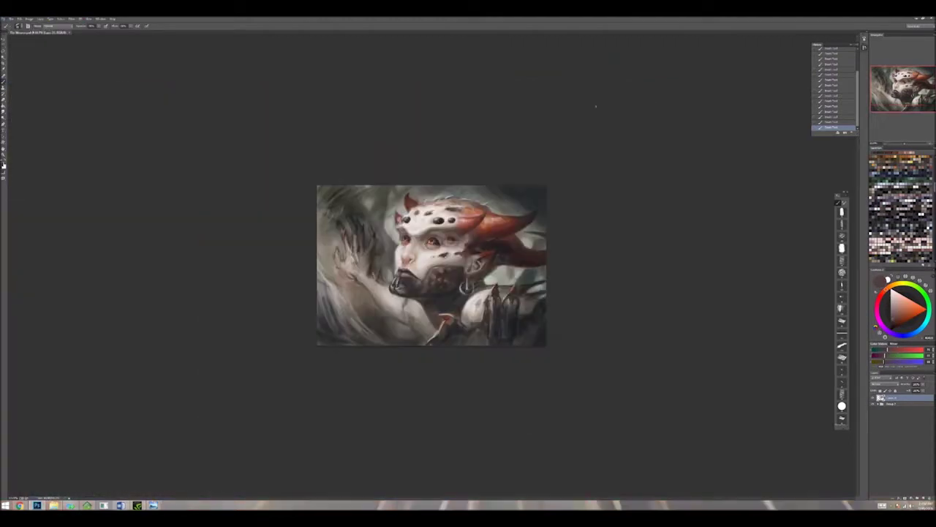
{"action": "key", "text": "ctrl+plus"}
{"action": "key", "text": "ctrl+plus"}
{"action": "key", "text": "ctrl+plus"}
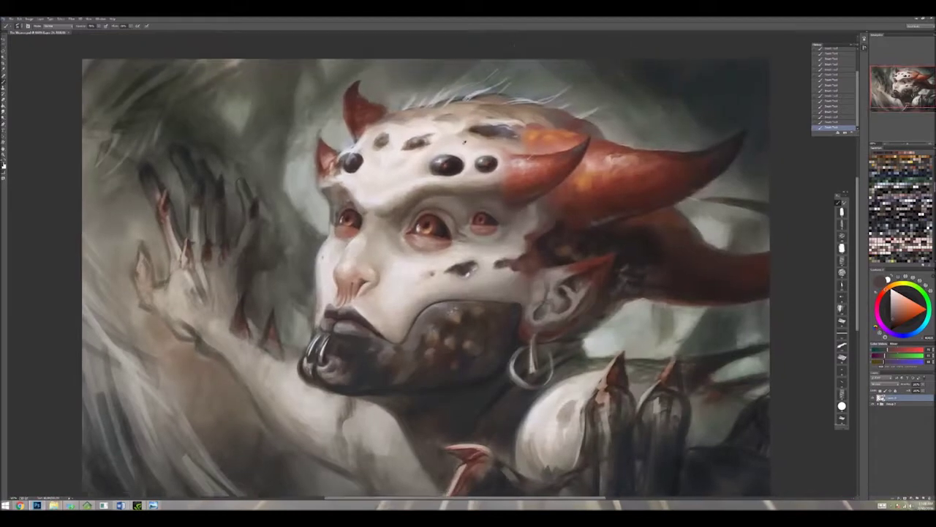
{"action": "key", "text": "x"}
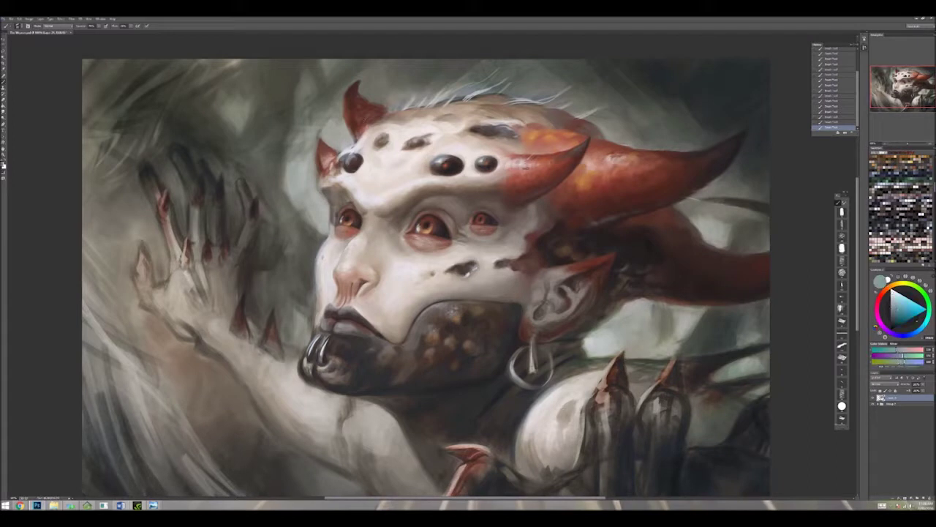
{"action": "left_click", "coordinate": [516, 166], "text": "alt"}
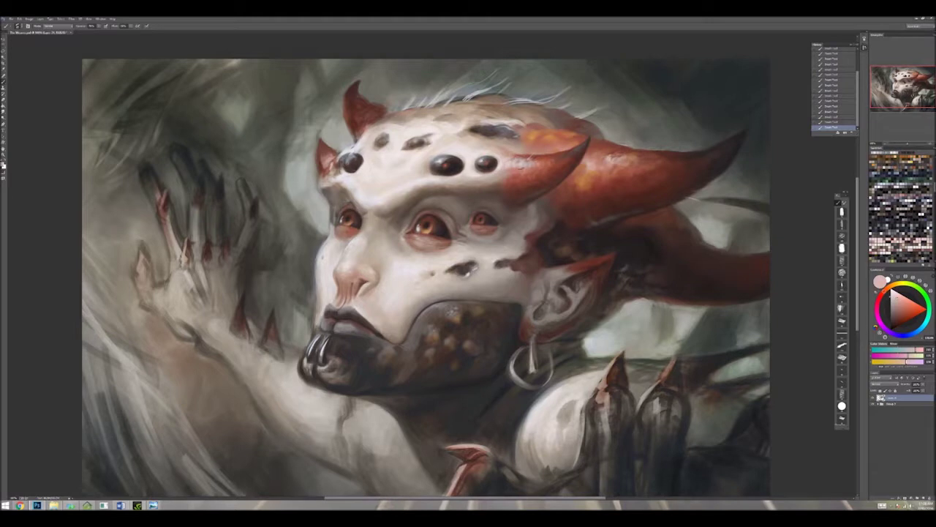
{"action": "left_click", "coordinate": [473, 150], "text": "alt"}
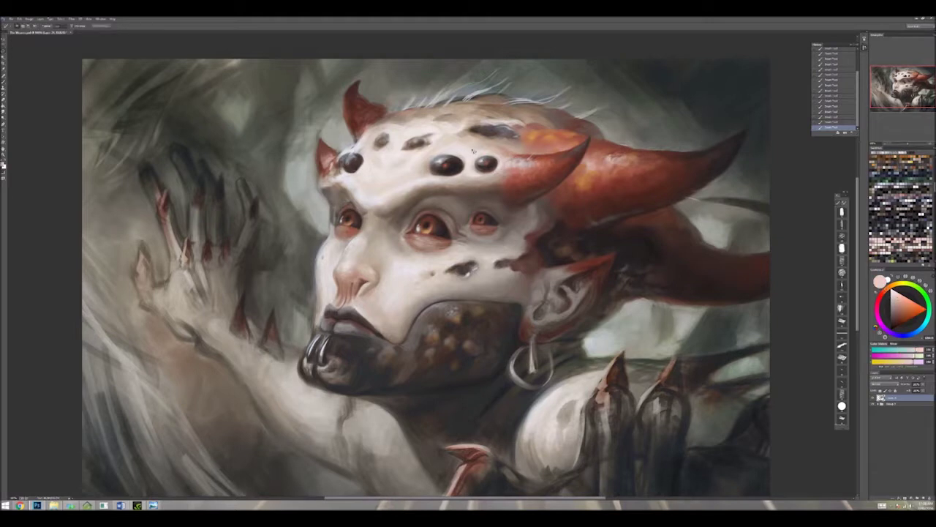
Step: Fill a pale oval selection around the small forehead eye on a new layer
{"action": "key", "text": "m"}
{"action": "key", "text": "ctrl+shift+alt+n"}
{"action": "left_click_drag", "start_coordinate": [466, 146], "coordinate": [507, 183]}
{"action": "left_click_drag", "start_coordinate": [465, 145], "coordinate": [498, 175]}
{"action": "key", "text": "ctrl+d"}
Step: Brush strokes around the forehead eye and blend the pale ring softly
{"action": "key", "text": "b"}
{"action": "left_click_drag", "start_coordinate": [467, 148], "coordinate": [507, 149]}
{"action": "mouse_move", "coordinate": [460, 172]}
{"action": "left_mouse_down"}
{"action": "mouse_move", "coordinate": [492, 173]}
{"action": "mouse_move", "coordinate": [477, 146]}
{"action": "mouse_move", "coordinate": [483, 160]}
{"action": "left_mouse_up"}
{"action": "key", "text": "r"}
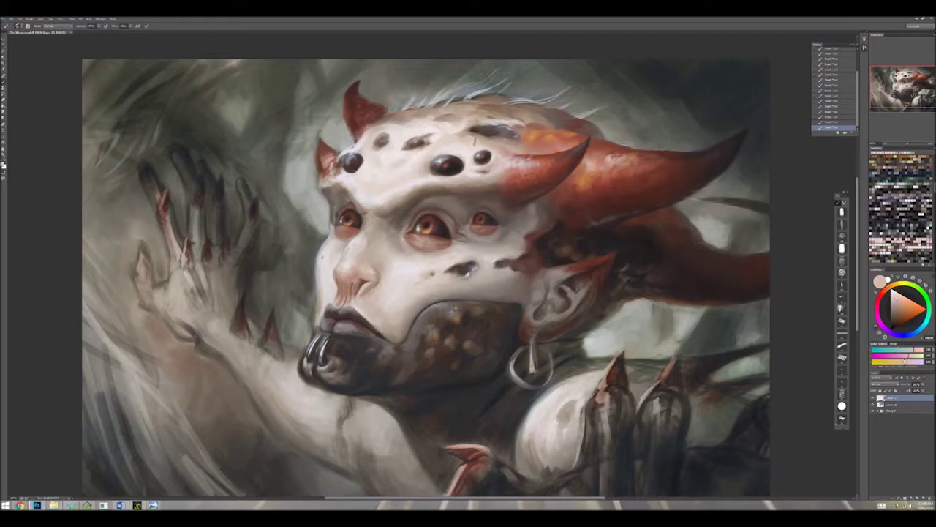
Step: Sample lighter and darker forehead skin tones beside the forehead eye
{"action": "left_click", "coordinate": [476, 170], "text": "alt"}
{"action": "left_click", "coordinate": [473, 169], "text": "alt"}
{"action": "left_click", "coordinate": [470, 169], "text": "alt"}
{"action": "left_click", "coordinate": [469, 168], "text": "alt"}
{"action": "left_click", "coordinate": [480, 174], "text": "alt"}
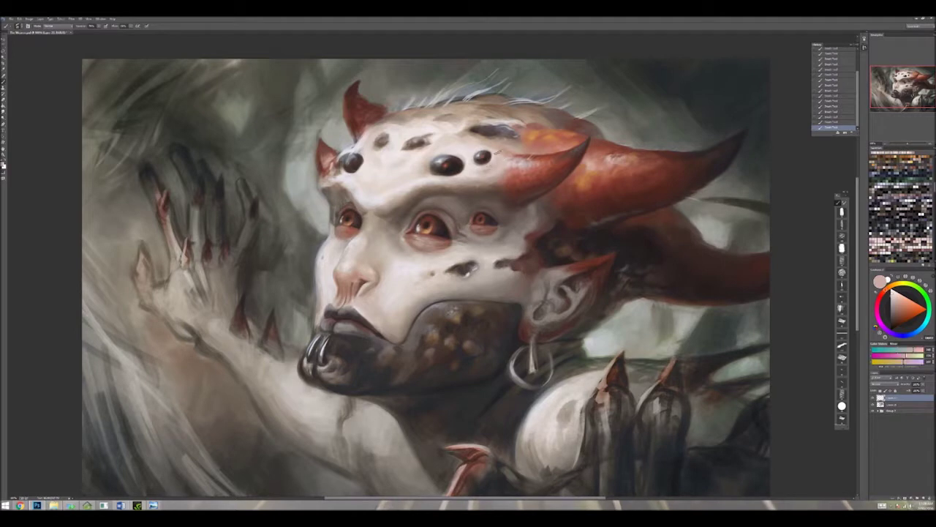
{"action": "left_click", "coordinate": [480, 174], "text": "alt"}
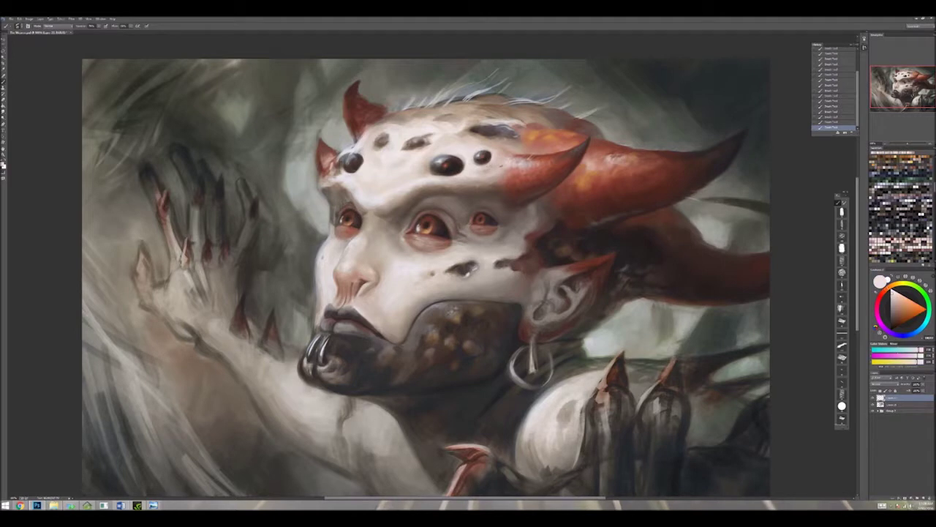
{"action": "left_click", "coordinate": [480, 174], "text": "alt"}
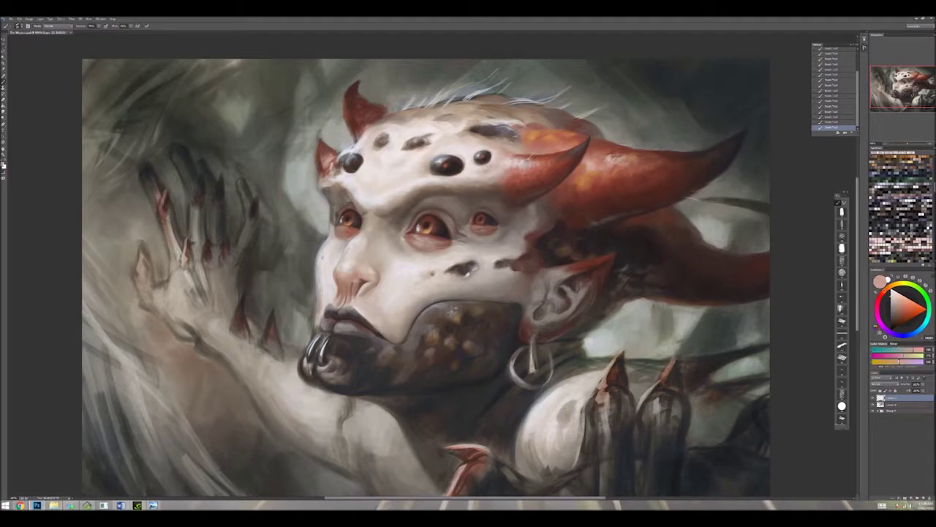
{"action": "left_click", "coordinate": [480, 174], "text": "alt"}
{"action": "left_click", "coordinate": [480, 174], "text": "alt"}
{"action": "left_click", "coordinate": [480, 174], "text": "alt"}
{"action": "left_click", "coordinate": [480, 174], "text": "alt"}
{"action": "left_click", "coordinate": [480, 174], "text": "alt"}
{"action": "left_click", "coordinate": [480, 174], "text": "alt"}
{"action": "left_click", "coordinate": [480, 174], "text": "alt"}
{"action": "left_click", "coordinate": [480, 174], "text": "alt"}
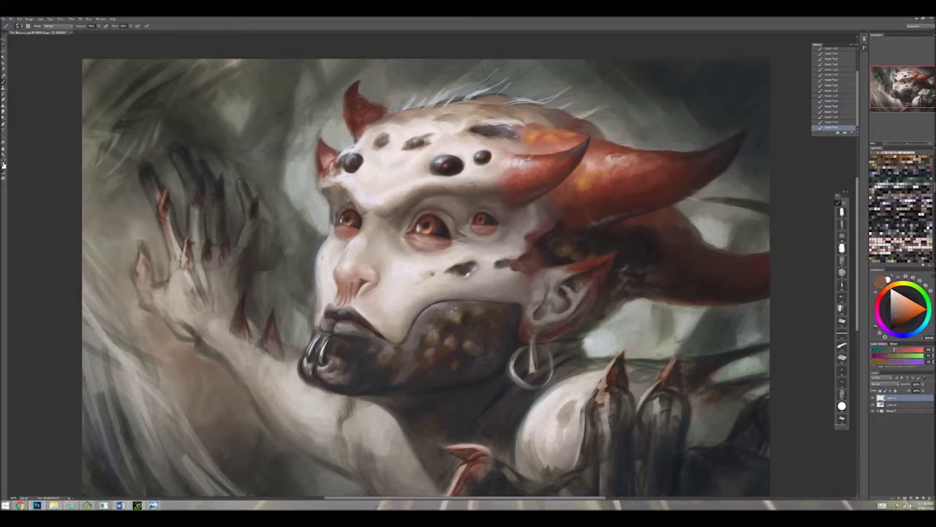
{"action": "left_click", "coordinate": [480, 174], "text": "alt"}
{"action": "left_click", "coordinate": [479, 174], "text": "alt"}
{"action": "left_click", "coordinate": [477, 184], "text": "alt"}
{"action": "left_click", "coordinate": [477, 184], "text": "alt"}
{"action": "left_click", "coordinate": [477, 184], "text": "alt"}
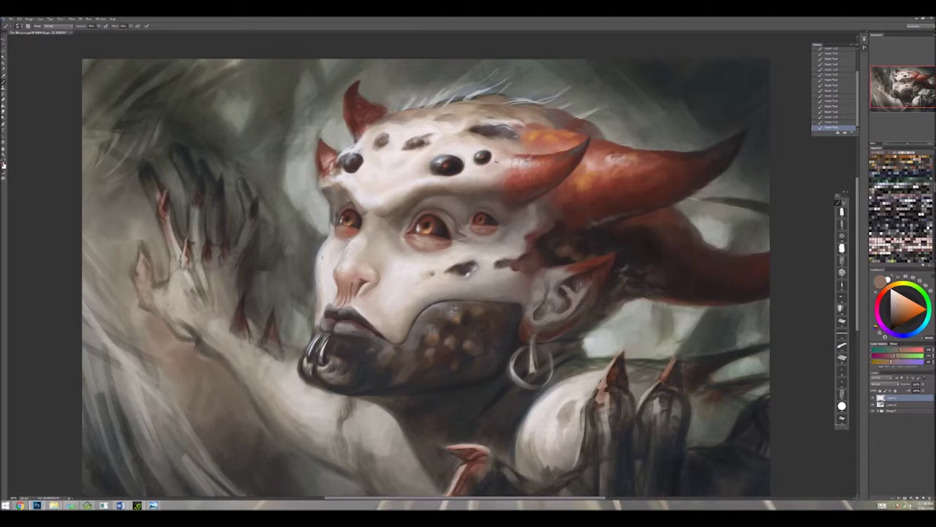
Step: Sample brighter and darker tones across the forehead and brow
{"action": "left_click", "coordinate": [498, 164], "text": "alt"}
{"action": "left_click", "coordinate": [470, 174], "text": "alt"}
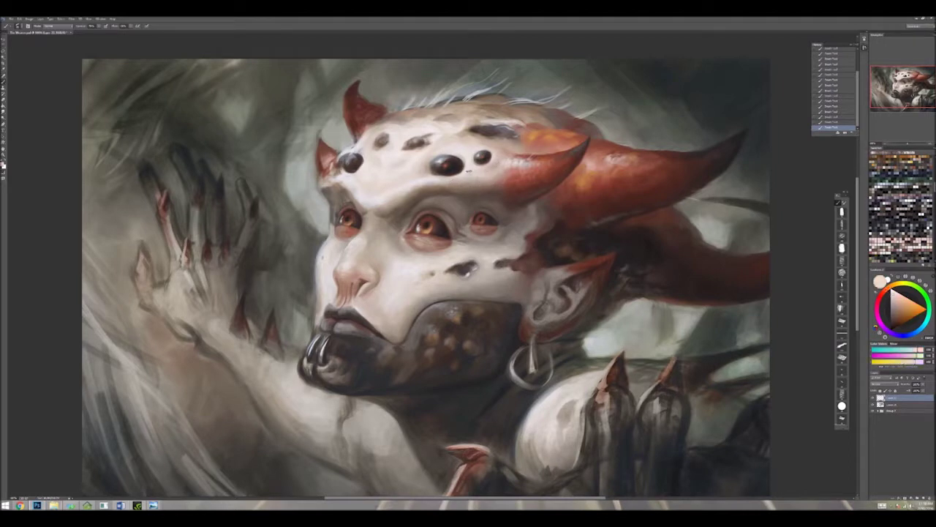
{"action": "left_click", "coordinate": [471, 180], "text": "alt"}
{"action": "left_click", "coordinate": [484, 181], "text": "alt"}
{"action": "left_click", "coordinate": [489, 178], "text": "alt"}
{"action": "left_click", "coordinate": [429, 182], "text": "alt"}
{"action": "left_click", "coordinate": [421, 187], "text": "alt"}
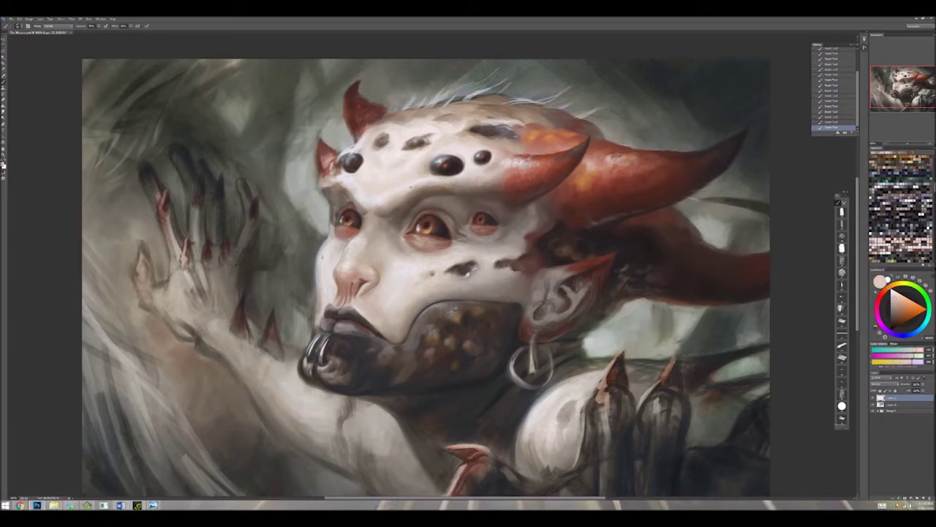
{"action": "left_click", "coordinate": [406, 192], "text": "alt"}
{"action": "left_click", "coordinate": [512, 227], "text": "alt"}
{"action": "left_click", "coordinate": [516, 226], "text": "alt"}
{"action": "left_click", "coordinate": [520, 225], "text": "alt"}
{"action": "left_click", "coordinate": [525, 224], "text": "alt"}
Step: Sample colours near the horn base and along the horn, including an orange tone
{"action": "left_click", "coordinate": [534, 223], "text": "alt"}
{"action": "left_click", "coordinate": [537, 224], "text": "alt"}
{"action": "left_click", "coordinate": [549, 230], "text": "alt"}
{"action": "left_click", "coordinate": [584, 221], "text": "alt"}
{"action": "left_click", "coordinate": [582, 223], "text": "alt"}
{"action": "left_click", "coordinate": [570, 233], "text": "alt"}
{"action": "left_click", "coordinate": [573, 224], "text": "alt"}
{"action": "left_click", "coordinate": [618, 249], "text": "alt"}
{"action": "left_click", "coordinate": [603, 215], "text": "alt"}
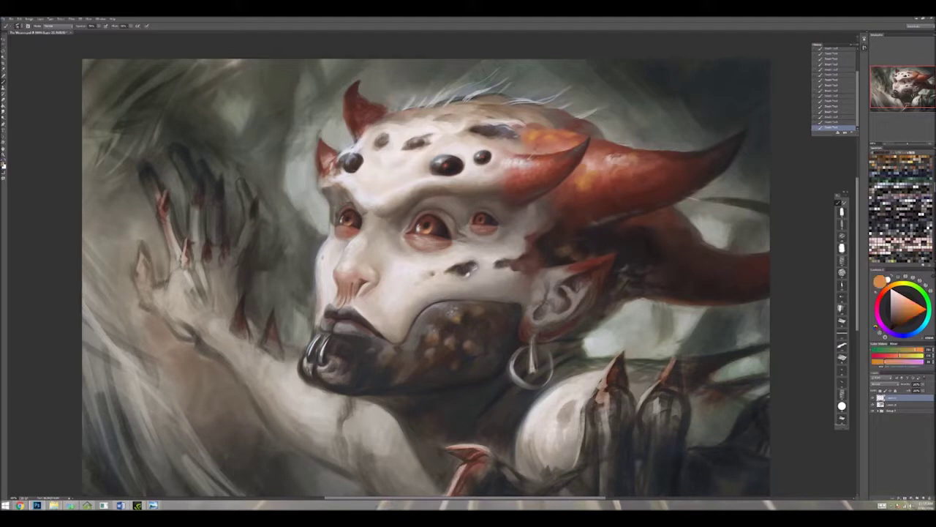
Step: Sample dark red horn tones and paint a small dark stroke on the horn
{"action": "left_click", "coordinate": [556, 131], "text": "alt"}
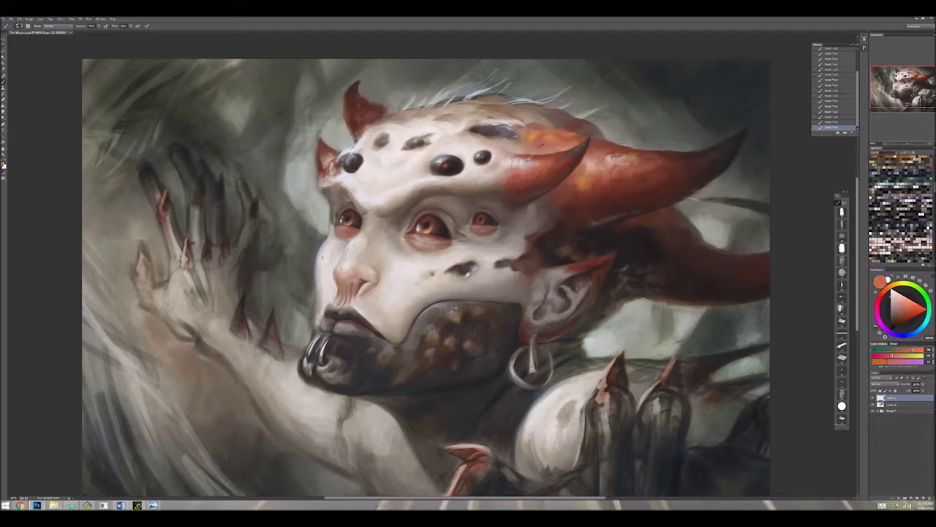
{"action": "left_click", "coordinate": [533, 134], "text": "alt"}
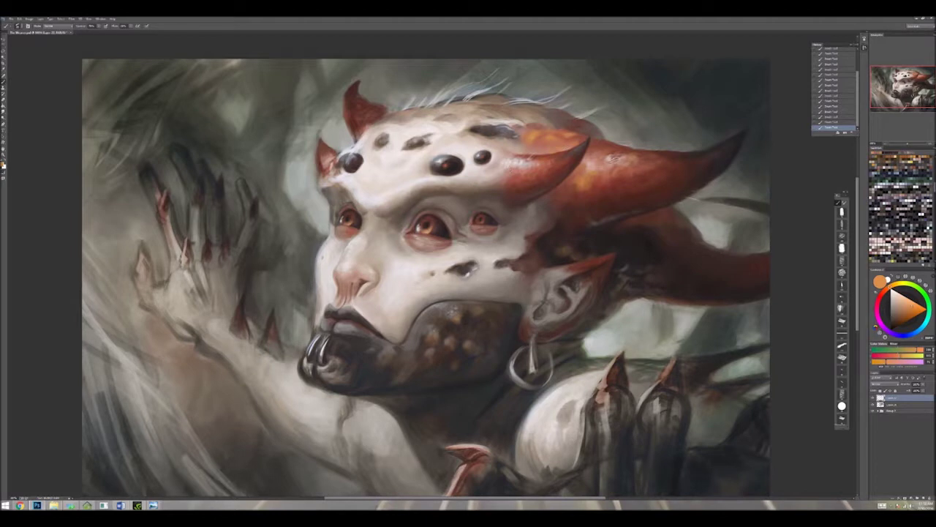
{"action": "left_click", "coordinate": [614, 175], "text": "alt"}
{"action": "left_click", "coordinate": [595, 187], "text": "alt"}
{"action": "left_click", "coordinate": [595, 187], "text": "alt"}
{"action": "left_click", "coordinate": [575, 193], "text": "alt"}
{"action": "left_click", "coordinate": [590, 203], "text": "alt"}
{"action": "left_click_drag", "start_coordinate": [574, 159], "coordinate": [581, 163]}
Step: Resample horn colours toward the tip, alternating brighter and darker tones
{"action": "left_click", "coordinate": [585, 169], "text": "alt"}
{"action": "left_click", "coordinate": [589, 176], "text": "alt"}
{"action": "left_click", "coordinate": [586, 169], "text": "alt"}
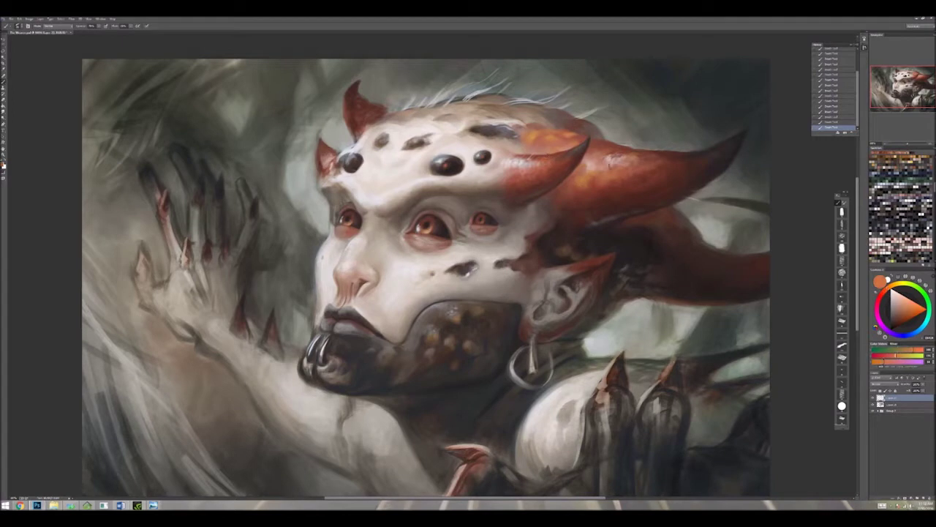
{"action": "left_click", "coordinate": [660, 166], "text": "alt"}
{"action": "left_click", "coordinate": [666, 163], "text": "alt"}
{"action": "left_click", "coordinate": [681, 161], "text": "alt"}
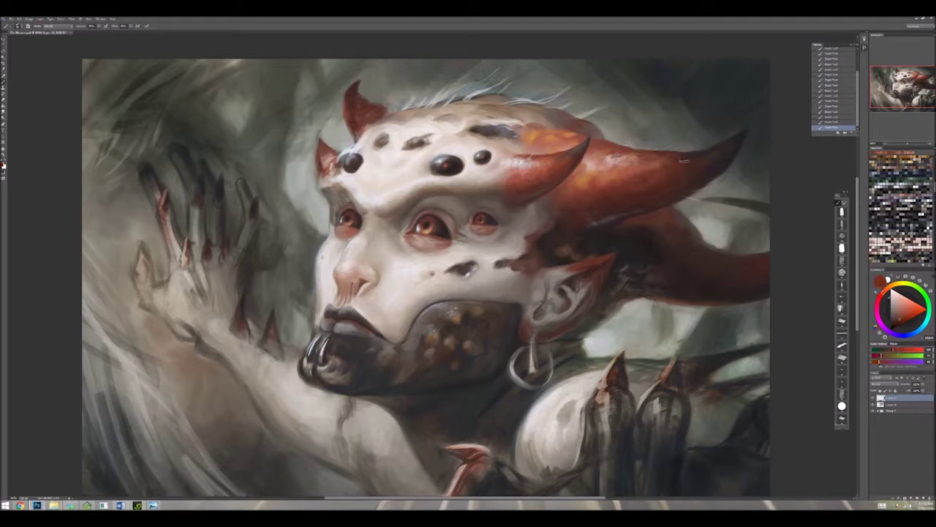
{"action": "left_click", "coordinate": [680, 160], "text": "alt"}
{"action": "left_click", "coordinate": [680, 165], "text": "alt"}
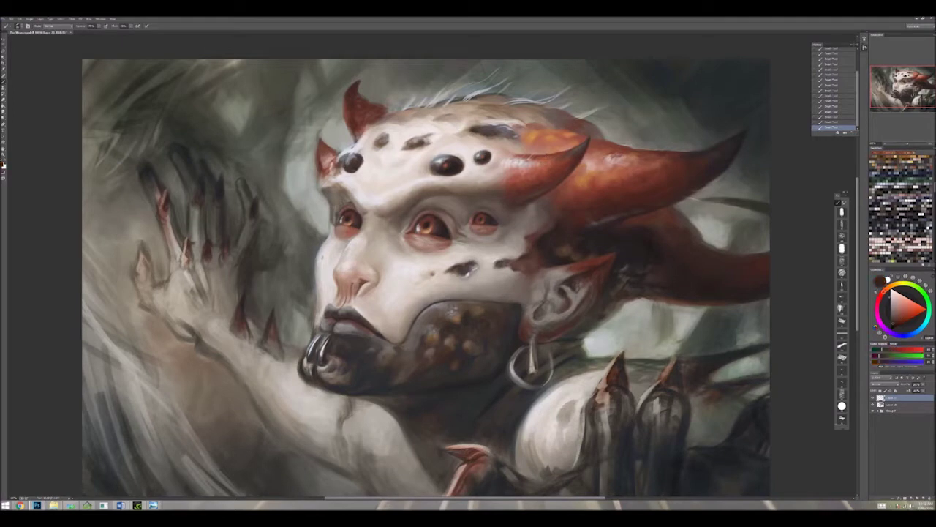
Step: Sample bright orange, dark bluish and purplish tones around the chin
{"action": "left_click", "coordinate": [322, 367], "text": "alt"}
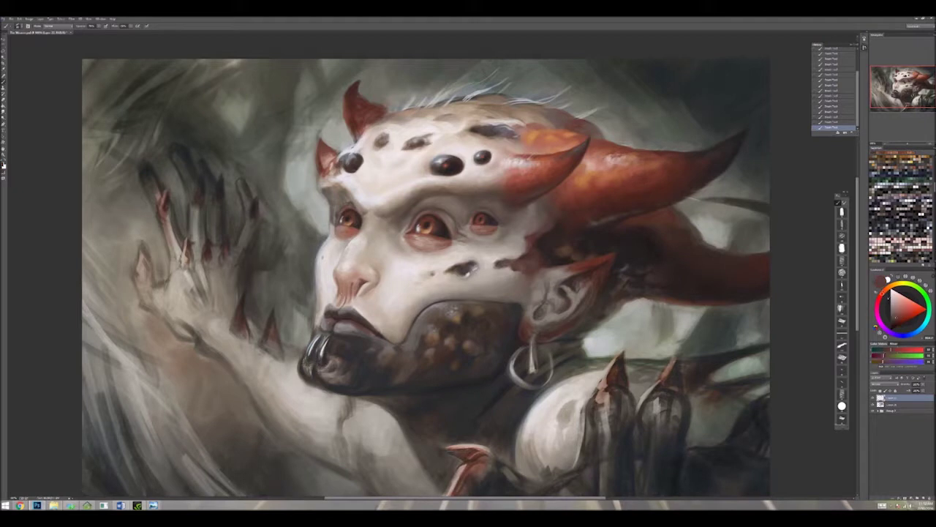
{"action": "left_click", "coordinate": [322, 371], "text": "alt"}
{"action": "left_click", "coordinate": [313, 367], "text": "alt"}
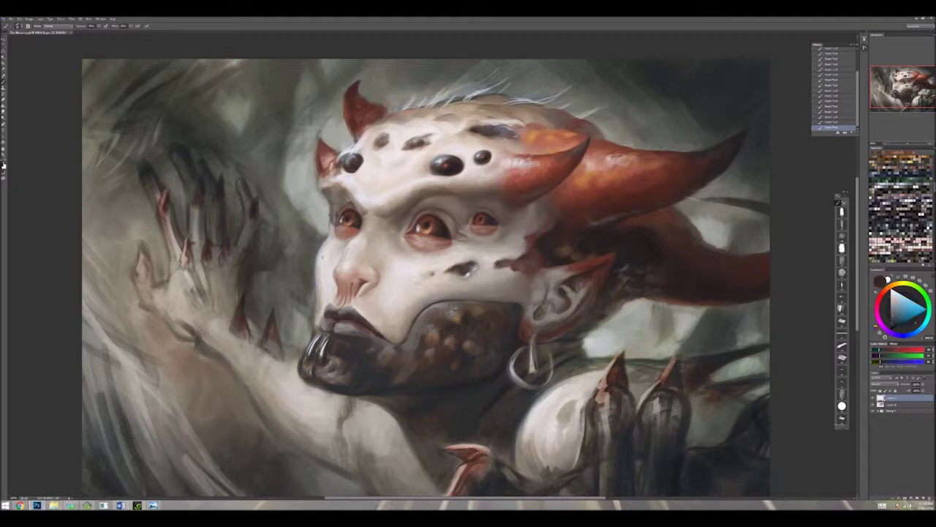
{"action": "left_click", "coordinate": [310, 369], "text": "alt"}
{"action": "left_click", "coordinate": [335, 361], "text": "alt"}
{"action": "left_click", "coordinate": [335, 362], "text": "alt"}
{"action": "left_click", "coordinate": [336, 357], "text": "alt"}
{"action": "left_click", "coordinate": [336, 357], "text": "alt"}
{"action": "left_click", "coordinate": [341, 352], "text": "alt"}
{"action": "left_click", "coordinate": [359, 335], "text": "alt"}
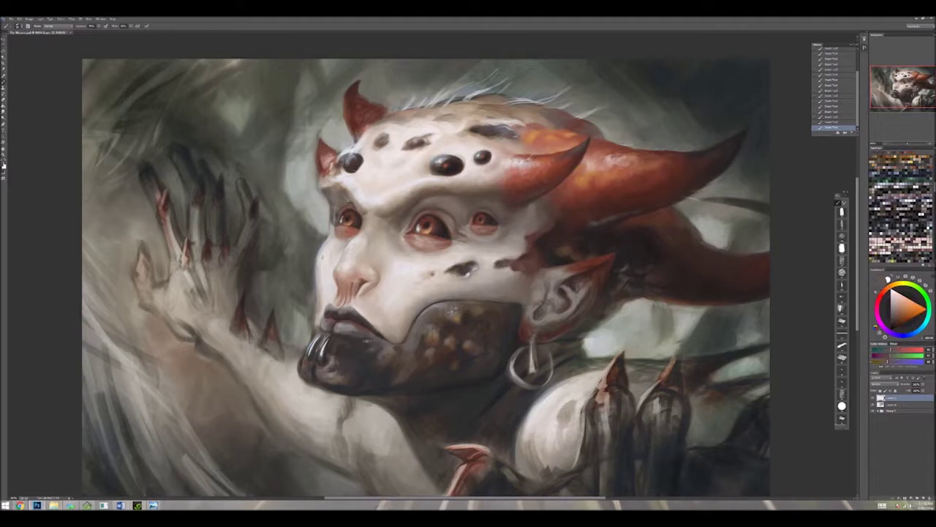
{"action": "left_click", "coordinate": [375, 346], "text": "alt"}
{"action": "left_click", "coordinate": [340, 338], "text": "alt"}
{"action": "left_click", "coordinate": [349, 360], "text": "alt"}
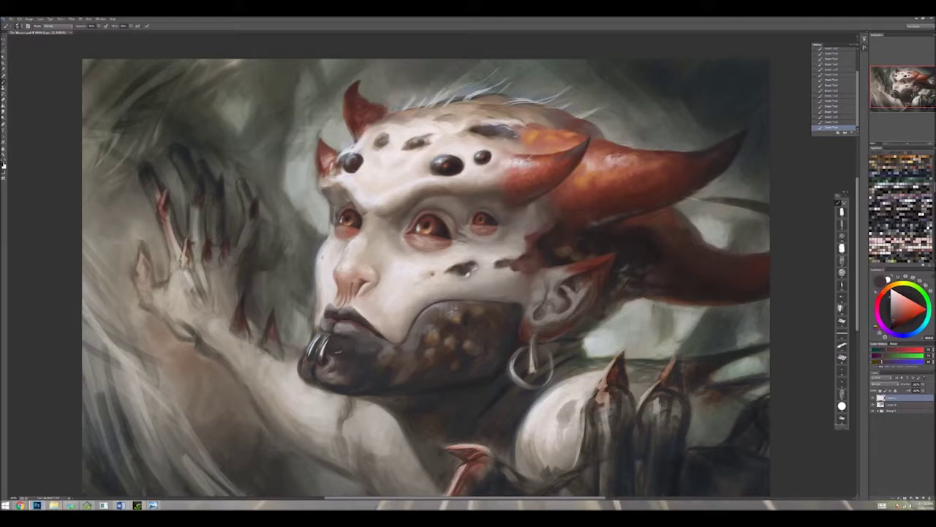
Step: Sample colours near the lips and nose, including lighter pinkish skin tones
{"action": "left_click", "coordinate": [346, 331], "text": "alt"}
{"action": "left_click", "coordinate": [340, 331], "text": "alt"}
{"action": "left_click", "coordinate": [364, 285], "text": "alt"}
{"action": "left_click", "coordinate": [359, 278], "text": "alt"}
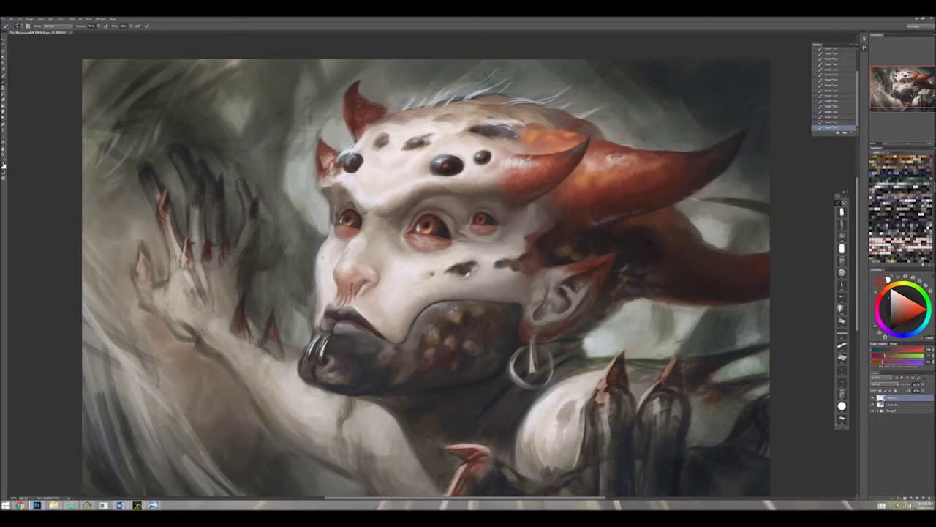
{"action": "left_click", "coordinate": [358, 282], "text": "alt"}
{"action": "left_click", "coordinate": [354, 282], "text": "alt"}
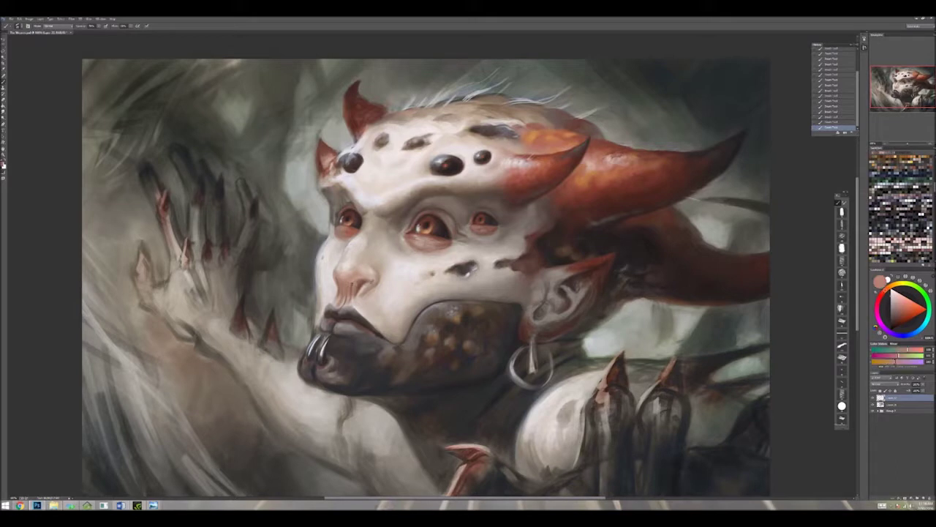
{"action": "left_click", "coordinate": [356, 282], "text": "alt"}
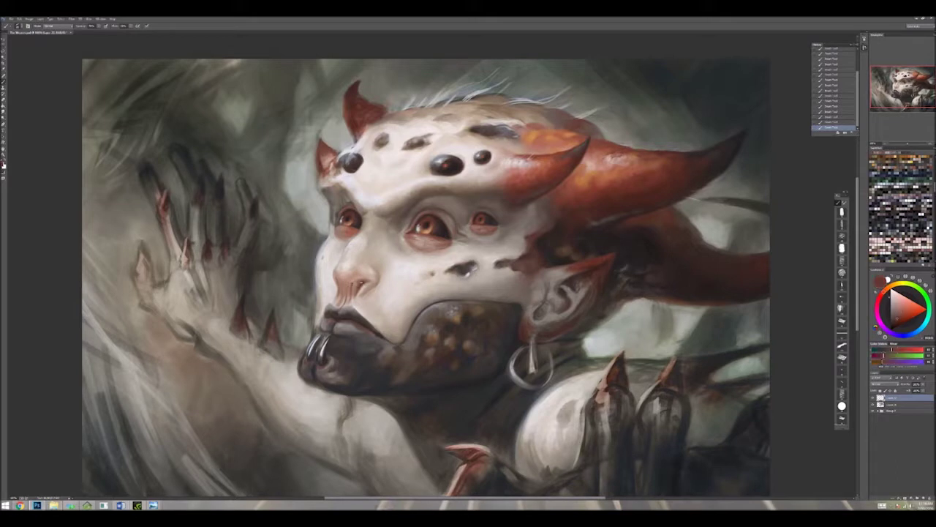
{"action": "left_click", "coordinate": [358, 258], "text": "alt"}
{"action": "left_click", "coordinate": [358, 267], "text": "alt"}
{"action": "left_click", "coordinate": [358, 271], "text": "alt"}
{"action": "left_click", "coordinate": [357, 274], "text": "alt"}
Step: Sample tones near the nose and lips, ending with a light cheek skin tone
{"action": "left_click", "coordinate": [378, 287], "text": "alt"}
{"action": "left_click", "coordinate": [331, 297], "text": "alt"}
{"action": "left_click", "coordinate": [324, 304], "text": "alt"}
{"action": "left_click", "coordinate": [324, 322], "text": "alt"}
{"action": "left_click", "coordinate": [325, 322], "text": "alt"}
{"action": "left_click", "coordinate": [329, 320], "text": "alt"}
{"action": "left_click", "coordinate": [325, 246], "text": "alt"}
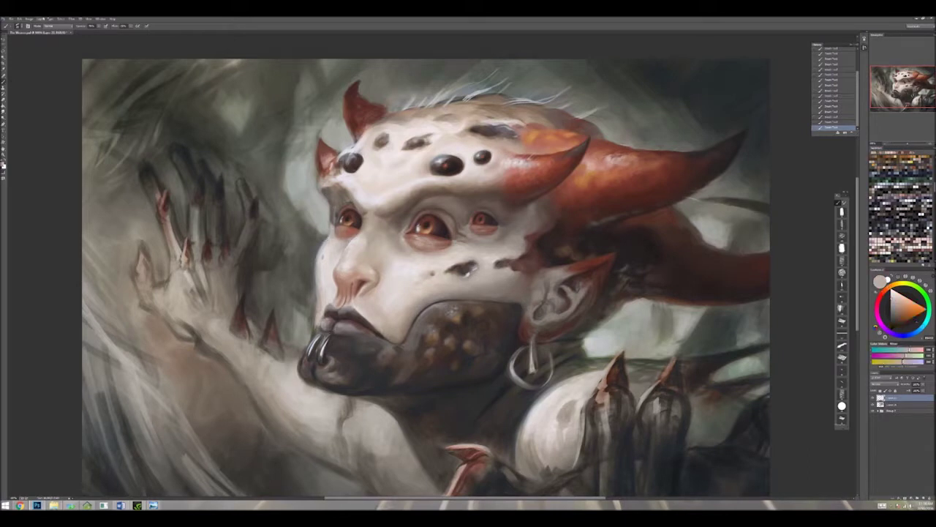
Step: Reshape the central orange eye and its lower lid with a Liquify pass at 100% zoom
{"action": "key", "text": "alt+t"}
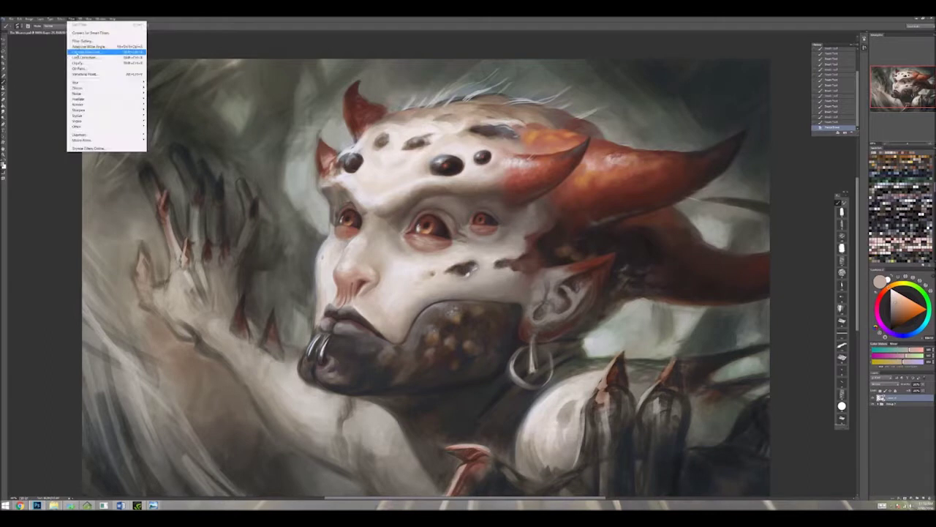
{"action": "key", "text": "l"}
{"action": "key", "text": "ctrl+1"}
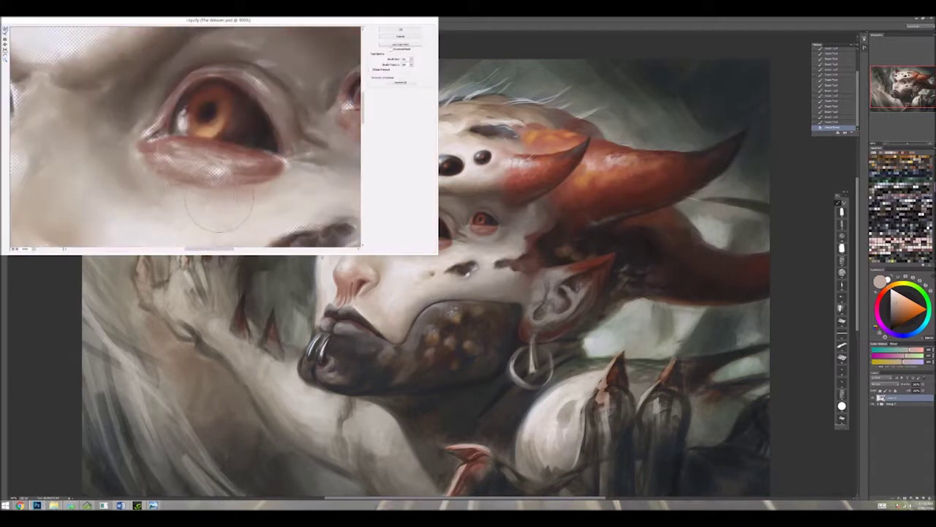
{"action": "key", "text": "Return"}
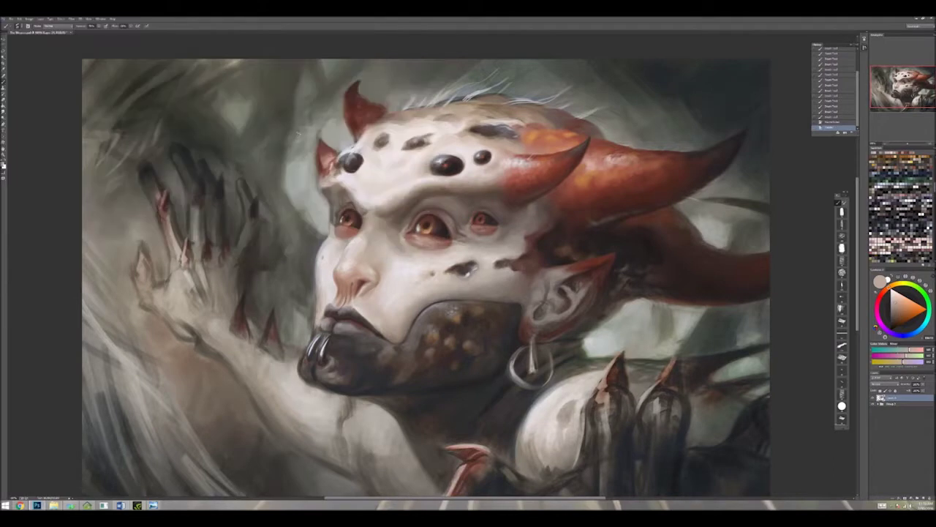
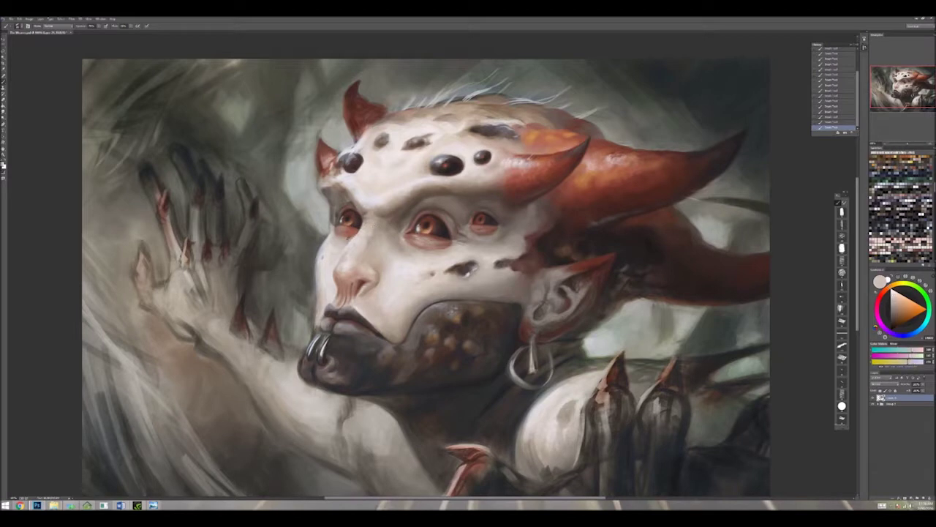
Step: Sample brown, pale skin, pink and grey-brown tones, then add lighter marks across the dark jaw plate
{"action": "left_click", "coordinate": [320, 253], "text": "alt"}
{"action": "left_click", "coordinate": [395, 284], "text": "alt"}
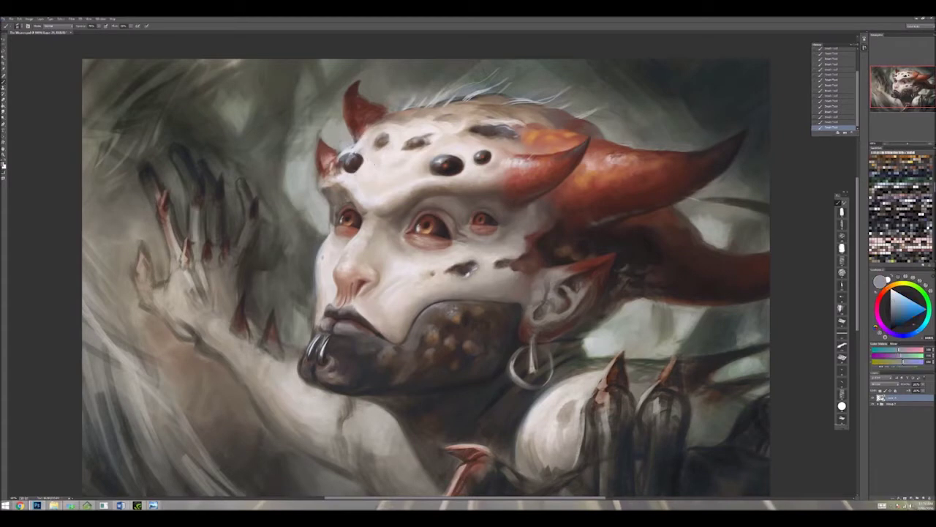
{"action": "left_click", "coordinate": [332, 303], "text": "alt"}
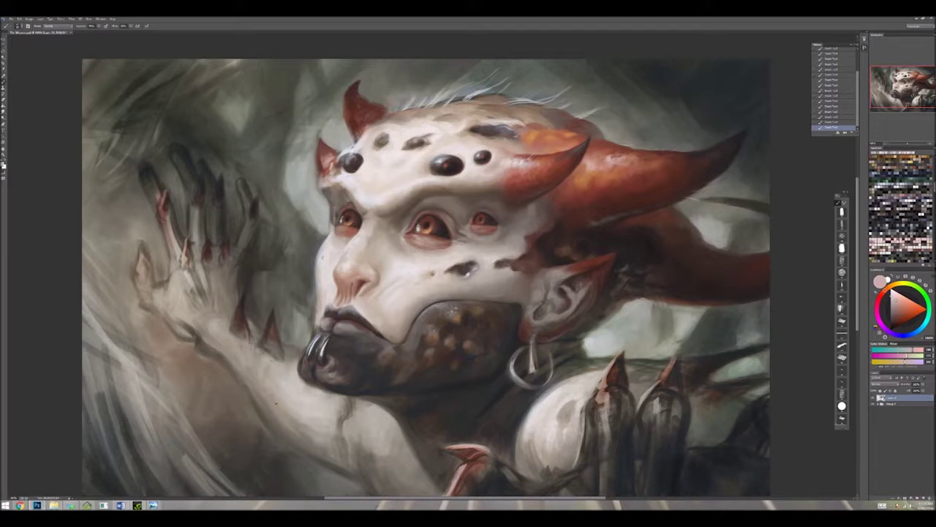
{"action": "left_click", "coordinate": [431, 304], "text": "alt"}
{"action": "mouse_move", "coordinate": [390, 349]}
{"action": "left_mouse_down"}
{"action": "mouse_move", "coordinate": [411, 345]}
{"action": "mouse_move", "coordinate": [416, 331]}
{"action": "left_mouse_up"}
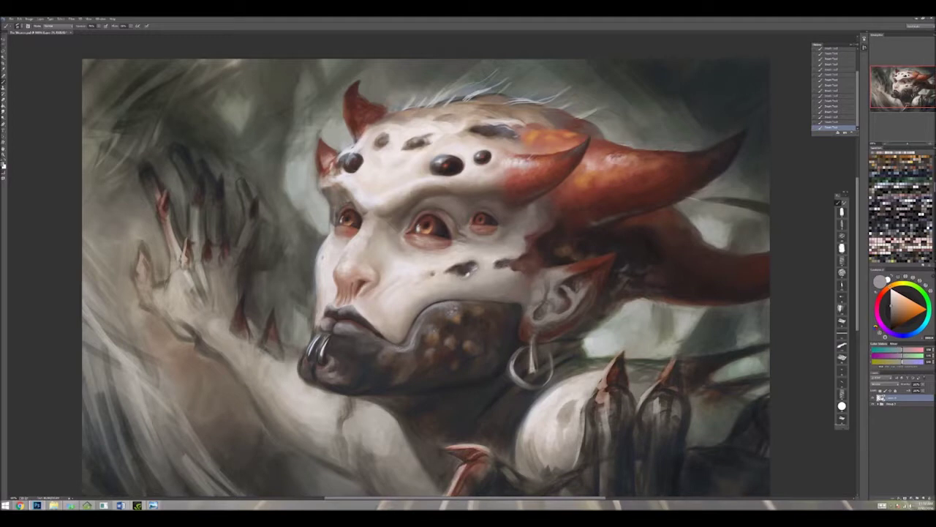
Step: Sample a range of lip colours, red chin tones and tan face tones from the painting
{"action": "left_click", "coordinate": [371, 351], "text": "alt"}
{"action": "left_click", "coordinate": [339, 379], "text": "alt"}
{"action": "left_click", "coordinate": [336, 387], "text": "alt"}
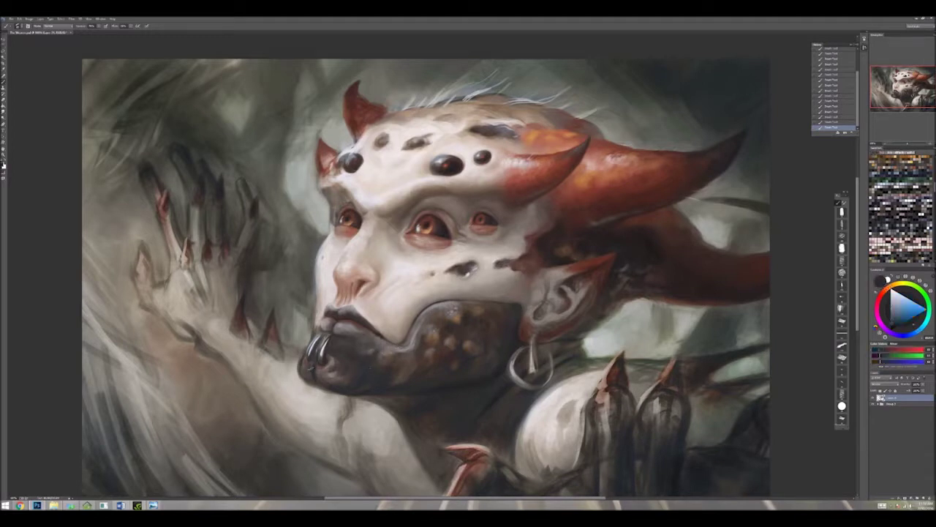
{"action": "left_click", "coordinate": [334, 389], "text": "alt"}
{"action": "left_click", "coordinate": [328, 393], "text": "alt"}
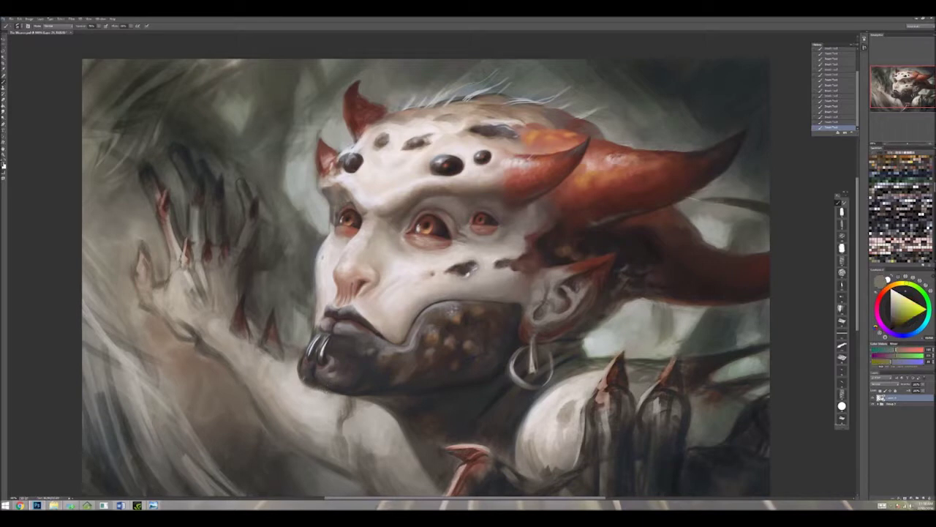
{"action": "left_click", "coordinate": [376, 396], "text": "alt"}
{"action": "left_click", "coordinate": [406, 425], "text": "alt"}
{"action": "left_click", "coordinate": [447, 360], "text": "alt"}
{"action": "left_click", "coordinate": [447, 419], "text": "alt"}
{"action": "left_click", "coordinate": [455, 417], "text": "alt"}
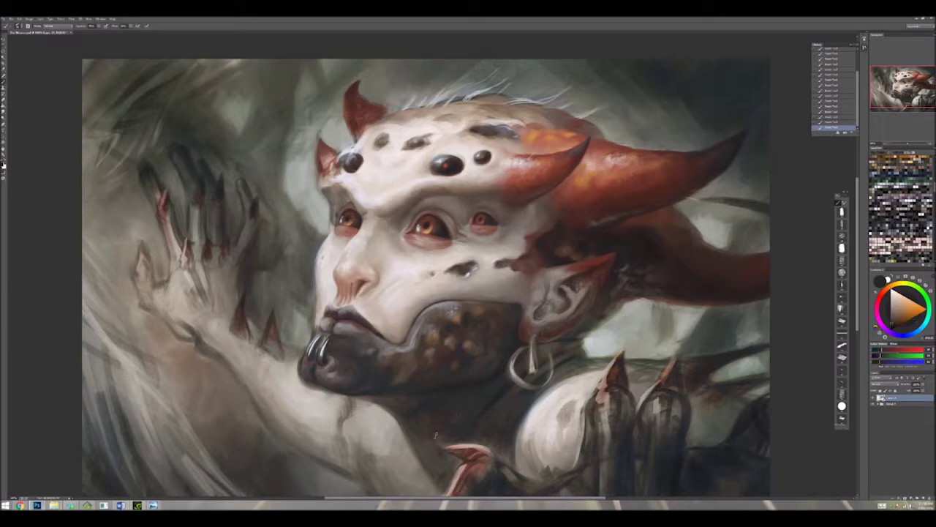
Step: Sample further chin and face colours, from orange-brown to a light skin tone
{"action": "left_click", "coordinate": [366, 314], "text": "alt"}
{"action": "left_click", "coordinate": [448, 325], "text": "alt"}
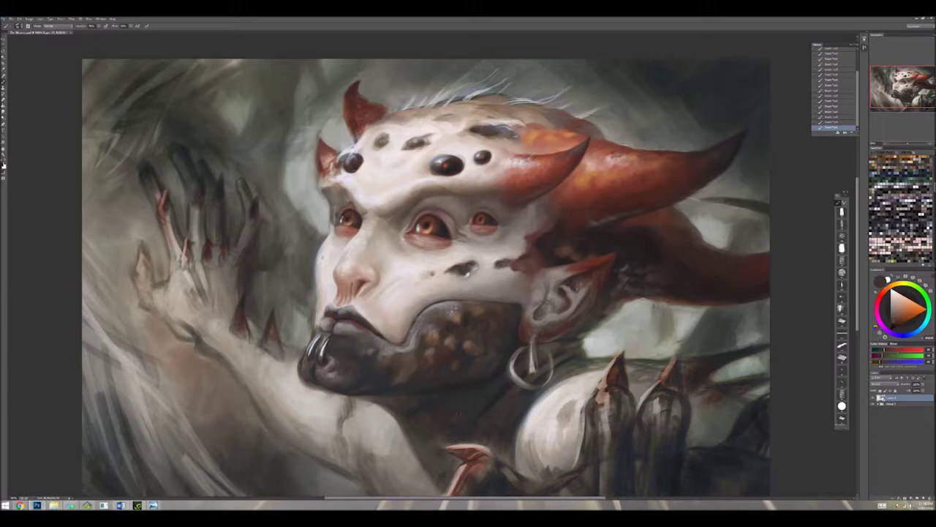
{"action": "left_click", "coordinate": [418, 321], "text": "alt"}
{"action": "left_click", "coordinate": [424, 313], "text": "alt"}
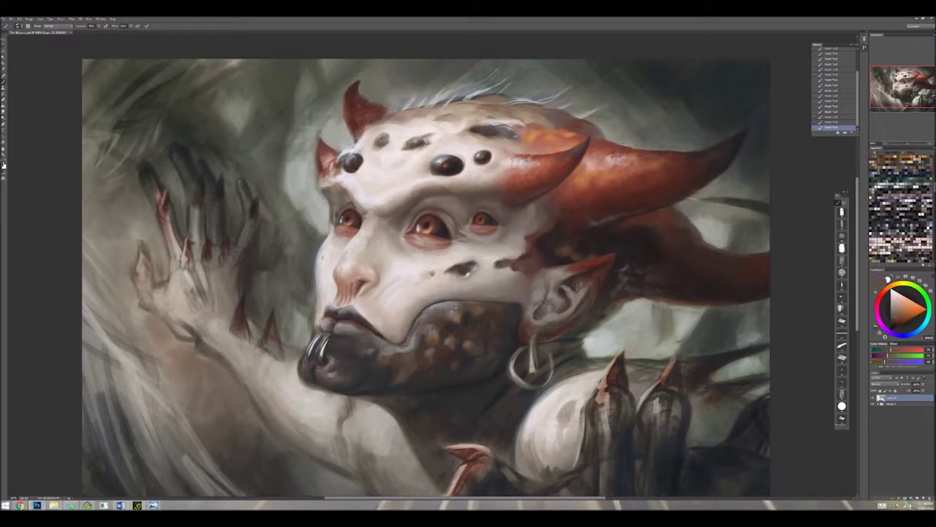
{"action": "left_click", "coordinate": [381, 330], "text": "alt"}
{"action": "left_click", "coordinate": [381, 331], "text": "alt"}
{"action": "left_click", "coordinate": [382, 329], "text": "alt"}
{"action": "left_click", "coordinate": [382, 330], "text": "alt"}
{"action": "left_click", "coordinate": [400, 336], "text": "alt"}
{"action": "left_click", "coordinate": [381, 331], "text": "alt"}
{"action": "left_click", "coordinate": [401, 326], "text": "alt"}
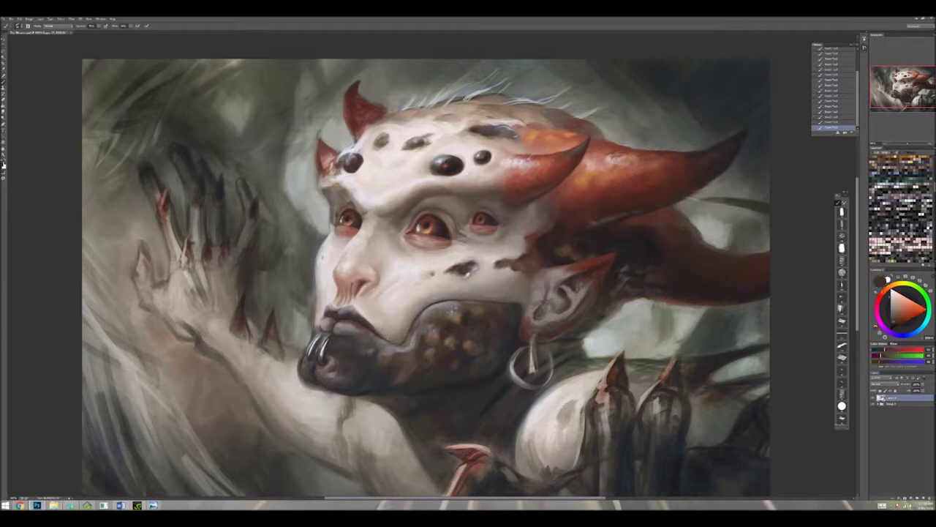
{"action": "left_click", "coordinate": [401, 326], "text": "alt"}
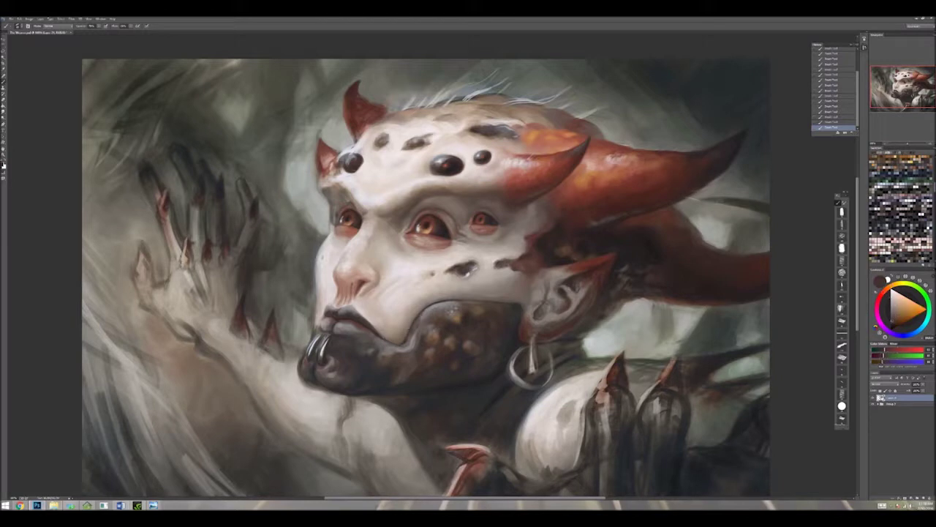
{"action": "left_click", "coordinate": [434, 301], "text": "alt"}
{"action": "left_click", "coordinate": [435, 288], "text": "alt"}
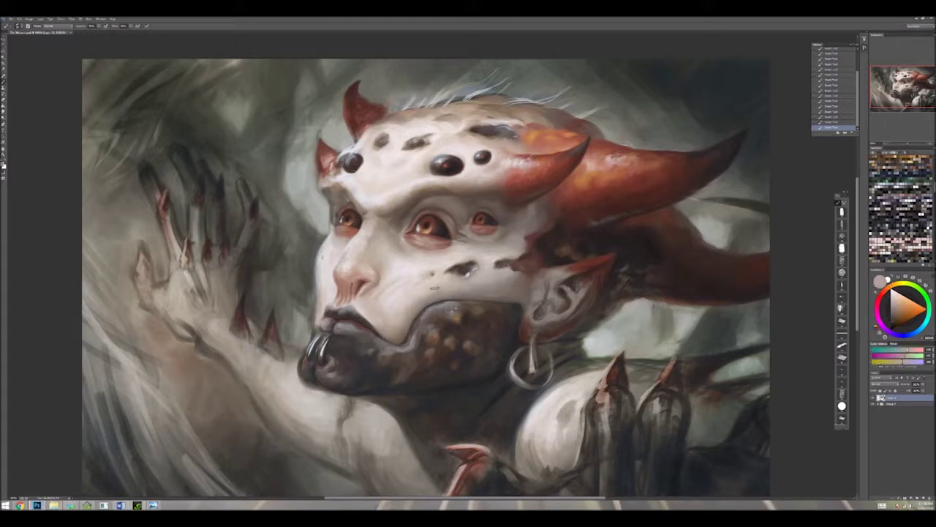
{"action": "left_click", "coordinate": [512, 301], "text": "alt"}
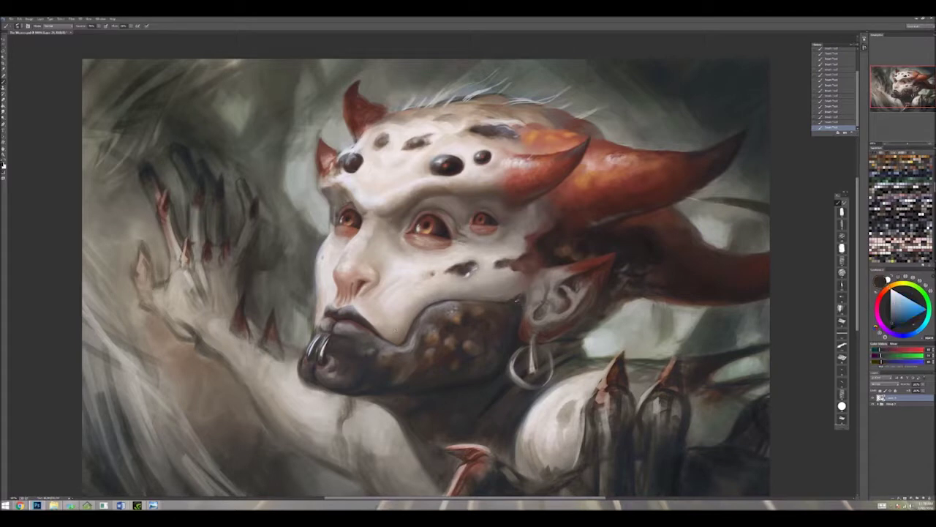
{"action": "left_click", "coordinate": [548, 291], "text": "alt"}
{"action": "left_click", "coordinate": [577, 283], "text": "alt"}
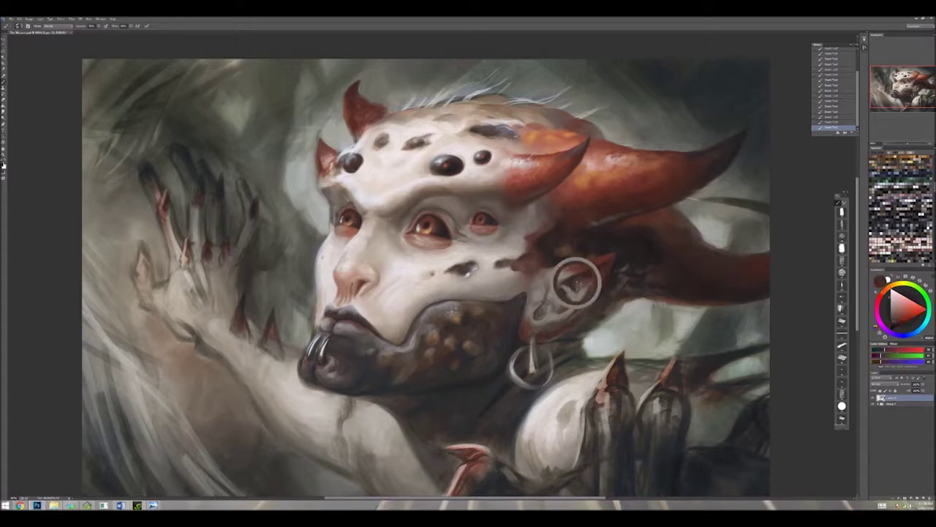
{"action": "left_click", "coordinate": [548, 308], "text": "alt"}
{"action": "left_click", "coordinate": [344, 161], "text": "alt"}
{"action": "left_click", "coordinate": [344, 161], "text": "alt"}
{"action": "left_click", "coordinate": [343, 160], "text": "alt"}
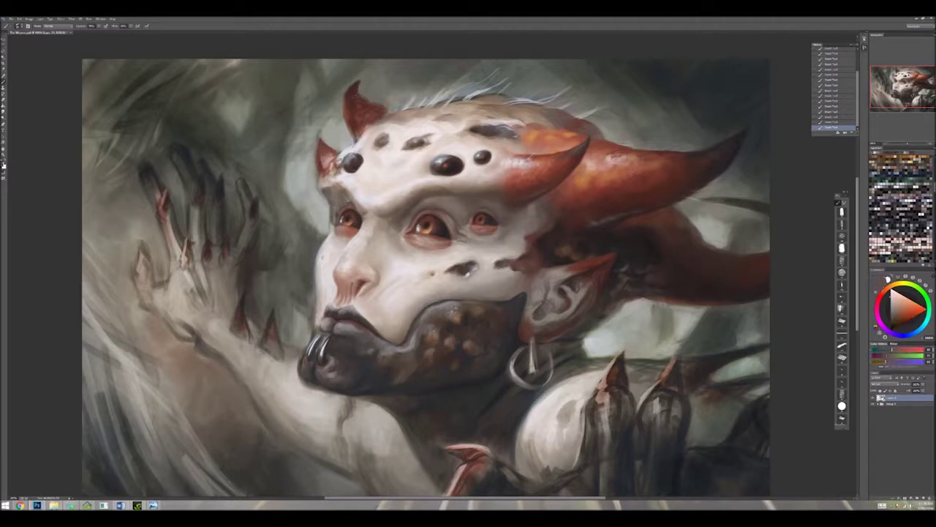
{"action": "left_click", "coordinate": [334, 165], "text": "alt"}
{"action": "left_click", "coordinate": [336, 158], "text": "alt"}
{"action": "left_click", "coordinate": [349, 162], "text": "alt"}
{"action": "left_click", "coordinate": [344, 160], "text": "alt"}
{"action": "left_click", "coordinate": [350, 162], "text": "alt"}
{"action": "left_click", "coordinate": [349, 162], "text": "alt"}
{"action": "left_click", "coordinate": [341, 172], "text": "alt"}
{"action": "left_click", "coordinate": [345, 166], "text": "alt"}
{"action": "left_click", "coordinate": [351, 163], "text": "alt"}
{"action": "left_click", "coordinate": [351, 162], "text": "alt"}
{"action": "left_click", "coordinate": [351, 163], "text": "alt"}
{"action": "left_click", "coordinate": [355, 153], "text": "alt"}
{"action": "left_click", "coordinate": [356, 153], "text": "alt"}
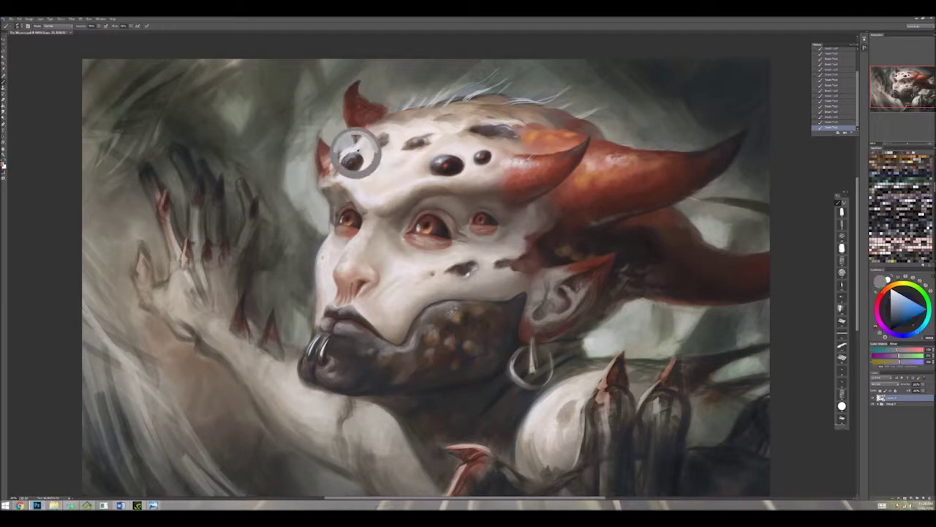
{"action": "left_click", "coordinate": [489, 133], "text": "alt"}
{"action": "left_click", "coordinate": [342, 180], "text": "alt"}
{"action": "left_click", "coordinate": [408, 141], "text": "alt"}
{"action": "left_click", "coordinate": [416, 130], "text": "alt"}
{"action": "left_click", "coordinate": [411, 133], "text": "alt"}
{"action": "left_click", "coordinate": [427, 133], "text": "alt"}
{"action": "left_click", "coordinate": [388, 134], "text": "alt"}
{"action": "left_click", "coordinate": [409, 132], "text": "alt"}
{"action": "left_click", "coordinate": [389, 135], "text": "alt"}
{"action": "left_click", "coordinate": [384, 141], "text": "alt"}
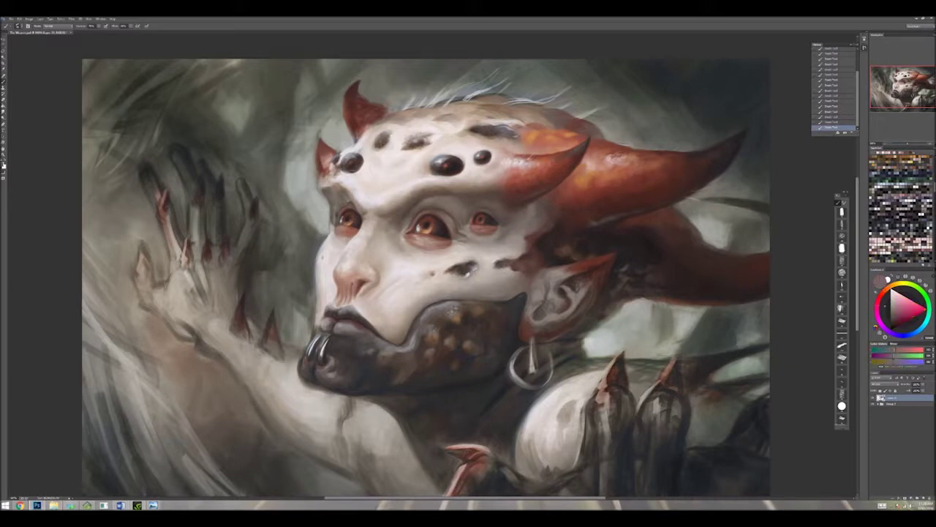
{"action": "left_click", "coordinate": [383, 133], "text": "alt"}
{"action": "left_click", "coordinate": [387, 135], "text": "alt"}
{"action": "left_click", "coordinate": [417, 186], "text": "alt"}
{"action": "left_click", "coordinate": [410, 158], "text": "alt"}
{"action": "left_click", "coordinate": [410, 158], "text": "alt"}
{"action": "left_click", "coordinate": [400, 165], "text": "alt"}
{"action": "left_click", "coordinate": [373, 167], "text": "alt"}
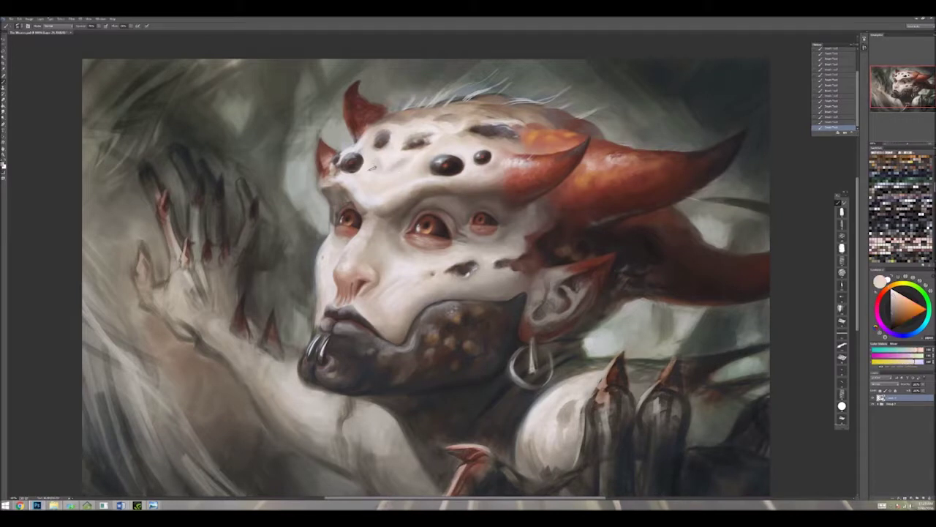
{"action": "left_click", "coordinate": [398, 253], "text": "alt"}
{"action": "left_click", "coordinate": [398, 254], "text": "alt"}
{"action": "left_click", "coordinate": [676, 167], "text": "alt"}
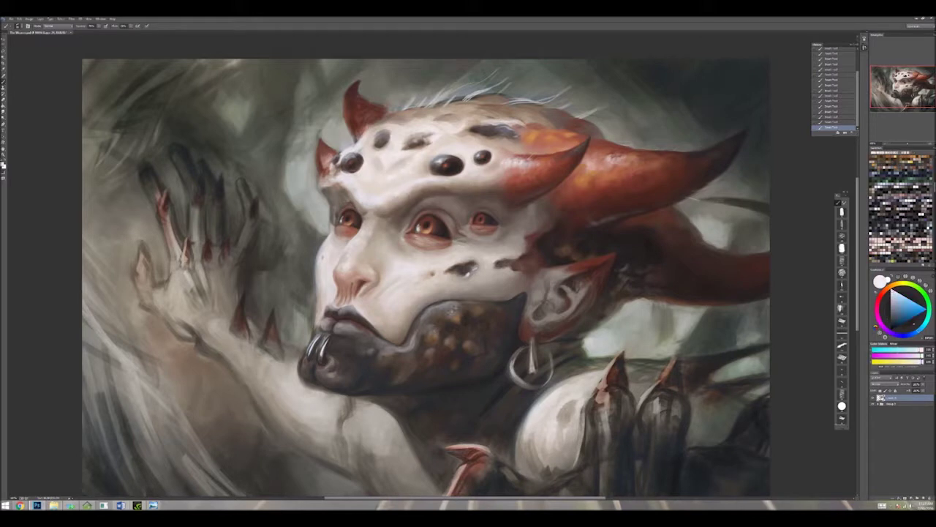
Step: Sample orange, blue-grey and orange-tan tones from the face and forehead
{"action": "left_click", "coordinate": [395, 263], "text": "alt"}
{"action": "left_click", "coordinate": [385, 255], "text": "alt"}
{"action": "left_click", "coordinate": [420, 268], "text": "alt"}
{"action": "left_click", "coordinate": [389, 254], "text": "alt"}
{"action": "left_click", "coordinate": [388, 259], "text": "alt"}
{"action": "left_click", "coordinate": [430, 269], "text": "alt"}
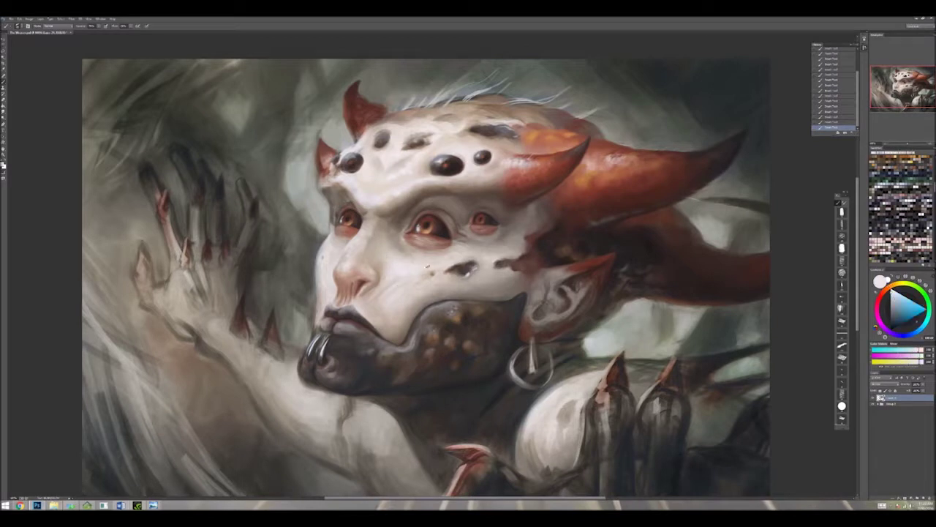
{"action": "left_click", "coordinate": [383, 192], "text": "alt"}
{"action": "left_click", "coordinate": [359, 168], "text": "alt"}
{"action": "left_click", "coordinate": [363, 154], "text": "alt"}
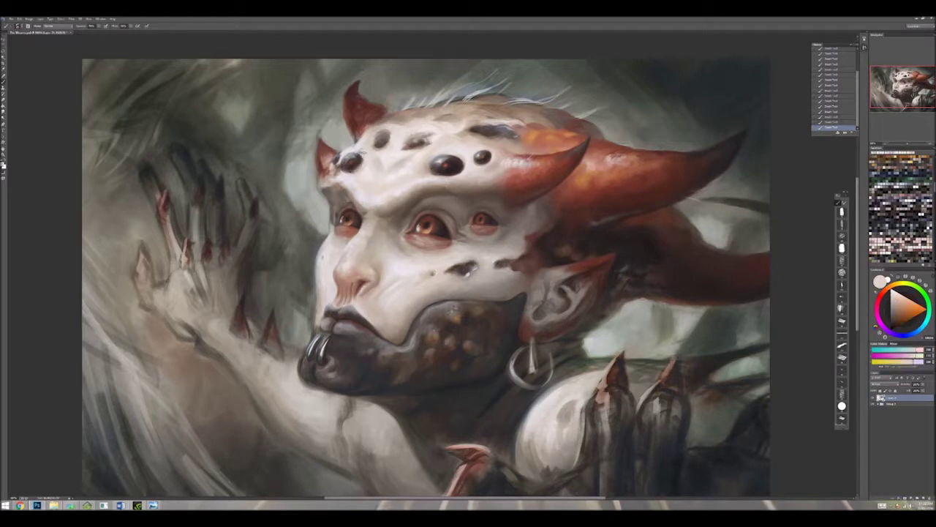
{"action": "left_click", "coordinate": [364, 154], "text": "alt"}
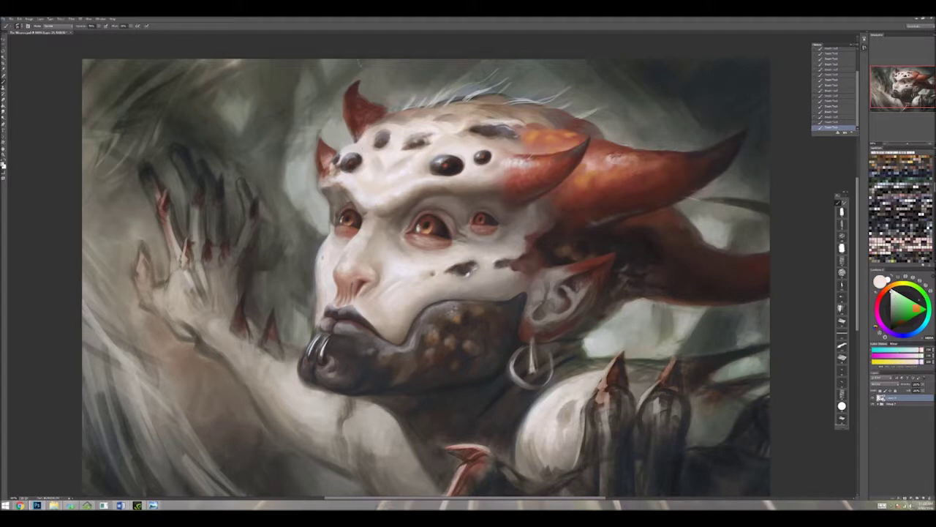
{"action": "left_click", "coordinate": [368, 160], "text": "alt"}
{"action": "left_click", "coordinate": [374, 147], "text": "alt"}
Step: Sample dark red, orange-tan and yellowish tones around the horn and ear, then swap foreground and background colours
{"action": "left_click", "coordinate": [554, 234], "text": "alt"}
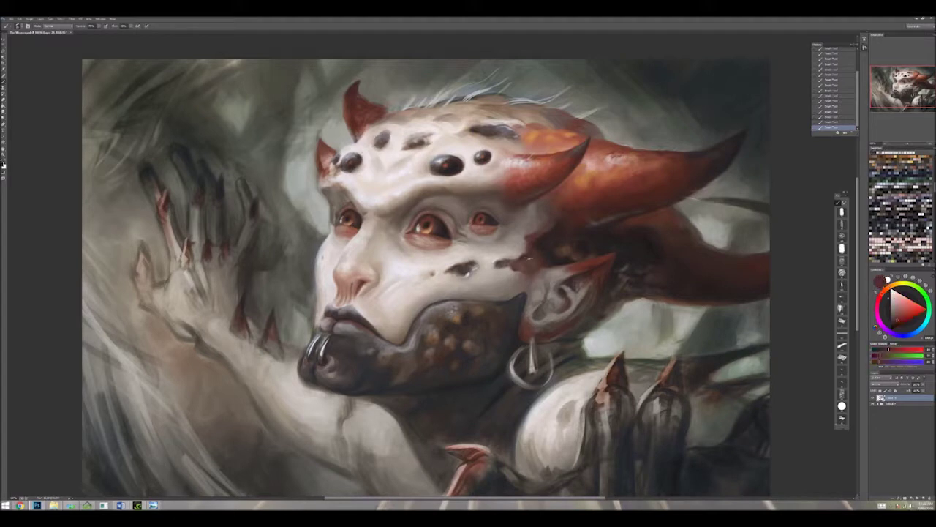
{"action": "left_click", "coordinate": [541, 273], "text": "alt"}
{"action": "left_click", "coordinate": [553, 273], "text": "alt"}
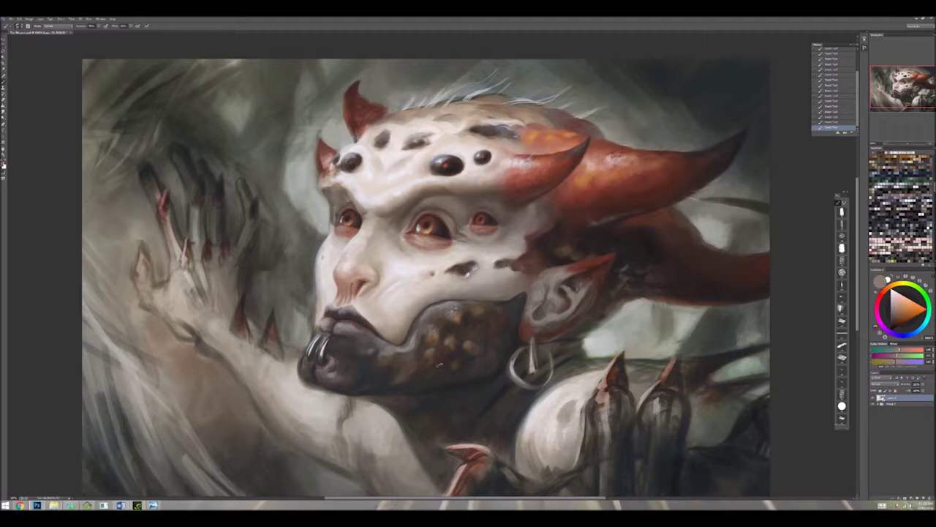
{"action": "left_click", "coordinate": [541, 307], "text": "alt"}
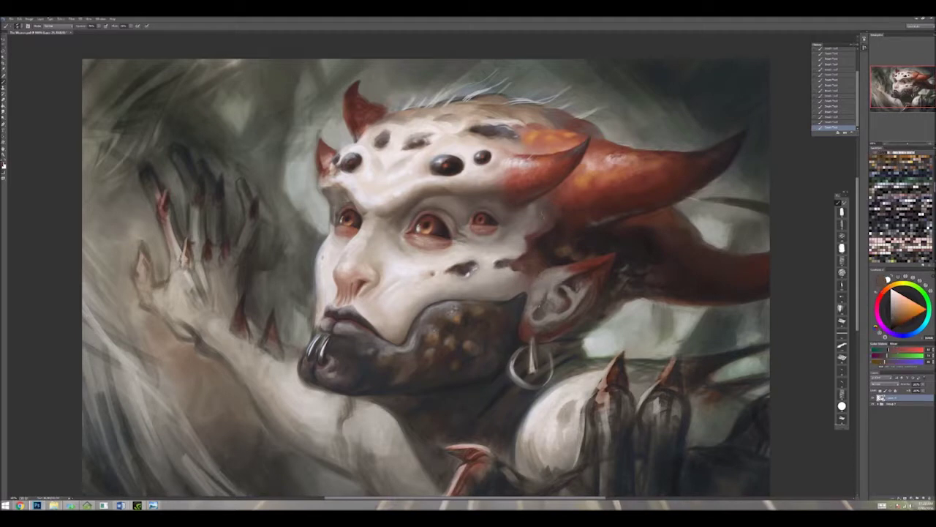
{"action": "left_click", "coordinate": [524, 296], "text": "alt"}
{"action": "left_click", "coordinate": [524, 295], "text": "alt"}
{"action": "left_click", "coordinate": [524, 295], "text": "alt"}
{"action": "left_click", "coordinate": [524, 295], "text": "alt"}
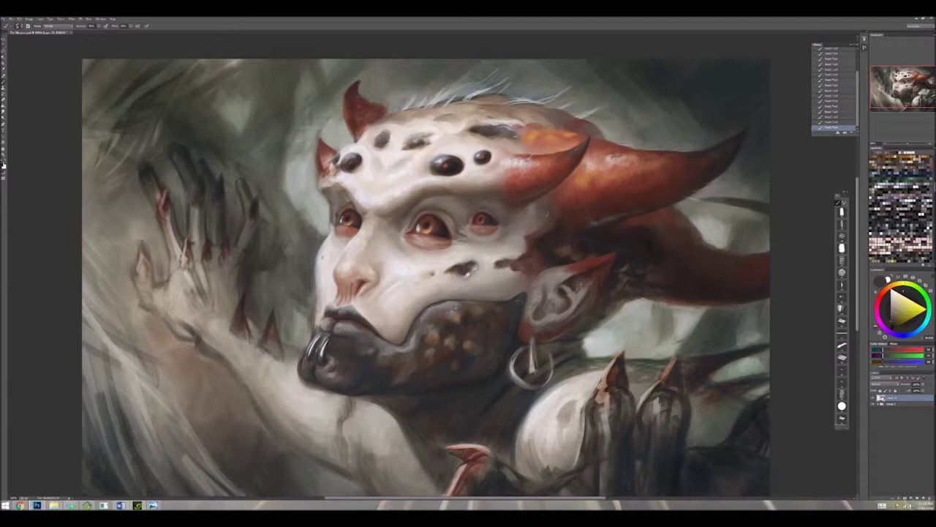
{"action": "key", "text": "x"}
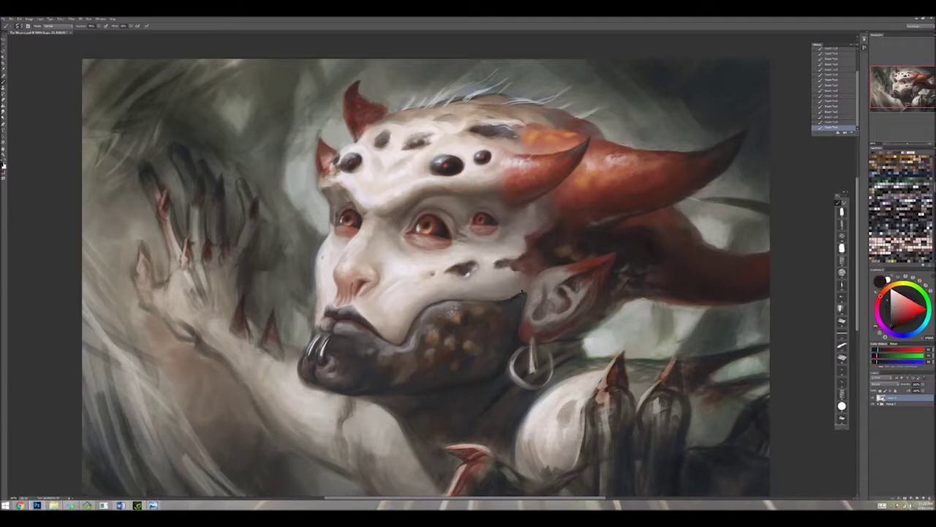
Step: Sample orange, cheek and dark red-brown tones near the ear, ending on a light orange-brown
{"action": "left_click", "coordinate": [523, 292], "text": "alt"}
{"action": "left_click", "coordinate": [522, 292], "text": "alt"}
{"action": "left_click", "coordinate": [522, 292], "text": "alt"}
{"action": "left_click", "coordinate": [494, 295], "text": "alt"}
{"action": "left_click", "coordinate": [495, 294], "text": "alt"}
{"action": "left_click", "coordinate": [488, 252], "text": "alt"}
{"action": "left_click", "coordinate": [488, 255], "text": "alt"}
{"action": "left_click", "coordinate": [495, 271], "text": "alt"}
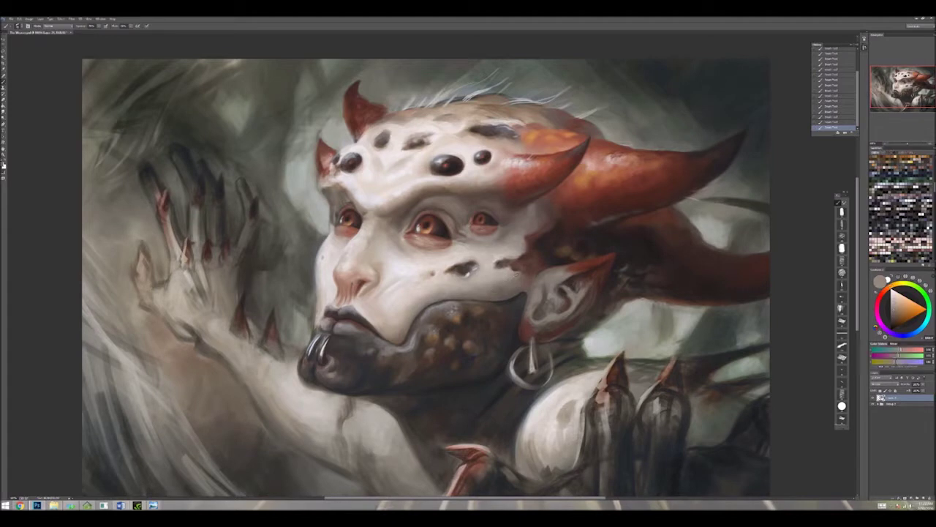
{"action": "left_click", "coordinate": [547, 196], "text": "alt"}
{"action": "left_click", "coordinate": [553, 213], "text": "alt"}
{"action": "left_click", "coordinate": [547, 234], "text": "alt"}
{"action": "left_click", "coordinate": [565, 245], "text": "alt"}
{"action": "left_click", "coordinate": [558, 251], "text": "alt"}
{"action": "left_click", "coordinate": [602, 239], "text": "alt"}
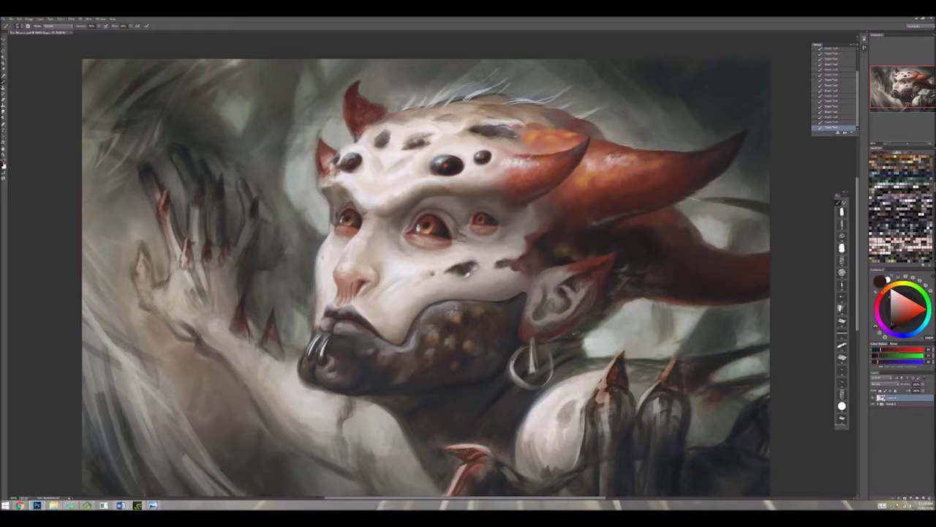
{"action": "left_click", "coordinate": [578, 329], "text": "alt"}
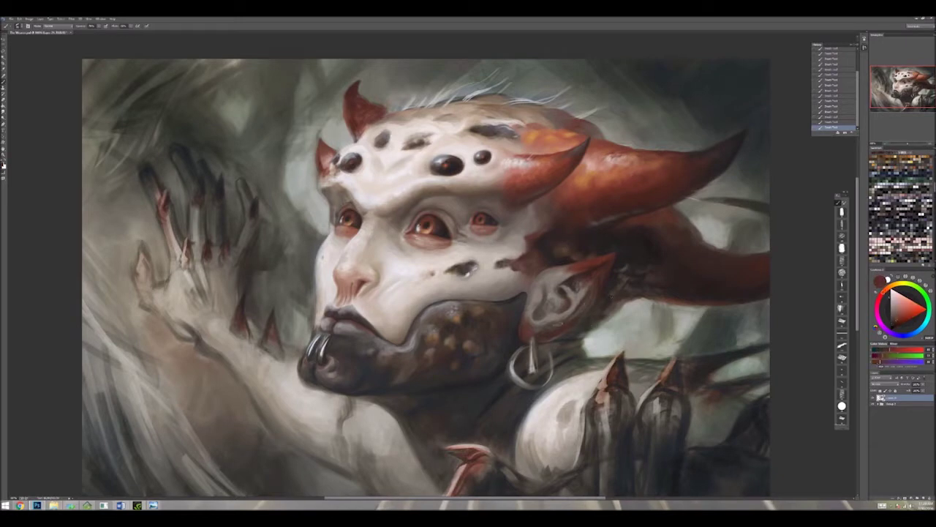
{"action": "left_click", "coordinate": [567, 317], "text": "alt"}
{"action": "left_click", "coordinate": [568, 316], "text": "alt"}
Step: Brighten the pointed ear with light strokes, then sample dark browns from the jaw and mouth
{"action": "left_click_drag", "start_coordinate": [559, 318], "coordinate": [582, 303]}
{"action": "left_click", "coordinate": [580, 300], "text": "alt"}
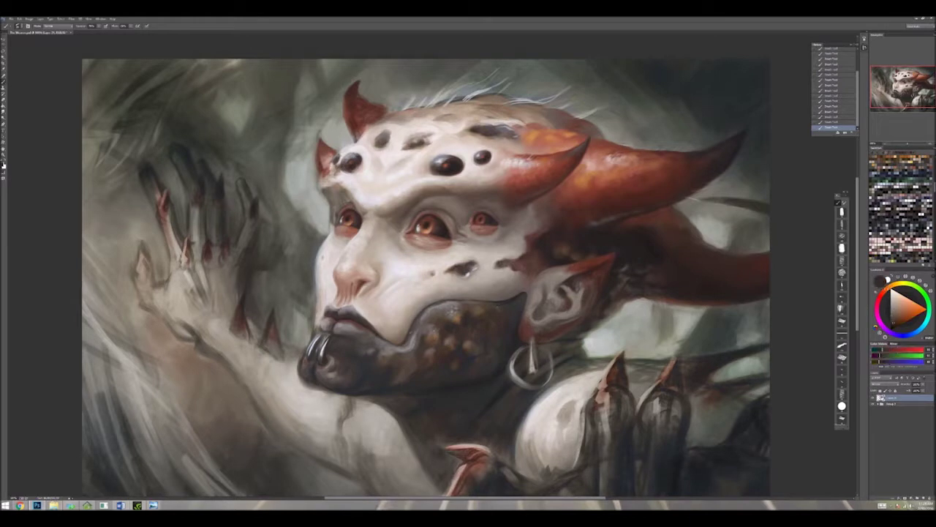
{"action": "left_click", "coordinate": [412, 359], "text": "alt"}
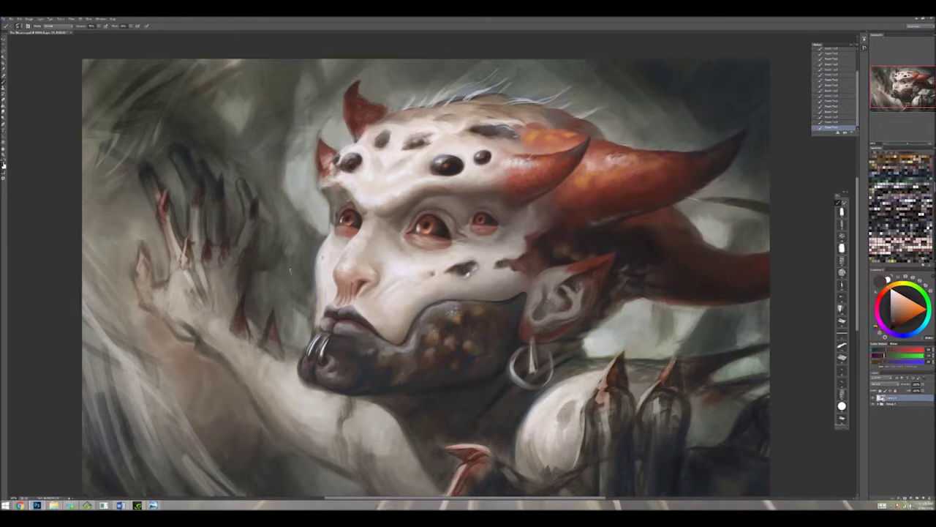
{"action": "left_click", "coordinate": [447, 296], "text": "alt"}
{"action": "left_click", "coordinate": [448, 294], "text": "alt"}
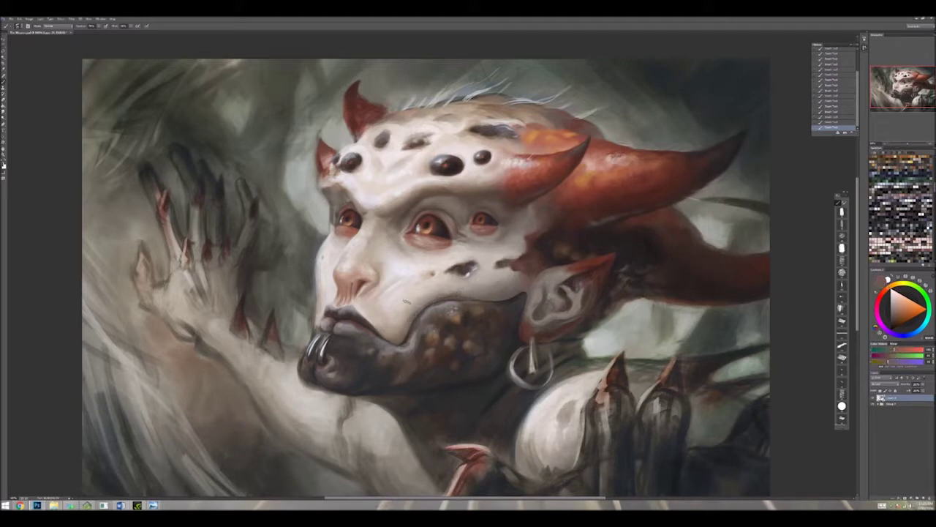
Step: Sample darker and brighter chin tones, ending on a dark bluish tone
{"action": "left_click", "coordinate": [452, 303], "text": "alt"}
{"action": "left_click", "coordinate": [435, 305], "text": "alt"}
{"action": "left_click", "coordinate": [439, 303], "text": "alt"}
{"action": "left_click", "coordinate": [436, 305], "text": "alt"}
{"action": "left_click", "coordinate": [455, 303], "text": "alt"}
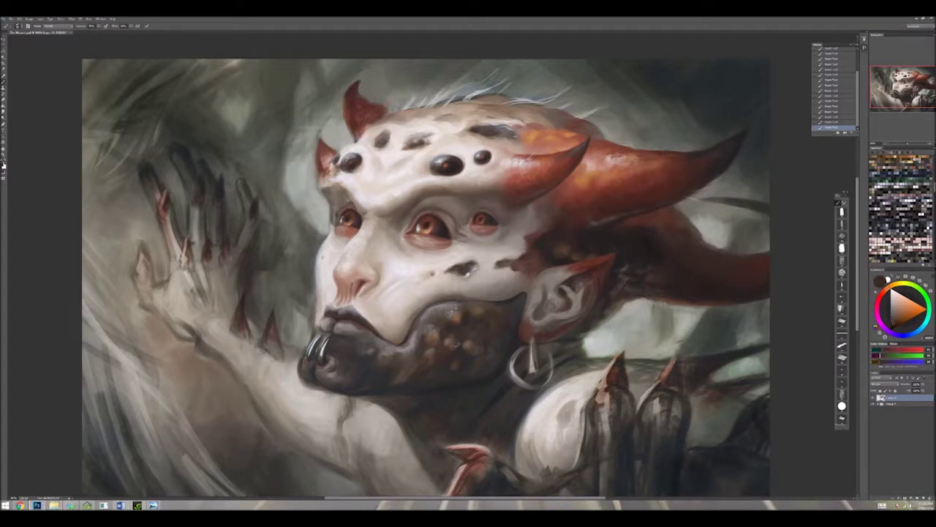
{"action": "left_click", "coordinate": [492, 351], "text": "alt"}
{"action": "left_click", "coordinate": [472, 353], "text": "alt"}
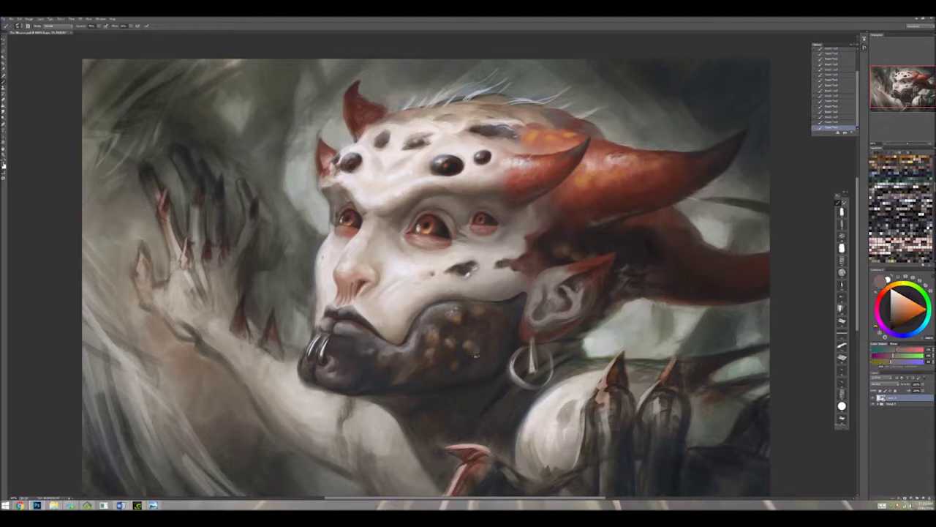
{"action": "left_click", "coordinate": [463, 365], "text": "alt"}
{"action": "left_click", "coordinate": [462, 364], "text": "alt"}
{"action": "left_click", "coordinate": [462, 364], "text": "alt"}
{"action": "left_click", "coordinate": [462, 365], "text": "alt"}
{"action": "left_click", "coordinate": [462, 365], "text": "alt"}
{"action": "left_click", "coordinate": [462, 365], "text": "alt"}
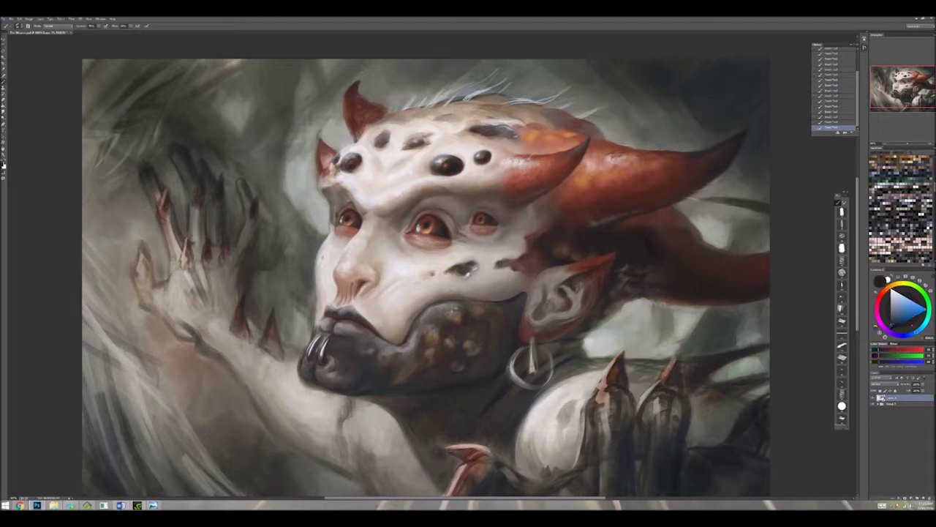
Step: Sample reddish, bluish and warm orange tones across the jaw and face
{"action": "left_click", "coordinate": [515, 322], "text": "alt"}
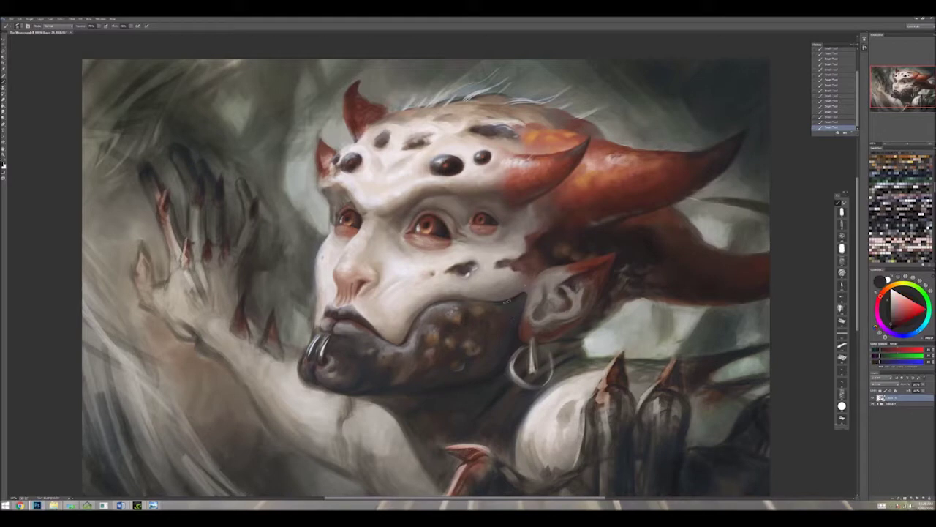
{"action": "left_click", "coordinate": [503, 334], "text": "alt"}
{"action": "left_click", "coordinate": [485, 357], "text": "alt"}
{"action": "left_click", "coordinate": [465, 356], "text": "alt"}
{"action": "left_click", "coordinate": [460, 380], "text": "alt"}
{"action": "left_click", "coordinate": [450, 366], "text": "alt"}
{"action": "left_click", "coordinate": [444, 371], "text": "alt"}
{"action": "left_click", "coordinate": [454, 384], "text": "alt"}
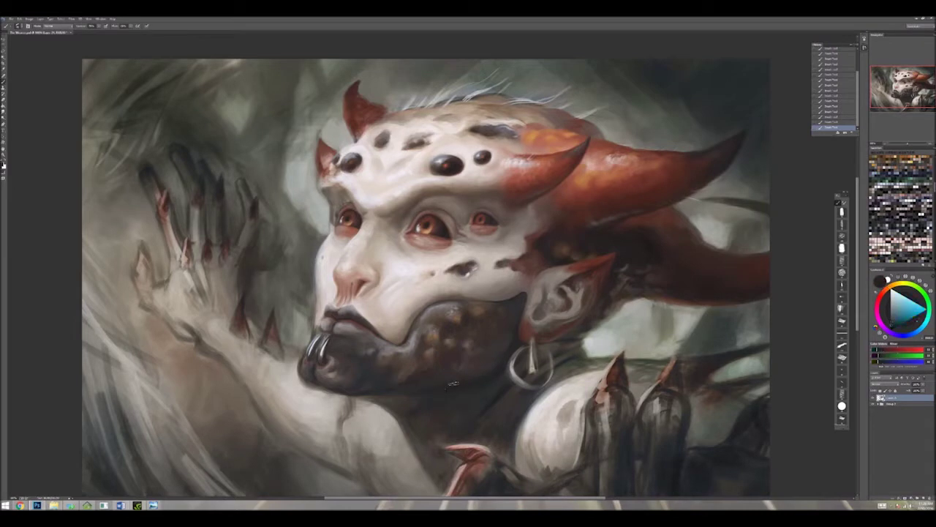
{"action": "left_click", "coordinate": [468, 401], "text": "alt"}
{"action": "left_click", "coordinate": [382, 306], "text": "alt"}
{"action": "left_click", "coordinate": [490, 393], "text": "alt"}
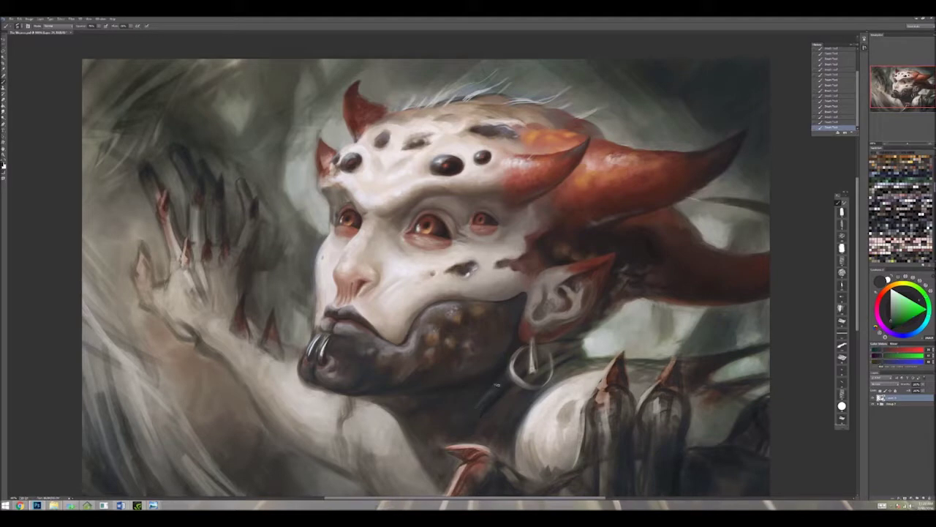
Step: Sample neck, chin and nose colours, settling on a lighter orange from the face
{"action": "left_click", "coordinate": [470, 417], "text": "alt"}
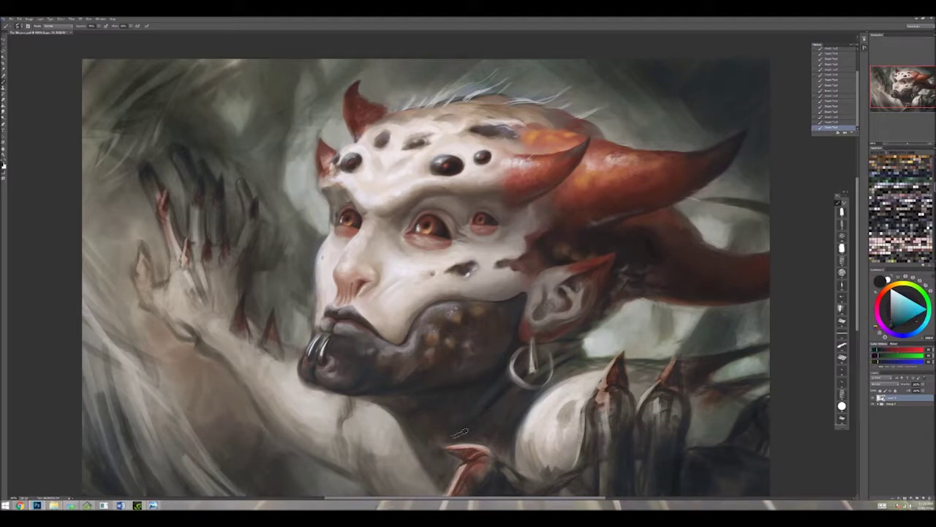
{"action": "left_click", "coordinate": [488, 358], "text": "alt"}
{"action": "left_click", "coordinate": [488, 372], "text": "alt"}
{"action": "left_click", "coordinate": [453, 380], "text": "alt"}
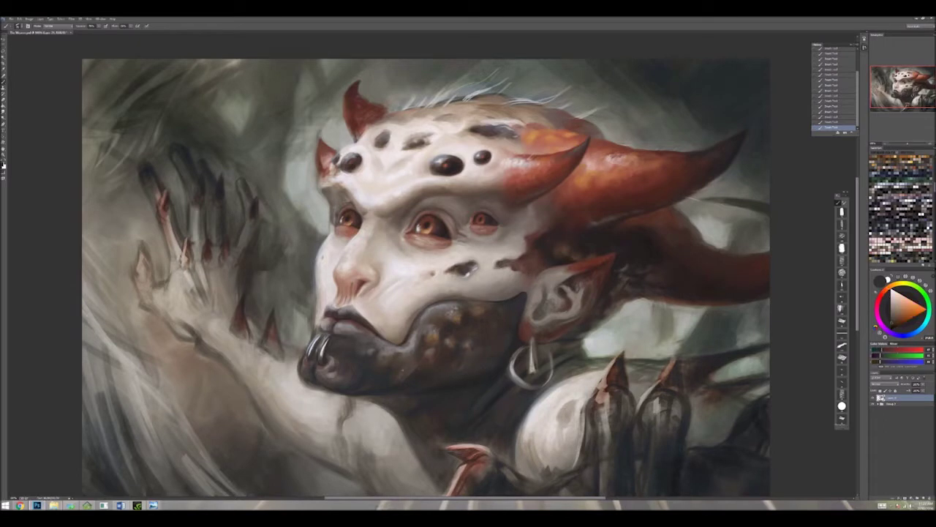
{"action": "left_click", "coordinate": [423, 438], "text": "alt"}
{"action": "left_click", "coordinate": [457, 395], "text": "alt"}
{"action": "left_click", "coordinate": [352, 394], "text": "alt"}
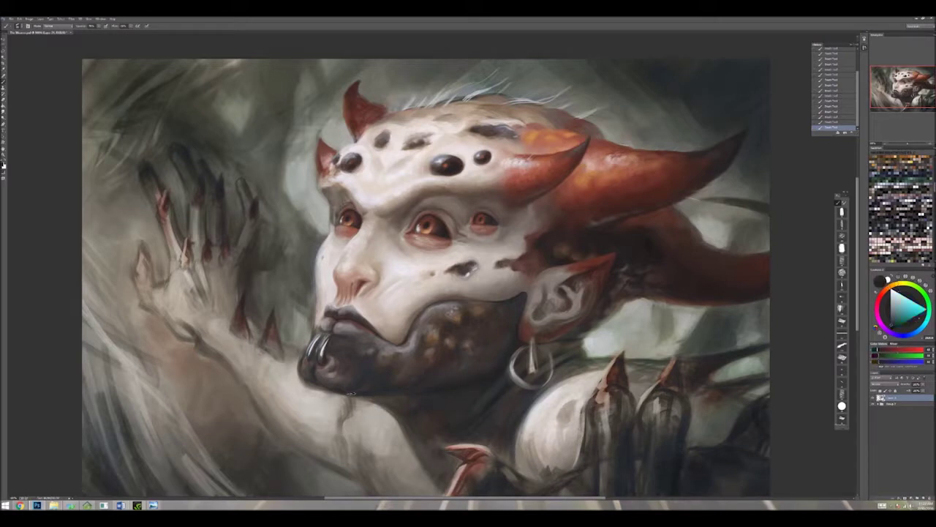
{"action": "left_click", "coordinate": [363, 304], "text": "alt"}
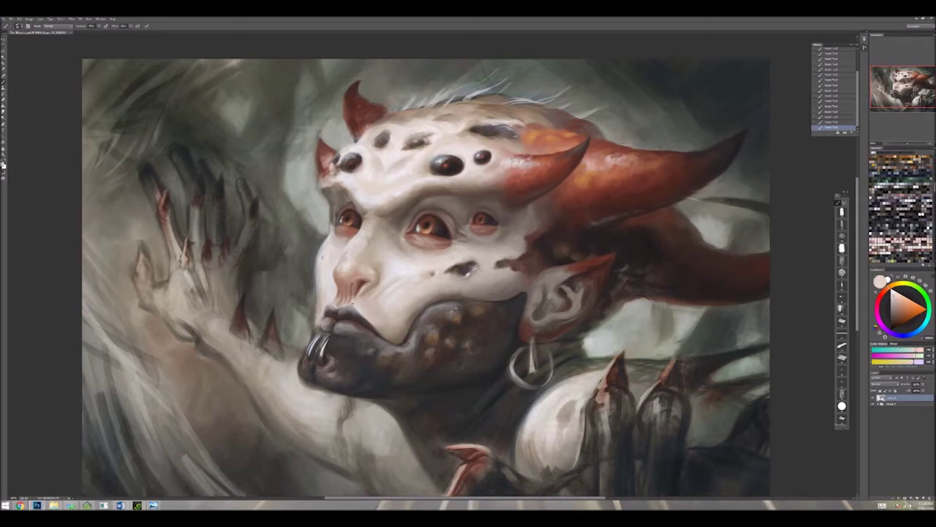
{"action": "left_click", "coordinate": [357, 258], "text": "alt"}
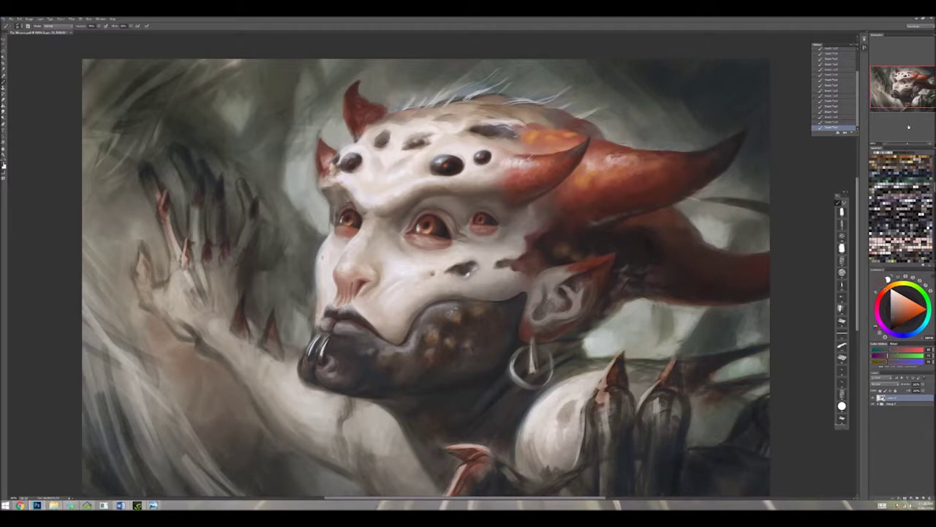
{"action": "key", "text": "ctrl+plus"}
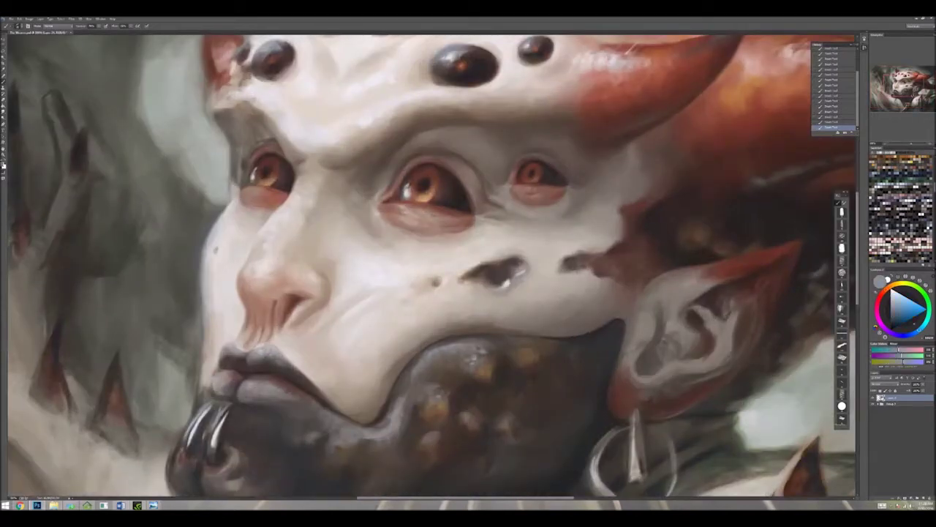
Step: Touch up the nose with a reddish tone and add a small dark mark on the lips
{"action": "left_click", "coordinate": [285, 291], "text": "alt"}
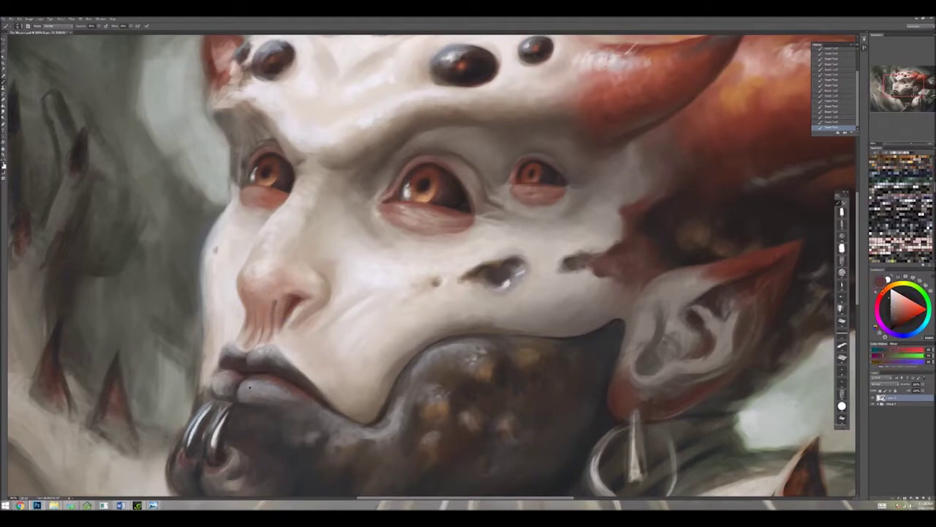
{"action": "left_click", "coordinate": [218, 382], "text": "alt"}
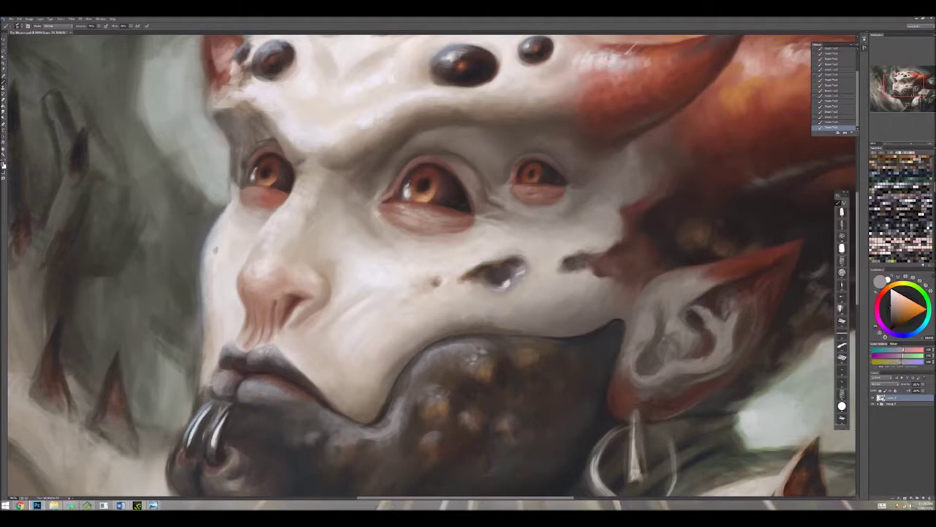
{"action": "left_click", "coordinate": [221, 393], "text": "alt"}
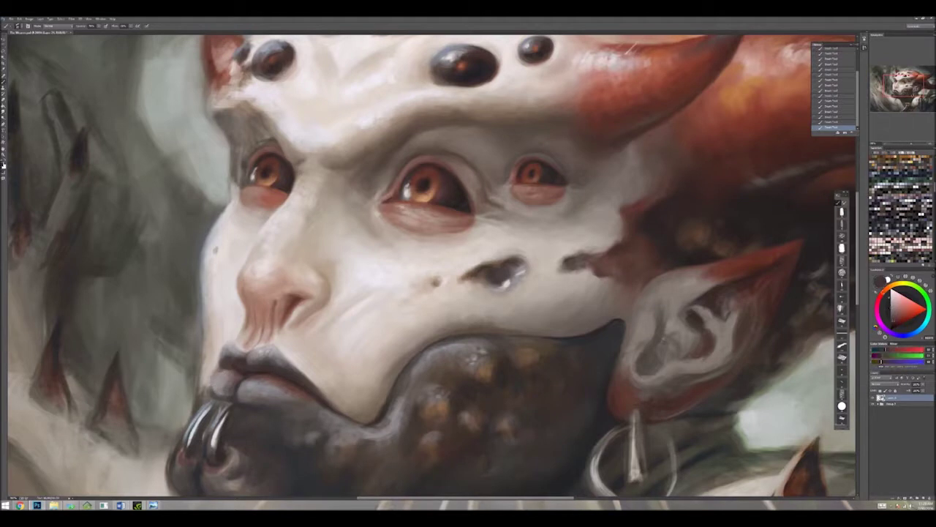
{"action": "left_click", "coordinate": [243, 371], "text": "alt"}
{"action": "left_click", "coordinate": [462, 206], "text": "alt"}
{"action": "left_click", "coordinate": [259, 351], "text": "alt"}
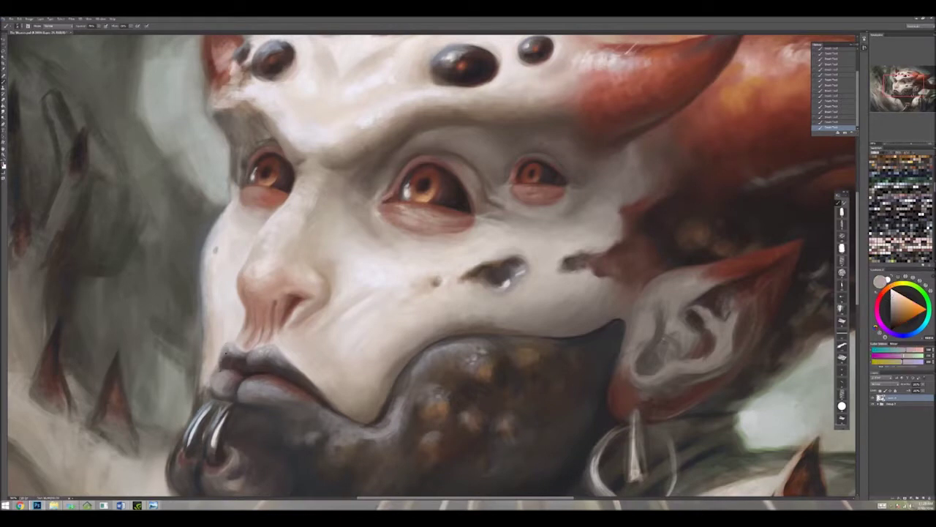
Step: Switch to a dark red painting colour and sample tones from the lips
{"action": "left_click_drag", "start_coordinate": [432, 263], "coordinate": [541, 215]}
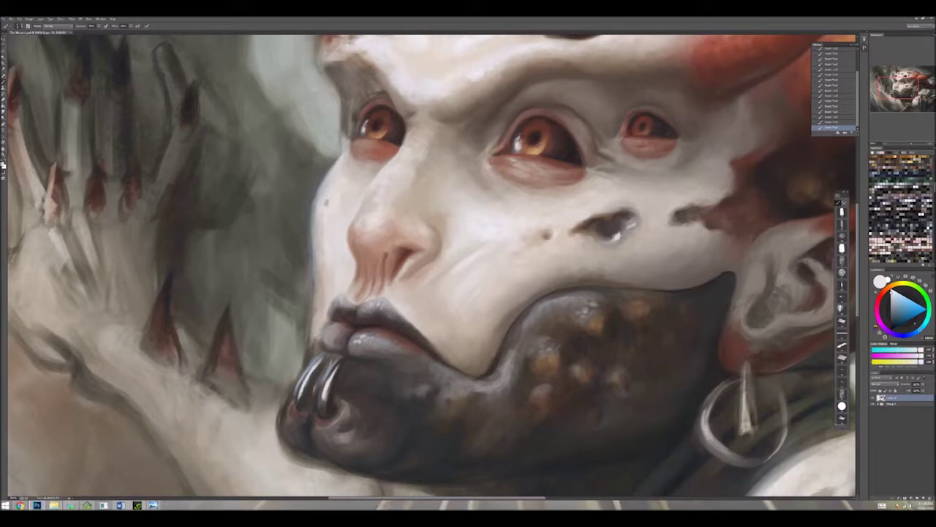
{"action": "left_click", "coordinate": [356, 340], "text": "alt"}
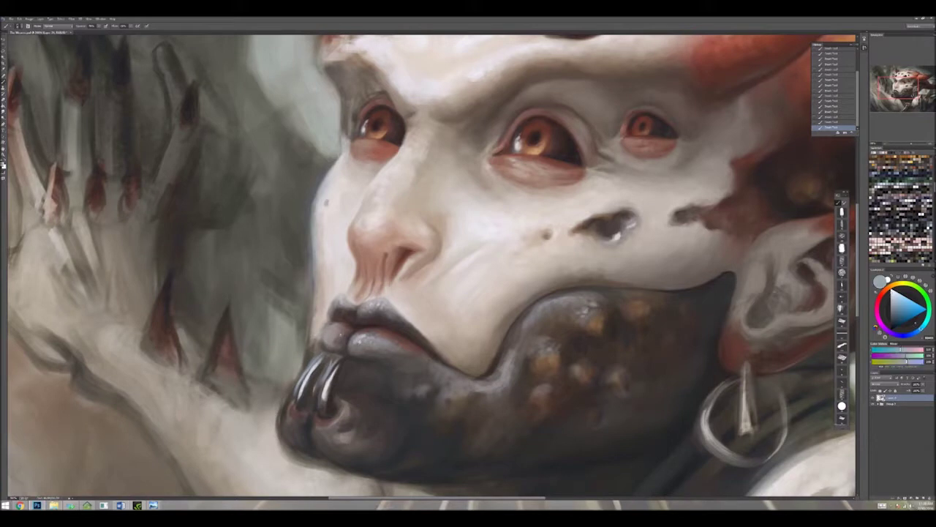
{"action": "key", "text": "x"}
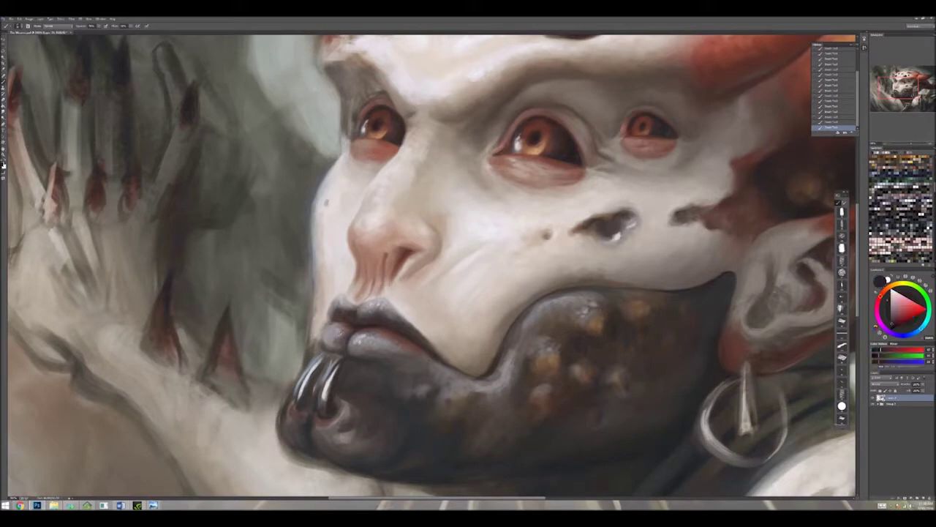
{"action": "left_click", "coordinate": [316, 314], "text": "alt"}
{"action": "left_click", "coordinate": [387, 310], "text": "alt"}
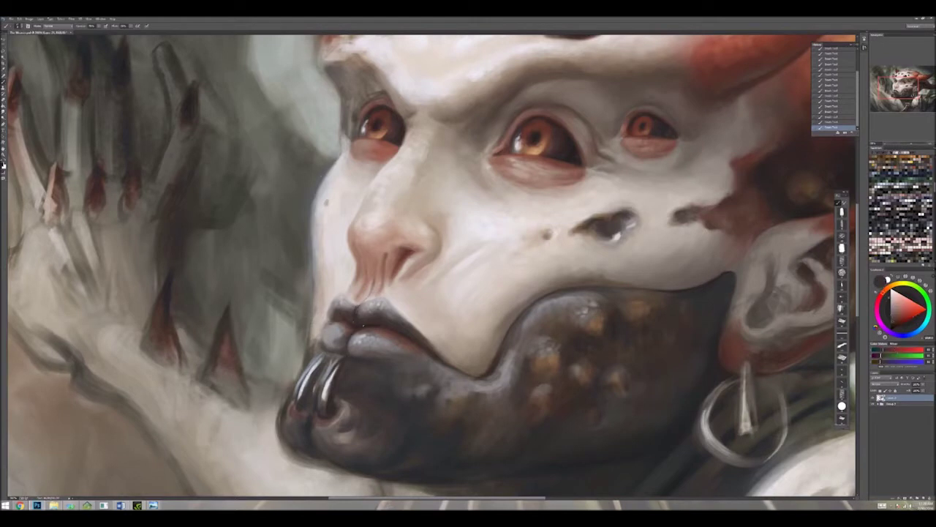
Step: Darken the skin beside the nostril with short dark orange-brown strokes
{"action": "left_click_drag", "start_coordinate": [468, 263], "coordinate": [285, 325]}
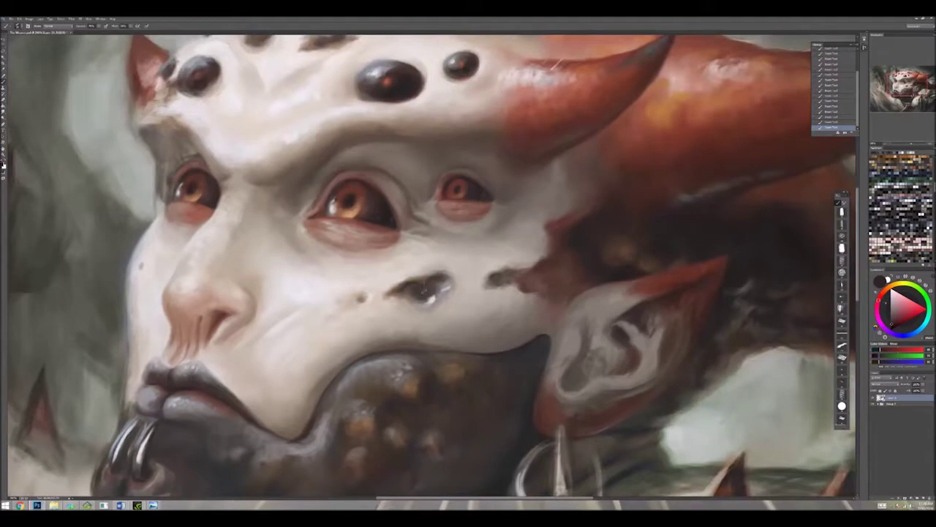
{"action": "left_click", "coordinate": [424, 297], "text": "alt"}
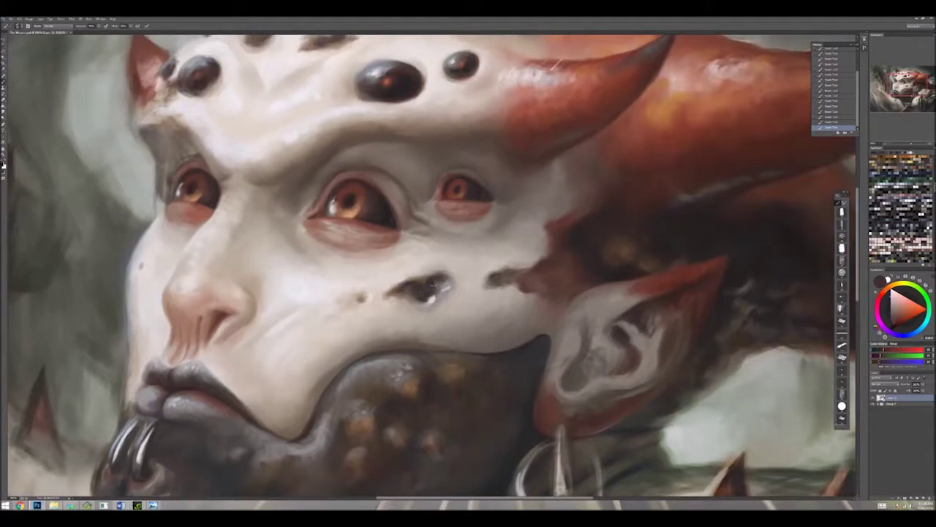
{"action": "left_click_drag", "start_coordinate": [495, 281], "coordinate": [531, 271]}
{"action": "left_click", "coordinate": [558, 240], "text": "alt"}
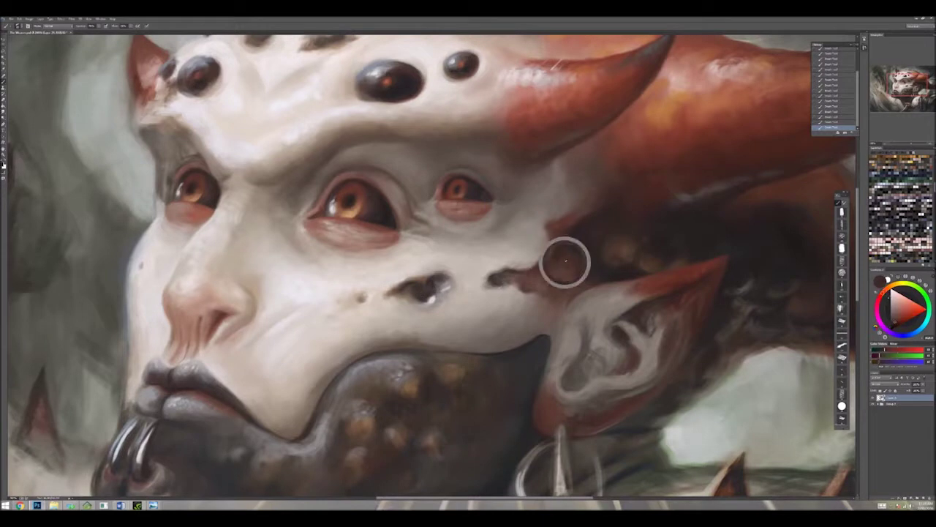
{"action": "left_click", "coordinate": [584, 293], "text": "alt"}
{"action": "left_click", "coordinate": [580, 293], "text": "alt"}
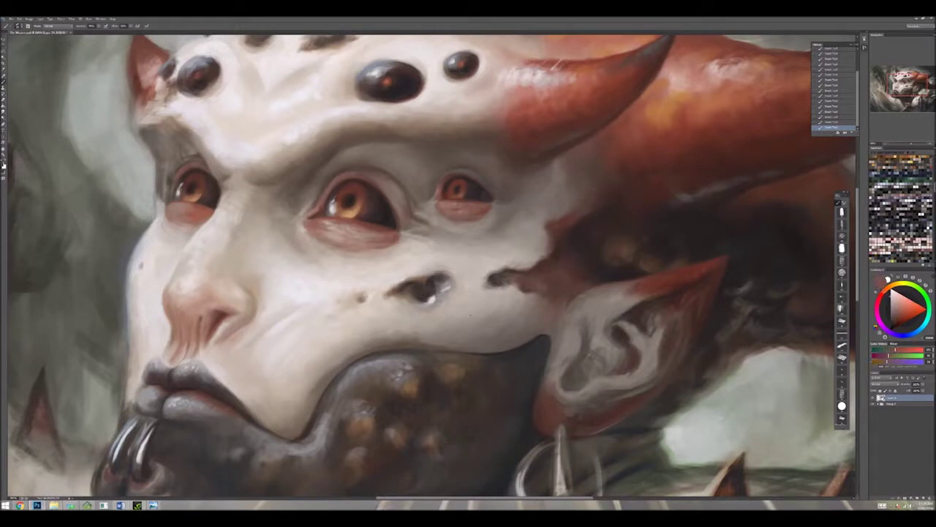
{"action": "left_click", "coordinate": [578, 276], "text": "alt"}
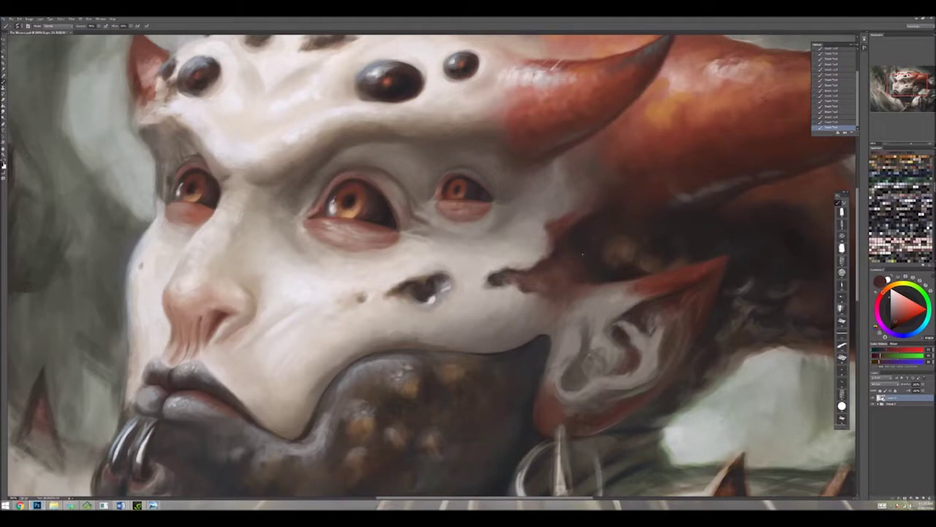
Step: Sample skin colours from the face near the jaw and earring, ending on near-white
{"action": "left_click_drag", "start_coordinate": [458, 312], "coordinate": [518, 270]}
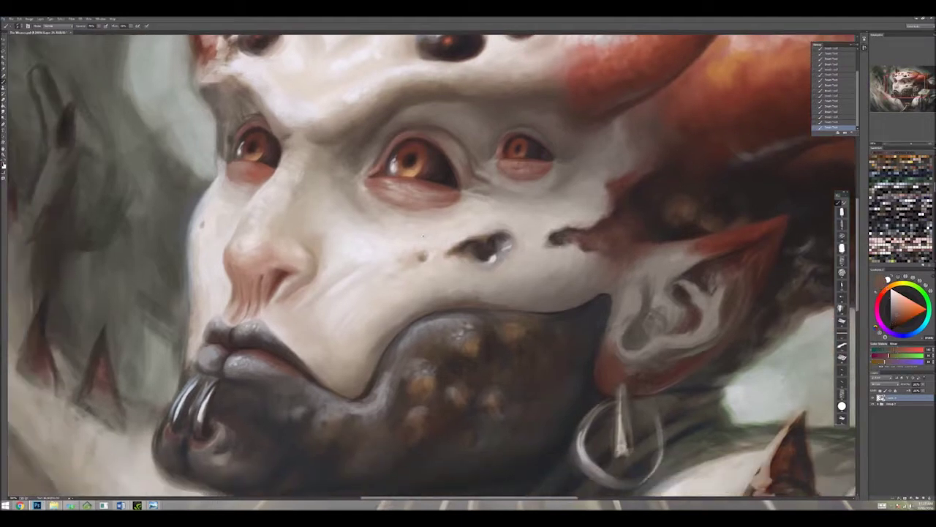
{"action": "left_click", "coordinate": [391, 266], "text": "alt"}
{"action": "left_click", "coordinate": [390, 264], "text": "alt"}
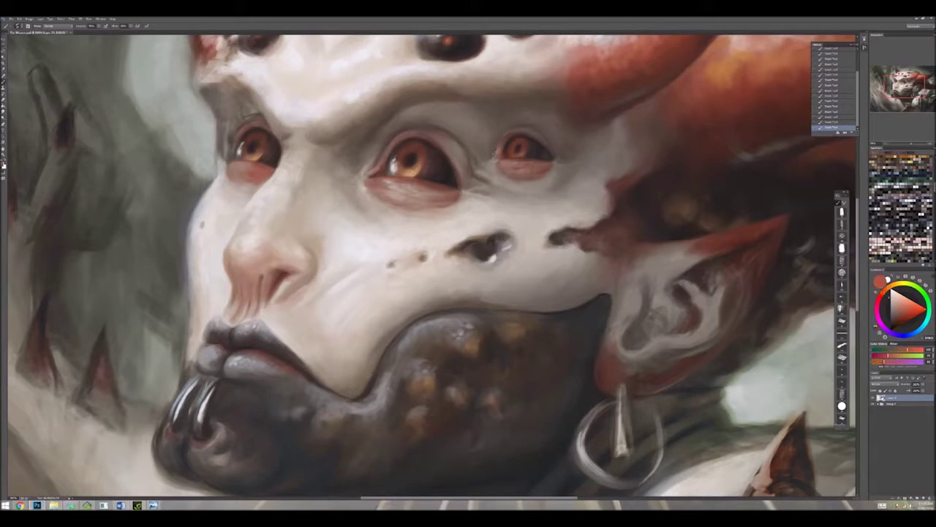
{"action": "left_click", "coordinate": [392, 264], "text": "alt"}
{"action": "key", "text": "ctrl+minus"}
{"action": "key", "text": "ctrl+minus"}
{"action": "key", "text": "ctrl+minus"}
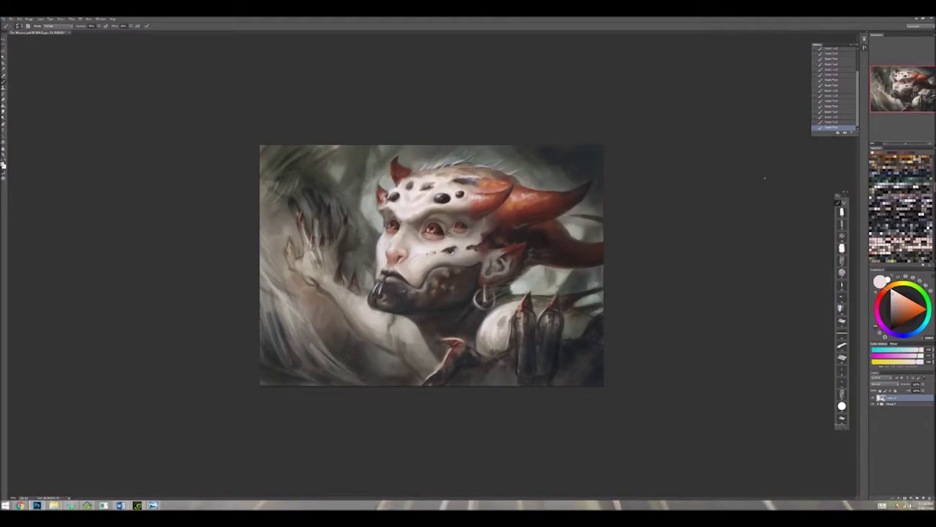
{"action": "key", "text": "ctrl+plus"}
{"action": "key", "text": "ctrl+plus"}
{"action": "key", "text": "ctrl+plus"}
{"action": "mouse_move", "coordinate": [365, 342]}
{"action": "left_mouse_down"}
{"action": "mouse_move", "coordinate": [532, 286]}
{"action": "mouse_move", "coordinate": [375, 450]}
{"action": "left_mouse_up"}
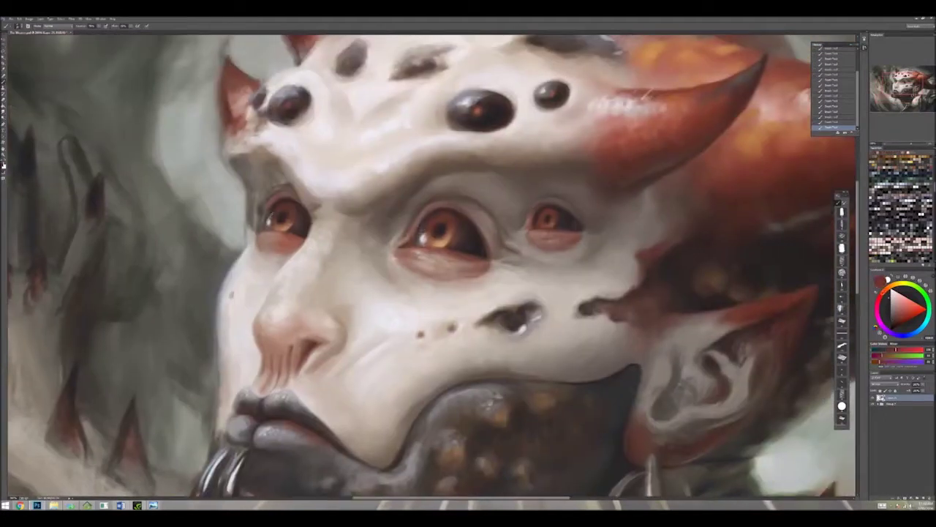
Step: Swap to white, pick up the pale face tone, and paint reddish strokes along the nose ridges
{"action": "key", "text": "x"}
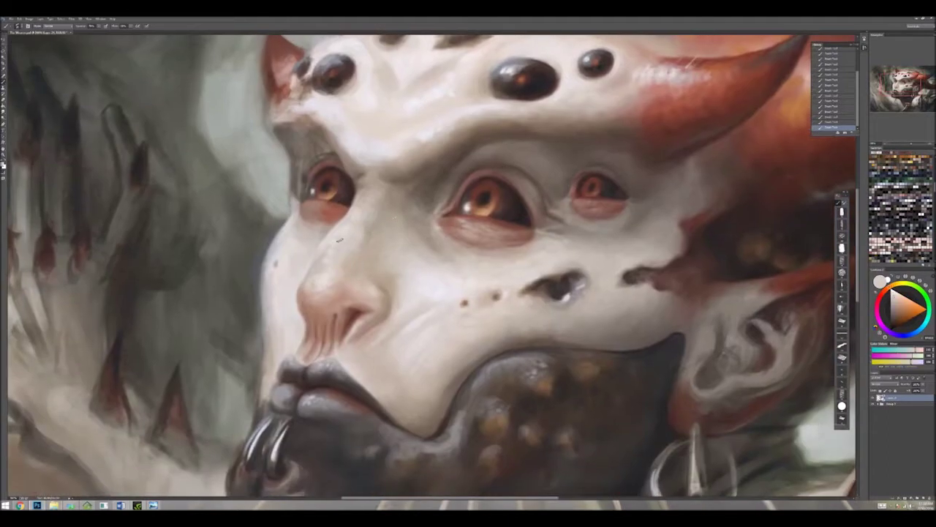
{"action": "left_click", "coordinate": [339, 239], "text": "alt"}
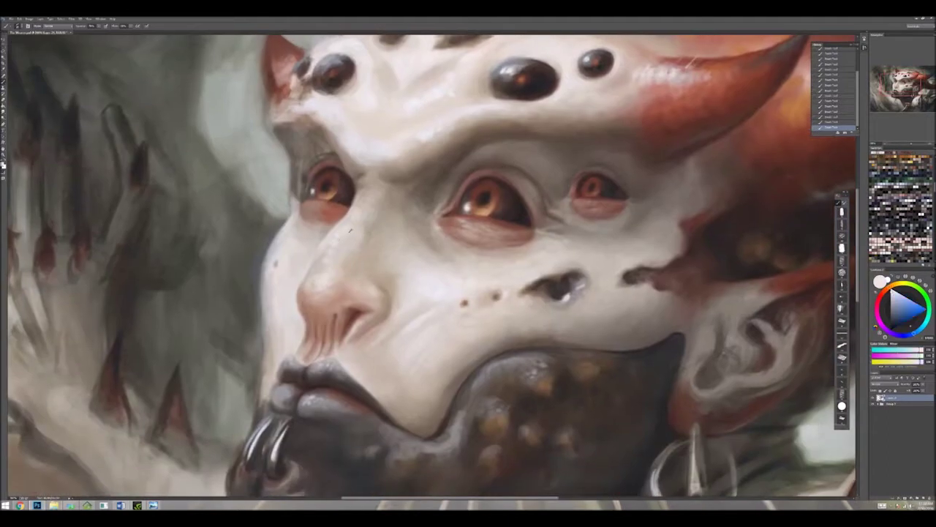
{"action": "left_click", "coordinate": [321, 307], "text": "alt"}
{"action": "left_click_drag", "start_coordinate": [306, 292], "coordinate": [319, 316]}
{"action": "left_click", "coordinate": [314, 311], "text": "alt"}
{"action": "left_click", "coordinate": [315, 314], "text": "alt"}
Step: Blend the nose with lighter pink and darker red tones sampled around it
{"action": "left_click", "coordinate": [332, 319], "text": "alt"}
{"action": "left_click", "coordinate": [322, 329], "text": "alt"}
{"action": "left_click", "coordinate": [302, 341], "text": "alt"}
{"action": "left_click", "coordinate": [303, 341], "text": "alt"}
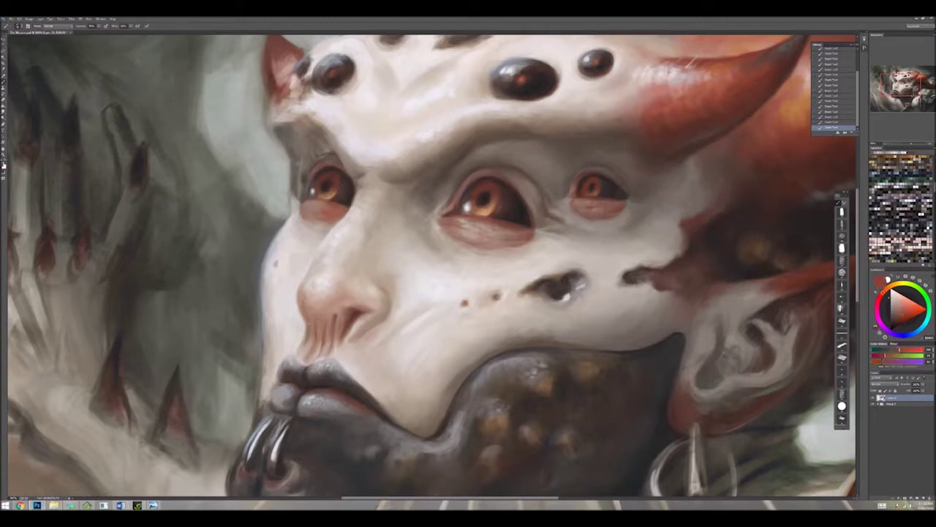
{"action": "left_click", "coordinate": [308, 345], "text": "alt"}
{"action": "left_click", "coordinate": [296, 321], "text": "alt"}
{"action": "left_click", "coordinate": [291, 308], "text": "alt"}
{"action": "left_click", "coordinate": [282, 322], "text": "alt"}
{"action": "left_click", "coordinate": [288, 283], "text": "alt"}
{"action": "left_click", "coordinate": [286, 293], "text": "alt"}
Step: Sample and dab pale and slightly darker skin tones across the brow and upper face
{"action": "left_click", "coordinate": [310, 252], "text": "alt"}
{"action": "left_click", "coordinate": [465, 221], "text": "alt"}
{"action": "left_click", "coordinate": [466, 221], "text": "alt"}
{"action": "left_click", "coordinate": [327, 214], "text": "alt"}
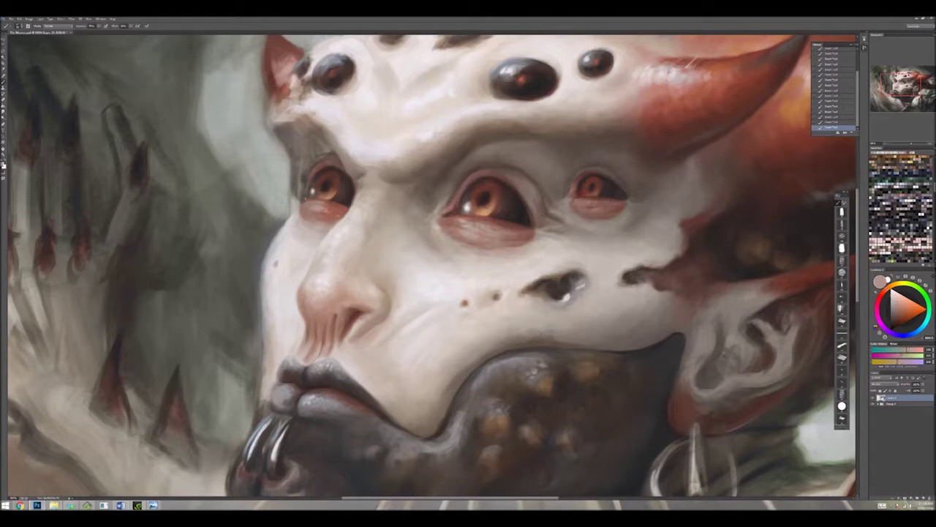
{"action": "left_click", "coordinate": [319, 214], "text": "alt"}
{"action": "left_click", "coordinate": [318, 214], "text": "alt"}
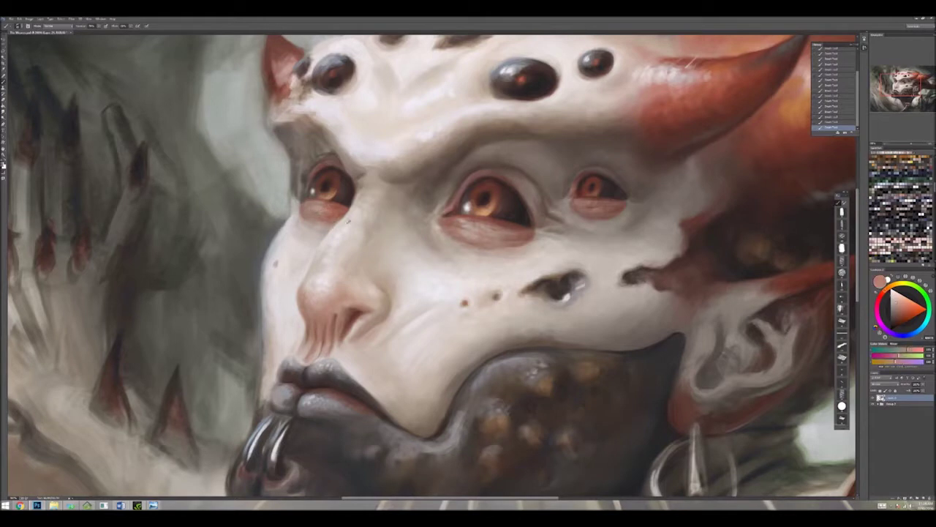
{"action": "left_click", "coordinate": [349, 221], "text": "alt"}
{"action": "left_click", "coordinate": [313, 212], "text": "alt"}
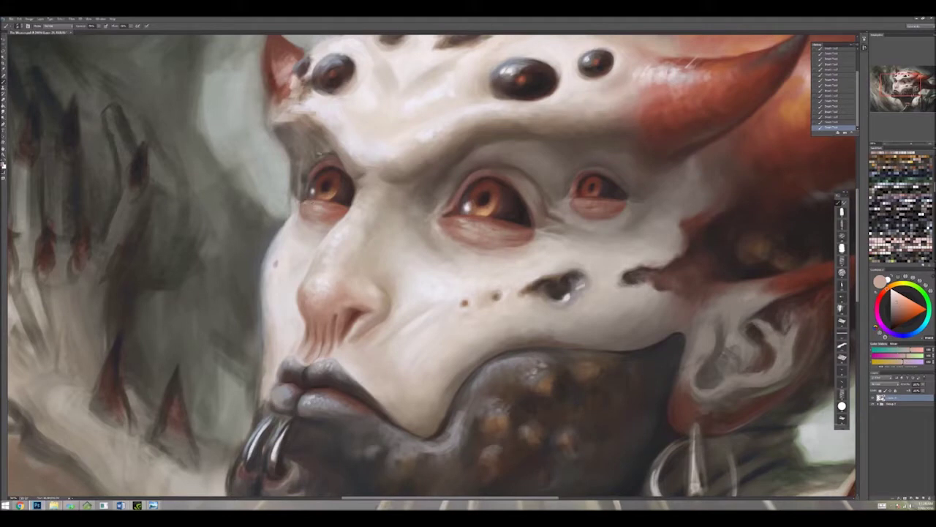
{"action": "left_click", "coordinate": [317, 154], "text": "alt"}
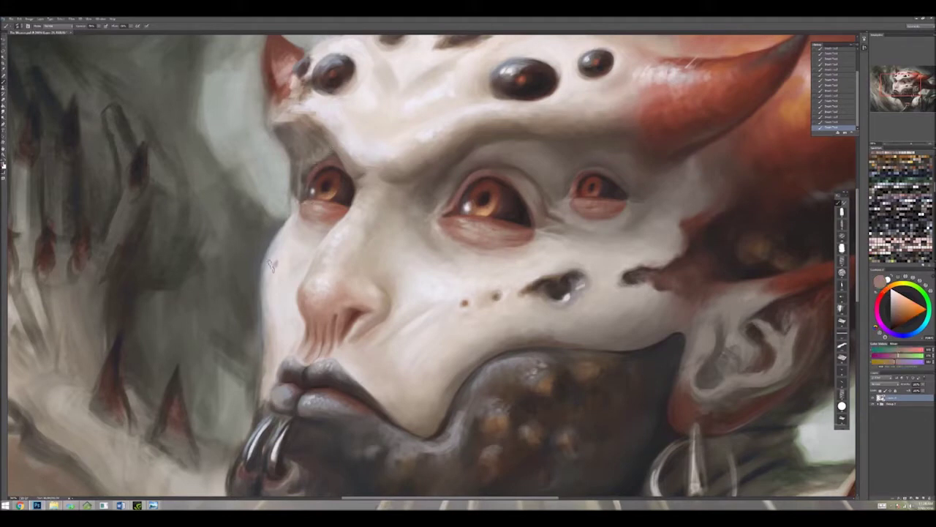
{"action": "left_click", "coordinate": [322, 151], "text": "alt"}
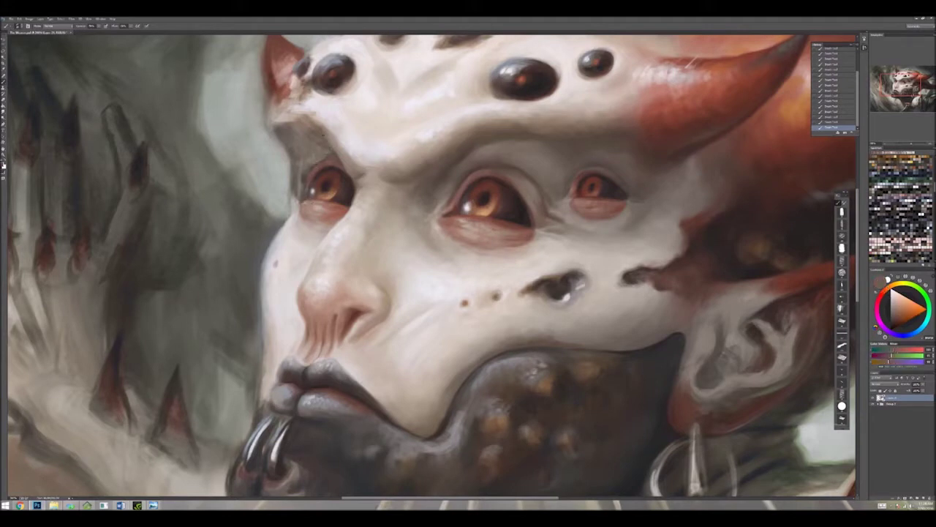
Step: Paint a small dark stroke above the left eye using sampled beige-grey skin tones
{"action": "left_click", "coordinate": [332, 148], "text": "alt"}
{"action": "left_click", "coordinate": [344, 169], "text": "alt"}
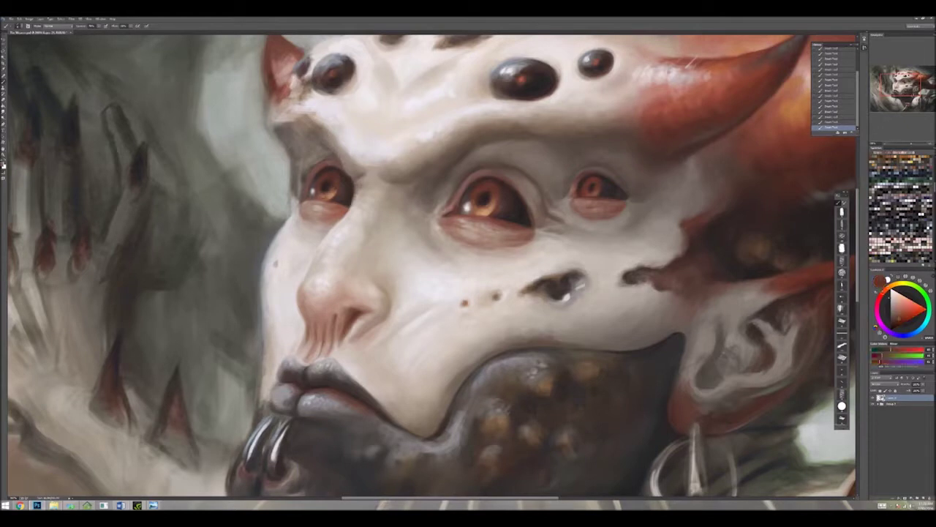
{"action": "left_click", "coordinate": [273, 167], "text": "alt"}
{"action": "left_click_drag", "start_coordinate": [329, 154], "coordinate": [288, 180]}
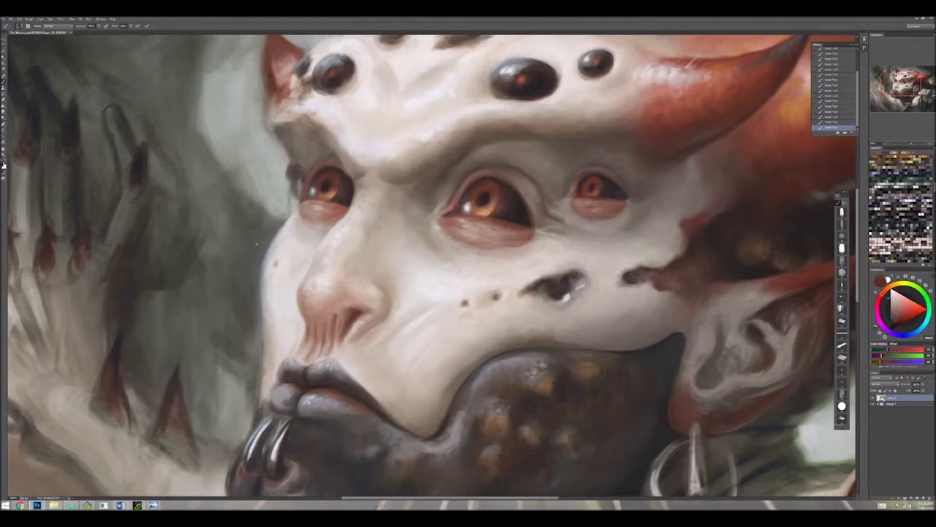
{"action": "key", "text": "ctrl+minus"}
{"action": "key", "text": "ctrl+minus"}
{"action": "key", "text": "ctrl+minus"}
{"action": "key", "text": "ctrl+minus"}
Step: Fit the painting to the window and sample skin colours from the chin and earring area
{"action": "key", "text": "ctrl+0"}
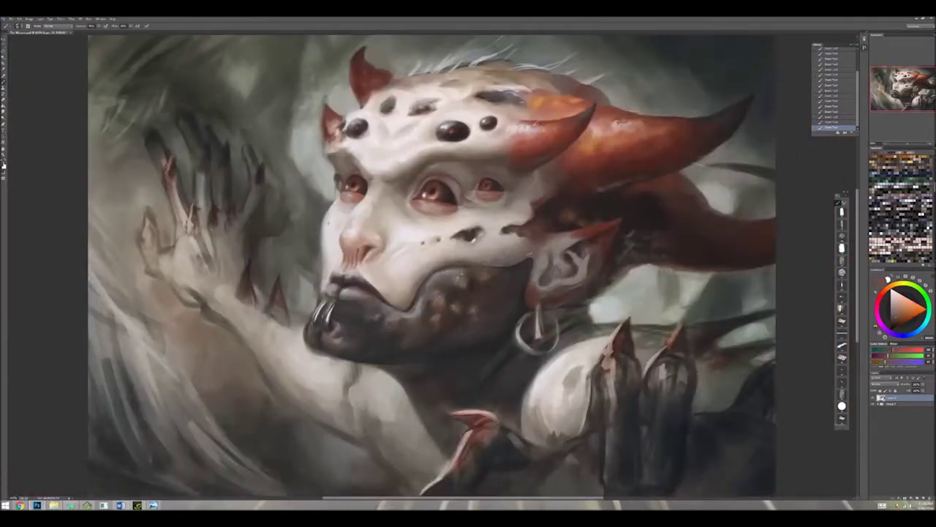
{"action": "left_click", "coordinate": [512, 265], "text": "alt"}
{"action": "left_click", "coordinate": [511, 265], "text": "alt"}
{"action": "left_click", "coordinate": [508, 265], "text": "alt"}
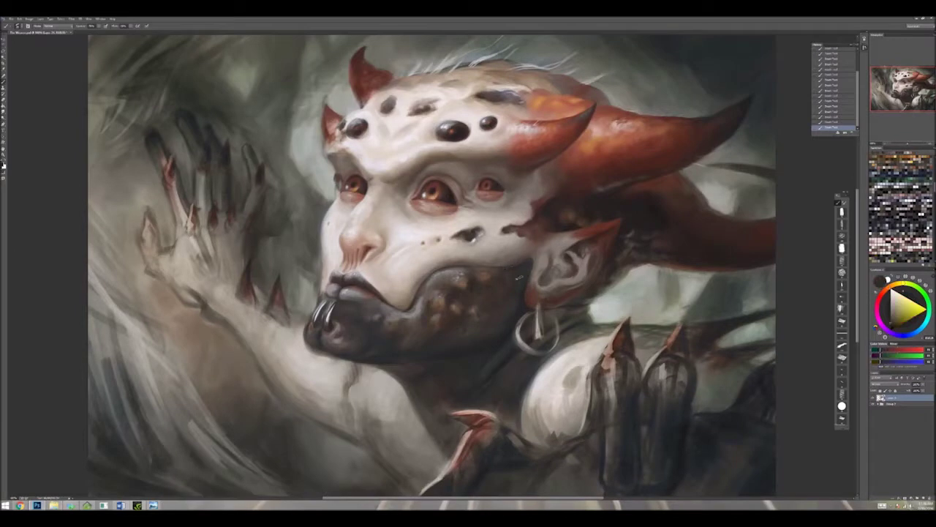
{"action": "left_click", "coordinate": [518, 275], "text": "alt"}
{"action": "left_click", "coordinate": [517, 274], "text": "alt"}
{"action": "left_click", "coordinate": [516, 273], "text": "alt"}
{"action": "left_click", "coordinate": [516, 274], "text": "alt"}
{"action": "left_click", "coordinate": [527, 341], "text": "alt"}
{"action": "left_click", "coordinate": [535, 373], "text": "alt"}
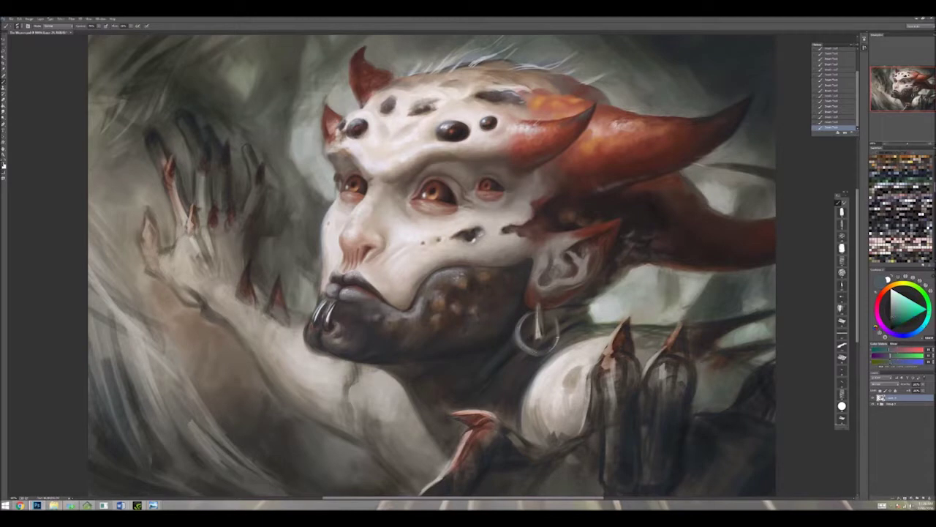
Step: Sample horn orange-brown, dark reddish-brown by the ear, and light pinkish grey from the chin
{"action": "left_click", "coordinate": [554, 157], "text": "alt"}
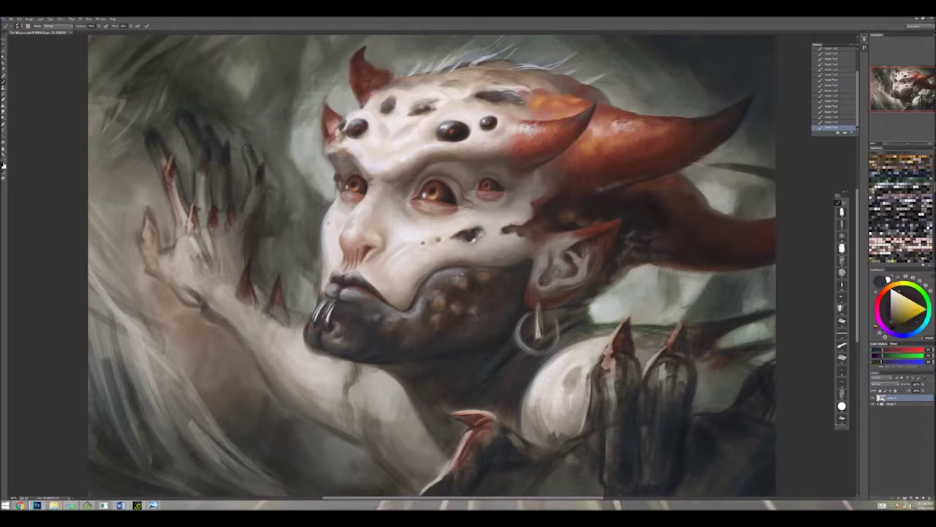
{"action": "left_click", "coordinate": [553, 158], "text": "alt"}
{"action": "left_click", "coordinate": [529, 281], "text": "alt"}
{"action": "left_click", "coordinate": [531, 281], "text": "alt"}
{"action": "left_click", "coordinate": [531, 280], "text": "alt"}
{"action": "left_click", "coordinate": [531, 281], "text": "alt"}
{"action": "left_click", "coordinate": [512, 300], "text": "alt"}
{"action": "left_click", "coordinate": [482, 318], "text": "alt"}
{"action": "left_click", "coordinate": [462, 333], "text": "alt"}
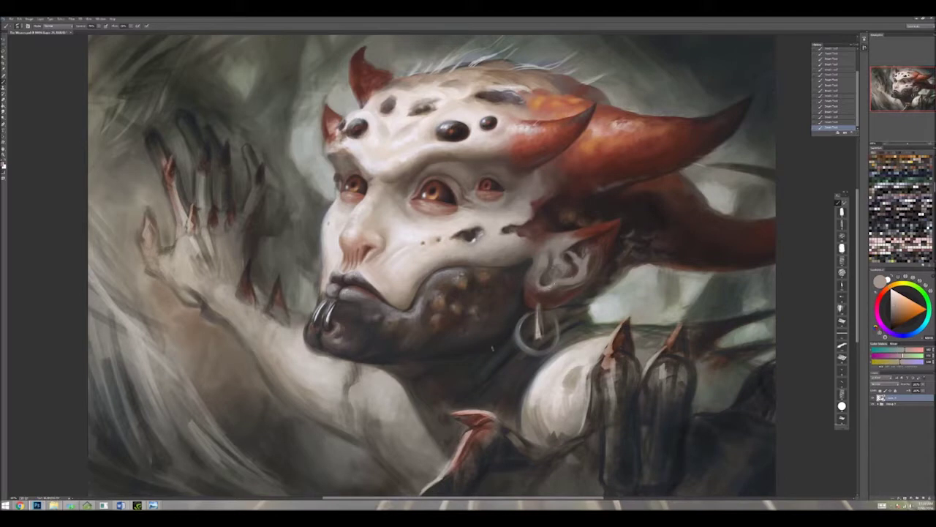
{"action": "left_click", "coordinate": [453, 325], "text": "alt"}
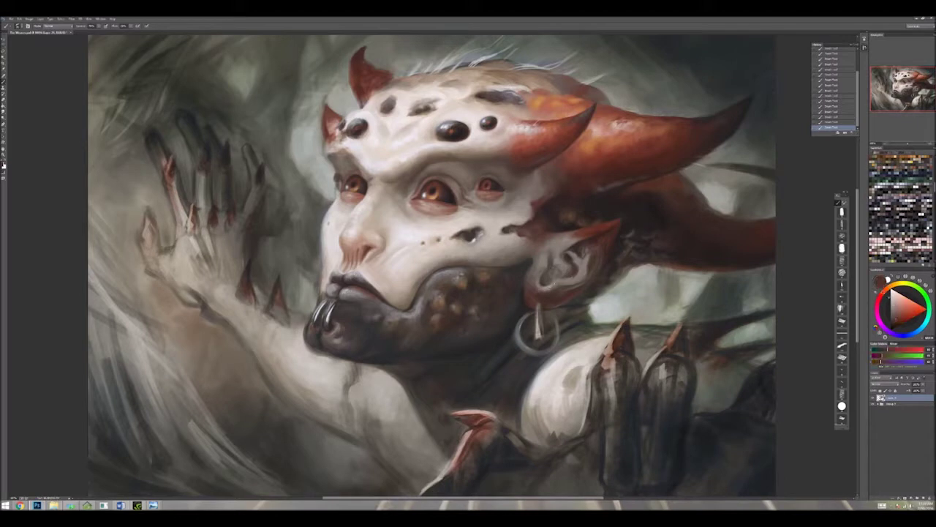
{"action": "left_click", "coordinate": [558, 273], "text": "alt"}
{"action": "left_click", "coordinate": [562, 257], "text": "alt"}
Step: Paint small dark shading dabs inside the ear
{"action": "left_click_drag", "start_coordinate": [557, 256], "coordinate": [563, 269]}
{"action": "left_click", "coordinate": [561, 265], "text": "alt"}
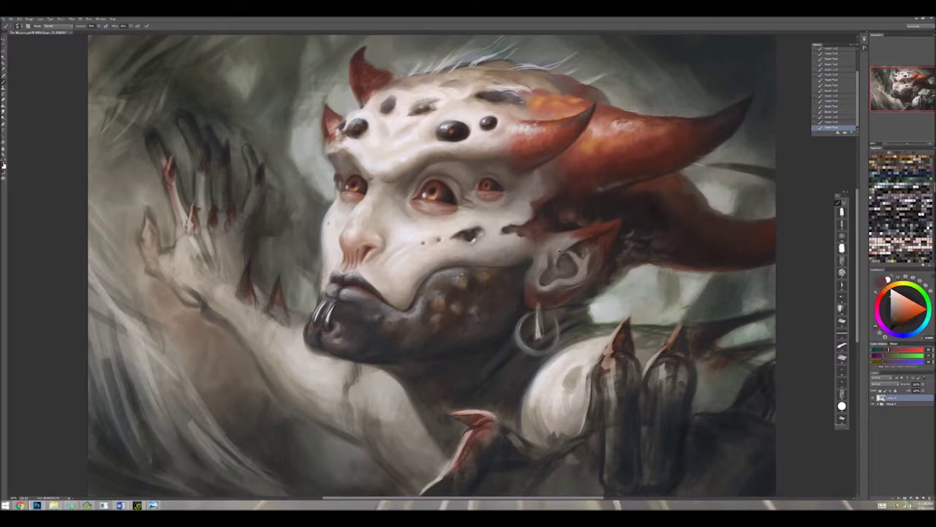
{"action": "left_click", "coordinate": [596, 335], "text": "alt"}
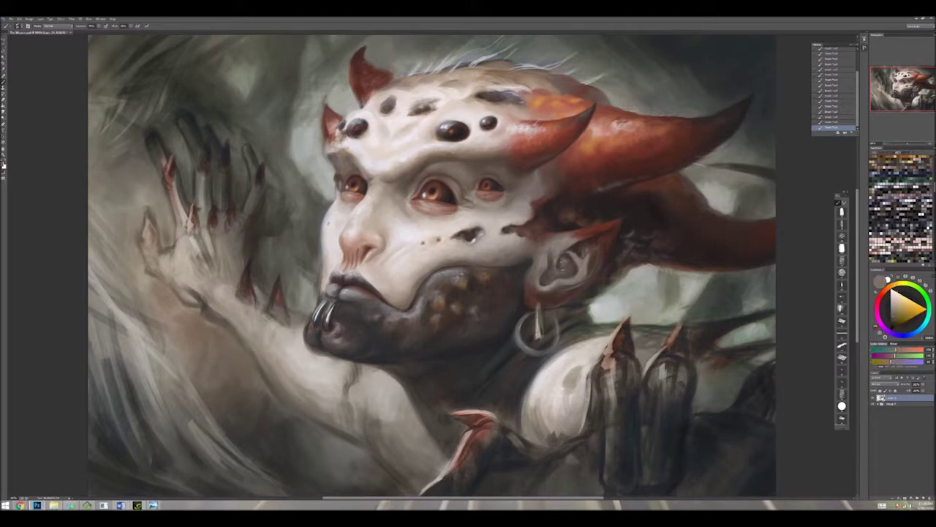
{"action": "left_click", "coordinate": [556, 260], "text": "alt"}
{"action": "left_click", "coordinate": [556, 260], "text": "alt"}
{"action": "left_click", "coordinate": [554, 263]}
Step: Sample ear tones and a darker brown from the chin
{"action": "left_click", "coordinate": [560, 253], "text": "alt"}
{"action": "left_click", "coordinate": [560, 254], "text": "alt"}
{"action": "left_click", "coordinate": [561, 254], "text": "alt"}
{"action": "left_click", "coordinate": [560, 254], "text": "alt"}
{"action": "left_click", "coordinate": [473, 319], "text": "alt"}
{"action": "left_click", "coordinate": [474, 319], "text": "alt"}
{"action": "left_click", "coordinate": [473, 319], "text": "alt"}
{"action": "left_click", "coordinate": [561, 249], "text": "alt"}
{"action": "left_click", "coordinate": [560, 247], "text": "alt"}
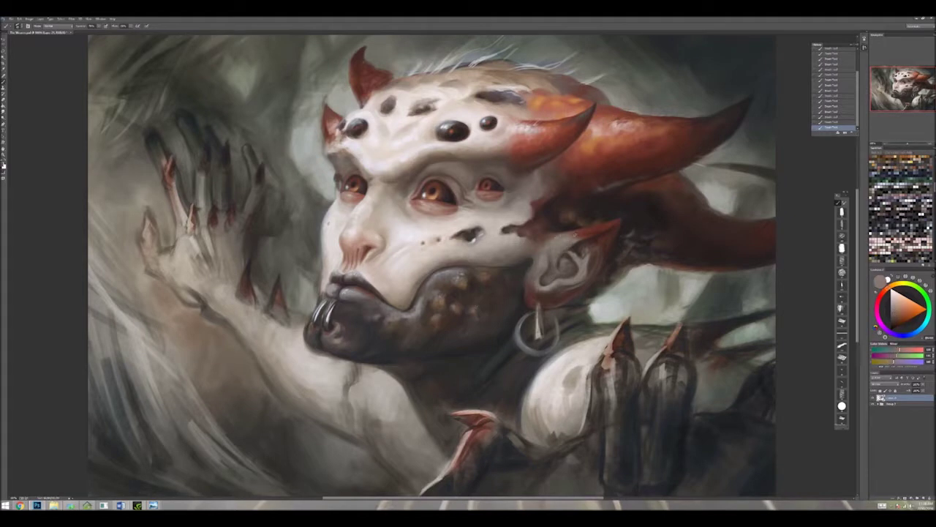
{"action": "left_click", "coordinate": [560, 247], "text": "alt"}
Step: Pick up darker browns from around the ear
{"action": "left_click", "coordinate": [588, 251], "text": "alt"}
{"action": "left_click", "coordinate": [561, 226], "text": "alt"}
{"action": "left_click", "coordinate": [591, 241], "text": "alt"}
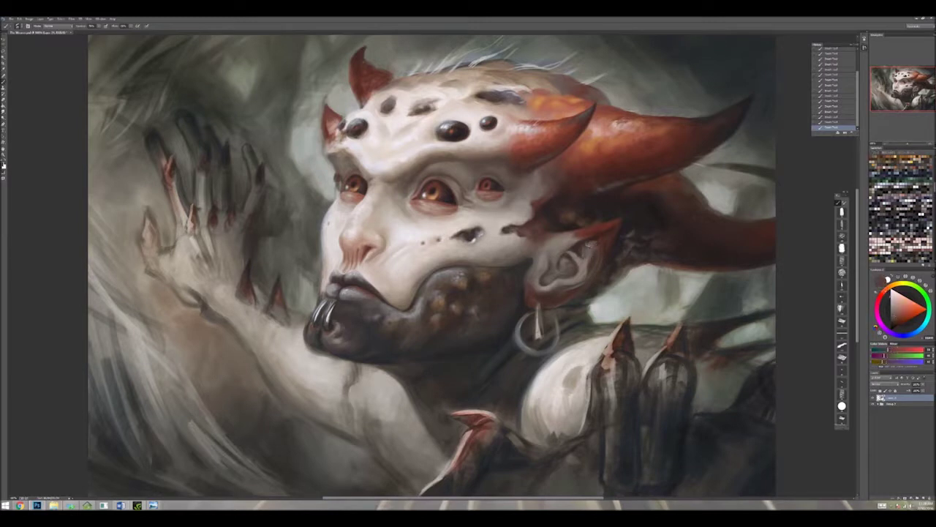
{"action": "left_click", "coordinate": [578, 248], "text": "alt"}
{"action": "left_click", "coordinate": [575, 249], "text": "alt"}
{"action": "left_click", "coordinate": [575, 251], "text": "alt"}
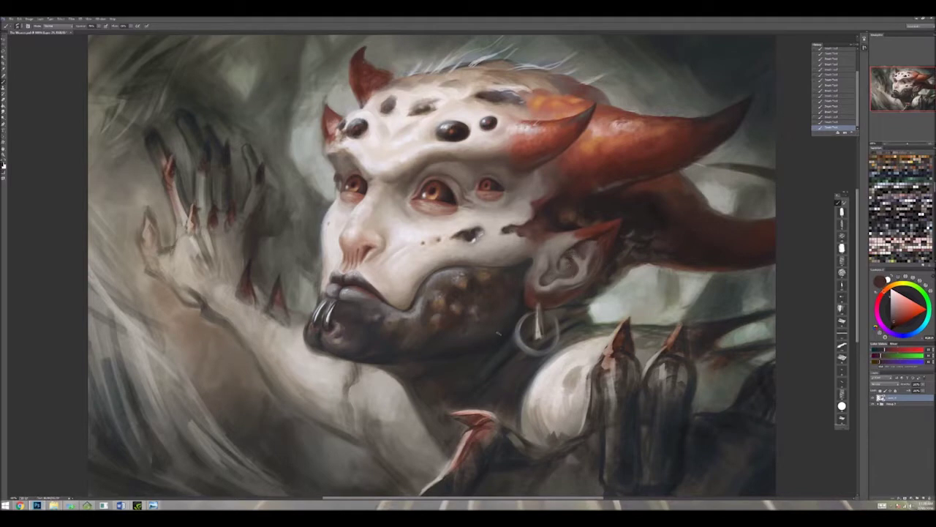
{"action": "left_click", "coordinate": [592, 245], "text": "alt"}
Step: Paint dark and light strokes on the earring, highlighting its left edge in light grey-green
{"action": "left_click", "coordinate": [542, 329], "text": "alt"}
{"action": "left_click_drag", "start_coordinate": [536, 324], "coordinate": [543, 340]}
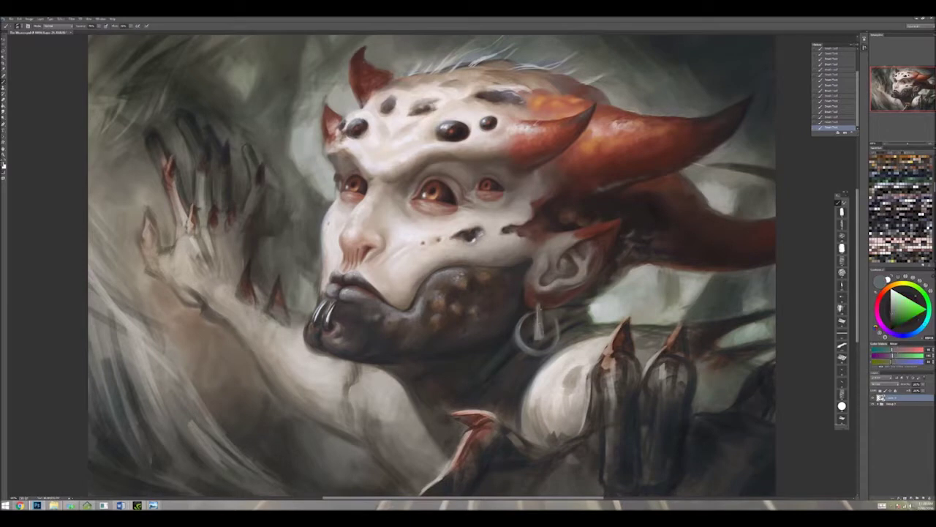
{"action": "left_click", "coordinate": [531, 316], "text": "alt"}
{"action": "left_click", "coordinate": [530, 314], "text": "alt"}
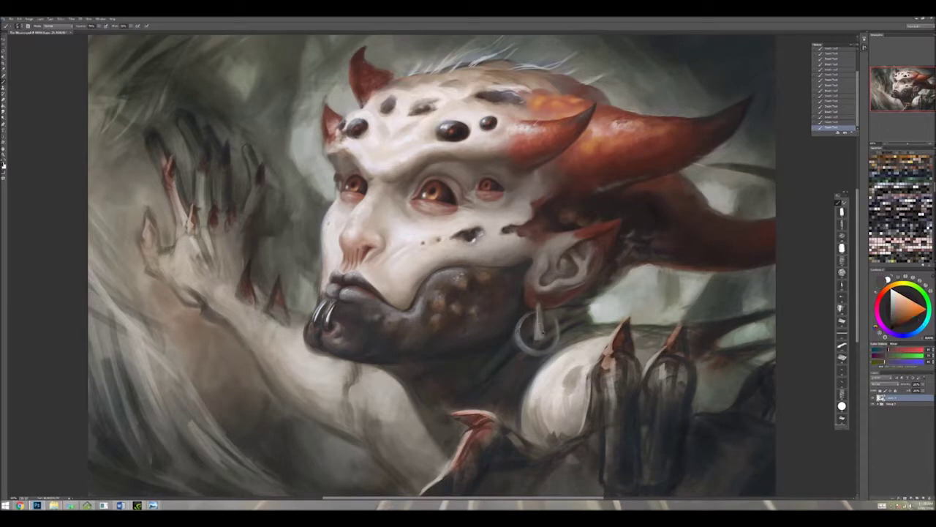
{"action": "key", "text": "x"}
{"action": "left_click_drag", "start_coordinate": [517, 337], "coordinate": [519, 344]}
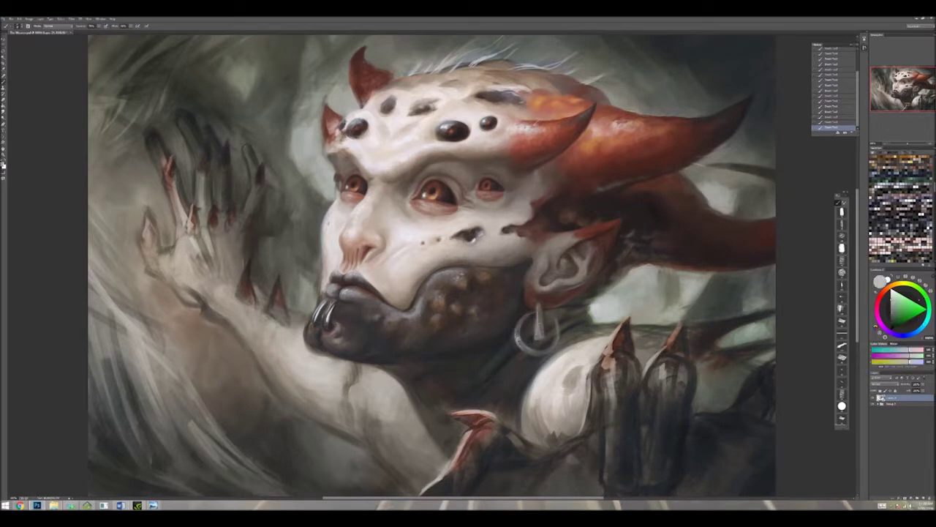
Step: Sample the neck's dark tone, swap between stored colours, and choose a green paint colour
{"action": "left_click", "coordinate": [503, 357], "text": "alt"}
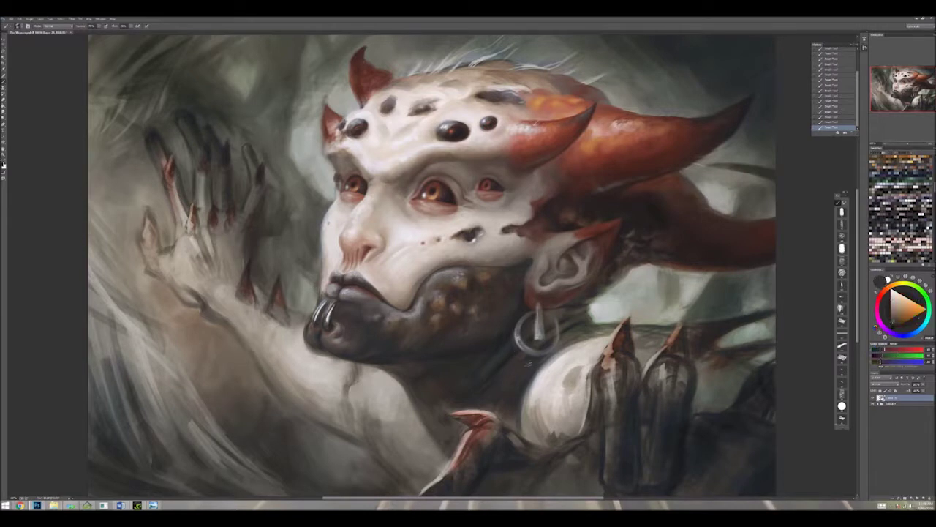
{"action": "key", "text": "x"}
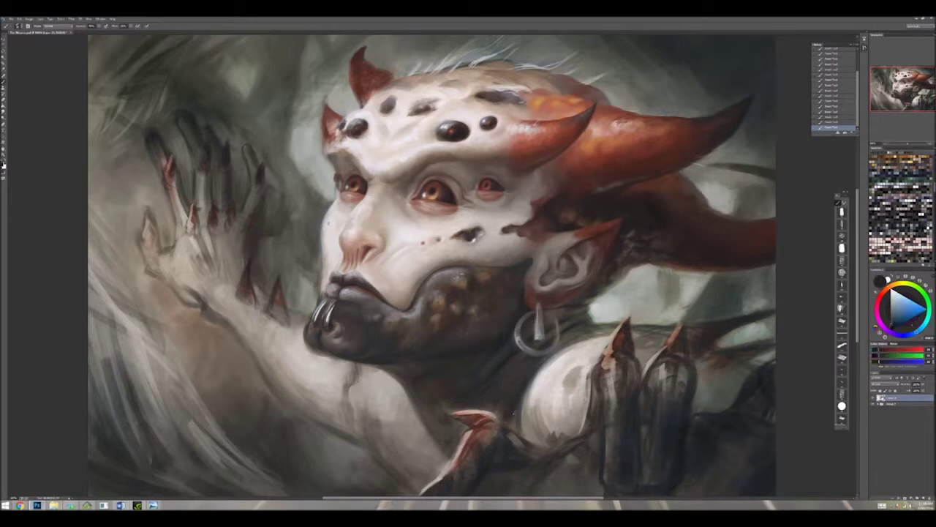
{"action": "key", "text": "x"}
{"action": "left_click", "coordinate": [575, 325], "text": "alt"}
{"action": "key", "text": "x"}
{"action": "key", "text": "x"}
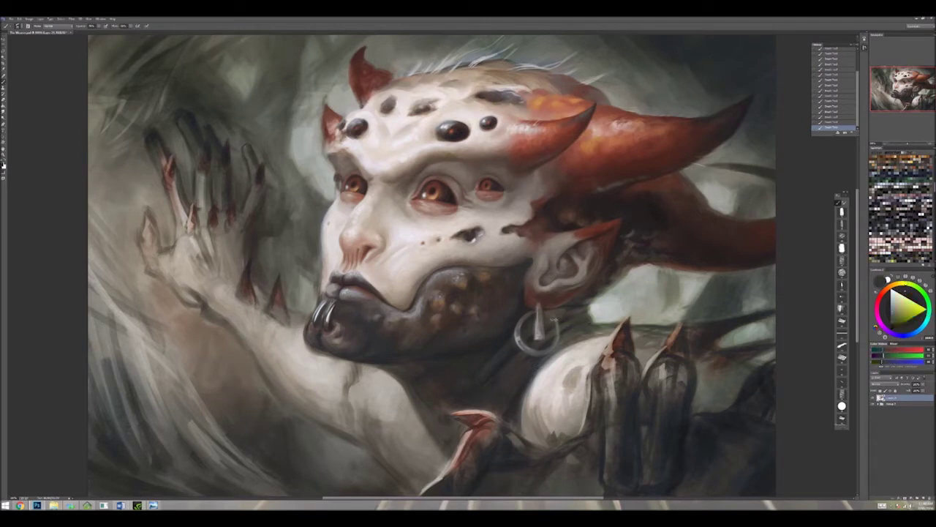
{"action": "left_click", "coordinate": [584, 319], "text": "alt"}
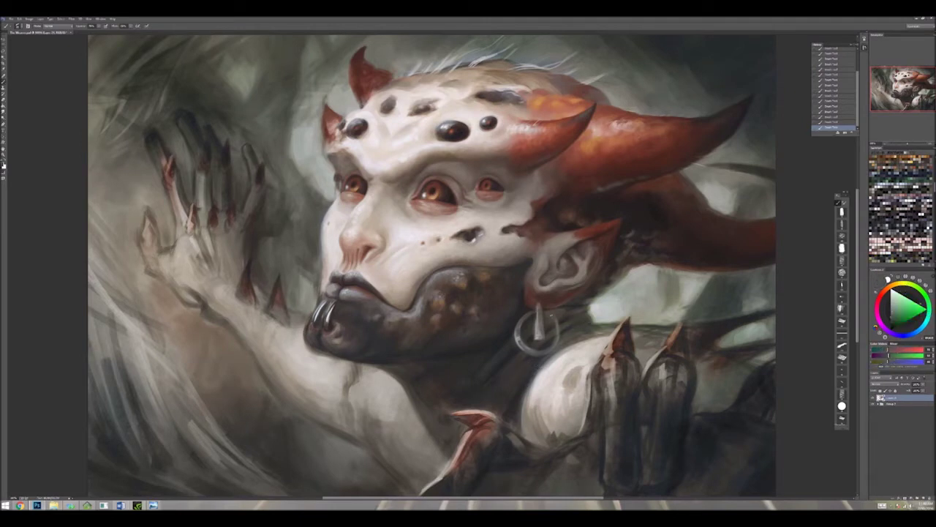
Step: Sample warm orange-yellow, dark red-orange and yellow-orange tones from around the earring
{"action": "left_click", "coordinate": [491, 390], "text": "alt"}
{"action": "left_click", "coordinate": [548, 328], "text": "alt"}
{"action": "left_click", "coordinate": [548, 327], "text": "alt"}
{"action": "left_click", "coordinate": [560, 316], "text": "alt"}
{"action": "left_click", "coordinate": [560, 316], "text": "alt"}
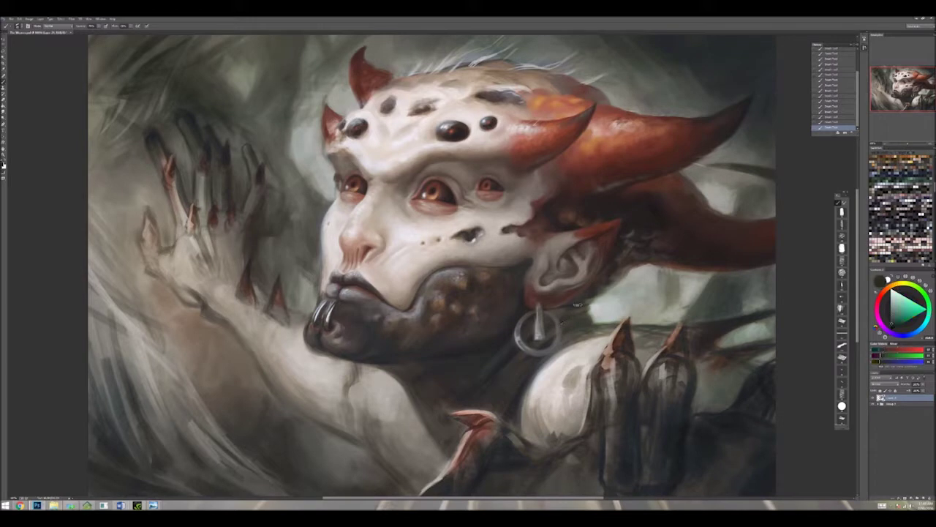
{"action": "left_click", "coordinate": [558, 311], "text": "alt"}
{"action": "left_click", "coordinate": [551, 309], "text": "alt"}
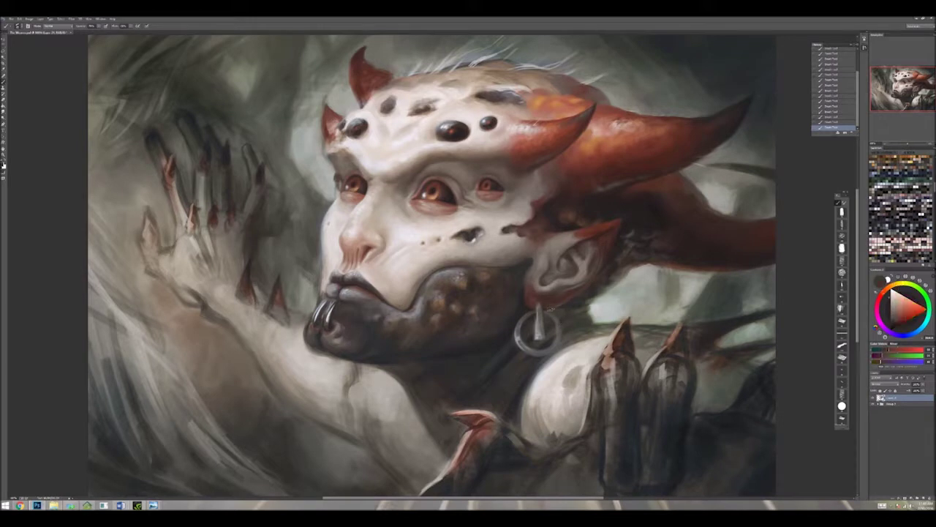
{"action": "left_click", "coordinate": [563, 293], "text": "alt"}
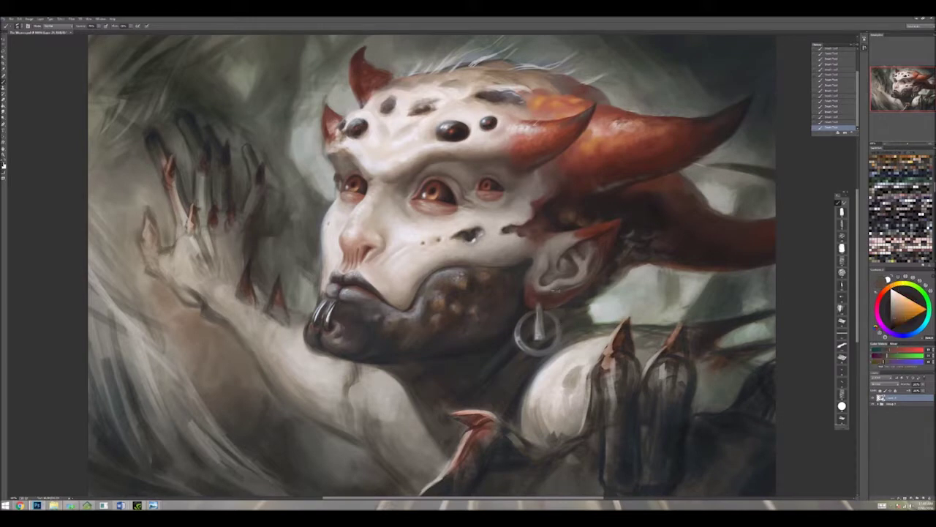
{"action": "left_click", "coordinate": [560, 294], "text": "alt"}
{"action": "left_click", "coordinate": [573, 288], "text": "alt"}
Step: Sample dark reds and a light pinkish brown, nudging the paint colour toward orange
{"action": "left_click", "coordinate": [626, 165], "text": "alt"}
{"action": "left_click", "coordinate": [562, 284], "text": "alt"}
{"action": "left_click", "coordinate": [596, 244], "text": "alt"}
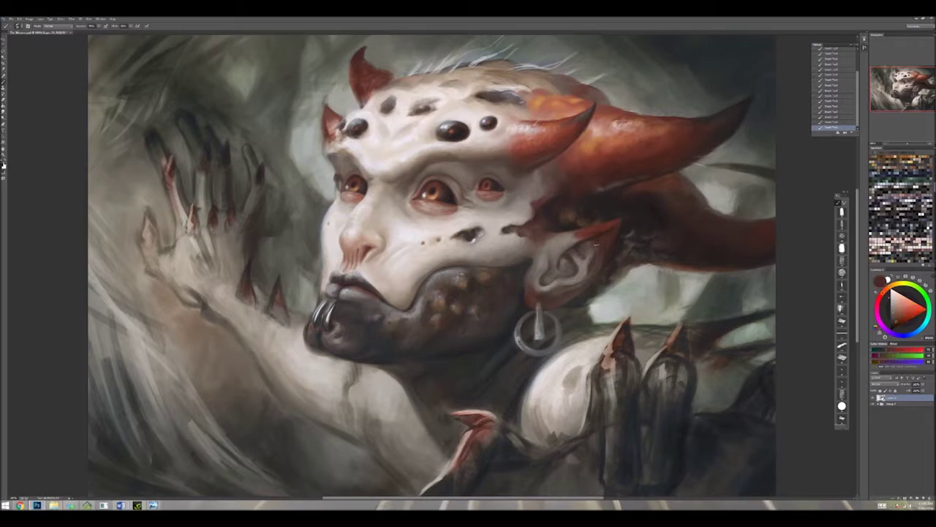
{"action": "left_click", "coordinate": [598, 243], "text": "alt"}
{"action": "left_click", "coordinate": [575, 225], "text": "alt"}
{"action": "left_click", "coordinate": [573, 229], "text": "alt"}
{"action": "left_click", "coordinate": [565, 258], "text": "alt"}
{"action": "left_click", "coordinate": [563, 223], "text": "alt"}
Step: Sample dark greyish and blue-grey tones, then return to the dark red-brown colour
{"action": "key", "text": "x"}
{"action": "key", "text": "x"}
{"action": "key", "text": "x"}
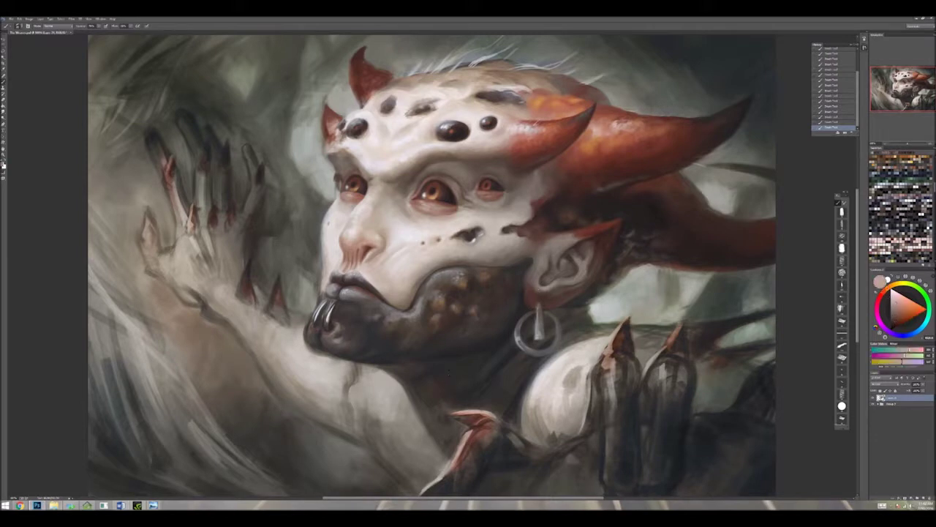
{"action": "key", "text": "x"}
{"action": "left_click", "coordinate": [424, 106], "text": "alt"}
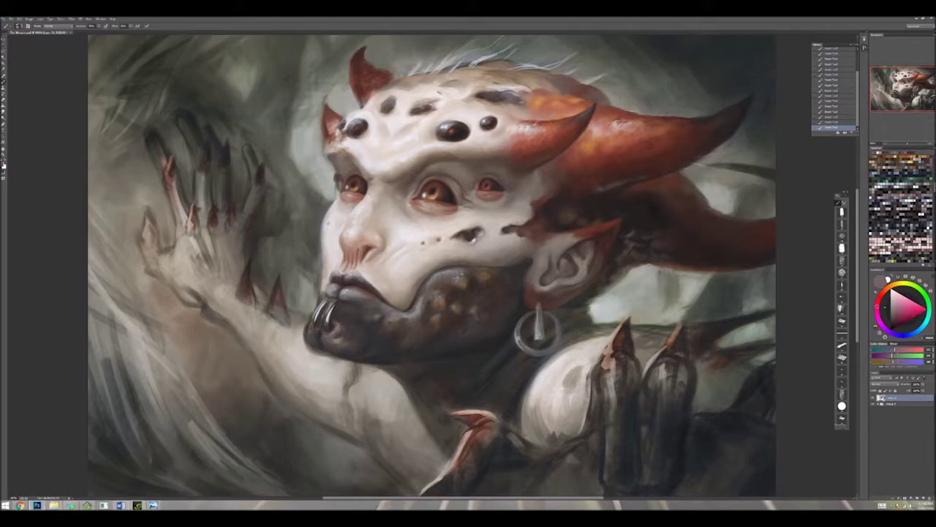
{"action": "left_click", "coordinate": [538, 330], "text": "alt"}
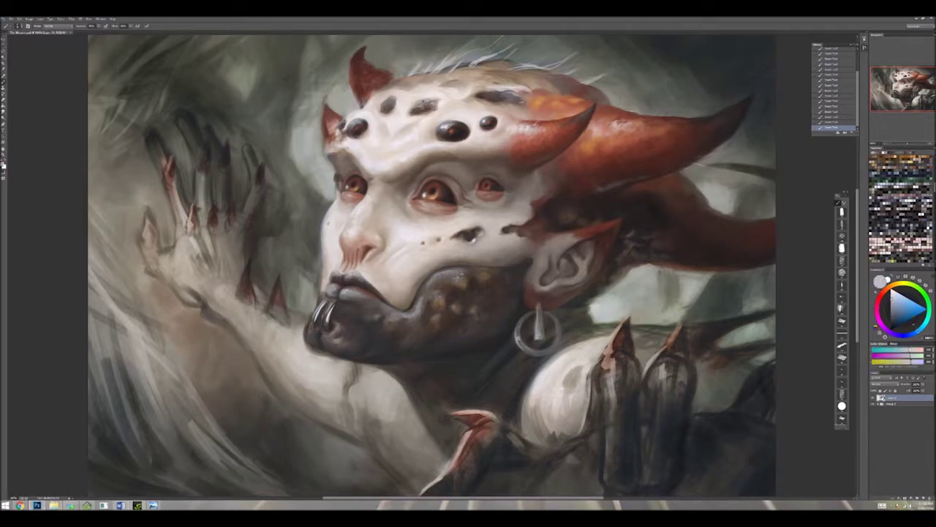
{"action": "key", "text": "x"}
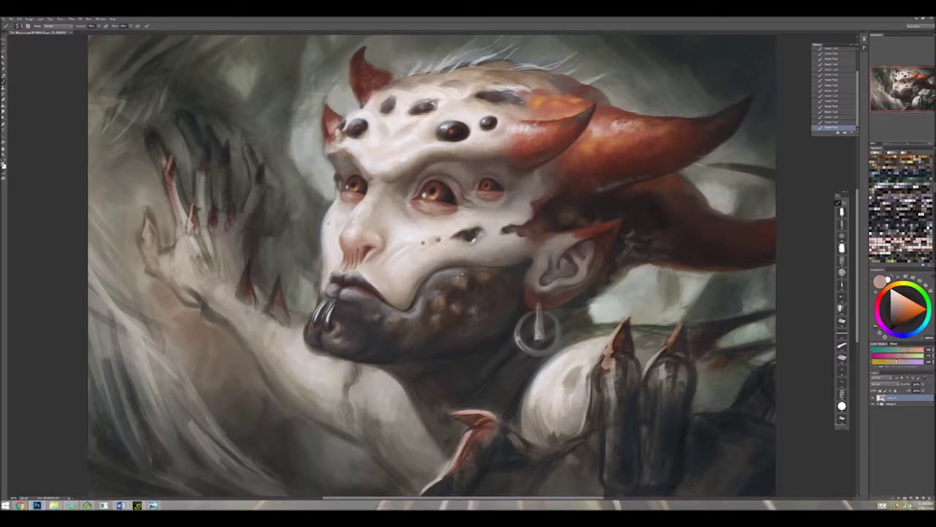
Step: Darken the upper forehead with small dark dabs, then brighten it with a light dab
{"action": "mouse_move", "coordinate": [438, 101]}
{"action": "left_mouse_down"}
{"action": "mouse_move", "coordinate": [472, 102]}
{"action": "mouse_move", "coordinate": [478, 115]}
{"action": "mouse_move", "coordinate": [495, 110]}
{"action": "mouse_move", "coordinate": [480, 100]}
{"action": "left_mouse_up"}
{"action": "left_click", "coordinate": [450, 104], "text": "alt"}
{"action": "left_click", "coordinate": [468, 111], "text": "alt"}
{"action": "left_click", "coordinate": [483, 110], "text": "alt"}
{"action": "left_click", "coordinate": [473, 102], "text": "alt"}
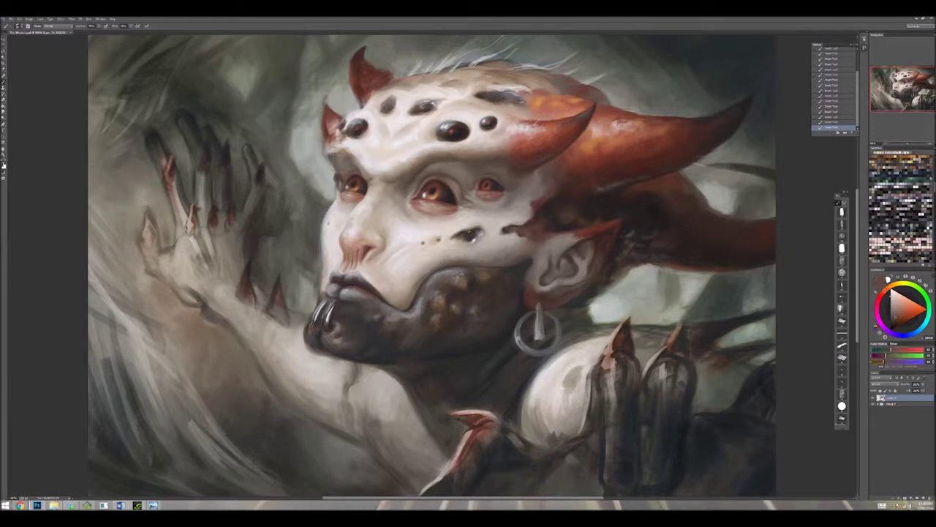
Step: Sample near-black brown, warm red-orange and darker red tones near the ear
{"action": "left_click", "coordinate": [538, 229]}
{"action": "left_click", "coordinate": [562, 220], "text": "alt"}
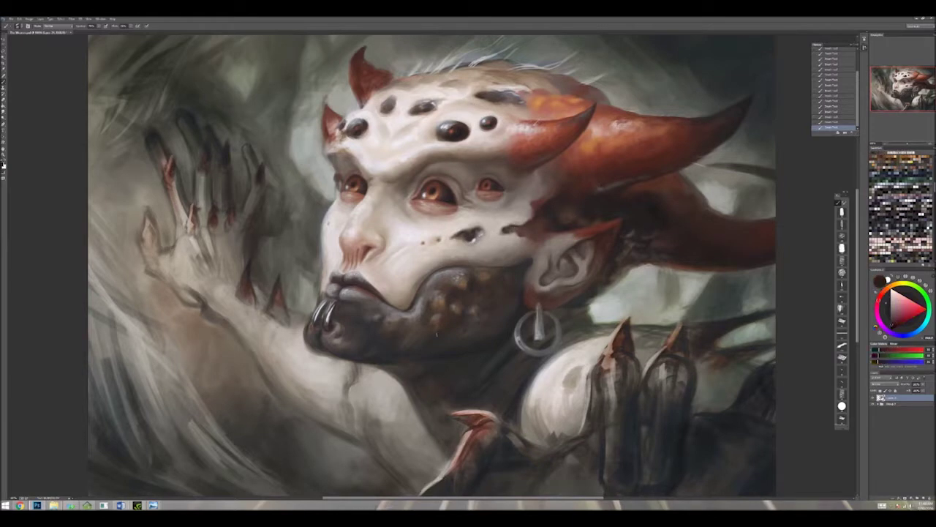
{"action": "left_click", "coordinate": [562, 219], "text": "alt"}
{"action": "left_click", "coordinate": [574, 234], "text": "alt"}
{"action": "left_click", "coordinate": [574, 234], "text": "alt"}
{"action": "left_click", "coordinate": [573, 234], "text": "alt"}
{"action": "left_click", "coordinate": [573, 234], "text": "alt"}
{"action": "left_click", "coordinate": [573, 234], "text": "alt"}
Step: Sample light grey-white, darker greys and dark reds around the ear
{"action": "left_click", "coordinate": [585, 349], "text": "alt"}
{"action": "left_click", "coordinate": [580, 278], "text": "alt"}
{"action": "left_click", "coordinate": [568, 284], "text": "alt"}
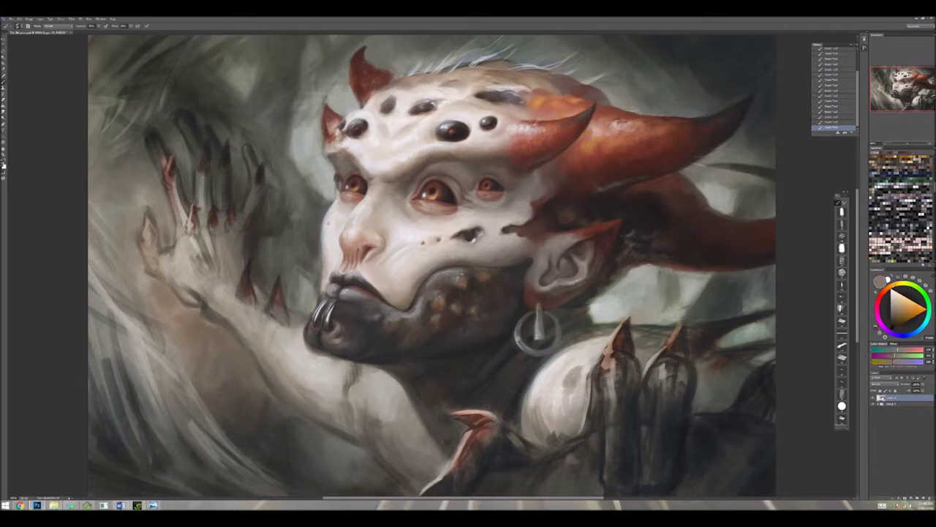
{"action": "left_click", "coordinate": [600, 238], "text": "alt"}
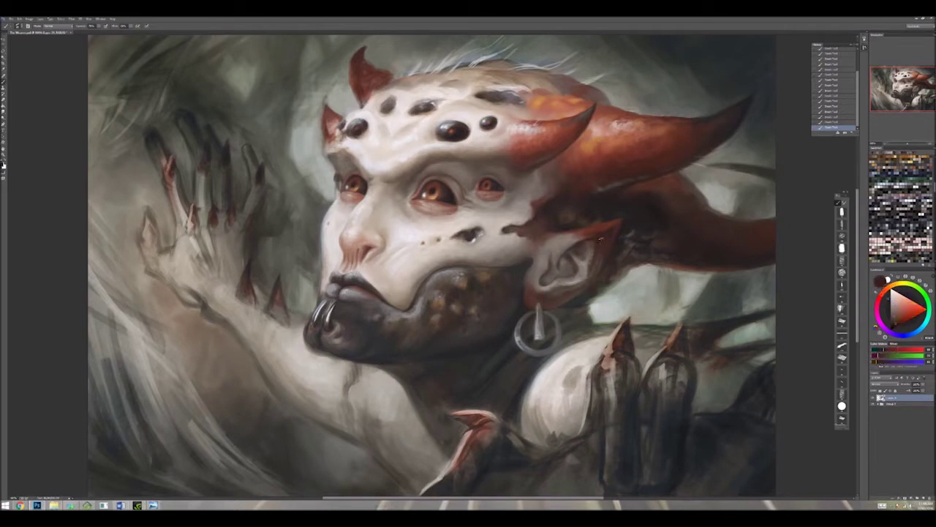
{"action": "left_click", "coordinate": [601, 237], "text": "alt"}
{"action": "left_click", "coordinate": [589, 275], "text": "alt"}
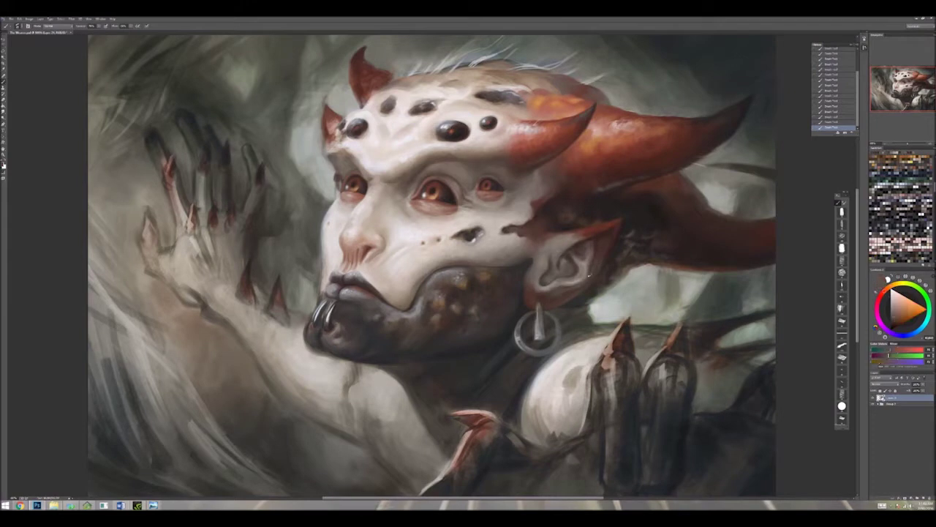
{"action": "left_click", "coordinate": [604, 244], "text": "alt"}
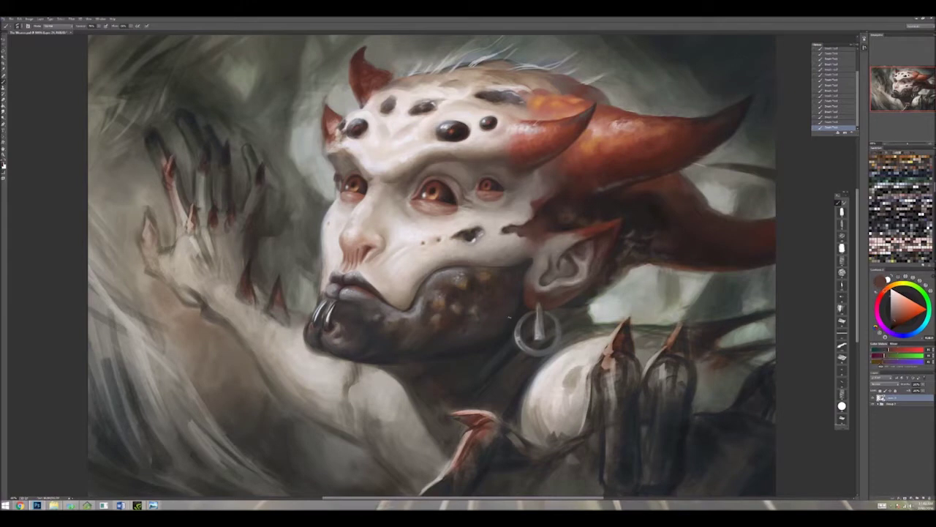
Step: Sample colours to the right of the ear, settling on a dark reddish brown
{"action": "left_click", "coordinate": [628, 217], "text": "alt"}
{"action": "left_click", "coordinate": [639, 212], "text": "alt"}
{"action": "left_click", "coordinate": [636, 252], "text": "alt"}
{"action": "left_click", "coordinate": [668, 265], "text": "alt"}
{"action": "left_click", "coordinate": [683, 268], "text": "alt"}
{"action": "left_click", "coordinate": [634, 268], "text": "alt"}
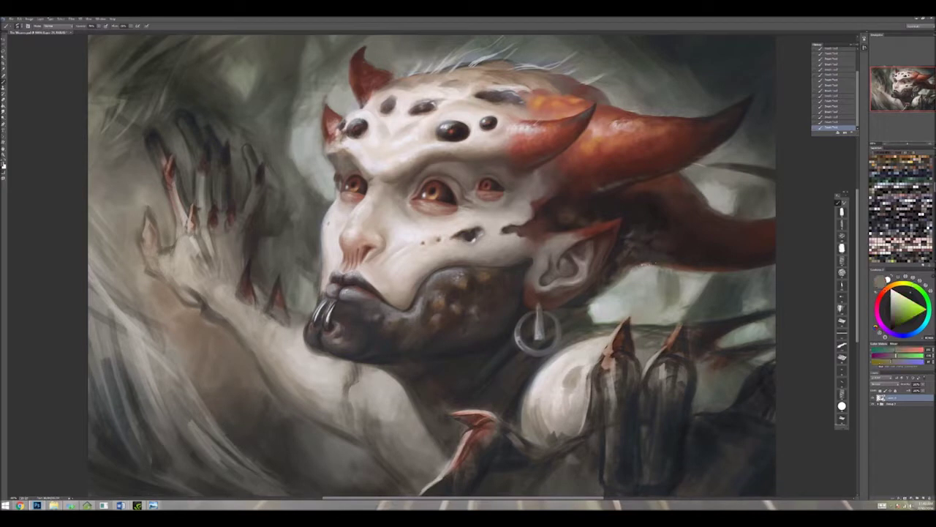
{"action": "left_click", "coordinate": [656, 264], "text": "alt"}
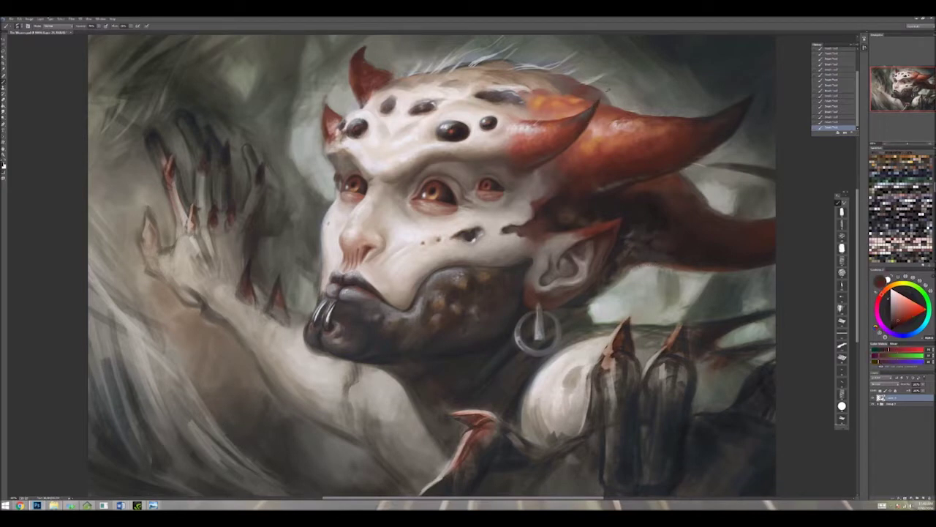
Step: Sample orange-red, pale off-white, tan and dark red tones from the left forehead
{"action": "left_click", "coordinate": [325, 109], "text": "alt"}
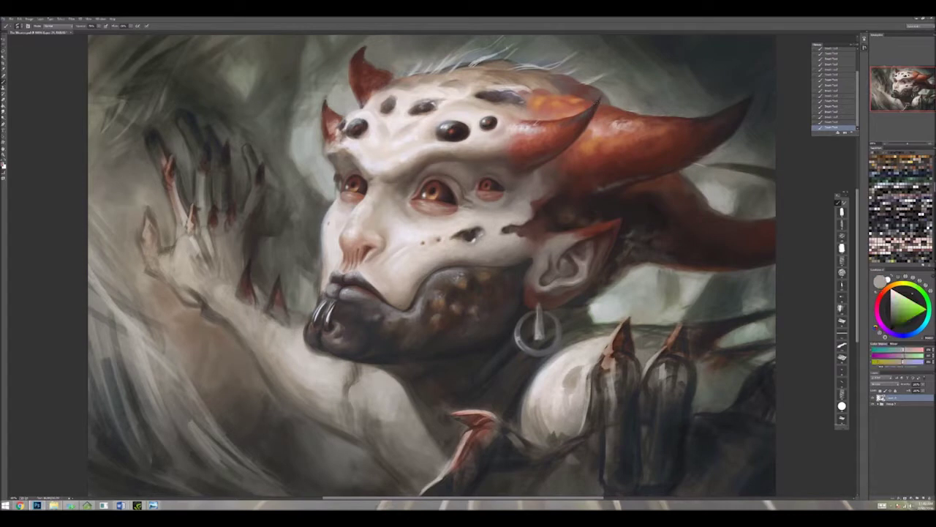
{"action": "left_click", "coordinate": [319, 112], "text": "alt"}
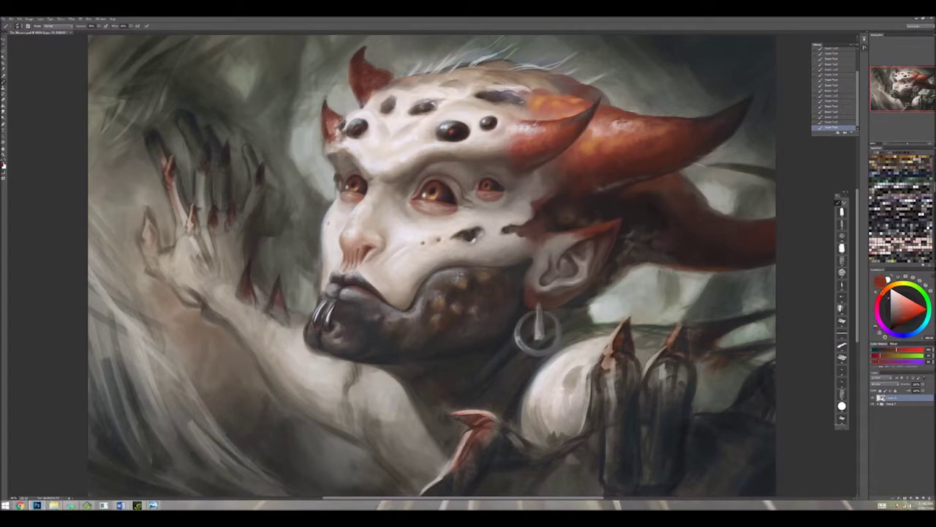
{"action": "left_click", "coordinate": [345, 120], "text": "alt"}
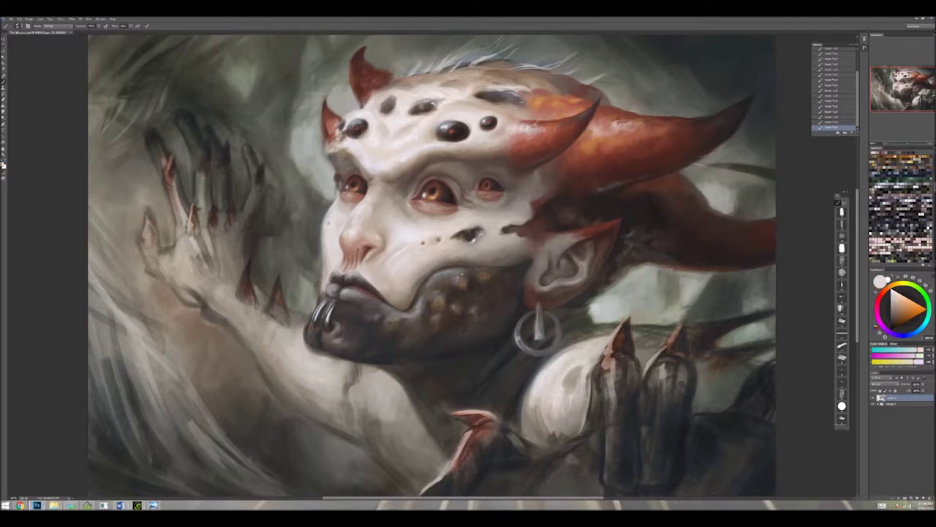
{"action": "left_click", "coordinate": [344, 139], "text": "alt"}
{"action": "left_click", "coordinate": [355, 127], "text": "alt"}
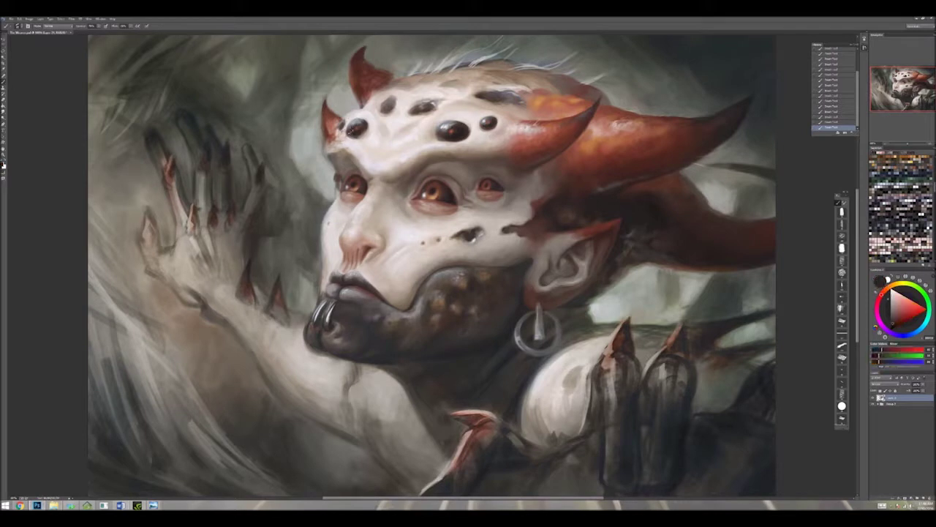
{"action": "left_click", "coordinate": [327, 153], "text": "alt"}
{"action": "left_click", "coordinate": [335, 154], "text": "alt"}
{"action": "left_click", "coordinate": [327, 155], "text": "alt"}
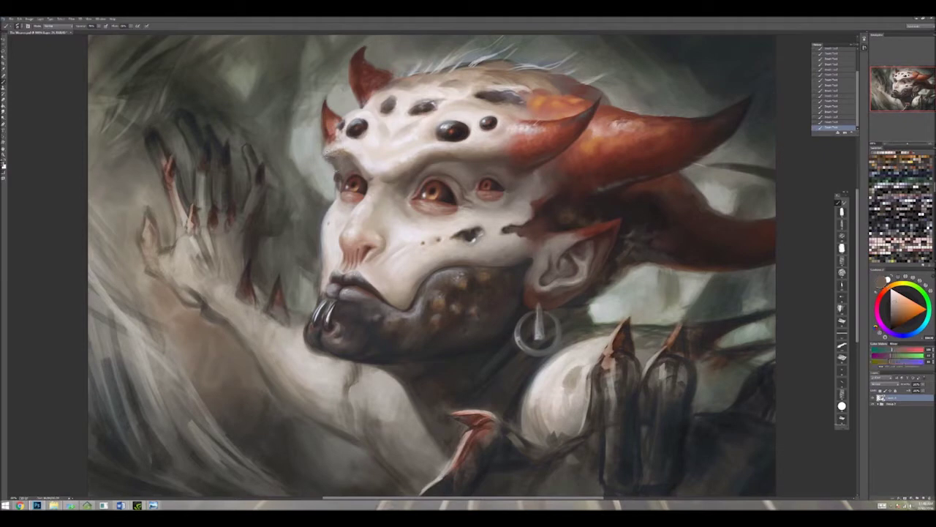
{"action": "left_click", "coordinate": [331, 169], "text": "alt"}
{"action": "left_click", "coordinate": [330, 168], "text": "alt"}
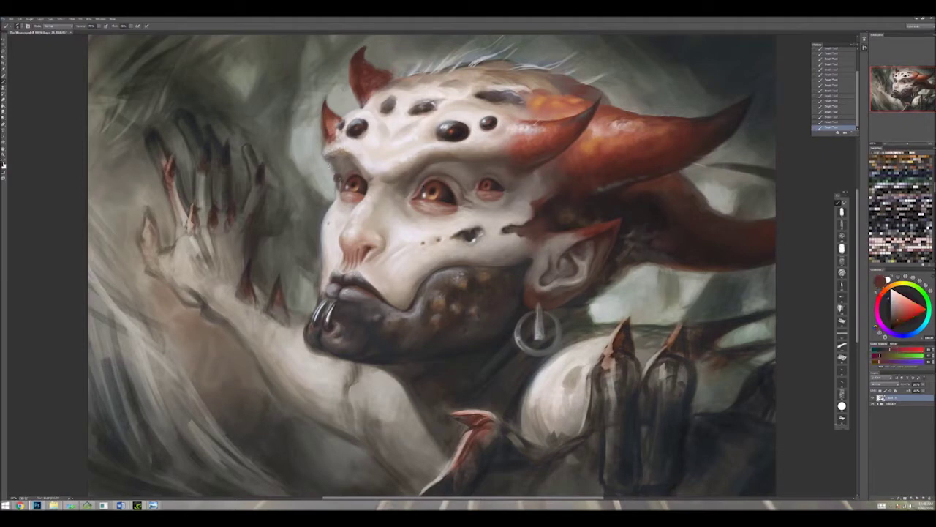
Step: Lighten the forehead's left edge with dabs of the lighter stored colour
{"action": "key", "text": "x"}
{"action": "key", "text": "x"}
{"action": "key", "text": "x"}
{"action": "key", "text": "x"}
{"action": "key", "text": "x"}
{"action": "key", "text": "x"}
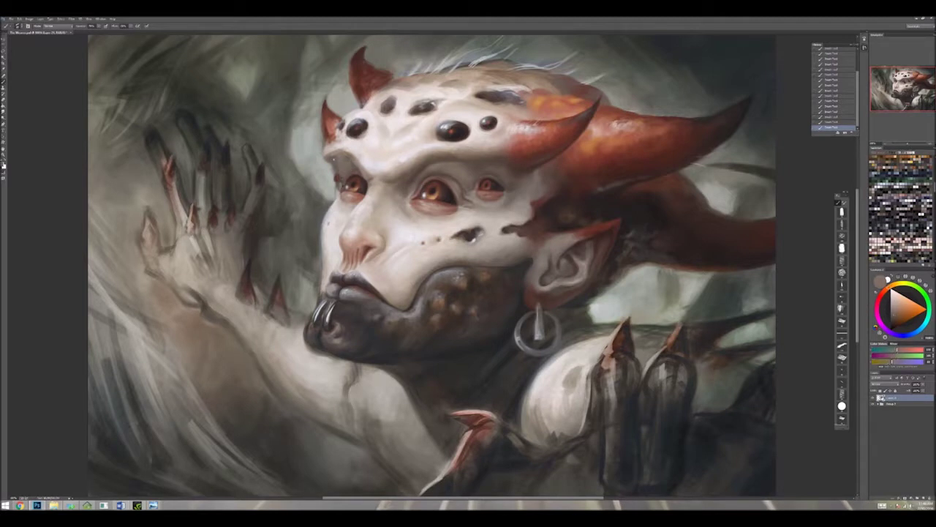
{"action": "key", "text": "x"}
{"action": "key", "text": "x"}
{"action": "key", "text": "x"}
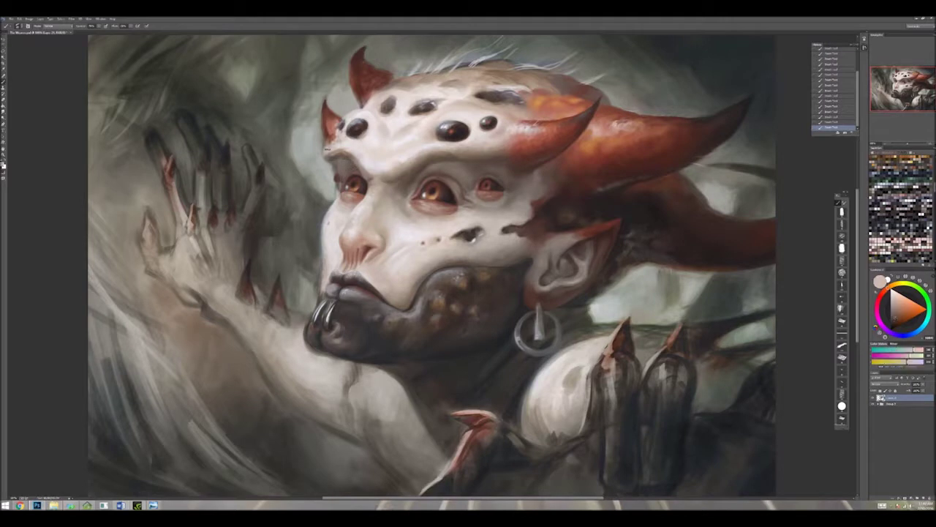
Step: Alternate light and dark colours to keep dabbing the forehead's left and upper-left edge
{"action": "key", "text": "x"}
{"action": "key", "text": "x"}
{"action": "left_click", "coordinate": [333, 136]}
{"action": "key", "text": "x"}
{"action": "key", "text": "x"}
{"action": "key", "text": "x"}
{"action": "key", "text": "x"}
{"action": "left_click", "coordinate": [344, 119]}
{"action": "left_click", "coordinate": [344, 117]}
{"action": "key", "text": "x"}
{"action": "left_click", "coordinate": [340, 126]}
{"action": "key", "text": "x"}
{"action": "left_click", "coordinate": [343, 121]}
{"action": "key", "text": "x"}
{"action": "left_click", "coordinate": [344, 121]}
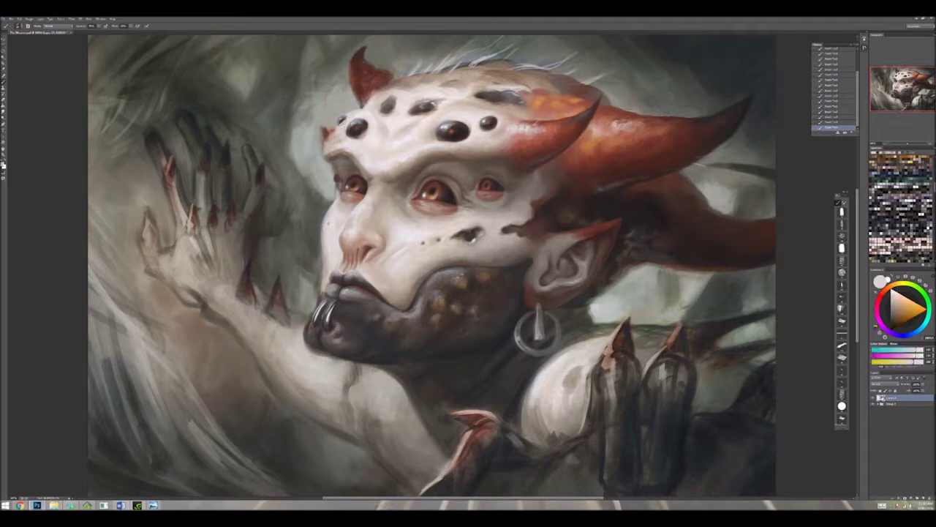
Step: Dab orange and darker paint on the forehead, then brighten it with small strokes
{"action": "key", "text": "x"}
{"action": "left_click", "coordinate": [354, 113]}
{"action": "key", "text": "x"}
{"action": "key", "text": "x"}
{"action": "left_click", "coordinate": [340, 129], "text": "alt"}
{"action": "left_click", "coordinate": [340, 129], "text": "alt"}
{"action": "key", "text": "x"}
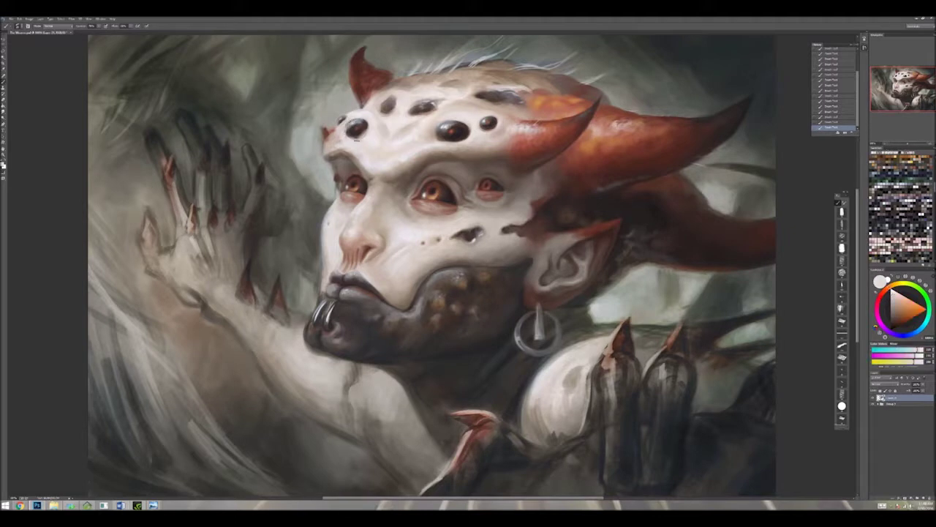
{"action": "key", "text": "x"}
{"action": "left_click", "coordinate": [331, 140]}
{"action": "key", "text": "x"}
{"action": "mouse_move", "coordinate": [335, 145]}
{"action": "left_mouse_down"}
{"action": "mouse_move", "coordinate": [319, 135]}
{"action": "mouse_move", "coordinate": [327, 147]}
{"action": "left_mouse_up"}
Step: Sample nearby forehead colours and brighten small spots on the forehead
{"action": "left_click", "coordinate": [331, 134], "text": "alt"}
{"action": "left_click", "coordinate": [326, 134], "text": "alt"}
{"action": "left_click", "coordinate": [325, 138], "text": "alt"}
{"action": "left_click", "coordinate": [324, 139], "text": "alt"}
{"action": "left_click", "coordinate": [331, 146], "text": "alt"}
{"action": "left_click", "coordinate": [328, 147], "text": "alt"}
{"action": "left_click", "coordinate": [329, 147], "text": "alt"}
{"action": "left_click", "coordinate": [330, 146], "text": "alt"}
{"action": "left_click", "coordinate": [329, 146], "text": "alt"}
Step: Paint red and dark dabs at the forehead's left edge to start the small horn
{"action": "left_click", "coordinate": [331, 123], "text": "alt"}
{"action": "mouse_move", "coordinate": [336, 126]}
{"action": "left_mouse_down"}
{"action": "mouse_move", "coordinate": [319, 114]}
{"action": "mouse_move", "coordinate": [340, 114]}
{"action": "mouse_move", "coordinate": [316, 117]}
{"action": "left_mouse_up"}
{"action": "left_click", "coordinate": [326, 119], "text": "alt"}
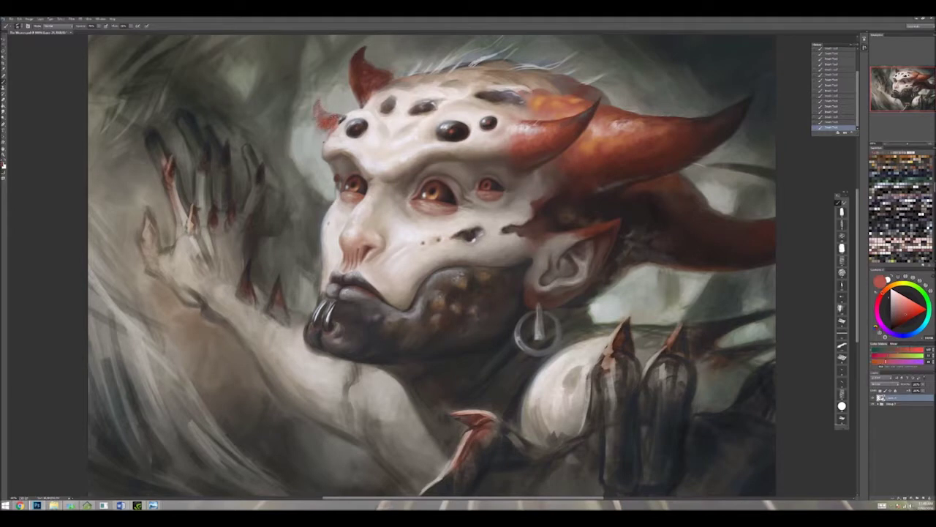
{"action": "left_click", "coordinate": [329, 133], "text": "alt"}
{"action": "left_click", "coordinate": [329, 136], "text": "alt"}
{"action": "left_click", "coordinate": [334, 133], "text": "alt"}
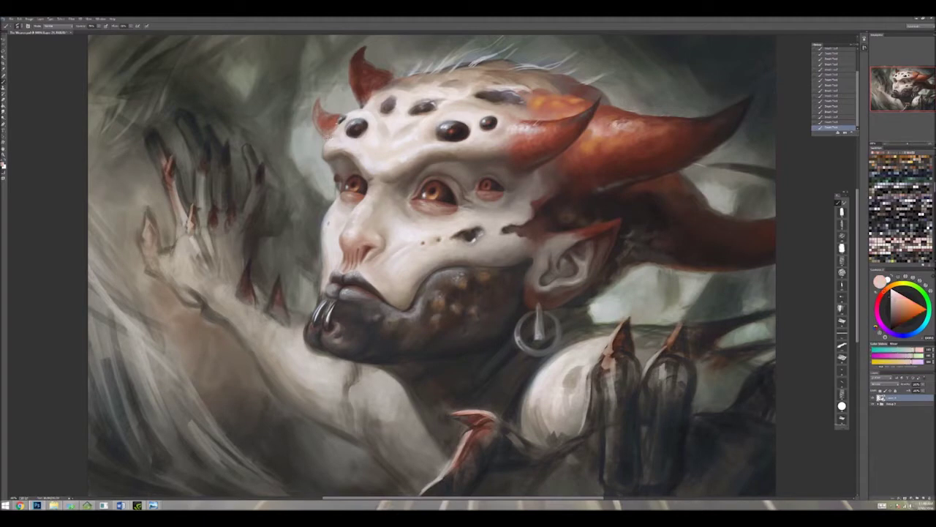
{"action": "left_click", "coordinate": [330, 130], "text": "alt"}
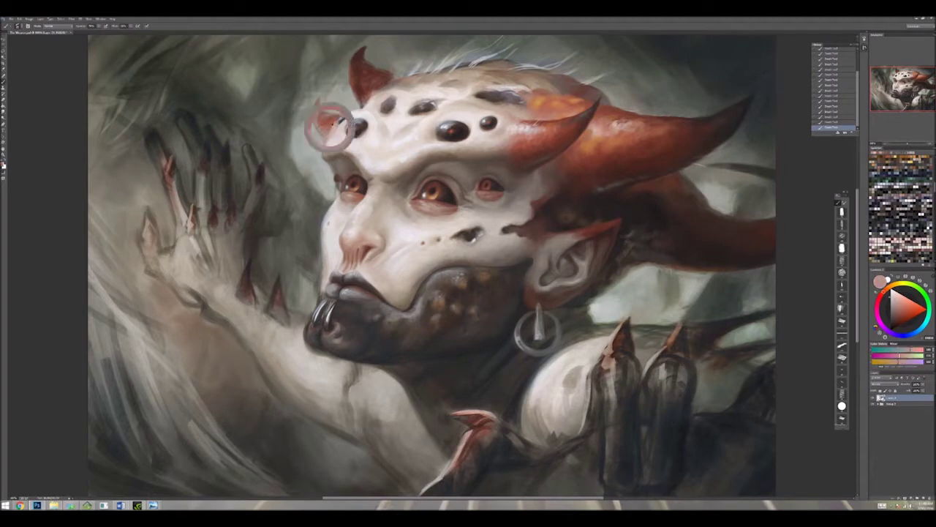
Step: Paint the small forehead horn in red from the large horn, adding brighter highlights
{"action": "left_click", "coordinate": [561, 134], "text": "alt"}
{"action": "mouse_move", "coordinate": [319, 116]}
{"action": "left_mouse_down"}
{"action": "mouse_move", "coordinate": [320, 96]}
{"action": "mouse_move", "coordinate": [307, 105]}
{"action": "mouse_move", "coordinate": [326, 93]}
{"action": "mouse_move", "coordinate": [322, 114]}
{"action": "left_mouse_up"}
{"action": "left_click", "coordinate": [330, 132], "text": "alt"}
{"action": "left_click", "coordinate": [320, 111], "text": "alt"}
{"action": "left_click", "coordinate": [319, 102], "text": "alt"}
{"action": "left_click", "coordinate": [313, 106], "text": "alt"}
{"action": "left_click", "coordinate": [323, 96], "text": "alt"}
{"action": "left_click", "coordinate": [322, 103], "text": "alt"}
Step: Sample reds from the large horn, light pink and a darker red near the small horn
{"action": "left_click", "coordinate": [548, 123], "text": "alt"}
{"action": "left_click", "coordinate": [337, 115], "text": "alt"}
{"action": "left_click", "coordinate": [336, 113], "text": "alt"}
{"action": "left_click", "coordinate": [328, 121], "text": "alt"}
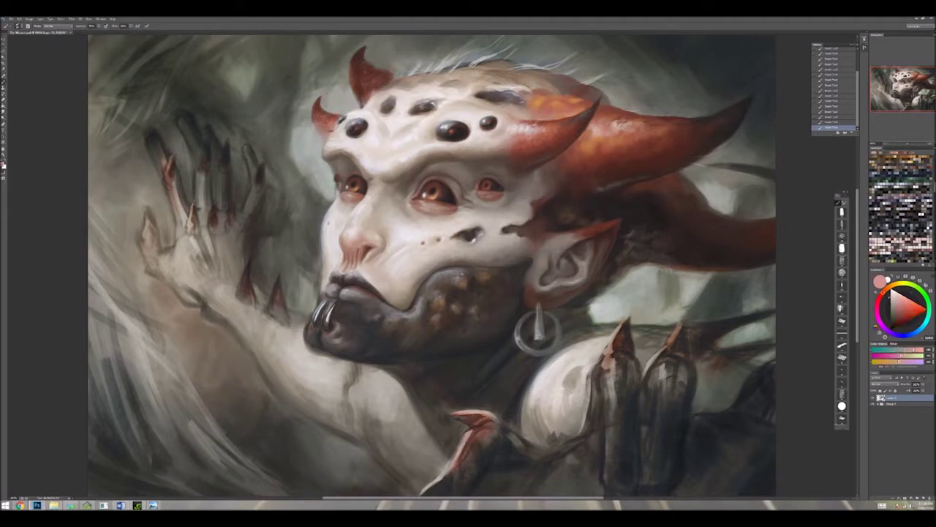
{"action": "left_click", "coordinate": [322, 125], "text": "alt"}
{"action": "left_click", "coordinate": [321, 126], "text": "alt"}
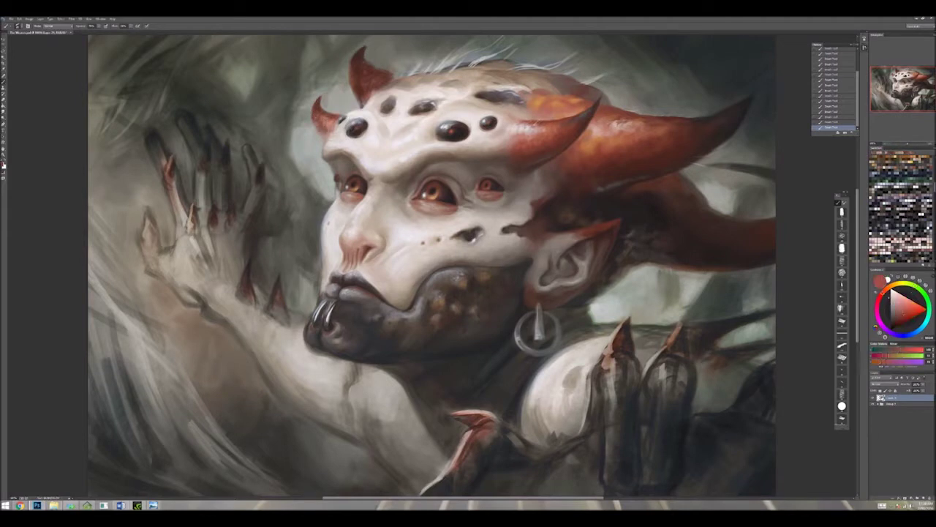
Step: Sample pale greenish grey, orange-brown, dark reddish and pale pink tones
{"action": "left_click", "coordinate": [329, 146], "text": "alt"}
{"action": "left_click", "coordinate": [325, 158], "text": "alt"}
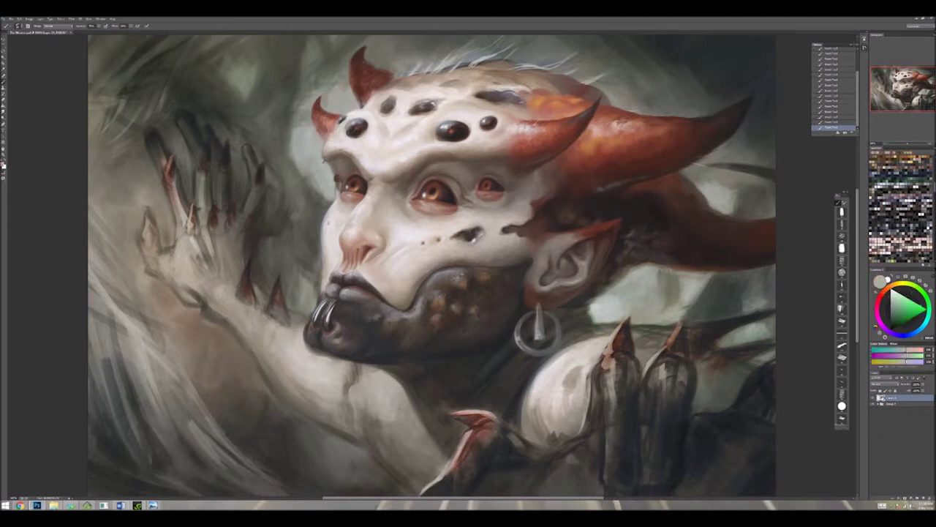
{"action": "left_click", "coordinate": [325, 165], "text": "alt"}
{"action": "left_click", "coordinate": [342, 167], "text": "alt"}
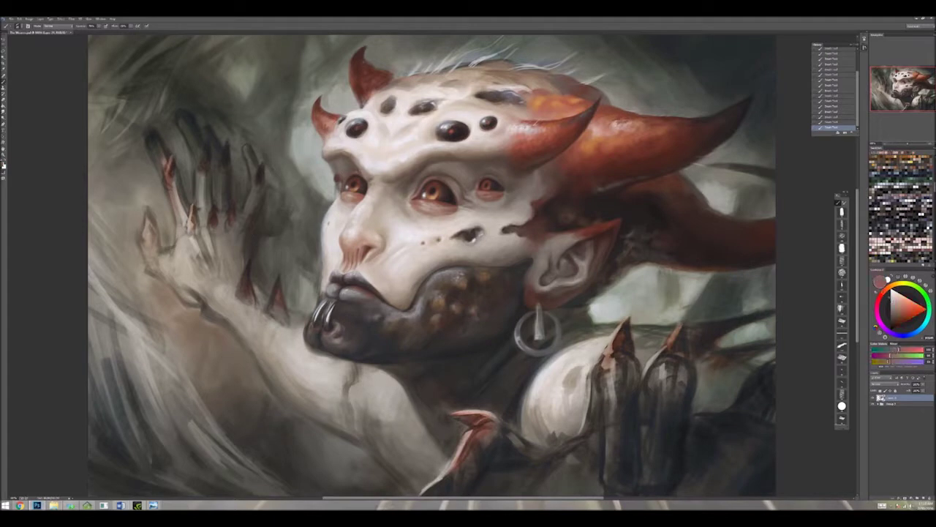
{"action": "left_click", "coordinate": [343, 167], "text": "alt"}
{"action": "left_click", "coordinate": [336, 181], "text": "alt"}
{"action": "left_click", "coordinate": [336, 181], "text": "alt"}
Step: Sample tan-brown, lighter, red, orange-brown and salmon colours from the face
{"action": "left_click", "coordinate": [337, 188], "text": "alt"}
{"action": "left_click", "coordinate": [338, 189], "text": "alt"}
{"action": "left_click", "coordinate": [338, 190], "text": "alt"}
{"action": "left_click", "coordinate": [337, 189], "text": "alt"}
{"action": "left_click", "coordinate": [327, 212], "text": "alt"}
{"action": "left_click", "coordinate": [340, 194], "text": "alt"}
{"action": "left_click", "coordinate": [343, 190], "text": "alt"}
{"action": "left_click", "coordinate": [343, 188], "text": "alt"}
{"action": "left_click", "coordinate": [344, 189], "text": "alt"}
{"action": "left_click", "coordinate": [344, 189], "text": "alt"}
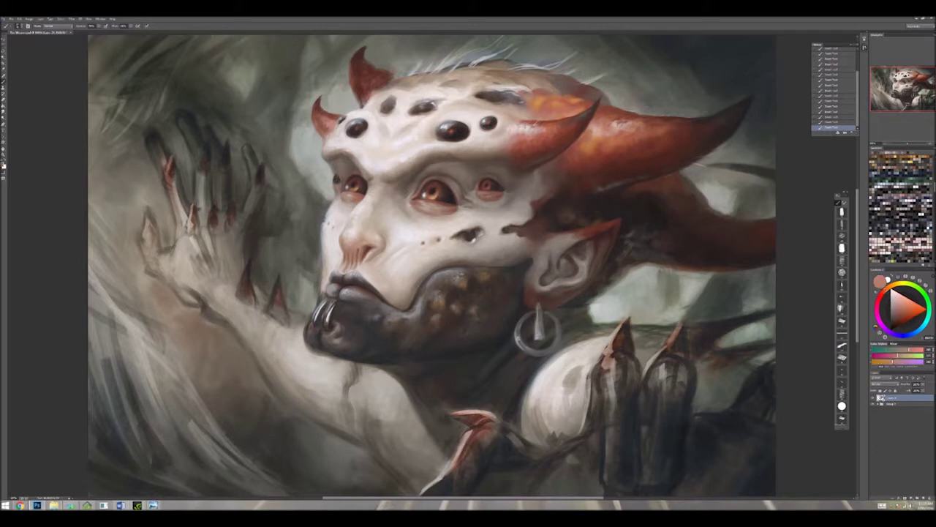
Step: Sample pale cream skin and darker tones around the chin and lips
{"action": "left_click", "coordinate": [326, 252], "text": "alt"}
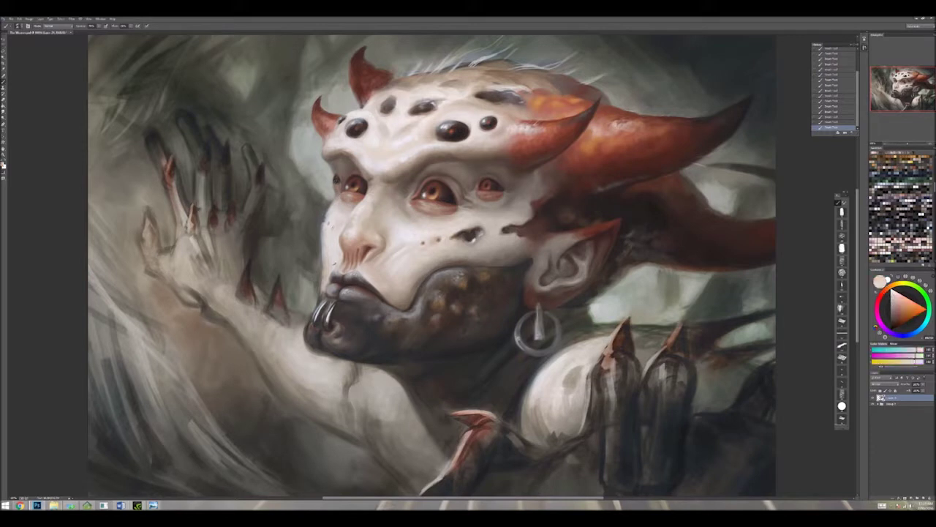
{"action": "left_click", "coordinate": [327, 277], "text": "alt"}
{"action": "left_click", "coordinate": [328, 272], "text": "alt"}
{"action": "left_click", "coordinate": [323, 295], "text": "alt"}
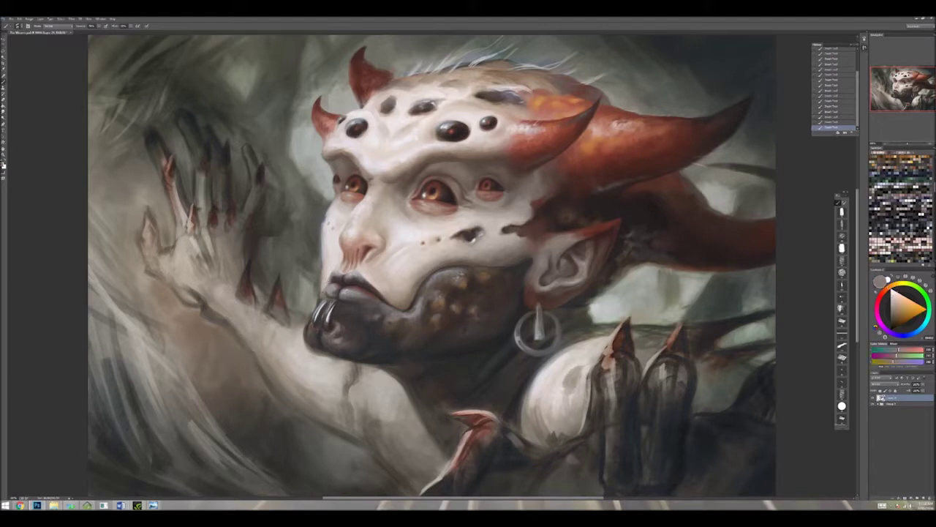
{"action": "left_click", "coordinate": [319, 295], "text": "alt"}
{"action": "left_click", "coordinate": [315, 304], "text": "alt"}
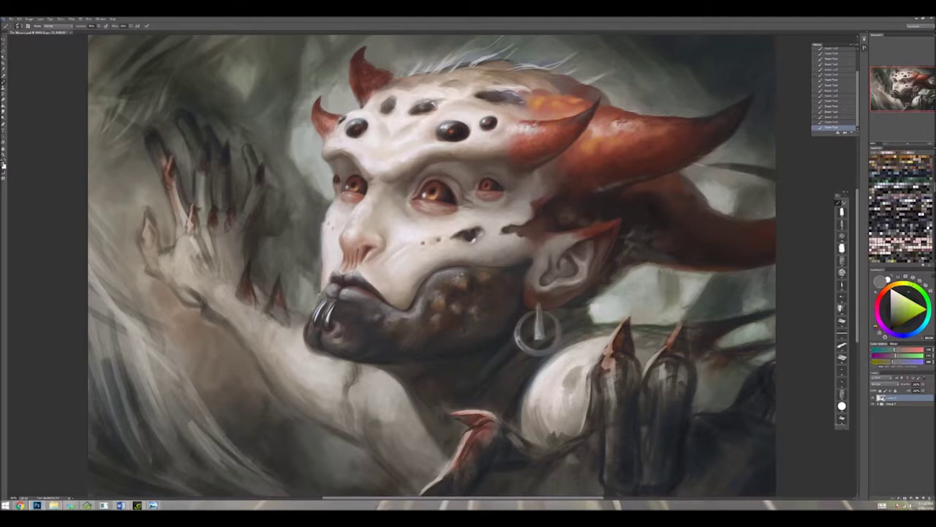
{"action": "left_click", "coordinate": [315, 304], "text": "alt"}
Step: Sample yellowish and greenish tones around the lips
{"action": "left_click", "coordinate": [316, 306], "text": "alt"}
{"action": "left_click", "coordinate": [316, 306], "text": "alt"}
{"action": "left_click", "coordinate": [317, 306], "text": "alt"}
{"action": "left_click", "coordinate": [317, 305], "text": "alt"}
{"action": "left_click", "coordinate": [317, 306], "text": "alt"}
{"action": "left_click", "coordinate": [317, 306], "text": "alt"}
{"action": "left_click", "coordinate": [319, 256], "text": "alt"}
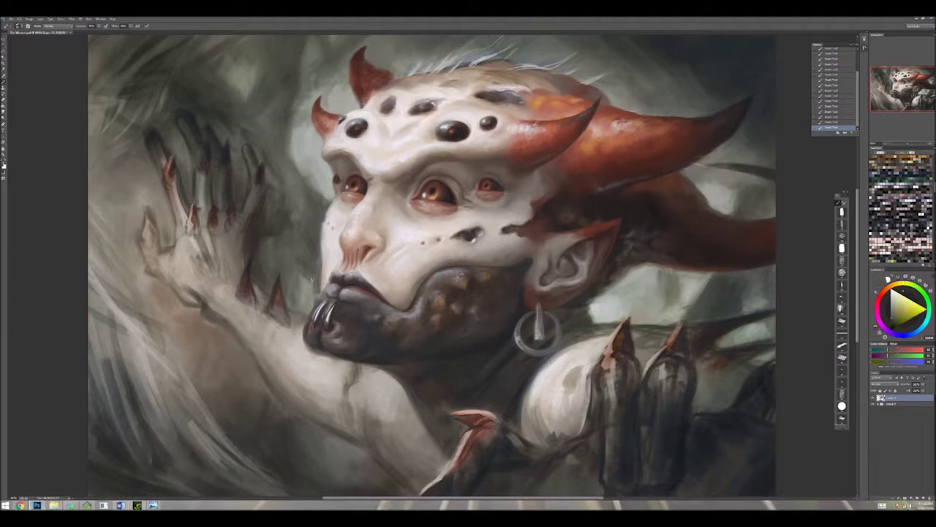
{"action": "left_click", "coordinate": [306, 279], "text": "alt"}
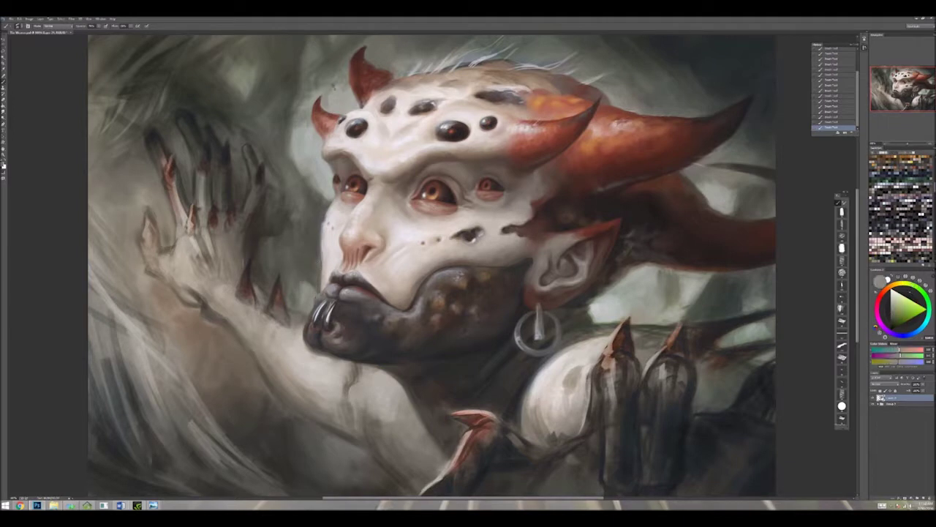
Step: Sample orange-brown, cream-peach and yellowish tones near the eye
{"action": "left_click", "coordinate": [350, 211], "text": "alt"}
{"action": "left_click", "coordinate": [350, 210], "text": "alt"}
{"action": "left_click", "coordinate": [350, 211], "text": "alt"}
{"action": "left_click", "coordinate": [350, 210], "text": "alt"}
{"action": "left_click", "coordinate": [351, 214], "text": "alt"}
{"action": "left_click", "coordinate": [331, 213], "text": "alt"}
{"action": "left_click", "coordinate": [330, 213], "text": "alt"}
{"action": "left_click", "coordinate": [331, 214], "text": "alt"}
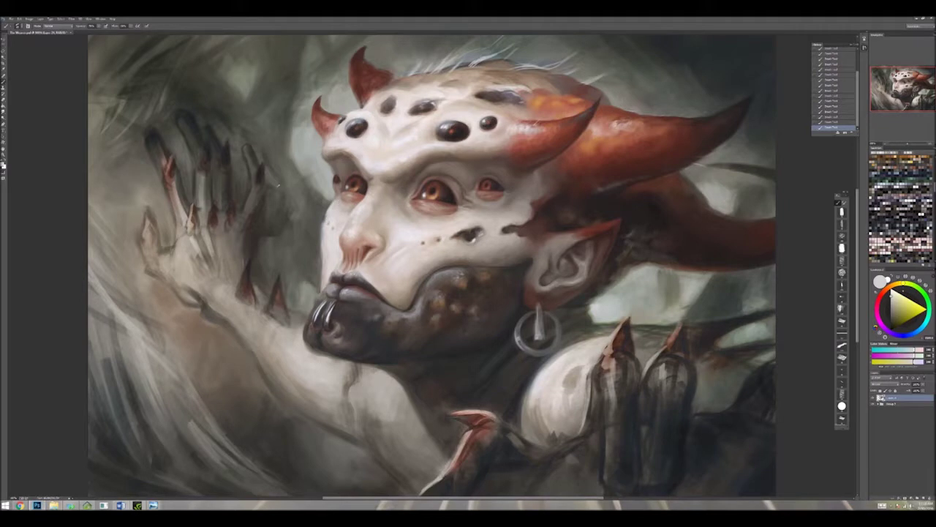
Step: Touch up the forehead top with colours sampled from the forehead
{"action": "left_click", "coordinate": [394, 125], "text": "alt"}
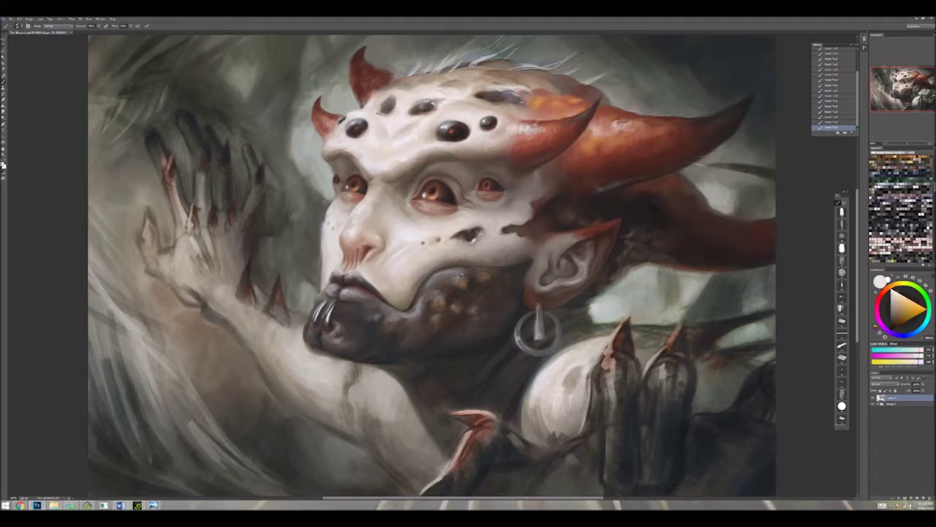
{"action": "left_click", "coordinate": [387, 117], "text": "alt"}
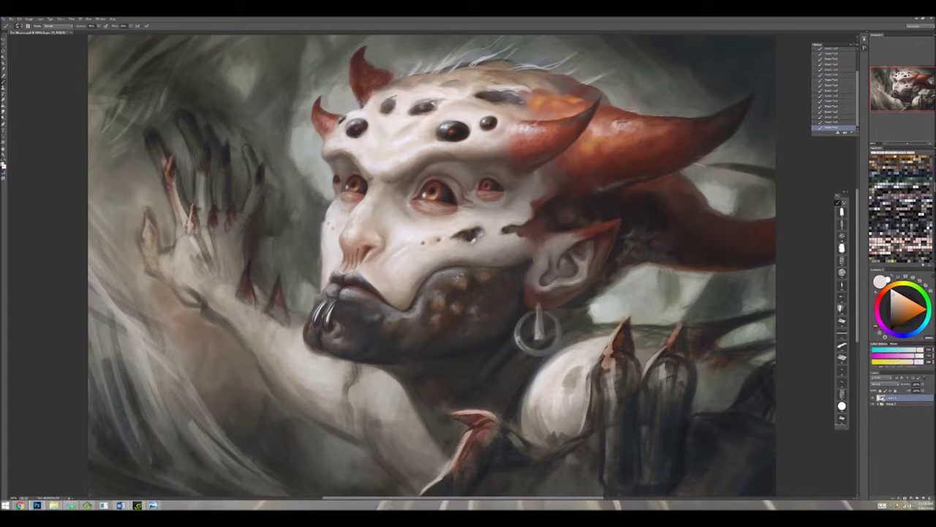
{"action": "left_click", "coordinate": [394, 98], "text": "alt"}
{"action": "left_click", "coordinate": [424, 95], "text": "alt"}
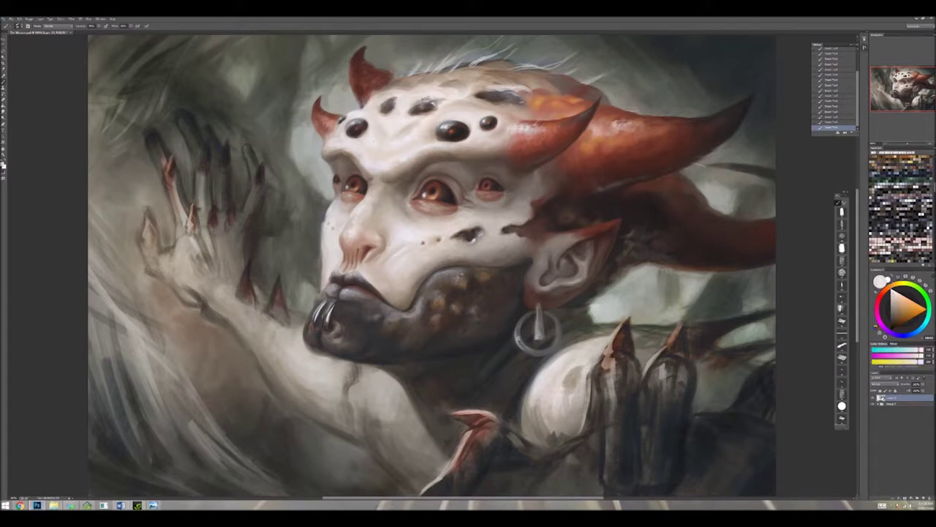
Step: Repaint the upper forehead with small strokes in freshly sampled skin and orange tones
{"action": "mouse_move", "coordinate": [426, 95]}
{"action": "left_mouse_down"}
{"action": "mouse_move", "coordinate": [421, 85]}
{"action": "mouse_move", "coordinate": [432, 81]}
{"action": "mouse_move", "coordinate": [460, 98]}
{"action": "mouse_move", "coordinate": [470, 90]}
{"action": "mouse_move", "coordinate": [408, 82]}
{"action": "mouse_move", "coordinate": [359, 110]}
{"action": "left_mouse_up"}
{"action": "left_click", "coordinate": [453, 91], "text": "alt"}
{"action": "left_click", "coordinate": [402, 85], "text": "alt"}
{"action": "left_click", "coordinate": [379, 94], "text": "alt"}
{"action": "left_click", "coordinate": [455, 91], "text": "alt"}
{"action": "mouse_move", "coordinate": [471, 87]}
{"action": "left_mouse_down"}
{"action": "mouse_move", "coordinate": [496, 78]}
{"action": "mouse_move", "coordinate": [505, 85]}
{"action": "mouse_move", "coordinate": [477, 69]}
{"action": "left_mouse_up"}
{"action": "left_click", "coordinate": [485, 82], "text": "alt"}
{"action": "left_click", "coordinate": [476, 76], "text": "alt"}
{"action": "mouse_move", "coordinate": [452, 73]}
{"action": "left_mouse_down"}
{"action": "mouse_move", "coordinate": [505, 63]}
{"action": "mouse_move", "coordinate": [475, 66]}
{"action": "mouse_move", "coordinate": [498, 77]}
{"action": "mouse_move", "coordinate": [460, 67]}
{"action": "mouse_move", "coordinate": [370, 91]}
{"action": "mouse_move", "coordinate": [414, 67]}
{"action": "mouse_move", "coordinate": [426, 85]}
{"action": "mouse_move", "coordinate": [411, 78]}
{"action": "mouse_move", "coordinate": [427, 74]}
{"action": "mouse_move", "coordinate": [377, 83]}
{"action": "mouse_move", "coordinate": [393, 77]}
{"action": "mouse_move", "coordinate": [379, 79]}
{"action": "mouse_move", "coordinate": [366, 55]}
{"action": "left_mouse_up"}
{"action": "left_click", "coordinate": [460, 74], "text": "alt"}
{"action": "left_click", "coordinate": [402, 80], "text": "alt"}
{"action": "left_click", "coordinate": [410, 81], "text": "alt"}
{"action": "left_click", "coordinate": [534, 95], "text": "alt"}
{"action": "left_click", "coordinate": [386, 81], "text": "alt"}
Step: Paint pale green-grey over the horn tip and add red-orange strokes across the forehead
{"action": "left_click", "coordinate": [248, 183], "text": "alt"}
{"action": "left_click", "coordinate": [373, 73], "text": "alt"}
{"action": "mouse_move", "coordinate": [344, 99]}
{"action": "left_mouse_down"}
{"action": "mouse_move", "coordinate": [394, 63]}
{"action": "mouse_move", "coordinate": [363, 65]}
{"action": "mouse_move", "coordinate": [369, 94]}
{"action": "mouse_move", "coordinate": [401, 76]}
{"action": "mouse_move", "coordinate": [373, 74]}
{"action": "left_mouse_up"}
{"action": "left_click", "coordinate": [358, 93], "text": "alt"}
{"action": "left_click", "coordinate": [365, 88], "text": "alt"}
{"action": "mouse_move", "coordinate": [357, 82]}
{"action": "left_mouse_down"}
{"action": "mouse_move", "coordinate": [341, 76]}
{"action": "mouse_move", "coordinate": [351, 63]}
{"action": "mouse_move", "coordinate": [367, 78]}
{"action": "left_mouse_up"}
{"action": "left_click", "coordinate": [346, 69], "text": "alt"}
{"action": "left_click", "coordinate": [349, 66], "text": "alt"}
{"action": "left_click_drag", "start_coordinate": [376, 79], "coordinate": [383, 79]}
{"action": "left_click", "coordinate": [370, 85], "text": "alt"}
{"action": "left_click", "coordinate": [518, 90], "text": "alt"}
{"action": "mouse_move", "coordinate": [359, 85]}
{"action": "left_mouse_down"}
{"action": "mouse_move", "coordinate": [332, 74]}
{"action": "mouse_move", "coordinate": [352, 81]}
{"action": "left_mouse_up"}
{"action": "mouse_move", "coordinate": [354, 100]}
{"action": "left_mouse_down"}
{"action": "mouse_move", "coordinate": [337, 84]}
{"action": "mouse_move", "coordinate": [337, 108]}
{"action": "mouse_move", "coordinate": [354, 113]}
{"action": "mouse_move", "coordinate": [329, 79]}
{"action": "left_mouse_up"}
Step: Darken the left horn base and forehead edge, alternating pale and red strokes
{"action": "left_click_drag", "start_coordinate": [336, 154], "coordinate": [329, 148]}
{"action": "mouse_move", "coordinate": [367, 87]}
{"action": "left_mouse_down"}
{"action": "mouse_move", "coordinate": [354, 73]}
{"action": "mouse_move", "coordinate": [374, 73]}
{"action": "mouse_move", "coordinate": [369, 107]}
{"action": "mouse_move", "coordinate": [351, 86]}
{"action": "left_mouse_up"}
{"action": "left_click", "coordinate": [375, 103], "text": "alt"}
{"action": "key", "text": "x"}
{"action": "key", "text": "x"}
{"action": "mouse_move", "coordinate": [362, 91]}
{"action": "left_mouse_down"}
{"action": "mouse_move", "coordinate": [335, 77]}
{"action": "mouse_move", "coordinate": [393, 74]}
{"action": "left_mouse_up"}
{"action": "key", "text": "x"}
Step: Darken the small horn's tip, then dab pale and dark paint on it
{"action": "key", "text": "x"}
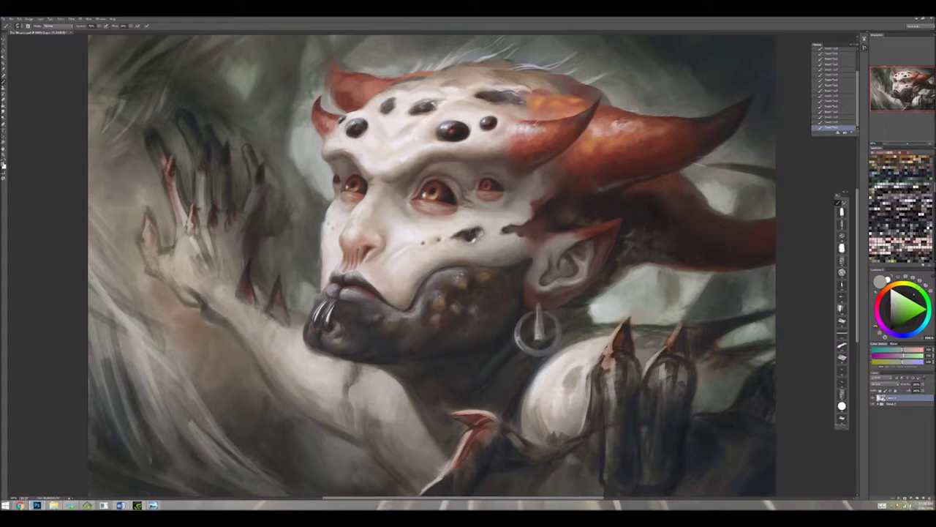
{"action": "key", "text": "x"}
{"action": "mouse_move", "coordinate": [330, 98]}
{"action": "left_mouse_down"}
{"action": "mouse_move", "coordinate": [347, 113]}
{"action": "mouse_move", "coordinate": [324, 104]}
{"action": "left_mouse_up"}
{"action": "left_click", "coordinate": [326, 64], "text": "alt"}
{"action": "mouse_move", "coordinate": [327, 59]}
{"action": "left_mouse_down"}
{"action": "mouse_move", "coordinate": [319, 70]}
{"action": "mouse_move", "coordinate": [335, 85]}
{"action": "mouse_move", "coordinate": [322, 97]}
{"action": "mouse_move", "coordinate": [337, 112]}
{"action": "left_mouse_up"}
{"action": "key", "text": "x"}
{"action": "key", "text": "x"}
{"action": "key", "text": "x"}
{"action": "key", "text": "x"}
{"action": "key", "text": "x"}
{"action": "key", "text": "x"}
{"action": "key", "text": "x"}
{"action": "left_click", "coordinate": [322, 86], "text": "alt"}
{"action": "mouse_move", "coordinate": [322, 71]}
{"action": "left_mouse_down"}
{"action": "mouse_move", "coordinate": [318, 115]}
{"action": "mouse_move", "coordinate": [335, 114]}
{"action": "mouse_move", "coordinate": [316, 133]}
{"action": "left_mouse_up"}
{"action": "left_click", "coordinate": [326, 108], "text": "alt"}
{"action": "key", "text": "x"}
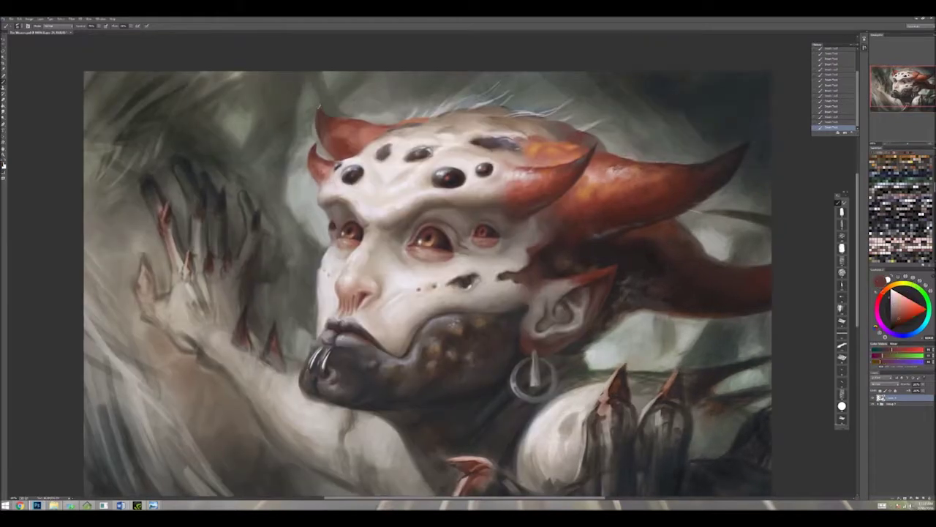
Step: Paint dark red strokes along the top of the head and sharpen the right horn's upper edge
{"action": "left_click", "coordinate": [706, 180], "text": "alt"}
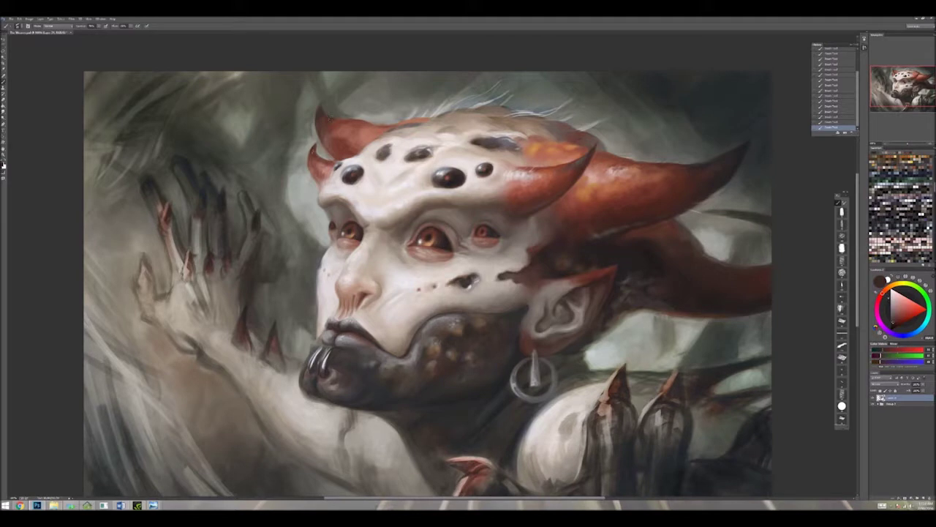
{"action": "left_click", "coordinate": [316, 167], "text": "alt"}
{"action": "left_click", "coordinate": [316, 166], "text": "alt"}
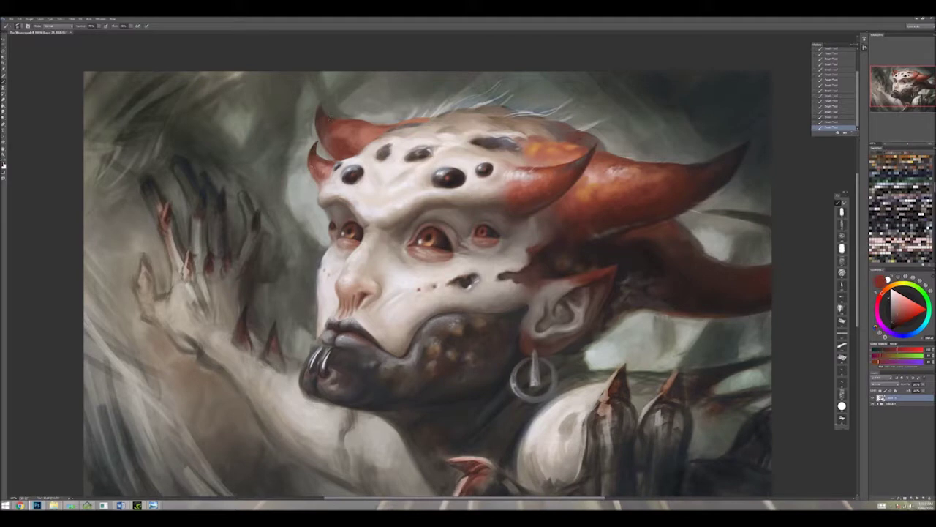
{"action": "key", "text": "x"}
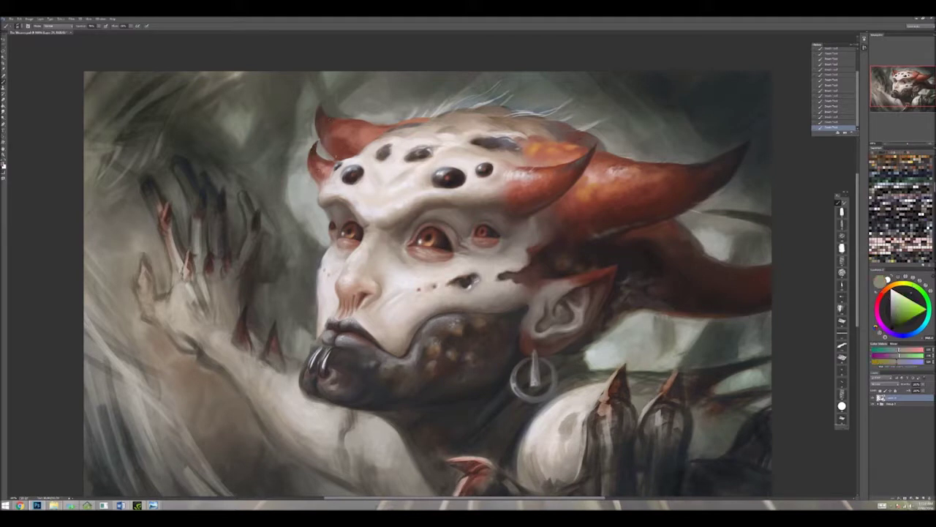
{"action": "key", "text": "x"}
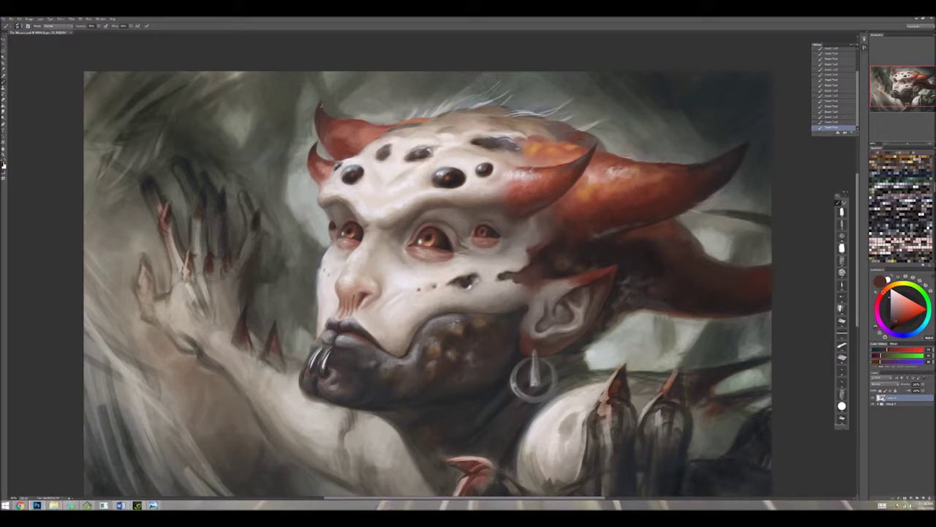
{"action": "key", "text": "x"}
{"action": "key", "text": "x"}
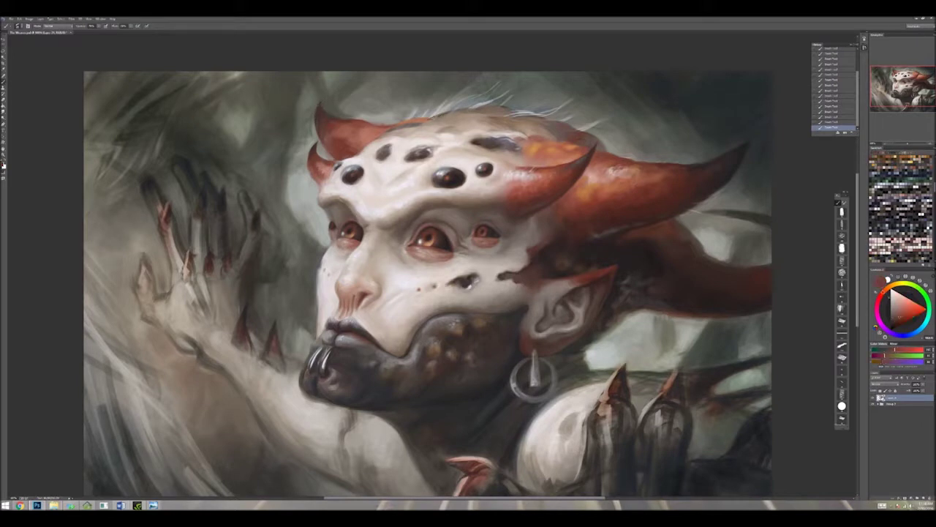
{"action": "key", "text": "x"}
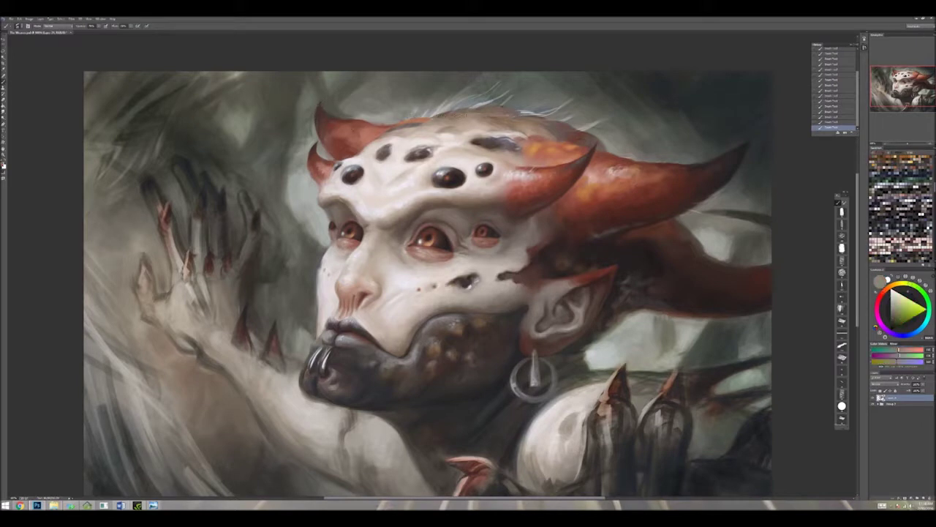
{"action": "key", "text": "x"}
{"action": "mouse_move", "coordinate": [457, 103]}
{"action": "left_mouse_down"}
{"action": "mouse_move", "coordinate": [509, 99]}
{"action": "mouse_move", "coordinate": [428, 110]}
{"action": "mouse_move", "coordinate": [541, 111]}
{"action": "mouse_move", "coordinate": [629, 150]}
{"action": "mouse_move", "coordinate": [614, 136]}
{"action": "left_mouse_up"}
{"action": "key", "text": "x"}
{"action": "left_click", "coordinate": [611, 140], "text": "alt"}
{"action": "left_click", "coordinate": [615, 136], "text": "alt"}
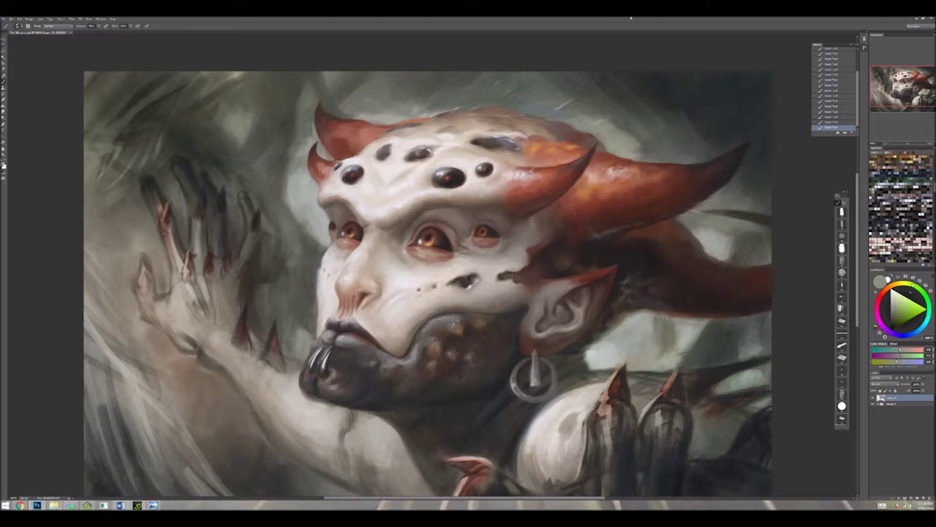
Step: Sample light and dark skin tones from the cheek, eye area and ear
{"action": "left_click", "coordinate": [397, 268], "text": "alt"}
{"action": "left_click", "coordinate": [396, 291], "text": "alt"}
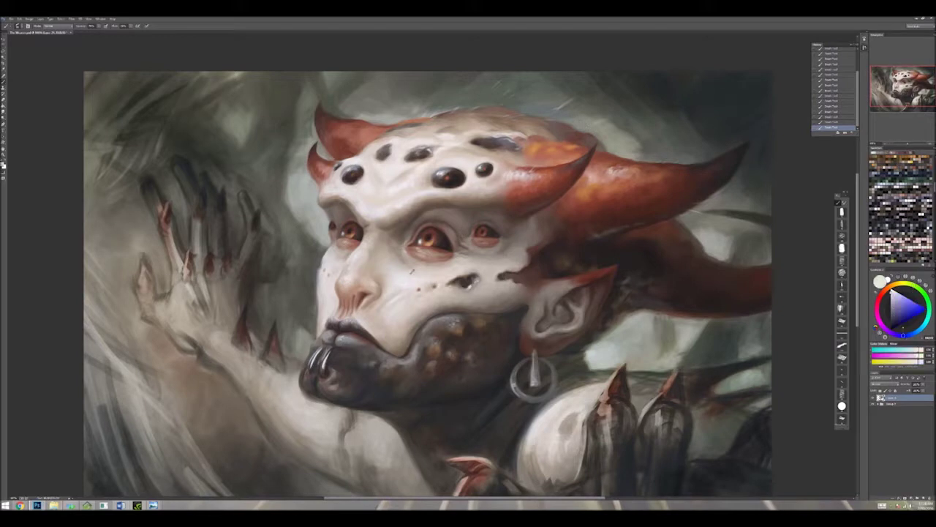
{"action": "left_click", "coordinate": [455, 229], "text": "alt"}
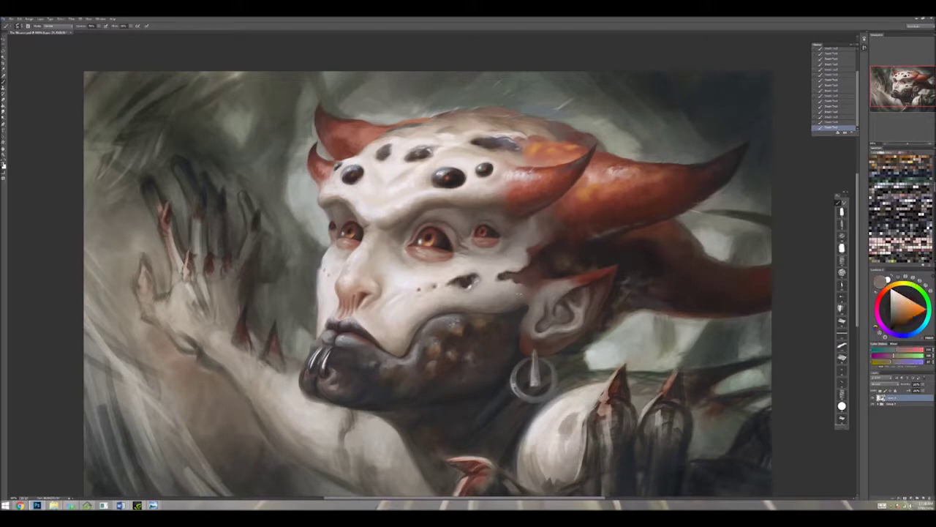
{"action": "left_click", "coordinate": [479, 292], "text": "alt"}
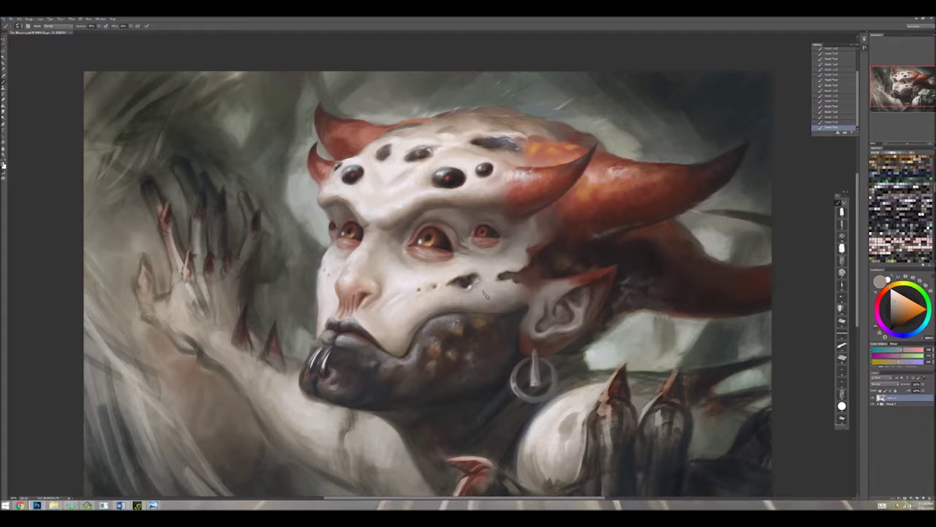
{"action": "left_click", "coordinate": [505, 214], "text": "alt"}
{"action": "left_click", "coordinate": [520, 250], "text": "alt"}
{"action": "left_click", "coordinate": [521, 250], "text": "alt"}
{"action": "left_click", "coordinate": [530, 249], "text": "alt"}
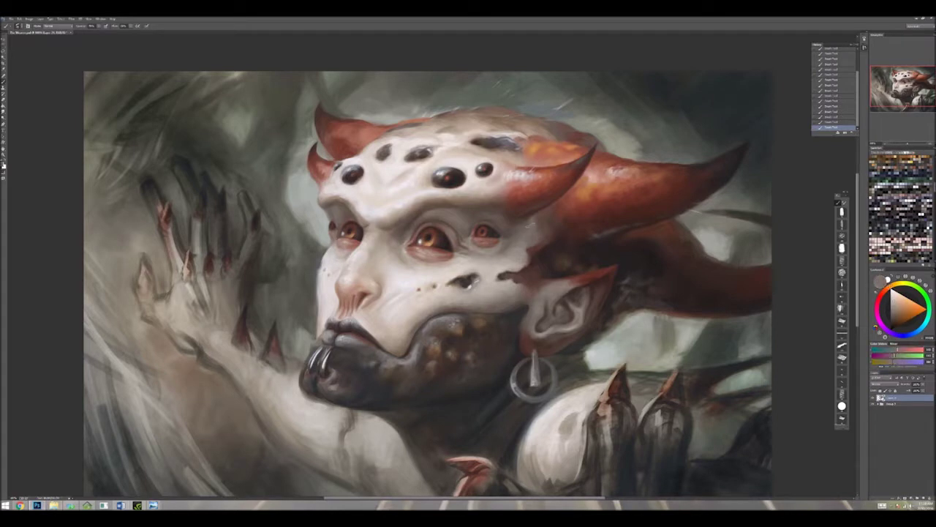
{"action": "left_click", "coordinate": [510, 276], "text": "alt"}
{"action": "left_click", "coordinate": [468, 273], "text": "alt"}
{"action": "left_click", "coordinate": [413, 269], "text": "alt"}
Step: Sample alternating light and dark tones across the face and chin for the jaw shading
{"action": "left_click", "coordinate": [417, 273], "text": "alt"}
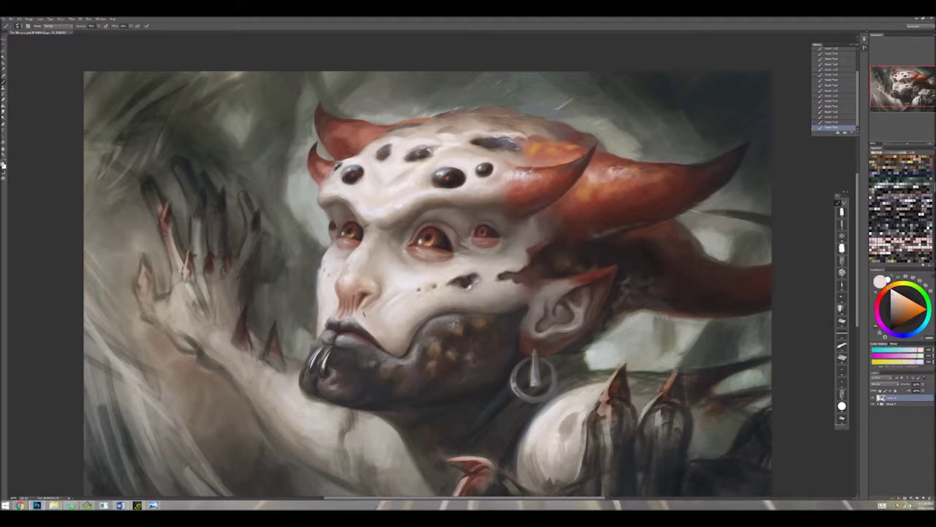
{"action": "left_click", "coordinate": [395, 254], "text": "alt"}
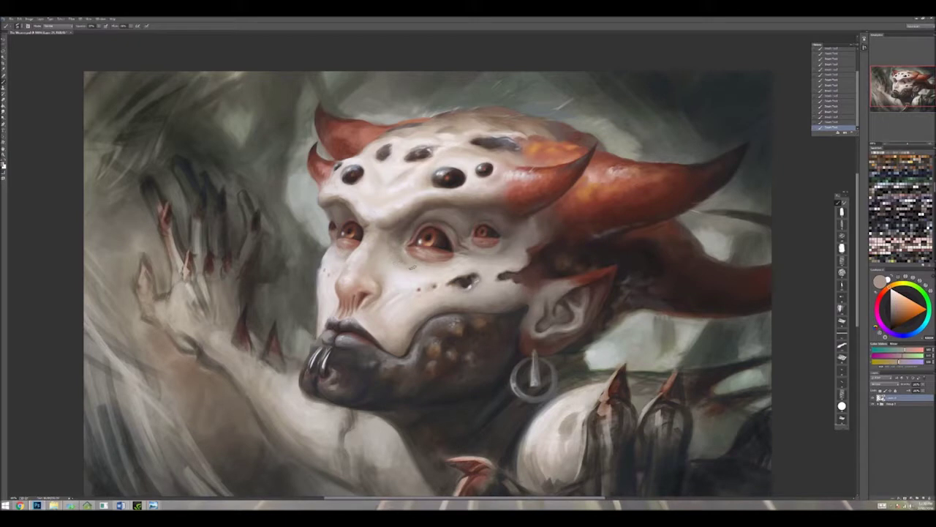
{"action": "left_click", "coordinate": [409, 270], "text": "alt"}
{"action": "left_click", "coordinate": [402, 269], "text": "alt"}
{"action": "left_click", "coordinate": [332, 266], "text": "alt"}
{"action": "left_click", "coordinate": [482, 187], "text": "alt"}
{"action": "left_click", "coordinate": [514, 295], "text": "alt"}
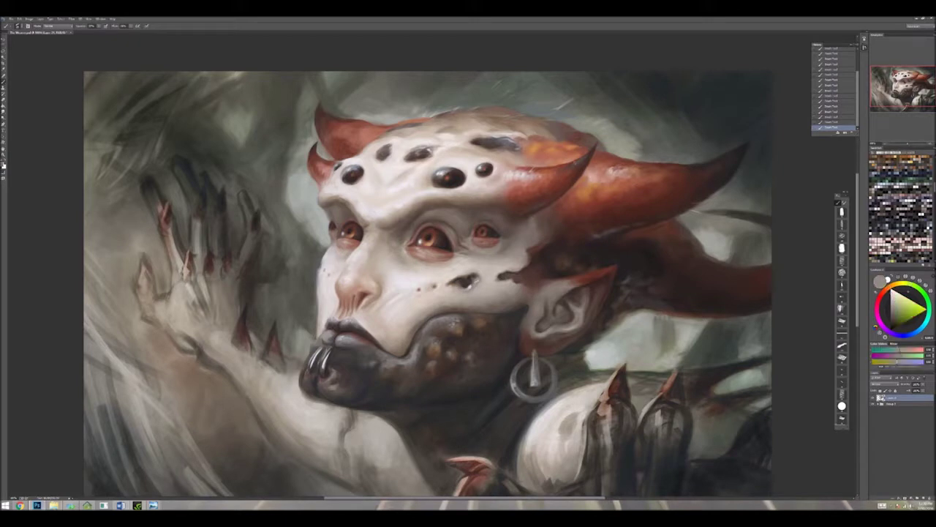
{"action": "left_click", "coordinate": [498, 374], "text": "alt"}
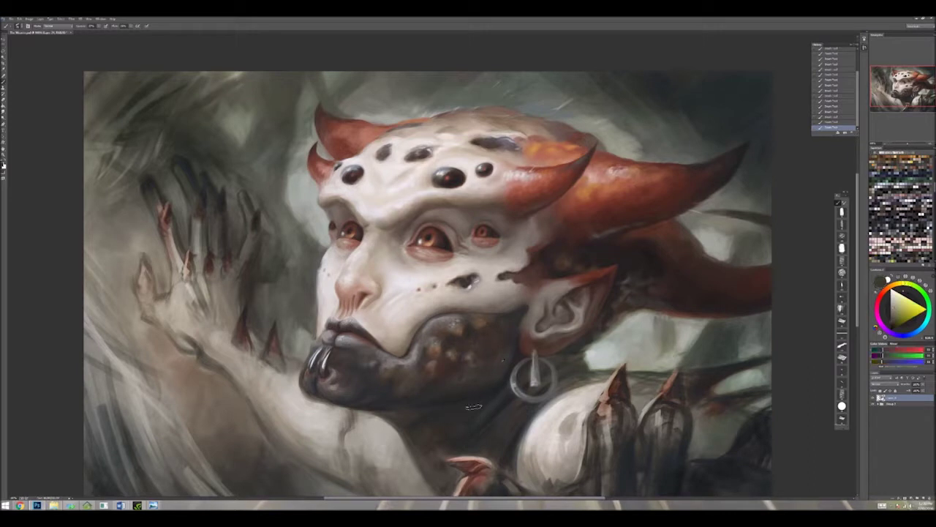
{"action": "left_click", "coordinate": [481, 389], "text": "alt"}
{"action": "left_click", "coordinate": [512, 422], "text": "alt"}
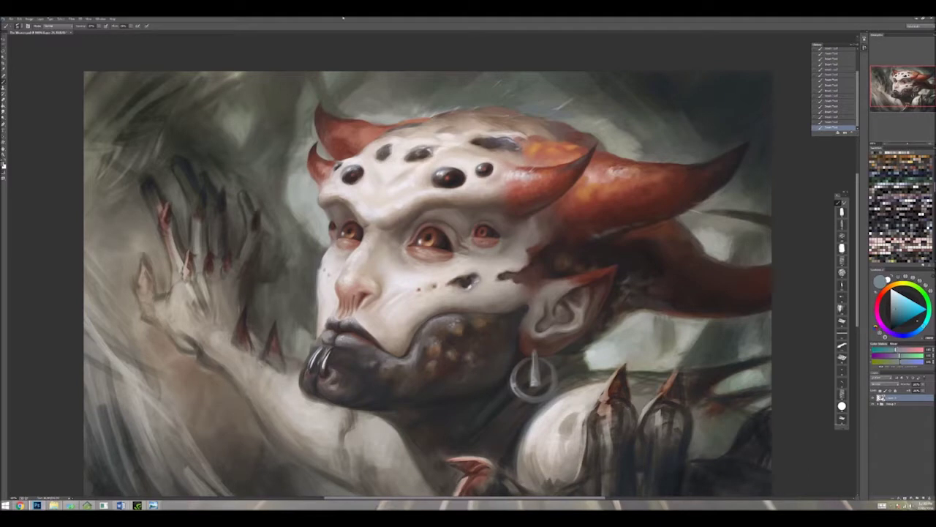
Step: Zoom out and back in, then sample beige skull and red-orange horn tones
{"action": "key", "text": "ctrl+minus"}
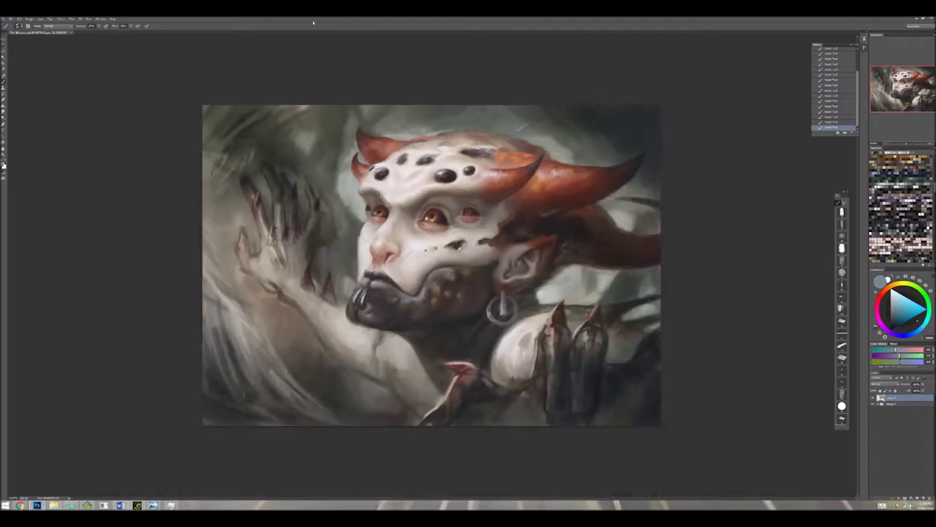
{"action": "key", "text": "ctrl+plus"}
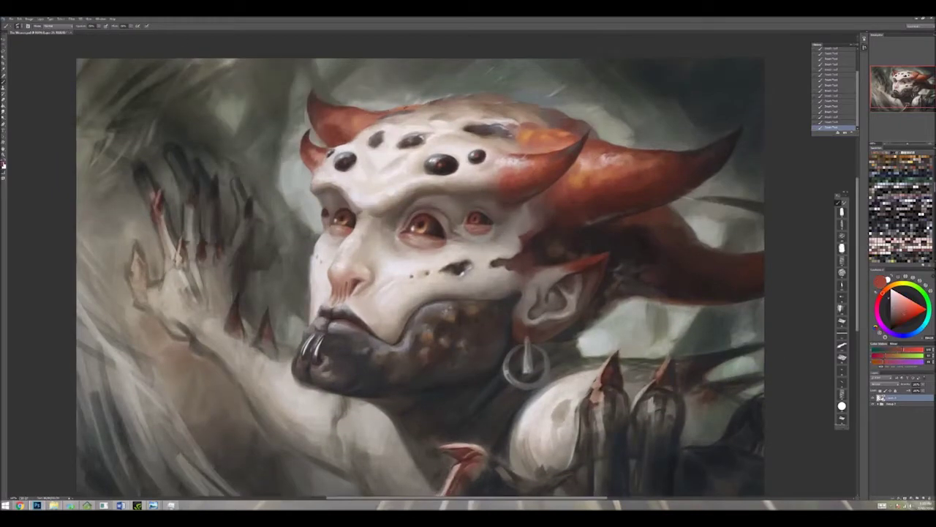
{"action": "left_click", "coordinate": [397, 99], "text": "alt"}
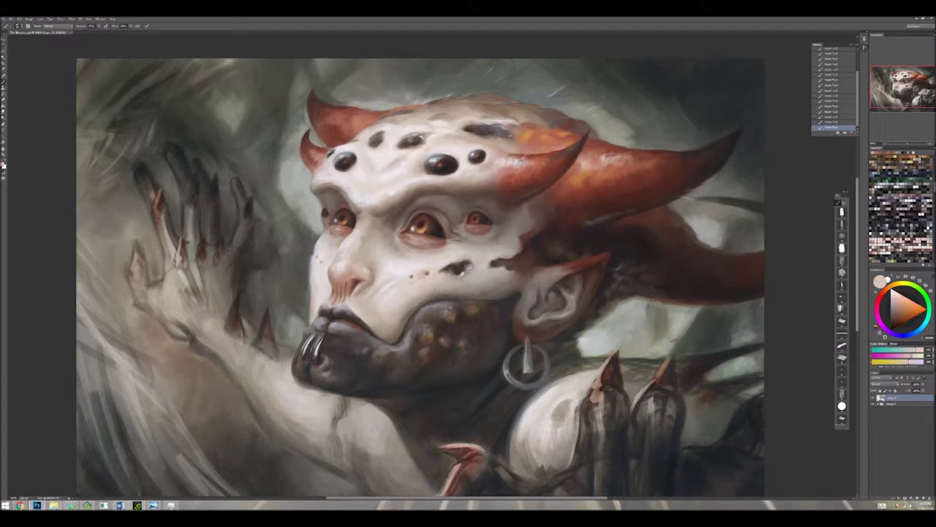
{"action": "left_click", "coordinate": [390, 127], "text": "alt"}
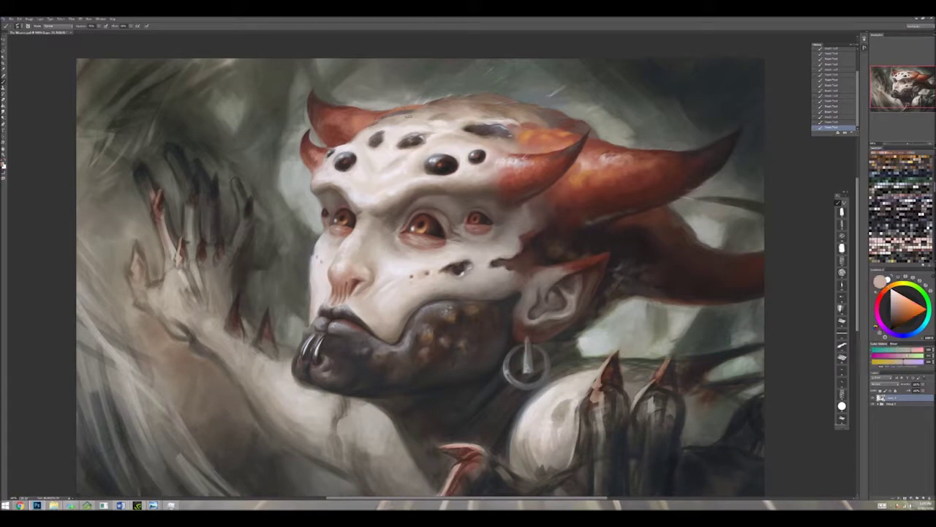
{"action": "left_click", "coordinate": [505, 122], "text": "alt"}
{"action": "left_click", "coordinate": [539, 120], "text": "alt"}
{"action": "left_click", "coordinate": [554, 127], "text": "alt"}
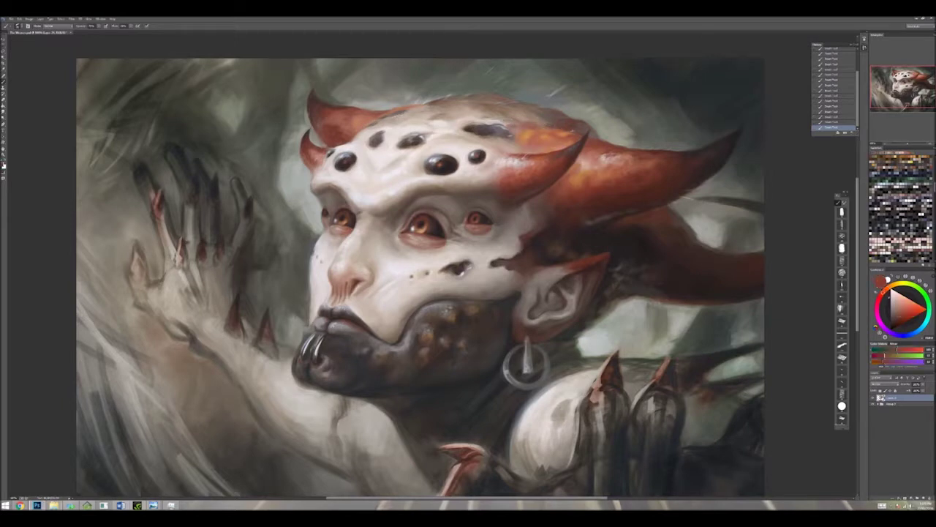
{"action": "left_click", "coordinate": [592, 125], "text": "alt"}
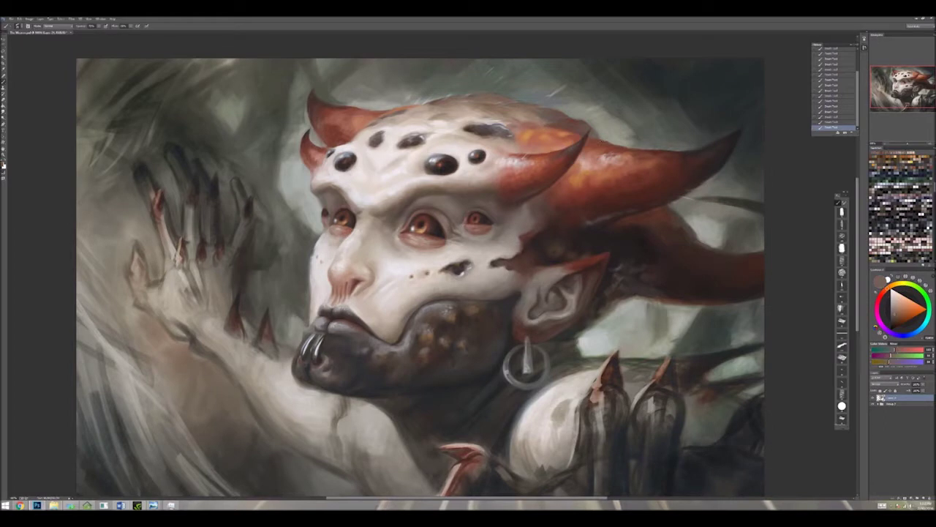
{"action": "left_click", "coordinate": [609, 144], "text": "alt"}
{"action": "left_click", "coordinate": [589, 164], "text": "alt"}
Step: Swap between stored colours and sample salmon, pale grey, eye orange-brown and nose skin tones
{"action": "key", "text": "x"}
{"action": "key", "text": "x"}
{"action": "key", "text": "x"}
{"action": "key", "text": "x"}
{"action": "key", "text": "x"}
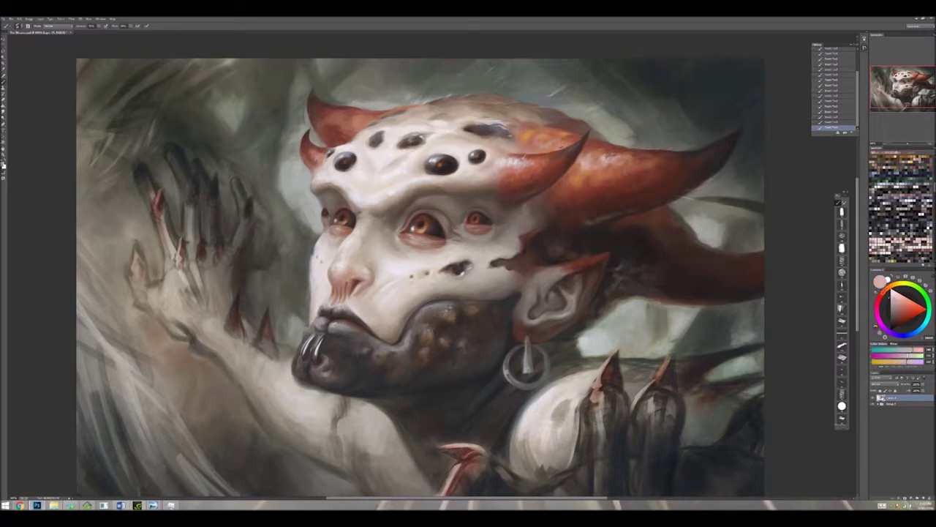
{"action": "key", "text": "x"}
{"action": "key", "text": "x"}
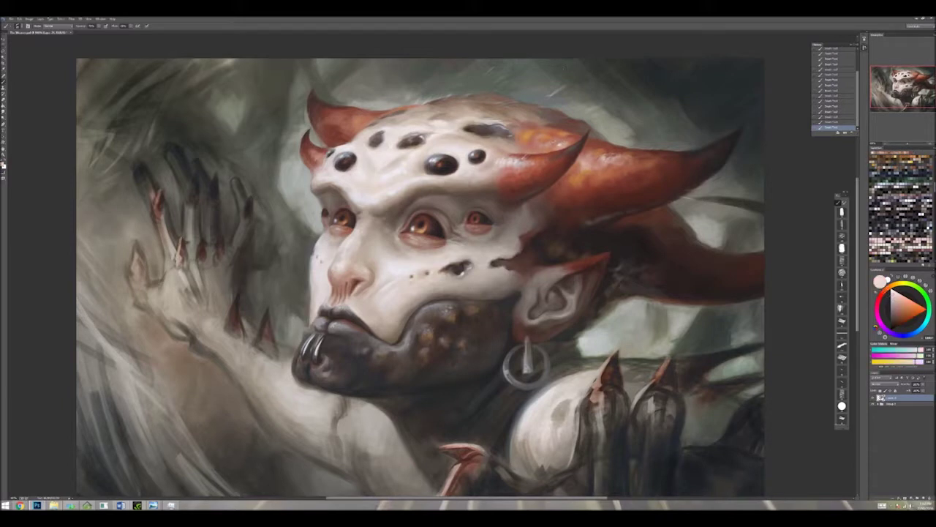
{"action": "left_click", "coordinate": [558, 141], "text": "alt"}
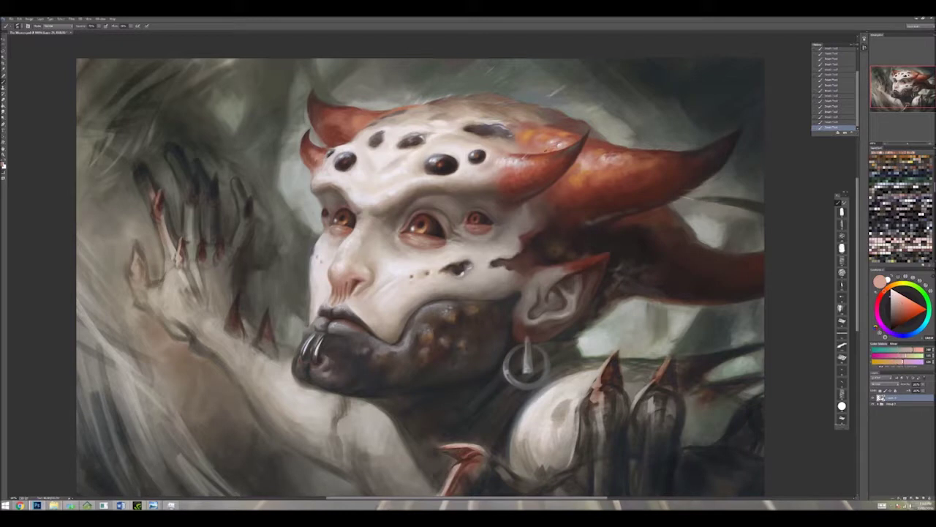
{"action": "key", "text": "x"}
{"action": "key", "text": "x"}
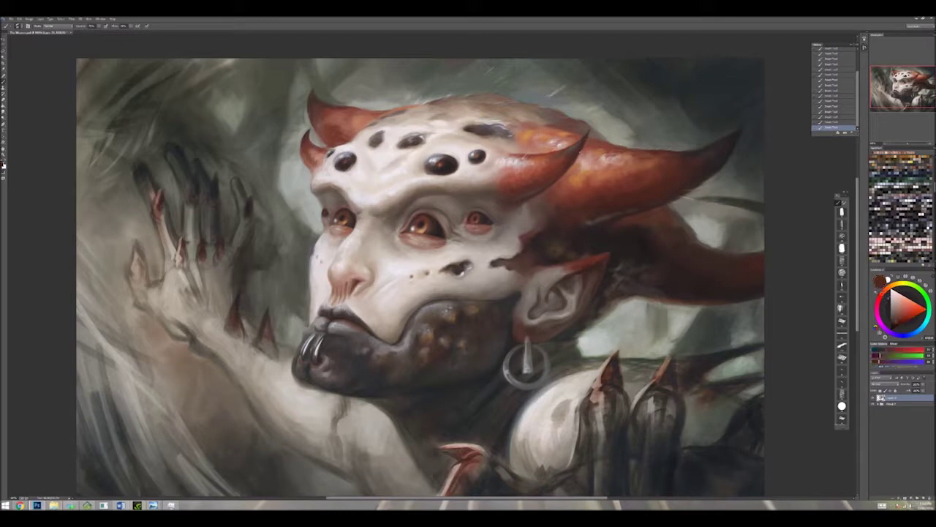
{"action": "left_click", "coordinate": [526, 267], "text": "alt"}
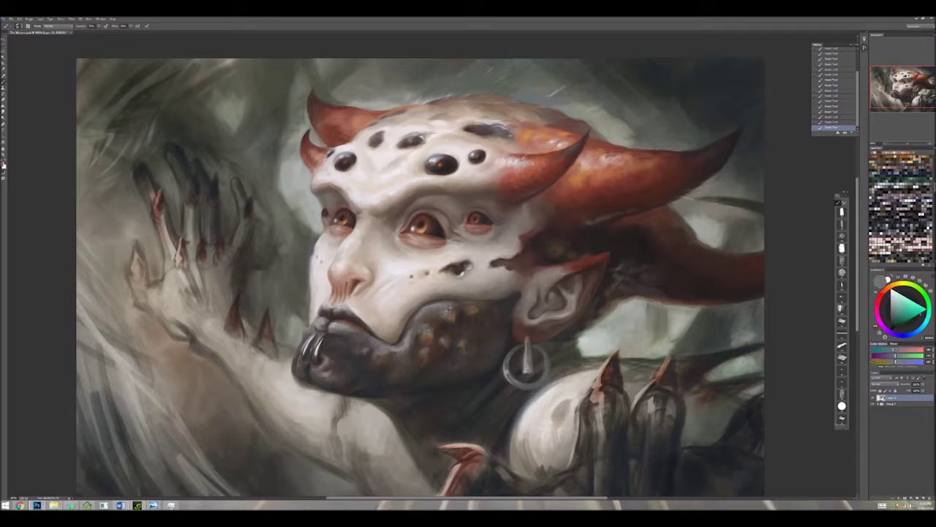
{"action": "key", "text": "x"}
{"action": "key", "text": "x"}
{"action": "left_click", "coordinate": [427, 206], "text": "alt"}
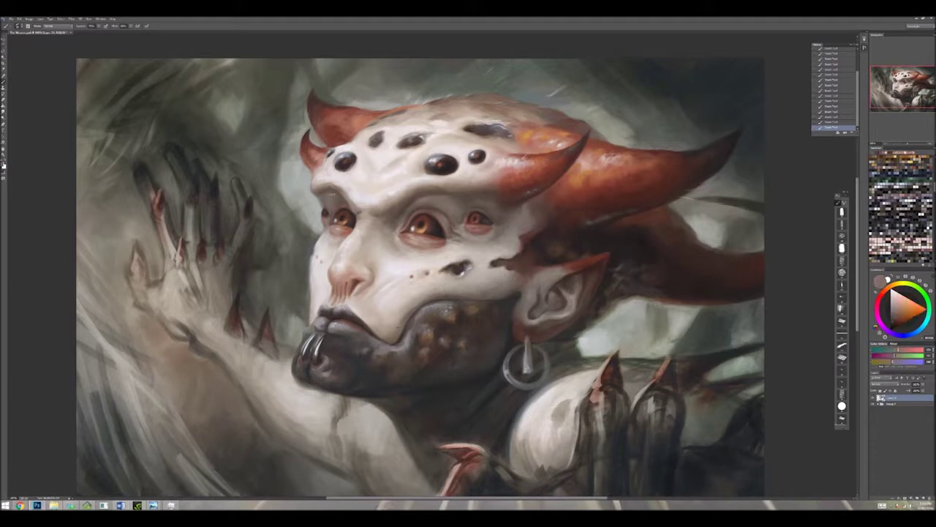
{"action": "left_click", "coordinate": [326, 245], "text": "alt"}
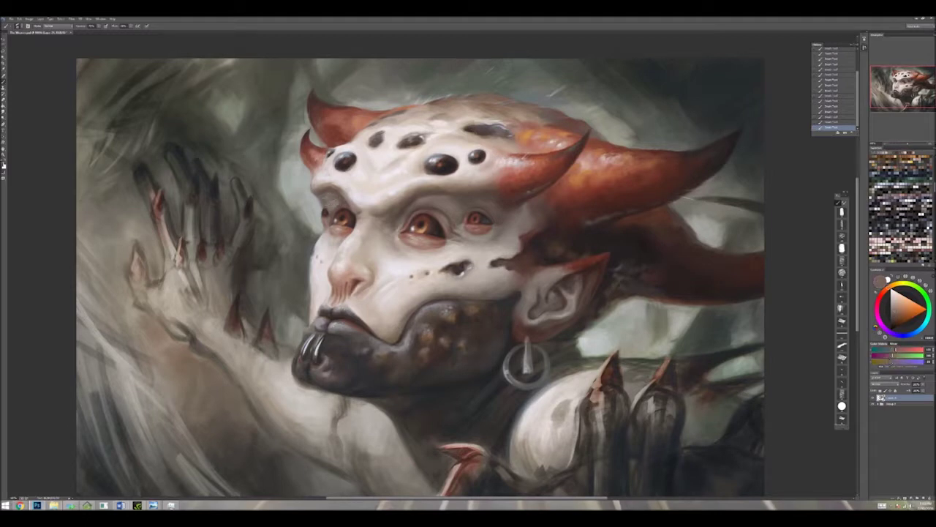
Step: Sample pale cheek and darker mouth and chin tones for small details
{"action": "key", "text": "x"}
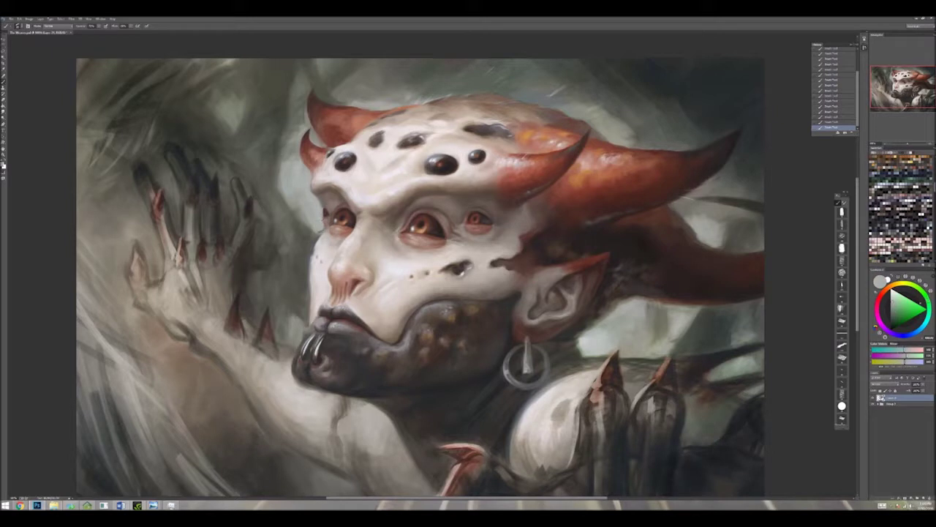
{"action": "key", "text": "x"}
{"action": "left_click", "coordinate": [320, 300], "text": "alt"}
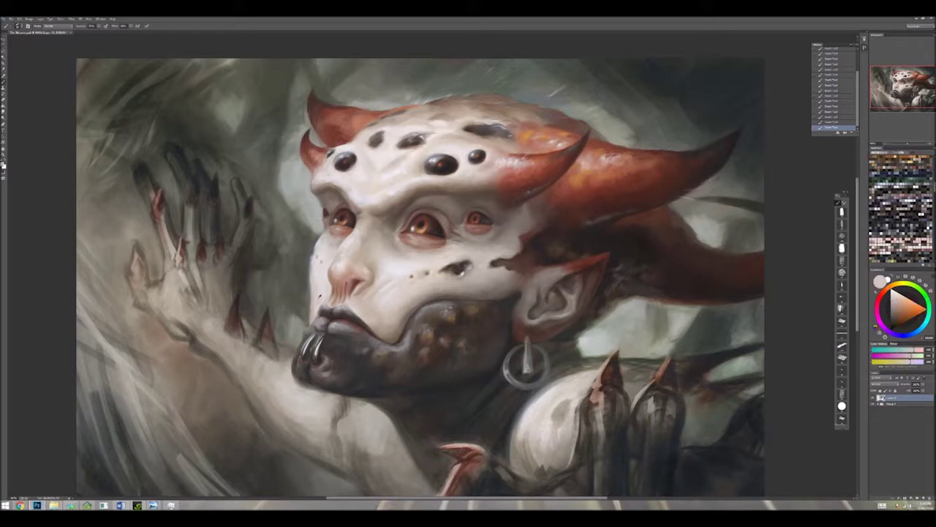
{"action": "left_click", "coordinate": [310, 320], "text": "alt"}
{"action": "left_click", "coordinate": [310, 319], "text": "alt"}
{"action": "left_click", "coordinate": [312, 317], "text": "alt"}
{"action": "left_click", "coordinate": [312, 318], "text": "alt"}
{"action": "left_click", "coordinate": [313, 318], "text": "alt"}
Step: Sample colours around the eyes, swapping between light and dark reddish-brown tones
{"action": "left_click", "coordinate": [335, 183], "text": "alt"}
{"action": "left_click", "coordinate": [336, 182], "text": "alt"}
{"action": "left_click", "coordinate": [336, 188], "text": "alt"}
{"action": "left_click", "coordinate": [363, 207], "text": "alt"}
{"action": "left_click", "coordinate": [363, 207], "text": "alt"}
{"action": "left_click", "coordinate": [363, 207], "text": "alt"}
{"action": "key", "text": "x"}
{"action": "left_click", "coordinate": [352, 203], "text": "alt"}
{"action": "left_click", "coordinate": [352, 202], "text": "alt"}
{"action": "key", "text": "x"}
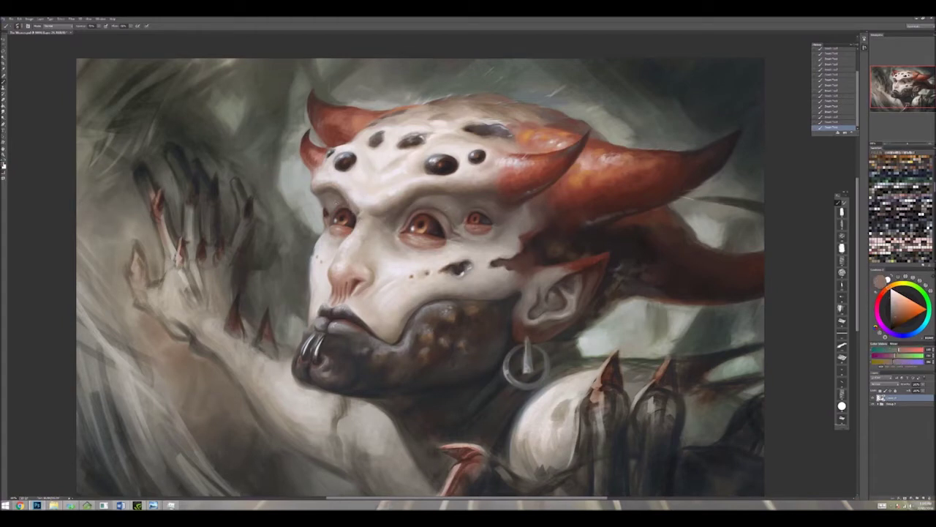
{"action": "key", "text": "x"}
Step: Toggle between stored colours and sample light and pinkish skin tones near the nose
{"action": "left_click", "coordinate": [453, 198], "text": "alt"}
{"action": "key", "text": "x"}
{"action": "key", "text": "x"}
{"action": "key", "text": "x"}
{"action": "key", "text": "x"}
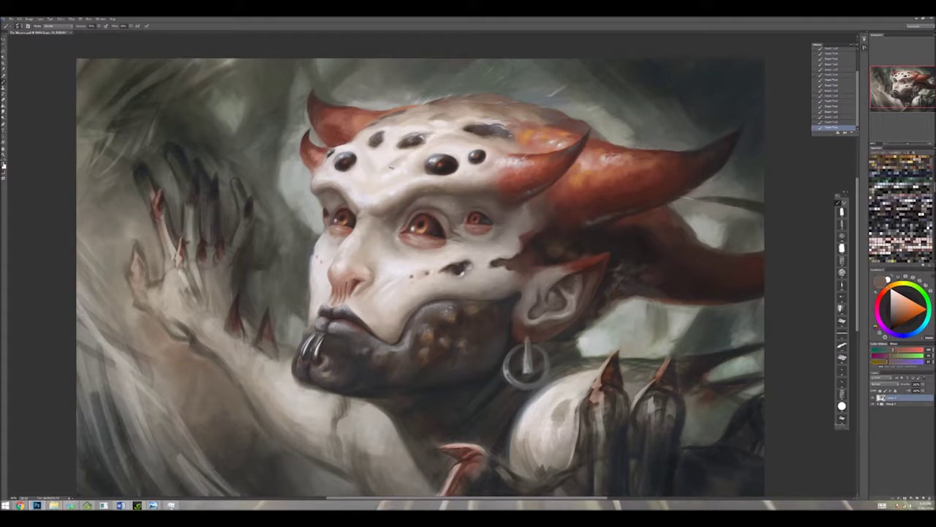
{"action": "key", "text": "x"}
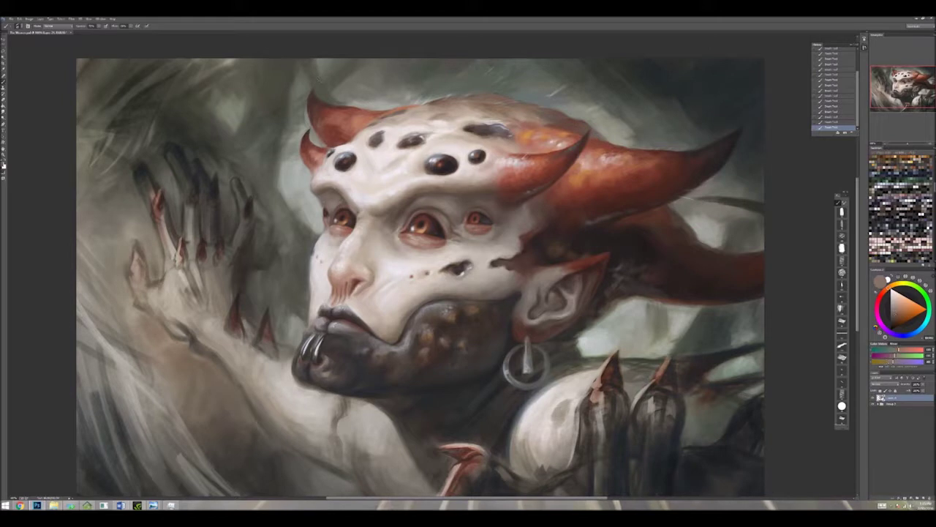
{"action": "key", "text": "x"}
{"action": "key", "text": "x"}
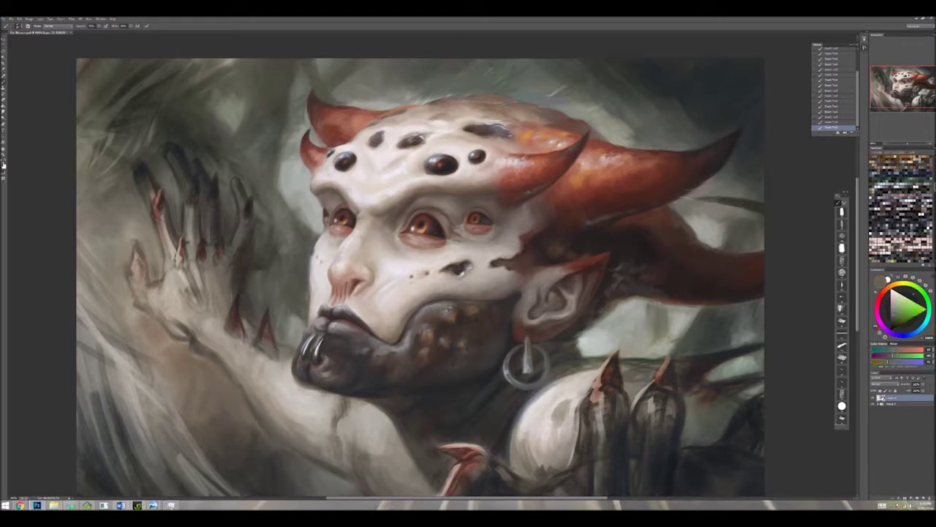
{"action": "key", "text": "x"}
{"action": "key", "text": "x"}
{"action": "key", "text": "x"}
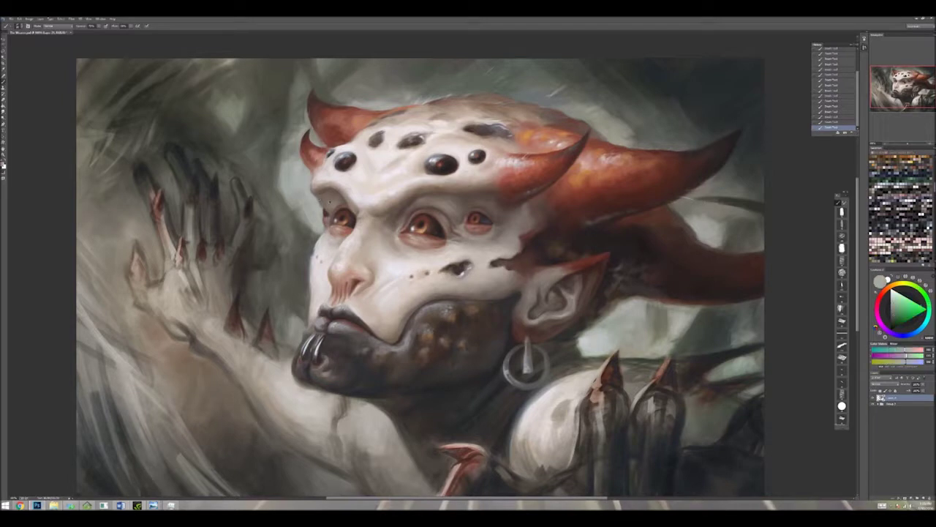
{"action": "key", "text": "x"}
{"action": "key", "text": "x"}
{"action": "key", "text": "x"}
{"action": "key", "text": "x"}
{"action": "key", "text": "x"}
{"action": "key", "text": "x"}
{"action": "key", "text": "x"}
{"action": "key", "text": "x"}
{"action": "key", "text": "x"}
{"action": "key", "text": "x"}
{"action": "left_click", "coordinate": [399, 277], "text": "alt"}
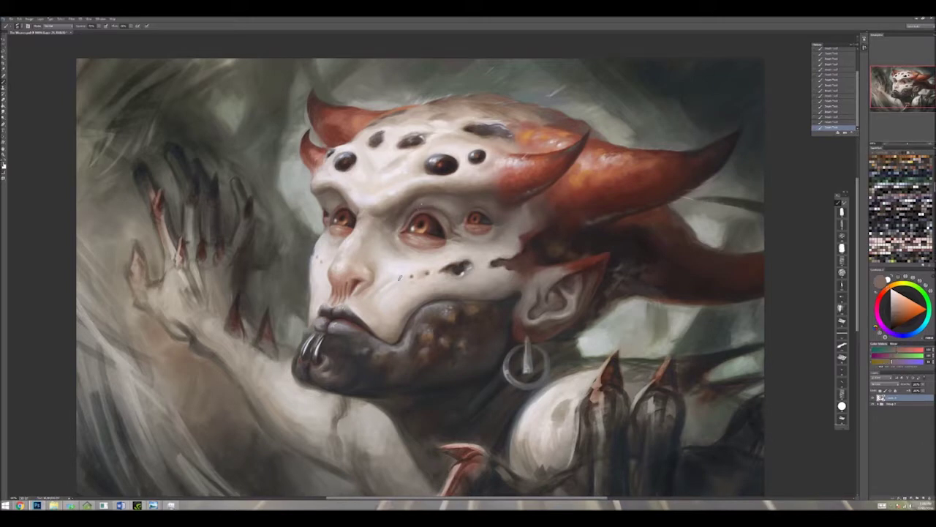
{"action": "left_click", "coordinate": [320, 281], "text": "alt"}
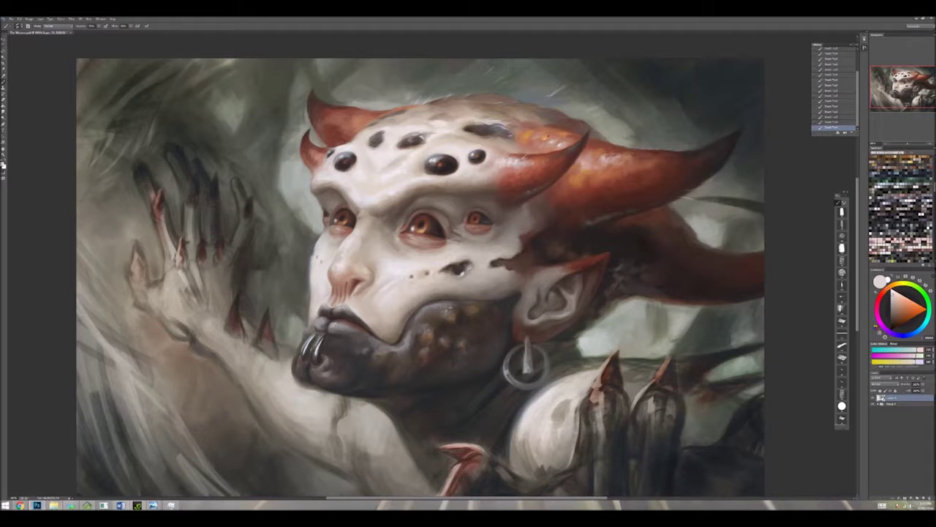
Step: Sample the horn's bright orange and paint brighter orange strokes onto the right horn
{"action": "left_click", "coordinate": [548, 132], "text": "alt"}
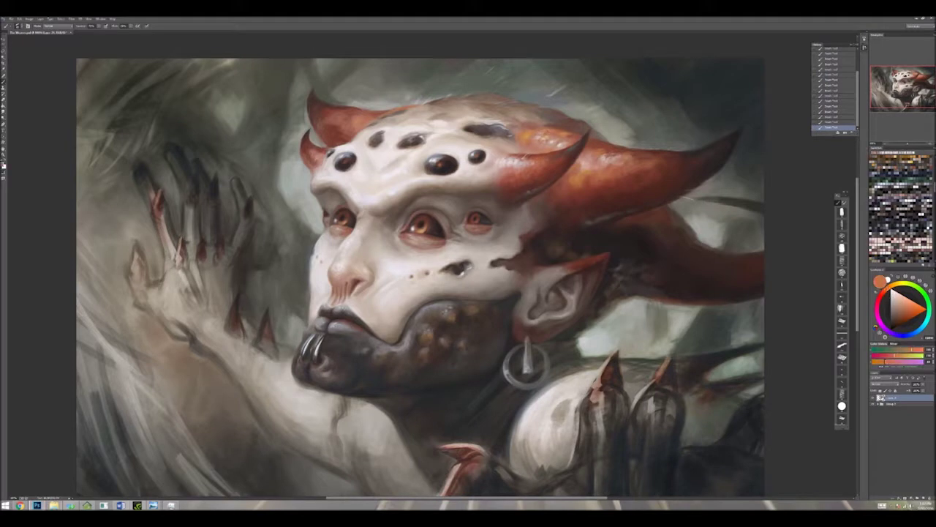
{"action": "left_click", "coordinate": [578, 176], "text": "alt"}
{"action": "left_click_drag", "start_coordinate": [580, 176], "coordinate": [528, 136]}
Step: Sample darker red-orange and warmer orange shades from the horn and surrounding painting
{"action": "left_click", "coordinate": [592, 147], "text": "alt"}
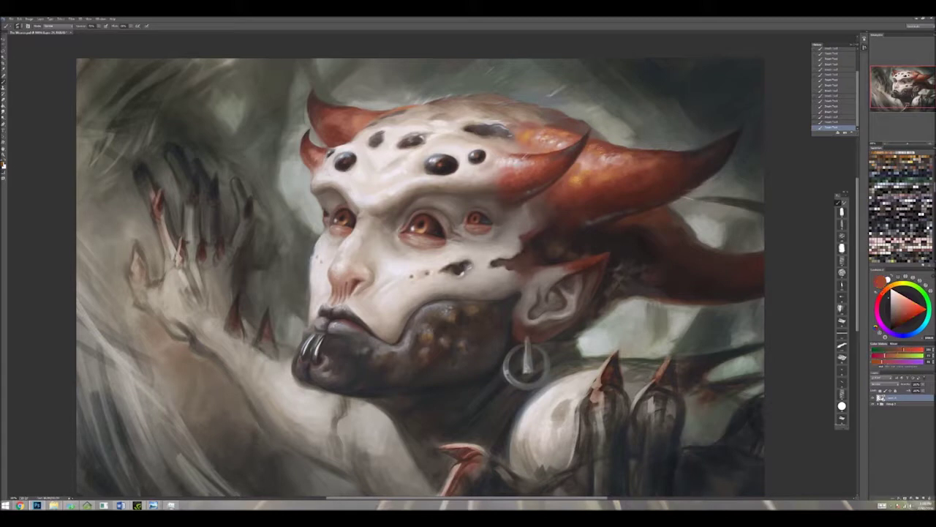
{"action": "left_click", "coordinate": [637, 194], "text": "alt"}
{"action": "left_click", "coordinate": [667, 211], "text": "alt"}
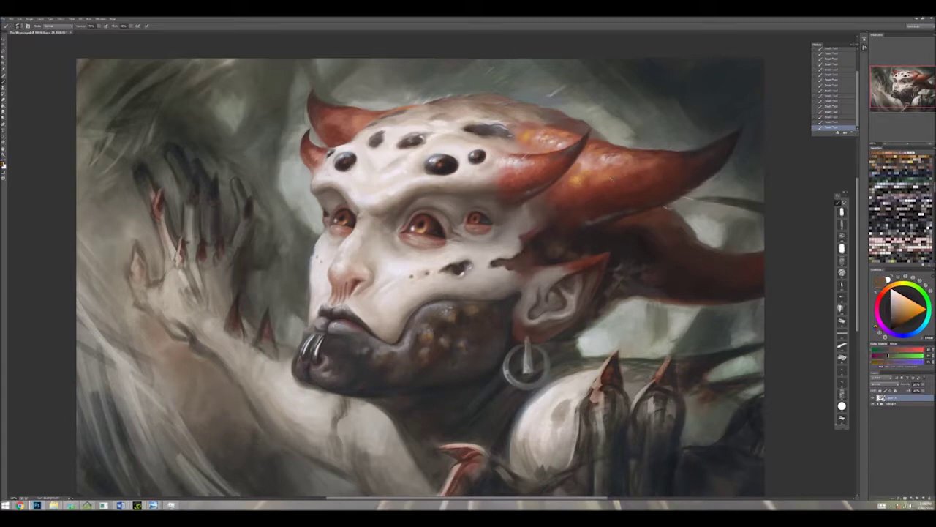
{"action": "left_click", "coordinate": [649, 215], "text": "alt"}
{"action": "left_click", "coordinate": [709, 254], "text": "alt"}
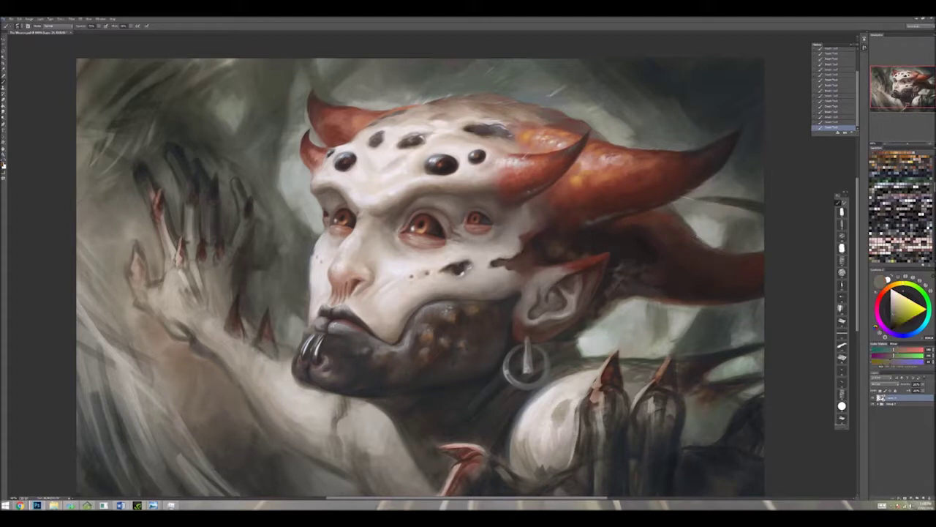
{"action": "left_click", "coordinate": [721, 257], "text": "alt"}
{"action": "left_click", "coordinate": [745, 264], "text": "alt"}
{"action": "left_click", "coordinate": [743, 259], "text": "alt"}
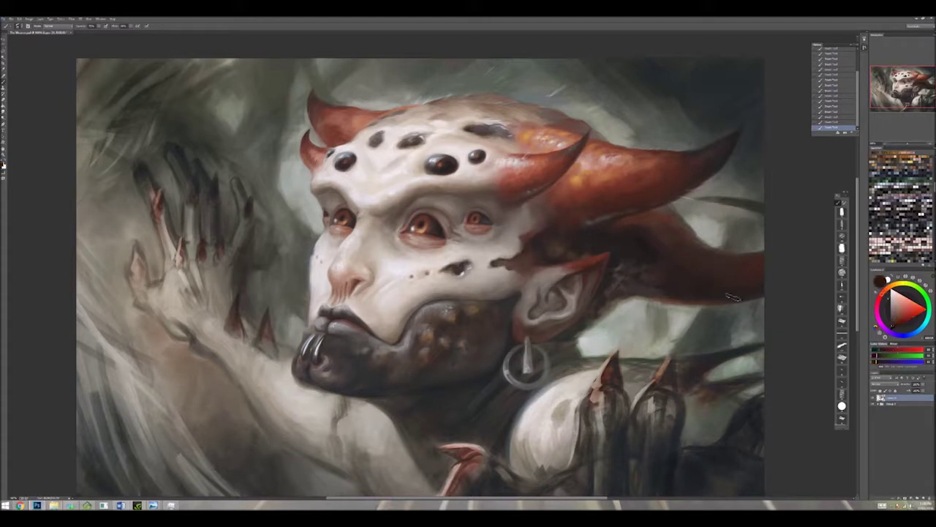
{"action": "left_click", "coordinate": [720, 319], "text": "alt"}
{"action": "left_click", "coordinate": [759, 285], "text": "alt"}
{"action": "left_click", "coordinate": [652, 289], "text": "alt"}
{"action": "left_click", "coordinate": [623, 301], "text": "alt"}
{"action": "left_click", "coordinate": [623, 301], "text": "alt"}
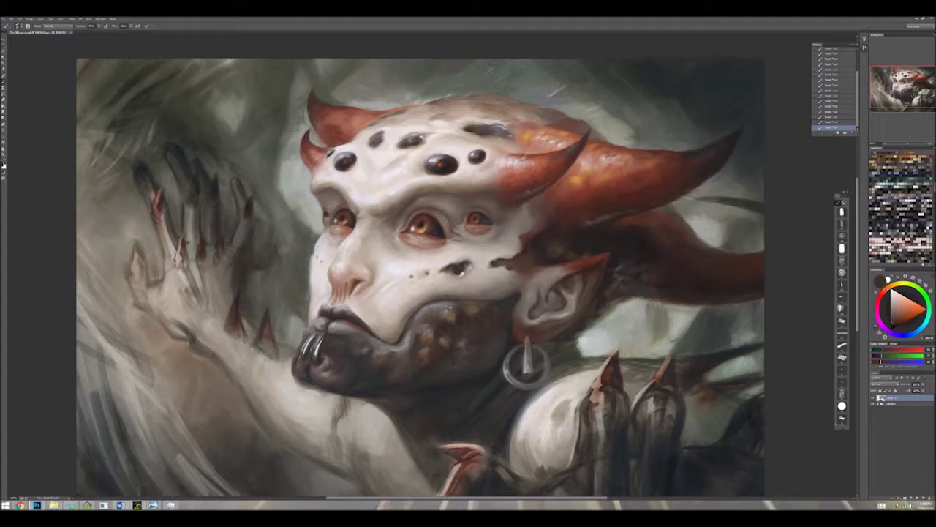
Step: Sample pale grey-green, darker yellowish and tan tones from the background and painting
{"action": "left_click", "coordinate": [673, 307], "text": "alt"}
{"action": "left_click", "coordinate": [629, 322], "text": "alt"}
{"action": "left_click", "coordinate": [622, 325], "text": "alt"}
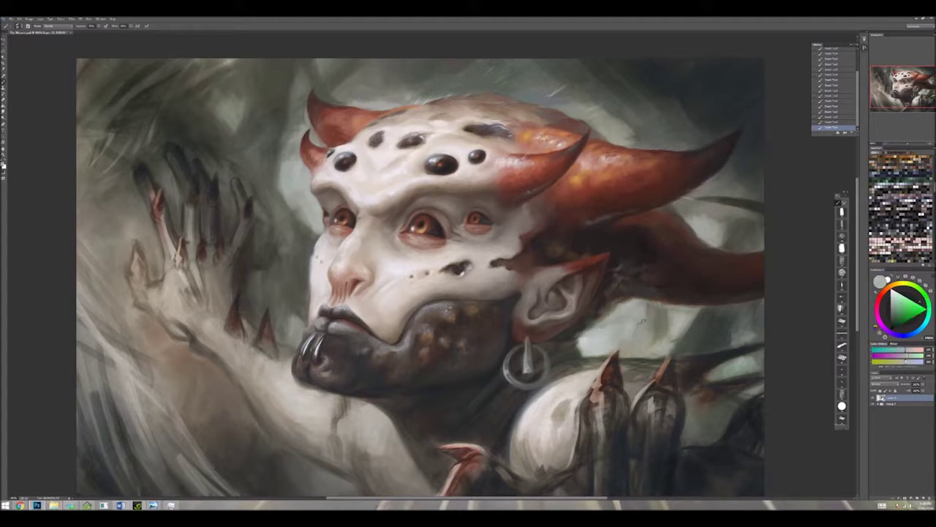
{"action": "left_click", "coordinate": [643, 329], "text": "alt"}
{"action": "left_click", "coordinate": [658, 333], "text": "alt"}
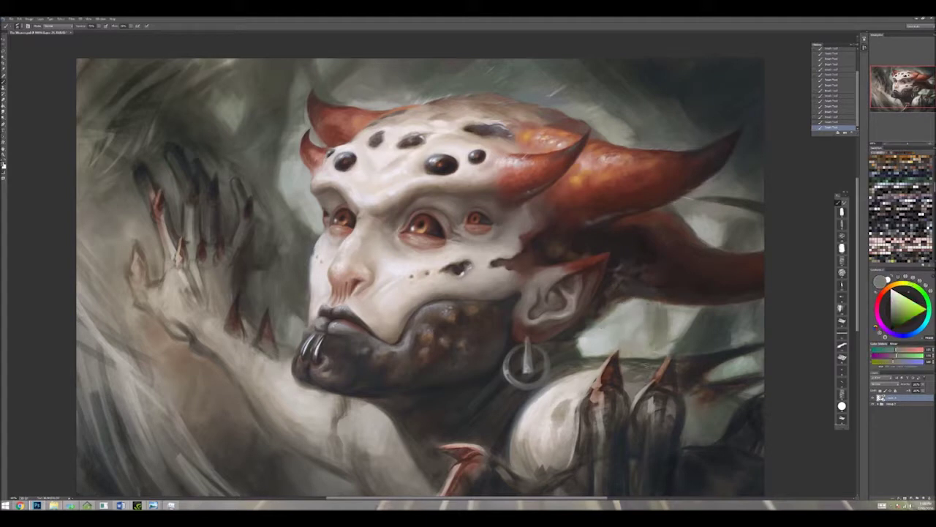
{"action": "left_click", "coordinate": [576, 327], "text": "alt"}
{"action": "left_click", "coordinate": [574, 333], "text": "alt"}
{"action": "left_click", "coordinate": [563, 352], "text": "alt"}
{"action": "left_click", "coordinate": [575, 336], "text": "alt"}
{"action": "left_click", "coordinate": [575, 360], "text": "alt"}
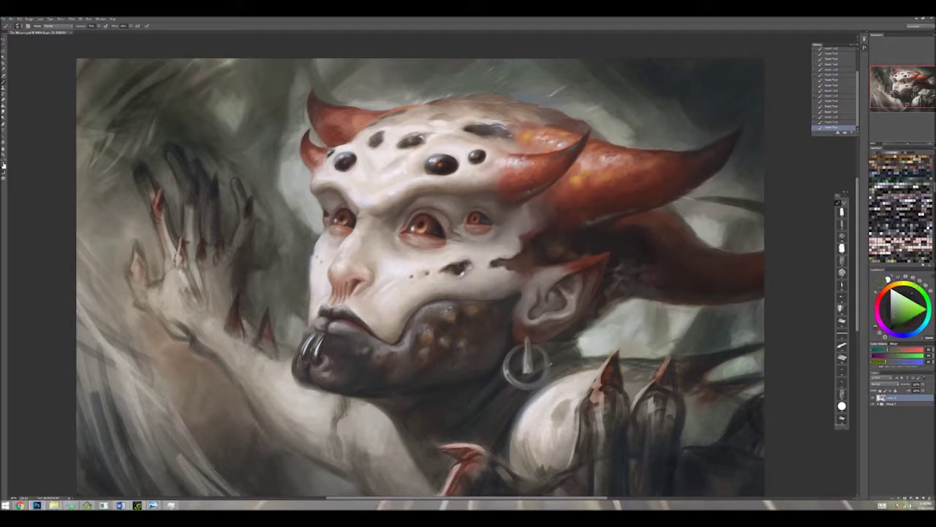
{"action": "left_click", "coordinate": [563, 350], "text": "alt"}
{"action": "left_click", "coordinate": [574, 335], "text": "alt"}
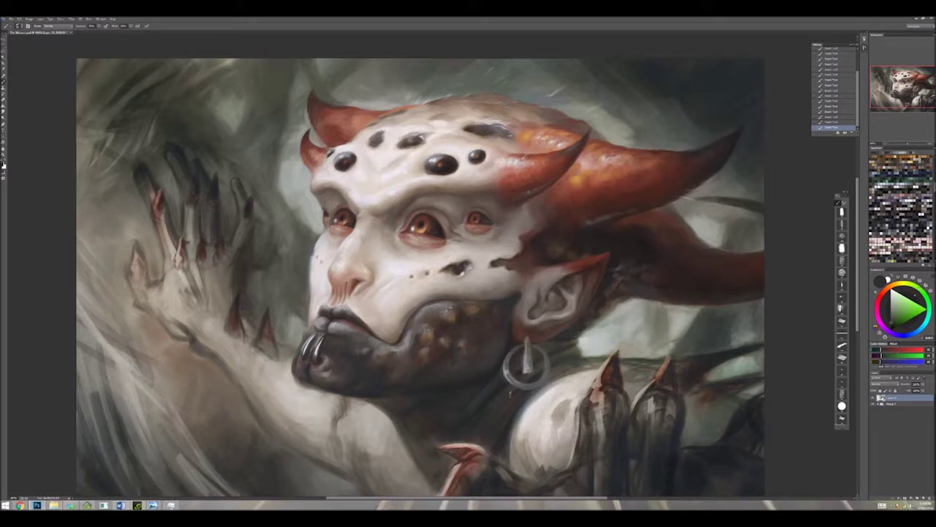
{"action": "left_click", "coordinate": [524, 364], "text": "alt"}
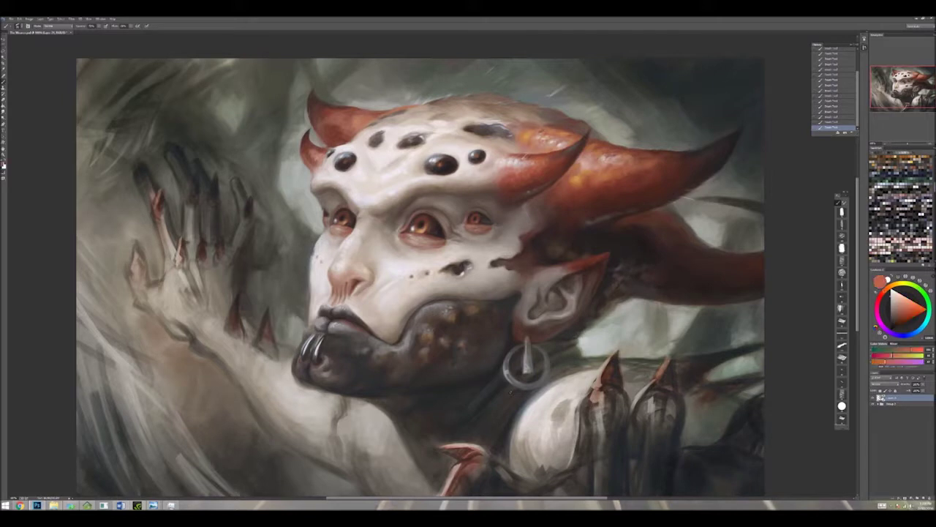
{"action": "left_click", "coordinate": [525, 364], "text": "alt"}
{"action": "left_click", "coordinate": [524, 364], "text": "alt"}
{"action": "left_click", "coordinate": [525, 364], "text": "alt"}
{"action": "left_click", "coordinate": [524, 364], "text": "alt"}
Step: Dab a darker red-brown touch on the horn's upper edge and sample nearby tans
{"action": "left_click", "coordinate": [537, 125], "text": "alt"}
{"action": "left_click", "coordinate": [556, 125], "text": "alt"}
{"action": "left_click", "coordinate": [570, 119]}
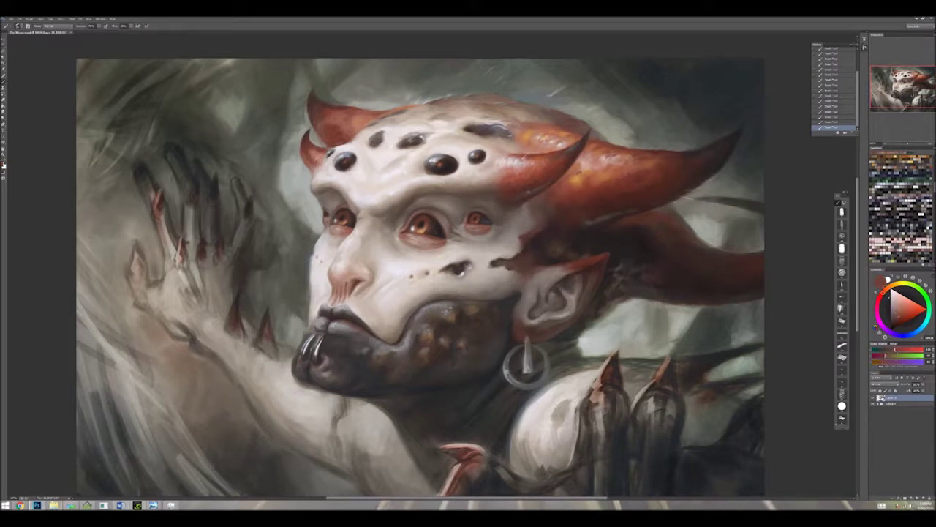
{"action": "left_click", "coordinate": [601, 134], "text": "alt"}
{"action": "left_click", "coordinate": [601, 135], "text": "alt"}
{"action": "left_click", "coordinate": [596, 126], "text": "alt"}
Step: Sample dark red horn colours and a greenish hue from the painting
{"action": "left_click", "coordinate": [685, 223], "text": "alt"}
{"action": "left_click", "coordinate": [668, 223], "text": "alt"}
{"action": "left_click", "coordinate": [655, 228], "text": "alt"}
{"action": "left_click", "coordinate": [609, 227], "text": "alt"}
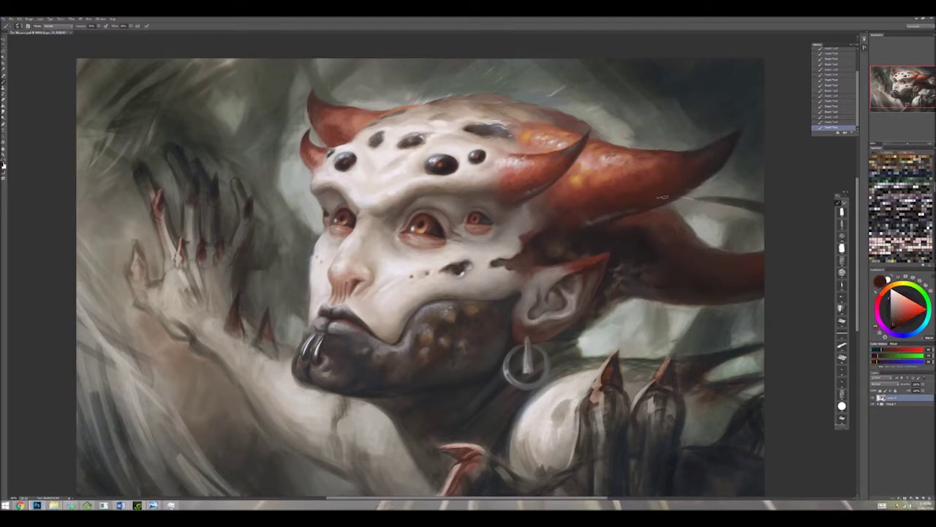
{"action": "left_click", "coordinate": [675, 211], "text": "alt"}
{"action": "left_click", "coordinate": [696, 238], "text": "alt"}
{"action": "left_click", "coordinate": [696, 238], "text": "alt"}
Step: Resample darker, lighter and reddish-orange horn shades for painting
{"action": "left_click", "coordinate": [573, 332], "text": "alt"}
{"action": "left_click", "coordinate": [573, 332], "text": "alt"}
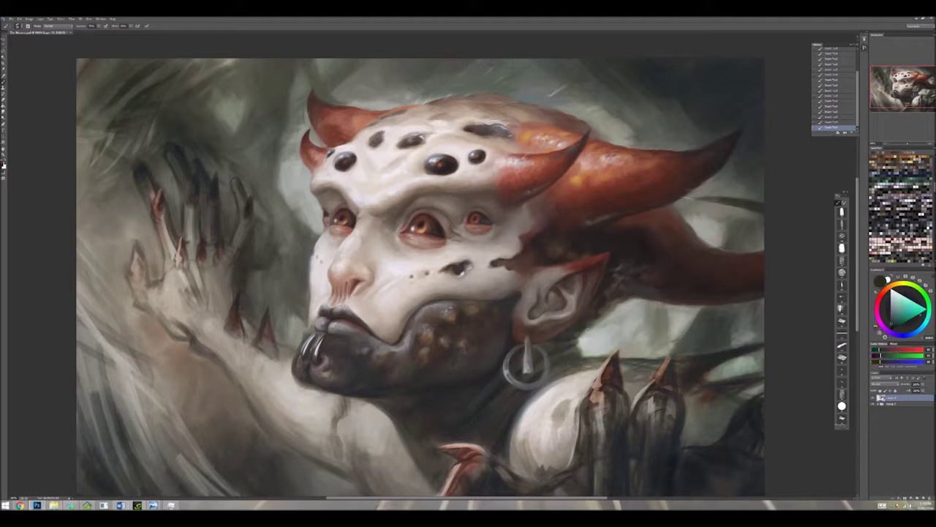
{"action": "left_click", "coordinate": [590, 327], "text": "alt"}
{"action": "left_click", "coordinate": [593, 324], "text": "alt"}
{"action": "left_click", "coordinate": [593, 322], "text": "alt"}
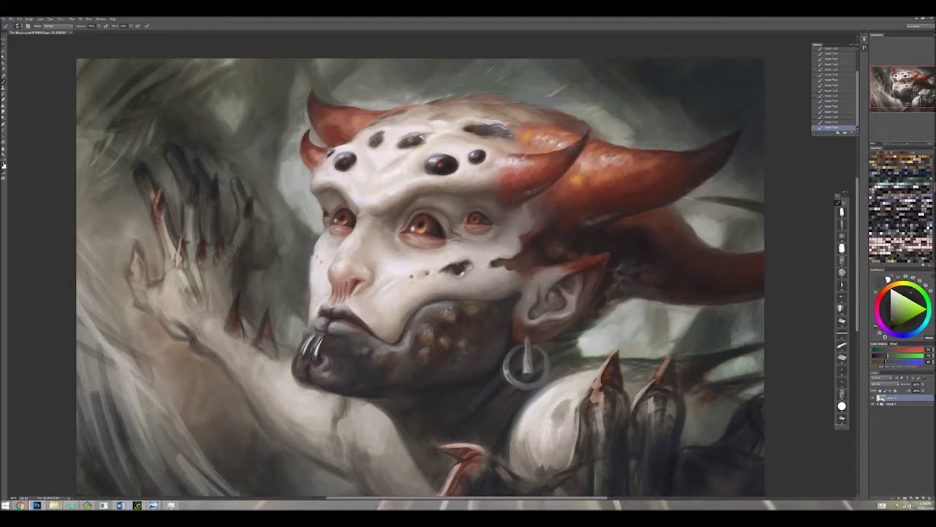
{"action": "left_click", "coordinate": [600, 319], "text": "alt"}
{"action": "left_click", "coordinate": [638, 296], "text": "alt"}
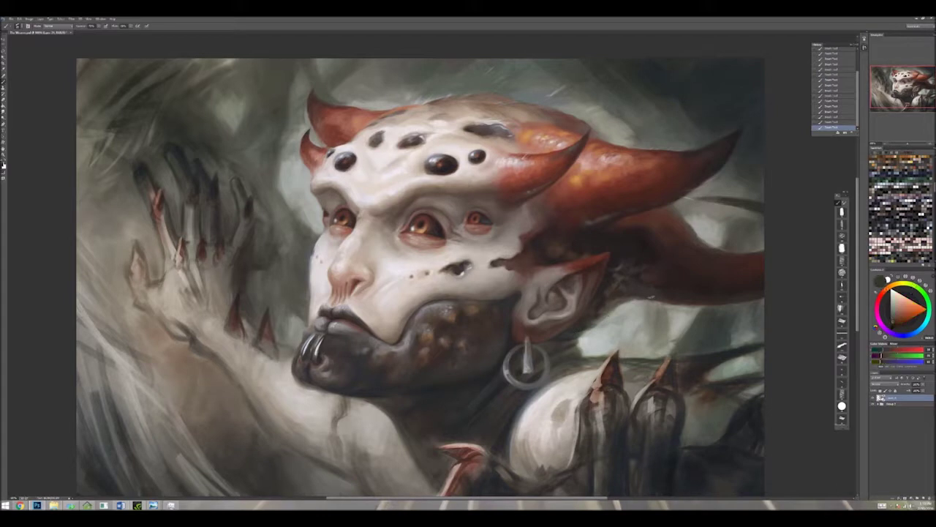
{"action": "left_click", "coordinate": [638, 297], "text": "alt"}
{"action": "left_click", "coordinate": [619, 295], "text": "alt"}
{"action": "left_click", "coordinate": [640, 294], "text": "alt"}
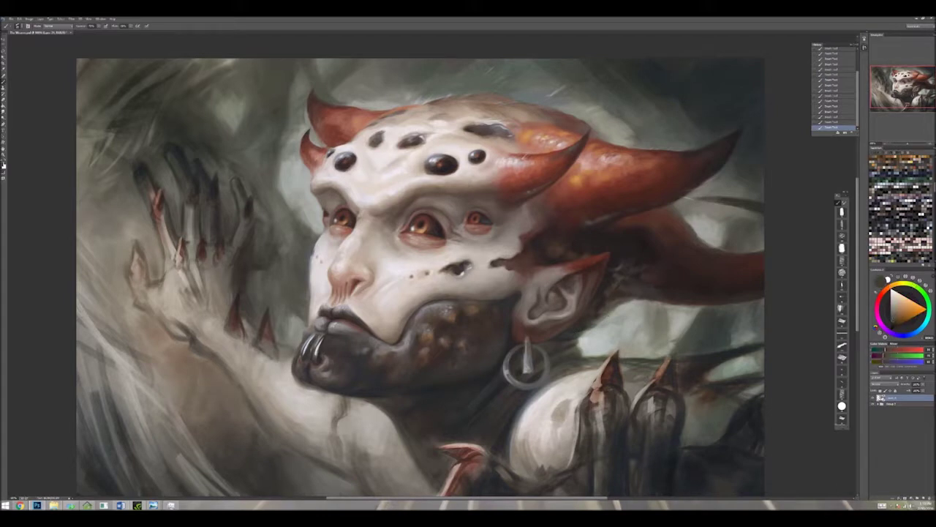
Step: Sample light grey-green background, dark and reddish-brown tones from the painting
{"action": "left_click", "coordinate": [651, 334], "text": "alt"}
{"action": "left_click", "coordinate": [651, 334], "text": "alt"}
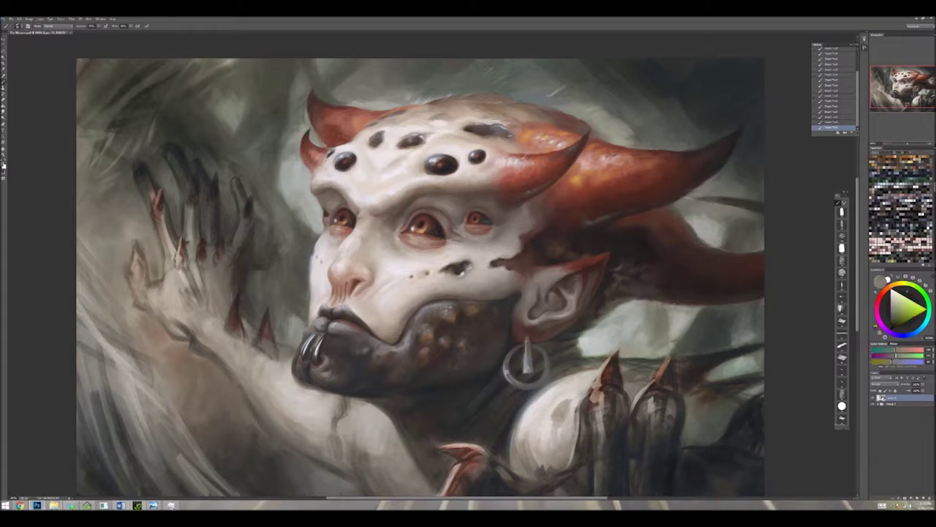
{"action": "left_click", "coordinate": [675, 329], "text": "alt"}
{"action": "left_click", "coordinate": [681, 334], "text": "alt"}
{"action": "left_click", "coordinate": [686, 361], "text": "alt"}
{"action": "left_click", "coordinate": [684, 365], "text": "alt"}
{"action": "left_click", "coordinate": [658, 224], "text": "alt"}
Step: Sample the chest's light grey and repaint the pale chest below the earring
{"action": "left_click", "coordinate": [648, 361], "text": "alt"}
{"action": "left_click", "coordinate": [648, 361], "text": "alt"}
{"action": "left_click", "coordinate": [569, 404], "text": "alt"}
{"action": "mouse_move", "coordinate": [570, 403]}
{"action": "left_mouse_down"}
{"action": "mouse_move", "coordinate": [556, 442]}
{"action": "mouse_move", "coordinate": [520, 457]}
{"action": "left_mouse_up"}
{"action": "left_click", "coordinate": [538, 400], "text": "alt"}
{"action": "left_click", "coordinate": [538, 400], "text": "alt"}
{"action": "left_click_drag", "start_coordinate": [542, 414], "coordinate": [505, 454]}
Step: Sample dark shades from the chin and ear area and a red hue
{"action": "left_click", "coordinate": [515, 446], "text": "alt"}
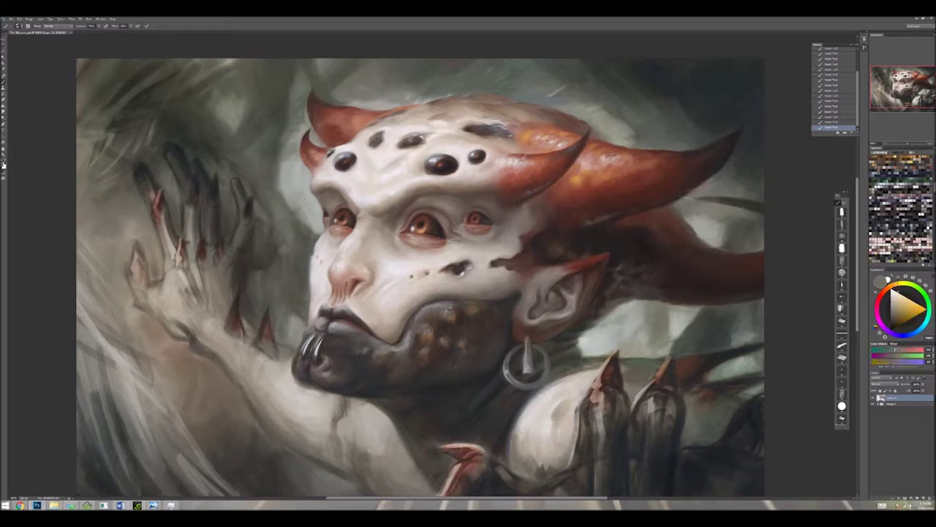
{"action": "left_click", "coordinate": [449, 411], "text": "alt"}
{"action": "left_click", "coordinate": [467, 326], "text": "alt"}
{"action": "left_click", "coordinate": [511, 330], "text": "alt"}
{"action": "left_click", "coordinate": [494, 359], "text": "alt"}
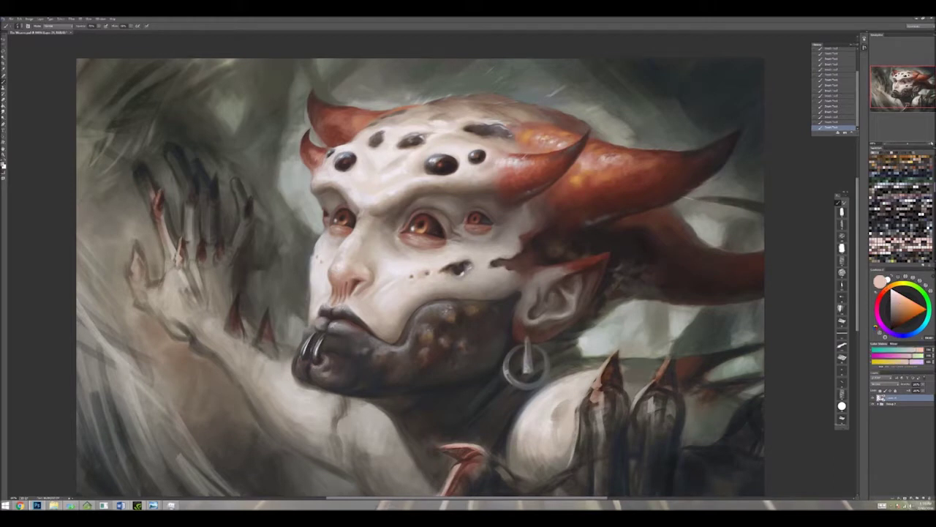
Step: Paint small dark strokes and marks around and below the lip piercing
{"action": "scroll", "coordinate": [329, 358], "scroll_direction": "up", "scroll_amount": 3}
{"action": "mouse_move", "coordinate": [310, 352]}
{"action": "left_mouse_down"}
{"action": "mouse_move", "coordinate": [339, 350]}
{"action": "mouse_move", "coordinate": [358, 331]}
{"action": "left_mouse_up"}
{"action": "left_click", "coordinate": [333, 353], "text": "alt"}
{"action": "left_click", "coordinate": [337, 350], "text": "alt"}
{"action": "left_click", "coordinate": [382, 250], "text": "alt"}
{"action": "left_click", "coordinate": [336, 357], "text": "alt"}
{"action": "mouse_move", "coordinate": [334, 363]}
{"action": "left_mouse_down"}
{"action": "mouse_move", "coordinate": [338, 352]}
{"action": "mouse_move", "coordinate": [348, 380]}
{"action": "mouse_move", "coordinate": [375, 392]}
{"action": "left_mouse_up"}
{"action": "left_click", "coordinate": [386, 397], "text": "alt"}
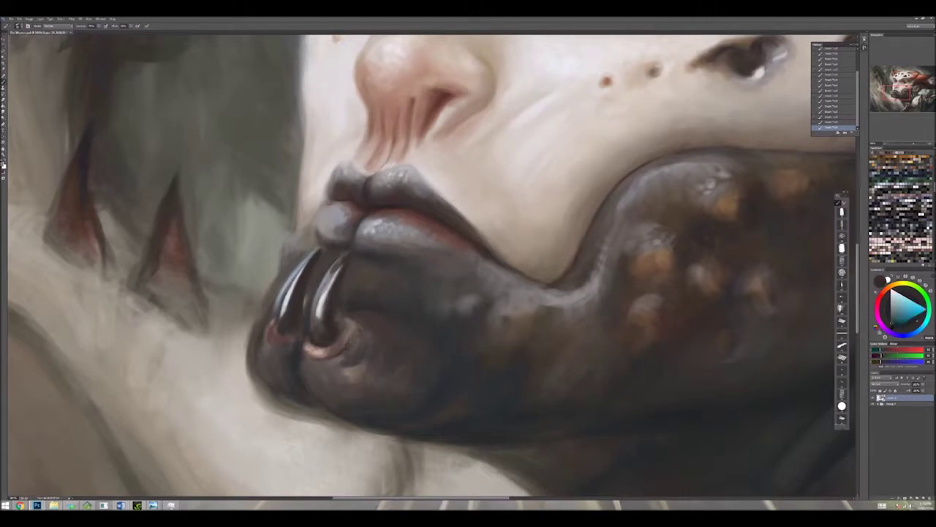
Step: Refine strokes around the lip piercing with light grey-pink and a dark stroke along it
{"action": "left_click", "coordinate": [316, 365], "text": "alt"}
{"action": "mouse_move", "coordinate": [300, 368]}
{"action": "left_mouse_down"}
{"action": "mouse_move", "coordinate": [307, 357]}
{"action": "mouse_move", "coordinate": [340, 364]}
{"action": "left_mouse_up"}
{"action": "left_click", "coordinate": [319, 366], "text": "alt"}
{"action": "left_click", "coordinate": [336, 366], "text": "alt"}
{"action": "left_click_drag", "start_coordinate": [328, 318], "coordinate": [339, 307]}
{"action": "left_click", "coordinate": [354, 333], "text": "alt"}
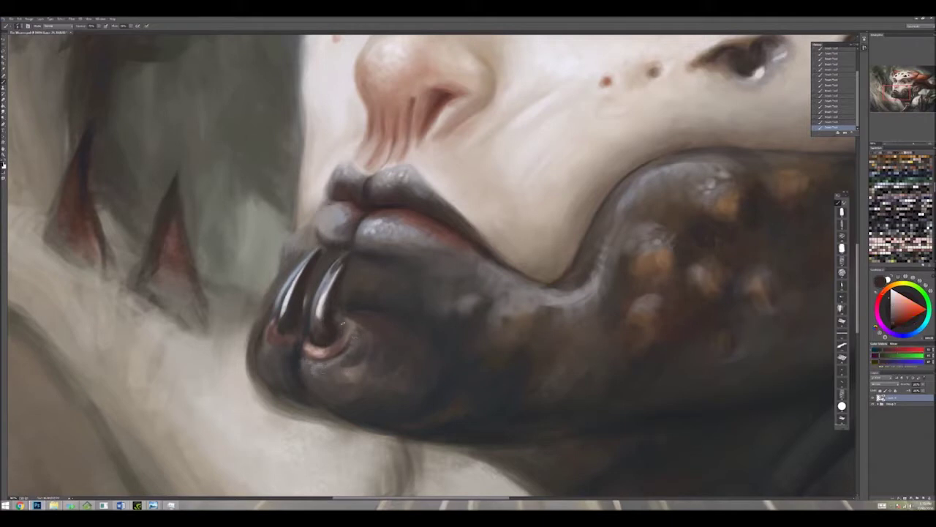
{"action": "left_click", "coordinate": [329, 307], "text": "alt"}
{"action": "left_click_drag", "start_coordinate": [341, 265], "coordinate": [330, 295]}
Step: Add a light lip-colour stroke near the piercing and sample darker reds from the lip
{"action": "left_click", "coordinate": [338, 134], "text": "alt"}
{"action": "left_click", "coordinate": [351, 278], "text": "alt"}
{"action": "left_click_drag", "start_coordinate": [362, 261], "coordinate": [343, 285]}
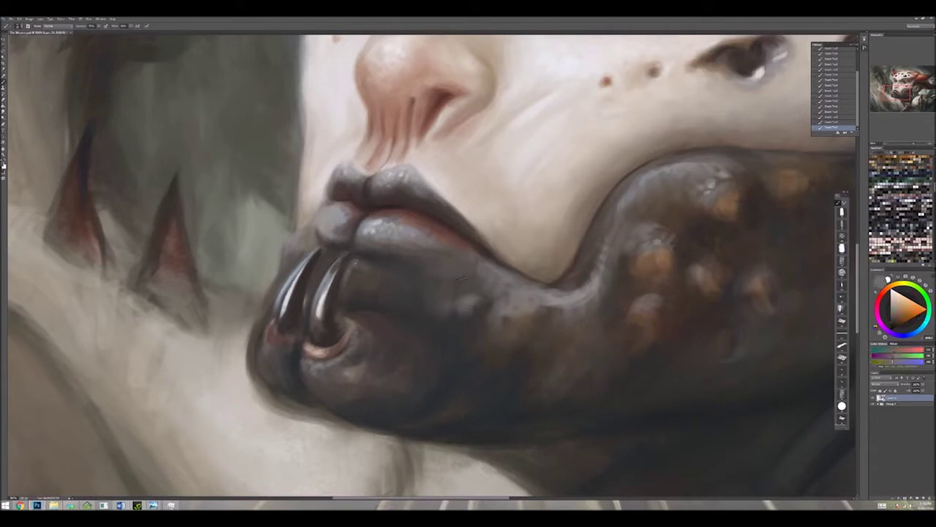
{"action": "left_click", "coordinate": [357, 265], "text": "alt"}
{"action": "left_click", "coordinate": [357, 267], "text": "alt"}
{"action": "left_click", "coordinate": [384, 303], "text": "alt"}
Step: Sample orange-brown tones and the piercing's highlight, then touch up marks around the piercing
{"action": "left_click", "coordinate": [403, 327], "text": "alt"}
{"action": "left_click", "coordinate": [390, 299], "text": "alt"}
{"action": "left_click", "coordinate": [352, 313], "text": "alt"}
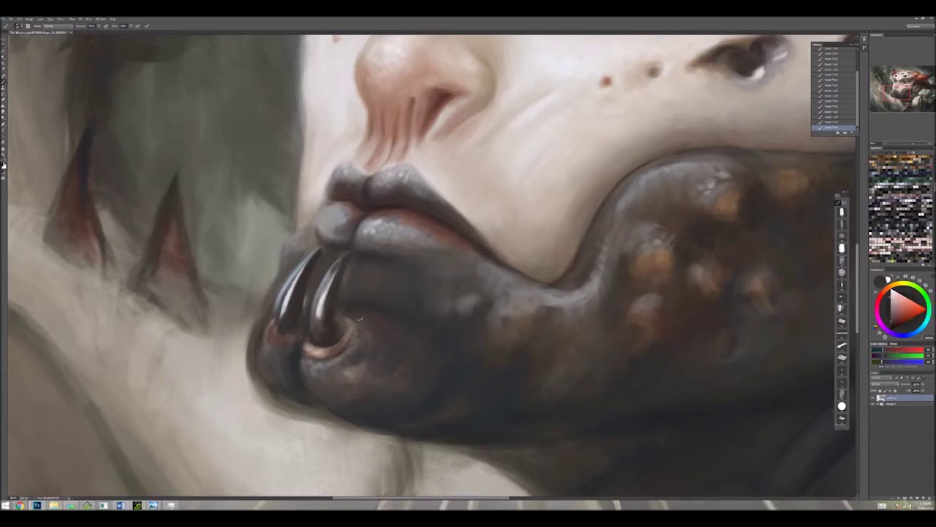
{"action": "left_click", "coordinate": [358, 312], "text": "alt"}
{"action": "left_click", "coordinate": [391, 322], "text": "alt"}
{"action": "left_click", "coordinate": [371, 288], "text": "alt"}
{"action": "left_click", "coordinate": [314, 268], "text": "alt"}
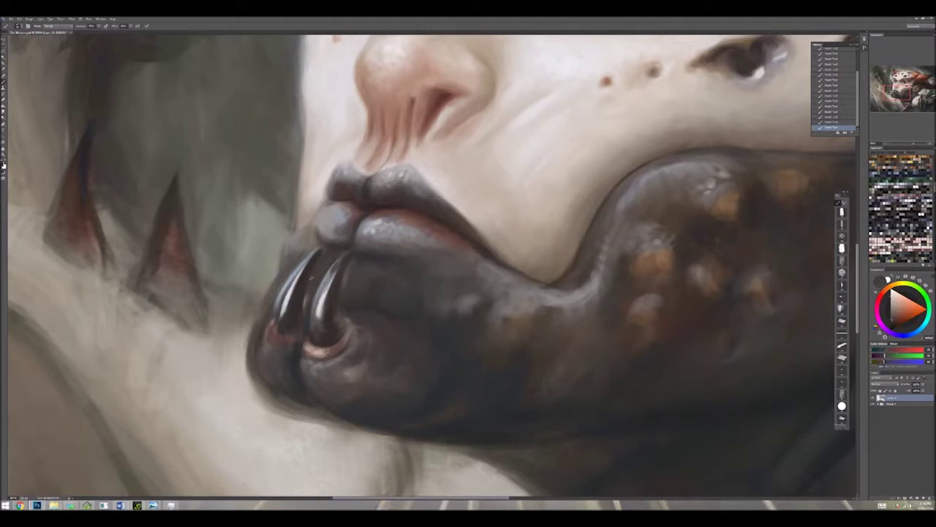
{"action": "left_click", "coordinate": [309, 250], "text": "alt"}
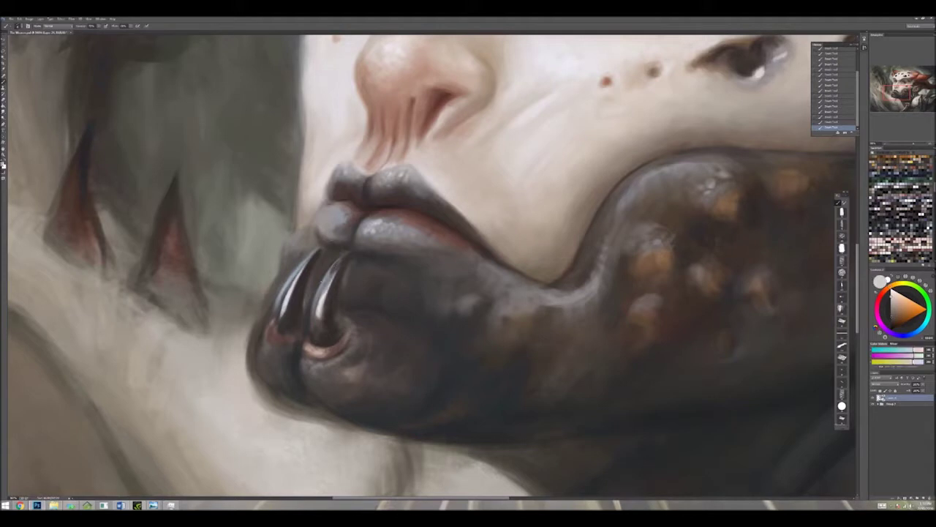
{"action": "left_click", "coordinate": [316, 316], "text": "alt"}
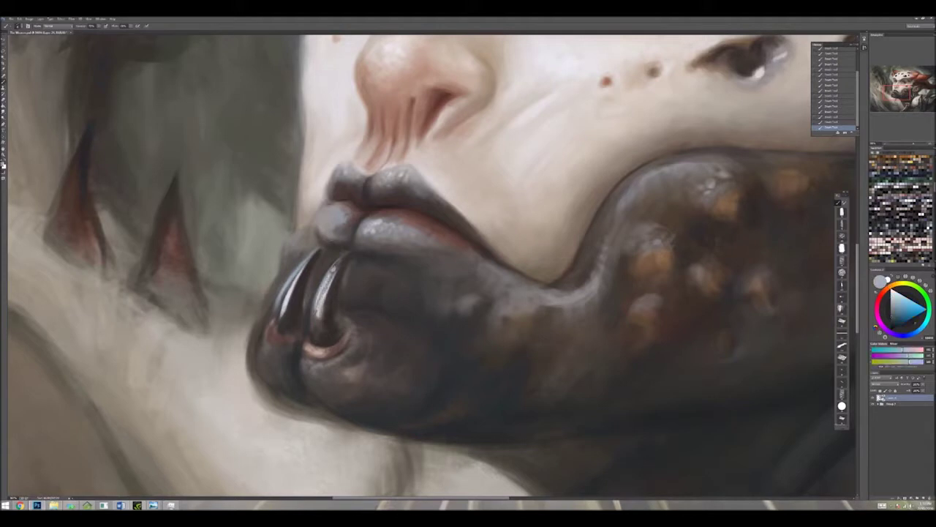
{"action": "left_click", "coordinate": [326, 293], "text": "alt"}
{"action": "left_click", "coordinate": [322, 311], "text": "alt"}
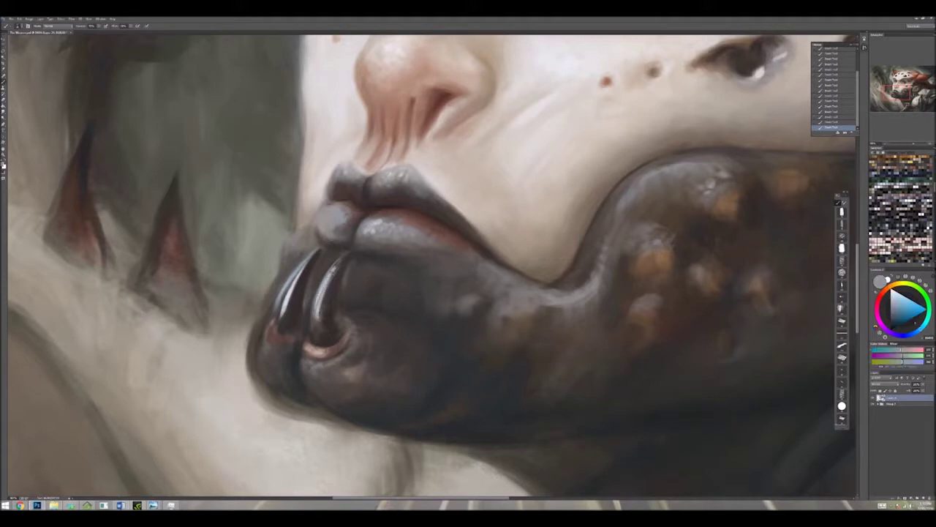
Step: Sample salmon nose, pale cheek, dark brown, cool jaw and warm chin tones
{"action": "left_click", "coordinate": [336, 267], "text": "alt"}
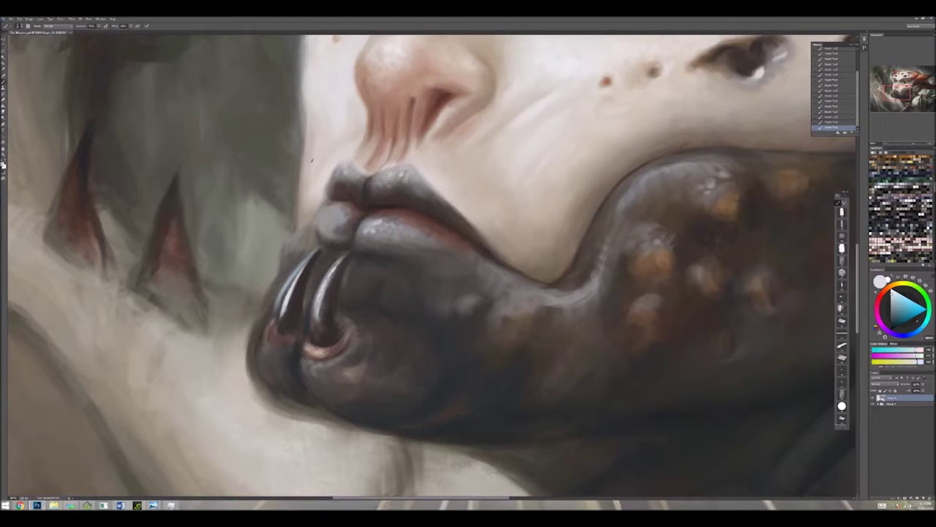
{"action": "left_click", "coordinate": [411, 85], "text": "alt"}
{"action": "left_click", "coordinate": [459, 172], "text": "alt"}
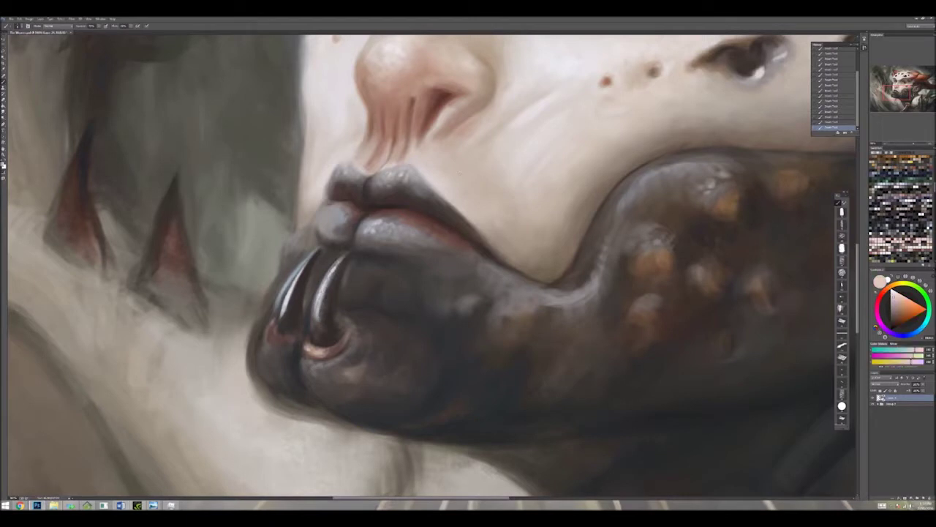
{"action": "left_click", "coordinate": [335, 349], "text": "alt"}
{"action": "left_click", "coordinate": [338, 338], "text": "alt"}
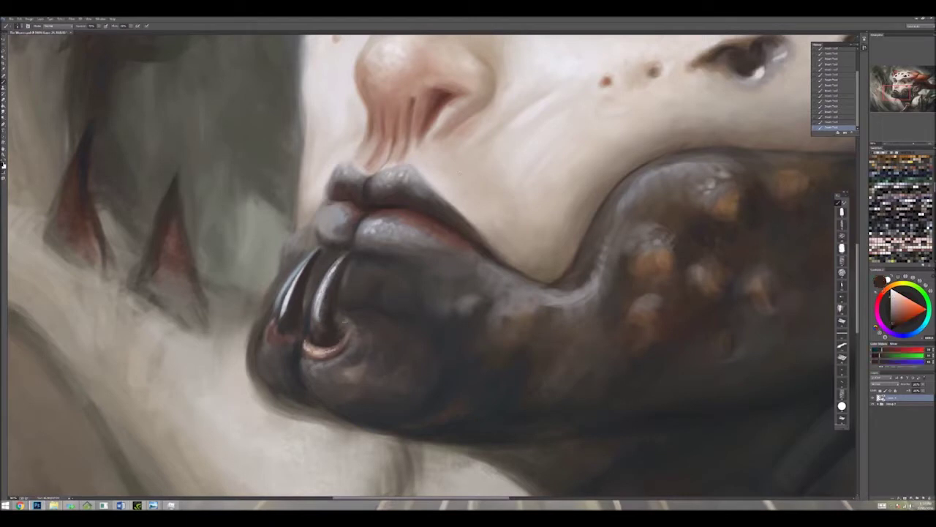
{"action": "left_click", "coordinate": [370, 335], "text": "alt"}
{"action": "left_click", "coordinate": [479, 342], "text": "alt"}
{"action": "left_click", "coordinate": [489, 337], "text": "alt"}
{"action": "left_click", "coordinate": [579, 401], "text": "alt"}
{"action": "left_click", "coordinate": [529, 400], "text": "alt"}
Step: Sample reddish and dark tones from the lower lip and chin, then zoom out to the whole painting
{"action": "left_click", "coordinate": [432, 232], "text": "alt"}
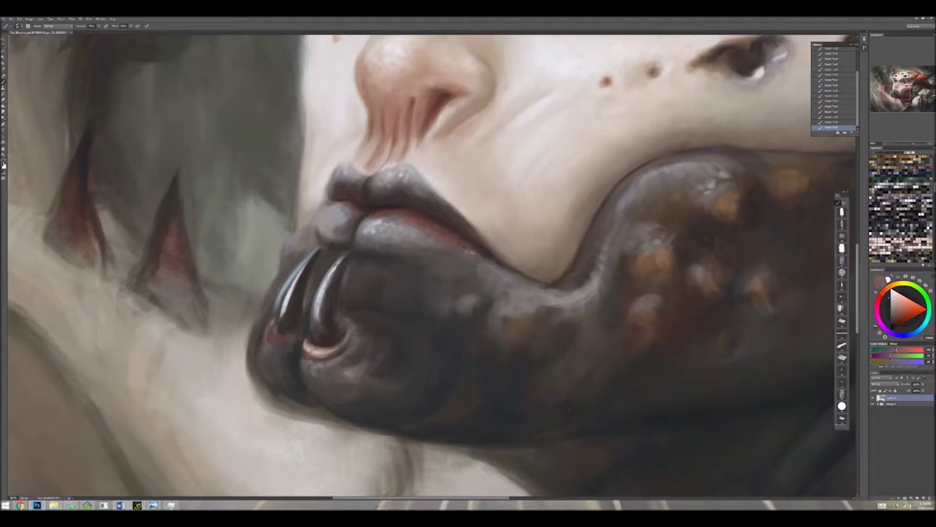
{"action": "left_click", "coordinate": [446, 252], "text": "alt"}
{"action": "left_click", "coordinate": [416, 252], "text": "alt"}
{"action": "left_click", "coordinate": [457, 254], "text": "alt"}
{"action": "left_click", "coordinate": [438, 280], "text": "alt"}
{"action": "left_click", "coordinate": [497, 267], "text": "alt"}
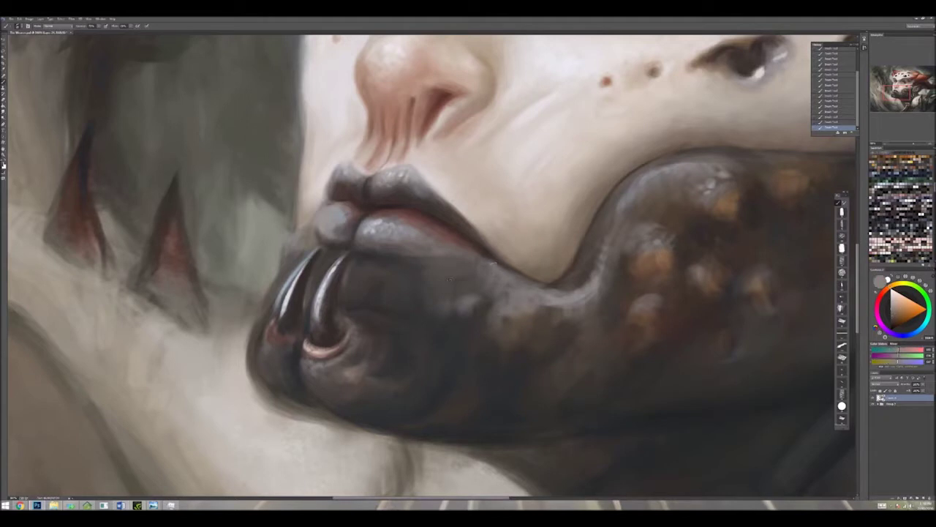
{"action": "left_click", "coordinate": [452, 278], "text": "alt"}
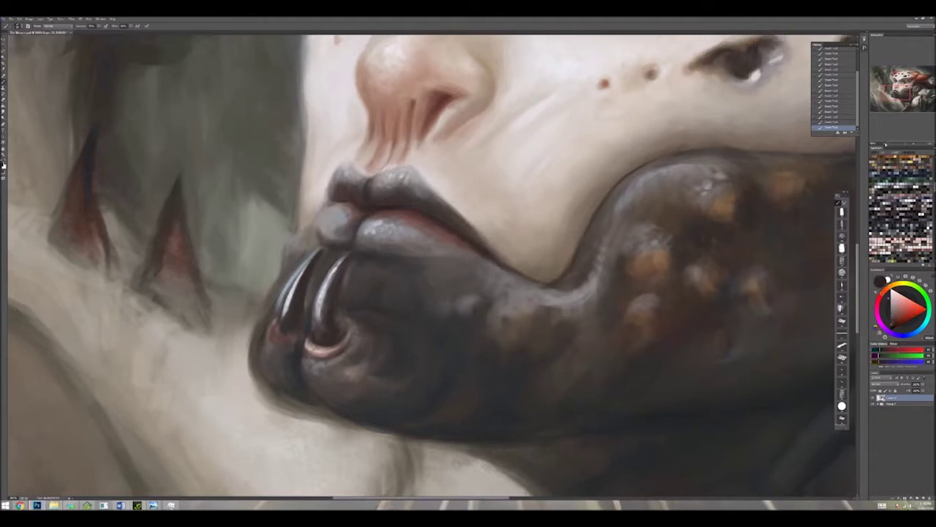
{"action": "key", "text": "ctrl+minus"}
{"action": "key", "text": "ctrl+minus"}
{"action": "key", "text": "ctrl+minus"}
{"action": "key", "text": "ctrl+minus"}
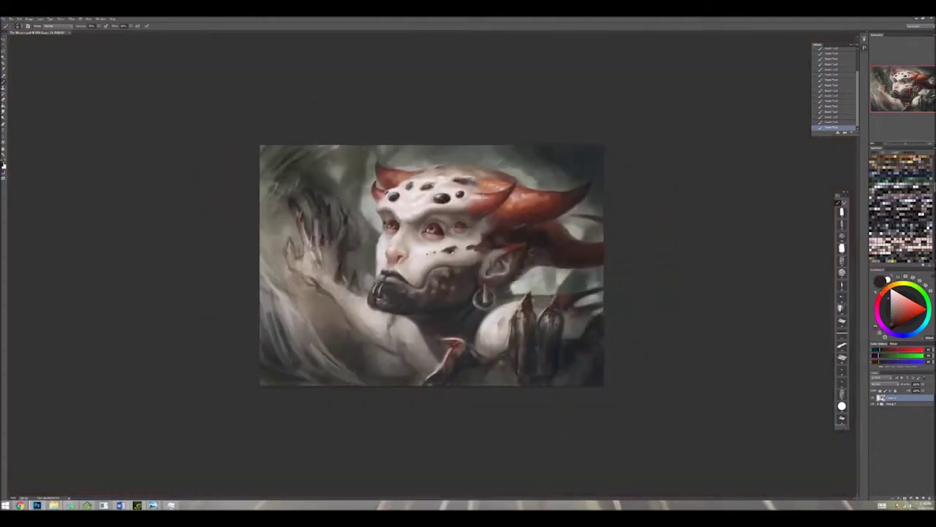
Step: Zoom in on the jaw and sample dark red, orange and darker tones along its edge
{"action": "key", "text": "ctrl+plus"}
{"action": "key", "text": "ctrl+plus"}
{"action": "key", "text": "ctrl+plus"}
{"action": "key", "text": "ctrl+plus"}
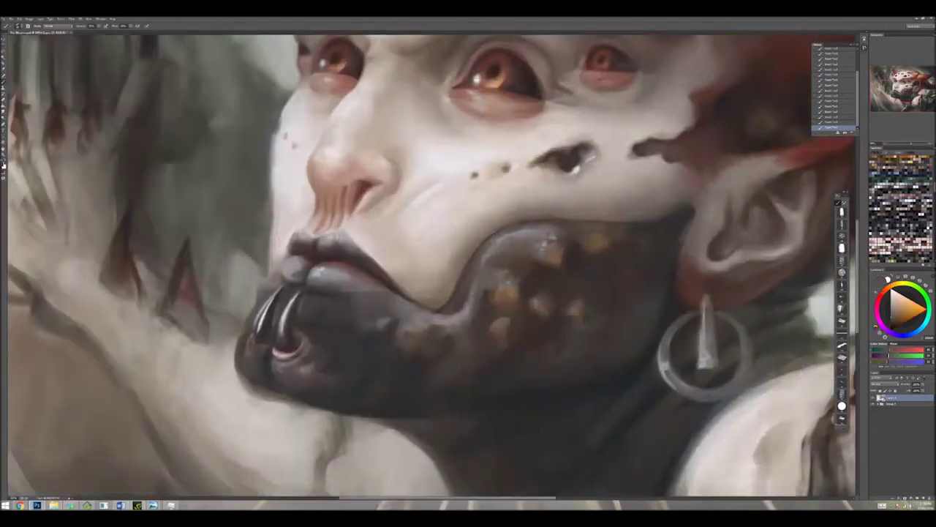
{"action": "left_click", "coordinate": [570, 221], "text": "alt"}
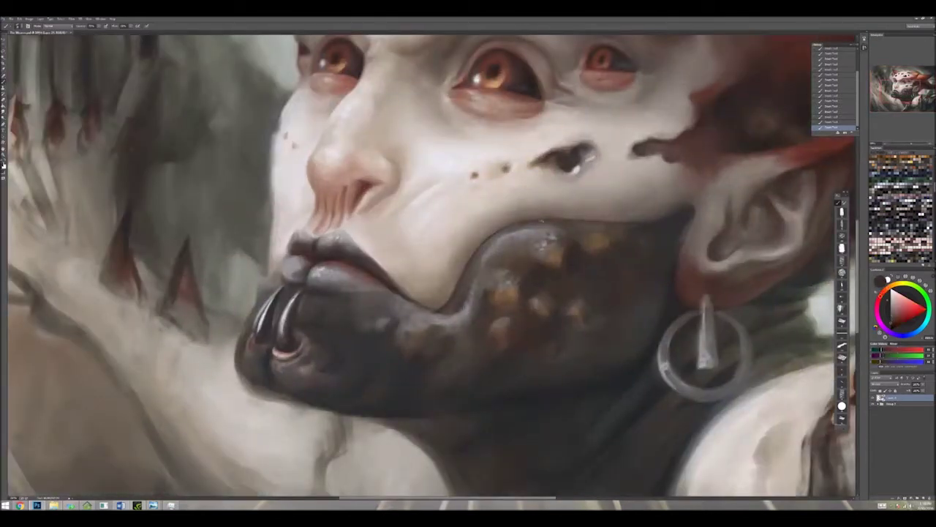
{"action": "left_click", "coordinate": [585, 221], "text": "alt"}
{"action": "left_click", "coordinate": [627, 225], "text": "alt"}
{"action": "left_click", "coordinate": [631, 229], "text": "alt"}
{"action": "left_click", "coordinate": [617, 242], "text": "alt"}
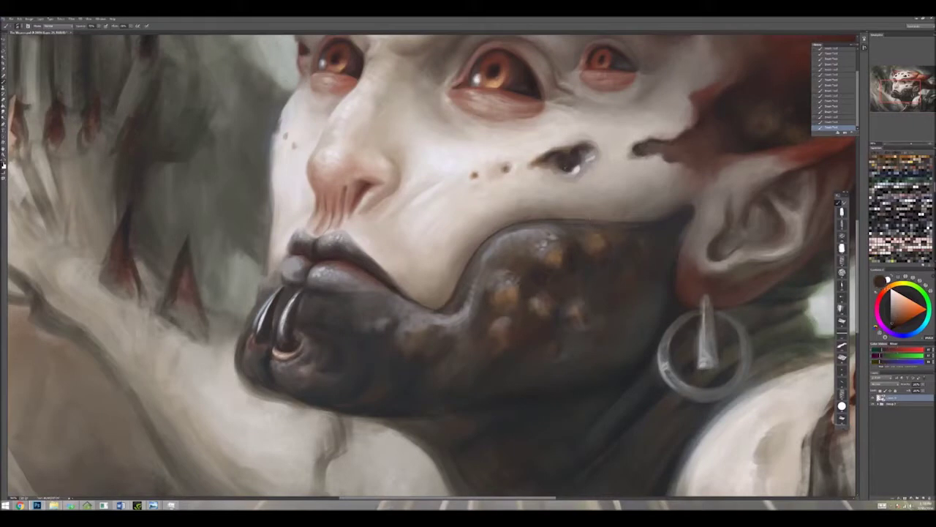
Step: Sample blue-grey, greenish, red and orange tones across the lower jaw to paint its spots
{"action": "left_click", "coordinate": [594, 311], "text": "alt"}
{"action": "left_click", "coordinate": [601, 322], "text": "alt"}
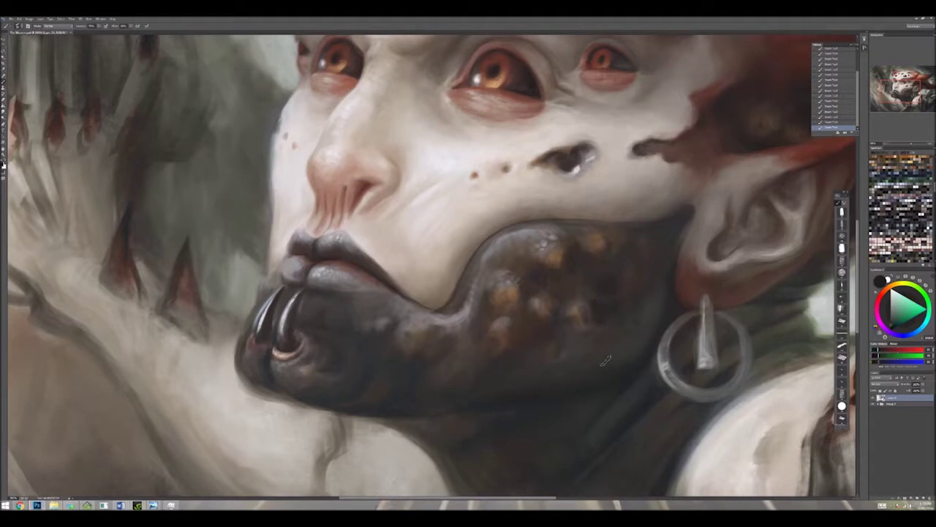
{"action": "left_click", "coordinate": [523, 325], "text": "alt"}
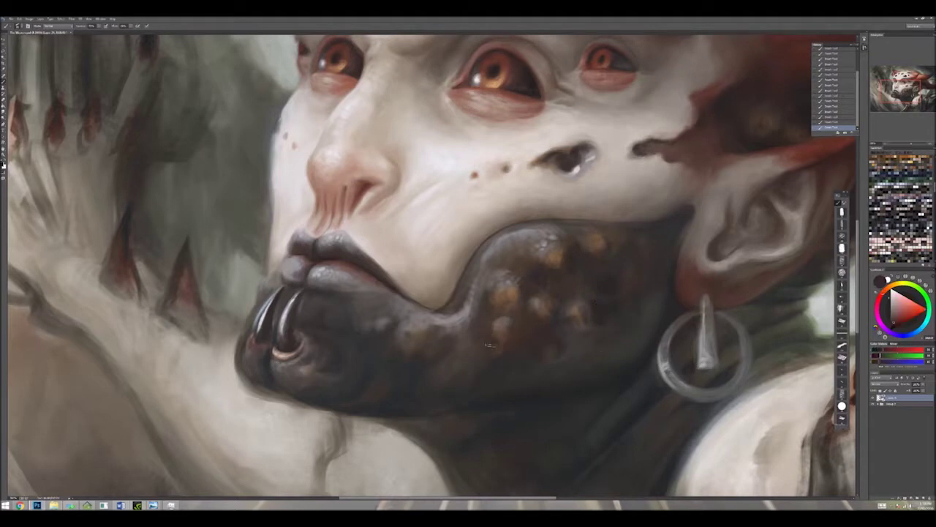
{"action": "left_click", "coordinate": [455, 338], "text": "alt"}
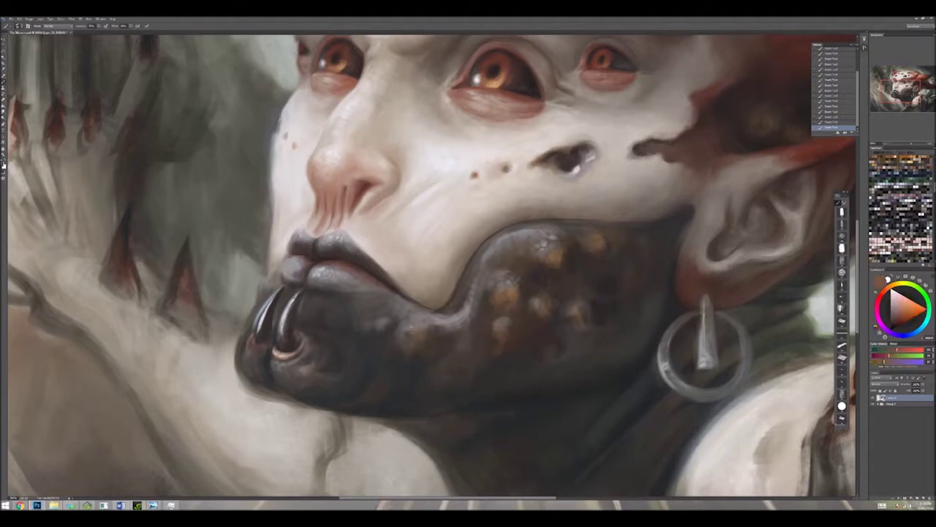
{"action": "left_click", "coordinate": [439, 343], "text": "alt"}
{"action": "left_click", "coordinate": [450, 349], "text": "alt"}
{"action": "left_click", "coordinate": [464, 373], "text": "alt"}
{"action": "left_click", "coordinate": [388, 307], "text": "alt"}
Step: Pick light and dark colours from the chin and around the lip piercing to paint that area
{"action": "left_click", "coordinate": [331, 361], "text": "alt"}
{"action": "left_click", "coordinate": [287, 339], "text": "alt"}
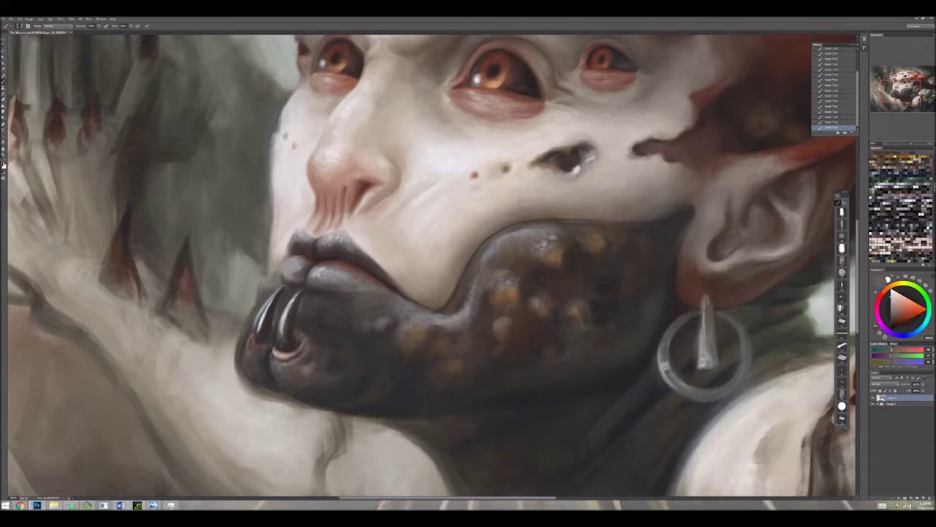
{"action": "left_click", "coordinate": [308, 322], "text": "alt"}
{"action": "left_click", "coordinate": [303, 315], "text": "alt"}
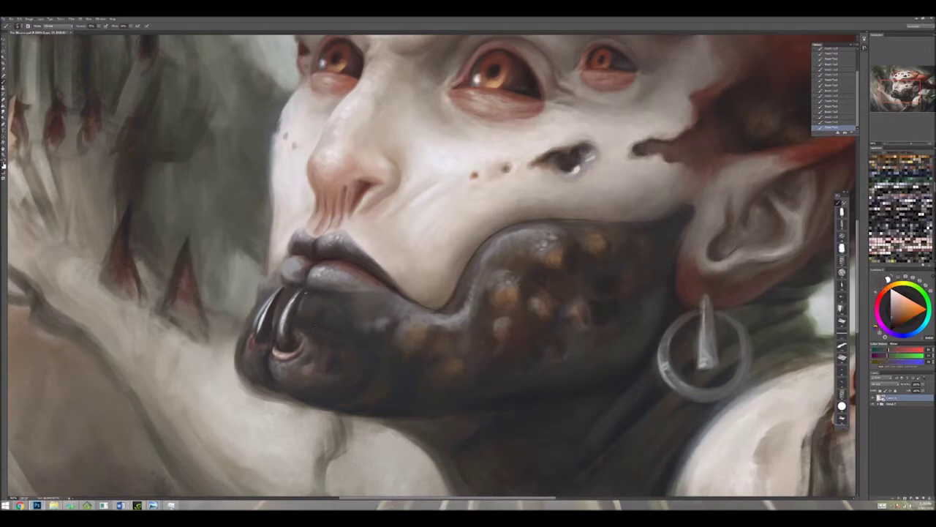
{"action": "left_click", "coordinate": [303, 316], "text": "alt"}
{"action": "left_click", "coordinate": [275, 301], "text": "alt"}
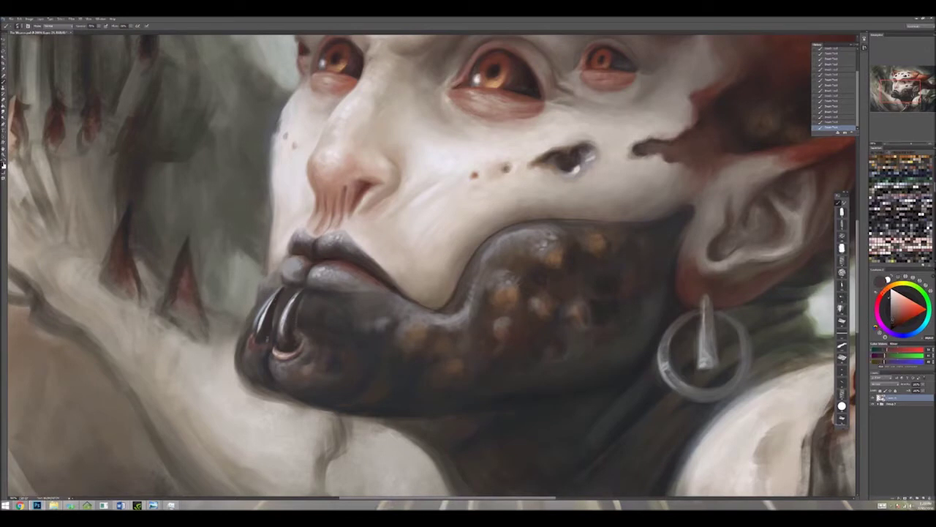
{"action": "left_click", "coordinate": [263, 315], "text": "alt"}
{"action": "left_click", "coordinate": [256, 333], "text": "alt"}
{"action": "left_click", "coordinate": [259, 328], "text": "alt"}
Step: Sample a warm skin colour and the grey tone of the upper lip
{"action": "left_click", "coordinate": [278, 280], "text": "alt"}
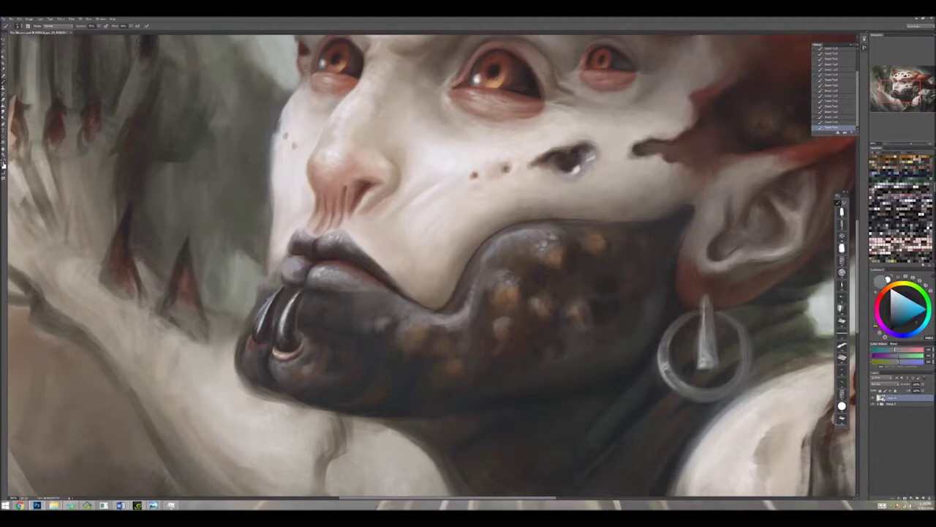
{"action": "left_click", "coordinate": [275, 289], "text": "alt"}
{"action": "left_click", "coordinate": [395, 287], "text": "alt"}
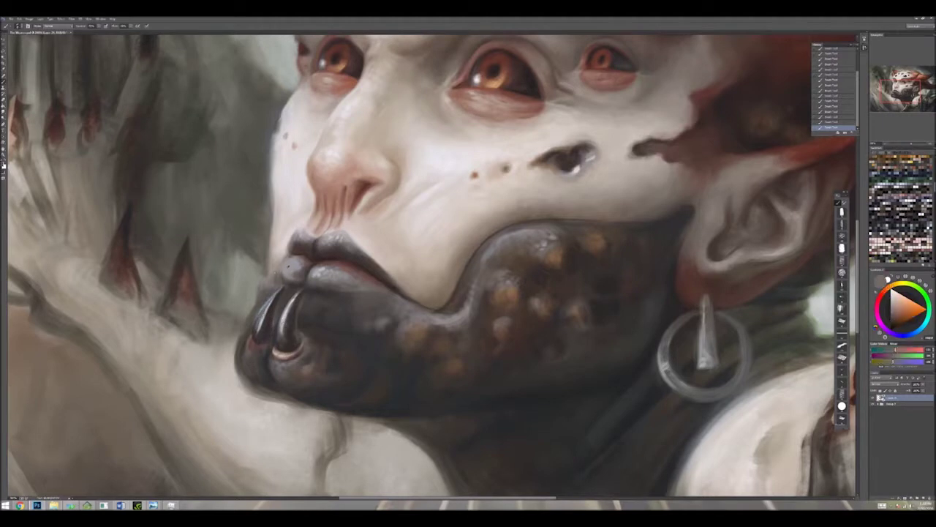
{"action": "left_click", "coordinate": [323, 268], "text": "alt"}
Step: Bring the upper eyes into view and sample reddish-brown tones from the top bead and right eye
{"action": "left_click_drag", "start_coordinate": [468, 264], "coordinate": [410, 373]}
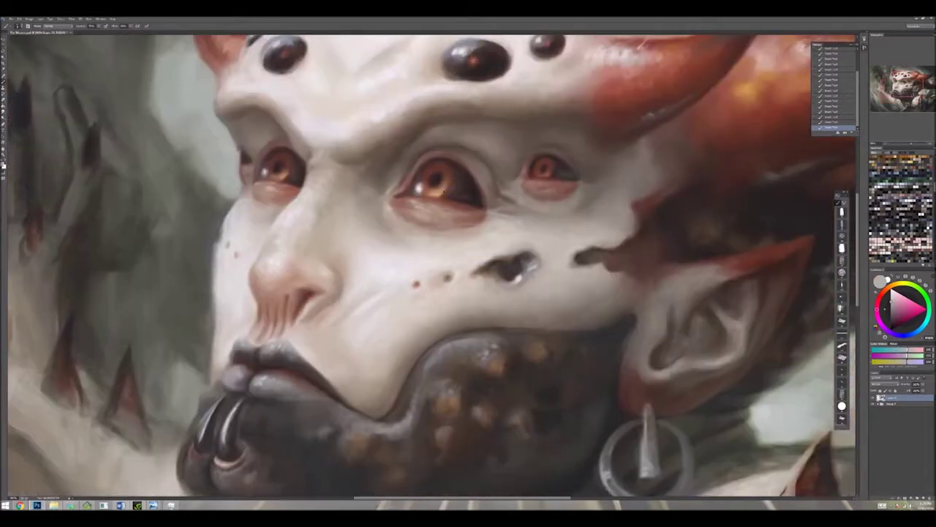
{"action": "key", "text": "x"}
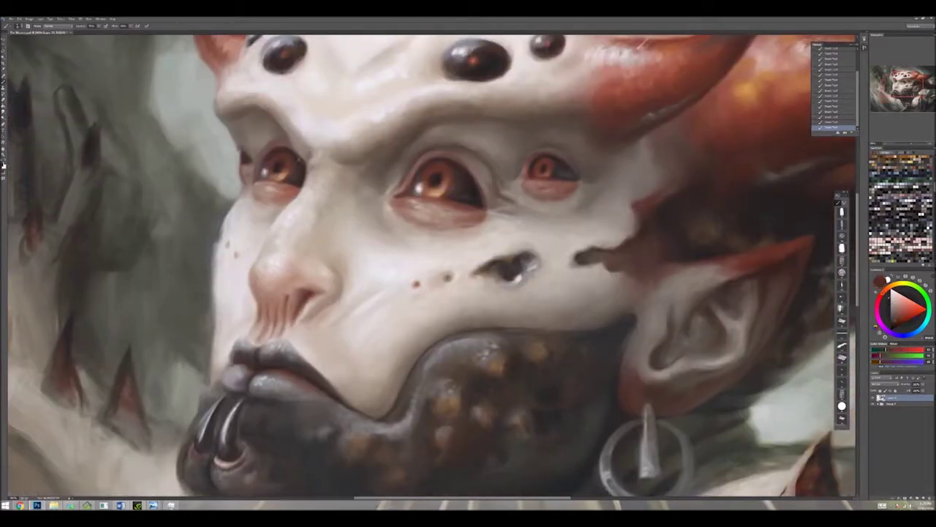
{"action": "left_click", "coordinate": [553, 51], "text": "alt"}
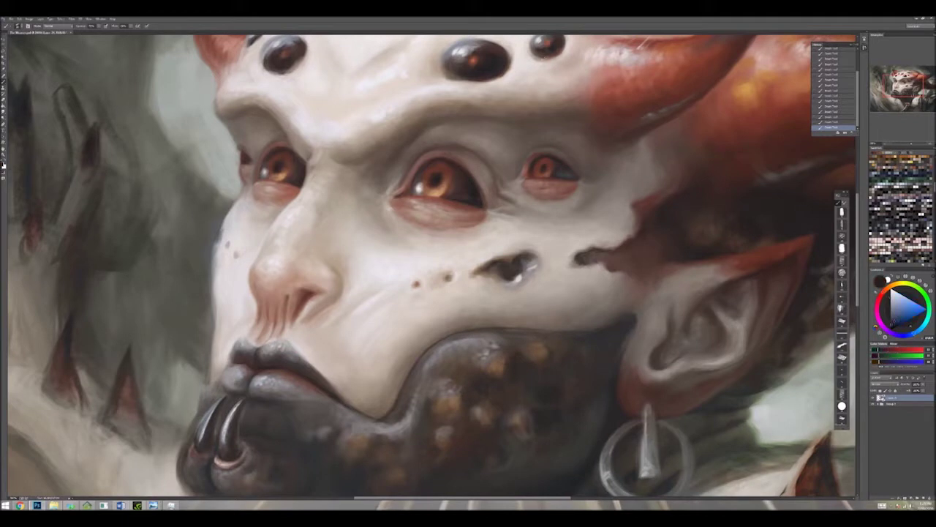
{"action": "left_click", "coordinate": [545, 165], "text": "alt"}
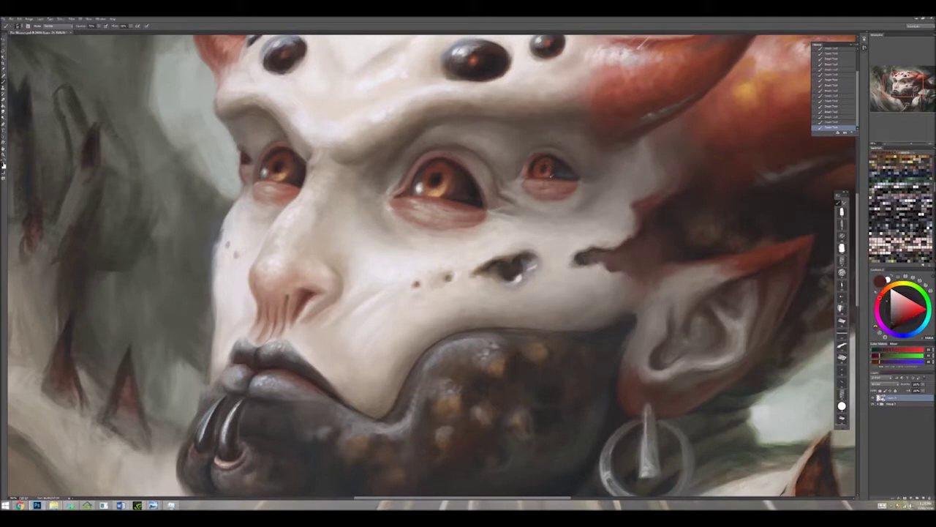
{"action": "left_click", "coordinate": [547, 159], "text": "alt"}
{"action": "left_click", "coordinate": [548, 159], "text": "alt"}
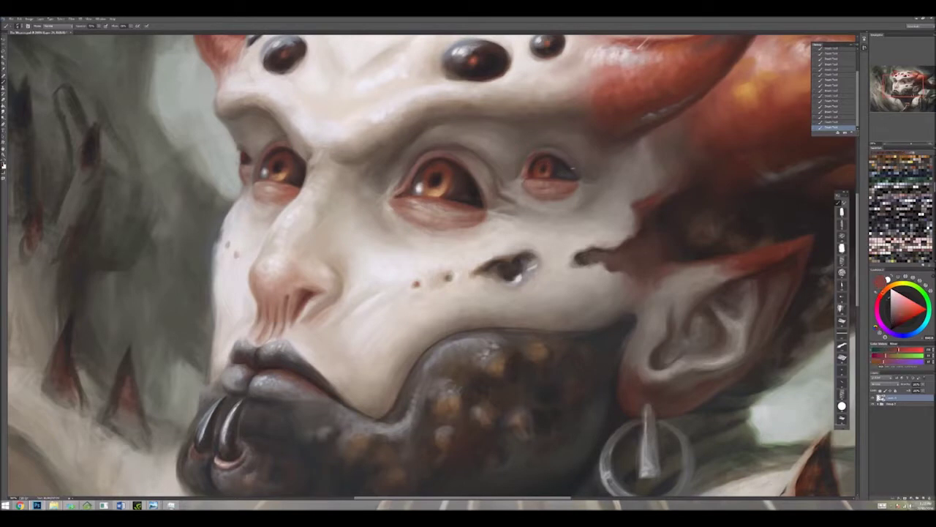
{"action": "left_click", "coordinate": [565, 167], "text": "alt"}
Step: Paint a small dark stroke under the middle eye, then brighter highlights on the upper lip
{"action": "left_click", "coordinate": [463, 198], "text": "alt"}
{"action": "left_click_drag", "start_coordinate": [458, 197], "coordinate": [468, 199]}
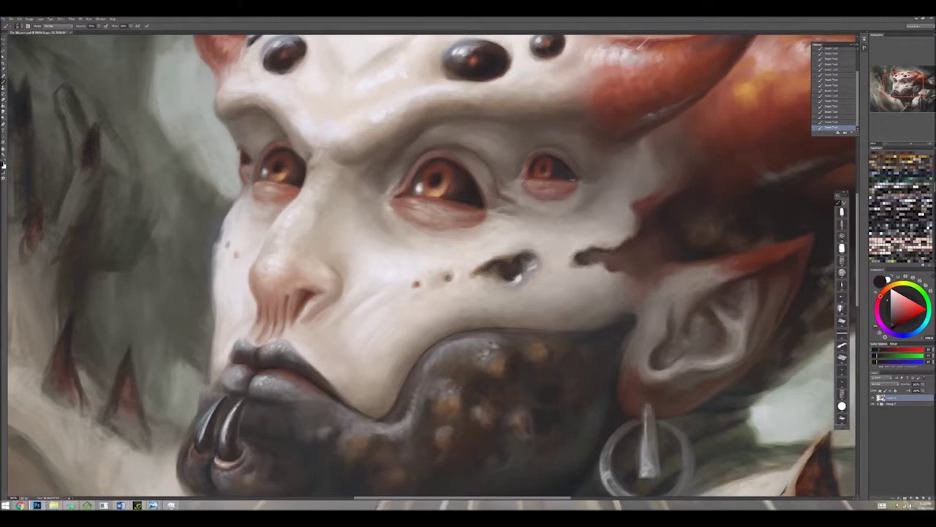
{"action": "left_click_drag", "start_coordinate": [439, 292], "coordinate": [549, 264]}
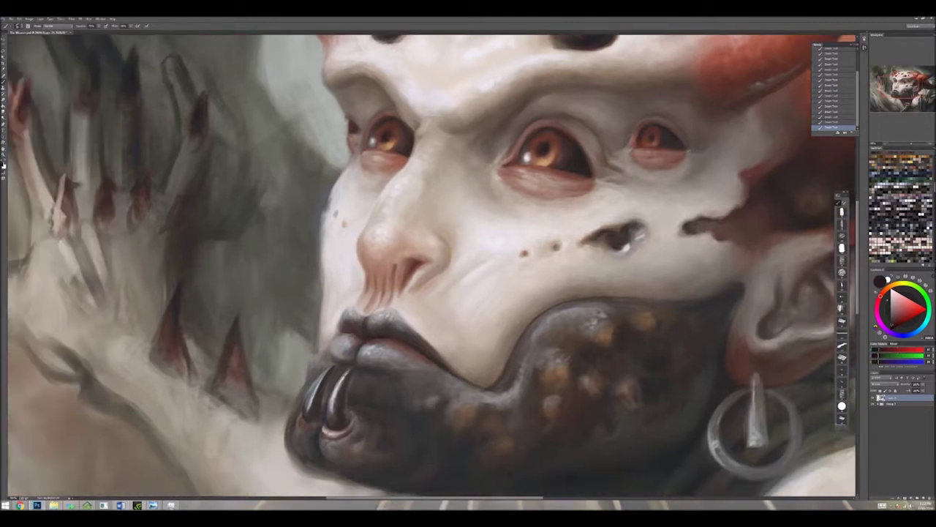
{"action": "mouse_move", "coordinate": [335, 335]}
{"action": "left_mouse_down"}
{"action": "mouse_move", "coordinate": [343, 346]}
{"action": "mouse_move", "coordinate": [377, 345]}
{"action": "left_mouse_up"}
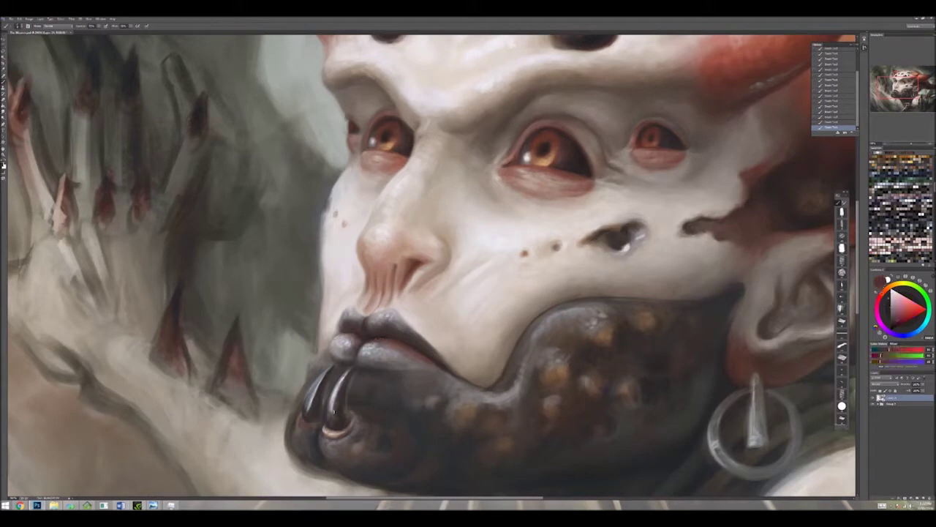
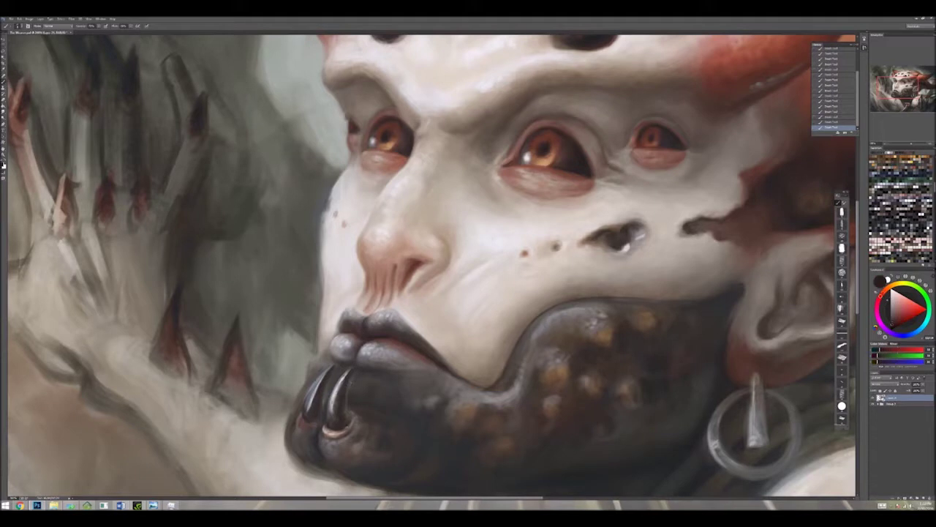
Step: Paint small bright highlight strokes on the lip ring, then check the whole painting and return to the face
{"action": "key", "text": "x"}
{"action": "key", "text": "x"}
{"action": "key", "text": "x"}
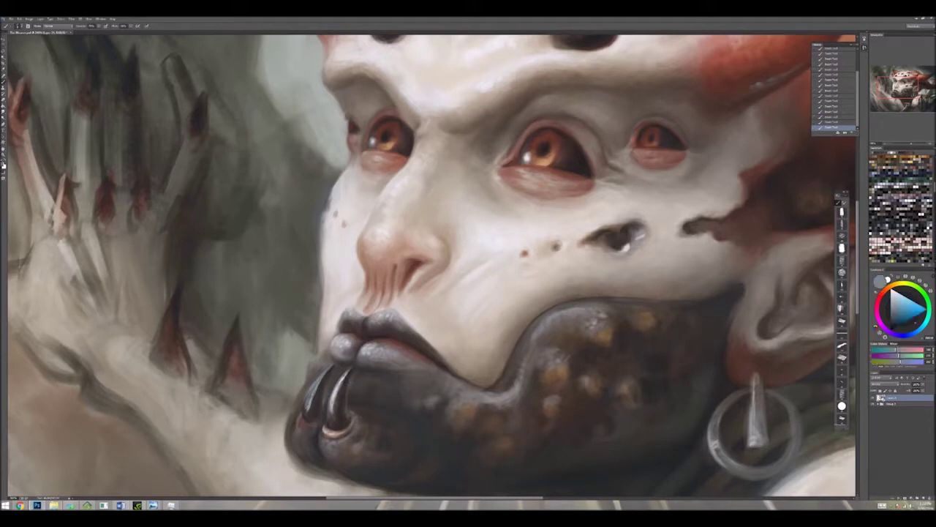
{"action": "mouse_move", "coordinate": [310, 401]}
{"action": "left_mouse_down"}
{"action": "mouse_move", "coordinate": [326, 370]}
{"action": "mouse_move", "coordinate": [330, 381]}
{"action": "left_mouse_up"}
{"action": "key", "text": "x"}
{"action": "key", "text": "x"}
{"action": "key", "text": "x"}
{"action": "left_click_drag", "start_coordinate": [333, 384], "coordinate": [338, 377]}
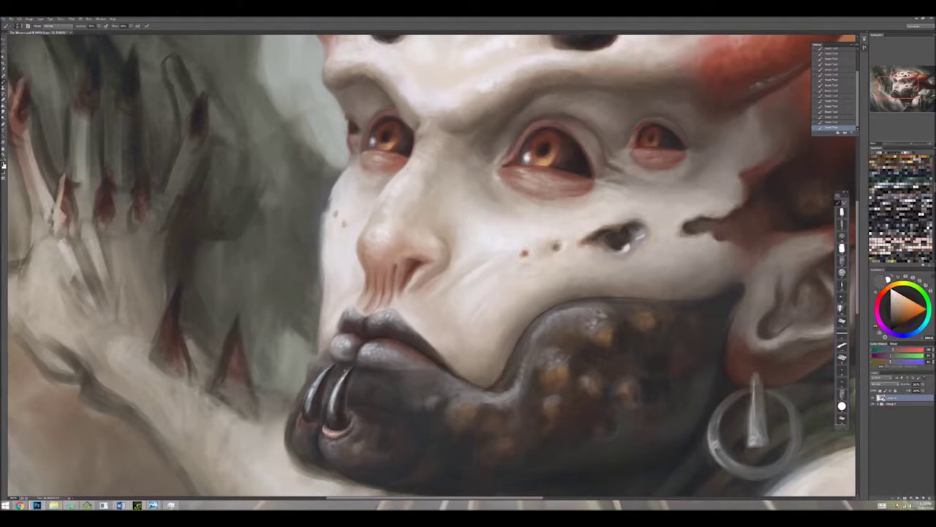
{"action": "key", "text": "x"}
{"action": "key", "text": "x"}
{"action": "key", "text": "x"}
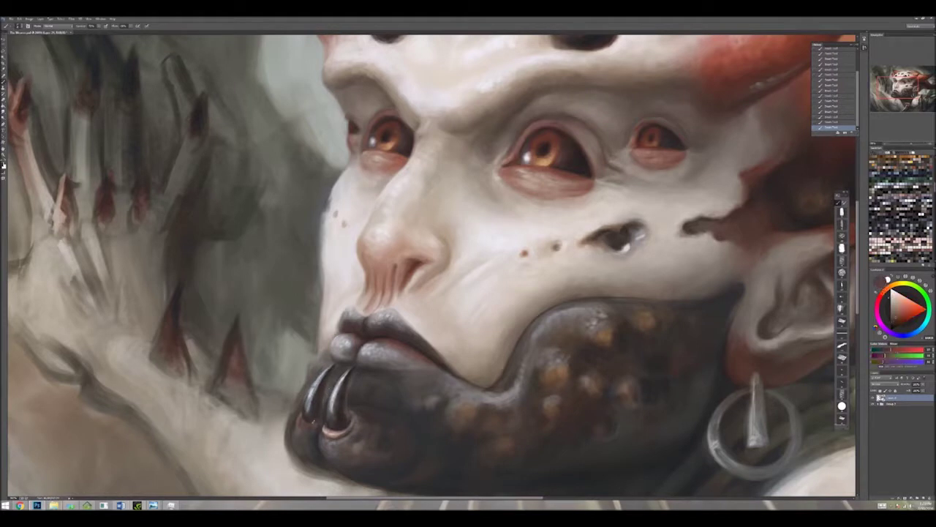
{"action": "key", "text": "ctrl+0"}
{"action": "key", "text": "ctrl+minus"}
{"action": "key", "text": "ctrl+minus"}
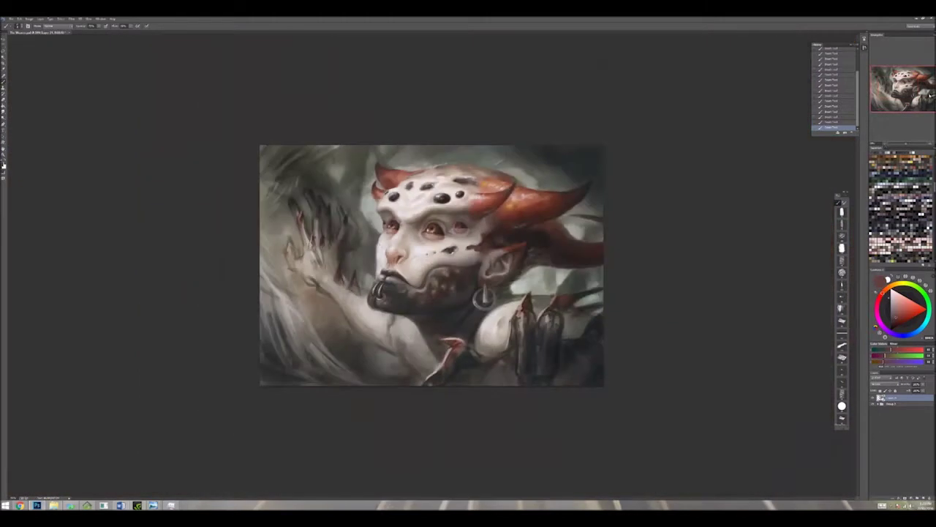
{"action": "key", "text": "ctrl+plus"}
{"action": "key", "text": "ctrl+plus"}
{"action": "key", "text": "x"}
{"action": "key", "text": "x"}
{"action": "key", "text": "x"}
{"action": "key", "text": "x"}
{"action": "key", "text": "x"}
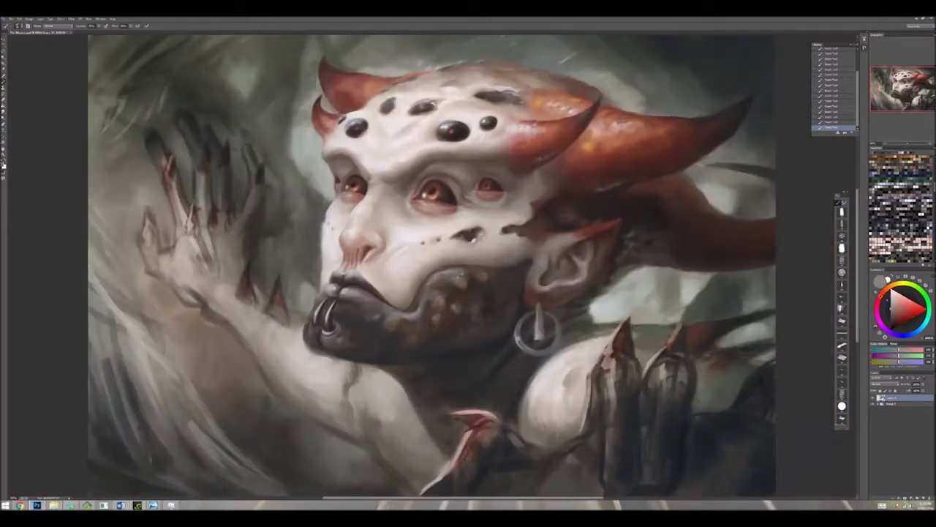
{"action": "key", "text": "x"}
{"action": "key", "text": "x"}
{"action": "key", "text": "x"}
{"action": "key", "text": "x"}
{"action": "key", "text": "ctrl+plus"}
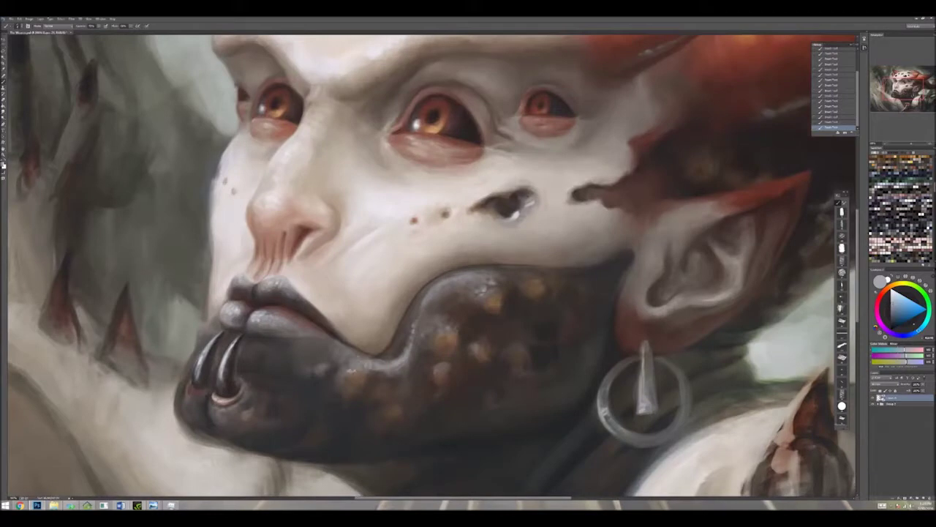
{"action": "key", "text": "x"}
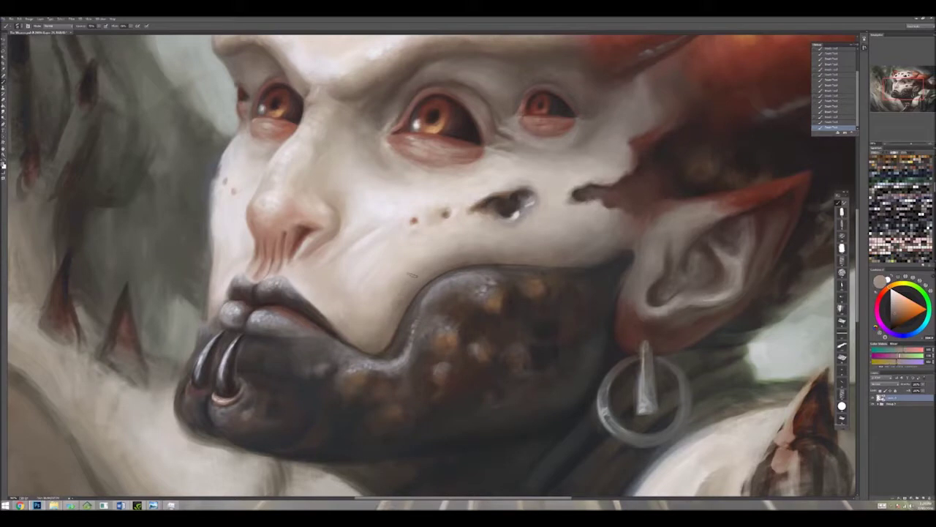
{"action": "left_click", "coordinate": [393, 331], "text": "alt"}
{"action": "left_click", "coordinate": [340, 324], "text": "alt"}
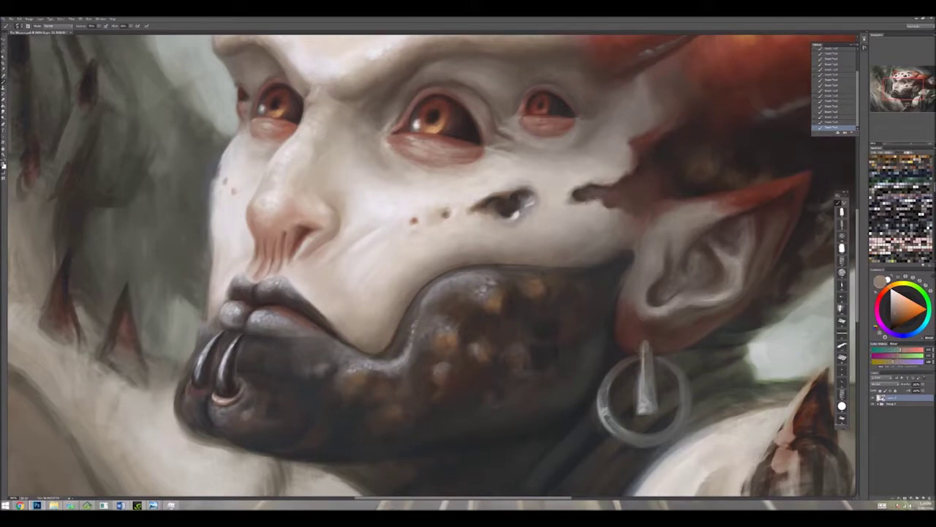
{"action": "left_click", "coordinate": [352, 327], "text": "alt"}
{"action": "left_click", "coordinate": [359, 337], "text": "alt"}
{"action": "left_click", "coordinate": [338, 316], "text": "alt"}
{"action": "left_click", "coordinate": [352, 260], "text": "alt"}
{"action": "left_click", "coordinate": [381, 217], "text": "alt"}
{"action": "left_click", "coordinate": [300, 265], "text": "alt"}
{"action": "left_click", "coordinate": [326, 295], "text": "alt"}
{"action": "left_click", "coordinate": [318, 354], "text": "alt"}
{"action": "left_click", "coordinate": [290, 391], "text": "alt"}
{"action": "left_click", "coordinate": [311, 385], "text": "alt"}
{"action": "left_click", "coordinate": [309, 360], "text": "alt"}
{"action": "left_click", "coordinate": [308, 393], "text": "alt"}
{"action": "left_click", "coordinate": [279, 396], "text": "alt"}
{"action": "left_click", "coordinate": [309, 423], "text": "alt"}
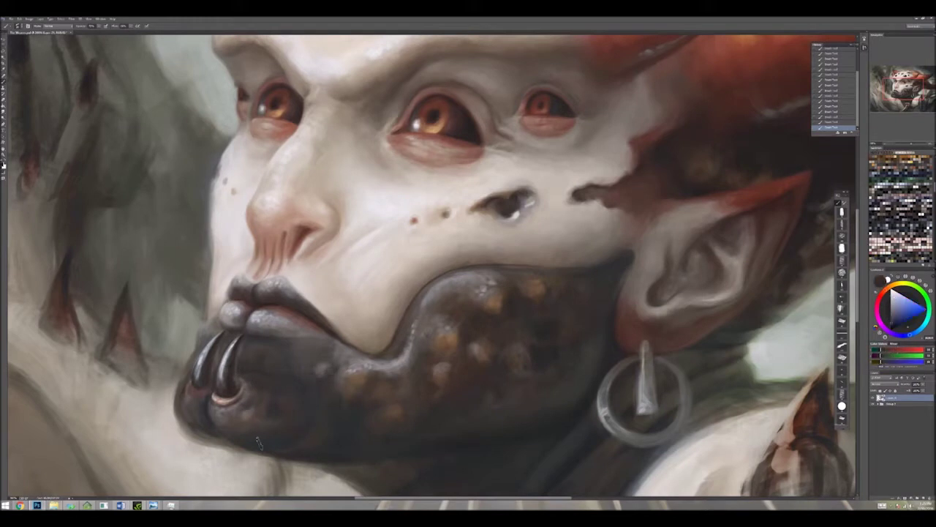
{"action": "left_click", "coordinate": [307, 452], "text": "alt"}
{"action": "left_click", "coordinate": [210, 437], "text": "alt"}
{"action": "left_click", "coordinate": [252, 444], "text": "alt"}
{"action": "left_click", "coordinate": [247, 375], "text": "alt"}
{"action": "left_click", "coordinate": [292, 394], "text": "alt"}
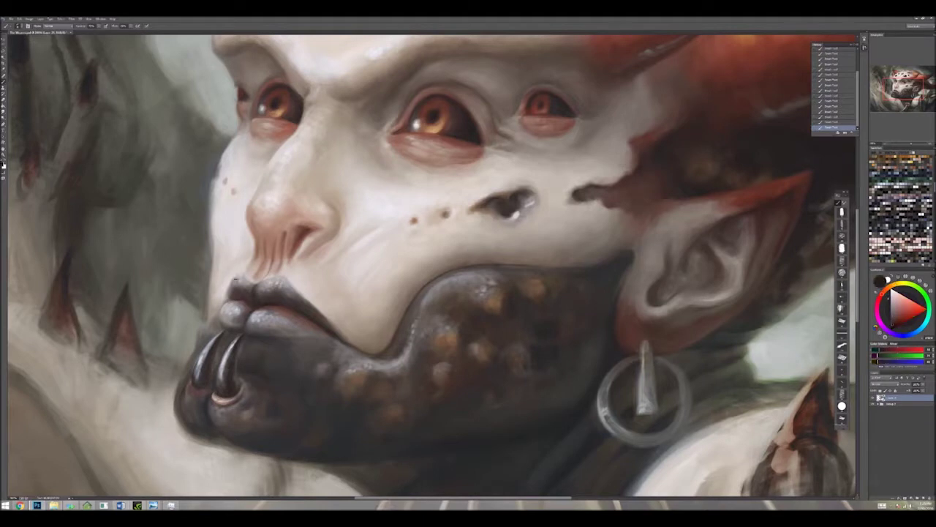
{"action": "left_click", "coordinate": [254, 289], "text": "alt"}
{"action": "left_click", "coordinate": [254, 289], "text": "alt"}
{"action": "left_click", "coordinate": [252, 287], "text": "alt"}
{"action": "left_click", "coordinate": [253, 288], "text": "alt"}
{"action": "left_click", "coordinate": [252, 287], "text": "alt"}
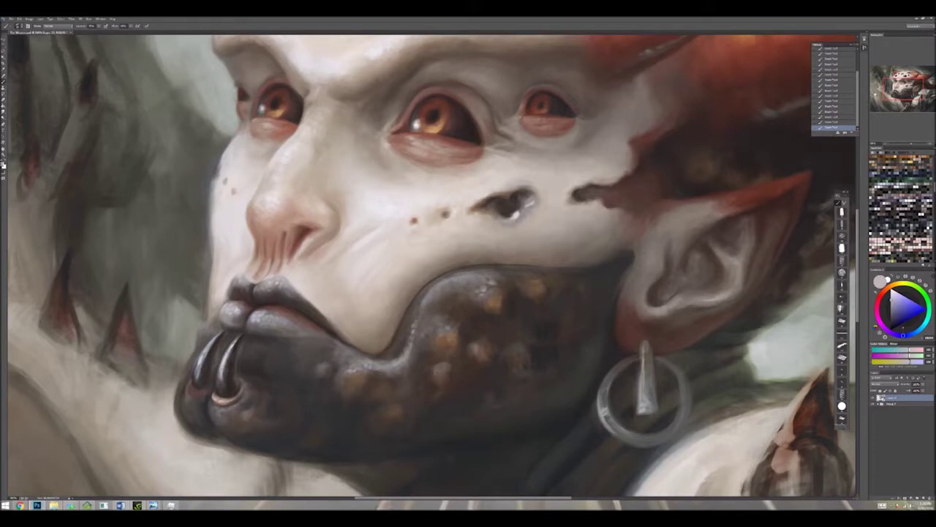
{"action": "key", "text": "ctrl+minus"}
{"action": "key", "text": "ctrl+minus"}
{"action": "key", "text": "ctrl+minus"}
{"action": "key", "text": "ctrl+minus"}
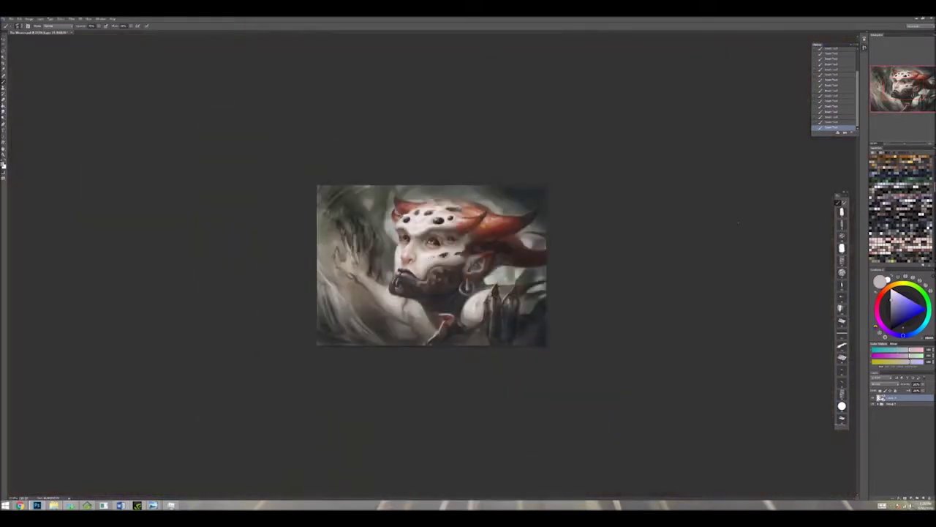
{"action": "key", "text": "ctrl+plus"}
{"action": "key", "text": "ctrl+plus"}
{"action": "key", "text": "ctrl+plus"}
{"action": "left_click", "coordinate": [536, 197], "text": "alt"}
{"action": "left_click", "coordinate": [536, 197], "text": "alt"}
{"action": "left_click", "coordinate": [536, 197], "text": "alt"}
{"action": "left_click", "coordinate": [556, 170], "text": "alt"}
{"action": "left_click", "coordinate": [556, 169], "text": "alt"}
{"action": "left_click", "coordinate": [556, 170], "text": "alt"}
{"action": "left_click", "coordinate": [556, 170], "text": "alt"}
{"action": "left_click", "coordinate": [622, 173], "text": "alt"}
{"action": "left_click", "coordinate": [622, 173], "text": "alt"}
{"action": "left_click", "coordinate": [628, 183], "text": "alt"}
{"action": "left_click", "coordinate": [646, 168], "text": "alt"}
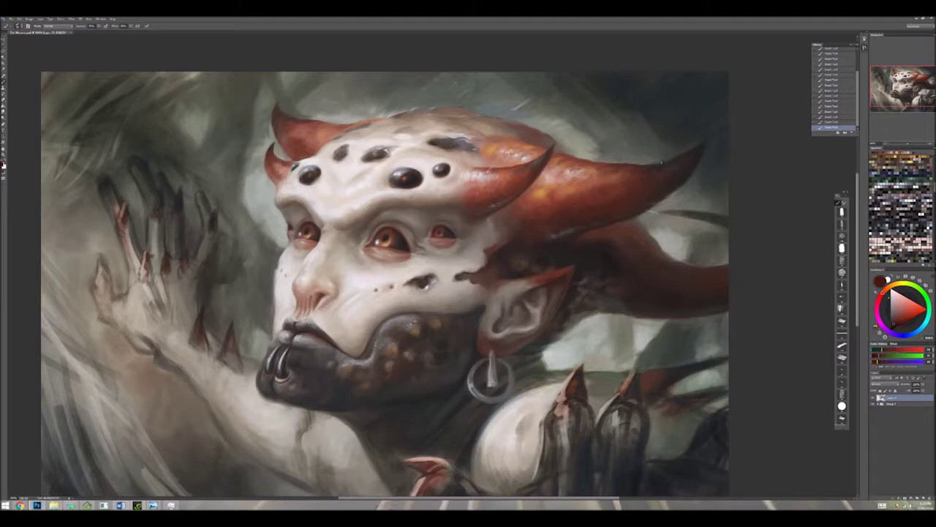
{"action": "left_click", "coordinate": [623, 183], "text": "alt"}
{"action": "left_click", "coordinate": [645, 166], "text": "alt"}
{"action": "left_click", "coordinate": [644, 166], "text": "alt"}
{"action": "left_click", "coordinate": [647, 167], "text": "alt"}
{"action": "left_click", "coordinate": [678, 186], "text": "alt"}
{"action": "left_click", "coordinate": [665, 188], "text": "alt"}
{"action": "left_click", "coordinate": [646, 209], "text": "alt"}
{"action": "left_click", "coordinate": [676, 175], "text": "alt"}
{"action": "left_click", "coordinate": [678, 174], "text": "alt"}
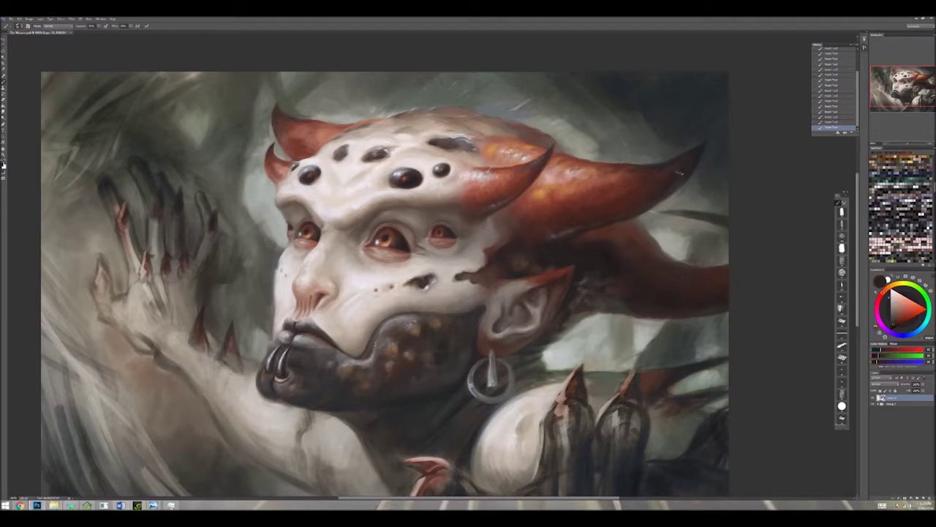
{"action": "left_click", "coordinate": [569, 230], "text": "alt"}
{"action": "left_click", "coordinate": [545, 255], "text": "alt"}
{"action": "left_click", "coordinate": [531, 245], "text": "alt"}
{"action": "left_click", "coordinate": [532, 245], "text": "alt"}
{"action": "left_click", "coordinate": [623, 269], "text": "alt"}
{"action": "left_click", "coordinate": [639, 276], "text": "alt"}
{"action": "left_click", "coordinate": [644, 286], "text": "alt"}
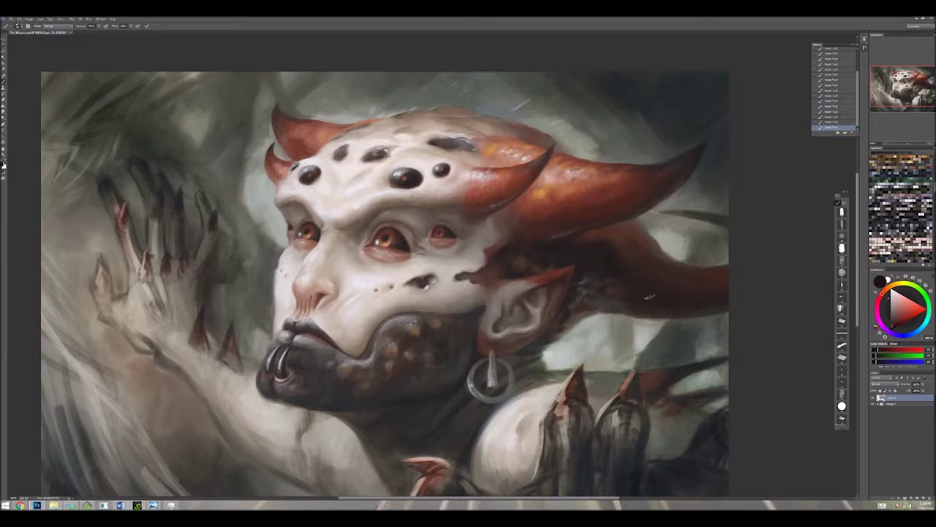
{"action": "left_click", "coordinate": [581, 284], "text": "alt"}
{"action": "left_click", "coordinate": [549, 218], "text": "alt"}
{"action": "left_click", "coordinate": [567, 276], "text": "alt"}
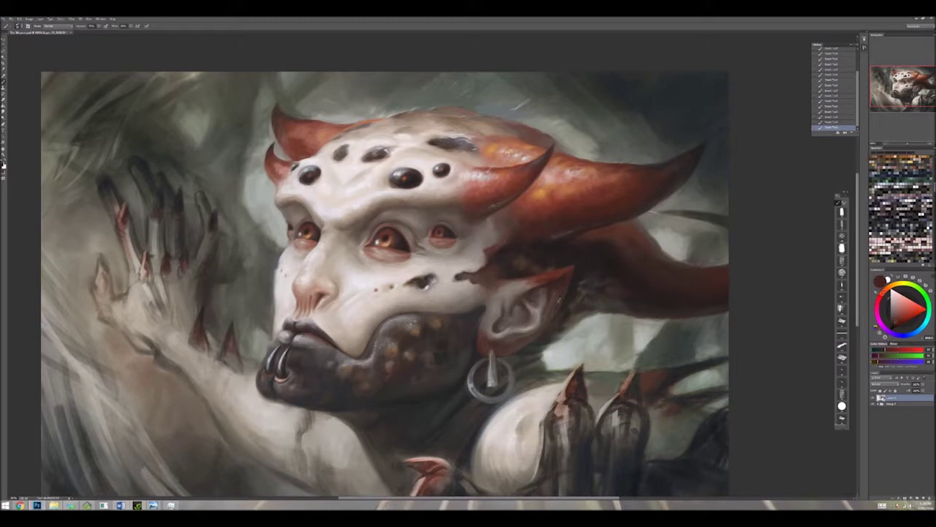
{"action": "left_click", "coordinate": [548, 305], "text": "alt"}
{"action": "left_click", "coordinate": [523, 333], "text": "alt"}
{"action": "left_click", "coordinate": [509, 338], "text": "alt"}
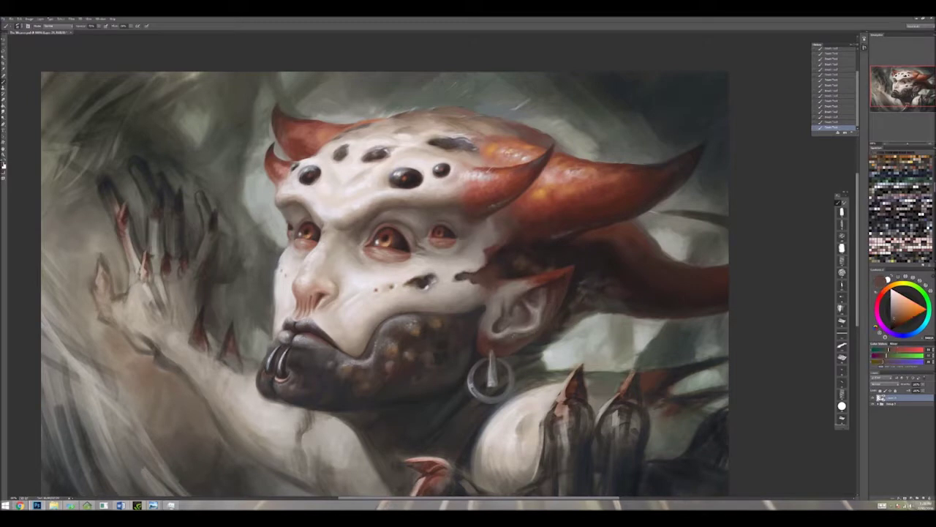
{"action": "left_click", "coordinate": [509, 339], "text": "alt"}
{"action": "left_click", "coordinate": [508, 339], "text": "alt"}
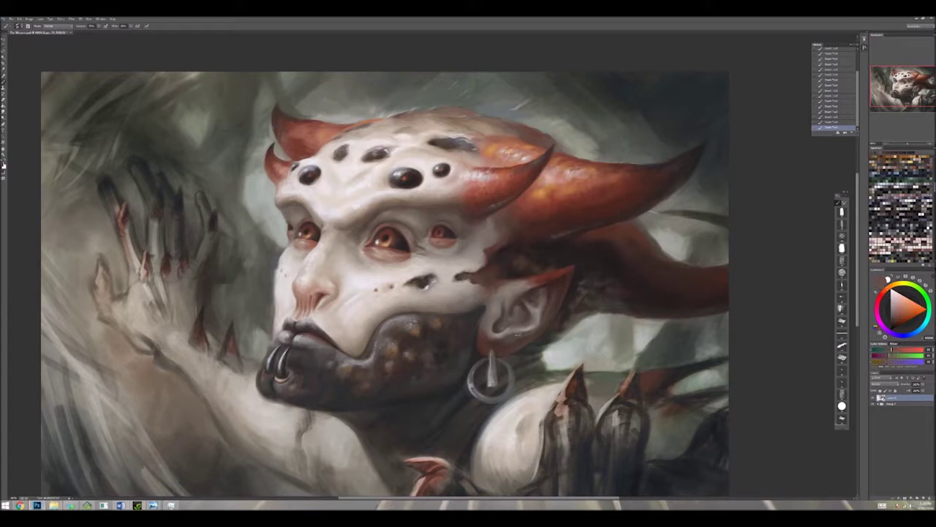
{"action": "left_click", "coordinate": [508, 339], "text": "alt"}
{"action": "left_click", "coordinate": [508, 339], "text": "alt"}
{"action": "left_click", "coordinate": [508, 339], "text": "alt"}
{"action": "left_click", "coordinate": [509, 339], "text": "alt"}
{"action": "left_click", "coordinate": [509, 338], "text": "alt"}
{"action": "left_click", "coordinate": [508, 338], "text": "alt"}
{"action": "left_click", "coordinate": [508, 339], "text": "alt"}
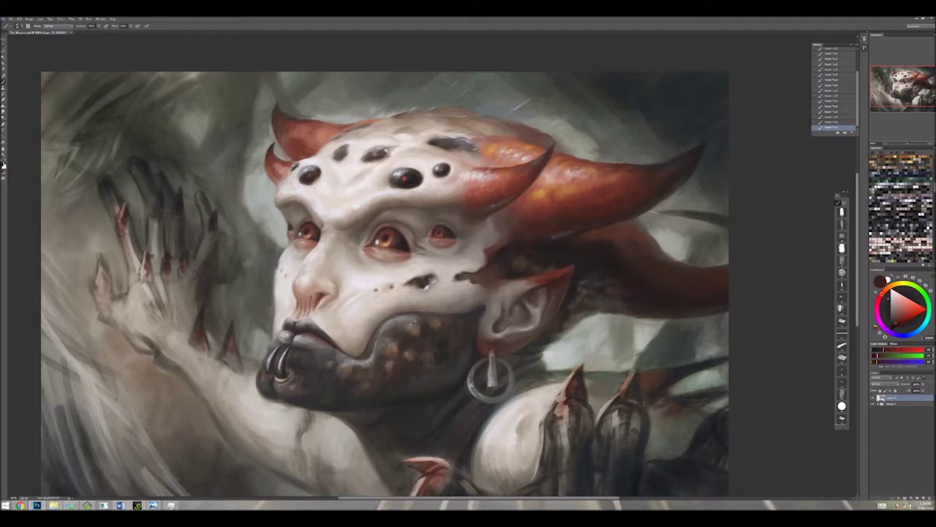
{"action": "left_click", "coordinate": [508, 339], "text": "alt"}
{"action": "left_click", "coordinate": [509, 339], "text": "alt"}
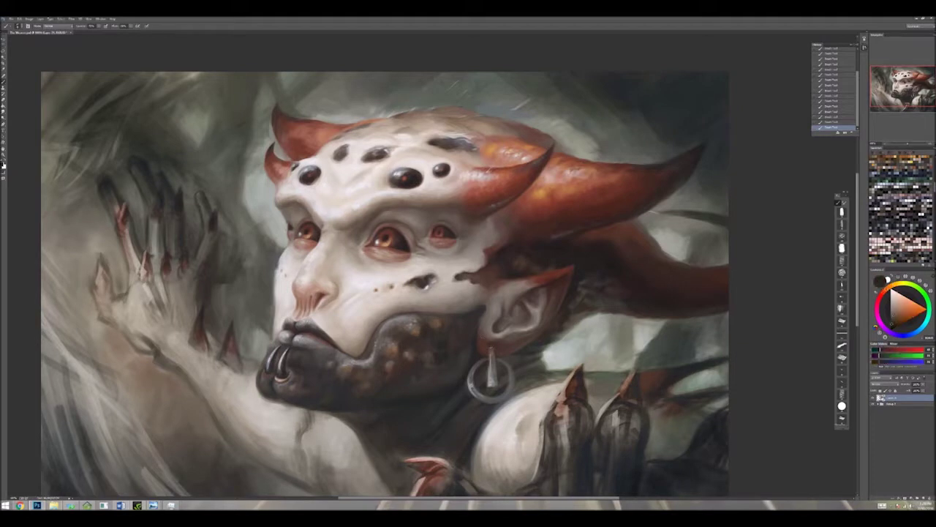
{"action": "left_click", "coordinate": [508, 339], "text": "alt"}
{"action": "left_click", "coordinate": [508, 338], "text": "alt"}
{"action": "left_click", "coordinate": [509, 339], "text": "alt"}
{"action": "left_click", "coordinate": [509, 339], "text": "alt"}
{"action": "left_click", "coordinate": [508, 339], "text": "alt"}
{"action": "left_click", "coordinate": [509, 339], "text": "alt"}
{"action": "left_click", "coordinate": [508, 338], "text": "alt"}
{"action": "left_click", "coordinate": [476, 354], "text": "alt"}
{"action": "left_click", "coordinate": [501, 277], "text": "alt"}
{"action": "left_click", "coordinate": [502, 251], "text": "alt"}
{"action": "left_click", "coordinate": [502, 251], "text": "alt"}
{"action": "left_click", "coordinate": [503, 243], "text": "alt"}
{"action": "left_click", "coordinate": [501, 246], "text": "alt"}
{"action": "left_click", "coordinate": [507, 249], "text": "alt"}
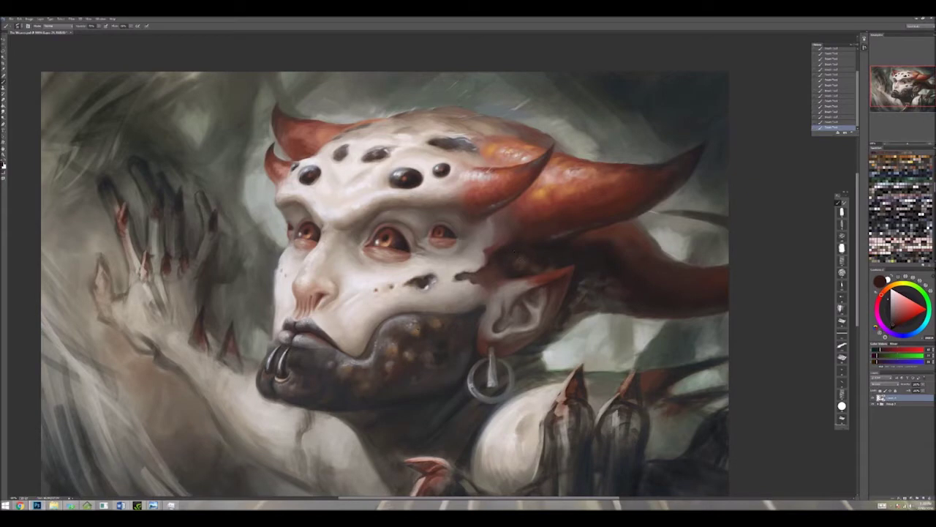
{"action": "left_click", "coordinate": [530, 258], "text": "alt"}
{"action": "left_click", "coordinate": [525, 263], "text": "alt"}
{"action": "left_click", "coordinate": [521, 269], "text": "alt"}
{"action": "left_click", "coordinate": [521, 269], "text": "alt"}
{"action": "left_click", "coordinate": [523, 270], "text": "alt"}
{"action": "left_click", "coordinate": [560, 275], "text": "alt"}
{"action": "left_click", "coordinate": [560, 276], "text": "alt"}
{"action": "left_click", "coordinate": [540, 289], "text": "alt"}
{"action": "left_click", "coordinate": [539, 289], "text": "alt"}
{"action": "left_click", "coordinate": [540, 289], "text": "alt"}
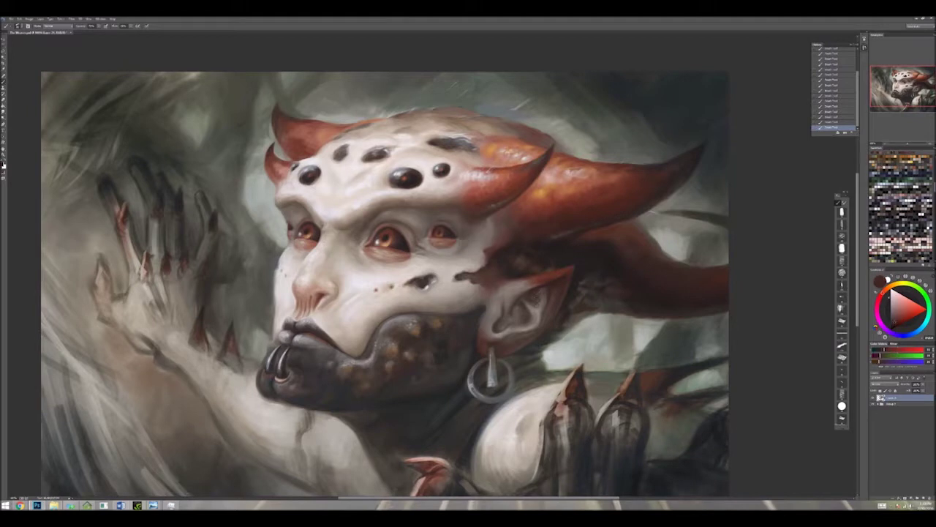
{"action": "left_click", "coordinate": [539, 289], "text": "alt"}
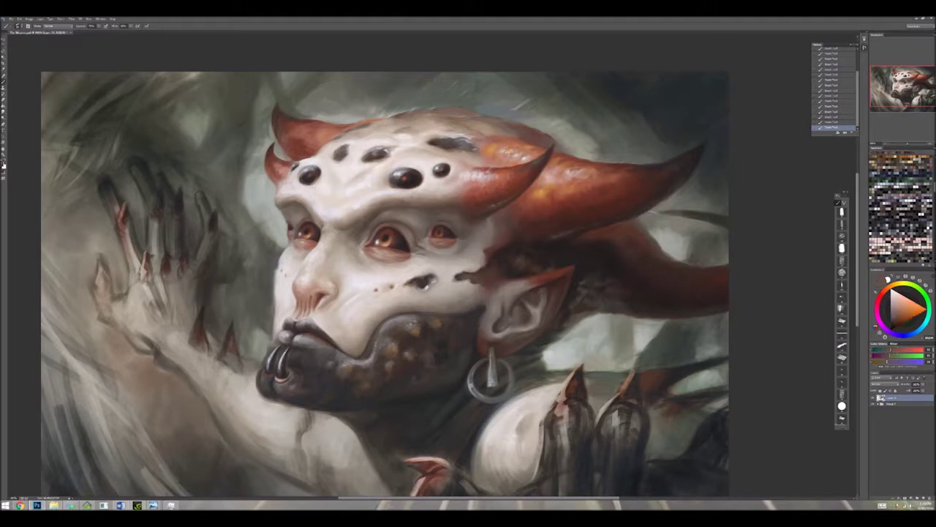
{"action": "left_click", "coordinate": [540, 289], "text": "alt"}
{"action": "left_click", "coordinate": [539, 289], "text": "alt"}
{"action": "left_click", "coordinate": [552, 282], "text": "alt"}
{"action": "left_click", "coordinate": [539, 311], "text": "alt"}
{"action": "left_click", "coordinate": [539, 311], "text": "alt"}
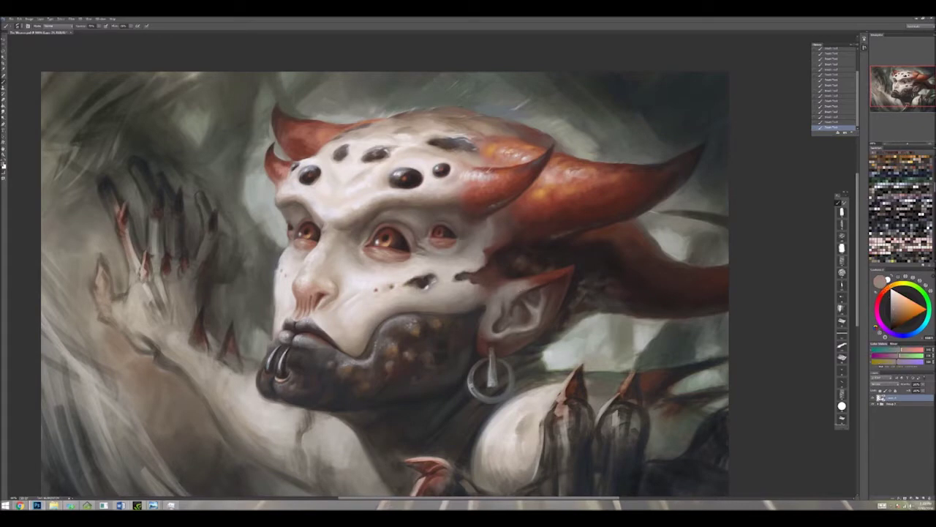
{"action": "left_click", "coordinate": [538, 311], "text": "alt"}
{"action": "left_click", "coordinate": [483, 202], "text": "alt"}
{"action": "left_click", "coordinate": [483, 202], "text": "alt"}
{"action": "left_click", "coordinate": [494, 195], "text": "alt"}
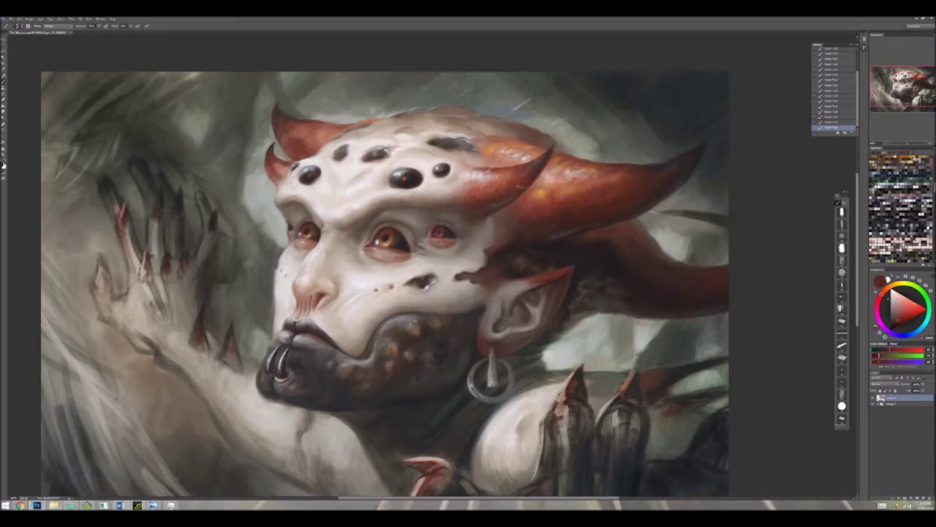
{"action": "left_click", "coordinate": [502, 190], "text": "alt"}
{"action": "left_click", "coordinate": [506, 190], "text": "alt"}
{"action": "left_click", "coordinate": [480, 205], "text": "alt"}
{"action": "left_click", "coordinate": [539, 237], "text": "alt"}
{"action": "left_click", "coordinate": [536, 212], "text": "alt"}
{"action": "left_click", "coordinate": [570, 206], "text": "alt"}
{"action": "left_click", "coordinate": [496, 205], "text": "alt"}
{"action": "left_click", "coordinate": [480, 212], "text": "alt"}
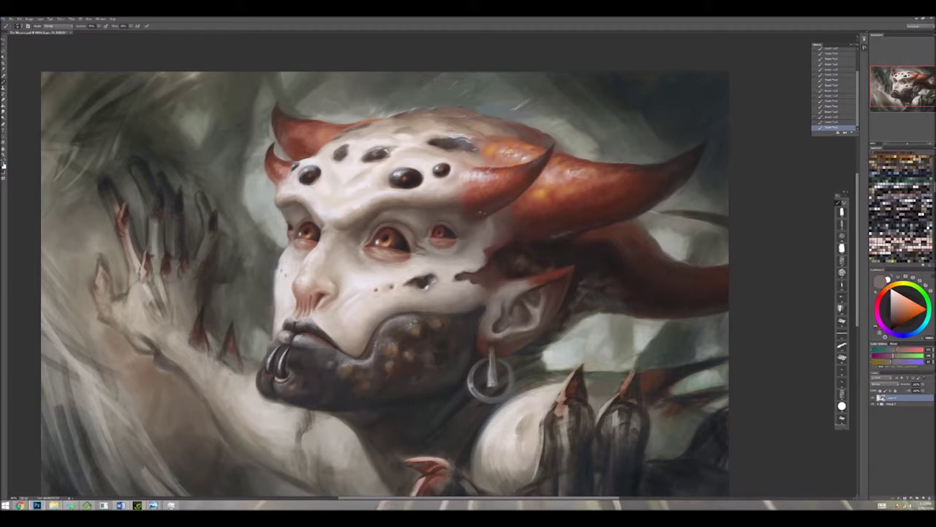
{"action": "left_click", "coordinate": [600, 263], "text": "alt"}
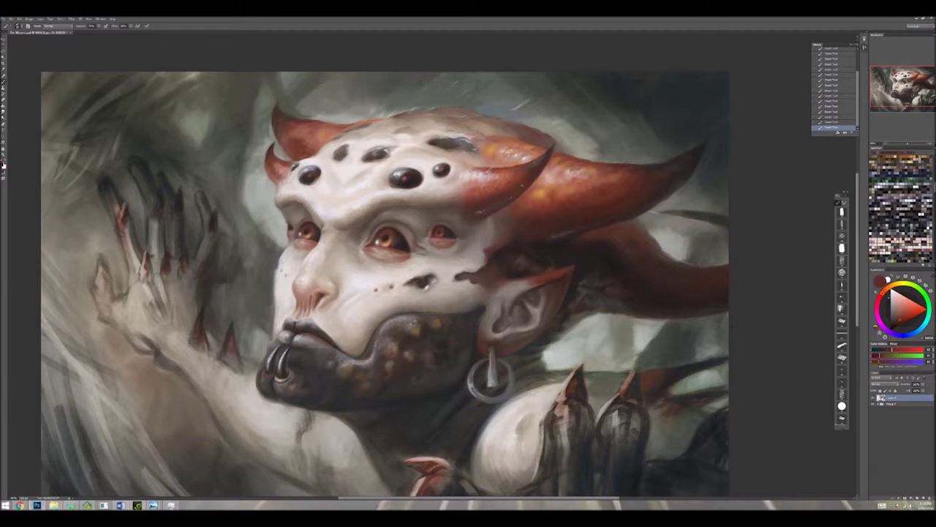
{"action": "left_click", "coordinate": [506, 204], "text": "alt"}
Step: Sample orange, deep red and pale pinkish orange from the right horn for touch-ups
{"action": "key", "text": "x"}
{"action": "key", "text": "x"}
{"action": "key", "text": "x"}
{"action": "left_click", "coordinate": [560, 233], "text": "alt"}
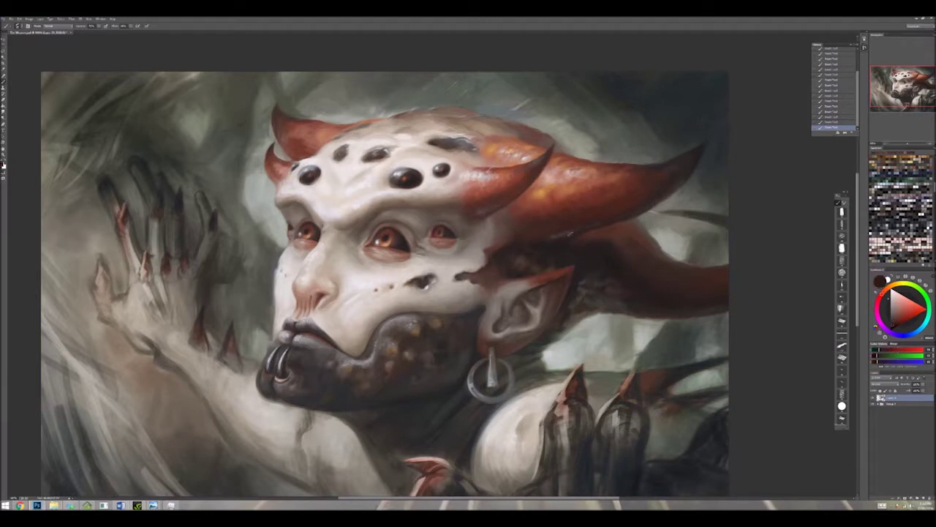
{"action": "key", "text": "x"}
{"action": "key", "text": "x"}
{"action": "key", "text": "x"}
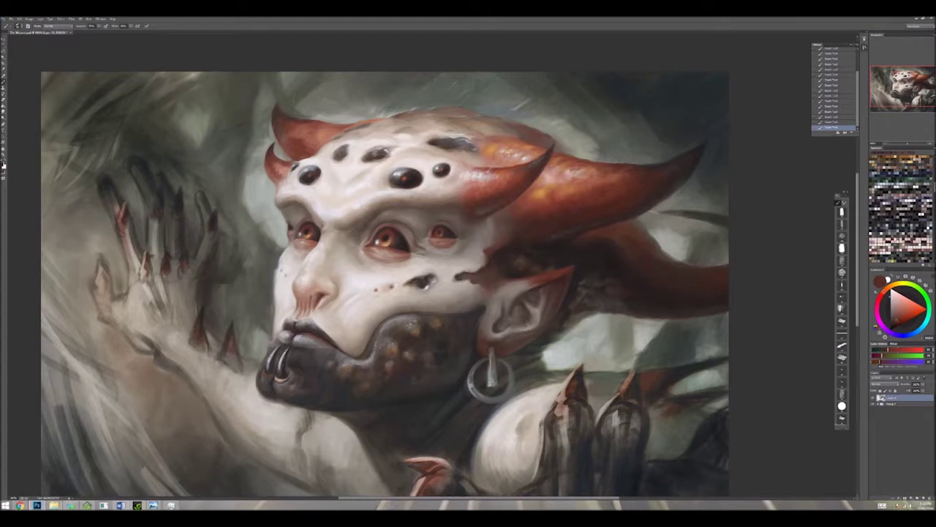
{"action": "key", "text": "x"}
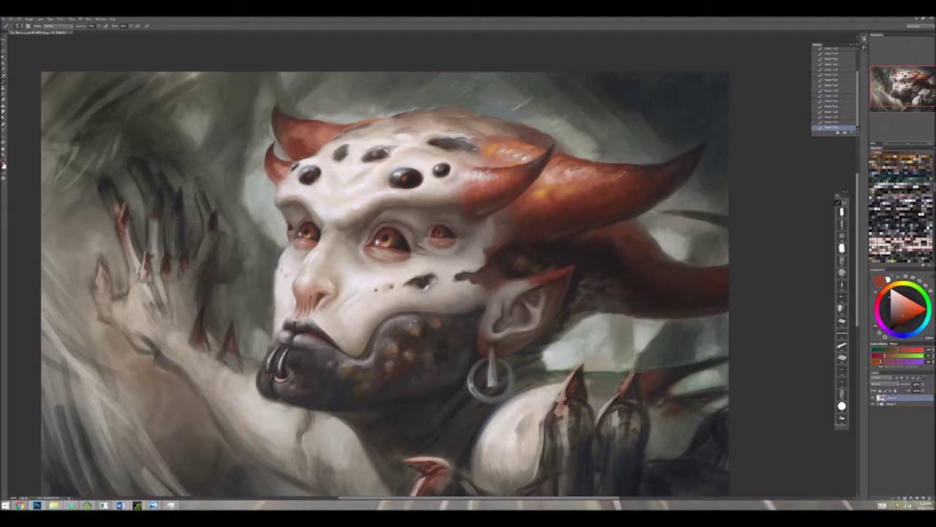
{"action": "left_click", "coordinate": [497, 152], "text": "alt"}
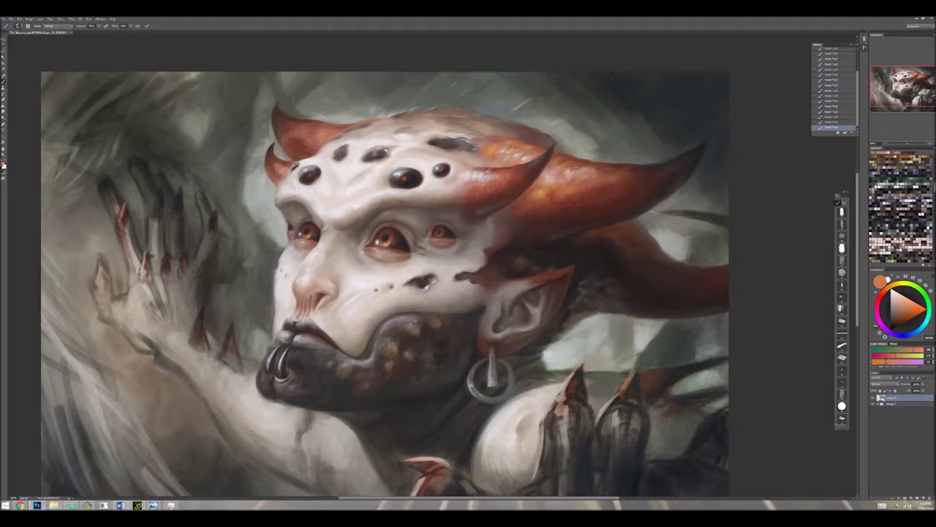
{"action": "left_click", "coordinate": [519, 205], "text": "alt"}
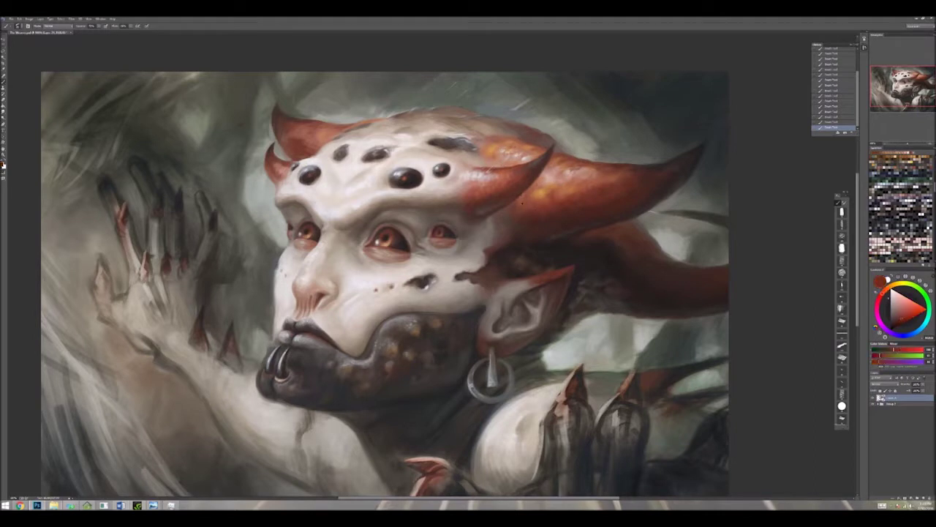
{"action": "left_click", "coordinate": [527, 219], "text": "alt"}
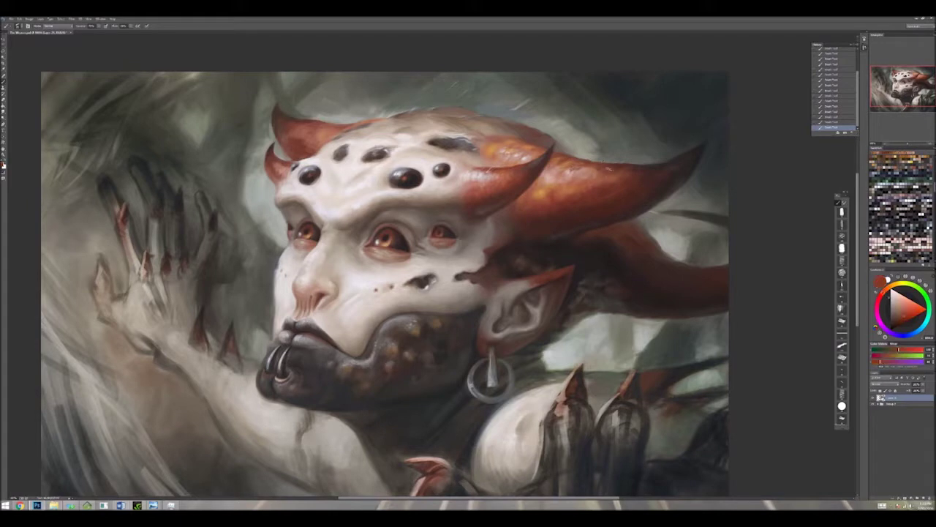
{"action": "left_click", "coordinate": [563, 232], "text": "alt"}
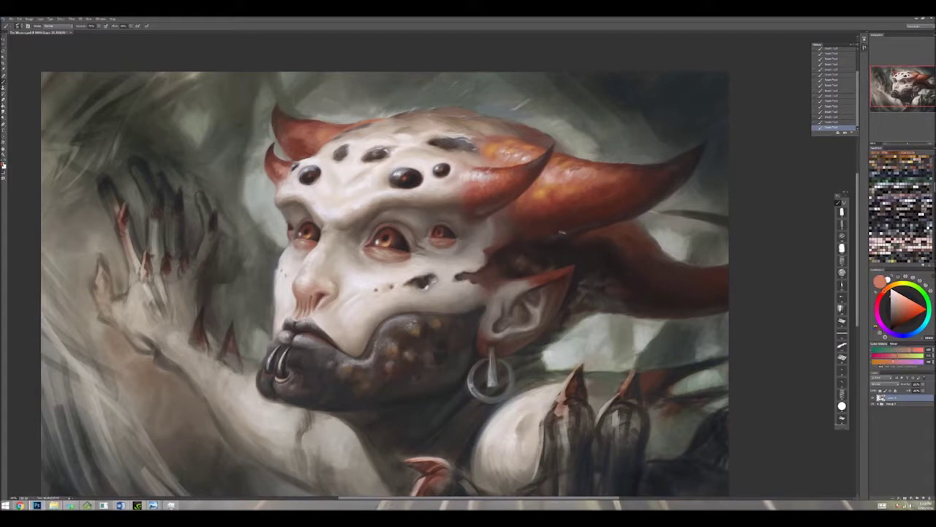
{"action": "left_click", "coordinate": [529, 130], "text": "alt"}
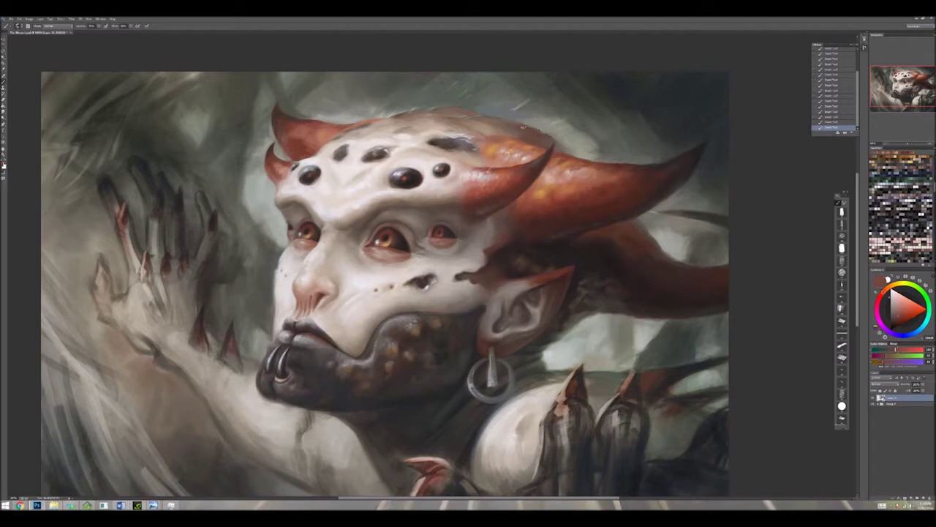
Step: Pick up pale grey-green and darker background tones around the right horn tip
{"action": "left_click", "coordinate": [550, 126], "text": "alt"}
{"action": "left_click", "coordinate": [556, 76], "text": "alt"}
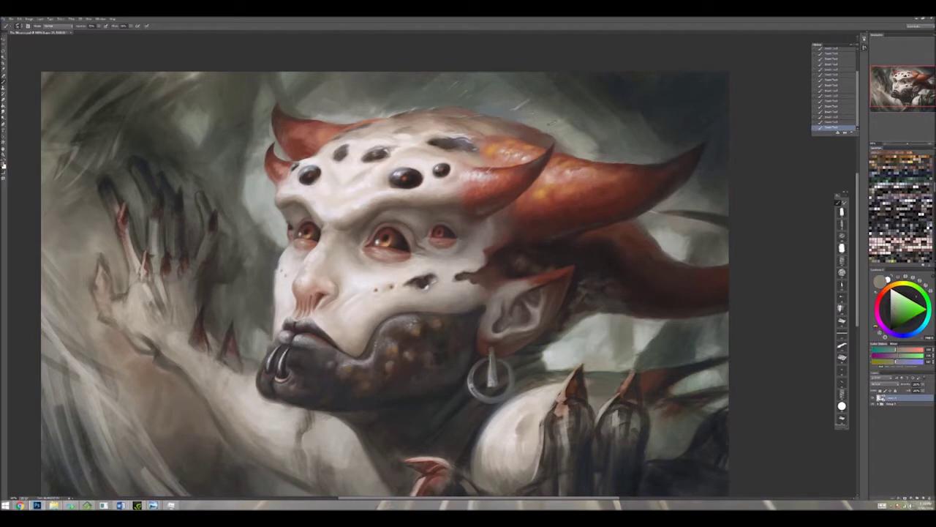
{"action": "left_click", "coordinate": [600, 132], "text": "alt"}
{"action": "left_click", "coordinate": [608, 136], "text": "alt"}
{"action": "left_click", "coordinate": [616, 125], "text": "alt"}
{"action": "left_click", "coordinate": [646, 150], "text": "alt"}
{"action": "left_click", "coordinate": [648, 150], "text": "alt"}
{"action": "left_click", "coordinate": [662, 147], "text": "alt"}
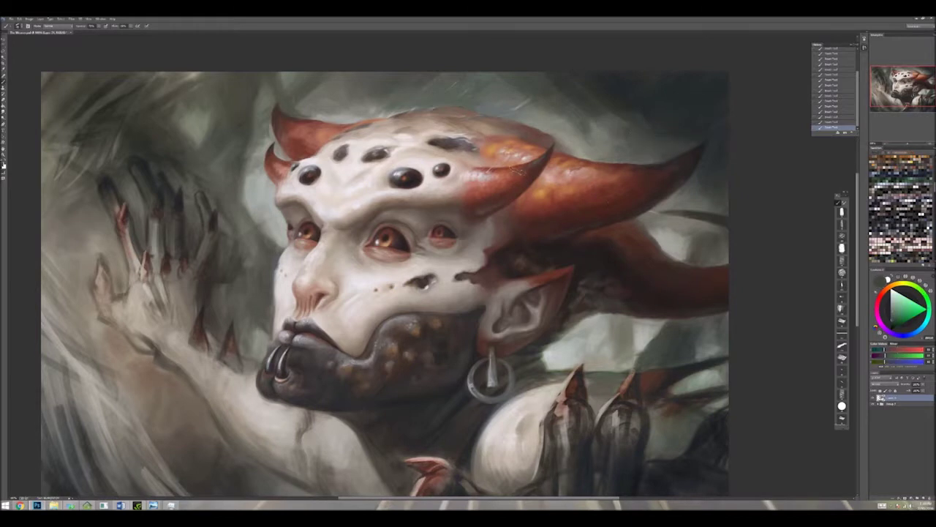
Step: Touch up the horn with sampled dark red, orange-red, pale yellow and grey-green
{"action": "left_click", "coordinate": [626, 252], "text": "alt"}
{"action": "left_click", "coordinate": [626, 253], "text": "alt"}
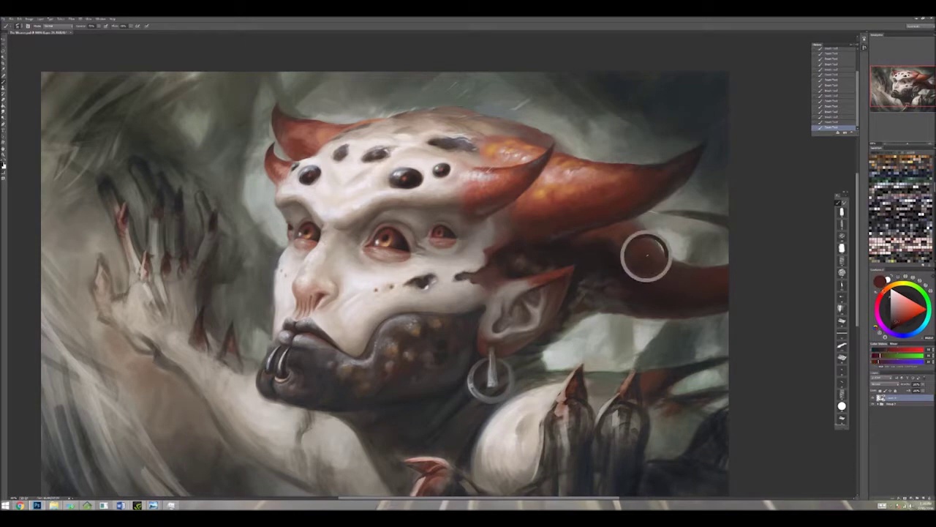
{"action": "left_click", "coordinate": [673, 263], "text": "alt"}
{"action": "left_click", "coordinate": [675, 264], "text": "alt"}
{"action": "left_click", "coordinate": [686, 268], "text": "alt"}
{"action": "left_click", "coordinate": [672, 257], "text": "alt"}
{"action": "left_click", "coordinate": [695, 267], "text": "alt"}
{"action": "left_click", "coordinate": [666, 269], "text": "alt"}
{"action": "left_click", "coordinate": [711, 268], "text": "alt"}
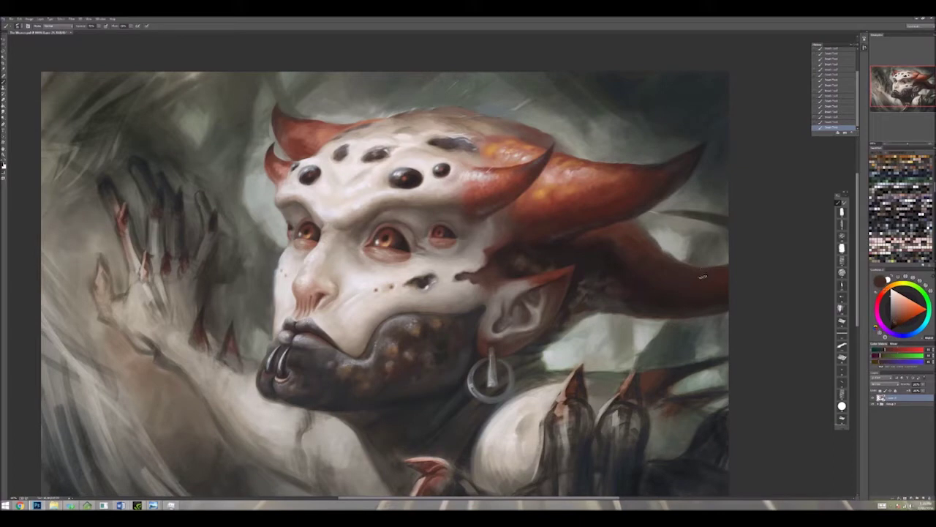
{"action": "left_click", "coordinate": [717, 257], "text": "alt"}
{"action": "left_click", "coordinate": [711, 254], "text": "alt"}
{"action": "left_click", "coordinate": [713, 240], "text": "alt"}
{"action": "left_click", "coordinate": [697, 259], "text": "alt"}
{"action": "left_click", "coordinate": [647, 222], "text": "alt"}
Step: Refine the horn tip with sampled greens, oranges, pale yellow-beige and dark reddish-brown
{"action": "left_click", "coordinate": [654, 216], "text": "alt"}
{"action": "left_click", "coordinate": [690, 214], "text": "alt"}
{"action": "left_click", "coordinate": [690, 215], "text": "alt"}
{"action": "left_click", "coordinate": [705, 215], "text": "alt"}
{"action": "left_click", "coordinate": [726, 221], "text": "alt"}
{"action": "left_click", "coordinate": [670, 210], "text": "alt"}
{"action": "left_click", "coordinate": [669, 211], "text": "alt"}
{"action": "left_click", "coordinate": [669, 211], "text": "alt"}
{"action": "left_click", "coordinate": [665, 212], "text": "alt"}
{"action": "left_click", "coordinate": [700, 213], "text": "alt"}
{"action": "left_click", "coordinate": [731, 216], "text": "alt"}
{"action": "left_click", "coordinate": [735, 222], "text": "alt"}
{"action": "left_click", "coordinate": [695, 237], "text": "alt"}
{"action": "left_click", "coordinate": [686, 237], "text": "alt"}
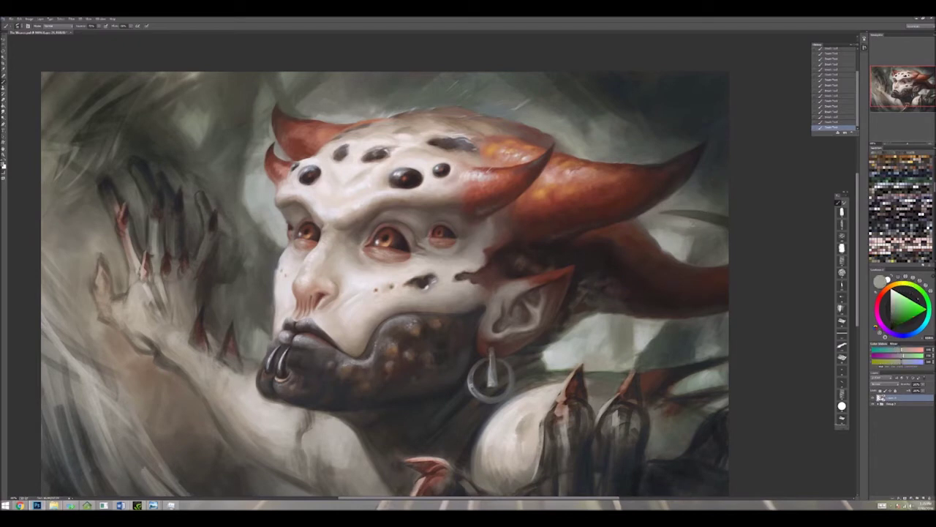
{"action": "left_click", "coordinate": [717, 236], "text": "alt"}
{"action": "left_click", "coordinate": [702, 237], "text": "alt"}
{"action": "left_click", "coordinate": [687, 239], "text": "alt"}
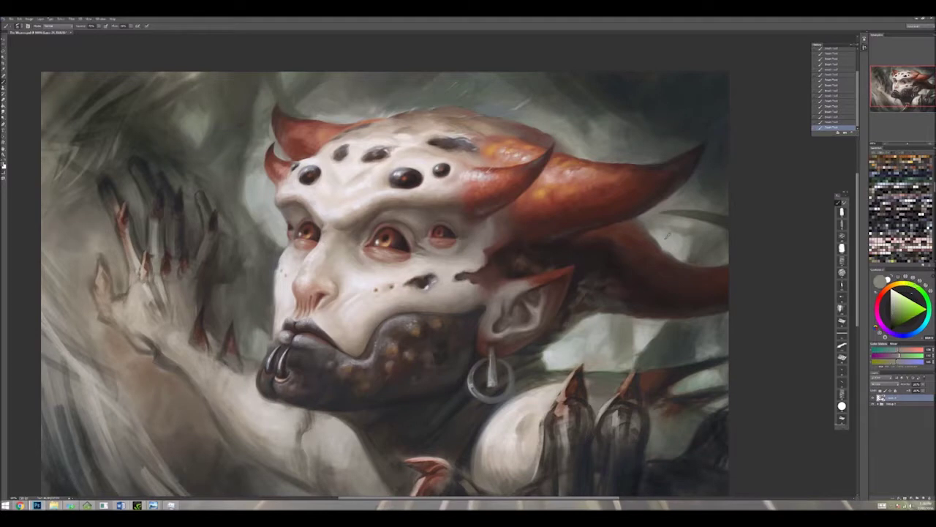
{"action": "left_click", "coordinate": [659, 245], "text": "alt"}
{"action": "left_click", "coordinate": [658, 245], "text": "alt"}
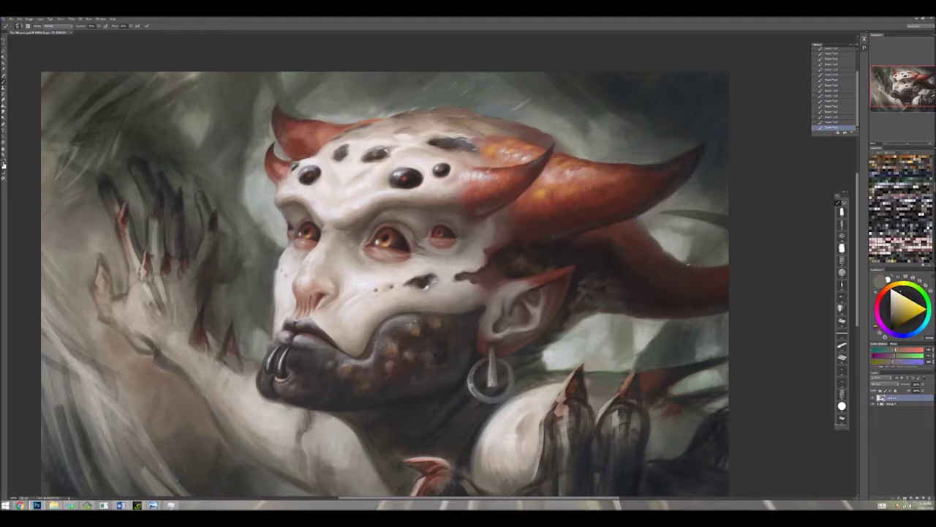
{"action": "left_click", "coordinate": [650, 246], "text": "alt"}
Step: Blend colours along the horn's lower part using darker tones, dark red-brown and background green
{"action": "left_click", "coordinate": [699, 269], "text": "alt"}
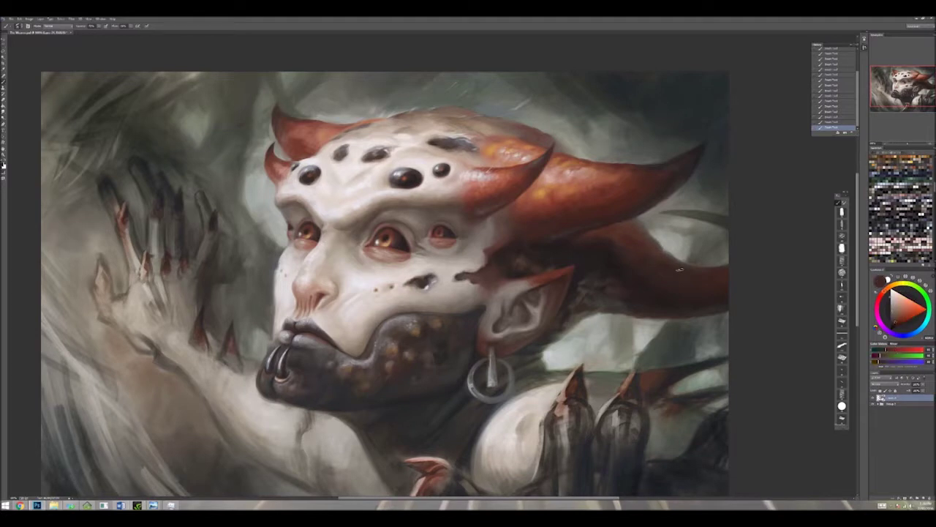
{"action": "left_click", "coordinate": [667, 263], "text": "alt"}
{"action": "left_click", "coordinate": [651, 261], "text": "alt"}
{"action": "left_click", "coordinate": [663, 294], "text": "alt"}
{"action": "left_click", "coordinate": [675, 310], "text": "alt"}
{"action": "left_click", "coordinate": [672, 316], "text": "alt"}
{"action": "left_click", "coordinate": [671, 316], "text": "alt"}
{"action": "left_click", "coordinate": [670, 315], "text": "alt"}
{"action": "left_click", "coordinate": [685, 319], "text": "alt"}
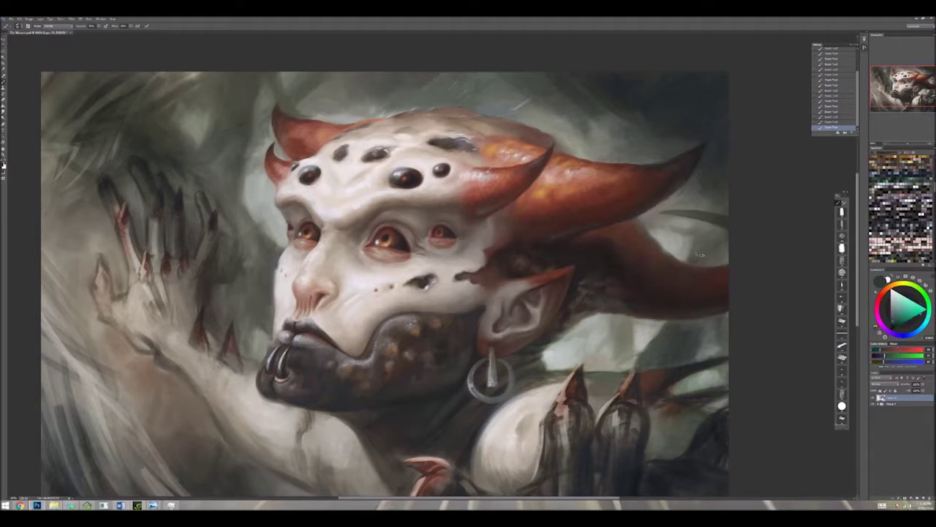
{"action": "left_click", "coordinate": [704, 256], "text": "alt"}
{"action": "left_click", "coordinate": [667, 257], "text": "alt"}
{"action": "left_click", "coordinate": [667, 256], "text": "alt"}
Step: Paint over the red spike near the bottom with dark strokes
{"action": "left_click_drag", "start_coordinate": [538, 385], "coordinate": [569, 281]}
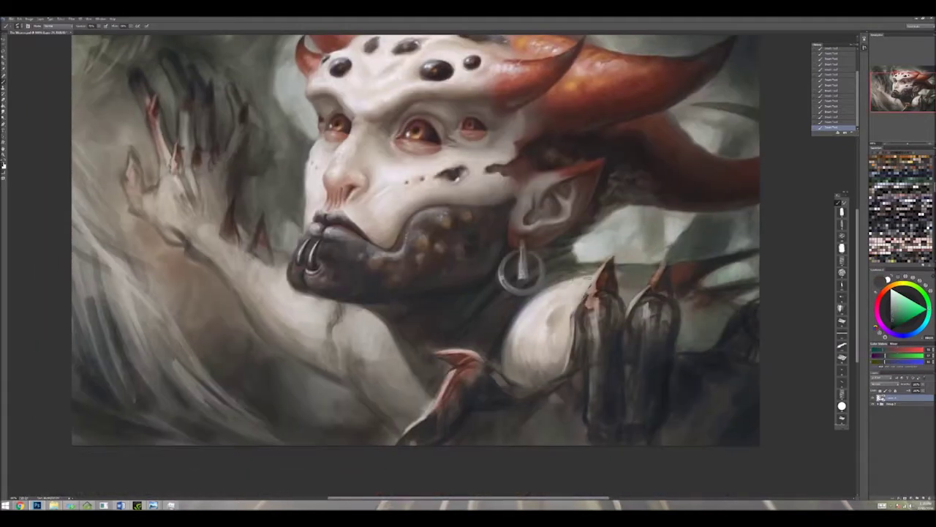
{"action": "left_click", "coordinate": [570, 282], "text": "alt"}
{"action": "left_click", "coordinate": [564, 284], "text": "alt"}
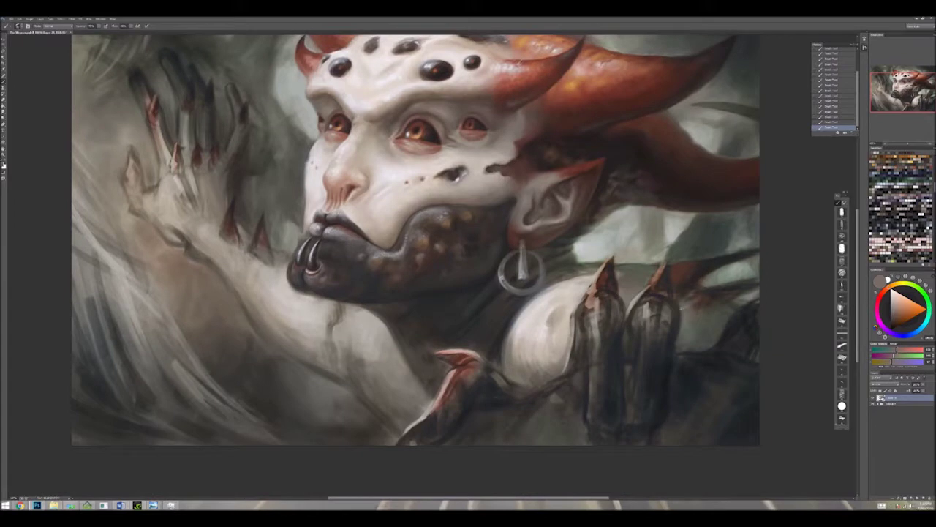
{"action": "left_click", "coordinate": [582, 346], "text": "alt"}
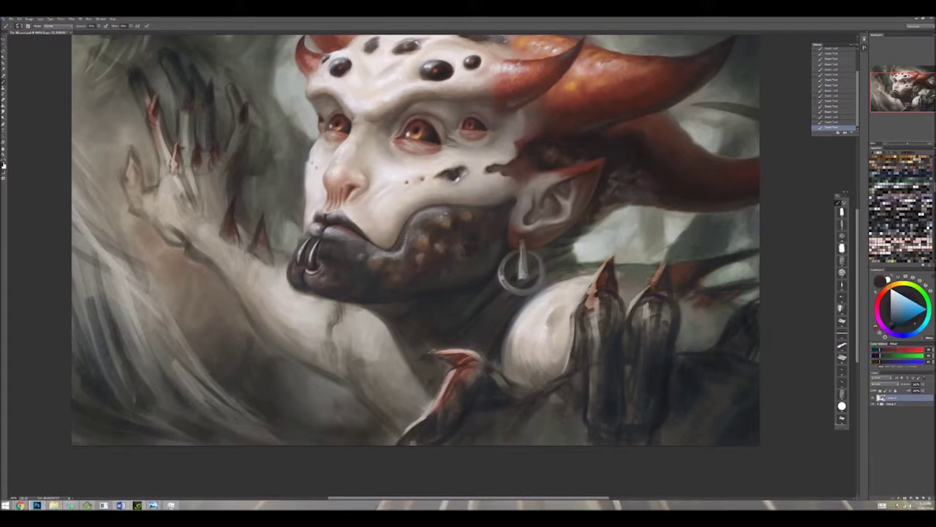
{"action": "left_click", "coordinate": [431, 354], "text": "alt"}
{"action": "left_click", "coordinate": [487, 309], "text": "alt"}
{"action": "mouse_move", "coordinate": [471, 350]}
{"action": "left_mouse_down"}
{"action": "mouse_move", "coordinate": [458, 362]}
{"action": "mouse_move", "coordinate": [432, 354]}
{"action": "left_mouse_up"}
{"action": "left_click_drag", "start_coordinate": [481, 347], "coordinate": [458, 350]}
Step: Add faint blue-grey strokes beside the spike and sample nearby orange tones
{"action": "left_click", "coordinate": [495, 322], "text": "alt"}
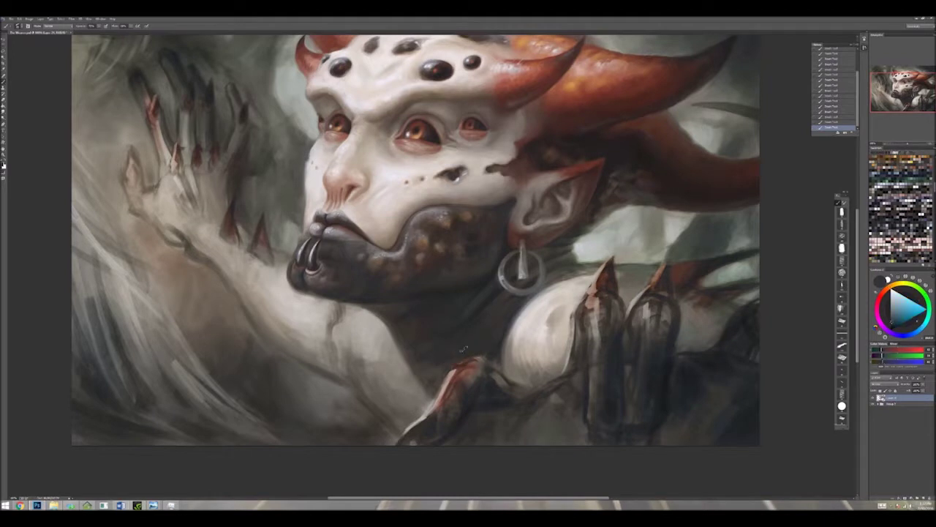
{"action": "left_click", "coordinate": [466, 342], "text": "alt"}
{"action": "left_click_drag", "start_coordinate": [463, 354], "coordinate": [494, 352]}
{"action": "left_click", "coordinate": [476, 361], "text": "alt"}
{"action": "left_click", "coordinate": [505, 335], "text": "alt"}
{"action": "left_click", "coordinate": [524, 345], "text": "alt"}
{"action": "left_click", "coordinate": [523, 338], "text": "alt"}
{"action": "left_click", "coordinate": [558, 330], "text": "alt"}
Step: Paint light strokes on the pale shoulder
{"action": "left_click", "coordinate": [524, 366], "text": "alt"}
{"action": "mouse_move", "coordinate": [522, 345]}
{"action": "left_mouse_down"}
{"action": "mouse_move", "coordinate": [524, 366]}
{"action": "mouse_move", "coordinate": [559, 370]}
{"action": "left_mouse_up"}
{"action": "left_click", "coordinate": [535, 370], "text": "alt"}
{"action": "left_click", "coordinate": [556, 368], "text": "alt"}
Step: Cover the red and orange claw tips with lighter paint
{"action": "mouse_move", "coordinate": [594, 291]}
{"action": "left_mouse_down"}
{"action": "mouse_move", "coordinate": [550, 292]}
{"action": "mouse_move", "coordinate": [607, 264]}
{"action": "mouse_move", "coordinate": [627, 272]}
{"action": "mouse_move", "coordinate": [617, 289]}
{"action": "mouse_move", "coordinate": [676, 275]}
{"action": "mouse_move", "coordinate": [619, 265]}
{"action": "left_mouse_up"}
{"action": "left_click", "coordinate": [585, 289], "text": "alt"}
{"action": "left_click", "coordinate": [578, 284], "text": "alt"}
{"action": "left_click", "coordinate": [571, 281], "text": "alt"}
{"action": "left_click", "coordinate": [594, 277], "text": "alt"}
{"action": "left_click", "coordinate": [599, 275], "text": "alt"}
{"action": "left_click", "coordinate": [647, 278], "text": "alt"}
{"action": "left_click", "coordinate": [615, 264], "text": "alt"}
{"action": "left_click", "coordinate": [608, 264], "text": "alt"}
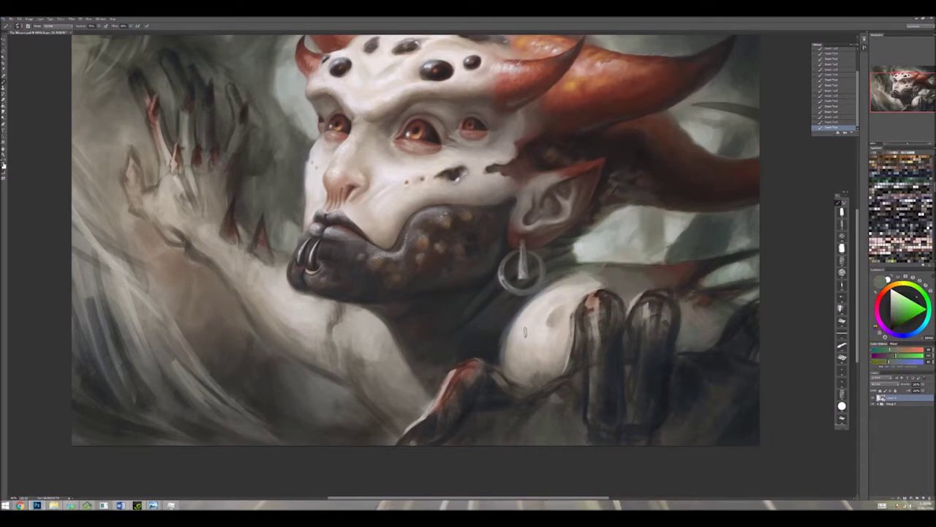
Step: Add small light strokes near the fingertips with sampled fingertip and background colours
{"action": "left_click", "coordinate": [663, 280], "text": "alt"}
{"action": "mouse_move", "coordinate": [647, 293]}
{"action": "left_mouse_down"}
{"action": "mouse_move", "coordinate": [674, 298]}
{"action": "mouse_move", "coordinate": [681, 283]}
{"action": "mouse_move", "coordinate": [695, 300]}
{"action": "left_mouse_up"}
{"action": "left_click", "coordinate": [667, 290], "text": "alt"}
{"action": "left_click", "coordinate": [689, 300], "text": "alt"}
{"action": "left_click", "coordinate": [689, 300], "text": "alt"}
{"action": "left_click", "coordinate": [739, 278], "text": "alt"}
{"action": "left_click", "coordinate": [731, 309], "text": "alt"}
Step: Add small strokes around the fingers and along the fingertips
{"action": "left_click", "coordinate": [695, 309], "text": "alt"}
{"action": "mouse_move", "coordinate": [677, 304]}
{"action": "left_mouse_down"}
{"action": "mouse_move", "coordinate": [677, 345]}
{"action": "mouse_move", "coordinate": [700, 346]}
{"action": "mouse_move", "coordinate": [682, 351]}
{"action": "mouse_move", "coordinate": [713, 328]}
{"action": "left_mouse_up"}
{"action": "left_click", "coordinate": [692, 333], "text": "alt"}
{"action": "left_click", "coordinate": [699, 341], "text": "alt"}
{"action": "left_click", "coordinate": [695, 311], "text": "alt"}
{"action": "mouse_move", "coordinate": [679, 272]}
{"action": "left_mouse_down"}
{"action": "mouse_move", "coordinate": [641, 280]}
{"action": "mouse_move", "coordinate": [604, 267]}
{"action": "left_mouse_up"}
Step: Sample green, lighter, reddish and pale grey tones around the hand and ear
{"action": "left_click", "coordinate": [644, 278], "text": "alt"}
{"action": "left_click", "coordinate": [627, 275], "text": "alt"}
{"action": "left_click", "coordinate": [578, 262], "text": "alt"}
{"action": "left_click", "coordinate": [561, 258], "text": "alt"}
{"action": "left_click", "coordinate": [553, 267], "text": "alt"}
{"action": "left_click", "coordinate": [574, 252], "text": "alt"}
{"action": "left_click", "coordinate": [578, 264], "text": "alt"}
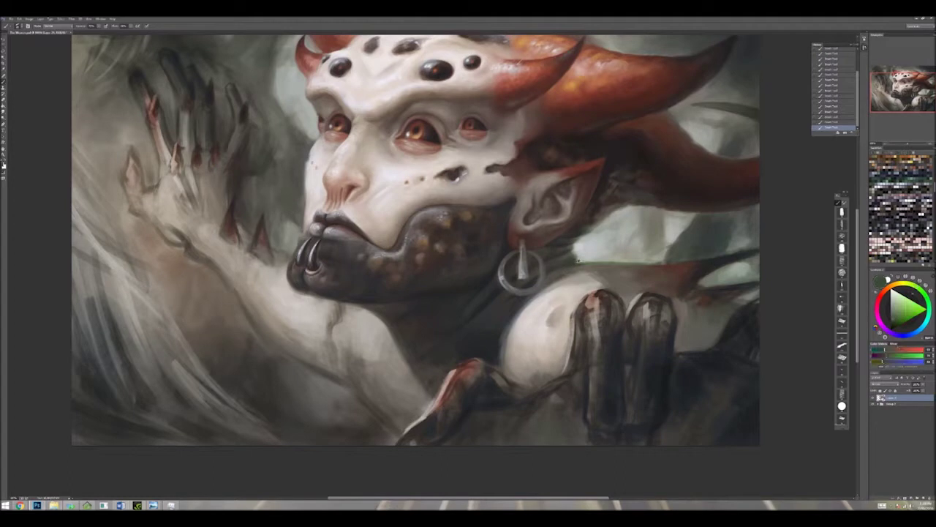
{"action": "left_click", "coordinate": [576, 233], "text": "alt"}
{"action": "left_click", "coordinate": [542, 292], "text": "alt"}
Step: Pick up pale yellowish and orange tones, then view the whole painting
{"action": "left_click", "coordinate": [578, 285], "text": "alt"}
{"action": "left_click", "coordinate": [588, 284], "text": "alt"}
{"action": "left_click", "coordinate": [584, 286], "text": "alt"}
{"action": "left_click", "coordinate": [625, 288], "text": "alt"}
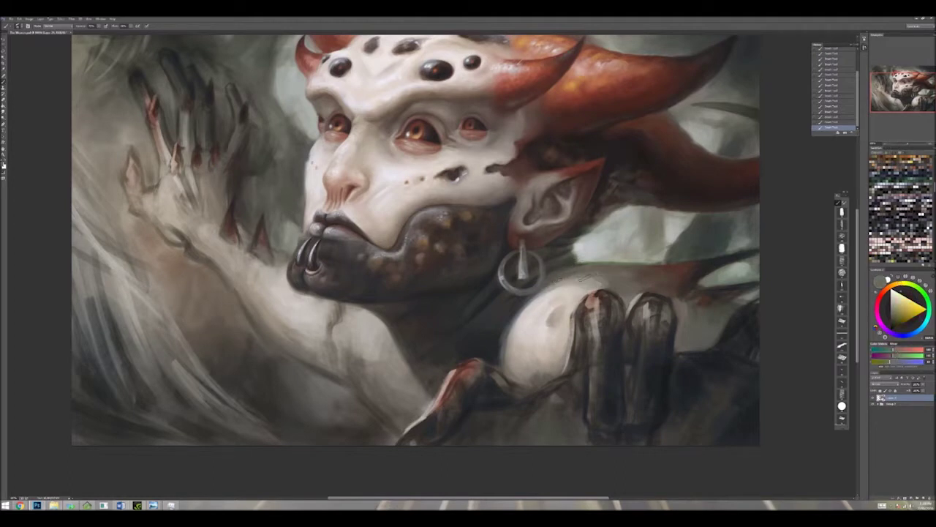
{"action": "left_click_drag", "start_coordinate": [543, 290], "coordinate": [621, 378]}
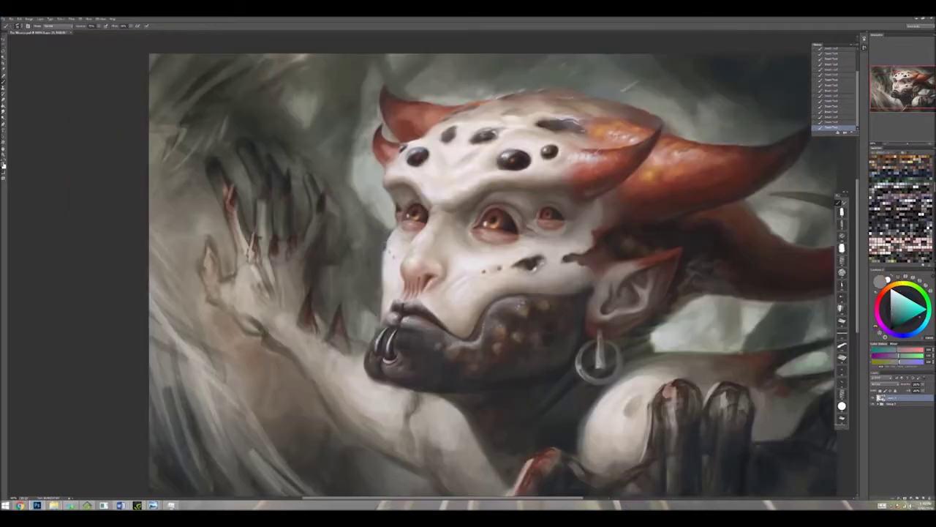
{"action": "left_click", "coordinate": [385, 266], "text": "alt"}
{"action": "left_click", "coordinate": [384, 265], "text": "alt"}
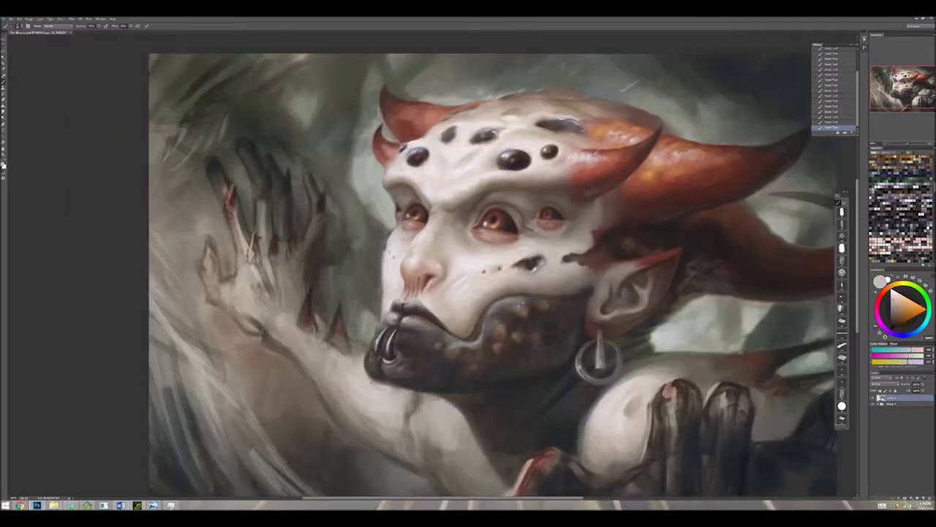
{"action": "key", "text": "ctrl+minus"}
{"action": "key", "text": "ctrl+minus"}
{"action": "key", "text": "ctrl+minus"}
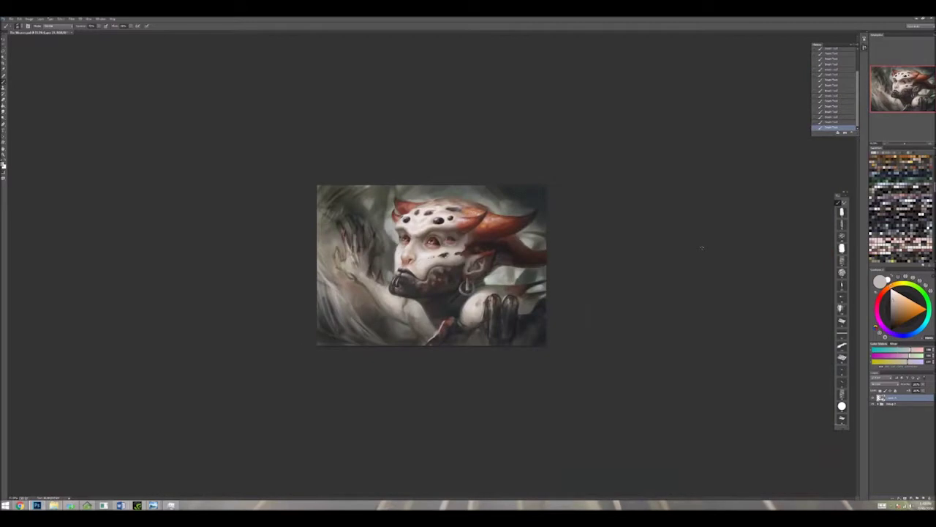
Step: Zoom back in and dab short greyish-brown dark spots on the pale rounded shoulder
{"action": "key", "text": "ctrl+plus"}
{"action": "key", "text": "ctrl+plus"}
{"action": "key", "text": "ctrl+plus"}
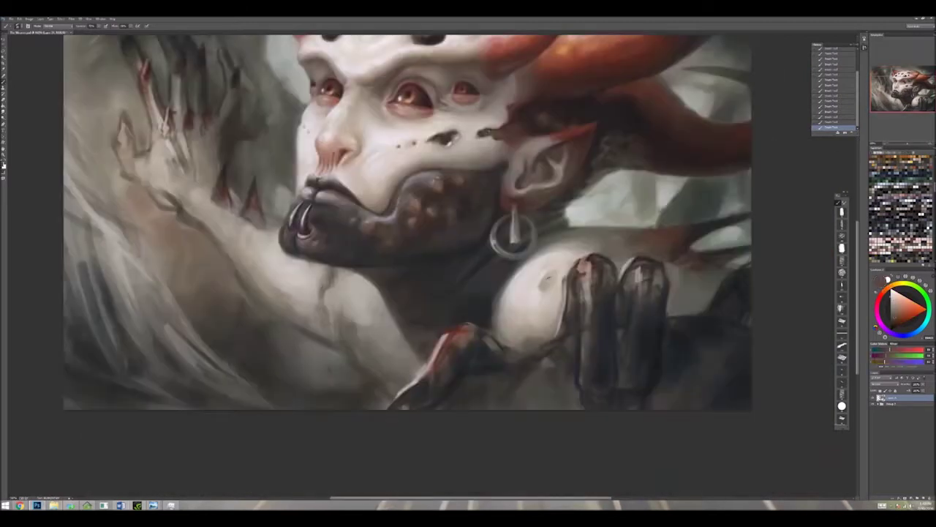
{"action": "left_click", "coordinate": [547, 276], "text": "alt"}
{"action": "mouse_move", "coordinate": [542, 269]}
{"action": "left_mouse_down"}
{"action": "mouse_move", "coordinate": [562, 289]}
{"action": "mouse_move", "coordinate": [522, 291]}
{"action": "mouse_move", "coordinate": [523, 302]}
{"action": "mouse_move", "coordinate": [527, 281]}
{"action": "left_mouse_up"}
{"action": "left_click", "coordinate": [578, 256], "text": "alt"}
Step: Paint small dark marks near the fingers and darken around the lower finger
{"action": "mouse_move", "coordinate": [598, 249]}
{"action": "left_mouse_down"}
{"action": "mouse_move", "coordinate": [632, 248]}
{"action": "mouse_move", "coordinate": [630, 276]}
{"action": "mouse_move", "coordinate": [658, 261]}
{"action": "mouse_move", "coordinate": [658, 301]}
{"action": "mouse_move", "coordinate": [646, 316]}
{"action": "left_mouse_up"}
{"action": "left_click", "coordinate": [618, 241], "text": "alt"}
{"action": "left_click", "coordinate": [636, 252], "text": "alt"}
{"action": "left_click", "coordinate": [646, 250], "text": "alt"}
{"action": "left_click", "coordinate": [617, 338], "text": "alt"}
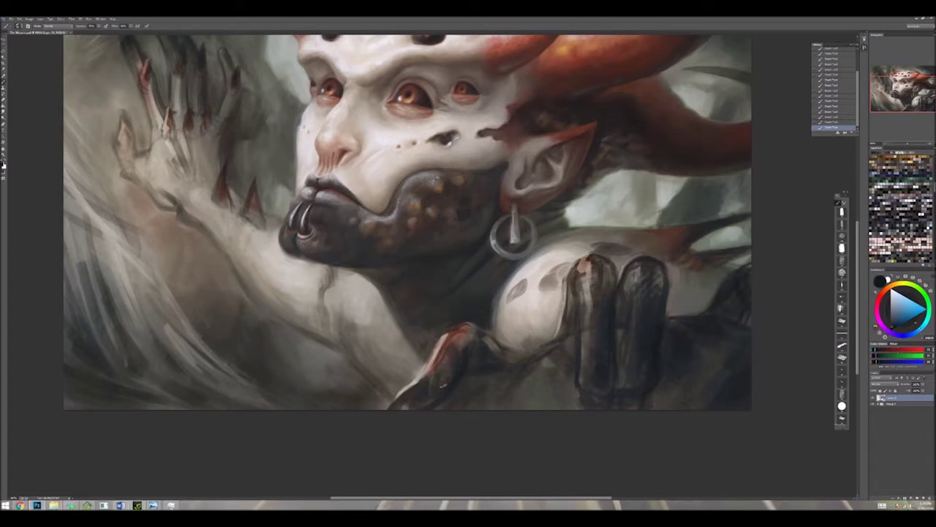
{"action": "left_click", "coordinate": [502, 366], "text": "alt"}
{"action": "left_click_drag", "start_coordinate": [477, 331], "coordinate": [525, 358]}
Step: Darken the left finger's edge and top with sampled browns, then bring the horns into view
{"action": "left_click_drag", "start_coordinate": [578, 258], "coordinate": [559, 337]}
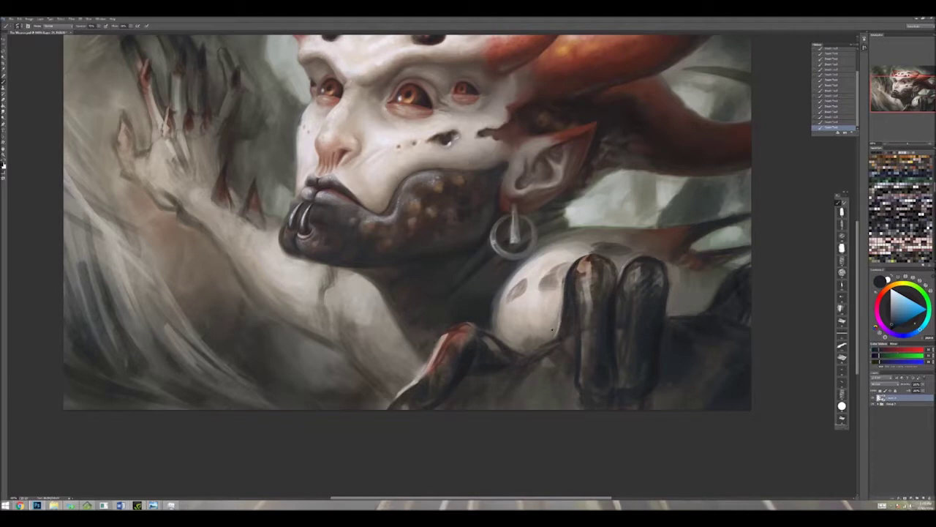
{"action": "left_click", "coordinate": [578, 294], "text": "alt"}
{"action": "left_click", "coordinate": [533, 339], "text": "alt"}
{"action": "left_click", "coordinate": [542, 343], "text": "alt"}
{"action": "left_click", "coordinate": [544, 287], "text": "alt"}
{"action": "mouse_move", "coordinate": [545, 286]}
{"action": "left_mouse_down"}
{"action": "mouse_move", "coordinate": [553, 269]}
{"action": "mouse_move", "coordinate": [553, 288]}
{"action": "mouse_move", "coordinate": [517, 281]}
{"action": "left_mouse_up"}
{"action": "left_click", "coordinate": [542, 295], "text": "alt"}
{"action": "left_click", "coordinate": [526, 273], "text": "alt"}
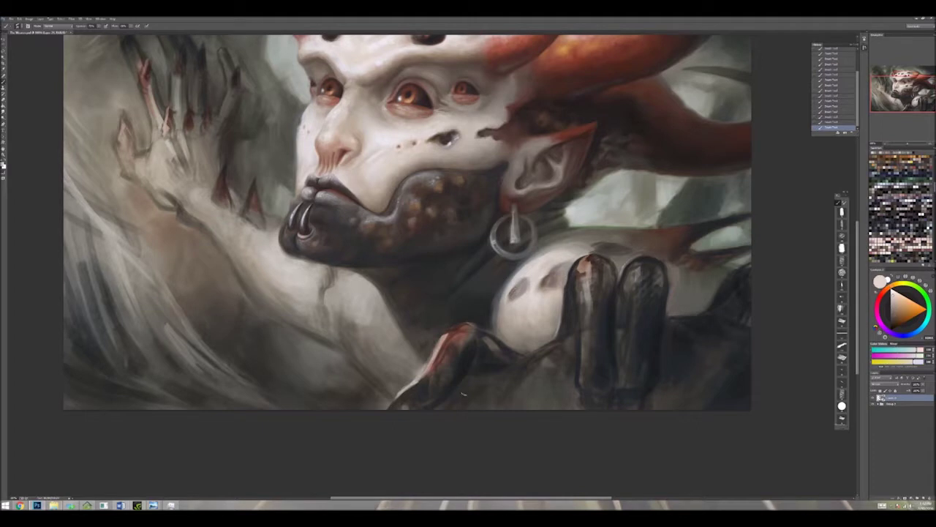
{"action": "left_click_drag", "start_coordinate": [561, 224], "coordinate": [549, 265]}
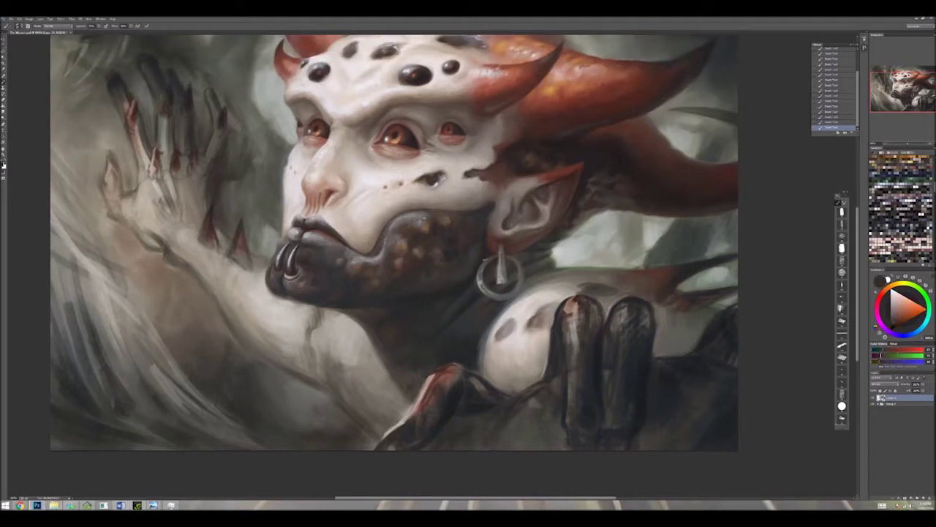
Step: Sample dark tones near the ear and paint dark strokes behind it
{"action": "left_click", "coordinate": [521, 250], "text": "alt"}
{"action": "left_click", "coordinate": [538, 242], "text": "alt"}
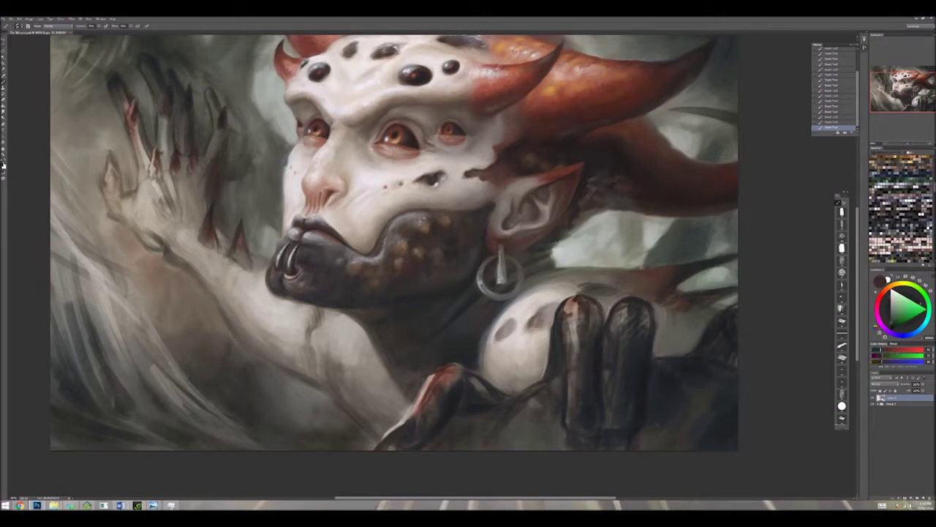
{"action": "left_click", "coordinate": [550, 244], "text": "alt"}
{"action": "left_click", "coordinate": [608, 172], "text": "alt"}
{"action": "left_click_drag", "start_coordinate": [611, 189], "coordinate": [567, 236]}
Step: Pick darker orange and grey-green tones behind and below the ear, then shift the view
{"action": "left_click", "coordinate": [588, 206], "text": "alt"}
{"action": "left_click", "coordinate": [569, 208], "text": "alt"}
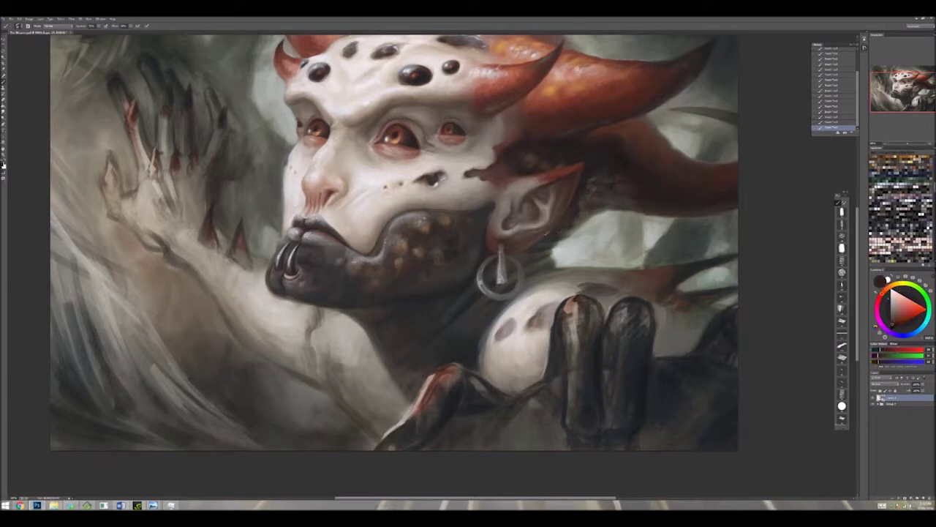
{"action": "left_click", "coordinate": [570, 217], "text": "alt"}
{"action": "left_click", "coordinate": [583, 195], "text": "alt"}
{"action": "left_click", "coordinate": [631, 206], "text": "alt"}
{"action": "left_click", "coordinate": [639, 210], "text": "alt"}
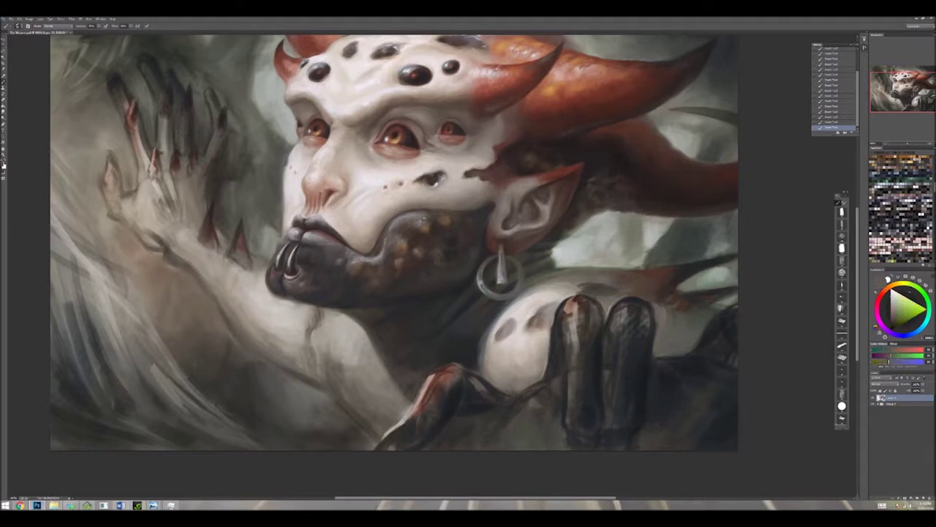
{"action": "left_click", "coordinate": [612, 207], "text": "alt"}
{"action": "left_click", "coordinate": [602, 223], "text": "alt"}
{"action": "left_click", "coordinate": [591, 238], "text": "alt"}
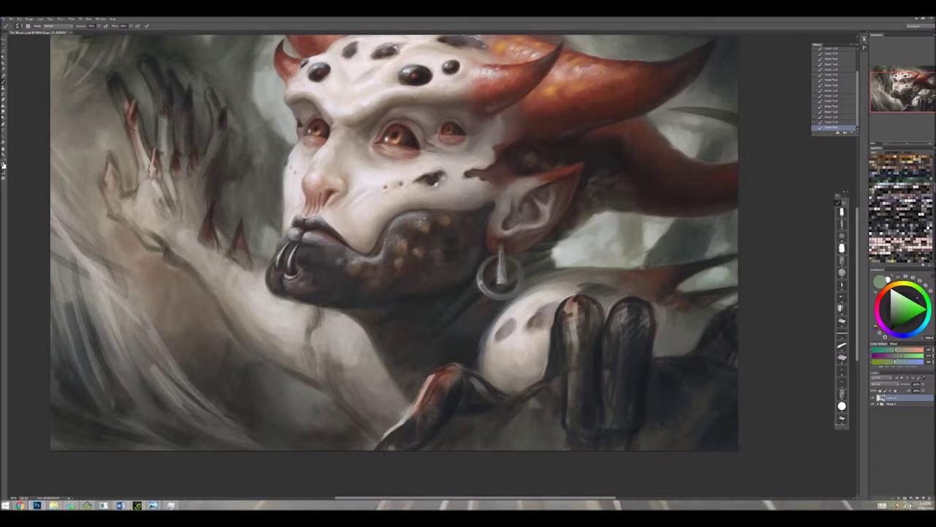
{"action": "left_click_drag", "start_coordinate": [660, 178], "coordinate": [638, 241]}
Step: Zoom in on the face and mouth and sample cool, orange and red jaw tones
{"action": "key", "text": "ctrl+minus"}
{"action": "key", "text": "ctrl+minus"}
{"action": "key", "text": "ctrl+minus"}
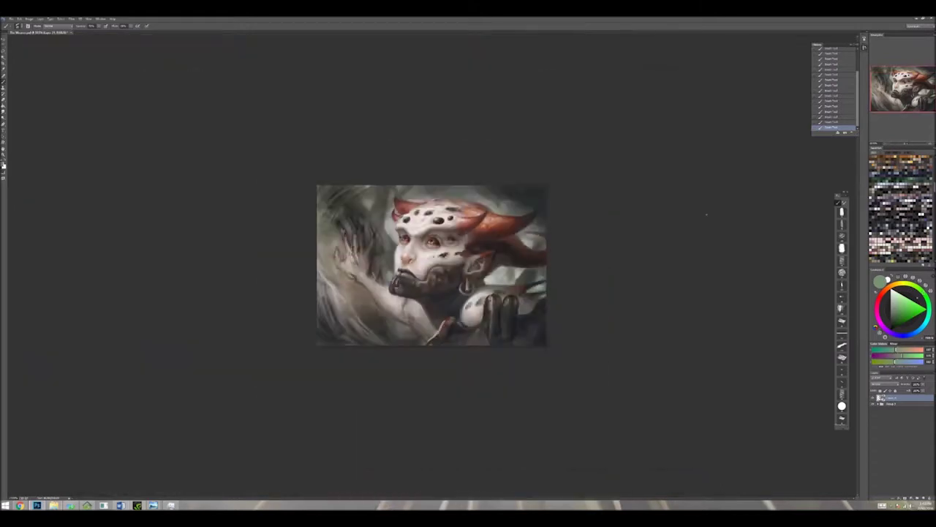
{"action": "key", "text": "ctrl+plus"}
{"action": "key", "text": "ctrl+plus"}
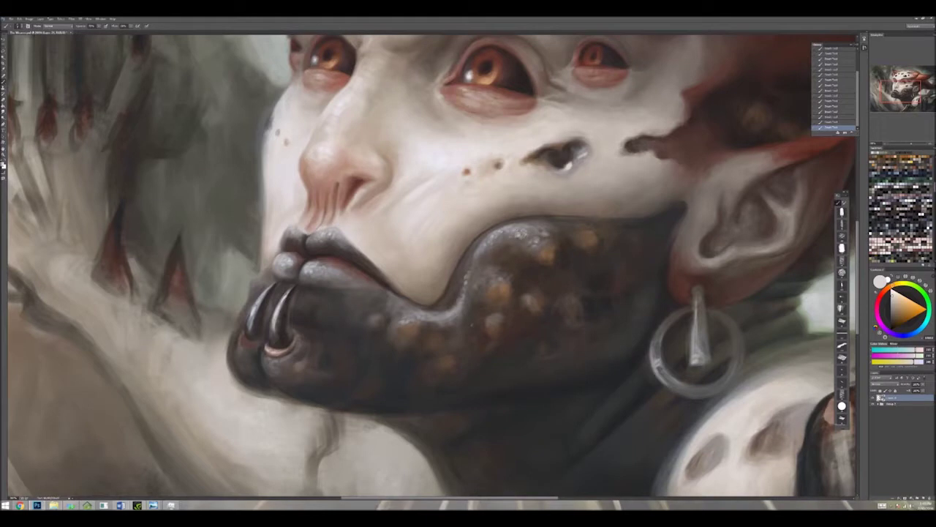
{"action": "left_click", "coordinate": [530, 235], "text": "alt"}
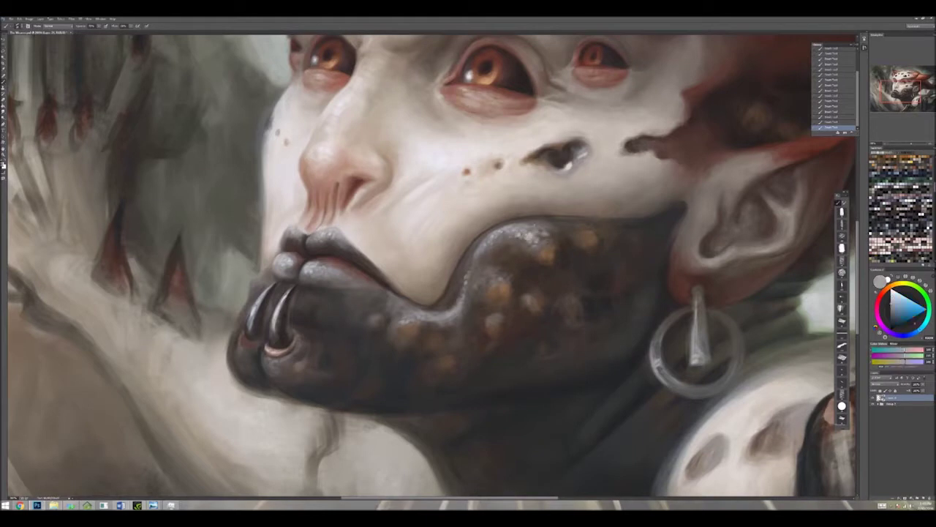
{"action": "left_click", "coordinate": [517, 242], "text": "alt"}
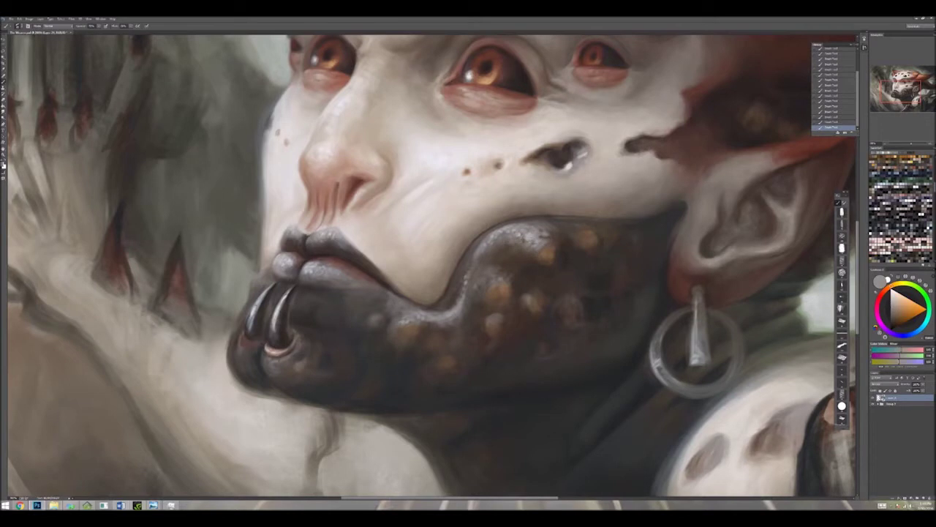
{"action": "left_click", "coordinate": [487, 278], "text": "alt"}
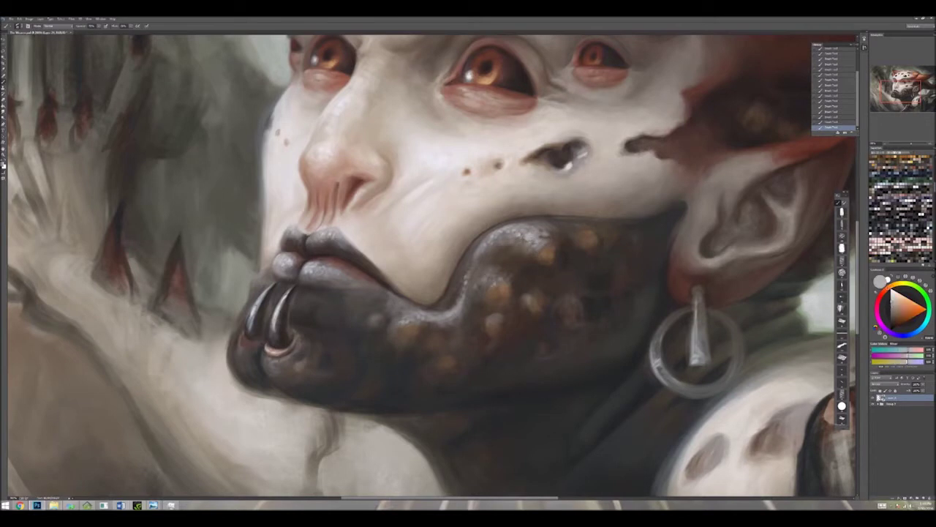
{"action": "left_click", "coordinate": [497, 279], "text": "alt"}
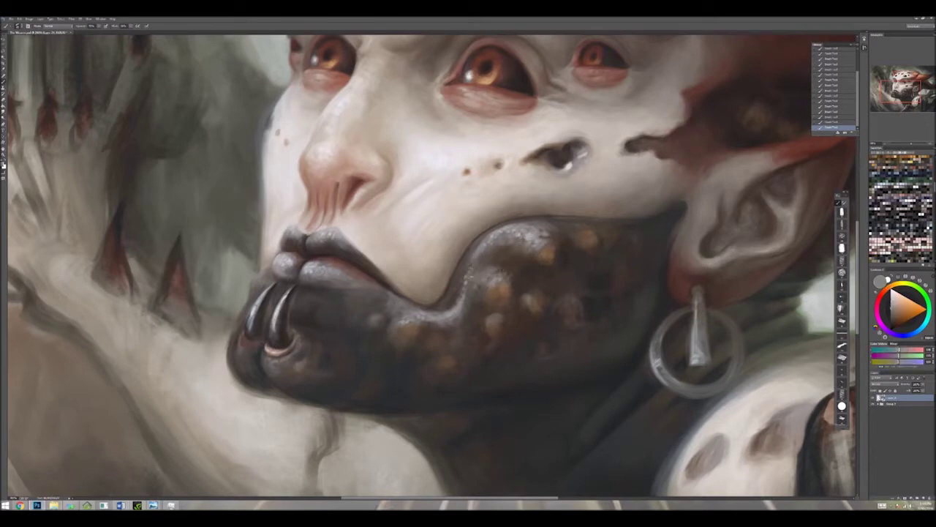
{"action": "left_click", "coordinate": [487, 289], "text": "alt"}
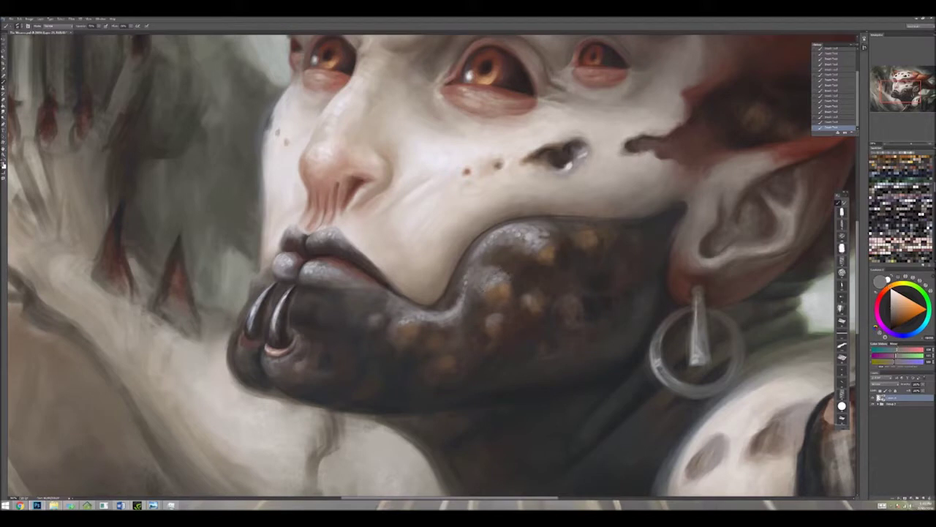
{"action": "left_click", "coordinate": [503, 264], "text": "alt"}
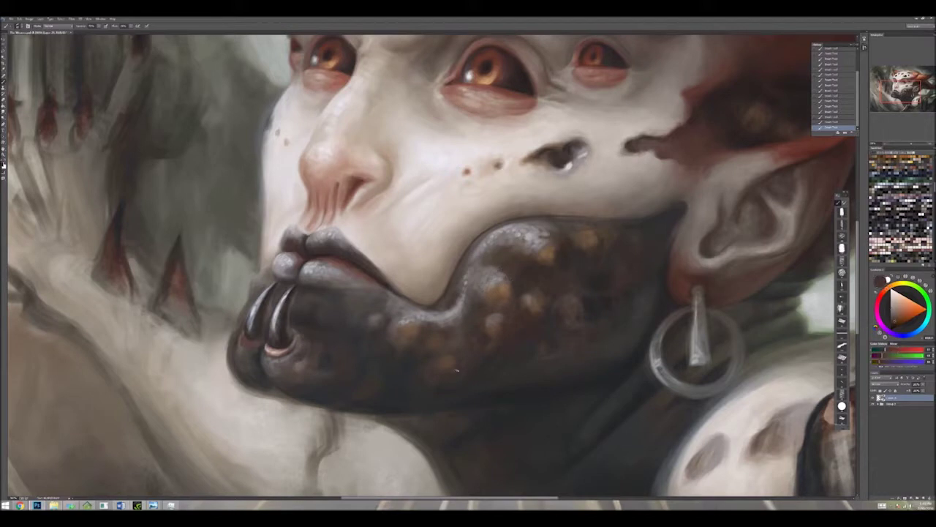
Step: Pick a bright yellow-orange, dab a small highlight on the dark chin, and fit the painting on screen
{"action": "left_click", "coordinate": [486, 258], "text": "alt"}
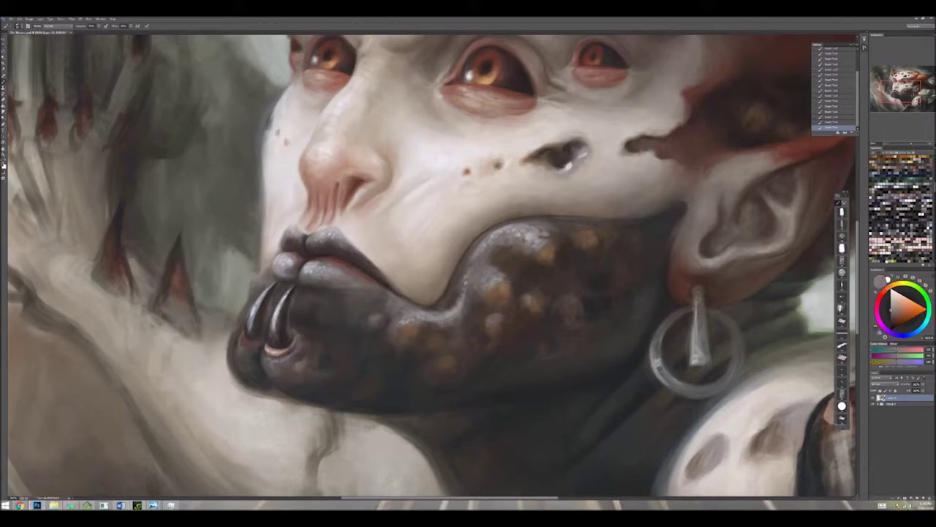
{"action": "left_click", "coordinate": [499, 266], "text": "alt"}
{"action": "left_click", "coordinate": [513, 259], "text": "alt"}
{"action": "left_click", "coordinate": [497, 261], "text": "alt"}
{"action": "left_click", "coordinate": [497, 261], "text": "alt"}
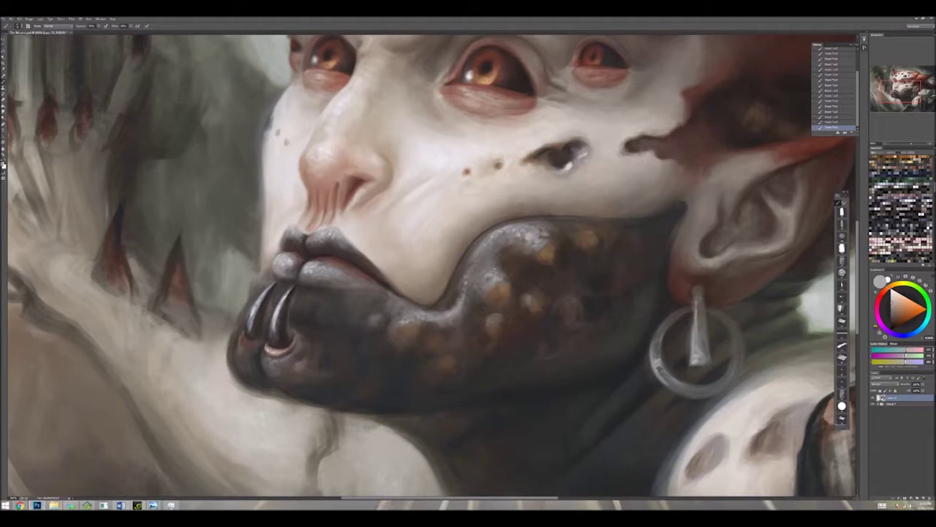
{"action": "left_click", "coordinate": [484, 275]}
{"action": "left_click", "coordinate": [485, 266], "text": "alt"}
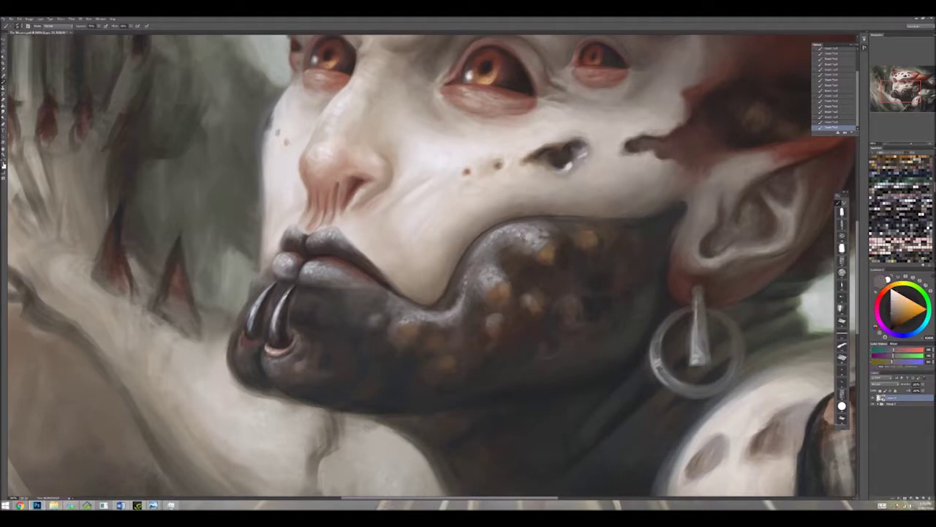
{"action": "key", "text": "ctrl+0"}
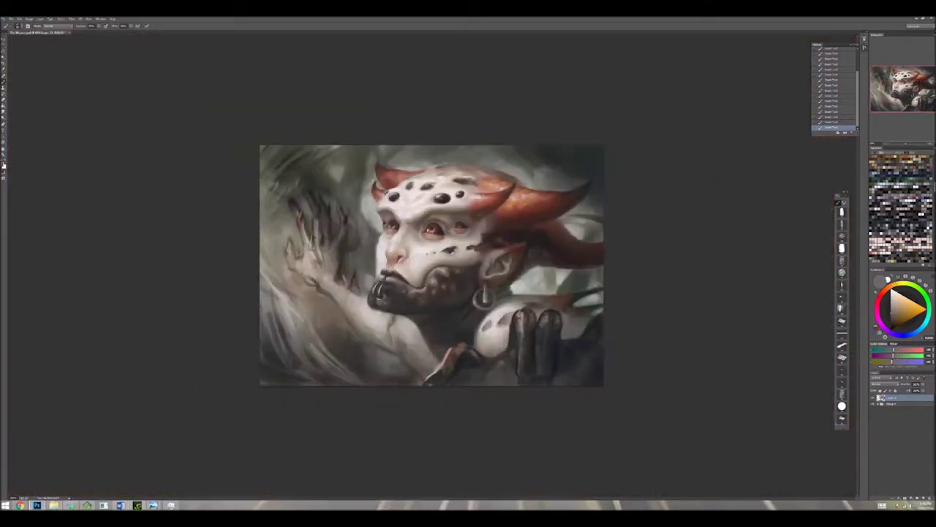
Step: Zoom in on the face and brighten two small patches on the dark jaw
{"action": "key", "text": "ctrl+plus"}
{"action": "key", "text": "ctrl+plus"}
{"action": "key", "text": "ctrl+plus"}
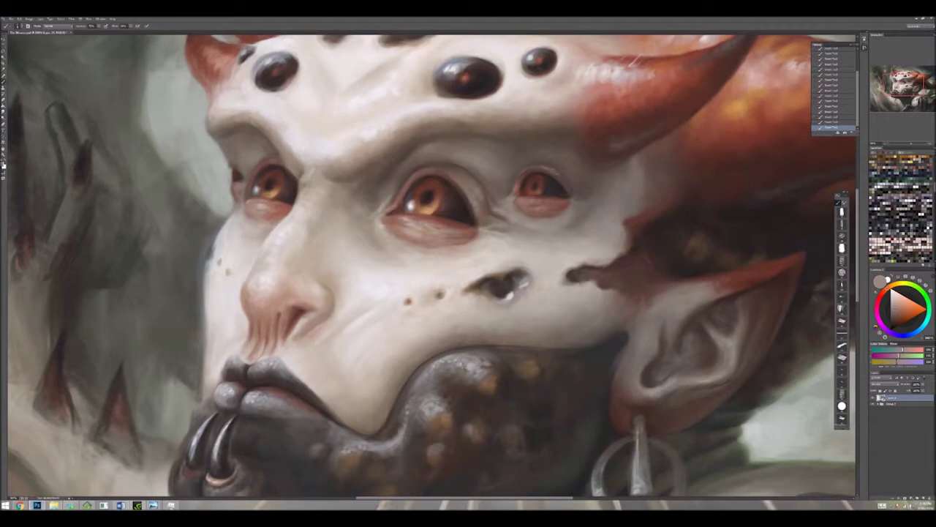
{"action": "left_click_drag", "start_coordinate": [438, 264], "coordinate": [492, 168]}
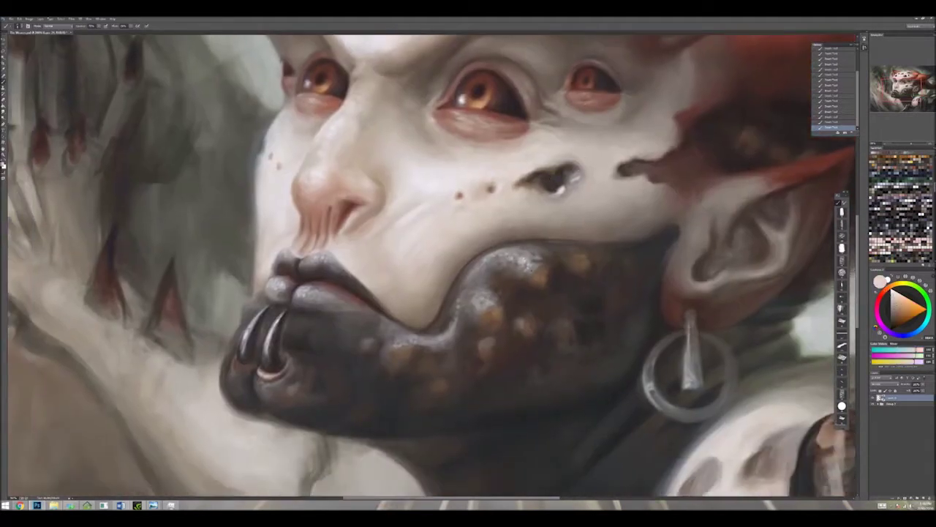
{"action": "left_click", "coordinate": [615, 300], "text": "alt"}
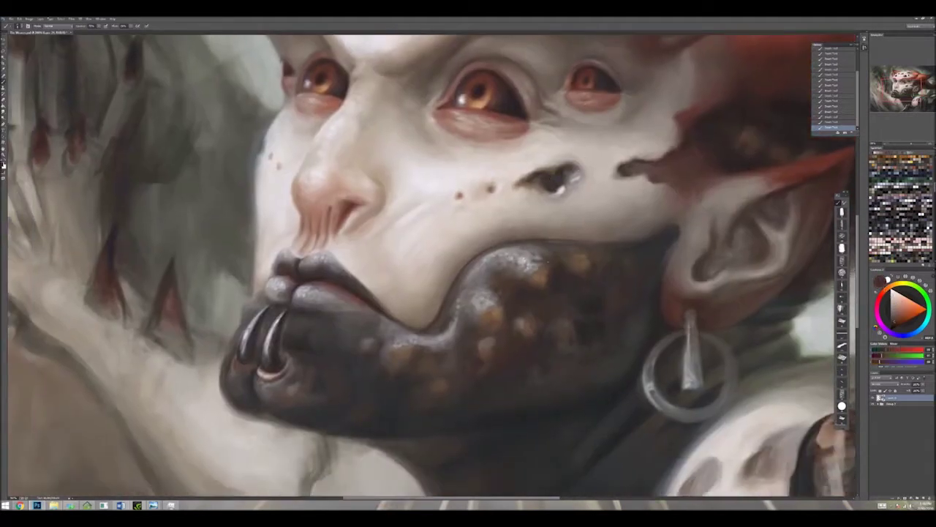
{"action": "left_click", "coordinate": [545, 278], "text": "alt"}
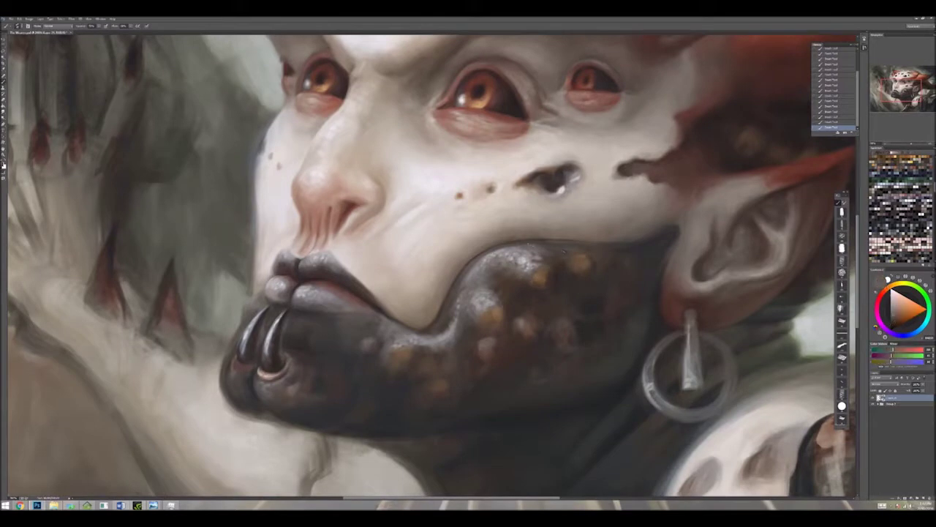
{"action": "left_click", "coordinate": [547, 246], "text": "alt"}
{"action": "left_click_drag", "start_coordinate": [569, 253], "coordinate": [580, 257]}
{"action": "left_click_drag", "start_coordinate": [464, 331], "coordinate": [477, 337]}
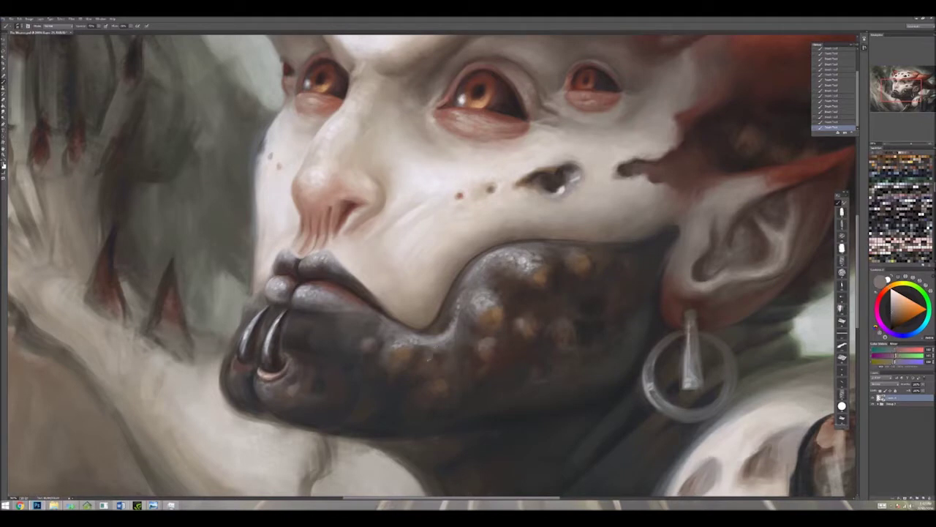
Step: Sample dark, lighter and redder tones along the jaw edge, then zoom out to review
{"action": "left_click", "coordinate": [475, 331], "text": "alt"}
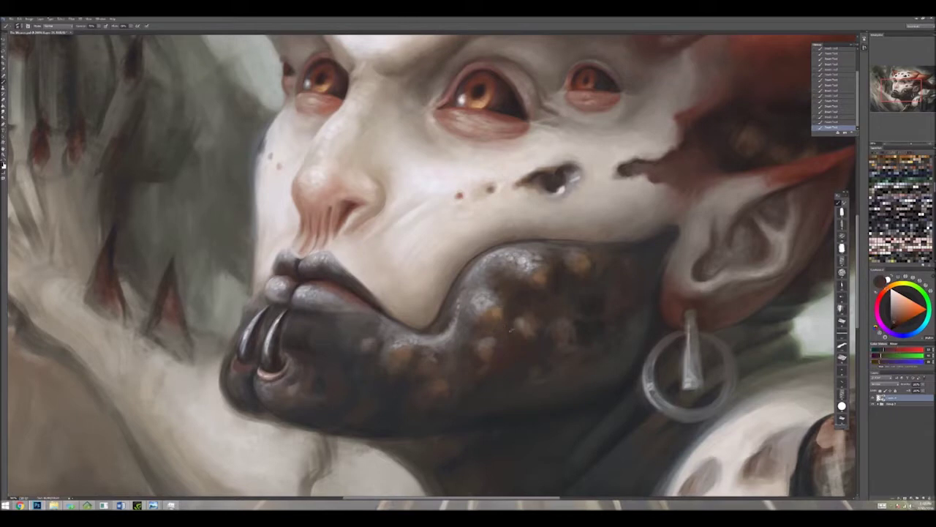
{"action": "left_click", "coordinate": [544, 398], "text": "alt"}
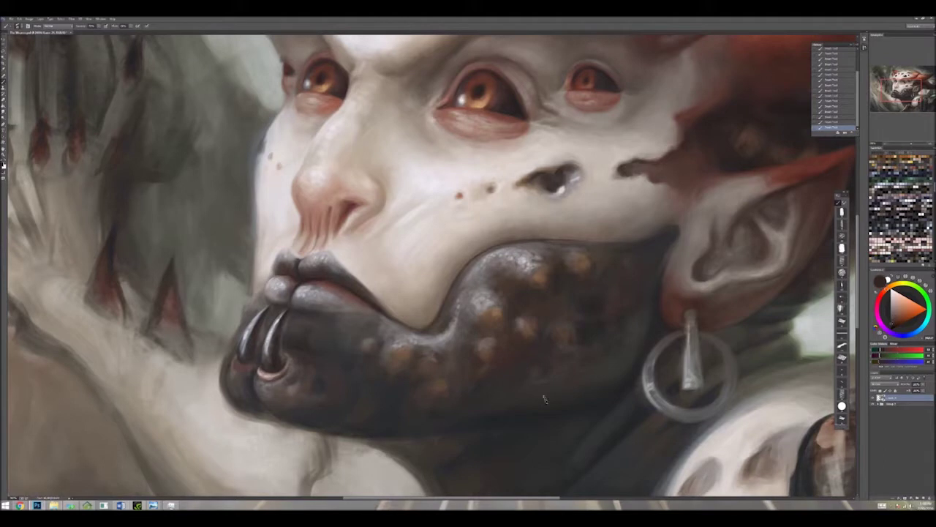
{"action": "left_click", "coordinate": [512, 242], "text": "alt"}
{"action": "left_click", "coordinate": [547, 239], "text": "alt"}
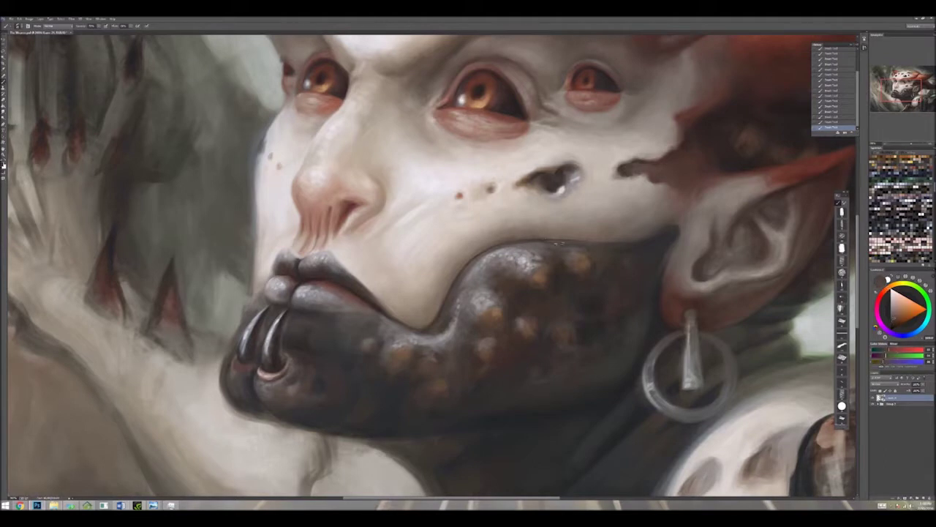
{"action": "left_click", "coordinate": [472, 258], "text": "alt"}
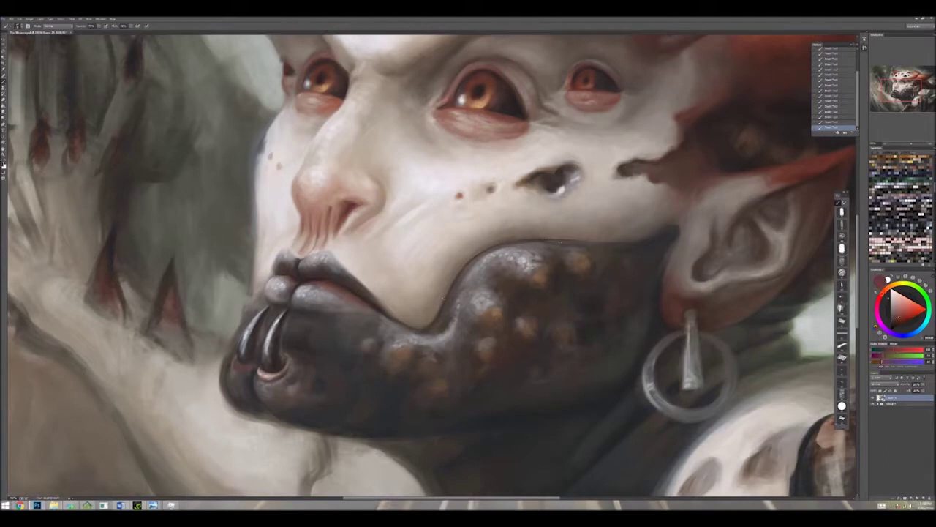
{"action": "key", "text": "ctrl+minus"}
{"action": "key", "text": "ctrl+minus"}
{"action": "key", "text": "ctrl+minus"}
{"action": "key", "text": "ctrl+minus"}
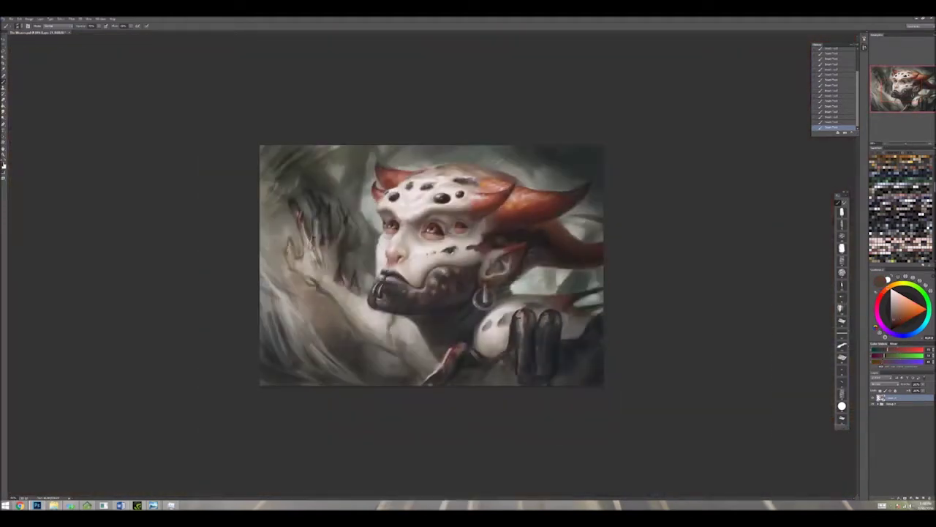
Step: Zoom in on the mouth, set a near-white painting colour, and centre the view on the mouth
{"action": "key", "text": "ctrl+plus"}
{"action": "key", "text": "ctrl+plus"}
{"action": "key", "text": "ctrl+plus"}
{"action": "key", "text": "ctrl+plus"}
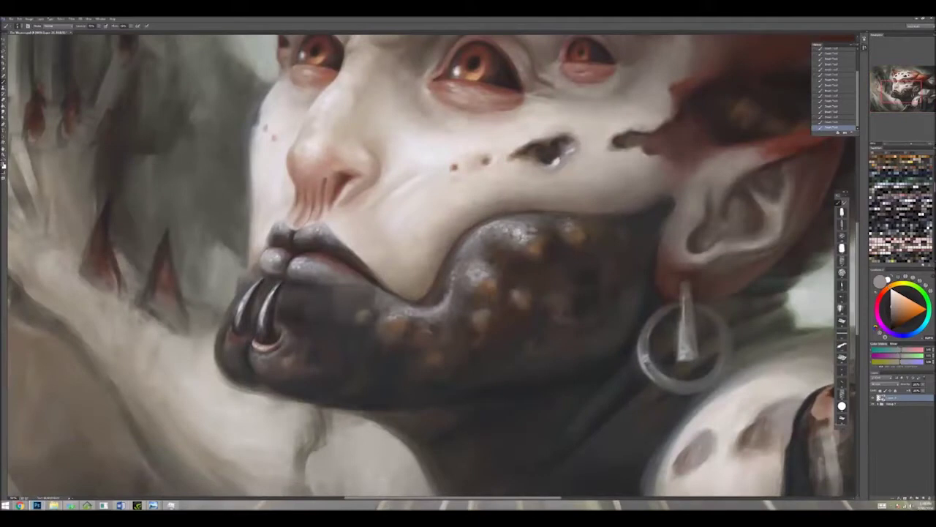
{"action": "left_click", "coordinate": [560, 220], "text": "alt"}
{"action": "key", "text": "x"}
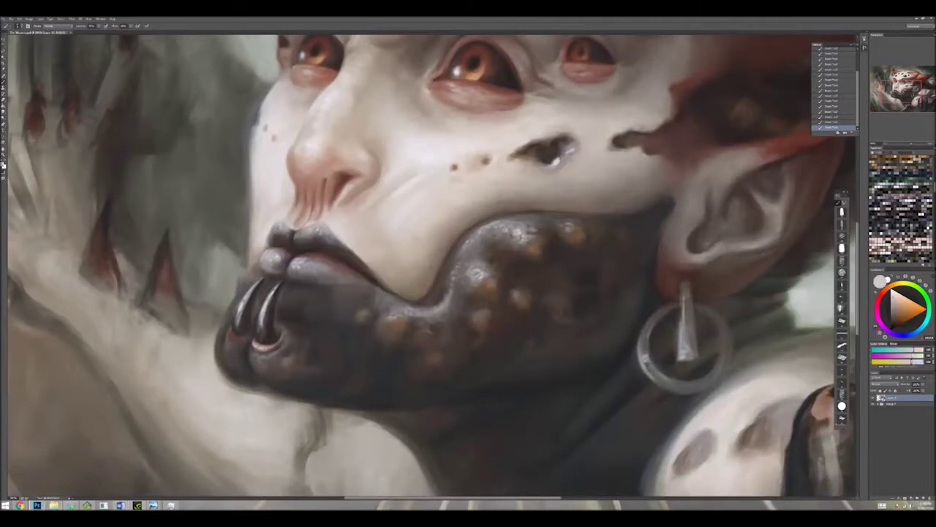
{"action": "mouse_move", "coordinate": [439, 293]}
{"action": "left_mouse_down"}
{"action": "mouse_move", "coordinate": [564, 276]}
{"action": "mouse_move", "coordinate": [560, 263]}
{"action": "left_mouse_up"}
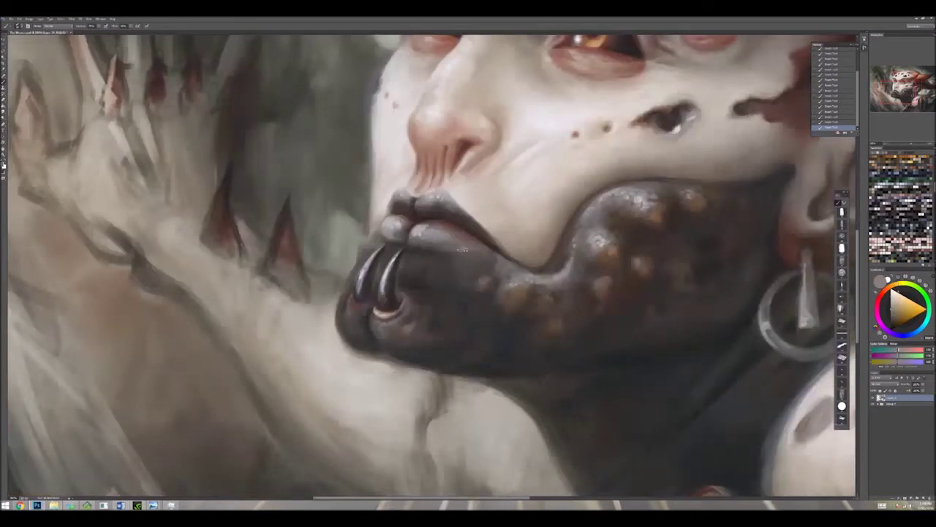
Step: Sample dark reds, red-browns, orange and cool grey from the lips and chin
{"action": "left_click", "coordinate": [437, 247], "text": "alt"}
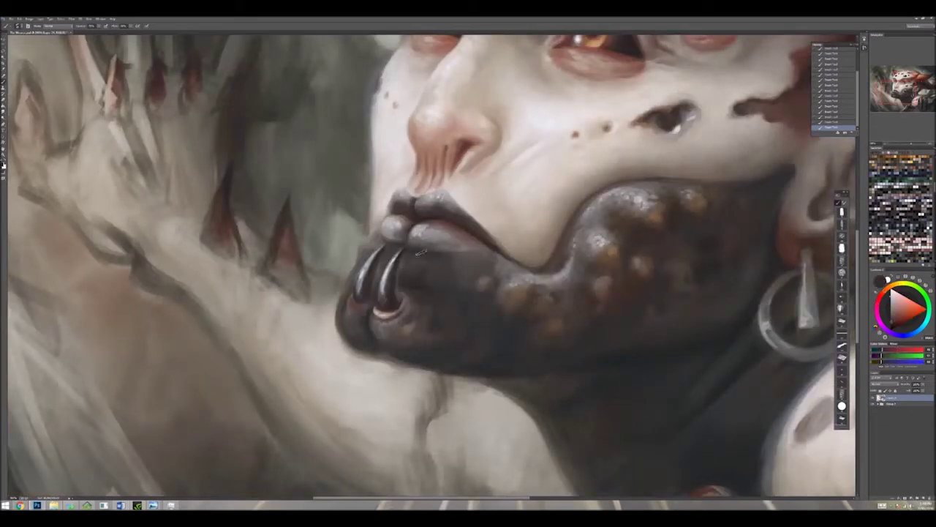
{"action": "left_click", "coordinate": [451, 262], "text": "alt"}
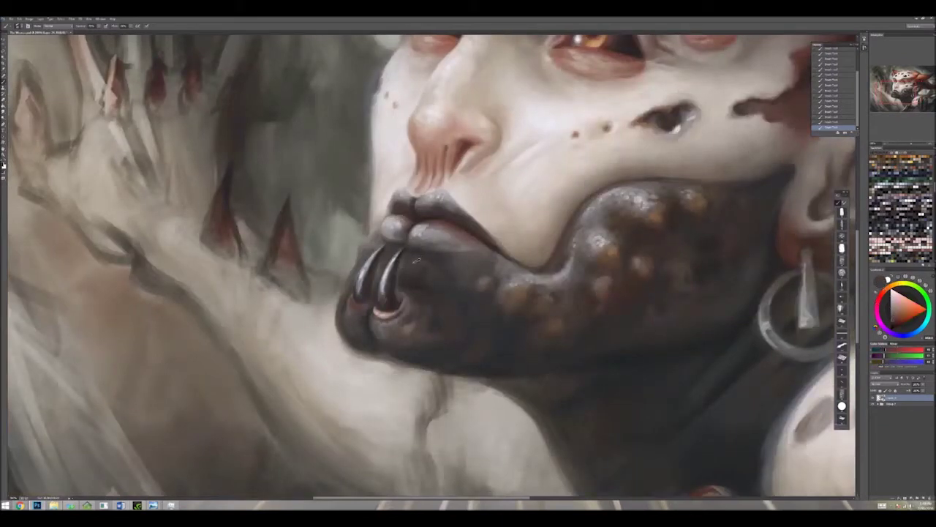
{"action": "left_click", "coordinate": [416, 278], "text": "alt"}
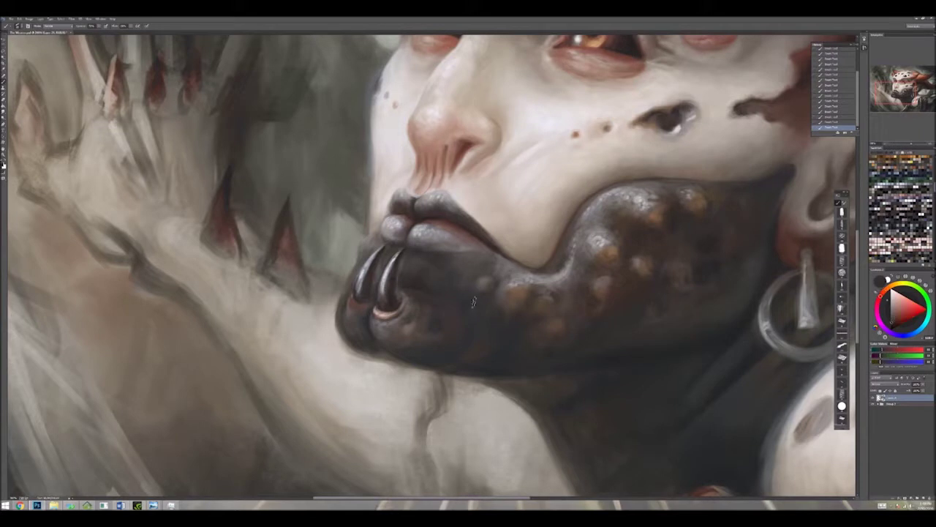
{"action": "left_click", "coordinate": [435, 271], "text": "alt"}
{"action": "left_click", "coordinate": [449, 314], "text": "alt"}
{"action": "left_click", "coordinate": [393, 252], "text": "alt"}
{"action": "left_click", "coordinate": [399, 251], "text": "alt"}
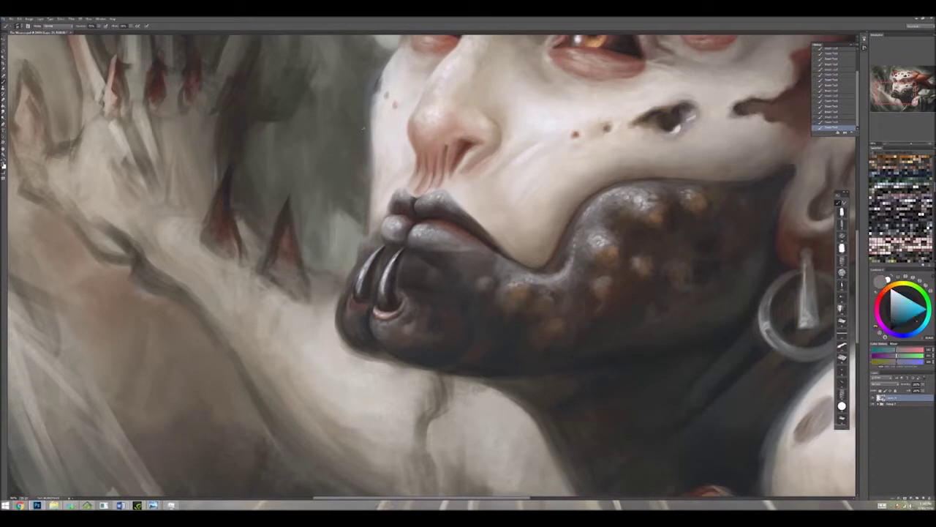
Step: Alternate between warm red, dark grey and pink colours, and pick yellow-green and dark chin tones
{"action": "key", "text": "x"}
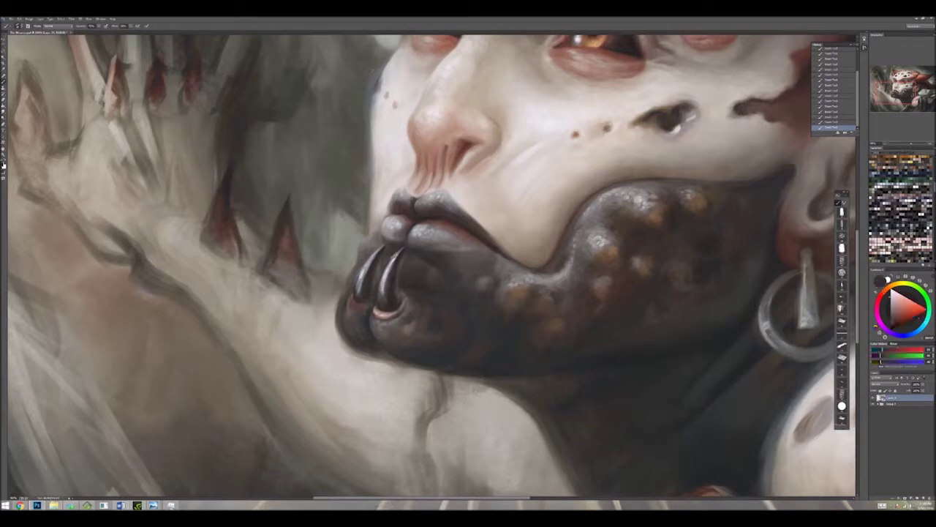
{"action": "key", "text": "x"}
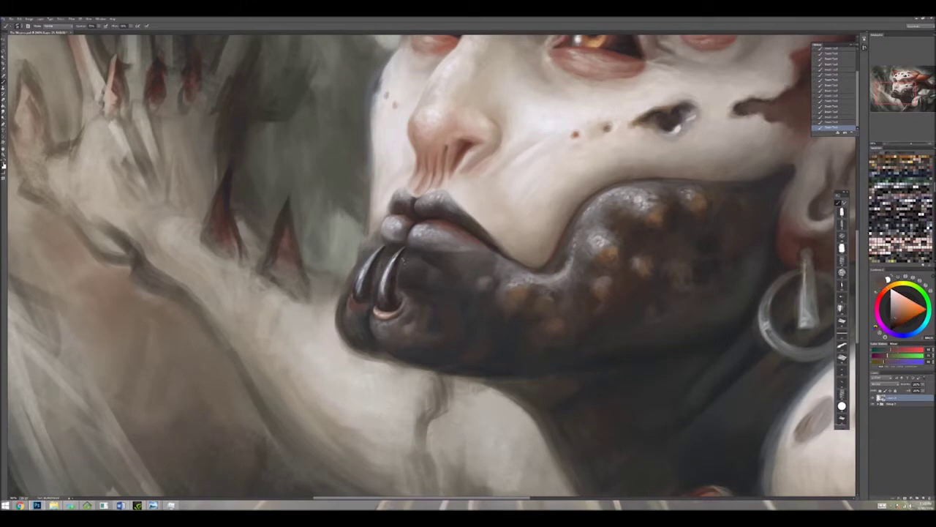
{"action": "key", "text": "x"}
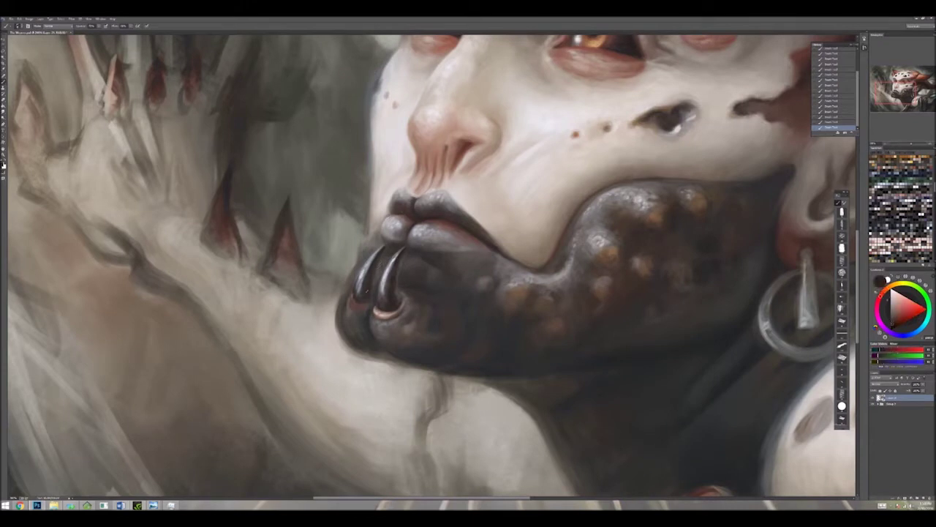
{"action": "key", "text": "x"}
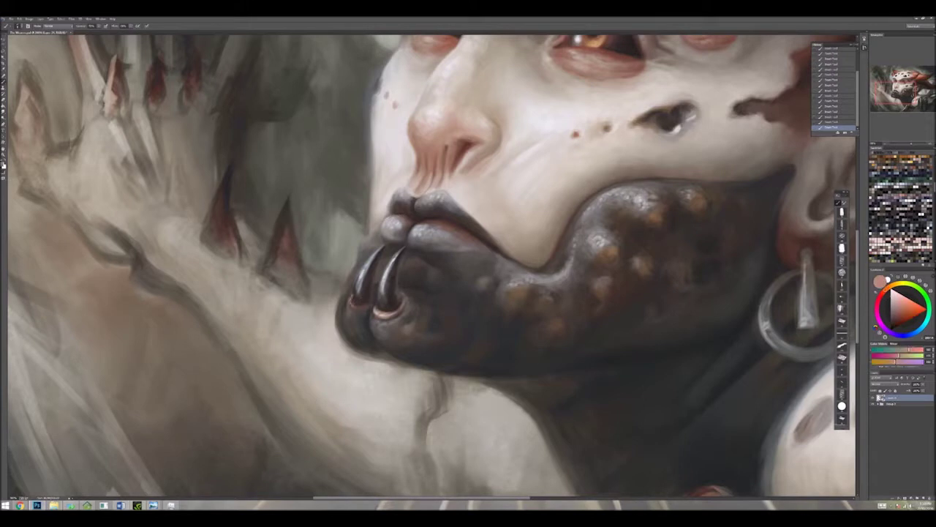
{"action": "left_click", "coordinate": [353, 298], "text": "alt"}
{"action": "left_click", "coordinate": [514, 286], "text": "alt"}
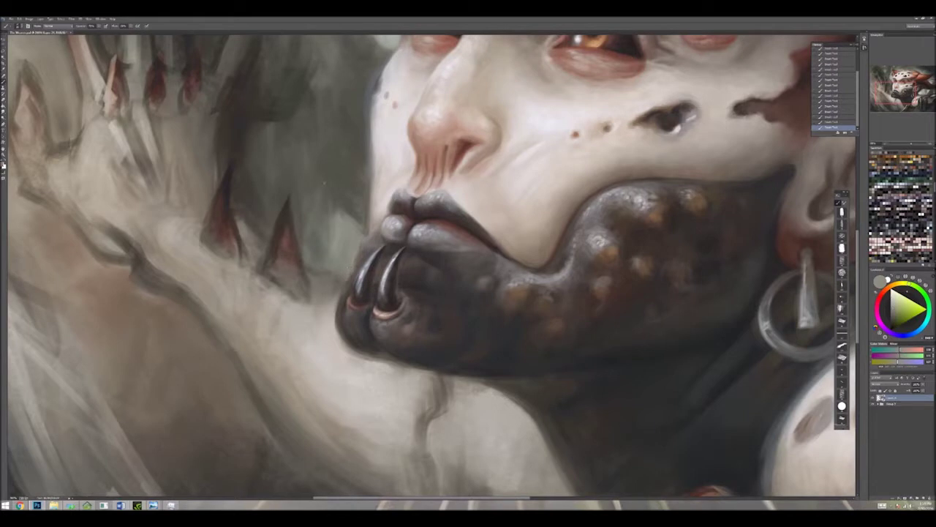
{"action": "left_click", "coordinate": [349, 287], "text": "alt"}
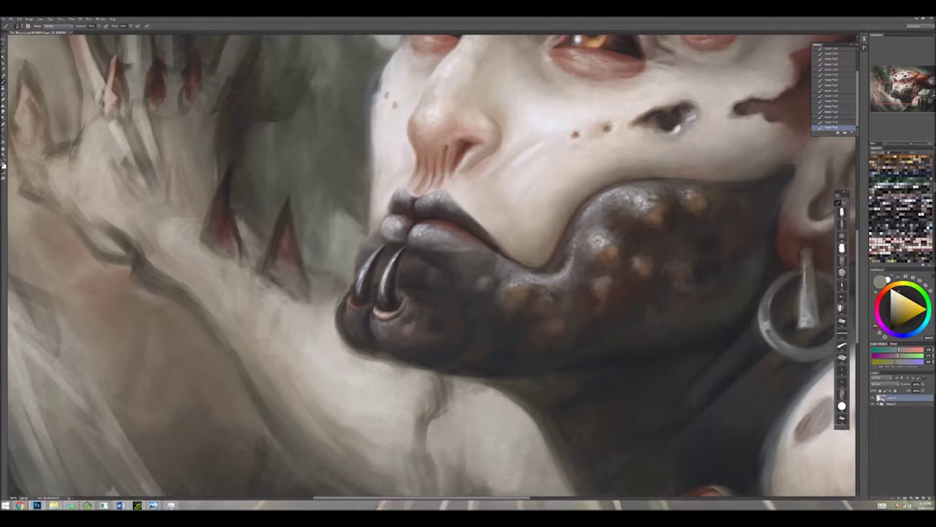
{"action": "left_click", "coordinate": [428, 363], "text": "alt"}
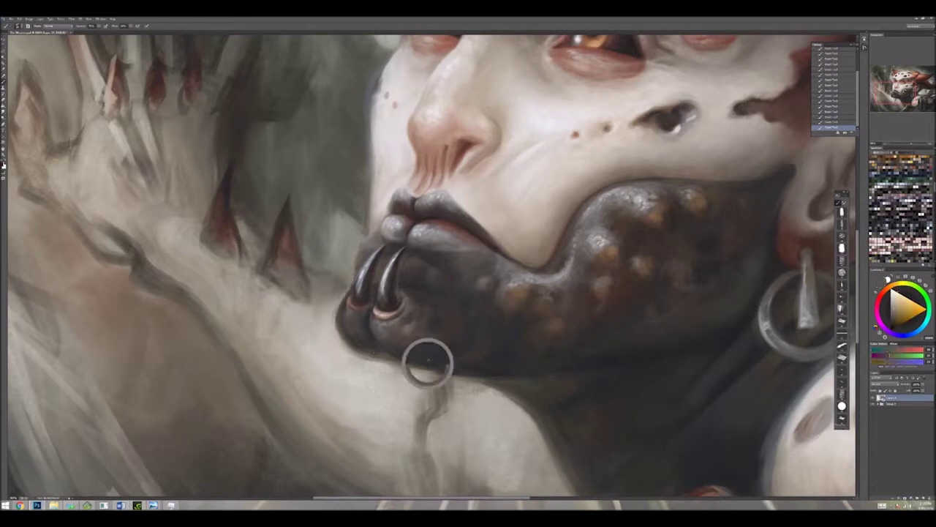
Step: Sample tones around the lip ring, alternate lighter and skin colours, then view the whole painting
{"action": "left_click", "coordinate": [395, 355], "text": "alt"}
{"action": "left_click", "coordinate": [365, 351], "text": "alt"}
{"action": "left_click", "coordinate": [384, 343], "text": "alt"}
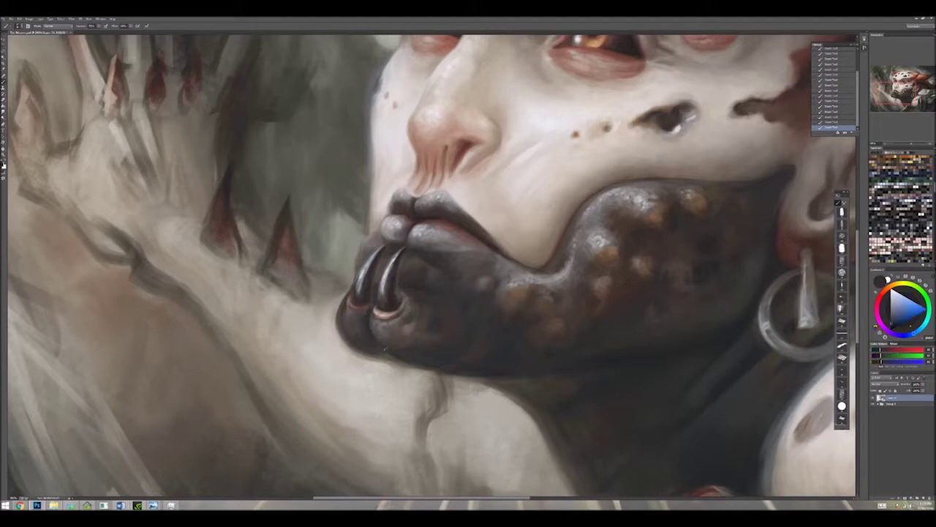
{"action": "left_click", "coordinate": [346, 309], "text": "alt"}
{"action": "left_click", "coordinate": [346, 309], "text": "alt"}
{"action": "left_click", "coordinate": [346, 310], "text": "alt"}
{"action": "left_click", "coordinate": [346, 309], "text": "alt"}
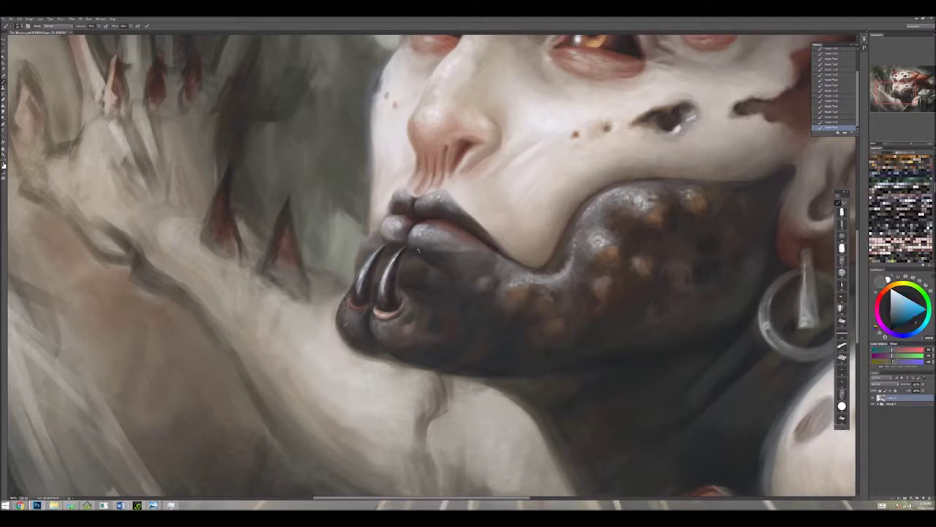
{"action": "key", "text": "x"}
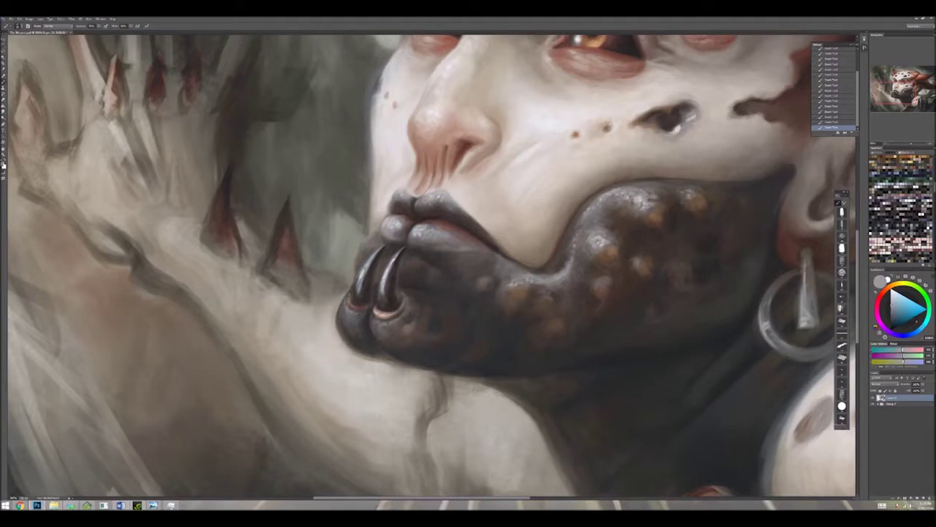
{"action": "key", "text": "x"}
{"action": "key", "text": "x"}
{"action": "key", "text": "x"}
{"action": "key", "text": "x"}
{"action": "key", "text": "x"}
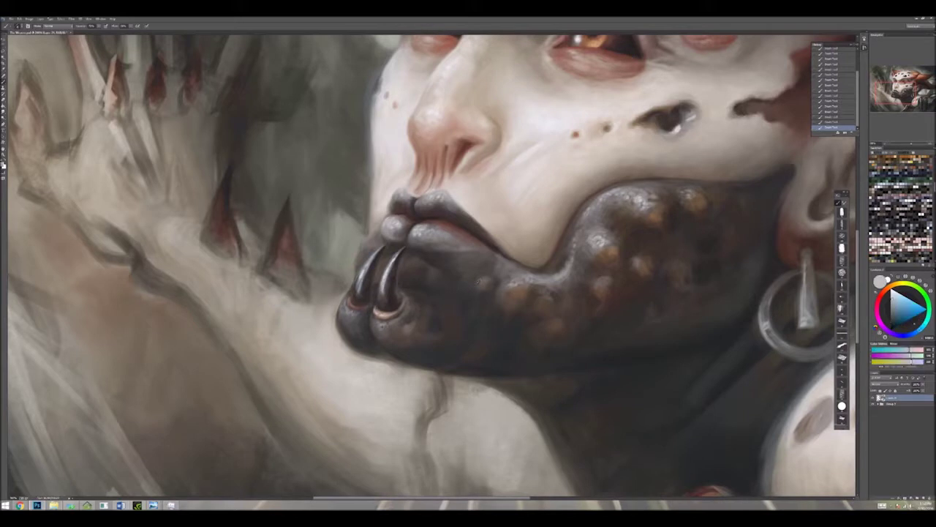
{"action": "key", "text": "x"}
{"action": "key", "text": "x"}
{"action": "key", "text": "x"}
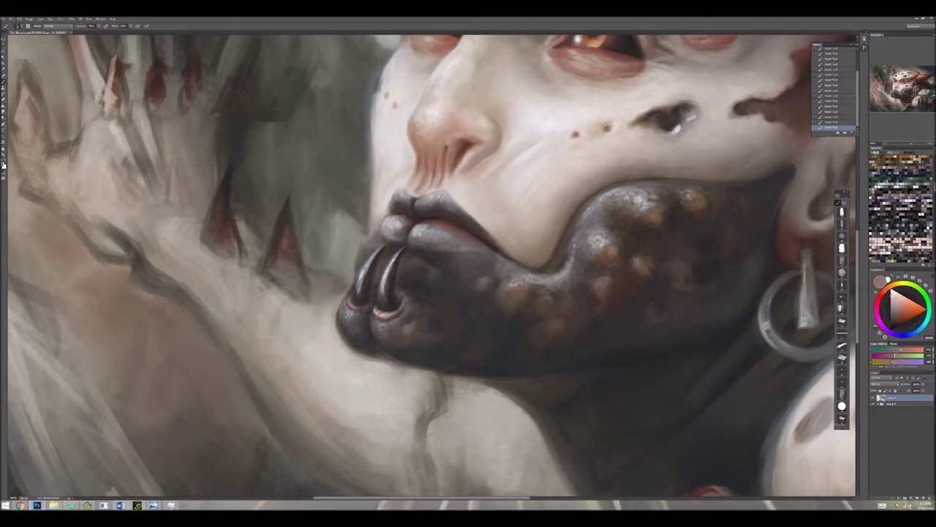
{"action": "key", "text": "x"}
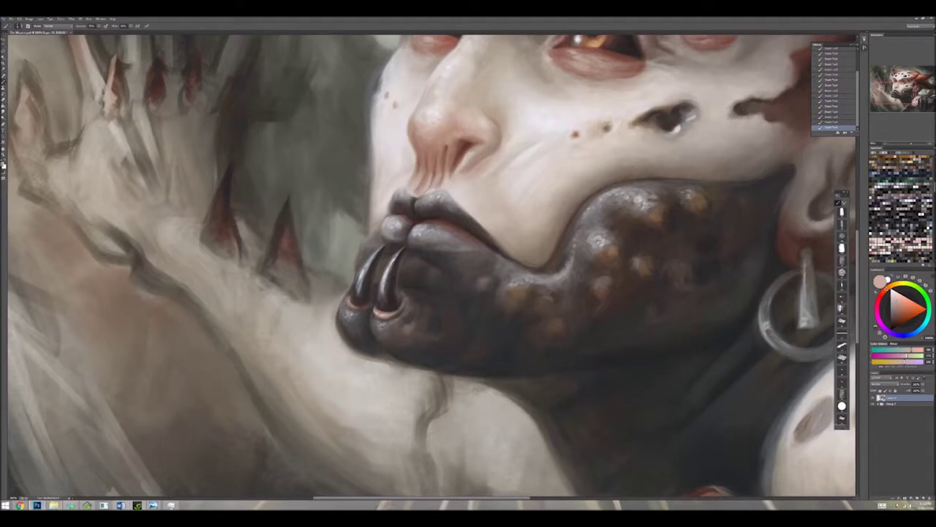
{"action": "key", "text": "ctrl+minus"}
{"action": "key", "text": "ctrl+minus"}
{"action": "key", "text": "ctrl+minus"}
{"action": "key", "text": "ctrl+minus"}
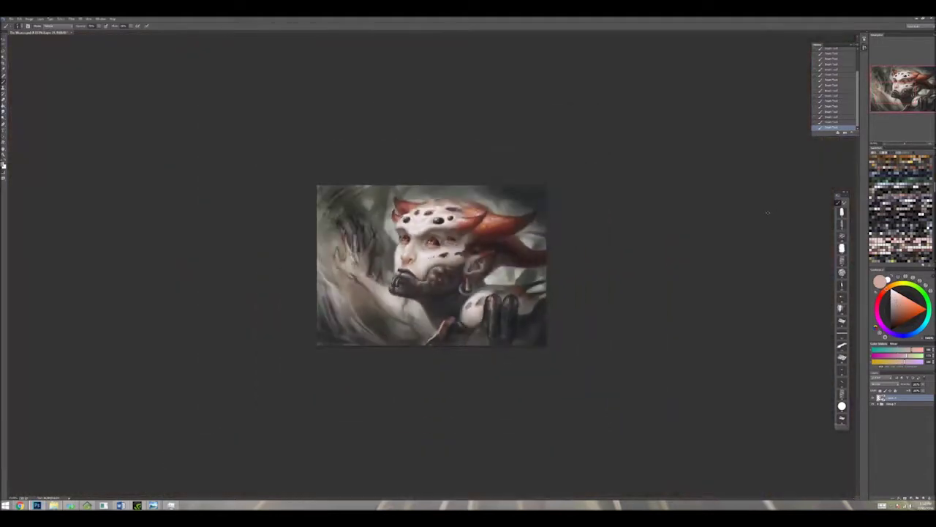
Step: Zoom into the mouth and sample dark skin, green-grey and orange-red tones from the chin
{"action": "scroll", "coordinate": [516, 302], "scroll_direction": "up", "scroll_amount": 5}
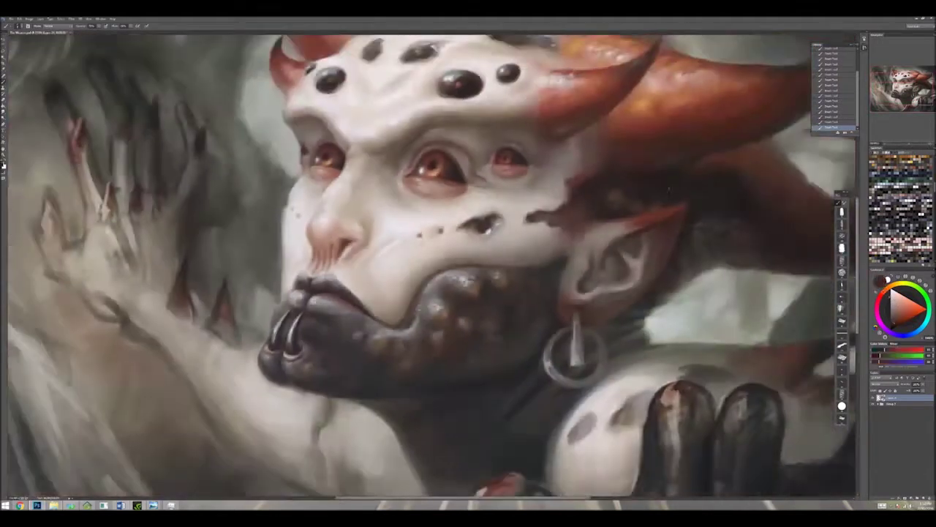
{"action": "left_click", "coordinate": [520, 302], "text": "alt"}
{"action": "left_click", "coordinate": [518, 304], "text": "alt"}
{"action": "left_click", "coordinate": [485, 311], "text": "alt"}
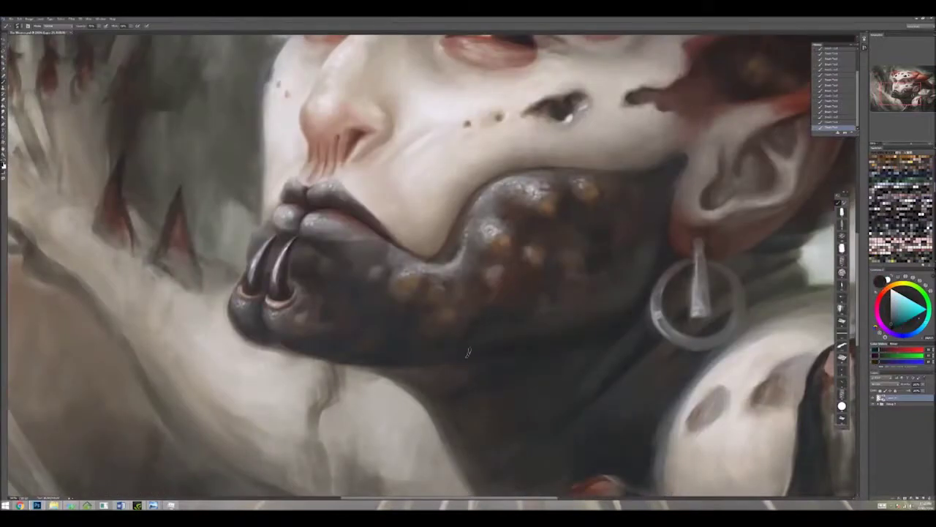
{"action": "left_click", "coordinate": [366, 316], "text": "alt"}
{"action": "left_click", "coordinate": [306, 276], "text": "alt"}
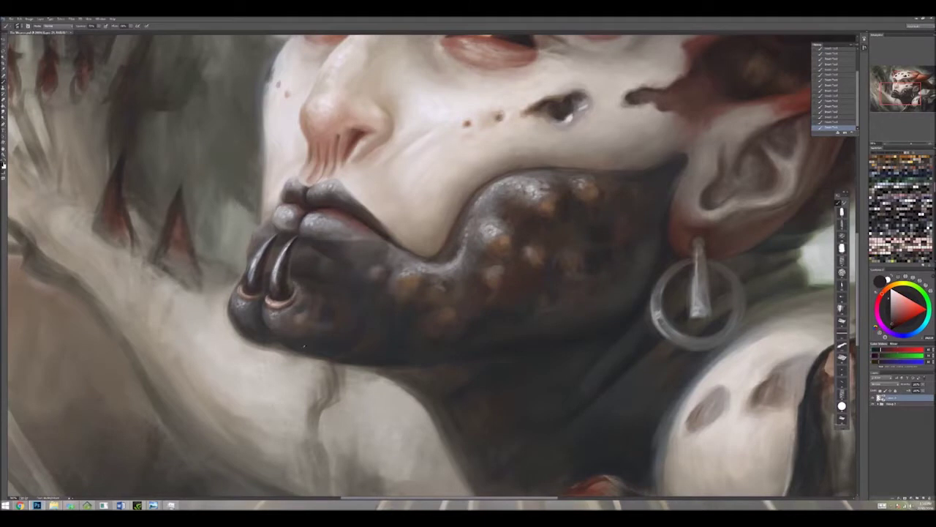
{"action": "left_click", "coordinate": [341, 356], "text": "alt"}
{"action": "left_click", "coordinate": [351, 348], "text": "alt"}
{"action": "left_click", "coordinate": [361, 345], "text": "alt"}
{"action": "left_click", "coordinate": [398, 357], "text": "alt"}
Step: Pick yellowish, orange-spot and dark chin colours to blend the chin, then zoom out to review
{"action": "left_click", "coordinate": [468, 320], "text": "alt"}
{"action": "left_click", "coordinate": [498, 322], "text": "alt"}
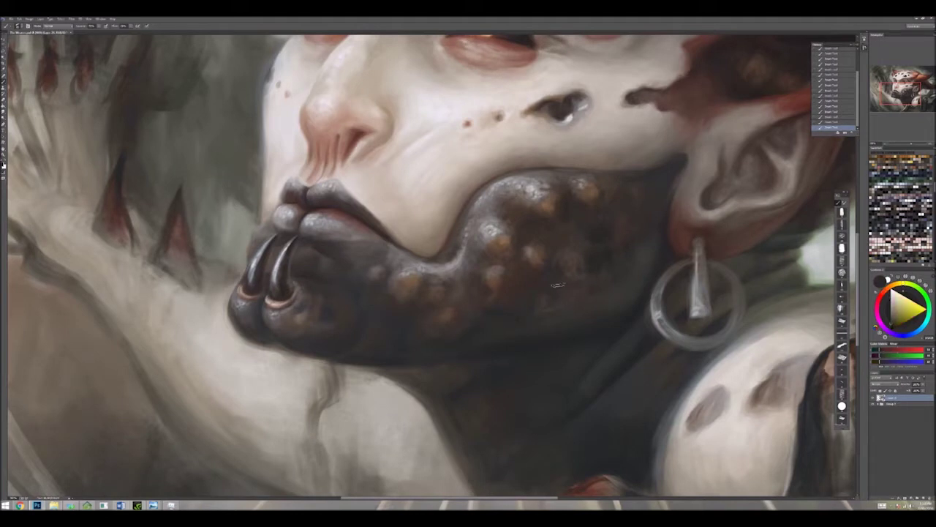
{"action": "left_click", "coordinate": [556, 291], "text": "alt"}
{"action": "left_click", "coordinate": [533, 268], "text": "alt"}
{"action": "left_click", "coordinate": [535, 258], "text": "alt"}
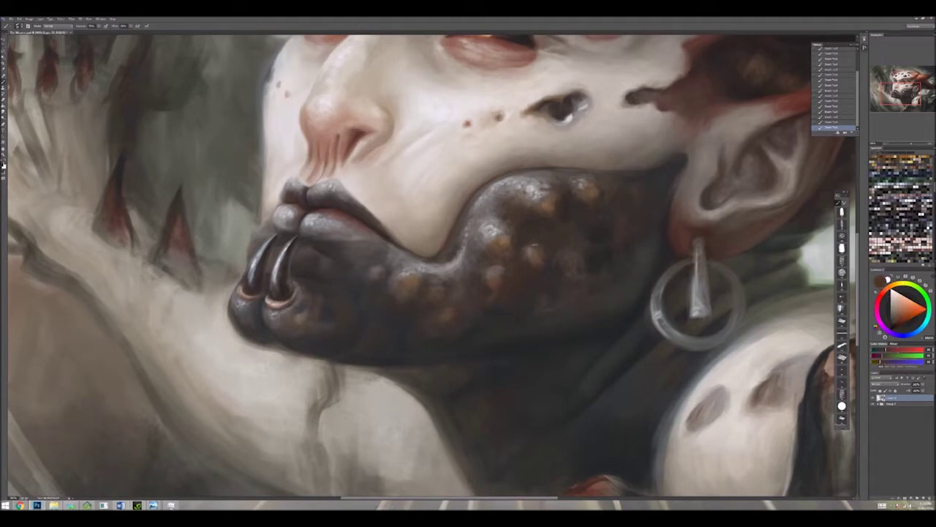
{"action": "left_click", "coordinate": [516, 248], "text": "alt"}
{"action": "left_click", "coordinate": [514, 250], "text": "alt"}
{"action": "left_click", "coordinate": [513, 251], "text": "alt"}
{"action": "left_click", "coordinate": [527, 275], "text": "alt"}
{"action": "key", "text": "ctrl+minus"}
{"action": "key", "text": "ctrl+minus"}
{"action": "key", "text": "ctrl+minus"}
{"action": "key", "text": "ctrl+minus"}
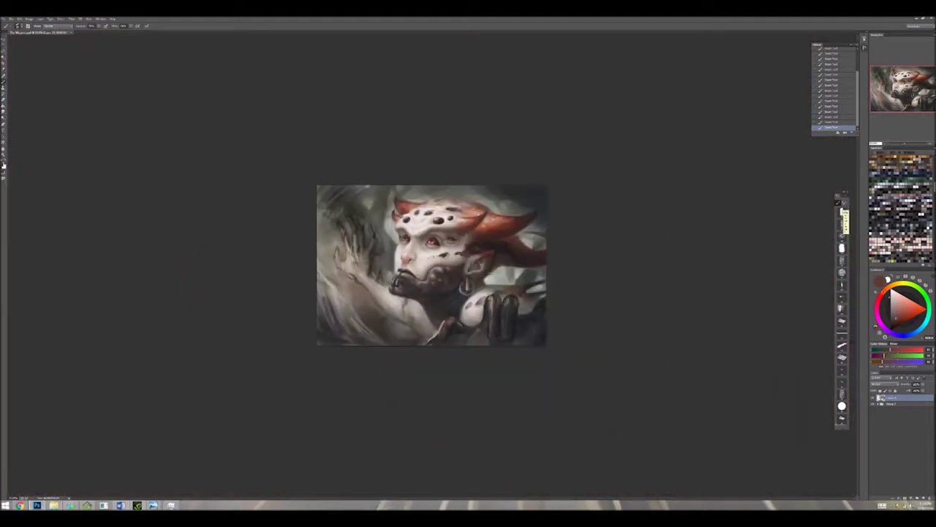
Step: Zoom in on the face and rework it with sampled blue-greys and a warm orange-brown
{"action": "key", "text": "ctrl+plus"}
{"action": "key", "text": "ctrl+plus"}
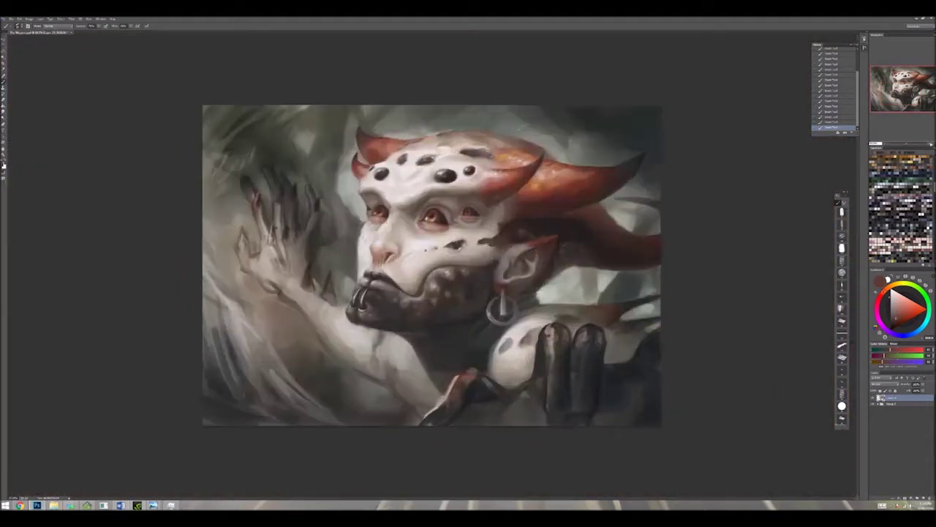
{"action": "key", "text": "ctrl+plus"}
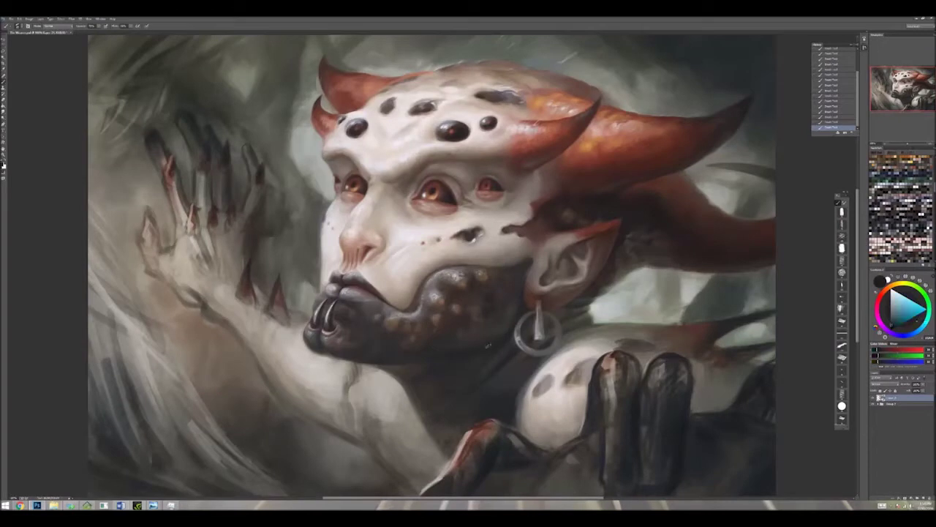
{"action": "left_click", "coordinate": [462, 358], "text": "alt"}
{"action": "left_click", "coordinate": [431, 360], "text": "alt"}
{"action": "left_click", "coordinate": [451, 356], "text": "alt"}
{"action": "left_click", "coordinate": [478, 350], "text": "alt"}
{"action": "left_click", "coordinate": [423, 363], "text": "alt"}
{"action": "left_click", "coordinate": [441, 357], "text": "alt"}
{"action": "left_click", "coordinate": [399, 355], "text": "alt"}
{"action": "left_click", "coordinate": [388, 358], "text": "alt"}
{"action": "left_click", "coordinate": [375, 363], "text": "alt"}
{"action": "left_click", "coordinate": [376, 364], "text": "alt"}
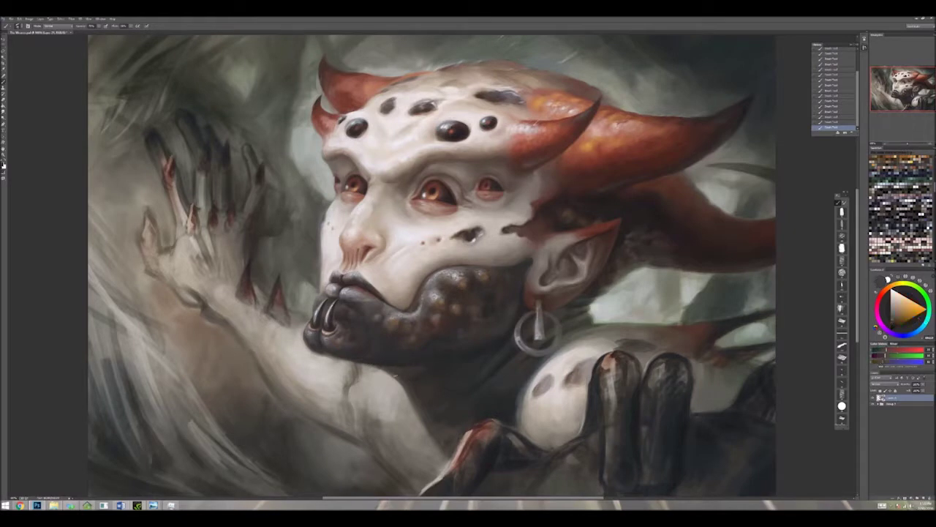
Step: Paint with reddish chin tones, chest blue-greys and warm oranges sampled from the shoulder and chest
{"action": "left_click", "coordinate": [414, 392], "text": "alt"}
{"action": "left_click", "coordinate": [413, 393], "text": "alt"}
{"action": "left_click", "coordinate": [433, 392], "text": "alt"}
{"action": "left_click", "coordinate": [484, 407], "text": "alt"}
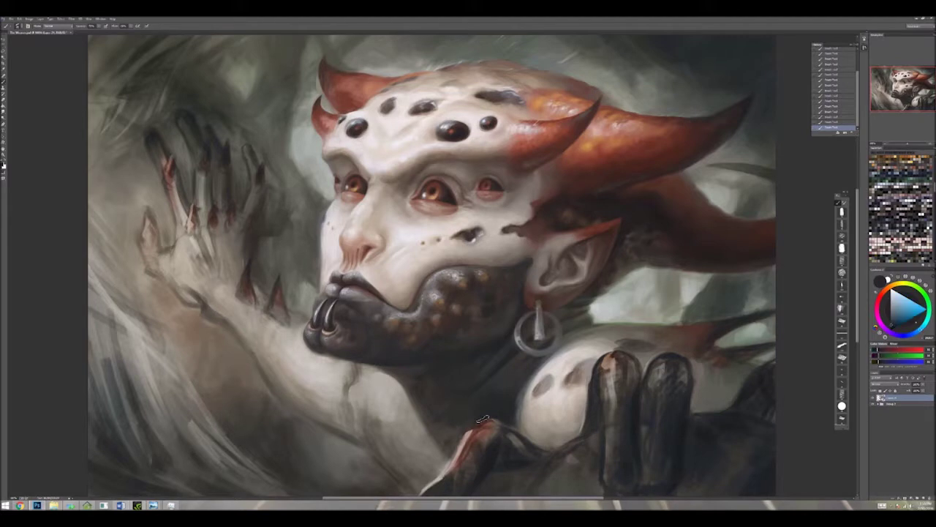
{"action": "left_click", "coordinate": [513, 403], "text": "alt"}
{"action": "left_click", "coordinate": [448, 406], "text": "alt"}
{"action": "left_click", "coordinate": [458, 425], "text": "alt"}
{"action": "left_click", "coordinate": [447, 417], "text": "alt"}
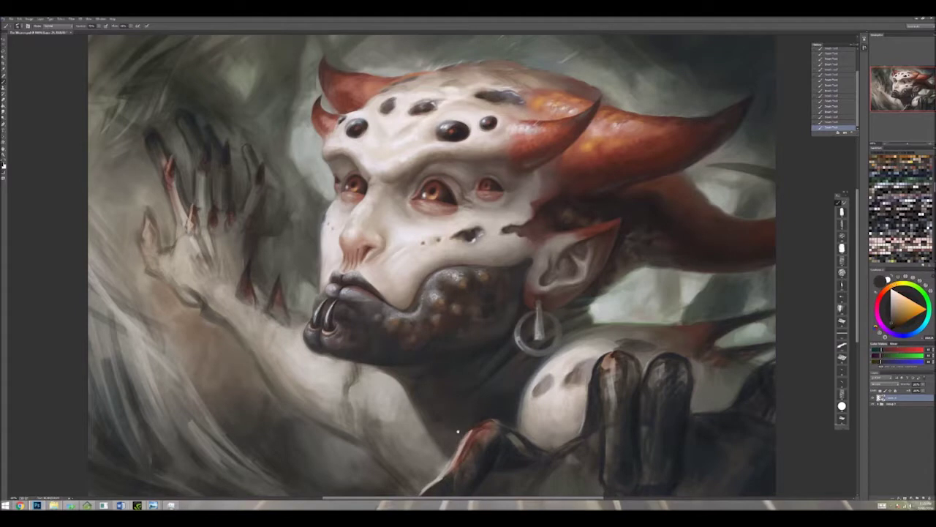
Step: Pan the painting and pick up warm oranges around the hoop earring
{"action": "left_click_drag", "start_coordinate": [466, 434], "coordinate": [521, 367]}
{"action": "left_click", "coordinate": [604, 265], "text": "alt"}
{"action": "left_click", "coordinate": [604, 260], "text": "alt"}
{"action": "left_click", "coordinate": [603, 256], "text": "alt"}
{"action": "left_click", "coordinate": [602, 251], "text": "alt"}
Step: Pan toward the horns and paint the ear with darker, brighter and yellower red-oranges
{"action": "left_click_drag", "start_coordinate": [602, 251], "coordinate": [524, 332]}
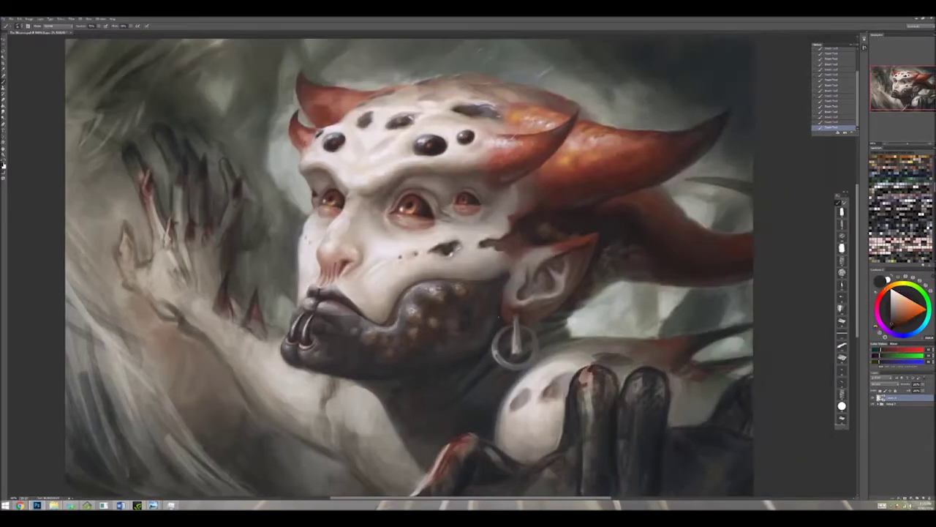
{"action": "left_click", "coordinate": [517, 324], "text": "alt"}
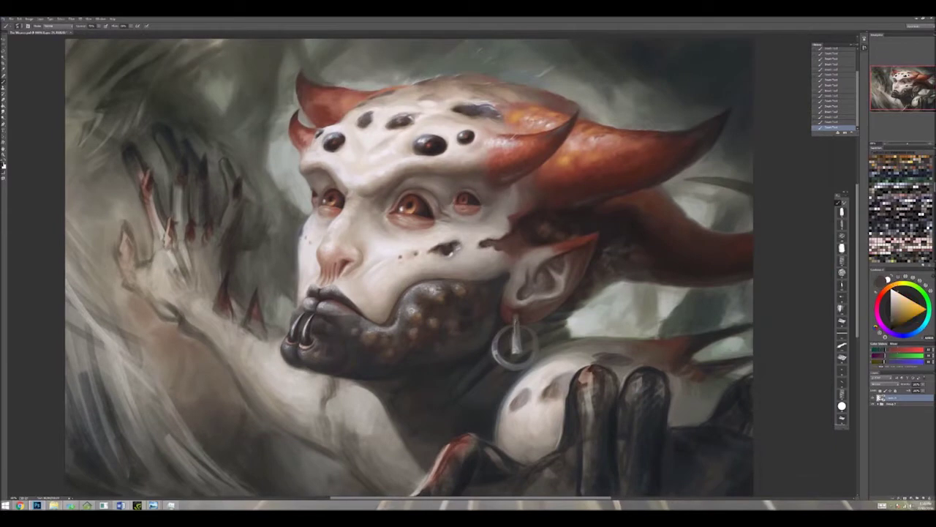
{"action": "left_click", "coordinate": [518, 324], "text": "alt"}
{"action": "left_click", "coordinate": [518, 324], "text": "alt"}
{"action": "left_click", "coordinate": [518, 324], "text": "alt"}
{"action": "left_click", "coordinate": [517, 324], "text": "alt"}
{"action": "left_click", "coordinate": [582, 246], "text": "alt"}
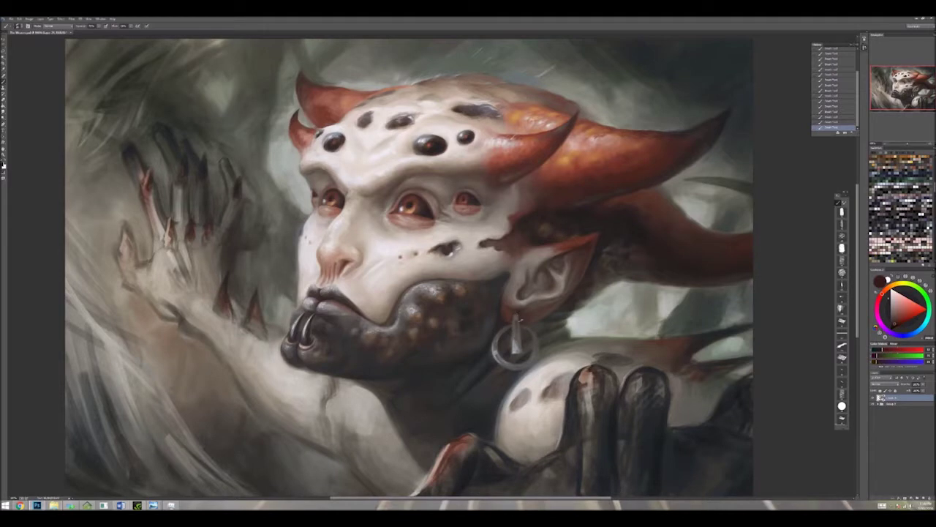
{"action": "left_click", "coordinate": [518, 324], "text": "alt"}
{"action": "left_click", "coordinate": [518, 325], "text": "alt"}
{"action": "left_click", "coordinate": [518, 324], "text": "alt"}
{"action": "left_click", "coordinate": [518, 324], "text": "alt"}
Step: Sample fresh colours beside the ear, then zoom out and back in to check the whole portrait
{"action": "left_click", "coordinate": [516, 344], "text": "alt"}
{"action": "left_click", "coordinate": [515, 343], "text": "alt"}
{"action": "left_click", "coordinate": [515, 344], "text": "alt"}
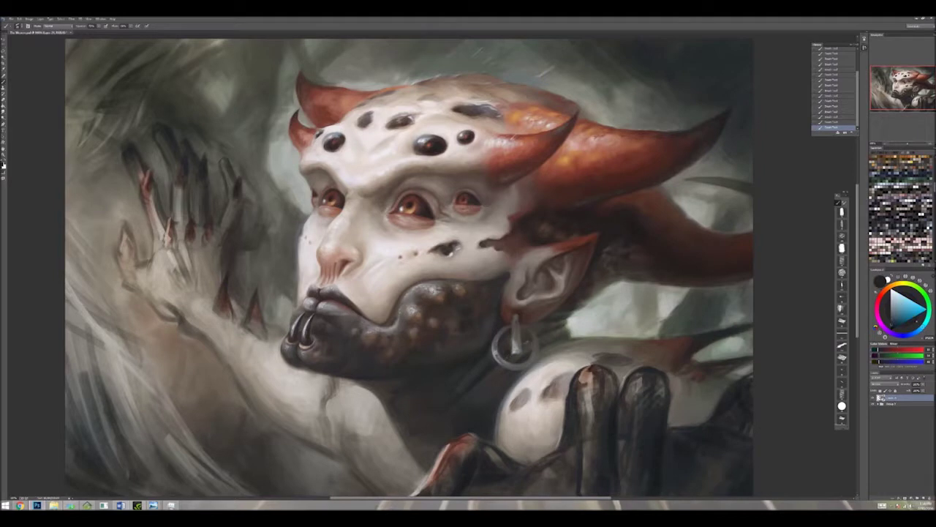
{"action": "left_click", "coordinate": [515, 344], "text": "alt"}
{"action": "left_click", "coordinate": [515, 344], "text": "alt"}
{"action": "left_click", "coordinate": [515, 344], "text": "alt"}
{"action": "left_click", "coordinate": [515, 343], "text": "alt"}
{"action": "key", "text": "ctrl+minus"}
{"action": "key", "text": "ctrl+minus"}
{"action": "key", "text": "ctrl+minus"}
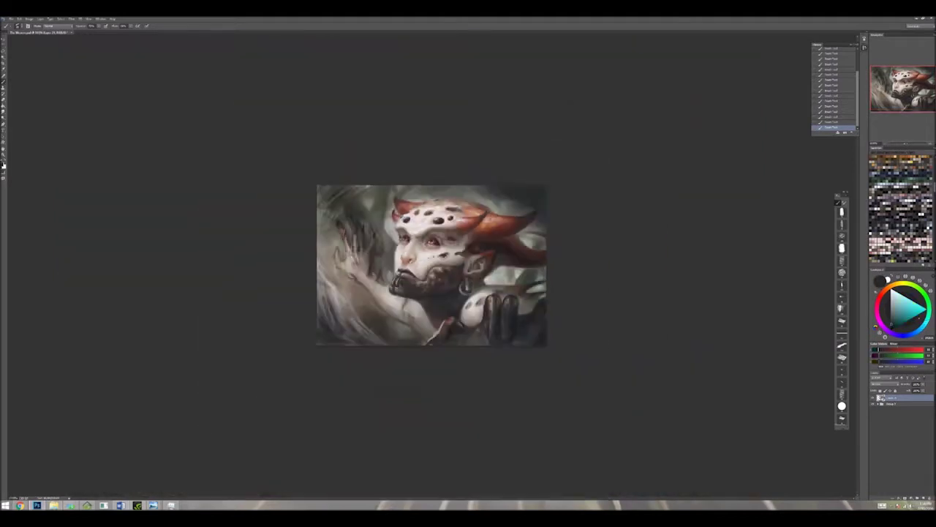
{"action": "key", "text": "ctrl+plus"}
{"action": "key", "text": "ctrl+plus"}
{"action": "key", "text": "ctrl+plus"}
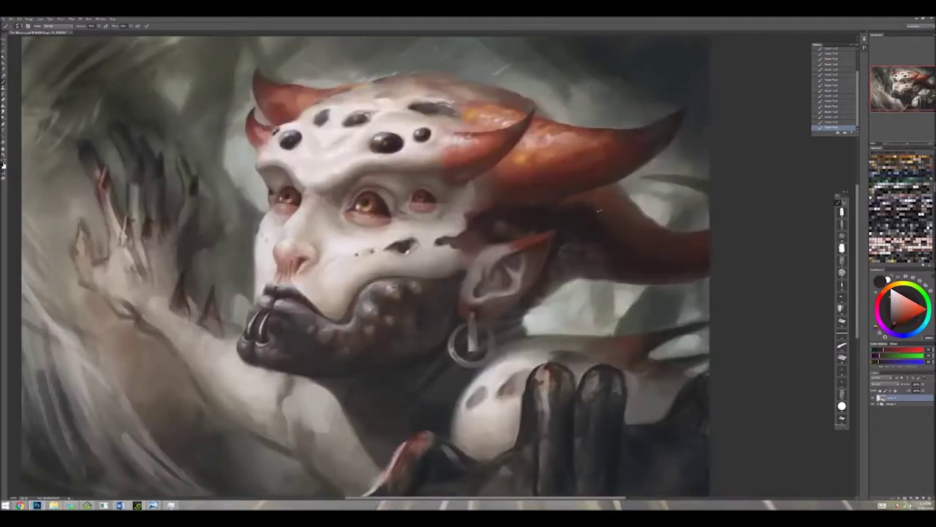
Step: Blend the shadowed neck beside the earring with a background green-grey and nearby canvas tones
{"action": "left_click", "coordinate": [575, 312], "text": "alt"}
{"action": "left_click", "coordinate": [575, 312], "text": "alt"}
{"action": "left_click", "coordinate": [575, 312], "text": "alt"}
{"action": "left_click", "coordinate": [575, 313], "text": "alt"}
{"action": "left_click", "coordinate": [527, 331], "text": "alt"}
{"action": "left_click", "coordinate": [535, 335], "text": "alt"}
{"action": "left_click", "coordinate": [542, 338], "text": "alt"}
{"action": "left_click", "coordinate": [541, 338], "text": "alt"}
{"action": "left_click", "coordinate": [541, 337], "text": "alt"}
{"action": "left_click", "coordinate": [541, 338], "text": "alt"}
{"action": "left_click", "coordinate": [510, 337], "text": "alt"}
Step: Paint reddish-orange tones at the lower right and a brighter orange-yellow on the horn
{"action": "left_click", "coordinate": [607, 344], "text": "alt"}
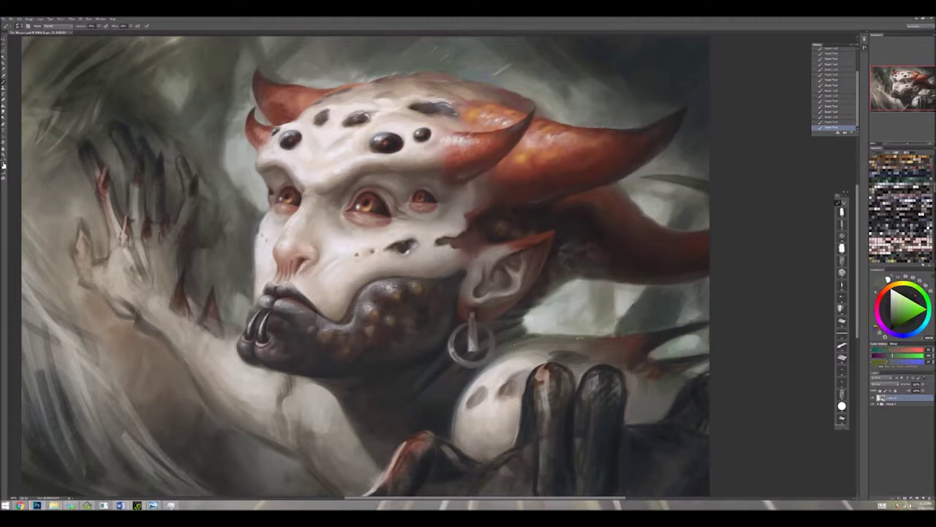
{"action": "left_click", "coordinate": [580, 330], "text": "alt"}
{"action": "left_click", "coordinate": [596, 337], "text": "alt"}
{"action": "left_click", "coordinate": [607, 338], "text": "alt"}
{"action": "left_click", "coordinate": [584, 342], "text": "alt"}
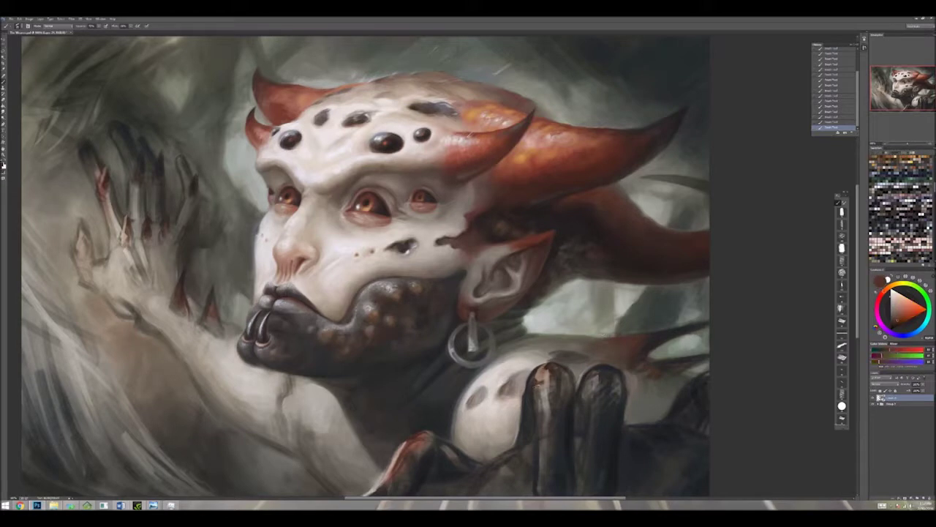
{"action": "left_click", "coordinate": [564, 195], "text": "alt"}
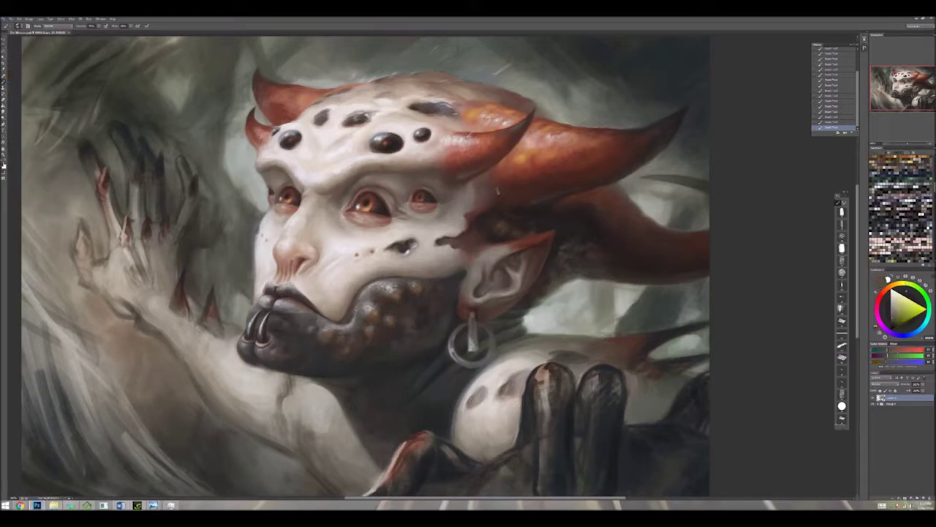
{"action": "scroll", "coordinate": [499, 191], "scroll_direction": "down", "scroll_amount": 5}
{"action": "scroll", "coordinate": [499, 191], "scroll_direction": "up", "scroll_amount": 3}
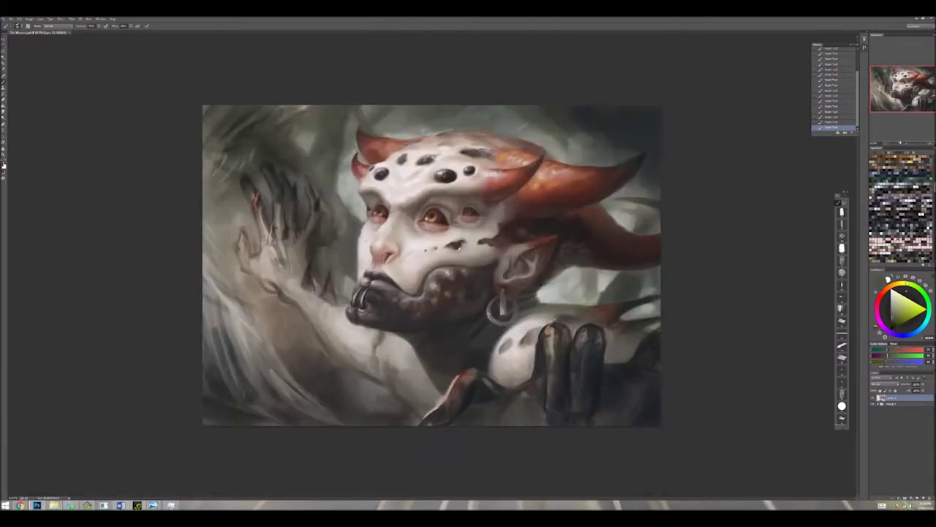
Step: Dab pale and darker reddish forehead tones over the brow, centering the forehead in view
{"action": "scroll", "coordinate": [527, 141], "scroll_direction": "up", "scroll_amount": 2}
{"action": "left_click", "coordinate": [510, 165], "text": "alt"}
{"action": "left_click", "coordinate": [527, 169], "text": "alt"}
{"action": "left_click", "coordinate": [539, 169], "text": "alt"}
{"action": "left_click", "coordinate": [543, 176], "text": "alt"}
{"action": "left_click", "coordinate": [544, 177], "text": "alt"}
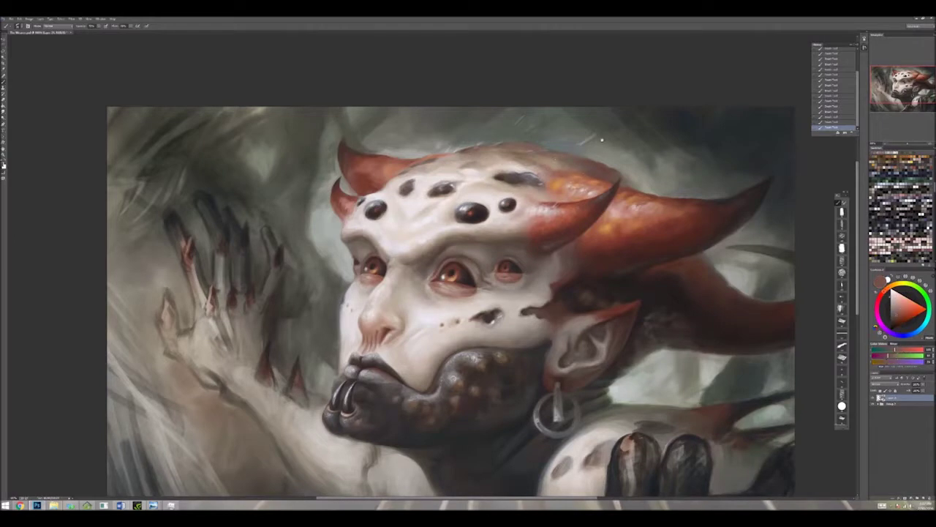
{"action": "left_click_drag", "start_coordinate": [582, 166], "coordinate": [594, 207]}
{"action": "left_click", "coordinate": [556, 177], "text": "alt"}
Step: Paint pinkish skin tones sampled from the forehead onto the left side of the brow
{"action": "left_click", "coordinate": [501, 150], "text": "alt"}
{"action": "left_click", "coordinate": [471, 191], "text": "alt"}
{"action": "left_click", "coordinate": [471, 191], "text": "alt"}
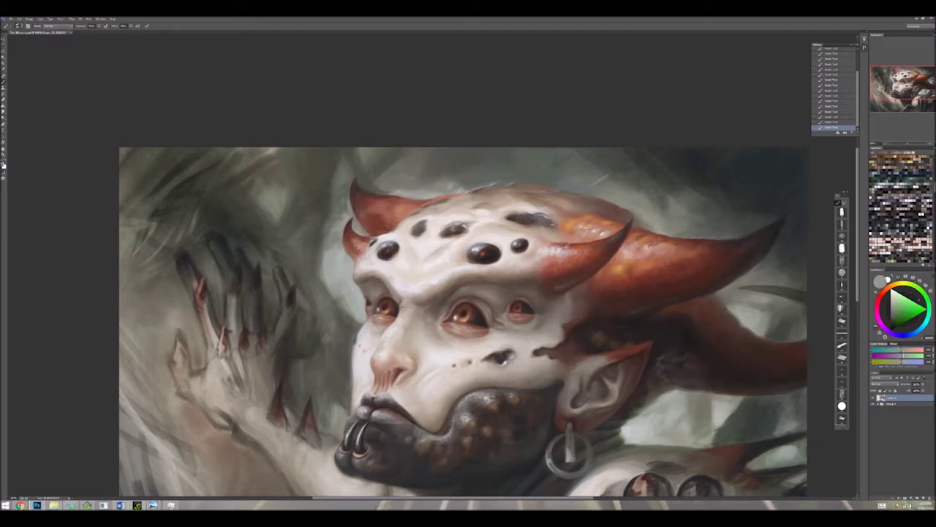
{"action": "left_click", "coordinate": [416, 201], "text": "alt"}
{"action": "left_click", "coordinate": [414, 206], "text": "alt"}
{"action": "left_click", "coordinate": [396, 208], "text": "alt"}
{"action": "left_click", "coordinate": [415, 207], "text": "alt"}
Step: Work more sampled forehead colours into the lower-left brow area
{"action": "left_click", "coordinate": [380, 204], "text": "alt"}
{"action": "left_click", "coordinate": [373, 205], "text": "alt"}
{"action": "left_click", "coordinate": [381, 216], "text": "alt"}
{"action": "left_click", "coordinate": [373, 218], "text": "alt"}
{"action": "left_click", "coordinate": [383, 226], "text": "alt"}
{"action": "left_click", "coordinate": [392, 227], "text": "alt"}
{"action": "left_click", "coordinate": [394, 228], "text": "alt"}
{"action": "left_click", "coordinate": [385, 234], "text": "alt"}
{"action": "left_click", "coordinate": [386, 235], "text": "alt"}
{"action": "left_click", "coordinate": [388, 232], "text": "alt"}
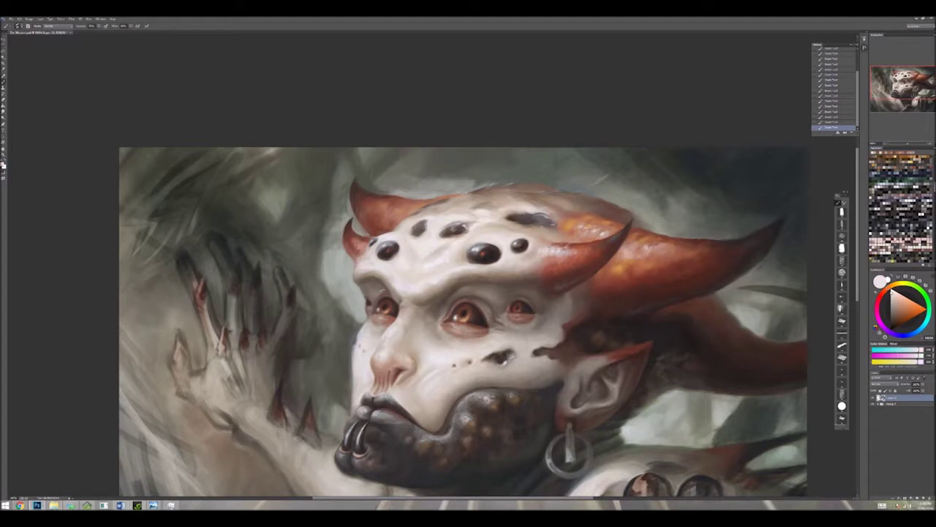
Step: Darken the forehead around the dark spot using salmon and pale tones from near the horn
{"action": "left_click", "coordinate": [559, 219], "text": "alt"}
{"action": "left_click", "coordinate": [556, 213], "text": "alt"}
{"action": "left_click", "coordinate": [540, 199], "text": "alt"}
{"action": "left_click", "coordinate": [533, 202], "text": "alt"}
{"action": "left_click", "coordinate": [520, 207], "text": "alt"}
{"action": "left_click", "coordinate": [505, 214], "text": "alt"}
{"action": "left_click", "coordinate": [531, 207], "text": "alt"}
{"action": "left_click", "coordinate": [537, 208], "text": "alt"}
{"action": "mouse_move", "coordinate": [545, 212]}
{"action": "left_mouse_down"}
{"action": "mouse_move", "coordinate": [475, 202]}
{"action": "mouse_move", "coordinate": [489, 206]}
{"action": "mouse_move", "coordinate": [469, 210]}
{"action": "mouse_move", "coordinate": [476, 227]}
{"action": "mouse_move", "coordinate": [504, 218]}
{"action": "mouse_move", "coordinate": [483, 215]}
{"action": "left_mouse_up"}
{"action": "left_click", "coordinate": [501, 211], "text": "alt"}
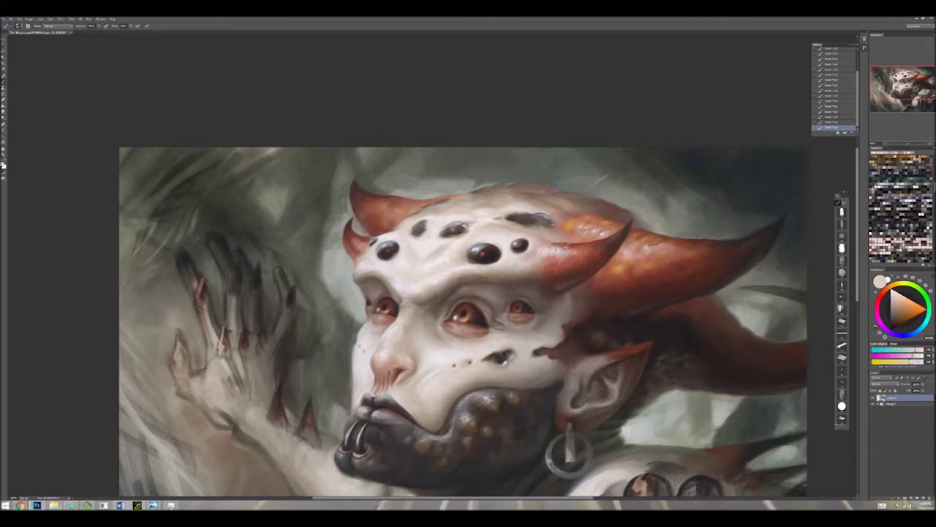
Step: Darken the forehead top and blend background and horn reds above the horn
{"action": "left_click", "coordinate": [564, 197], "text": "alt"}
{"action": "left_click_drag", "start_coordinate": [566, 196], "coordinate": [556, 202]}
{"action": "left_click", "coordinate": [560, 199], "text": "alt"}
{"action": "left_click", "coordinate": [560, 199], "text": "alt"}
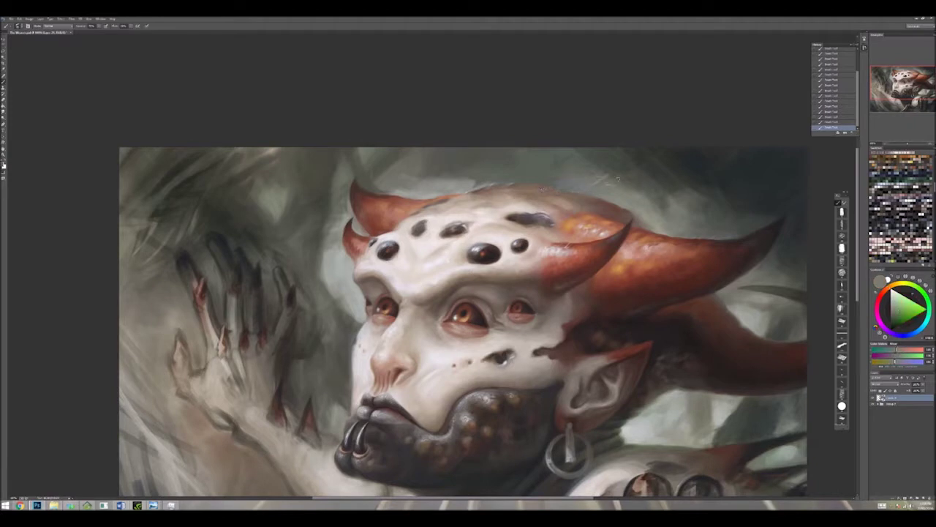
{"action": "left_click", "coordinate": [611, 177], "text": "alt"}
{"action": "left_click", "coordinate": [620, 182], "text": "alt"}
{"action": "left_click", "coordinate": [651, 190], "text": "alt"}
{"action": "left_click", "coordinate": [581, 181], "text": "alt"}
{"action": "left_click", "coordinate": [572, 183], "text": "alt"}
{"action": "left_click", "coordinate": [575, 184], "text": "alt"}
{"action": "left_click", "coordinate": [603, 202], "text": "alt"}
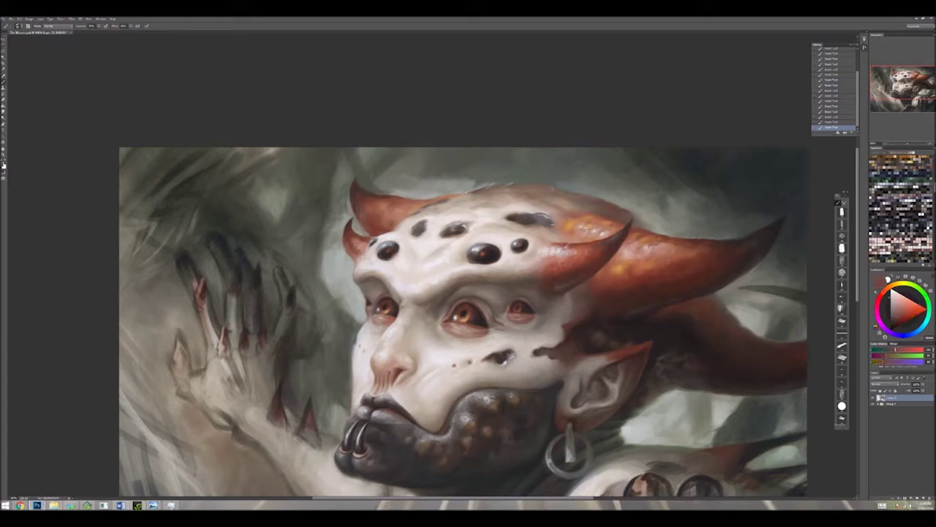
Step: Blend lighter and darker forehead tones across the middle of the brow
{"action": "left_click", "coordinate": [521, 261], "text": "alt"}
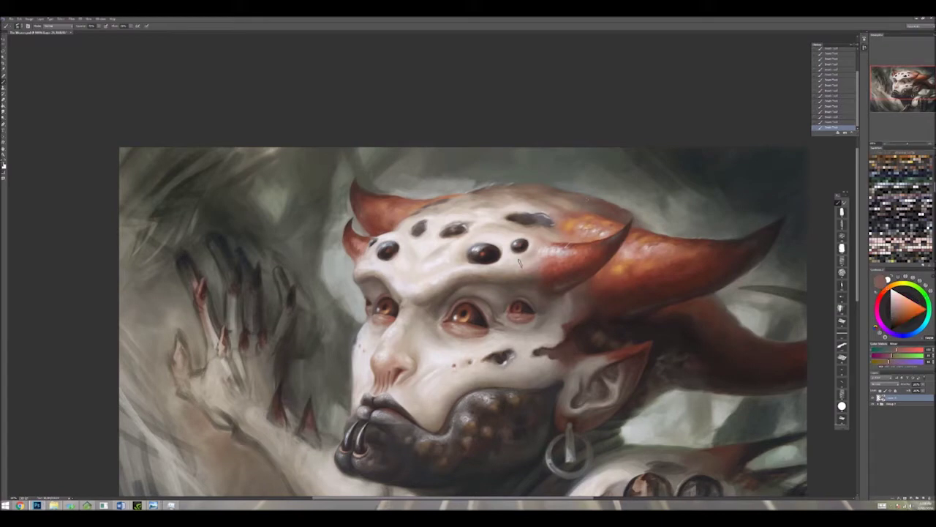
{"action": "left_click", "coordinate": [518, 193], "text": "alt"}
{"action": "left_click", "coordinate": [487, 210], "text": "alt"}
{"action": "left_click", "coordinate": [501, 211], "text": "alt"}
{"action": "left_click", "coordinate": [499, 211], "text": "alt"}
{"action": "left_click", "coordinate": [443, 214], "text": "alt"}
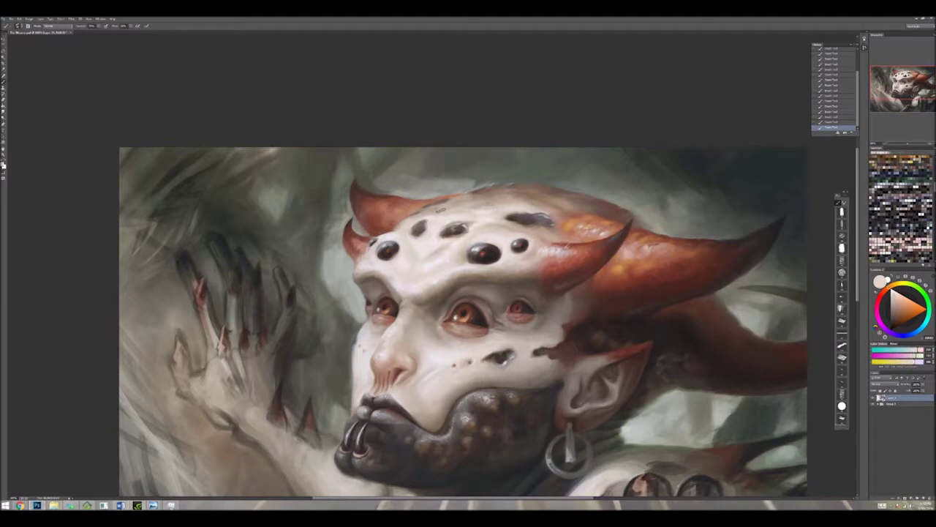
{"action": "left_click", "coordinate": [447, 207], "text": "alt"}
{"action": "left_click", "coordinate": [463, 219], "text": "alt"}
{"action": "left_click", "coordinate": [464, 221], "text": "alt"}
{"action": "left_click", "coordinate": [483, 230], "text": "alt"}
{"action": "left_click", "coordinate": [483, 233], "text": "alt"}
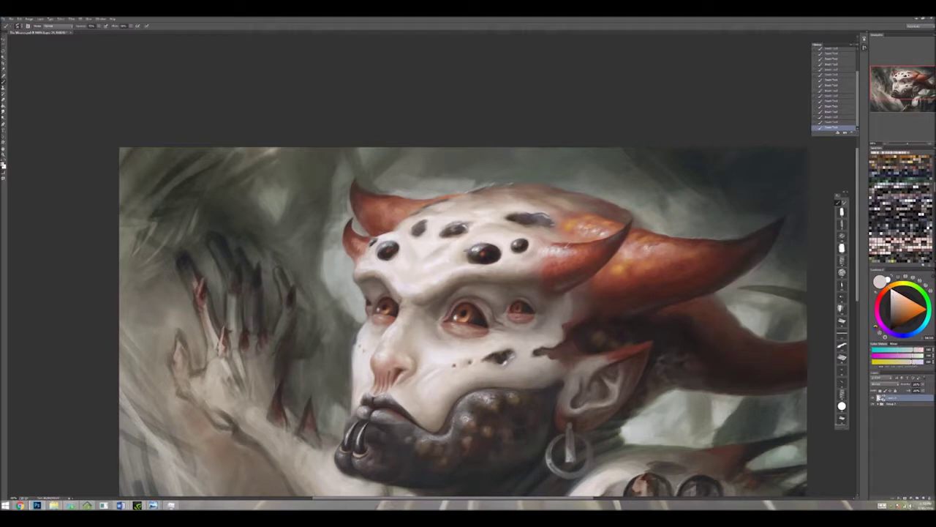
{"action": "left_click", "coordinate": [496, 234], "text": "alt"}
{"action": "left_click", "coordinate": [460, 242], "text": "alt"}
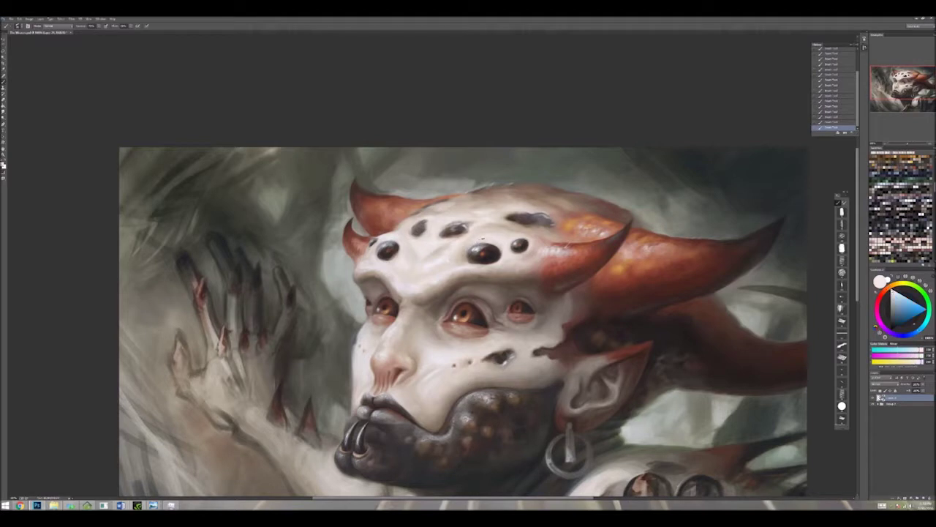
Step: Paint reddish-pink and pale beige skin tones around the central eye
{"action": "left_click", "coordinate": [586, 233], "text": "alt"}
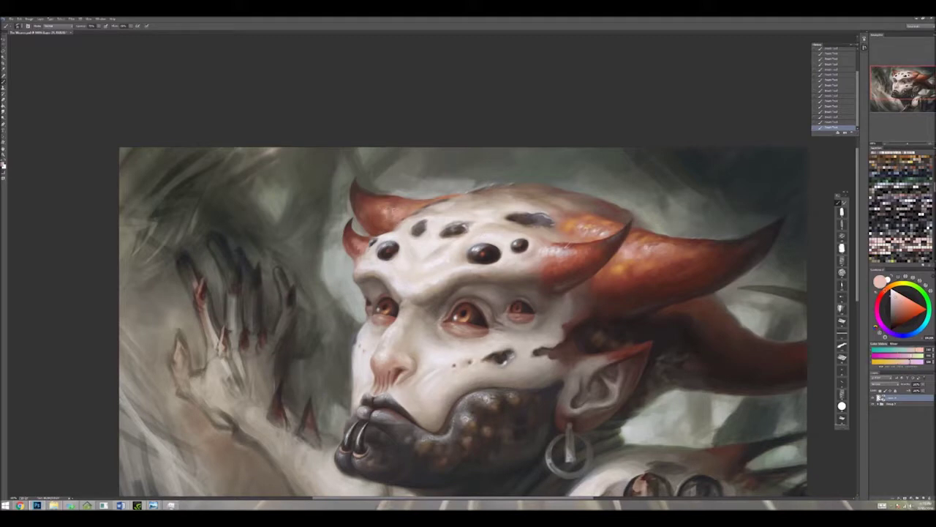
{"action": "left_click", "coordinate": [408, 232], "text": "alt"}
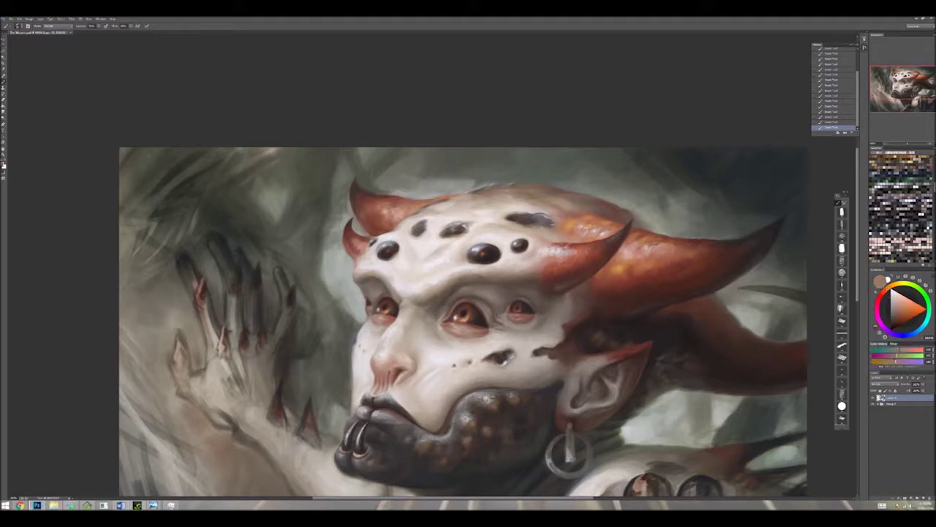
{"action": "left_click", "coordinate": [501, 314], "text": "alt"}
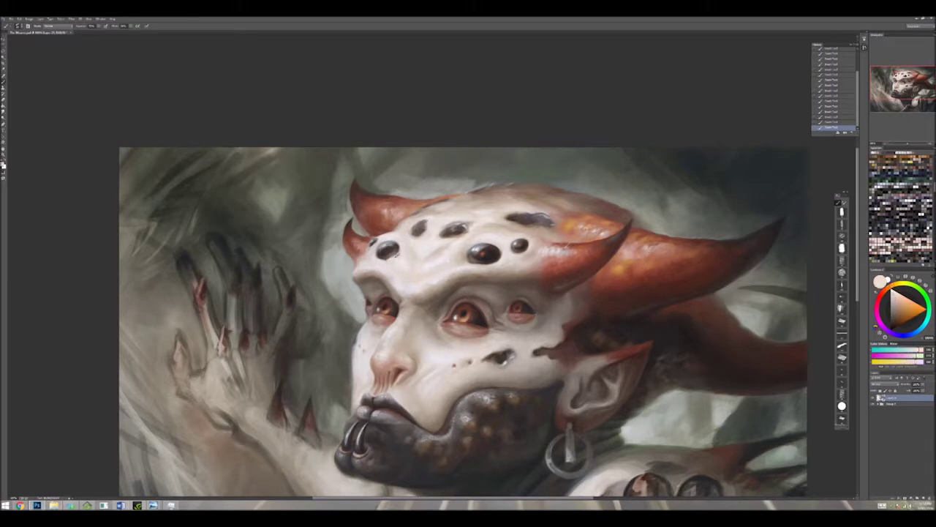
{"action": "left_click", "coordinate": [395, 253], "text": "alt"}
{"action": "left_click", "coordinate": [391, 256], "text": "alt"}
{"action": "left_click", "coordinate": [386, 260], "text": "alt"}
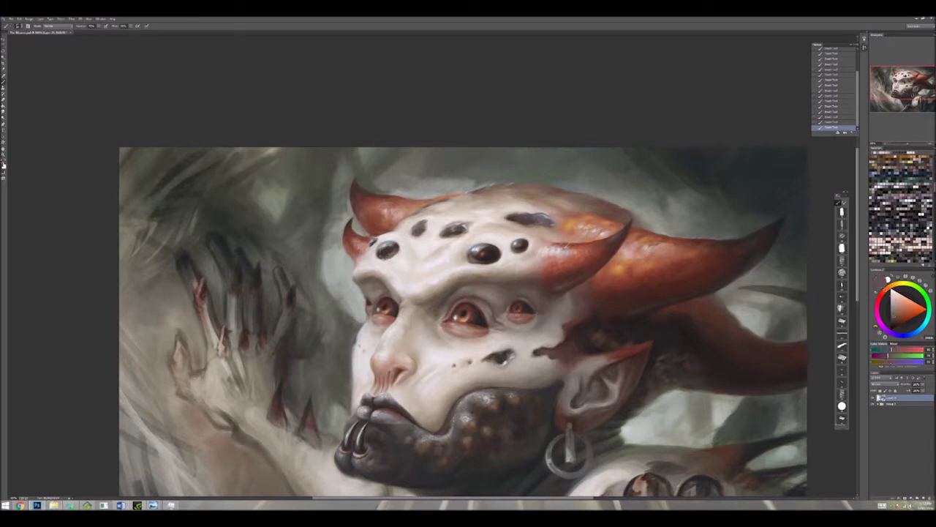
Step: Layer alternating dark, light pink, red and orange tones onto one brow spot, ending with dark brownish red
{"action": "left_click", "coordinate": [386, 246], "text": "alt"}
{"action": "left_click", "coordinate": [387, 246], "text": "alt"}
{"action": "left_click", "coordinate": [386, 246], "text": "alt"}
{"action": "left_click", "coordinate": [387, 246], "text": "alt"}
{"action": "left_click", "coordinate": [387, 245], "text": "alt"}
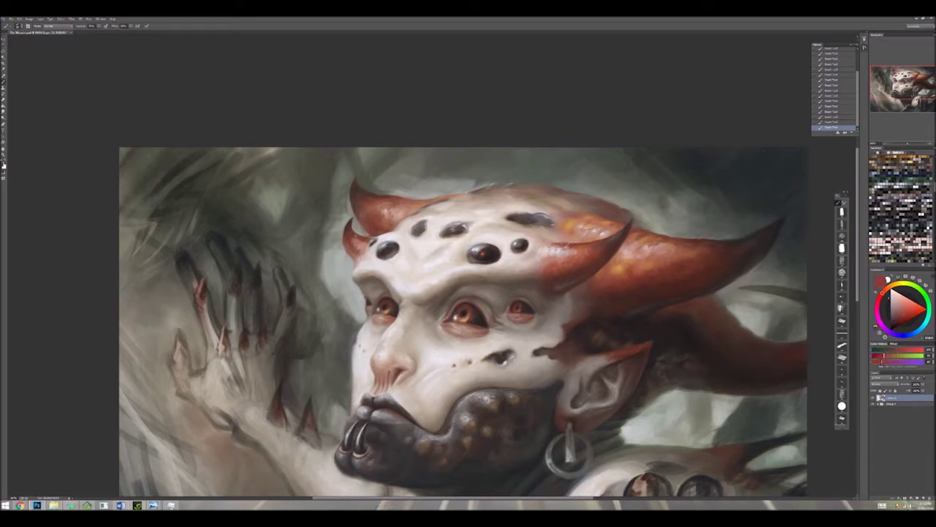
{"action": "left_click", "coordinate": [386, 245], "text": "alt"}
{"action": "left_click", "coordinate": [386, 246], "text": "alt"}
{"action": "left_click", "coordinate": [386, 246], "text": "alt"}
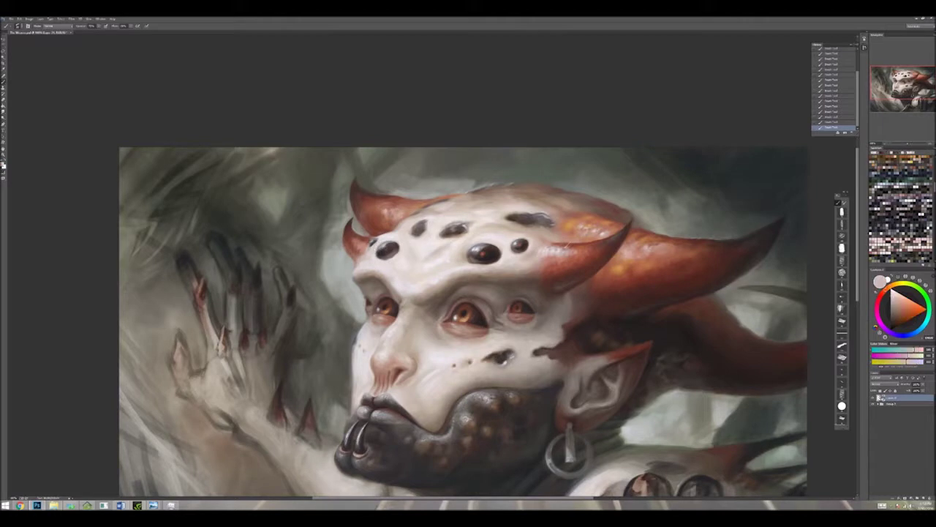
{"action": "left_click", "coordinate": [386, 246], "text": "alt"}
{"action": "left_click", "coordinate": [386, 246], "text": "alt"}
{"action": "left_click", "coordinate": [373, 205], "text": "alt"}
{"action": "left_click", "coordinate": [369, 219], "text": "alt"}
{"action": "key", "text": "x"}
{"action": "key", "text": "x"}
{"action": "key", "text": "x"}
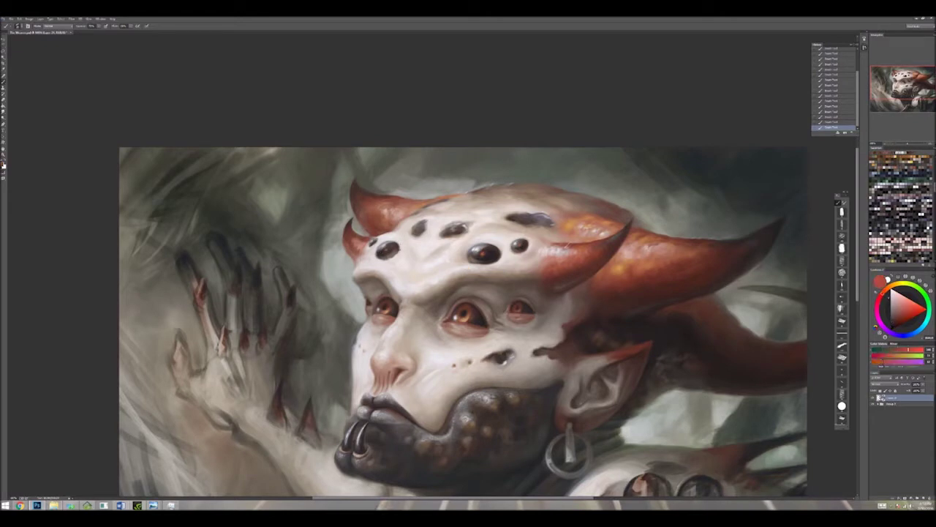
Step: Blend light pinkish and warm orange-brown skin tones below the brow
{"action": "left_click", "coordinate": [395, 255], "text": "alt"}
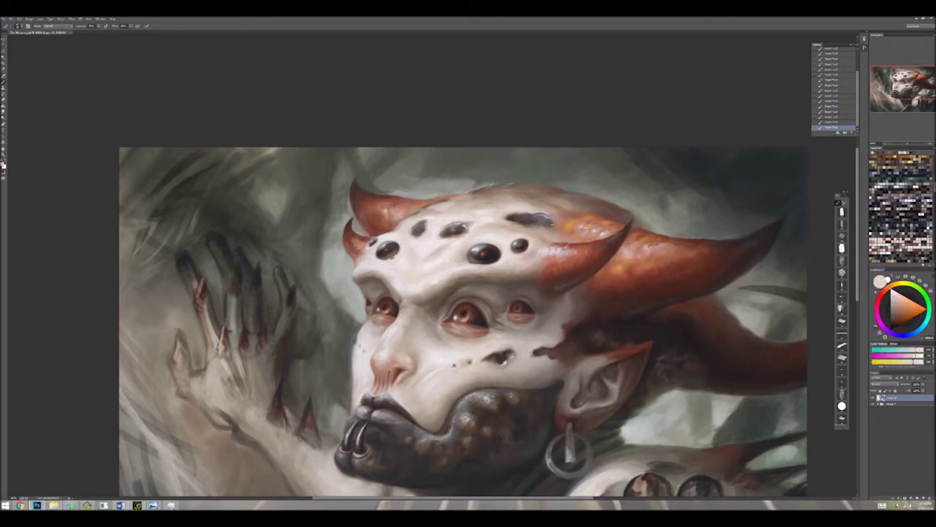
{"action": "left_click", "coordinate": [403, 259], "text": "alt"}
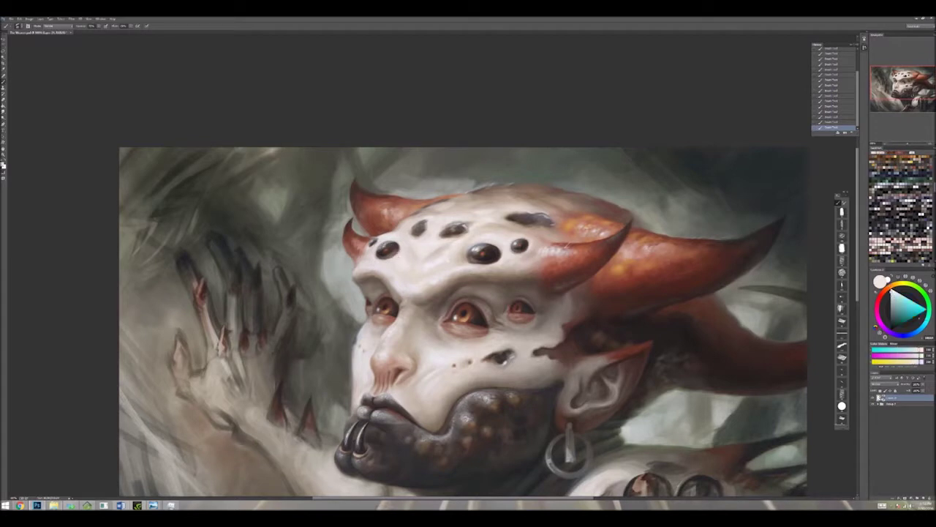
{"action": "left_click", "coordinate": [450, 260], "text": "alt"}
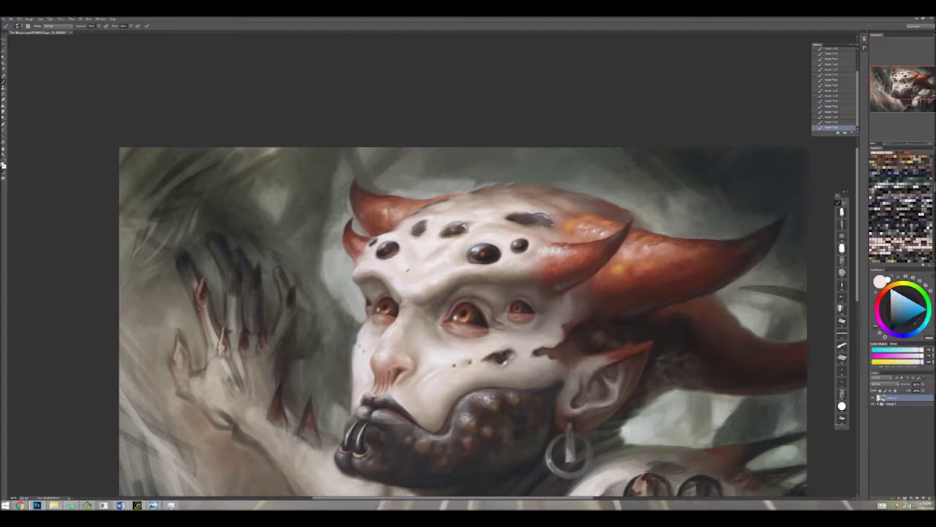
{"action": "left_click", "coordinate": [408, 299], "text": "alt"}
{"action": "left_click", "coordinate": [404, 304], "text": "alt"}
{"action": "left_click", "coordinate": [404, 289], "text": "alt"}
{"action": "left_click", "coordinate": [401, 303], "text": "alt"}
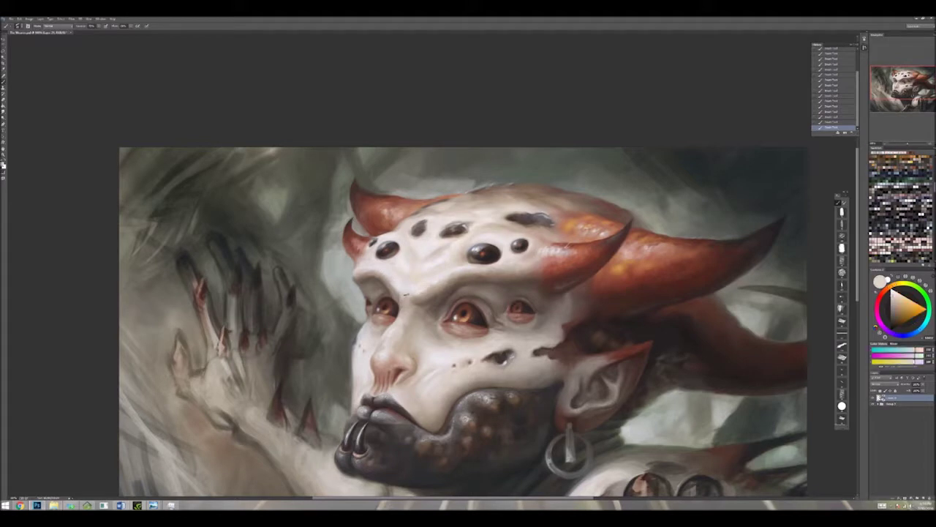
{"action": "left_click", "coordinate": [404, 297], "text": "alt"}
{"action": "left_click", "coordinate": [417, 283], "text": "alt"}
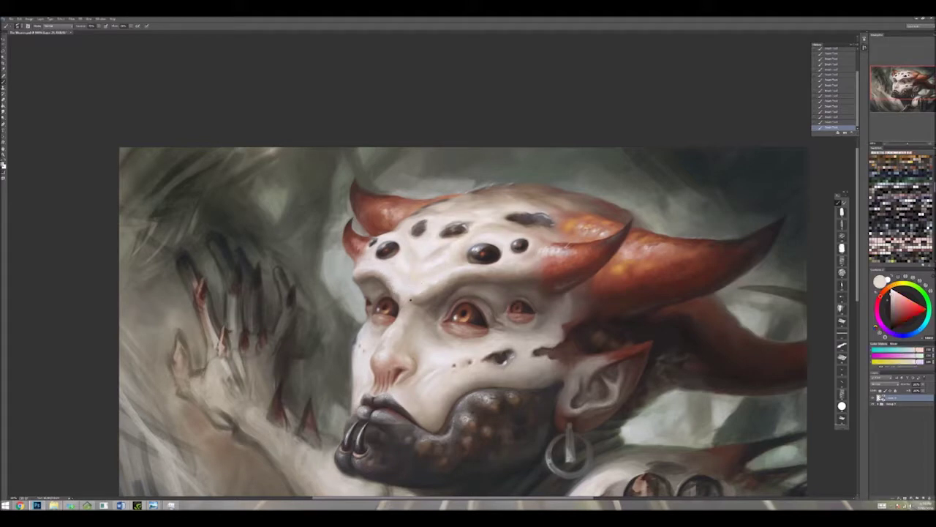
Step: Touch up the skin toward the jaw with darker and lighter sampled tones, then zoom in
{"action": "left_click", "coordinate": [404, 307], "text": "alt"}
{"action": "left_click", "coordinate": [412, 326], "text": "alt"}
{"action": "left_click", "coordinate": [411, 323], "text": "alt"}
{"action": "left_click", "coordinate": [412, 323], "text": "alt"}
{"action": "left_click", "coordinate": [407, 356], "text": "alt"}
{"action": "left_click", "coordinate": [438, 360], "text": "alt"}
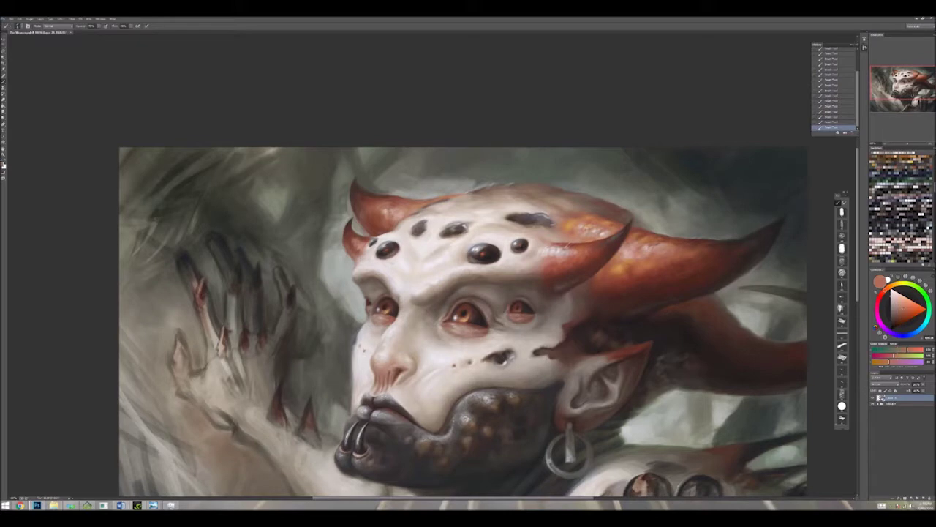
{"action": "key", "text": "ctrl+plus"}
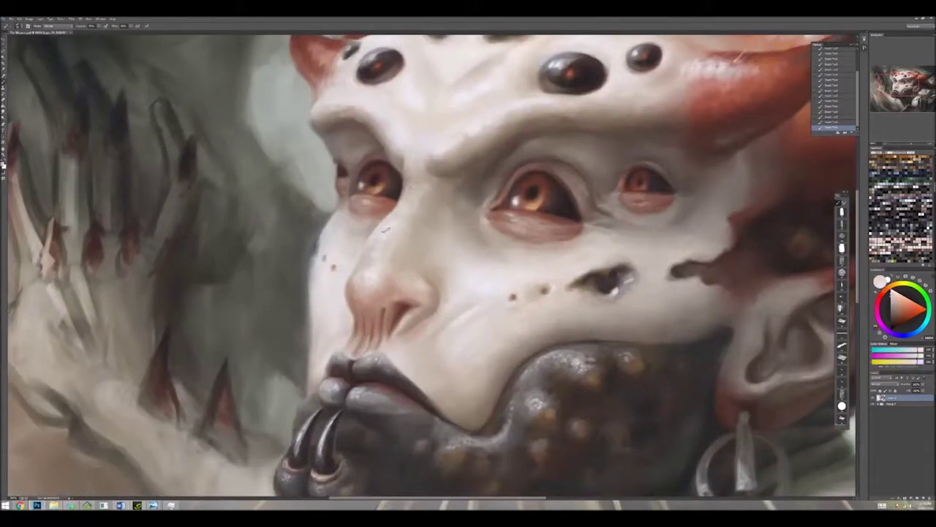
Step: Paint light orange and warm skin tones over the nose and cheek
{"action": "left_click", "coordinate": [382, 241], "text": "alt"}
{"action": "left_click", "coordinate": [339, 311], "text": "alt"}
{"action": "left_click", "coordinate": [340, 303], "text": "alt"}
{"action": "left_click", "coordinate": [339, 319], "text": "alt"}
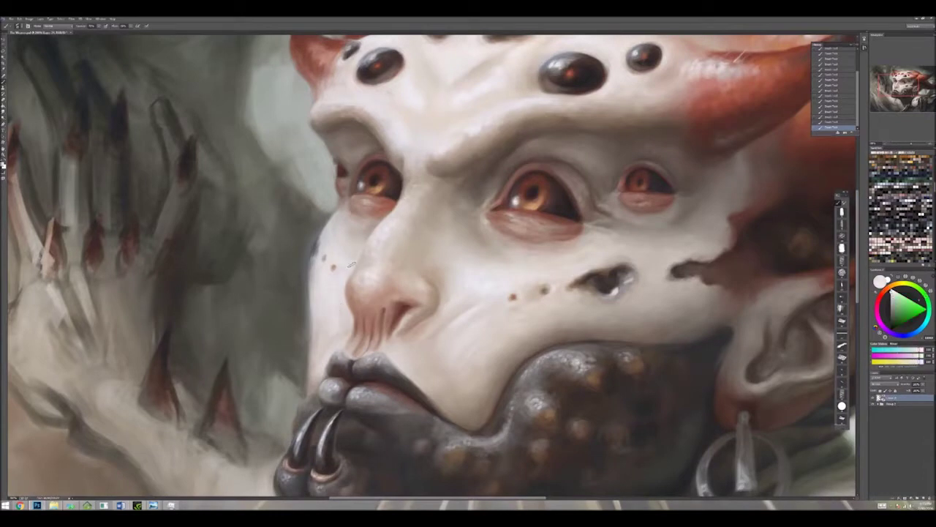
{"action": "left_click", "coordinate": [338, 266], "text": "alt"}
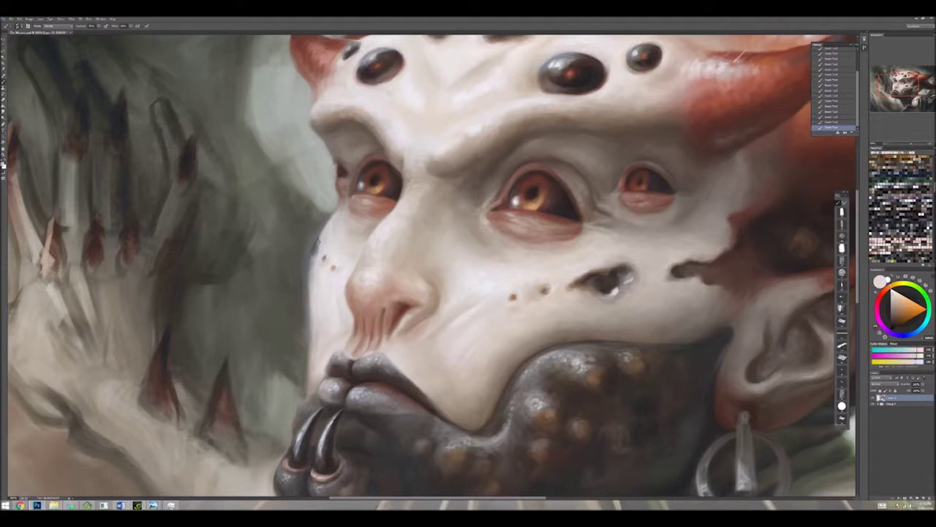
{"action": "left_click", "coordinate": [408, 81], "text": "alt"}
Step: Touch up the mark by the upper-left dark eye with dark red and grey tones
{"action": "left_click_drag", "start_coordinate": [343, 73], "coordinate": [304, 158]}
{"action": "left_click", "coordinate": [358, 154], "text": "alt"}
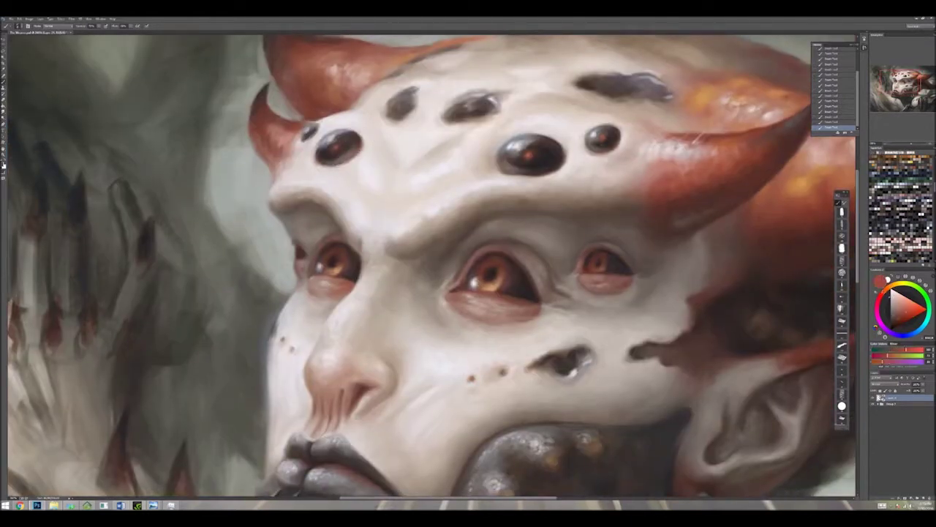
{"action": "left_click", "coordinate": [398, 135], "text": "alt"}
{"action": "left_click", "coordinate": [324, 135], "text": "alt"}
{"action": "left_click", "coordinate": [344, 322], "text": "alt"}
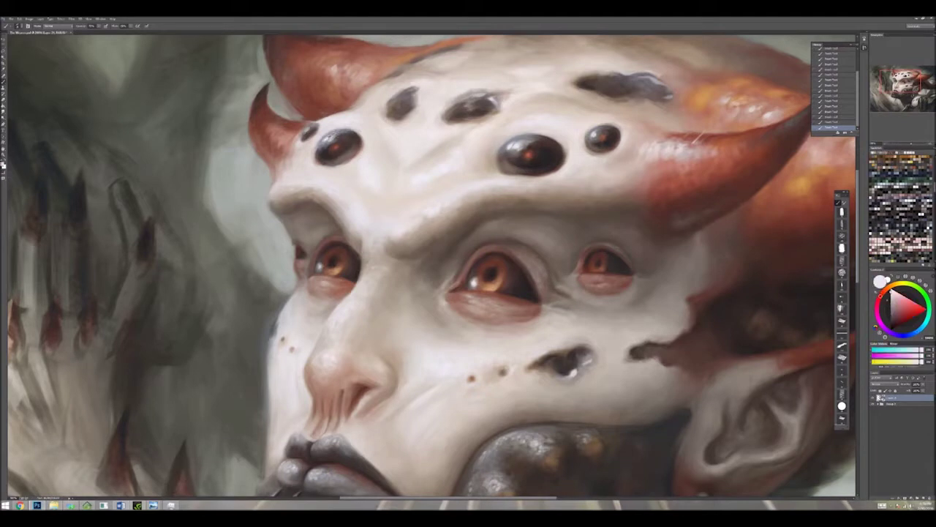
{"action": "key", "text": "x"}
{"action": "key", "text": "x"}
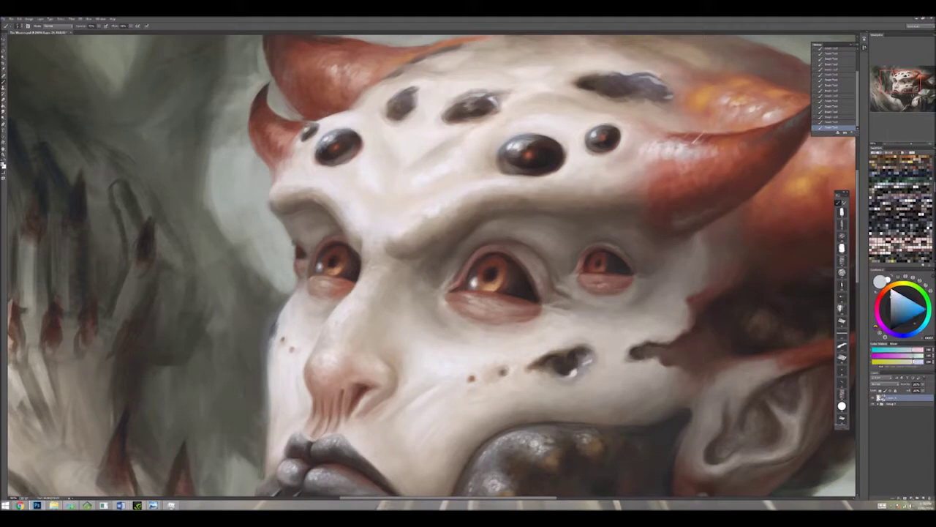
Step: Smooth the forehead near the horn with pinkish, rose and beige skin tones
{"action": "left_click", "coordinate": [293, 139], "text": "alt"}
{"action": "left_click", "coordinate": [292, 150], "text": "alt"}
{"action": "left_click", "coordinate": [293, 152], "text": "alt"}
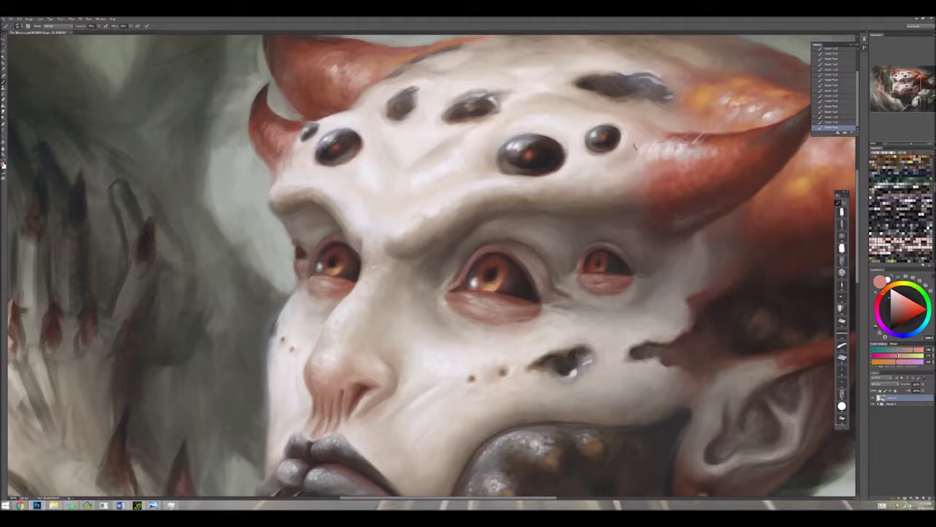
{"action": "left_click", "coordinate": [284, 167], "text": "alt"}
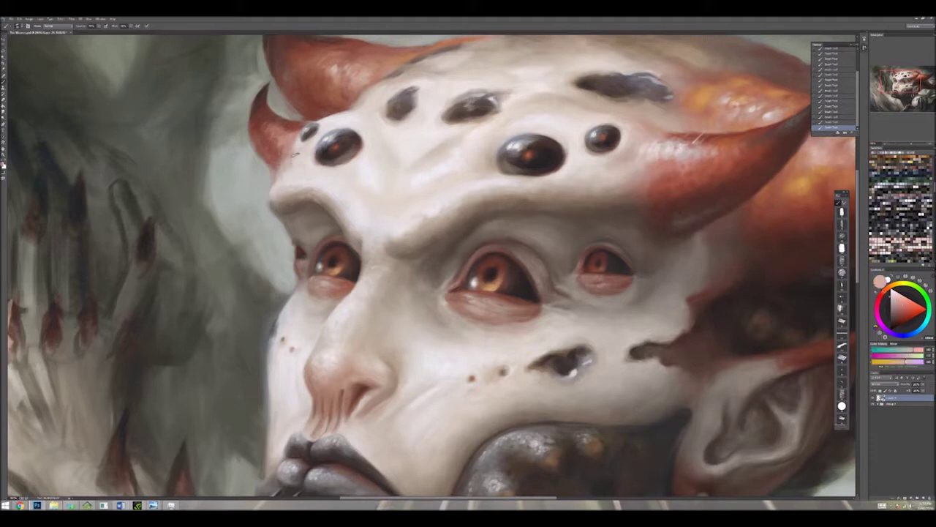
{"action": "left_click", "coordinate": [287, 167], "text": "alt"}
{"action": "left_click", "coordinate": [316, 165], "text": "alt"}
{"action": "left_click", "coordinate": [316, 165], "text": "alt"}
{"action": "left_click", "coordinate": [394, 137], "text": "alt"}
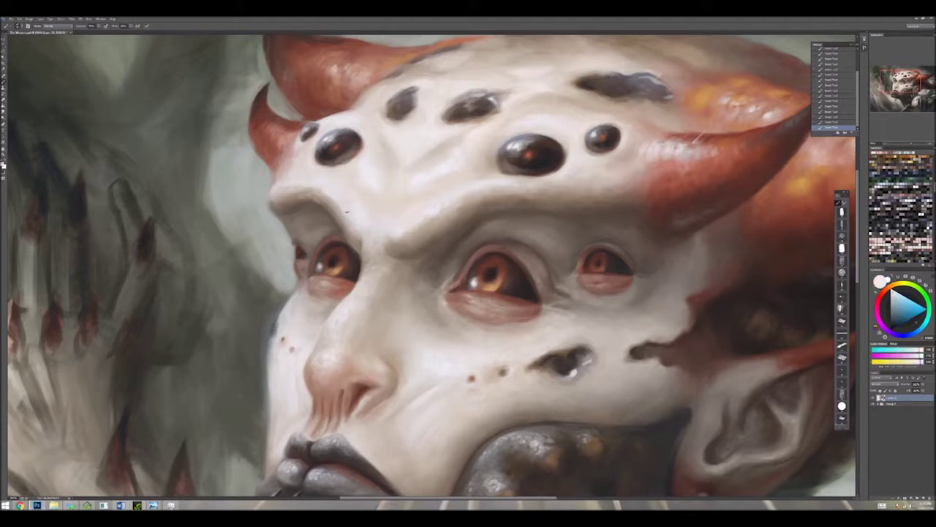
Step: Add darker orange-brown spots and blend lighter grey tones around them
{"action": "left_click", "coordinate": [350, 220], "text": "alt"}
{"action": "left_click", "coordinate": [306, 207], "text": "alt"}
{"action": "left_click", "coordinate": [314, 219], "text": "alt"}
{"action": "left_click", "coordinate": [311, 212], "text": "alt"}
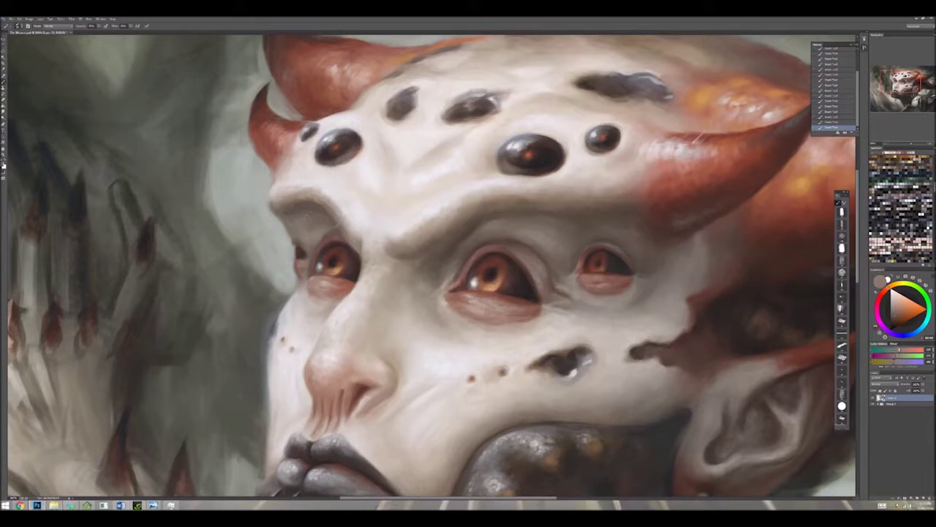
Step: Paint the horn's reds and a nearby light tone along the left horn's edge
{"action": "scroll", "coordinate": [627, 171], "scroll_direction": "down", "scroll_amount": 6}
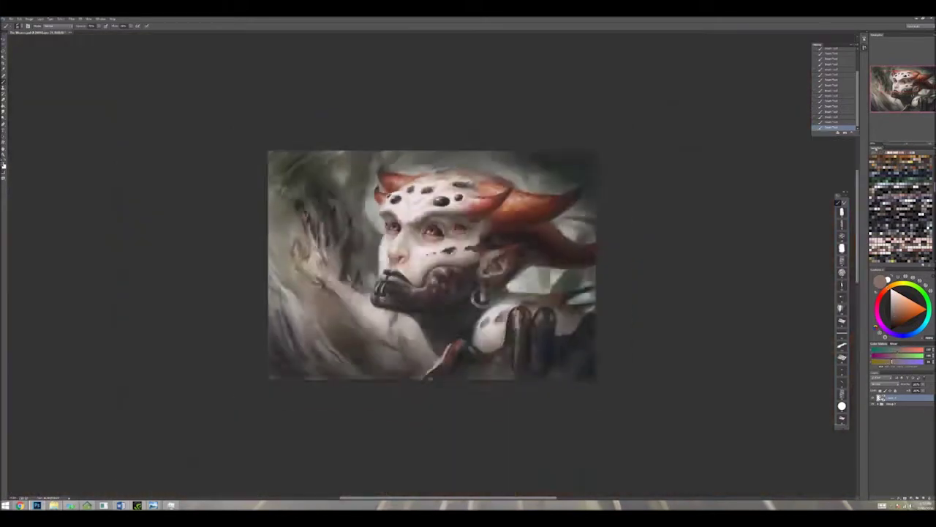
{"action": "scroll", "coordinate": [426, 234], "scroll_direction": "up", "scroll_amount": 8}
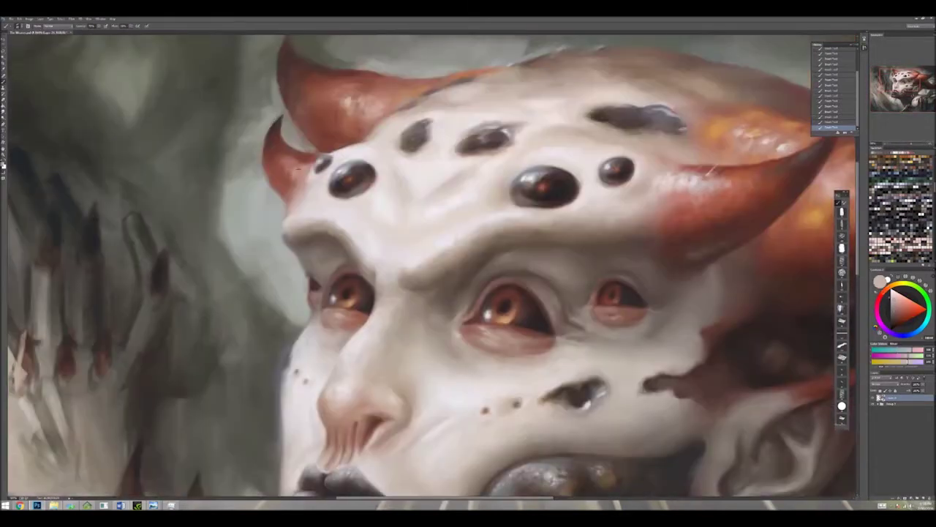
{"action": "left_click", "coordinate": [271, 138], "text": "alt"}
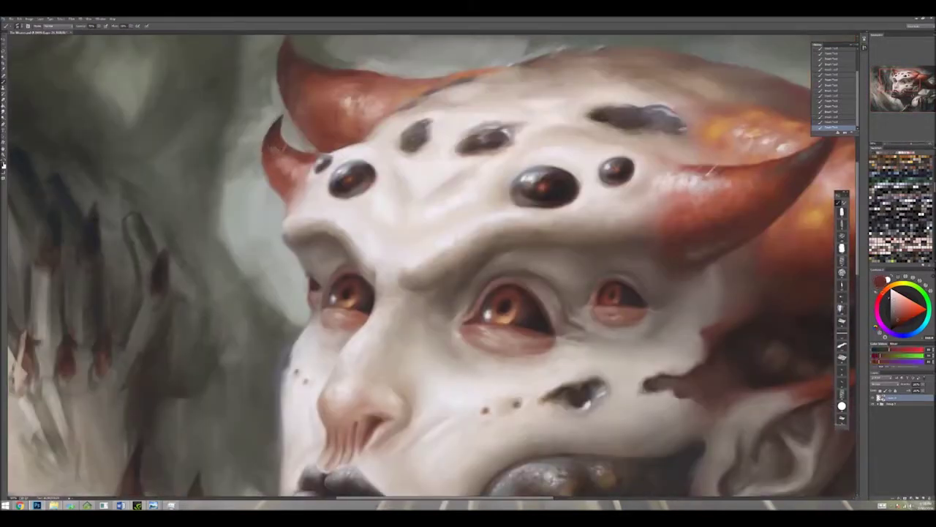
{"action": "left_click", "coordinate": [281, 138], "text": "alt"}
{"action": "left_click", "coordinate": [286, 178], "text": "alt"}
{"action": "left_click", "coordinate": [287, 178], "text": "alt"}
{"action": "left_click", "coordinate": [287, 177], "text": "alt"}
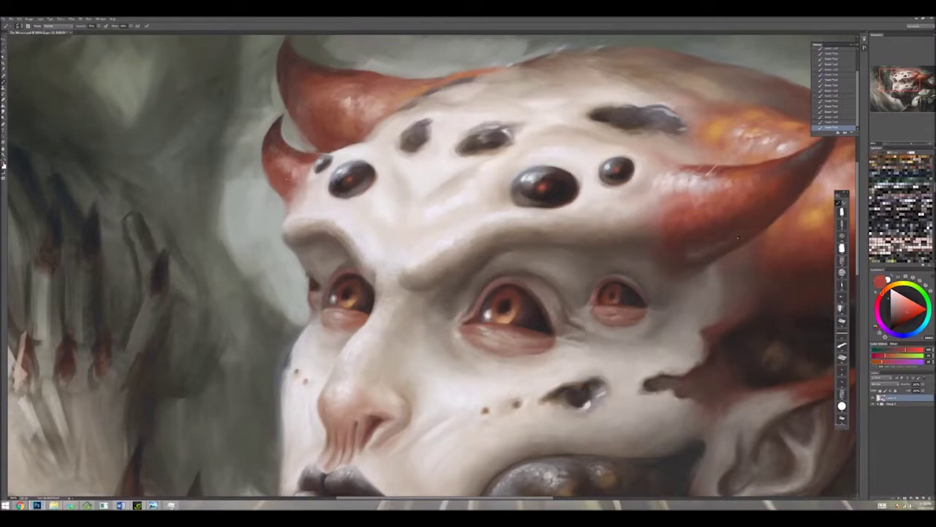
{"action": "left_click", "coordinate": [269, 165], "text": "alt"}
{"action": "left_click", "coordinate": [280, 184], "text": "alt"}
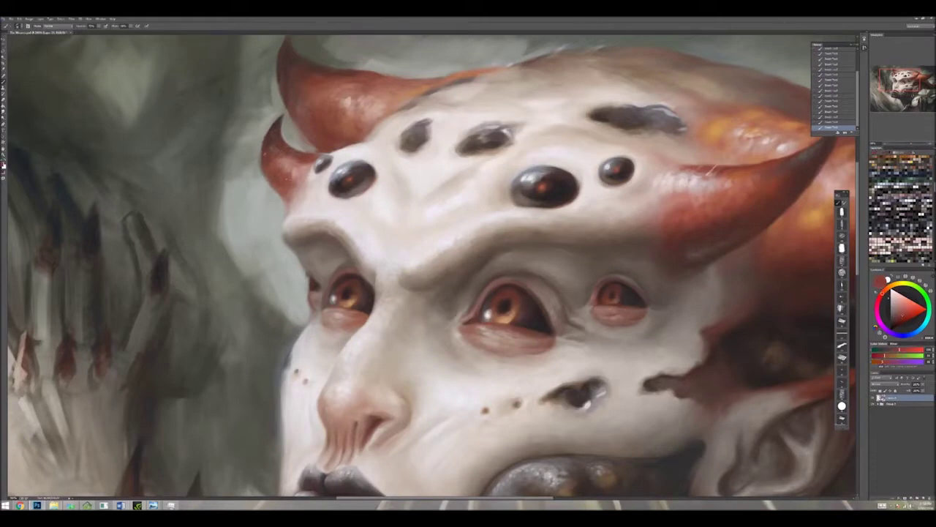
Step: Finish the left horn's edge with more red strokes, then zoom out to the whole painting
{"action": "left_click", "coordinate": [283, 191], "text": "alt"}
{"action": "left_click", "coordinate": [283, 191], "text": "alt"}
{"action": "left_click", "coordinate": [274, 168], "text": "alt"}
{"action": "left_click", "coordinate": [269, 150], "text": "alt"}
{"action": "key", "text": "ctrl+minus"}
{"action": "key", "text": "ctrl+minus"}
{"action": "key", "text": "ctrl+minus"}
{"action": "key", "text": "ctrl+minus"}
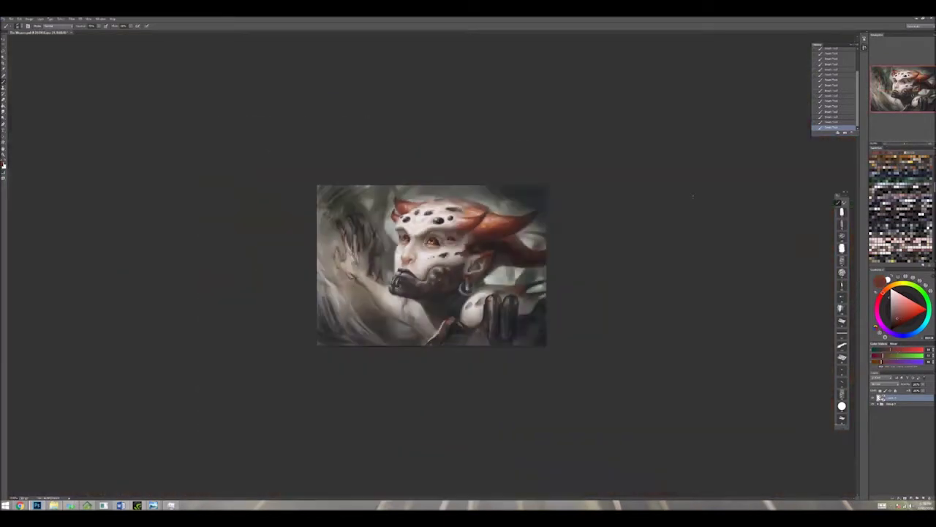
Step: Touch up the mist around the hoop earring with sampled background tones
{"action": "scroll", "coordinate": [459, 290], "scroll_direction": "up", "scroll_amount": 8}
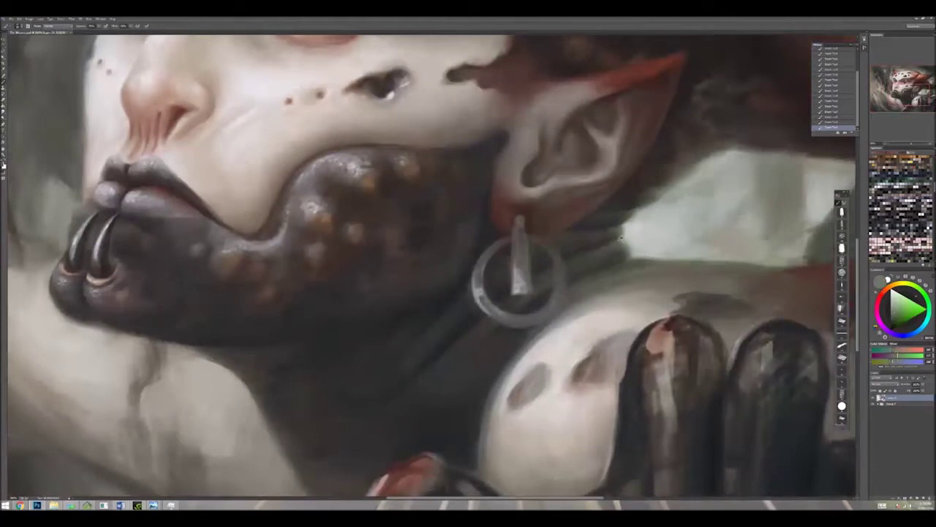
{"action": "left_click", "coordinate": [604, 232], "text": "alt"}
{"action": "left_click", "coordinate": [599, 242], "text": "alt"}
{"action": "left_click", "coordinate": [589, 248], "text": "alt"}
{"action": "left_click", "coordinate": [597, 243], "text": "alt"}
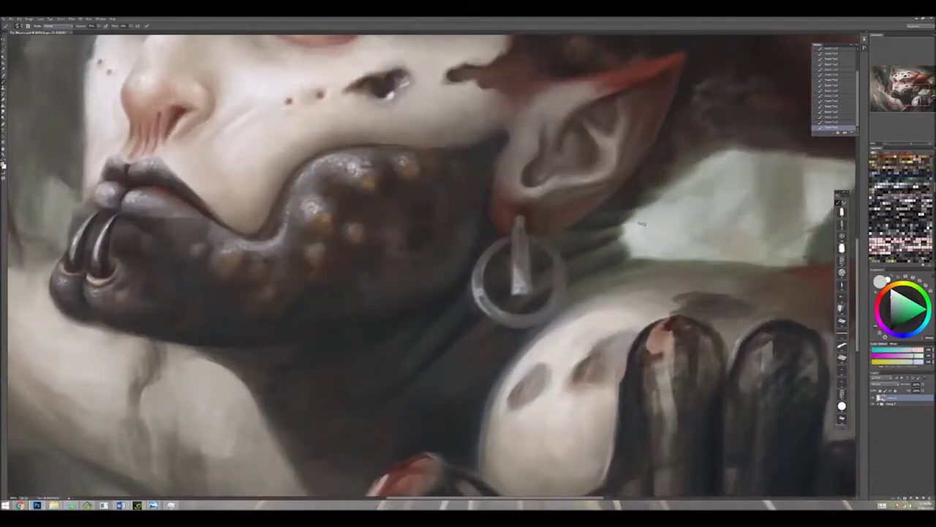
Step: Repaint the grey-green background to the right of the ear with sampled colours
{"action": "left_click_drag", "start_coordinate": [516, 271], "coordinate": [304, 307]}
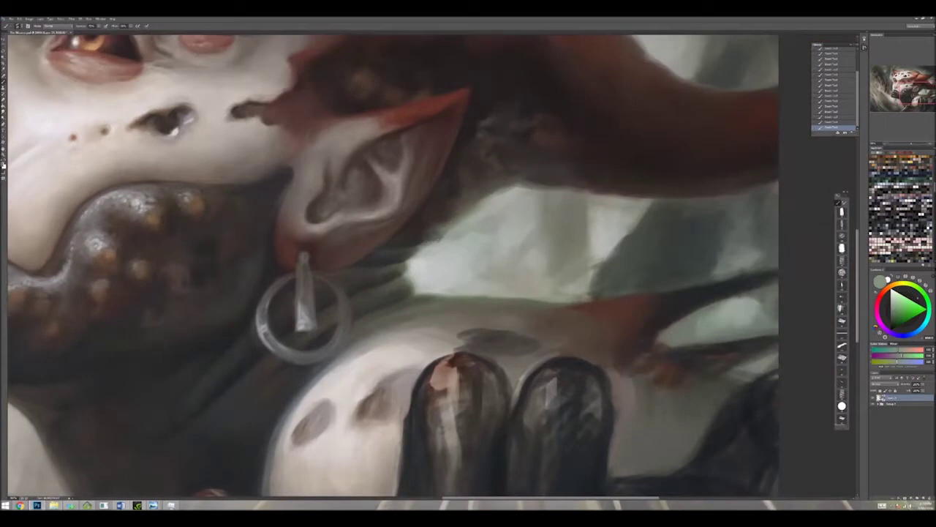
{"action": "left_click", "coordinate": [483, 199], "text": "alt"}
{"action": "left_click", "coordinate": [493, 193], "text": "alt"}
{"action": "left_click", "coordinate": [497, 197], "text": "alt"}
{"action": "left_click", "coordinate": [493, 224], "text": "alt"}
{"action": "left_click", "coordinate": [485, 233], "text": "alt"}
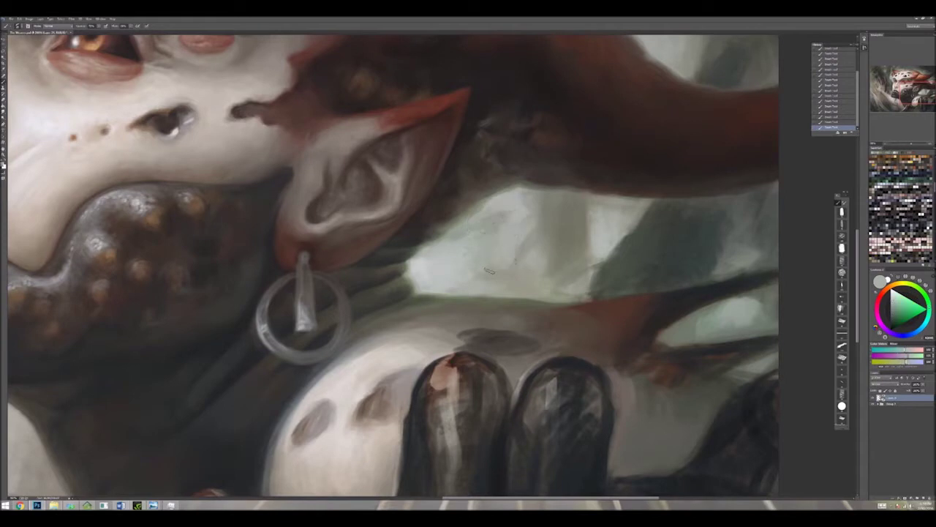
Step: Smooth the background tones below the horn and beside the ear, then view the whole painting
{"action": "left_click", "coordinate": [537, 266], "text": "alt"}
{"action": "left_click", "coordinate": [559, 275], "text": "alt"}
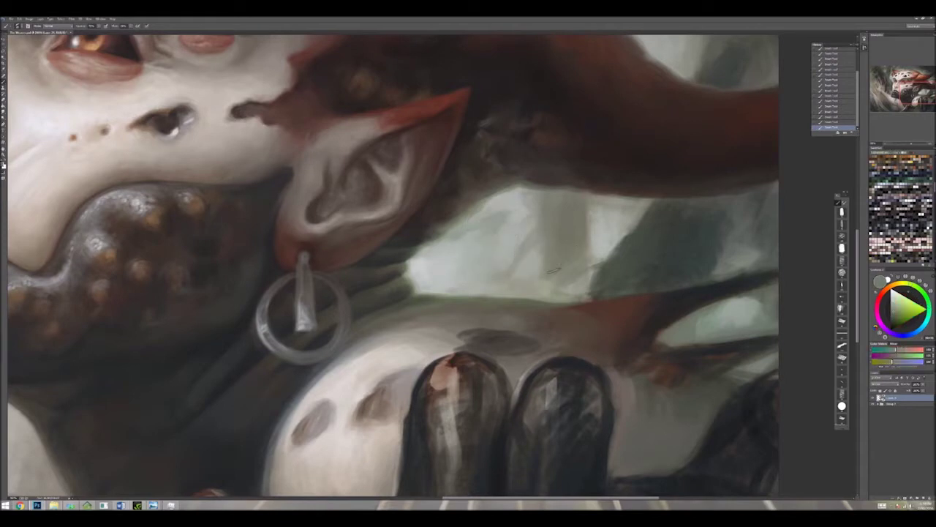
{"action": "left_click", "coordinate": [509, 199], "text": "alt"}
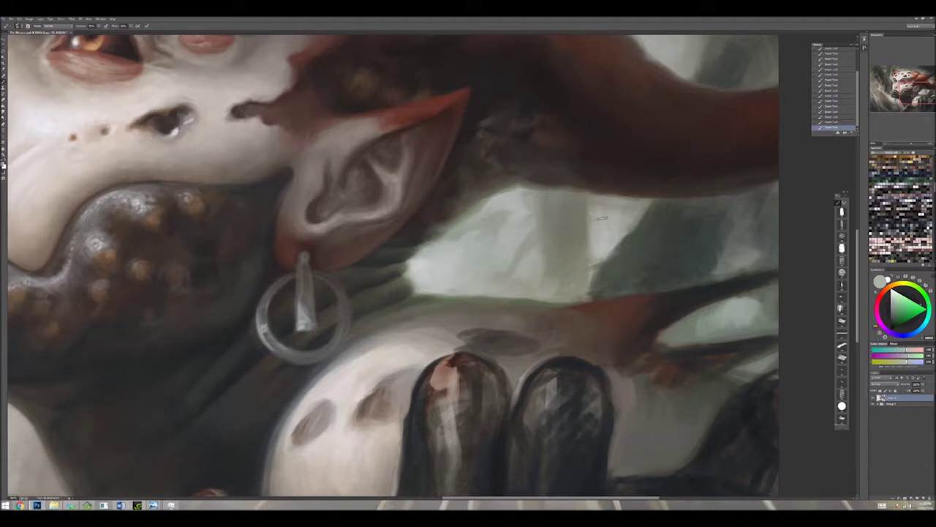
{"action": "key", "text": "ctrl+minus"}
{"action": "key", "text": "ctrl+minus"}
{"action": "key", "text": "ctrl+minus"}
{"action": "key", "text": "ctrl+minus"}
{"action": "key", "text": "ctrl+minus"}
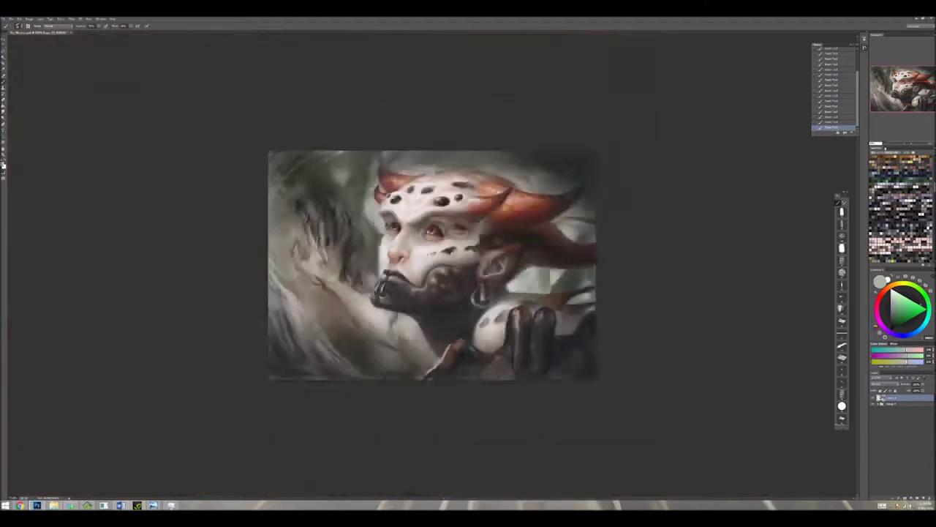
Step: Paint warm orange tones beside the right horn
{"action": "key", "text": "ctrl+plus"}
{"action": "key", "text": "ctrl+plus"}
{"action": "key", "text": "ctrl+plus"}
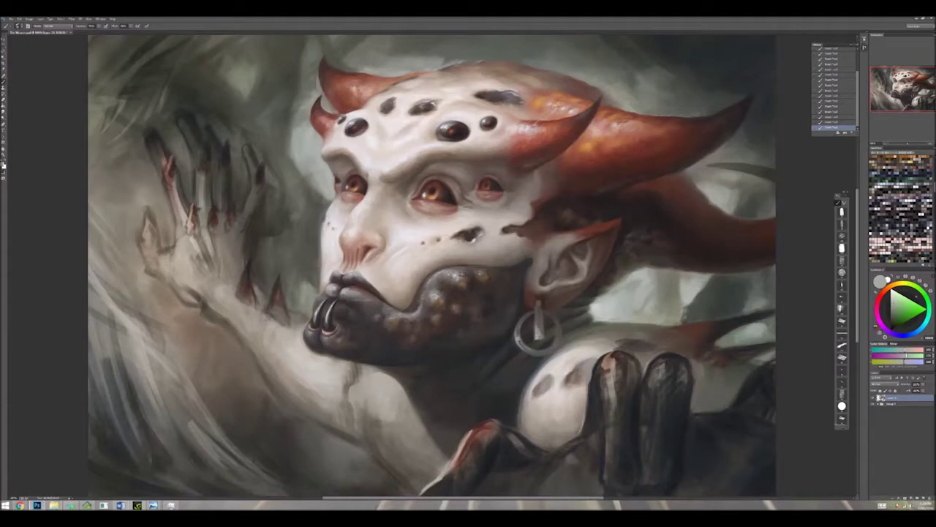
{"action": "left_click_drag", "start_coordinate": [693, 285], "coordinate": [472, 256]}
{"action": "left_click", "coordinate": [463, 258], "text": "alt"}
{"action": "left_click", "coordinate": [468, 255], "text": "alt"}
{"action": "left_click", "coordinate": [479, 250], "text": "alt"}
{"action": "left_click", "coordinate": [487, 246], "text": "alt"}
{"action": "left_click", "coordinate": [497, 246], "text": "alt"}
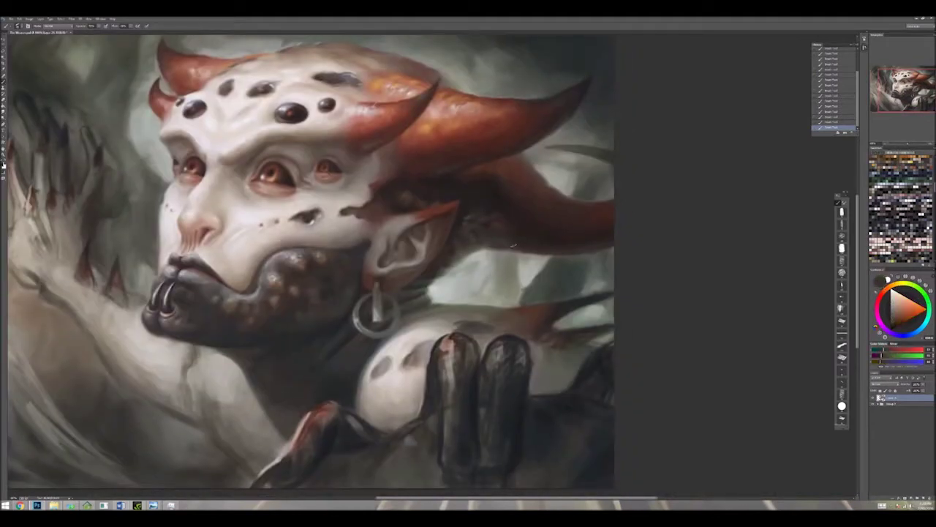
Step: Rework the lower horn and the surrounding grey-green mist with sampled colours
{"action": "left_click", "coordinate": [469, 223], "text": "alt"}
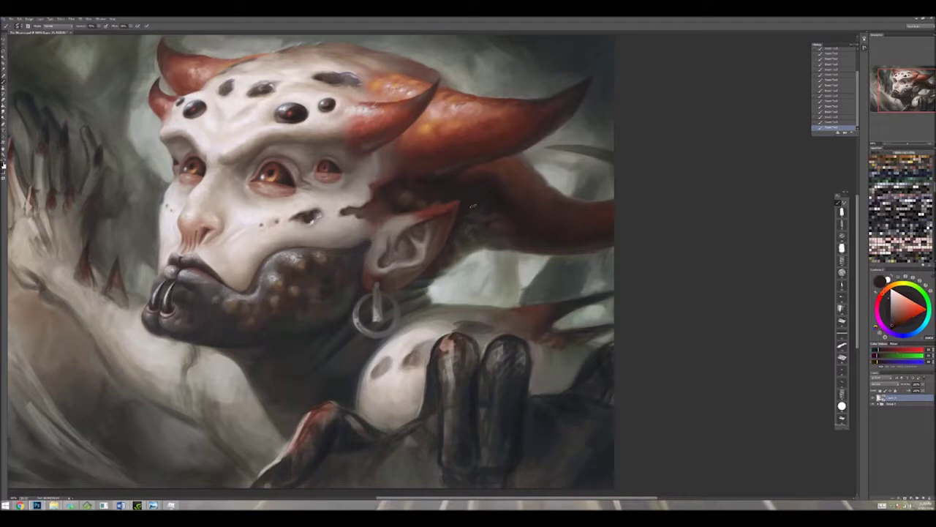
{"action": "left_click", "coordinate": [491, 191], "text": "alt"}
{"action": "left_click", "coordinate": [503, 178], "text": "alt"}
{"action": "left_click", "coordinate": [474, 204], "text": "alt"}
{"action": "left_click", "coordinate": [512, 173], "text": "alt"}
{"action": "left_click", "coordinate": [512, 179], "text": "alt"}
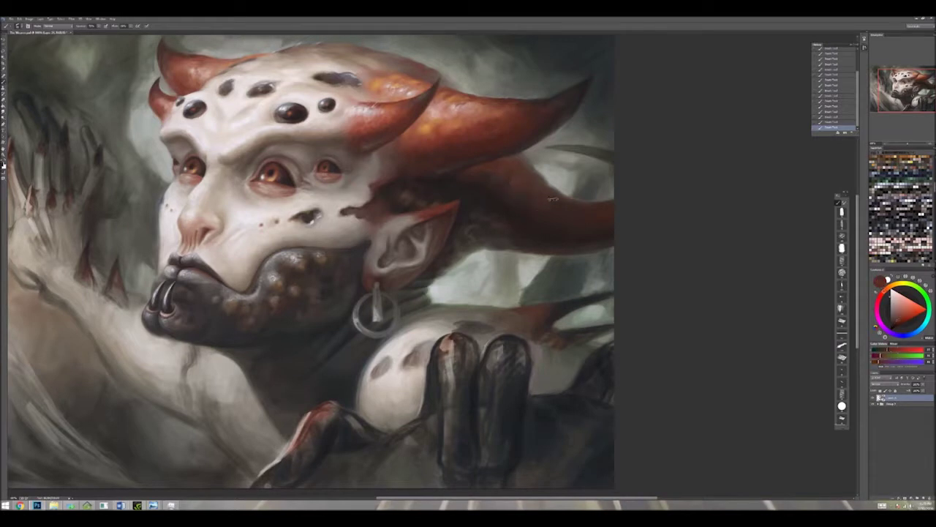
{"action": "left_click", "coordinate": [510, 255], "text": "alt"}
{"action": "left_click", "coordinate": [510, 255], "text": "alt"}
{"action": "left_click", "coordinate": [510, 255], "text": "alt"}
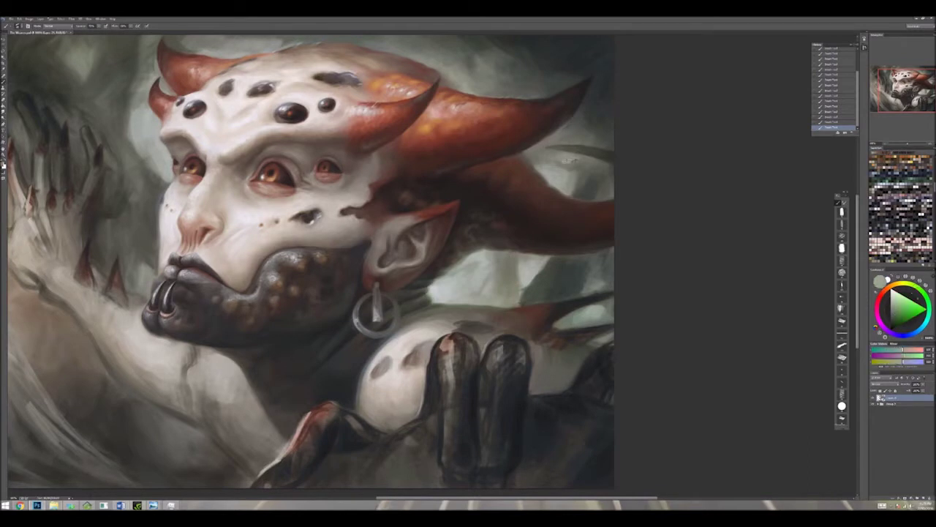
Step: Refine the horn tip with its own red-brown tones
{"action": "left_click", "coordinate": [566, 173], "text": "alt"}
{"action": "left_click", "coordinate": [565, 174], "text": "alt"}
{"action": "left_click", "coordinate": [565, 174], "text": "alt"}
{"action": "left_click", "coordinate": [565, 173], "text": "alt"}
{"action": "left_click", "coordinate": [565, 174], "text": "alt"}
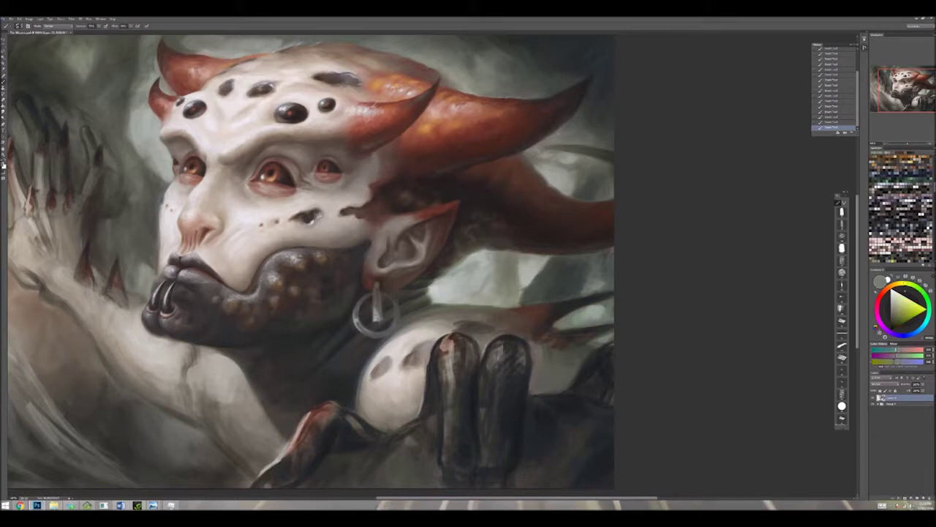
{"action": "left_click", "coordinate": [583, 115], "text": "alt"}
{"action": "left_click", "coordinate": [575, 131], "text": "alt"}
{"action": "left_click", "coordinate": [592, 129], "text": "alt"}
{"action": "left_click", "coordinate": [592, 129], "text": "alt"}
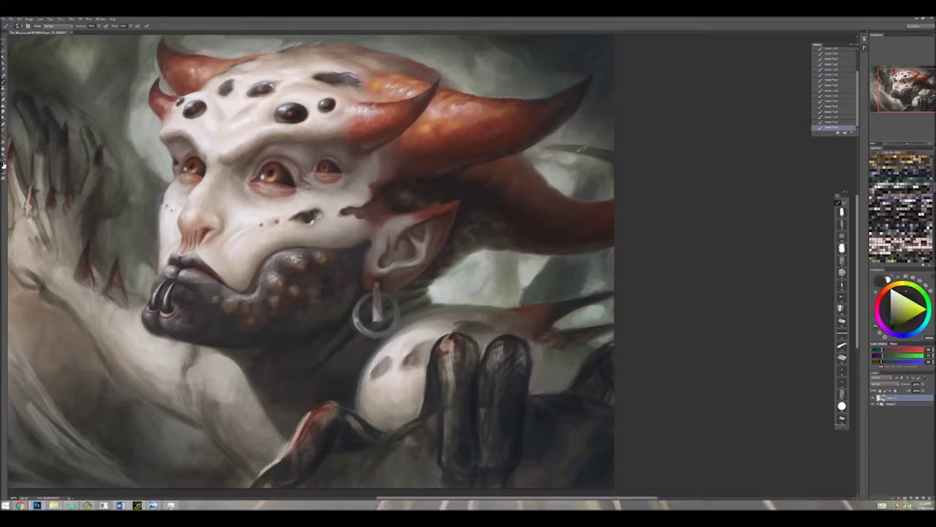
{"action": "left_click", "coordinate": [613, 156], "text": "alt"}
Step: Paint the red-orange horn base and the greenish fur near the ear
{"action": "left_click_drag", "start_coordinate": [613, 162], "coordinate": [516, 213]}
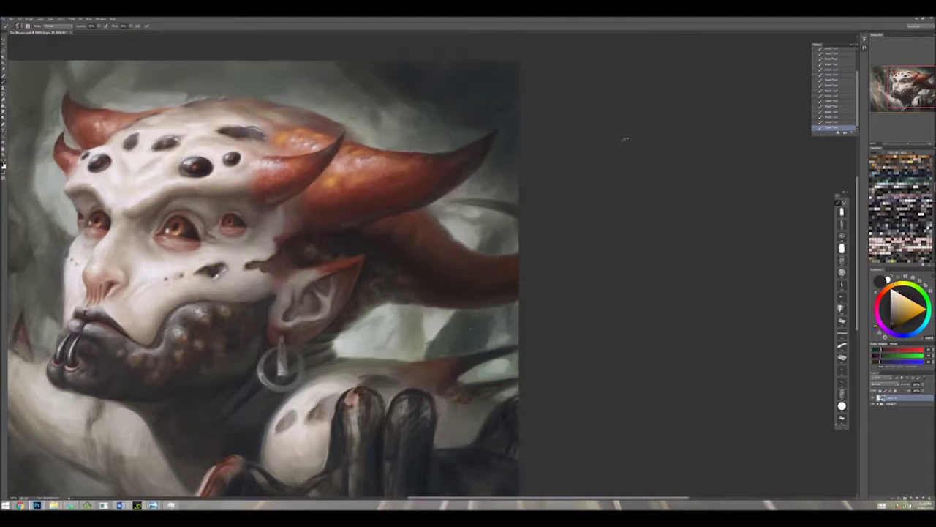
{"action": "left_click", "coordinate": [474, 304], "text": "alt"}
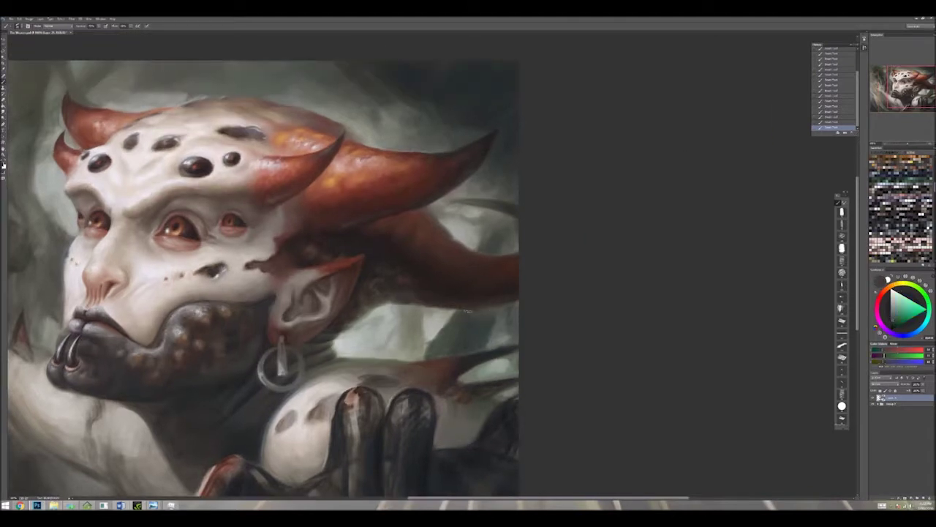
{"action": "left_click", "coordinate": [421, 235], "text": "alt"}
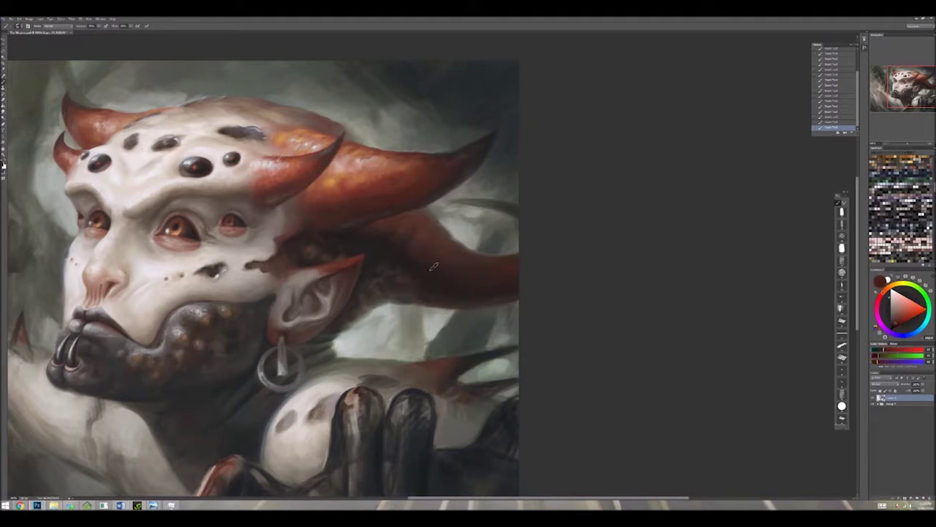
{"action": "left_click", "coordinate": [403, 251], "text": "alt"}
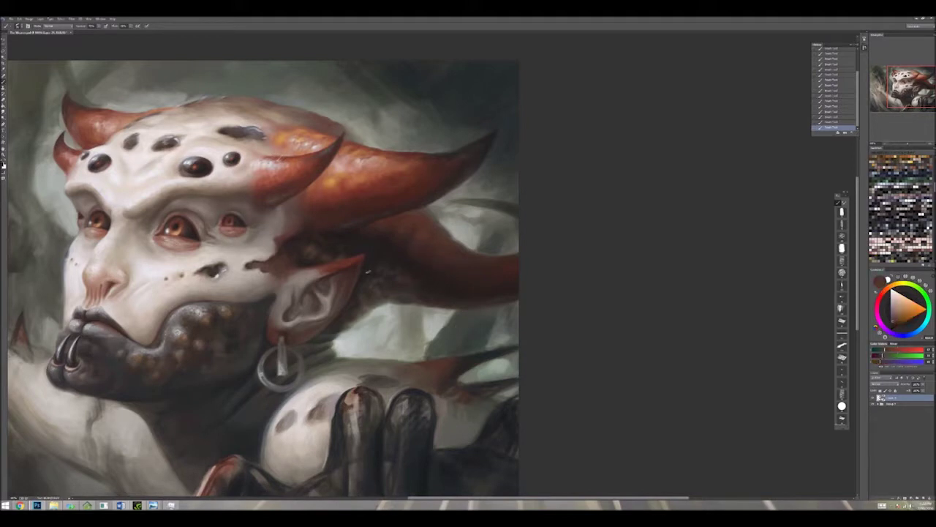
{"action": "left_click", "coordinate": [377, 274], "text": "alt"}
{"action": "left_click", "coordinate": [373, 296], "text": "alt"}
Step: Touch up the ear with sampled light orange tones
{"action": "left_click_drag", "start_coordinate": [369, 263], "coordinate": [439, 232]}
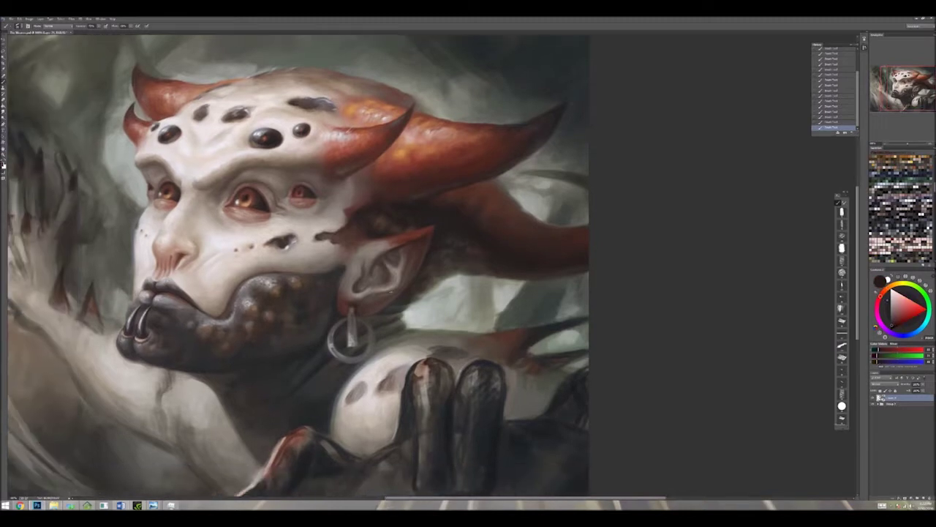
{"action": "left_click", "coordinate": [403, 288], "text": "alt"}
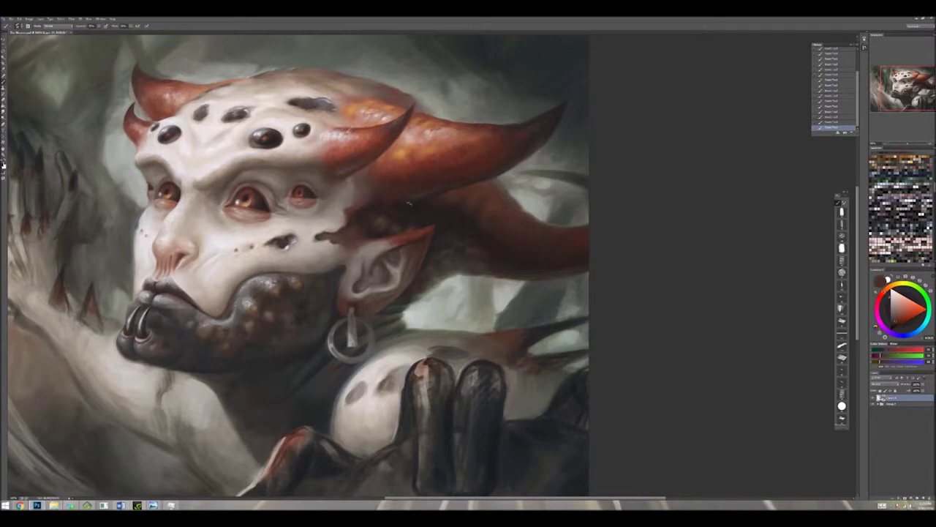
{"action": "left_click", "coordinate": [350, 338], "text": "alt"}
{"action": "left_click", "coordinate": [355, 305], "text": "alt"}
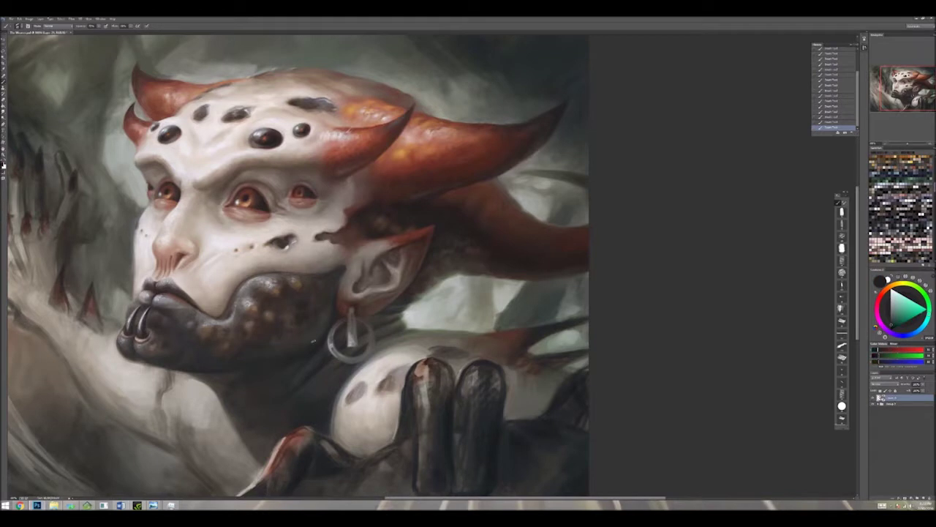
{"action": "left_click_drag", "start_coordinate": [351, 293], "coordinate": [424, 277]}
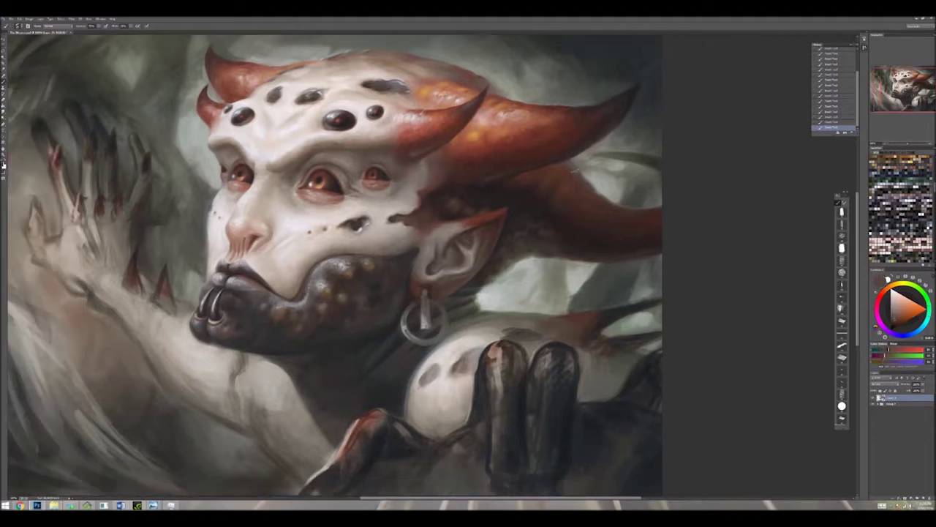
Step: Blend orange-brown and darker tones into the shadowed neck below the ear
{"action": "left_click_drag", "start_coordinate": [351, 292], "coordinate": [306, 359]}
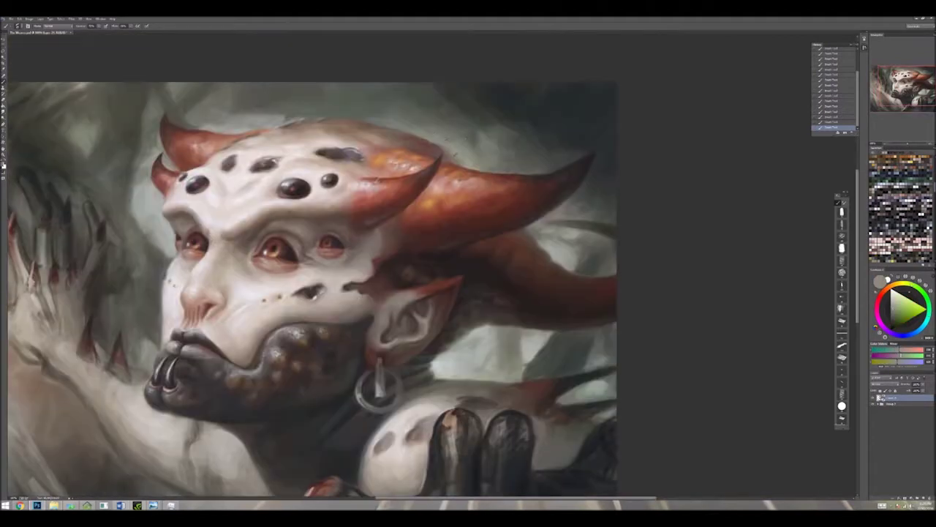
{"action": "left_click", "coordinate": [448, 150], "text": "alt"}
{"action": "left_click", "coordinate": [529, 146], "text": "alt"}
{"action": "left_click_drag", "start_coordinate": [489, 107], "coordinate": [542, 167]}
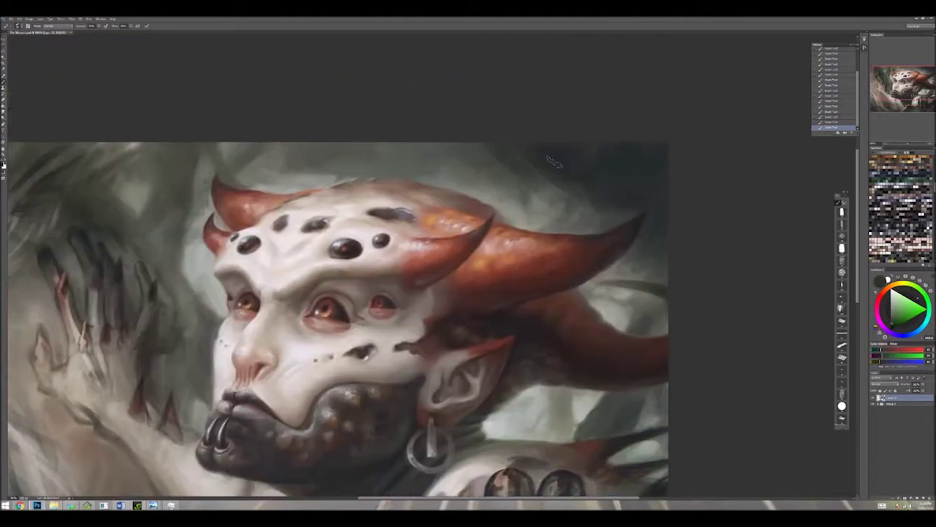
{"action": "left_click_drag", "start_coordinate": [543, 445], "coordinate": [521, 286]}
{"action": "left_click", "coordinate": [521, 285], "text": "alt"}
{"action": "left_click", "coordinate": [525, 292], "text": "alt"}
{"action": "left_click", "coordinate": [527, 294], "text": "alt"}
{"action": "left_click", "coordinate": [463, 192], "text": "alt"}
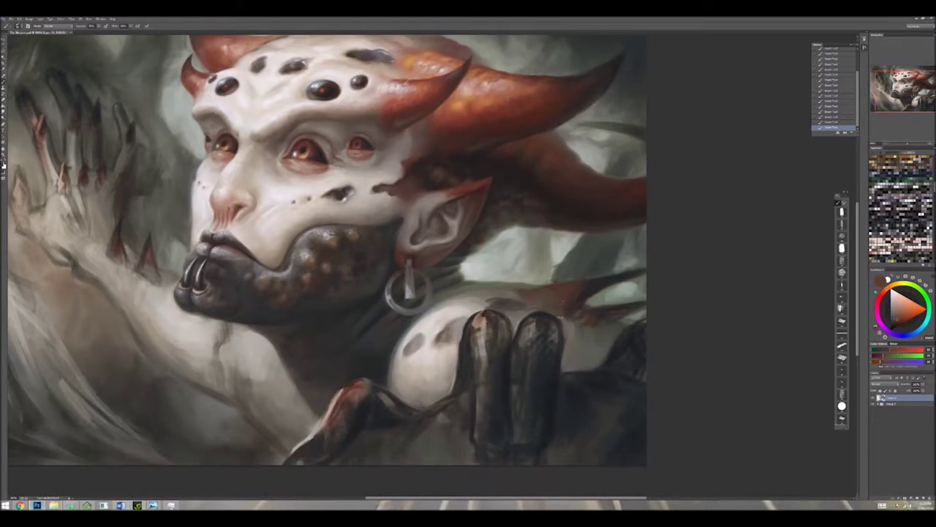
Step: Soften the grey-green background and dark red areas beside the shoulder
{"action": "left_click", "coordinate": [596, 311], "text": "alt"}
{"action": "left_click", "coordinate": [598, 310], "text": "alt"}
{"action": "left_click", "coordinate": [600, 309], "text": "alt"}
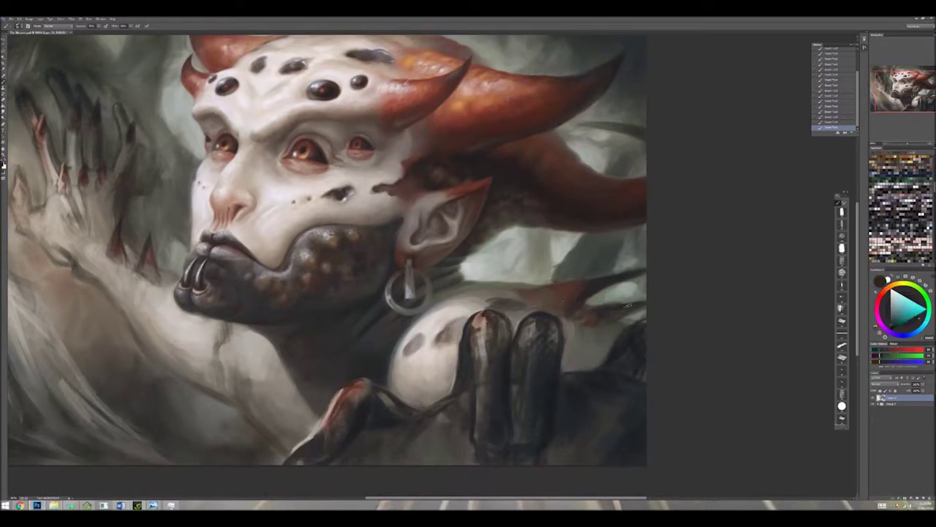
{"action": "left_click", "coordinate": [607, 306], "text": "alt"}
{"action": "left_click", "coordinate": [612, 303], "text": "alt"}
{"action": "left_click", "coordinate": [618, 300], "text": "alt"}
{"action": "left_click", "coordinate": [607, 294], "text": "alt"}
{"action": "left_click", "coordinate": [588, 294], "text": "alt"}
Step: Paint light orange tones on the hand, the top of the head and the face
{"action": "left_click", "coordinate": [559, 307], "text": "alt"}
{"action": "left_click", "coordinate": [534, 318], "text": "alt"}
{"action": "left_click", "coordinate": [474, 301], "text": "alt"}
{"action": "left_click", "coordinate": [350, 51], "text": "alt"}
{"action": "left_click", "coordinate": [351, 56], "text": "alt"}
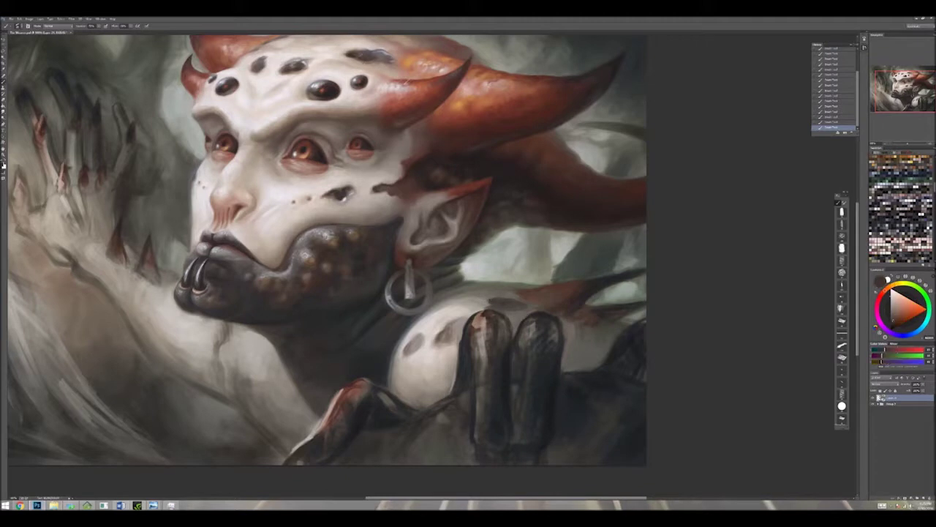
{"action": "left_click", "coordinate": [445, 326], "text": "alt"}
{"action": "left_click", "coordinate": [444, 337], "text": "alt"}
{"action": "left_click", "coordinate": [292, 198], "text": "alt"}
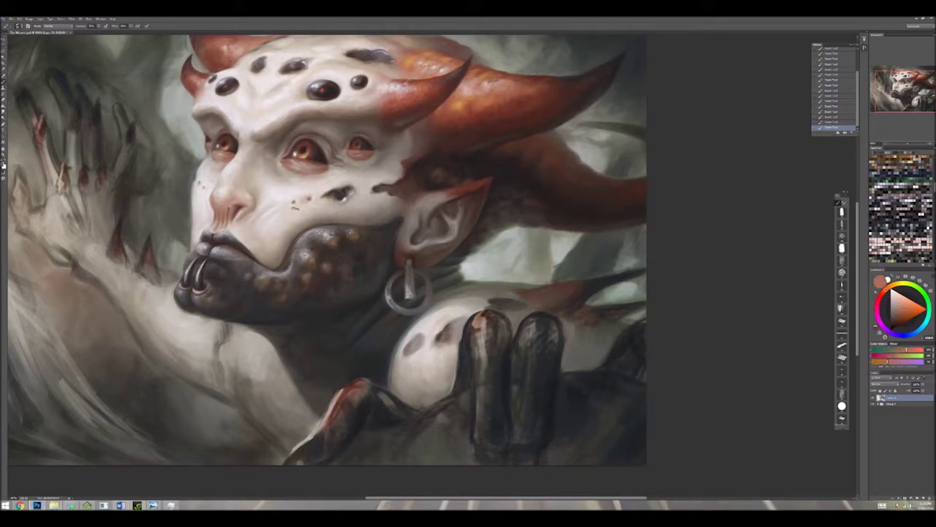
{"action": "left_click", "coordinate": [451, 335], "text": "alt"}
Step: Blend warm pale skin tones around the raised clawed hand and near the ear ring
{"action": "left_click", "coordinate": [447, 344], "text": "alt"}
{"action": "left_click", "coordinate": [432, 356], "text": "alt"}
{"action": "left_click", "coordinate": [436, 330], "text": "alt"}
{"action": "left_click", "coordinate": [436, 330], "text": "alt"}
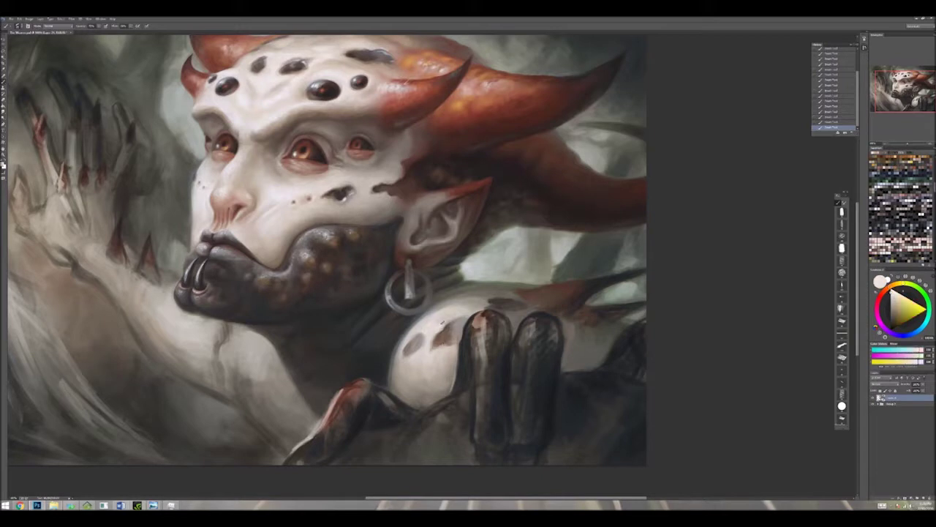
{"action": "left_click", "coordinate": [452, 316], "text": "alt"}
{"action": "left_click", "coordinate": [430, 320], "text": "alt"}
{"action": "left_click", "coordinate": [432, 318], "text": "alt"}
{"action": "left_click", "coordinate": [429, 316], "text": "alt"}
{"action": "left_click", "coordinate": [446, 311], "text": "alt"}
{"action": "left_click", "coordinate": [468, 300], "text": "alt"}
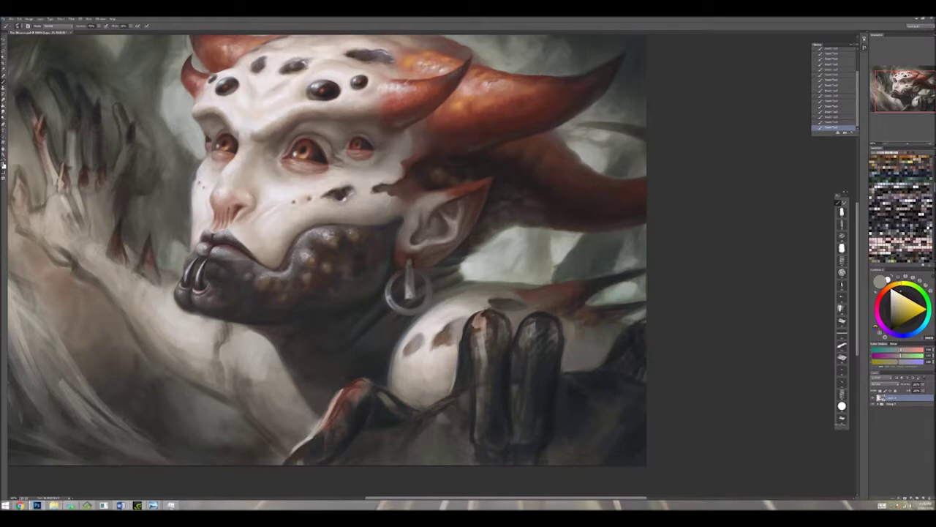
{"action": "scroll", "coordinate": [468, 300], "scroll_direction": "up", "scroll_amount": 2}
Step: Touch up the dark red and bright orange tones around the ear ring
{"action": "left_click", "coordinate": [437, 298], "text": "alt"}
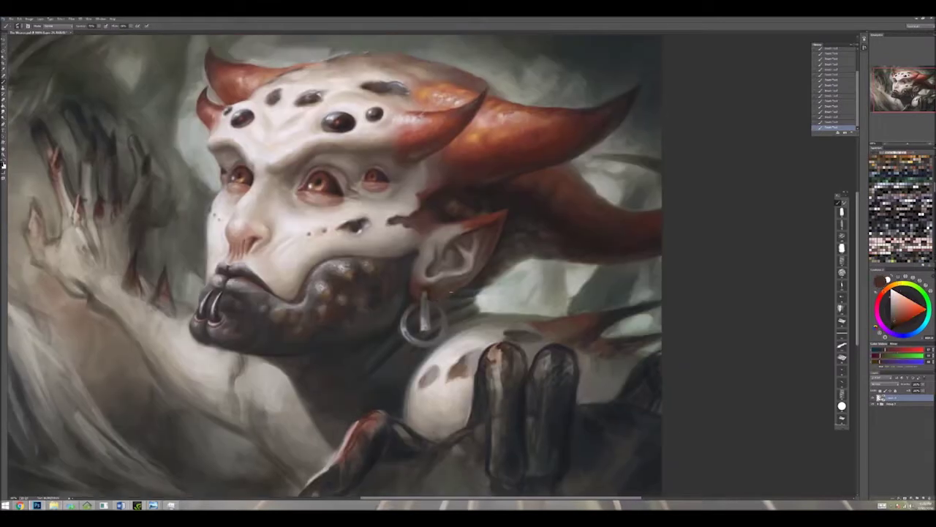
{"action": "left_click", "coordinate": [450, 294], "text": "alt"}
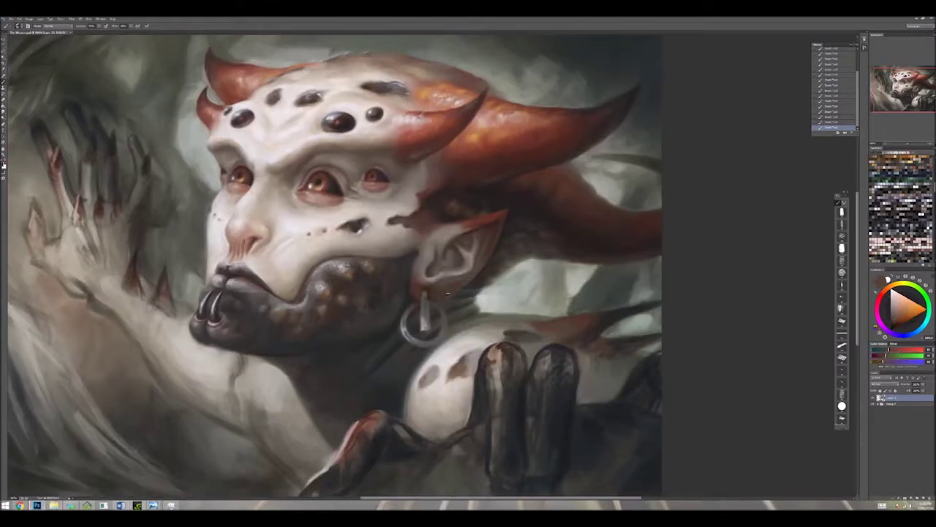
{"action": "left_click", "coordinate": [434, 295], "text": "alt"}
{"action": "left_click_drag", "start_coordinate": [477, 188], "coordinate": [462, 235]}
{"action": "left_click", "coordinate": [461, 235], "text": "alt"}
{"action": "left_click", "coordinate": [449, 229], "text": "alt"}
{"action": "left_click", "coordinate": [468, 233], "text": "alt"}
{"action": "left_click", "coordinate": [486, 236], "text": "alt"}
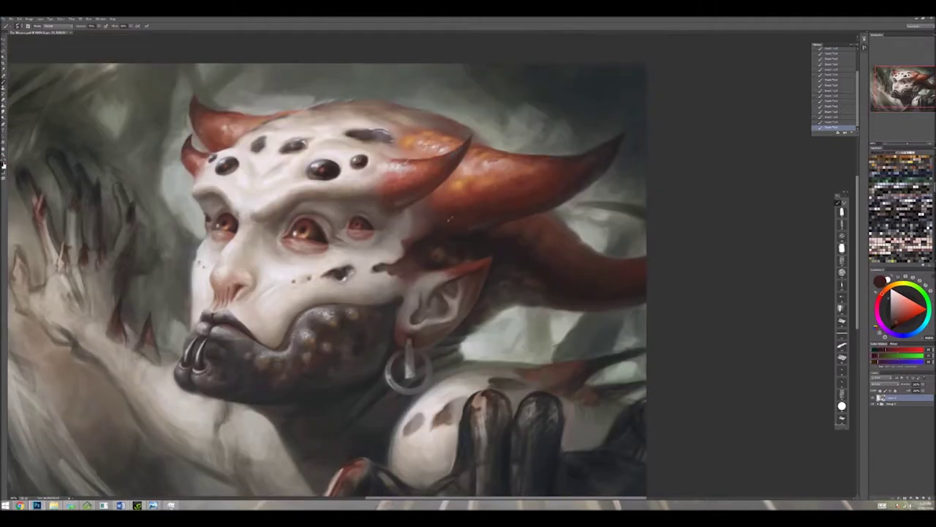
Step: Add brighter speckled orange highlights and darker reds along the horn's upper curve
{"action": "left_click", "coordinate": [437, 252], "text": "alt"}
{"action": "left_click", "coordinate": [502, 254], "text": "alt"}
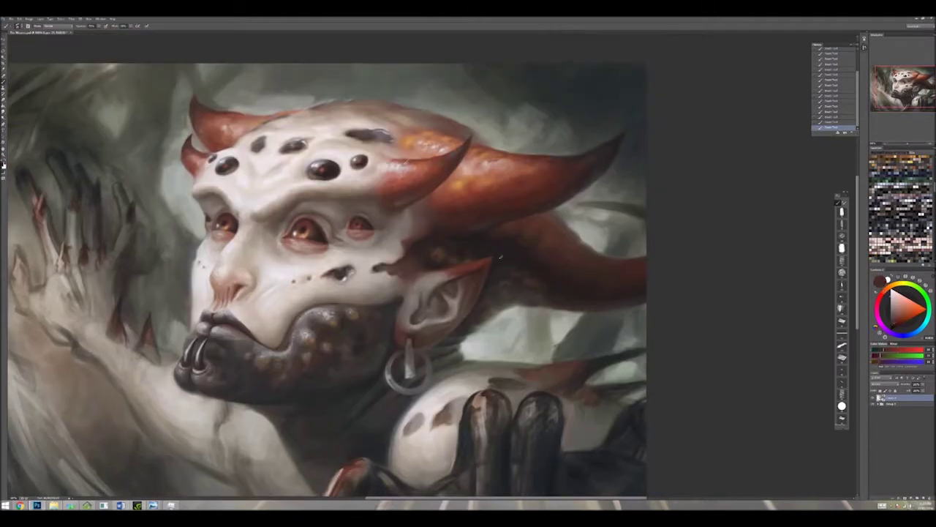
{"action": "left_click", "coordinate": [497, 258], "text": "alt"}
{"action": "left_click", "coordinate": [513, 272], "text": "alt"}
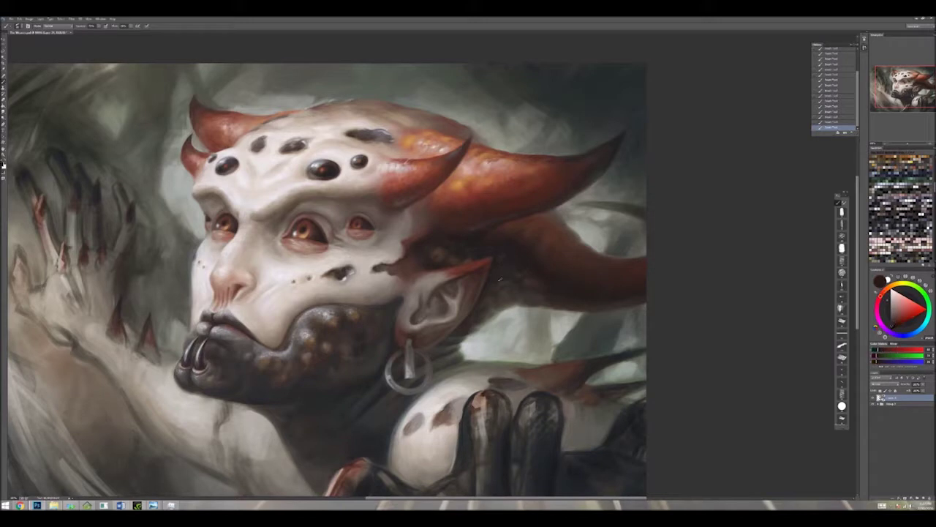
{"action": "left_click", "coordinate": [497, 287], "text": "alt"}
{"action": "left_click", "coordinate": [506, 282], "text": "alt"}
{"action": "left_click", "coordinate": [541, 294], "text": "alt"}
{"action": "left_click", "coordinate": [507, 226], "text": "alt"}
{"action": "left_click", "coordinate": [479, 245], "text": "alt"}
{"action": "left_click", "coordinate": [548, 241], "text": "alt"}
{"action": "left_click", "coordinate": [563, 248], "text": "alt"}
{"action": "left_click", "coordinate": [341, 218], "text": "alt"}
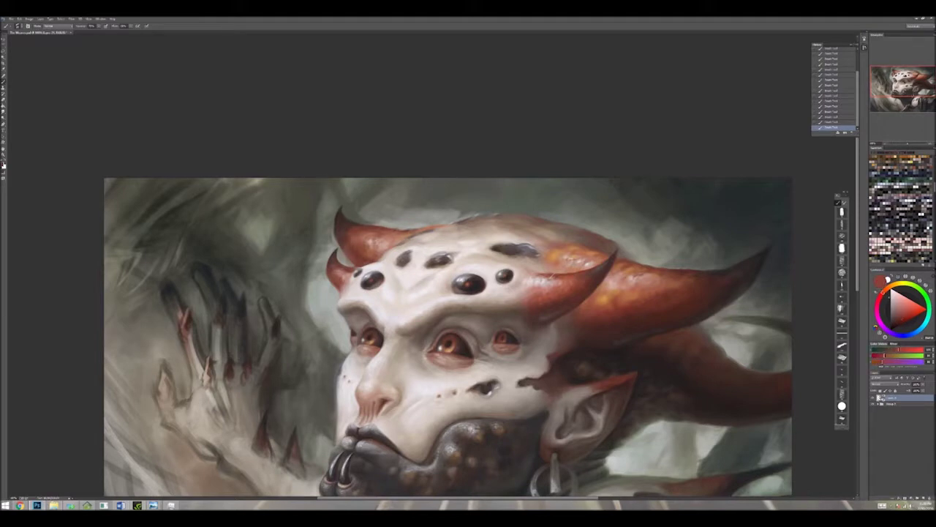
Step: Paint pale skin, greenish grey and orange tones along the top of the head
{"action": "left_click", "coordinate": [411, 227], "text": "alt"}
{"action": "left_click", "coordinate": [432, 222], "text": "alt"}
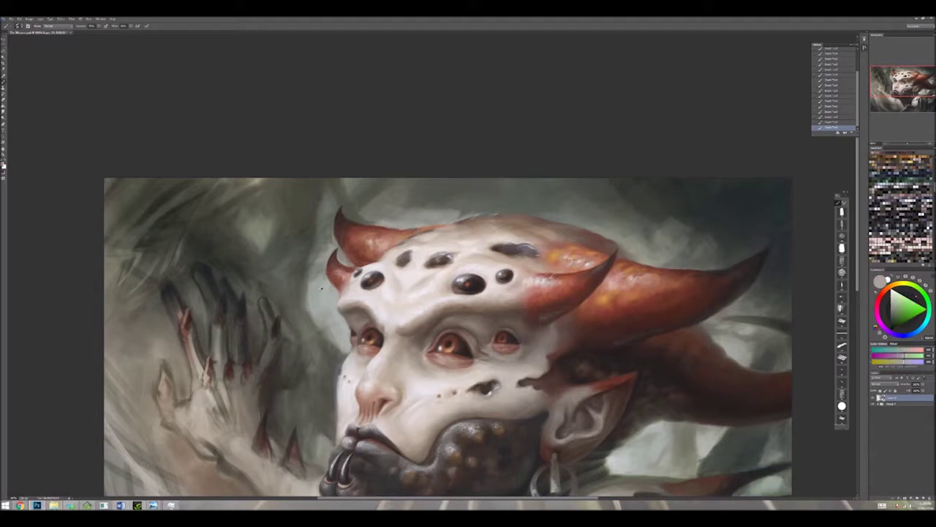
{"action": "left_click", "coordinate": [411, 202], "text": "alt"}
{"action": "left_click", "coordinate": [440, 199], "text": "alt"}
{"action": "left_click", "coordinate": [447, 210], "text": "alt"}
{"action": "left_click", "coordinate": [448, 222], "text": "alt"}
{"action": "left_click", "coordinate": [454, 222], "text": "alt"}
{"action": "left_click", "coordinate": [455, 224], "text": "alt"}
Step: Soften the mist above the skull with forehead browns, then zoom out to the full image
{"action": "left_click", "coordinate": [463, 237], "text": "alt"}
{"action": "left_click", "coordinate": [472, 239], "text": "alt"}
{"action": "left_click", "coordinate": [480, 243], "text": "alt"}
{"action": "left_click", "coordinate": [439, 234], "text": "alt"}
{"action": "left_click", "coordinate": [451, 237], "text": "alt"}
{"action": "left_click", "coordinate": [470, 223], "text": "alt"}
{"action": "left_click", "coordinate": [500, 230], "text": "alt"}
{"action": "left_click", "coordinate": [516, 237], "text": "alt"}
{"action": "left_click", "coordinate": [507, 235], "text": "alt"}
{"action": "left_click", "coordinate": [518, 232], "text": "alt"}
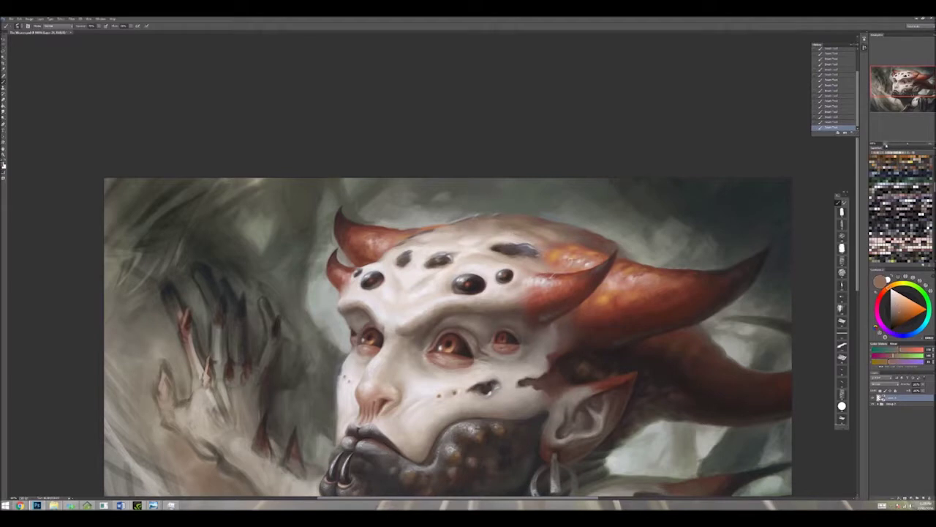
{"action": "key", "text": "ctrl+minus"}
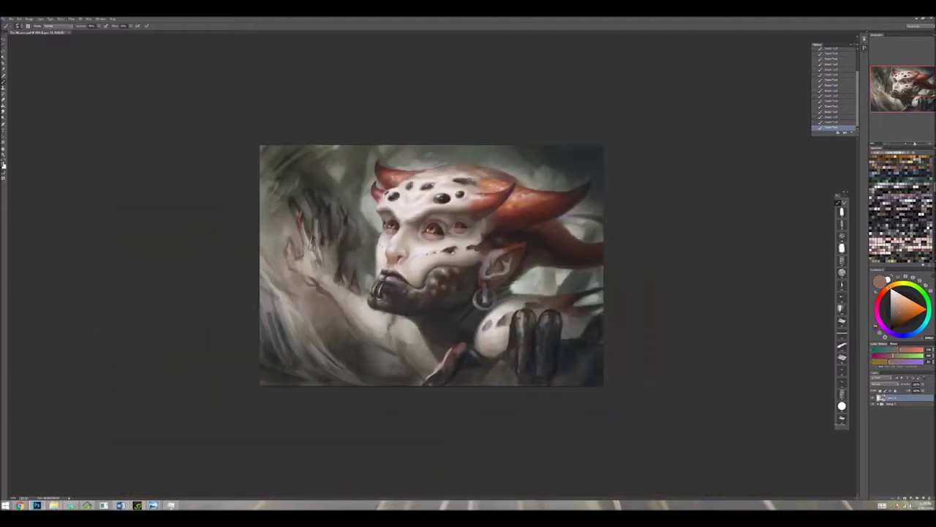
Step: Zoom back in on the face and paint pale forehead skin tones near the horn
{"action": "key", "text": "ctrl+plus"}
{"action": "left_click", "coordinate": [479, 166], "text": "alt"}
{"action": "left_click", "coordinate": [529, 165], "text": "alt"}
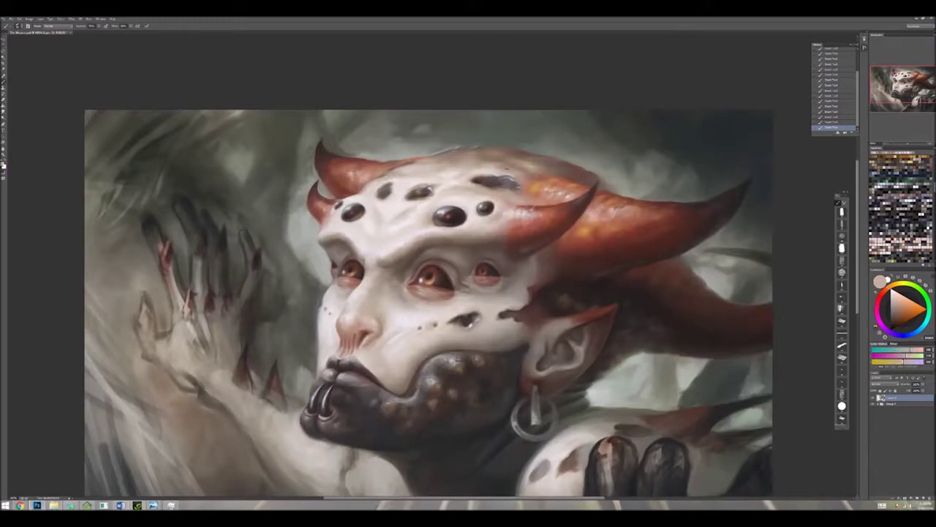
{"action": "scroll", "coordinate": [431, 287], "scroll_direction": "down", "scroll_amount": 1}
{"action": "left_click", "coordinate": [508, 154], "text": "alt"}
{"action": "left_click", "coordinate": [474, 186], "text": "alt"}
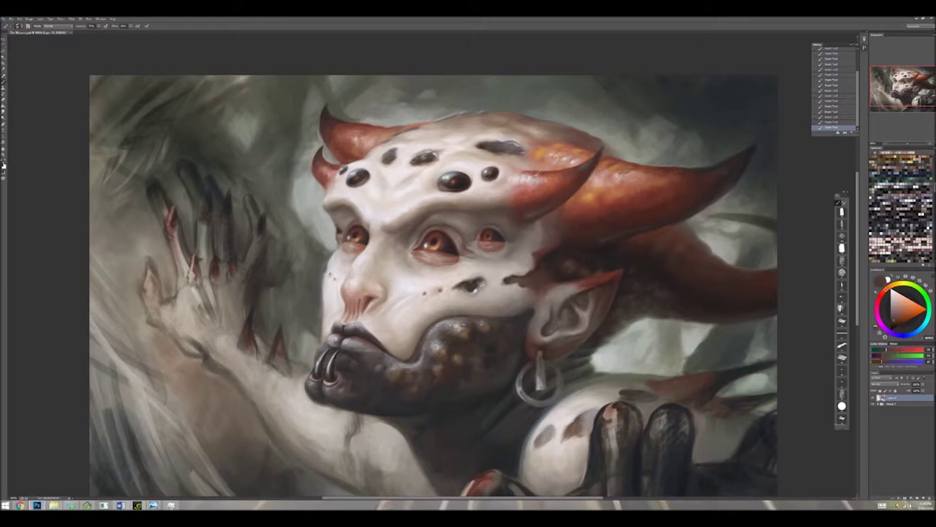
{"action": "left_click", "coordinate": [458, 166], "text": "alt"}
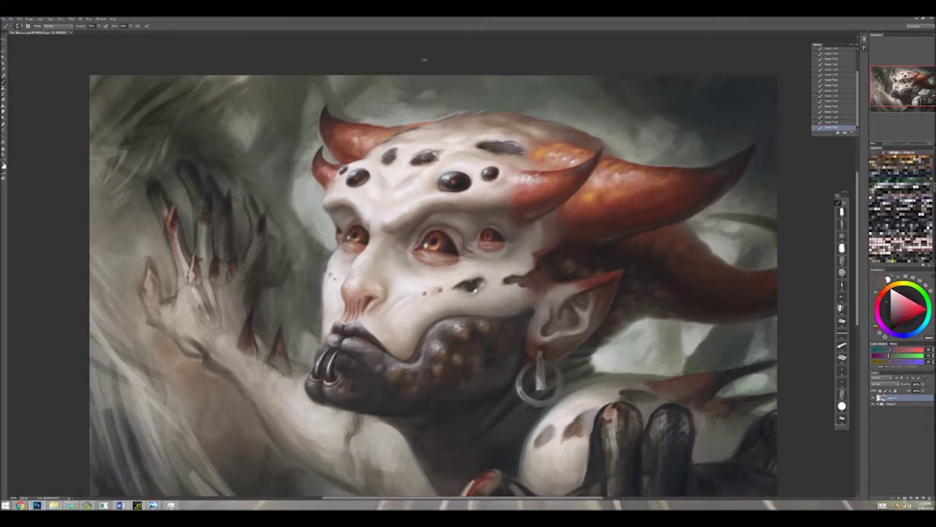
{"action": "left_click", "coordinate": [428, 154], "text": "alt"}
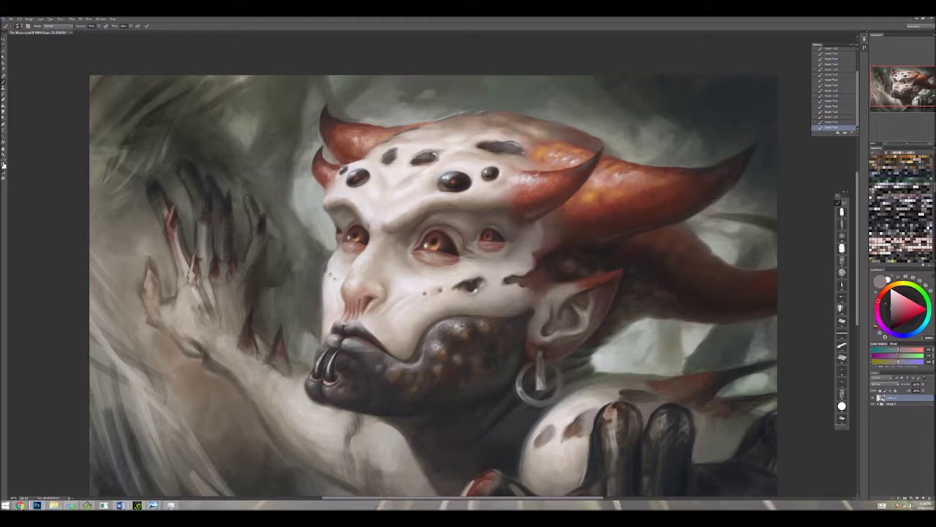
{"action": "left_click", "coordinate": [520, 126], "text": "alt"}
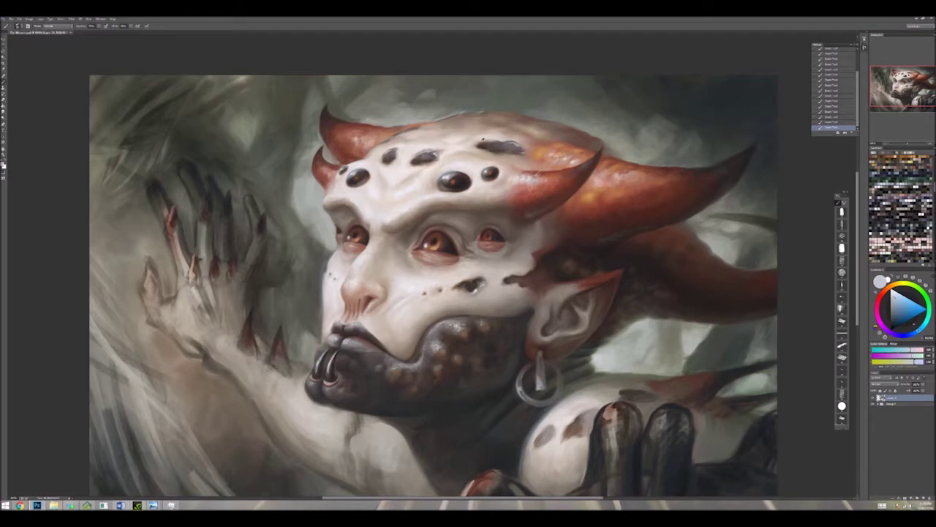
{"action": "left_click_drag", "start_coordinate": [439, 278], "coordinate": [428, 241]}
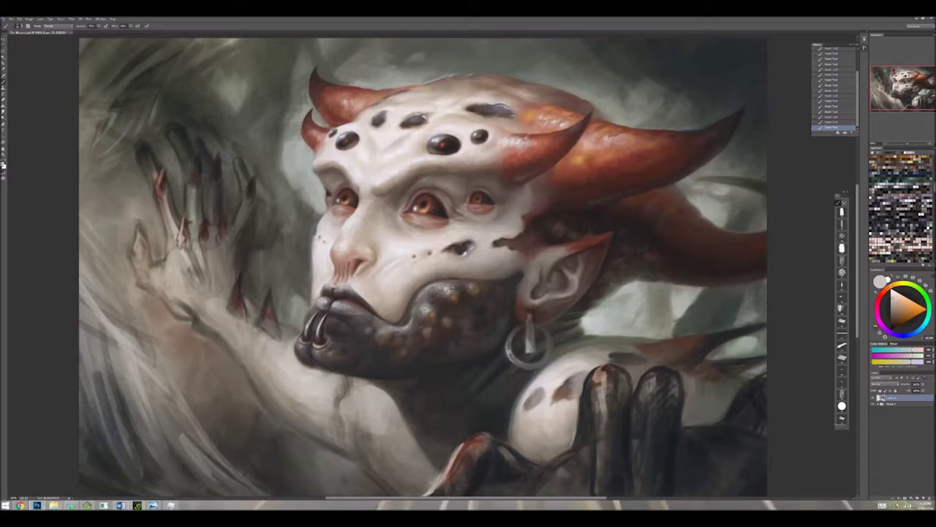
Step: Sample chin colours and a muted dark red, comparing it against the light pink alternate
{"action": "left_click", "coordinate": [425, 301], "text": "alt"}
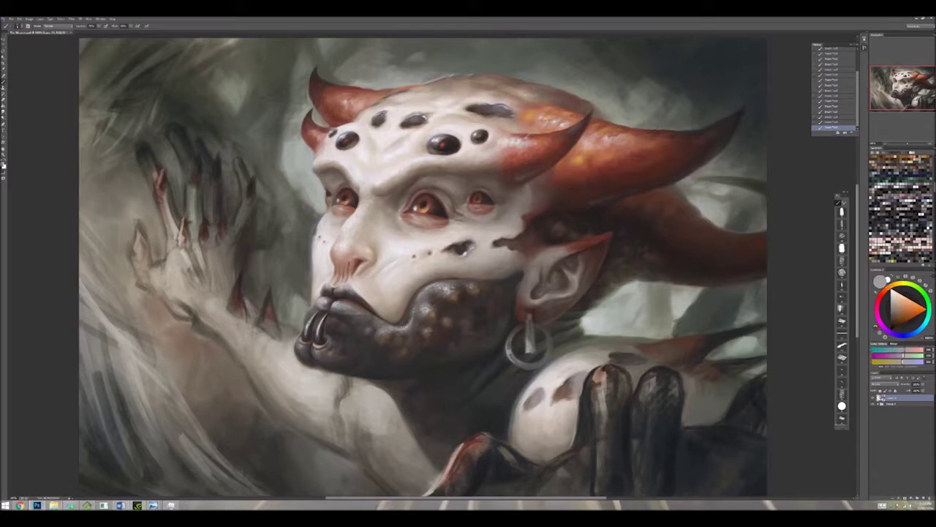
{"action": "left_click", "coordinate": [422, 331], "text": "alt"}
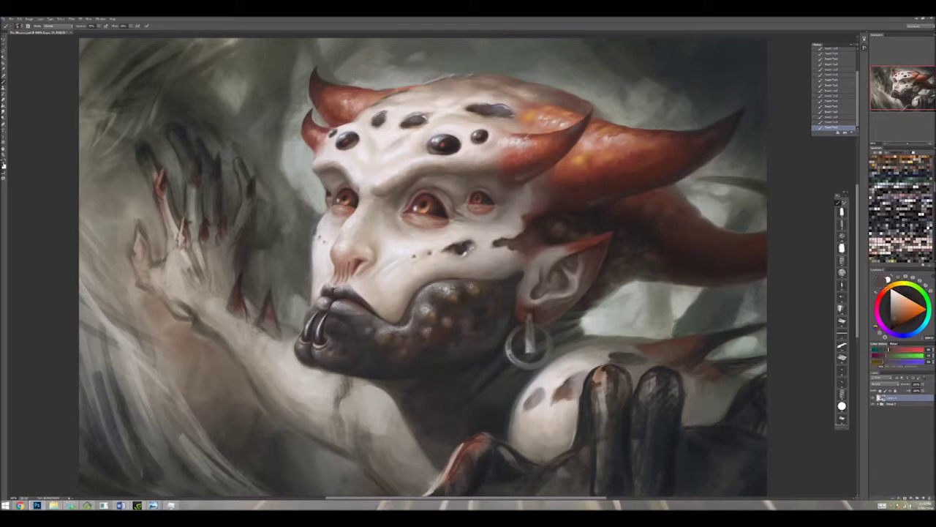
{"action": "left_click", "coordinate": [459, 212], "text": "alt"}
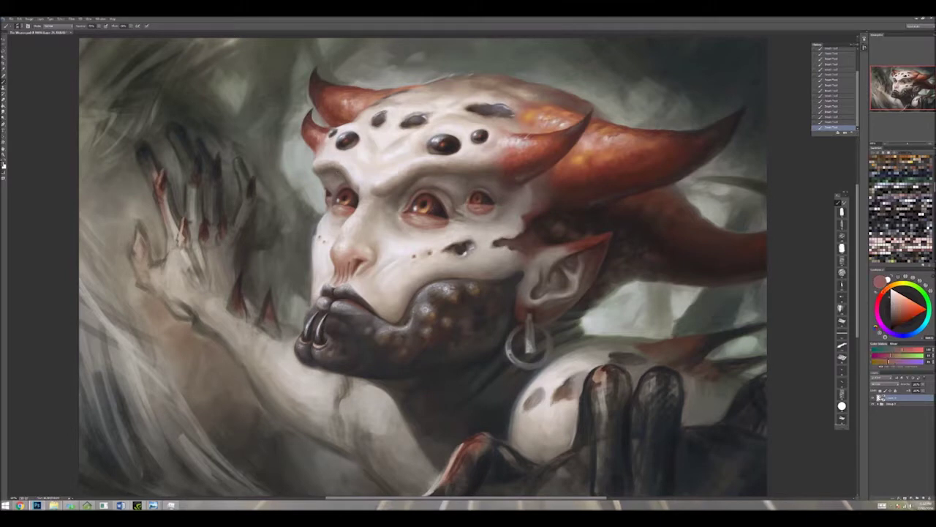
{"action": "key", "text": "x"}
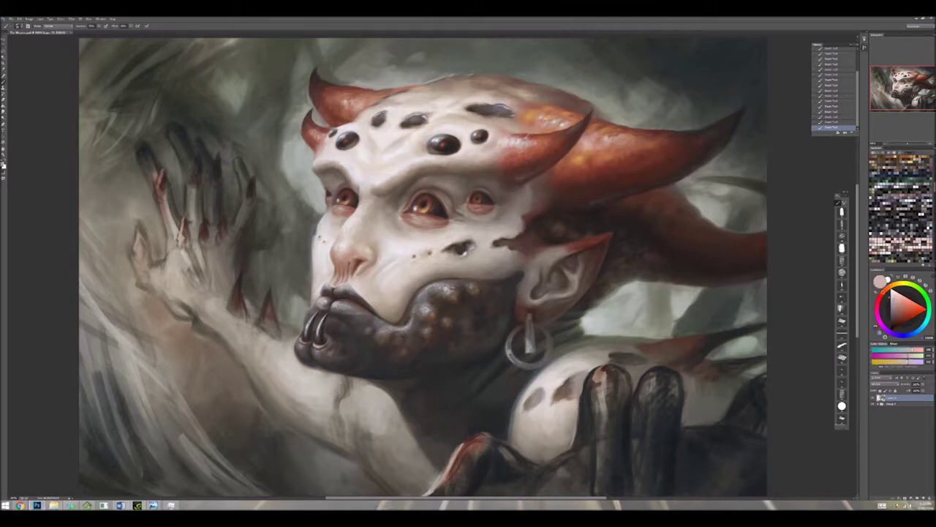
{"action": "key", "text": "x"}
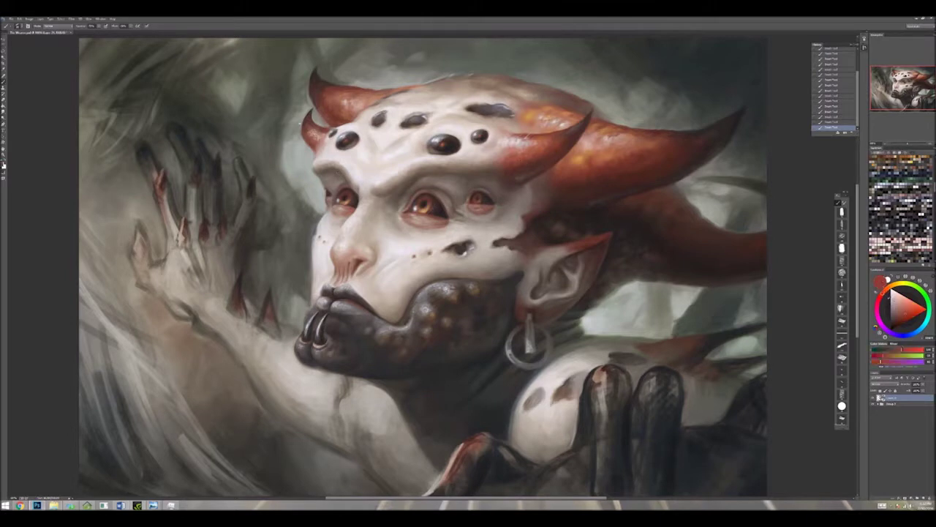
{"action": "key", "text": "x"}
{"action": "key", "text": "x"}
{"action": "key", "text": "x"}
{"action": "key", "text": "x"}
{"action": "key", "text": "x"}
{"action": "key", "text": "x"}
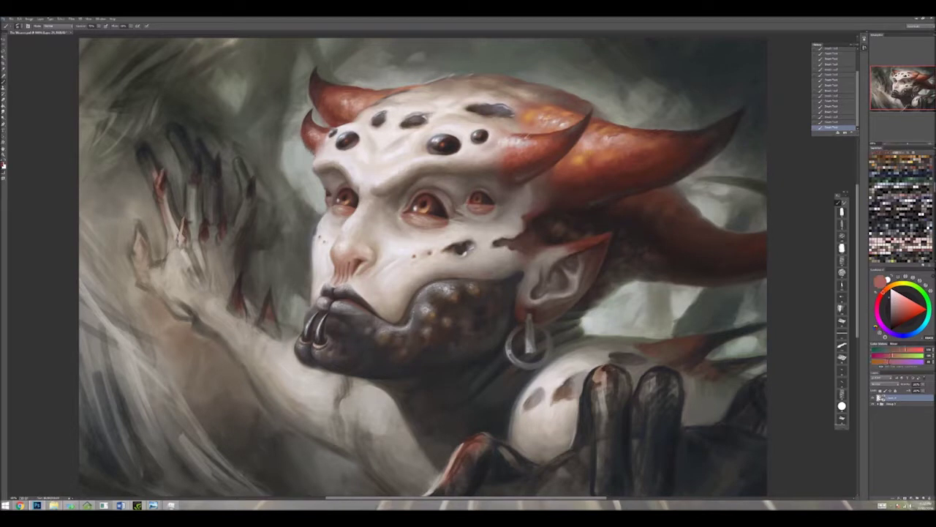
{"action": "key", "text": "x"}
{"action": "key", "text": "x"}
{"action": "key", "text": "x"}
{"action": "key", "text": "x"}
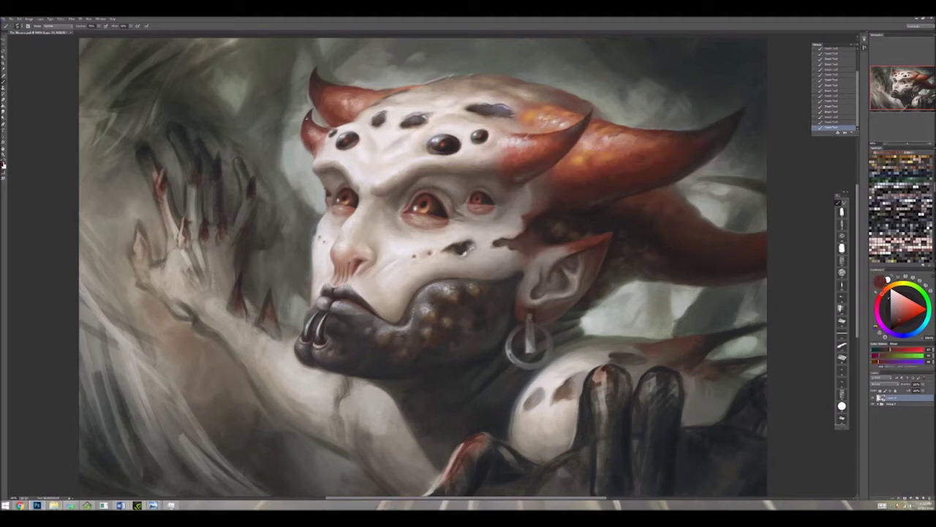
{"action": "key", "text": "x"}
{"action": "key", "text": "x"}
{"action": "key", "text": "x"}
{"action": "key", "text": "x"}
{"action": "key", "text": "x"}
{"action": "key", "text": "x"}
{"action": "key", "text": "x"}
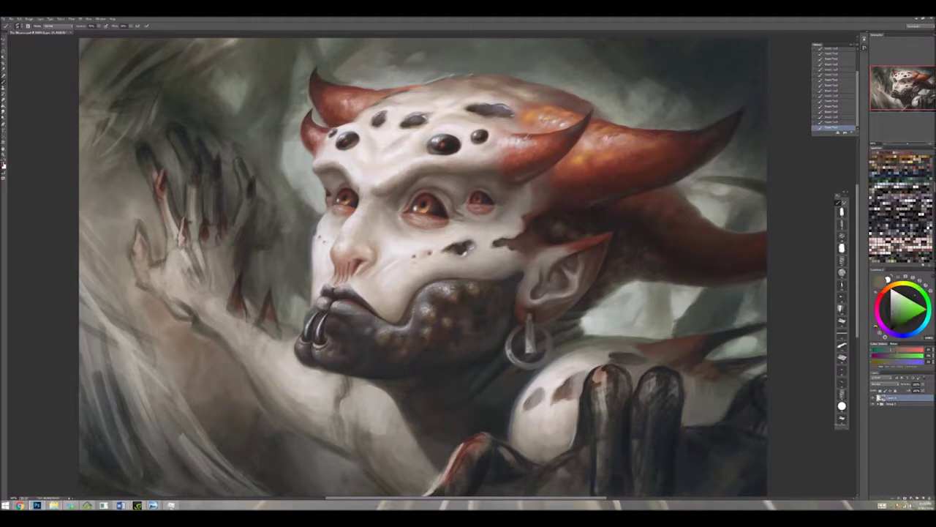
{"action": "key", "text": "x"}
{"action": "key", "text": "x"}
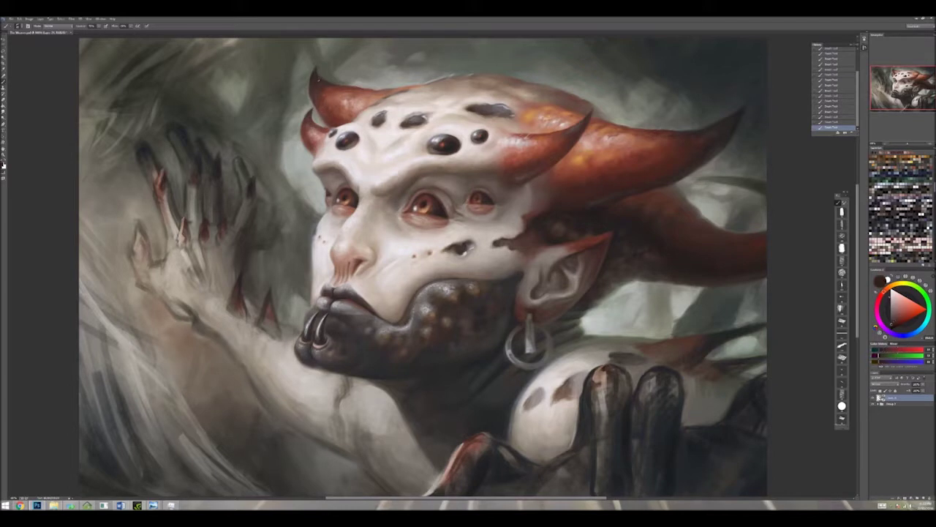
{"action": "key", "text": "x"}
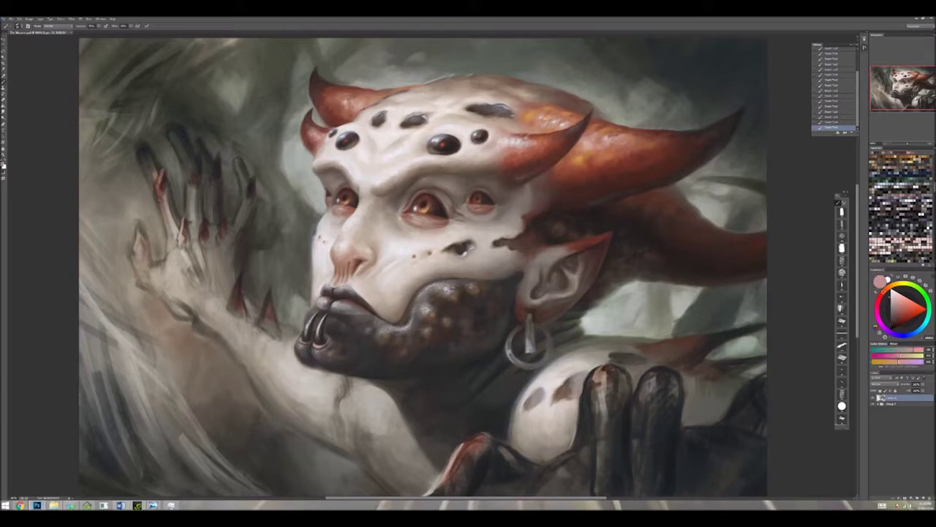
{"action": "key", "text": "x"}
{"action": "key", "text": "x"}
Step: Sample reds from the horns and paint bright orange strokes on the right horn
{"action": "left_click", "coordinate": [332, 98], "text": "alt"}
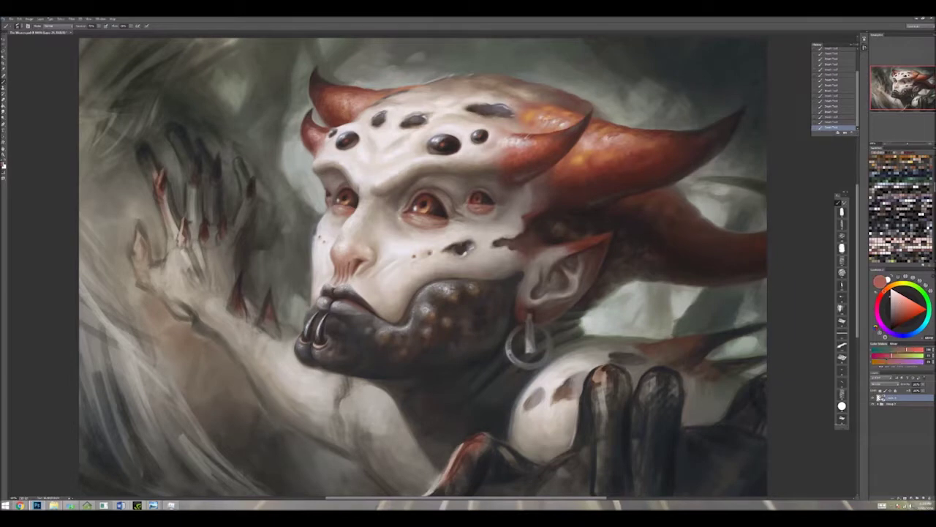
{"action": "left_click", "coordinate": [554, 110], "text": "alt"}
{"action": "left_click_drag", "start_coordinate": [554, 111], "coordinate": [532, 128]}
{"action": "key", "text": "x"}
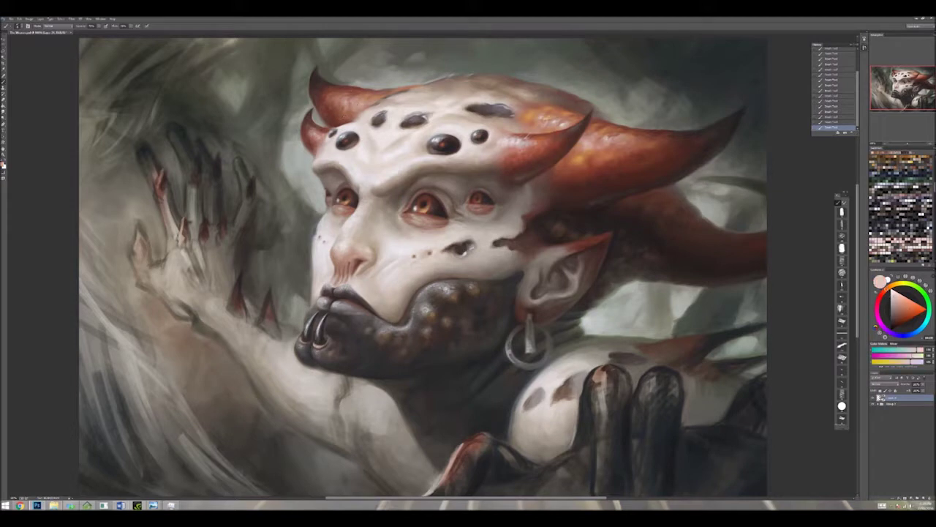
{"action": "key", "text": "x"}
Step: Pair an orange-red from the left horn with a pale grey skin tone
{"action": "left_click", "coordinate": [372, 94], "text": "alt"}
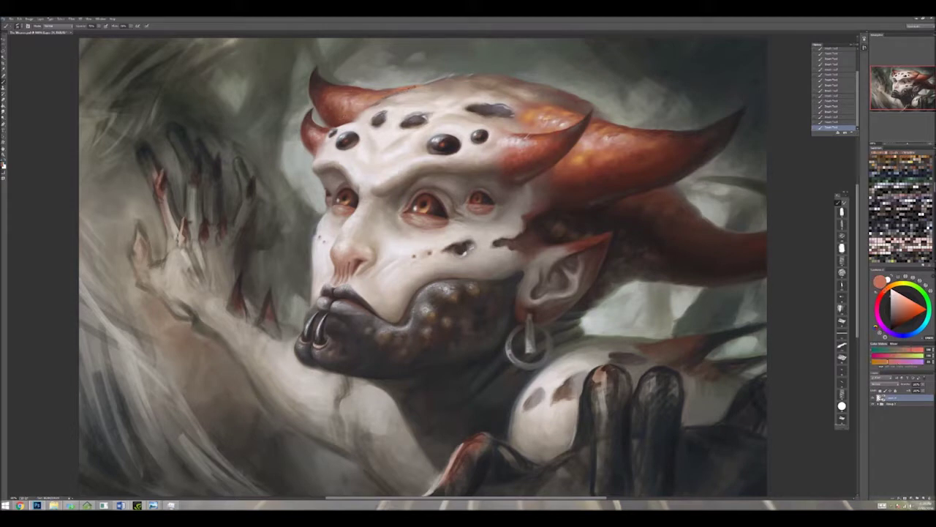
{"action": "left_click", "coordinate": [359, 134], "text": "alt"}
{"action": "key", "text": "x"}
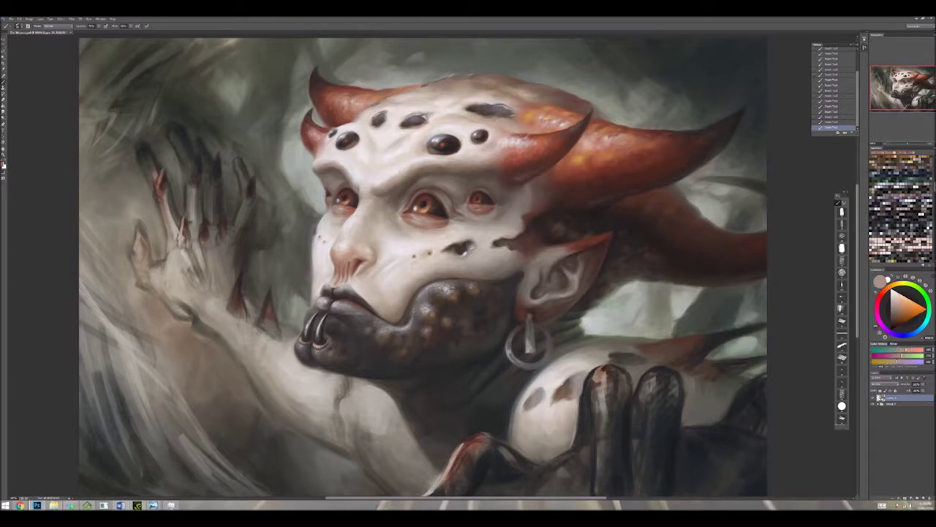
{"action": "key", "text": "x"}
{"action": "key", "text": "x"}
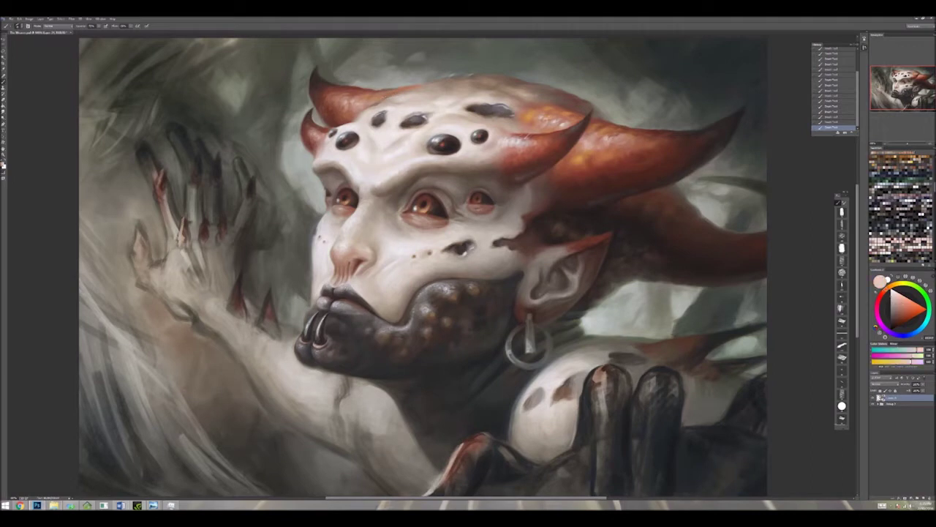
{"action": "key", "text": "x"}
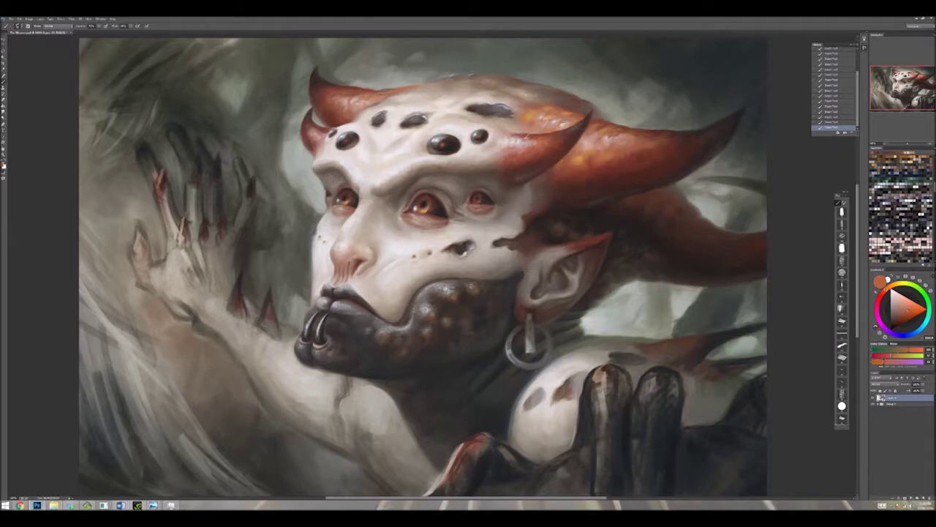
Step: Sample dark red, peach-pink and reddish-brown around the horns, then check the whole painting
{"action": "left_click", "coordinate": [334, 114], "text": "alt"}
{"action": "left_click", "coordinate": [542, 126], "text": "alt"}
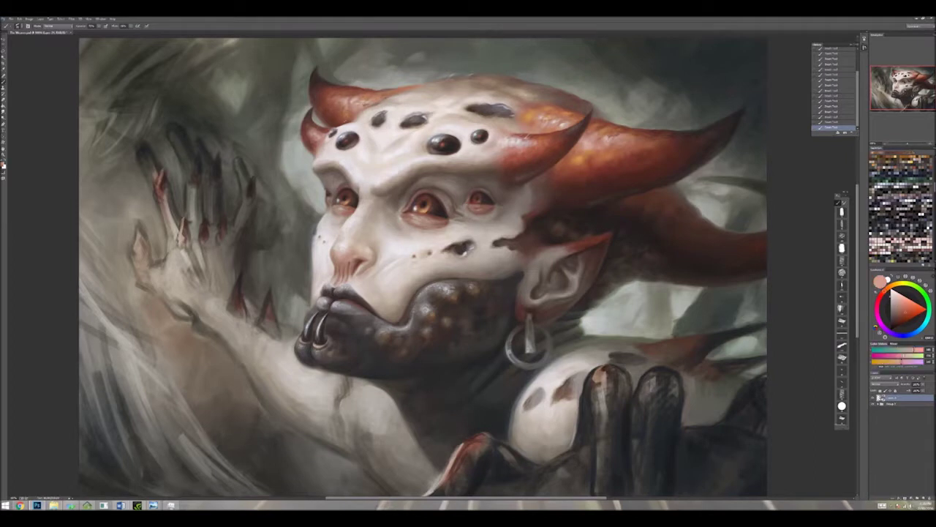
{"action": "left_click", "coordinate": [346, 96], "text": "alt"}
{"action": "key", "text": "ctrl+minus"}
{"action": "key", "text": "ctrl+minus"}
{"action": "key", "text": "ctrl+minus"}
{"action": "key", "text": "ctrl+plus"}
{"action": "key", "text": "ctrl+plus"}
{"action": "key", "text": "ctrl+plus"}
{"action": "key", "text": "ctrl+plus"}
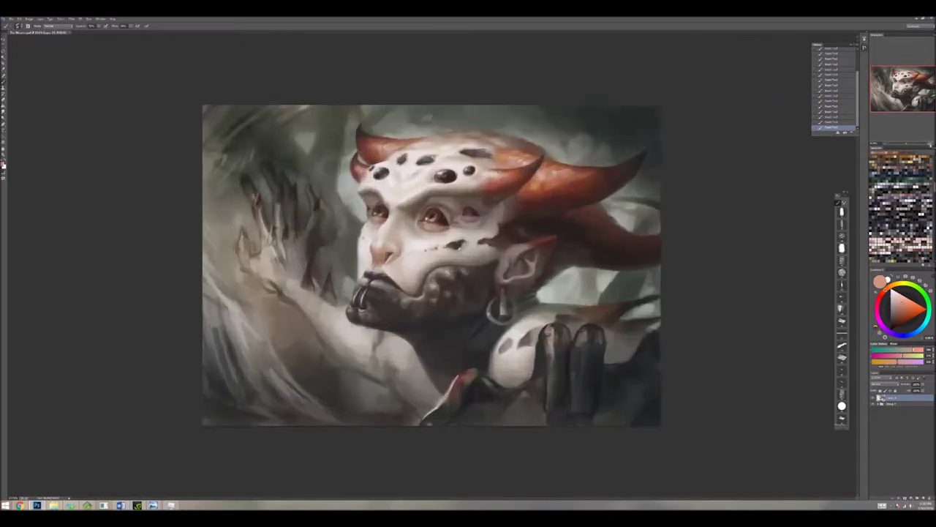
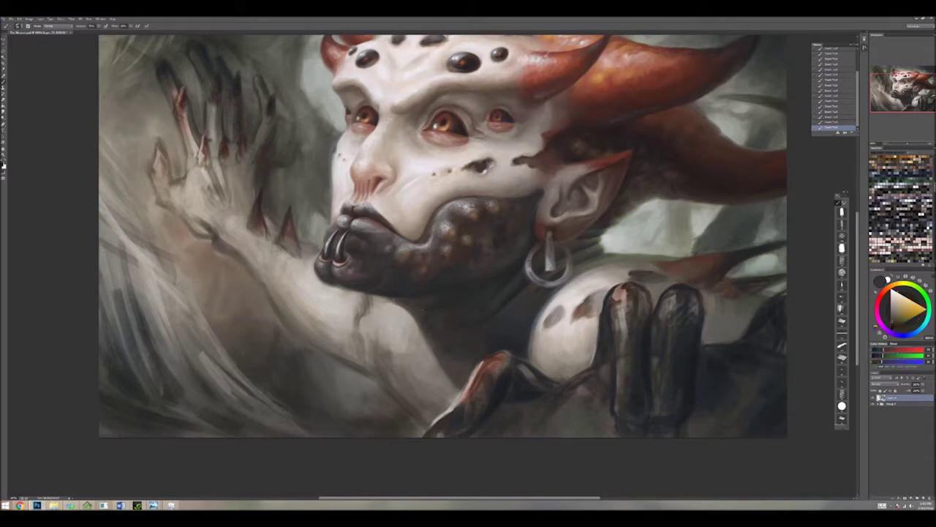
Step: Eyedrop several light skin and darker shadow tones from the demon's face and neck
{"action": "left_click", "coordinate": [420, 314], "text": "alt"}
{"action": "left_click", "coordinate": [422, 312], "text": "alt"}
{"action": "left_click", "coordinate": [421, 312], "text": "alt"}
{"action": "left_click", "coordinate": [421, 308], "text": "alt"}
{"action": "left_click", "coordinate": [422, 303], "text": "alt"}
{"action": "left_click", "coordinate": [421, 303], "text": "alt"}
{"action": "left_click", "coordinate": [414, 306], "text": "alt"}
{"action": "left_click", "coordinate": [420, 179], "text": "alt"}
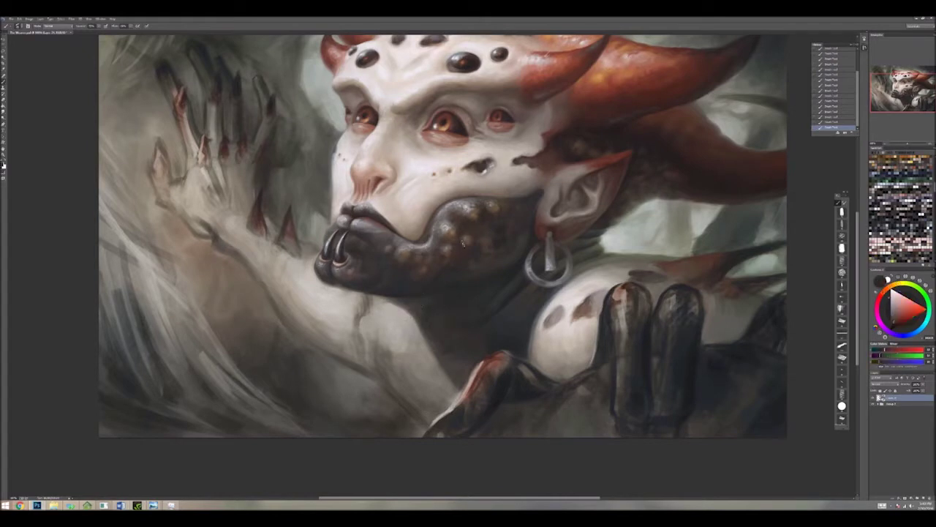
{"action": "left_click", "coordinate": [456, 295], "text": "alt"}
{"action": "left_click", "coordinate": [439, 332], "text": "alt"}
{"action": "left_click", "coordinate": [431, 353], "text": "alt"}
{"action": "left_click", "coordinate": [443, 364], "text": "alt"}
{"action": "left_click", "coordinate": [451, 351], "text": "alt"}
Step: Try purplish, bluish-grey and greenish tones, then settle on an orange-brown colour
{"action": "left_click", "coordinate": [508, 308], "text": "alt"}
{"action": "left_click", "coordinate": [567, 277], "text": "alt"}
{"action": "left_click", "coordinate": [563, 281], "text": "alt"}
{"action": "left_click", "coordinate": [558, 285], "text": "alt"}
{"action": "left_click", "coordinate": [556, 292], "text": "alt"}
{"action": "left_click", "coordinate": [542, 314], "text": "alt"}
{"action": "left_click", "coordinate": [529, 340], "text": "alt"}
{"action": "left_click", "coordinate": [535, 326], "text": "alt"}
{"action": "left_click", "coordinate": [580, 266], "text": "alt"}
{"action": "left_click", "coordinate": [567, 242], "text": "alt"}
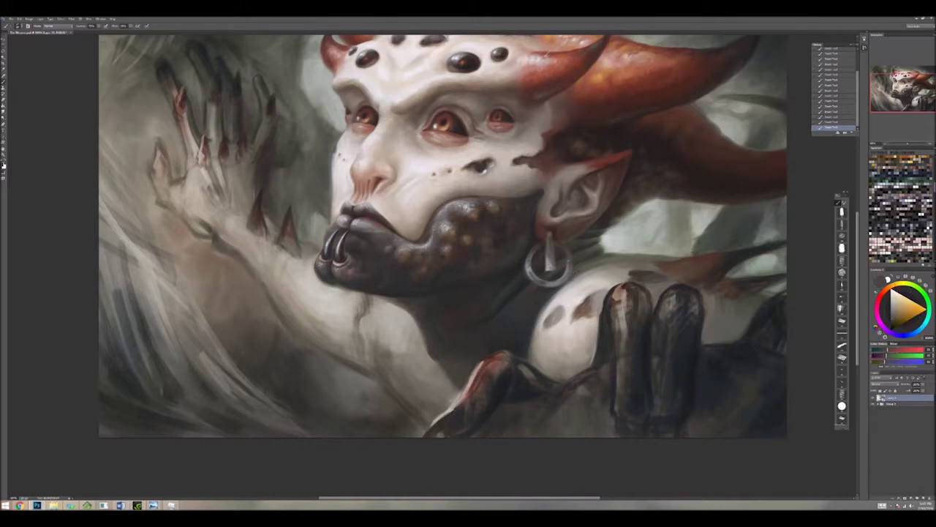
Step: Shift the view slightly and compare the grey-teal and darker paint colours
{"action": "mouse_move", "coordinate": [531, 255]}
{"action": "left_mouse_down"}
{"action": "mouse_move", "coordinate": [383, 301]}
{"action": "mouse_move", "coordinate": [500, 285]}
{"action": "left_mouse_up"}
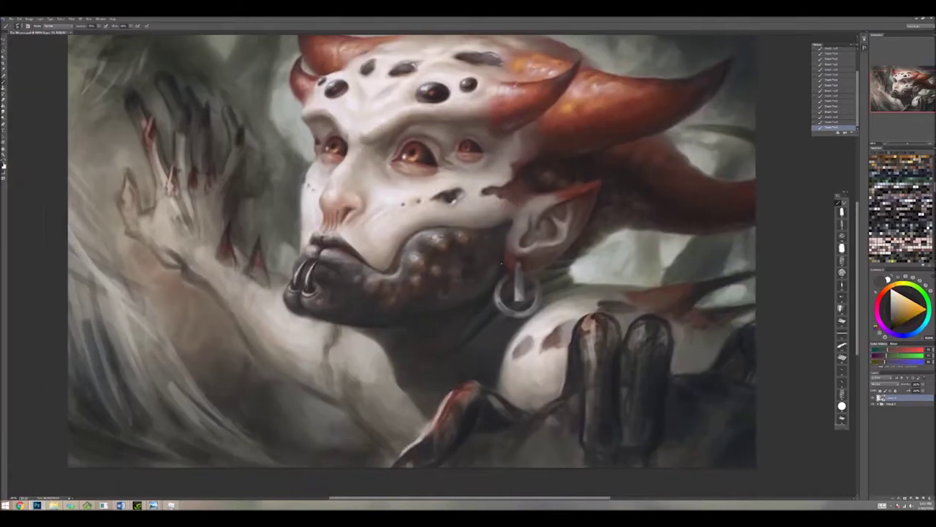
{"action": "key", "text": "x"}
{"action": "key", "text": "x"}
{"action": "key", "text": "x"}
{"action": "key", "text": "x"}
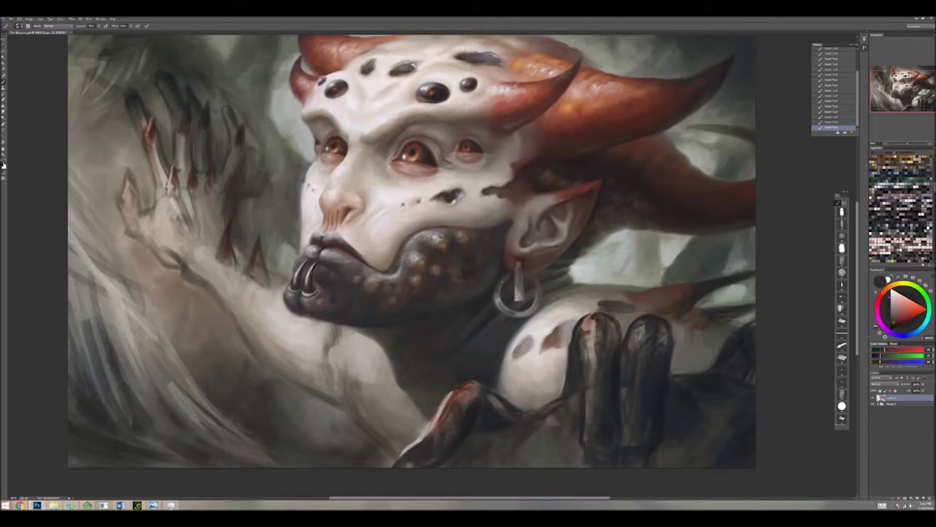
{"action": "key", "text": "x"}
{"action": "key", "text": "x"}
{"action": "key", "text": "x"}
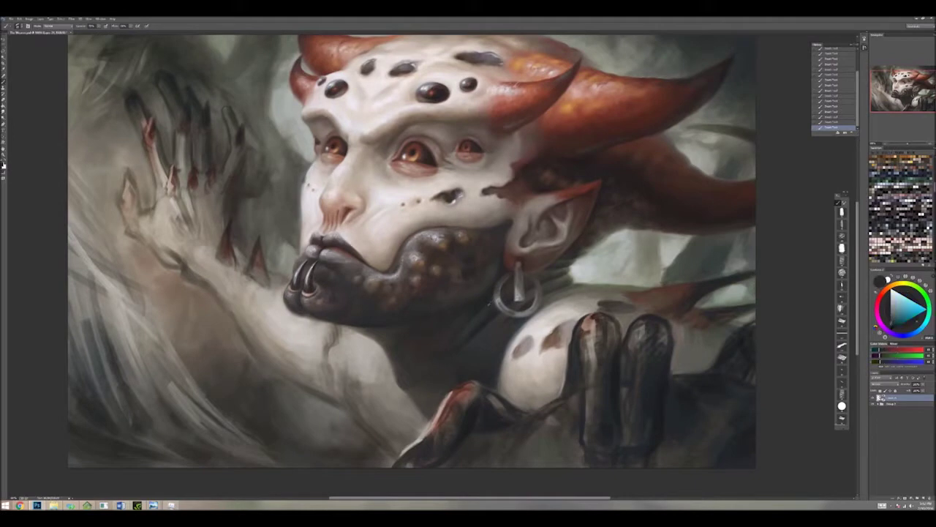
{"action": "key", "text": "x"}
{"action": "key", "text": "x"}
{"action": "key", "text": "x"}
{"action": "key", "text": "x"}
{"action": "key", "text": "x"}
{"action": "key", "text": "x"}
{"action": "key", "text": "x"}
{"action": "key", "text": "x"}
{"action": "key", "text": "x"}
{"action": "key", "text": "x"}
{"action": "key", "text": "x"}
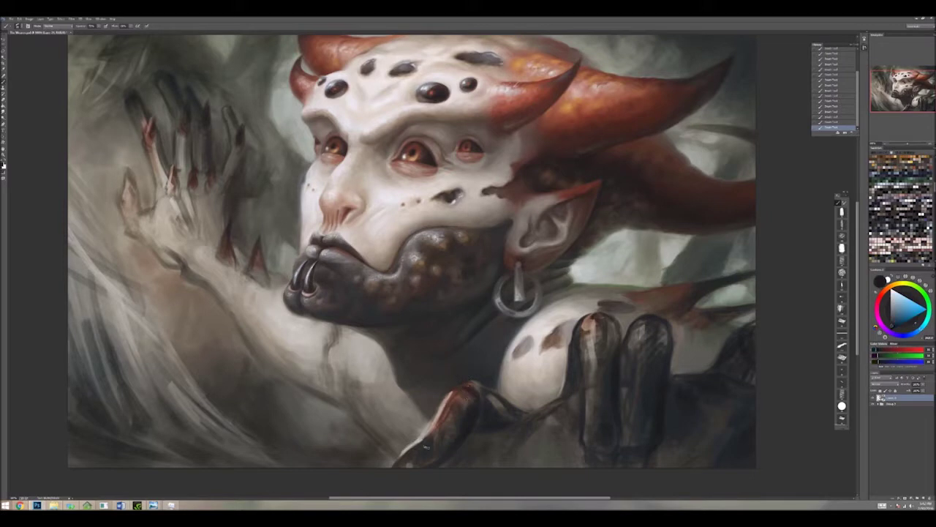
{"action": "key", "text": "x"}
{"action": "key", "text": "x"}
{"action": "key", "text": "x"}
{"action": "key", "text": "x"}
{"action": "key", "text": "x"}
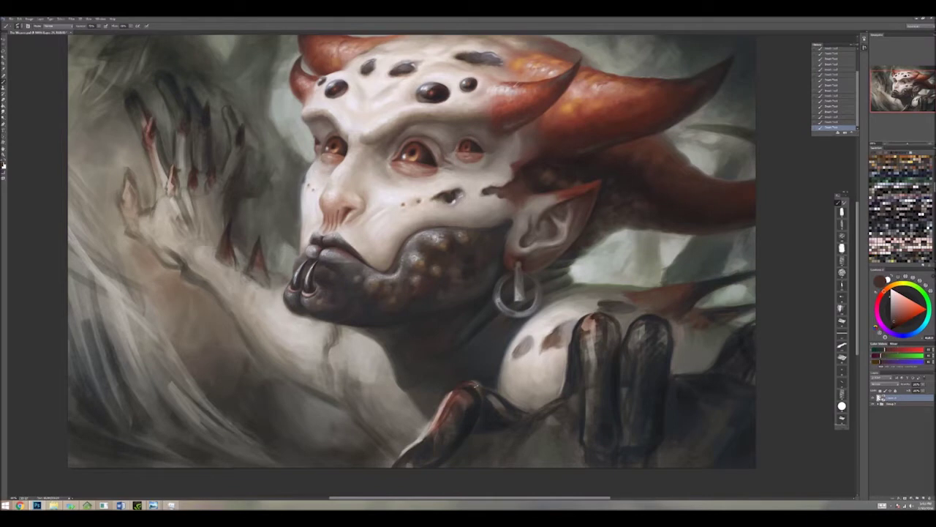
Step: Sample reddish-brown, blue-grey and yellow-orange tones leading toward the shoulder
{"action": "left_click", "coordinate": [460, 388], "text": "alt"}
{"action": "left_click", "coordinate": [456, 388], "text": "alt"}
{"action": "left_click", "coordinate": [499, 403], "text": "alt"}
{"action": "left_click", "coordinate": [526, 413], "text": "alt"}
{"action": "left_click", "coordinate": [553, 403], "text": "alt"}
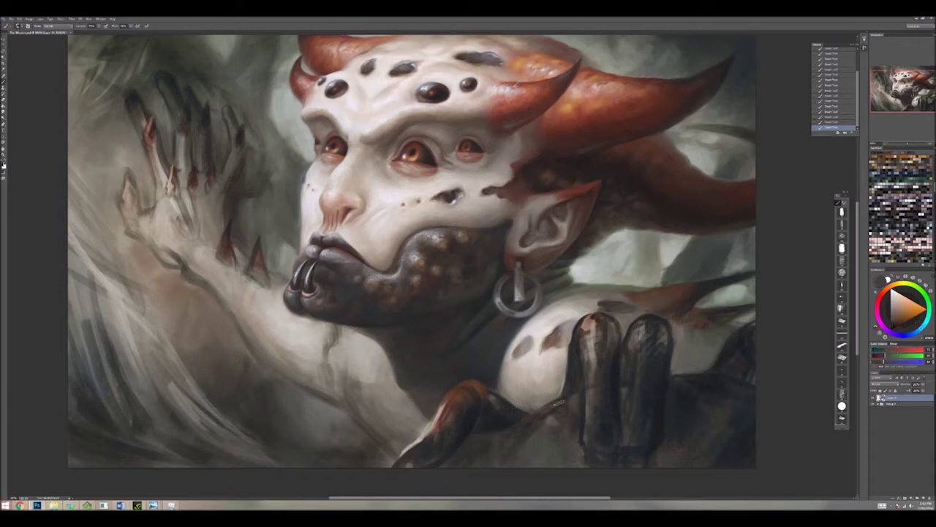
{"action": "left_click", "coordinate": [488, 331], "text": "alt"}
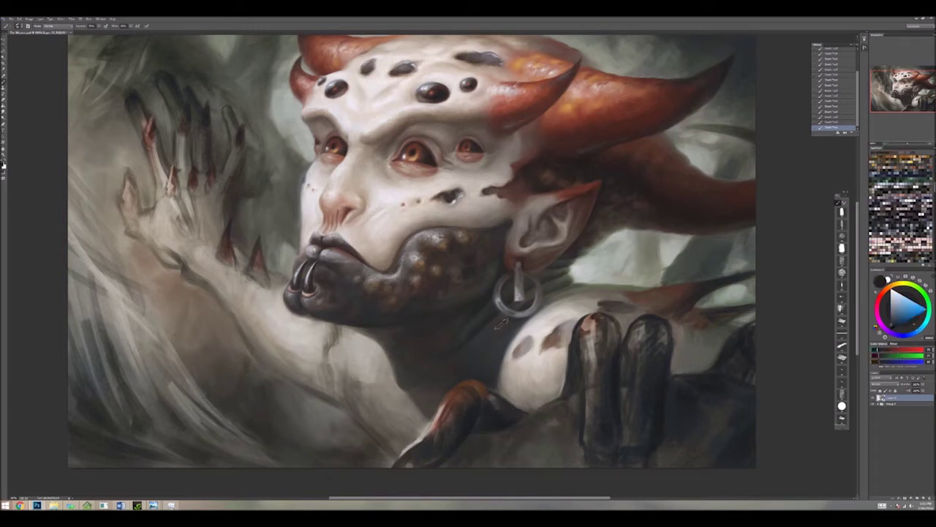
{"action": "left_click", "coordinate": [503, 319], "text": "alt"}
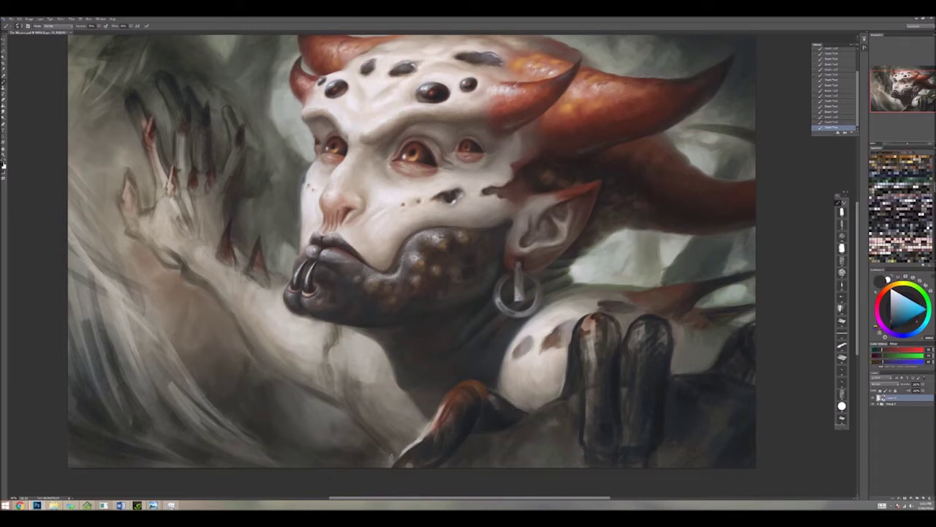
{"action": "left_click", "coordinate": [596, 295], "text": "alt"}
{"action": "left_click", "coordinate": [596, 296], "text": "alt"}
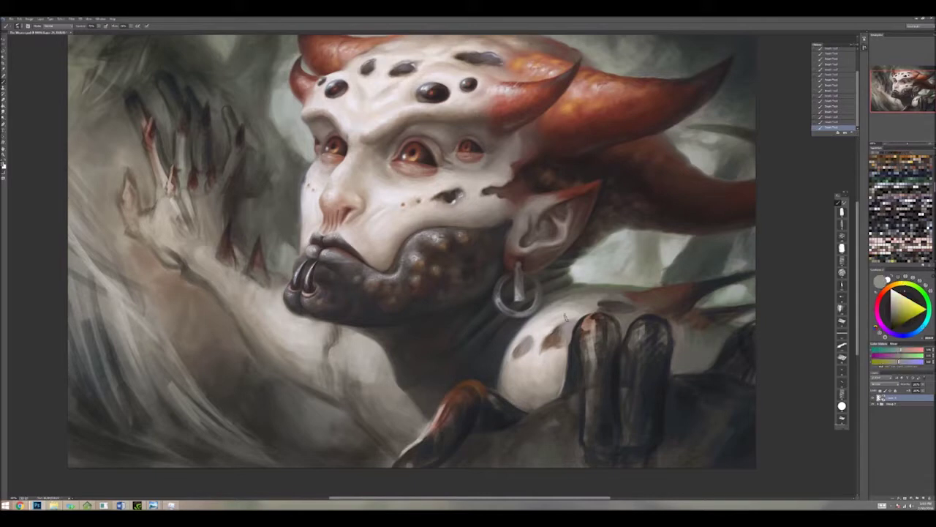
{"action": "left_click", "coordinate": [590, 295], "text": "alt"}
{"action": "left_click", "coordinate": [637, 298], "text": "alt"}
{"action": "left_click", "coordinate": [636, 305], "text": "alt"}
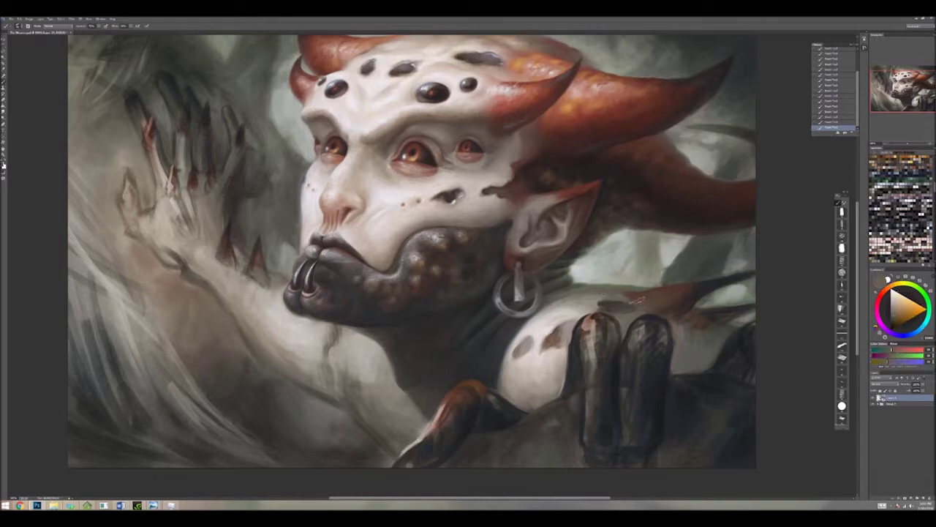
Step: Sample darker and brighter tones along the shoulder edge, reaching a green
{"action": "left_click", "coordinate": [667, 314], "text": "alt"}
{"action": "left_click", "coordinate": [681, 296], "text": "alt"}
{"action": "left_click", "coordinate": [681, 296], "text": "alt"}
{"action": "left_click", "coordinate": [673, 301], "text": "alt"}
{"action": "left_click", "coordinate": [687, 309], "text": "alt"}
{"action": "left_click", "coordinate": [691, 321], "text": "alt"}
{"action": "left_click", "coordinate": [690, 319], "text": "alt"}
{"action": "left_click", "coordinate": [708, 332], "text": "alt"}
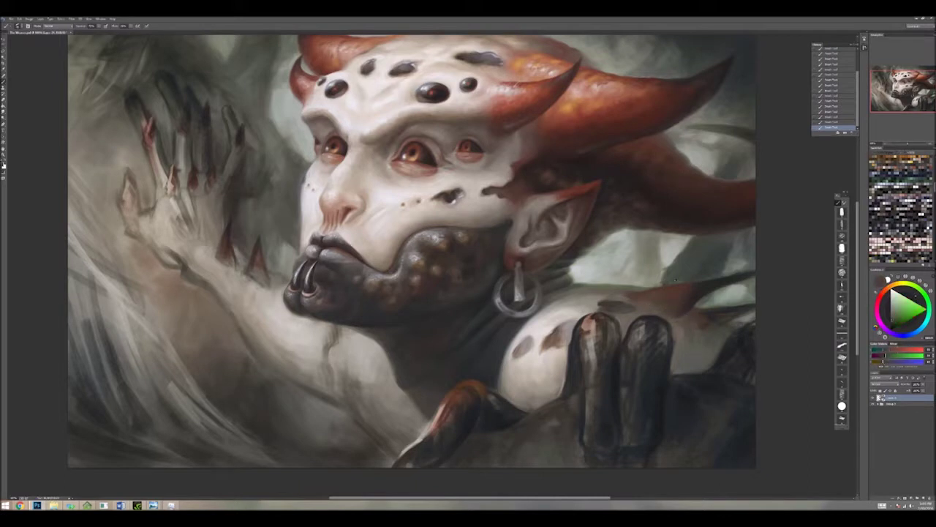
Step: Compare more tones across the shoulder and settle on a greenish colour
{"action": "left_click", "coordinate": [650, 285], "text": "alt"}
{"action": "left_click", "coordinate": [627, 276], "text": "alt"}
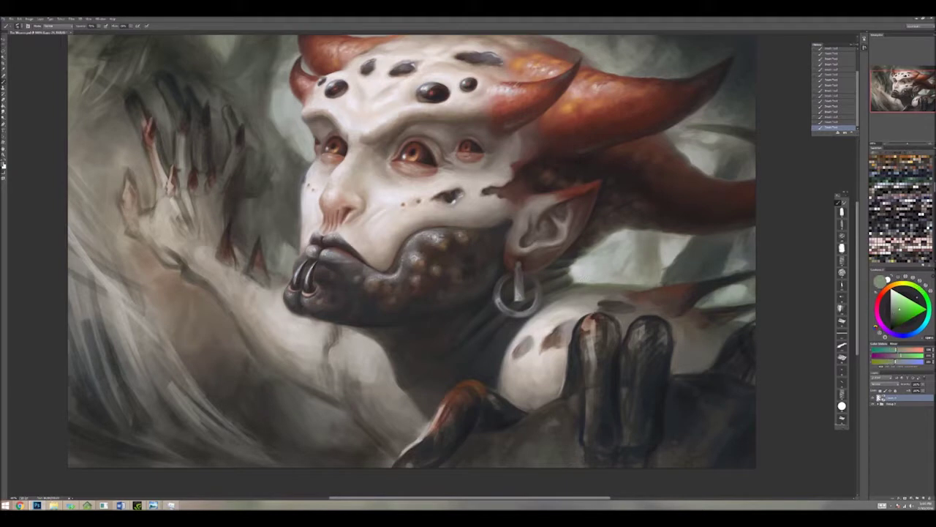
{"action": "left_click", "coordinate": [610, 289], "text": "alt"}
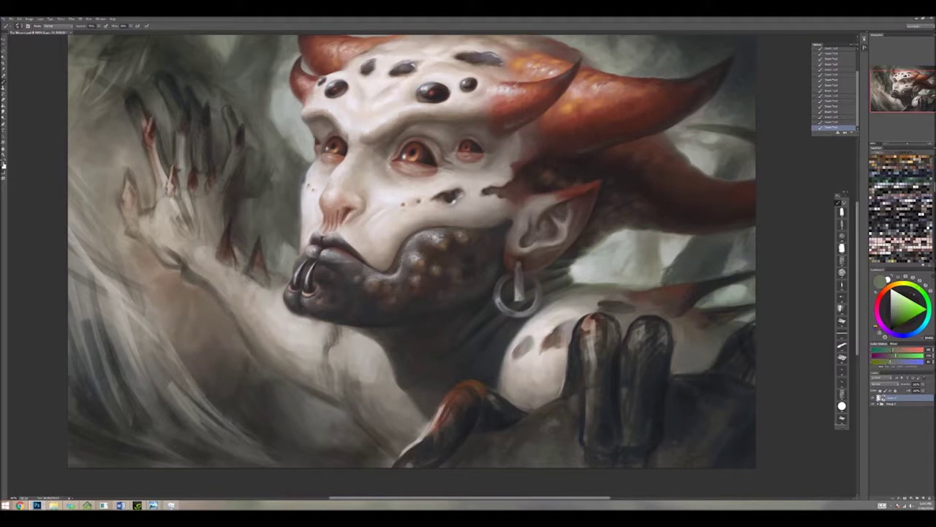
{"action": "left_click", "coordinate": [662, 287], "text": "alt"}
{"action": "left_click", "coordinate": [601, 282], "text": "alt"}
{"action": "left_click", "coordinate": [644, 285], "text": "alt"}
{"action": "left_click", "coordinate": [645, 285], "text": "alt"}
{"action": "left_click", "coordinate": [676, 259], "text": "alt"}
{"action": "left_click", "coordinate": [676, 259], "text": "alt"}
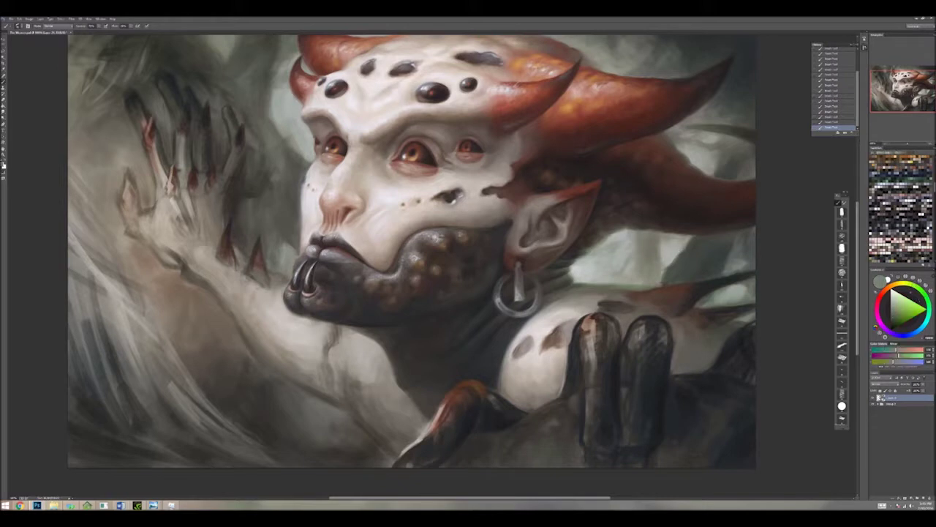
{"action": "left_click", "coordinate": [658, 278], "text": "alt"}
{"action": "left_click", "coordinate": [658, 278], "text": "alt"}
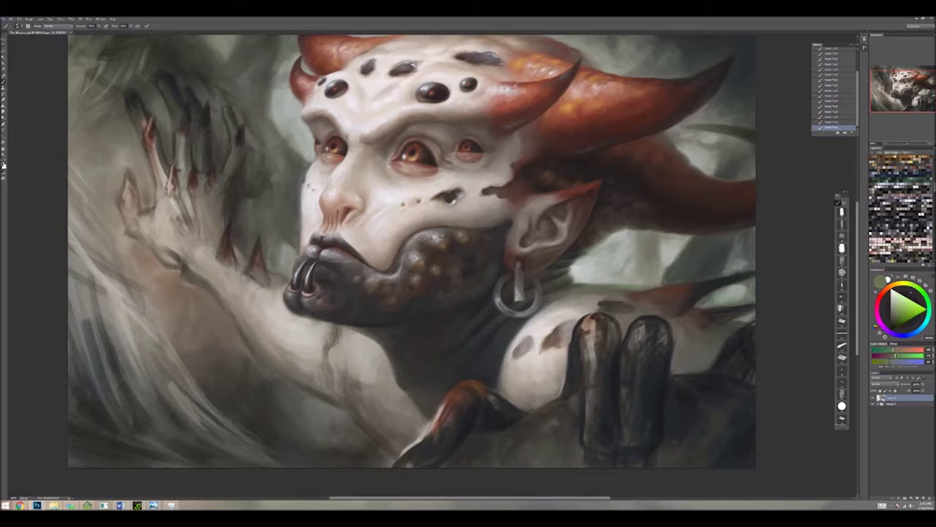
{"action": "left_click", "coordinate": [691, 256], "text": "alt"}
{"action": "left_click", "coordinate": [676, 281], "text": "alt"}
{"action": "left_click", "coordinate": [711, 279], "text": "alt"}
{"action": "left_click", "coordinate": [728, 277], "text": "alt"}
{"action": "left_click", "coordinate": [735, 275], "text": "alt"}
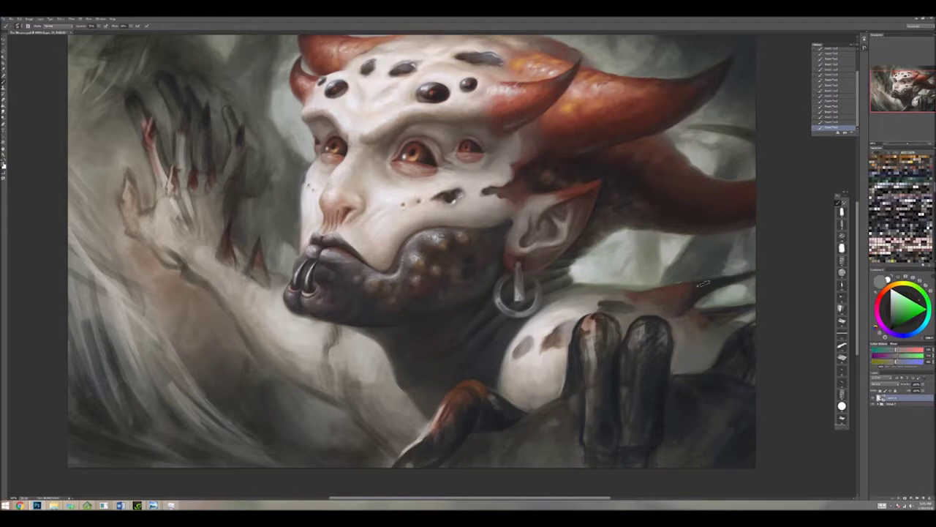
Step: Zoom in and sample colours near the horn and across the forehead
{"action": "scroll", "coordinate": [410, 264], "scroll_direction": "up", "scroll_amount": 1}
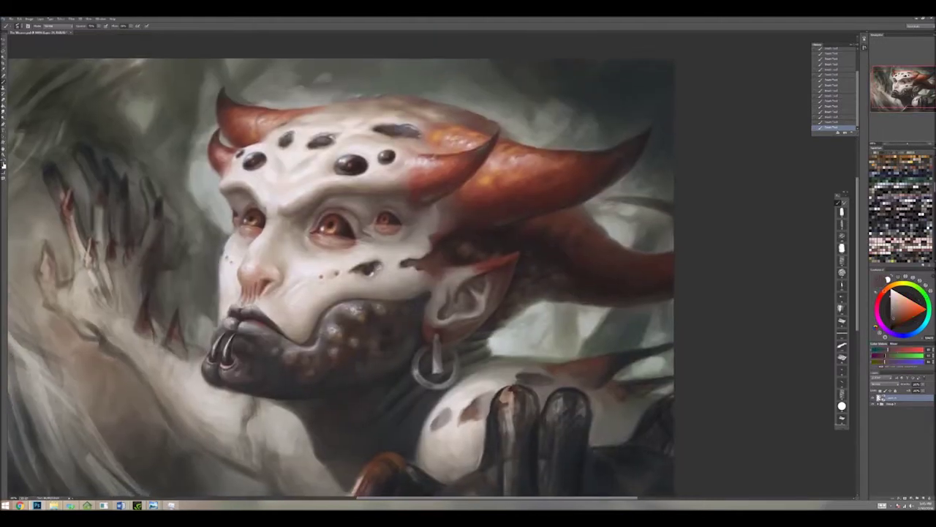
{"action": "left_click", "coordinate": [431, 128], "text": "alt"}
{"action": "left_click", "coordinate": [430, 133], "text": "alt"}
{"action": "left_click", "coordinate": [430, 134], "text": "alt"}
{"action": "left_click", "coordinate": [387, 121], "text": "alt"}
{"action": "left_click", "coordinate": [377, 111], "text": "alt"}
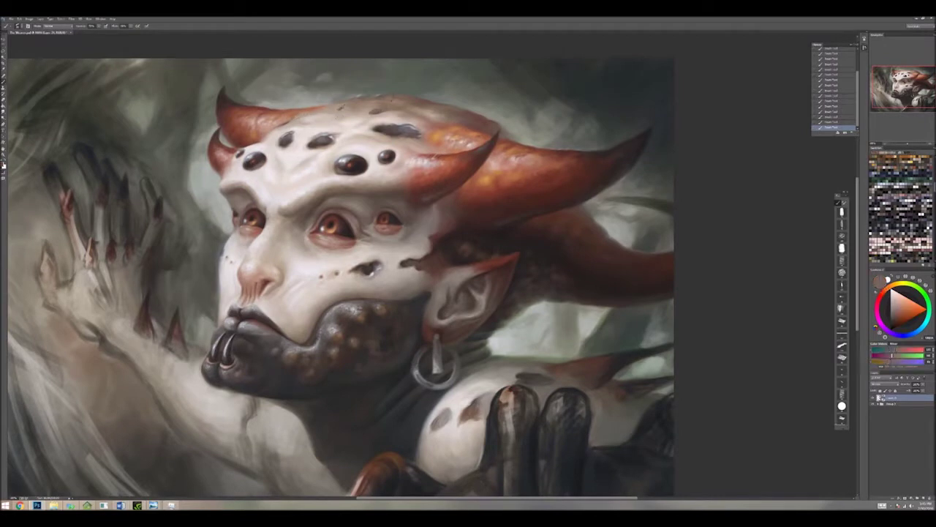
{"action": "left_click", "coordinate": [338, 107], "text": "alt"}
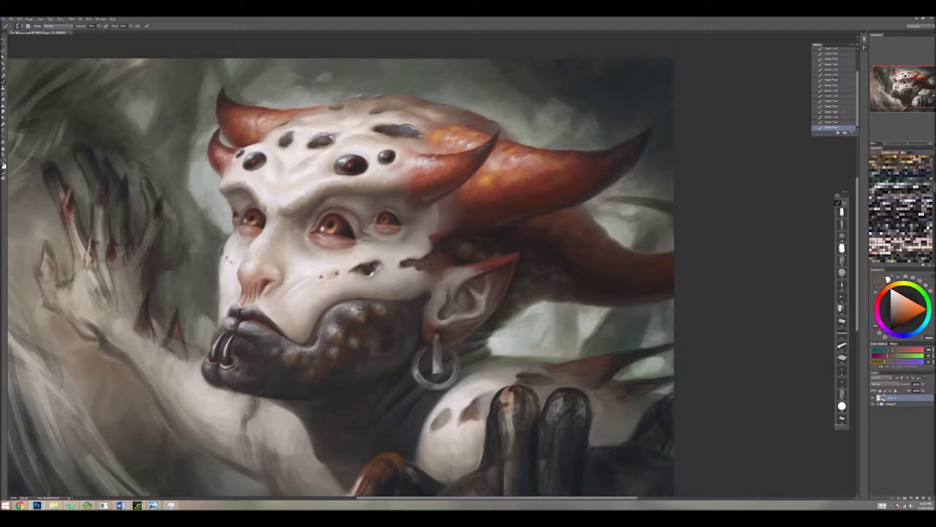
{"action": "left_click", "coordinate": [315, 66], "text": "alt"}
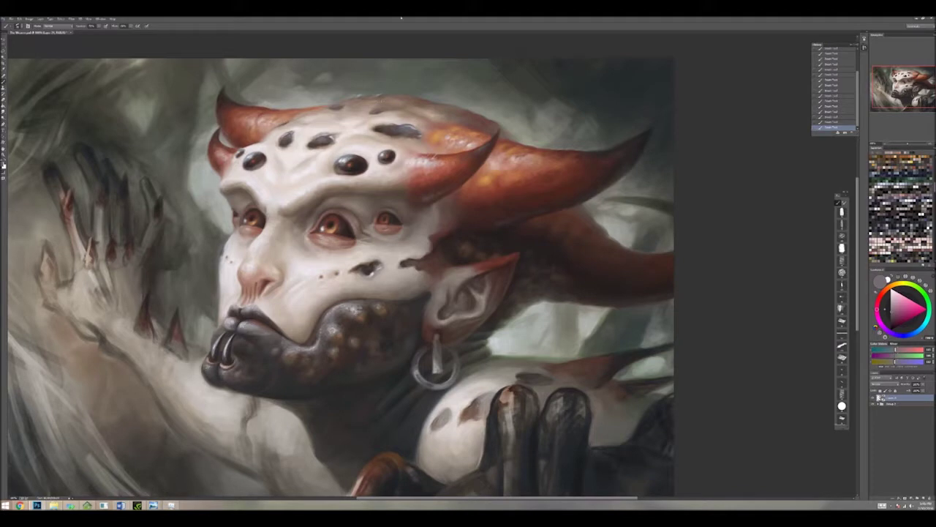
{"action": "left_click", "coordinate": [384, 58], "text": "alt"}
Step: Pick a pale tan skin tone and dab light paint onto the forehead
{"action": "key", "text": "x"}
{"action": "left_click", "coordinate": [329, 110], "text": "alt"}
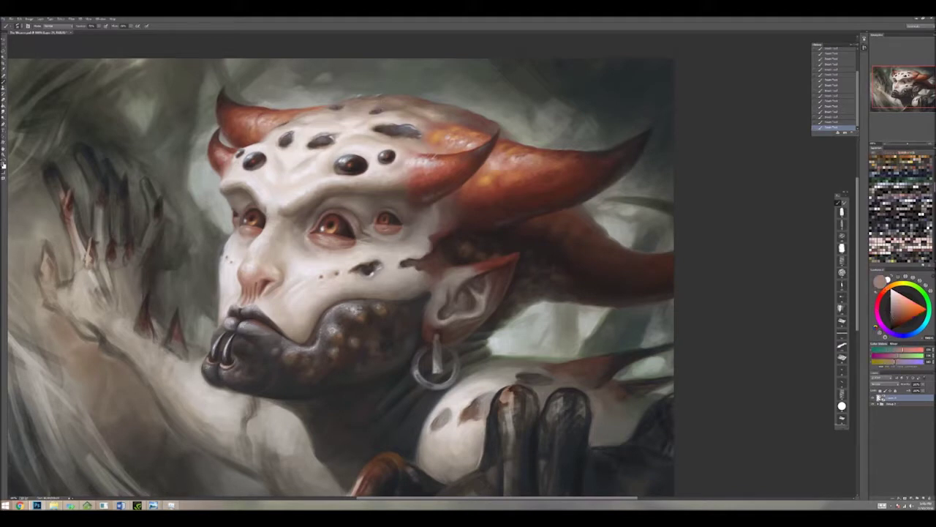
{"action": "left_click", "coordinate": [366, 109], "text": "alt"}
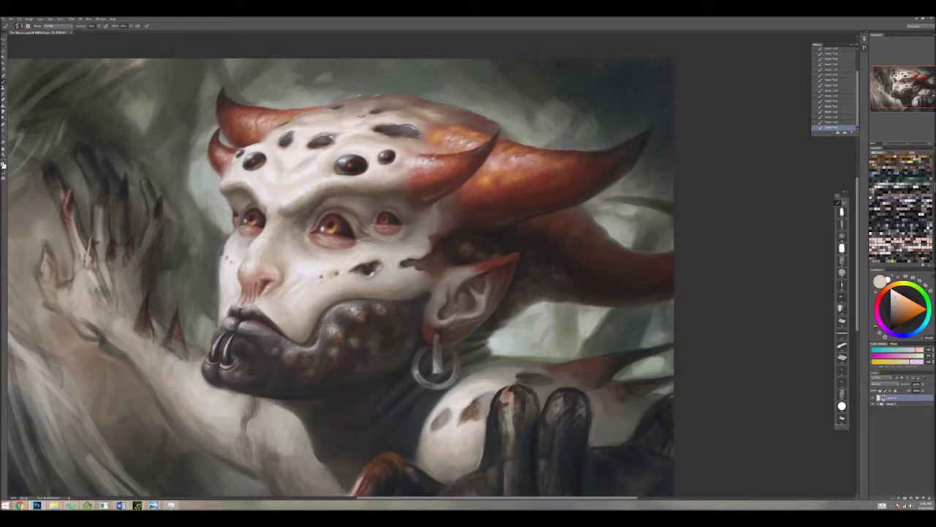
{"action": "left_click", "coordinate": [365, 110], "text": "alt"}
{"action": "left_click", "coordinate": [344, 107]}
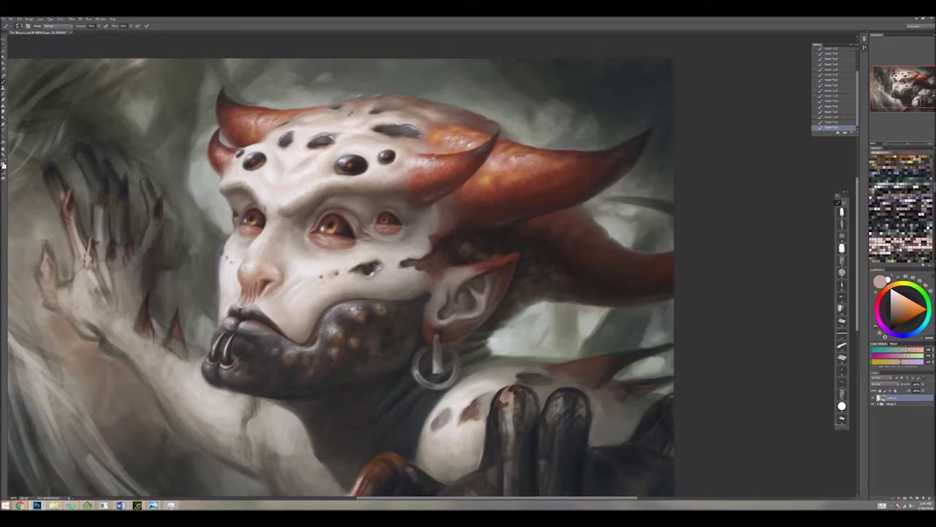
{"action": "left_click", "coordinate": [275, 192], "text": "alt"}
{"action": "left_click", "coordinate": [422, 101], "text": "alt"}
{"action": "left_click", "coordinate": [357, 100], "text": "alt"}
{"action": "left_click", "coordinate": [182, 260], "text": "alt"}
Step: Pick a deep red and paint small reddish dabs near the dark fingers
{"action": "left_click_drag", "start_coordinate": [182, 260], "coordinate": [138, 209]}
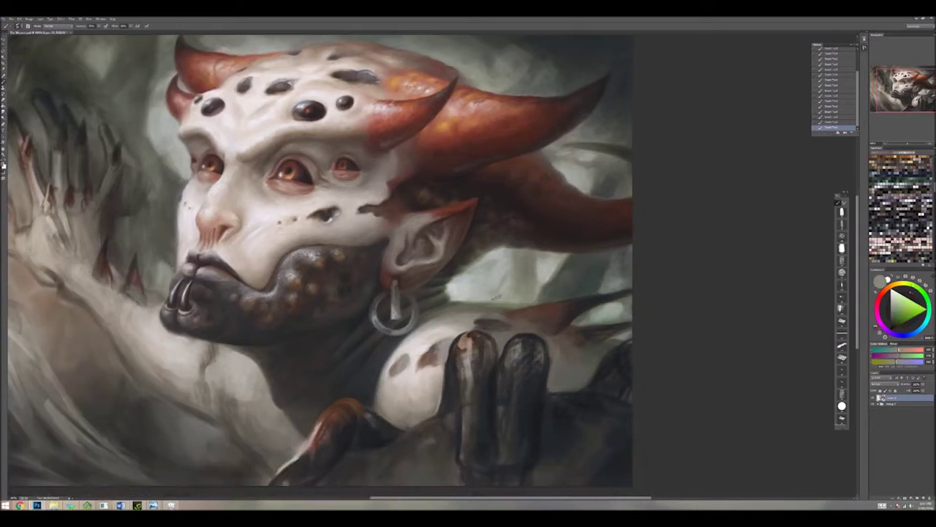
{"action": "left_click", "coordinate": [519, 313], "text": "alt"}
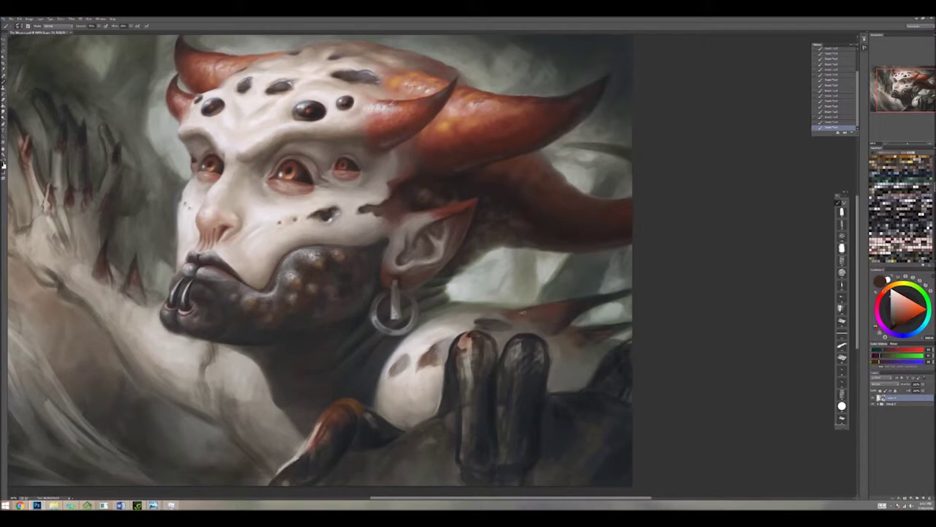
{"action": "left_click", "coordinate": [583, 298], "text": "alt"}
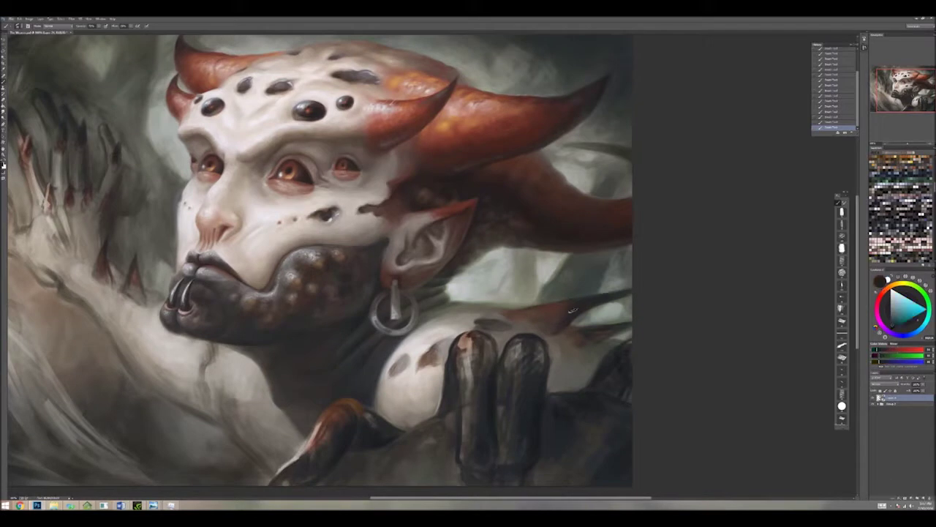
{"action": "left_click", "coordinate": [561, 313], "text": "alt"}
{"action": "left_click", "coordinate": [582, 311], "text": "alt"}
{"action": "left_click", "coordinate": [583, 311], "text": "alt"}
{"action": "left_click", "coordinate": [588, 319], "text": "alt"}
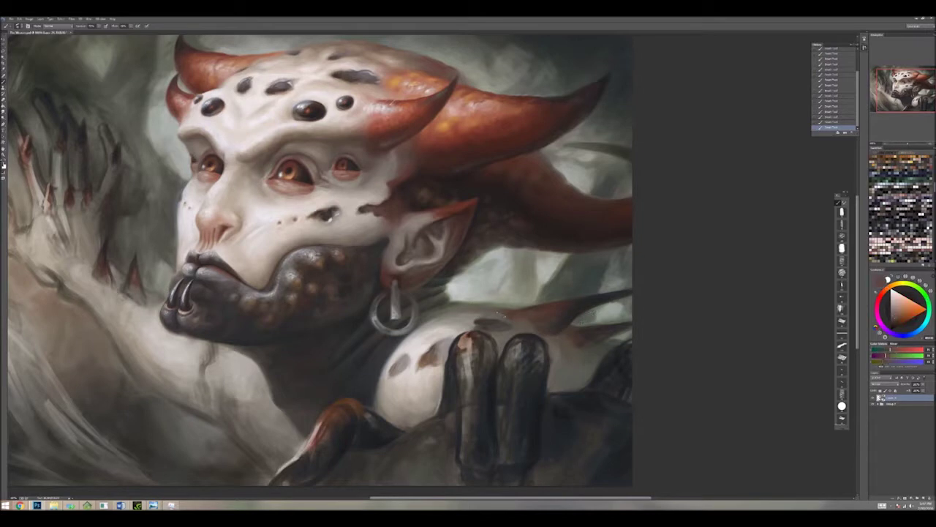
{"action": "left_click", "coordinate": [508, 322], "text": "alt"}
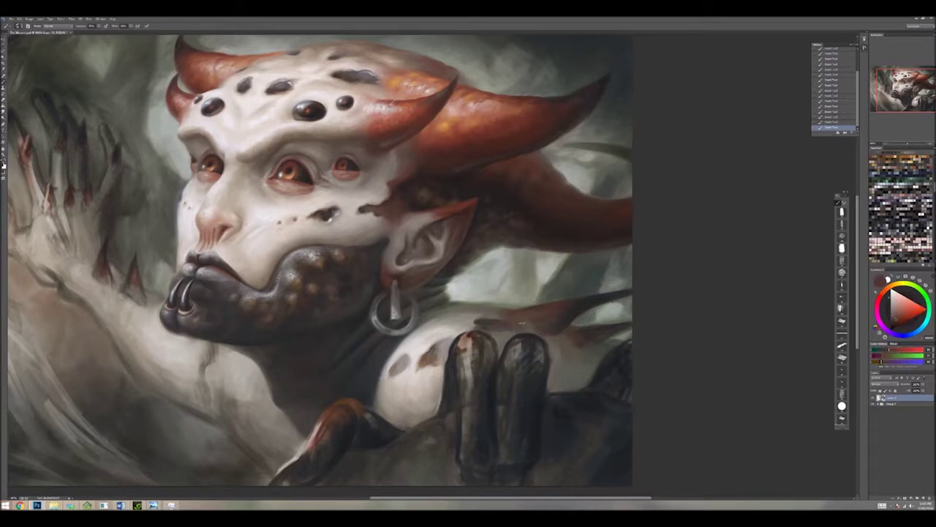
{"action": "left_click_drag", "start_coordinate": [580, 344], "coordinate": [563, 354]}
{"action": "left_click", "coordinate": [569, 355], "text": "alt"}
Step: Sample greenish, orange-brown, cyan-grey and lighter grey tones around the shoulder
{"action": "left_click", "coordinate": [591, 334], "text": "alt"}
{"action": "left_click", "coordinate": [585, 338], "text": "alt"}
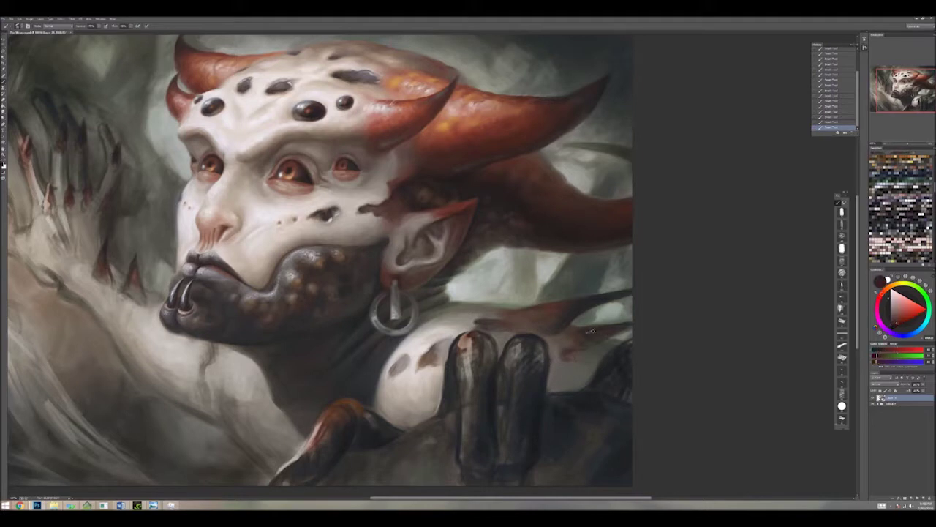
{"action": "left_click", "coordinate": [590, 342], "text": "alt"}
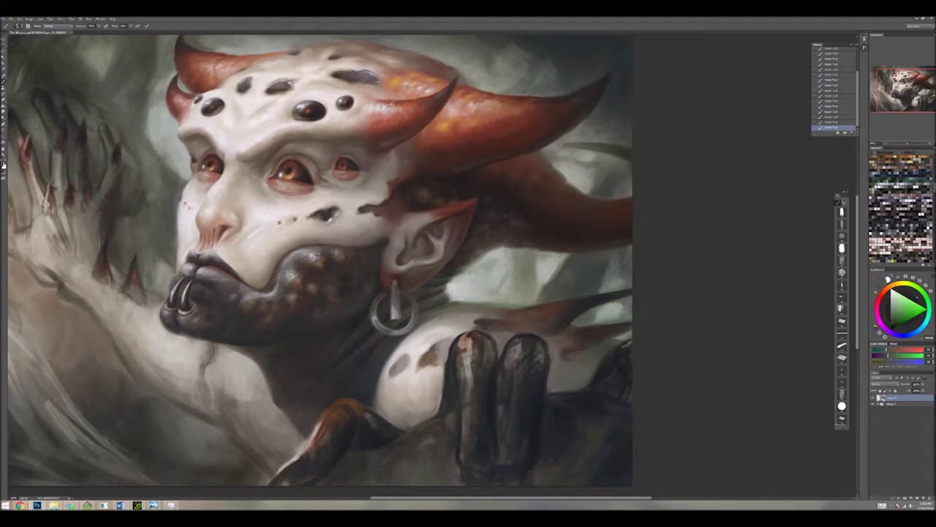
{"action": "left_click", "coordinate": [576, 349], "text": "alt"}
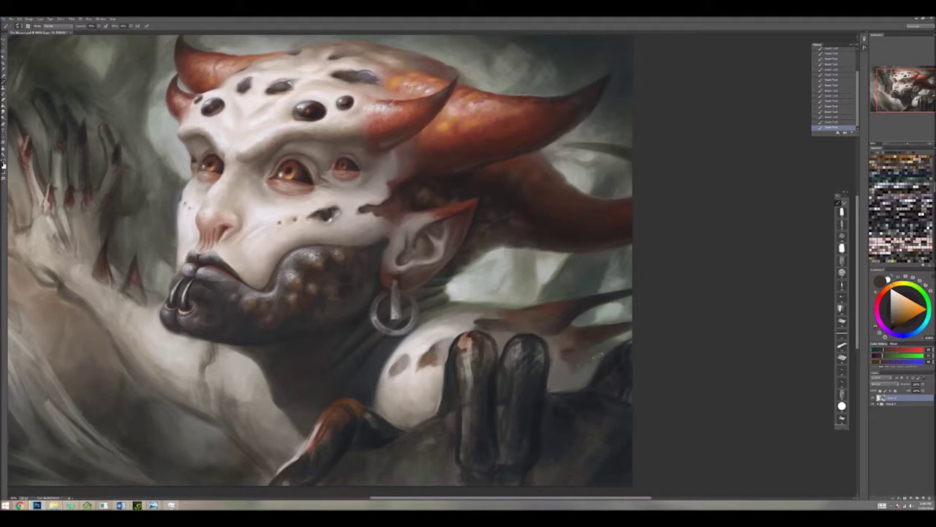
{"action": "left_click", "coordinate": [560, 363], "text": "alt"}
{"action": "left_click", "coordinate": [585, 324], "text": "alt"}
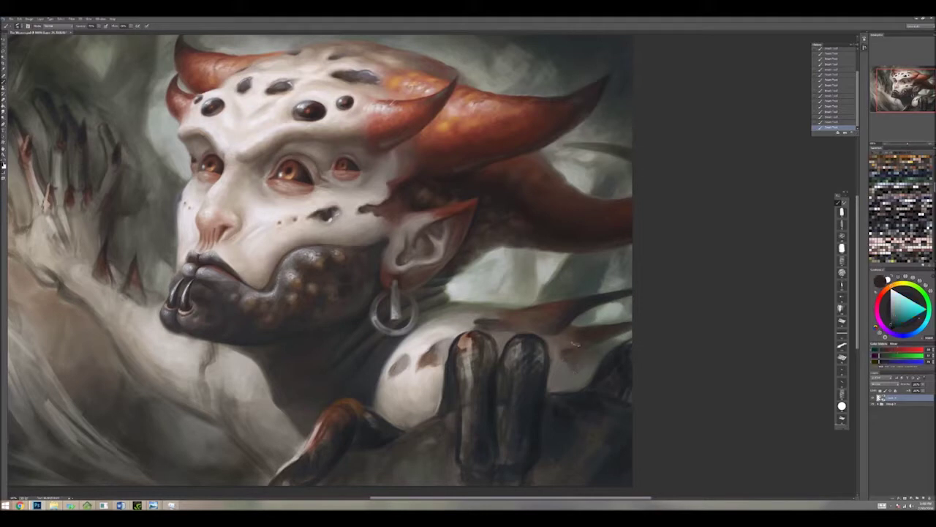
{"action": "left_click", "coordinate": [572, 270], "text": "alt"}
{"action": "left_click", "coordinate": [573, 283], "text": "alt"}
{"action": "left_click", "coordinate": [549, 275], "text": "alt"}
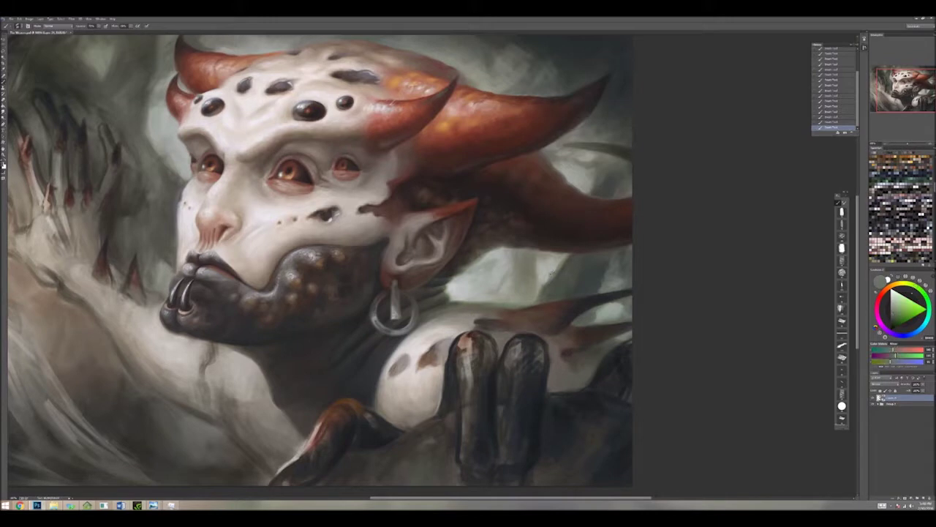
{"action": "left_click", "coordinate": [542, 276], "text": "alt"}
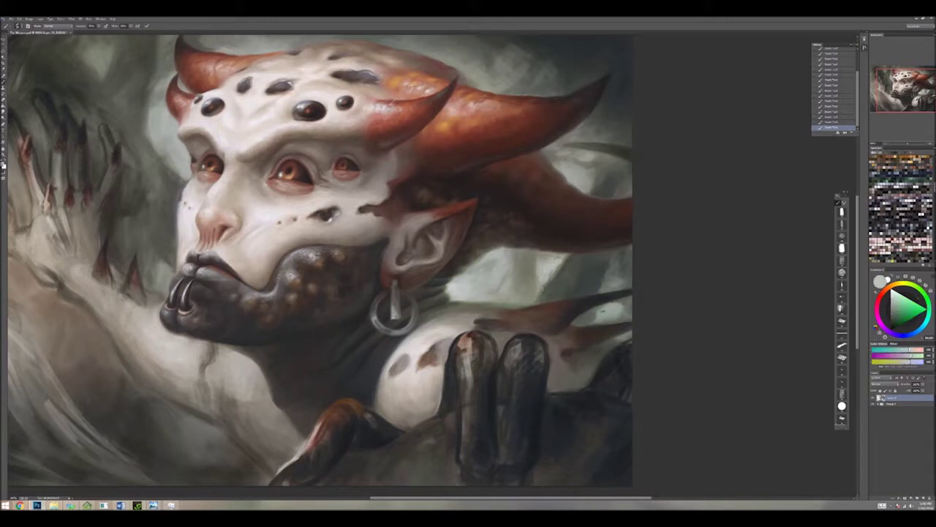
Step: Sample more shoulder-area colours, including an orange tone
{"action": "left_click", "coordinate": [607, 306], "text": "alt"}
{"action": "left_click", "coordinate": [613, 303], "text": "alt"}
{"action": "left_click", "coordinate": [598, 305], "text": "alt"}
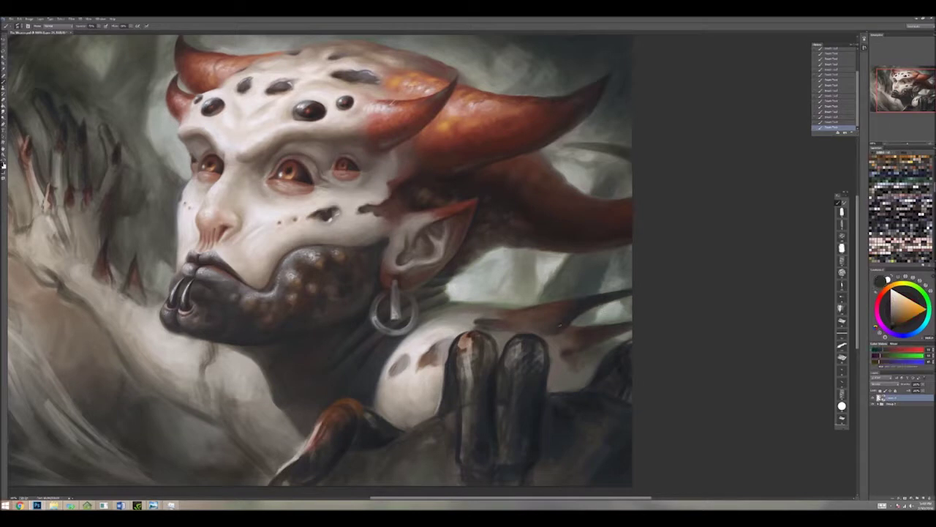
{"action": "left_click", "coordinate": [627, 290], "text": "alt"}
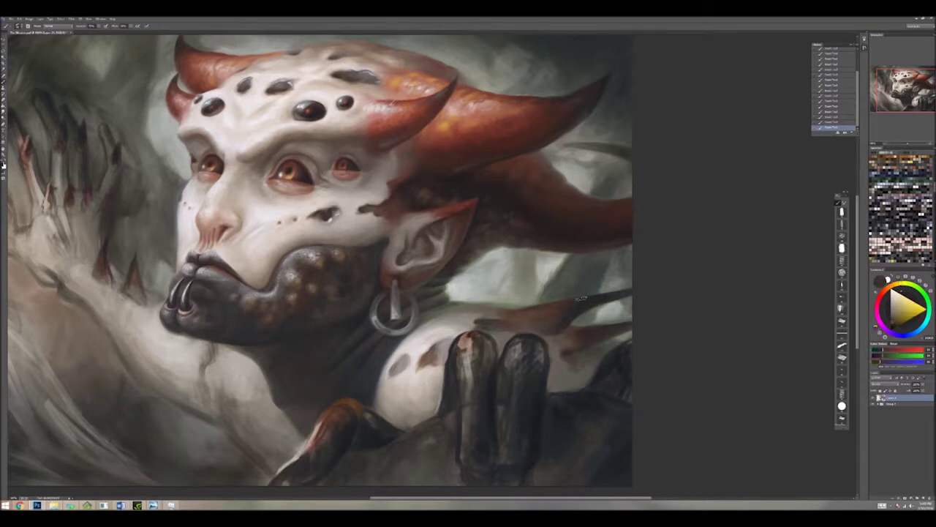
{"action": "left_click", "coordinate": [591, 301], "text": "alt"}
{"action": "left_click", "coordinate": [597, 339], "text": "alt"}
{"action": "left_click", "coordinate": [572, 356], "text": "alt"}
{"action": "left_click", "coordinate": [607, 355], "text": "alt"}
{"action": "left_click", "coordinate": [608, 354], "text": "alt"}
{"action": "left_click", "coordinate": [619, 366], "text": "alt"}
{"action": "left_click", "coordinate": [614, 348], "text": "alt"}
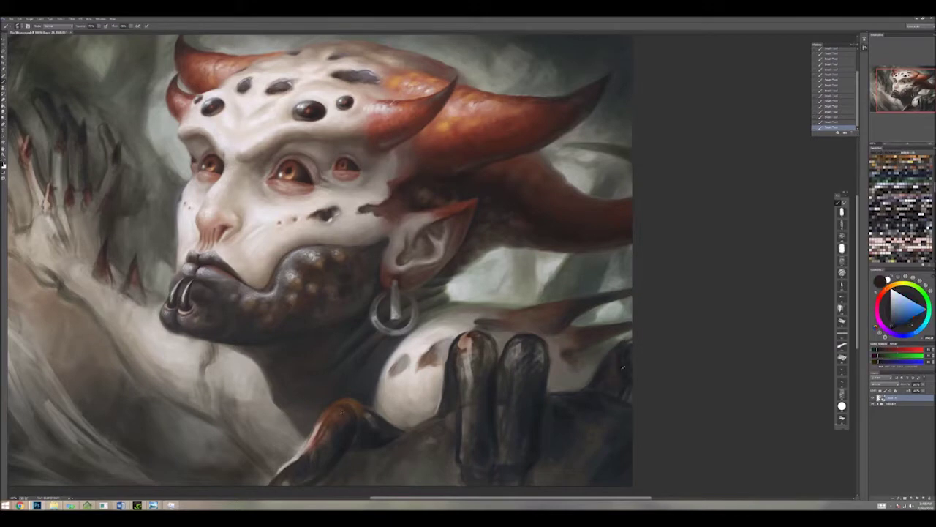
Step: Bring the chin and hand into view and sample reddish-brown, light grey and orange-brown there
{"action": "left_click_drag", "start_coordinate": [368, 312], "coordinate": [452, 251]}
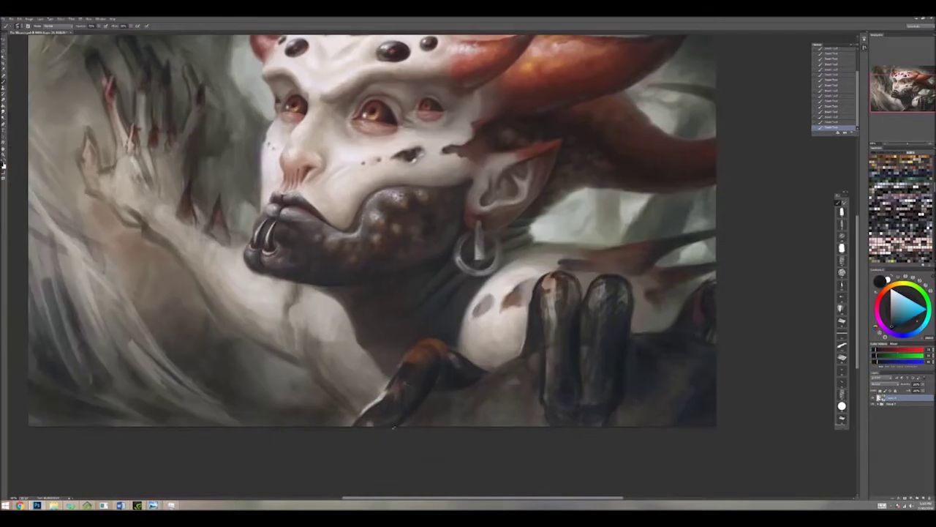
{"action": "left_click_drag", "start_coordinate": [411, 347], "coordinate": [489, 381]}
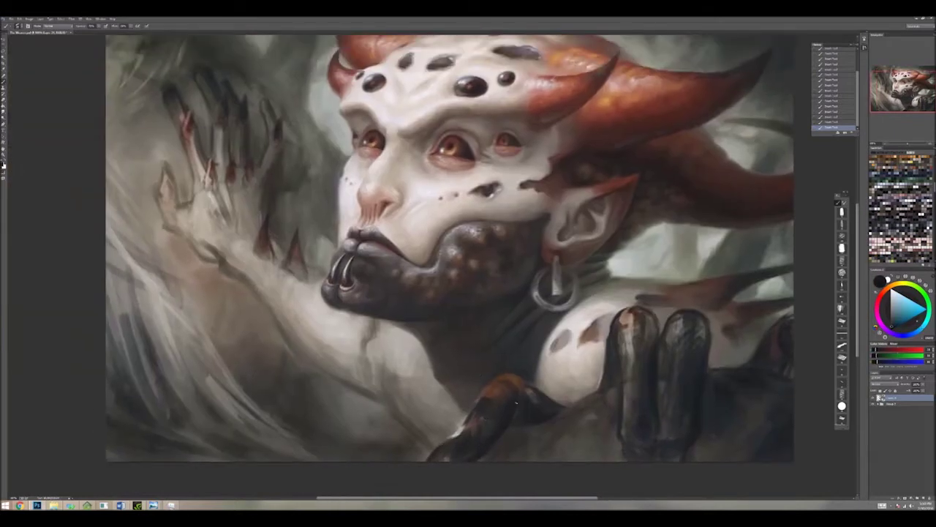
{"action": "left_click_drag", "start_coordinate": [552, 418], "coordinate": [428, 371]}
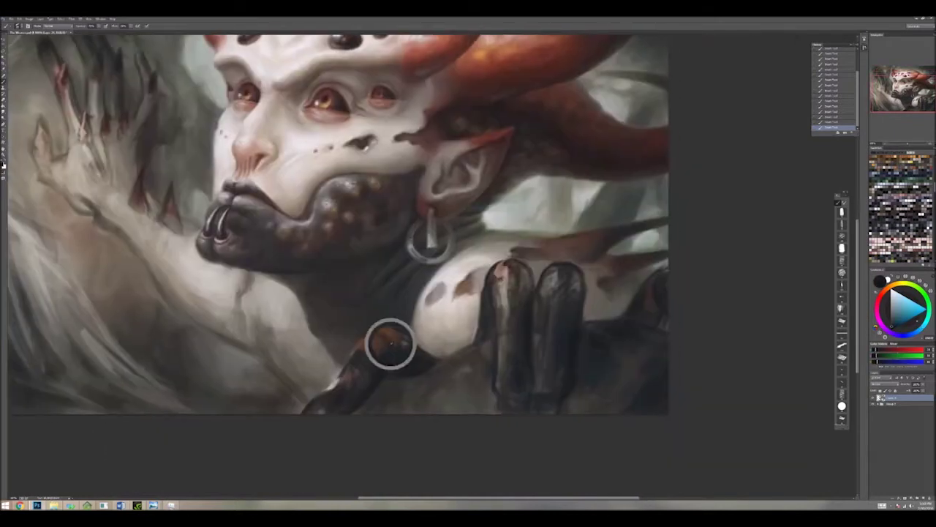
{"action": "left_click", "coordinate": [384, 356], "text": "alt"}
{"action": "left_click", "coordinate": [358, 351], "text": "alt"}
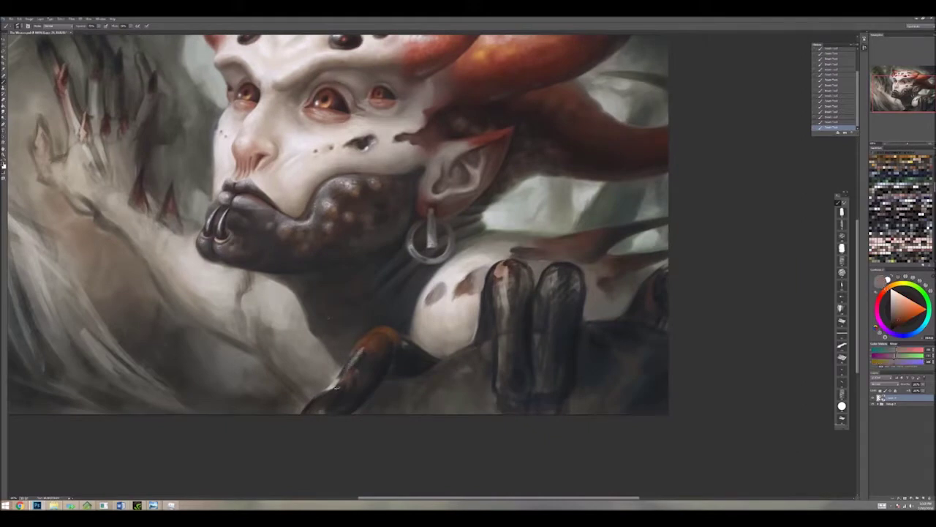
{"action": "left_click", "coordinate": [344, 362], "text": "alt"}
{"action": "left_click_drag", "start_coordinate": [340, 409], "coordinate": [449, 269]}
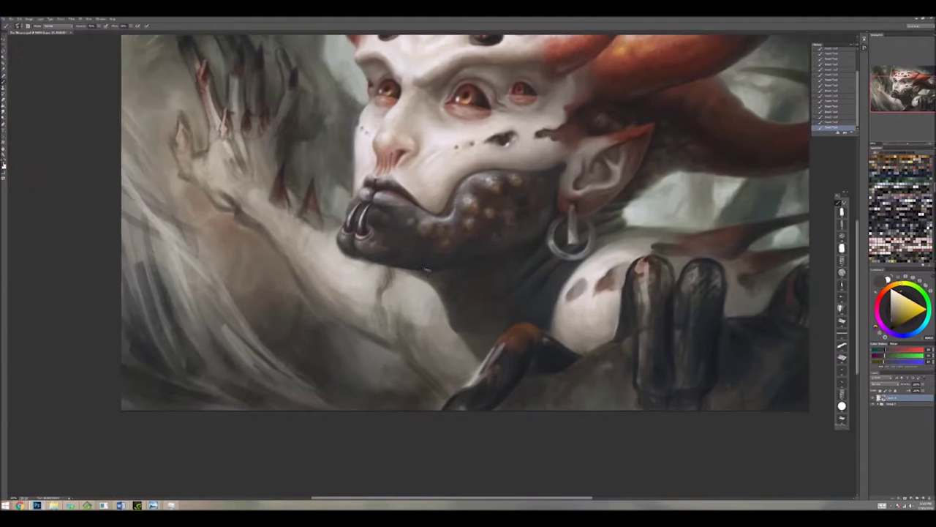
{"action": "left_click", "coordinate": [421, 272], "text": "alt"}
{"action": "left_click", "coordinate": [426, 268], "text": "alt"}
{"action": "left_click_drag", "start_coordinate": [411, 265], "coordinate": [324, 344]}
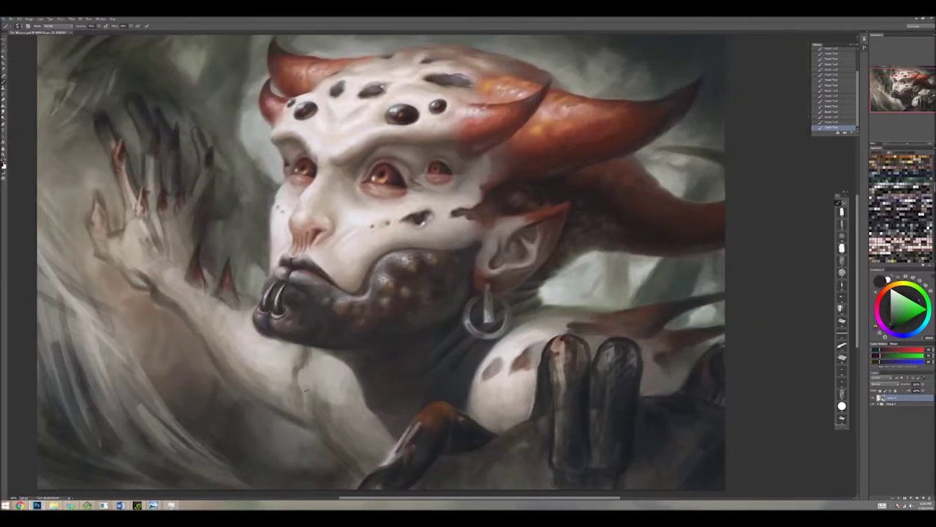
{"action": "left_click", "coordinate": [388, 338], "text": "alt"}
{"action": "left_click", "coordinate": [400, 326], "text": "alt"}
{"action": "left_click", "coordinate": [398, 329], "text": "alt"}
{"action": "left_click", "coordinate": [396, 331], "text": "alt"}
{"action": "left_click", "coordinate": [396, 338], "text": "alt"}
{"action": "left_click", "coordinate": [377, 338], "text": "alt"}
{"action": "left_click", "coordinate": [364, 350], "text": "alt"}
{"action": "left_click", "coordinate": [393, 327], "text": "alt"}
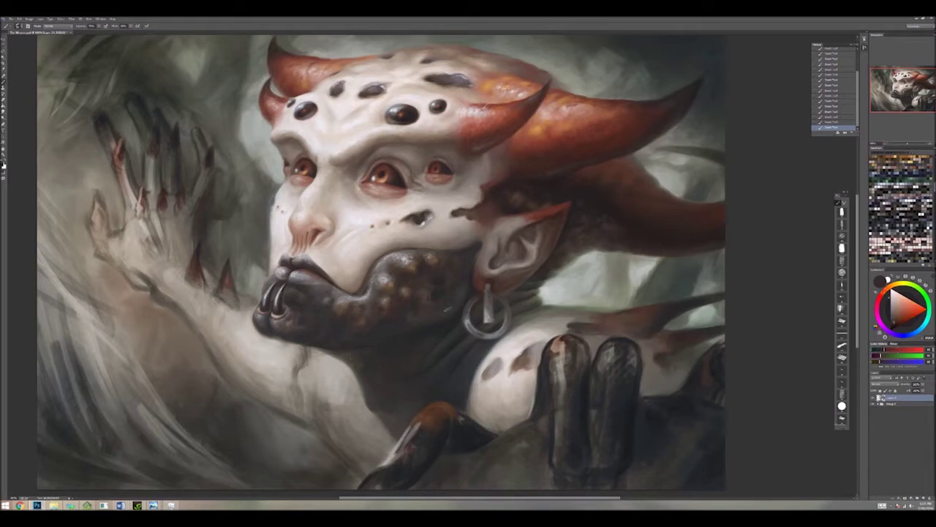
{"action": "left_click", "coordinate": [459, 290], "text": "alt"}
{"action": "left_click", "coordinate": [327, 290], "text": "alt"}
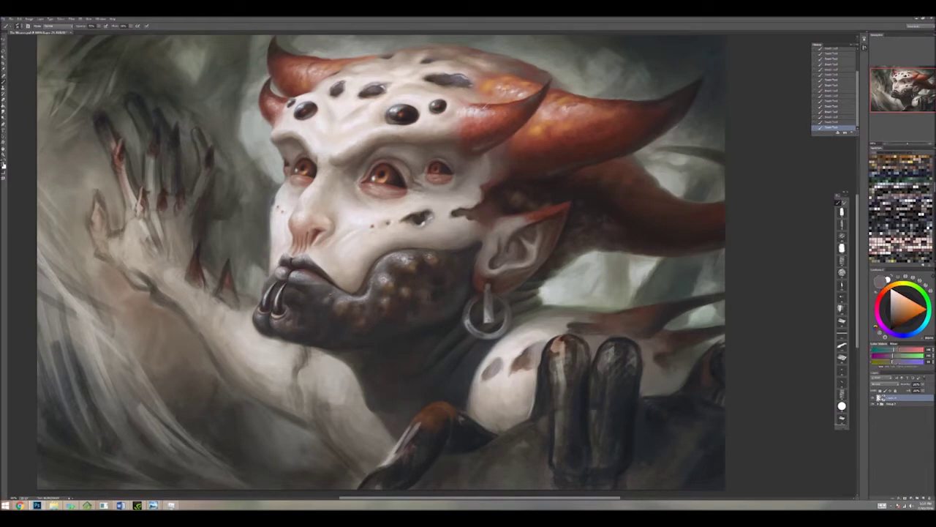
{"action": "key", "text": "x"}
{"action": "key", "text": "x"}
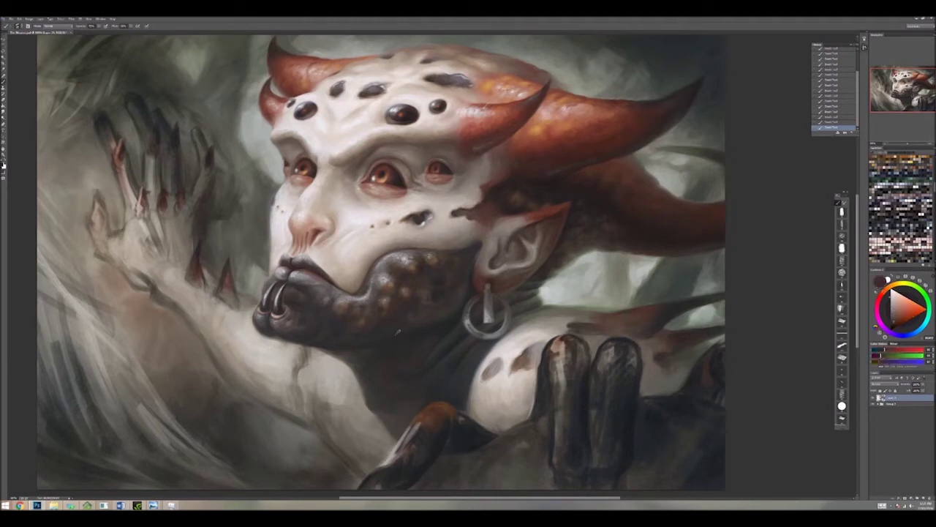
{"action": "key", "text": "x"}
{"action": "key", "text": "x"}
{"action": "key", "text": "x"}
{"action": "key", "text": "x"}
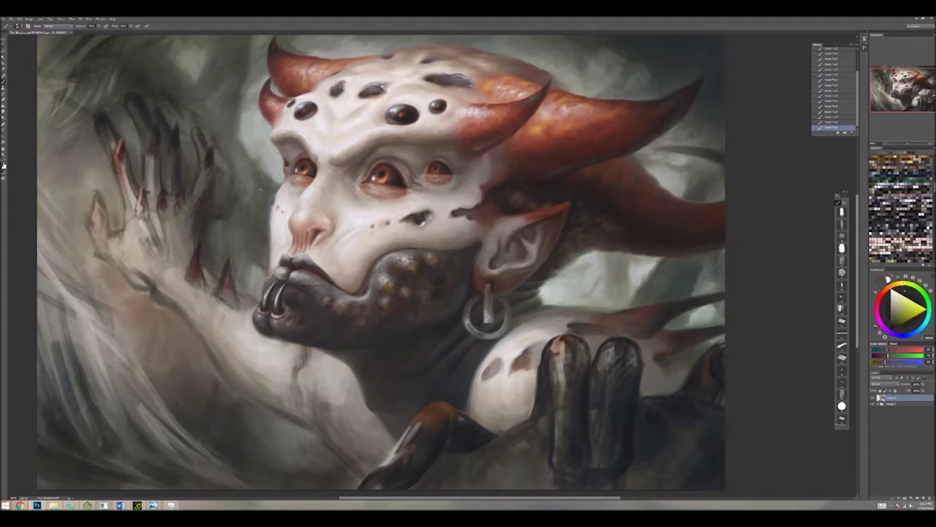
{"action": "scroll", "coordinate": [278, 247], "scroll_direction": "up", "scroll_amount": 3}
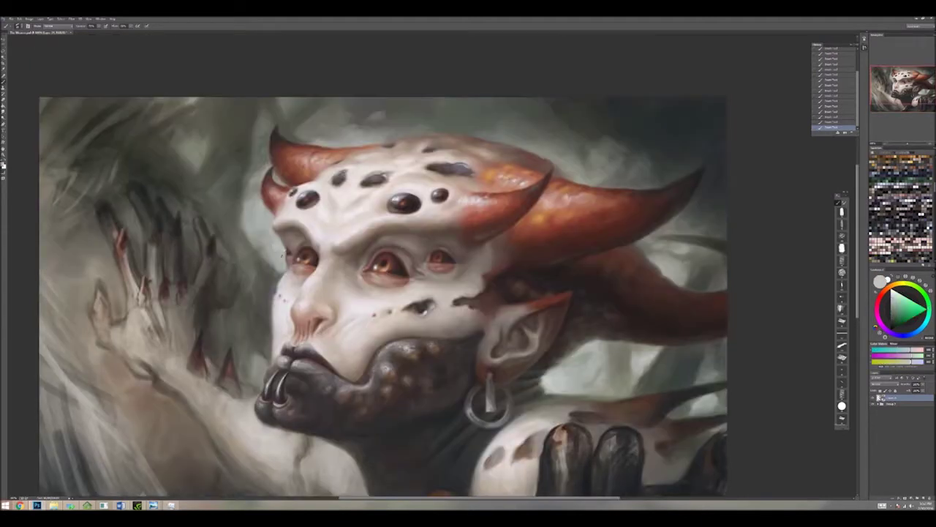
{"action": "left_click", "coordinate": [266, 240], "text": "alt"}
{"action": "left_click_drag", "start_coordinate": [366, 293], "coordinate": [322, 210]}
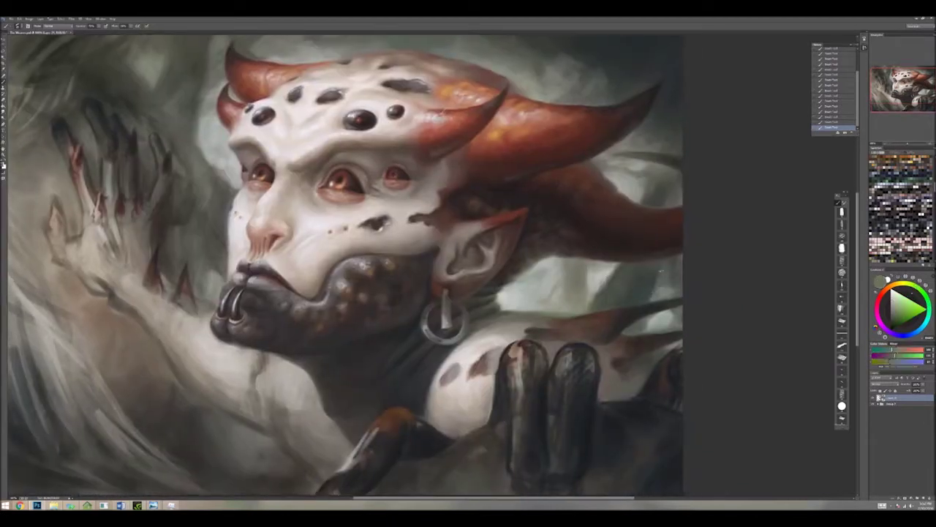
{"action": "left_click", "coordinate": [642, 282], "text": "alt"}
{"action": "left_click", "coordinate": [642, 284], "text": "alt"}
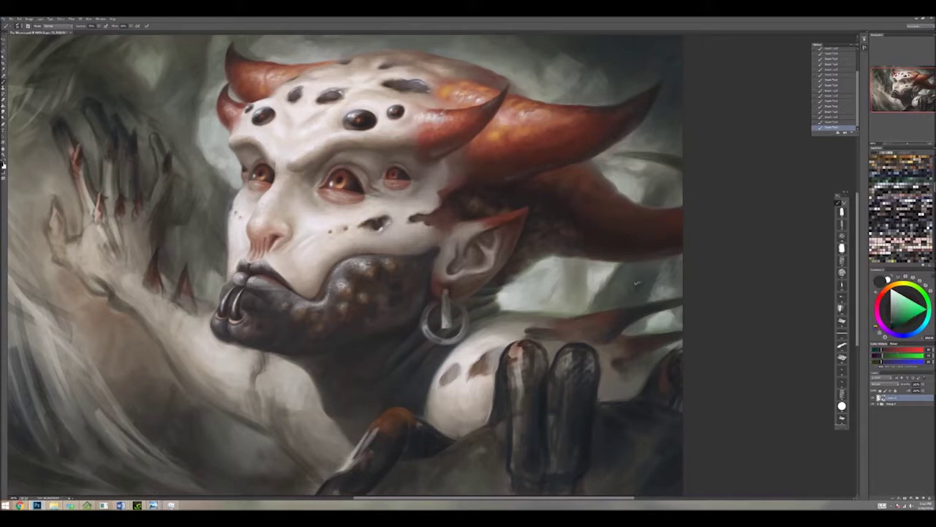
{"action": "left_click", "coordinate": [639, 303], "text": "alt"}
{"action": "left_click", "coordinate": [670, 271], "text": "alt"}
{"action": "left_click", "coordinate": [670, 270], "text": "alt"}
{"action": "left_click", "coordinate": [671, 268], "text": "alt"}
{"action": "left_click", "coordinate": [671, 268], "text": "alt"}
{"action": "left_click", "coordinate": [672, 268], "text": "alt"}
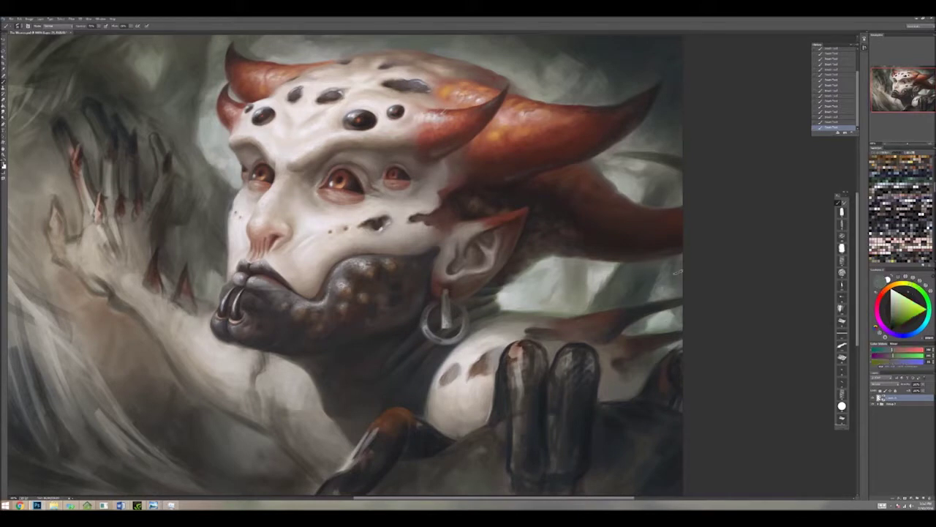
{"action": "left_click", "coordinate": [666, 300], "text": "alt"}
{"action": "left_click", "coordinate": [668, 280], "text": "alt"}
{"action": "left_click", "coordinate": [668, 281], "text": "alt"}
{"action": "left_click", "coordinate": [668, 280], "text": "alt"}
{"action": "left_click_drag", "start_coordinate": [597, 375], "coordinate": [368, 295]}
{"action": "left_click", "coordinate": [256, 248], "text": "alt"}
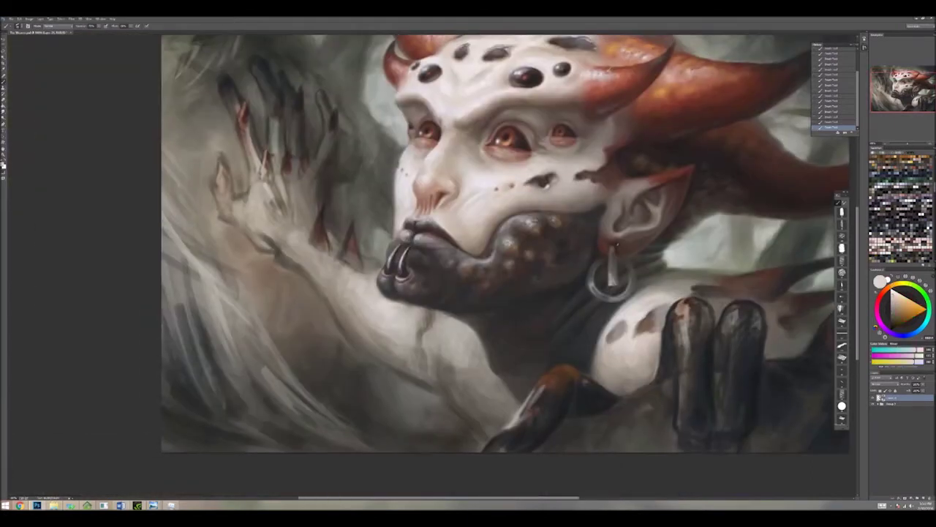
Step: Smooth the area below the mouth with light strokes, then sample reddish-brown from the claws
{"action": "key", "text": "x"}
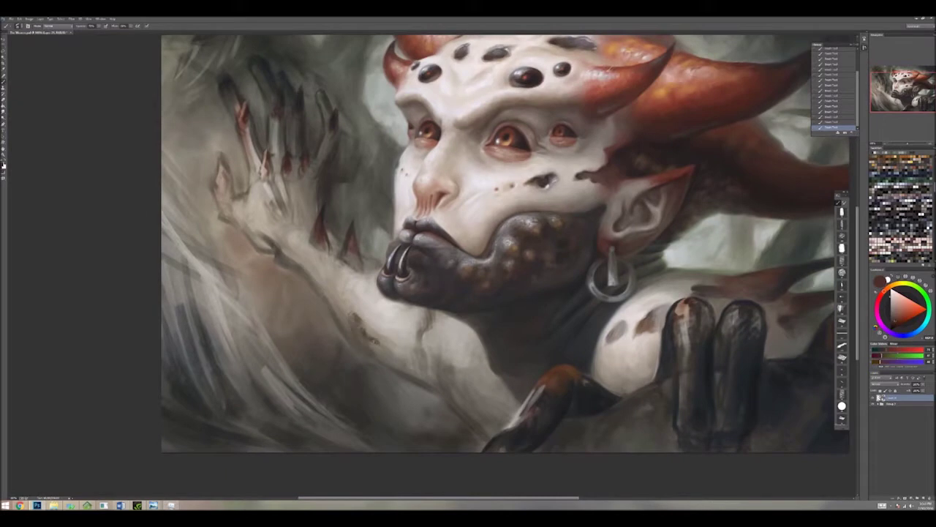
{"action": "left_click", "coordinate": [361, 335], "text": "alt"}
{"action": "mouse_move", "coordinate": [384, 351]}
{"action": "left_mouse_down"}
{"action": "mouse_move", "coordinate": [409, 349]}
{"action": "mouse_move", "coordinate": [406, 366]}
{"action": "mouse_move", "coordinate": [420, 374]}
{"action": "left_mouse_up"}
{"action": "left_click", "coordinate": [242, 110], "text": "alt"}
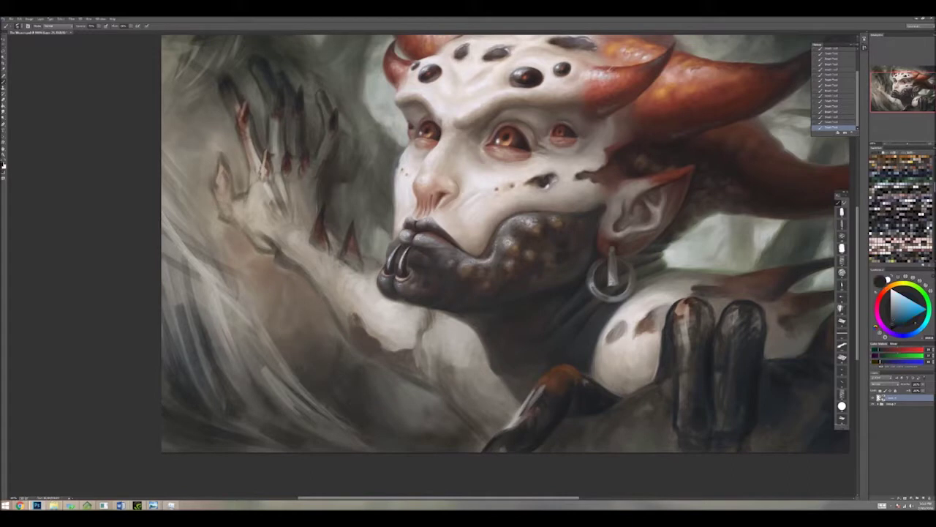
{"action": "left_click", "coordinate": [242, 111], "text": "alt"}
{"action": "left_click", "coordinate": [248, 126], "text": "alt"}
{"action": "left_click", "coordinate": [300, 95], "text": "alt"}
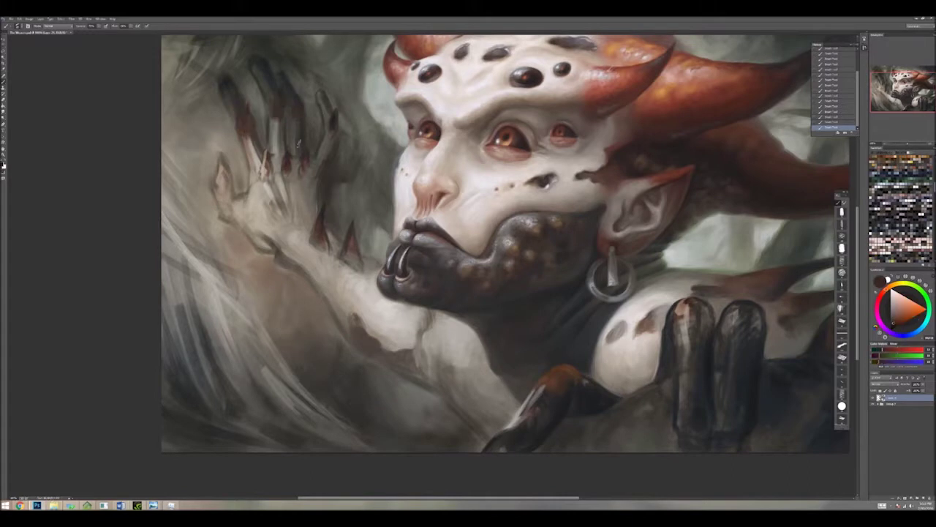
Step: Sample tones from the clawed hand, add a new layer, and set a bright red-orange colour
{"action": "left_click_drag", "start_coordinate": [333, 132], "coordinate": [374, 236]}
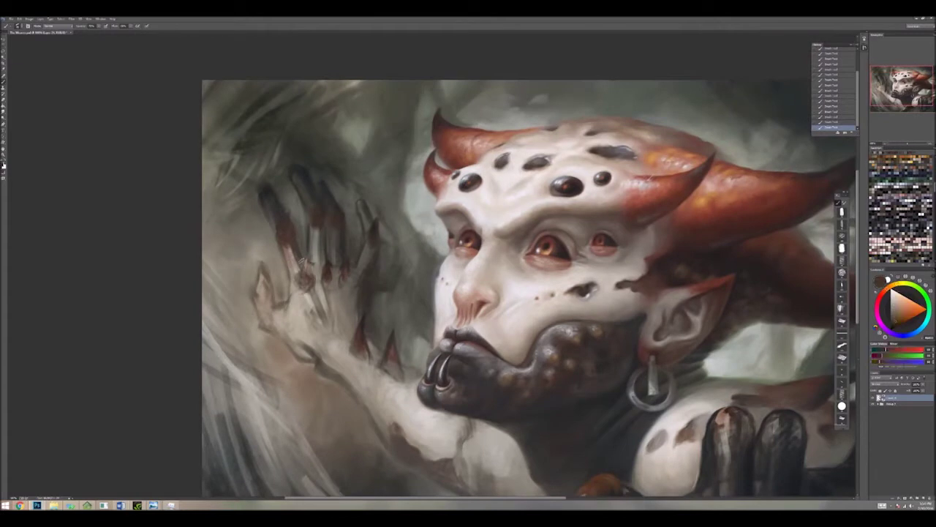
{"action": "left_click", "coordinate": [321, 258], "text": "alt"}
{"action": "left_click", "coordinate": [322, 262], "text": "alt"}
{"action": "left_click", "coordinate": [344, 272], "text": "alt"}
{"action": "left_click", "coordinate": [368, 260], "text": "alt"}
{"action": "left_click", "coordinate": [364, 219], "text": "alt"}
{"action": "left_click", "coordinate": [362, 273], "text": "alt"}
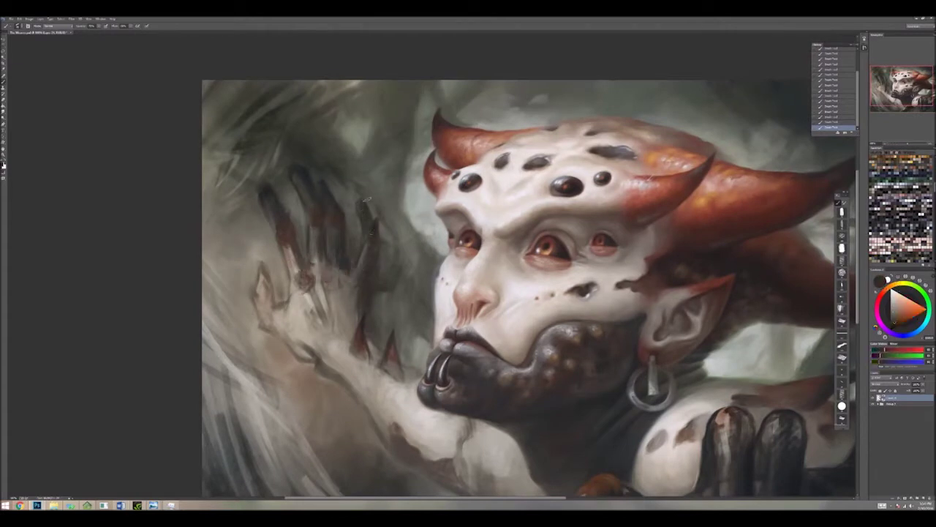
{"action": "left_click", "coordinate": [364, 271], "text": "alt"}
{"action": "left_click_drag", "start_coordinate": [388, 223], "coordinate": [289, 177]}
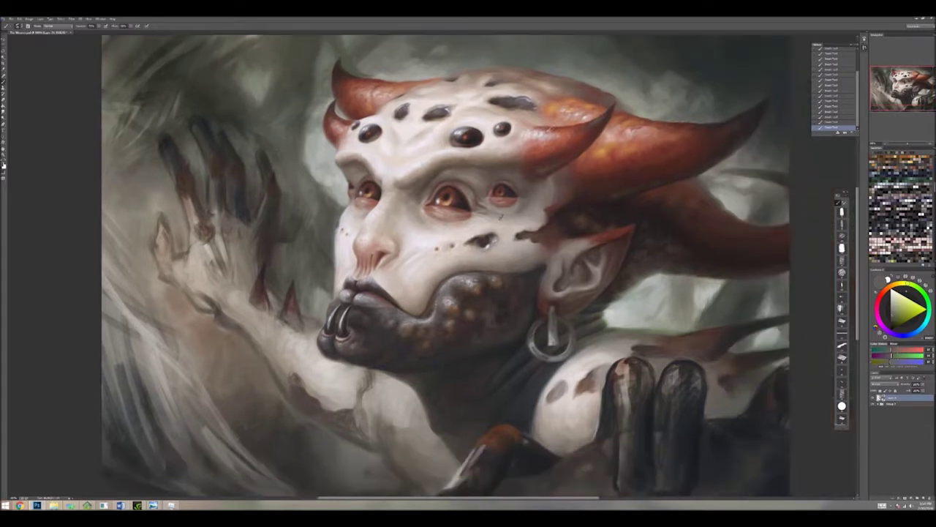
{"action": "key", "text": "ctrl+shift+alt+n"}
{"action": "key", "text": "x"}
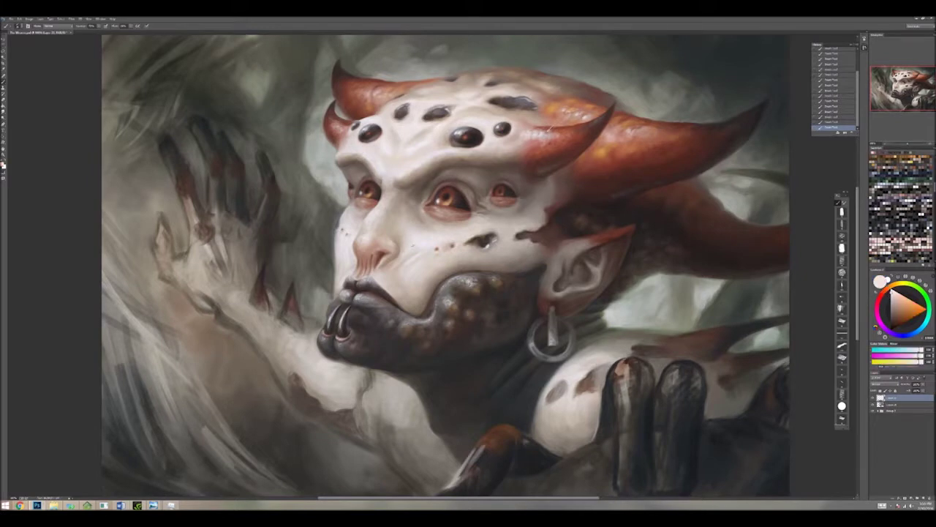
Step: Sample the pinkish forehead skin, a near-white, grey-green background, and head-top and horn colours
{"action": "left_click_drag", "start_coordinate": [439, 256], "coordinate": [400, 315]}
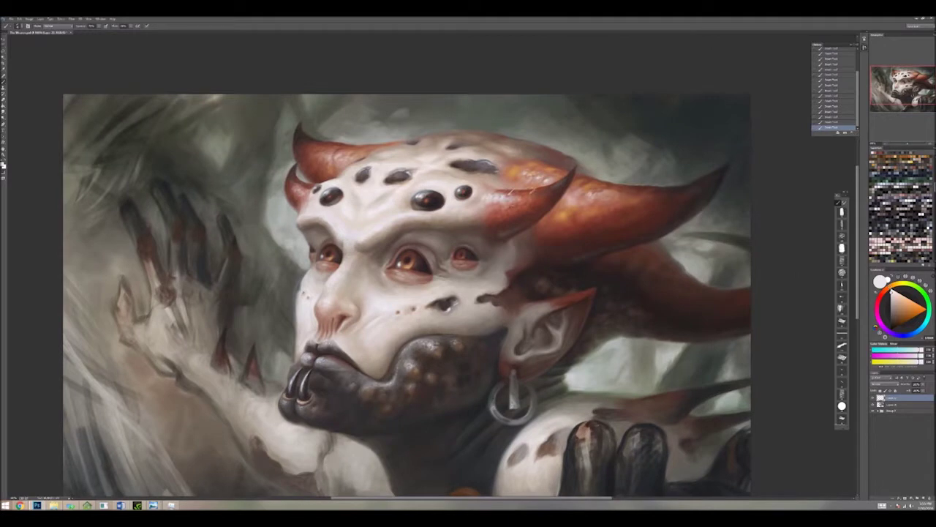
{"action": "left_click", "coordinate": [502, 184], "text": "alt"}
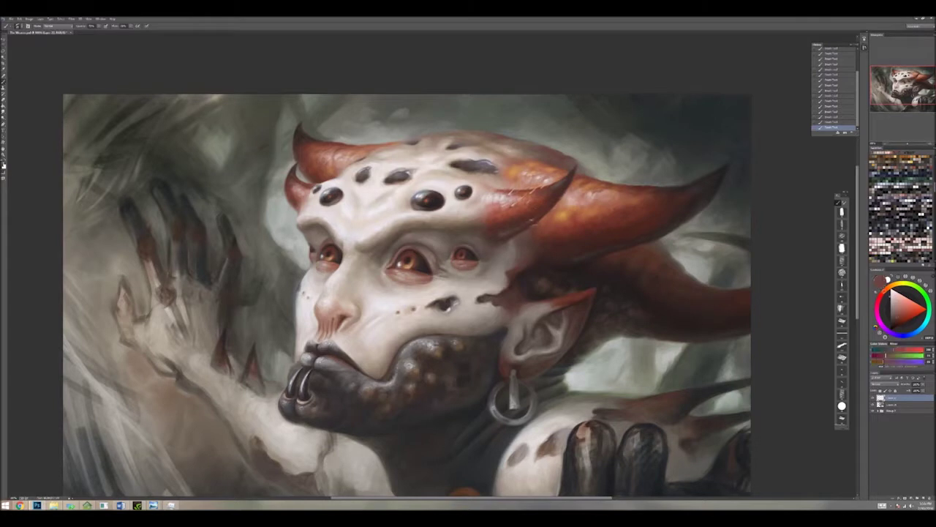
{"action": "key", "text": "b"}
{"action": "left_click", "coordinate": [431, 156], "text": "alt"}
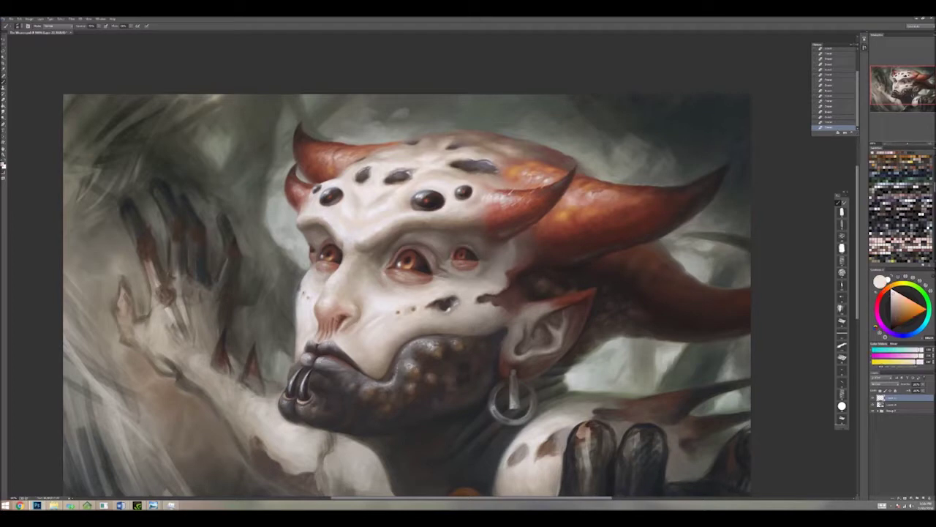
{"action": "left_click", "coordinate": [476, 124], "text": "alt"}
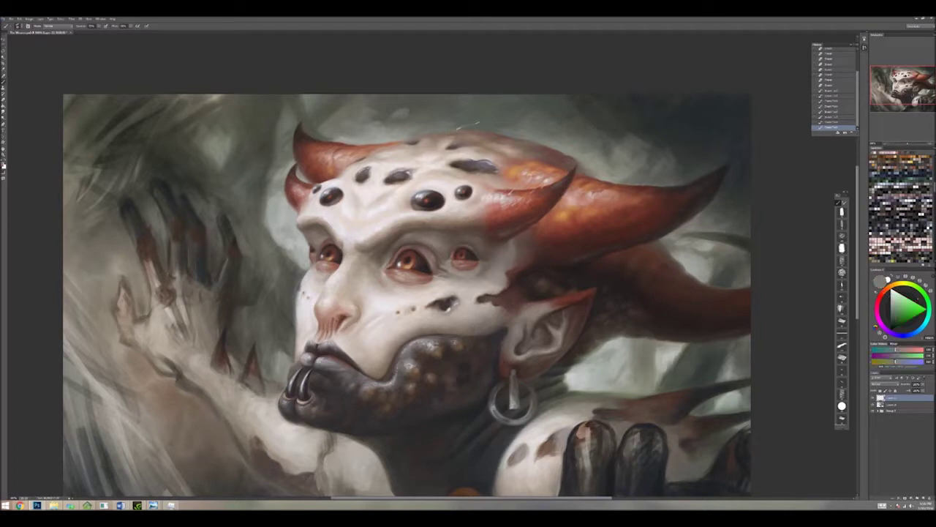
{"action": "left_click", "coordinate": [460, 119], "text": "alt"}
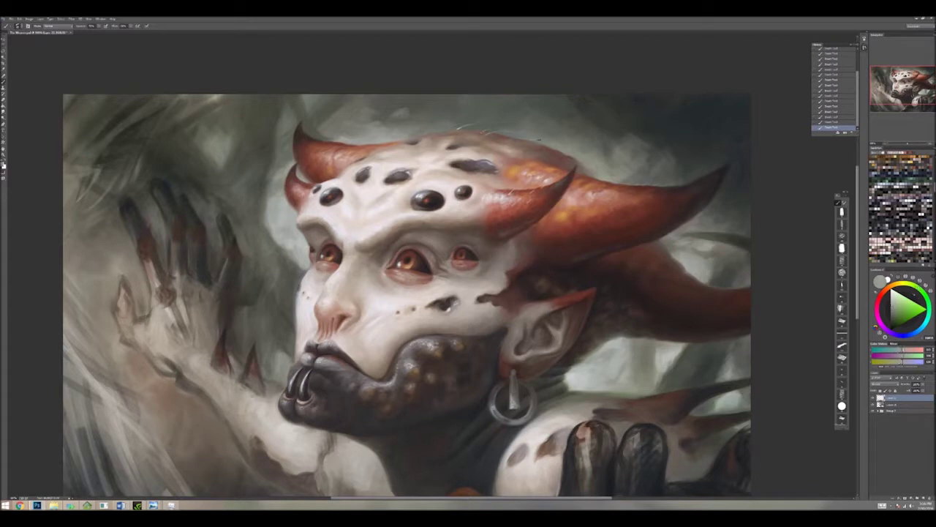
{"action": "left_click", "coordinate": [468, 120], "text": "alt"}
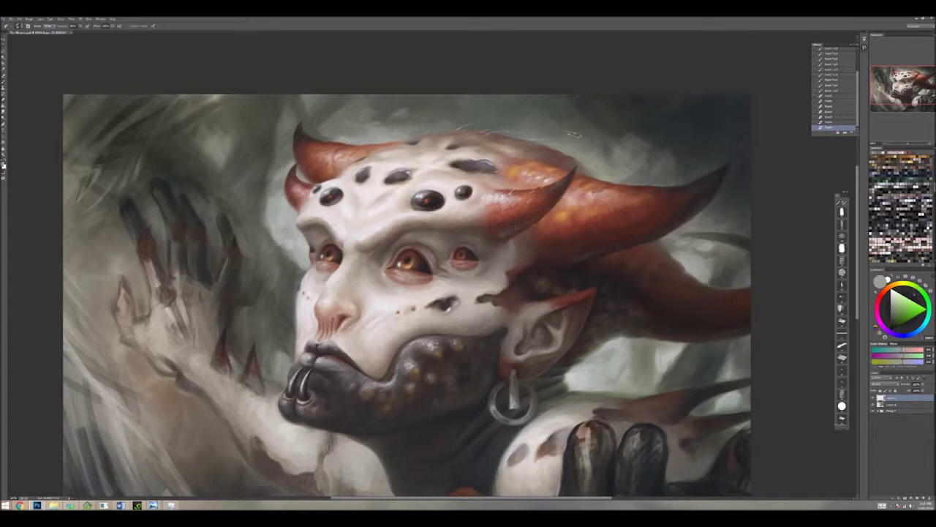
Step: Select the layer beneath, pick a brownish orange, and reframe on the face and lower body
{"action": "key", "text": "alt+["}
{"action": "left_click", "coordinate": [431, 99], "text": "alt"}
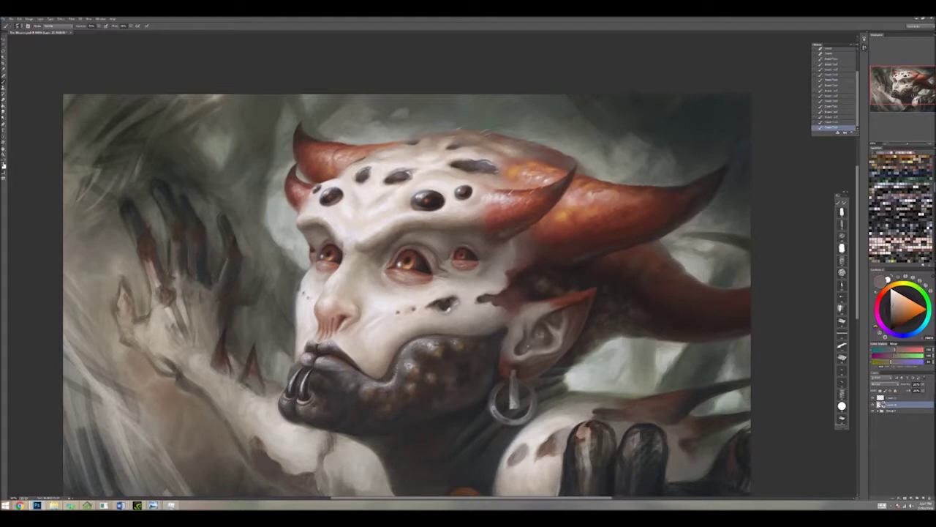
{"action": "left_click_drag", "start_coordinate": [407, 293], "coordinate": [436, 220]}
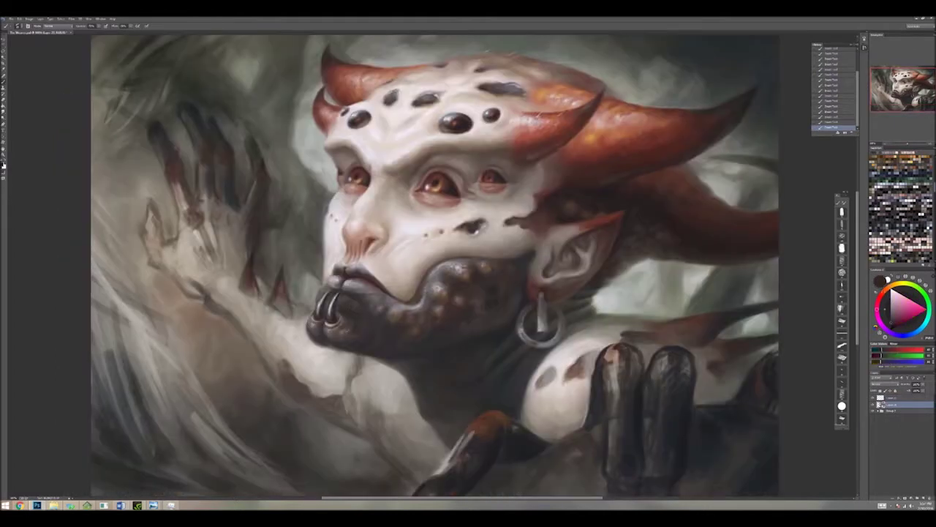
Step: Sample a dark chin tone and repaint a small patch on the chin
{"action": "left_click", "coordinate": [454, 285], "text": "alt"}
{"action": "left_click_drag", "start_coordinate": [439, 271], "coordinate": [468, 299]}
{"action": "left_click", "coordinate": [447, 313], "text": "alt"}
Step: Sample green background, horn orange, pale blue-grey, yellowish highlight and paler orange colours
{"action": "left_click", "coordinate": [516, 297], "text": "alt"}
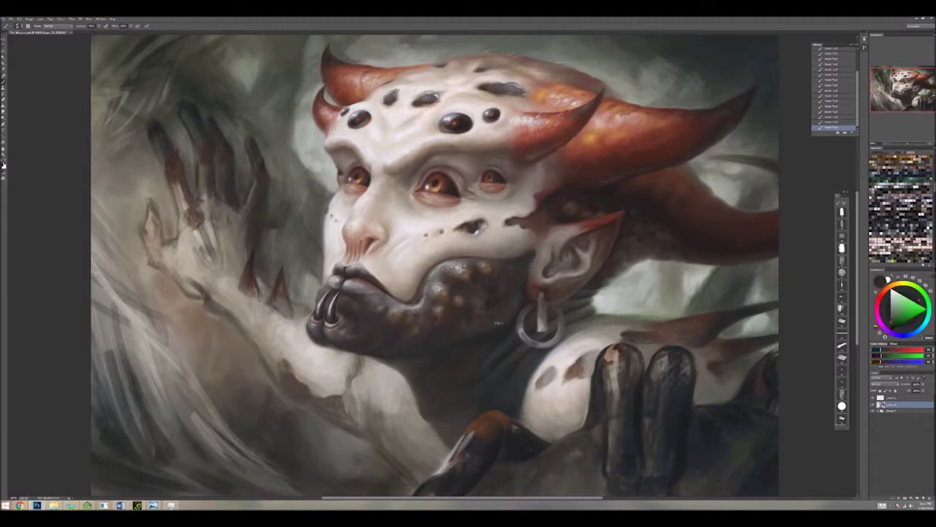
{"action": "left_click", "coordinate": [452, 415], "text": "alt"}
{"action": "left_click", "coordinate": [562, 339], "text": "alt"}
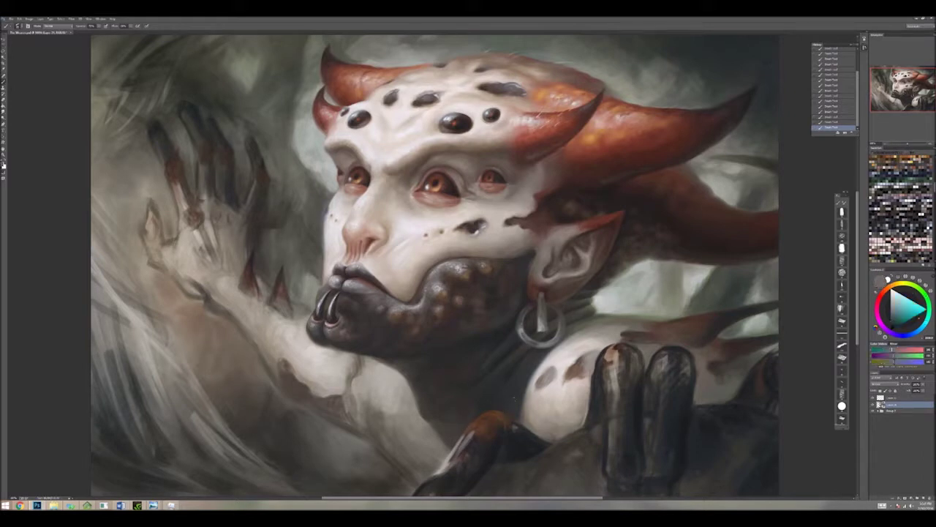
{"action": "left_click", "coordinate": [562, 340], "text": "alt"}
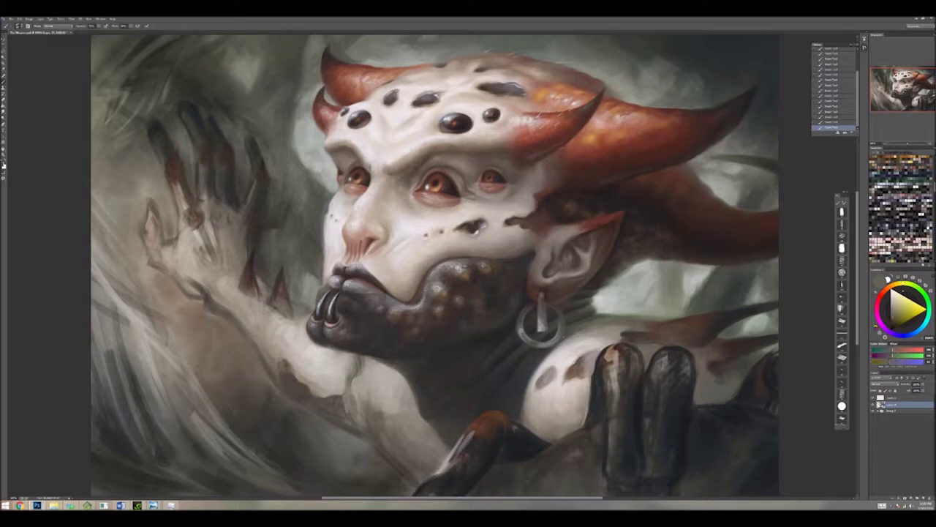
{"action": "left_click", "coordinate": [593, 333], "text": "alt"}
{"action": "left_click", "coordinate": [603, 329], "text": "alt"}
{"action": "left_click", "coordinate": [605, 329], "text": "alt"}
{"action": "left_click", "coordinate": [605, 328], "text": "alt"}
{"action": "left_click", "coordinate": [591, 330], "text": "alt"}
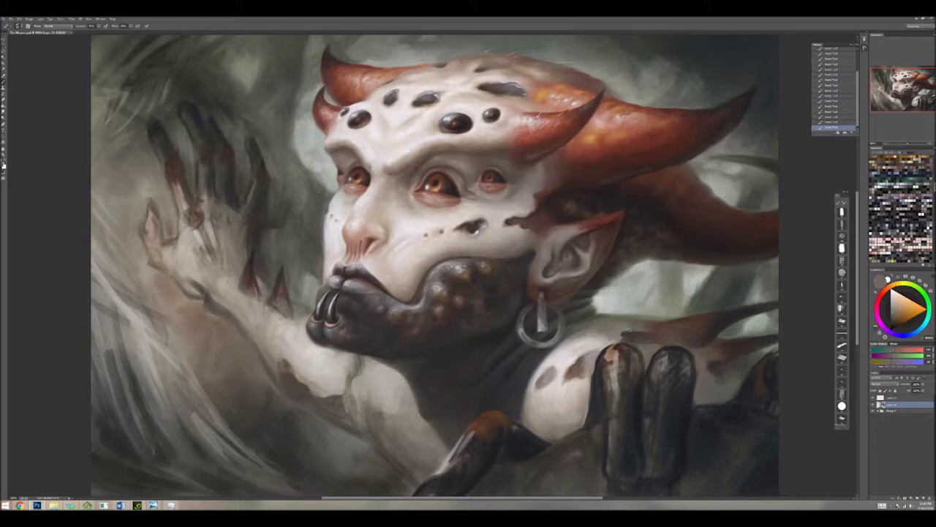
{"action": "left_click", "coordinate": [620, 334], "text": "alt"}
{"action": "left_click", "coordinate": [651, 322], "text": "alt"}
Step: Sample the horn's base colour, darker horn tones and its red
{"action": "left_click", "coordinate": [627, 136], "text": "alt"}
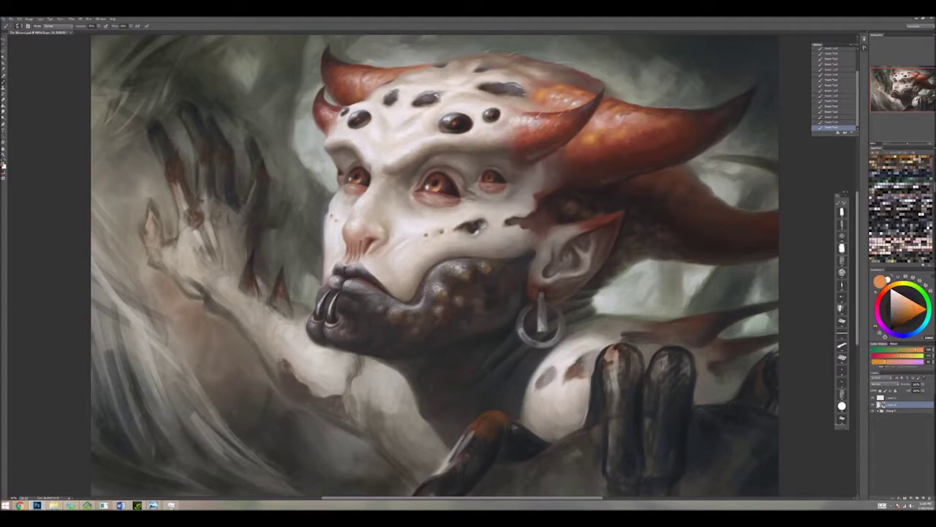
{"action": "left_click", "coordinate": [660, 132], "text": "alt"}
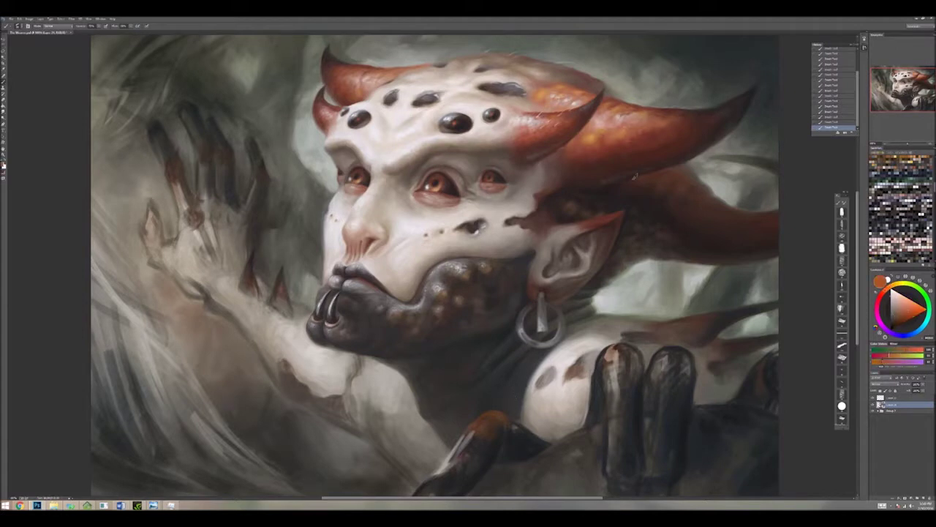
{"action": "left_click", "coordinate": [614, 147], "text": "alt"}
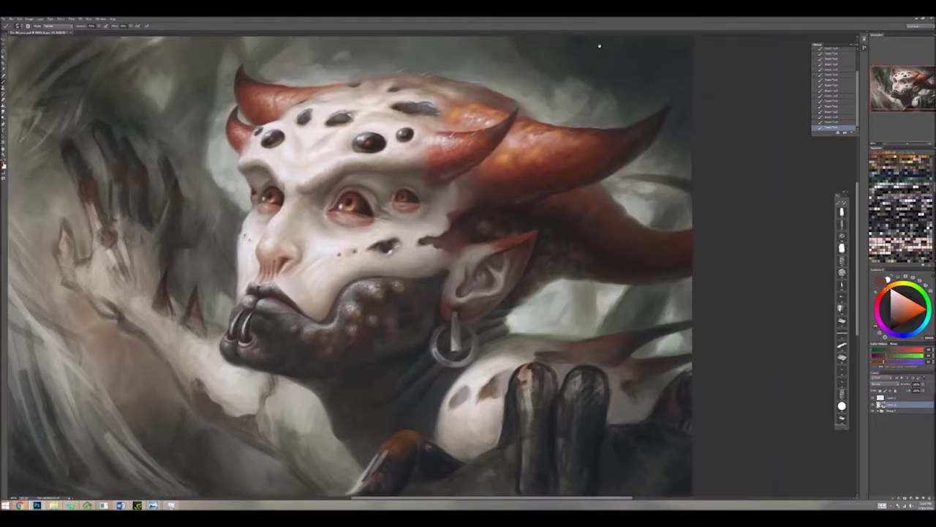
{"action": "left_click_drag", "start_coordinate": [677, 194], "coordinate": [591, 209]}
{"action": "left_click", "coordinate": [596, 126], "text": "alt"}
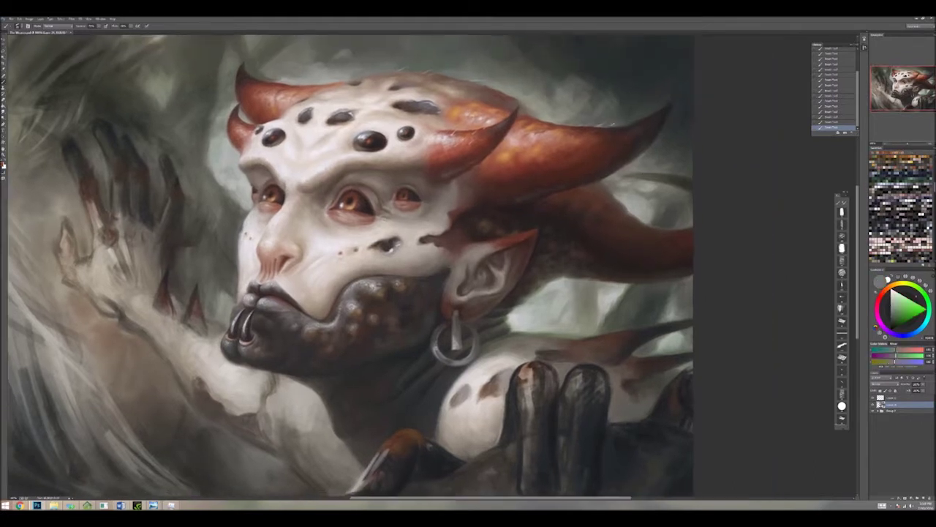
{"action": "left_click", "coordinate": [594, 145], "text": "alt"}
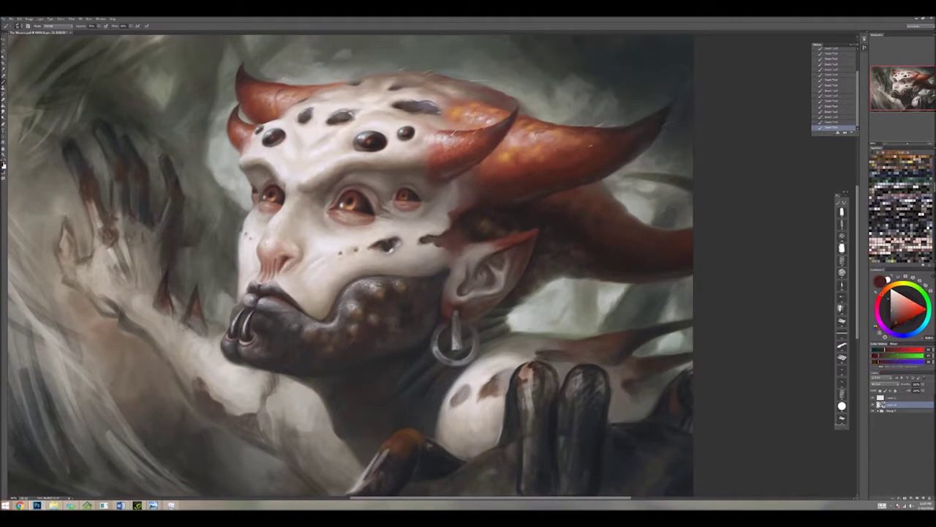
{"action": "left_click", "coordinate": [597, 144], "text": "alt"}
{"action": "left_click", "coordinate": [588, 152], "text": "alt"}
Step: Sample the dark green-grey above the horn and colours along the horn's lower edge
{"action": "left_click", "coordinate": [609, 85], "text": "alt"}
{"action": "left_click", "coordinate": [625, 126], "text": "alt"}
{"action": "left_click", "coordinate": [658, 95], "text": "alt"}
{"action": "left_click", "coordinate": [676, 189], "text": "alt"}
{"action": "left_click", "coordinate": [669, 196], "text": "alt"}
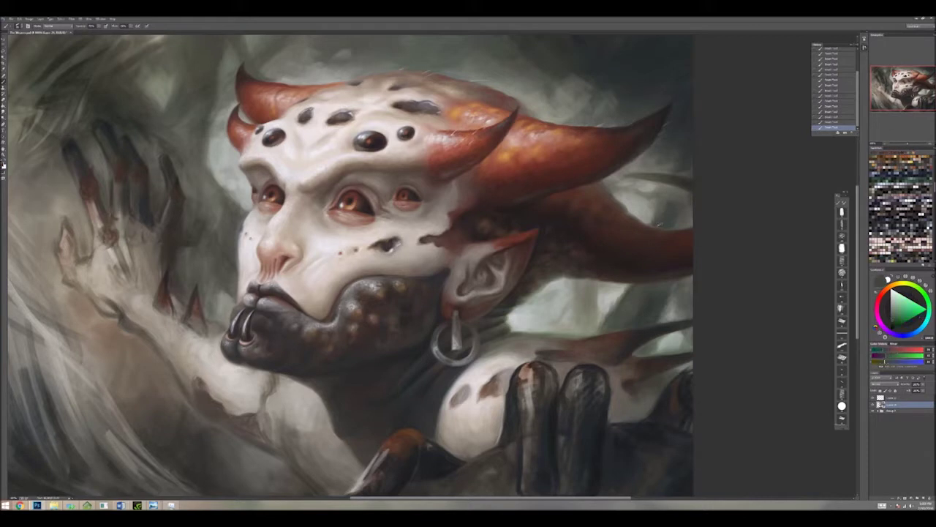
{"action": "left_click", "coordinate": [677, 202], "text": "alt"}
{"action": "left_click", "coordinate": [676, 208], "text": "alt"}
{"action": "left_click", "coordinate": [674, 217], "text": "alt"}
{"action": "left_click", "coordinate": [673, 228], "text": "alt"}
{"action": "left_click", "coordinate": [674, 229], "text": "alt"}
{"action": "left_click", "coordinate": [677, 226], "text": "alt"}
{"action": "left_click", "coordinate": [673, 227], "text": "alt"}
{"action": "left_click", "coordinate": [673, 231], "text": "alt"}
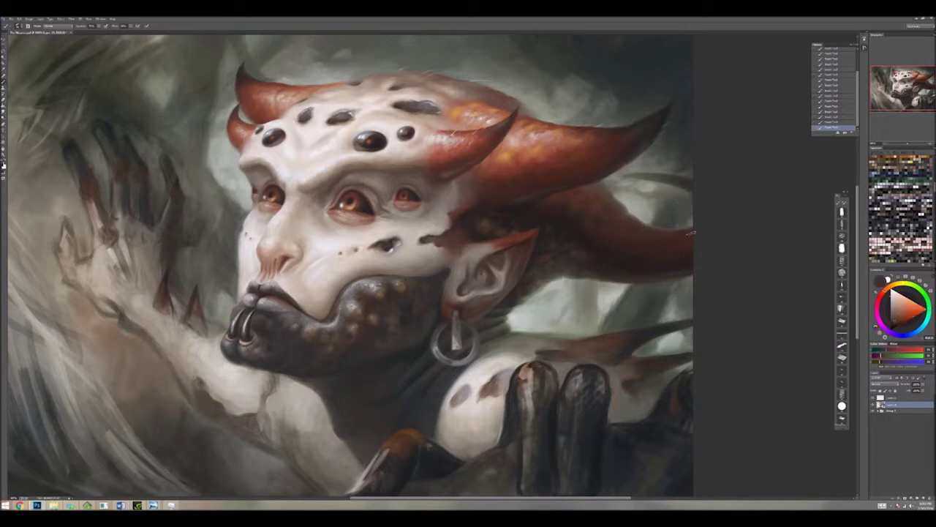
{"action": "left_click_drag", "start_coordinate": [673, 231], "coordinate": [608, 273]}
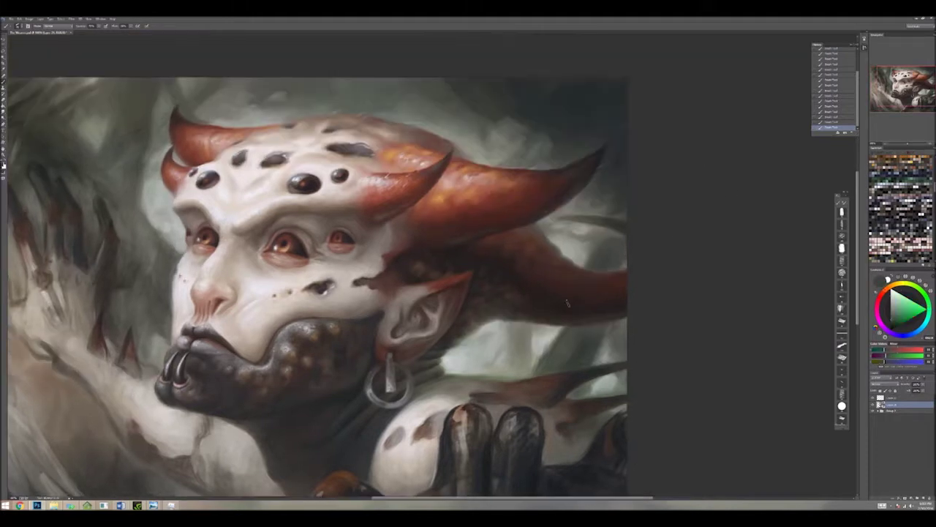
Step: Sample darker horn colours, upper background tones, a bluish tone and a green near the horn
{"action": "left_click", "coordinate": [594, 257], "text": "alt"}
{"action": "left_click", "coordinate": [626, 267], "text": "alt"}
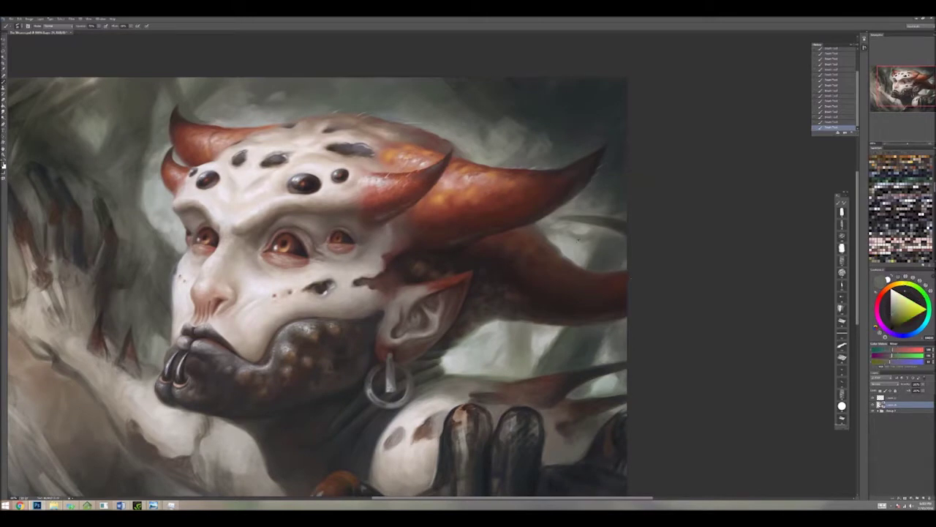
{"action": "left_click", "coordinate": [572, 246], "text": "alt"}
{"action": "left_click", "coordinate": [572, 248], "text": "alt"}
{"action": "left_click", "coordinate": [571, 243], "text": "alt"}
{"action": "left_click", "coordinate": [585, 234], "text": "alt"}
{"action": "left_click", "coordinate": [599, 194], "text": "alt"}
{"action": "left_click", "coordinate": [619, 75], "text": "alt"}
{"action": "left_click", "coordinate": [618, 141], "text": "alt"}
{"action": "left_click", "coordinate": [516, 245], "text": "alt"}
Step: Sample darker and brighter tones around the lower body and hand, then save the painting
{"action": "mouse_move", "coordinate": [602, 162]}
{"action": "left_mouse_down"}
{"action": "mouse_move", "coordinate": [664, 183]}
{"action": "mouse_move", "coordinate": [707, 16]}
{"action": "left_mouse_up"}
{"action": "left_click", "coordinate": [660, 254], "text": "alt"}
{"action": "left_click", "coordinate": [523, 281], "text": "alt"}
{"action": "left_click", "coordinate": [524, 282], "text": "alt"}
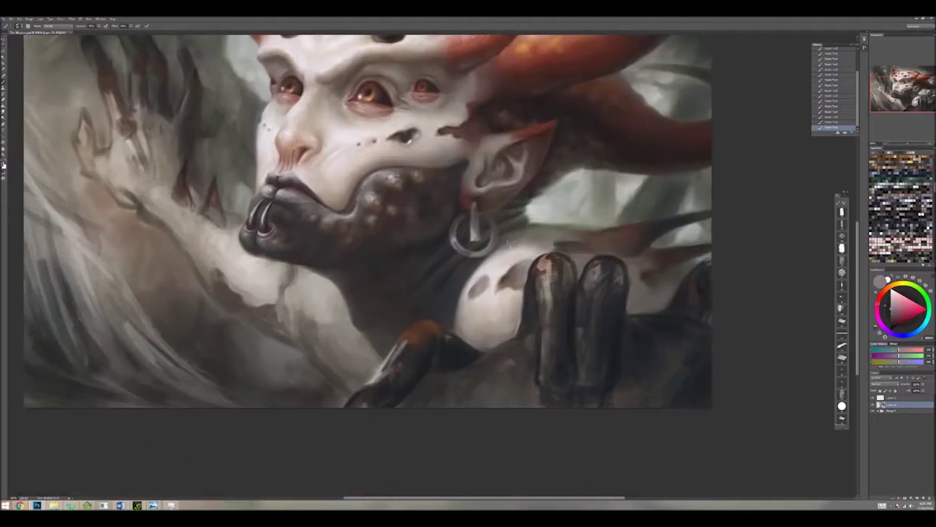
{"action": "left_click", "coordinate": [506, 272], "text": "alt"}
{"action": "left_click", "coordinate": [498, 289], "text": "alt"}
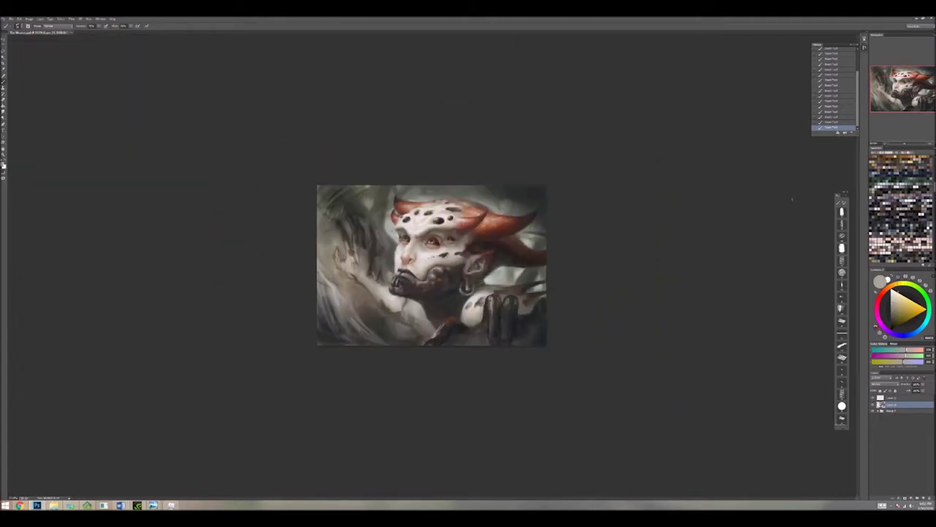
{"action": "left_click", "coordinate": [10, 19]}
{"action": "left_click", "coordinate": [30, 76]}
Step: Zoom in and sample the claw's orange tips, darker brown and a near-black
{"action": "key", "text": "ctrl+plus"}
{"action": "key", "text": "ctrl+plus"}
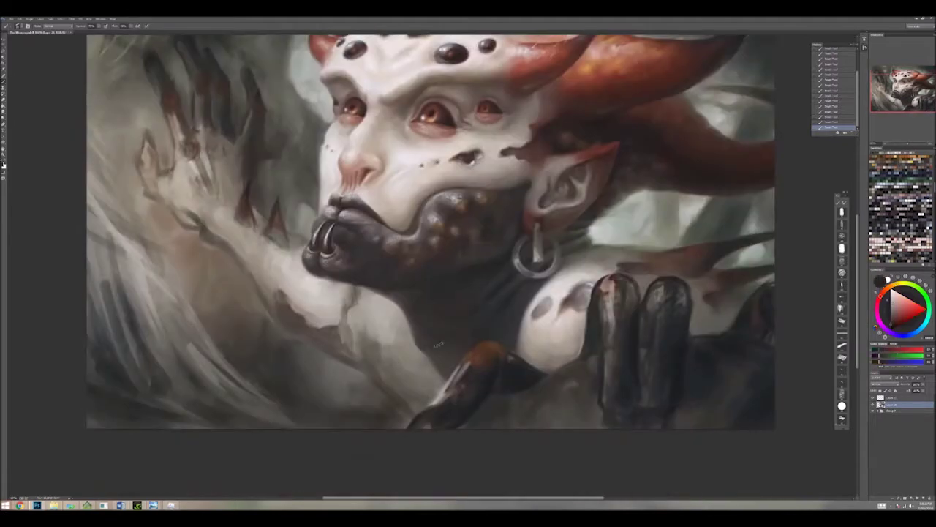
{"action": "left_click", "coordinate": [468, 359], "text": "alt"}
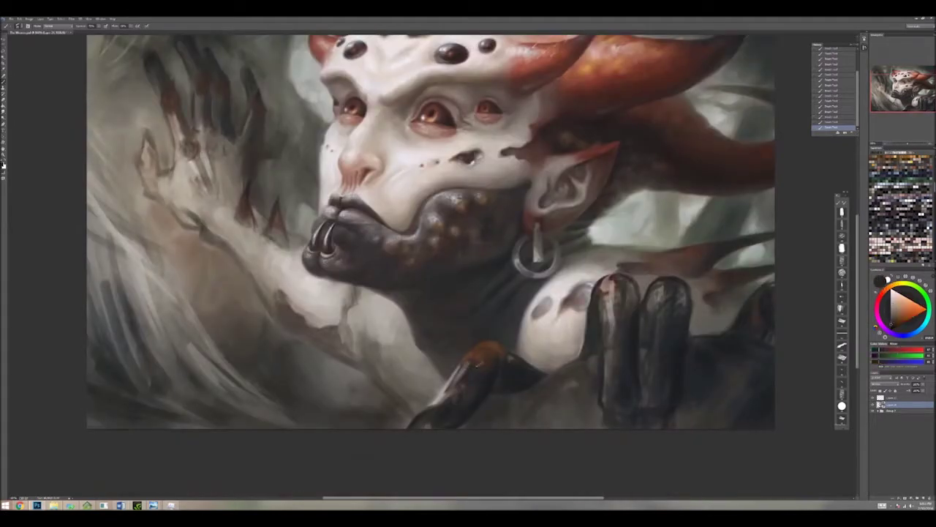
{"action": "left_click", "coordinate": [479, 369], "text": "alt"}
{"action": "left_click", "coordinate": [492, 348], "text": "alt"}
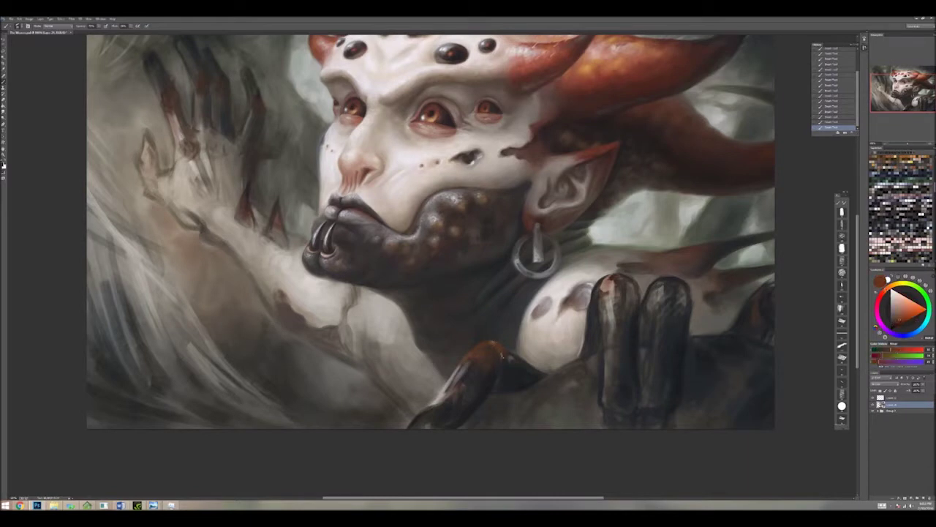
{"action": "left_click", "coordinate": [498, 350], "text": "alt"}
{"action": "left_click", "coordinate": [502, 343], "text": "alt"}
{"action": "left_click", "coordinate": [507, 362], "text": "alt"}
{"action": "left_click", "coordinate": [497, 369], "text": "alt"}
{"action": "left_click", "coordinate": [506, 355], "text": "alt"}
{"action": "left_click", "coordinate": [511, 376], "text": "alt"}
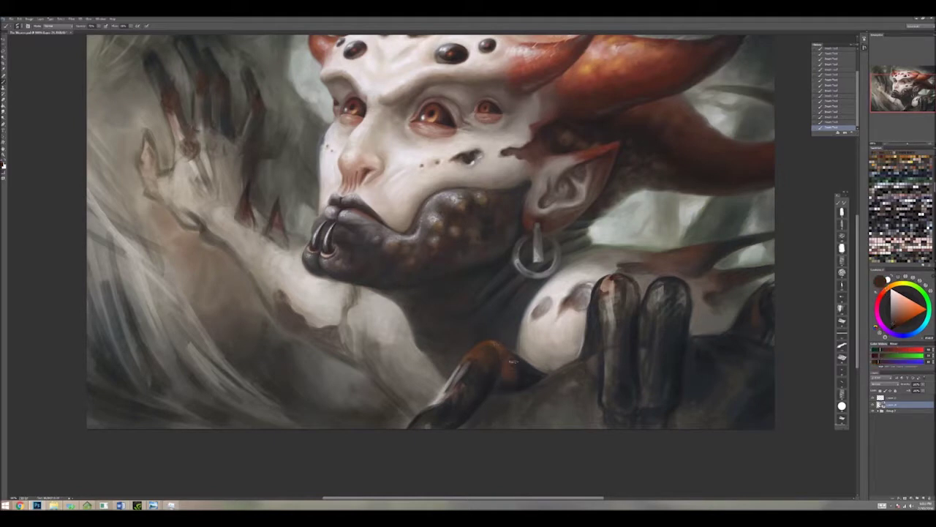
Step: Sample a light warm grey and lighter skin tones, reframing to show more of the horns
{"action": "left_click", "coordinate": [542, 370], "text": "alt"}
{"action": "left_click", "coordinate": [557, 341], "text": "alt"}
{"action": "left_click", "coordinate": [555, 326], "text": "alt"}
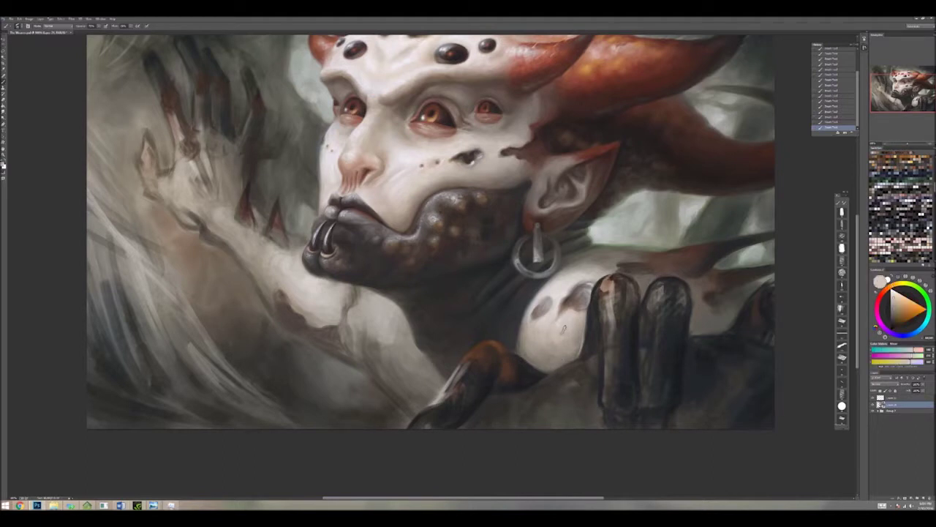
{"action": "left_click", "coordinate": [529, 344], "text": "alt"}
{"action": "left_click_drag", "start_coordinate": [541, 364], "coordinate": [453, 416]}
{"action": "left_click", "coordinate": [477, 334], "text": "alt"}
Step: Sample a darker brown near the shoulder, a light shoulder tone, and dark reddish brown by the hand
{"action": "left_click", "coordinate": [449, 361], "text": "alt"}
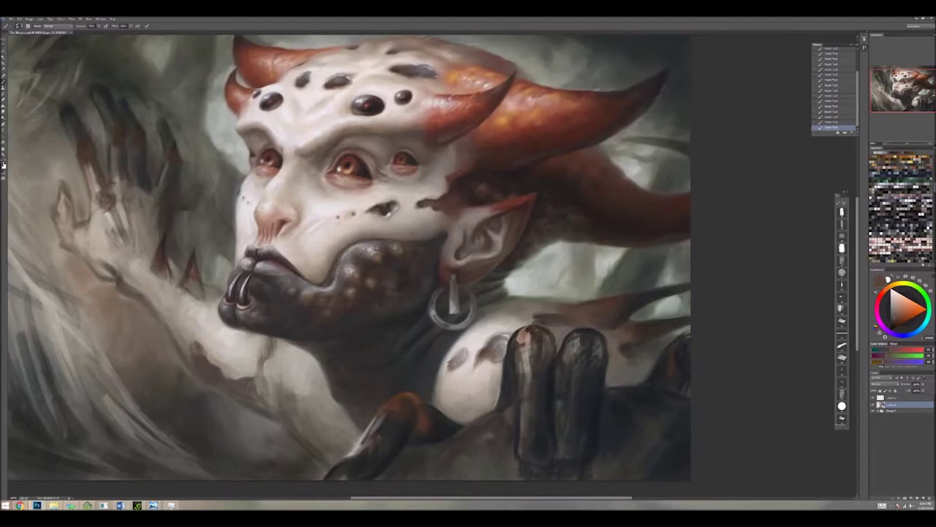
{"action": "left_click", "coordinate": [449, 362], "text": "alt"}
{"action": "left_click", "coordinate": [450, 361], "text": "alt"}
{"action": "left_click", "coordinate": [449, 361], "text": "alt"}
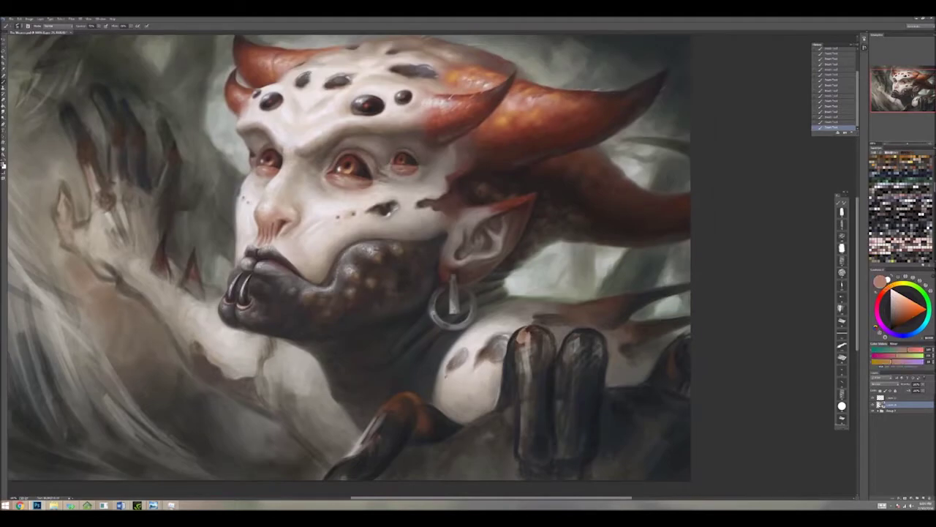
{"action": "left_click", "coordinate": [470, 341], "text": "alt"}
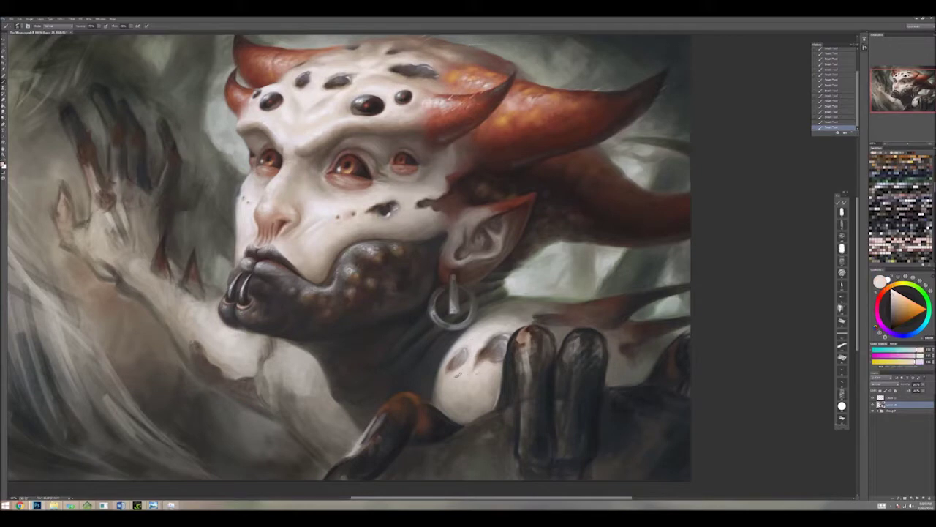
{"action": "left_click", "coordinate": [488, 380], "text": "alt"}
{"action": "left_click", "coordinate": [498, 389], "text": "alt"}
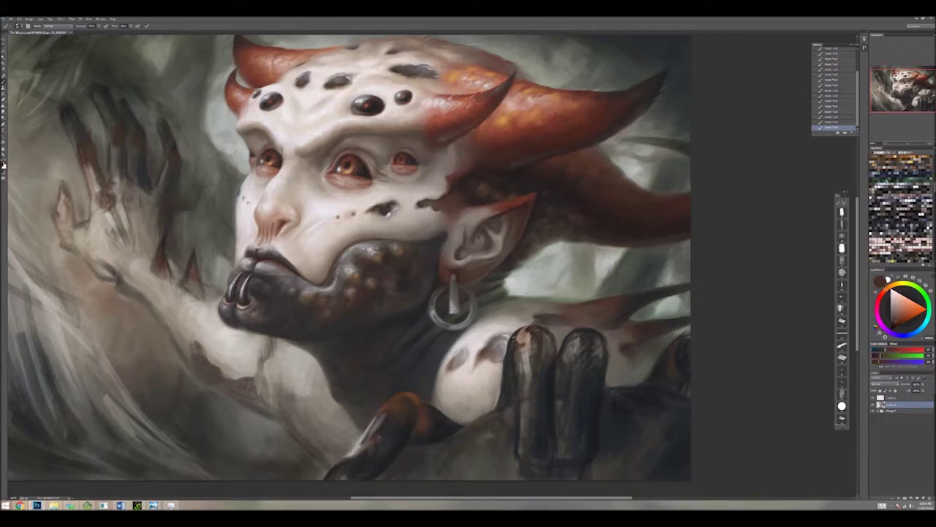
Step: Paint dark strokes over the tops of the left and right fingers, then zoom out fully
{"action": "mouse_move", "coordinate": [512, 331]}
{"action": "left_mouse_down"}
{"action": "mouse_move", "coordinate": [531, 326]}
{"action": "mouse_move", "coordinate": [528, 350]}
{"action": "mouse_move", "coordinate": [554, 350]}
{"action": "mouse_move", "coordinate": [521, 443]}
{"action": "mouse_move", "coordinate": [520, 426]}
{"action": "left_mouse_up"}
{"action": "left_click", "coordinate": [402, 430], "text": "alt"}
{"action": "left_click", "coordinate": [578, 328], "text": "alt"}
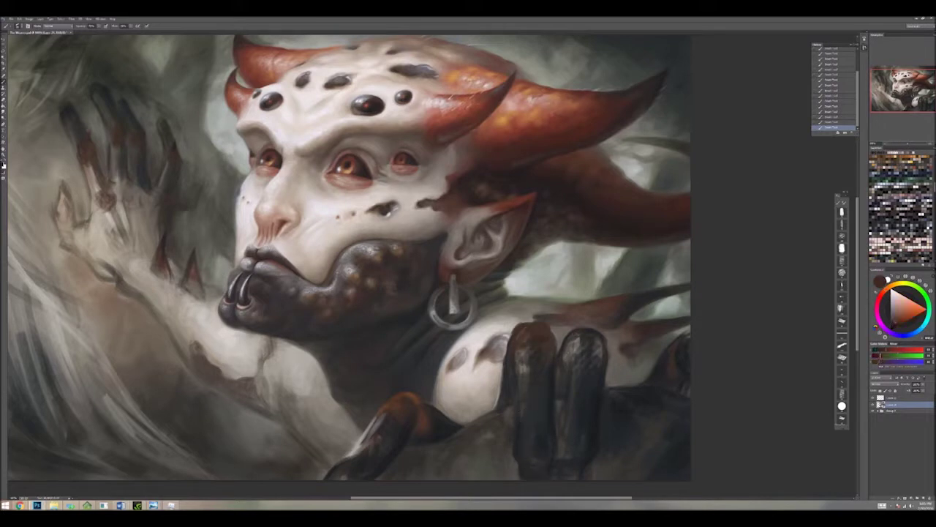
{"action": "mouse_move", "coordinate": [569, 329]}
{"action": "left_mouse_down"}
{"action": "mouse_move", "coordinate": [562, 348]}
{"action": "mouse_move", "coordinate": [580, 350]}
{"action": "mouse_move", "coordinate": [582, 331]}
{"action": "mouse_move", "coordinate": [598, 355]}
{"action": "left_mouse_up"}
{"action": "key", "text": "ctrl+minus"}
{"action": "key", "text": "ctrl+minus"}
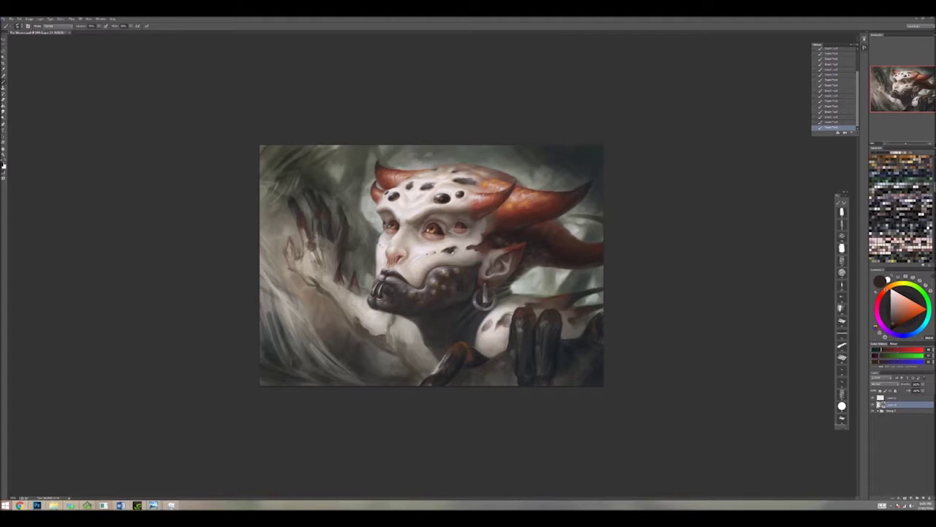
Step: Zoom in slightly and sample dark, brown and blue-grey colours from the claws
{"action": "key", "text": "ctrl+plus"}
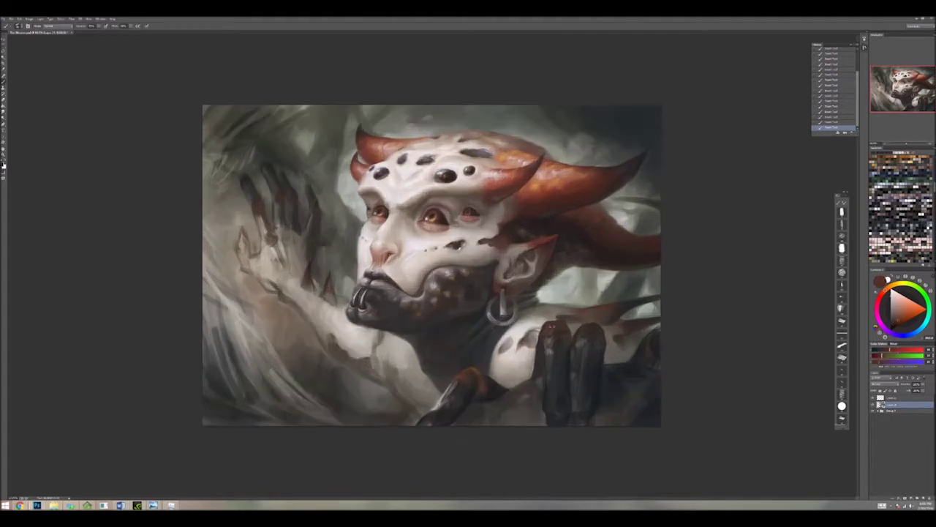
{"action": "left_click", "coordinate": [598, 332], "text": "alt"}
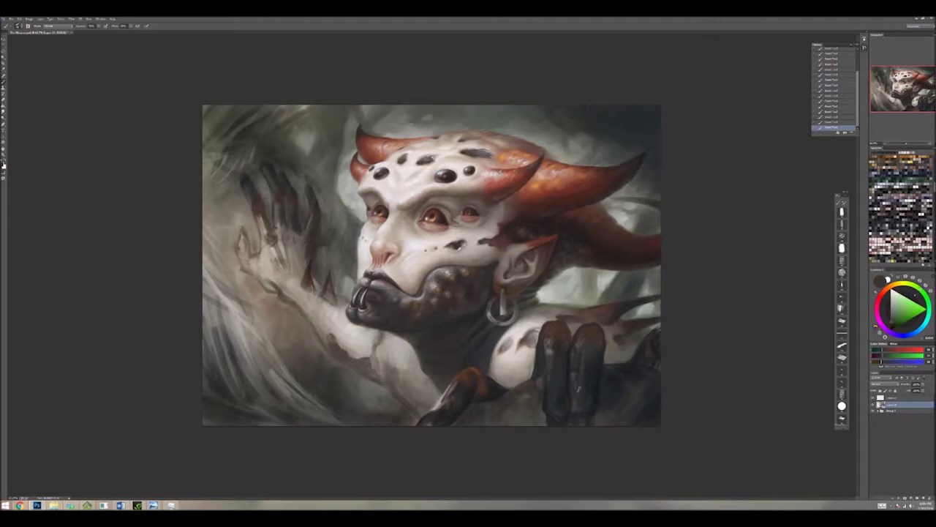
{"action": "left_click", "coordinate": [561, 377], "text": "alt"}
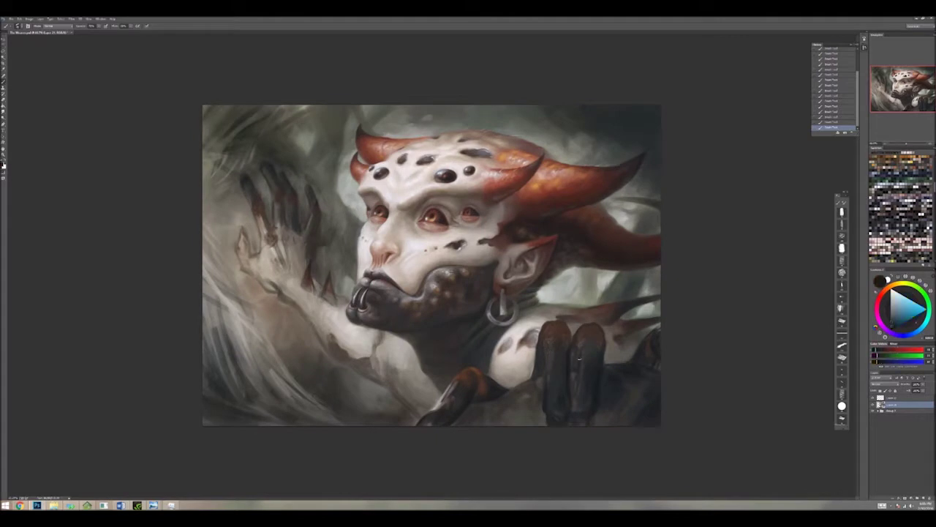
{"action": "left_click", "coordinate": [576, 352], "text": "alt"}
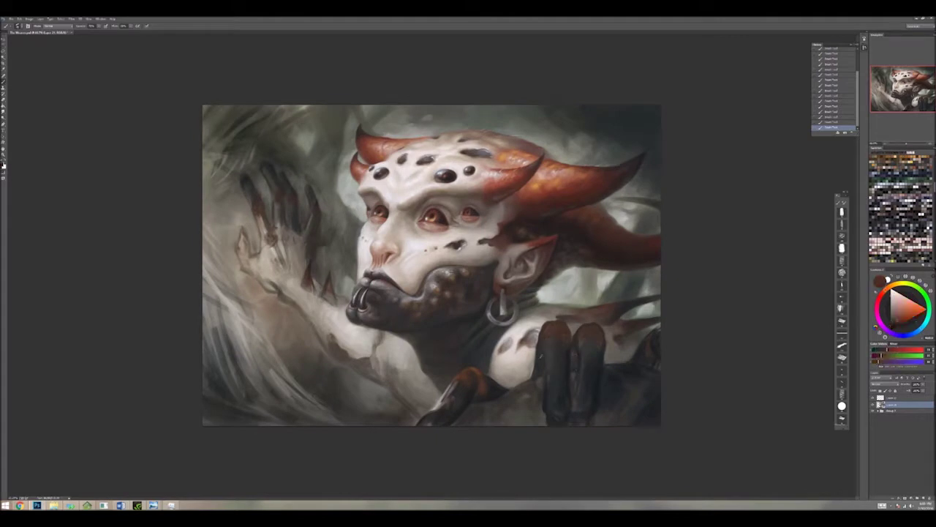
{"action": "left_click", "coordinate": [538, 359], "text": "alt"}
{"action": "left_click", "coordinate": [477, 408], "text": "alt"}
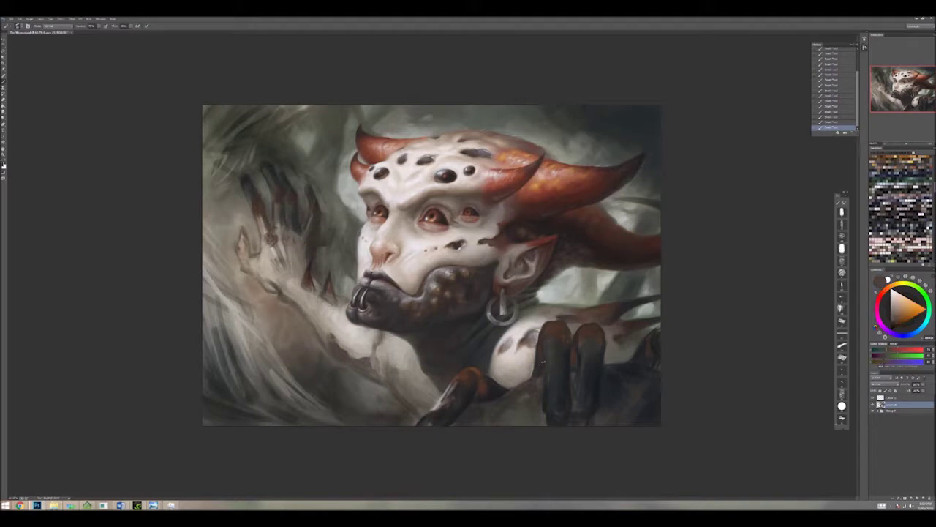
{"action": "left_click", "coordinate": [479, 407], "text": "alt"}
{"action": "left_click", "coordinate": [485, 412], "text": "alt"}
{"action": "left_click", "coordinate": [479, 430], "text": "alt"}
{"action": "left_click", "coordinate": [599, 364], "text": "alt"}
{"action": "left_click", "coordinate": [584, 368], "text": "alt"}
{"action": "left_click", "coordinate": [581, 402], "text": "alt"}
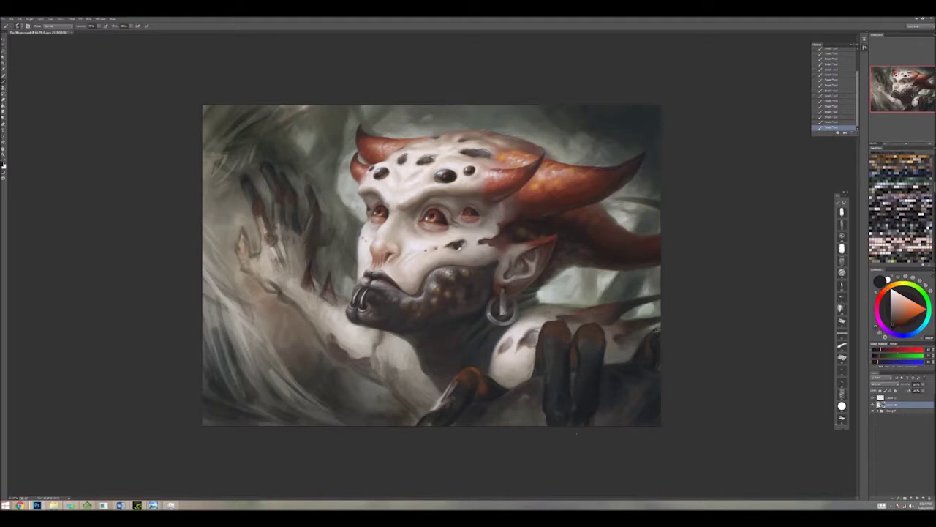
Step: Sample orange-red, dark blue and pale colours from the right-hand claws
{"action": "left_click", "coordinate": [652, 361], "text": "alt"}
{"action": "left_click", "coordinate": [632, 371], "text": "alt"}
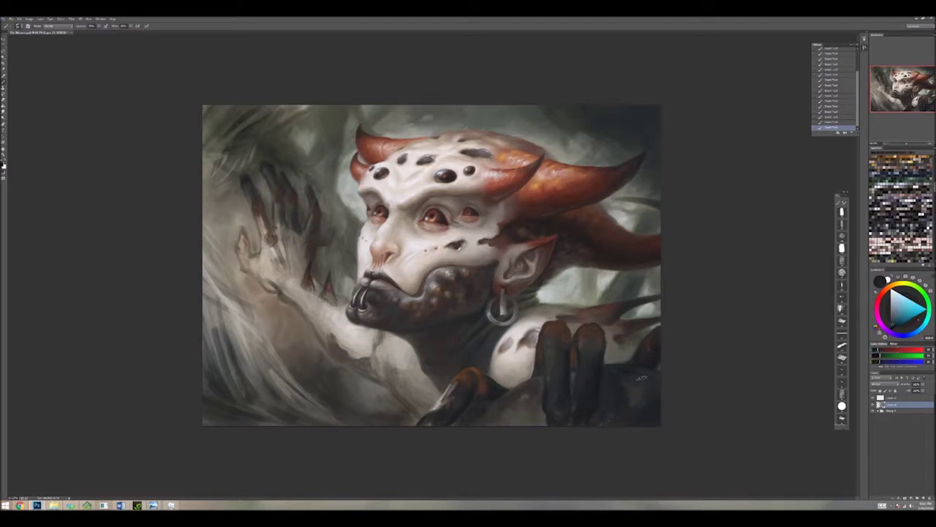
{"action": "left_click", "coordinate": [655, 400], "text": "alt"}
{"action": "left_click", "coordinate": [599, 331], "text": "alt"}
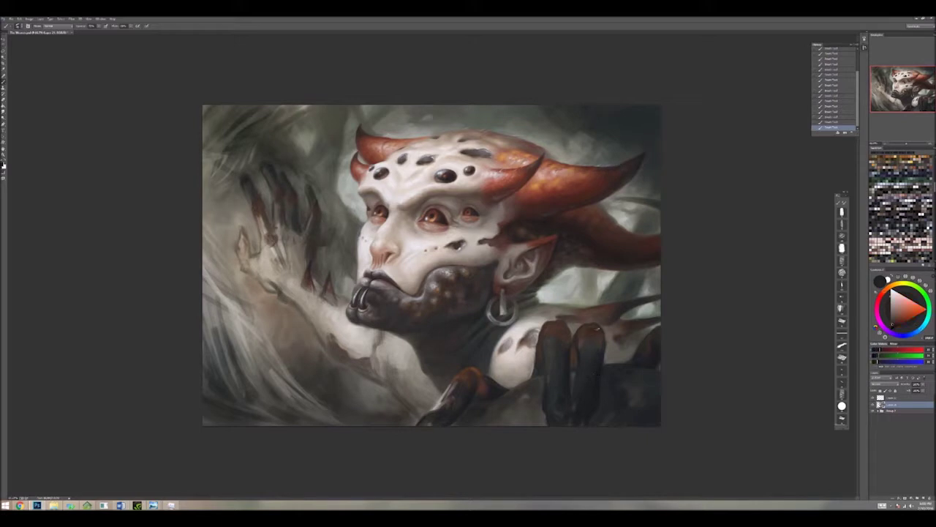
{"action": "left_click", "coordinate": [585, 364], "text": "alt"}
{"action": "left_click", "coordinate": [651, 324], "text": "alt"}
{"action": "left_click", "coordinate": [622, 354], "text": "alt"}
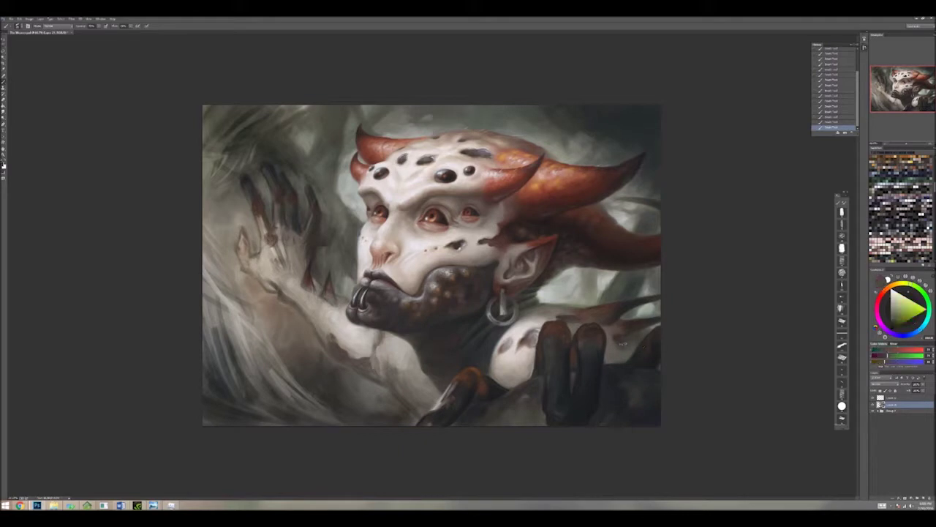
{"action": "left_click", "coordinate": [630, 319], "text": "alt"}
{"action": "left_click", "coordinate": [517, 375], "text": "alt"}
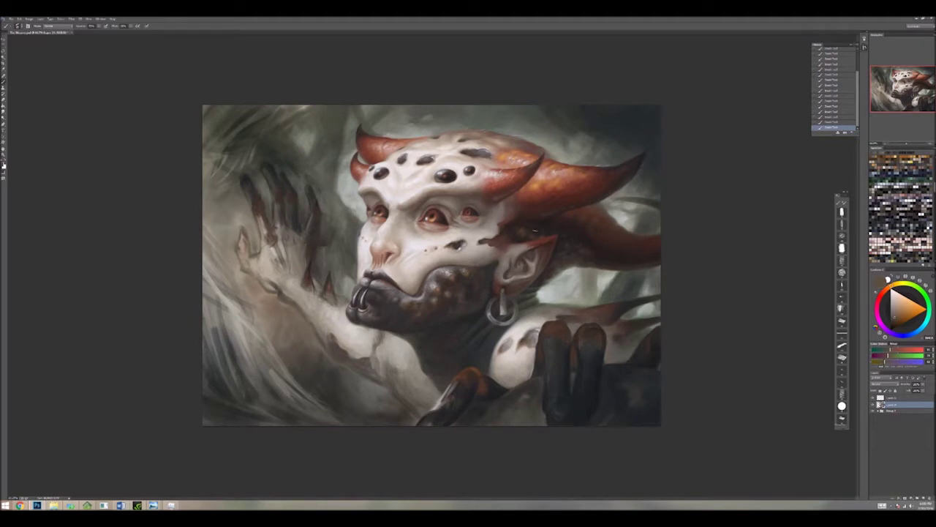
{"action": "left_click", "coordinate": [565, 341], "text": "alt"}
{"action": "left_click", "coordinate": [591, 332], "text": "alt"}
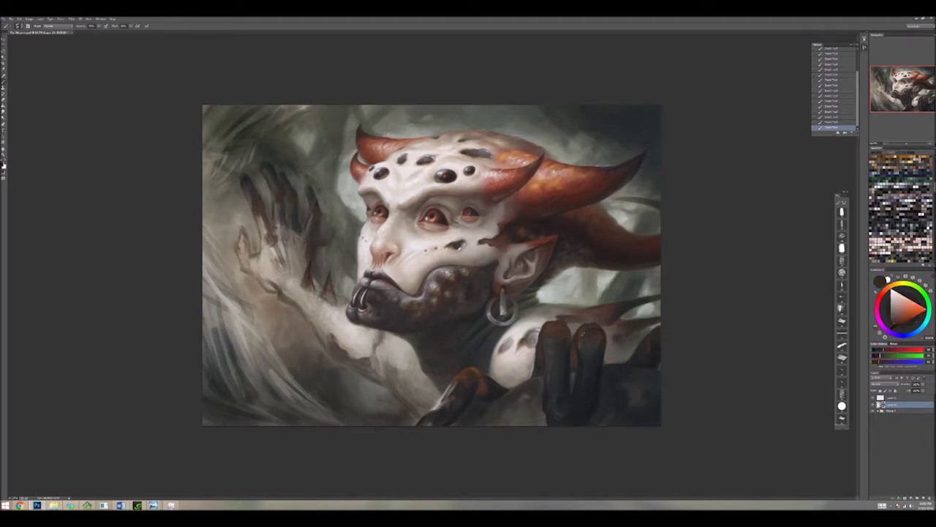
{"action": "left_click", "coordinate": [599, 347], "text": "alt"}
{"action": "left_click", "coordinate": [591, 351], "text": "alt"}
Step: Dab darker paint on the claw highlights, then sample cream, pale bluish grey and olive tones
{"action": "left_click", "coordinate": [555, 335]}
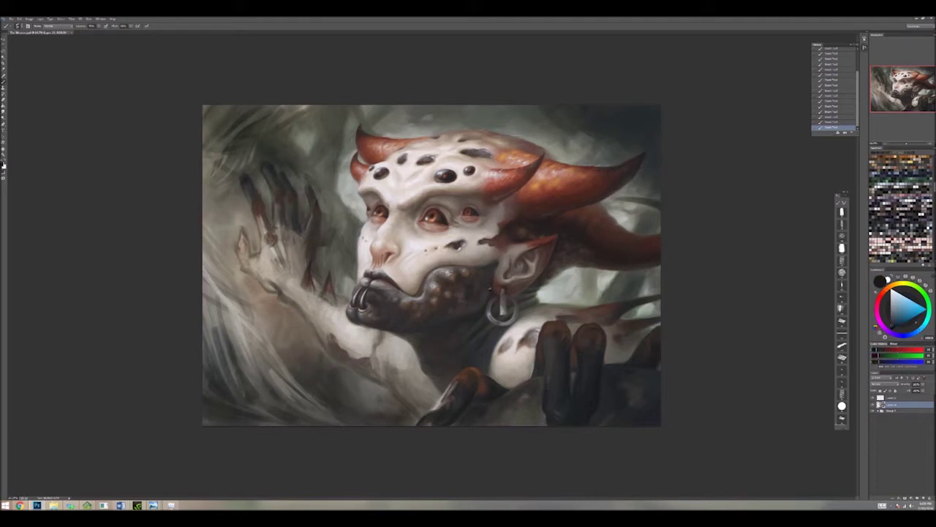
{"action": "left_click", "coordinate": [545, 226], "text": "alt"}
{"action": "left_click", "coordinate": [556, 320]}
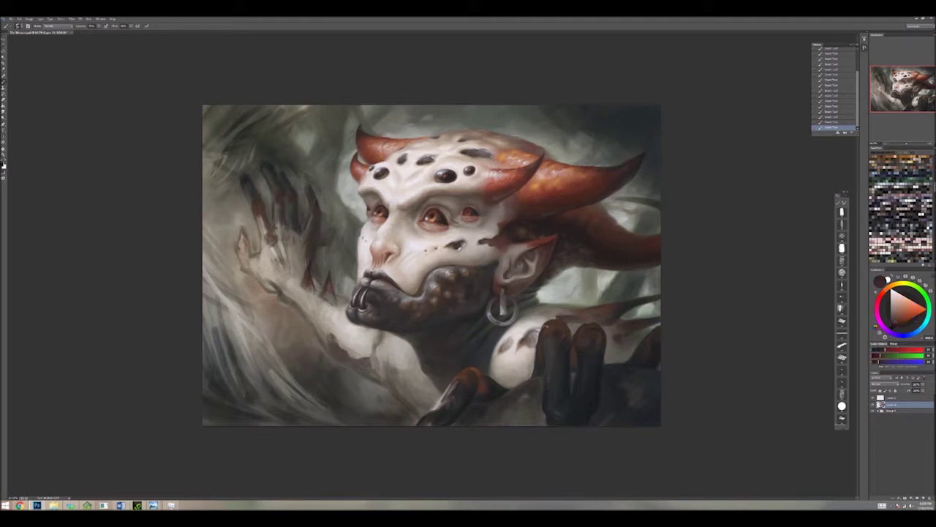
{"action": "left_click", "coordinate": [555, 326], "text": "alt"}
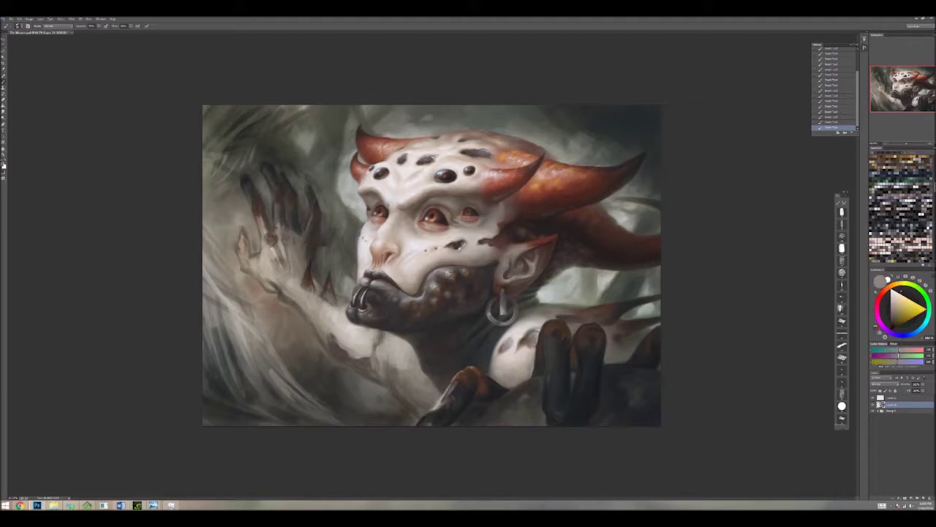
{"action": "left_click", "coordinate": [598, 260], "text": "alt"}
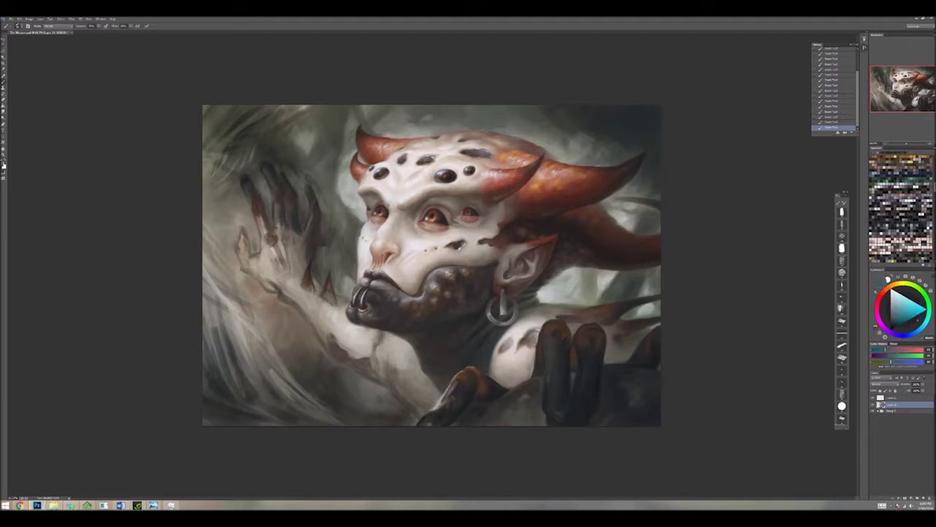
{"action": "left_click", "coordinate": [495, 343], "text": "alt"}
{"action": "left_click", "coordinate": [491, 375], "text": "alt"}
{"action": "left_click", "coordinate": [500, 387], "text": "alt"}
Step: Sample orange, yellow, pinkish-grey and dark tones from the lower painting and the dark hand
{"action": "left_click", "coordinate": [493, 398], "text": "alt"}
{"action": "left_click", "coordinate": [487, 411], "text": "alt"}
{"action": "left_click", "coordinate": [472, 422], "text": "alt"}
{"action": "left_click", "coordinate": [468, 435], "text": "alt"}
{"action": "left_click", "coordinate": [495, 404], "text": "alt"}
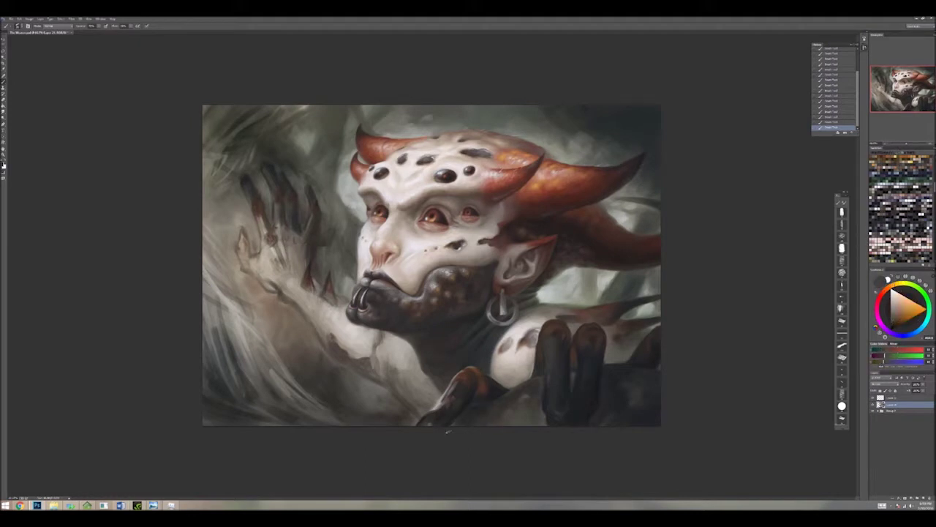
{"action": "left_click", "coordinate": [442, 433], "text": "alt"}
{"action": "left_click", "coordinate": [545, 331], "text": "alt"}
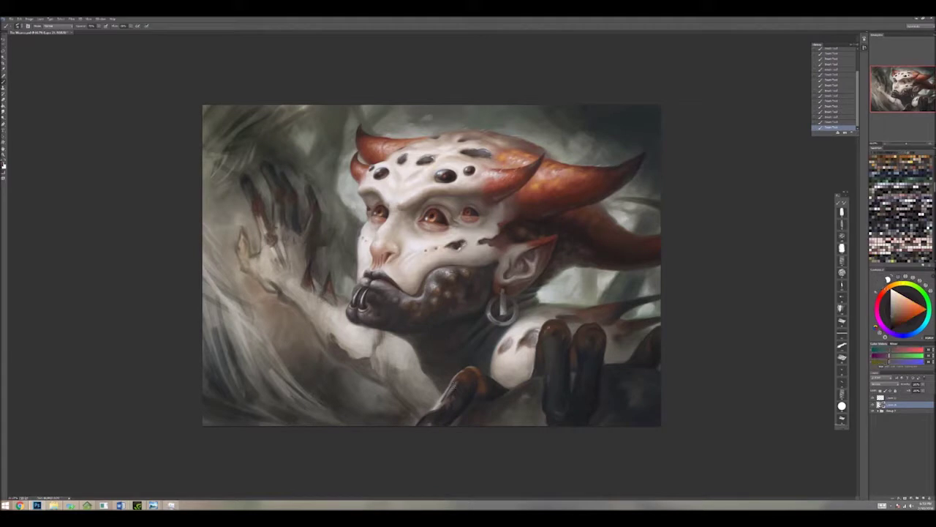
{"action": "left_click", "coordinate": [376, 286], "text": "alt"}
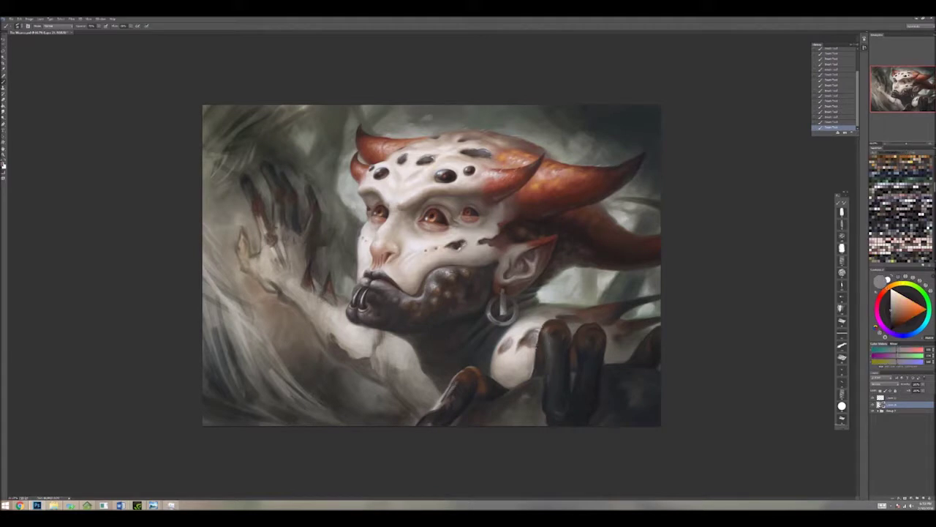
{"action": "left_click", "coordinate": [535, 352], "text": "alt"}
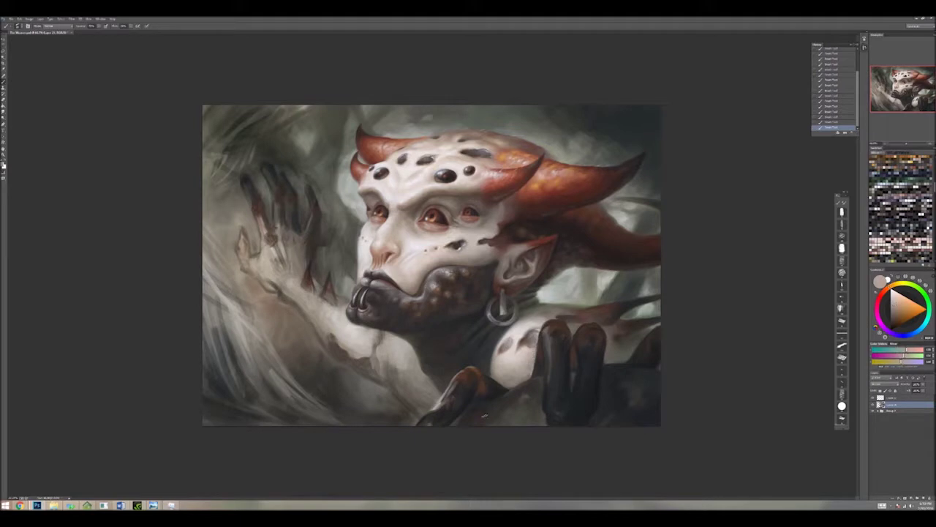
{"action": "left_click", "coordinate": [452, 393], "text": "alt"}
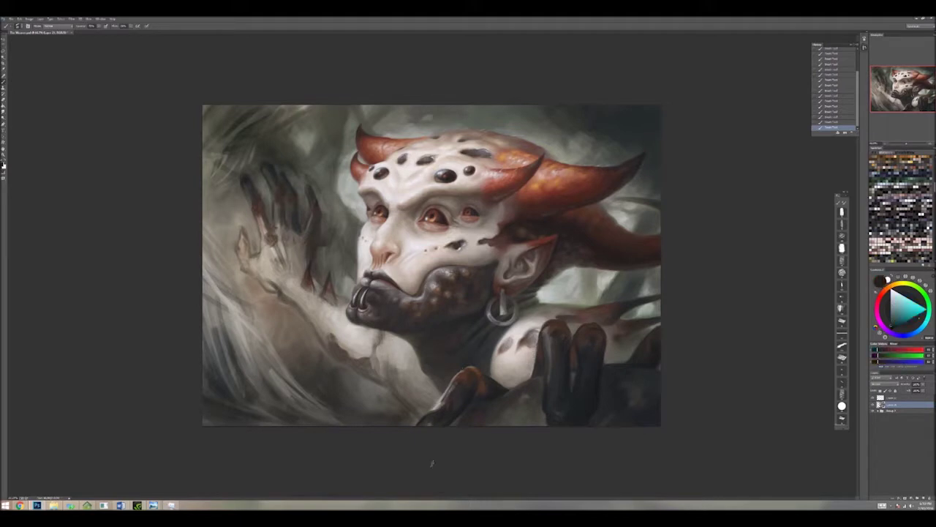
{"action": "left_click", "coordinate": [430, 423], "text": "alt"}
{"action": "left_click", "coordinate": [430, 422], "text": "alt"}
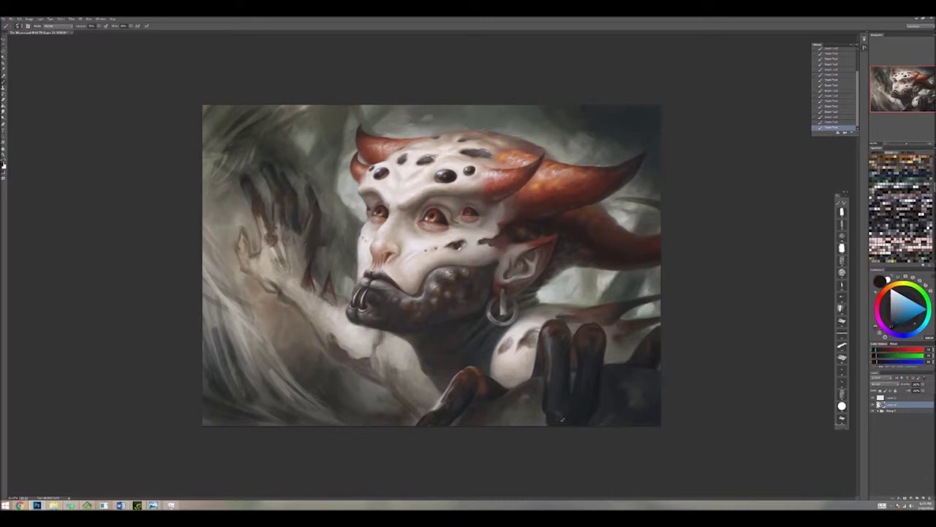
{"action": "left_click", "coordinate": [614, 369], "text": "alt"}
{"action": "left_click", "coordinate": [637, 354], "text": "alt"}
{"action": "left_click", "coordinate": [629, 358], "text": "alt"}
{"action": "left_click", "coordinate": [620, 360], "text": "alt"}
Step: Sample orange, brown, dark bluish-grey and reddish tones from the claw area
{"action": "left_click", "coordinate": [484, 395], "text": "alt"}
{"action": "left_click", "coordinate": [479, 376], "text": "alt"}
{"action": "left_click", "coordinate": [481, 384], "text": "alt"}
{"action": "left_click", "coordinate": [483, 388], "text": "alt"}
{"action": "left_click", "coordinate": [484, 389], "text": "alt"}
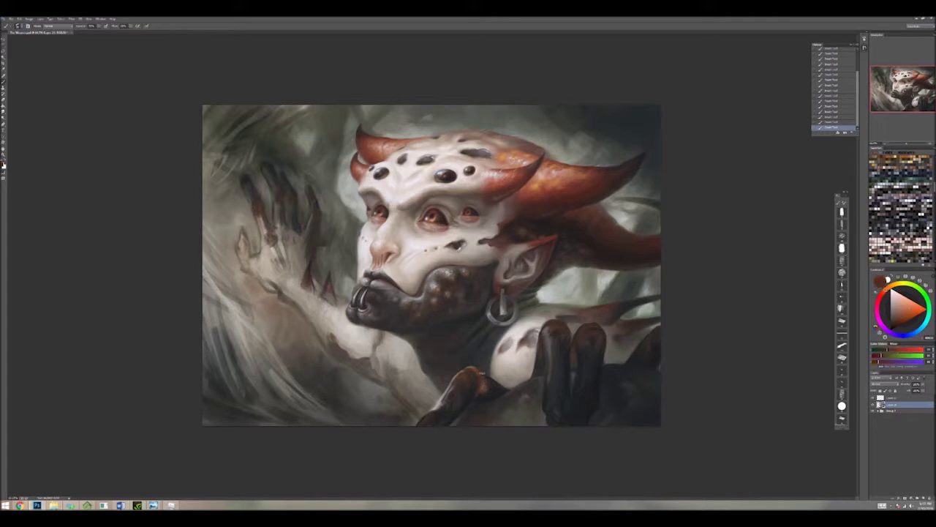
{"action": "left_click", "coordinate": [480, 398], "text": "alt"}
{"action": "left_click", "coordinate": [501, 386], "text": "alt"}
{"action": "left_click", "coordinate": [505, 395], "text": "alt"}
{"action": "left_click", "coordinate": [512, 406], "text": "alt"}
{"action": "left_click", "coordinate": [502, 406], "text": "alt"}
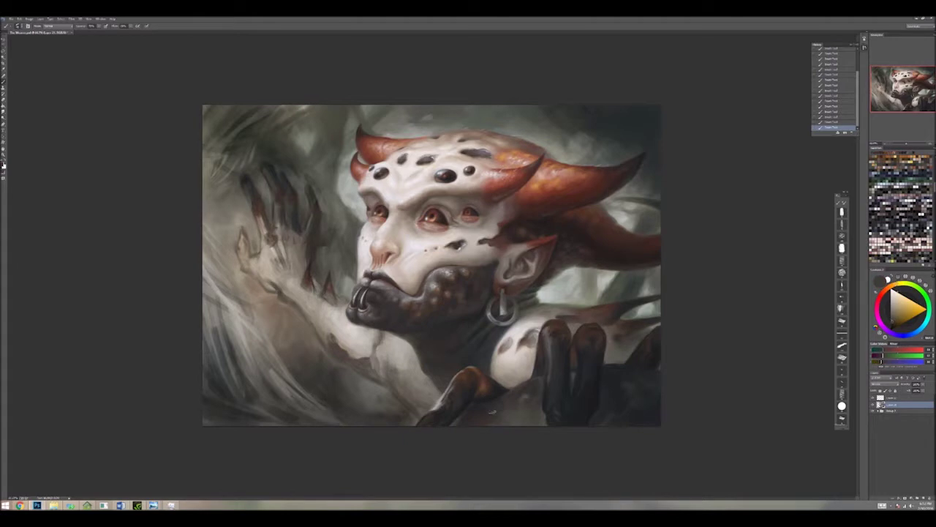
{"action": "left_click", "coordinate": [552, 366], "text": "alt"}
{"action": "left_click", "coordinate": [553, 364], "text": "alt"}
{"action": "left_click", "coordinate": [563, 351], "text": "alt"}
{"action": "left_click", "coordinate": [569, 344], "text": "alt"}
{"action": "left_click", "coordinate": [575, 344], "text": "alt"}
{"action": "left_click", "coordinate": [568, 375], "text": "alt"}
{"action": "left_click", "coordinate": [568, 345], "text": "alt"}
{"action": "left_click", "coordinate": [569, 351], "text": "alt"}
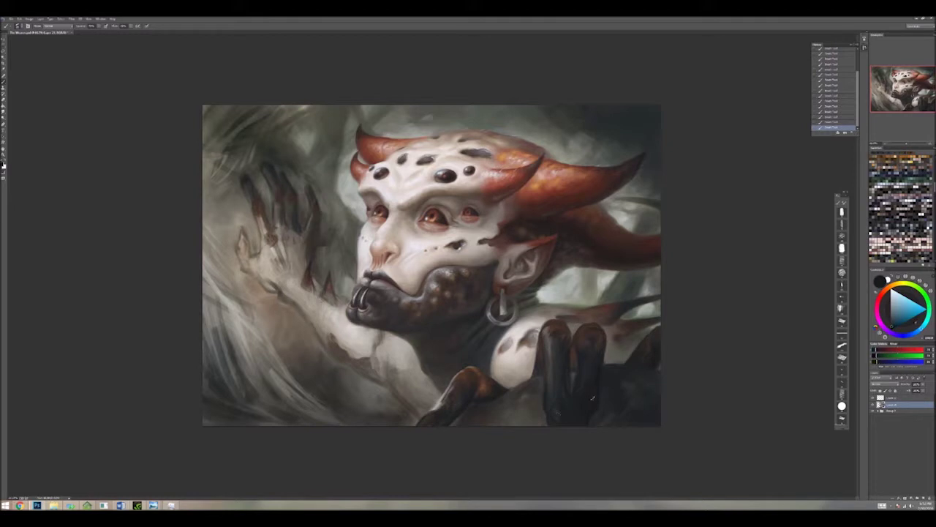
{"action": "left_click", "coordinate": [573, 371], "text": "alt"}
{"action": "left_click", "coordinate": [573, 372], "text": "alt"}
{"action": "left_click", "coordinate": [480, 415], "text": "alt"}
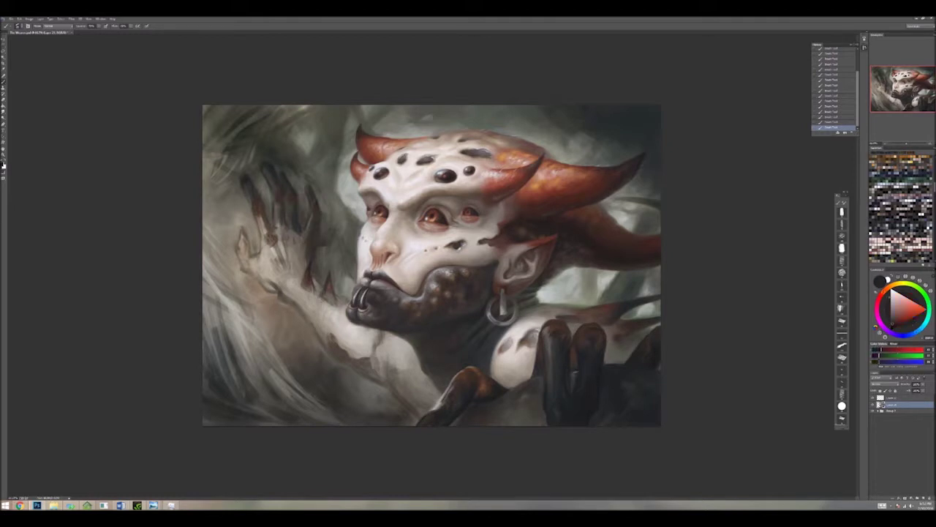
Step: Toggle between the lighter reddish-brown and darker brown foreground colours, swapping with X
{"action": "left_click", "coordinate": [4, 165]}
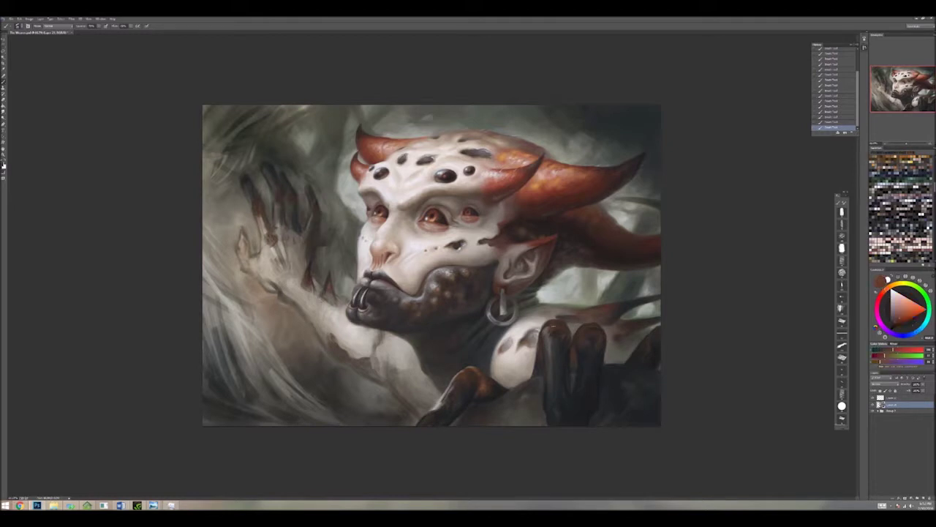
{"action": "left_click", "coordinate": [4, 166]}
{"action": "left_click", "coordinate": [3, 165]}
{"action": "left_click", "coordinate": [3, 166]}
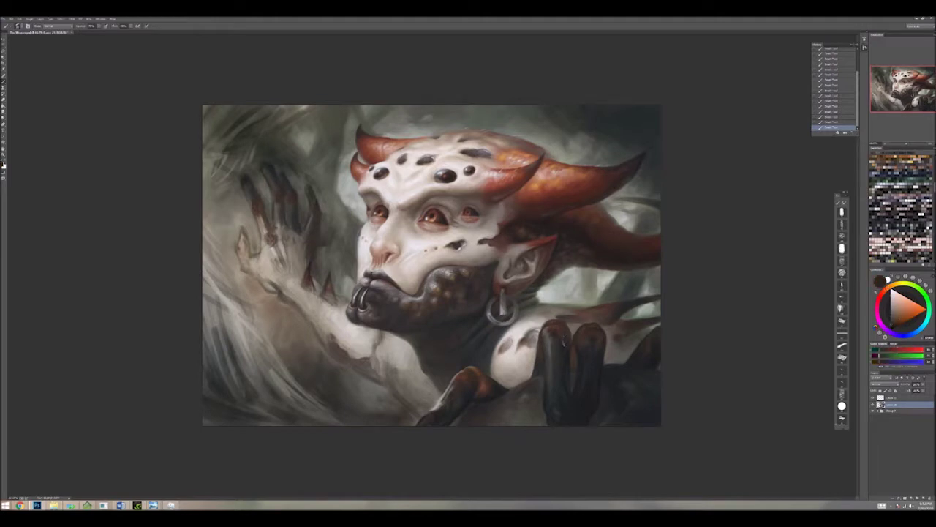
{"action": "left_click", "coordinate": [3, 165]}
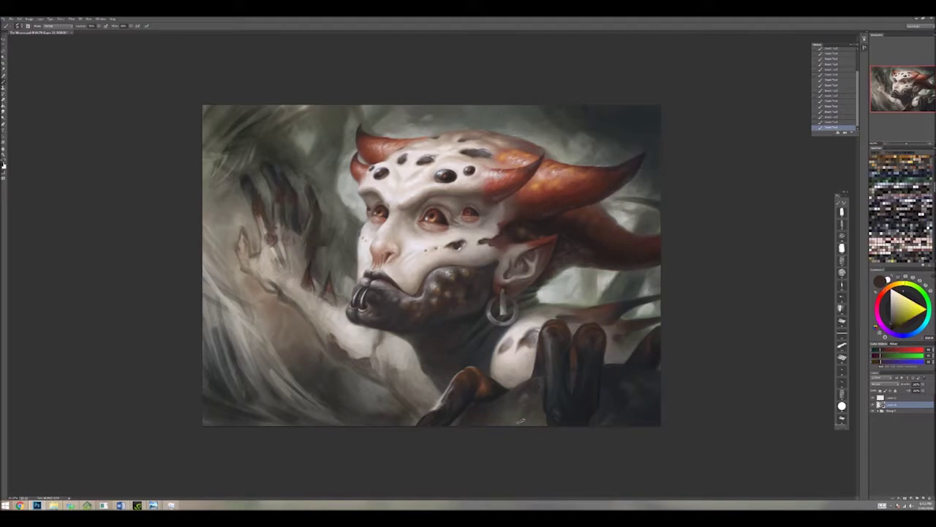
{"action": "key", "text": "x"}
Step: Sample warm orange-brown, cool bluish and dark red tones from the canvas near the claws
{"action": "left_click", "coordinate": [530, 421], "text": "alt"}
{"action": "left_click", "coordinate": [525, 395], "text": "alt"}
{"action": "left_click", "coordinate": [522, 392], "text": "alt"}
{"action": "left_click", "coordinate": [516, 410], "text": "alt"}
{"action": "left_click", "coordinate": [489, 422], "text": "alt"}
{"action": "left_click", "coordinate": [501, 409], "text": "alt"}
{"action": "left_click", "coordinate": [454, 407], "text": "alt"}
{"action": "left_click", "coordinate": [448, 409], "text": "alt"}
{"action": "left_click", "coordinate": [439, 411], "text": "alt"}
{"action": "left_click", "coordinate": [440, 411], "text": "alt"}
{"action": "left_click", "coordinate": [465, 374], "text": "alt"}
{"action": "left_click", "coordinate": [465, 373], "text": "alt"}
{"action": "left_click", "coordinate": [474, 368], "text": "alt"}
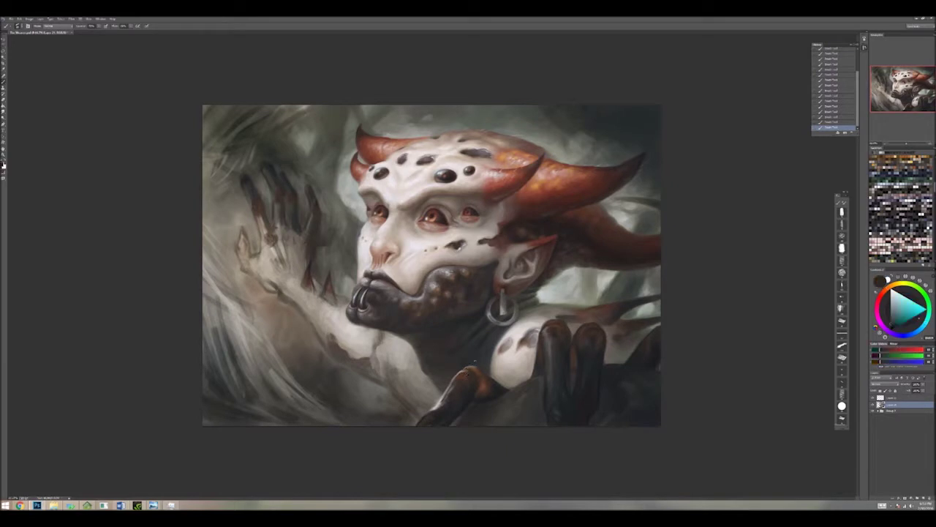
{"action": "left_click", "coordinate": [501, 360], "text": "alt"}
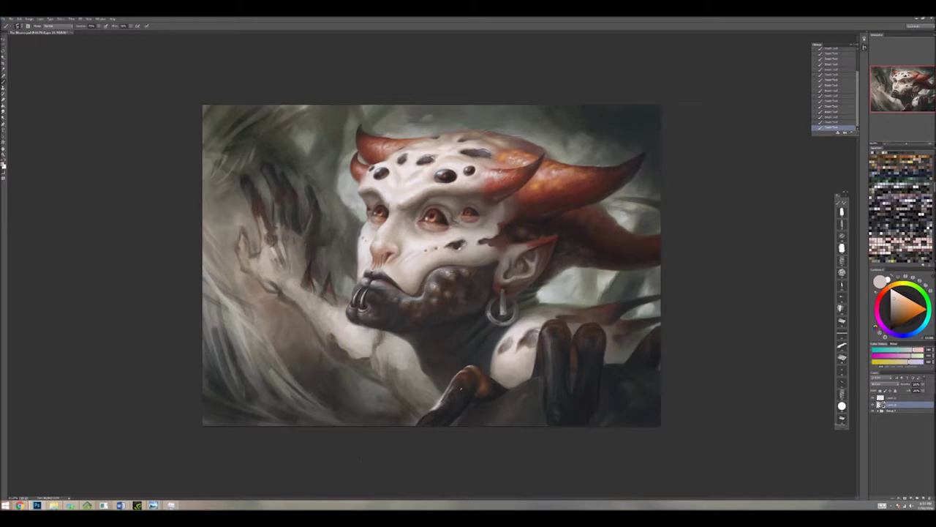
{"action": "left_click", "coordinate": [445, 392], "text": "alt"}
{"action": "left_click", "coordinate": [446, 392], "text": "alt"}
{"action": "left_click", "coordinate": [446, 392], "text": "alt"}
{"action": "left_click", "coordinate": [445, 392], "text": "alt"}
{"action": "left_click", "coordinate": [446, 392], "text": "alt"}
{"action": "left_click", "coordinate": [446, 392], "text": "alt"}
{"action": "left_click", "coordinate": [445, 392], "text": "alt"}
{"action": "left_click", "coordinate": [446, 392], "text": "alt"}
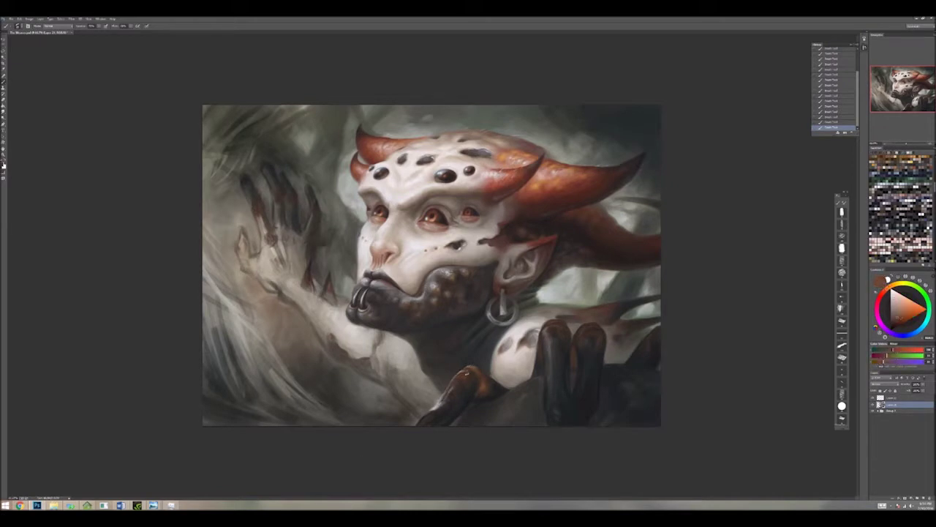
{"action": "left_click", "coordinate": [445, 392], "text": "alt"}
Step: Sample alternating orange, dark blue, green and lighter tones around the claws
{"action": "left_click", "coordinate": [448, 395], "text": "alt"}
{"action": "left_click", "coordinate": [448, 395], "text": "alt"}
{"action": "left_click", "coordinate": [447, 394], "text": "alt"}
{"action": "left_click", "coordinate": [448, 394], "text": "alt"}
{"action": "left_click", "coordinate": [452, 388], "text": "alt"}
{"action": "left_click", "coordinate": [443, 407], "text": "alt"}
{"action": "left_click", "coordinate": [443, 321], "text": "alt"}
{"action": "left_click", "coordinate": [475, 357], "text": "alt"}
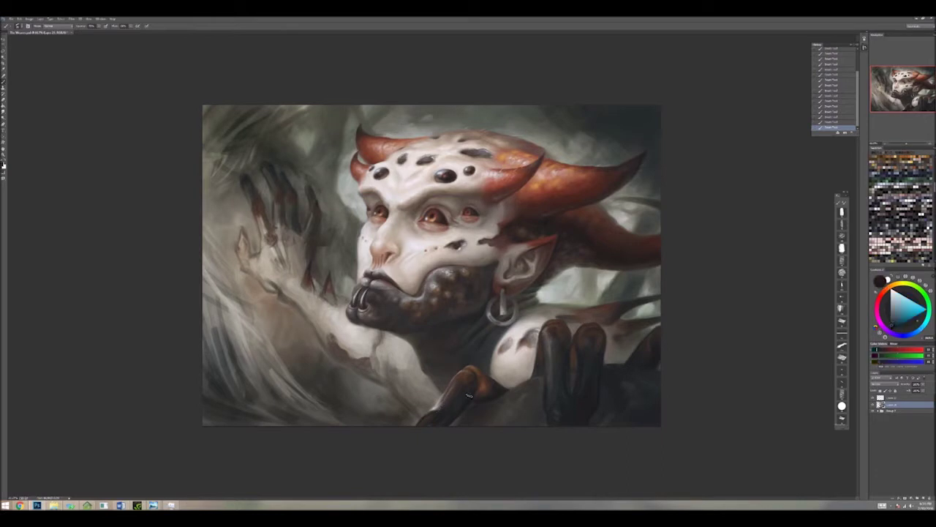
{"action": "left_click", "coordinate": [439, 430], "text": "alt"}
{"action": "left_click", "coordinate": [447, 427], "text": "alt"}
{"action": "left_click", "coordinate": [461, 421], "text": "alt"}
{"action": "left_click", "coordinate": [477, 408], "text": "alt"}
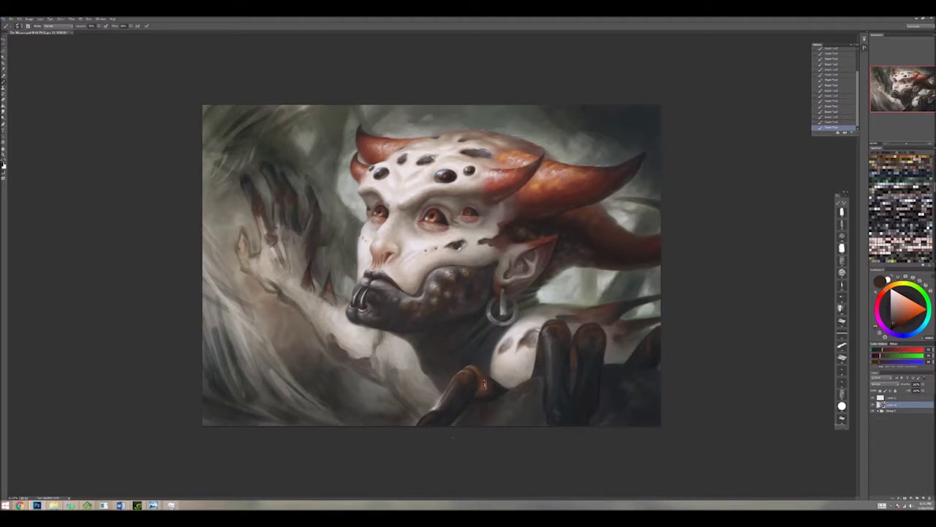
{"action": "left_click", "coordinate": [485, 395], "text": "alt"}
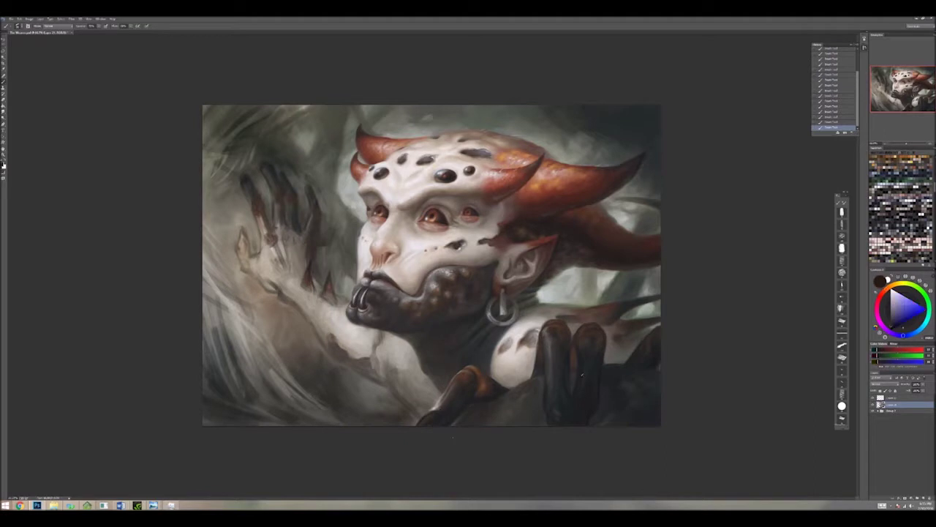
{"action": "left_click", "coordinate": [578, 368], "text": "alt"}
{"action": "left_click", "coordinate": [577, 348], "text": "alt"}
{"action": "left_click", "coordinate": [586, 331], "text": "alt"}
{"action": "left_click", "coordinate": [582, 371], "text": "alt"}
{"action": "left_click", "coordinate": [582, 358], "text": "alt"}
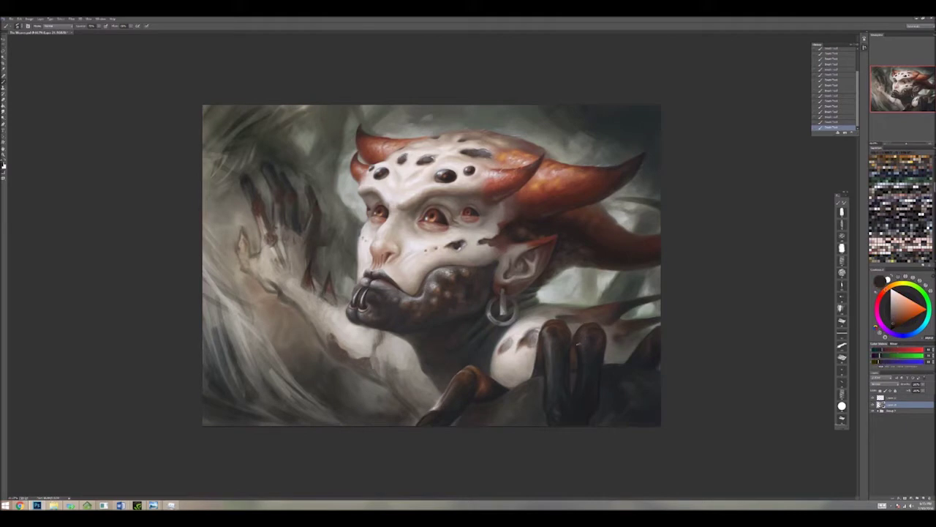
{"action": "left_click", "coordinate": [563, 391], "text": "alt"}
{"action": "left_click", "coordinate": [563, 391], "text": "alt"}
{"action": "left_click", "coordinate": [569, 351], "text": "alt"}
{"action": "left_click", "coordinate": [569, 351], "text": "alt"}
{"action": "left_click", "coordinate": [532, 373], "text": "alt"}
Step: Sample dark, yellow-green, cyan-blue and orange tones from the raised hand
{"action": "left_click", "coordinate": [243, 170], "text": "alt"}
{"action": "left_click", "coordinate": [242, 170], "text": "alt"}
{"action": "left_click", "coordinate": [242, 170], "text": "alt"}
{"action": "left_click", "coordinate": [242, 170], "text": "alt"}
{"action": "left_click", "coordinate": [242, 170], "text": "alt"}
{"action": "left_click", "coordinate": [263, 221], "text": "alt"}
{"action": "left_click", "coordinate": [272, 226], "text": "alt"}
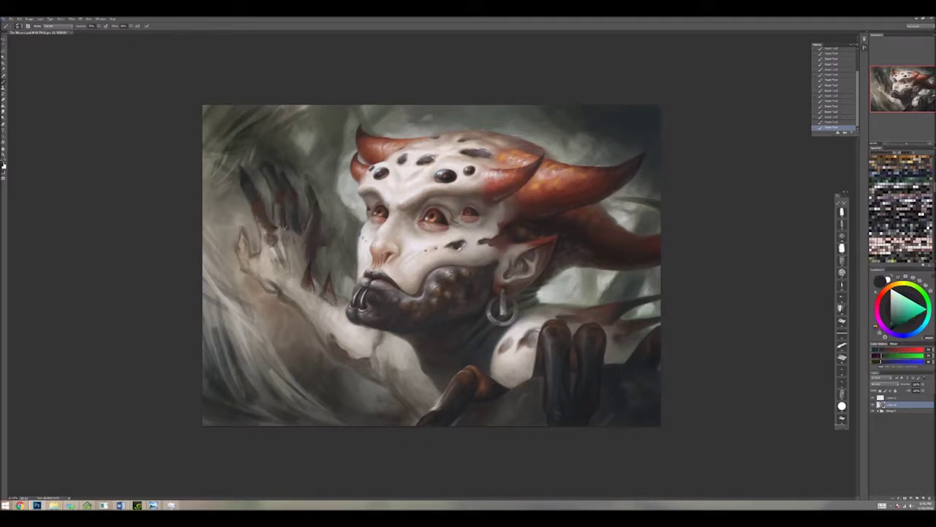
{"action": "left_click", "coordinate": [278, 229], "text": "alt"}
{"action": "left_click", "coordinate": [278, 228], "text": "alt"}
{"action": "left_click", "coordinate": [265, 202], "text": "alt"}
{"action": "left_click", "coordinate": [271, 217], "text": "alt"}
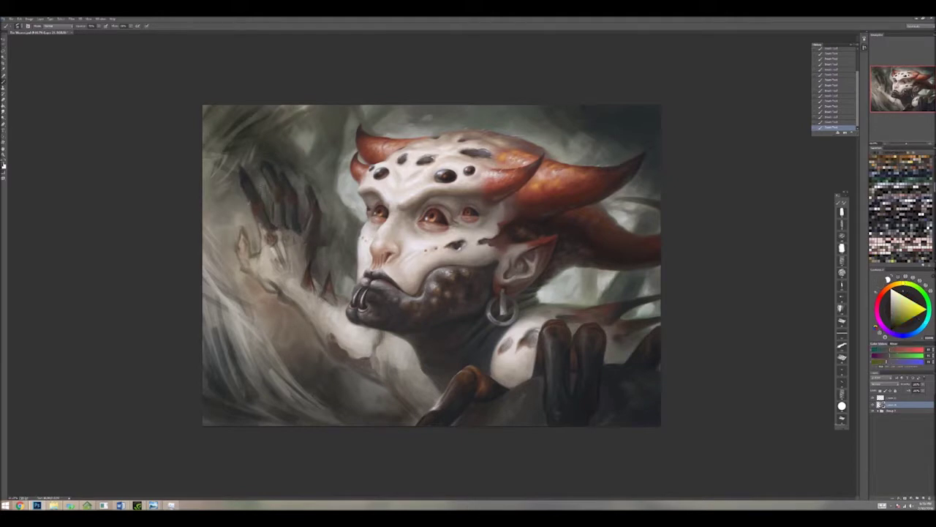
{"action": "left_click", "coordinate": [245, 226], "text": "alt"}
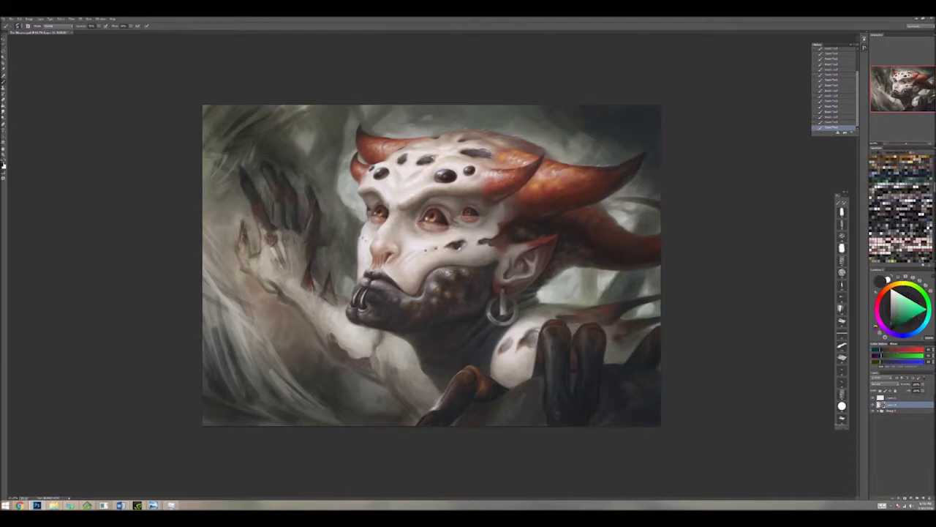
{"action": "left_click", "coordinate": [241, 247], "text": "alt"}
{"action": "left_click", "coordinate": [248, 253], "text": "alt"}
{"action": "left_click", "coordinate": [246, 256], "text": "alt"}
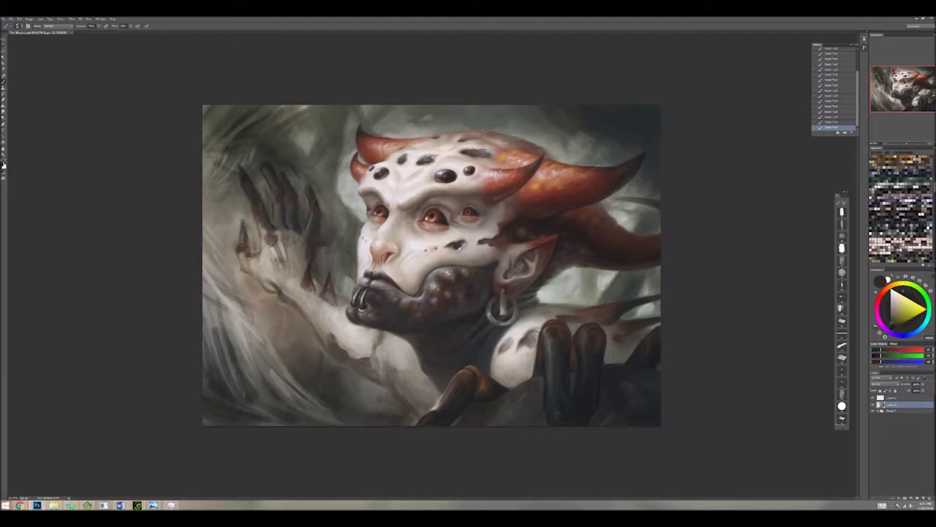
{"action": "left_click", "coordinate": [263, 223], "text": "alt"}
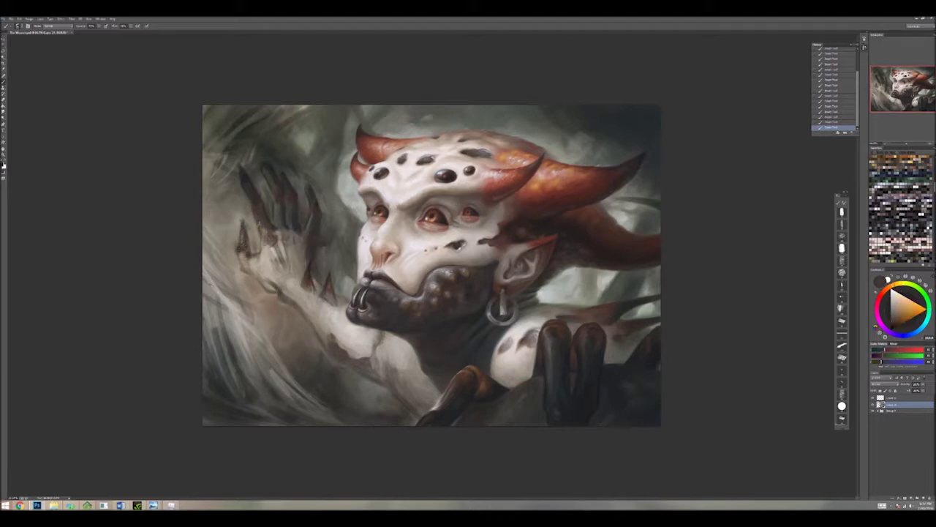
Step: Paint dark claw strokes on the raised hand, using a darker sampled tone lower down
{"action": "mouse_move", "coordinate": [275, 235]}
{"action": "left_mouse_down"}
{"action": "mouse_move", "coordinate": [281, 259]}
{"action": "mouse_move", "coordinate": [293, 255]}
{"action": "mouse_move", "coordinate": [306, 271]}
{"action": "left_mouse_up"}
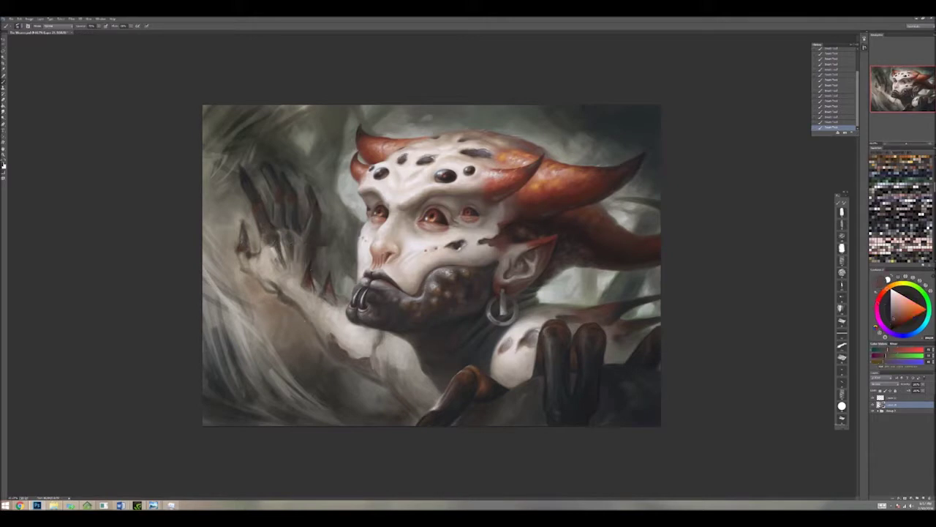
{"action": "left_click", "coordinate": [285, 297], "text": "alt"}
{"action": "left_click_drag", "start_coordinate": [278, 292], "coordinate": [306, 316]}
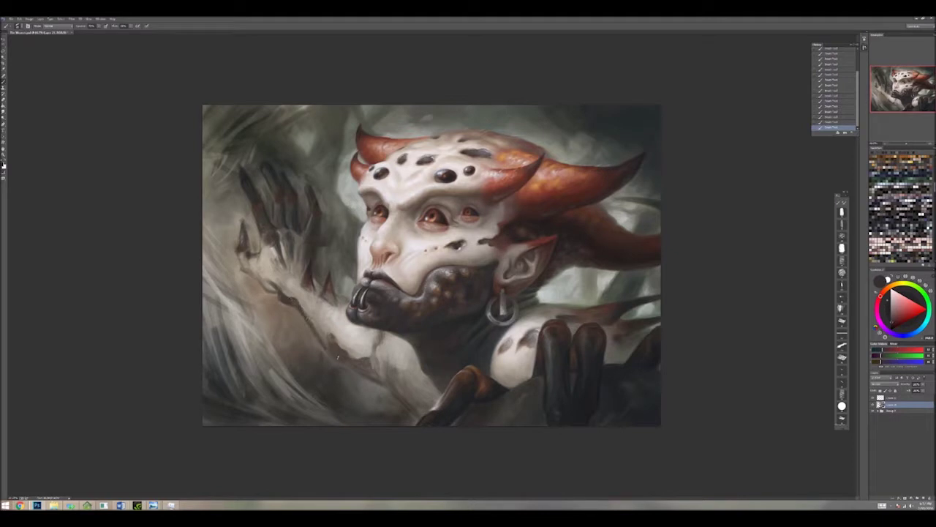
Step: Sample pale beige, blue-grey, grey and orange-brown tones from the hand
{"action": "left_click", "coordinate": [368, 370], "text": "alt"}
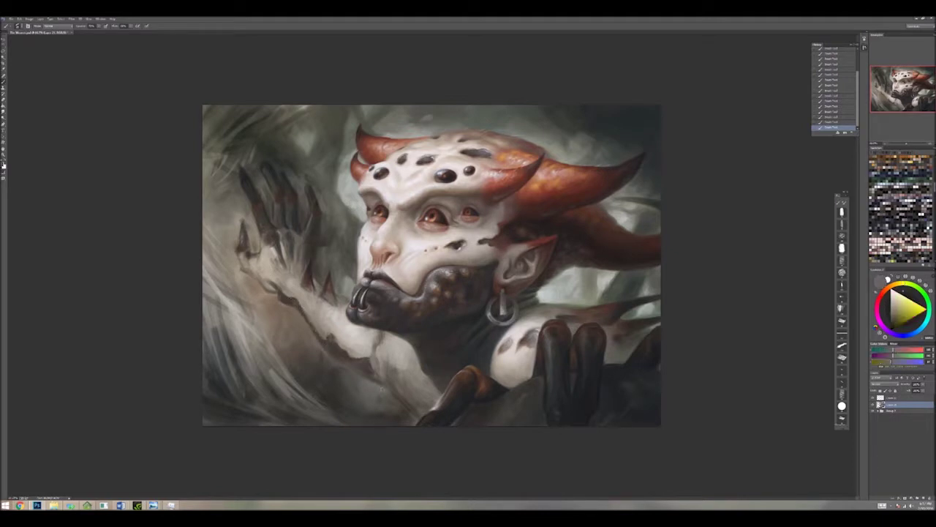
{"action": "left_click", "coordinate": [357, 335], "text": "alt"}
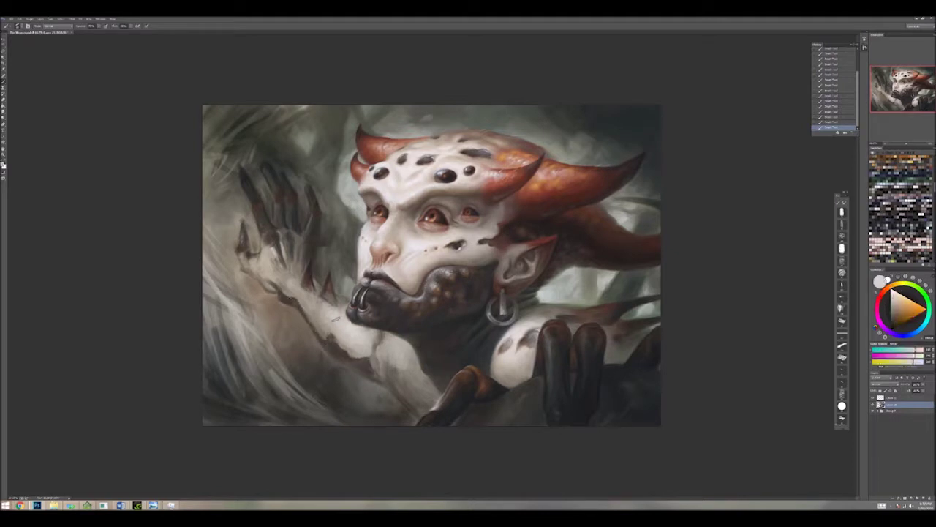
{"action": "left_click", "coordinate": [337, 323], "text": "alt"}
{"action": "left_click", "coordinate": [338, 324], "text": "alt"}
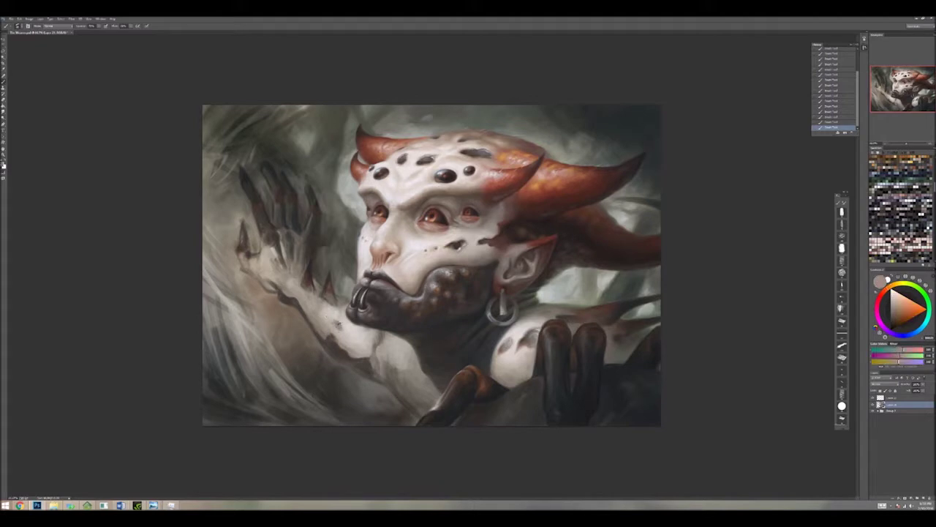
{"action": "left_click", "coordinate": [339, 324], "text": "alt"}
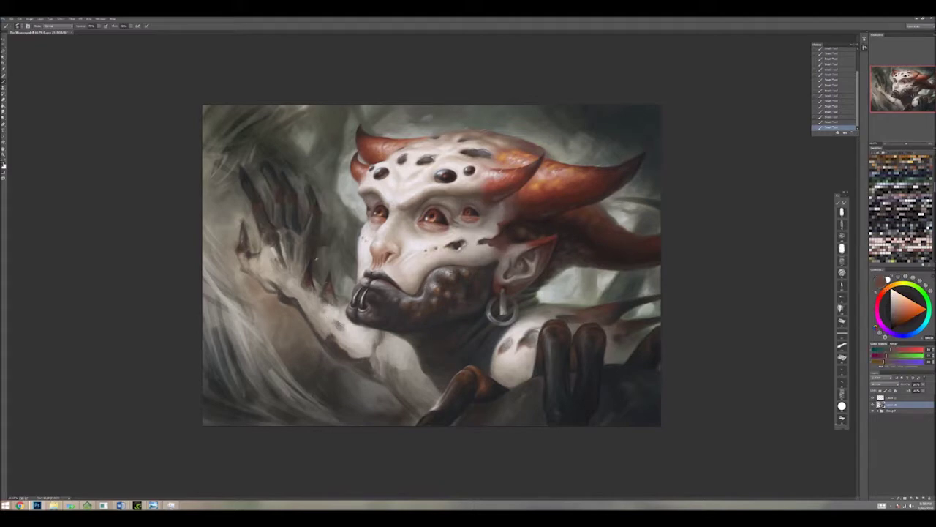
{"action": "left_click", "coordinate": [324, 301], "text": "alt"}
{"action": "left_click", "coordinate": [325, 301], "text": "alt"}
{"action": "left_click", "coordinate": [325, 302], "text": "alt"}
{"action": "left_click", "coordinate": [325, 302], "text": "alt"}
{"action": "left_click", "coordinate": [325, 301], "text": "alt"}
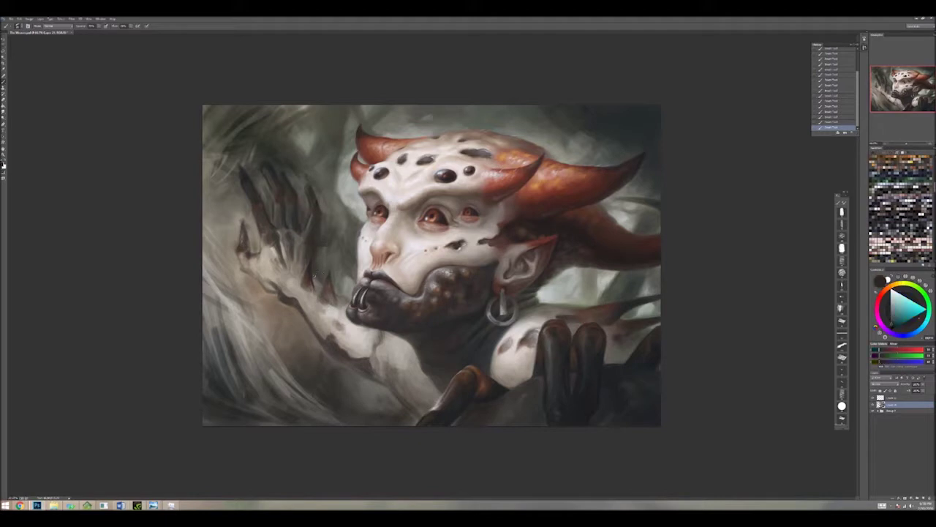
{"action": "left_click", "coordinate": [328, 275], "text": "alt"}
{"action": "left_click", "coordinate": [328, 275], "text": "alt"}
{"action": "left_click", "coordinate": [328, 275], "text": "alt"}
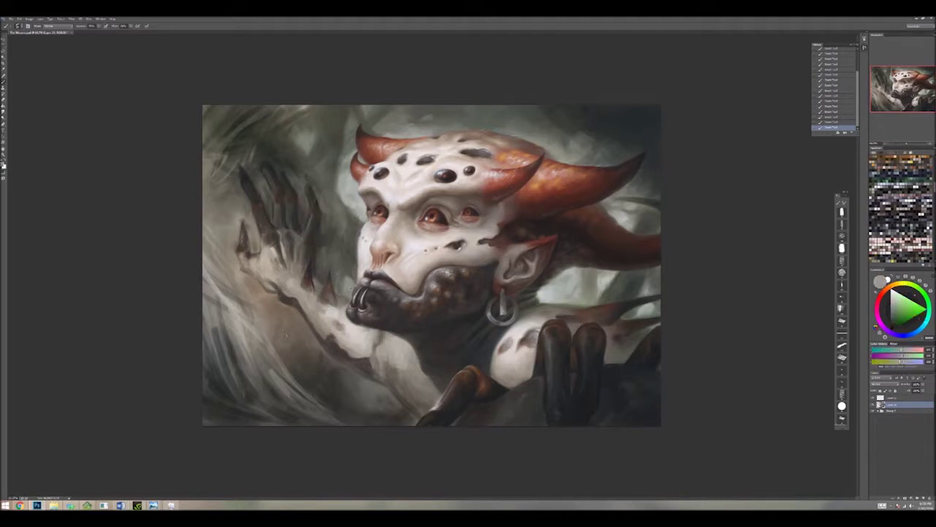
{"action": "left_click", "coordinate": [307, 260], "text": "alt"}
{"action": "left_click", "coordinate": [283, 306], "text": "alt"}
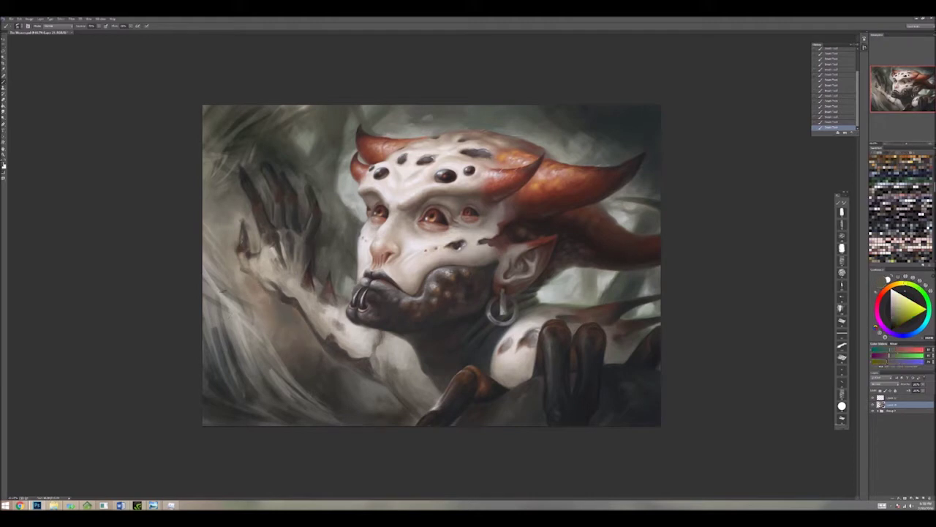
{"action": "left_click", "coordinate": [292, 322], "text": "alt"}
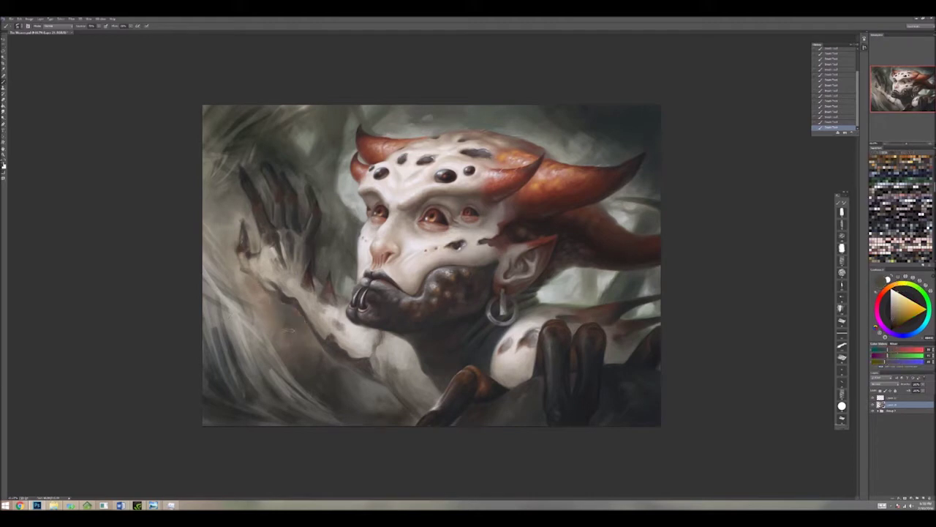
{"action": "left_click", "coordinate": [310, 341], "text": "alt"}
Step: Sample greenish and bluish-grey tones, then paint small dark marks near the lip ring
{"action": "left_click", "coordinate": [322, 402], "text": "alt"}
{"action": "left_click", "coordinate": [330, 380], "text": "alt"}
{"action": "left_click", "coordinate": [336, 379], "text": "alt"}
{"action": "left_click", "coordinate": [330, 384], "text": "alt"}
{"action": "left_click", "coordinate": [334, 391], "text": "alt"}
{"action": "left_click", "coordinate": [379, 415], "text": "alt"}
{"action": "left_click", "coordinate": [321, 405], "text": "alt"}
{"action": "left_click", "coordinate": [350, 210], "text": "alt"}
{"action": "left_click", "coordinate": [357, 220], "text": "alt"}
{"action": "left_click", "coordinate": [358, 222], "text": "alt"}
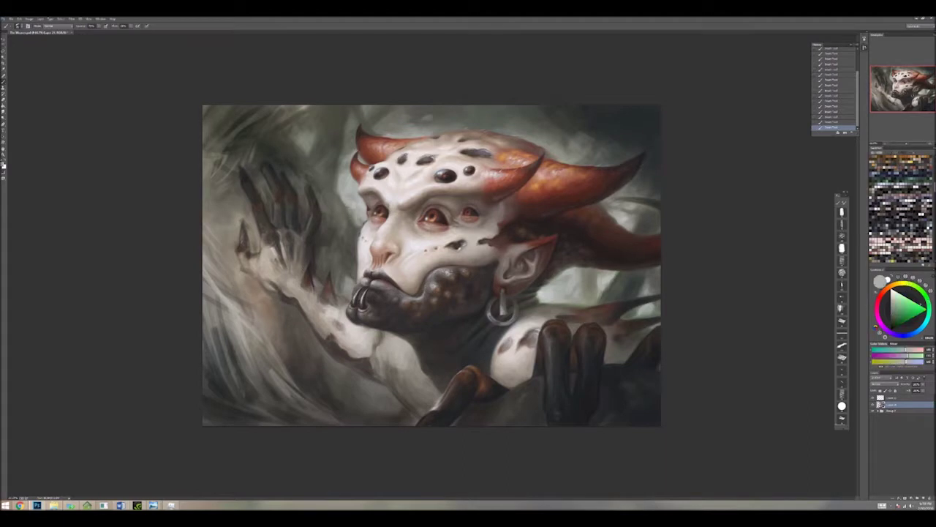
{"action": "left_click", "coordinate": [347, 282], "text": "alt"}
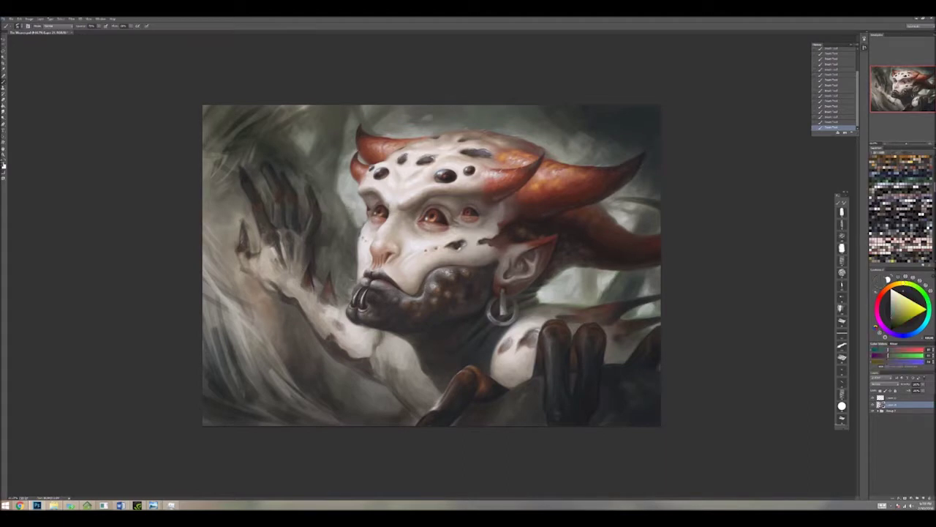
{"action": "left_click", "coordinate": [351, 291], "text": "alt"}
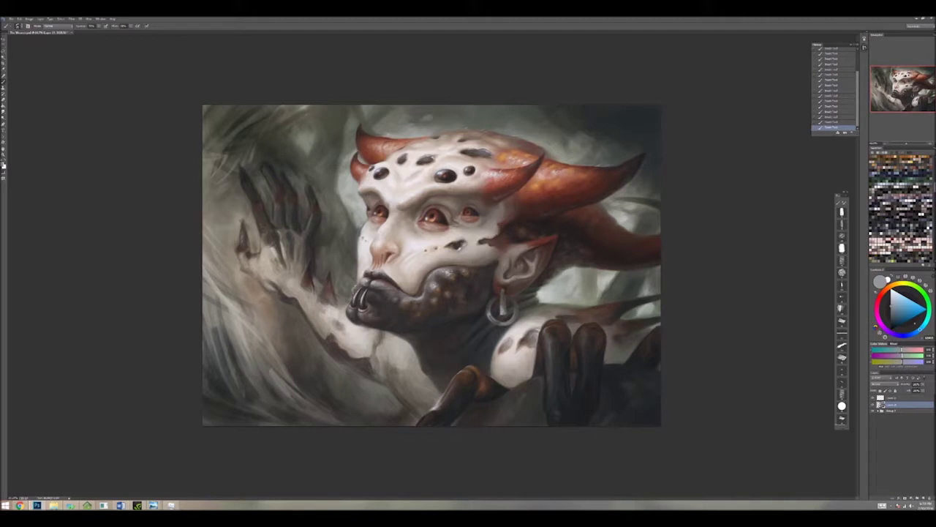
{"action": "left_click", "coordinate": [338, 256], "text": "alt"}
{"action": "left_click", "coordinate": [340, 260], "text": "alt"}
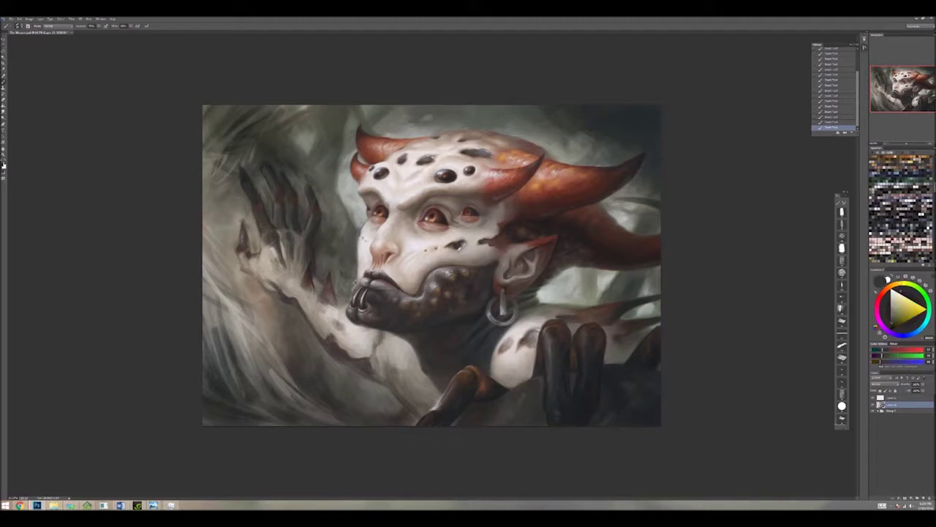
{"action": "left_click_drag", "start_coordinate": [347, 281], "coordinate": [350, 288]}
Step: Paint small strokes on the clawed hand using orange tones sampled from it
{"action": "key", "text": "x"}
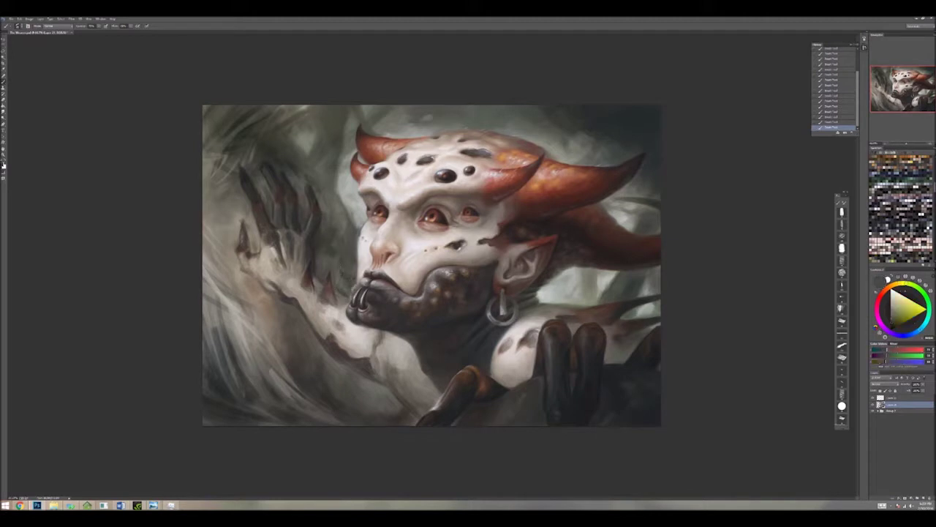
{"action": "left_click", "coordinate": [299, 262], "text": "alt"}
{"action": "left_click_drag", "start_coordinate": [297, 257], "coordinate": [303, 268]}
{"action": "left_click", "coordinate": [300, 263], "text": "alt"}
{"action": "left_click", "coordinate": [264, 248], "text": "alt"}
{"action": "left_click", "coordinate": [265, 247], "text": "alt"}
{"action": "mouse_move", "coordinate": [262, 240]}
{"action": "left_mouse_down"}
{"action": "mouse_move", "coordinate": [268, 256]}
{"action": "mouse_move", "coordinate": [295, 258]}
{"action": "left_mouse_up"}
Step: Add more refining marks to the clawed hand, then pick a light beige from the painting
{"action": "left_click", "coordinate": [293, 248], "text": "alt"}
{"action": "left_click_drag", "start_coordinate": [300, 257], "coordinate": [303, 268]}
{"action": "left_click", "coordinate": [263, 248], "text": "alt"}
{"action": "mouse_move", "coordinate": [260, 246]}
{"action": "left_mouse_down"}
{"action": "mouse_move", "coordinate": [264, 268]}
{"action": "mouse_move", "coordinate": [250, 262]}
{"action": "mouse_move", "coordinate": [281, 285]}
{"action": "mouse_move", "coordinate": [299, 281]}
{"action": "left_mouse_up"}
{"action": "left_click", "coordinate": [275, 268], "text": "alt"}
{"action": "left_click", "coordinate": [276, 268], "text": "alt"}
{"action": "left_click", "coordinate": [276, 268], "text": "alt"}
{"action": "left_click", "coordinate": [276, 268], "text": "alt"}
{"action": "left_click", "coordinate": [292, 281], "text": "alt"}
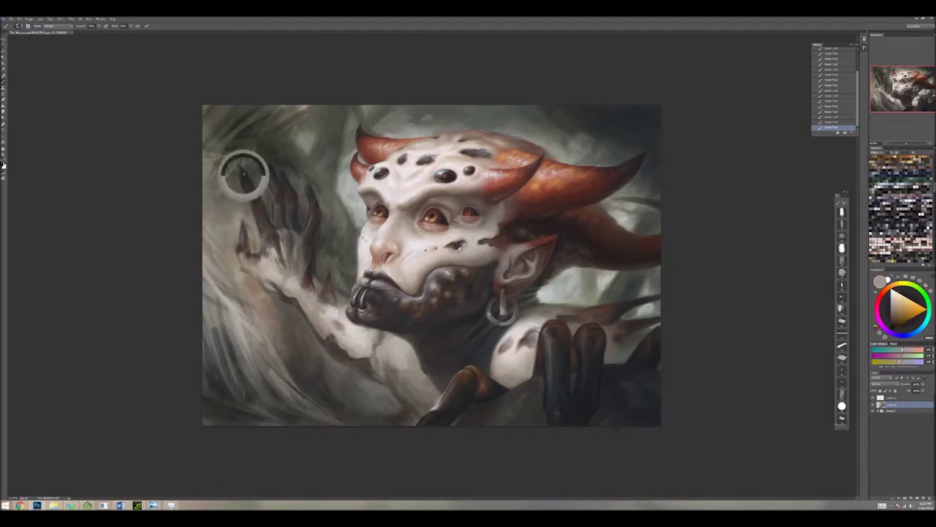
Step: Darken the fingers and claws with near-black detailing strokes
{"action": "key", "text": "d"}
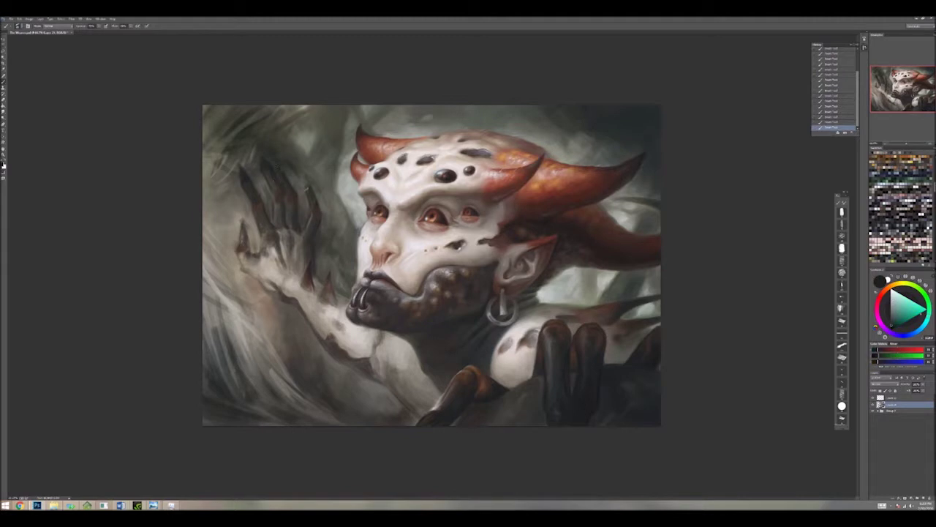
{"action": "left_click", "coordinate": [249, 163], "text": "alt"}
{"action": "left_click_drag", "start_coordinate": [246, 162], "coordinate": [263, 163]}
{"action": "left_click_drag", "start_coordinate": [290, 174], "coordinate": [306, 192]}
{"action": "left_click_drag", "start_coordinate": [306, 170], "coordinate": [319, 180]}
{"action": "left_click_drag", "start_coordinate": [297, 151], "coordinate": [303, 155]}
{"action": "left_click_drag", "start_coordinate": [315, 169], "coordinate": [338, 225]}
{"action": "left_click", "coordinate": [337, 253], "text": "alt"}
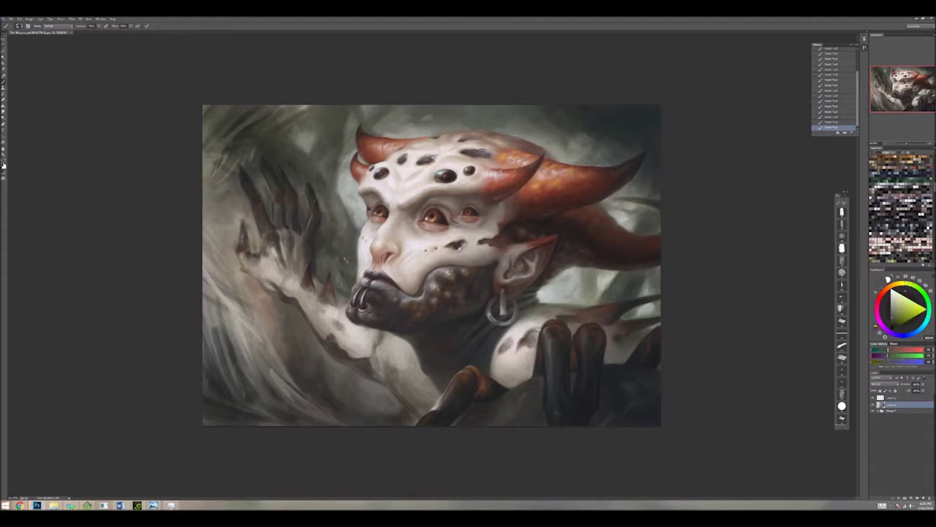
Step: Lighten the chest with light beige strokes sampled from the skin
{"action": "left_click", "coordinate": [389, 358], "text": "alt"}
{"action": "mouse_move", "coordinate": [382, 355]}
{"action": "left_mouse_down"}
{"action": "mouse_move", "coordinate": [409, 371]}
{"action": "mouse_move", "coordinate": [402, 385]}
{"action": "left_mouse_up"}
{"action": "left_click", "coordinate": [424, 410], "text": "alt"}
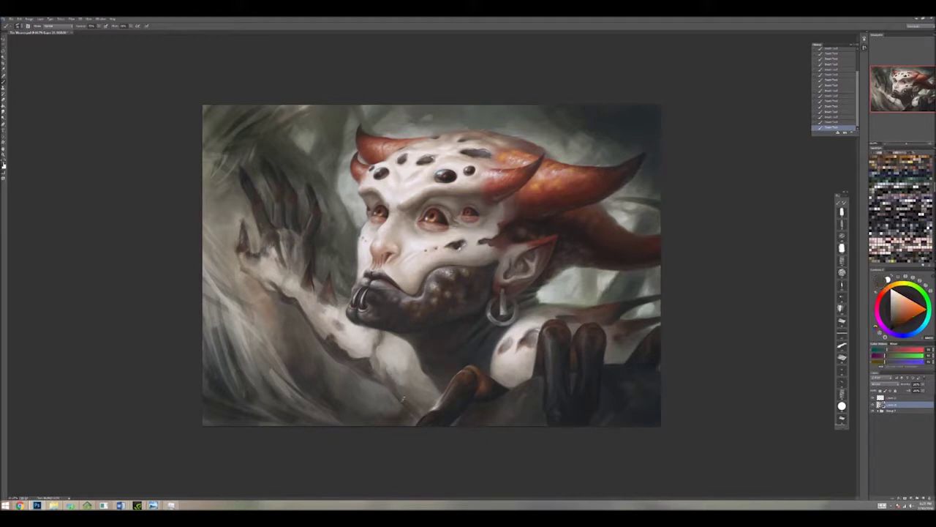
{"action": "left_click", "coordinate": [432, 409], "text": "alt"}
{"action": "left_click", "coordinate": [424, 414], "text": "alt"}
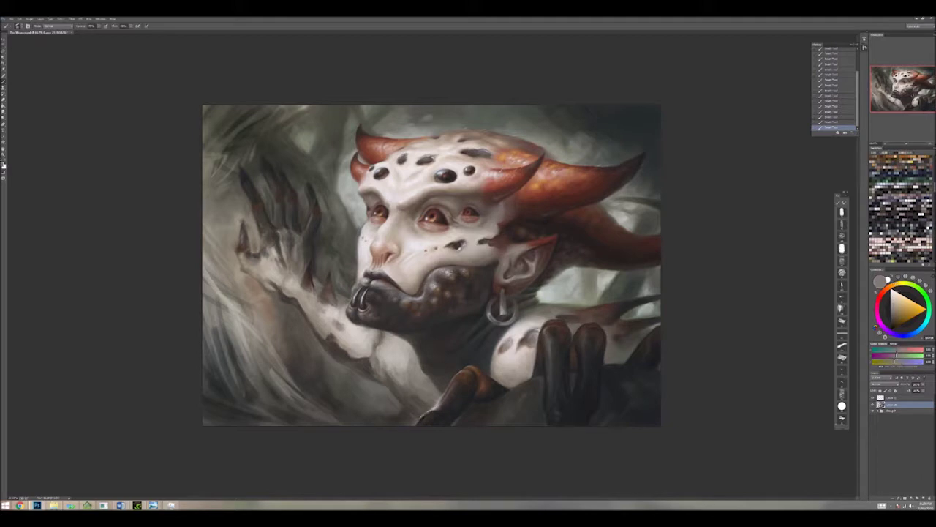
Step: Deepen the top-left background with a dark green stroke, then sample a light grey
{"action": "left_click", "coordinate": [542, 402], "text": "alt"}
{"action": "left_click", "coordinate": [543, 401], "text": "alt"}
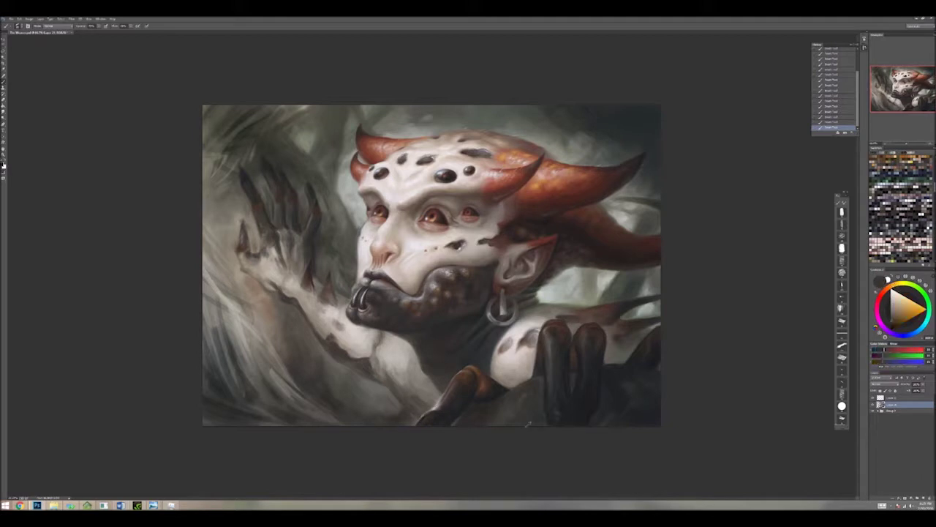
{"action": "left_click", "coordinate": [572, 296], "text": "alt"}
{"action": "left_click", "coordinate": [521, 329], "text": "alt"}
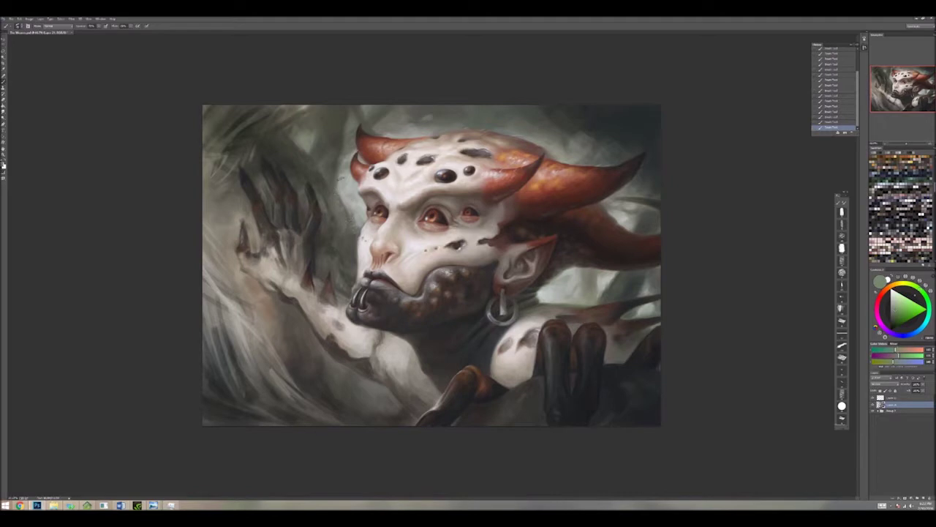
{"action": "left_click", "coordinate": [242, 124], "text": "alt"}
{"action": "mouse_move", "coordinate": [252, 125]}
{"action": "left_mouse_down"}
{"action": "mouse_move", "coordinate": [234, 149]}
{"action": "mouse_move", "coordinate": [277, 138]}
{"action": "mouse_move", "coordinate": [270, 103]}
{"action": "mouse_move", "coordinate": [296, 151]}
{"action": "mouse_move", "coordinate": [289, 128]}
{"action": "mouse_move", "coordinate": [308, 131]}
{"action": "mouse_move", "coordinate": [312, 109]}
{"action": "mouse_move", "coordinate": [324, 140]}
{"action": "left_mouse_up"}
{"action": "left_click", "coordinate": [296, 152], "text": "alt"}
{"action": "left_click", "coordinate": [307, 136], "text": "alt"}
{"action": "left_click", "coordinate": [322, 140], "text": "alt"}
Step: On a new layer, paint a light grey stroke at the top edge and sample nearby tones
{"action": "key", "text": "ctrl+shift+alt+n"}
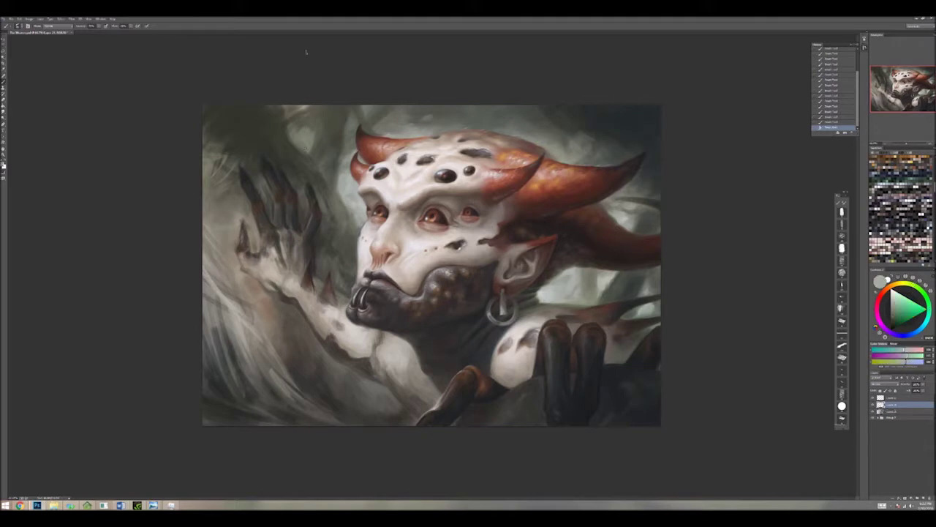
{"action": "left_click_drag", "start_coordinate": [308, 107], "coordinate": [303, 122]}
{"action": "left_click", "coordinate": [310, 116], "text": "alt"}
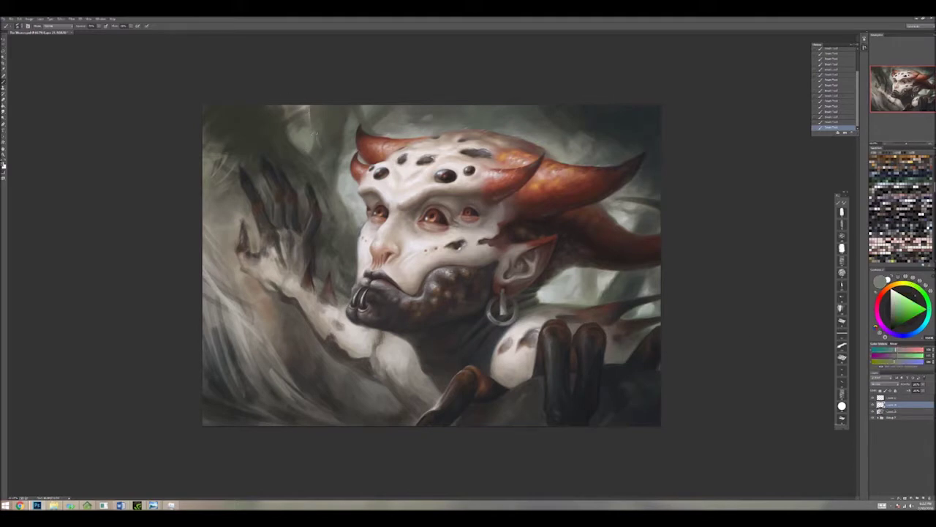
{"action": "left_click", "coordinate": [322, 146], "text": "alt"}
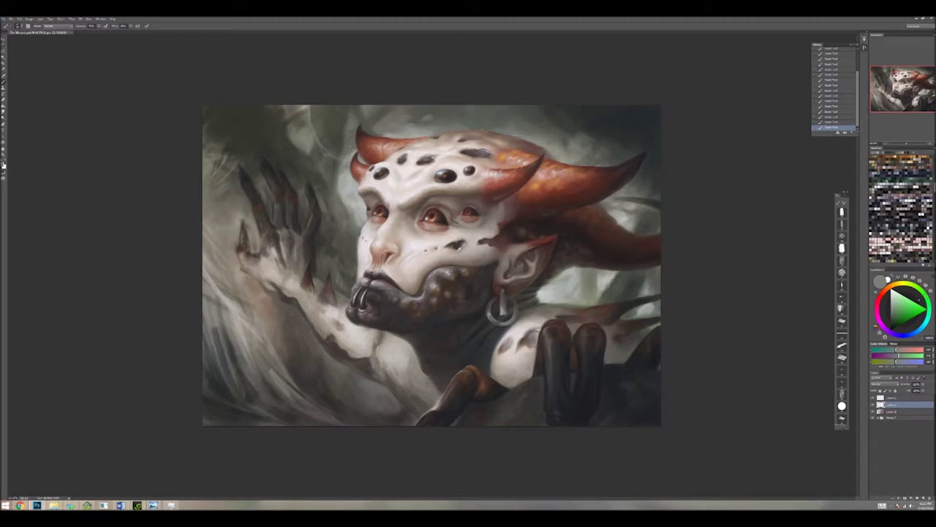
{"action": "left_click", "coordinate": [329, 135], "text": "alt"}
{"action": "left_click", "coordinate": [341, 119], "text": "alt"}
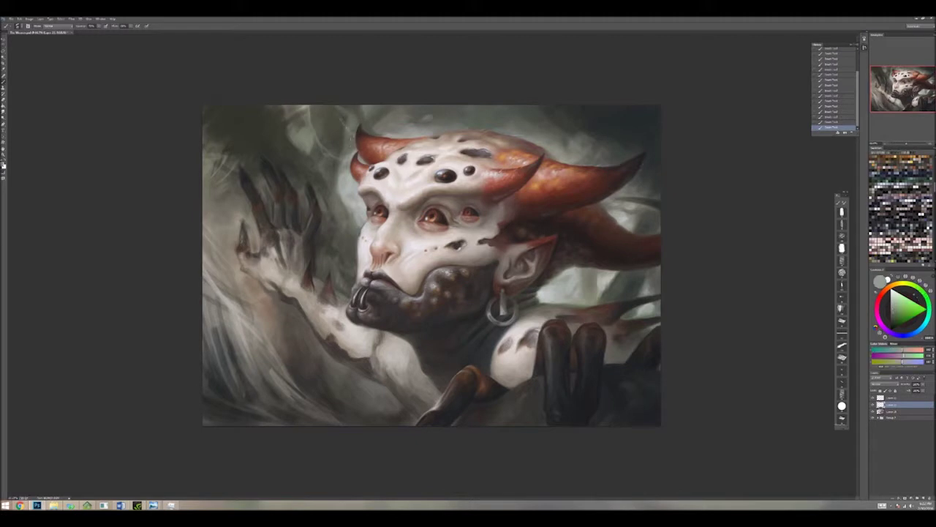
{"action": "left_click", "coordinate": [343, 106], "text": "alt"}
{"action": "left_click", "coordinate": [331, 136], "text": "alt"}
{"action": "left_click", "coordinate": [297, 147], "text": "alt"}
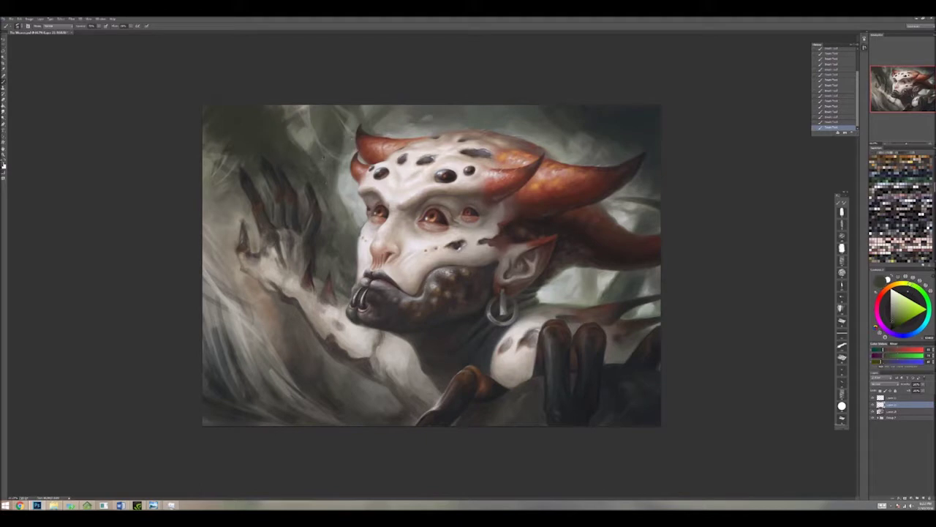
{"action": "left_click", "coordinate": [307, 135], "text": "alt"}
{"action": "left_click", "coordinate": [315, 121], "text": "alt"}
{"action": "left_click", "coordinate": [330, 114], "text": "alt"}
{"action": "left_click", "coordinate": [327, 142], "text": "alt"}
{"action": "left_click", "coordinate": [323, 126], "text": "alt"}
{"action": "left_click", "coordinate": [325, 125], "text": "alt"}
{"action": "left_click", "coordinate": [357, 108], "text": "alt"}
{"action": "left_click", "coordinate": [353, 109], "text": "alt"}
{"action": "left_click", "coordinate": [390, 108], "text": "alt"}
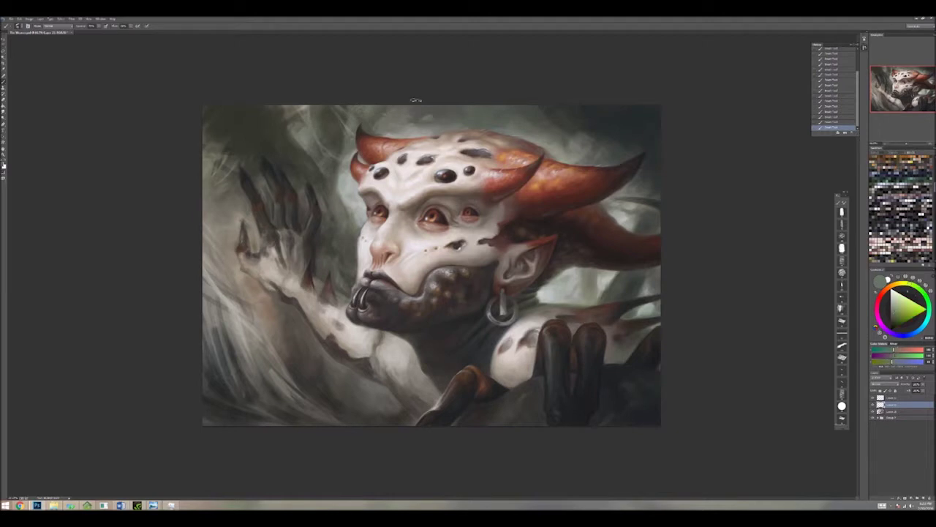
{"action": "left_click", "coordinate": [399, 103], "text": "alt"}
Step: Sample greys and a dark red from the upper-left background
{"action": "left_click", "coordinate": [580, 291], "text": "alt"}
{"action": "left_click", "coordinate": [419, 106], "text": "alt"}
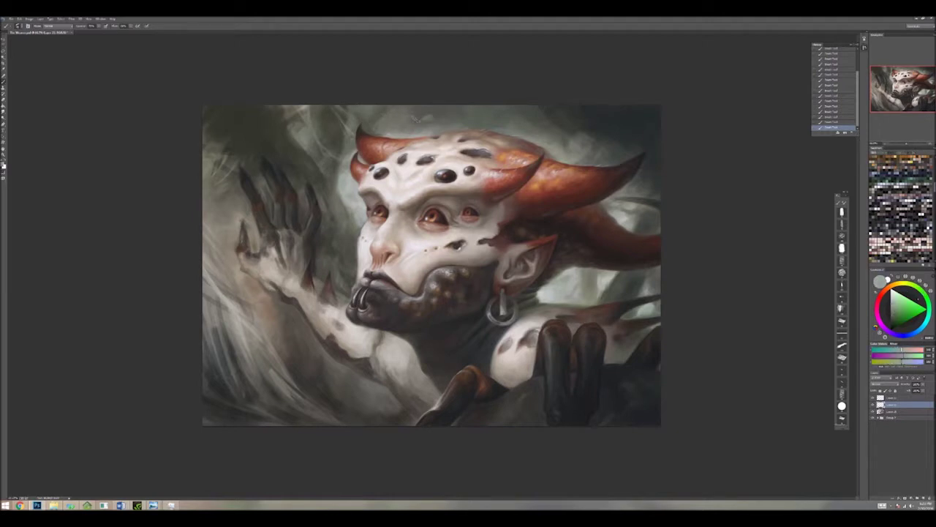
{"action": "left_click", "coordinate": [331, 124], "text": "alt"}
{"action": "left_click", "coordinate": [322, 152], "text": "alt"}
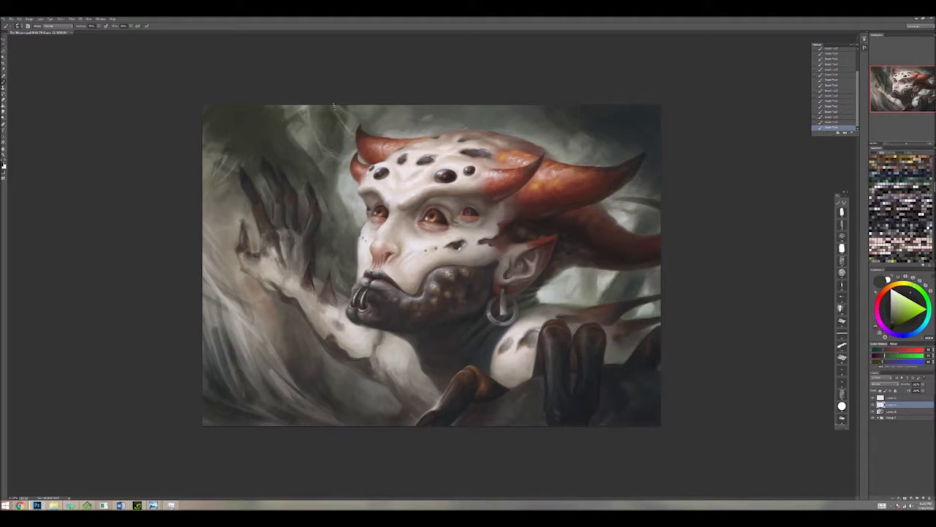
{"action": "left_click", "coordinate": [285, 147], "text": "alt"}
{"action": "left_click", "coordinate": [260, 144], "text": "alt"}
{"action": "left_click", "coordinate": [249, 120], "text": "alt"}
{"action": "left_click", "coordinate": [225, 173], "text": "alt"}
{"action": "left_click", "coordinate": [220, 158], "text": "alt"}
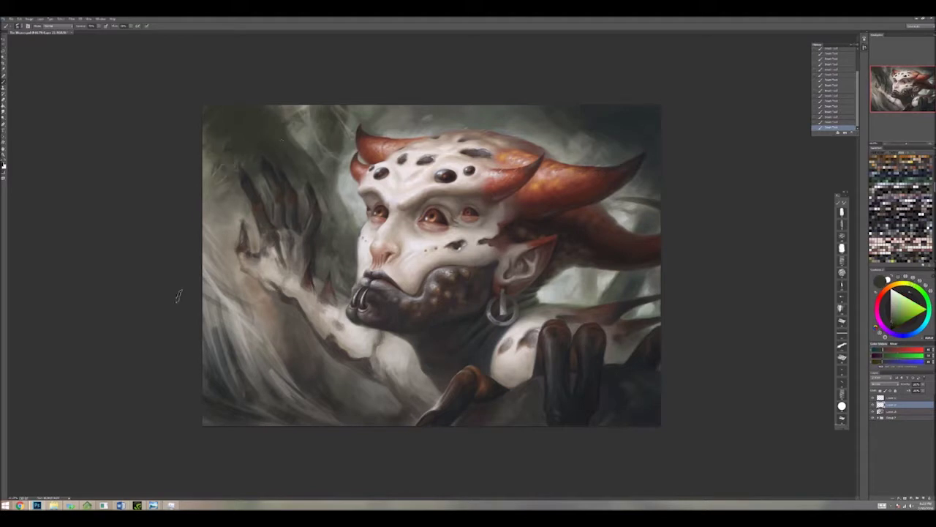
Step: Sample dark and light greys across the upper-right background and right edge
{"action": "left_click", "coordinate": [568, 143], "text": "alt"}
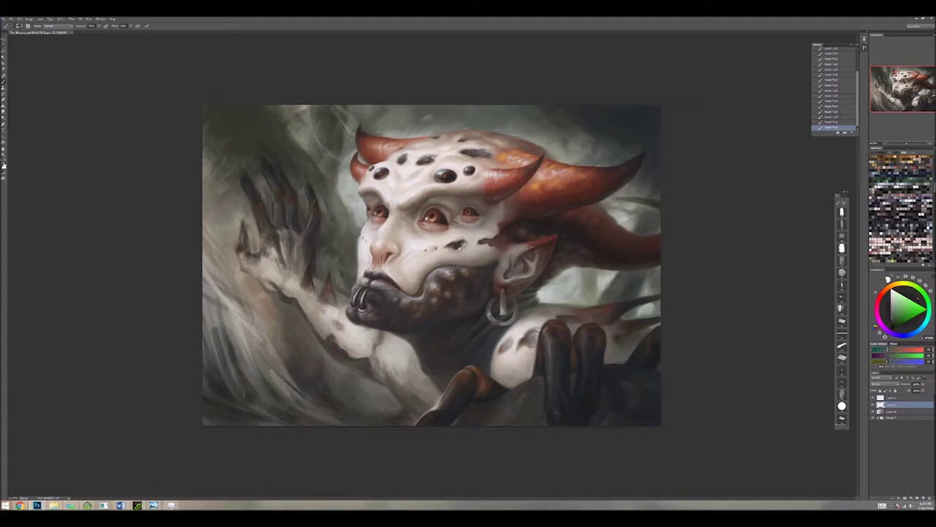
{"action": "left_click", "coordinate": [568, 143], "text": "alt"}
{"action": "left_click", "coordinate": [580, 132], "text": "alt"}
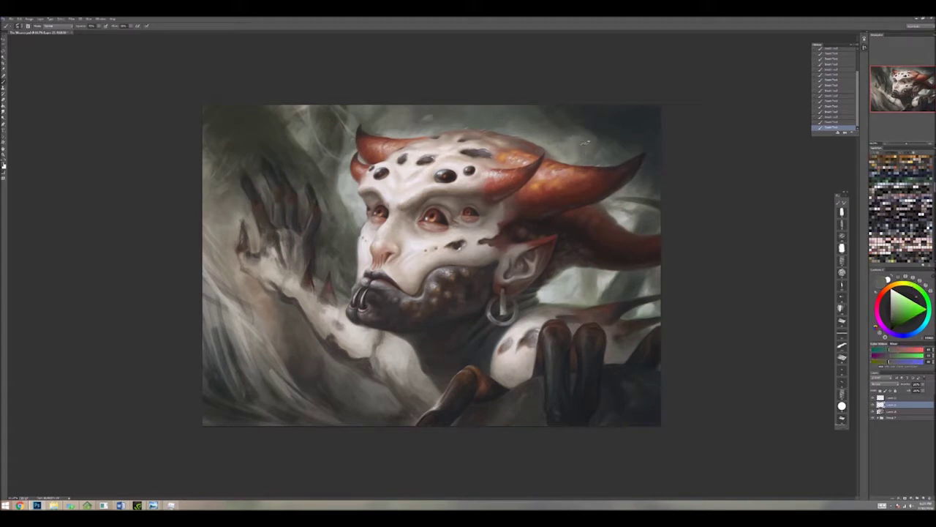
{"action": "left_click", "coordinate": [597, 89], "text": "alt"}
{"action": "left_click", "coordinate": [595, 146], "text": "alt"}
{"action": "left_click", "coordinate": [605, 137], "text": "alt"}
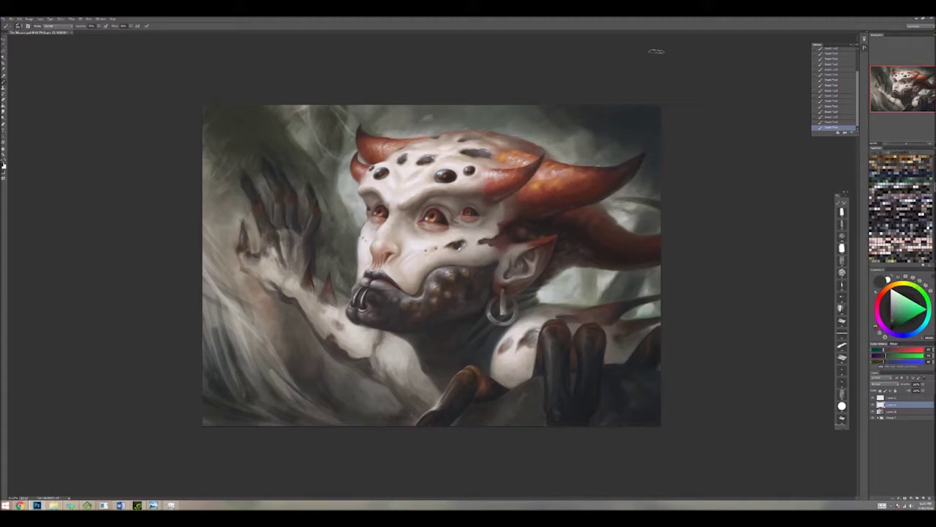
{"action": "left_click", "coordinate": [630, 146], "text": "alt"}
{"action": "left_click", "coordinate": [619, 152], "text": "alt"}
{"action": "left_click", "coordinate": [634, 151], "text": "alt"}
{"action": "left_click", "coordinate": [650, 129], "text": "alt"}
{"action": "left_click", "coordinate": [655, 175], "text": "alt"}
{"action": "left_click", "coordinate": [665, 184], "text": "alt"}
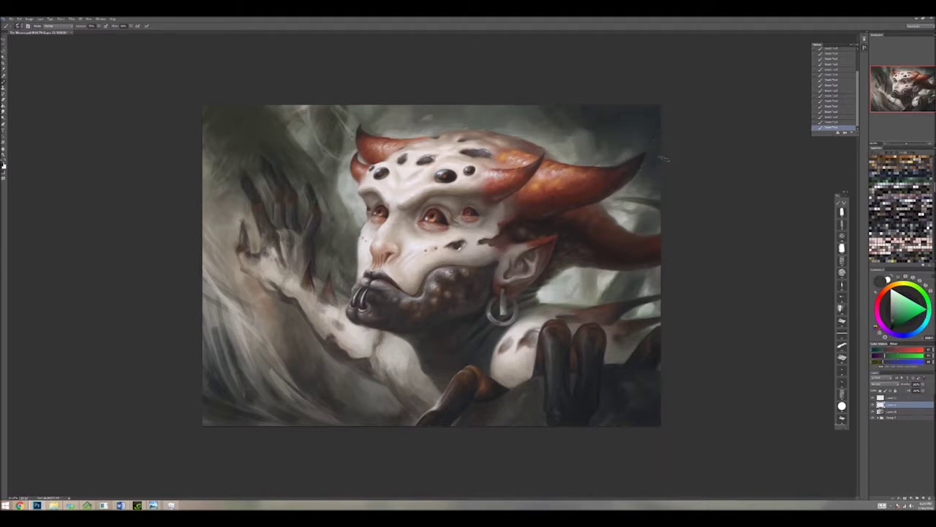
{"action": "left_click", "coordinate": [648, 198], "text": "alt"}
{"action": "left_click", "coordinate": [655, 181], "text": "alt"}
{"action": "left_click", "coordinate": [644, 181], "text": "alt"}
{"action": "left_click", "coordinate": [644, 174], "text": "alt"}
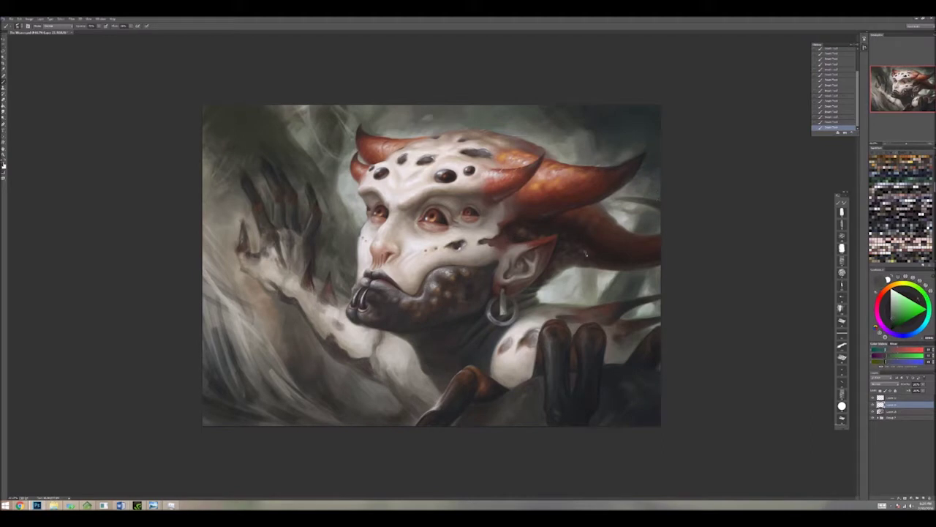
{"action": "left_click", "coordinate": [648, 179], "text": "alt"}
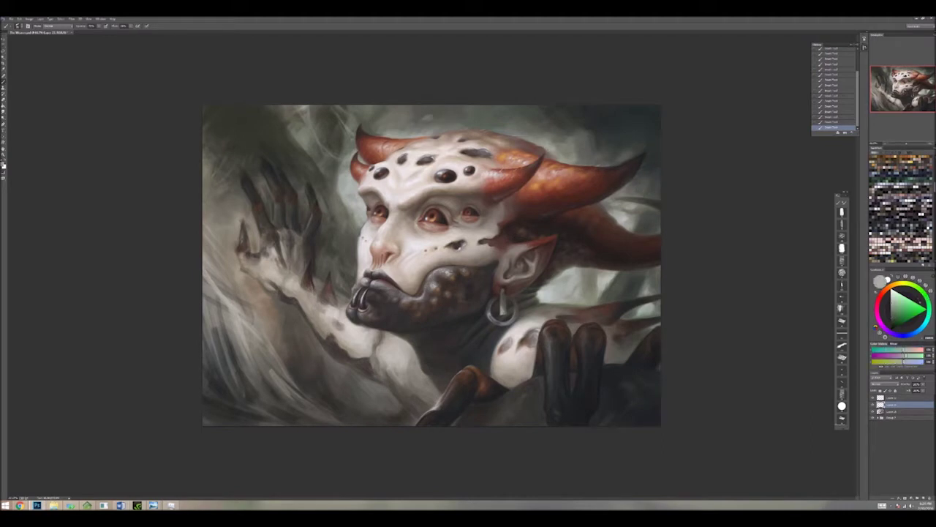
Step: Lighten the background just above the horns with a pale grey sampled near the horn tip
{"action": "left_click", "coordinate": [548, 136], "text": "alt"}
{"action": "left_click", "coordinate": [551, 138], "text": "alt"}
{"action": "left_click", "coordinate": [550, 123], "text": "alt"}
{"action": "left_click", "coordinate": [545, 124], "text": "alt"}
{"action": "left_click", "coordinate": [526, 117], "text": "alt"}
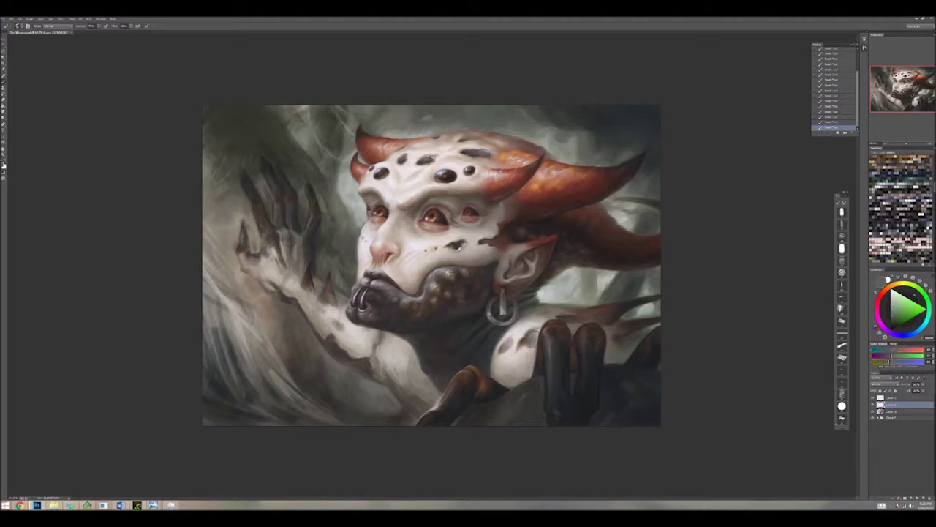
{"action": "left_click", "coordinate": [543, 125], "text": "alt"}
{"action": "left_click", "coordinate": [572, 129], "text": "alt"}
{"action": "left_click", "coordinate": [585, 122], "text": "alt"}
{"action": "left_click", "coordinate": [594, 98], "text": "alt"}
{"action": "left_click", "coordinate": [587, 130], "text": "alt"}
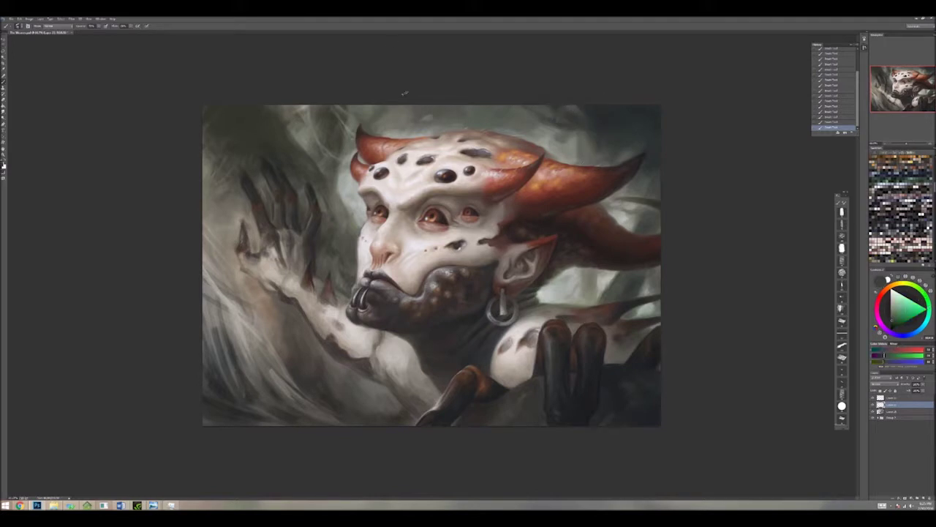
{"action": "left_click", "coordinate": [513, 126], "text": "alt"}
{"action": "left_click_drag", "start_coordinate": [489, 110], "coordinate": [496, 126]}
{"action": "left_click", "coordinate": [512, 110], "text": "alt"}
{"action": "left_click", "coordinate": [524, 123], "text": "alt"}
{"action": "left_click", "coordinate": [549, 108], "text": "alt"}
{"action": "left_click", "coordinate": [516, 105], "text": "alt"}
{"action": "left_click", "coordinate": [516, 104], "text": "alt"}
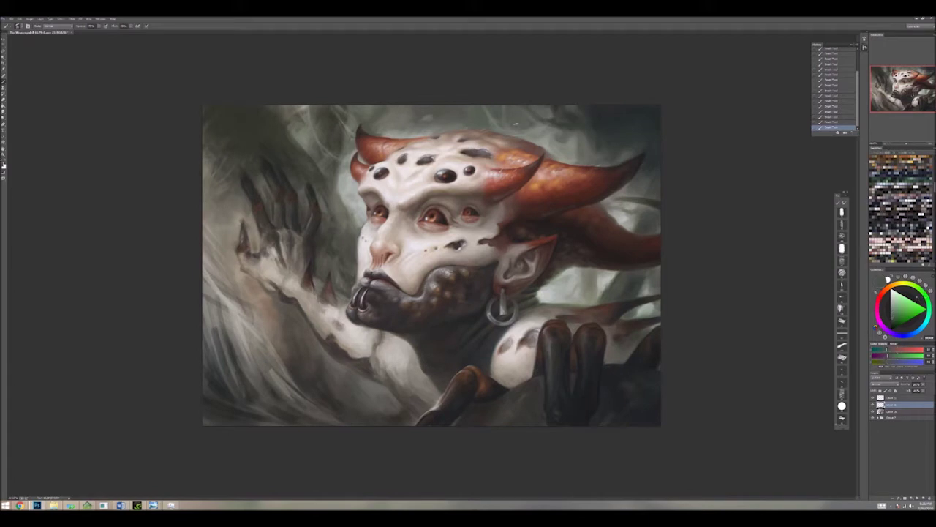
{"action": "left_click", "coordinate": [535, 125], "text": "alt"}
{"action": "left_click", "coordinate": [543, 130], "text": "alt"}
{"action": "left_click", "coordinate": [546, 126], "text": "alt"}
{"action": "left_click", "coordinate": [550, 121], "text": "alt"}
{"action": "left_click", "coordinate": [409, 109], "text": "alt"}
{"action": "left_click", "coordinate": [356, 117], "text": "alt"}
{"action": "left_click", "coordinate": [381, 106], "text": "alt"}
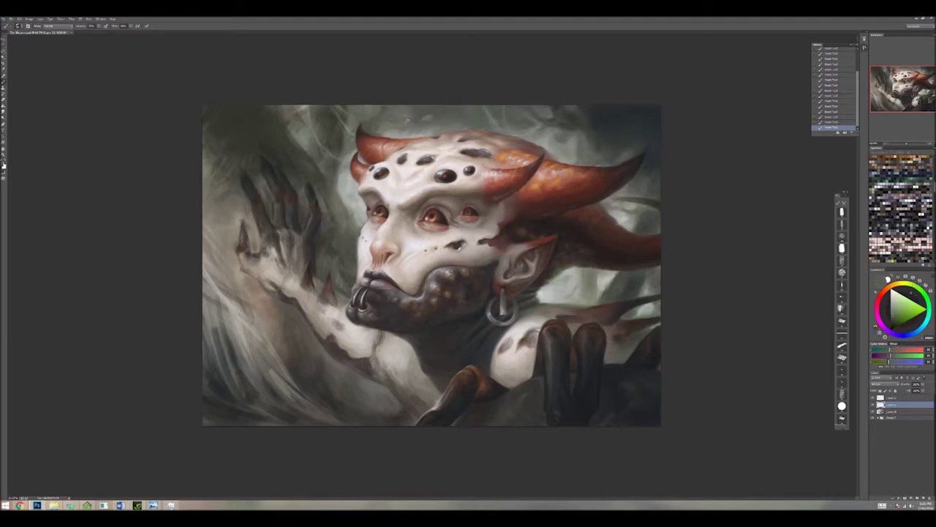
Step: Sample a range of tones from the top edge, the horns and the top-right background
{"action": "left_click", "coordinate": [513, 103], "text": "alt"}
{"action": "left_click", "coordinate": [513, 102], "text": "alt"}
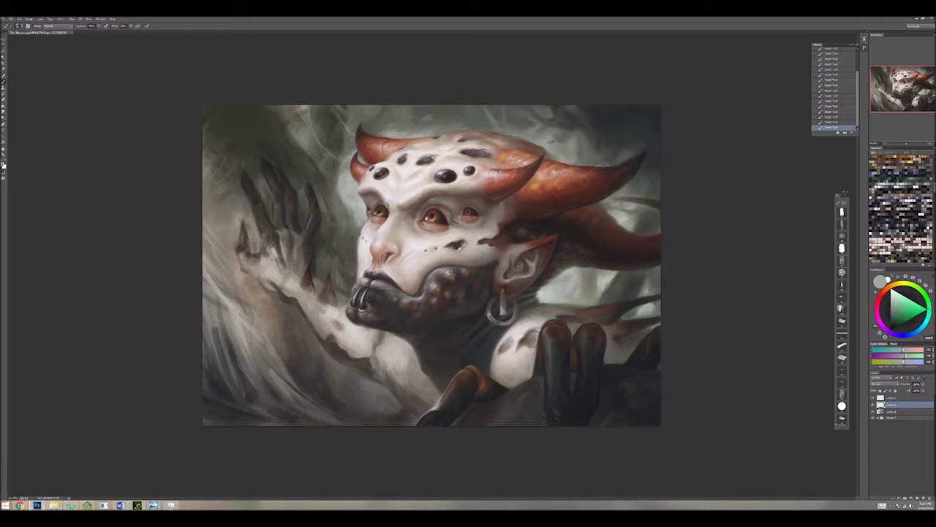
{"action": "left_click", "coordinate": [560, 149], "text": "alt"}
{"action": "left_click", "coordinate": [625, 149], "text": "alt"}
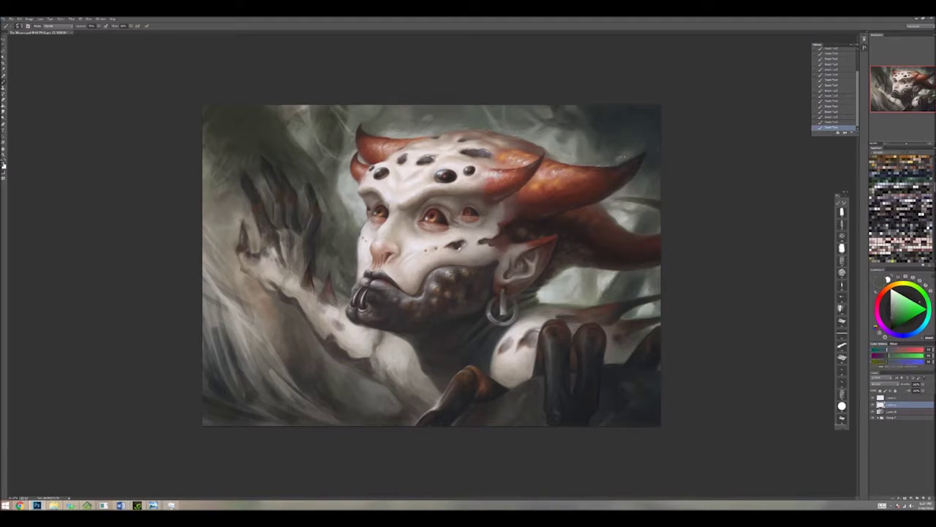
{"action": "left_click", "coordinate": [620, 134], "text": "alt"}
{"action": "left_click", "coordinate": [619, 121], "text": "alt"}
{"action": "left_click", "coordinate": [594, 119], "text": "alt"}
{"action": "left_click", "coordinate": [585, 127], "text": "alt"}
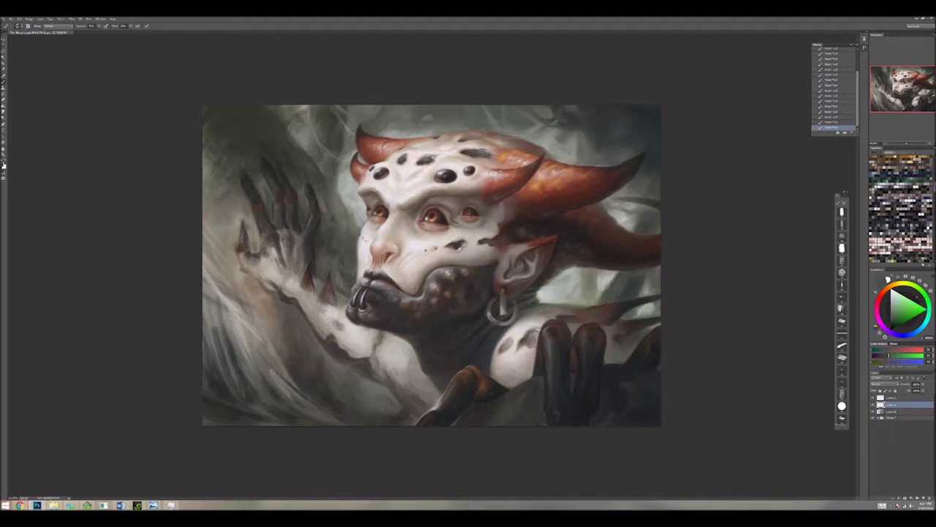
{"action": "left_click", "coordinate": [556, 118], "text": "alt"}
{"action": "left_click", "coordinate": [572, 111], "text": "alt"}
{"action": "left_click", "coordinate": [587, 141], "text": "alt"}
{"action": "left_click", "coordinate": [586, 128], "text": "alt"}
{"action": "left_click", "coordinate": [591, 95], "text": "alt"}
{"action": "left_click", "coordinate": [617, 99], "text": "alt"}
{"action": "left_click", "coordinate": [616, 122], "text": "alt"}
{"action": "left_click", "coordinate": [636, 135], "text": "alt"}
{"action": "left_click", "coordinate": [594, 147], "text": "alt"}
{"action": "left_click", "coordinate": [597, 156], "text": "alt"}
{"action": "left_click", "coordinate": [628, 148], "text": "alt"}
{"action": "left_click", "coordinate": [640, 137], "text": "alt"}
{"action": "left_click", "coordinate": [616, 161], "text": "alt"}
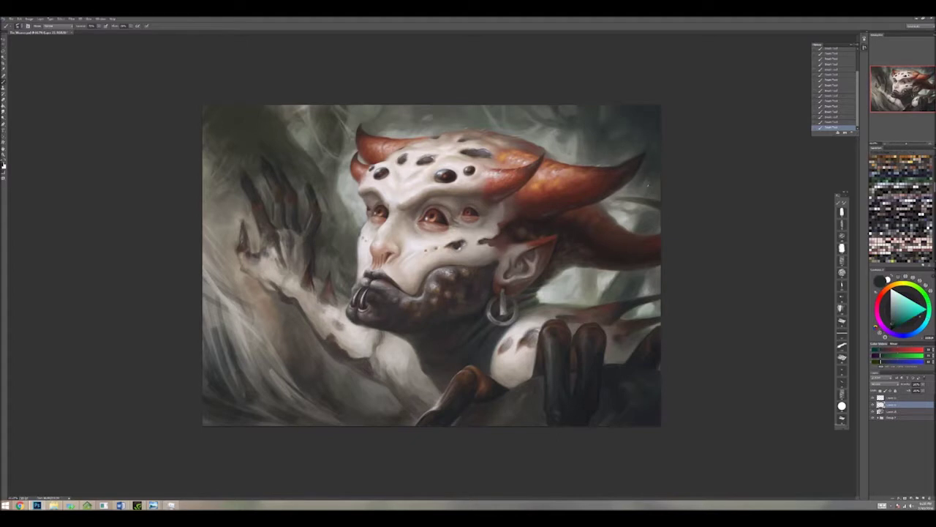
{"action": "left_click", "coordinate": [643, 178], "text": "alt"}
{"action": "left_click", "coordinate": [651, 169], "text": "alt"}
{"action": "left_click", "coordinate": [629, 202], "text": "alt"}
{"action": "left_click", "coordinate": [615, 137], "text": "alt"}
{"action": "left_click", "coordinate": [616, 131], "text": "alt"}
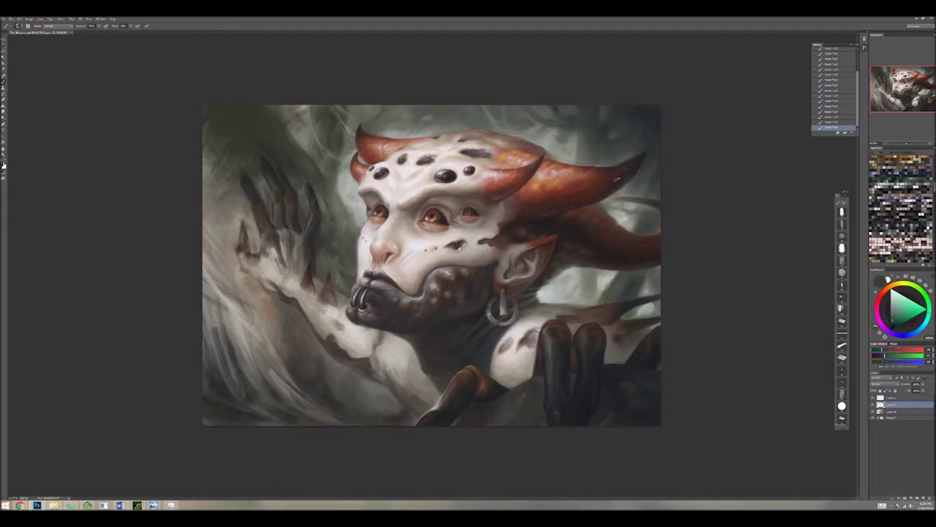
Step: Pick a warm orange from the painting and paint a pale stroke down the raised arm
{"action": "left_click", "coordinate": [317, 308], "text": "alt"}
{"action": "left_click", "coordinate": [317, 308], "text": "alt"}
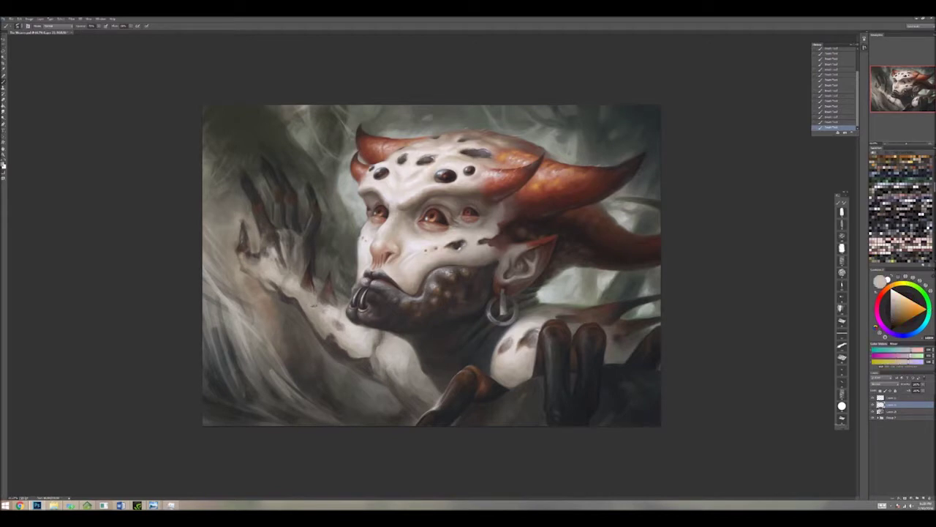
{"action": "left_click", "coordinate": [342, 300], "text": "alt"}
{"action": "left_click", "coordinate": [287, 322], "text": "alt"}
{"action": "left_click", "coordinate": [287, 322], "text": "alt"}
{"action": "left_click", "coordinate": [287, 322], "text": "alt"}
{"action": "left_click", "coordinate": [286, 322], "text": "alt"}
{"action": "left_click_drag", "start_coordinate": [287, 322], "coordinate": [292, 364]}
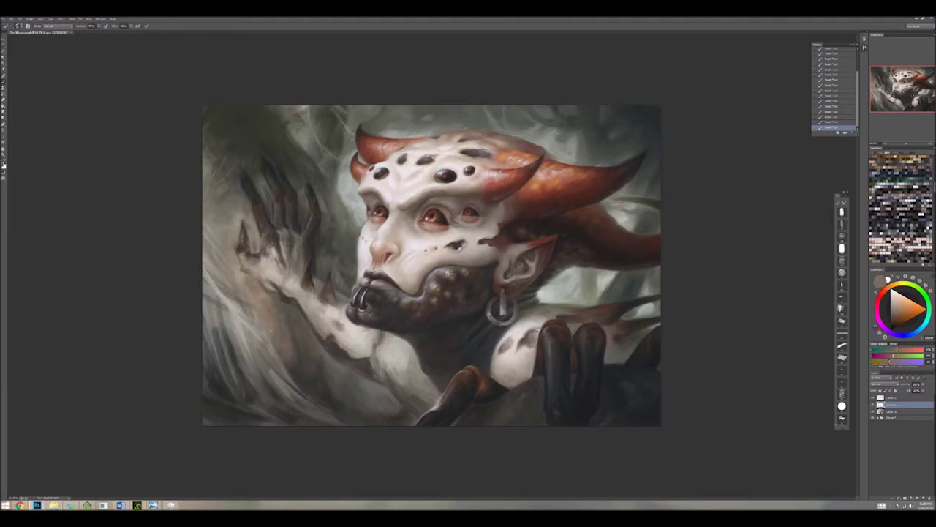
Step: Resample nearby greys and add more light strokes over the raised arm
{"action": "left_click", "coordinate": [281, 378], "text": "alt"}
{"action": "left_click", "coordinate": [272, 344], "text": "alt"}
{"action": "left_click_drag", "start_coordinate": [263, 336], "coordinate": [269, 350]}
{"action": "left_click", "coordinate": [276, 327], "text": "alt"}
{"action": "left_click", "coordinate": [263, 322], "text": "alt"}
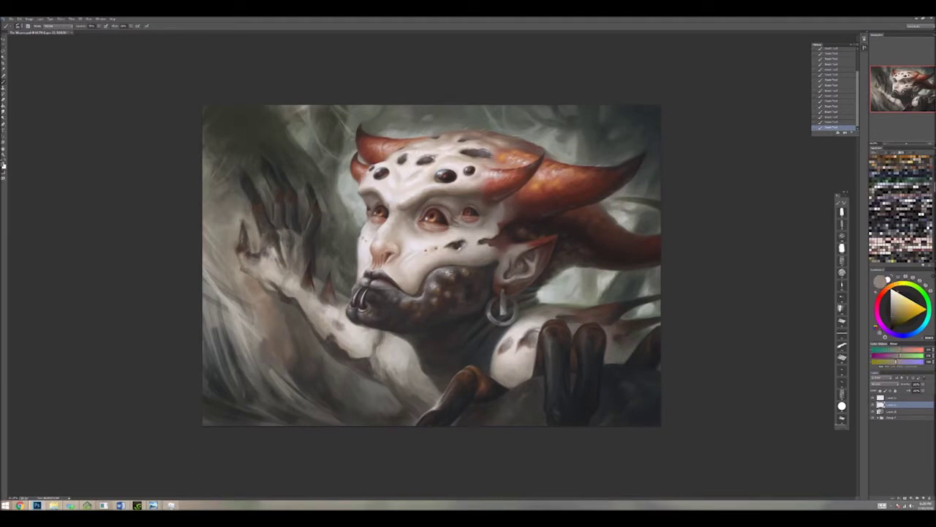
{"action": "left_click_drag", "start_coordinate": [269, 301], "coordinate": [287, 353]}
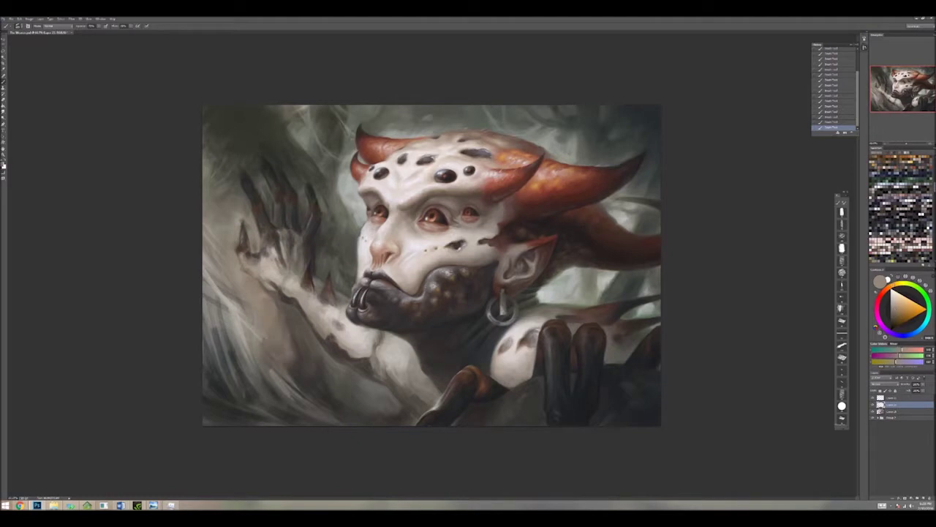
Step: Add a light stroke in the left background and pick a greenish grey from the lower-left corner
{"action": "left_click_drag", "start_coordinate": [220, 328], "coordinate": [238, 368]}
{"action": "left_click", "coordinate": [249, 344], "text": "alt"}
{"action": "left_click", "coordinate": [268, 379], "text": "alt"}
{"action": "left_click", "coordinate": [242, 417], "text": "alt"}
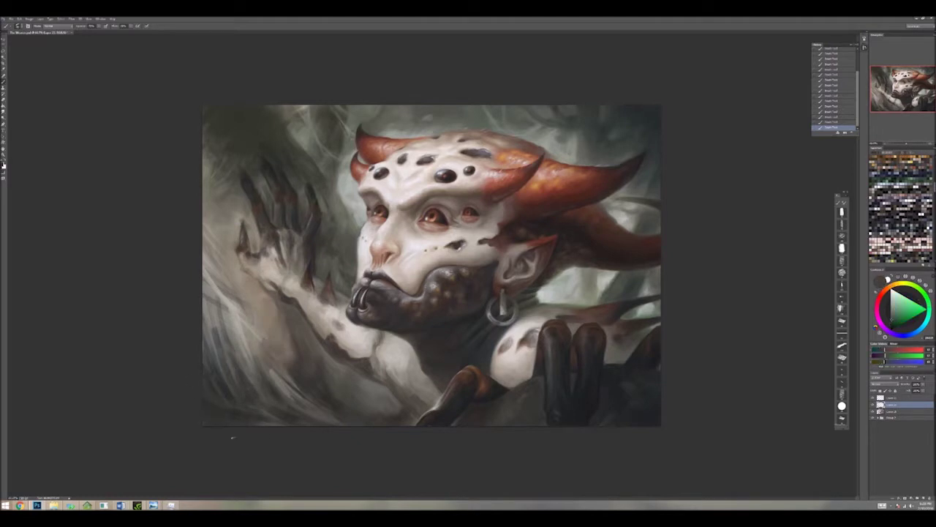
Step: Sample yellowish, greenish and darker greys from the upper-left background
{"action": "left_click", "coordinate": [260, 140], "text": "alt"}
{"action": "left_click", "coordinate": [262, 128], "text": "alt"}
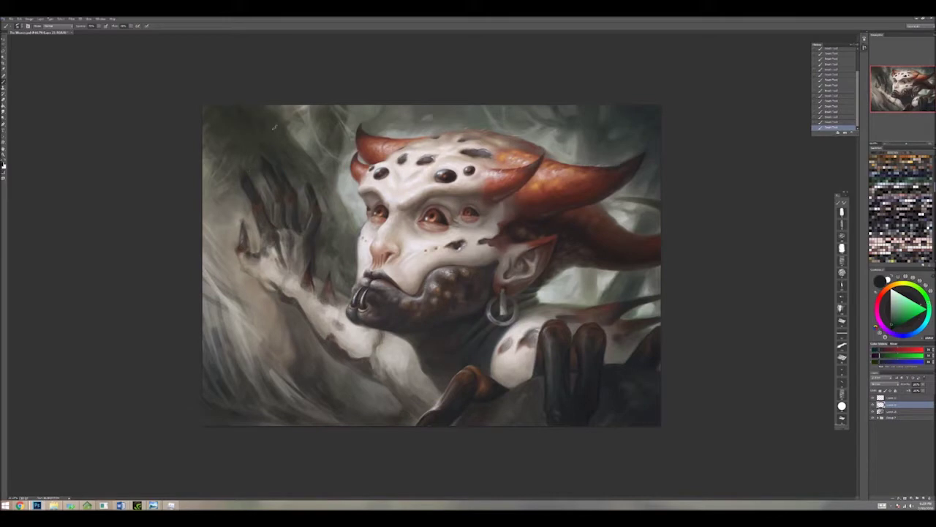
{"action": "left_click", "coordinate": [292, 150], "text": "alt"}
{"action": "left_click", "coordinate": [297, 125], "text": "alt"}
{"action": "left_click", "coordinate": [267, 104], "text": "alt"}
{"action": "left_click", "coordinate": [301, 128], "text": "alt"}
{"action": "left_click", "coordinate": [305, 150], "text": "alt"}
{"action": "left_click", "coordinate": [306, 155], "text": "alt"}
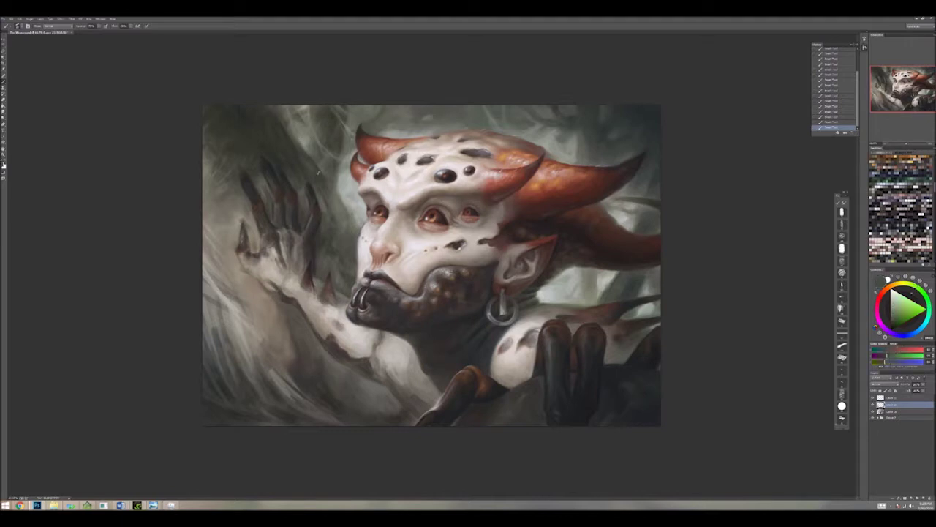
{"action": "left_click", "coordinate": [329, 130], "text": "alt"}
{"action": "left_click", "coordinate": [294, 149], "text": "alt"}
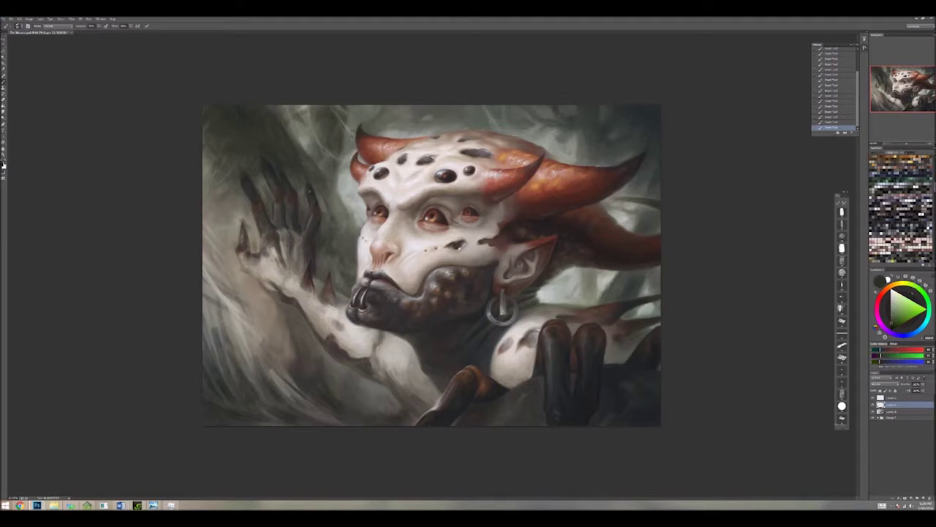
Step: Sample colours near the hand and across the painting, including yellow-green and warm yellow-orange
{"action": "left_click", "coordinate": [310, 214], "text": "alt"}
{"action": "left_click", "coordinate": [310, 214], "text": "alt"}
{"action": "left_click", "coordinate": [310, 214], "text": "alt"}
{"action": "left_click", "coordinate": [249, 175], "text": "alt"}
{"action": "left_click", "coordinate": [319, 254], "text": "alt"}
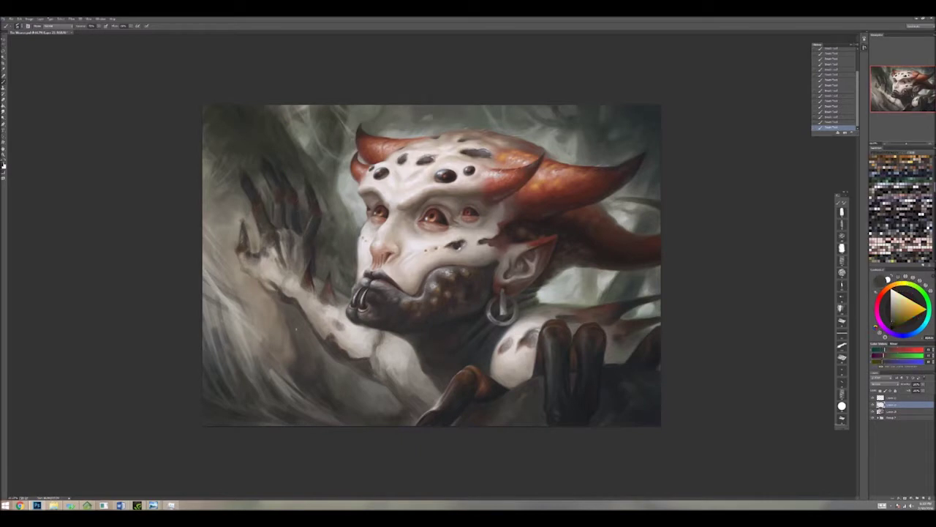
{"action": "left_click", "coordinate": [297, 355], "text": "alt"}
{"action": "left_click", "coordinate": [322, 358], "text": "alt"}
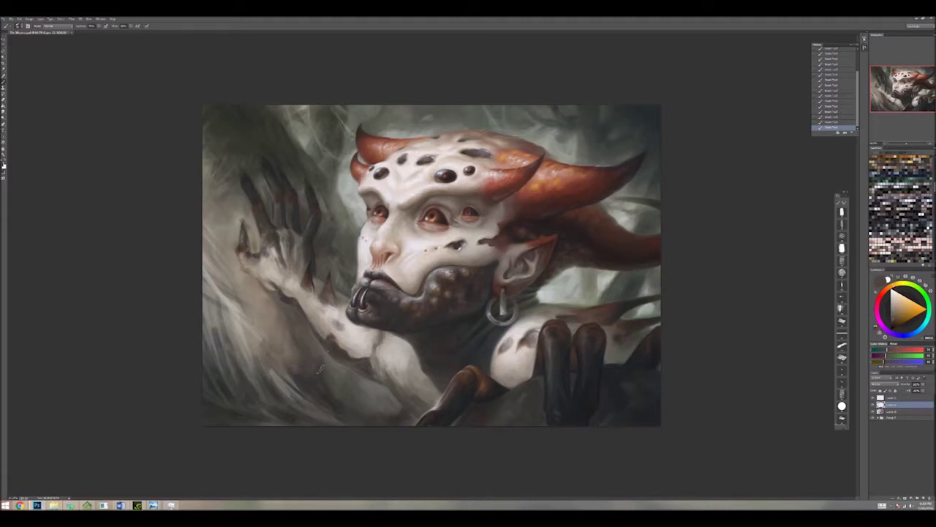
{"action": "left_click", "coordinate": [349, 404], "text": "alt"}
Step: Pick a pale grey-white and paint a lighter highlight stroke on the bottom claw
{"action": "left_click", "coordinate": [409, 414], "text": "alt"}
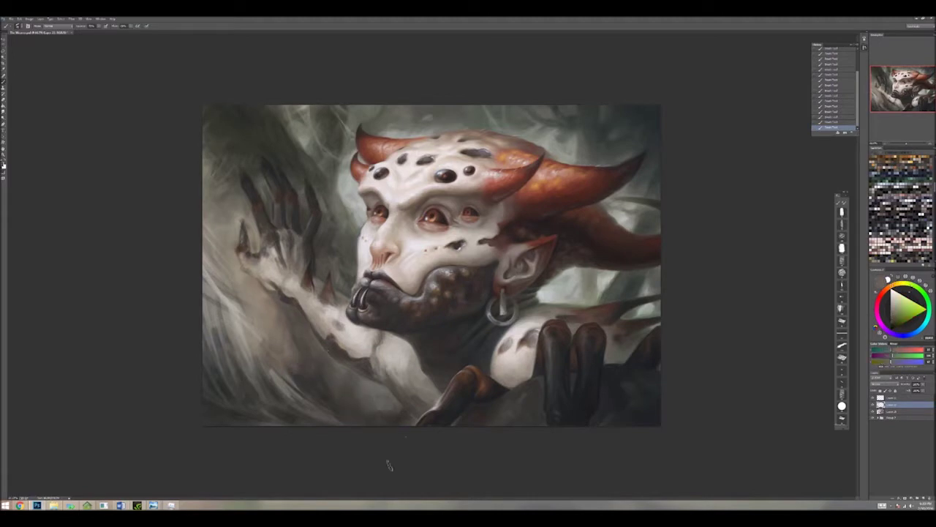
{"action": "left_click", "coordinate": [368, 425], "text": "alt"}
{"action": "left_click", "coordinate": [473, 388], "text": "alt"}
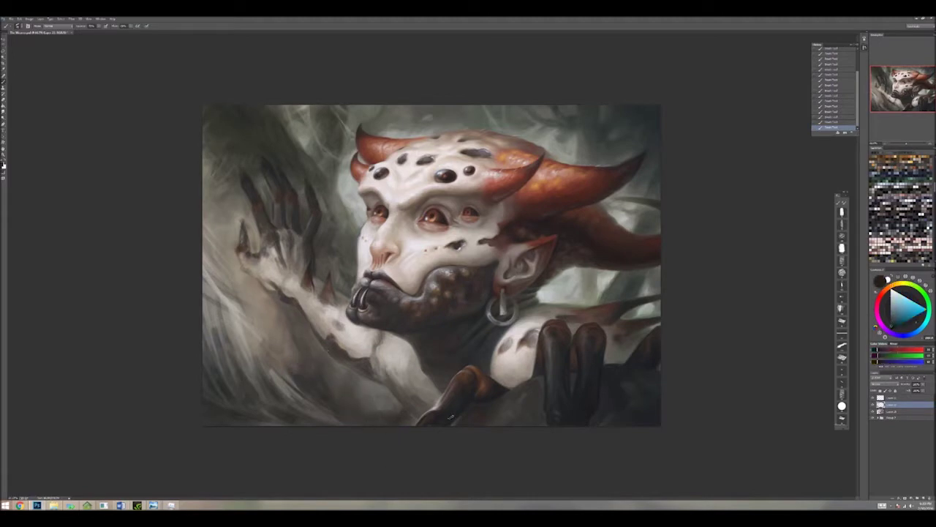
{"action": "left_click", "coordinate": [455, 407], "text": "alt"}
{"action": "mouse_move", "coordinate": [456, 407]}
{"action": "left_mouse_down"}
{"action": "mouse_move", "coordinate": [454, 378]}
{"action": "mouse_move", "coordinate": [442, 388]}
{"action": "left_mouse_up"}
{"action": "left_click", "coordinate": [447, 399], "text": "alt"}
{"action": "left_click", "coordinate": [442, 394], "text": "alt"}
{"action": "left_click", "coordinate": [446, 398], "text": "alt"}
{"action": "left_click", "coordinate": [441, 393], "text": "alt"}
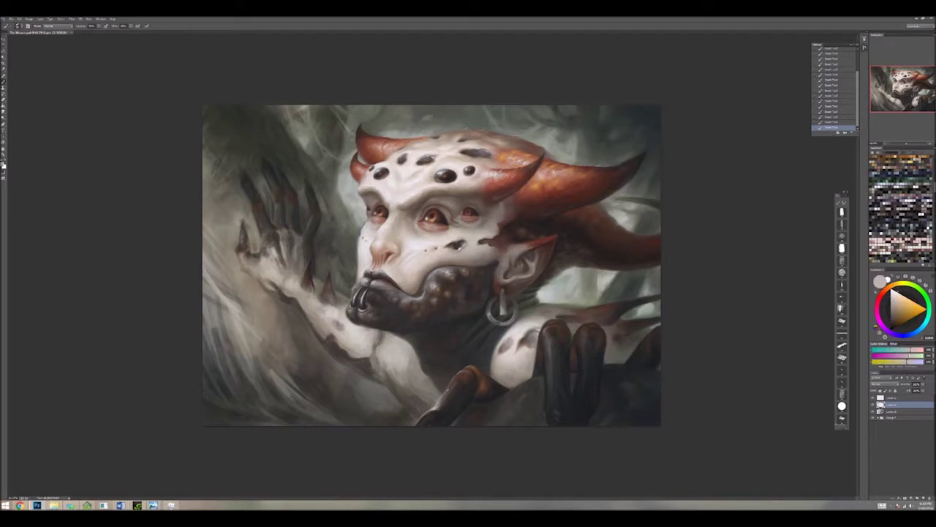
Step: Sample pale bluish-grey and brownish-orange tones beside the claw
{"action": "left_click", "coordinate": [446, 399], "text": "alt"}
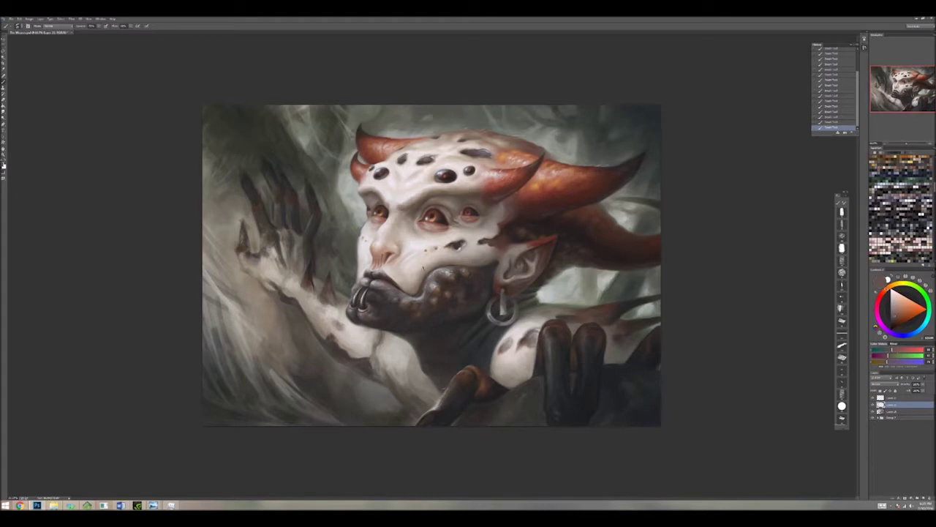
{"action": "left_click", "coordinate": [472, 395], "text": "alt"}
{"action": "left_click", "coordinate": [472, 396], "text": "alt"}
{"action": "left_click", "coordinate": [472, 395], "text": "alt"}
{"action": "left_click", "coordinate": [472, 395], "text": "alt"}
{"action": "left_click", "coordinate": [476, 395], "text": "alt"}
{"action": "left_click", "coordinate": [486, 397], "text": "alt"}
{"action": "left_click", "coordinate": [496, 387], "text": "alt"}
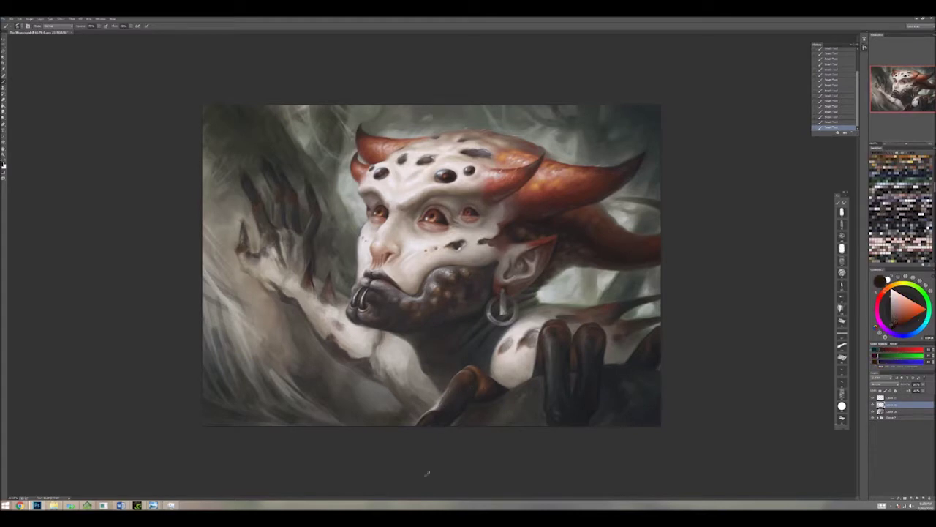
Step: Sample brownish-orange, pale yellowish and more orange colours from the lower painting
{"action": "left_click", "coordinate": [291, 414], "text": "alt"}
{"action": "left_click", "coordinate": [429, 371], "text": "alt"}
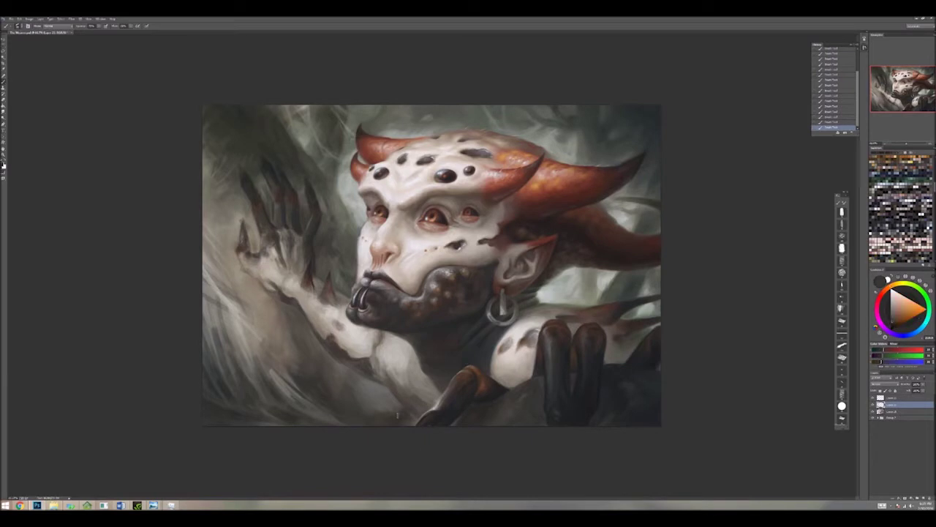
{"action": "left_click", "coordinate": [420, 438], "text": "alt"}
{"action": "left_click", "coordinate": [407, 409], "text": "alt"}
{"action": "left_click", "coordinate": [395, 381], "text": "alt"}
{"action": "left_click", "coordinate": [409, 366], "text": "alt"}
Step: Reset the colours to default, then sample reddish-brown, tan and dark brown tones, ending on a green
{"action": "key", "text": "d"}
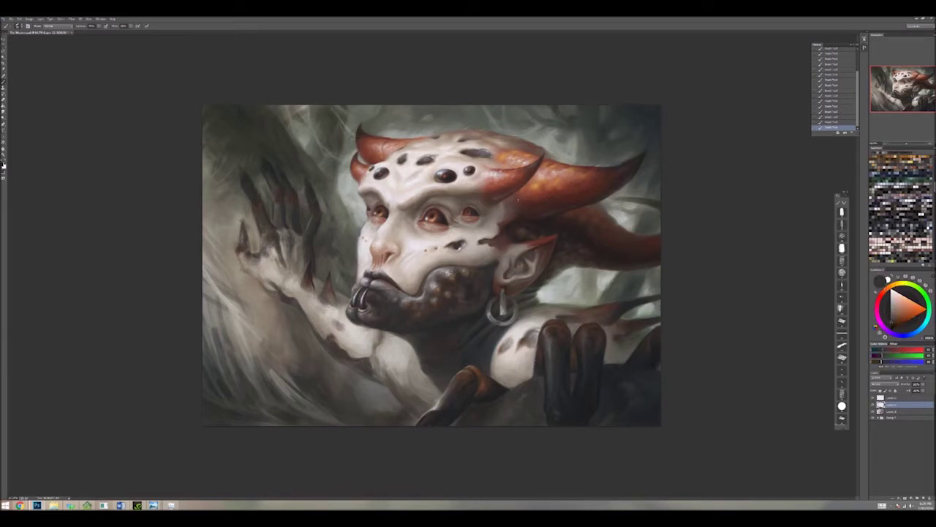
{"action": "left_click", "coordinate": [553, 355], "text": "alt"}
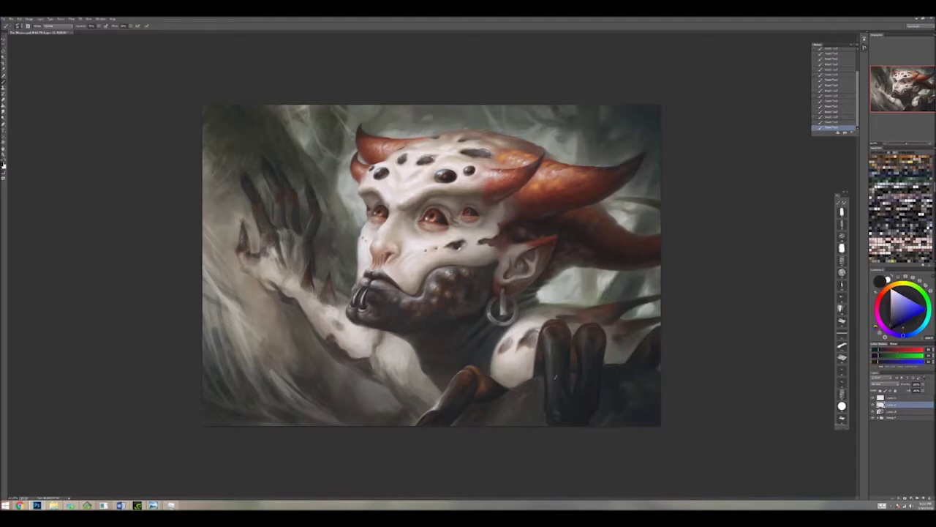
{"action": "left_click", "coordinate": [566, 341], "text": "alt"}
{"action": "left_click", "coordinate": [564, 393], "text": "alt"}
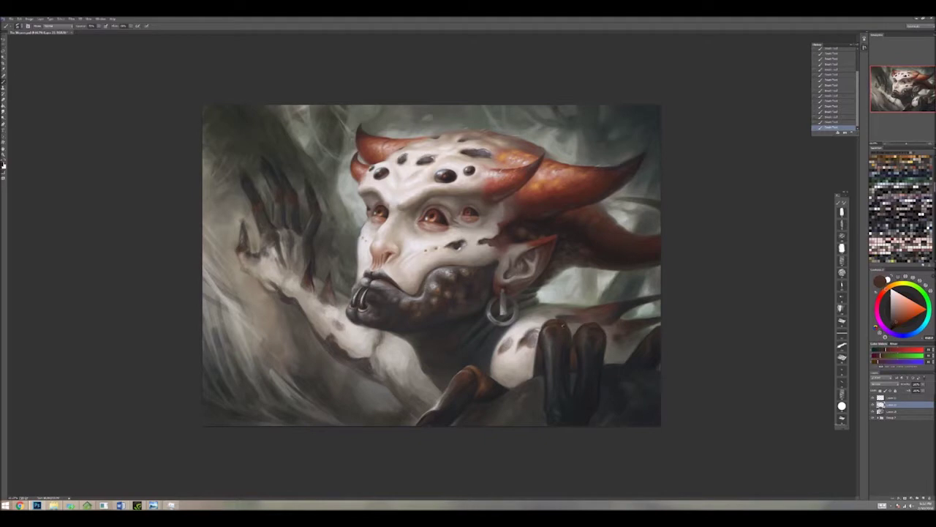
{"action": "left_click", "coordinate": [568, 312], "text": "alt"}
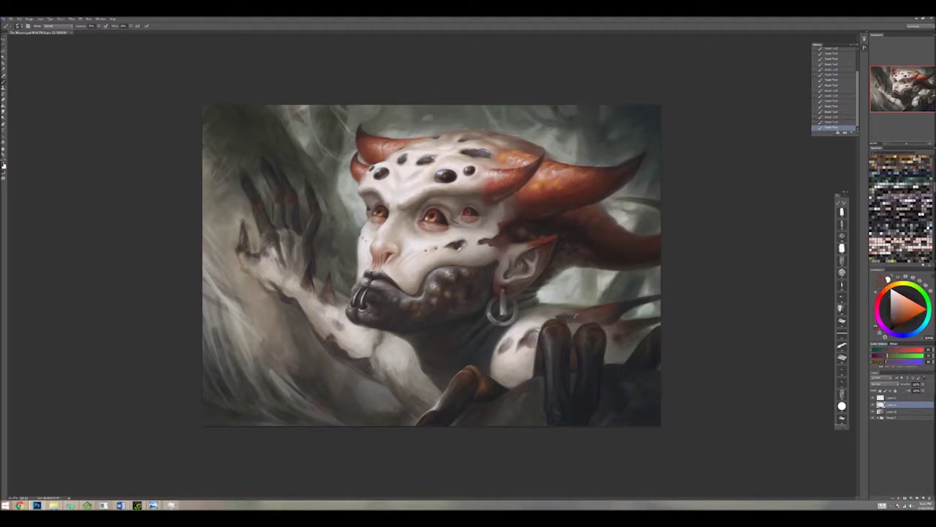
{"action": "left_click", "coordinate": [560, 317], "text": "alt"}
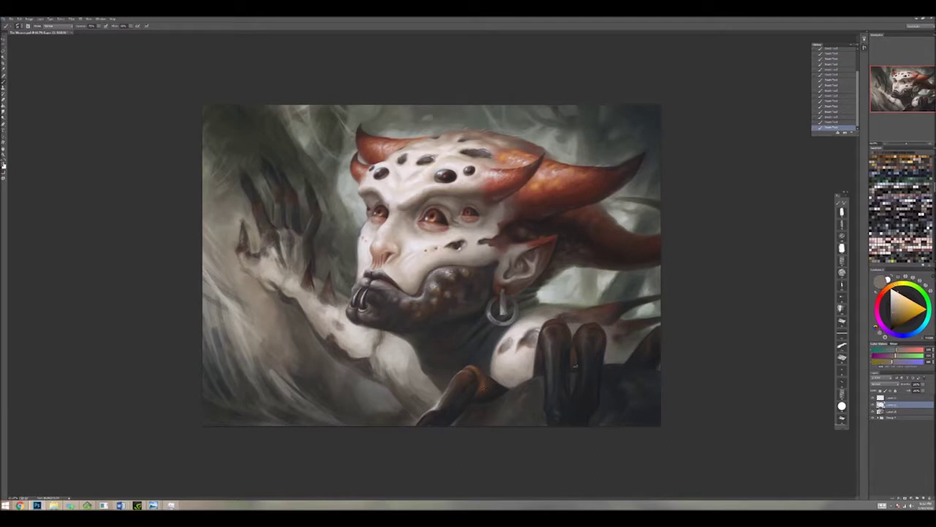
{"action": "left_click", "coordinate": [595, 377], "text": "alt"}
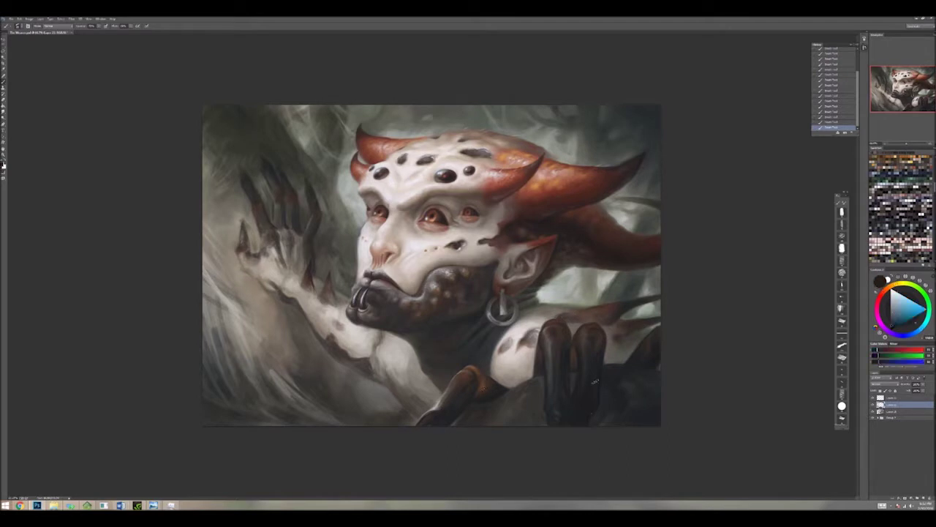
{"action": "left_click", "coordinate": [639, 396], "text": "alt"}
{"action": "left_click", "coordinate": [512, 423], "text": "alt"}
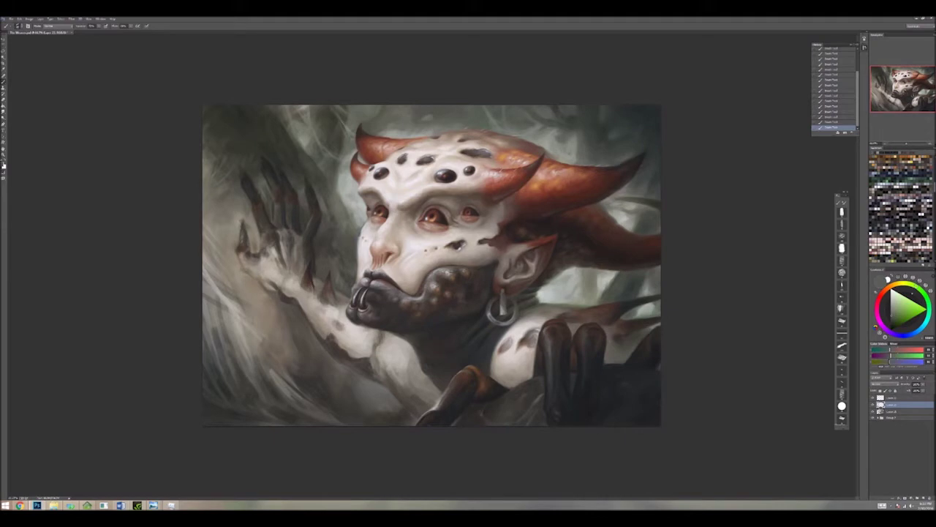
Step: Sample tan, darker and green-tinted tones from the lower hand area and background
{"action": "left_click", "coordinate": [488, 434], "text": "alt"}
{"action": "left_click", "coordinate": [492, 419], "text": "alt"}
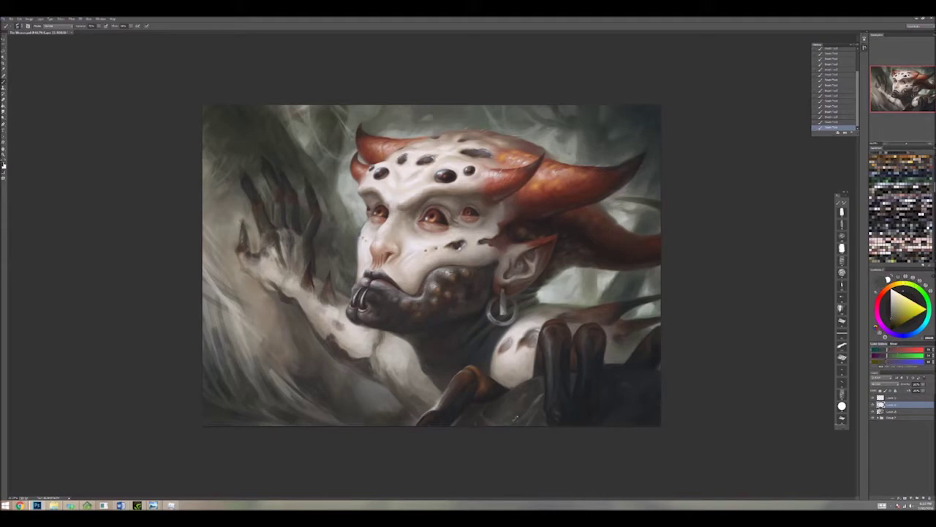
{"action": "left_click", "coordinate": [543, 395], "text": "alt"}
{"action": "left_click", "coordinate": [536, 397], "text": "alt"}
{"action": "left_click", "coordinate": [528, 398], "text": "alt"}
{"action": "left_click", "coordinate": [521, 400], "text": "alt"}
{"action": "left_click", "coordinate": [484, 421], "text": "alt"}
{"action": "left_click", "coordinate": [495, 417], "text": "alt"}
{"action": "left_click", "coordinate": [535, 413], "text": "alt"}
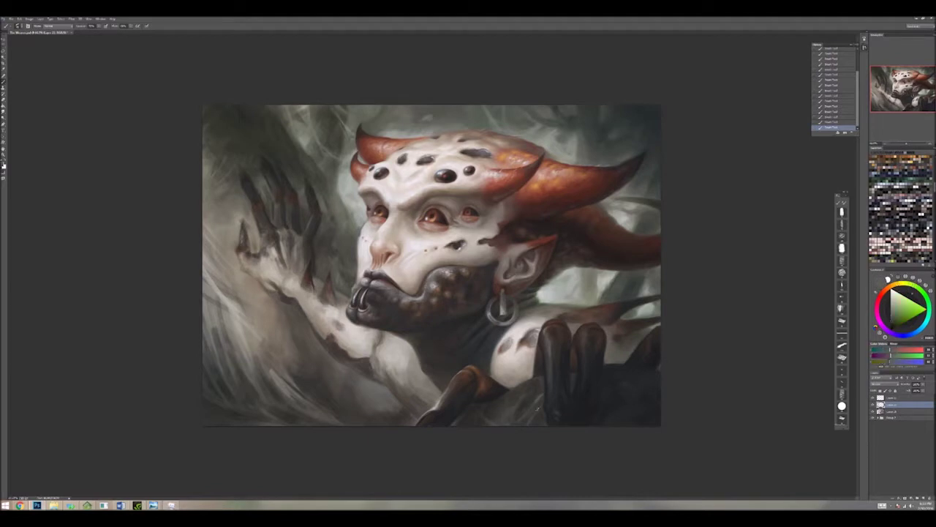
{"action": "left_click", "coordinate": [540, 415], "text": "alt"}
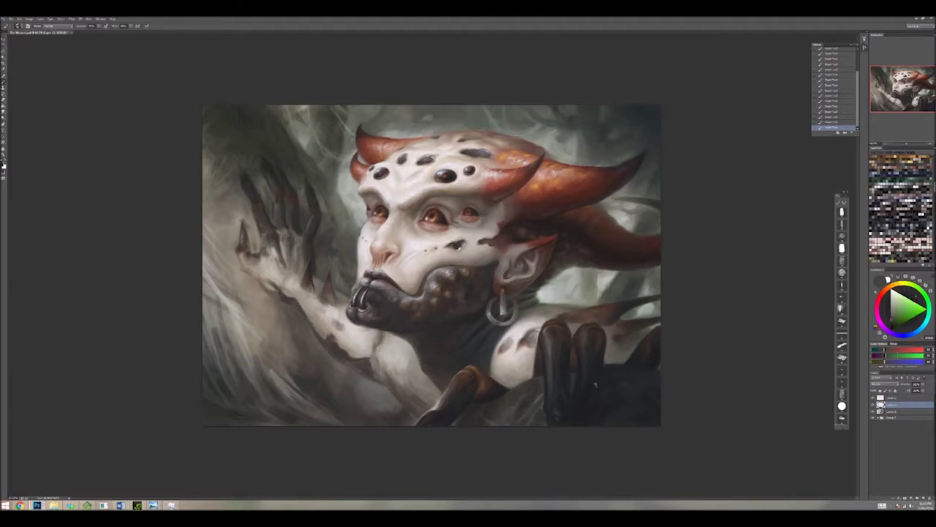
{"action": "left_click", "coordinate": [638, 423], "text": "alt"}
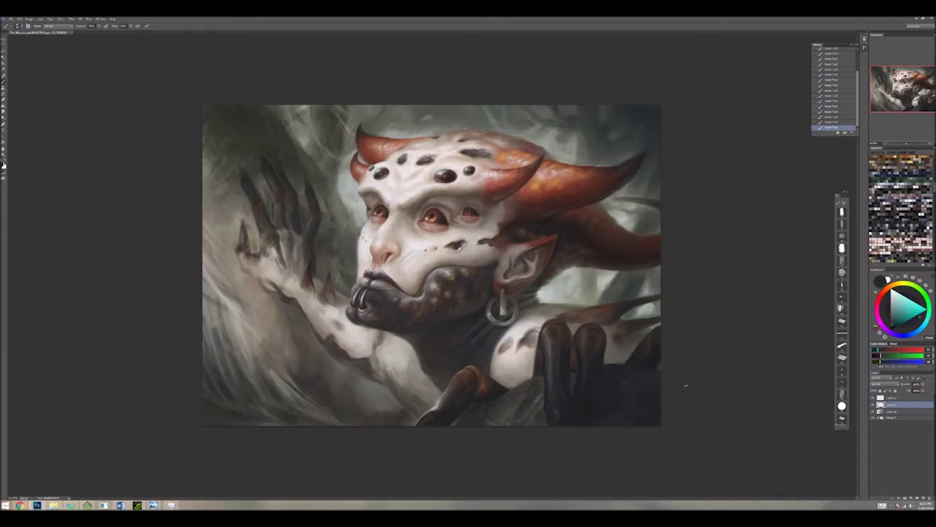
{"action": "left_click", "coordinate": [642, 399], "text": "alt"}
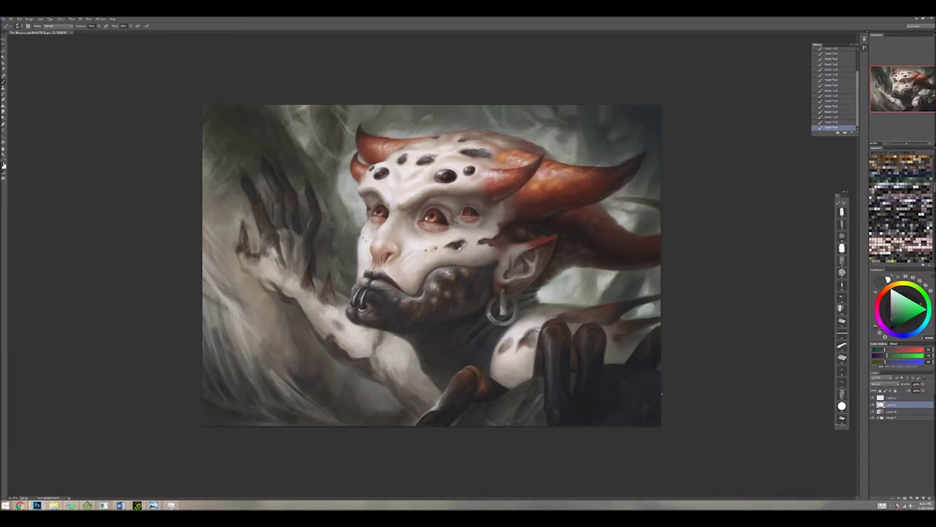
{"action": "left_click", "coordinate": [637, 401], "text": "alt"}
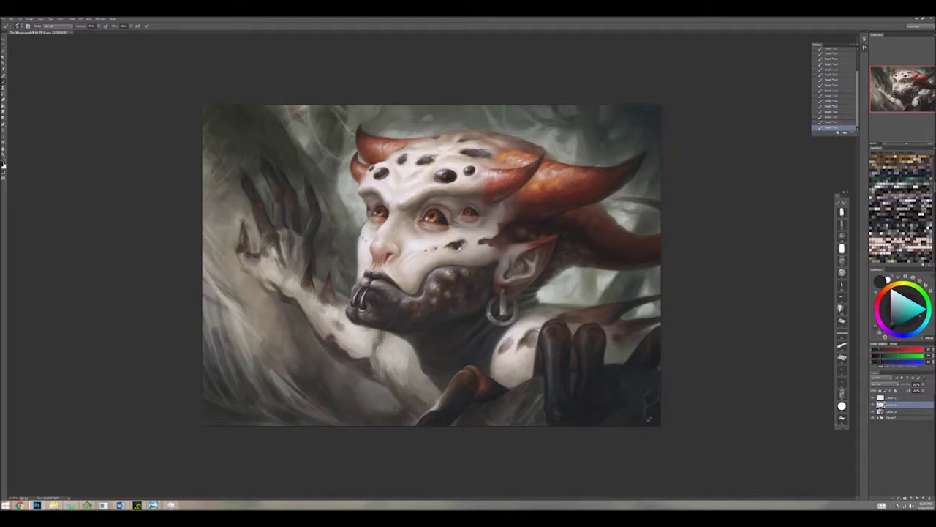
{"action": "left_click", "coordinate": [658, 415], "text": "alt"}
{"action": "left_click", "coordinate": [666, 388], "text": "alt"}
{"action": "left_click", "coordinate": [662, 364], "text": "alt"}
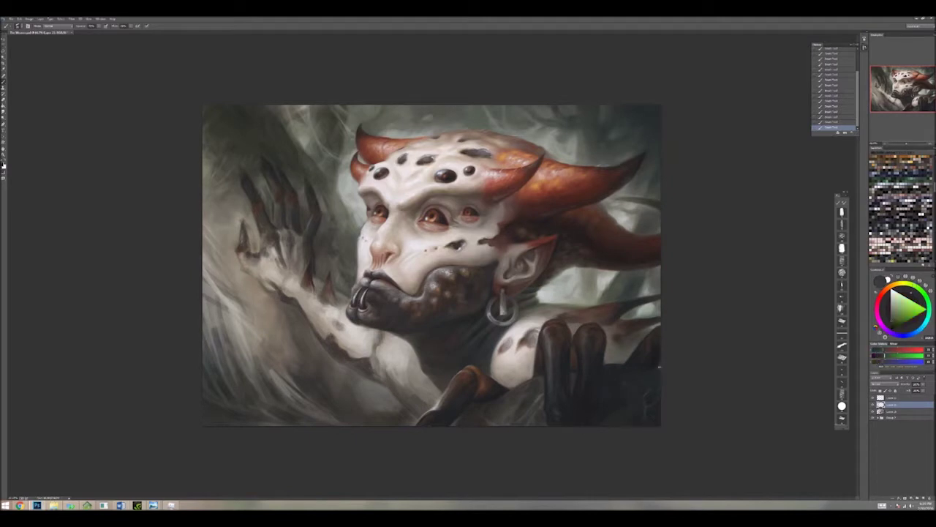
Step: Sample the horn's red-orange and the greens and blues near the lower-right edge
{"action": "left_click", "coordinate": [663, 224], "text": "alt"}
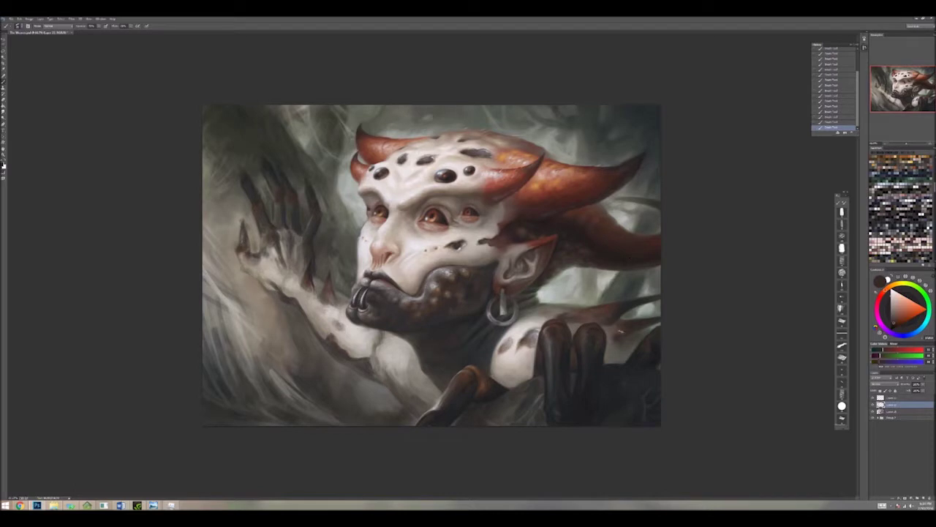
{"action": "left_click", "coordinate": [633, 352], "text": "alt"}
{"action": "left_click", "coordinate": [643, 336], "text": "alt"}
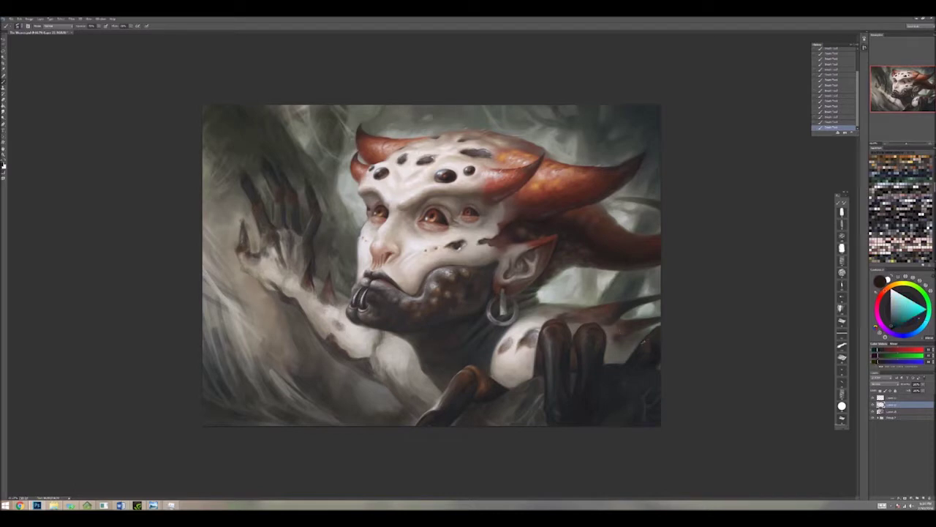
{"action": "left_click", "coordinate": [673, 359], "text": "alt"}
{"action": "left_click", "coordinate": [629, 344], "text": "alt"}
{"action": "left_click", "coordinate": [607, 336], "text": "alt"}
{"action": "left_click", "coordinate": [591, 329], "text": "alt"}
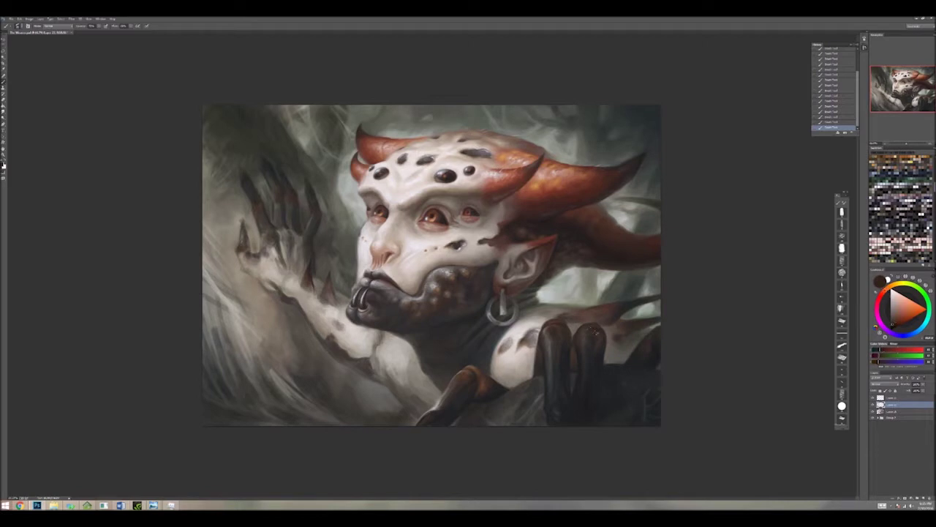
Step: Sample orange, bluish, brighter and darker tones around the claws
{"action": "left_click", "coordinate": [474, 374], "text": "alt"}
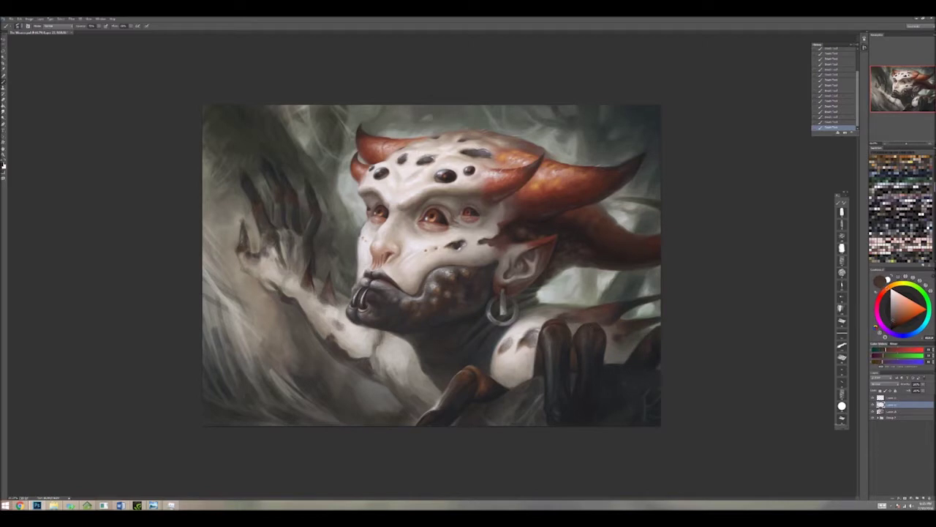
{"action": "left_click", "coordinate": [590, 373], "text": "alt"}
{"action": "left_click", "coordinate": [547, 327], "text": "alt"}
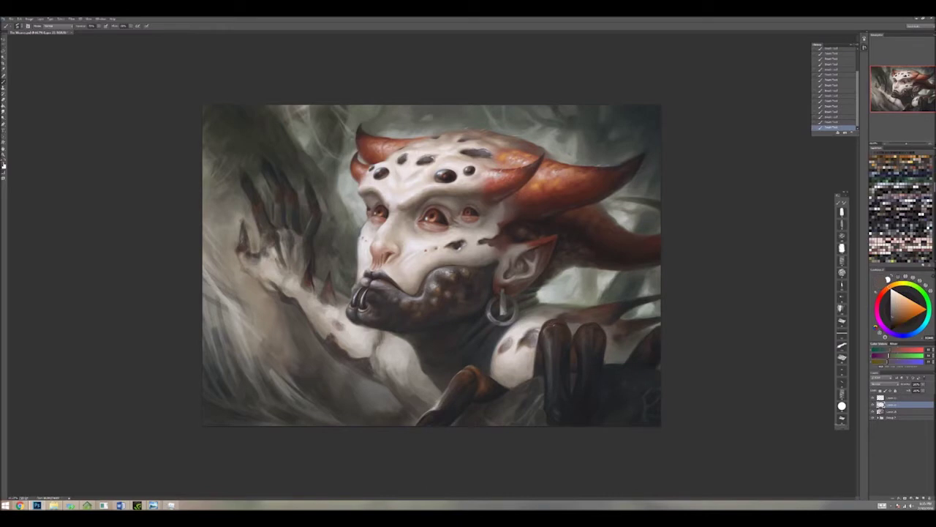
{"action": "left_click", "coordinate": [582, 410], "text": "alt"}
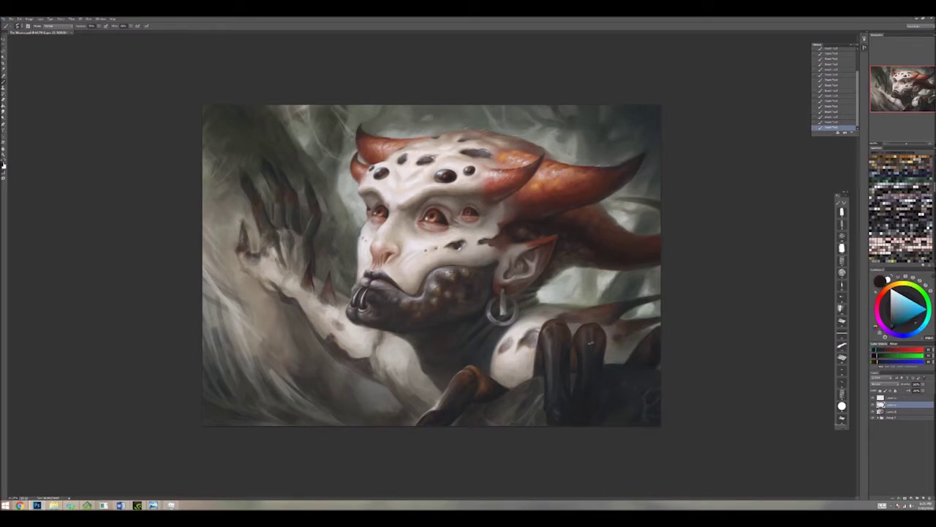
{"action": "left_click", "coordinate": [558, 414], "text": "alt"}
{"action": "left_click", "coordinate": [565, 433], "text": "alt"}
{"action": "left_click", "coordinate": [602, 350], "text": "alt"}
{"action": "left_click", "coordinate": [525, 386], "text": "alt"}
{"action": "left_click", "coordinate": [574, 369], "text": "alt"}
{"action": "left_click", "coordinate": [572, 371], "text": "alt"}
{"action": "left_click", "coordinate": [542, 378], "text": "alt"}
{"action": "left_click", "coordinate": [542, 376], "text": "alt"}
{"action": "left_click", "coordinate": [545, 373], "text": "alt"}
{"action": "left_click", "coordinate": [544, 373], "text": "alt"}
{"action": "left_click", "coordinate": [542, 372], "text": "alt"}
{"action": "left_click", "coordinate": [543, 375], "text": "alt"}
{"action": "left_click", "coordinate": [573, 370], "text": "alt"}
{"action": "left_click", "coordinate": [546, 333], "text": "alt"}
{"action": "left_click", "coordinate": [551, 352], "text": "alt"}
Step: Swap to a light warm grey, then sample yellower, near-black and reddish-brown tones nearby
{"action": "key", "text": "x"}
{"action": "left_click", "coordinate": [546, 331], "text": "alt"}
{"action": "left_click", "coordinate": [545, 323], "text": "alt"}
{"action": "left_click", "coordinate": [545, 323], "text": "alt"}
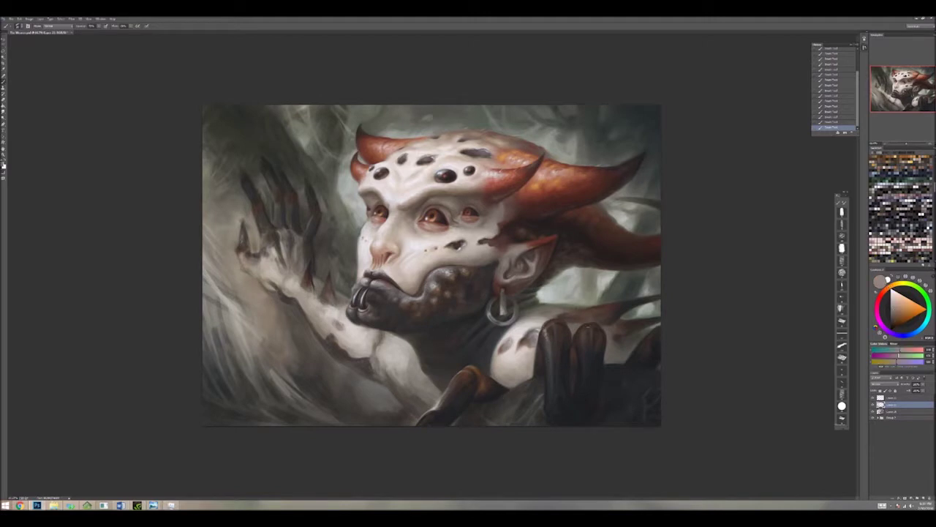
{"action": "left_click", "coordinate": [586, 330], "text": "alt"}
{"action": "left_click", "coordinate": [586, 331], "text": "alt"}
{"action": "left_click", "coordinate": [586, 331], "text": "alt"}
{"action": "left_click", "coordinate": [586, 330], "text": "alt"}
{"action": "left_click", "coordinate": [661, 386], "text": "alt"}
{"action": "left_click", "coordinate": [617, 409], "text": "alt"}
{"action": "left_click", "coordinate": [622, 414], "text": "alt"}
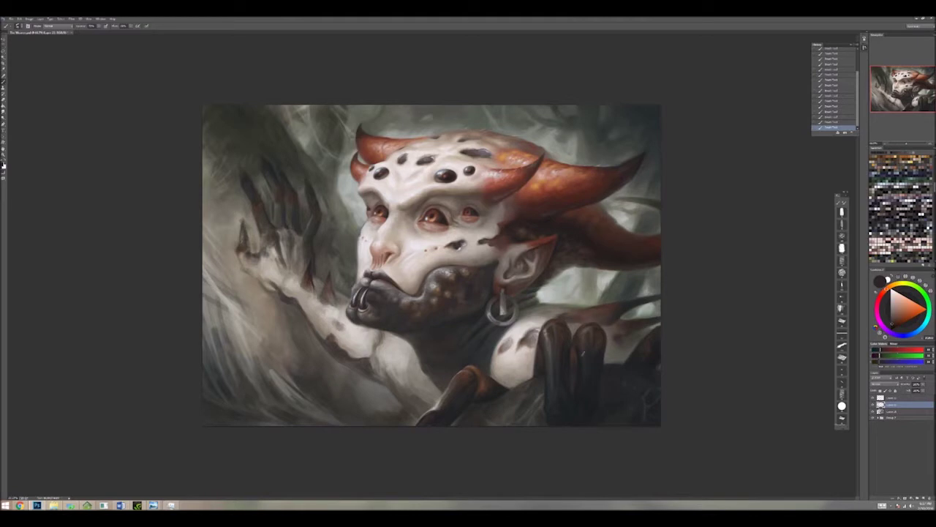
{"action": "left_click", "coordinate": [616, 368], "text": "alt"}
{"action": "left_click", "coordinate": [604, 417], "text": "alt"}
{"action": "left_click", "coordinate": [523, 340], "text": "alt"}
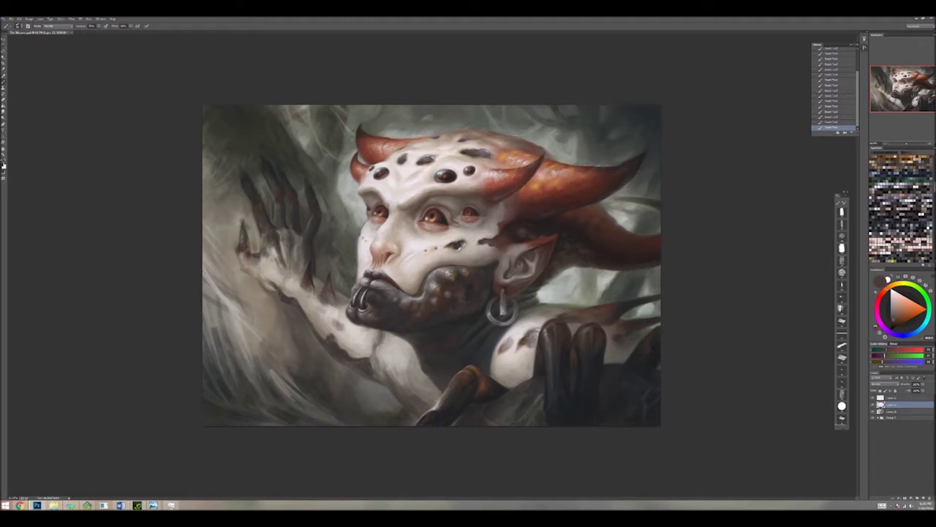
Step: Choose a yellow-beige swatch after trying pink, beige and green-tinted ones
{"action": "left_click", "coordinate": [4, 165]}
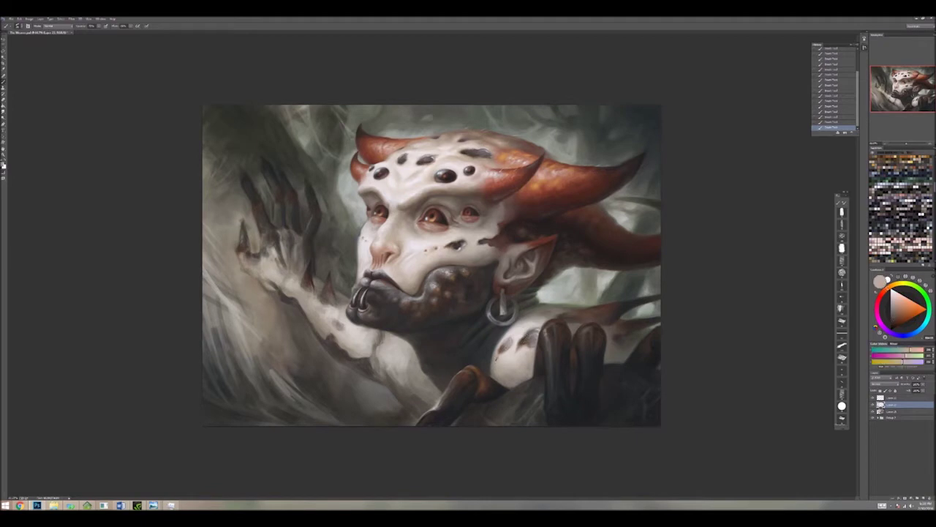
{"action": "left_click", "coordinate": [3, 166]}
{"action": "left_click", "coordinate": [3, 165]}
{"action": "left_click", "coordinate": [4, 165]}
{"action": "left_click", "coordinate": [4, 165]}
{"action": "left_click", "coordinate": [4, 166]}
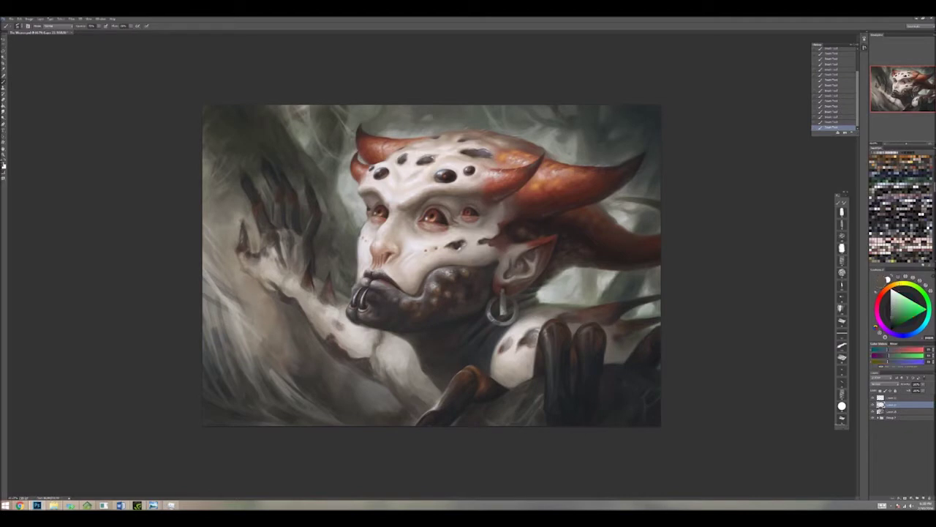
{"action": "left_click", "coordinate": [3, 166]}
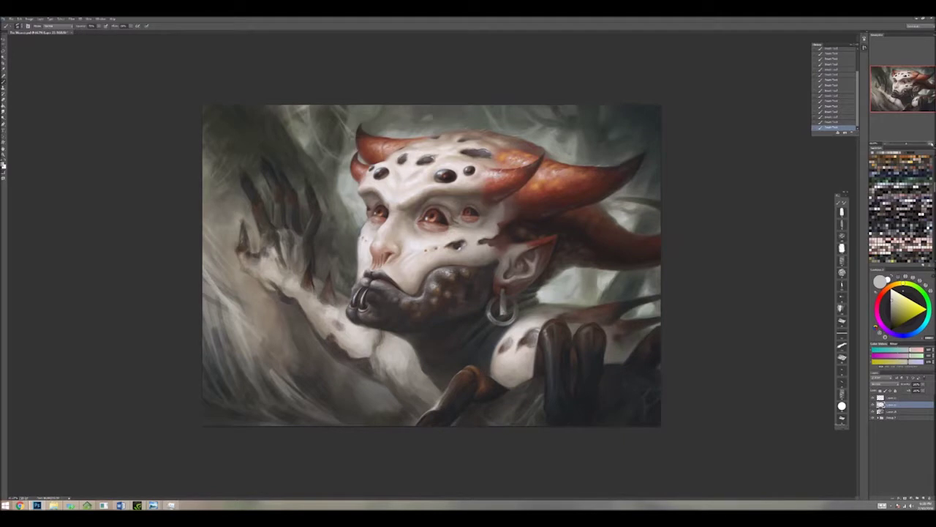
{"action": "key", "text": "ctrl+plus"}
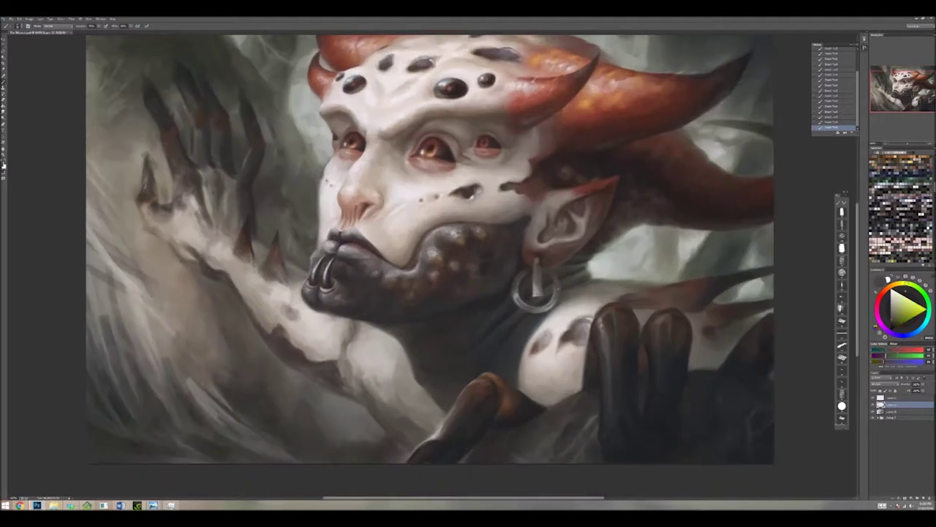
Step: Compare bluish, green-tinted and yellow-tinted swatches, ending on a darker painting colour
{"action": "left_click", "coordinate": [4, 165]}
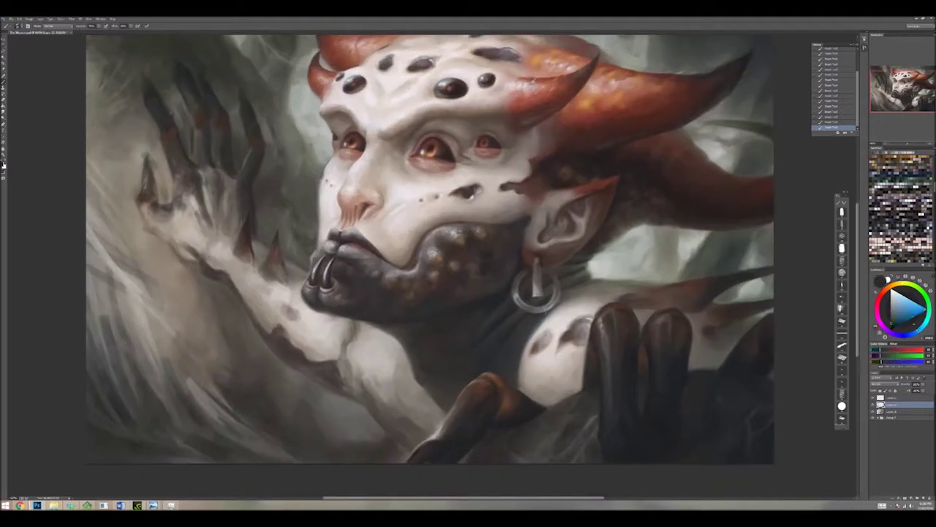
{"action": "left_click", "coordinate": [4, 165]}
{"action": "left_click", "coordinate": [4, 165]}
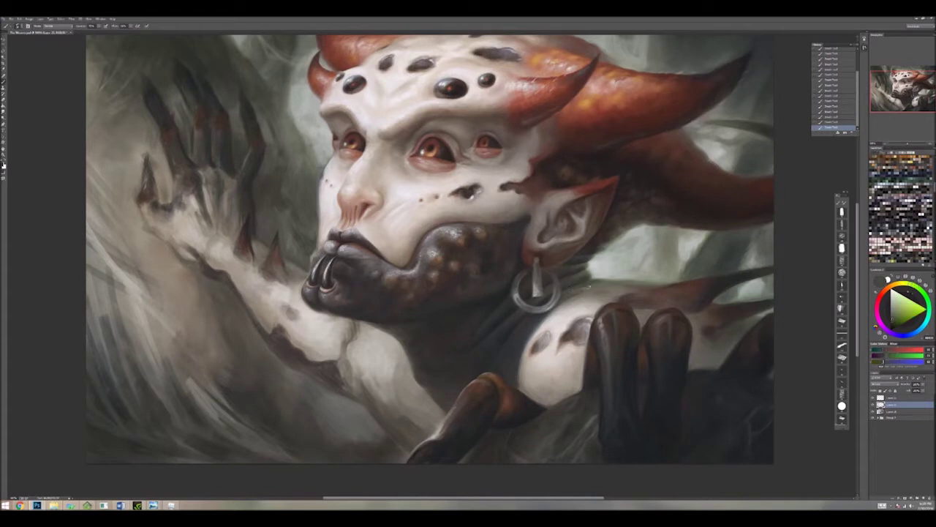
{"action": "left_click", "coordinate": [4, 166]}
{"action": "left_click", "coordinate": [3, 165]}
{"action": "left_click", "coordinate": [3, 165]}
{"action": "left_click", "coordinate": [4, 165]}
{"action": "left_click", "coordinate": [4, 165]}
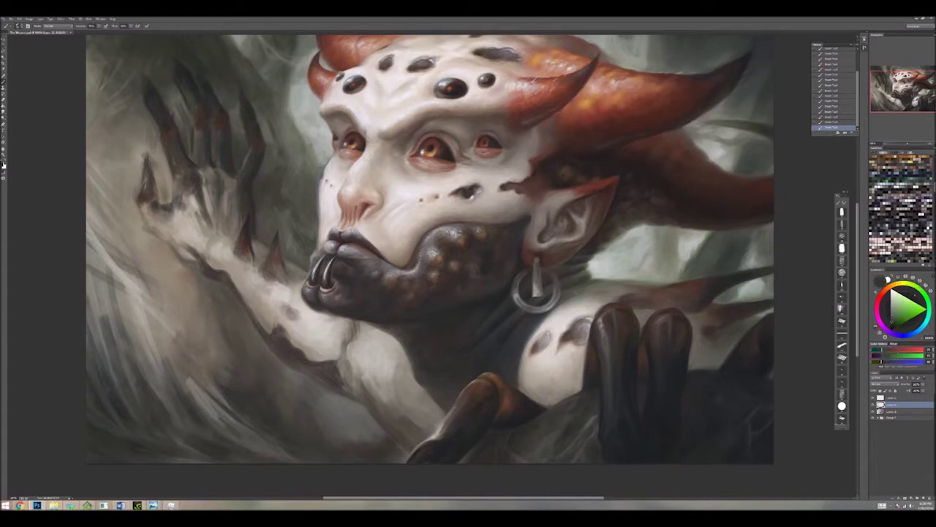
{"action": "left_click", "coordinate": [4, 165]}
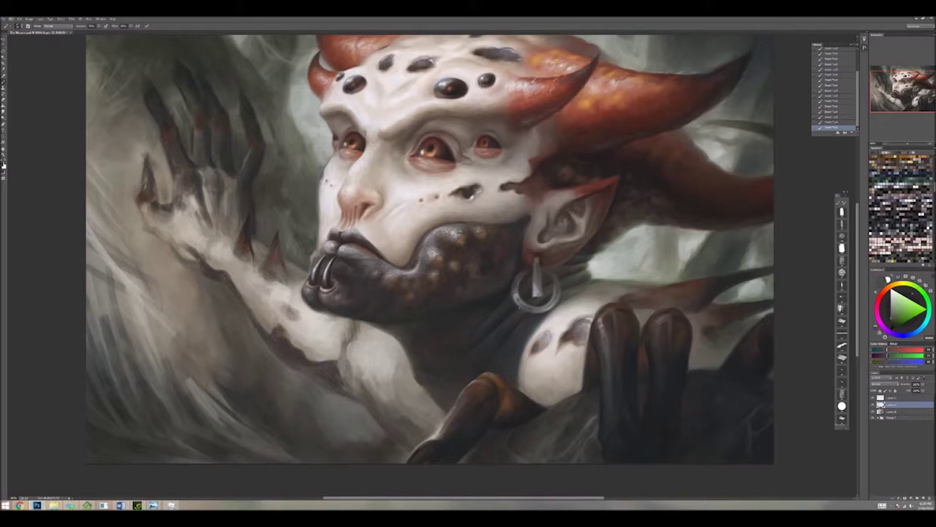
{"action": "left_click", "coordinate": [4, 165]}
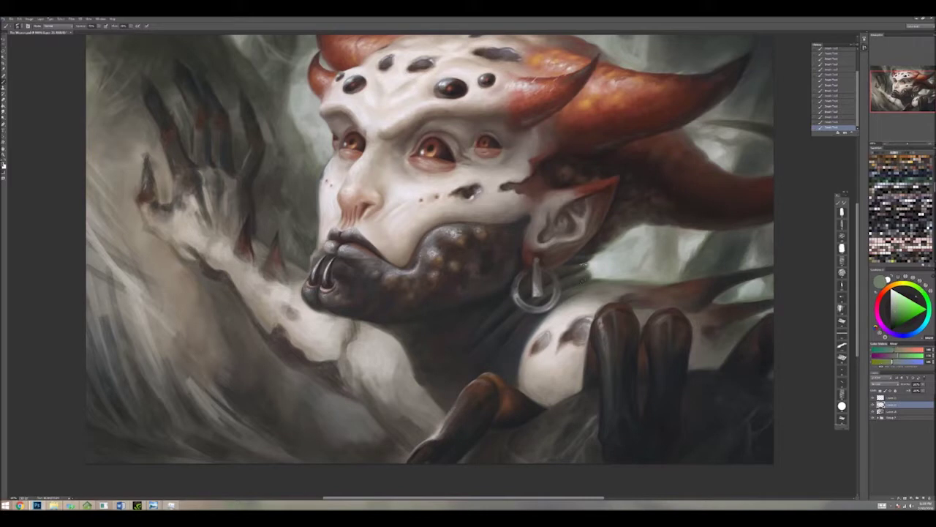
{"action": "left_click", "coordinate": [3, 165]}
{"action": "left_click", "coordinate": [3, 165]}
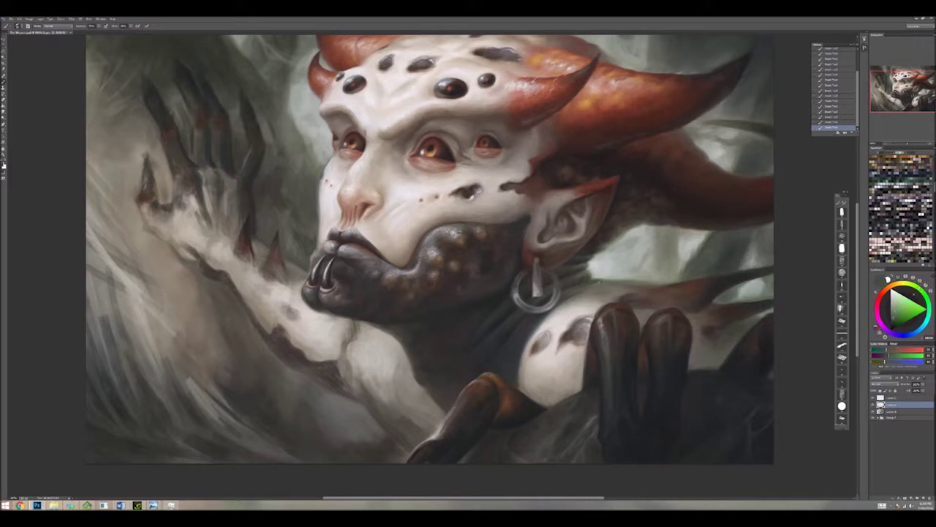
Step: Zoom out to view the whole painting, then zoom back in on the horn area
{"action": "key", "text": "ctrl+minus"}
{"action": "key", "text": "ctrl+minus"}
{"action": "key", "text": "ctrl+minus"}
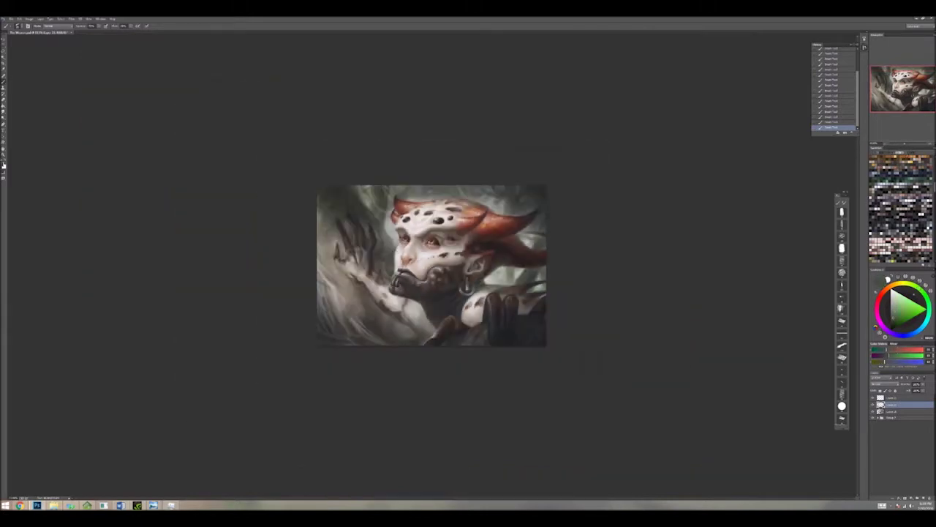
{"action": "key", "text": "ctrl+plus"}
{"action": "key", "text": "ctrl+plus"}
{"action": "left_click", "coordinate": [4, 165]}
{"action": "left_click", "coordinate": [4, 165]}
{"action": "left_click", "coordinate": [4, 165]}
Step: Toggle between the muted grey and orange-brown paint colours
{"action": "key", "text": "x"}
{"action": "key", "text": "x"}
{"action": "key", "text": "x"}
{"action": "key", "text": "x"}
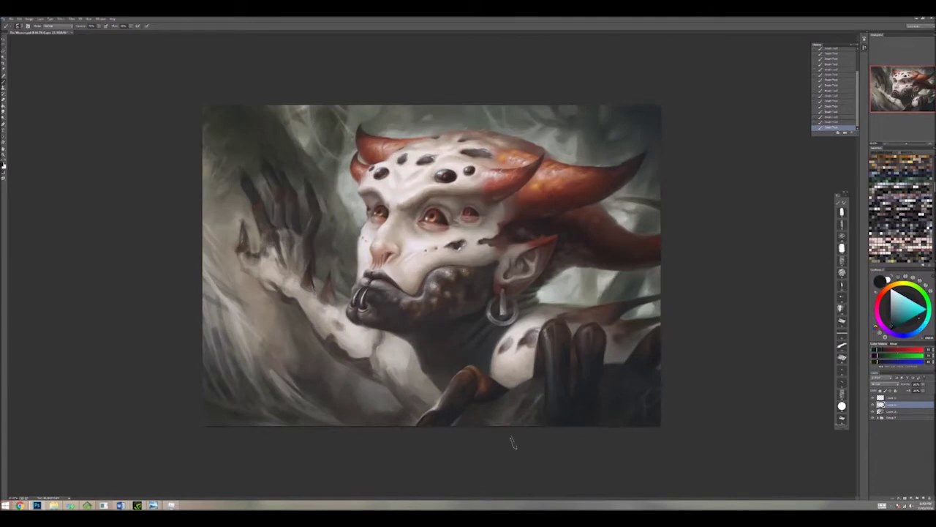
{"action": "key", "text": "x"}
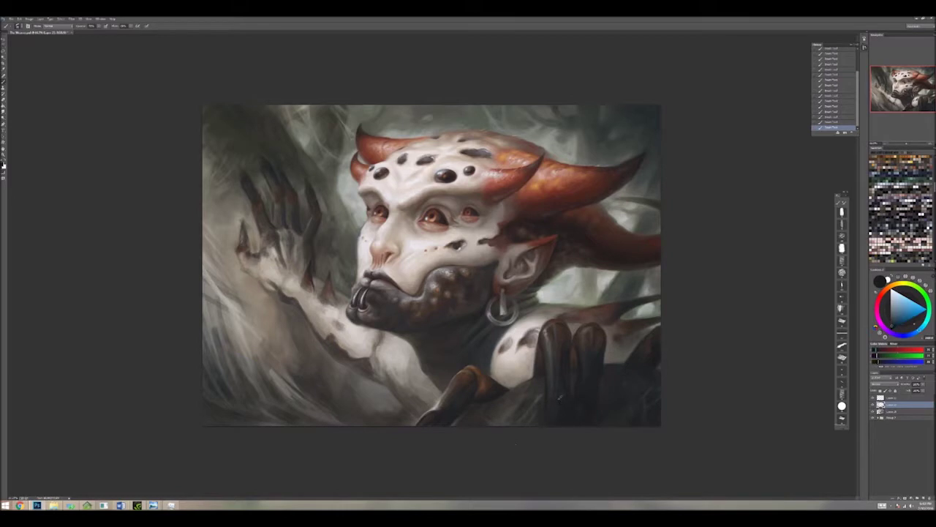
{"action": "key", "text": "x"}
{"action": "key", "text": "x"}
{"action": "key", "text": "x"}
{"action": "key", "text": "x"}
{"action": "key", "text": "x"}
{"action": "key", "text": "x"}
{"action": "key", "text": "x"}
{"action": "key", "text": "x"}
{"action": "key", "text": "x"}
{"action": "key", "text": "x"}
{"action": "key", "text": "x"}
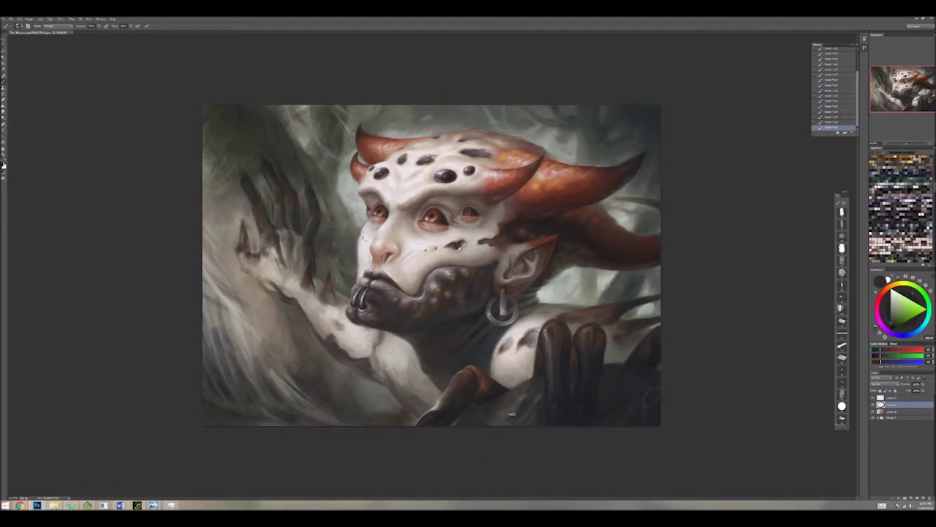
{"action": "key", "text": "x"}
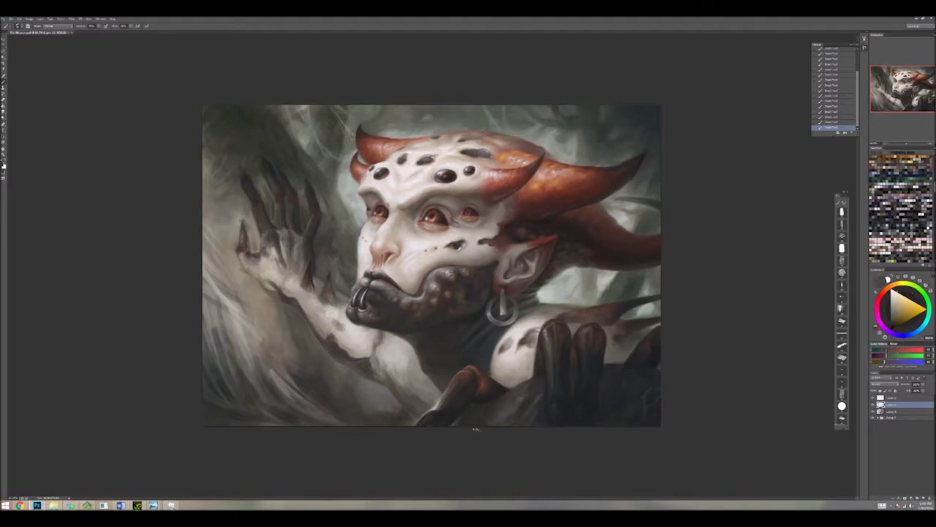
{"action": "key", "text": "x"}
{"action": "key", "text": "x"}
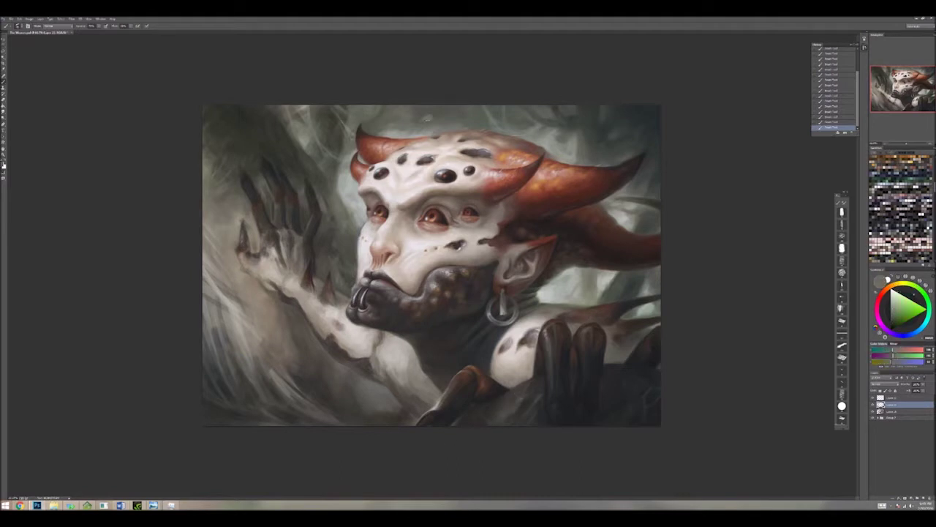
{"action": "key", "text": "x"}
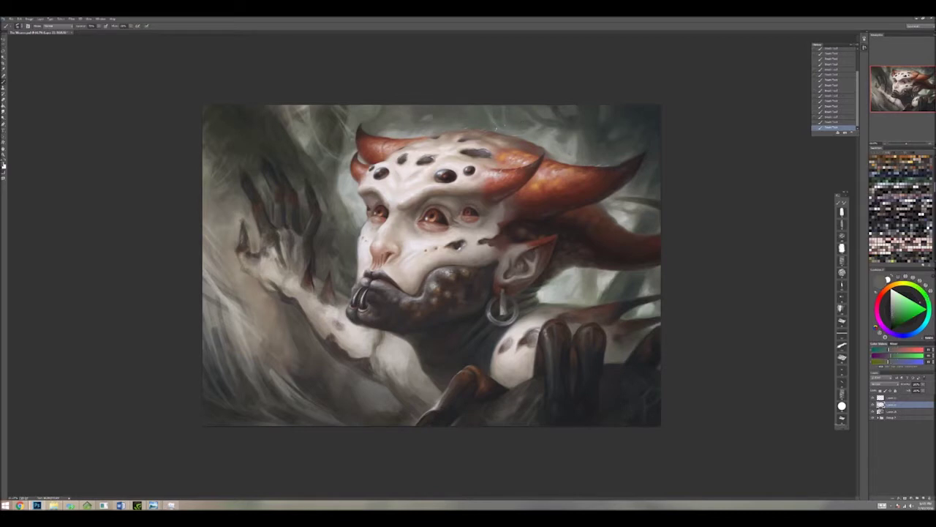
{"action": "key", "text": "x"}
{"action": "key", "text": "x"}
Step: Paint light and dark mist tones into the background above the head and top right
{"action": "left_click", "coordinate": [583, 128], "text": "alt"}
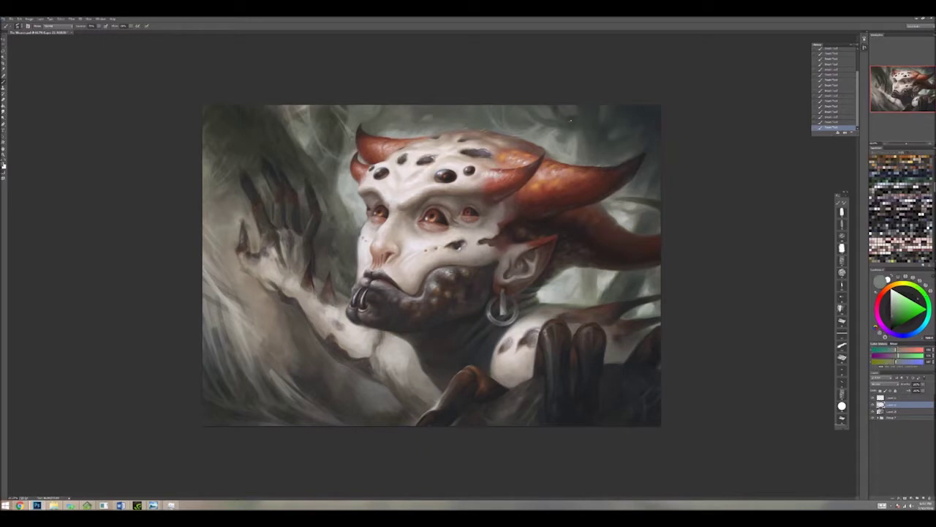
{"action": "left_click", "coordinate": [556, 113], "text": "alt"}
{"action": "left_click", "coordinate": [583, 127], "text": "alt"}
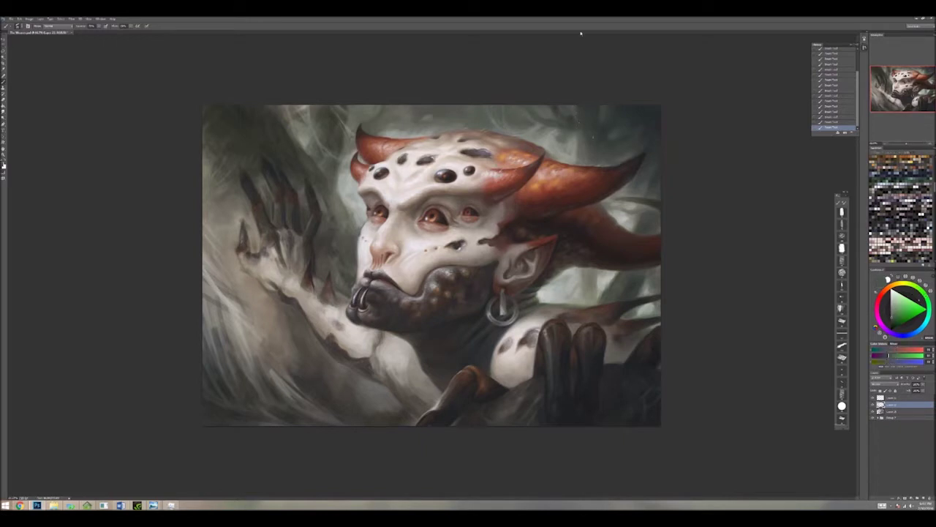
{"action": "left_click", "coordinate": [576, 137], "text": "alt"}
{"action": "left_click", "coordinate": [577, 137], "text": "alt"}
{"action": "left_click", "coordinate": [577, 137], "text": "alt"}
{"action": "left_click", "coordinate": [624, 111], "text": "alt"}
{"action": "left_click", "coordinate": [622, 113], "text": "alt"}
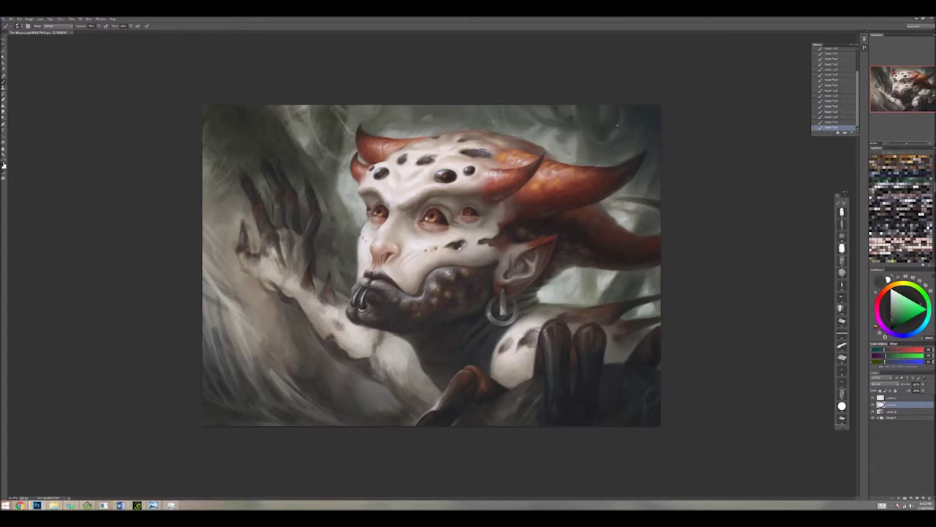
Step: Blend sampled background tones beside the horn and around its tip
{"action": "left_click", "coordinate": [585, 137], "text": "alt"}
{"action": "left_click", "coordinate": [578, 125], "text": "alt"}
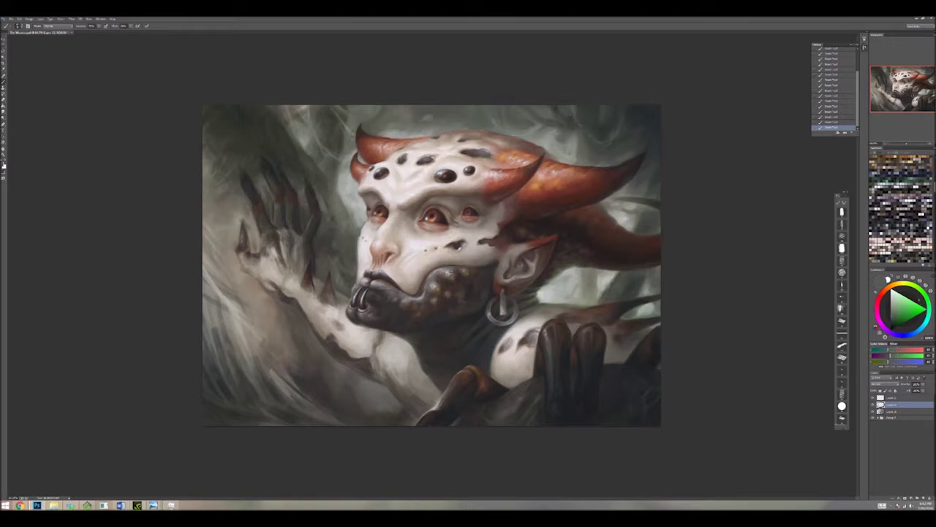
{"action": "left_click", "coordinate": [551, 115], "text": "alt"}
{"action": "left_click", "coordinate": [559, 111], "text": "alt"}
{"action": "left_click", "coordinate": [566, 103], "text": "alt"}
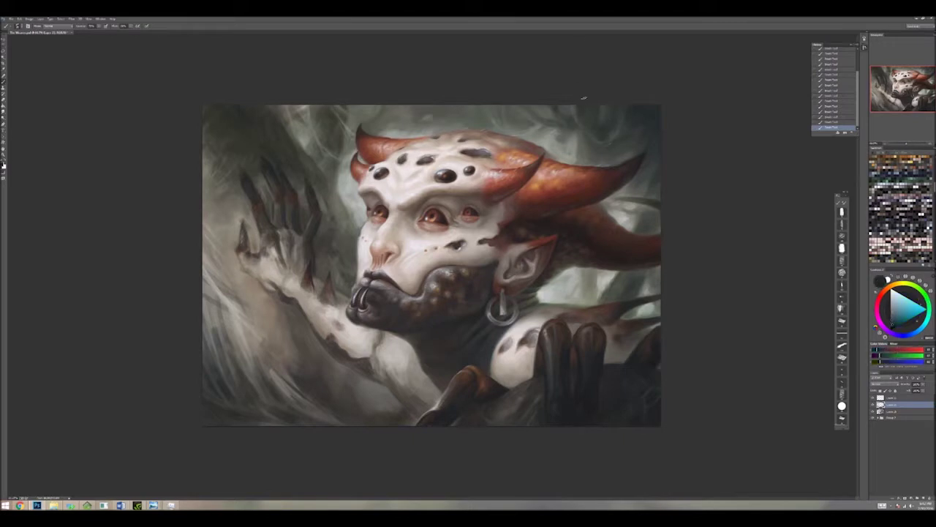
{"action": "left_click", "coordinate": [567, 104], "text": "alt"}
{"action": "left_click", "coordinate": [623, 137], "text": "alt"}
{"action": "left_click", "coordinate": [633, 139], "text": "alt"}
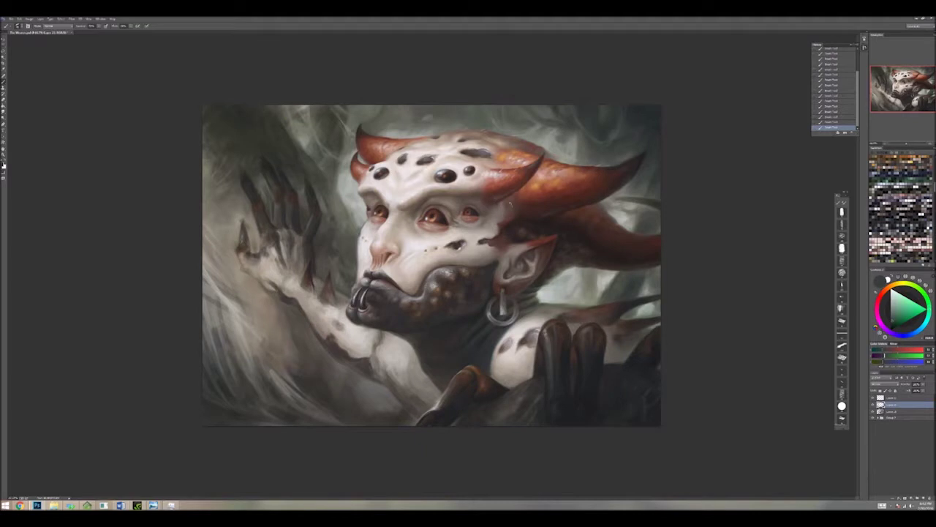
Step: Soften the mist near the horn tip with colours sampled from above the horn
{"action": "left_click", "coordinate": [593, 226], "text": "alt"}
{"action": "left_click", "coordinate": [599, 282], "text": "alt"}
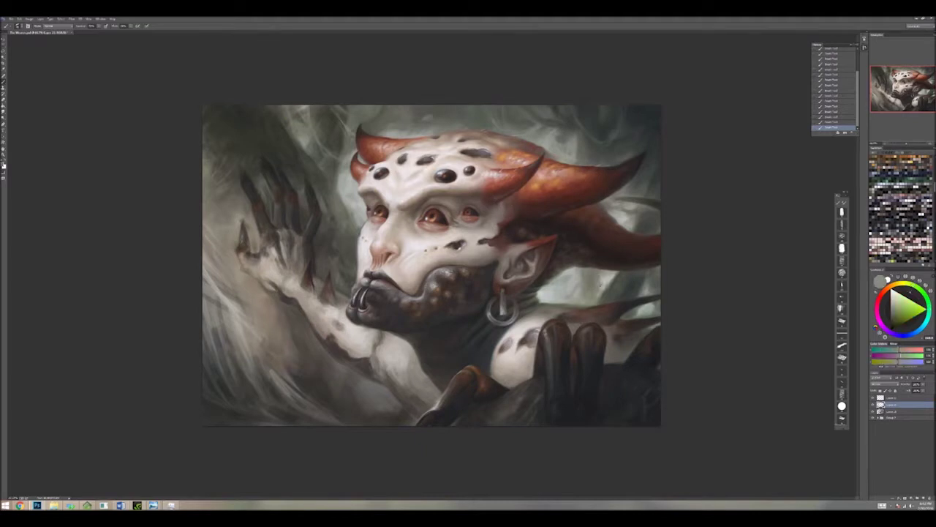
{"action": "left_click", "coordinate": [599, 285], "text": "alt"}
{"action": "left_click", "coordinate": [582, 143], "text": "alt"}
{"action": "left_click", "coordinate": [582, 143], "text": "alt"}
{"action": "left_click", "coordinate": [578, 143], "text": "alt"}
{"action": "left_click", "coordinate": [575, 142], "text": "alt"}
Step: Smooth the background just above the horn's upper edge
{"action": "left_click", "coordinate": [560, 132], "text": "alt"}
{"action": "left_click", "coordinate": [558, 128], "text": "alt"}
{"action": "left_click", "coordinate": [560, 134], "text": "alt"}
{"action": "left_click", "coordinate": [570, 130], "text": "alt"}
{"action": "left_click", "coordinate": [568, 131], "text": "alt"}
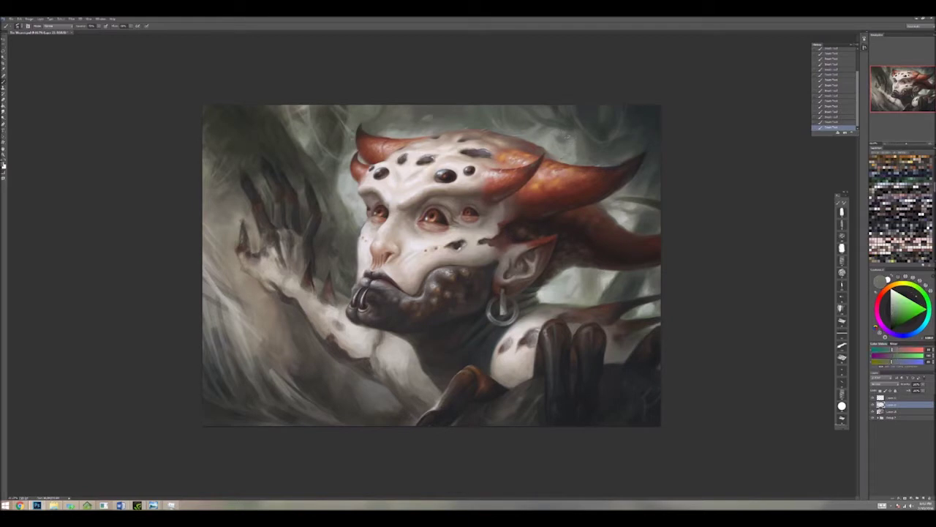
{"action": "left_click", "coordinate": [564, 132], "text": "alt"}
{"action": "left_click", "coordinate": [565, 130], "text": "alt"}
{"action": "left_click", "coordinate": [571, 126], "text": "alt"}
Step: Touch up the horn with pale background and reddish horn tones
{"action": "left_click", "coordinate": [617, 177], "text": "alt"}
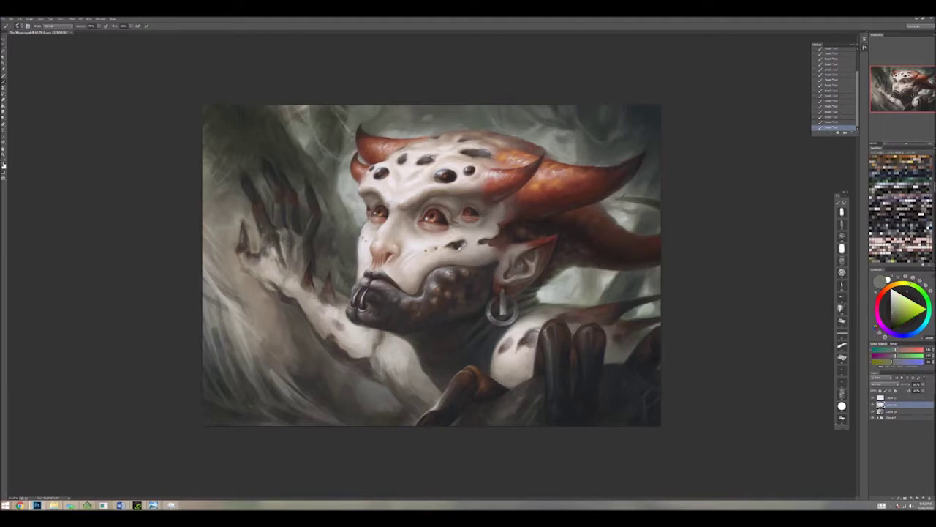
{"action": "left_click", "coordinate": [616, 204], "text": "alt"}
{"action": "left_click", "coordinate": [627, 213], "text": "alt"}
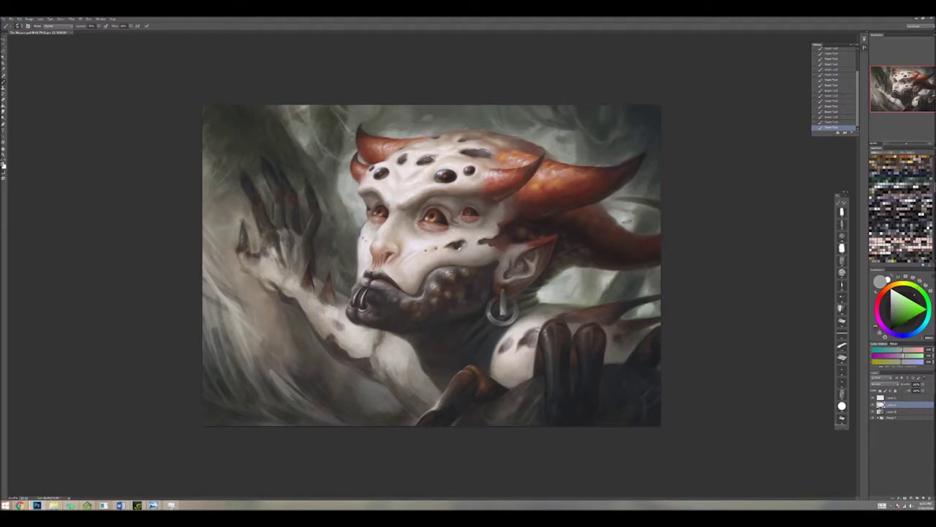
{"action": "left_click", "coordinate": [637, 207], "text": "alt"}
{"action": "left_click", "coordinate": [629, 213], "text": "alt"}
{"action": "left_click", "coordinate": [630, 207], "text": "alt"}
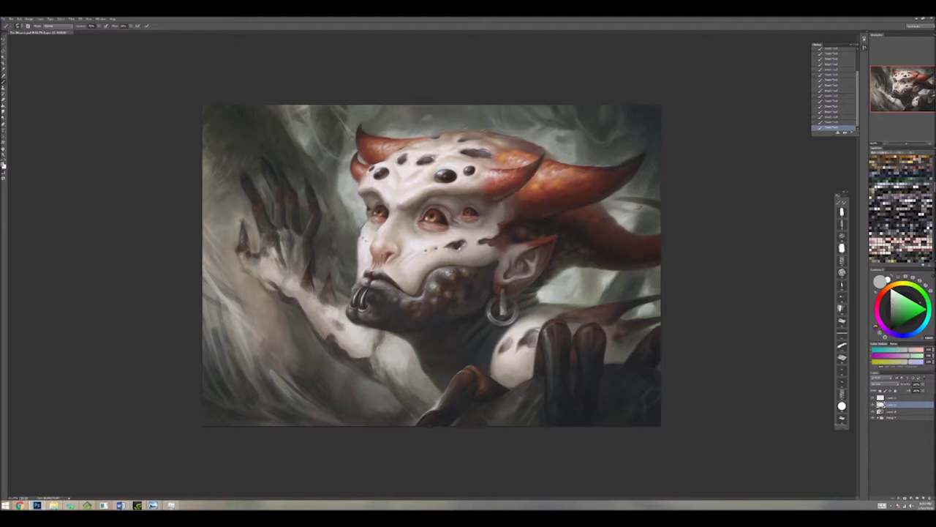
{"action": "left_click", "coordinate": [629, 207], "text": "alt"}
{"action": "left_click", "coordinate": [630, 208], "text": "alt"}
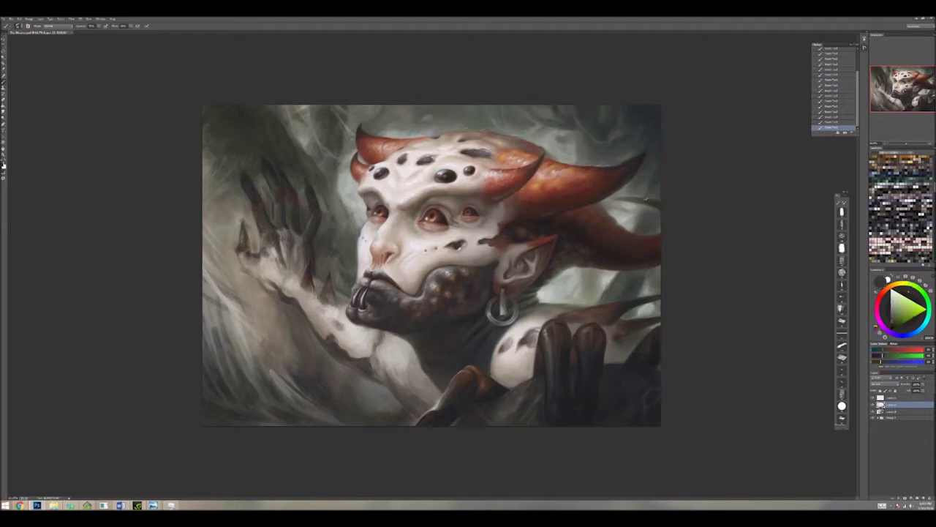
Step: Soften the background right of the horn tip and along the top edge
{"action": "left_click", "coordinate": [627, 137], "text": "alt"}
{"action": "left_click", "coordinate": [626, 137], "text": "alt"}
{"action": "left_click", "coordinate": [627, 137], "text": "alt"}
{"action": "left_click", "coordinate": [637, 100], "text": "alt"}
{"action": "left_click", "coordinate": [621, 105], "text": "alt"}
{"action": "left_click", "coordinate": [633, 136], "text": "alt"}
{"action": "left_click", "coordinate": [644, 145], "text": "alt"}
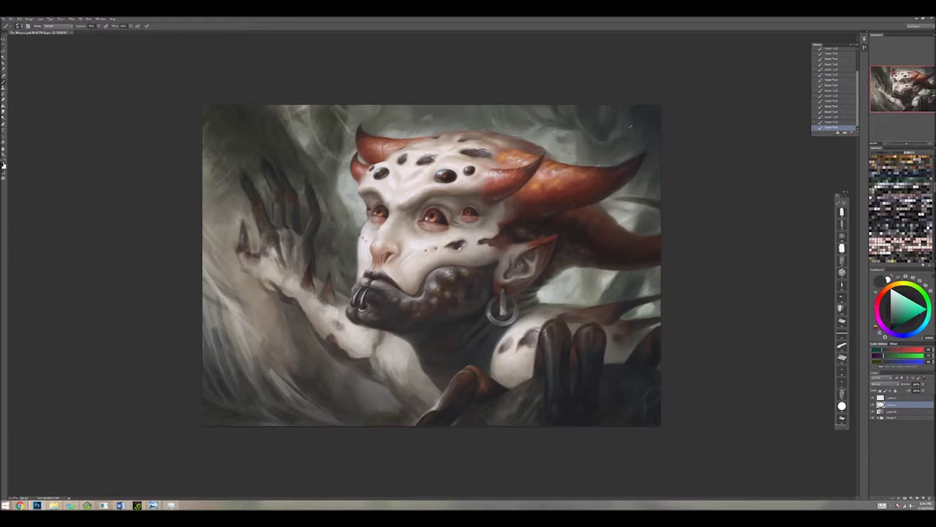
{"action": "left_click", "coordinate": [630, 128], "text": "alt"}
{"action": "left_click", "coordinate": [609, 114], "text": "alt"}
{"action": "left_click", "coordinate": [612, 120], "text": "alt"}
{"action": "left_click", "coordinate": [604, 110], "text": "alt"}
Step: Blend dark and light mist tones across the top-right background
{"action": "left_click", "coordinate": [606, 130], "text": "alt"}
{"action": "left_click", "coordinate": [597, 135], "text": "alt"}
{"action": "left_click", "coordinate": [587, 140], "text": "alt"}
{"action": "left_click", "coordinate": [592, 136], "text": "alt"}
{"action": "left_click", "coordinate": [605, 121], "text": "alt"}
{"action": "left_click", "coordinate": [611, 158], "text": "alt"}
{"action": "left_click", "coordinate": [613, 160], "text": "alt"}
{"action": "left_click", "coordinate": [620, 159], "text": "alt"}
{"action": "left_click", "coordinate": [631, 159], "text": "alt"}
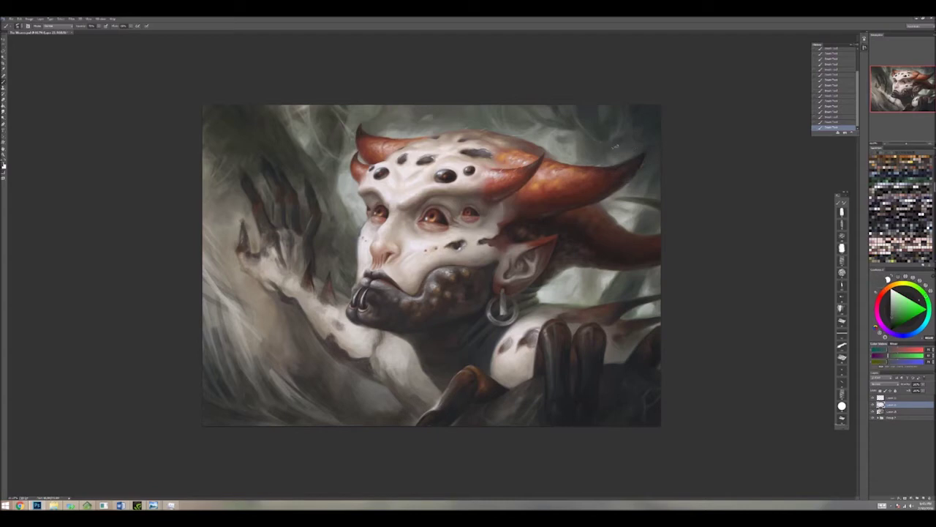
{"action": "left_click", "coordinate": [634, 138], "text": "alt"}
{"action": "left_click", "coordinate": [623, 131], "text": "alt"}
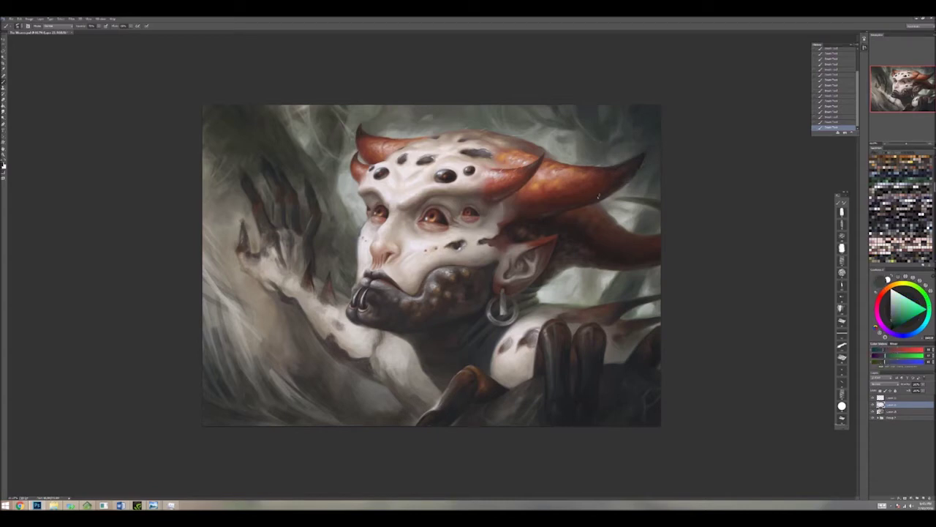
Step: Paint lighter, varied tones into the background near the top
{"action": "left_click", "coordinate": [564, 135], "text": "alt"}
{"action": "left_click", "coordinate": [570, 110], "text": "alt"}
{"action": "left_click", "coordinate": [578, 144], "text": "alt"}
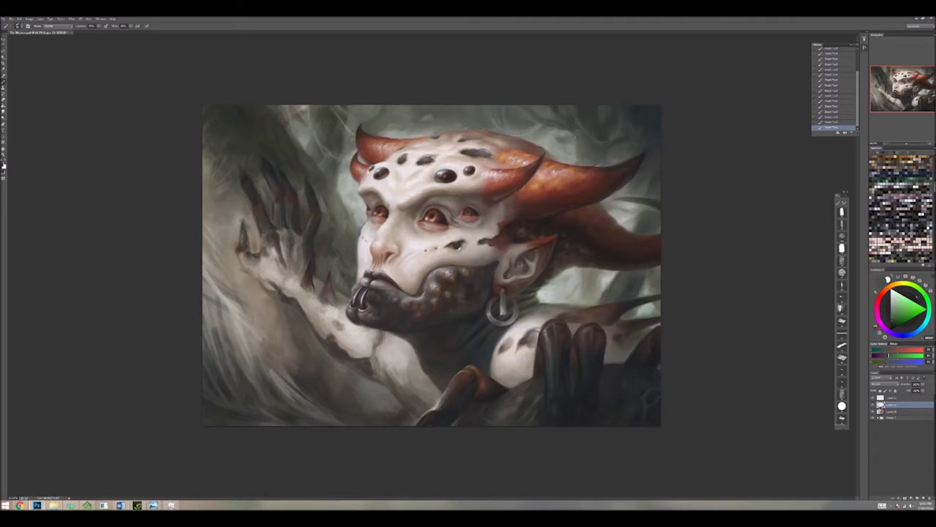
{"action": "left_click", "coordinate": [579, 146], "text": "alt"}
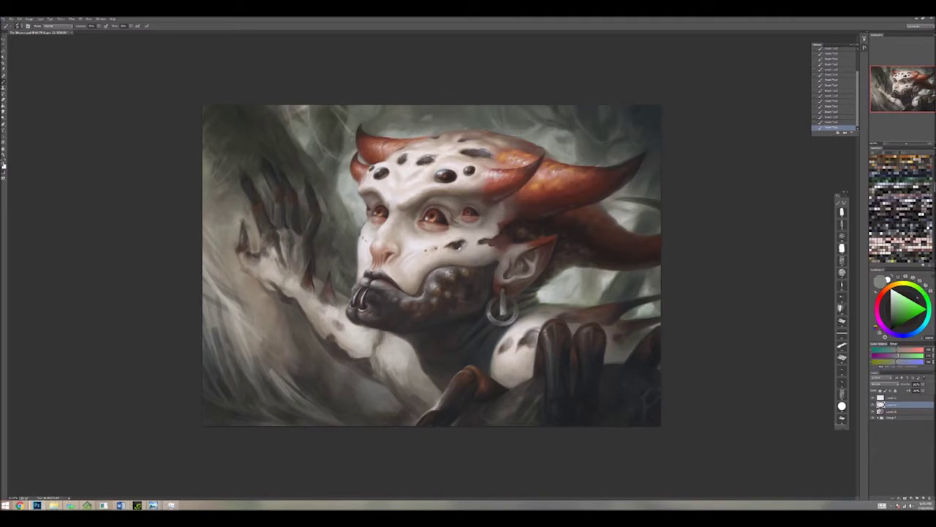
{"action": "left_click", "coordinate": [606, 145], "text": "alt"}
{"action": "left_click", "coordinate": [605, 145], "text": "alt"}
{"action": "left_click", "coordinate": [603, 145], "text": "alt"}
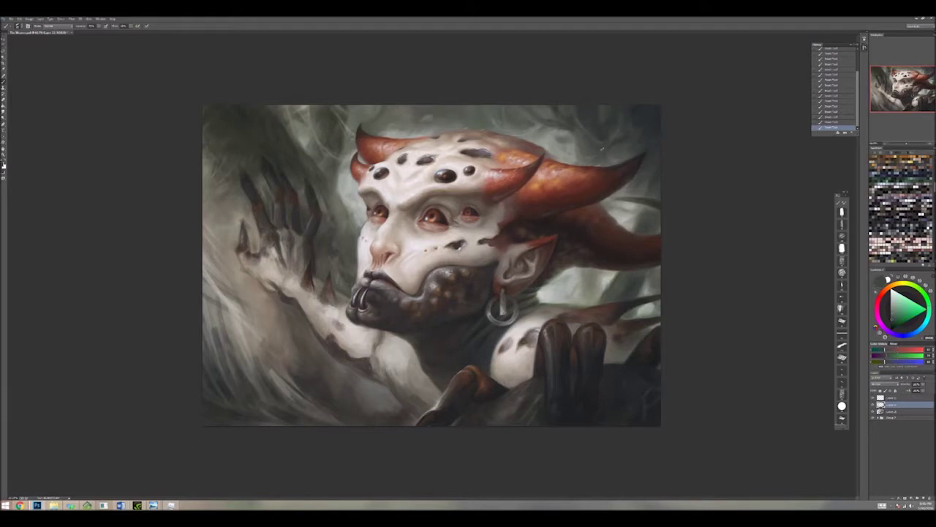
{"action": "left_click", "coordinate": [606, 146], "text": "alt"}
{"action": "left_click", "coordinate": [608, 146], "text": "alt"}
{"action": "left_click", "coordinate": [611, 146], "text": "alt"}
{"action": "left_click", "coordinate": [615, 147], "text": "alt"}
Step: Add darker accents to the top background and even out the mist
{"action": "left_click", "coordinate": [615, 142], "text": "alt"}
{"action": "left_click", "coordinate": [615, 144], "text": "alt"}
{"action": "left_click", "coordinate": [615, 144], "text": "alt"}
{"action": "left_click", "coordinate": [620, 118], "text": "alt"}
{"action": "left_click", "coordinate": [601, 109], "text": "alt"}
{"action": "left_click", "coordinate": [636, 110], "text": "alt"}
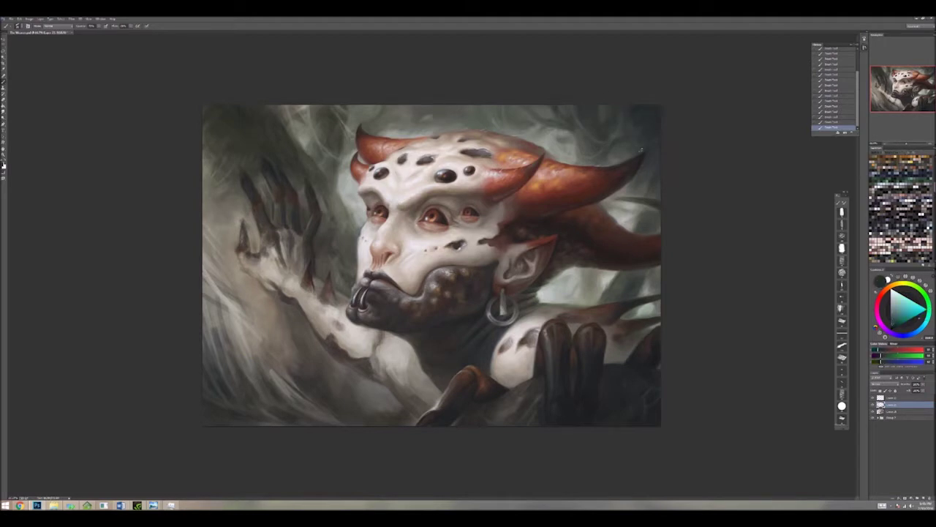
{"action": "left_click", "coordinate": [633, 128], "text": "alt"}
{"action": "left_click", "coordinate": [632, 136], "text": "alt"}
Step: Refine the horn with its orange-tan colour and the darker red at its edge
{"action": "left_click", "coordinate": [634, 184], "text": "alt"}
{"action": "left_click", "coordinate": [635, 185], "text": "alt"}
{"action": "left_click", "coordinate": [636, 186], "text": "alt"}
{"action": "left_click", "coordinate": [635, 186], "text": "alt"}
{"action": "left_click", "coordinate": [639, 187], "text": "alt"}
{"action": "left_click", "coordinate": [640, 187], "text": "alt"}
{"action": "left_click", "coordinate": [653, 196], "text": "alt"}
{"action": "left_click", "coordinate": [653, 196], "text": "alt"}
{"action": "left_click", "coordinate": [654, 196], "text": "alt"}
{"action": "left_click", "coordinate": [654, 196], "text": "alt"}
{"action": "left_click", "coordinate": [658, 202], "text": "alt"}
{"action": "left_click", "coordinate": [663, 204], "text": "alt"}
{"action": "left_click", "coordinate": [662, 196], "text": "alt"}
{"action": "left_click", "coordinate": [661, 193], "text": "alt"}
Step: Blend the green background beside the horn
{"action": "left_click", "coordinate": [661, 194], "text": "alt"}
{"action": "left_click", "coordinate": [661, 193], "text": "alt"}
{"action": "left_click", "coordinate": [660, 193], "text": "alt"}
{"action": "left_click", "coordinate": [661, 193], "text": "alt"}
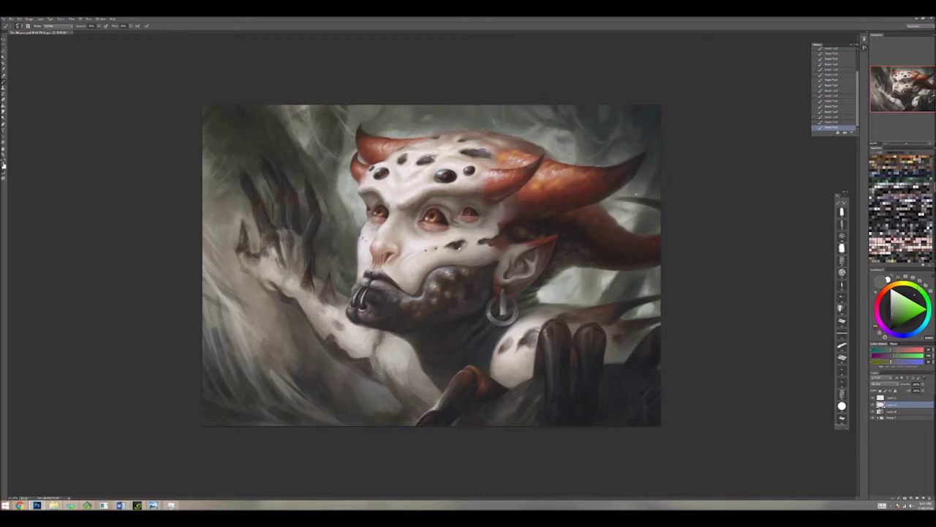
Step: Paint the area beside the horn with a light grey sampled from the canvas
{"action": "left_click", "coordinate": [575, 274], "text": "alt"}
{"action": "left_click", "coordinate": [576, 272], "text": "alt"}
{"action": "left_click", "coordinate": [576, 272], "text": "alt"}
{"action": "left_click", "coordinate": [576, 273], "text": "alt"}
{"action": "left_click", "coordinate": [576, 272], "text": "alt"}
Step: Refine the horn tip with dark saturated tones and lighter greys sampled around it
{"action": "left_click", "coordinate": [643, 156], "text": "alt"}
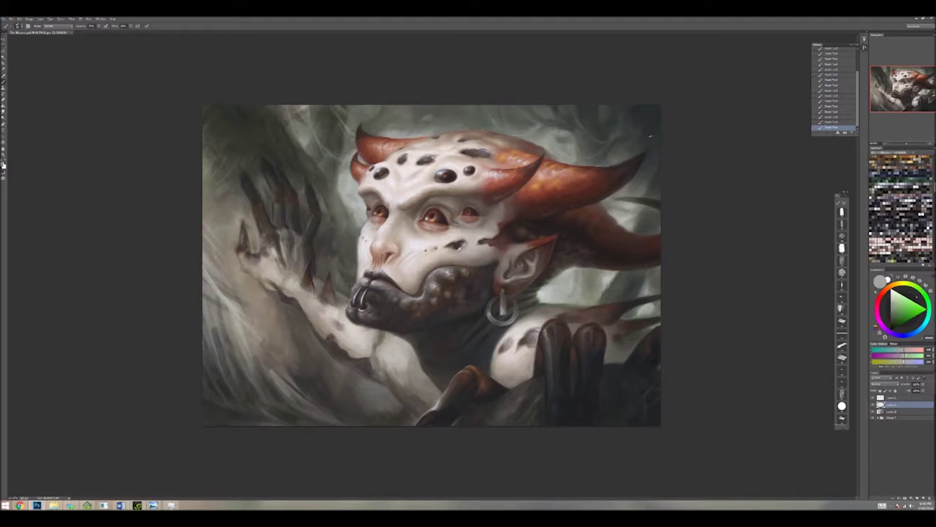
{"action": "left_click", "coordinate": [643, 155], "text": "alt"}
{"action": "left_click", "coordinate": [643, 156], "text": "alt"}
{"action": "left_click", "coordinate": [643, 155], "text": "alt"}
{"action": "left_click", "coordinate": [643, 156], "text": "alt"}
{"action": "left_click", "coordinate": [643, 156], "text": "alt"}
{"action": "left_click", "coordinate": [643, 156], "text": "alt"}
{"action": "left_click", "coordinate": [662, 129], "text": "alt"}
{"action": "left_click", "coordinate": [634, 185], "text": "alt"}
{"action": "left_click", "coordinate": [637, 188], "text": "alt"}
{"action": "left_click", "coordinate": [639, 189], "text": "alt"}
{"action": "left_click", "coordinate": [642, 192], "text": "alt"}
{"action": "left_click", "coordinate": [643, 193], "text": "alt"}
{"action": "left_click", "coordinate": [644, 196], "text": "alt"}
{"action": "left_click", "coordinate": [646, 189], "text": "alt"}
{"action": "left_click", "coordinate": [651, 193], "text": "alt"}
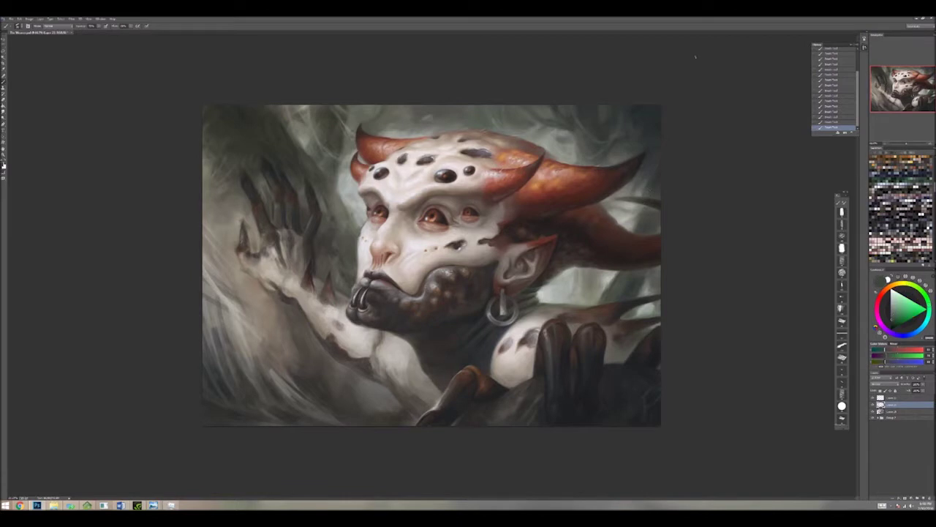
Step: Repaint along the horn with its own dark red and magenta-red tip colours
{"action": "left_click", "coordinate": [560, 209], "text": "alt"}
{"action": "left_click", "coordinate": [545, 210], "text": "alt"}
{"action": "left_click", "coordinate": [554, 209], "text": "alt"}
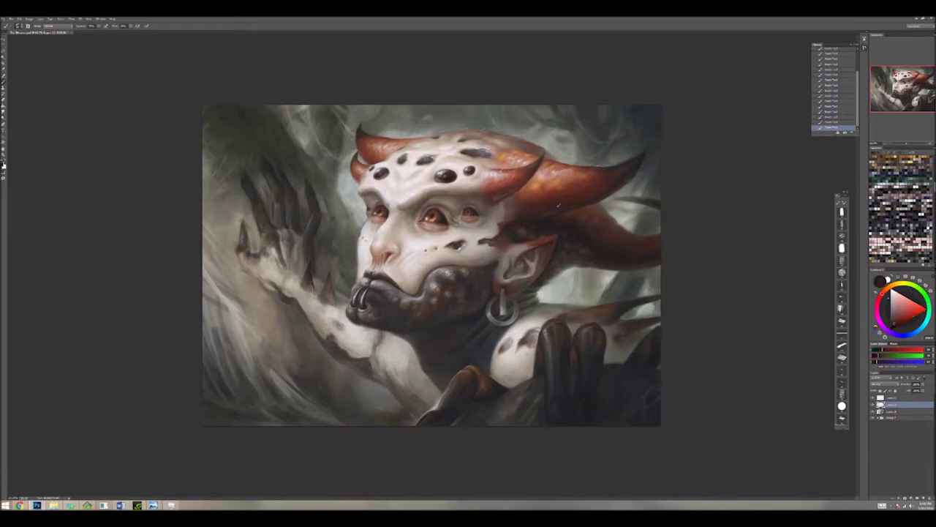
{"action": "left_click", "coordinate": [570, 187], "text": "alt"}
{"action": "left_click", "coordinate": [591, 202], "text": "alt"}
{"action": "left_click", "coordinate": [637, 160], "text": "alt"}
{"action": "left_click", "coordinate": [638, 157], "text": "alt"}
{"action": "left_click", "coordinate": [640, 156], "text": "alt"}
Step: Blend the greenish background beside the horn using nearby light and dark tones
{"action": "left_click", "coordinate": [646, 188], "text": "alt"}
{"action": "left_click", "coordinate": [644, 189], "text": "alt"}
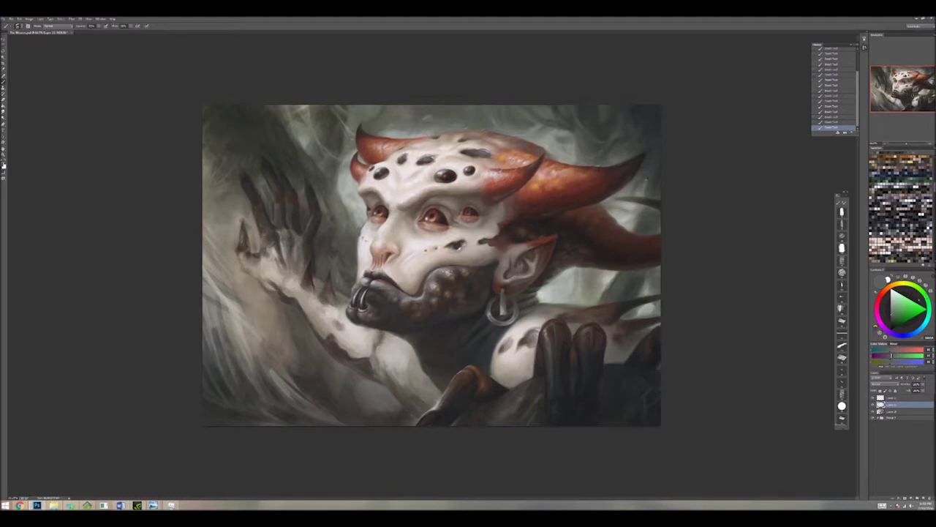
{"action": "left_click", "coordinate": [644, 178], "text": "alt"}
{"action": "left_click", "coordinate": [644, 178], "text": "alt"}
{"action": "left_click", "coordinate": [647, 181], "text": "alt"}
{"action": "left_click", "coordinate": [647, 182], "text": "alt"}
{"action": "left_click", "coordinate": [647, 183], "text": "alt"}
{"action": "left_click", "coordinate": [648, 184], "text": "alt"}
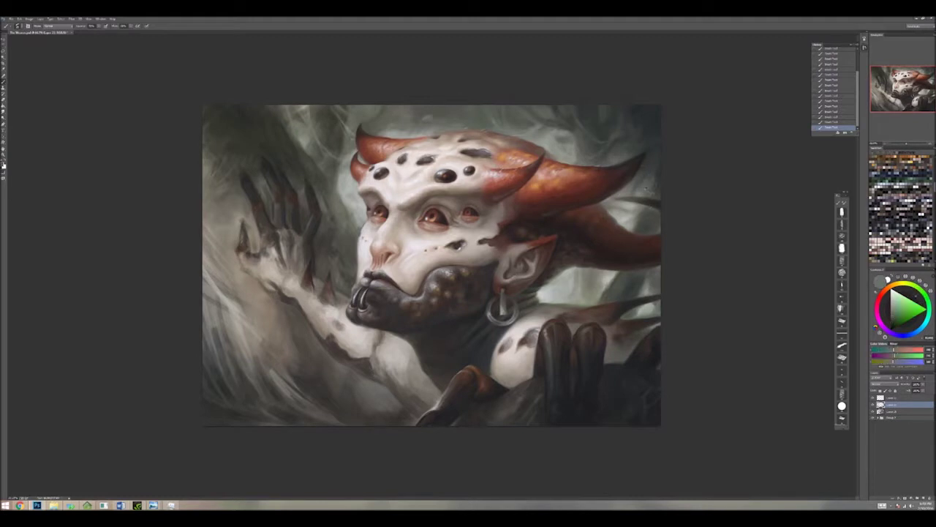
{"action": "left_click", "coordinate": [650, 182], "text": "alt"}
{"action": "left_click", "coordinate": [652, 175], "text": "alt"}
{"action": "left_click", "coordinate": [651, 175], "text": "alt"}
{"action": "left_click", "coordinate": [651, 177], "text": "alt"}
{"action": "left_click", "coordinate": [663, 173], "text": "alt"}
{"action": "left_click", "coordinate": [652, 176], "text": "alt"}
{"action": "left_click", "coordinate": [644, 178], "text": "alt"}
{"action": "left_click", "coordinate": [644, 178], "text": "alt"}
{"action": "left_click", "coordinate": [644, 179], "text": "alt"}
Step: Soften the horn's outer edge with colours sampled right around it
{"action": "left_click", "coordinate": [640, 207], "text": "alt"}
{"action": "left_click", "coordinate": [640, 207], "text": "alt"}
{"action": "left_click", "coordinate": [640, 207], "text": "alt"}
{"action": "left_click", "coordinate": [640, 207], "text": "alt"}
{"action": "left_click", "coordinate": [640, 207], "text": "alt"}
{"action": "left_click", "coordinate": [655, 218], "text": "alt"}
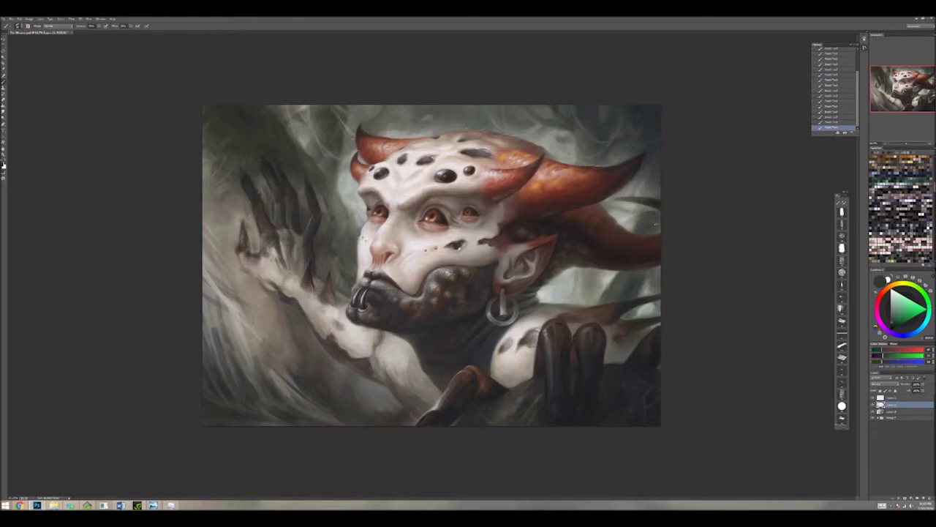
{"action": "left_click", "coordinate": [651, 223], "text": "alt"}
{"action": "left_click", "coordinate": [651, 219], "text": "alt"}
{"action": "left_click", "coordinate": [651, 215], "text": "alt"}
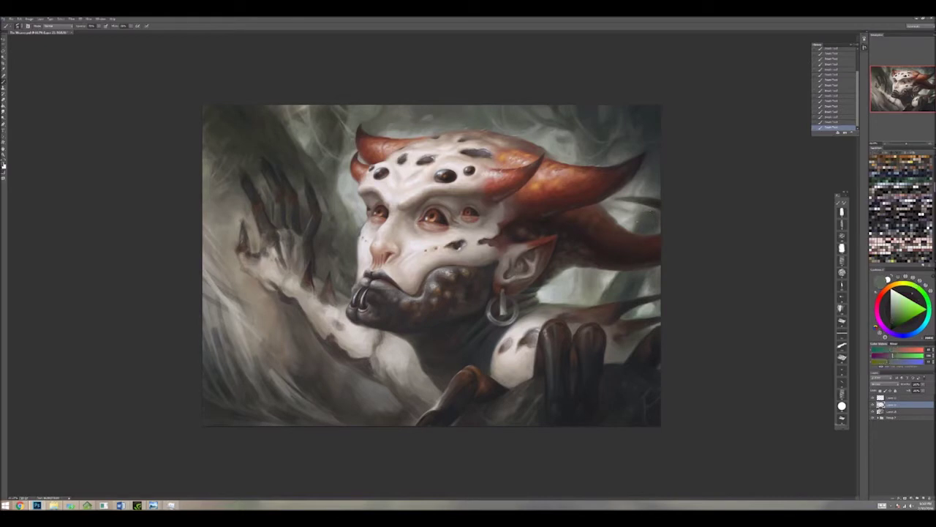
{"action": "left_click", "coordinate": [651, 220], "text": "alt"}
{"action": "left_click", "coordinate": [650, 220], "text": "alt"}
{"action": "left_click", "coordinate": [650, 219], "text": "alt"}
{"action": "left_click", "coordinate": [652, 213], "text": "alt"}
{"action": "left_click", "coordinate": [652, 213], "text": "alt"}
{"action": "left_click", "coordinate": [653, 214], "text": "alt"}
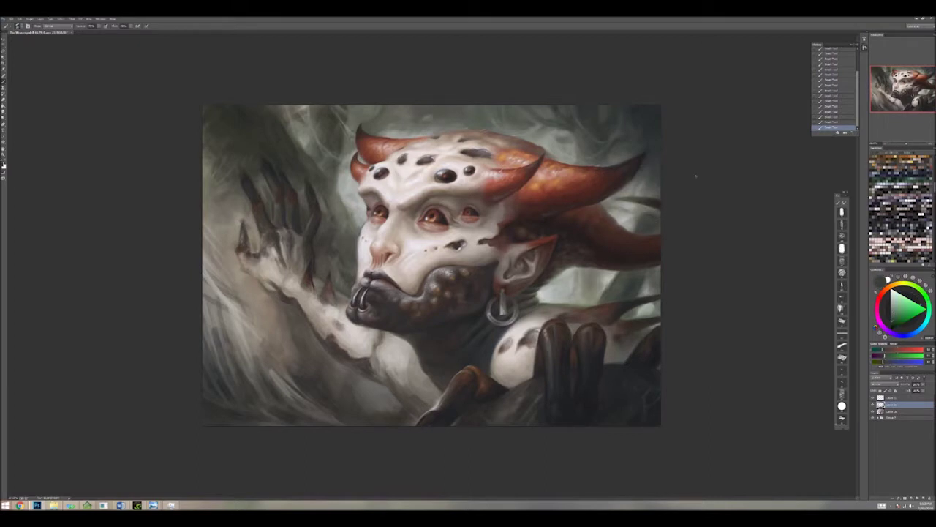
Step: Touch up the pale grey top-right background and the dark reddish-brown at lower right
{"action": "left_click", "coordinate": [659, 117], "text": "alt"}
{"action": "left_click", "coordinate": [639, 108], "text": "alt"}
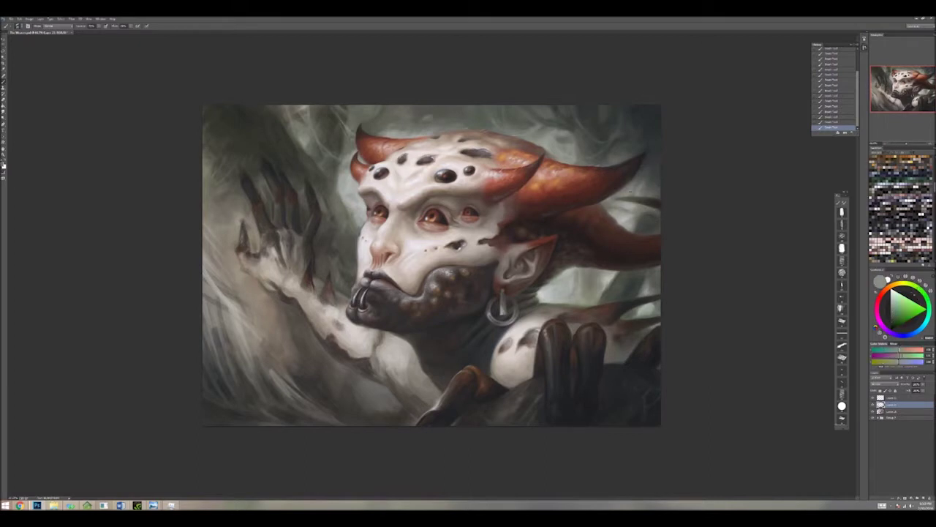
{"action": "left_click", "coordinate": [734, 262], "text": "alt"}
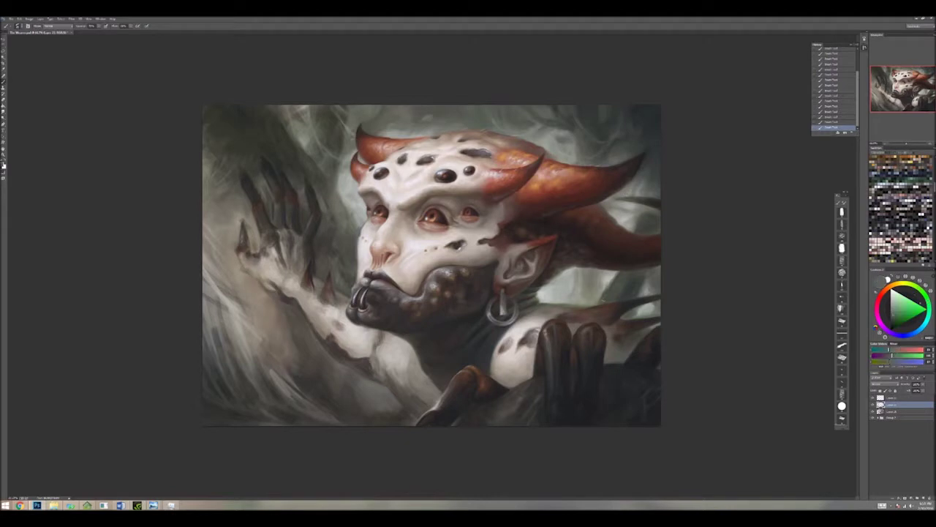
{"action": "left_click", "coordinate": [602, 358], "text": "alt"}
{"action": "left_click", "coordinate": [632, 360], "text": "alt"}
{"action": "left_click", "coordinate": [633, 360], "text": "alt"}
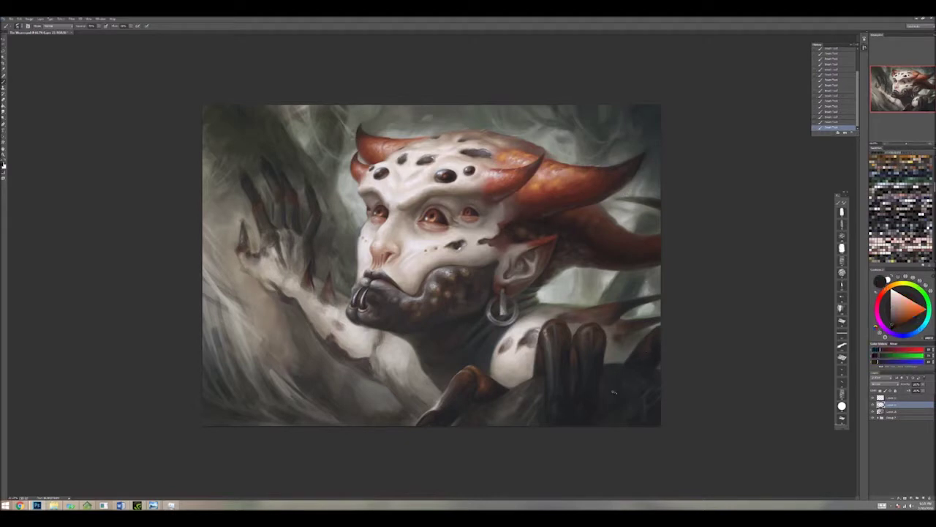
Step: Smooth the pale greenish-grey haze along the top edge of the painting
{"action": "left_click", "coordinate": [398, 131], "text": "alt"}
{"action": "left_click", "coordinate": [397, 131], "text": "alt"}
{"action": "left_click", "coordinate": [397, 129], "text": "alt"}
{"action": "left_click", "coordinate": [543, 117], "text": "alt"}
{"action": "left_click", "coordinate": [411, 119], "text": "alt"}
{"action": "left_click", "coordinate": [415, 110], "text": "alt"}
{"action": "left_click", "coordinate": [426, 109], "text": "alt"}
{"action": "left_click", "coordinate": [426, 110], "text": "alt"}
{"action": "left_click", "coordinate": [431, 62], "text": "alt"}
{"action": "left_click", "coordinate": [438, 114], "text": "alt"}
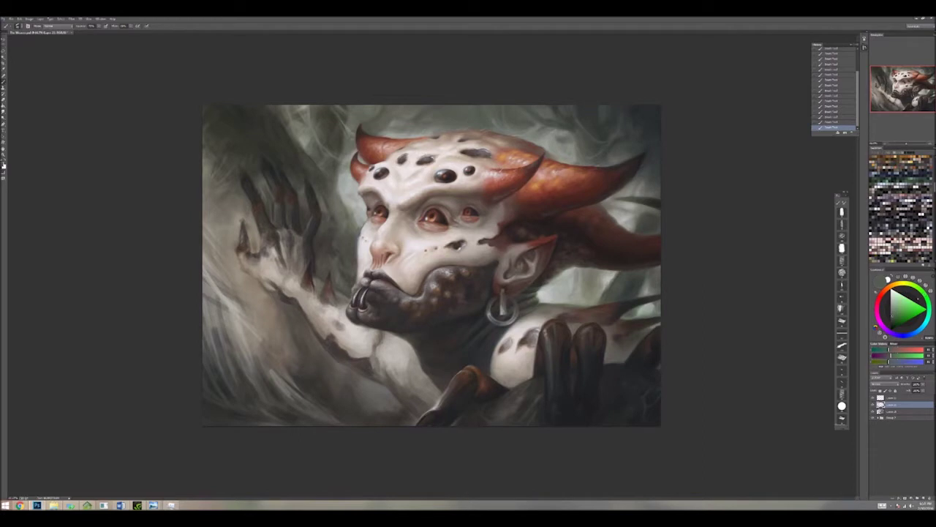
Step: Blend the top-left background with sampled pale yellow and lighter and darker greens
{"action": "left_click", "coordinate": [273, 105], "text": "alt"}
{"action": "left_click", "coordinate": [287, 146], "text": "alt"}
{"action": "left_click", "coordinate": [300, 156], "text": "alt"}
{"action": "left_click", "coordinate": [294, 155], "text": "alt"}
{"action": "left_click", "coordinate": [242, 143], "text": "alt"}
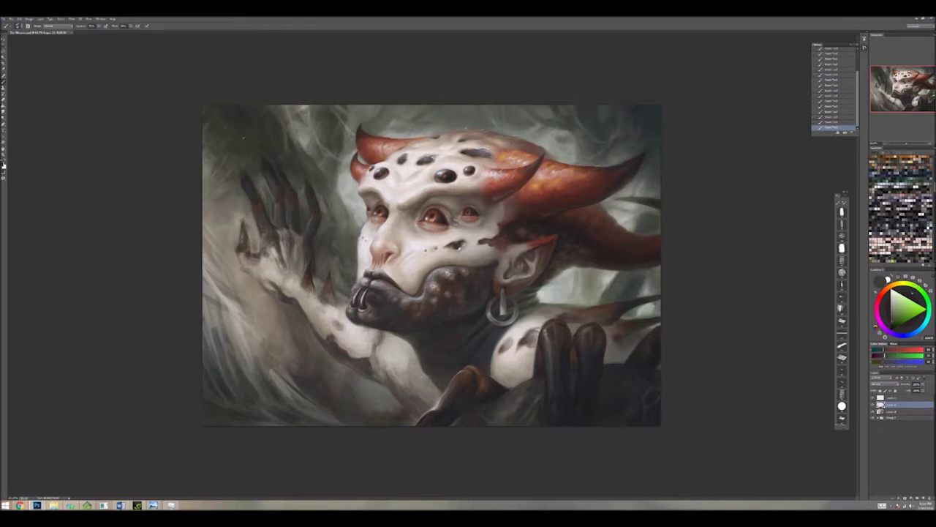
{"action": "left_click", "coordinate": [235, 133], "text": "alt"}
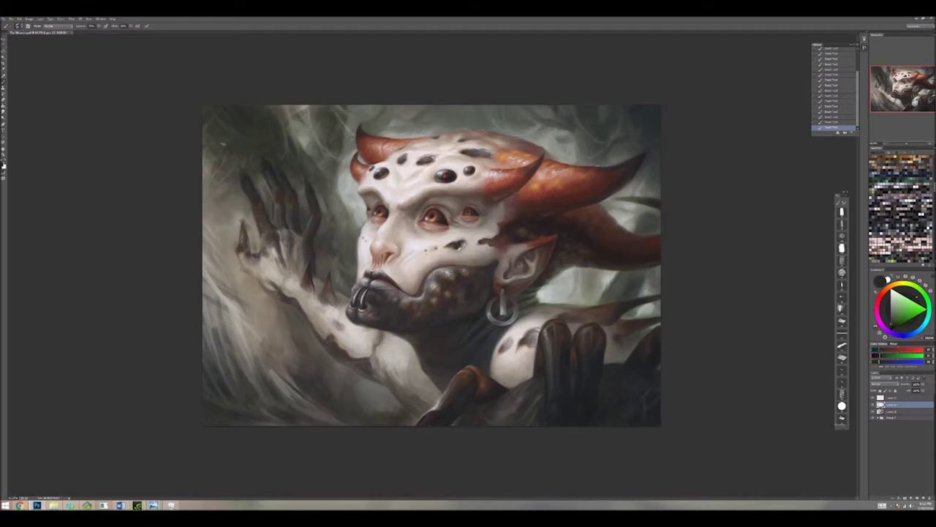
{"action": "left_click", "coordinate": [300, 133], "text": "alt"}
{"action": "left_click", "coordinate": [322, 144], "text": "alt"}
Step: Paint the haze near the top centre with nearby tones and an orange from the horn
{"action": "left_click", "coordinate": [349, 114], "text": "alt"}
{"action": "left_click", "coordinate": [348, 115], "text": "alt"}
{"action": "left_click", "coordinate": [346, 116], "text": "alt"}
{"action": "left_click", "coordinate": [343, 118], "text": "alt"}
{"action": "left_click", "coordinate": [343, 118], "text": "alt"}
{"action": "left_click", "coordinate": [344, 119], "text": "alt"}
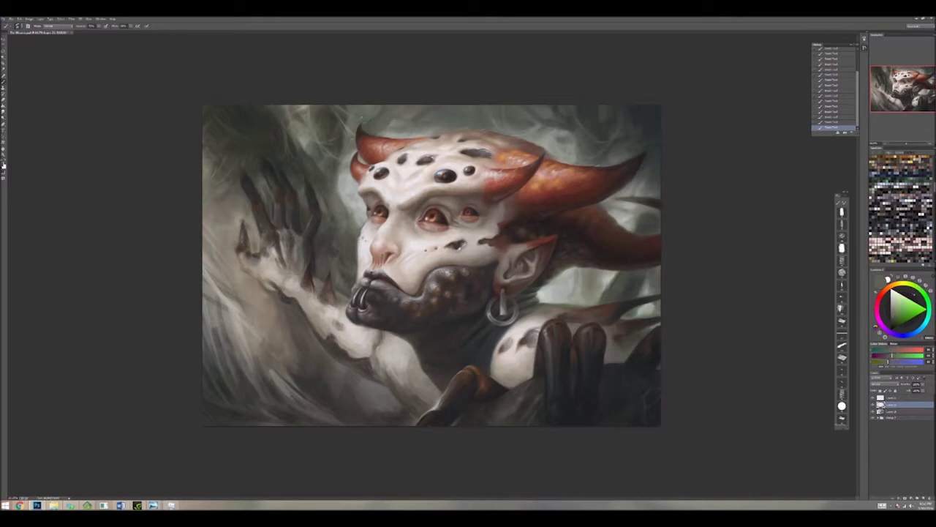
{"action": "left_click", "coordinate": [360, 127], "text": "alt"}
{"action": "left_click", "coordinate": [360, 128], "text": "alt"}
{"action": "left_click", "coordinate": [360, 128], "text": "alt"}
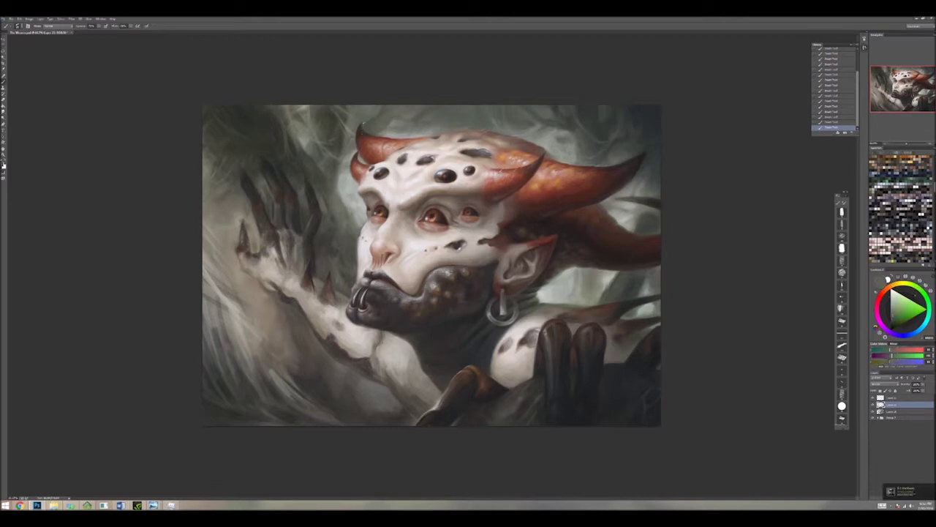
{"action": "left_click", "coordinate": [360, 128], "text": "alt"}
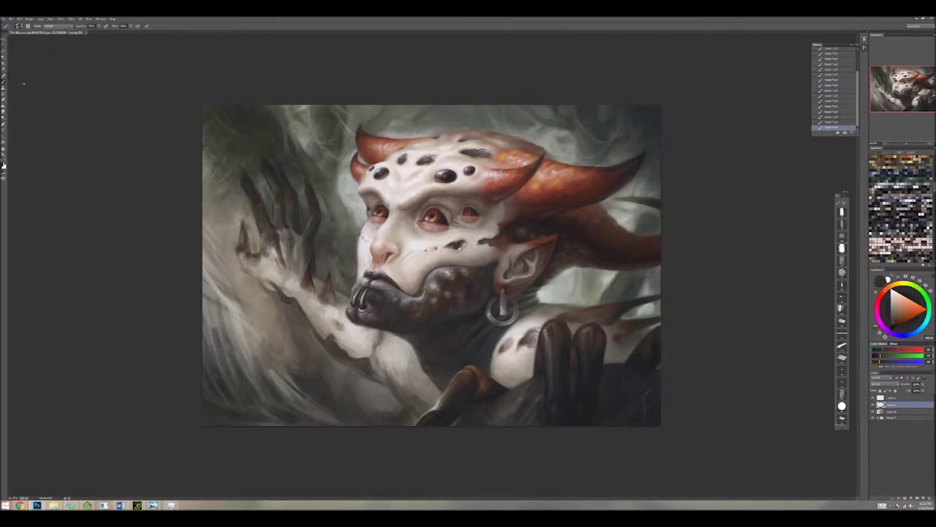
Step: Zoom out to judge the whole painting, then continue with a background green
{"action": "key", "text": "ctrl+minus"}
{"action": "key", "text": "ctrl+minus"}
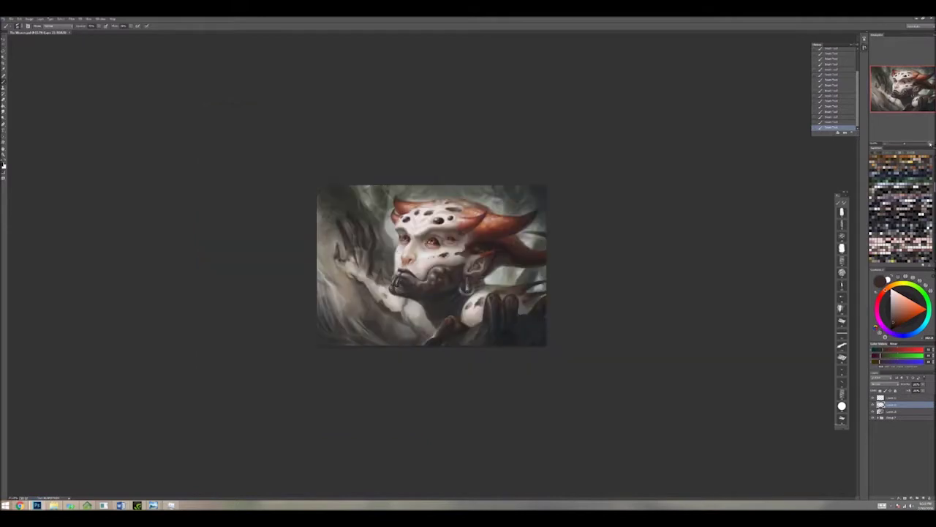
{"action": "key", "text": "ctrl+plus"}
{"action": "key", "text": "ctrl+plus"}
{"action": "left_click", "coordinate": [329, 135], "text": "alt"}
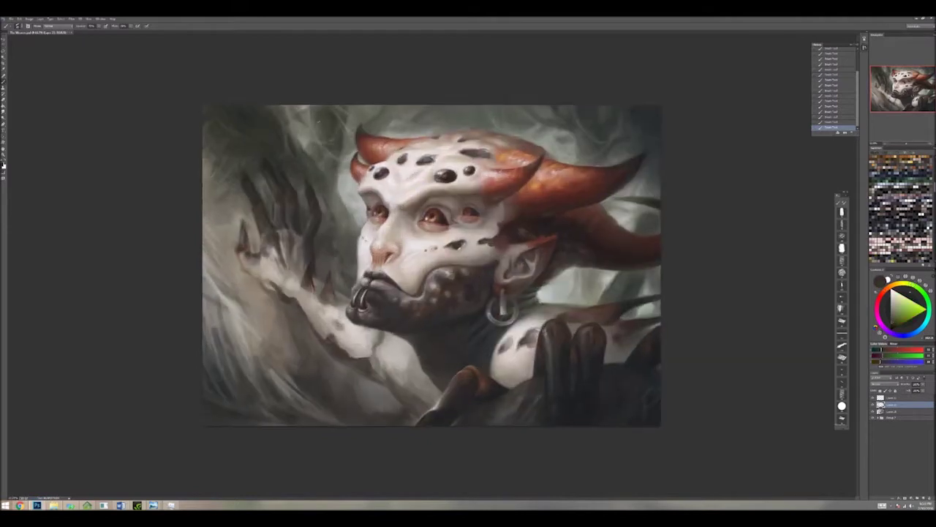
Step: Sample grey-green background tones along the left side, near the earring and face
{"action": "left_click", "coordinate": [343, 134], "text": "alt"}
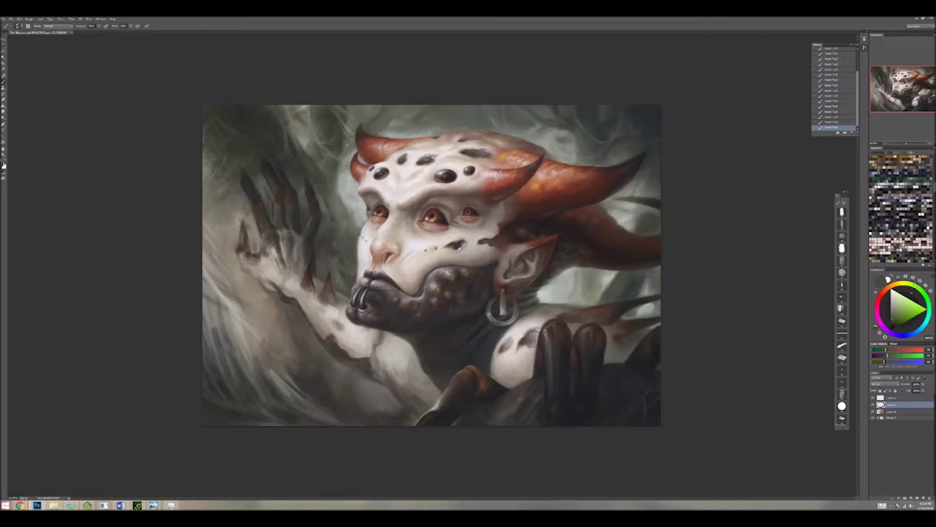
{"action": "left_click", "coordinate": [350, 153], "text": "alt"}
{"action": "left_click", "coordinate": [351, 155], "text": "alt"}
{"action": "left_click", "coordinate": [350, 165], "text": "alt"}
{"action": "left_click", "coordinate": [348, 175], "text": "alt"}
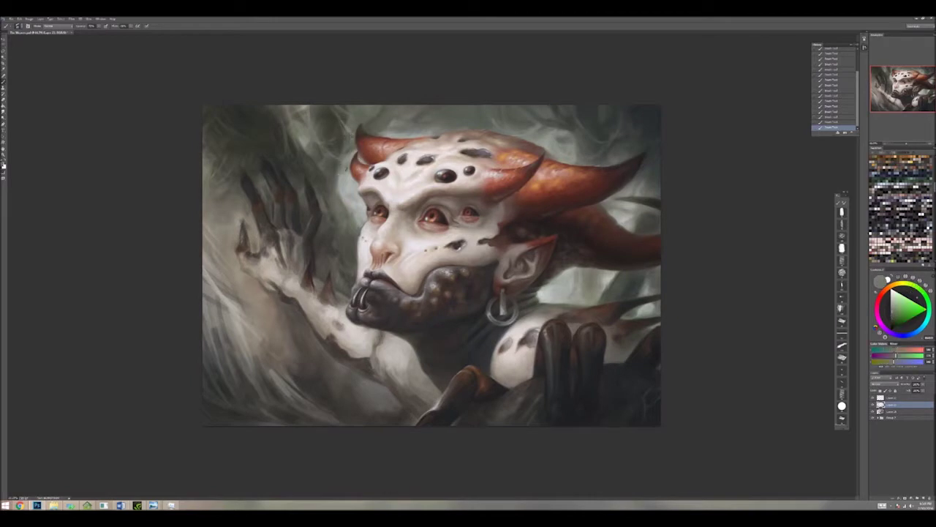
{"action": "left_click", "coordinate": [337, 179], "text": "alt"}
{"action": "left_click", "coordinate": [339, 182], "text": "alt"}
{"action": "left_click", "coordinate": [344, 219], "text": "alt"}
{"action": "left_click", "coordinate": [542, 297], "text": "alt"}
{"action": "left_click", "coordinate": [354, 207], "text": "alt"}
{"action": "left_click", "coordinate": [349, 196], "text": "alt"}
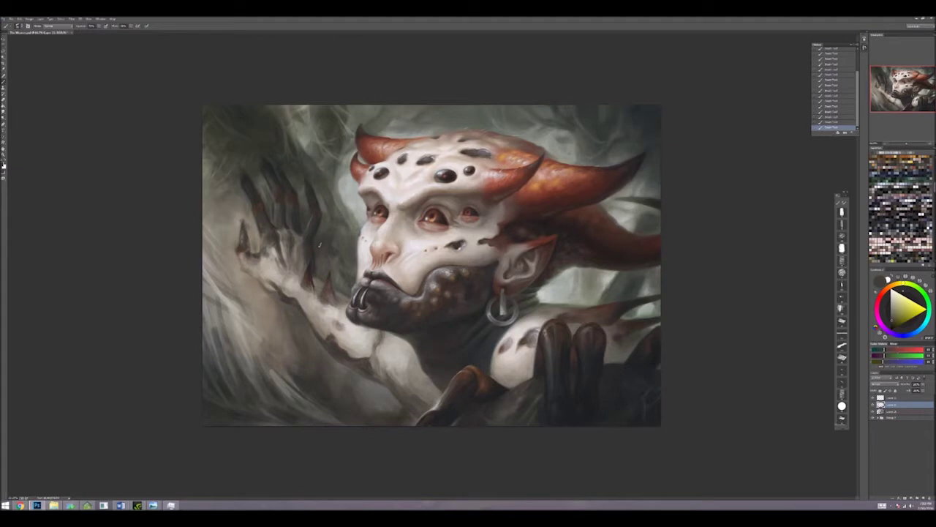
Step: Pick dark teal, red-brown, orange-brown, green and pale orange tones around the chin
{"action": "left_click", "coordinate": [433, 326], "text": "alt"}
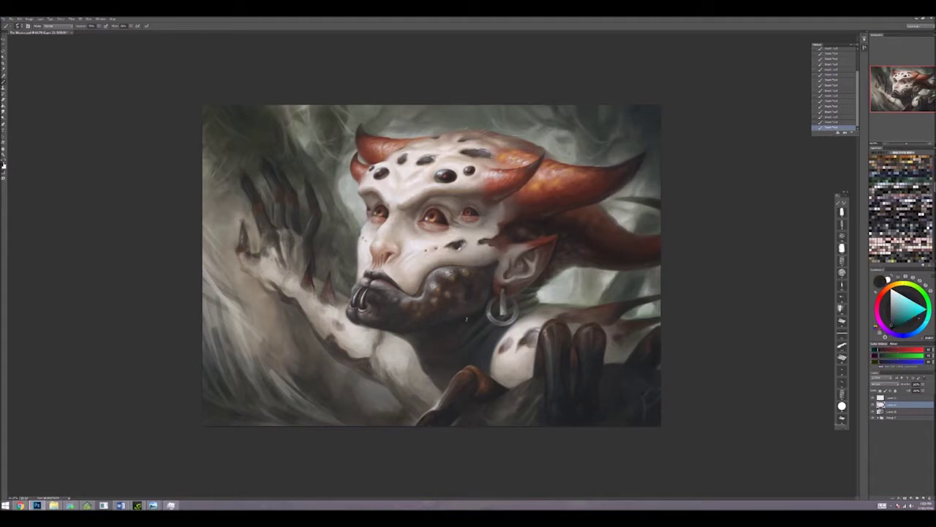
{"action": "left_click", "coordinate": [473, 313], "text": "alt"}
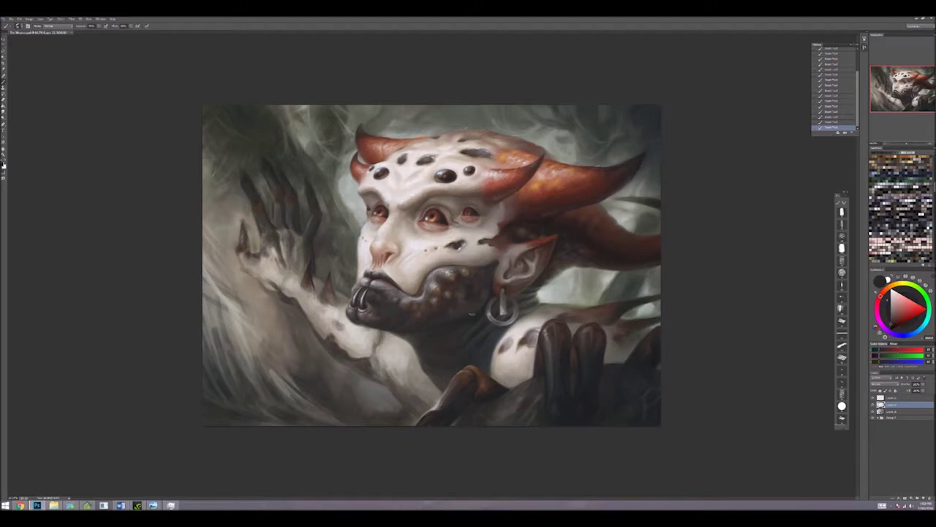
{"action": "left_click", "coordinate": [445, 325], "text": "alt"}
{"action": "left_click", "coordinate": [439, 328], "text": "alt"}
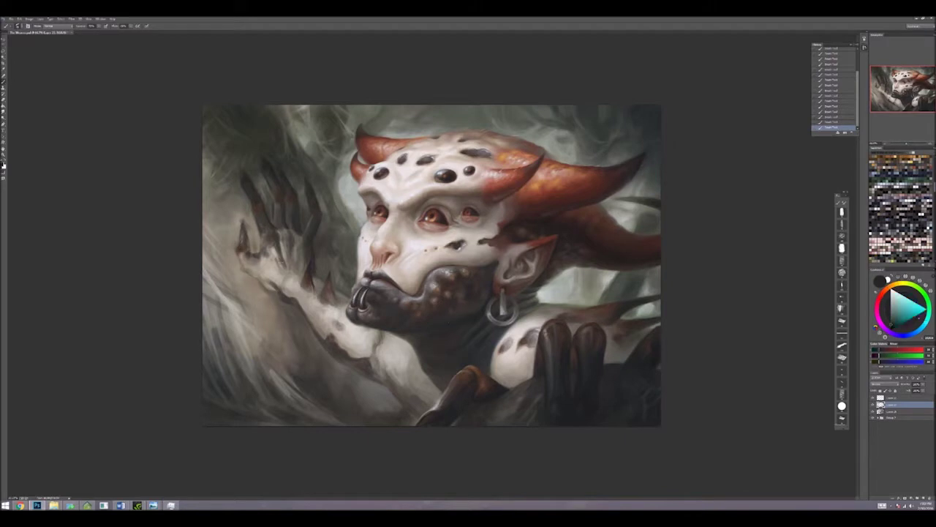
{"action": "left_click", "coordinate": [408, 333], "text": "alt"}
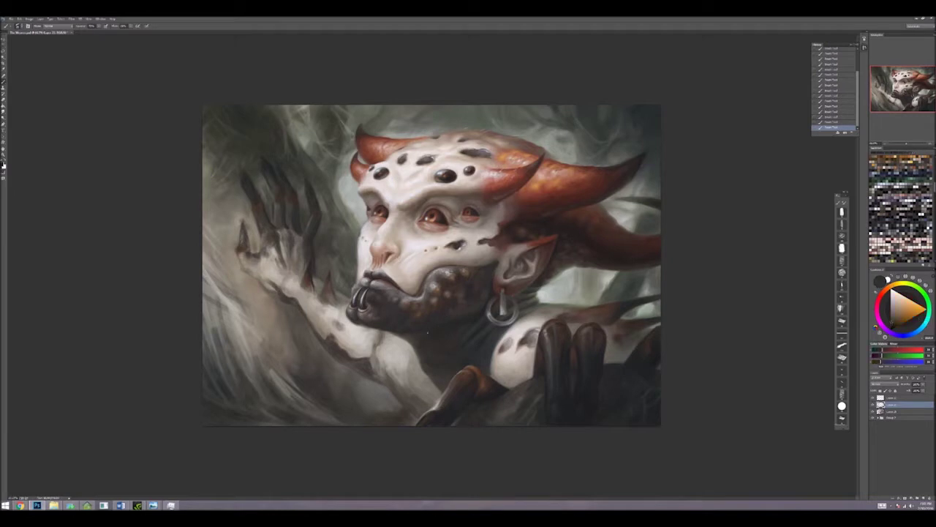
{"action": "left_click", "coordinate": [399, 333], "text": "alt"}
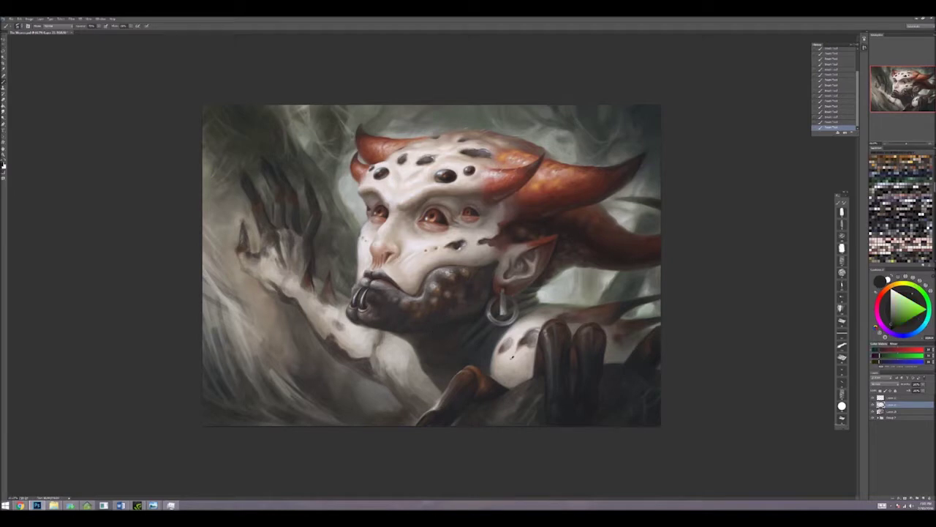
{"action": "left_click", "coordinate": [383, 351], "text": "alt"}
Step: Sample pale grey-orange tones from the lower painting and dab them in softly
{"action": "left_click", "coordinate": [348, 330], "text": "alt"}
{"action": "left_click", "coordinate": [351, 351], "text": "alt"}
{"action": "left_click", "coordinate": [348, 350], "text": "alt"}
{"action": "left_click", "coordinate": [344, 349], "text": "alt"}
{"action": "left_click", "coordinate": [341, 349], "text": "alt"}
{"action": "left_click", "coordinate": [359, 357], "text": "alt"}
{"action": "left_click", "coordinate": [367, 364], "text": "alt"}
{"action": "left_click", "coordinate": [367, 364], "text": "alt"}
{"action": "left_click", "coordinate": [391, 347], "text": "alt"}
{"action": "left_click", "coordinate": [395, 369], "text": "alt"}
{"action": "left_click", "coordinate": [395, 368], "text": "alt"}
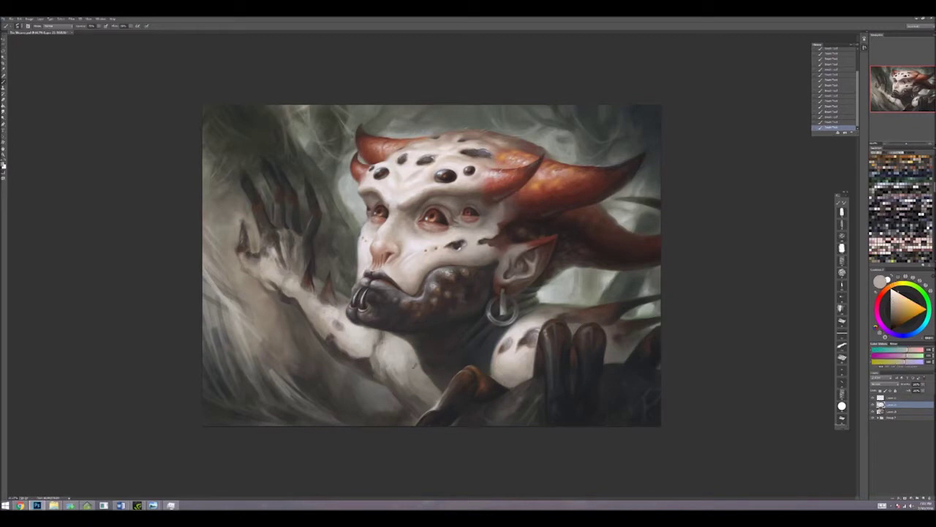
{"action": "left_click", "coordinate": [414, 377], "text": "alt"}
{"action": "left_click", "coordinate": [410, 384], "text": "alt"}
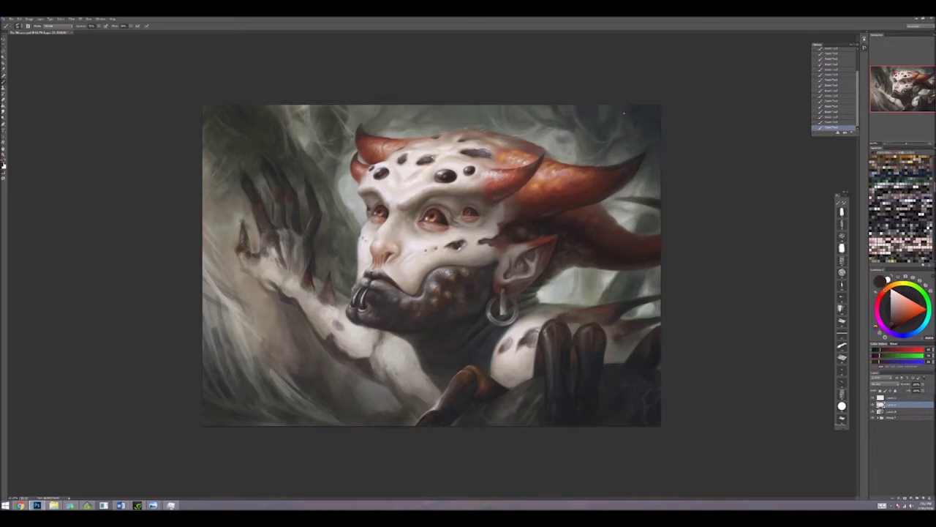
Step: Sample greenish-grey background and horn colours near the top of the painting
{"action": "left_click", "coordinate": [591, 104], "text": "alt"}
{"action": "left_click", "coordinate": [602, 129], "text": "alt"}
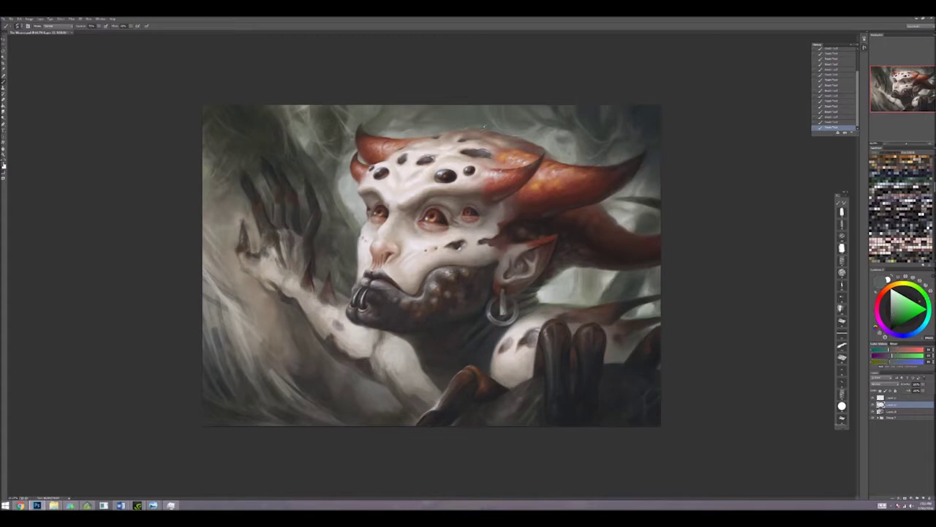
{"action": "left_click", "coordinate": [429, 116], "text": "alt"}
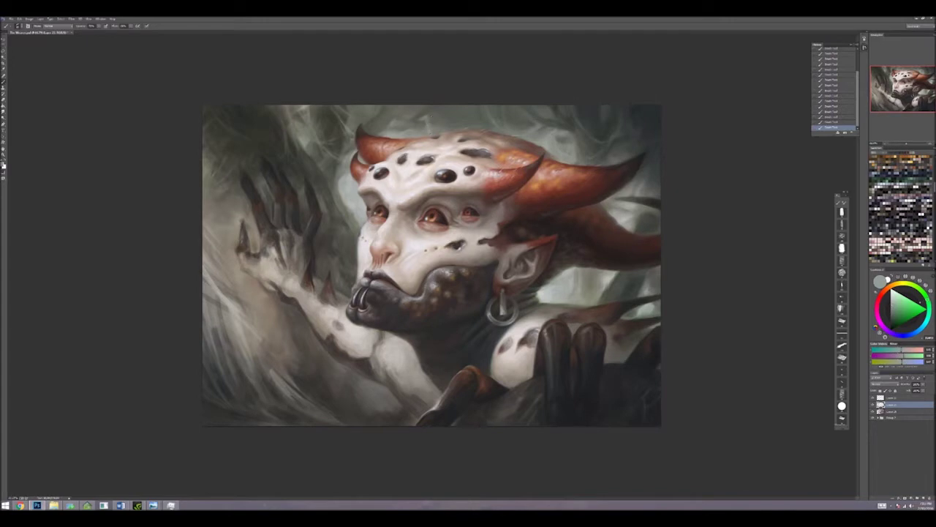
{"action": "left_click", "coordinate": [411, 134], "text": "alt"}
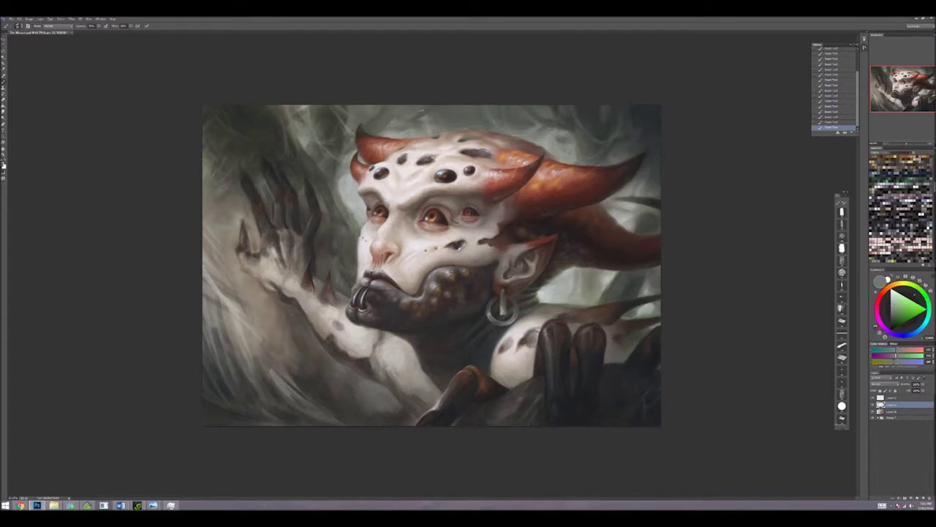
{"action": "left_click", "coordinate": [400, 125], "text": "alt"}
{"action": "left_click", "coordinate": [420, 112], "text": "alt"}
{"action": "left_click", "coordinate": [544, 142], "text": "alt"}
{"action": "left_click", "coordinate": [545, 142], "text": "alt"}
Step: Blend darker and lighter background tones along the top edge between the horns
{"action": "left_click", "coordinate": [433, 116], "text": "alt"}
{"action": "left_click", "coordinate": [415, 121], "text": "alt"}
{"action": "left_click", "coordinate": [423, 110], "text": "alt"}
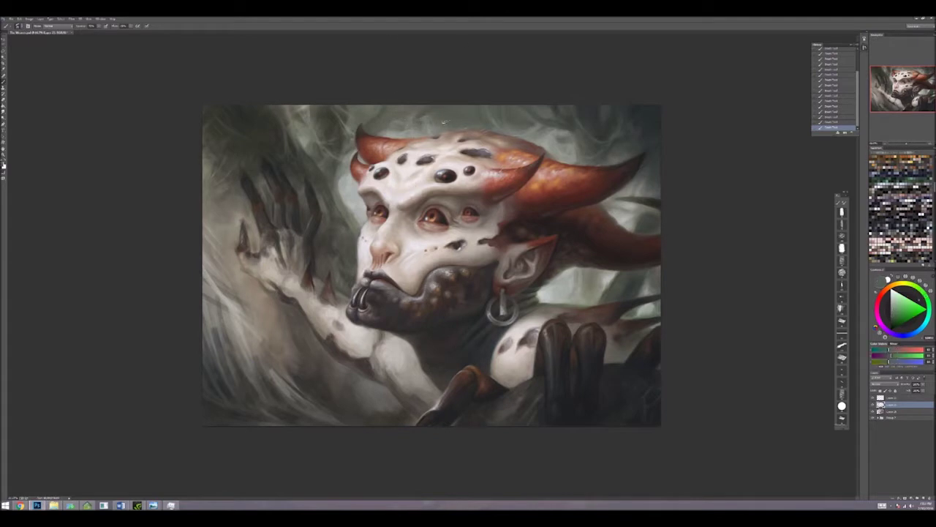
{"action": "left_click", "coordinate": [444, 102], "text": "alt"}
{"action": "left_click", "coordinate": [445, 110], "text": "alt"}
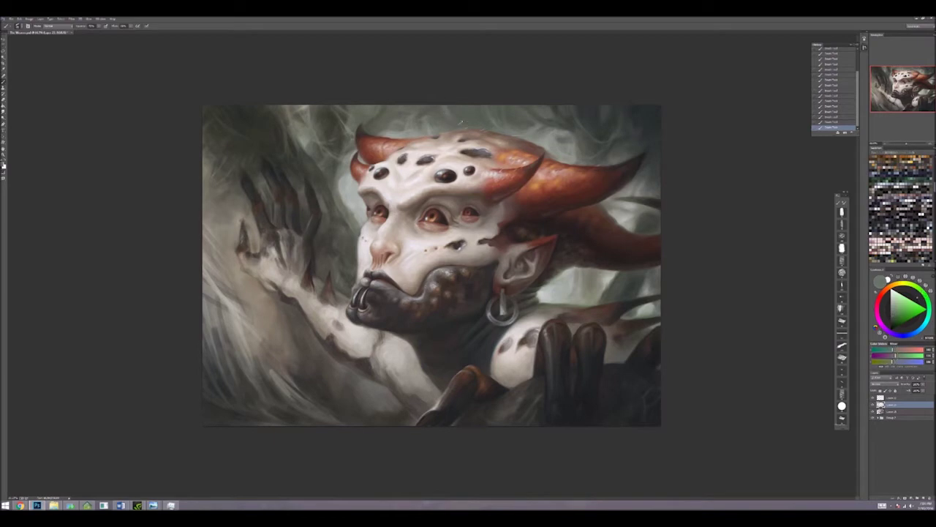
{"action": "left_click", "coordinate": [454, 114], "text": "alt"}
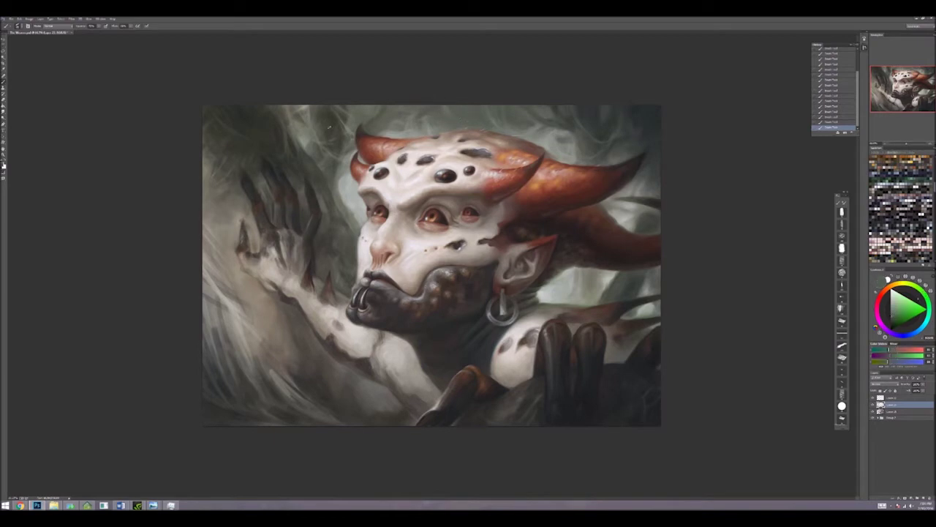
{"action": "left_click", "coordinate": [543, 105], "text": "alt"}
{"action": "left_click", "coordinate": [530, 115], "text": "alt"}
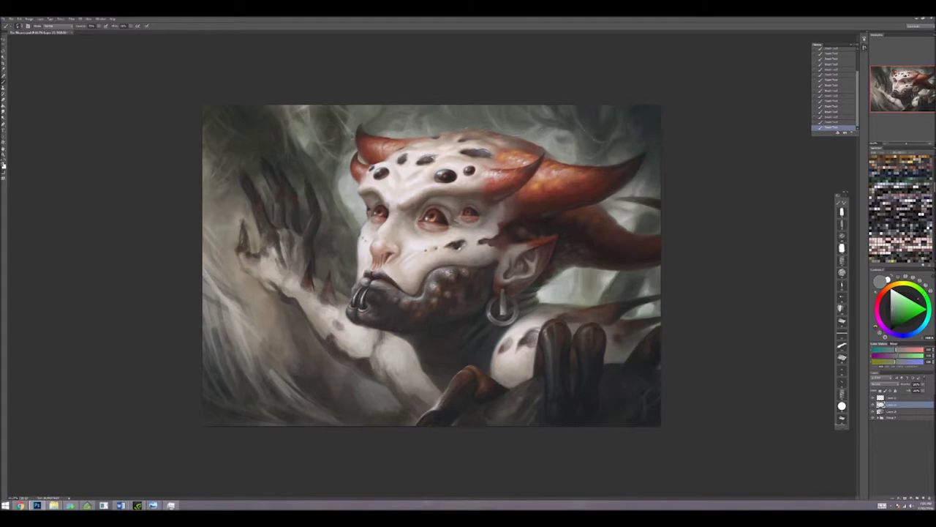
Step: Rework the top-left background with alternating lighter and darker sampled tones
{"action": "left_click", "coordinate": [300, 117], "text": "alt"}
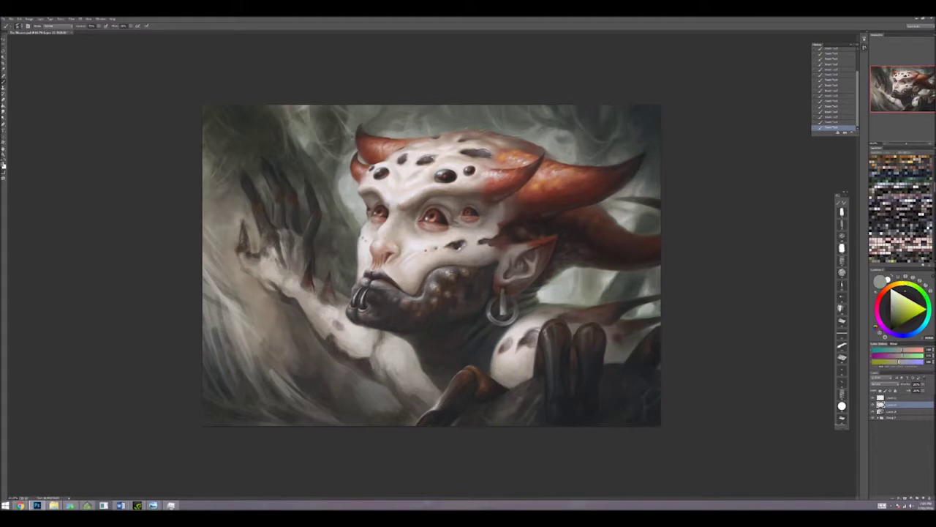
{"action": "left_click", "coordinate": [310, 115], "text": "alt"}
{"action": "left_click", "coordinate": [300, 109], "text": "alt"}
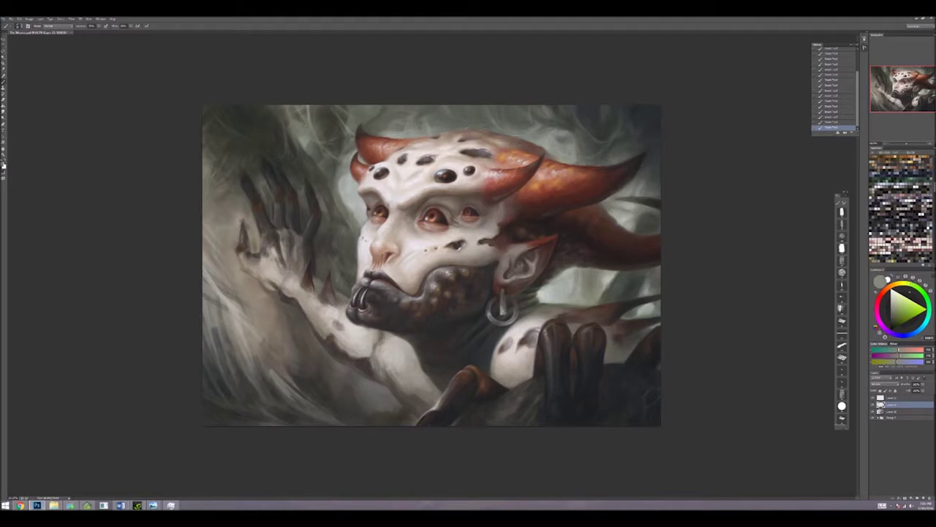
{"action": "left_click", "coordinate": [323, 122], "text": "alt"}
{"action": "left_click", "coordinate": [317, 132], "text": "alt"}
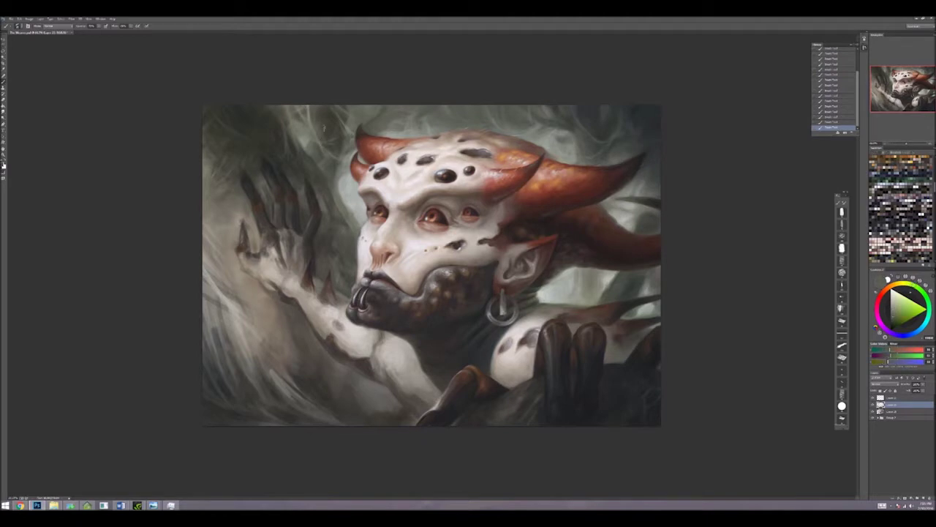
{"action": "left_click", "coordinate": [318, 134], "text": "alt"}
{"action": "left_click", "coordinate": [324, 136], "text": "alt"}
{"action": "left_click", "coordinate": [316, 163], "text": "alt"}
Step: Dab light greys down the left-middle background beside the face
{"action": "left_click", "coordinate": [335, 189], "text": "alt"}
{"action": "left_click", "coordinate": [337, 196], "text": "alt"}
{"action": "left_click", "coordinate": [337, 196], "text": "alt"}
{"action": "left_click", "coordinate": [338, 198], "text": "alt"}
{"action": "left_click", "coordinate": [344, 204], "text": "alt"}
{"action": "left_click", "coordinate": [355, 210], "text": "alt"}
{"action": "left_click", "coordinate": [354, 220], "text": "alt"}
{"action": "left_click", "coordinate": [354, 228], "text": "alt"}
{"action": "left_click", "coordinate": [354, 237], "text": "alt"}
Step: Sample colours near the earring and soften the background column beside the face
{"action": "left_click", "coordinate": [502, 337], "text": "alt"}
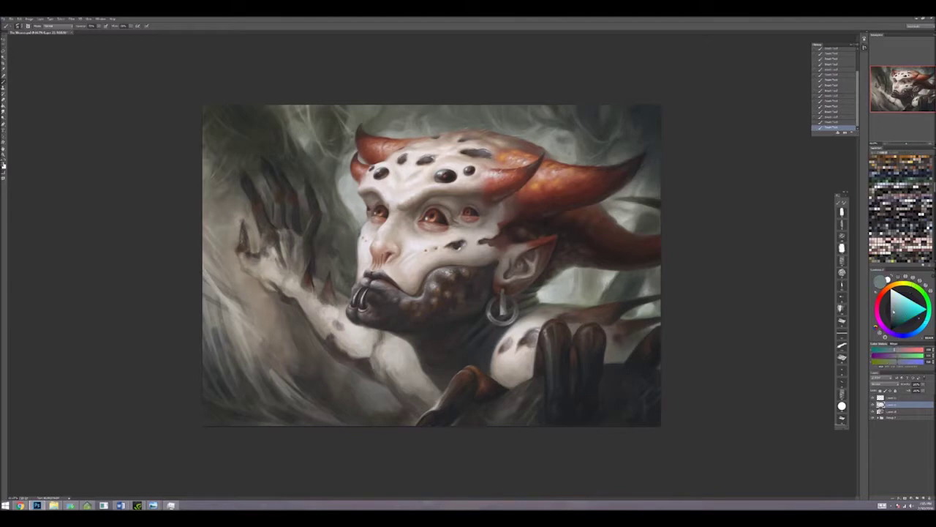
{"action": "left_click", "coordinate": [349, 196], "text": "alt"}
{"action": "left_click", "coordinate": [349, 196], "text": "alt"}
{"action": "left_click", "coordinate": [348, 196], "text": "alt"}
{"action": "left_click", "coordinate": [349, 196], "text": "alt"}
{"action": "left_click", "coordinate": [349, 197], "text": "alt"}
{"action": "left_click", "coordinate": [353, 206], "text": "alt"}
{"action": "left_click", "coordinate": [357, 218], "text": "alt"}
{"action": "left_click", "coordinate": [357, 218], "text": "alt"}
{"action": "left_click", "coordinate": [357, 218], "text": "alt"}
{"action": "left_click", "coordinate": [357, 218], "text": "alt"}
{"action": "left_click", "coordinate": [362, 238], "text": "alt"}
{"action": "left_click", "coordinate": [357, 246], "text": "alt"}
Step: Sample a lighter background tone and darker tones near the horns and top edge
{"action": "left_click", "coordinate": [300, 351], "text": "alt"}
{"action": "left_click", "coordinate": [399, 115], "text": "alt"}
{"action": "left_click", "coordinate": [410, 113], "text": "alt"}
{"action": "left_click", "coordinate": [403, 133], "text": "alt"}
{"action": "left_click", "coordinate": [398, 108], "text": "alt"}
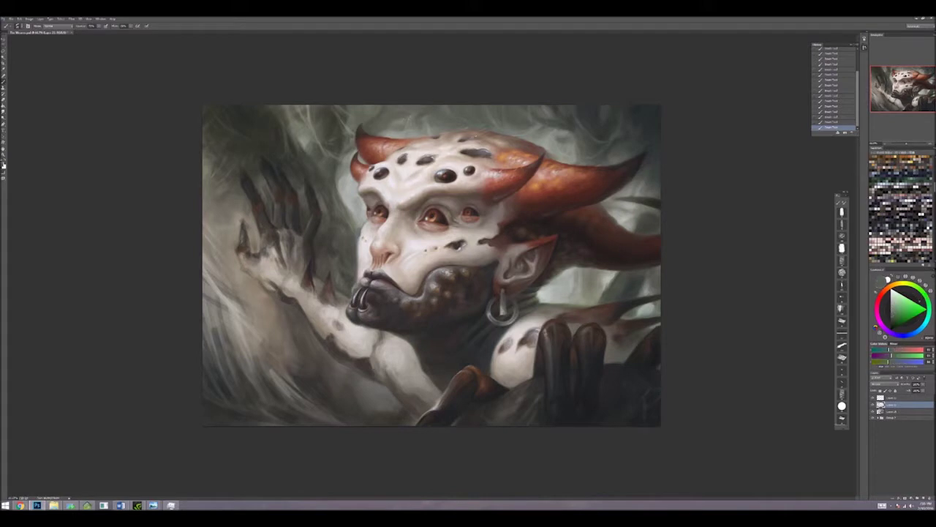
Step: Blend cooler, lighter background tones down the far-left side of the painting
{"action": "left_click", "coordinate": [273, 150], "text": "alt"}
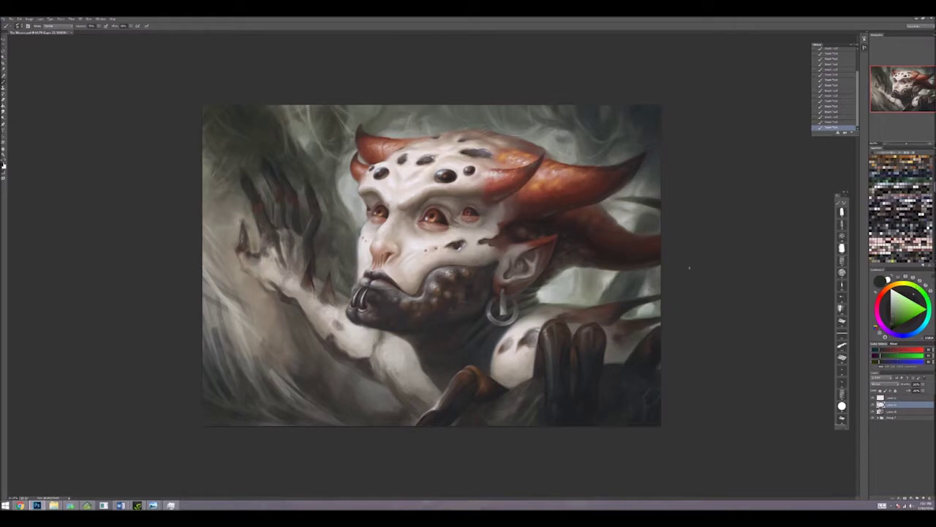
{"action": "left_click", "coordinate": [257, 127], "text": "alt"}
{"action": "left_click", "coordinate": [276, 129], "text": "alt"}
{"action": "left_click", "coordinate": [278, 130], "text": "alt"}
{"action": "left_click", "coordinate": [285, 154], "text": "alt"}
{"action": "left_click", "coordinate": [293, 183], "text": "alt"}
{"action": "left_click", "coordinate": [301, 208], "text": "alt"}
{"action": "left_click", "coordinate": [301, 208], "text": "alt"}
{"action": "left_click", "coordinate": [306, 196], "text": "alt"}
Step: Soften the background around the clawed hand with tones sampled nearby
{"action": "left_click", "coordinate": [315, 192], "text": "alt"}
{"action": "left_click", "coordinate": [310, 203], "text": "alt"}
{"action": "left_click", "coordinate": [306, 213], "text": "alt"}
{"action": "left_click", "coordinate": [308, 209], "text": "alt"}
{"action": "left_click", "coordinate": [309, 205], "text": "alt"}
{"action": "left_click", "coordinate": [306, 213], "text": "alt"}
{"action": "left_click", "coordinate": [307, 209], "text": "alt"}
{"action": "left_click", "coordinate": [351, 217], "text": "alt"}
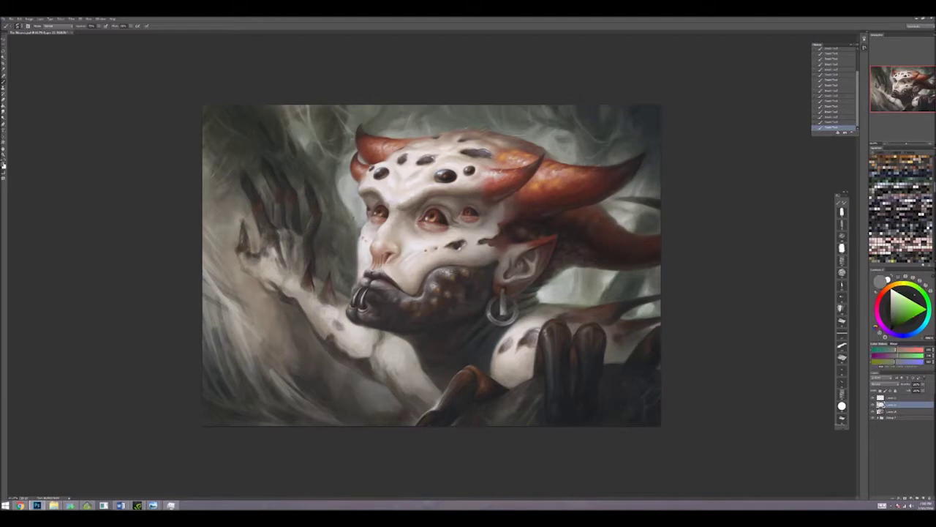
Step: Rework the mist along the top of the painting with sampled colours
{"action": "left_click", "coordinate": [393, 121], "text": "alt"}
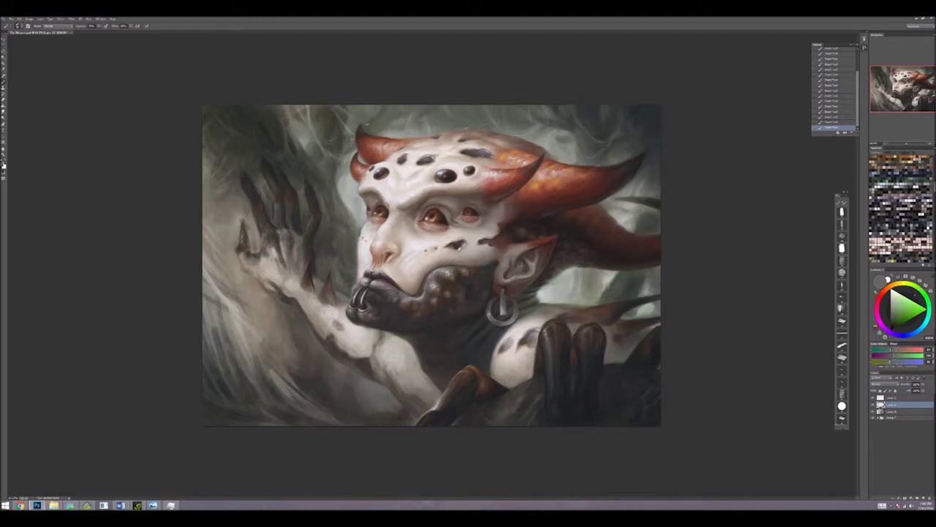
{"action": "left_click", "coordinate": [394, 121], "text": "alt"}
{"action": "left_click", "coordinate": [382, 114], "text": "alt"}
{"action": "left_click", "coordinate": [376, 114], "text": "alt"}
{"action": "left_click", "coordinate": [374, 110], "text": "alt"}
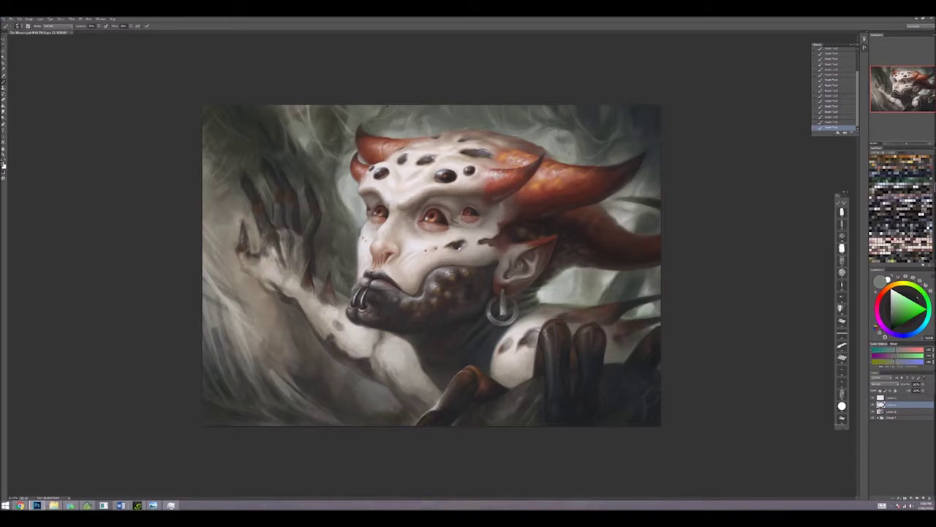
{"action": "left_click", "coordinate": [380, 117], "text": "alt"}
{"action": "left_click", "coordinate": [404, 108], "text": "alt"}
{"action": "left_click", "coordinate": [422, 106], "text": "alt"}
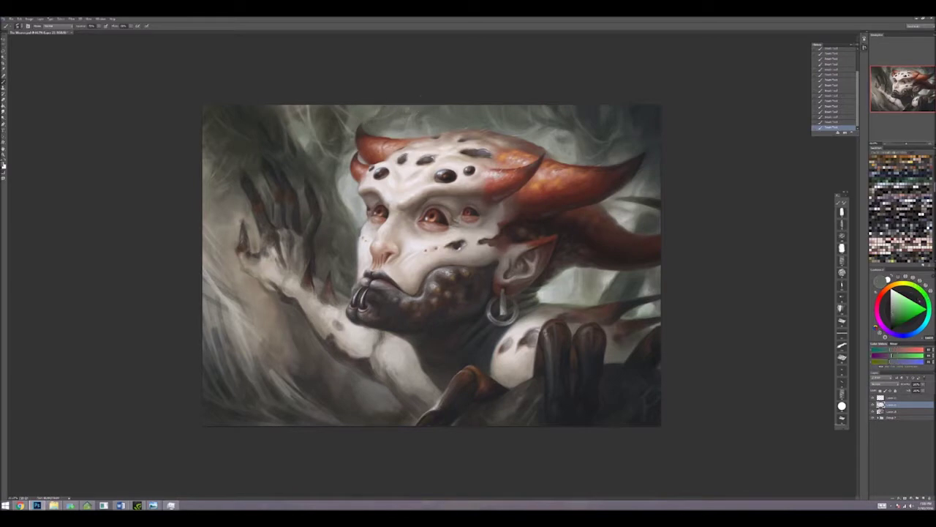
{"action": "left_click", "coordinate": [400, 119], "text": "alt"}
{"action": "left_click", "coordinate": [391, 124], "text": "alt"}
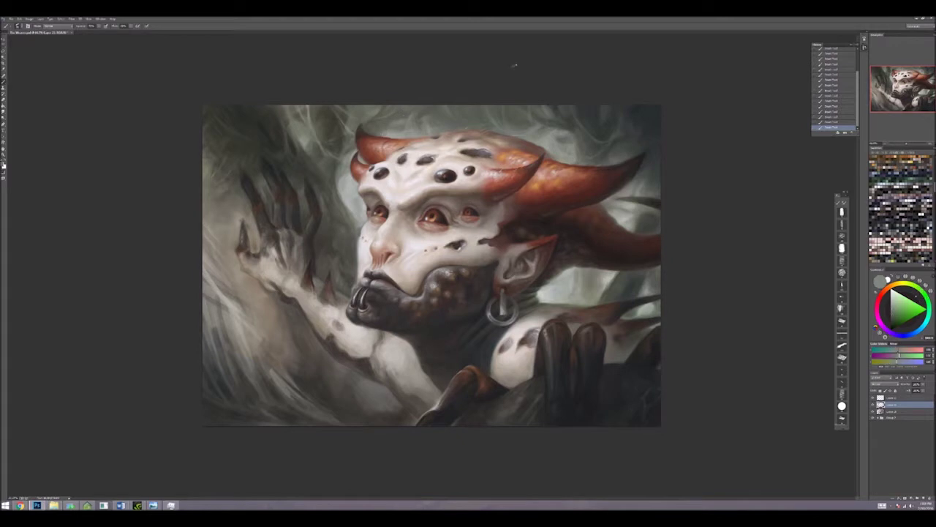
Step: Define grey-green swirling strokes in the top-left background behind the hand
{"action": "left_click", "coordinate": [295, 114], "text": "alt"}
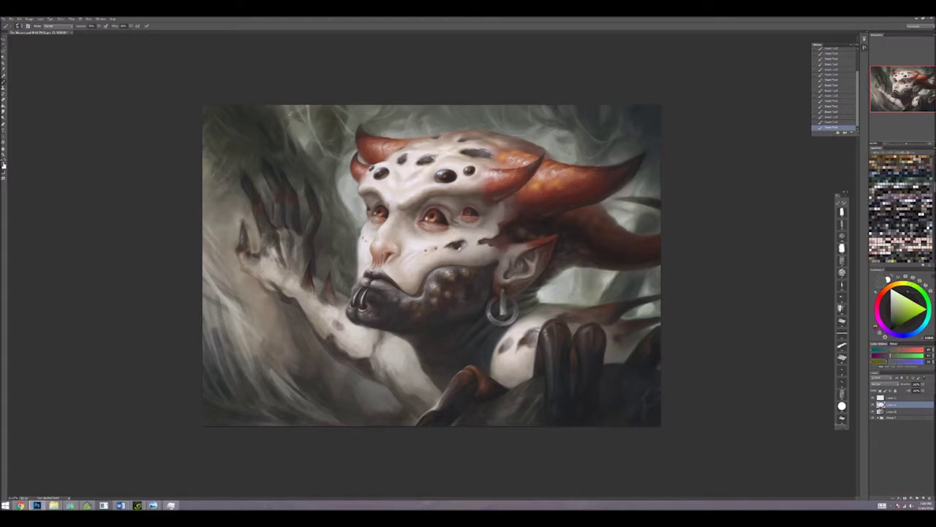
{"action": "left_click", "coordinate": [303, 122], "text": "alt"}
{"action": "left_click", "coordinate": [333, 134], "text": "alt"}
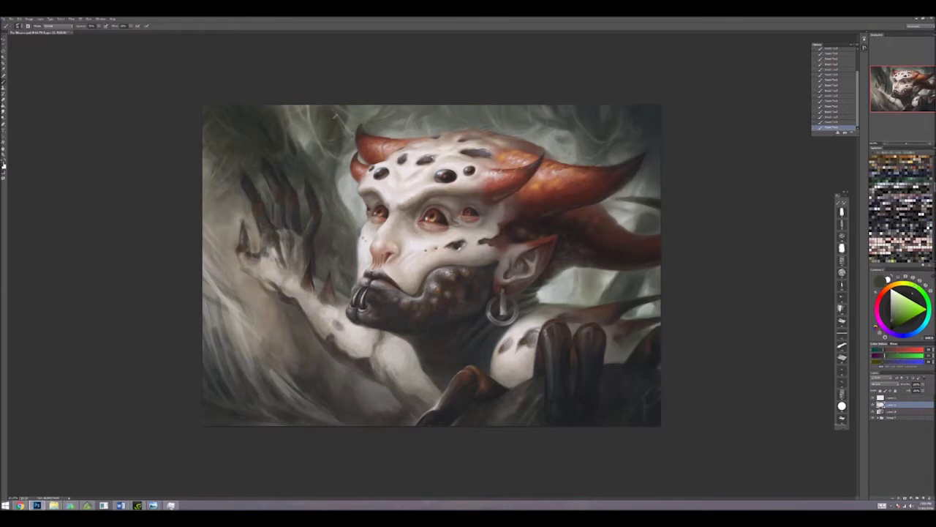
{"action": "left_click", "coordinate": [333, 134], "text": "alt"}
{"action": "left_click", "coordinate": [333, 134], "text": "alt"}
{"action": "left_click", "coordinate": [333, 134], "text": "alt"}
{"action": "left_click", "coordinate": [343, 162], "text": "alt"}
{"action": "left_click", "coordinate": [340, 173], "text": "alt"}
Step: Paint dark strokes across the lower-left background near the forearm
{"action": "key", "text": "x"}
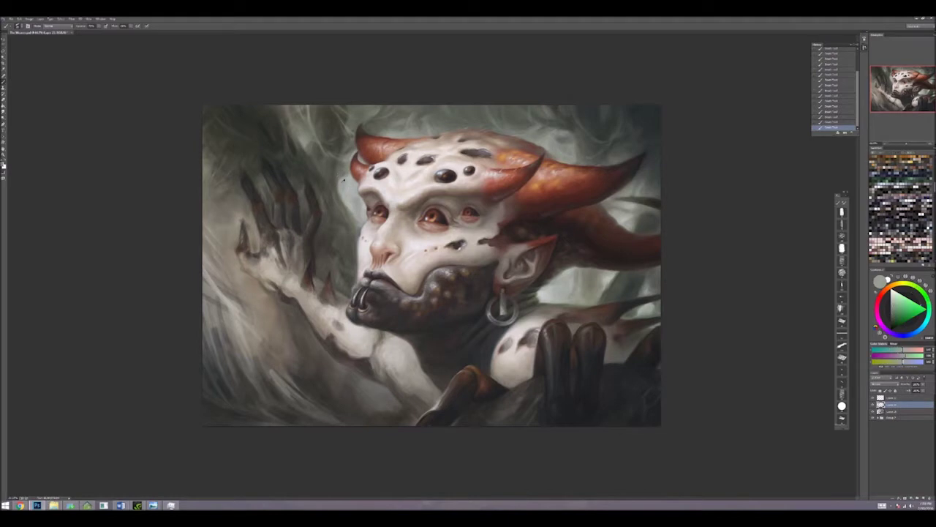
{"action": "key", "text": "x"}
{"action": "key", "text": "x"}
{"action": "key", "text": "x"}
{"action": "key", "text": "x"}
{"action": "left_click", "coordinate": [347, 131], "text": "alt"}
{"action": "key", "text": "x"}
{"action": "key", "text": "x"}
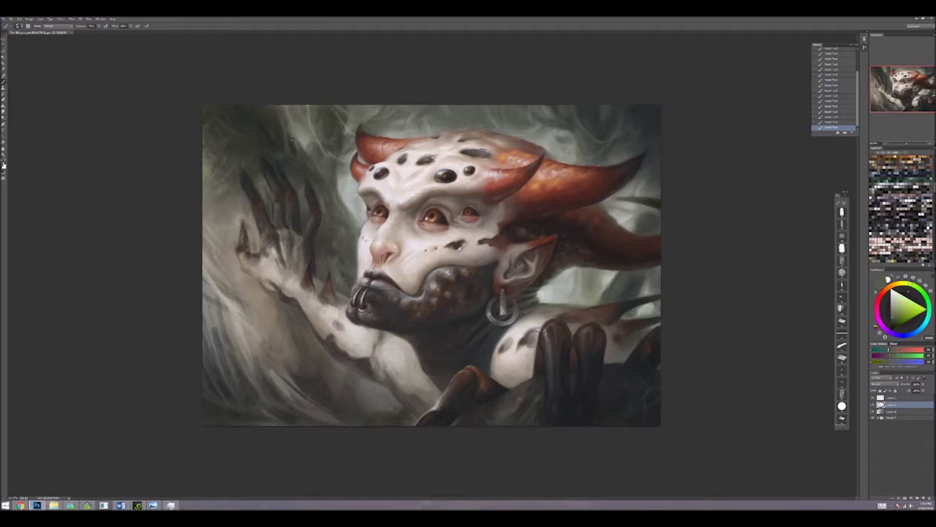
{"action": "key", "text": "x"}
{"action": "key", "text": "x"}
{"action": "key", "text": "x"}
{"action": "key", "text": "x"}
{"action": "key", "text": "x"}
{"action": "key", "text": "x"}
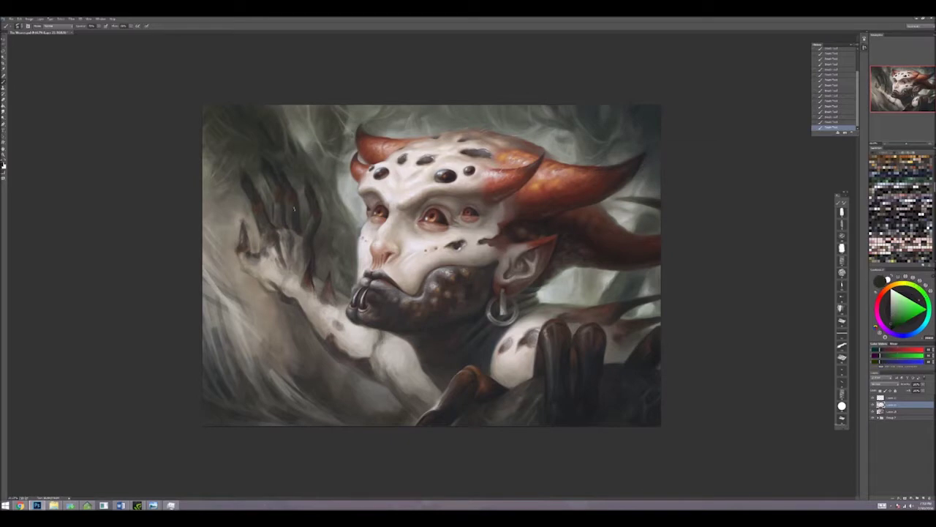
{"action": "key", "text": "x"}
{"action": "key", "text": "x"}
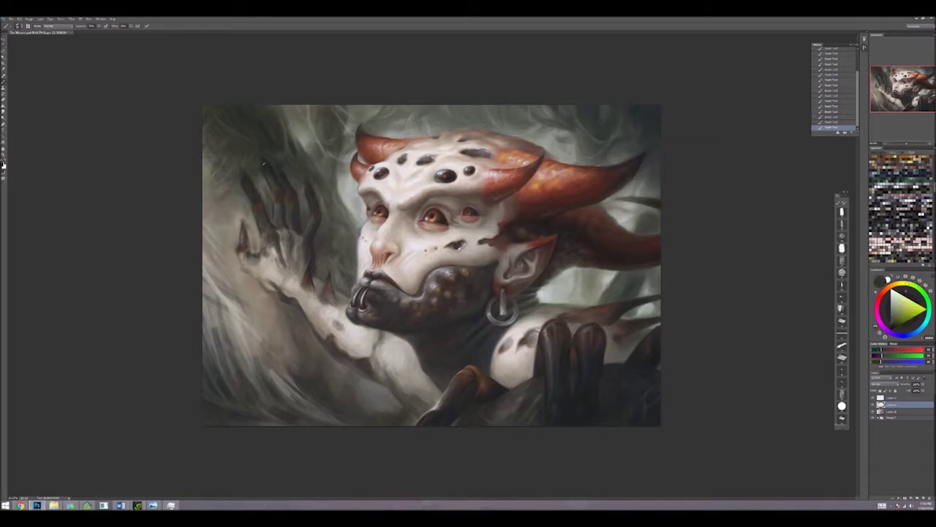
{"action": "key", "text": "x"}
{"action": "key", "text": "x"}
{"action": "key", "text": "x"}
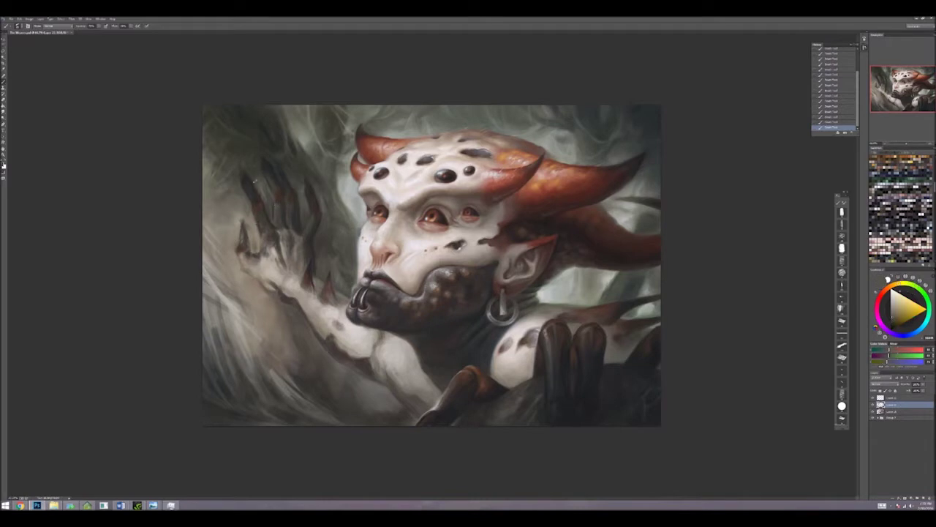
{"action": "key", "text": "x"}
{"action": "key", "text": "x"}
{"action": "key", "text": "x"}
{"action": "key", "text": "x"}
{"action": "key", "text": "x"}
{"action": "mouse_move", "coordinate": [271, 354]}
{"action": "left_mouse_down"}
{"action": "mouse_move", "coordinate": [291, 380]}
{"action": "mouse_move", "coordinate": [289, 394]}
{"action": "mouse_move", "coordinate": [338, 419]}
{"action": "left_mouse_up"}
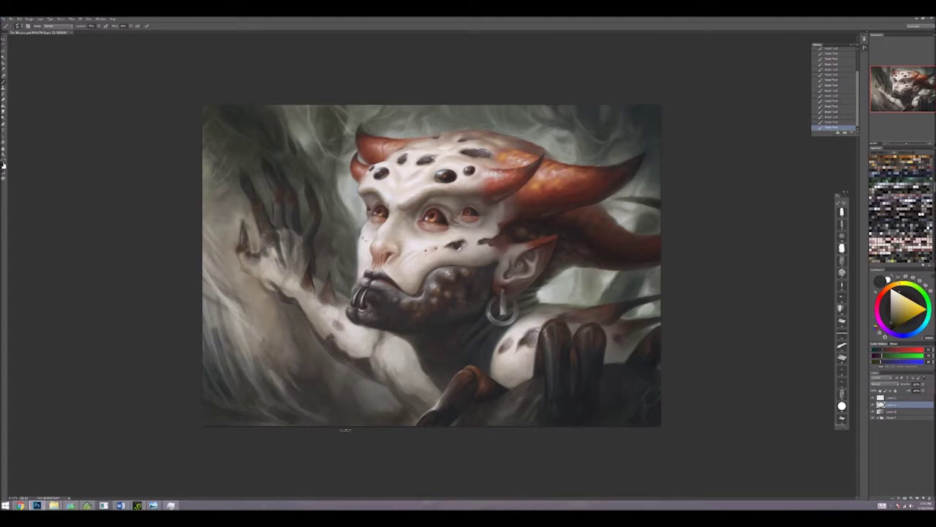
Step: Add light streaky strokes in the lower-left, then sample orange tones from below
{"action": "key", "text": "x"}
{"action": "key", "text": "x"}
{"action": "mouse_move", "coordinate": [224, 373]}
{"action": "left_mouse_down"}
{"action": "mouse_move", "coordinate": [217, 329]}
{"action": "mouse_move", "coordinate": [252, 359]}
{"action": "mouse_move", "coordinate": [256, 344]}
{"action": "mouse_move", "coordinate": [297, 370]}
{"action": "left_mouse_up"}
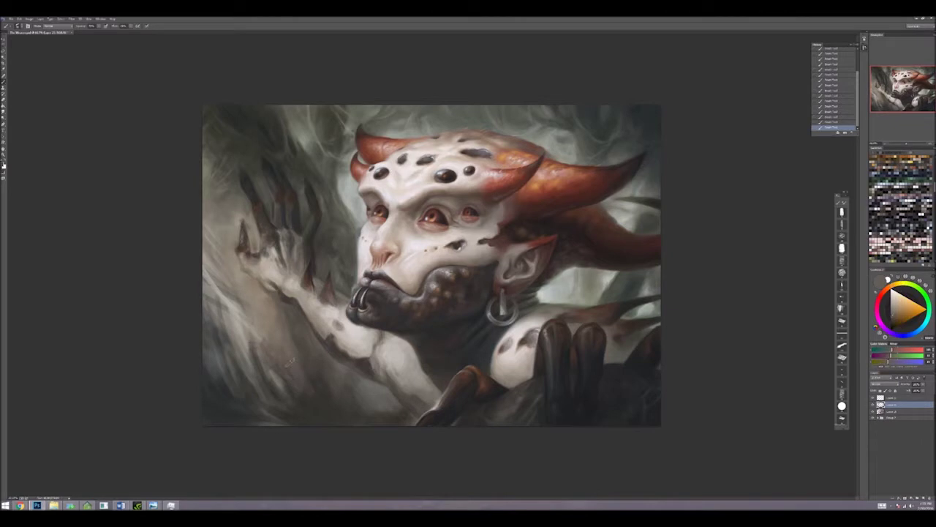
{"action": "key", "text": "x"}
{"action": "key", "text": "x"}
{"action": "key", "text": "x"}
{"action": "key", "text": "x"}
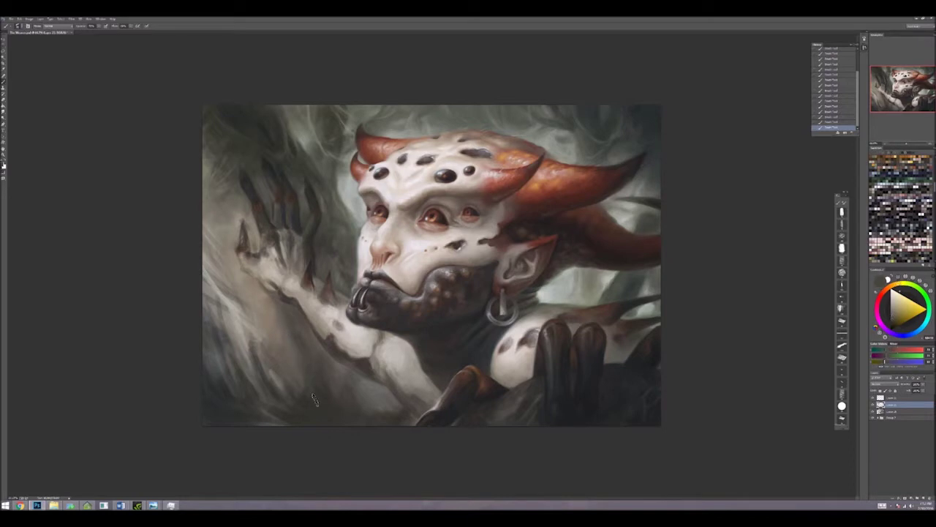
{"action": "left_click", "coordinate": [303, 357], "text": "alt"}
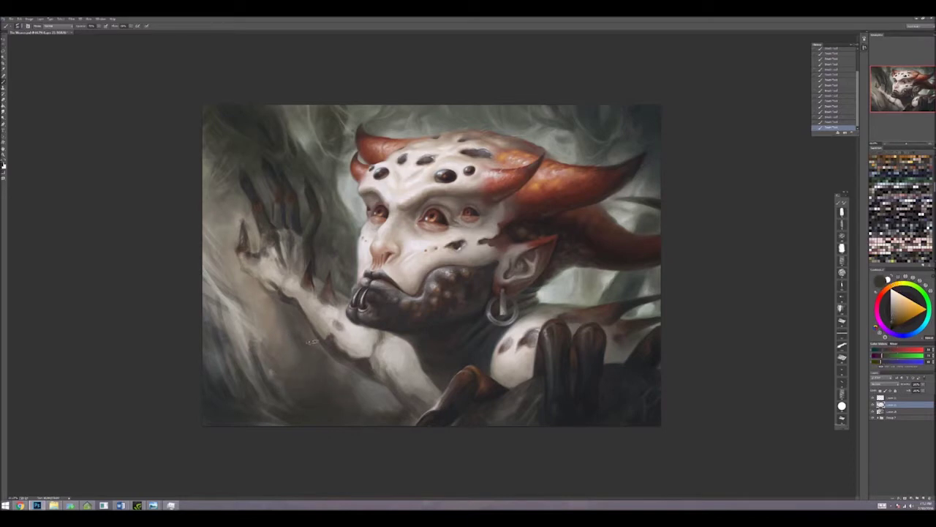
{"action": "left_click", "coordinate": [329, 377], "text": "alt"}
{"action": "left_click", "coordinate": [349, 361], "text": "alt"}
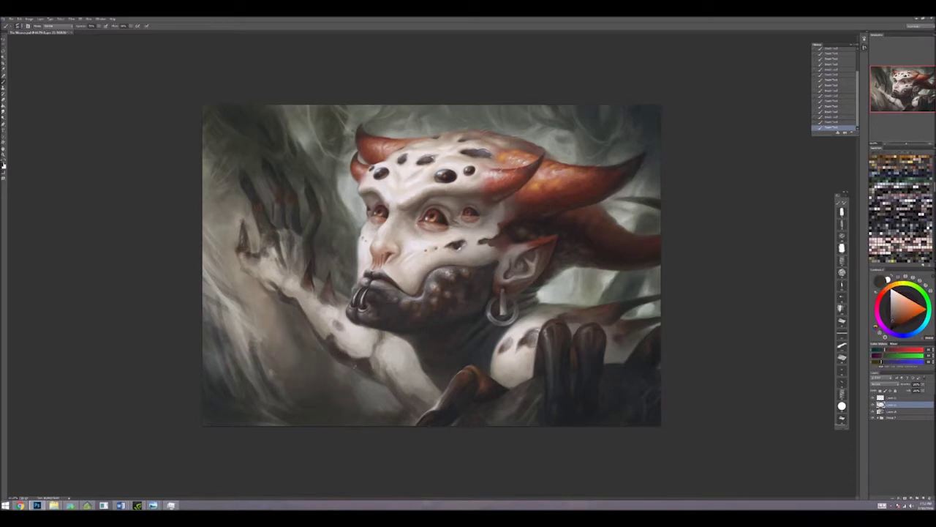
{"action": "left_click", "coordinate": [380, 350], "text": "alt"}
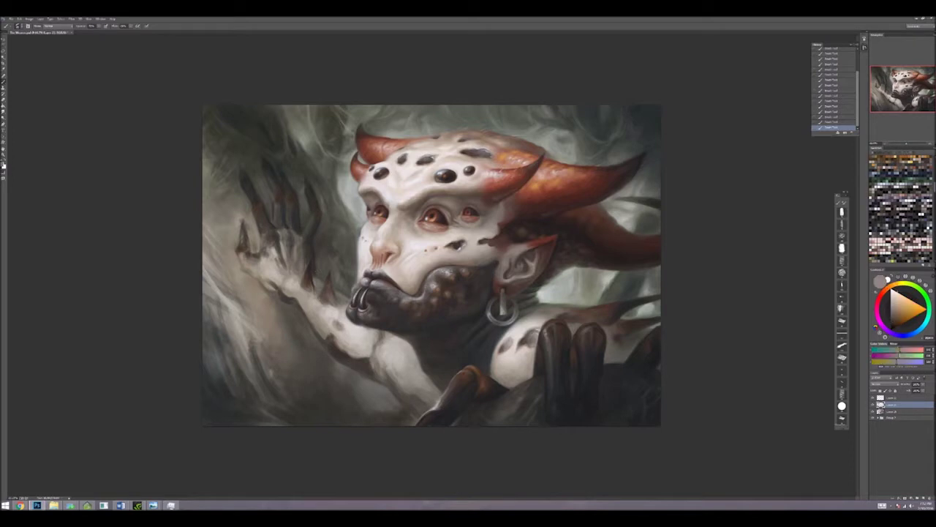
Step: Sample orange, skin, near-black and brighter tones from the lower painting and the creature's arm
{"action": "left_click", "coordinate": [380, 350], "text": "alt"}
{"action": "left_click", "coordinate": [380, 349], "text": "alt"}
{"action": "left_click", "coordinate": [343, 330], "text": "alt"}
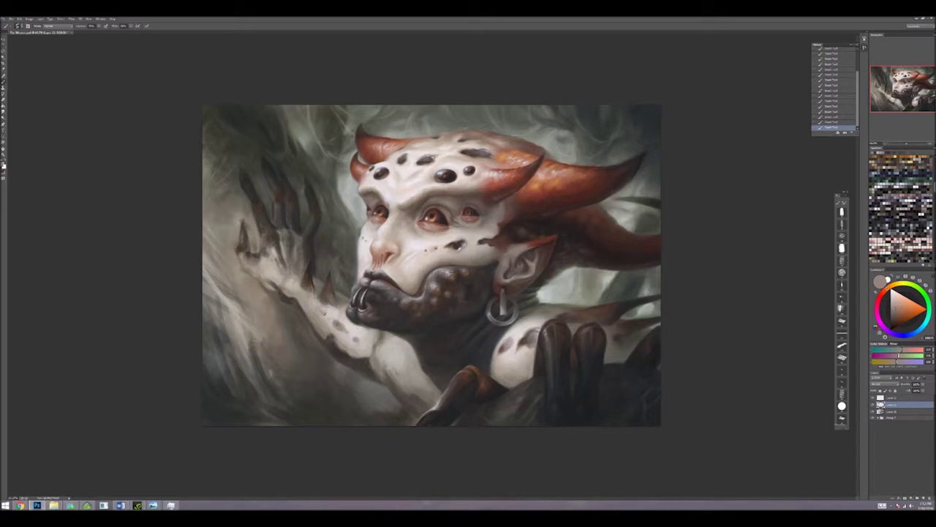
{"action": "left_click", "coordinate": [278, 245], "text": "alt"}
{"action": "left_click", "coordinate": [278, 245], "text": "alt"}
{"action": "left_click", "coordinate": [278, 245], "text": "alt"}
{"action": "left_click", "coordinate": [278, 245], "text": "alt"}
{"action": "left_click", "coordinate": [268, 262], "text": "alt"}
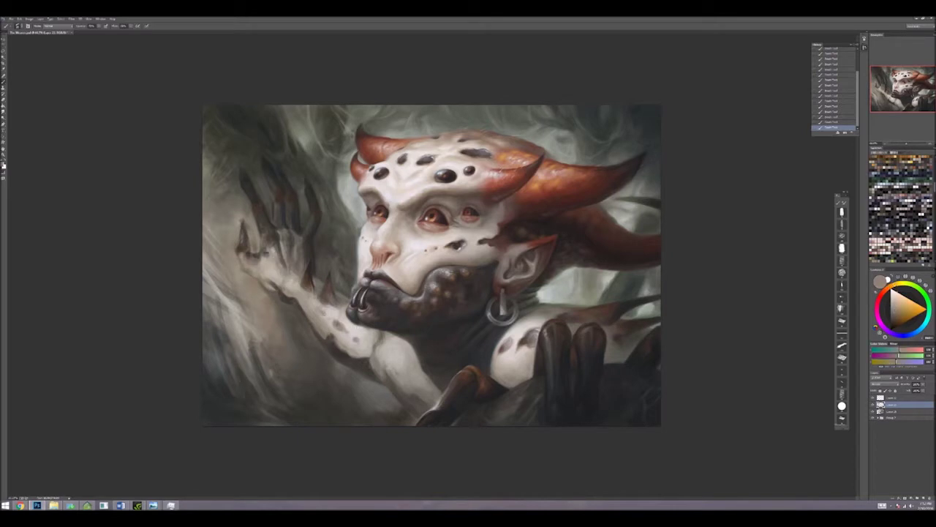
{"action": "left_click", "coordinate": [247, 228], "text": "alt"}
{"action": "left_click", "coordinate": [246, 228], "text": "alt"}
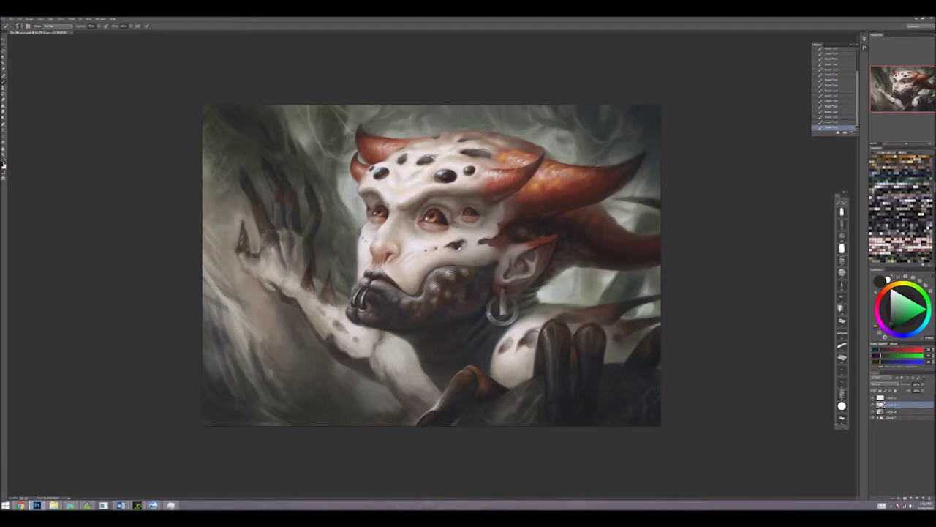
{"action": "left_click", "coordinate": [248, 240], "text": "alt"}
{"action": "left_click", "coordinate": [248, 241], "text": "alt"}
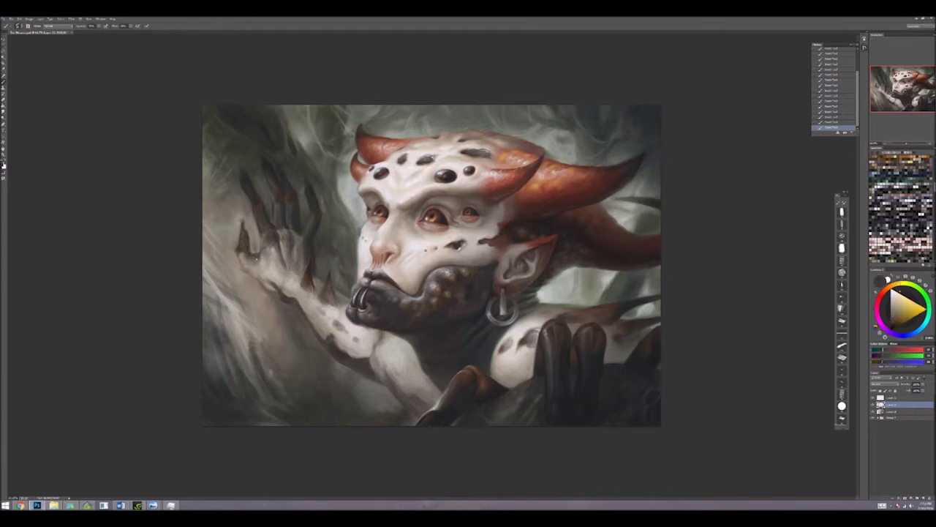
{"action": "left_click", "coordinate": [262, 256], "text": "alt"}
{"action": "left_click", "coordinate": [262, 256], "text": "alt"}
{"action": "left_click", "coordinate": [262, 256], "text": "alt"}
{"action": "left_click", "coordinate": [262, 256], "text": "alt"}
{"action": "left_click", "coordinate": [262, 256], "text": "alt"}
{"action": "left_click", "coordinate": [262, 257], "text": "alt"}
{"action": "left_click", "coordinate": [253, 249], "text": "alt"}
{"action": "left_click", "coordinate": [254, 249], "text": "alt"}
{"action": "left_click", "coordinate": [253, 249], "text": "alt"}
{"action": "left_click", "coordinate": [253, 249], "text": "alt"}
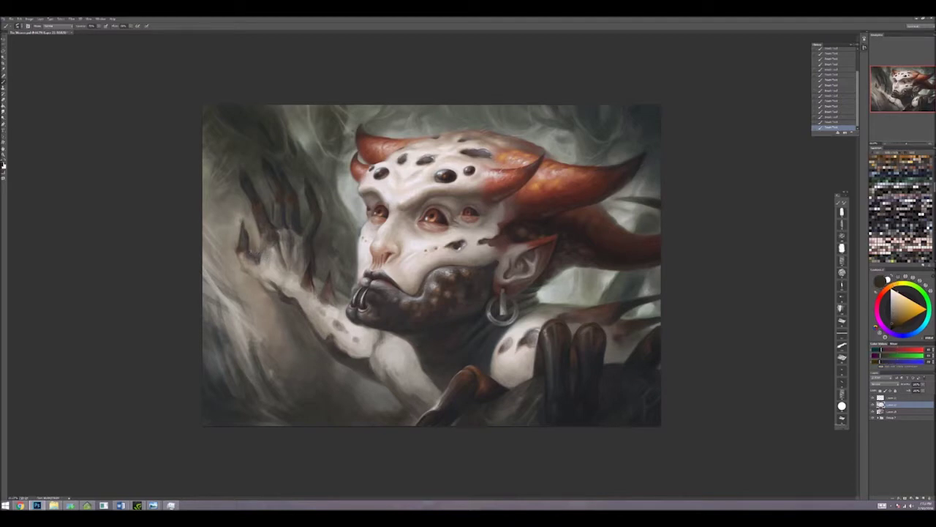
{"action": "left_click", "coordinate": [253, 248], "text": "alt"}
{"action": "left_click", "coordinate": [254, 249], "text": "alt"}
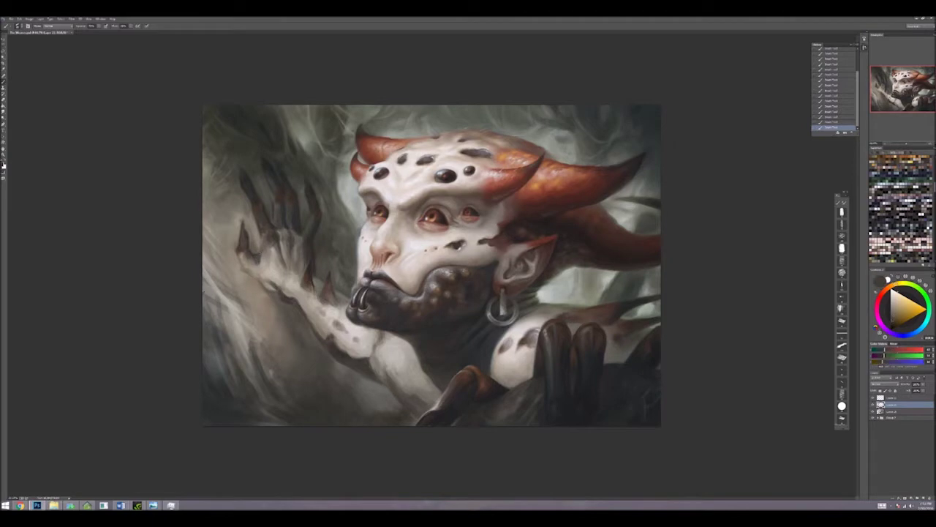
{"action": "left_click", "coordinate": [253, 249], "text": "alt"}
{"action": "left_click", "coordinate": [253, 249], "text": "alt"}
{"action": "left_click", "coordinate": [253, 249], "text": "alt"}
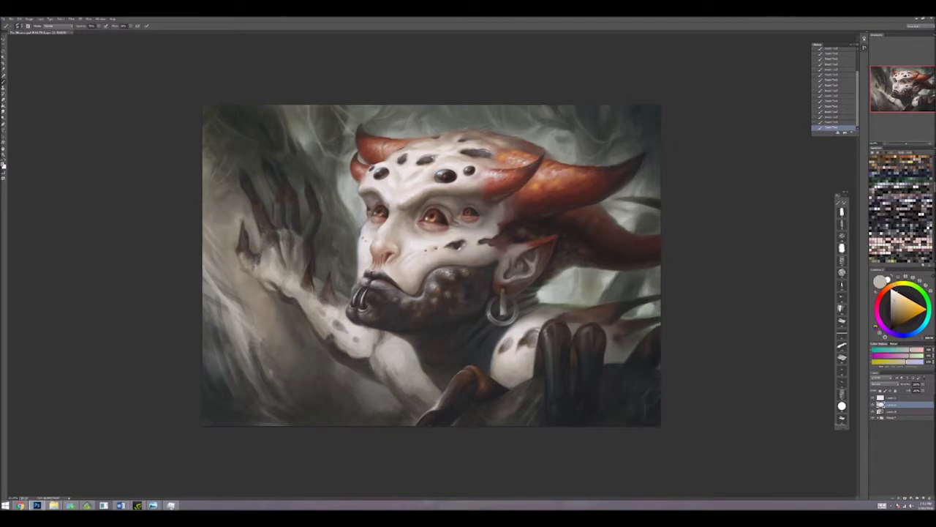
{"action": "left_click", "coordinate": [240, 252], "text": "alt"}
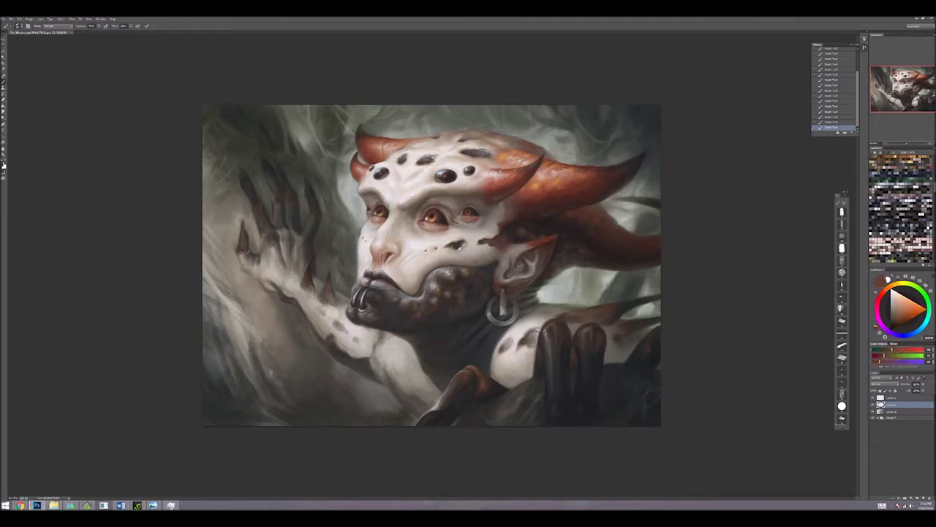
{"action": "left_click", "coordinate": [244, 261], "text": "alt"}
{"action": "left_click", "coordinate": [247, 266], "text": "alt"}
{"action": "left_click", "coordinate": [251, 268], "text": "alt"}
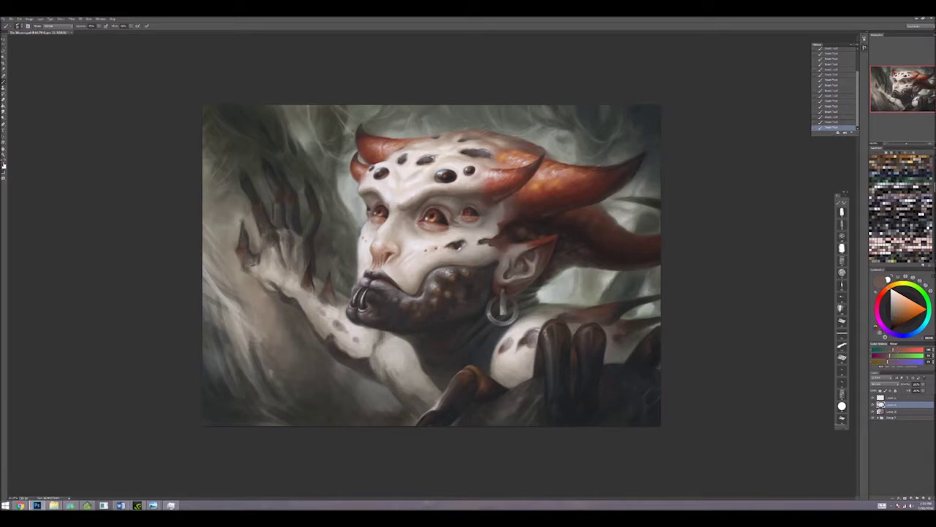
{"action": "left_click", "coordinate": [253, 269], "text": "alt"}
{"action": "left_click", "coordinate": [265, 272], "text": "alt"}
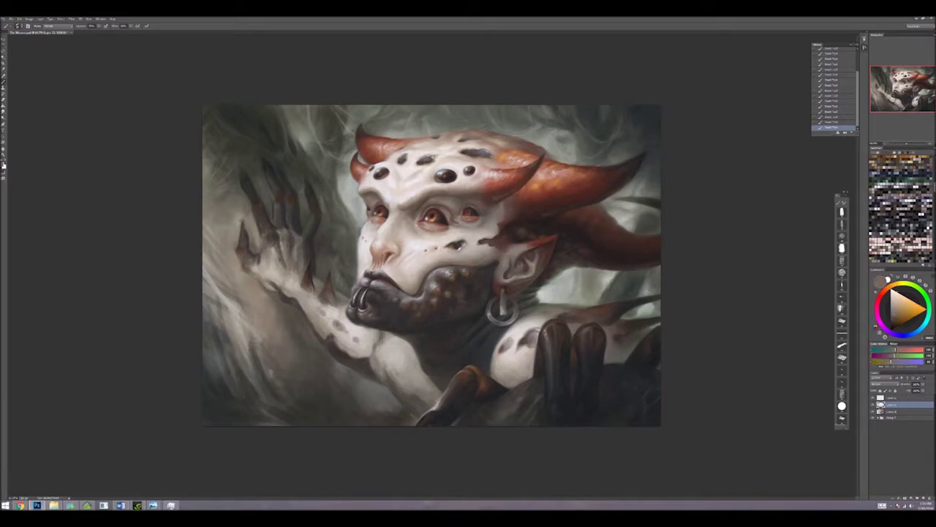
{"action": "left_click", "coordinate": [253, 189], "text": "alt"}
{"action": "left_click", "coordinate": [279, 283], "text": "alt"}
{"action": "left_click", "coordinate": [279, 282], "text": "alt"}
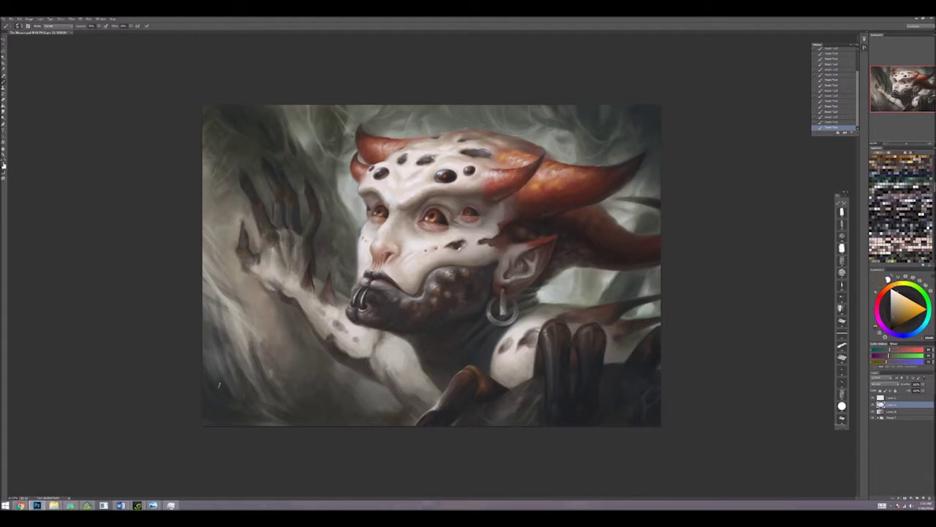
Step: Switch to a dark green and sample colours from the upper background
{"action": "key", "text": "x"}
{"action": "left_click", "coordinate": [205, 107], "text": "alt"}
{"action": "left_click", "coordinate": [248, 150], "text": "alt"}
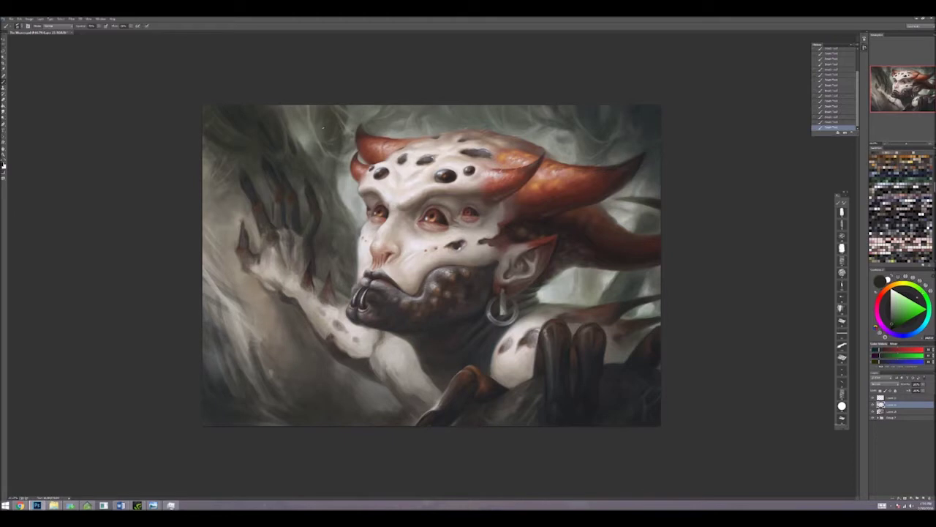
{"action": "left_click", "coordinate": [315, 131], "text": "alt"}
Step: On a new layer, paint light strokes and a bright spot in the upper background
{"action": "key", "text": "ctrl+shift+alt+n"}
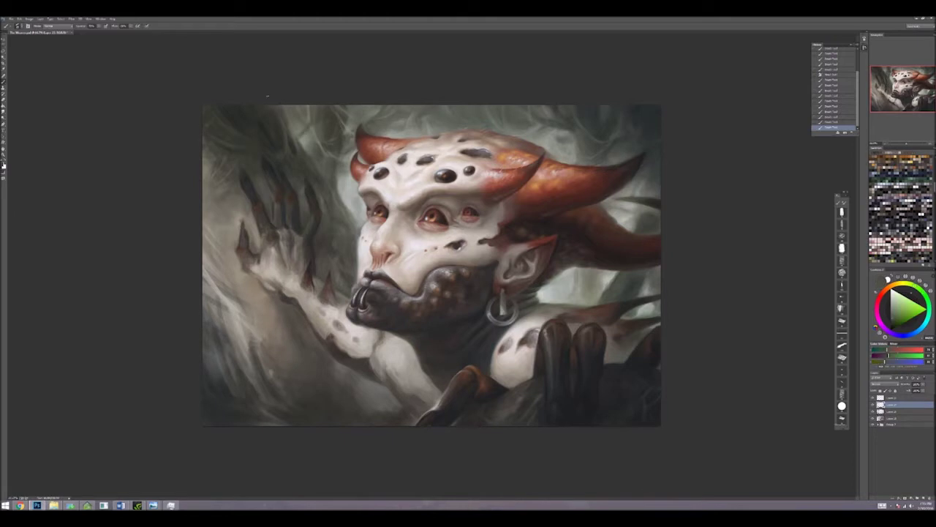
{"action": "left_click", "coordinate": [307, 113], "text": "alt"}
{"action": "left_click_drag", "start_coordinate": [281, 148], "coordinate": [252, 145]}
{"action": "left_click", "coordinate": [311, 122], "text": "alt"}
{"action": "left_click", "coordinate": [312, 122], "text": "alt"}
Step: Sample lighter greys and darker tones from the upper background mist
{"action": "left_click", "coordinate": [250, 144], "text": "alt"}
{"action": "left_click", "coordinate": [202, 115], "text": "alt"}
{"action": "left_click", "coordinate": [201, 116], "text": "alt"}
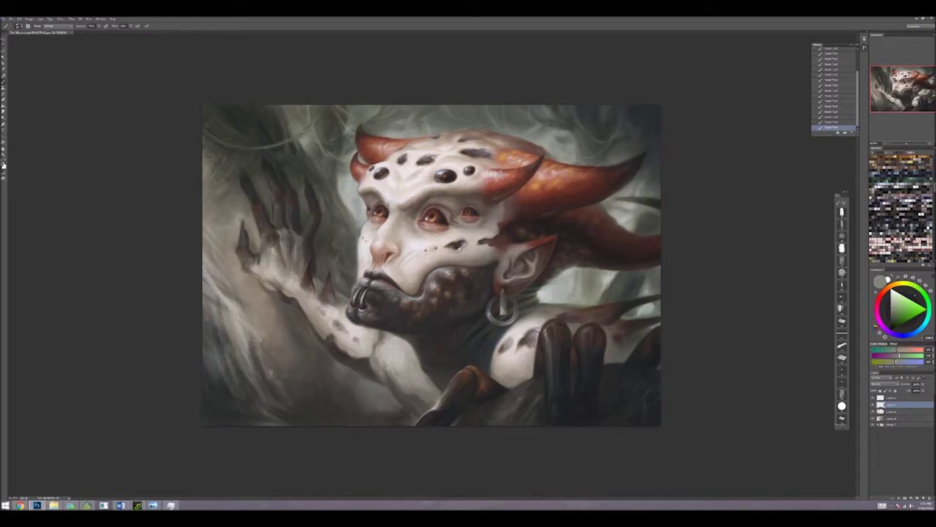
{"action": "left_click", "coordinate": [290, 146], "text": "alt"}
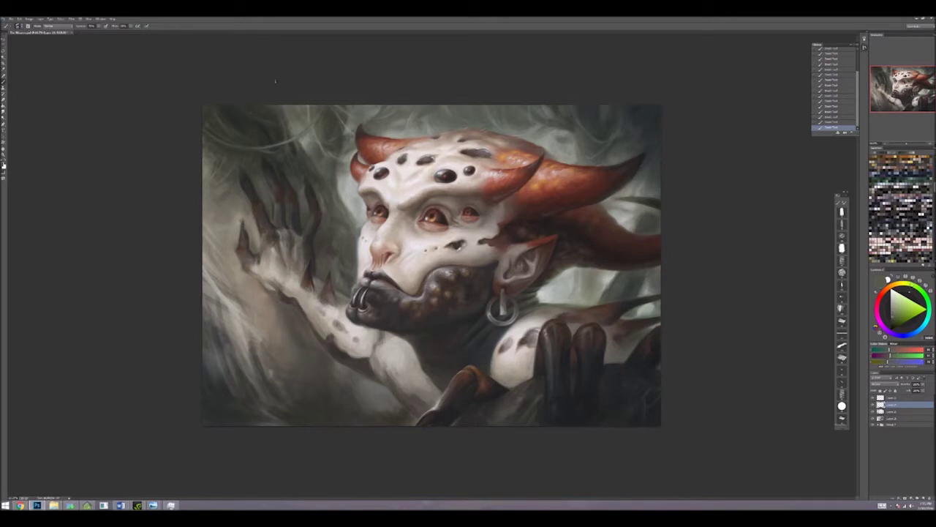
{"action": "left_click", "coordinate": [251, 137], "text": "alt"}
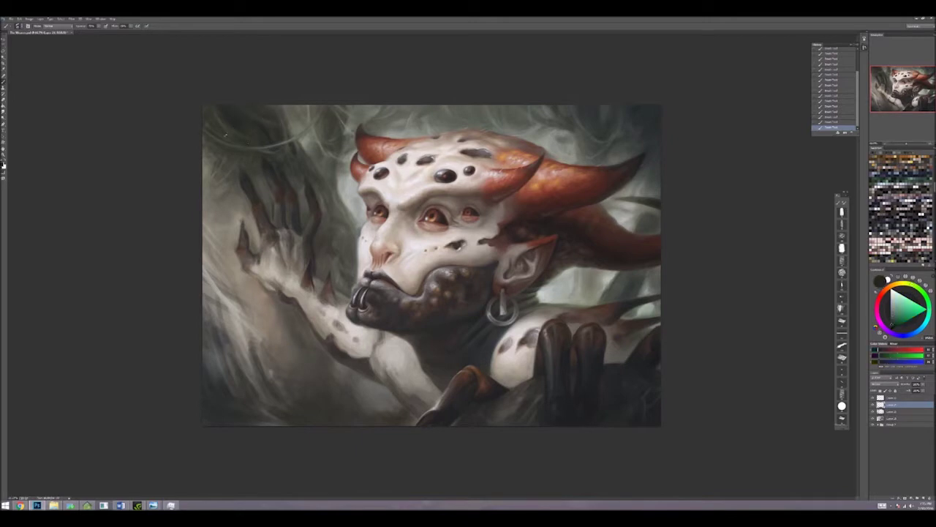
{"action": "left_click", "coordinate": [276, 124], "text": "alt"}
{"action": "left_click", "coordinate": [325, 113], "text": "alt"}
{"action": "left_click", "coordinate": [307, 139], "text": "alt"}
{"action": "left_click", "coordinate": [300, 146], "text": "alt"}
{"action": "left_click", "coordinate": [293, 152], "text": "alt"}
{"action": "left_click", "coordinate": [292, 151], "text": "alt"}
{"action": "left_click", "coordinate": [292, 152], "text": "alt"}
{"action": "left_click", "coordinate": [293, 151], "text": "alt"}
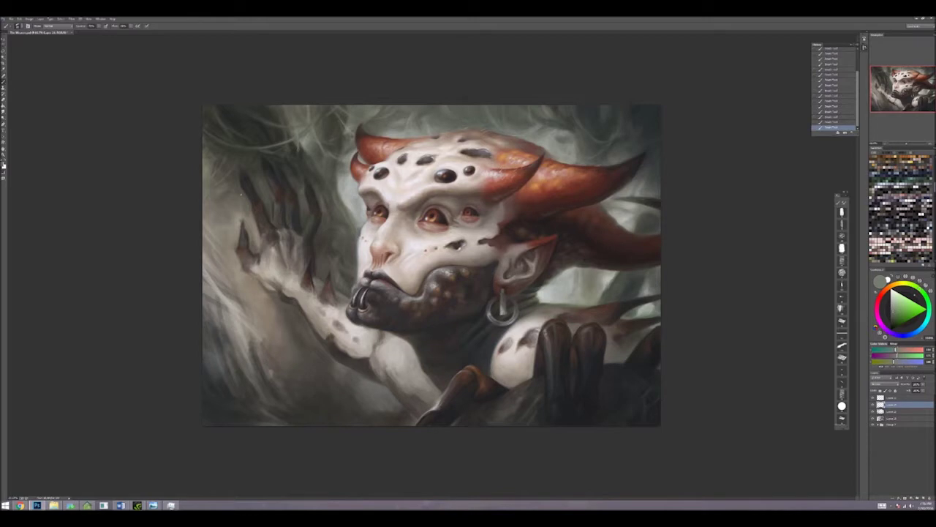
Step: Sample yellow-brown and brighter yellow tones from the lower painting
{"action": "left_click", "coordinate": [358, 407], "text": "alt"}
{"action": "left_click", "coordinate": [358, 407], "text": "alt"}
{"action": "left_click", "coordinate": [360, 414], "text": "alt"}
{"action": "left_click", "coordinate": [360, 413], "text": "alt"}
{"action": "left_click", "coordinate": [386, 415], "text": "alt"}
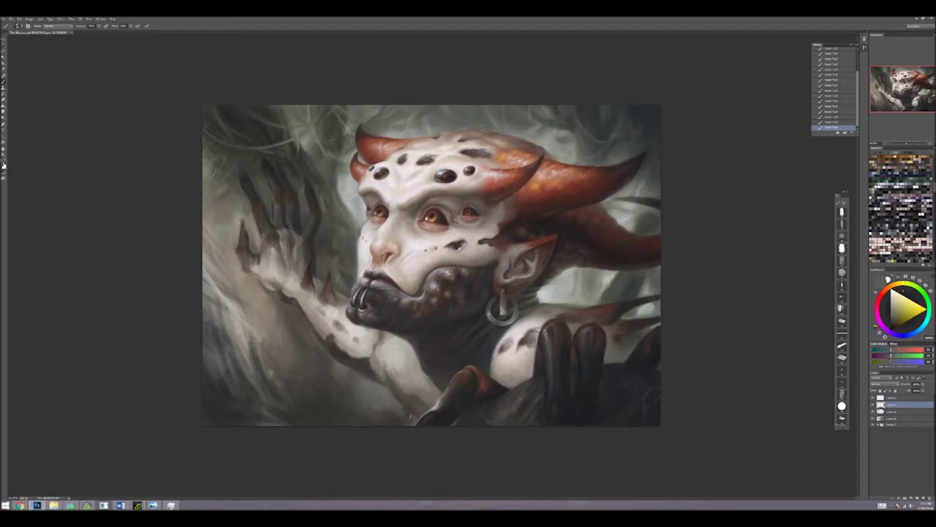
{"action": "left_click", "coordinate": [397, 410], "text": "alt"}
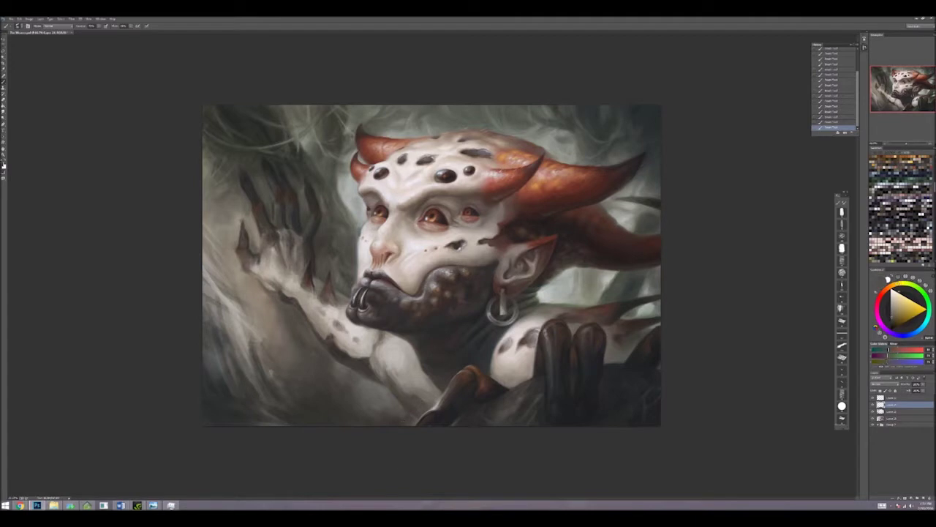
Step: Paint small dark strokes in the background beside the clawed hand
{"action": "left_click", "coordinate": [242, 235], "text": "alt"}
{"action": "mouse_move", "coordinate": [242, 234]}
{"action": "left_mouse_down"}
{"action": "mouse_move", "coordinate": [240, 318]}
{"action": "mouse_move", "coordinate": [249, 332]}
{"action": "left_mouse_up"}
{"action": "left_click_drag", "start_coordinate": [211, 230], "coordinate": [212, 267]}
{"action": "left_click", "coordinate": [235, 220], "text": "alt"}
{"action": "left_click_drag", "start_coordinate": [233, 220], "coordinate": [241, 227]}
Step: Sample dark green-grey colours from the upper-left background
{"action": "left_click", "coordinate": [227, 180], "text": "alt"}
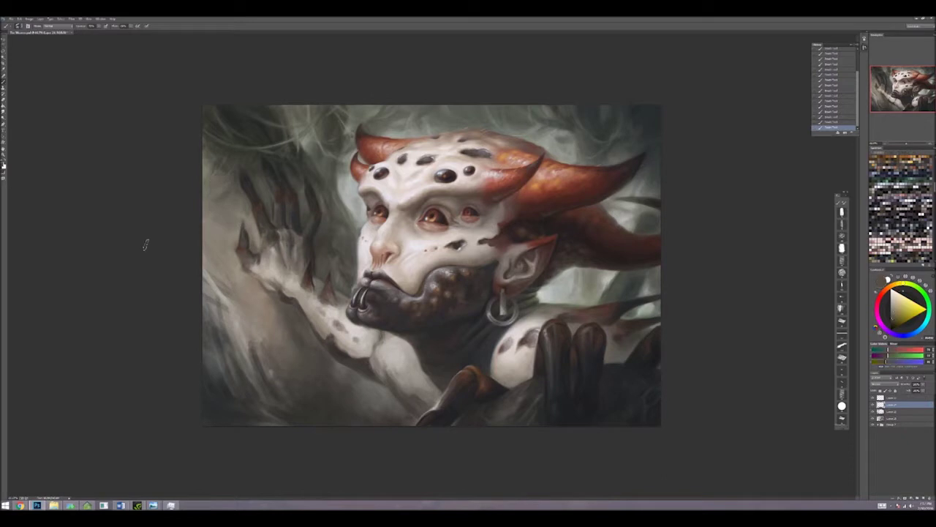
{"action": "left_click", "coordinate": [216, 110], "text": "alt"}
{"action": "left_click", "coordinate": [333, 125], "text": "alt"}
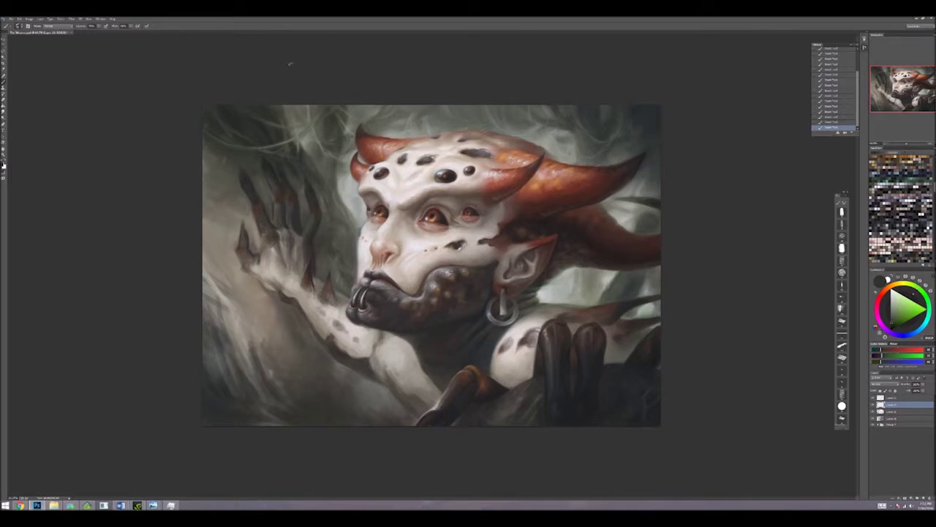
{"action": "left_click", "coordinate": [271, 143], "text": "alt"}
{"action": "left_click", "coordinate": [215, 168], "text": "alt"}
Step: Sample light background colours and paint light strokes along the lower-left edge
{"action": "left_click", "coordinate": [221, 298], "text": "alt"}
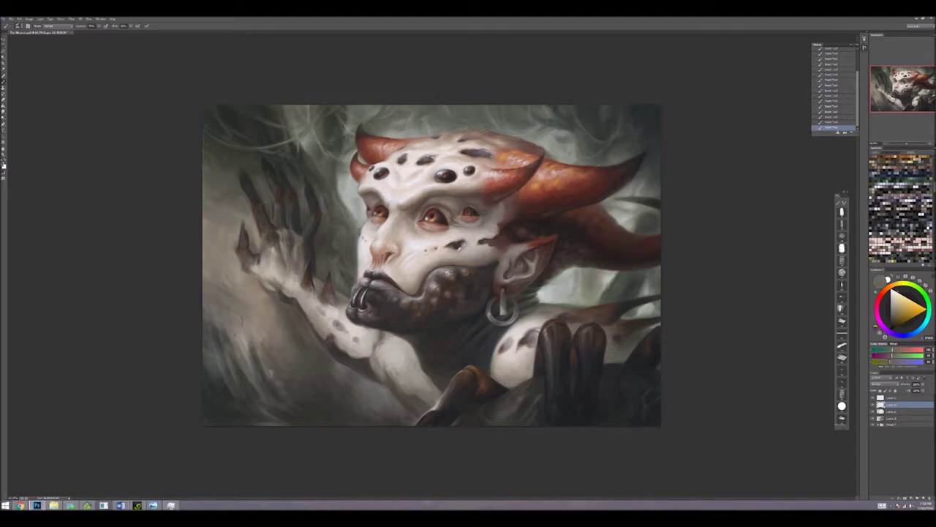
{"action": "left_click", "coordinate": [224, 339], "text": "alt"}
{"action": "left_click", "coordinate": [278, 352], "text": "alt"}
{"action": "left_click", "coordinate": [219, 311], "text": "alt"}
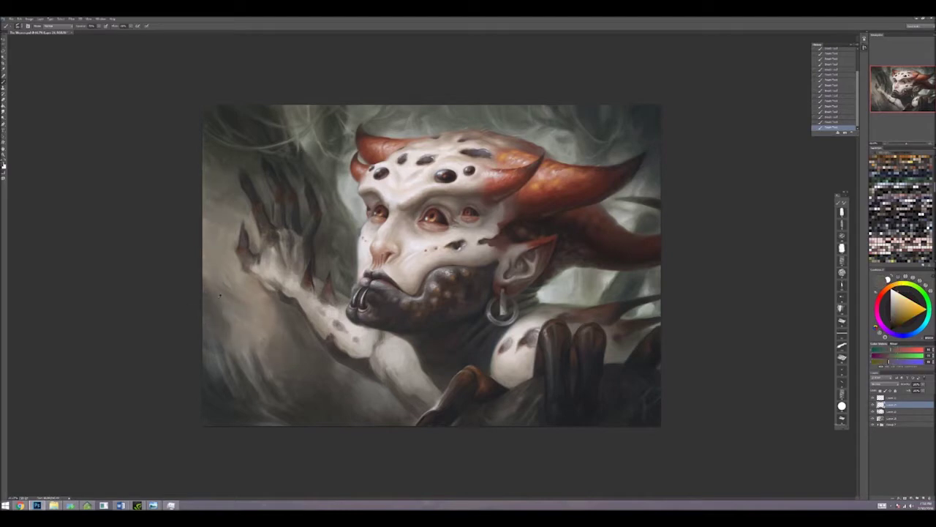
{"action": "left_click", "coordinate": [237, 340], "text": "alt"}
{"action": "left_click_drag", "start_coordinate": [208, 333], "coordinate": [212, 386]}
{"action": "left_click", "coordinate": [229, 408], "text": "alt"}
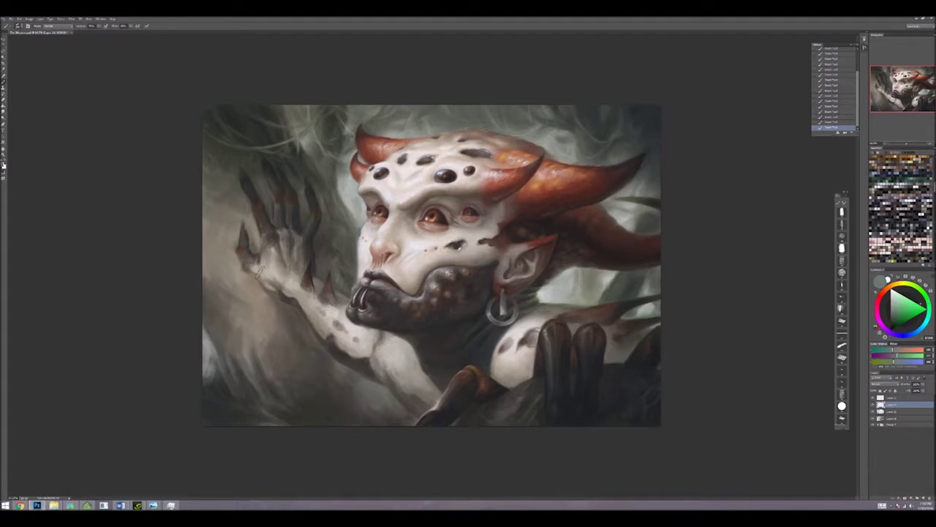
{"action": "left_click_drag", "start_coordinate": [207, 343], "coordinate": [226, 426]}
Step: Add more small light beige strokes at the lower-left background edge
{"action": "left_click", "coordinate": [215, 403], "text": "alt"}
{"action": "mouse_move", "coordinate": [212, 351]}
{"action": "left_mouse_down"}
{"action": "mouse_move", "coordinate": [226, 409]}
{"action": "mouse_move", "coordinate": [249, 395]}
{"action": "mouse_move", "coordinate": [208, 322]}
{"action": "mouse_move", "coordinate": [208, 387]}
{"action": "left_mouse_up"}
{"action": "left_click", "coordinate": [241, 351], "text": "alt"}
{"action": "left_click", "coordinate": [220, 337], "text": "alt"}
{"action": "left_click", "coordinate": [227, 344], "text": "alt"}
{"action": "mouse_move", "coordinate": [220, 354]}
{"action": "left_mouse_down"}
{"action": "mouse_move", "coordinate": [214, 328]}
{"action": "mouse_move", "coordinate": [243, 341]}
{"action": "left_mouse_up"}
{"action": "left_click_drag", "start_coordinate": [223, 376], "coordinate": [226, 394]}
{"action": "left_click", "coordinate": [219, 344], "text": "alt"}
{"action": "left_click", "coordinate": [219, 358], "text": "alt"}
{"action": "left_click_drag", "start_coordinate": [203, 320], "coordinate": [207, 343]}
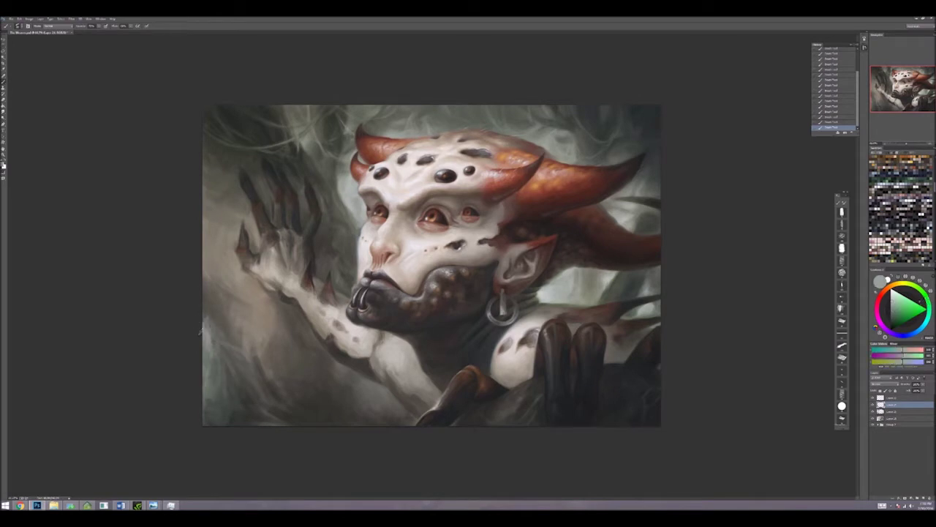
Step: Sample several colours, including an orange tone, from the lower-left background
{"action": "left_click", "coordinate": [207, 336], "text": "alt"}
{"action": "left_click", "coordinate": [225, 394], "text": "alt"}
{"action": "left_click", "coordinate": [228, 395], "text": "alt"}
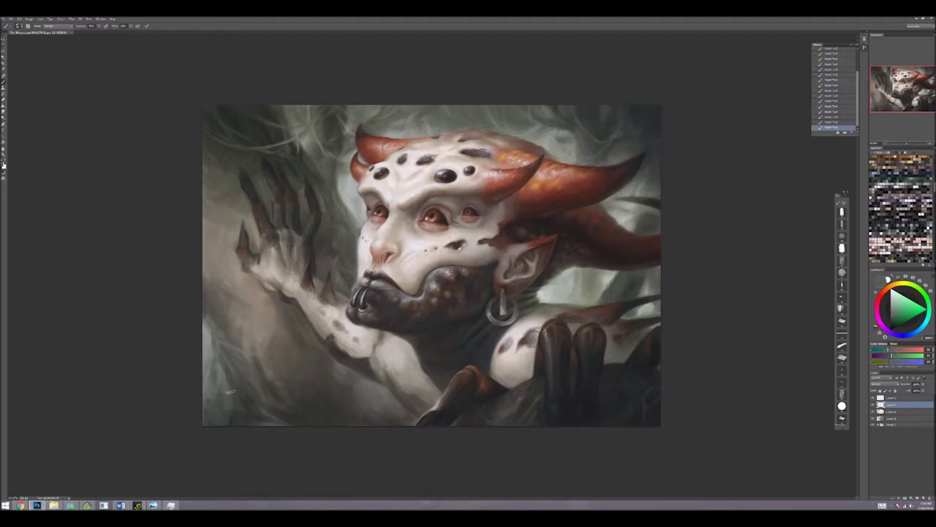
{"action": "left_click", "coordinate": [228, 407], "text": "alt"}
{"action": "left_click", "coordinate": [237, 382], "text": "alt"}
{"action": "left_click", "coordinate": [245, 393], "text": "alt"}
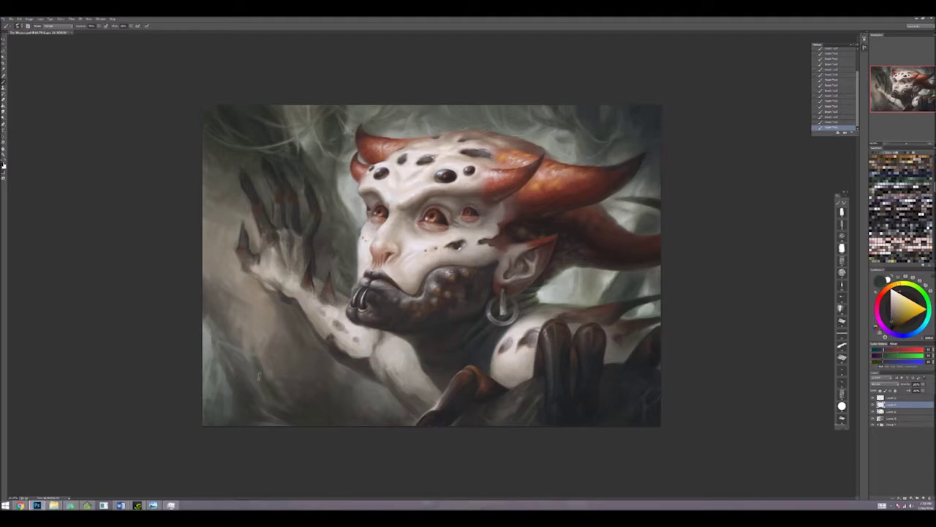
{"action": "left_click", "coordinate": [263, 344], "text": "alt"}
{"action": "left_click", "coordinate": [278, 359], "text": "alt"}
{"action": "left_click", "coordinate": [272, 375], "text": "alt"}
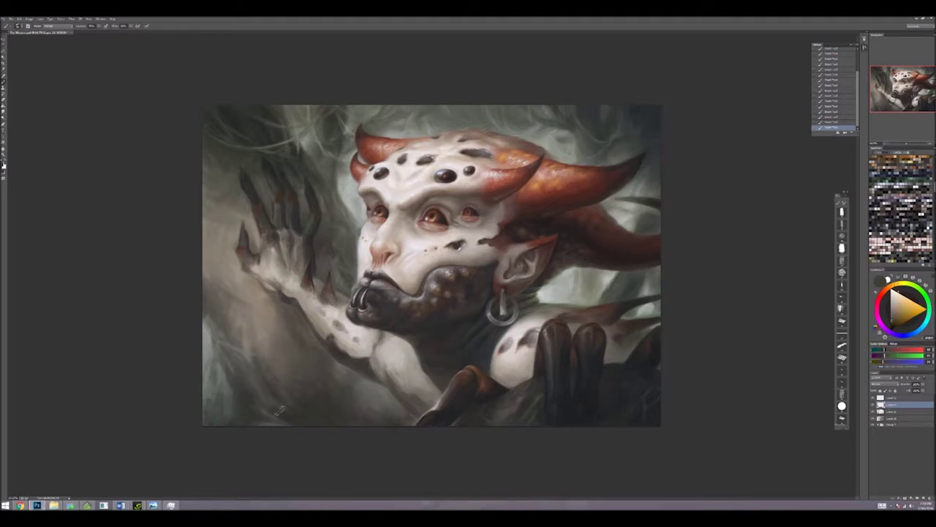
{"action": "left_click", "coordinate": [296, 390], "text": "alt"}
{"action": "left_click", "coordinate": [253, 403], "text": "alt"}
Step: Sample darker orange, yellower, greyer and warmer tones from the painting
{"action": "left_click", "coordinate": [318, 387], "text": "alt"}
{"action": "left_click", "coordinate": [316, 330], "text": "alt"}
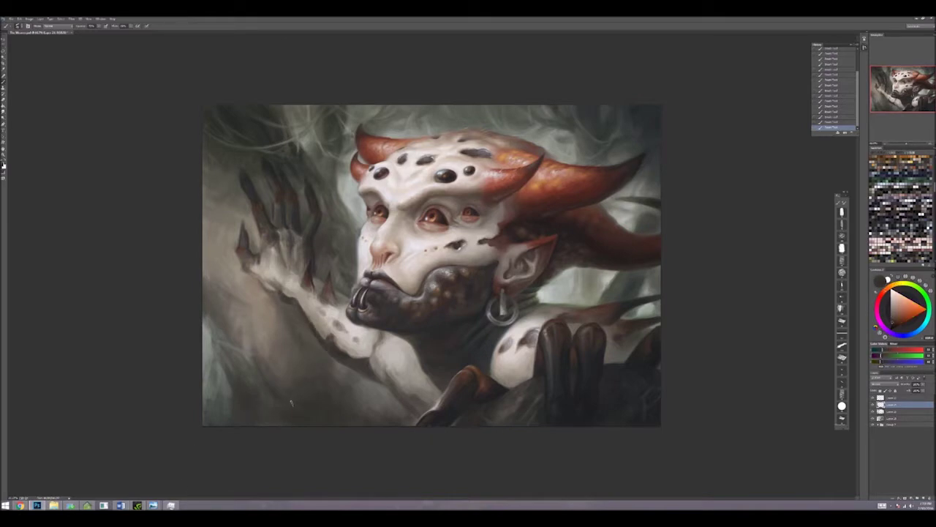
{"action": "left_click", "coordinate": [328, 359], "text": "alt"}
{"action": "left_click", "coordinate": [323, 369], "text": "alt"}
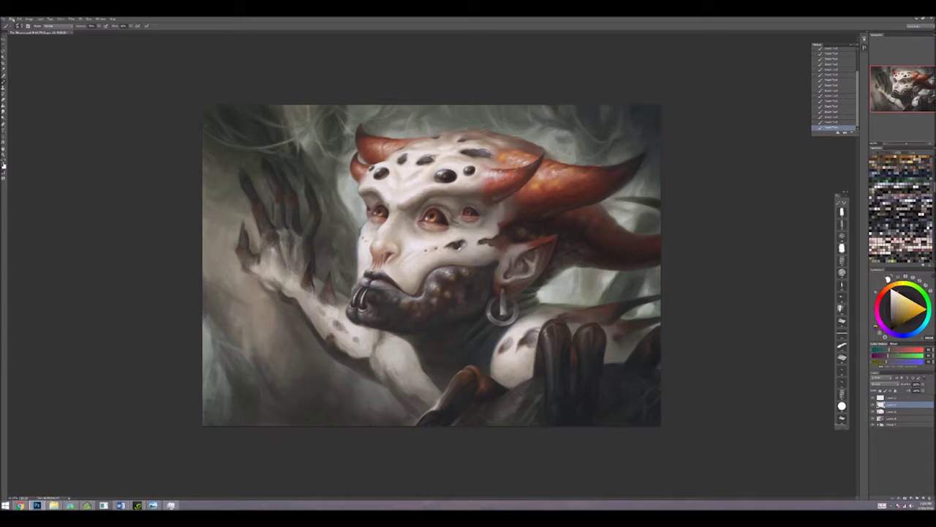
{"action": "left_click", "coordinate": [357, 331], "text": "alt"}
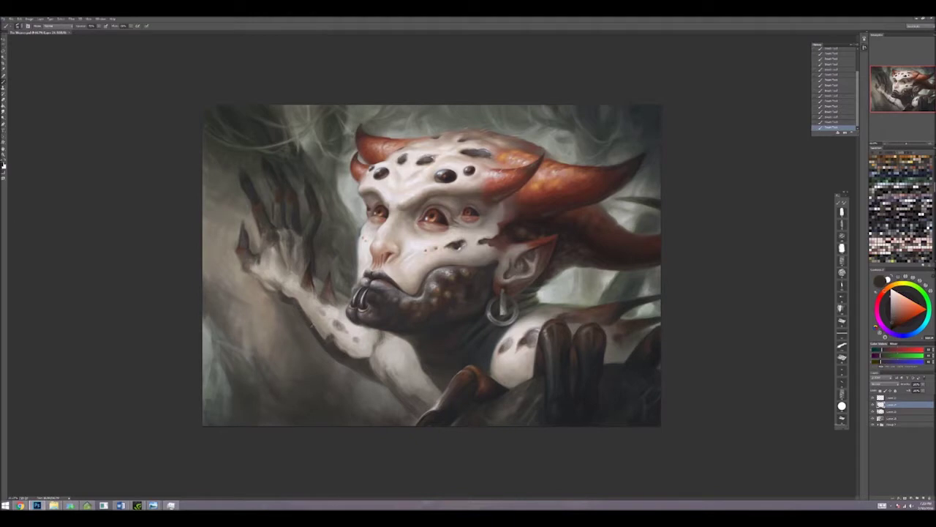
{"action": "left_click", "coordinate": [370, 363], "text": "alt"}
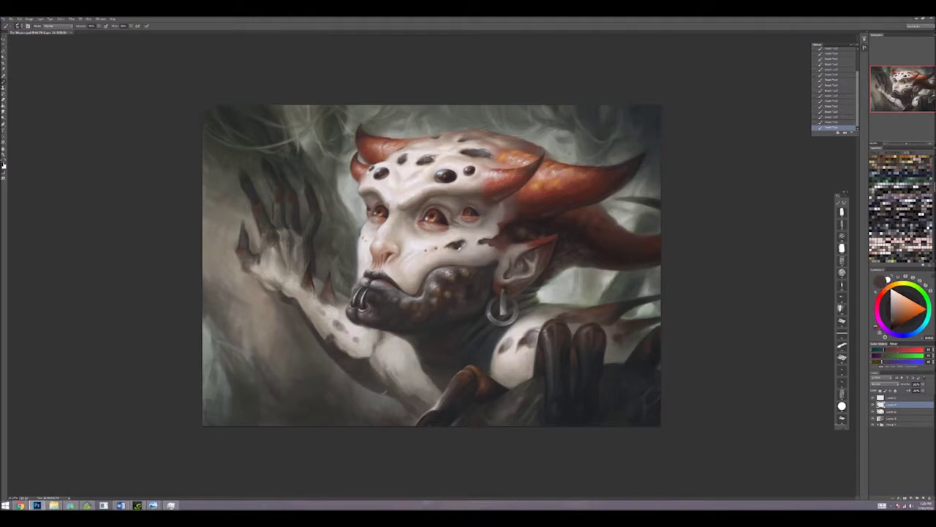
Step: Sample pale skin tones from the arm plus darker and yellow-orange tones nearby
{"action": "left_click", "coordinate": [379, 338], "text": "alt"}
{"action": "left_click", "coordinate": [379, 345], "text": "alt"}
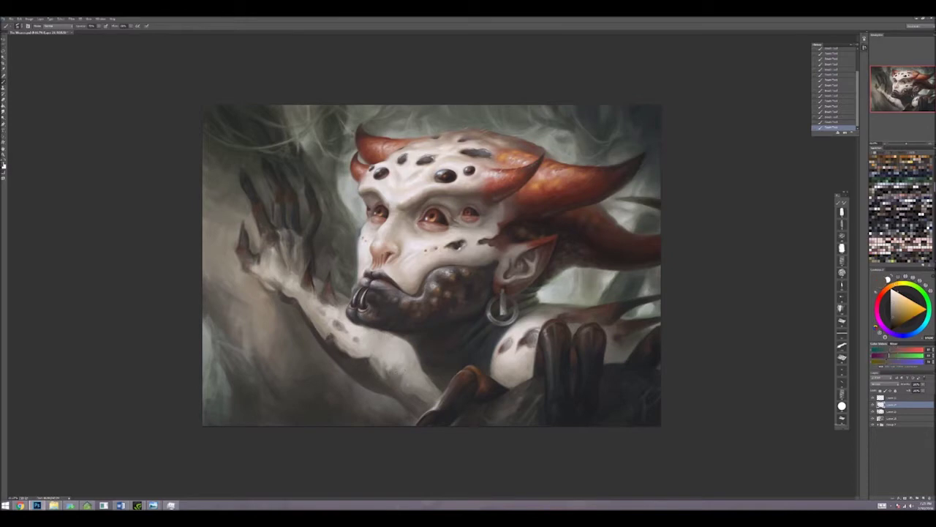
{"action": "left_click", "coordinate": [401, 365], "text": "alt"}
{"action": "left_click", "coordinate": [391, 347], "text": "alt"}
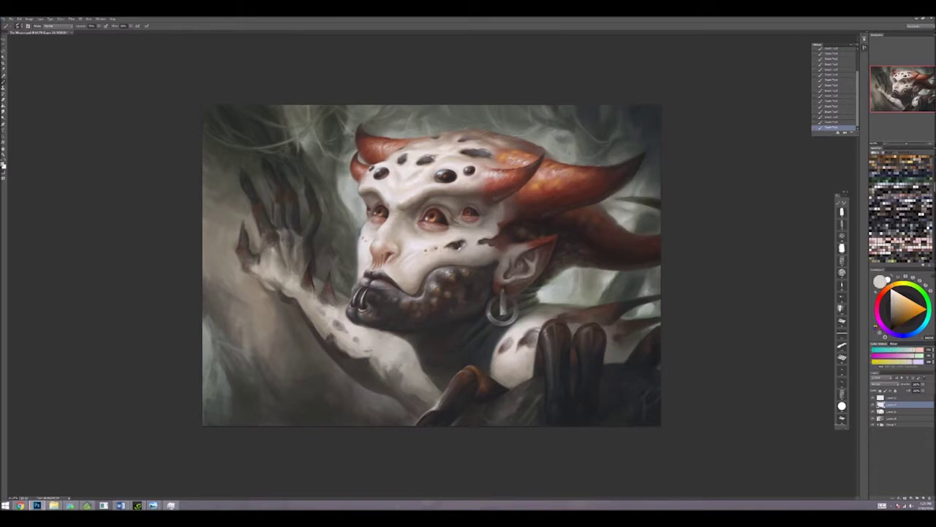
{"action": "left_click", "coordinate": [335, 380], "text": "alt"}
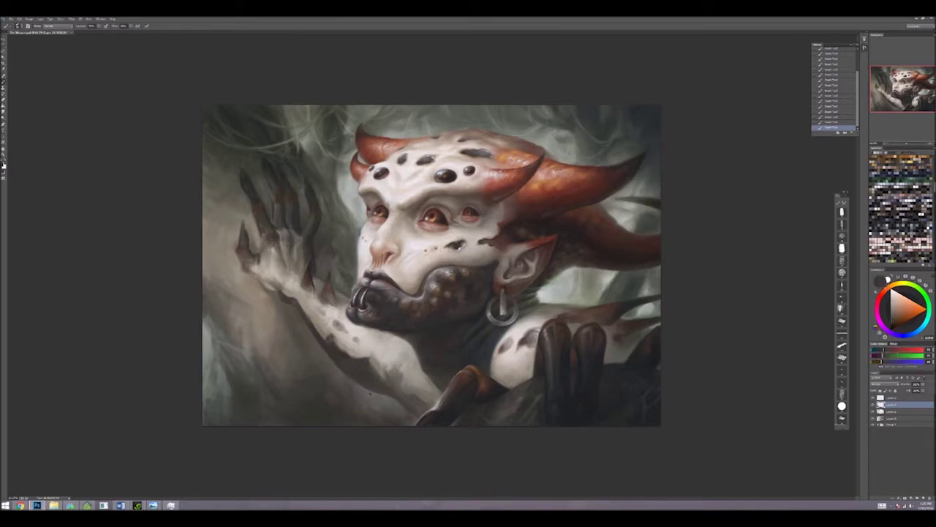
{"action": "left_click", "coordinate": [338, 374], "text": "alt"}
{"action": "left_click", "coordinate": [313, 371], "text": "alt"}
{"action": "left_click", "coordinate": [276, 317], "text": "alt"}
Step: Dab small light touches onto the creature's arm, alternating light and dark colours
{"action": "key", "text": "x"}
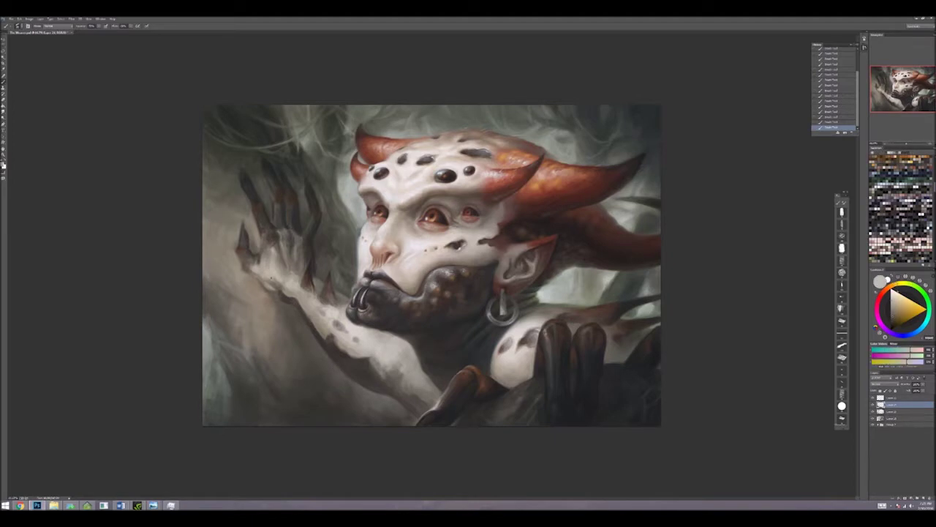
{"action": "left_click", "coordinate": [286, 293], "text": "alt"}
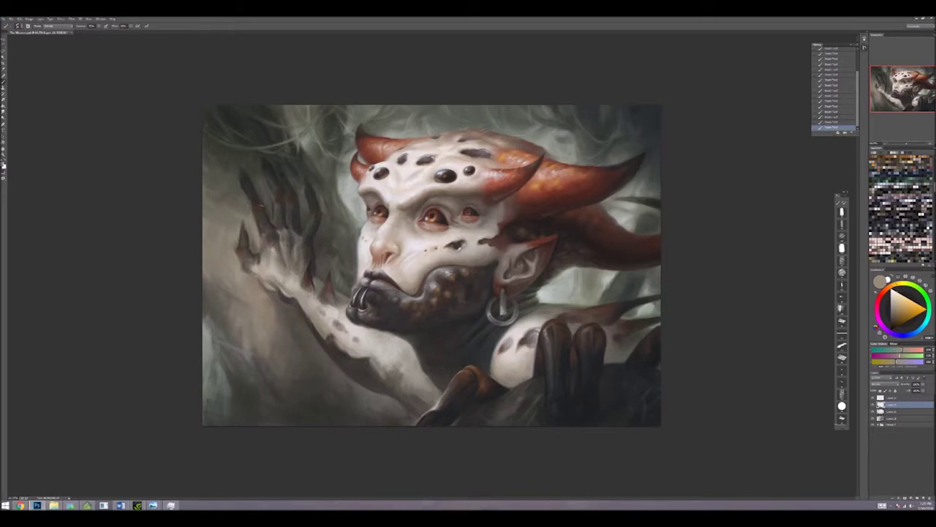
{"action": "key", "text": "x"}
{"action": "key", "text": "x"}
{"action": "key", "text": "x"}
{"action": "key", "text": "x"}
{"action": "key", "text": "x"}
{"action": "key", "text": "x"}
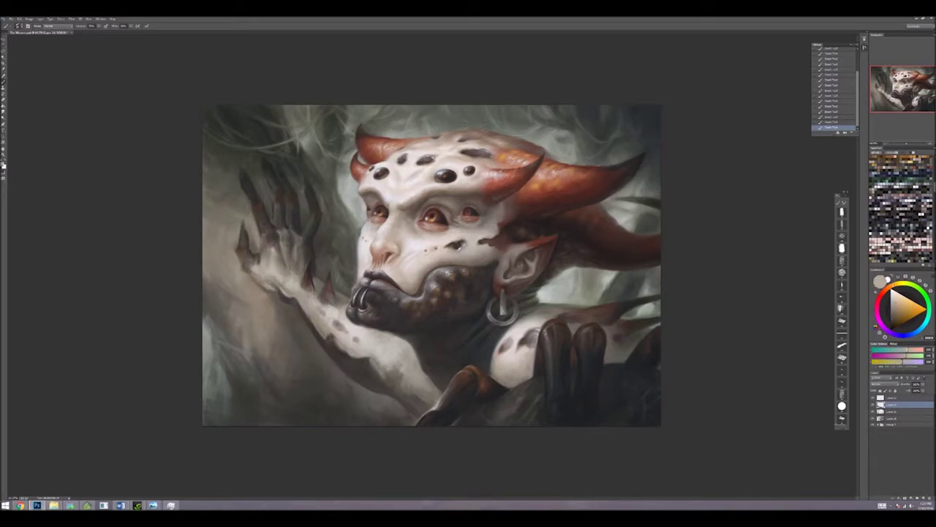
{"action": "key", "text": "x"}
{"action": "key", "text": "x"}
{"action": "left_click", "coordinate": [288, 298]}
{"action": "key", "text": "x"}
{"action": "left_click", "coordinate": [287, 296]}
{"action": "key", "text": "x"}
{"action": "left_click", "coordinate": [296, 300]}
{"action": "key", "text": "x"}
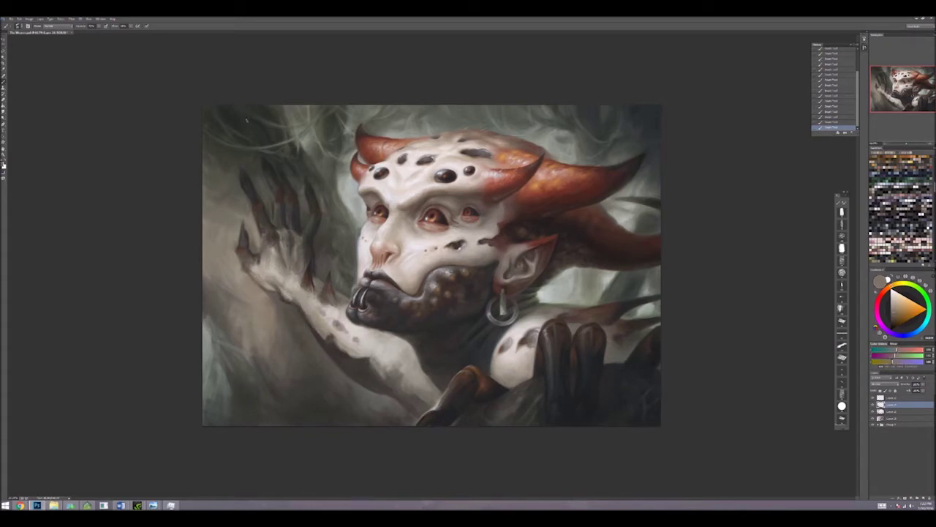
Step: Paint dark grass-like strokes in the lower-left background
{"action": "key", "text": "x"}
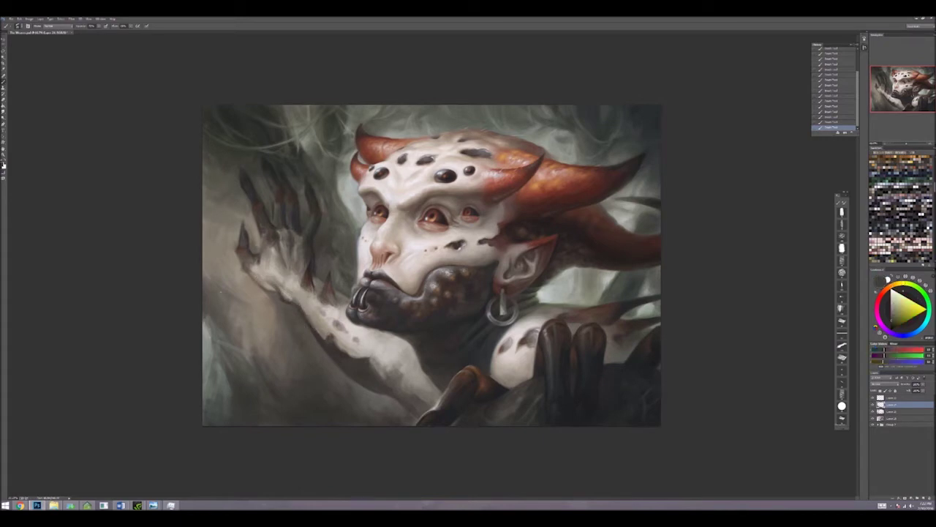
{"action": "left_click_drag", "start_coordinate": [208, 314], "coordinate": [219, 339]}
{"action": "key", "text": "x"}
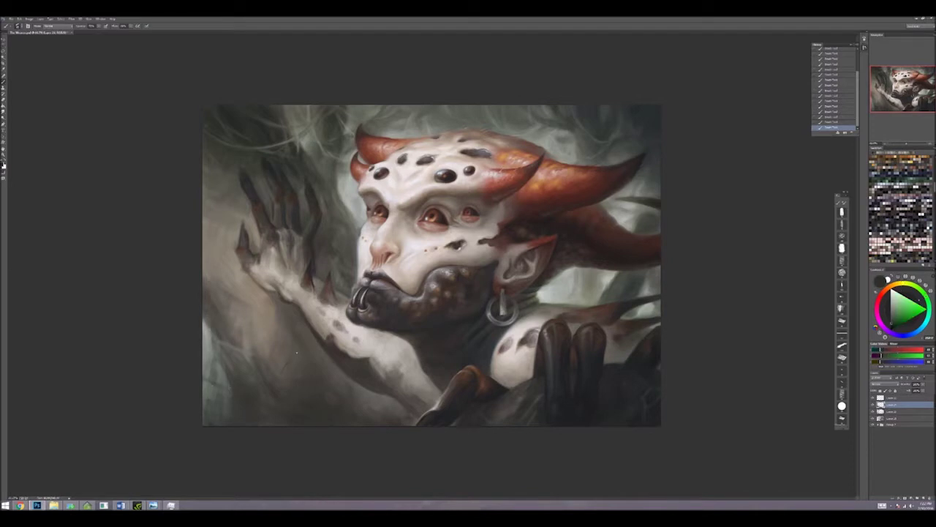
{"action": "key", "text": "x"}
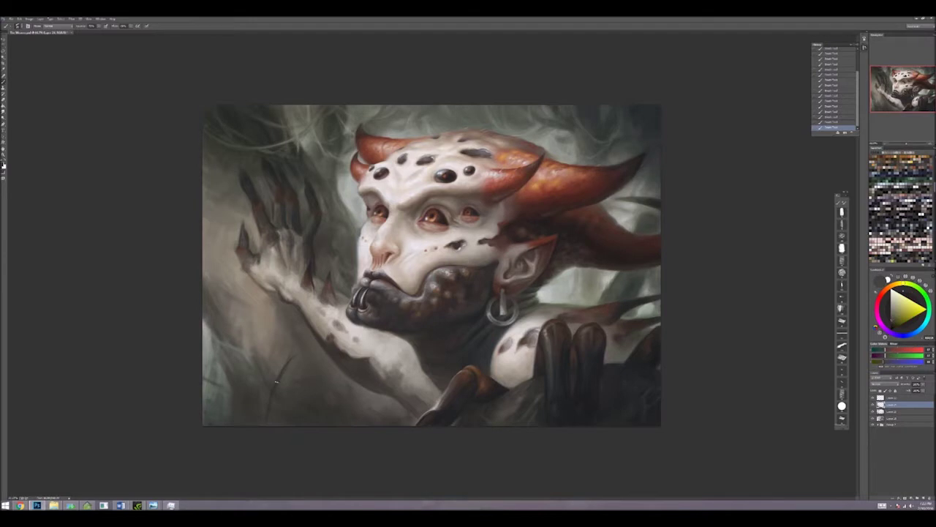
{"action": "left_click", "coordinate": [297, 372], "text": "alt"}
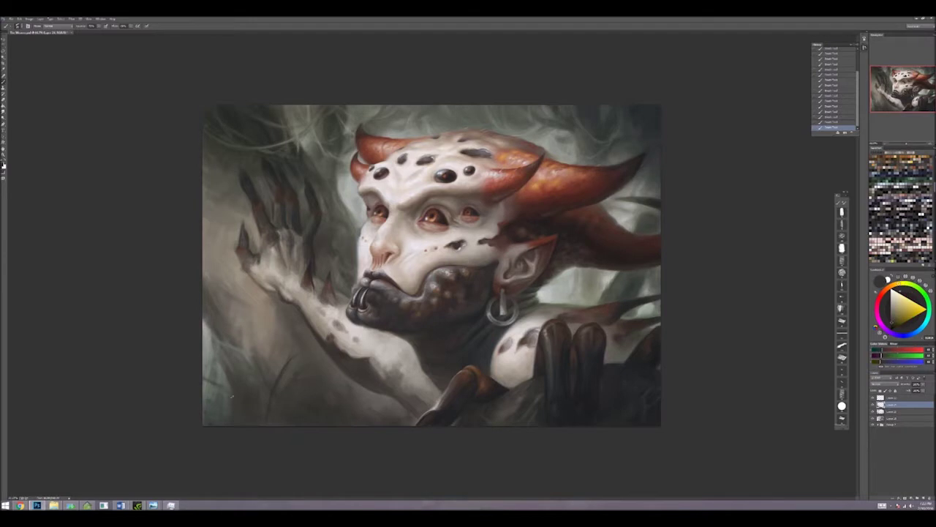
{"action": "key", "text": "x"}
Step: Sample orange-brown, greenish, pastel and saturated tones, ending with an orange near the hand
{"action": "left_click", "coordinate": [265, 395], "text": "alt"}
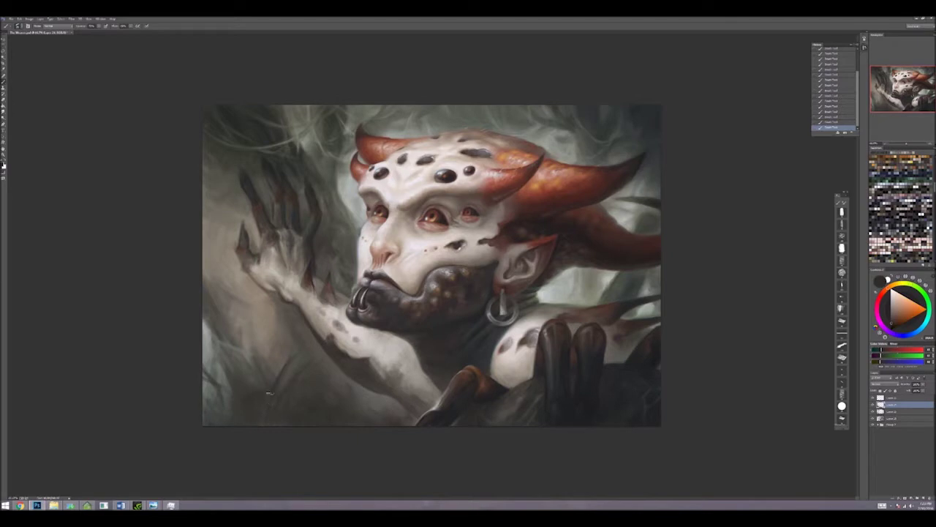
{"action": "left_click", "coordinate": [231, 406], "text": "alt"}
{"action": "left_click", "coordinate": [291, 411], "text": "alt"}
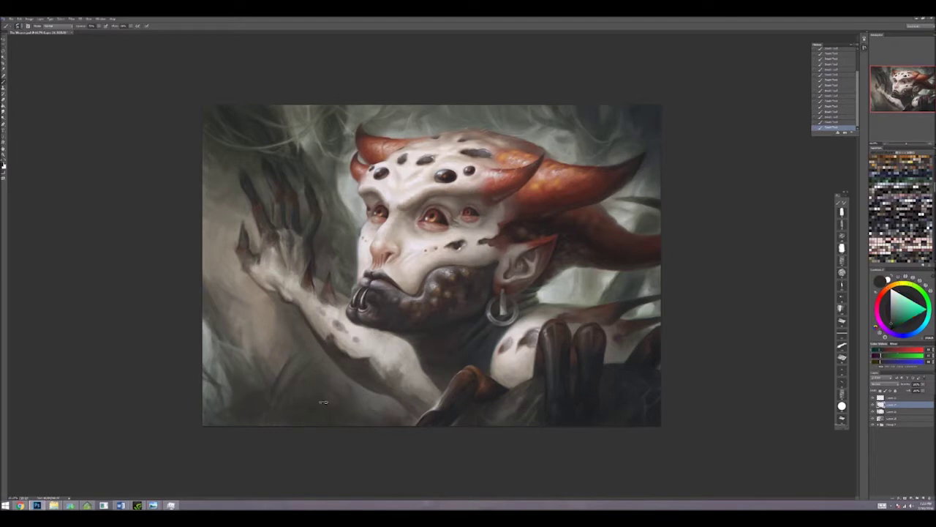
{"action": "left_click", "coordinate": [341, 417], "text": "alt"}
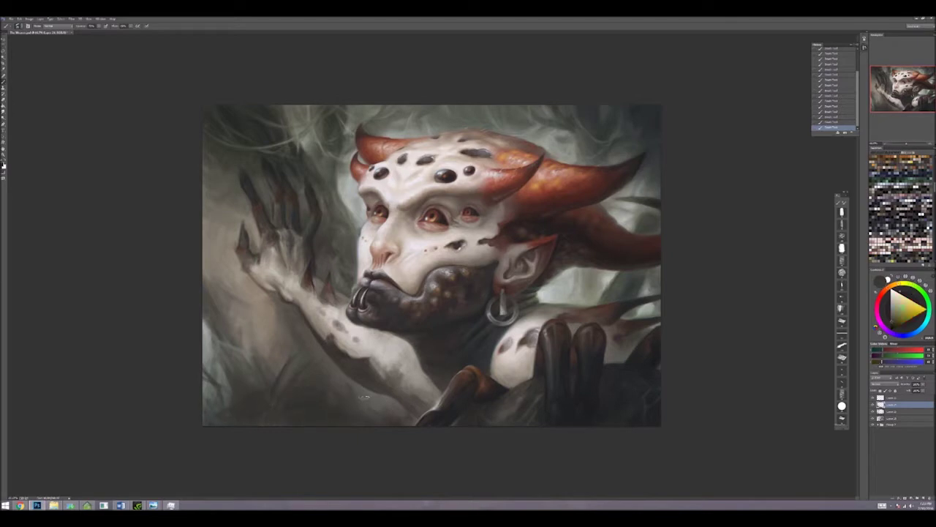
{"action": "left_click", "coordinate": [192, 391], "text": "alt"}
{"action": "left_click", "coordinate": [333, 483], "text": "alt"}
{"action": "left_click", "coordinate": [619, 389], "text": "alt"}
{"action": "left_click", "coordinate": [280, 394], "text": "alt"}
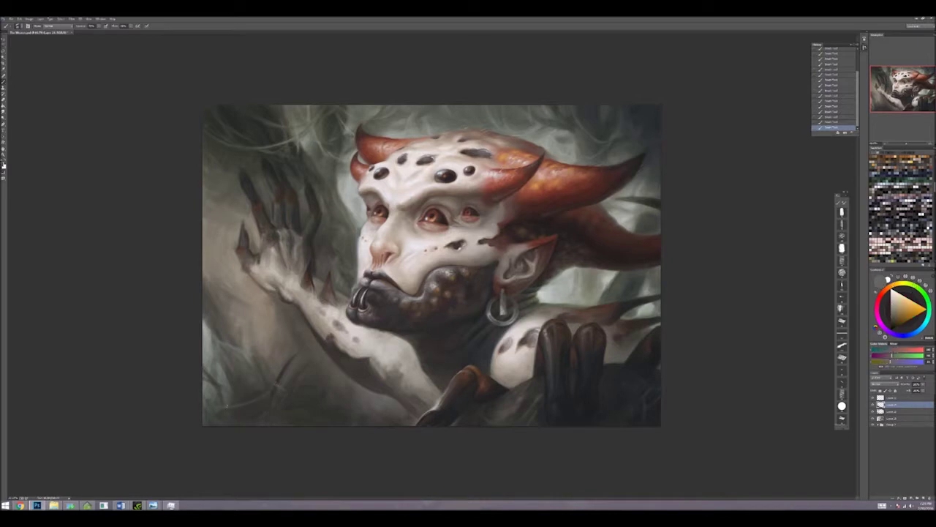
{"action": "left_click", "coordinate": [225, 229], "text": "alt"}
Step: Eyedrop pale yellow, orange-tan, dark and pale skin tones from the painting and arm
{"action": "left_click", "coordinate": [224, 231], "text": "alt"}
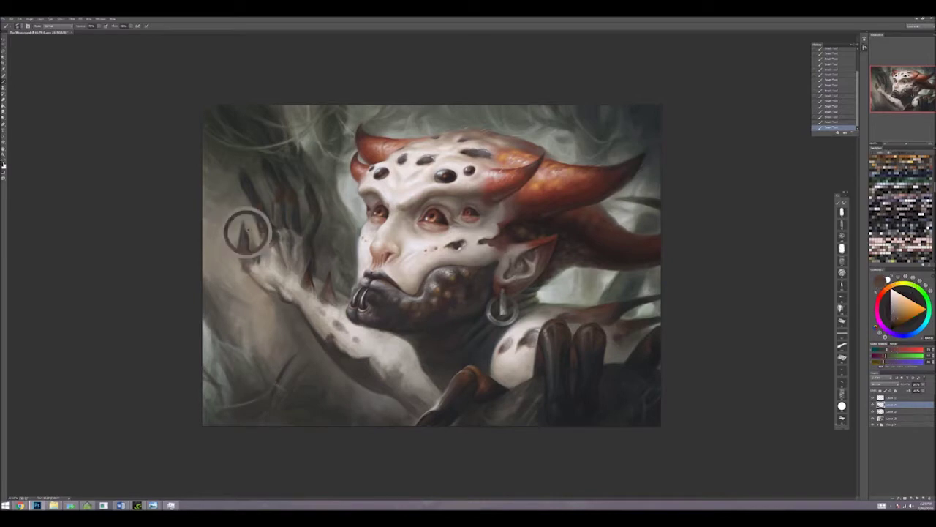
{"action": "left_click", "coordinate": [224, 231], "text": "alt"}
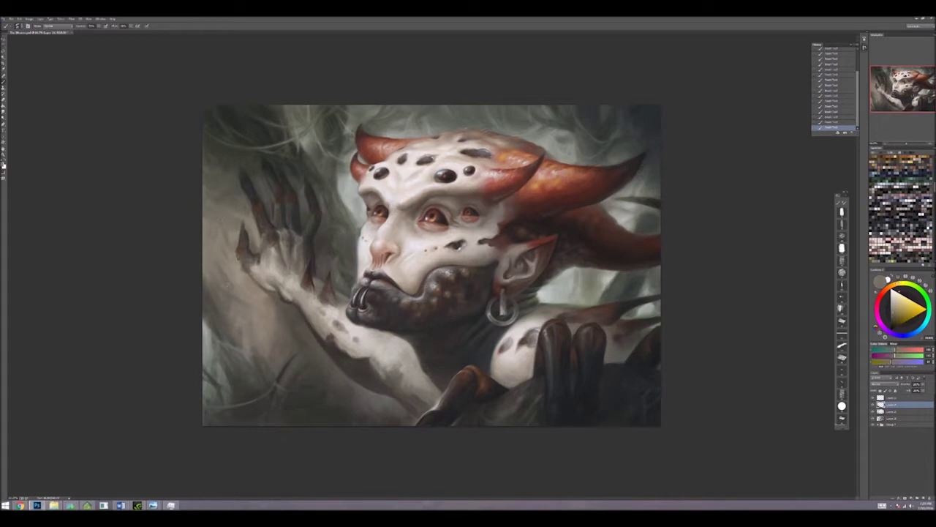
{"action": "left_click", "coordinate": [224, 231], "text": "alt"}
{"action": "left_click", "coordinate": [223, 231], "text": "alt"}
{"action": "left_click", "coordinate": [224, 231], "text": "alt"}
{"action": "left_click", "coordinate": [224, 232], "text": "alt"}
{"action": "left_click", "coordinate": [350, 322], "text": "alt"}
{"action": "left_click", "coordinate": [350, 318], "text": "alt"}
{"action": "left_click", "coordinate": [388, 337], "text": "alt"}
{"action": "left_click", "coordinate": [395, 359], "text": "alt"}
{"action": "left_click", "coordinate": [393, 373], "text": "alt"}
{"action": "left_click", "coordinate": [398, 366], "text": "alt"}
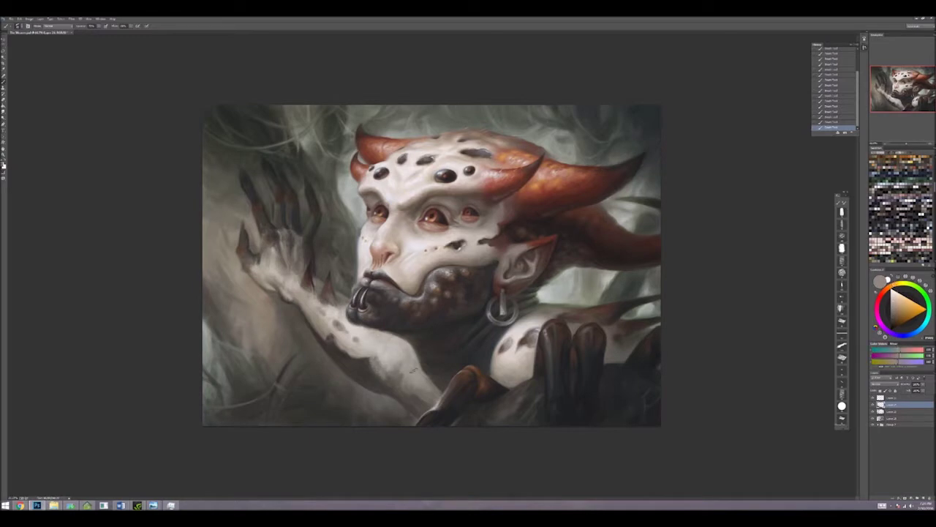
Step: Sample colours around the hand, including claw reds, yellows, darker and greenish tones
{"action": "left_click", "coordinate": [316, 274], "text": "alt"}
{"action": "left_click", "coordinate": [316, 273], "text": "alt"}
{"action": "left_click", "coordinate": [316, 264], "text": "alt"}
{"action": "left_click", "coordinate": [313, 272], "text": "alt"}
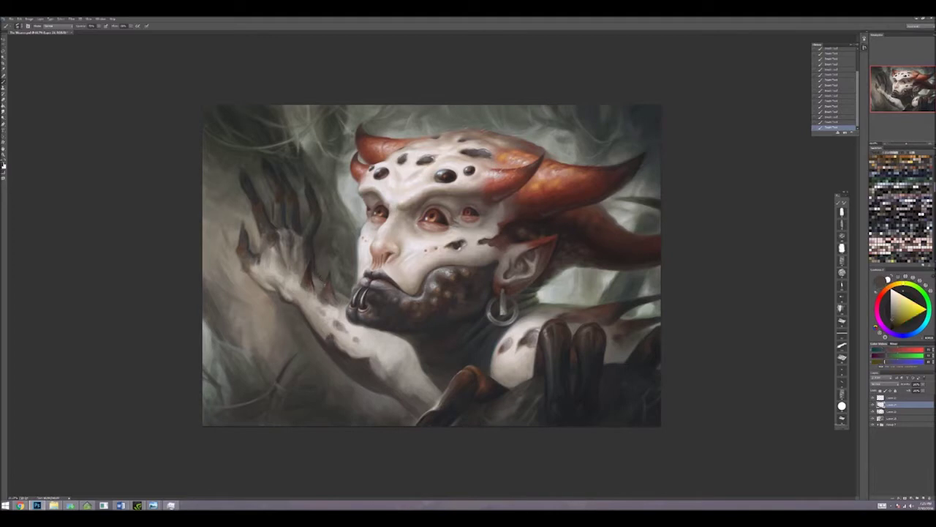
{"action": "left_click", "coordinate": [327, 276], "text": "alt"}
{"action": "left_click", "coordinate": [326, 284], "text": "alt"}
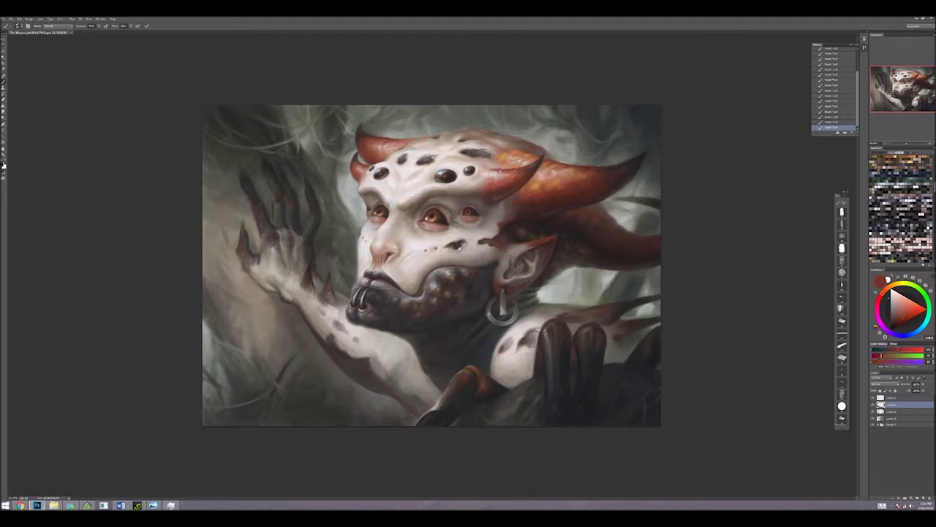
{"action": "left_click", "coordinate": [327, 289], "text": "alt"}
{"action": "left_click", "coordinate": [307, 271], "text": "alt"}
{"action": "left_click", "coordinate": [307, 271], "text": "alt"}
{"action": "left_click", "coordinate": [309, 269], "text": "alt"}
{"action": "left_click", "coordinate": [307, 269], "text": "alt"}
{"action": "left_click", "coordinate": [308, 272], "text": "alt"}
{"action": "left_click", "coordinate": [308, 270], "text": "alt"}
{"action": "left_click", "coordinate": [308, 270], "text": "alt"}
{"action": "left_click", "coordinate": [309, 271], "text": "alt"}
{"action": "left_click", "coordinate": [272, 224], "text": "alt"}
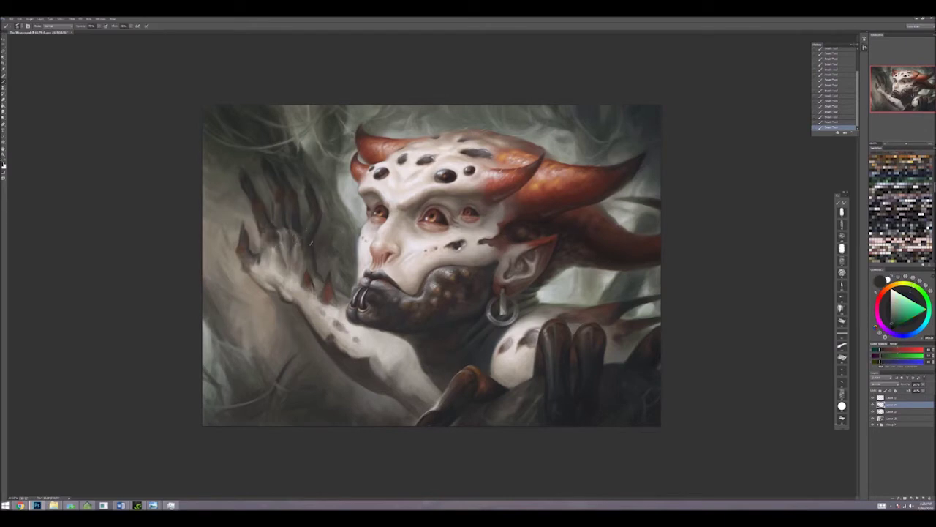
{"action": "left_click", "coordinate": [308, 215], "text": "alt"}
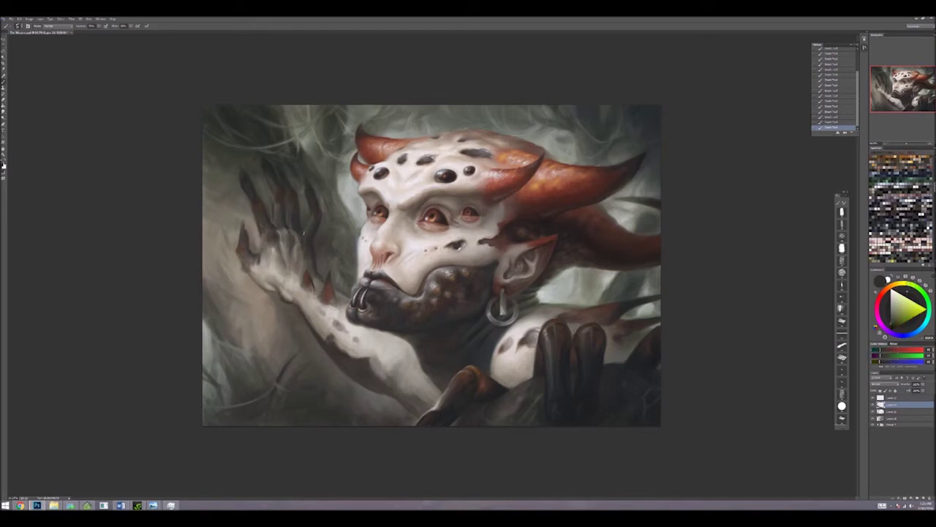
{"action": "left_click", "coordinate": [302, 240], "text": "alt"}
{"action": "left_click", "coordinate": [302, 241], "text": "alt"}
Step: Sample darker and brighter tones across the painting, the left edge and the hand's yellow-orange
{"action": "left_click", "coordinate": [301, 275], "text": "alt"}
{"action": "left_click", "coordinate": [291, 269], "text": "alt"}
{"action": "left_click", "coordinate": [292, 270], "text": "alt"}
{"action": "left_click", "coordinate": [246, 165], "text": "alt"}
{"action": "left_click", "coordinate": [276, 273], "text": "alt"}
{"action": "left_click", "coordinate": [276, 274], "text": "alt"}
{"action": "left_click", "coordinate": [277, 273], "text": "alt"}
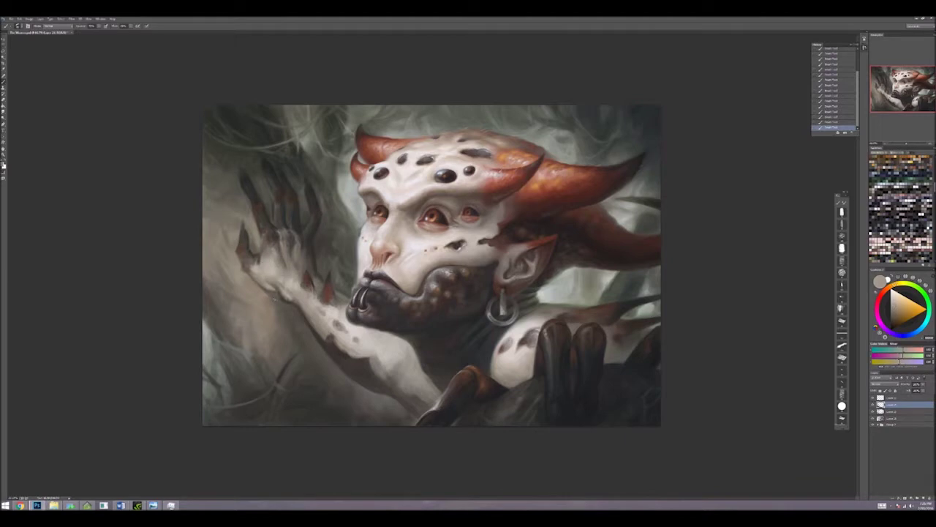
{"action": "left_click", "coordinate": [242, 180], "text": "alt"}
{"action": "left_click", "coordinate": [276, 219], "text": "alt"}
{"action": "left_click", "coordinate": [276, 219], "text": "alt"}
{"action": "left_click", "coordinate": [276, 218], "text": "alt"}
{"action": "left_click", "coordinate": [276, 219], "text": "alt"}
{"action": "left_click", "coordinate": [276, 219], "text": "alt"}
{"action": "left_click", "coordinate": [275, 219], "text": "alt"}
{"action": "left_click", "coordinate": [276, 219], "text": "alt"}
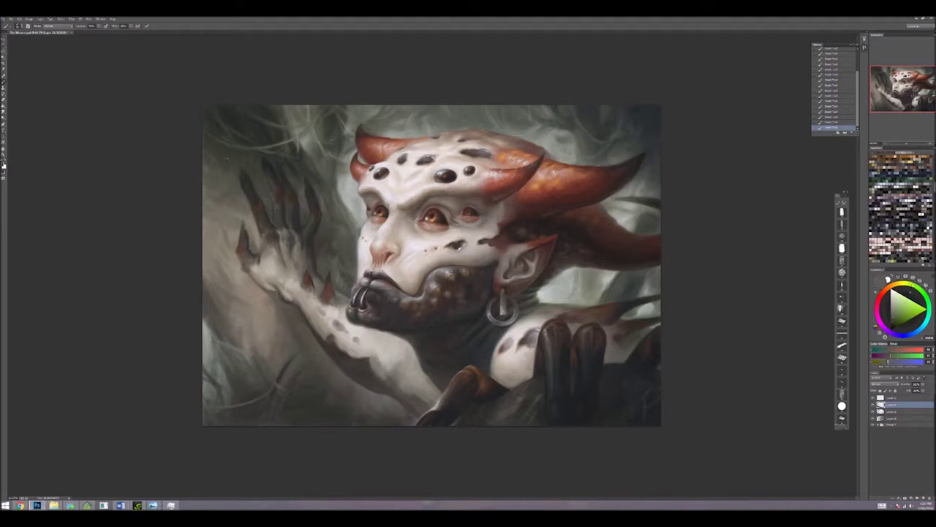
{"action": "left_click", "coordinate": [203, 210], "text": "alt"}
{"action": "left_click", "coordinate": [217, 186], "text": "alt"}
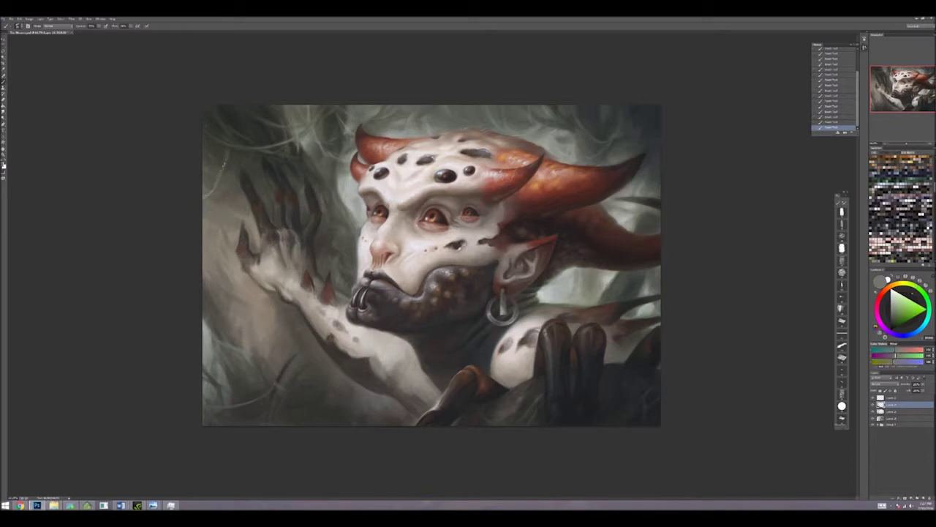
{"action": "left_click", "coordinate": [232, 149], "text": "alt"}
{"action": "left_click", "coordinate": [232, 147], "text": "alt"}
{"action": "left_click", "coordinate": [215, 212], "text": "alt"}
{"action": "left_click", "coordinate": [230, 180], "text": "alt"}
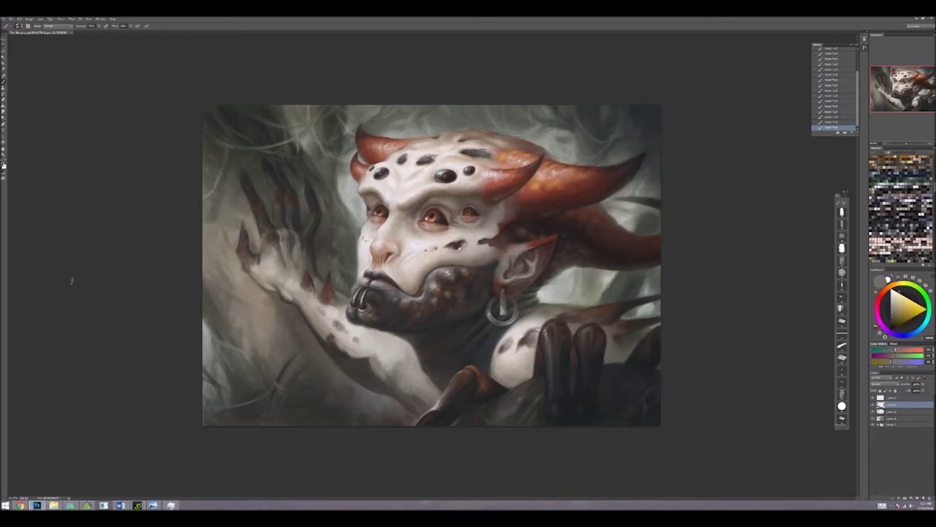
{"action": "left_click", "coordinate": [278, 307], "text": "alt"}
{"action": "left_click", "coordinate": [276, 306], "text": "alt"}
{"action": "left_click", "coordinate": [278, 309], "text": "alt"}
{"action": "left_click", "coordinate": [279, 307], "text": "alt"}
{"action": "left_click", "coordinate": [272, 224], "text": "alt"}
{"action": "left_click", "coordinate": [273, 224], "text": "alt"}
{"action": "left_click", "coordinate": [278, 225], "text": "alt"}
{"action": "left_click", "coordinate": [285, 207], "text": "alt"}
{"action": "left_click", "coordinate": [296, 227], "text": "alt"}
{"action": "left_click", "coordinate": [298, 229], "text": "alt"}
{"action": "left_click", "coordinate": [300, 231], "text": "alt"}
Step: Swap colours and sample background greens, the cheek's pale skin and the hand's orange-brown tones
{"action": "key", "text": "x"}
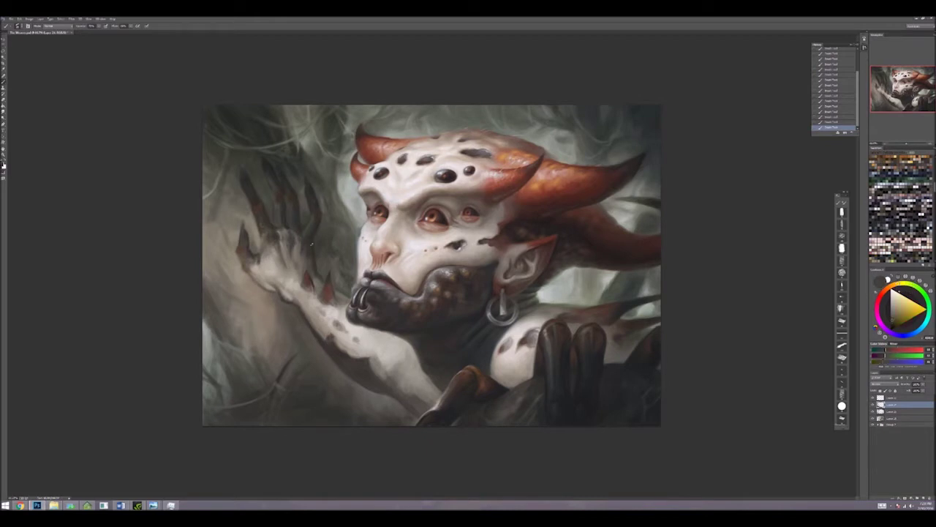
{"action": "left_click", "coordinate": [297, 188], "text": "alt"}
{"action": "left_click", "coordinate": [282, 183], "text": "alt"}
{"action": "left_click", "coordinate": [296, 201], "text": "alt"}
{"action": "left_click", "coordinate": [308, 217], "text": "alt"}
{"action": "left_click", "coordinate": [305, 227], "text": "alt"}
{"action": "left_click", "coordinate": [306, 178], "text": "alt"}
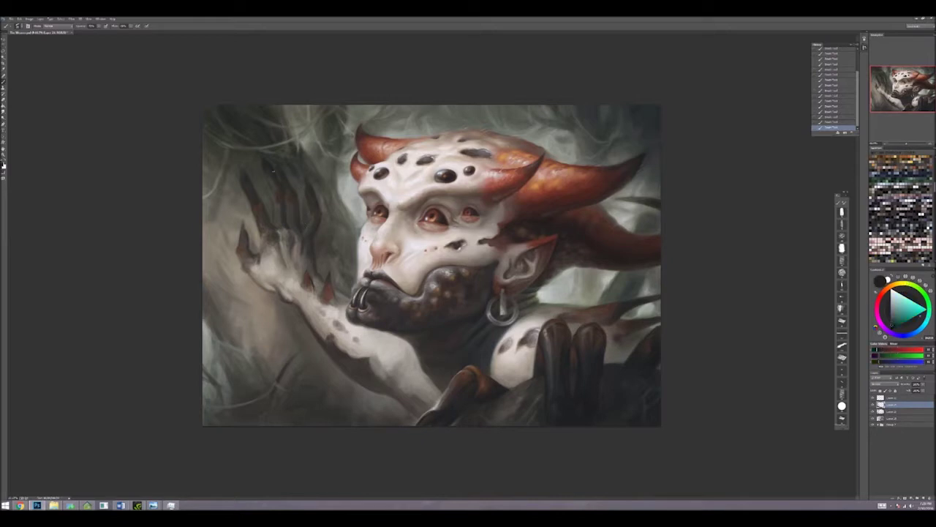
{"action": "left_click", "coordinate": [286, 186], "text": "alt"}
{"action": "left_click", "coordinate": [272, 166], "text": "alt"}
{"action": "left_click", "coordinate": [278, 206], "text": "alt"}
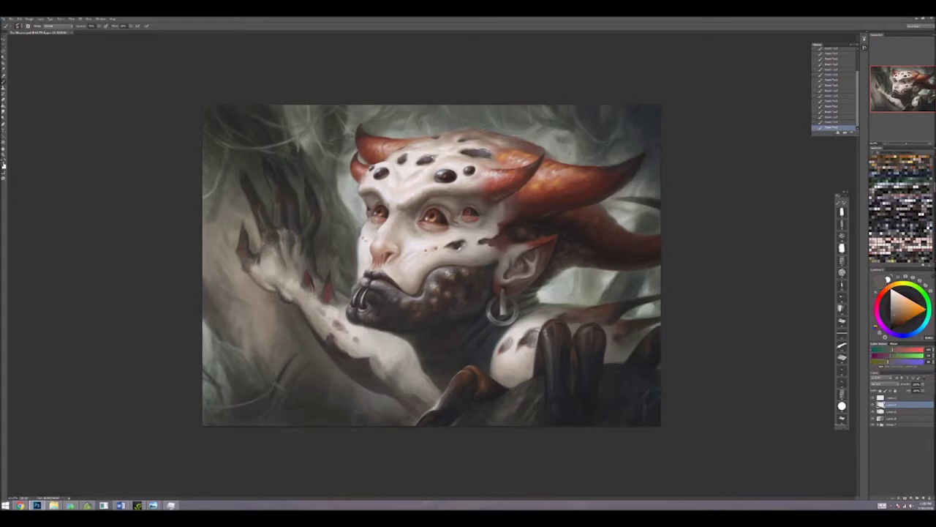
{"action": "left_click", "coordinate": [355, 227], "text": "alt"}
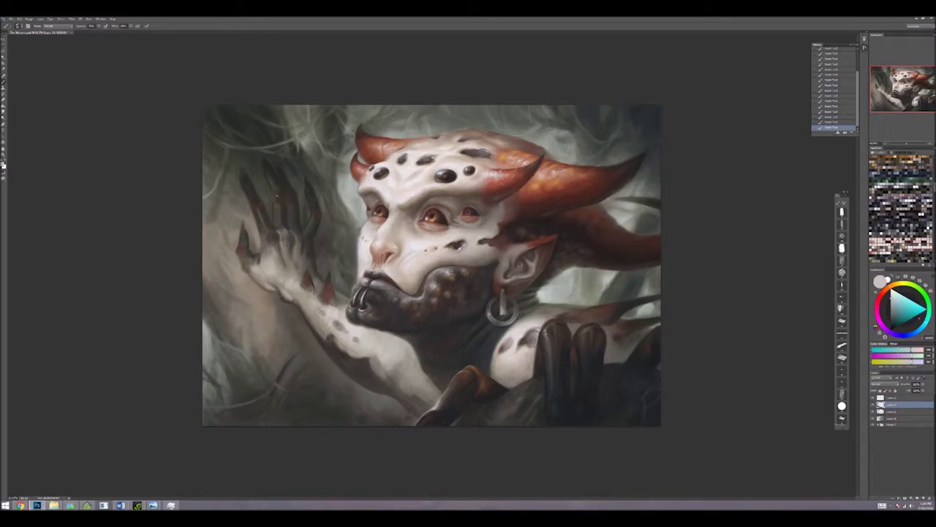
{"action": "left_click", "coordinate": [260, 252], "text": "alt"}
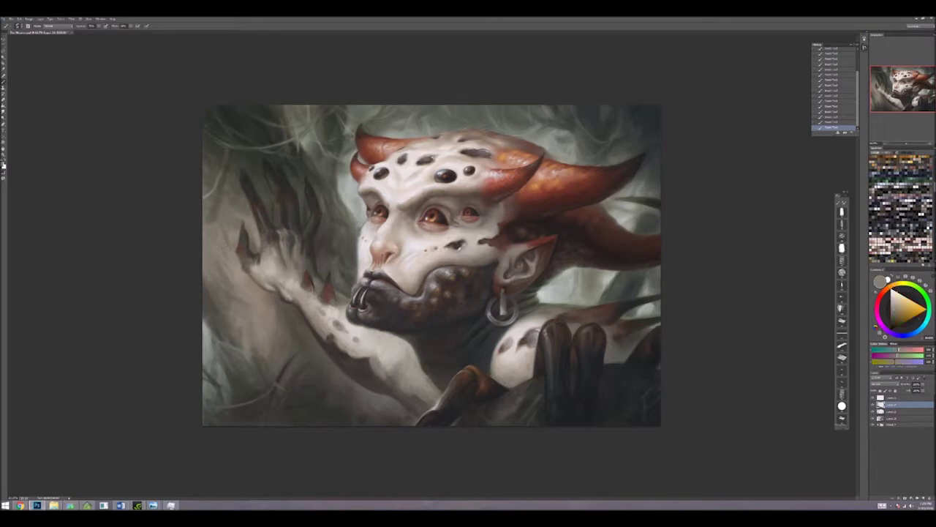
{"action": "left_click", "coordinate": [248, 267], "text": "alt"}
{"action": "left_click", "coordinate": [255, 307], "text": "alt"}
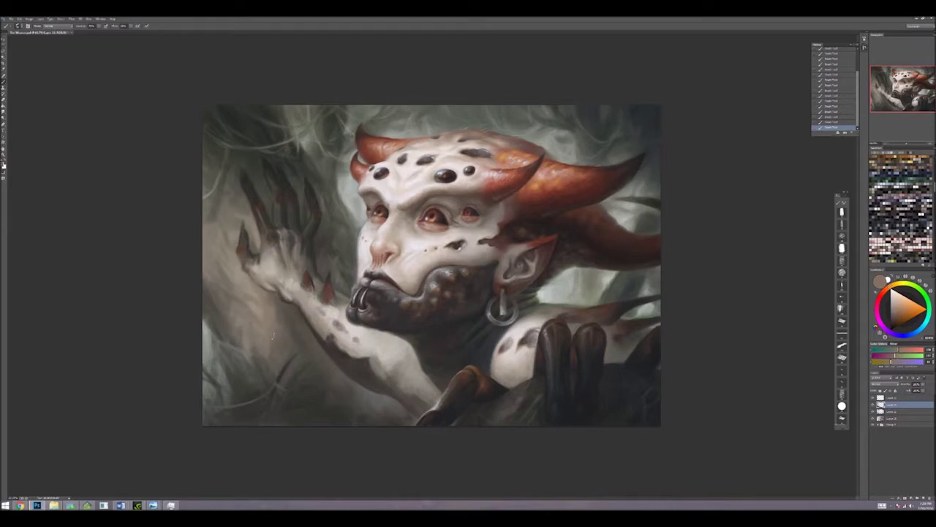
Step: Dab a cluster of small dark spots along the forearm, then swap to a red-orange colour
{"action": "left_click", "coordinate": [402, 359], "text": "alt"}
{"action": "left_click", "coordinate": [379, 346]}
{"action": "left_click", "coordinate": [374, 342]}
{"action": "left_click", "coordinate": [381, 345]}
{"action": "left_click", "coordinate": [390, 346]}
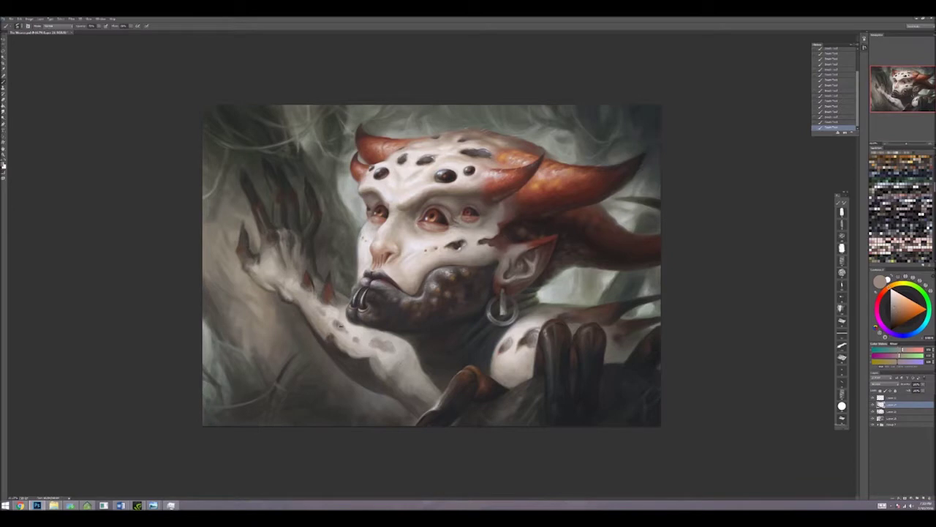
{"action": "key", "text": "x"}
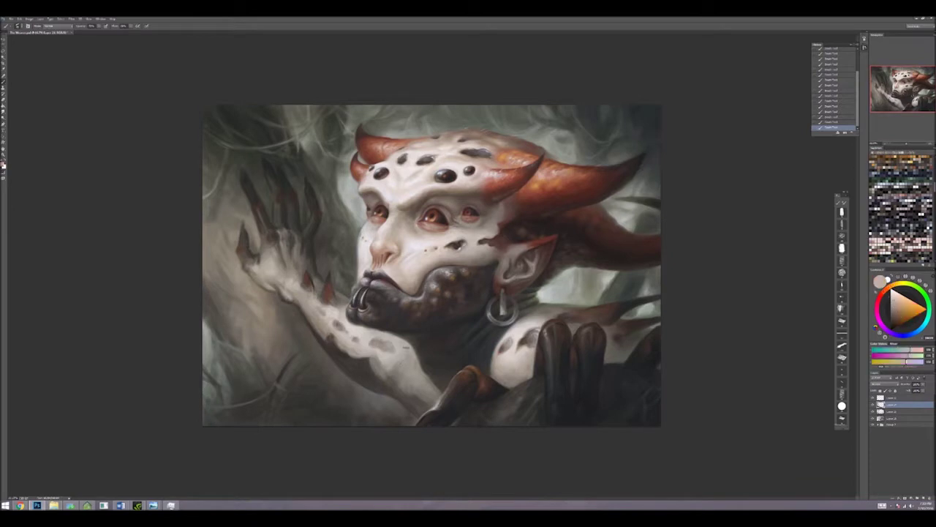
Step: Pick a dark brownish red and paint small dark marks on the arm
{"action": "left_click", "coordinate": [418, 375], "text": "alt"}
{"action": "mouse_move", "coordinate": [373, 375]}
{"action": "left_mouse_down"}
{"action": "mouse_move", "coordinate": [383, 379]}
{"action": "mouse_move", "coordinate": [369, 358]}
{"action": "left_mouse_up"}
{"action": "left_click", "coordinate": [370, 365], "text": "alt"}
{"action": "left_click", "coordinate": [366, 358], "text": "alt"}
{"action": "left_click", "coordinate": [361, 375], "text": "alt"}
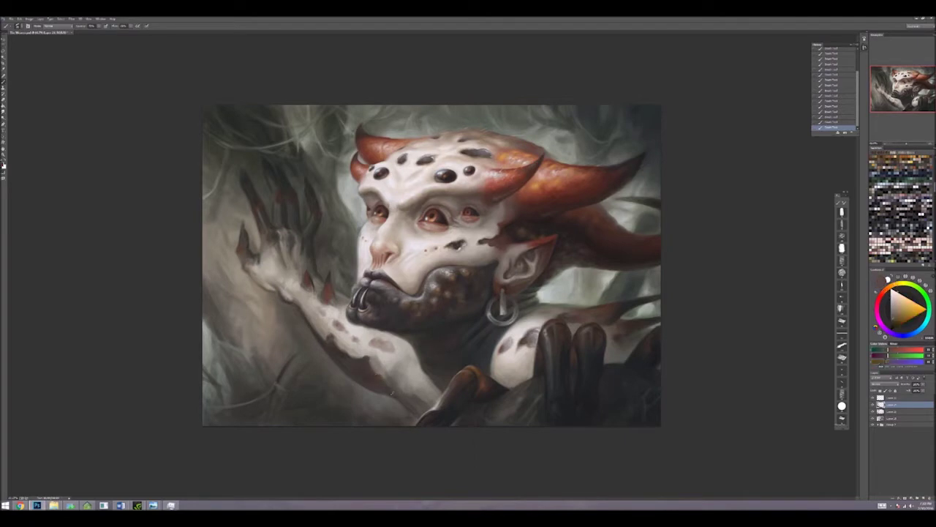
Step: Sample light grey, forehead pale pink, dark red and near-white tones from the painting
{"action": "left_click", "coordinate": [382, 356], "text": "alt"}
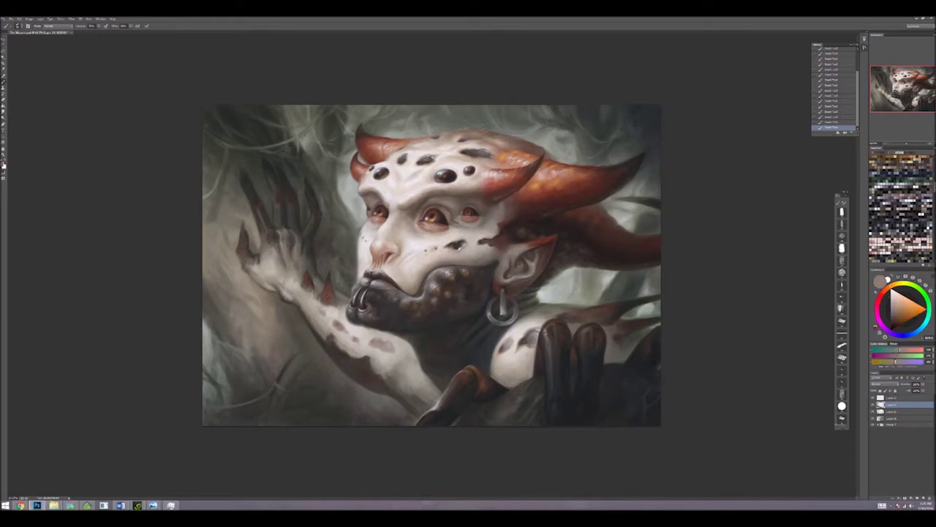
{"action": "left_click", "coordinate": [360, 169], "text": "alt"}
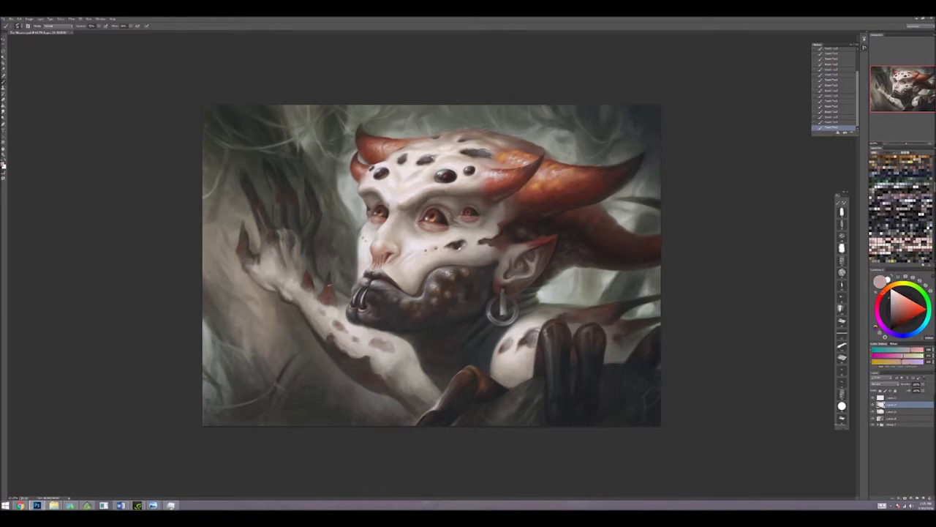
{"action": "left_click", "coordinate": [325, 296], "text": "alt"}
{"action": "left_click", "coordinate": [322, 301], "text": "alt"}
{"action": "left_click", "coordinate": [322, 302], "text": "alt"}
{"action": "left_click", "coordinate": [322, 301], "text": "alt"}
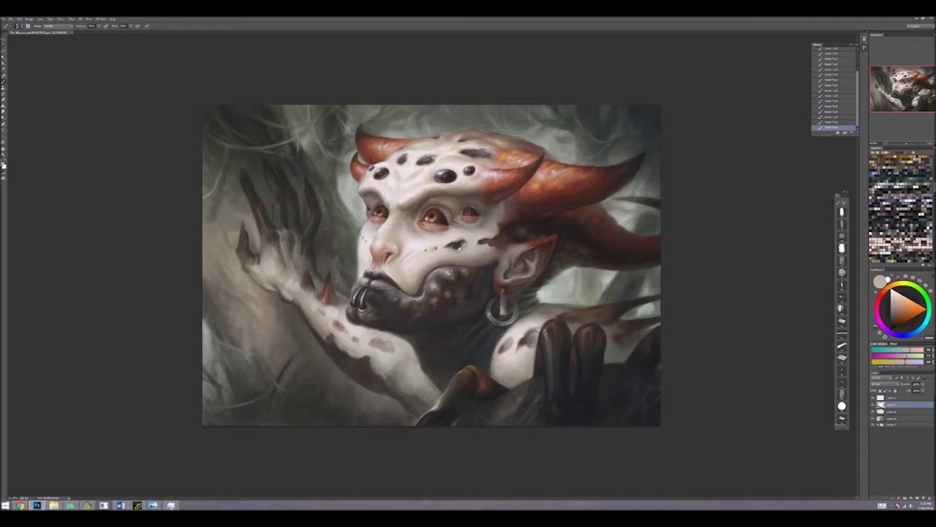
{"action": "left_click", "coordinate": [297, 332], "text": "alt"}
{"action": "left_click", "coordinate": [297, 332], "text": "alt"}
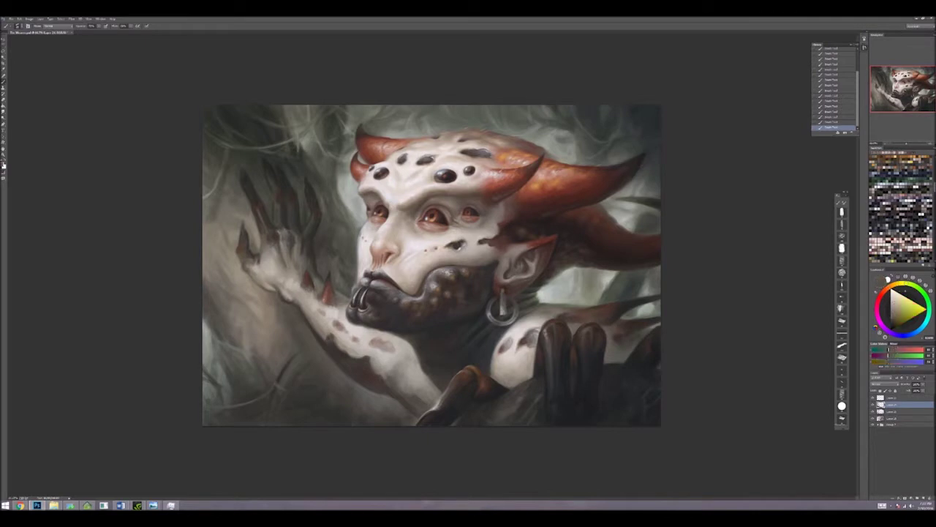
{"action": "left_click", "coordinate": [316, 280], "text": "alt"}
{"action": "left_click", "coordinate": [316, 281], "text": "alt"}
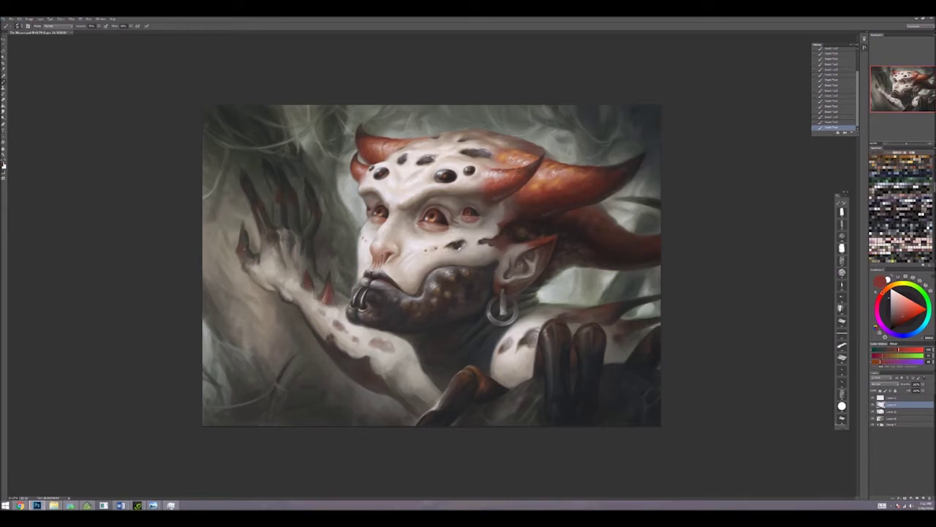
Step: Switch to near-black and paint a dark vertical stroke along a finger, touching up the hand
{"action": "key", "text": "d"}
{"action": "left_click", "coordinate": [264, 207], "text": "alt"}
{"action": "left_click_drag", "start_coordinate": [275, 200], "coordinate": [276, 221]}
{"action": "left_click", "coordinate": [283, 243], "text": "alt"}
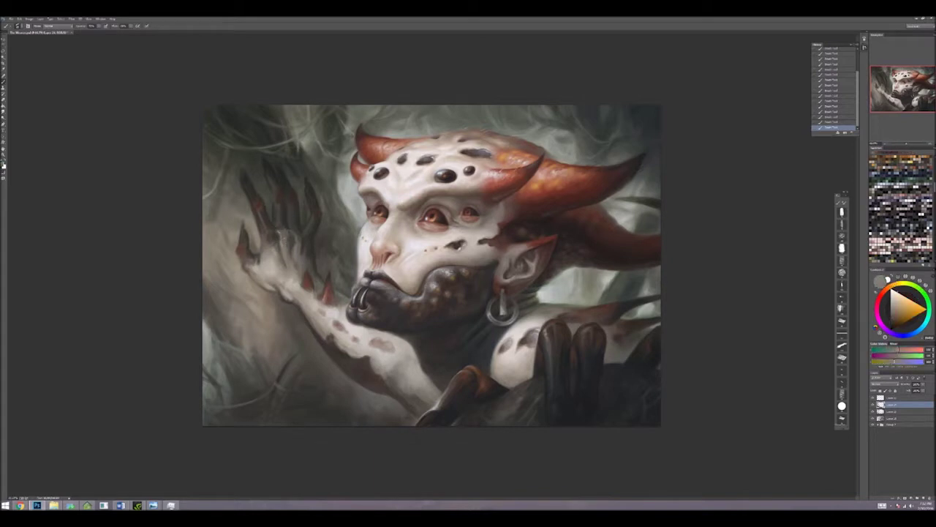
{"action": "left_click", "coordinate": [272, 255], "text": "alt"}
{"action": "left_click_drag", "start_coordinate": [275, 270], "coordinate": [285, 274]}
Step: Sample reddish and pale yellow-green tones from the hand area and forehead
{"action": "left_click", "coordinate": [284, 277], "text": "alt"}
{"action": "left_click", "coordinate": [275, 284], "text": "alt"}
{"action": "left_click", "coordinate": [275, 287], "text": "alt"}
{"action": "left_click", "coordinate": [281, 274], "text": "alt"}
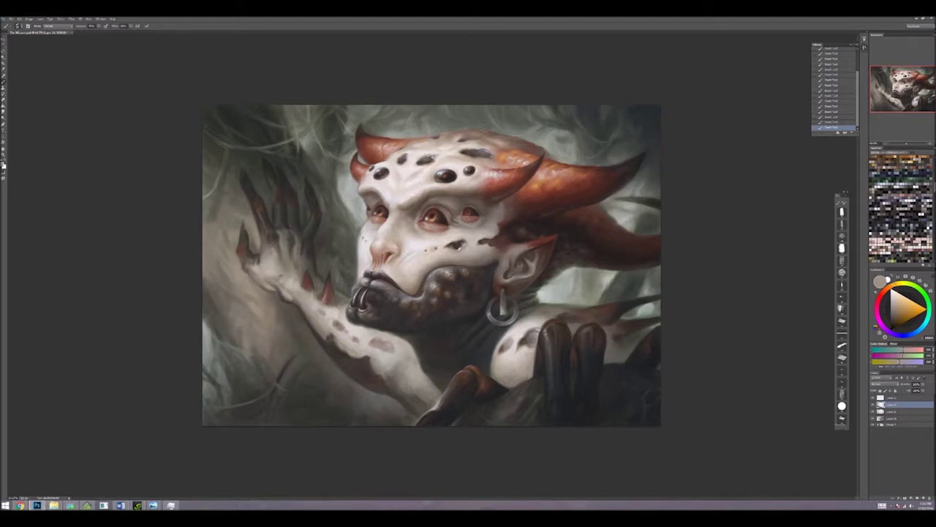
{"action": "left_click", "coordinate": [284, 287], "text": "alt"}
{"action": "left_click", "coordinate": [284, 287], "text": "alt"}
{"action": "left_click", "coordinate": [284, 287], "text": "alt"}
{"action": "left_click", "coordinate": [300, 287], "text": "alt"}
{"action": "left_click", "coordinate": [300, 287], "text": "alt"}
{"action": "left_click", "coordinate": [300, 287], "text": "alt"}
{"action": "left_click", "coordinate": [301, 285], "text": "alt"}
{"action": "left_click", "coordinate": [302, 285], "text": "alt"}
{"action": "left_click", "coordinate": [301, 285], "text": "alt"}
{"action": "left_click", "coordinate": [360, 132], "text": "alt"}
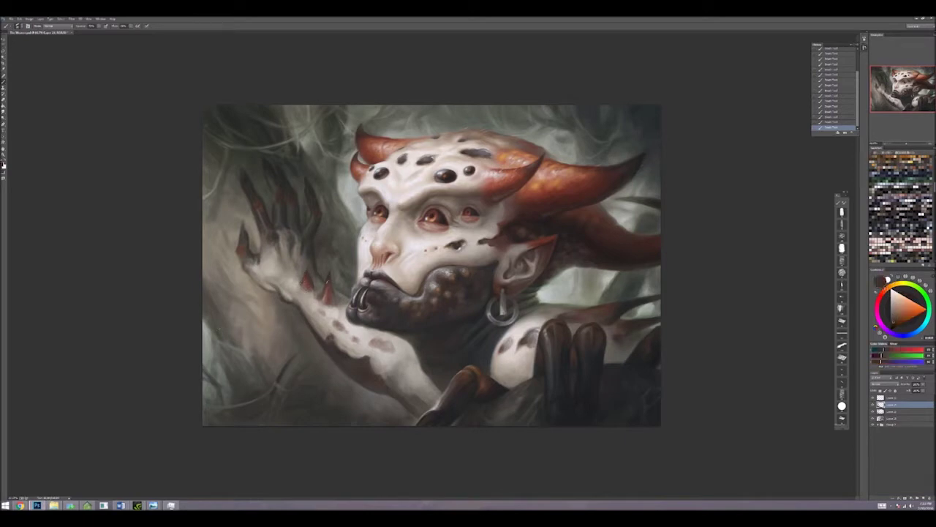
{"action": "left_click", "coordinate": [316, 278], "text": "alt"}
{"action": "left_click", "coordinate": [313, 284], "text": "alt"}
{"action": "left_click", "coordinate": [314, 284], "text": "alt"}
{"action": "left_click", "coordinate": [313, 283], "text": "alt"}
{"action": "left_click", "coordinate": [313, 284], "text": "alt"}
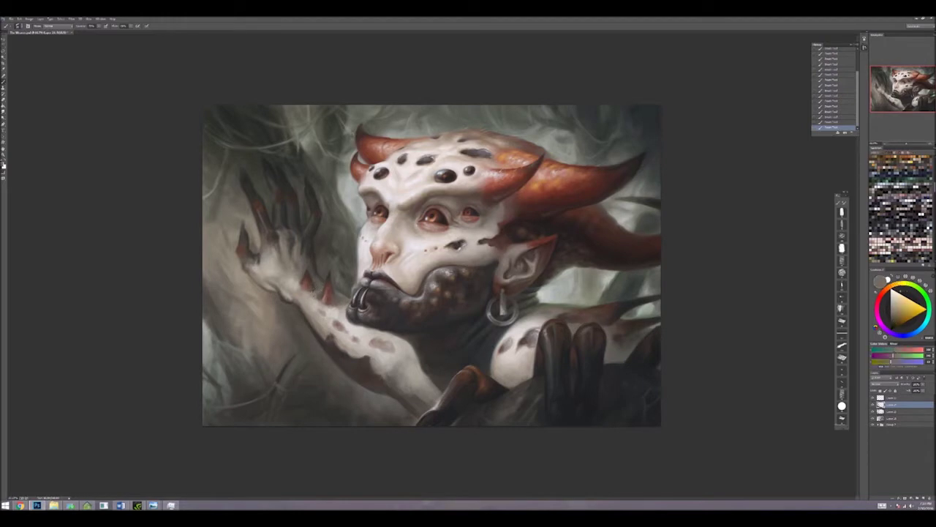
Step: Zoom out to see the whole painting, zoom in three steps, then sample a pale skin tone
{"action": "key", "text": "ctrl+minus"}
{"action": "key", "text": "ctrl+minus"}
{"action": "key", "text": "ctrl+minus"}
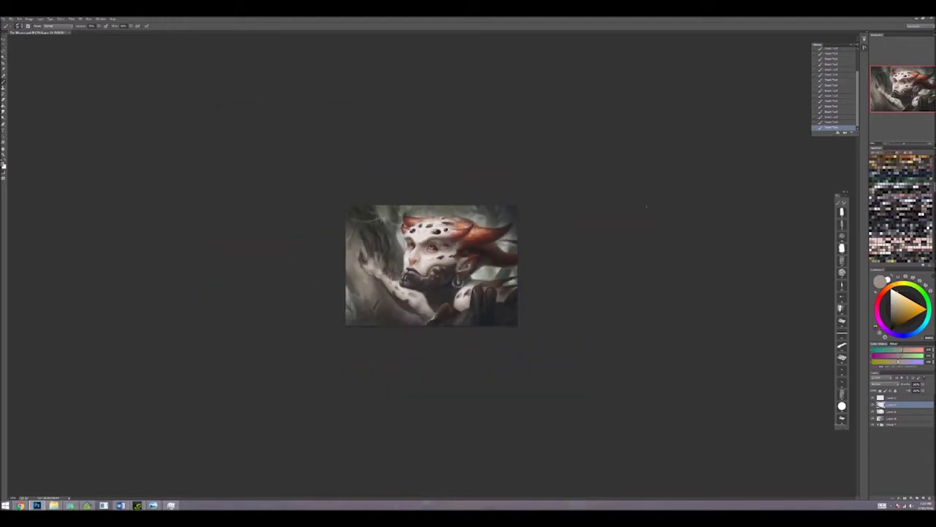
{"action": "key", "text": "ctrl+plus"}
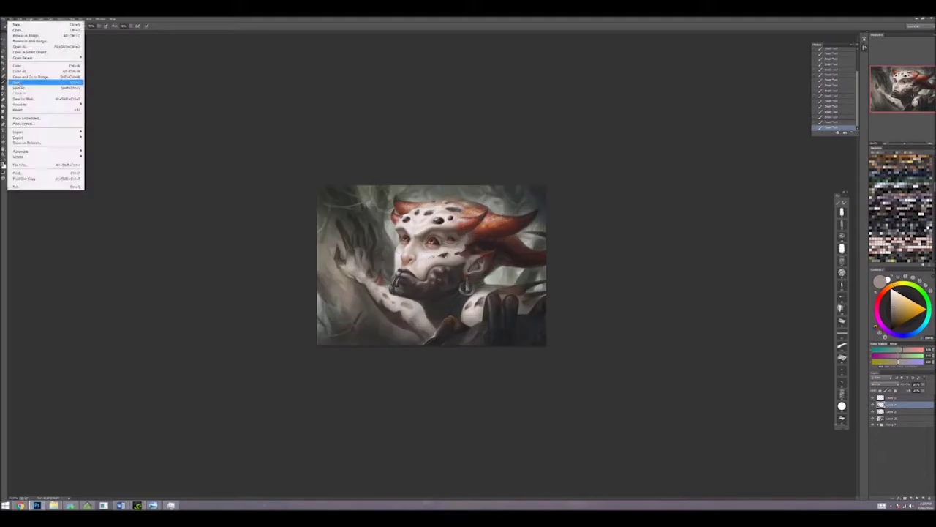
{"action": "key", "text": "ctrl+plus"}
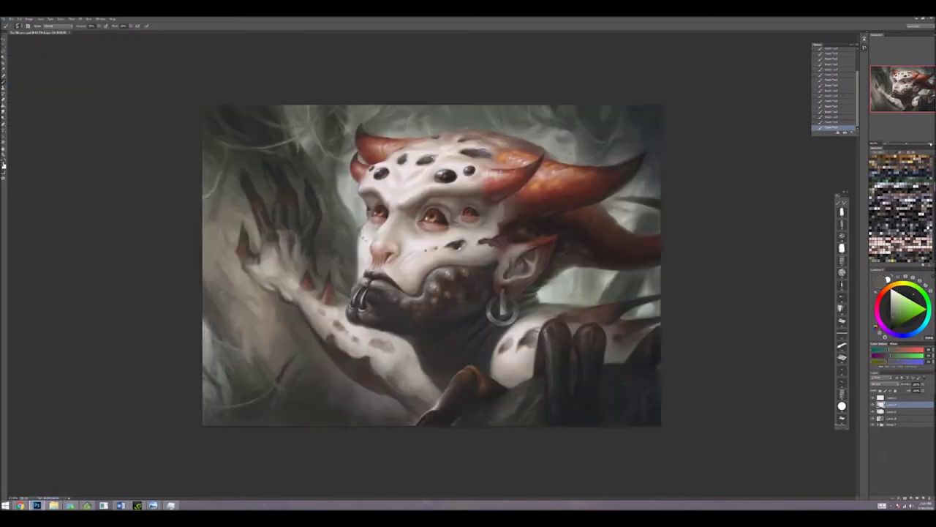
{"action": "key", "text": "ctrl+plus"}
{"action": "key", "text": "x"}
{"action": "key", "text": "x"}
{"action": "key", "text": "x"}
{"action": "key", "text": "x"}
{"action": "key", "text": "x"}
{"action": "left_click", "coordinate": [287, 303], "text": "alt"}
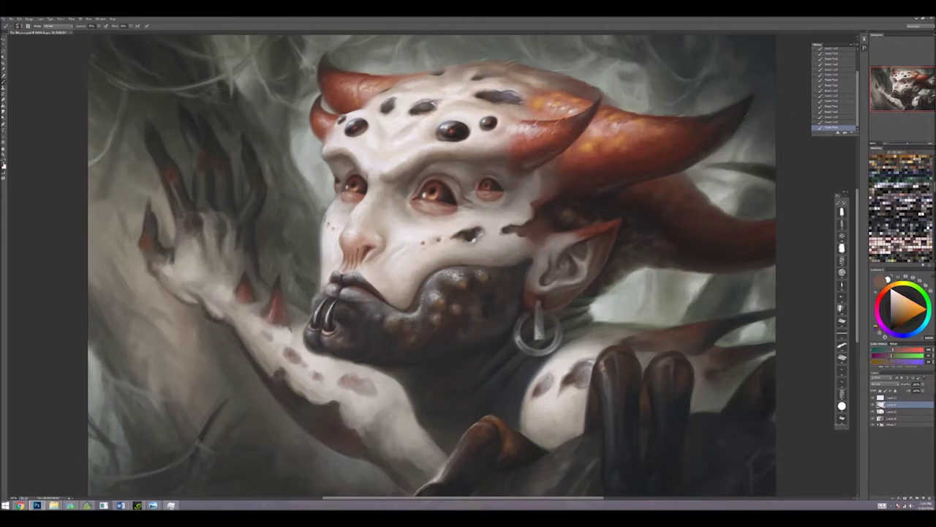
Step: Try orange, salmon, pale and dark canvas tones, ending on a skin tone from the arm
{"action": "key", "text": "x"}
{"action": "left_click", "coordinate": [292, 349], "text": "alt"}
{"action": "left_click", "coordinate": [288, 351], "text": "alt"}
{"action": "left_click", "coordinate": [300, 355], "text": "alt"}
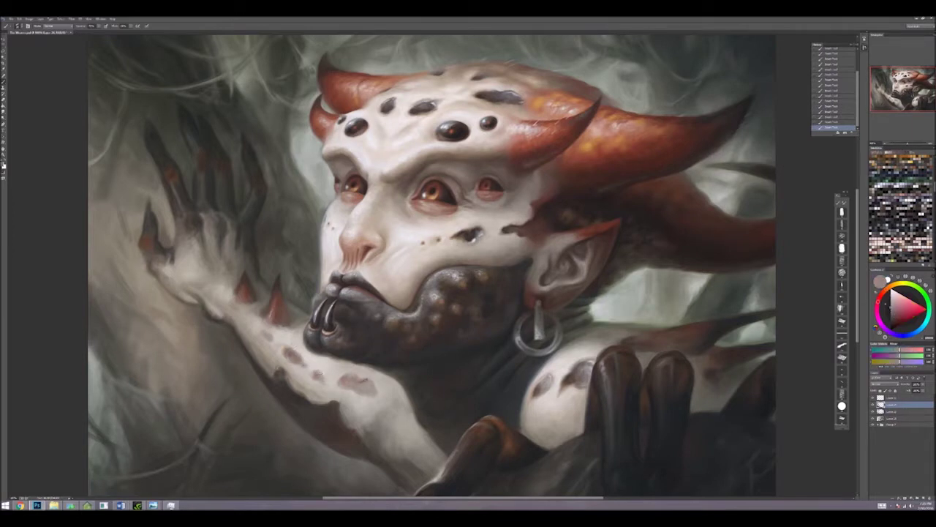
{"action": "left_click", "coordinate": [352, 375], "text": "alt"}
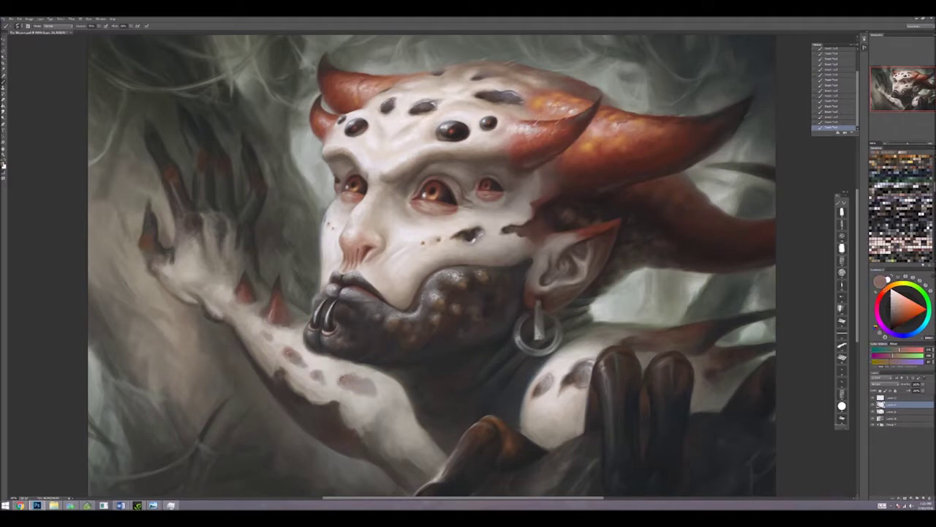
{"action": "left_click", "coordinate": [289, 345], "text": "alt"}
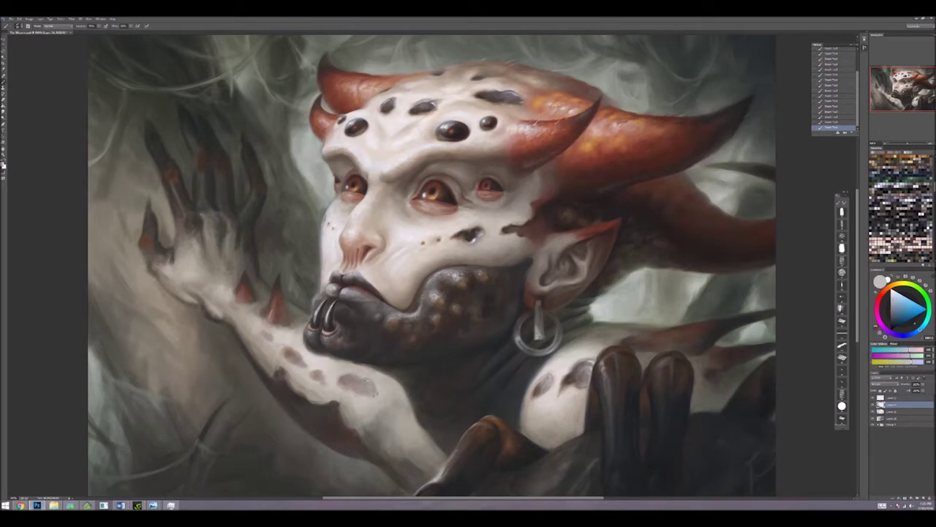
{"action": "left_click", "coordinate": [369, 383], "text": "alt"}
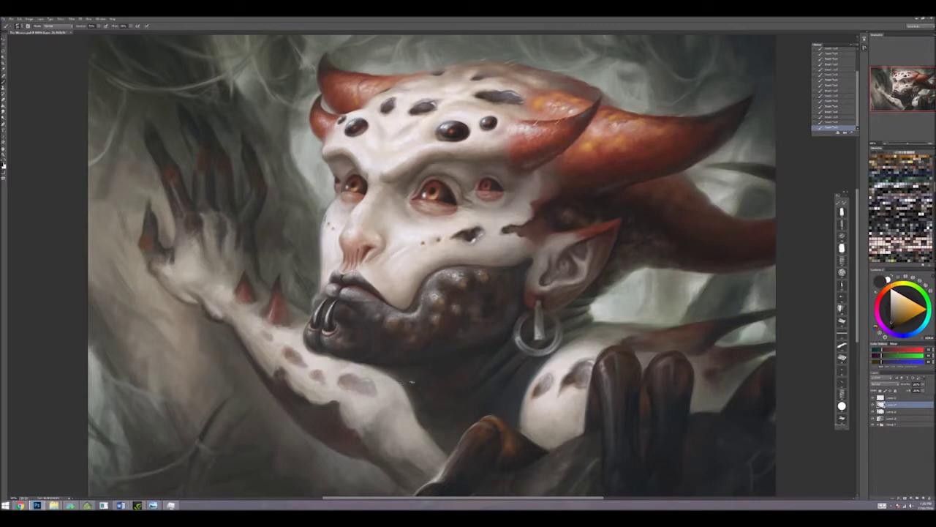
{"action": "left_click", "coordinate": [411, 375], "text": "alt"}
{"action": "left_click", "coordinate": [362, 382], "text": "alt"}
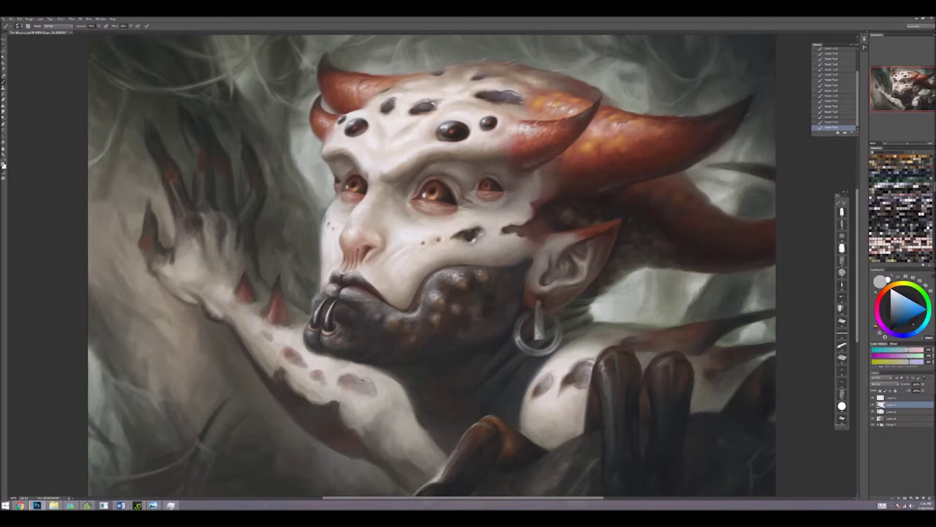
{"action": "left_click", "coordinate": [361, 381], "text": "alt"}
{"action": "left_click", "coordinate": [345, 400], "text": "alt"}
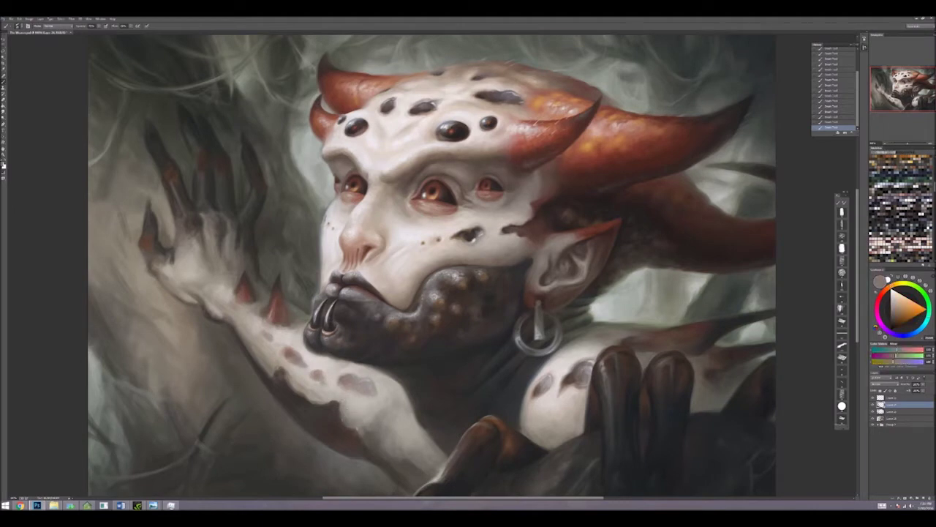
{"action": "left_click", "coordinate": [338, 409], "text": "alt"}
{"action": "left_click", "coordinate": [341, 424], "text": "alt"}
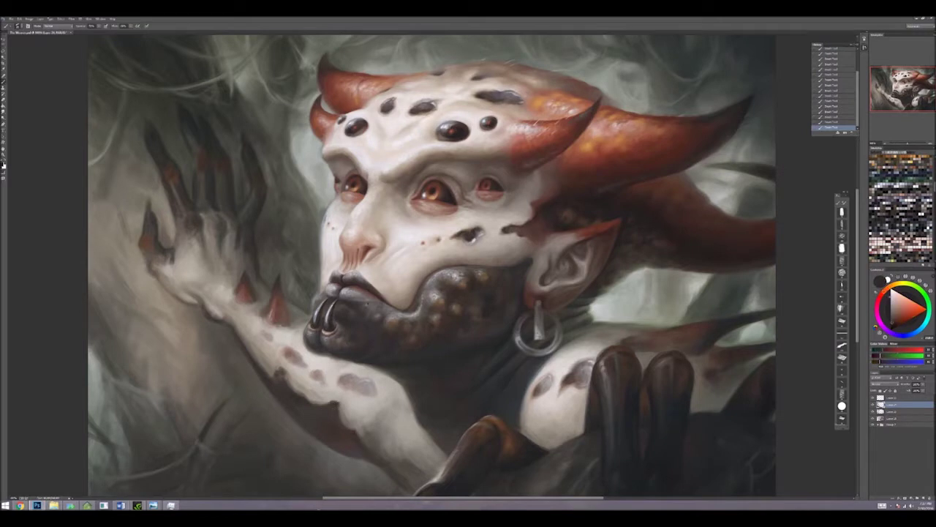
{"action": "left_click", "coordinate": [319, 413], "text": "alt"}
{"action": "left_click", "coordinate": [331, 412], "text": "alt"}
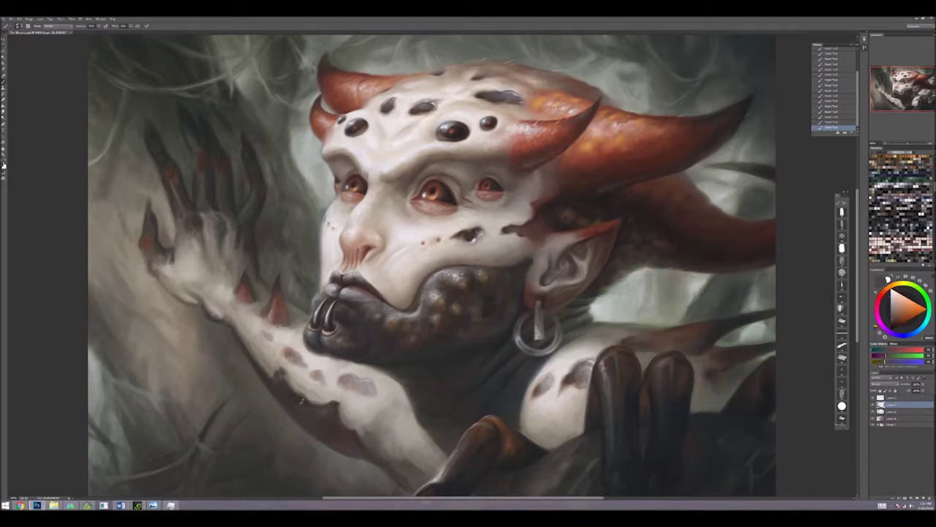
{"action": "left_click", "coordinate": [310, 395], "text": "alt"}
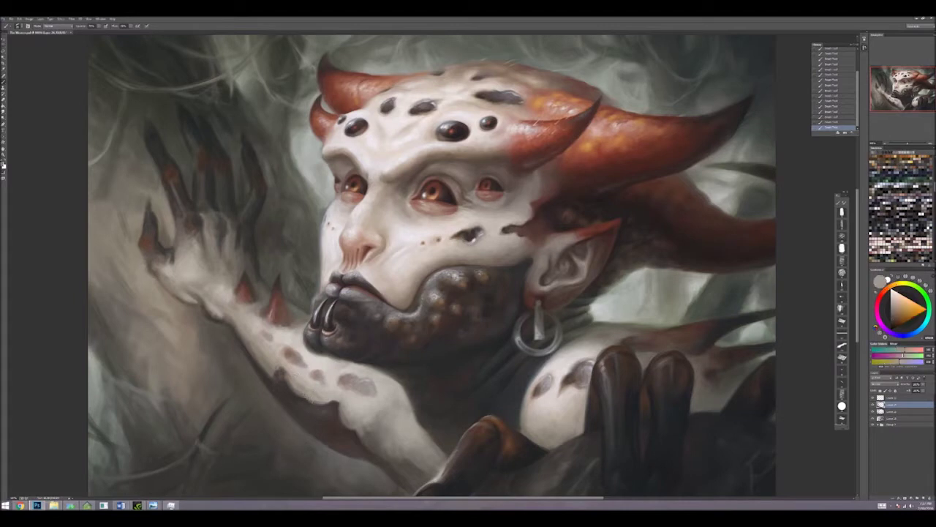
{"action": "left_click", "coordinate": [320, 412], "text": "alt"}
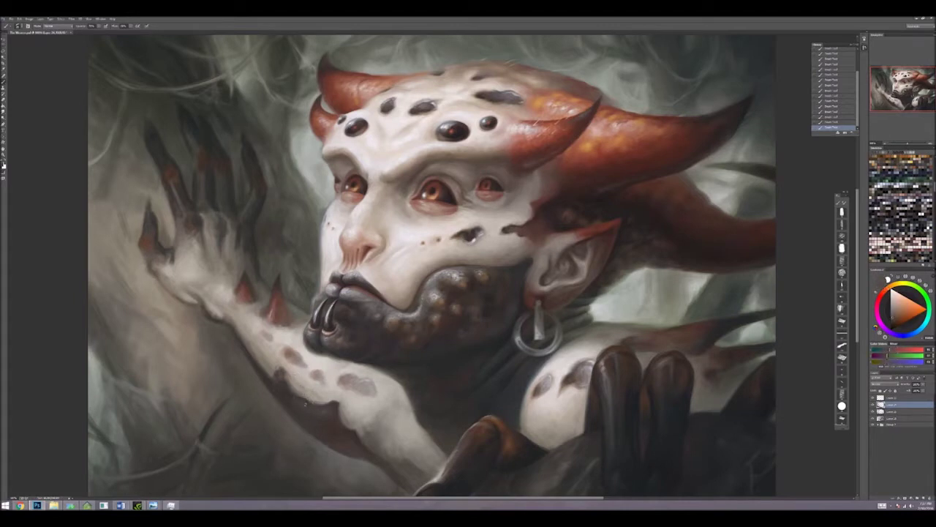
Step: Paint small light marks and tiny highlights on the arm using sampled pale skin tones
{"action": "left_click_drag", "start_coordinate": [313, 414], "coordinate": [331, 408]}
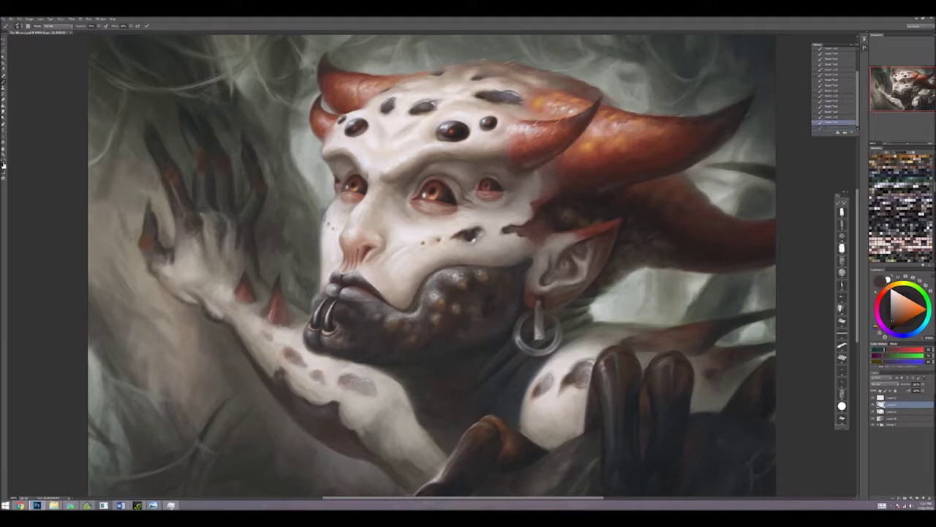
{"action": "left_click", "coordinate": [331, 408], "text": "alt"}
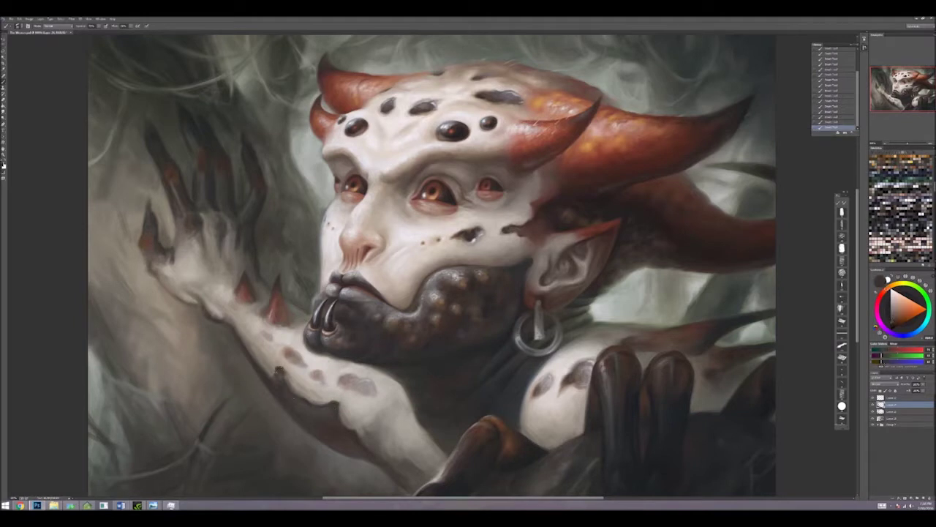
{"action": "left_click", "coordinate": [280, 371], "text": "alt"}
{"action": "left_click", "coordinate": [281, 344], "text": "alt"}
{"action": "left_click", "coordinate": [280, 344], "text": "alt"}
{"action": "left_click_drag", "start_coordinate": [275, 344], "coordinate": [292, 349]}
{"action": "left_click", "coordinate": [292, 338], "text": "alt"}
{"action": "left_click", "coordinate": [296, 339], "text": "alt"}
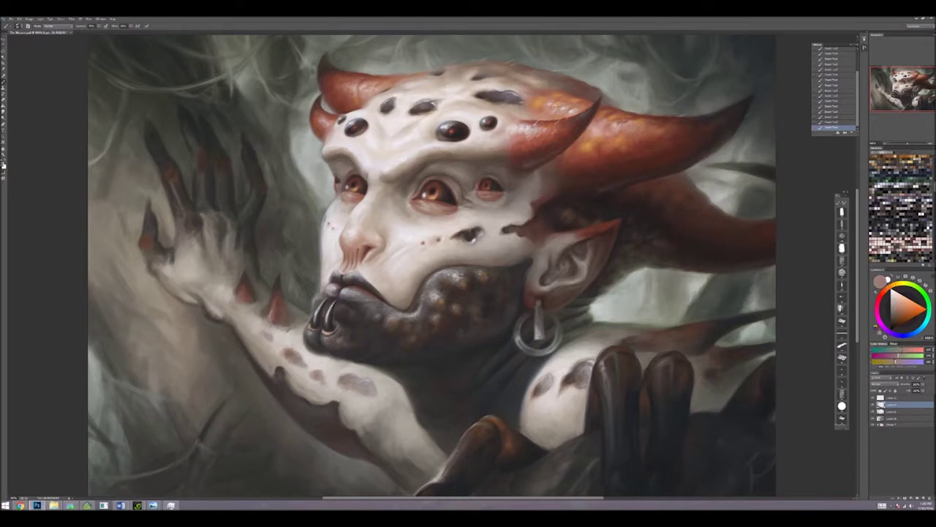
{"action": "left_click", "coordinate": [290, 333], "text": "alt"}
{"action": "left_click", "coordinate": [256, 312], "text": "alt"}
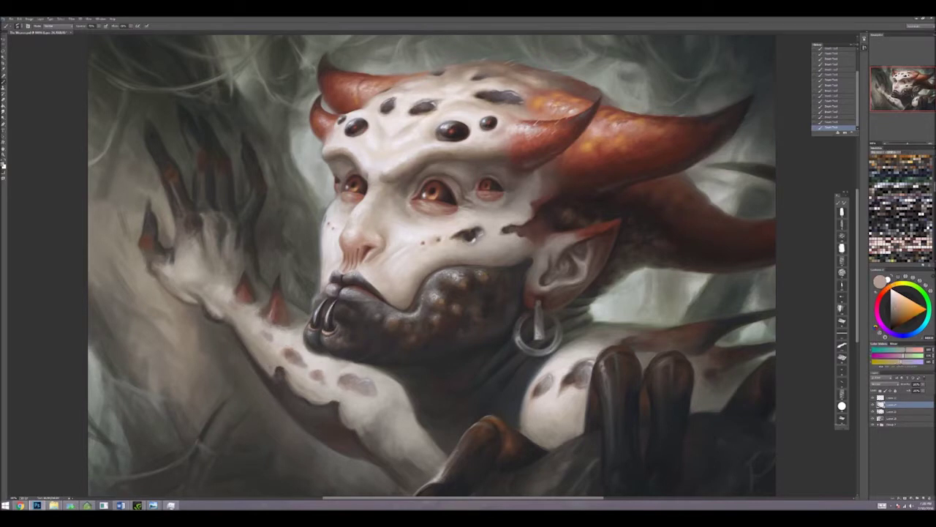
{"action": "left_click", "coordinate": [262, 330], "text": "alt"}
{"action": "left_click", "coordinate": [259, 306], "text": "alt"}
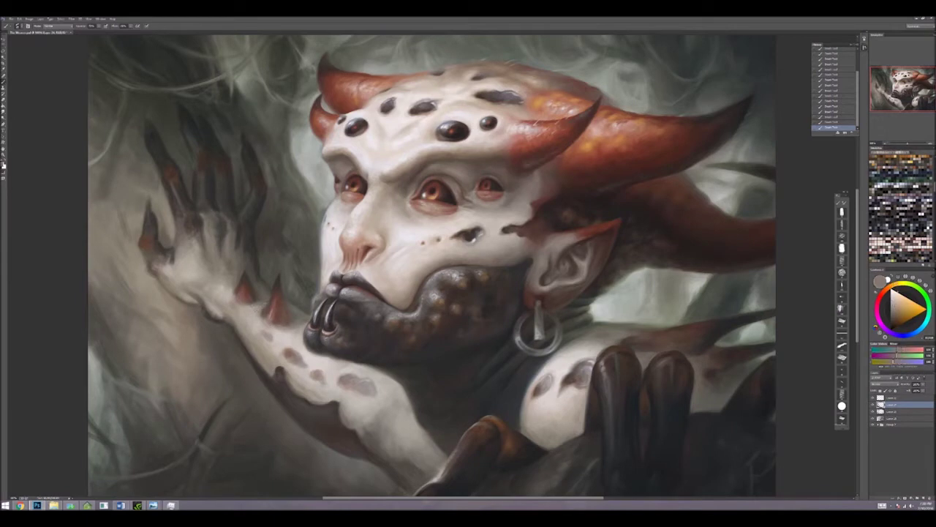
{"action": "left_click", "coordinate": [223, 286], "text": "alt"}
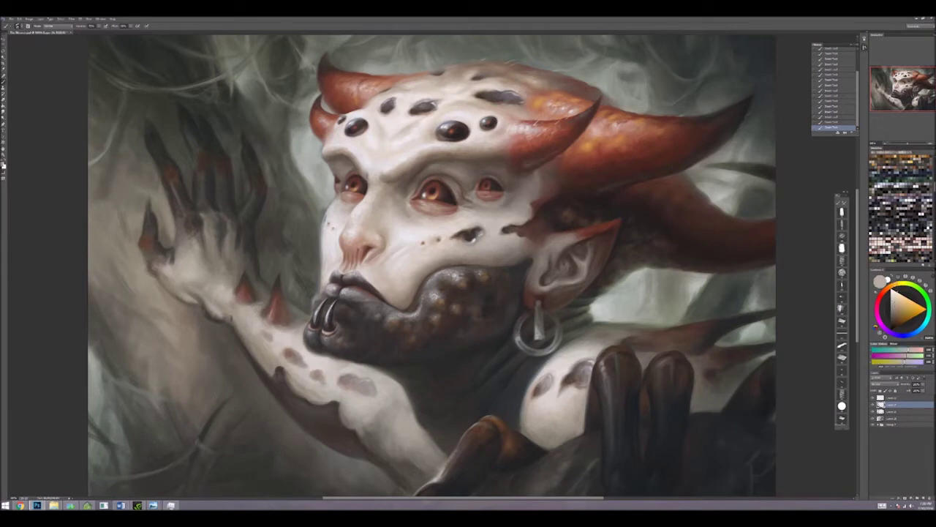
{"action": "left_click", "coordinate": [274, 336], "text": "alt"}
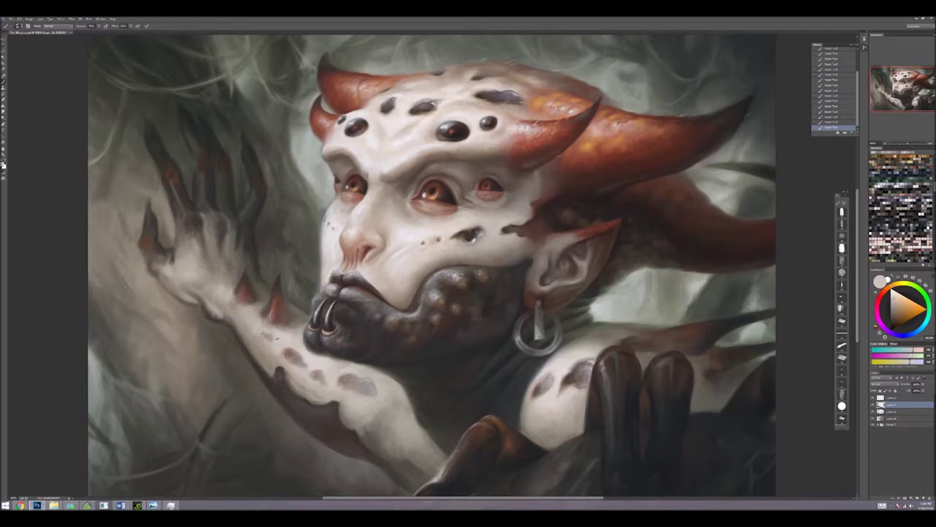
{"action": "left_click", "coordinate": [268, 336], "text": "alt"}
{"action": "left_click", "coordinate": [268, 338], "text": "alt"}
{"action": "left_click", "coordinate": [268, 338], "text": "alt"}
Step: Touch up the forearm with tones sampled near the nose ring, eye and forearm
{"action": "left_click", "coordinate": [334, 280], "text": "alt"}
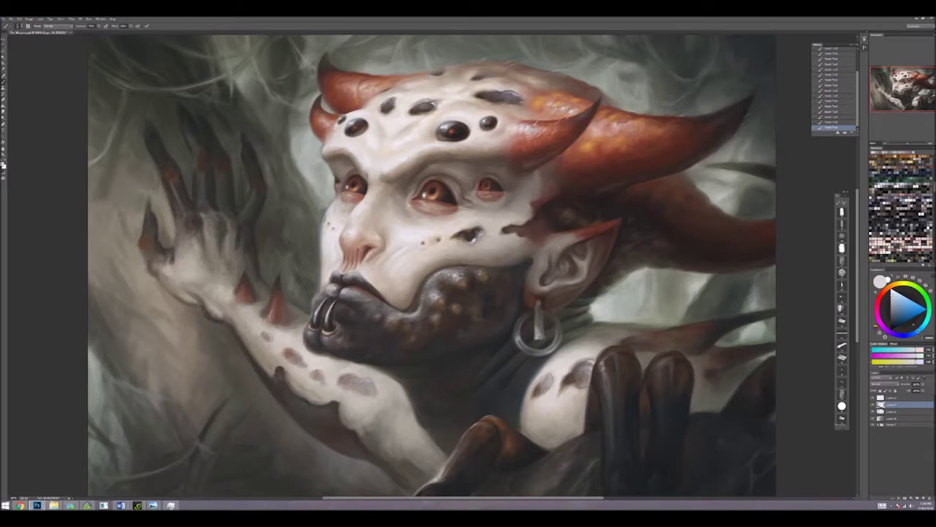
{"action": "left_click", "coordinate": [338, 203], "text": "alt"}
{"action": "left_click", "coordinate": [338, 203], "text": "alt"}
{"action": "left_click", "coordinate": [339, 204], "text": "alt"}
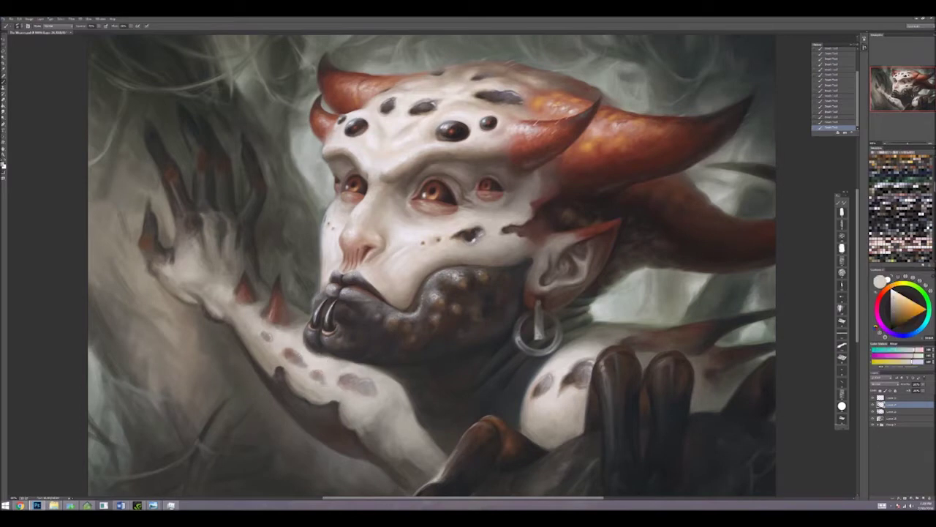
{"action": "left_click", "coordinate": [297, 370], "text": "alt"}
{"action": "left_click", "coordinate": [324, 392], "text": "alt"}
{"action": "left_click", "coordinate": [324, 391], "text": "alt"}
{"action": "left_click", "coordinate": [333, 380], "text": "alt"}
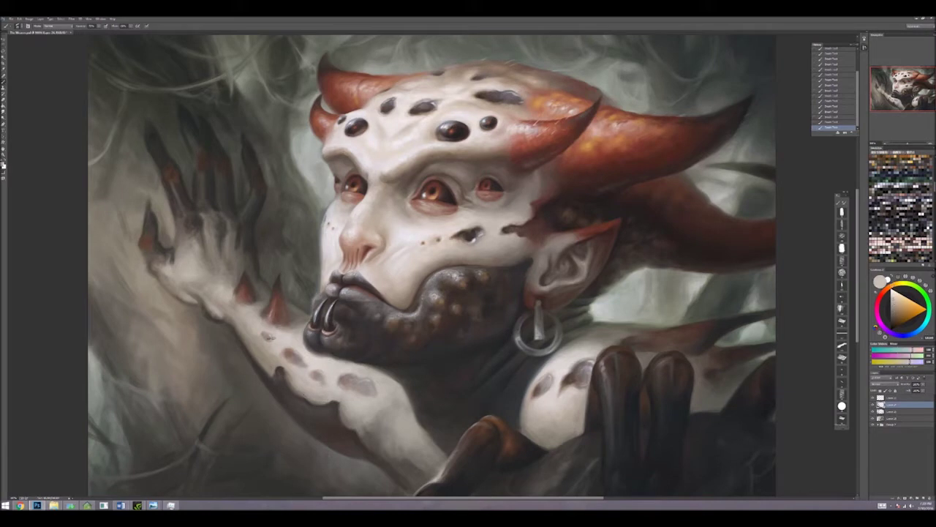
{"action": "left_click", "coordinate": [271, 345], "text": "alt"}
Step: Refine the clawed hand with alternating darker and brighter shades sampled from it
{"action": "left_click", "coordinate": [228, 315], "text": "alt"}
{"action": "left_click", "coordinate": [228, 314], "text": "alt"}
{"action": "left_click", "coordinate": [227, 315], "text": "alt"}
{"action": "left_click", "coordinate": [229, 304], "text": "alt"}
{"action": "left_click", "coordinate": [229, 303], "text": "alt"}
{"action": "left_click", "coordinate": [230, 285], "text": "alt"}
{"action": "left_click", "coordinate": [230, 285], "text": "alt"}
{"action": "left_click", "coordinate": [229, 286], "text": "alt"}
{"action": "left_click", "coordinate": [230, 286], "text": "alt"}
{"action": "left_click", "coordinate": [230, 285], "text": "alt"}
{"action": "left_click", "coordinate": [223, 280], "text": "alt"}
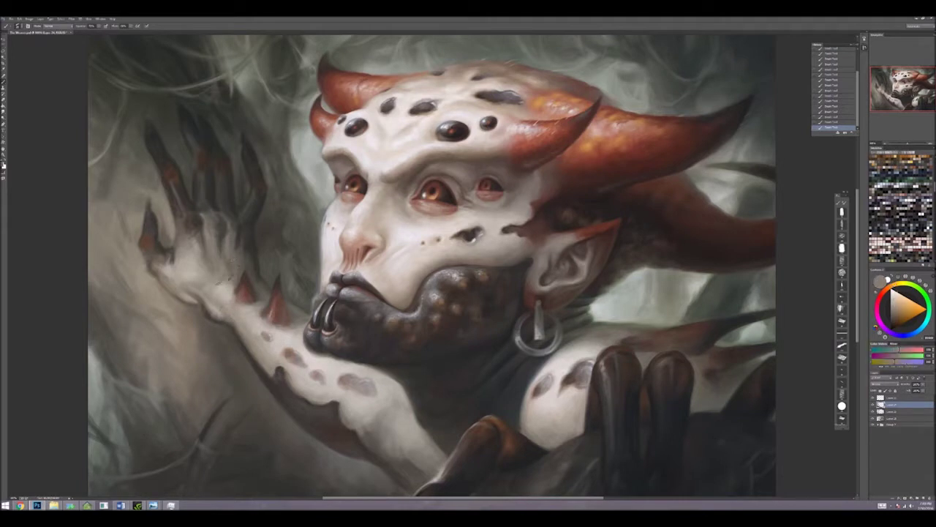
{"action": "left_click", "coordinate": [223, 282], "text": "alt"}
{"action": "left_click", "coordinate": [227, 278], "text": "alt"}
{"action": "left_click", "coordinate": [218, 270], "text": "alt"}
{"action": "left_click", "coordinate": [235, 247], "text": "alt"}
{"action": "left_click", "coordinate": [227, 274], "text": "alt"}
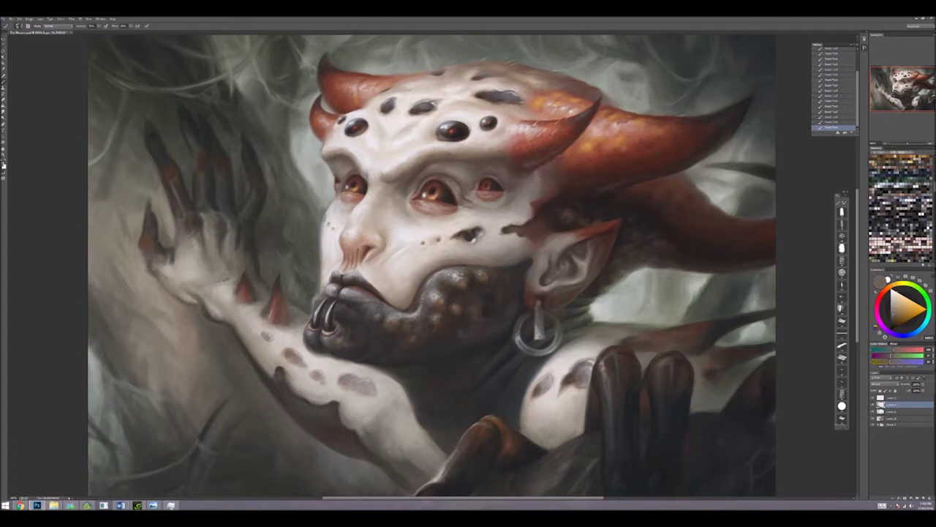
{"action": "left_click", "coordinate": [216, 280], "text": "alt"}
{"action": "left_click", "coordinate": [218, 294], "text": "alt"}
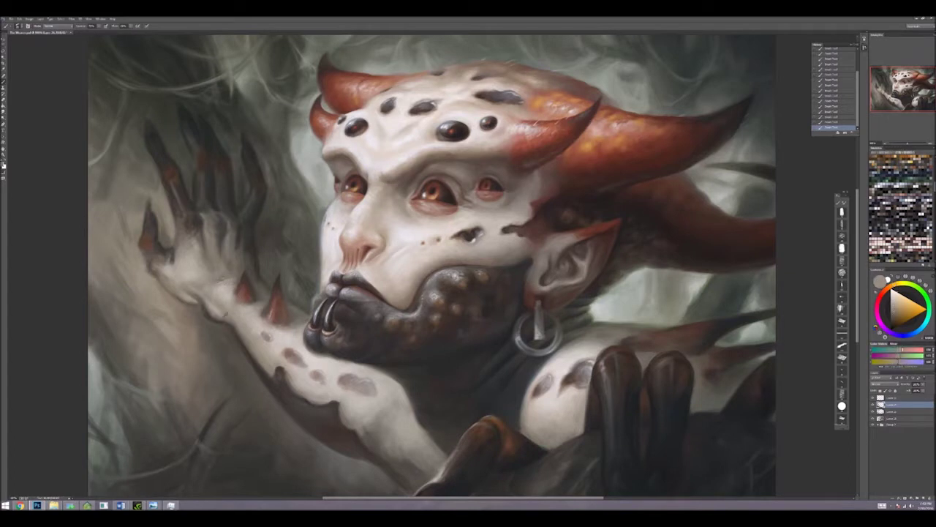
{"action": "left_click", "coordinate": [212, 297], "text": "alt"}
{"action": "left_click", "coordinate": [218, 313], "text": "alt"}
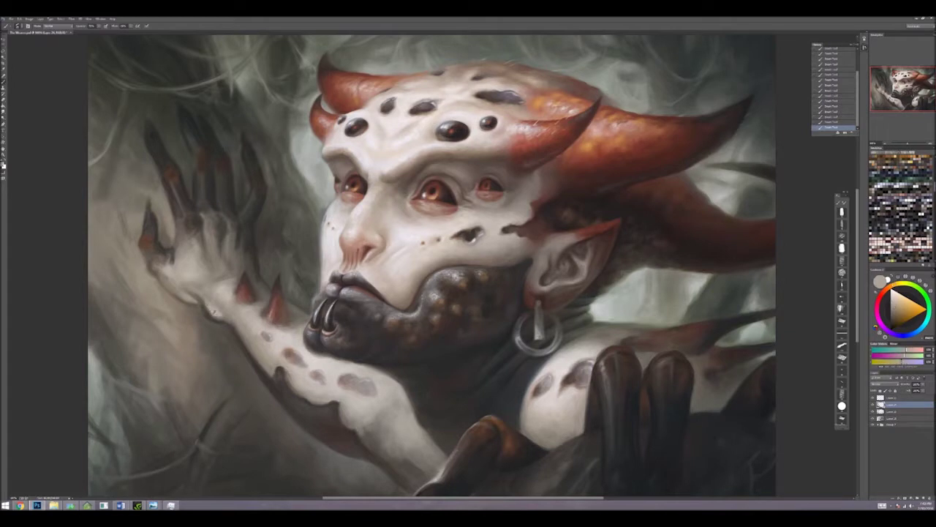
{"action": "left_click", "coordinate": [236, 328], "text": "alt"}
{"action": "left_click", "coordinate": [225, 310], "text": "alt"}
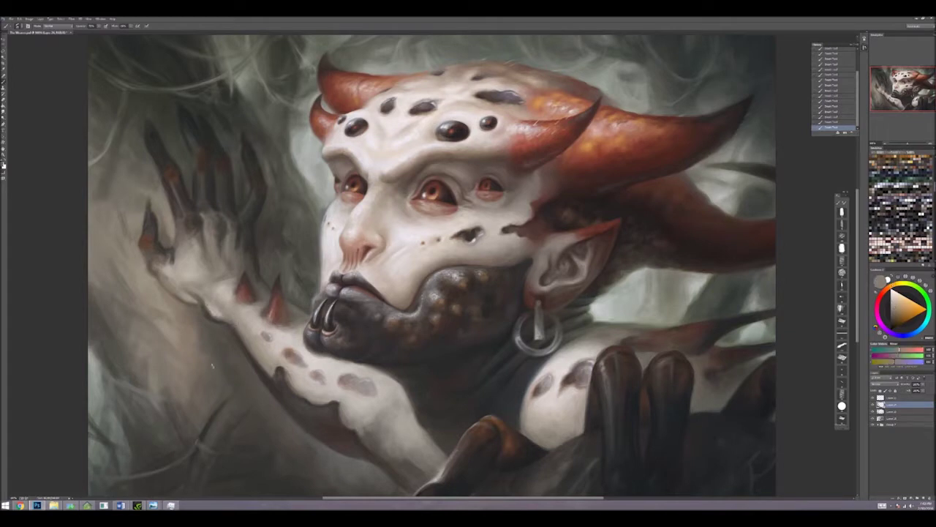
Step: Blend the jaw, neck and hand using light orange to near-white sampled tones
{"action": "left_click", "coordinate": [343, 363], "text": "alt"}
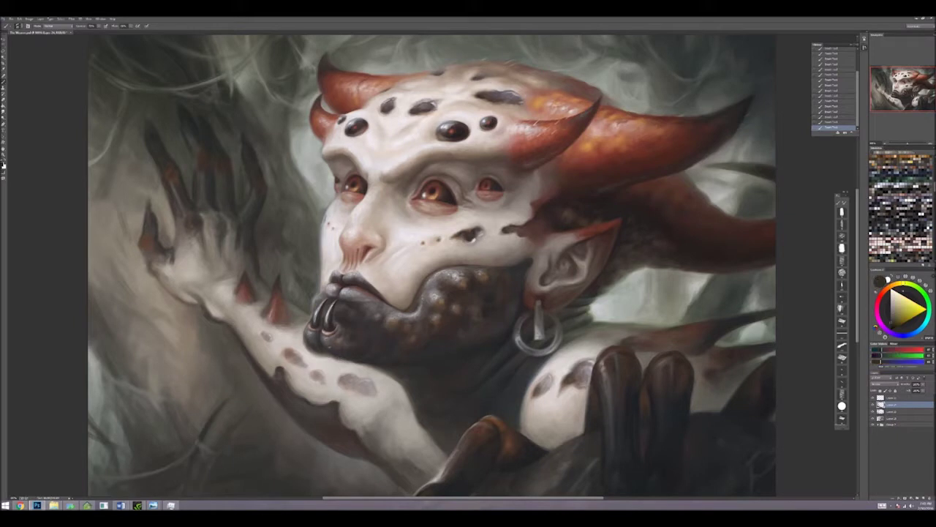
{"action": "left_click", "coordinate": [341, 354], "text": "alt"}
{"action": "left_click", "coordinate": [341, 353], "text": "alt"}
{"action": "left_click", "coordinate": [341, 353], "text": "alt"}
{"action": "left_click", "coordinate": [340, 354], "text": "alt"}
{"action": "left_click", "coordinate": [341, 353], "text": "alt"}
{"action": "left_click", "coordinate": [337, 359], "text": "alt"}
{"action": "left_click", "coordinate": [332, 364], "text": "alt"}
{"action": "left_click", "coordinate": [312, 359], "text": "alt"}
{"action": "left_click", "coordinate": [296, 346], "text": "alt"}
{"action": "left_click", "coordinate": [296, 344], "text": "alt"}
{"action": "left_click", "coordinate": [292, 336], "text": "alt"}
{"action": "left_click", "coordinate": [295, 331], "text": "alt"}
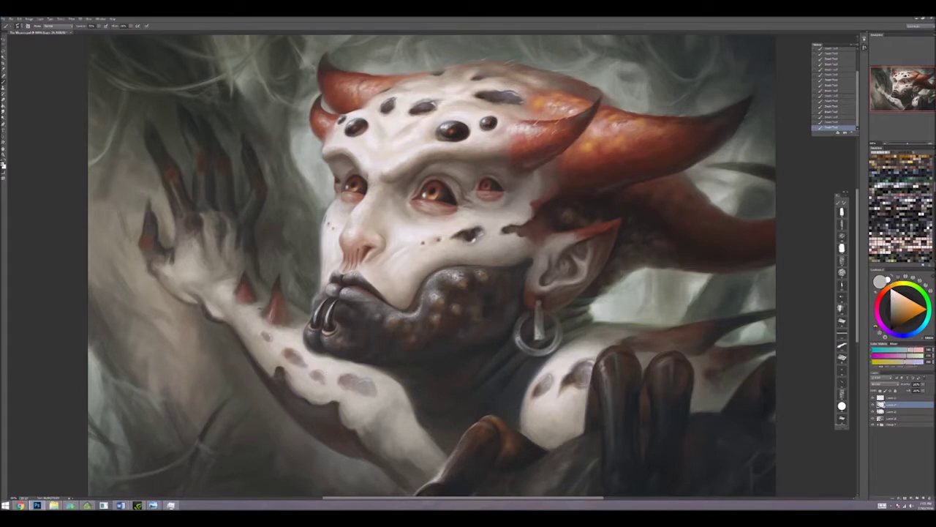
{"action": "left_click", "coordinate": [260, 312], "text": "alt"}
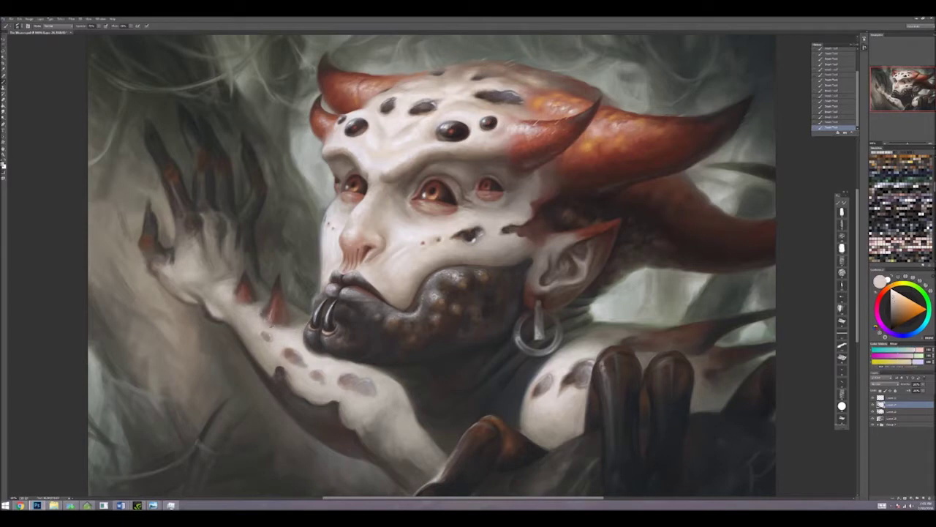
Step: Add dark red-brown and brownish shading along the jaw and arm
{"action": "left_click", "coordinate": [348, 401], "text": "alt"}
{"action": "left_click", "coordinate": [320, 401], "text": "alt"}
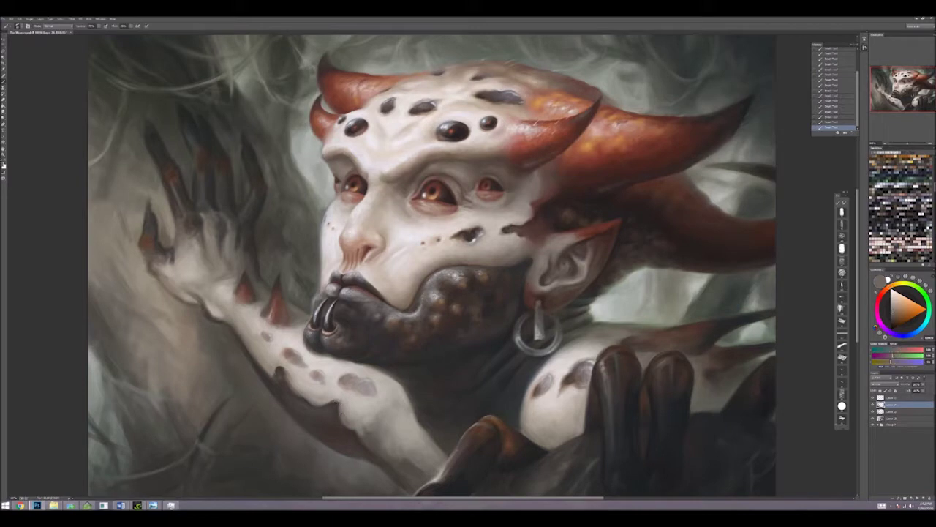
{"action": "left_click", "coordinate": [334, 395], "text": "alt"}
{"action": "left_click", "coordinate": [334, 408], "text": "alt"}
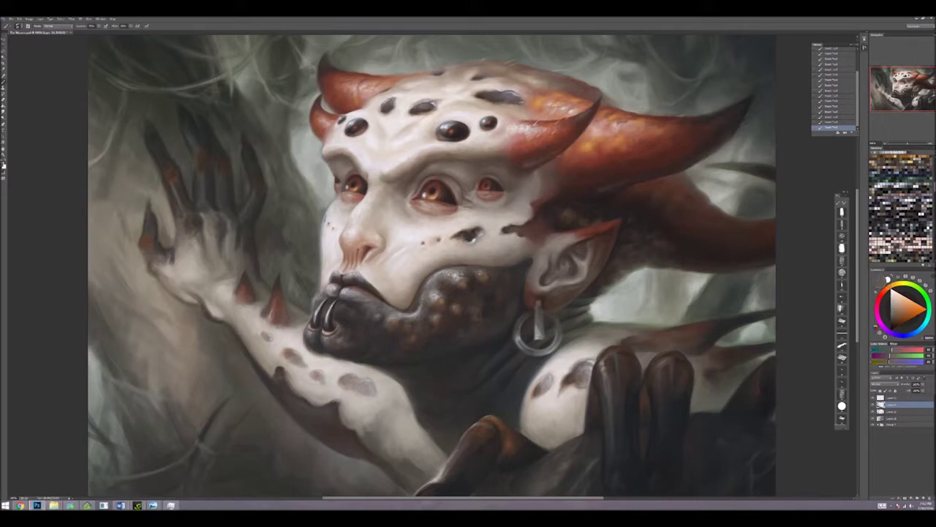
{"action": "left_click", "coordinate": [342, 427], "text": "alt"}
{"action": "left_click", "coordinate": [359, 452], "text": "alt"}
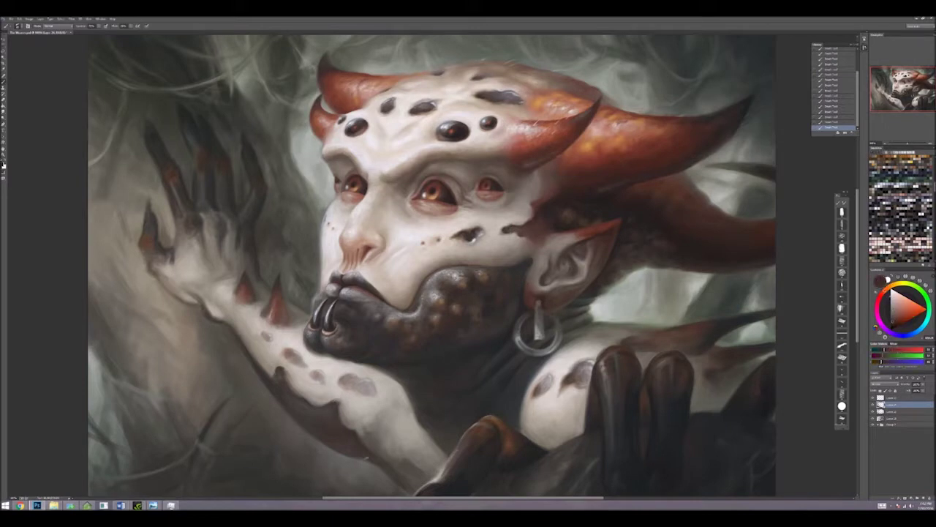
{"action": "left_click", "coordinate": [422, 311], "text": "alt"}
{"action": "left_click", "coordinate": [319, 408], "text": "alt"}
{"action": "left_click", "coordinate": [412, 333], "text": "alt"}
{"action": "left_click", "coordinate": [412, 333], "text": "alt"}
{"action": "left_click", "coordinate": [412, 333], "text": "alt"}
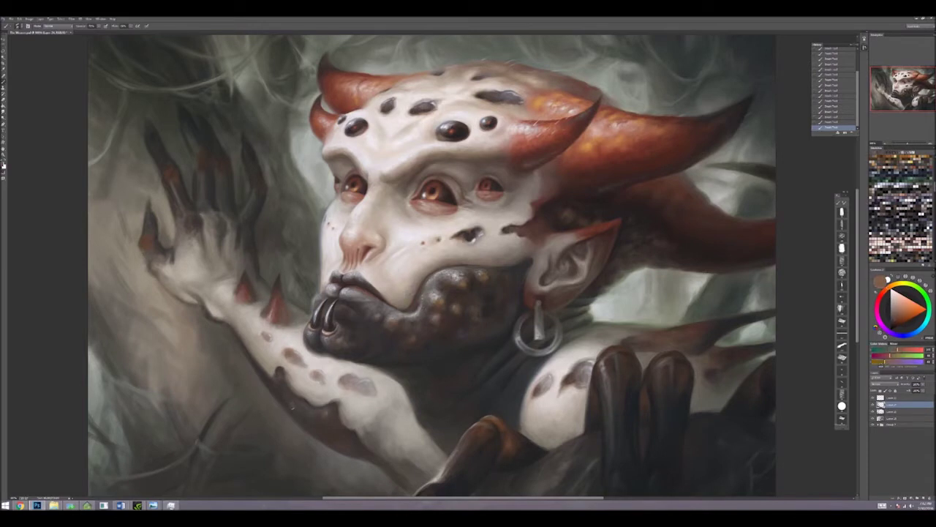
{"action": "left_click", "coordinate": [292, 401], "text": "alt"}
{"action": "left_click", "coordinate": [316, 419], "text": "alt"}
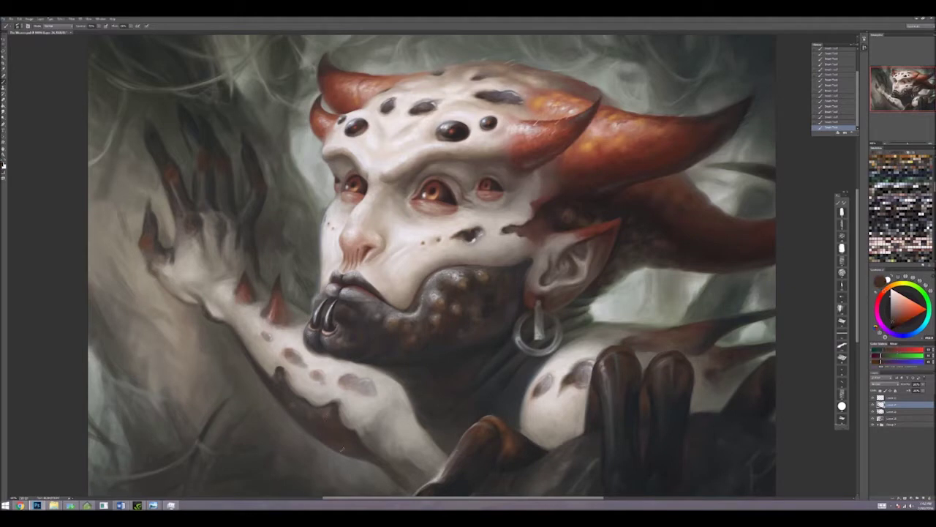
Step: Paint near the chin with a yellowish-brown and an orange-red picked from the painting
{"action": "left_click", "coordinate": [462, 329], "text": "alt"}
{"action": "left_click", "coordinate": [463, 329], "text": "alt"}
{"action": "left_click", "coordinate": [462, 330], "text": "alt"}
{"action": "left_click", "coordinate": [462, 329], "text": "alt"}
{"action": "left_click", "coordinate": [358, 360], "text": "alt"}
{"action": "left_click", "coordinate": [359, 360], "text": "alt"}
Step: Speckle dark freckle dots on the pale cheek beside the nose and brighten the skin
{"action": "left_click", "coordinate": [286, 342], "text": "alt"}
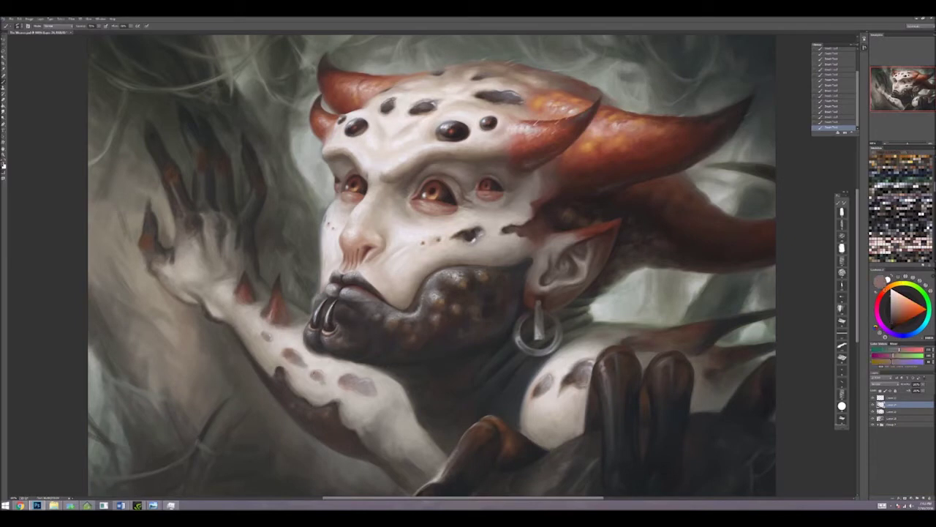
{"action": "left_click", "coordinate": [360, 389], "text": "alt"}
{"action": "left_click", "coordinate": [280, 336], "text": "alt"}
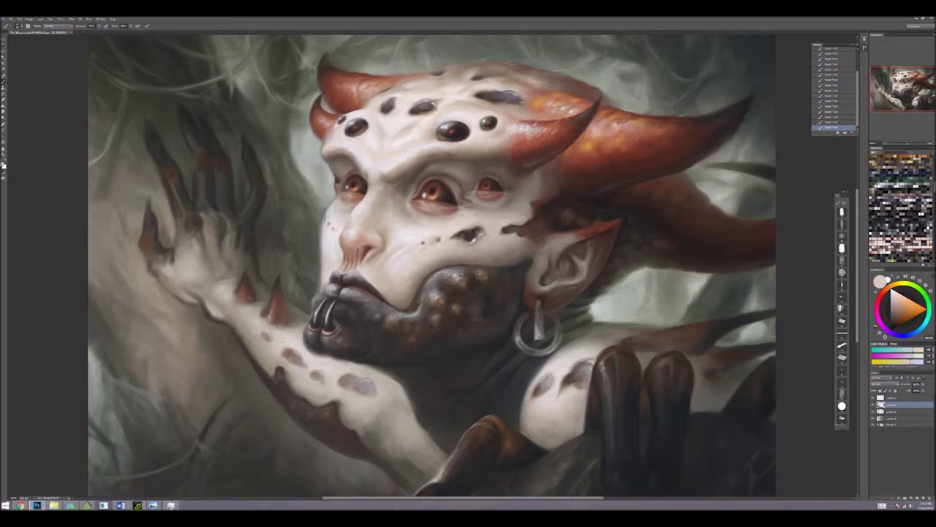
{"action": "left_click", "coordinate": [277, 338], "text": "alt"}
{"action": "left_click", "coordinate": [277, 338], "text": "alt"}
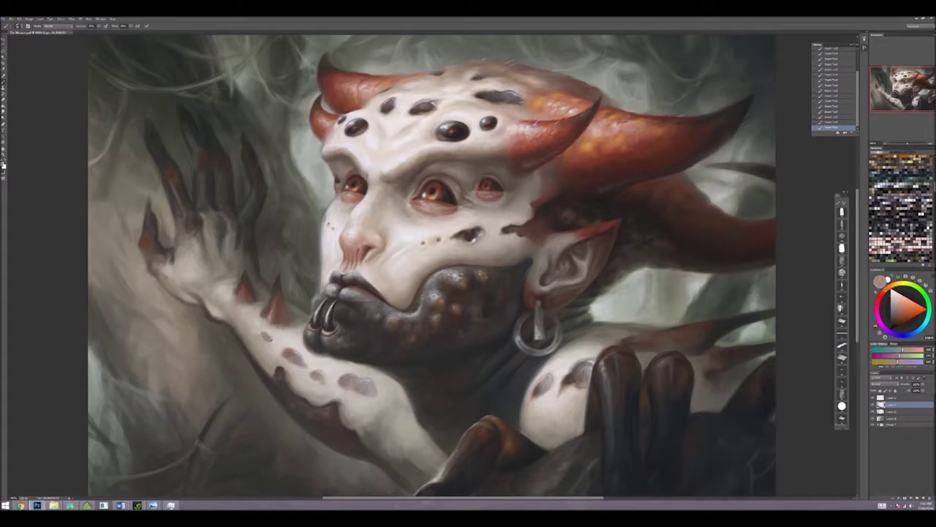
{"action": "left_click", "coordinate": [258, 331], "text": "alt"}
{"action": "left_click", "coordinate": [257, 331], "text": "alt"}
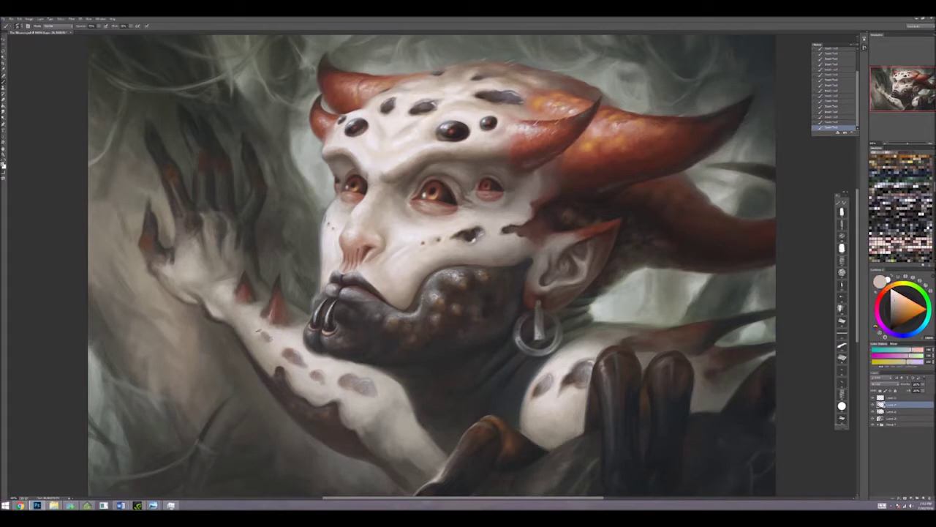
{"action": "left_click", "coordinate": [258, 333], "text": "alt"}
{"action": "left_click", "coordinate": [285, 336], "text": "alt"}
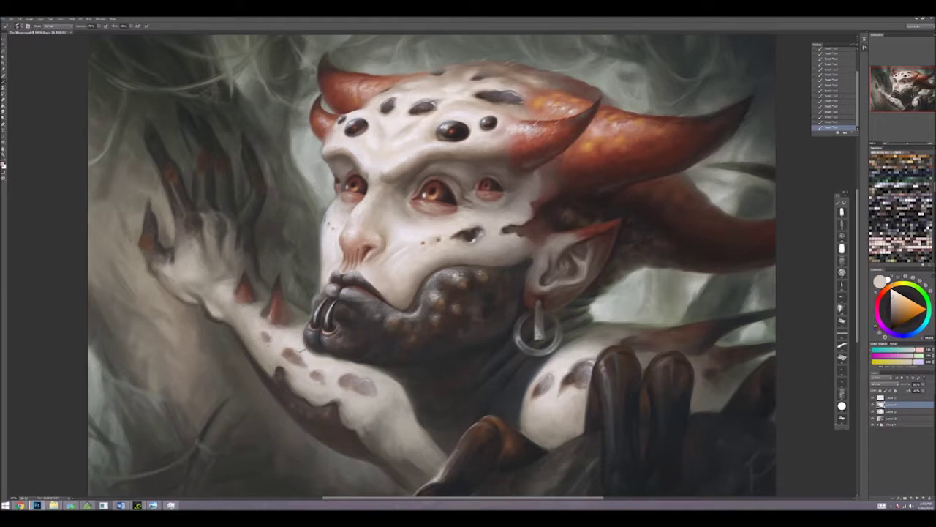
{"action": "left_click", "coordinate": [286, 337], "text": "alt"}
{"action": "left_click", "coordinate": [287, 344], "text": "alt"}
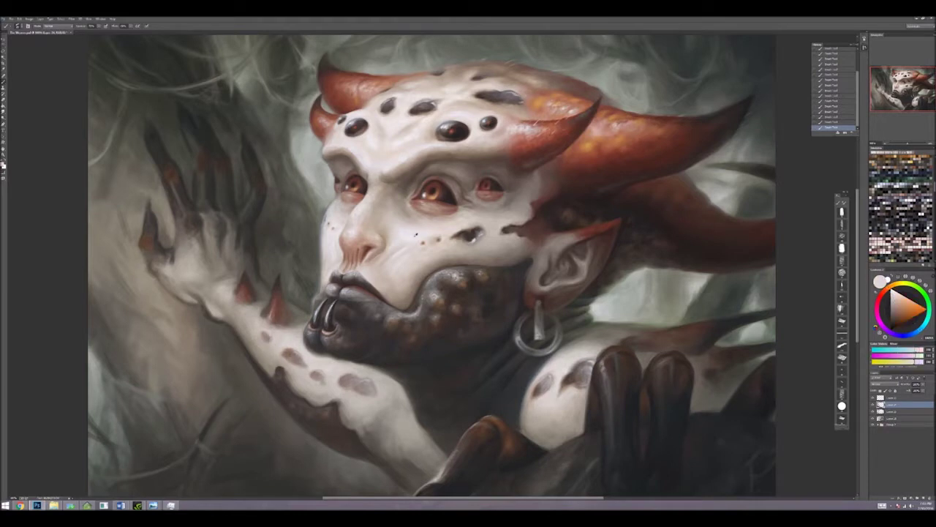
{"action": "left_click", "coordinate": [323, 371], "text": "alt"}
Step: Sample darker and lighter skin tones from the forearm to smooth its shading
{"action": "left_click", "coordinate": [380, 388], "text": "alt"}
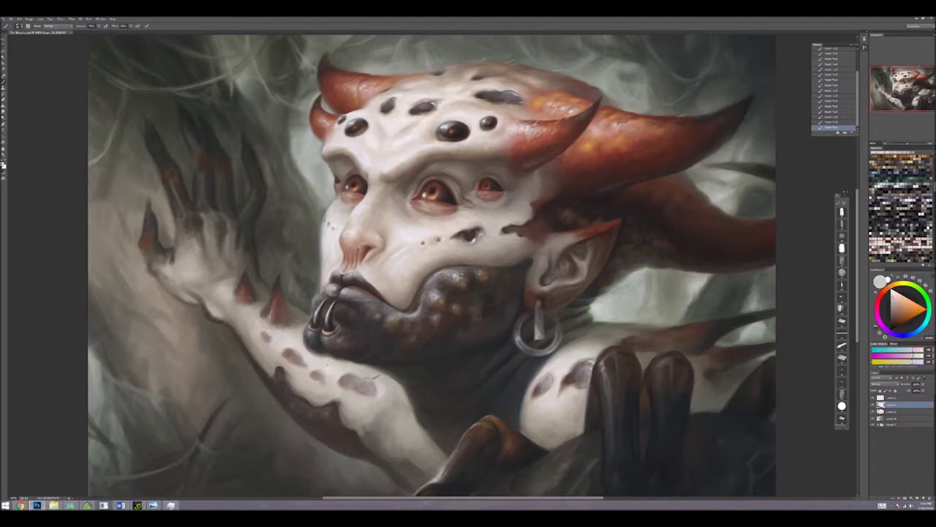
{"action": "left_click", "coordinate": [391, 399], "text": "alt"}
{"action": "left_click", "coordinate": [380, 407], "text": "alt"}
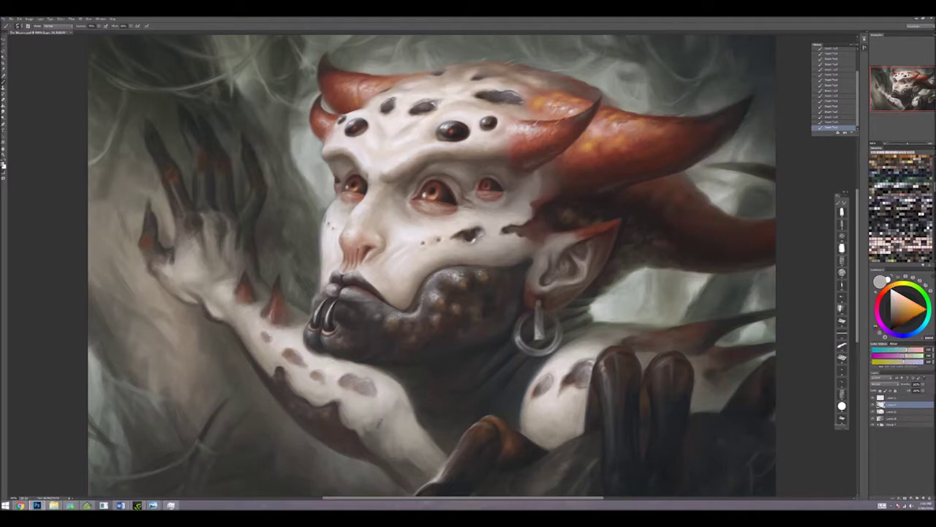
{"action": "left_click", "coordinate": [378, 432], "text": "alt"}
{"action": "left_click", "coordinate": [390, 407], "text": "alt"}
{"action": "left_click", "coordinate": [366, 438], "text": "alt"}
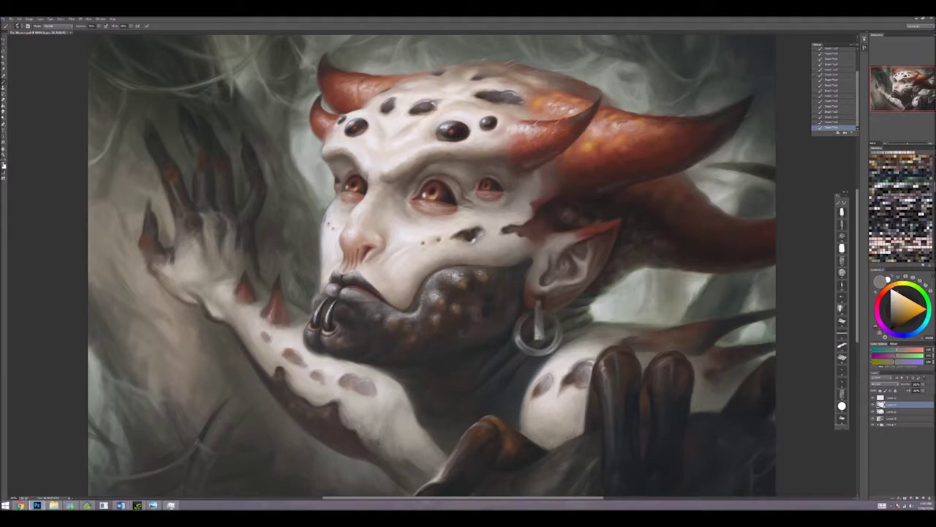
{"action": "left_click", "coordinate": [359, 439], "text": "alt"}
{"action": "left_click", "coordinate": [371, 435], "text": "alt"}
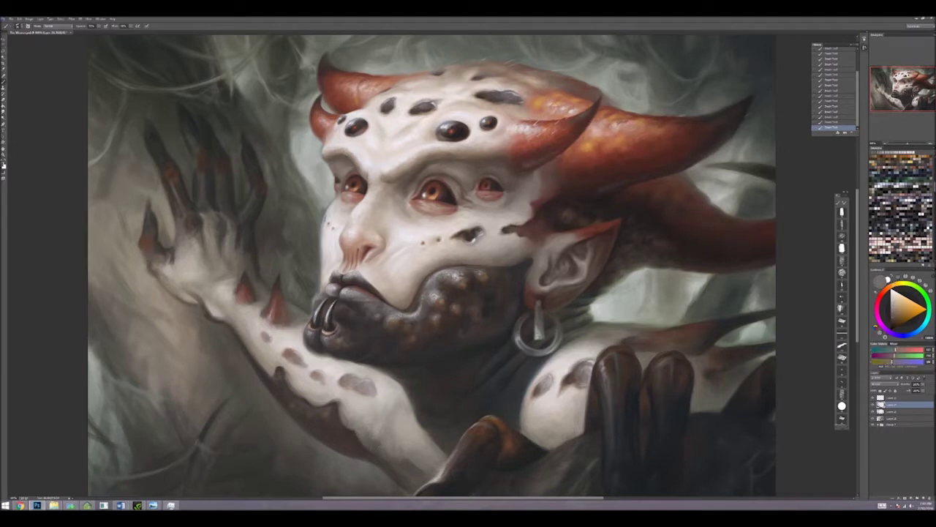
{"action": "left_click", "coordinate": [373, 429], "text": "alt"}
{"action": "left_click", "coordinate": [384, 448], "text": "alt"}
{"action": "left_click", "coordinate": [399, 460], "text": "alt"}
{"action": "left_click", "coordinate": [400, 462], "text": "alt"}
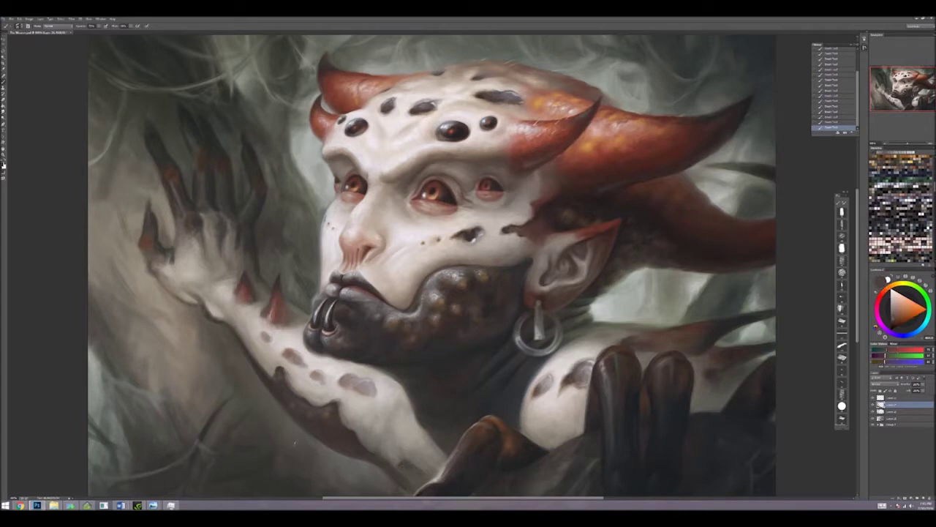
Step: Sample colours along the arm up to the clawed hand, including warmer tones beside it
{"action": "left_click", "coordinate": [285, 417], "text": "alt"}
{"action": "left_click", "coordinate": [270, 380], "text": "alt"}
{"action": "left_click", "coordinate": [256, 337], "text": "alt"}
{"action": "left_click", "coordinate": [245, 300], "text": "alt"}
{"action": "left_click", "coordinate": [234, 276], "text": "alt"}
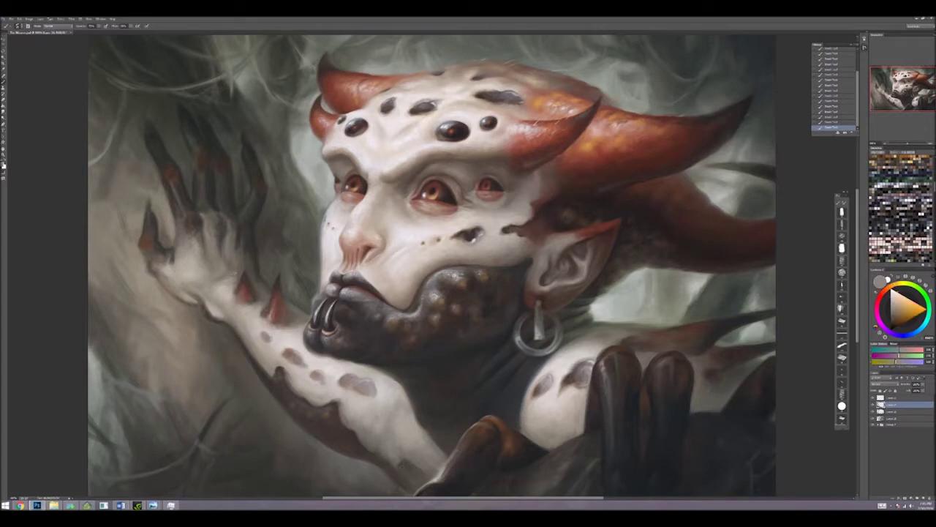
{"action": "left_click", "coordinate": [230, 238], "text": "alt"}
{"action": "left_click", "coordinate": [228, 230], "text": "alt"}
{"action": "left_click", "coordinate": [227, 221], "text": "alt"}
{"action": "left_click", "coordinate": [231, 224], "text": "alt"}
{"action": "left_click", "coordinate": [234, 227], "text": "alt"}
{"action": "left_click", "coordinate": [240, 230], "text": "alt"}
{"action": "left_click", "coordinate": [244, 234], "text": "alt"}
{"action": "left_click", "coordinate": [247, 250], "text": "alt"}
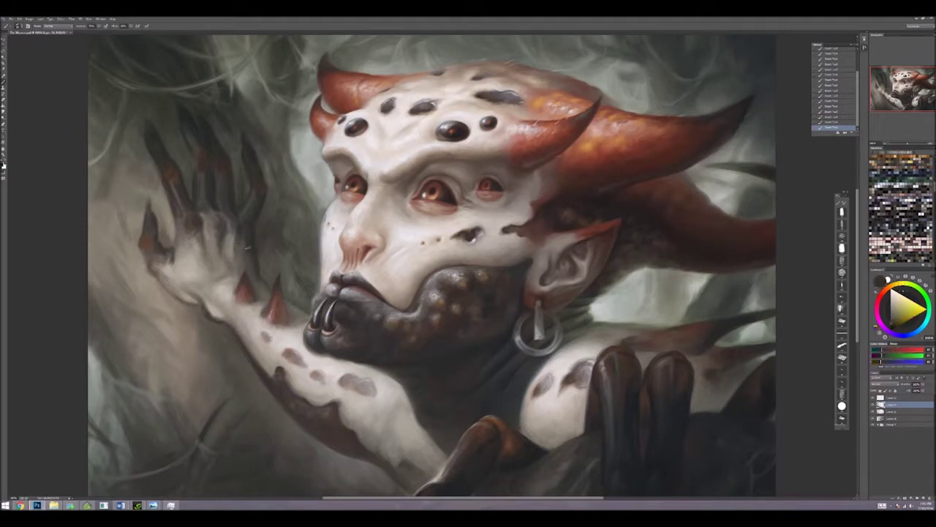
{"action": "left_click", "coordinate": [245, 240], "text": "alt"}
{"action": "left_click", "coordinate": [242, 235], "text": "alt"}
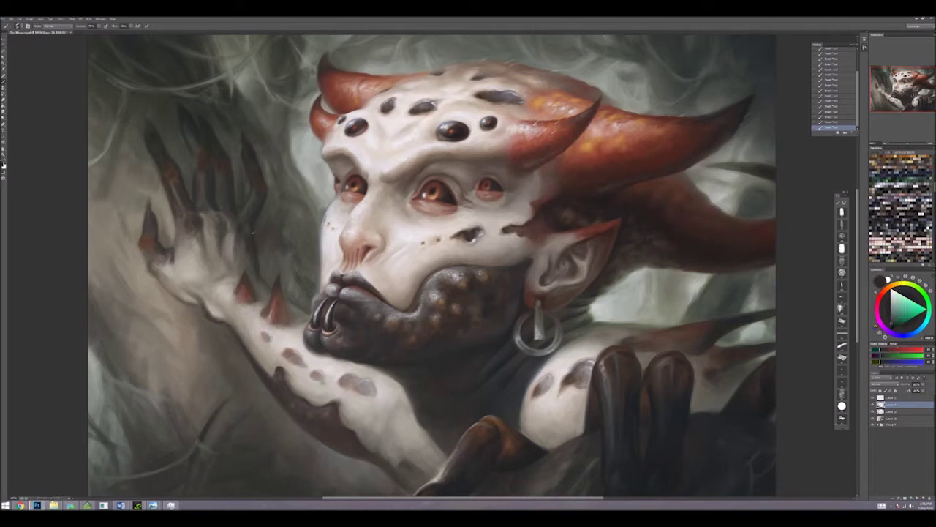
Step: Sample shading tones from the hand, plus yellower, brighter and light grey tones nearby
{"action": "left_click", "coordinate": [254, 253], "text": "alt"}
{"action": "left_click", "coordinate": [256, 241], "text": "alt"}
{"action": "left_click", "coordinate": [257, 229], "text": "alt"}
{"action": "left_click", "coordinate": [258, 217], "text": "alt"}
{"action": "left_click", "coordinate": [261, 196], "text": "alt"}
{"action": "left_click", "coordinate": [261, 196], "text": "alt"}
{"action": "left_click", "coordinate": [261, 196], "text": "alt"}
{"action": "left_click", "coordinate": [261, 196], "text": "alt"}
{"action": "left_click", "coordinate": [261, 196], "text": "alt"}
{"action": "left_click", "coordinate": [261, 196], "text": "alt"}
{"action": "left_click", "coordinate": [261, 196], "text": "alt"}
{"action": "left_click", "coordinate": [210, 199], "text": "alt"}
{"action": "left_click", "coordinate": [210, 199], "text": "alt"}
{"action": "left_click", "coordinate": [210, 199], "text": "alt"}
{"action": "left_click", "coordinate": [213, 236], "text": "alt"}
{"action": "left_click", "coordinate": [212, 227], "text": "alt"}
{"action": "left_click", "coordinate": [212, 227], "text": "alt"}
{"action": "left_click", "coordinate": [211, 226], "text": "alt"}
{"action": "left_click", "coordinate": [211, 227], "text": "alt"}
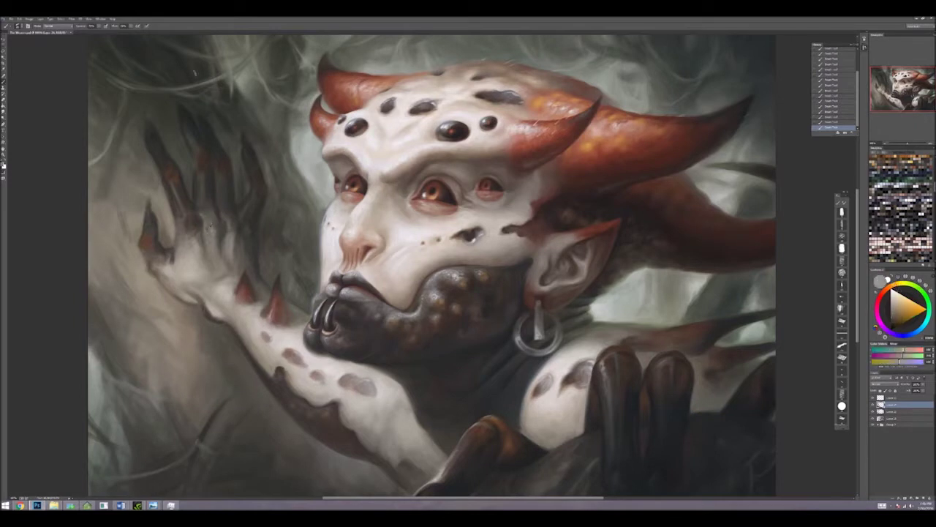
Step: Sample darker wrist shades, then greenish and yellow-green tones from the surrounding painting
{"action": "left_click", "coordinate": [228, 257], "text": "alt"}
{"action": "left_click", "coordinate": [207, 280], "text": "alt"}
{"action": "left_click", "coordinate": [199, 290], "text": "alt"}
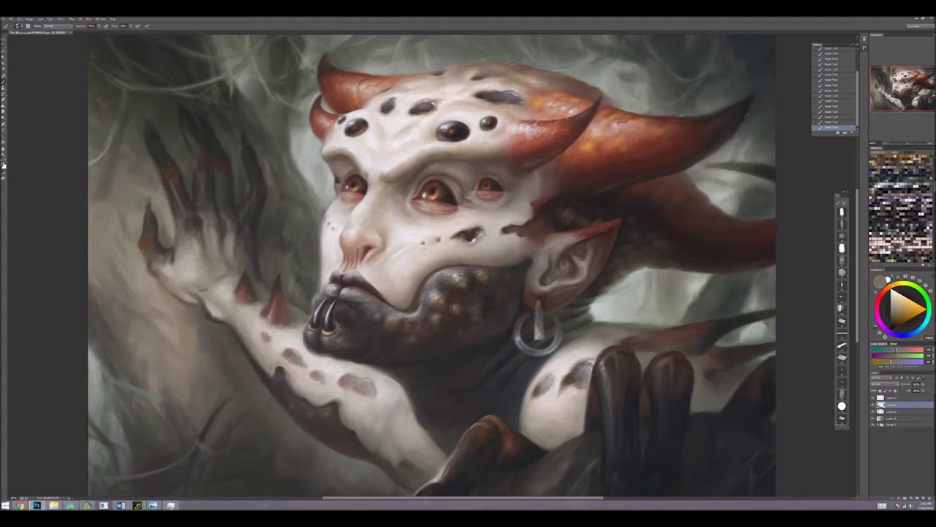
{"action": "left_click", "coordinate": [223, 322], "text": "alt"}
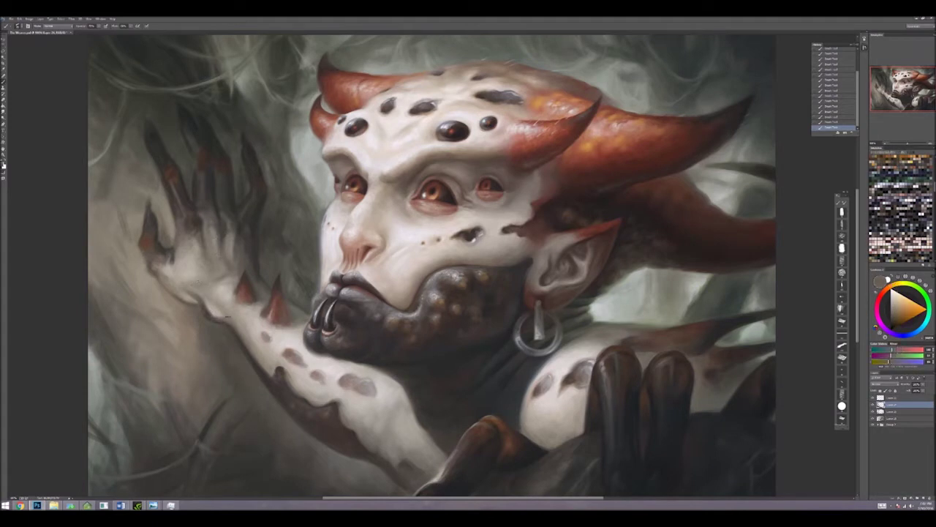
{"action": "left_click", "coordinate": [236, 338], "text": "alt"}
{"action": "left_click", "coordinate": [235, 338], "text": "alt"}
{"action": "left_click", "coordinate": [236, 338], "text": "alt"}
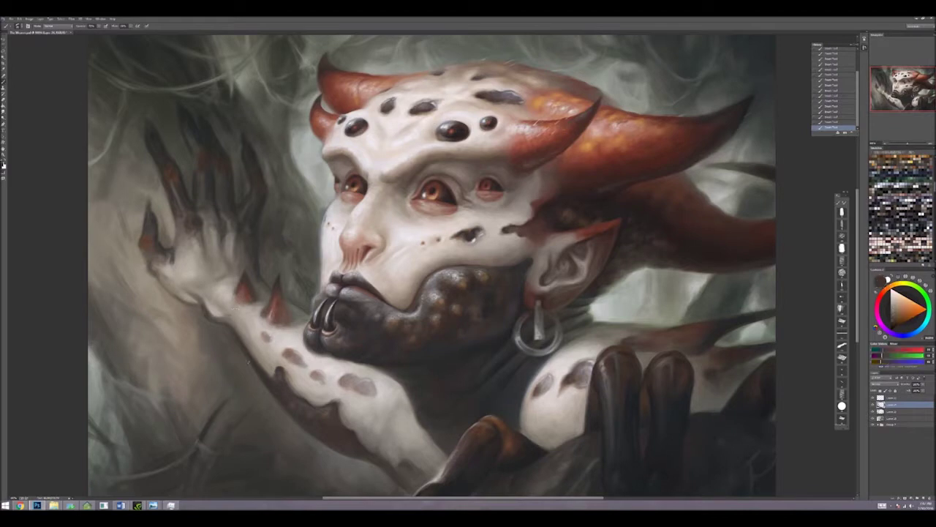
{"action": "left_click", "coordinate": [238, 131], "text": "alt"}
{"action": "left_click", "coordinate": [238, 131], "text": "alt"}
{"action": "left_click", "coordinate": [238, 131], "text": "alt"}
{"action": "left_click", "coordinate": [265, 189], "text": "alt"}
{"action": "left_click", "coordinate": [265, 188], "text": "alt"}
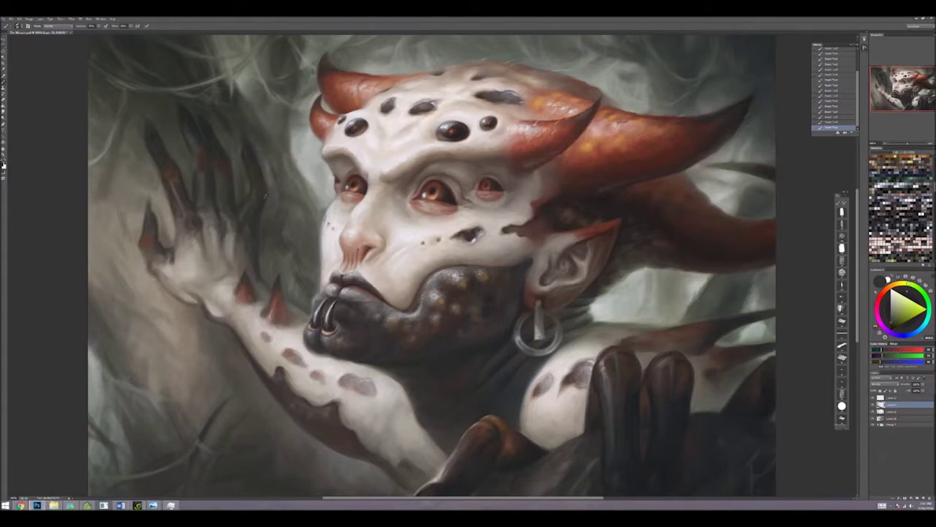
Step: Zoom out, save the painting with File > Save, and add a new layer with Ctrl+J
{"action": "key", "text": "ctrl+minus"}
{"action": "key", "text": "ctrl+minus"}
{"action": "key", "text": "ctrl+minus"}
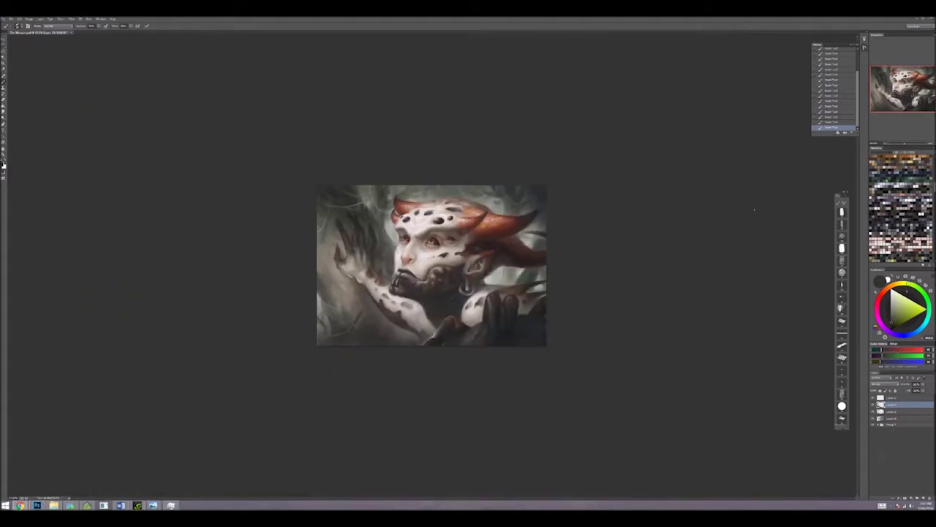
{"action": "left_click", "coordinate": [11, 18]}
{"action": "left_click", "coordinate": [66, 114]}
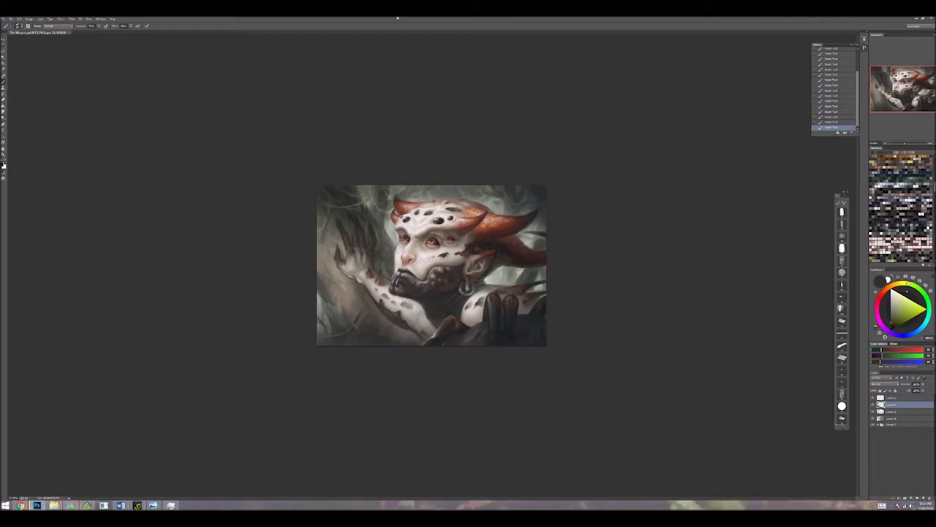
{"action": "key", "text": "ctrl+j"}
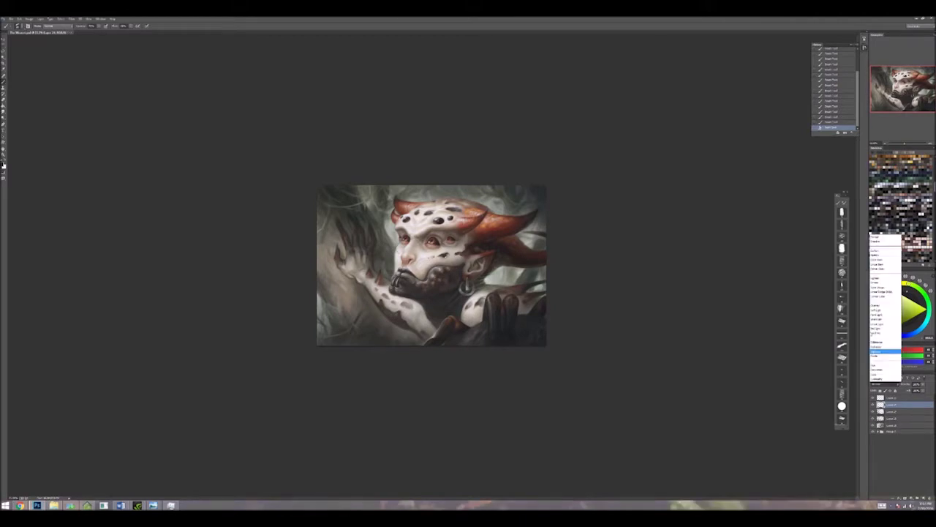
{"action": "key", "text": "ctrl+plus"}
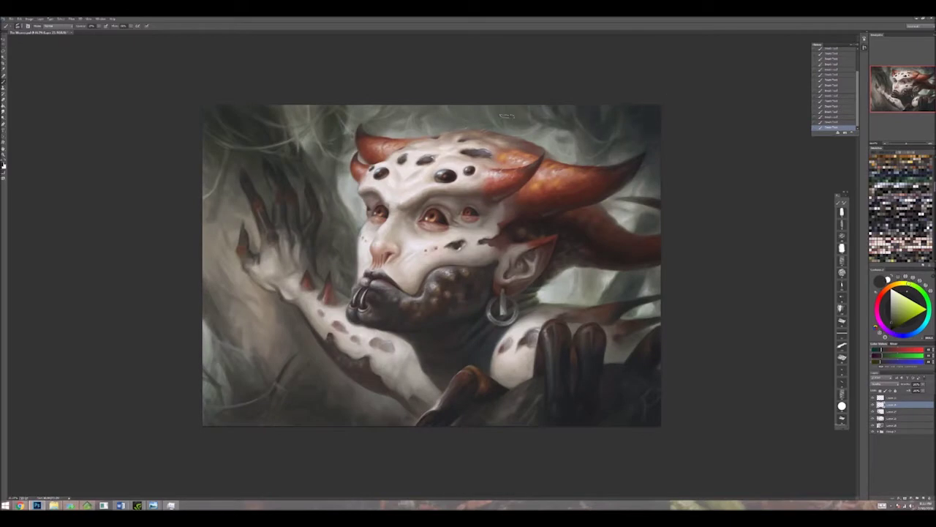
Step: Undo a test stroke on the forehead, pick a light blue-grey colour, and zoom into the eyes
{"action": "left_click_drag", "start_coordinate": [392, 182], "coordinate": [390, 202]}
{"action": "key", "text": "ctrl+z"}
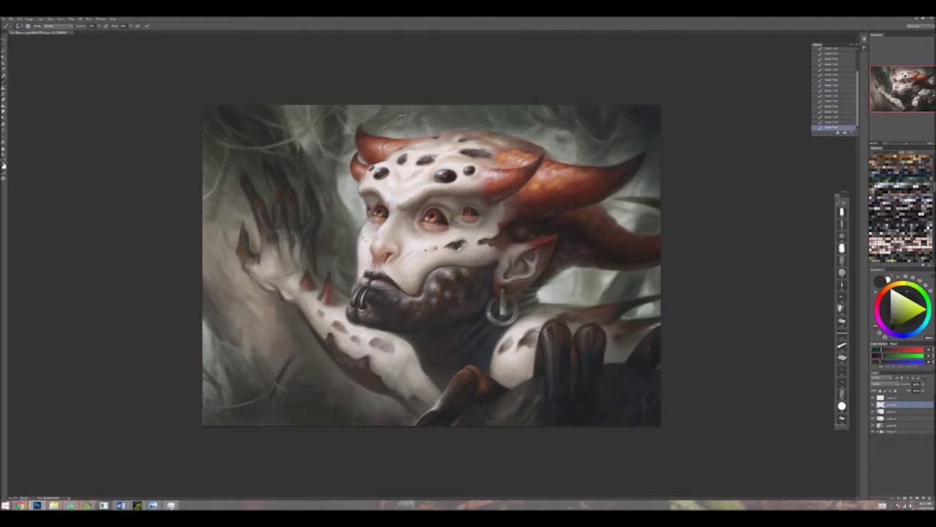
{"action": "left_click", "coordinate": [448, 117], "text": "alt"}
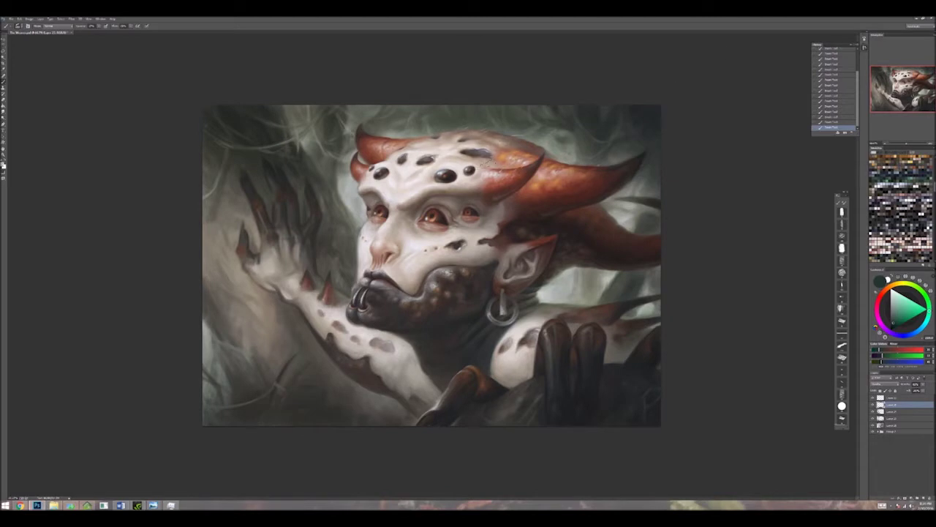
{"action": "key", "text": "x"}
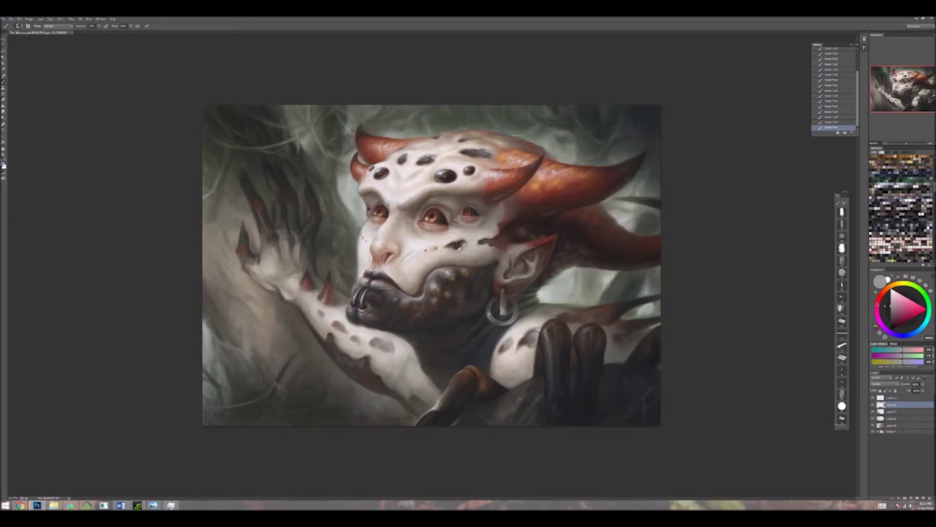
{"action": "left_click", "coordinate": [365, 185], "text": "alt"}
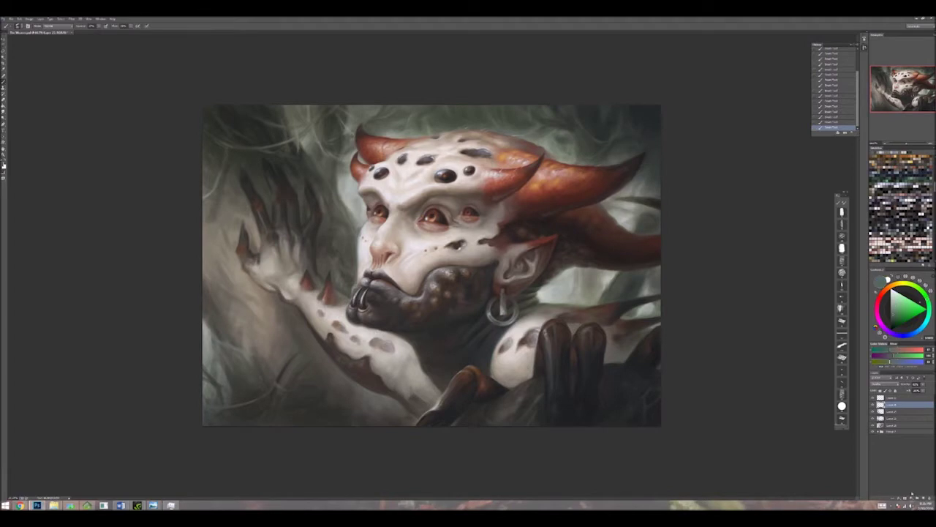
{"action": "scroll", "coordinate": [445, 226], "scroll_direction": "up", "scroll_amount": 5}
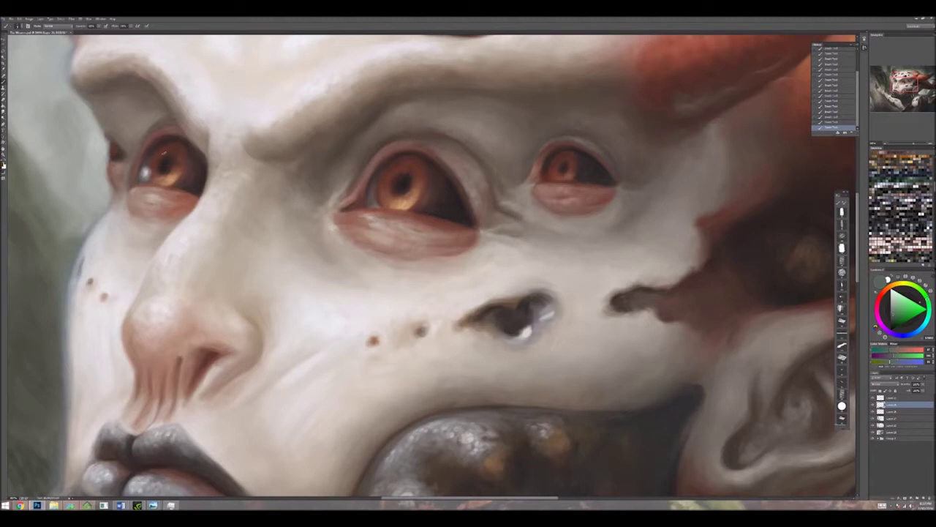
Step: Pan to the upper eyes, paint over the left eye's highlight, and sample light orange from the centre eye
{"action": "mouse_move", "coordinate": [419, 131]}
{"action": "left_mouse_down"}
{"action": "mouse_move", "coordinate": [507, 190]}
{"action": "mouse_move", "coordinate": [519, 185]}
{"action": "left_mouse_up"}
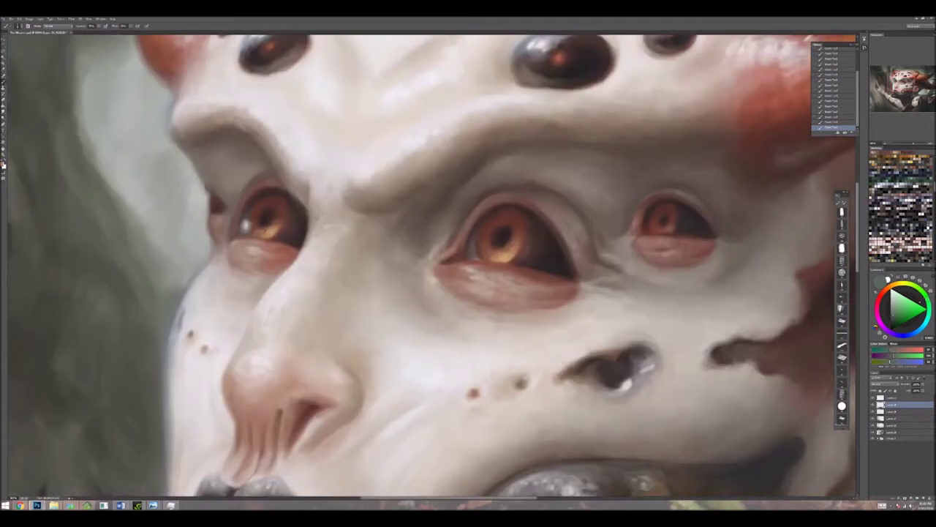
{"action": "left_click_drag", "start_coordinate": [244, 220], "coordinate": [253, 229]}
{"action": "left_click", "coordinate": [489, 247], "text": "alt"}
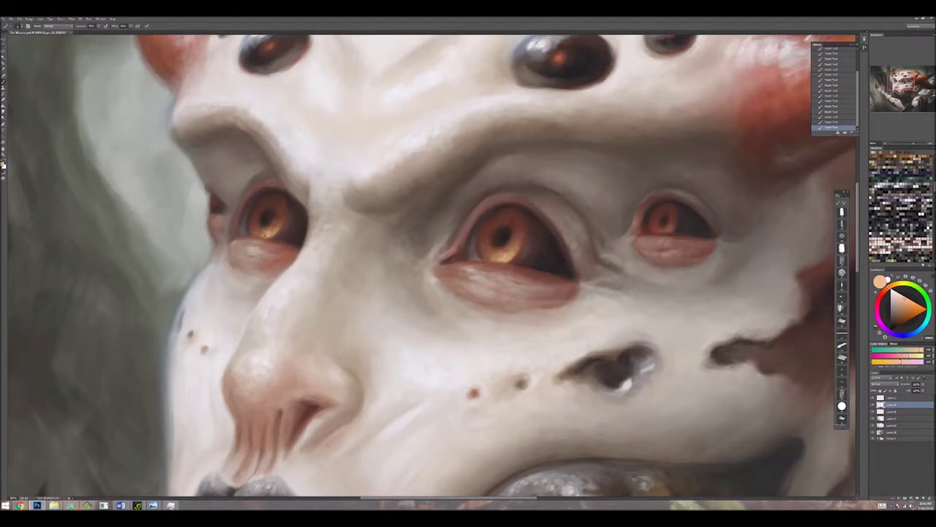
{"action": "scroll", "coordinate": [502, 263], "scroll_direction": "up", "scroll_amount": 3}
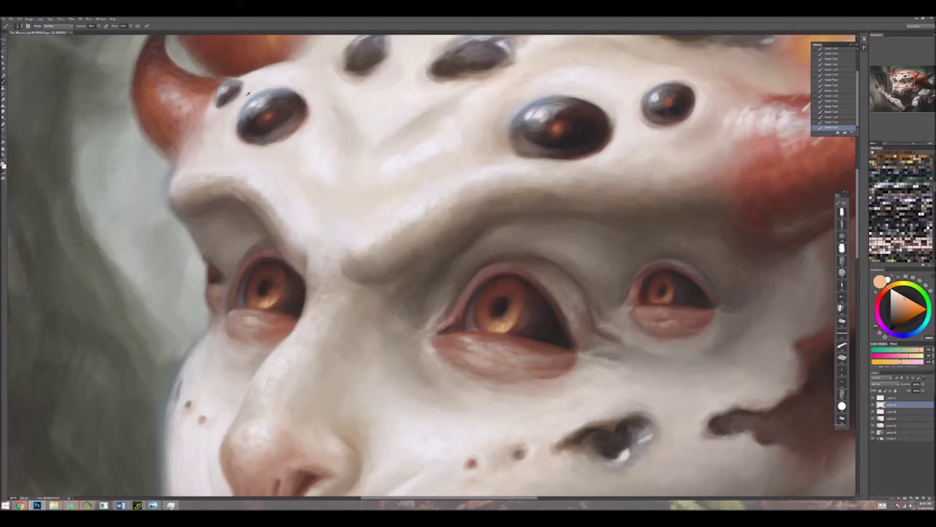
{"action": "key", "text": "ctrl+minus"}
{"action": "key", "text": "ctrl+minus"}
{"action": "key", "text": "ctrl+minus"}
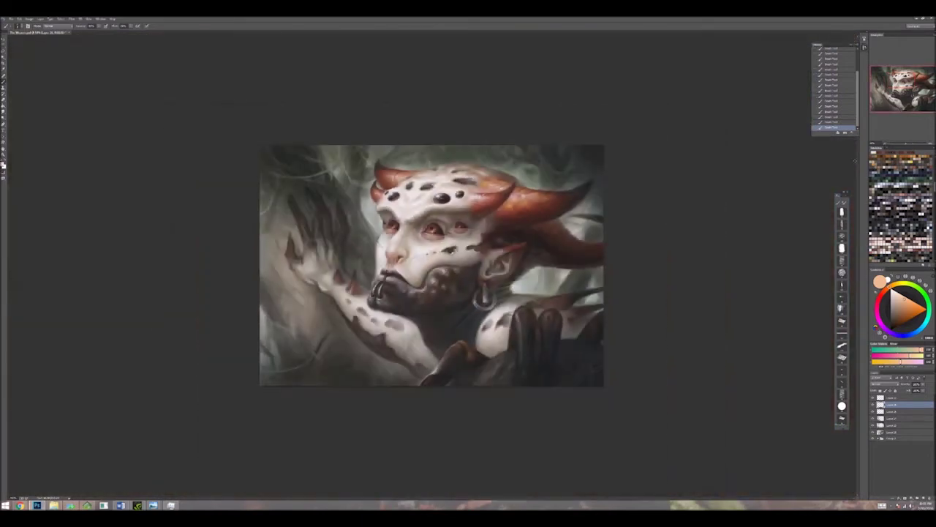
{"action": "key", "text": "ctrl+plus"}
{"action": "key", "text": "ctrl+plus"}
{"action": "key", "text": "ctrl+plus"}
{"action": "scroll", "coordinate": [431, 263], "scroll_direction": "up", "scroll_amount": 5}
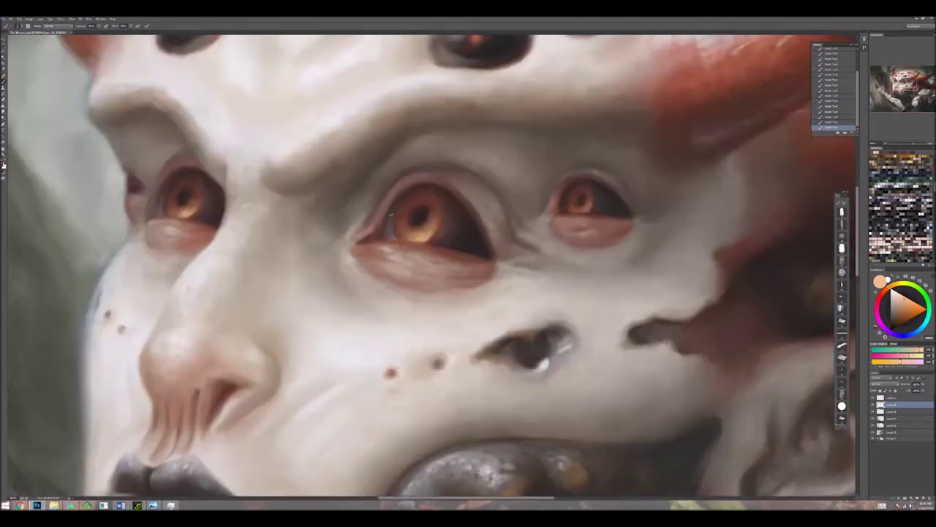
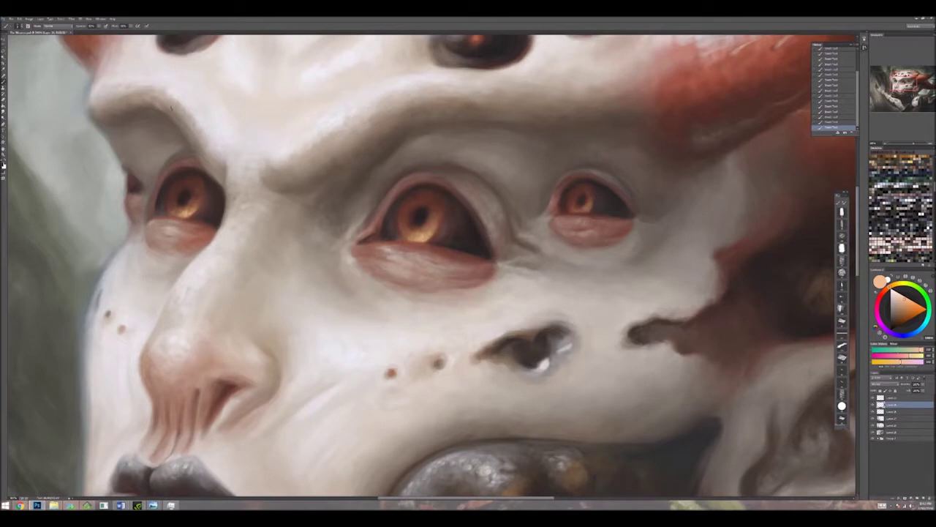
Step: Paint small bright highlights on the left and middle eye irises, then check them zoomed out
{"action": "key", "text": "ctrl+0"}
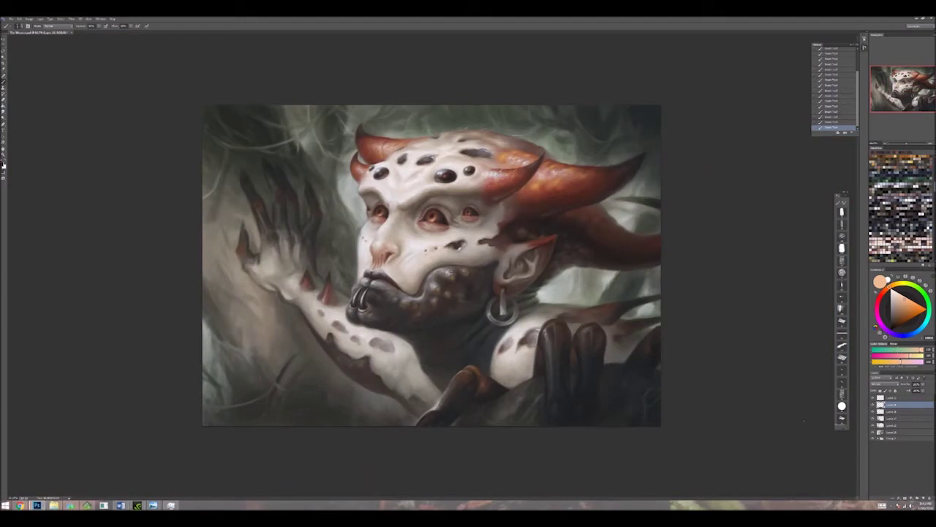
{"action": "key", "text": "ctrl+plus"}
{"action": "key", "text": "ctrl+plus"}
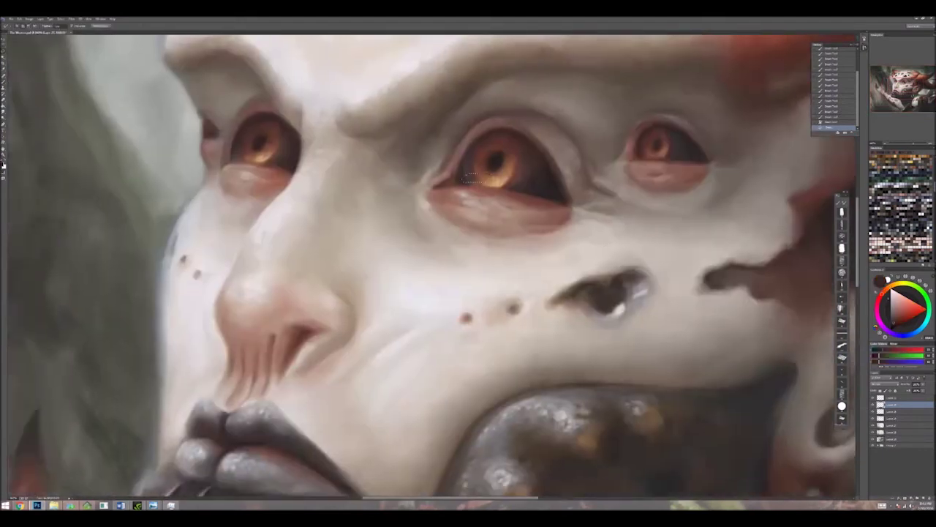
{"action": "left_click_drag", "start_coordinate": [471, 179], "coordinate": [457, 312]}
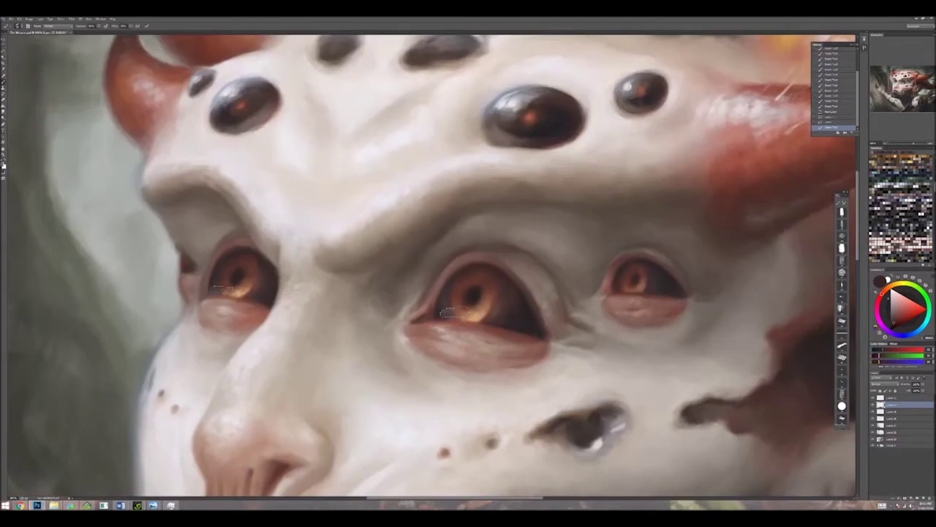
{"action": "left_click_drag", "start_coordinate": [233, 291], "coordinate": [214, 288]}
{"action": "left_click_drag", "start_coordinate": [452, 313], "coordinate": [465, 313]}
{"action": "right_click", "coordinate": [495, 317], "text": "alt+shift"}
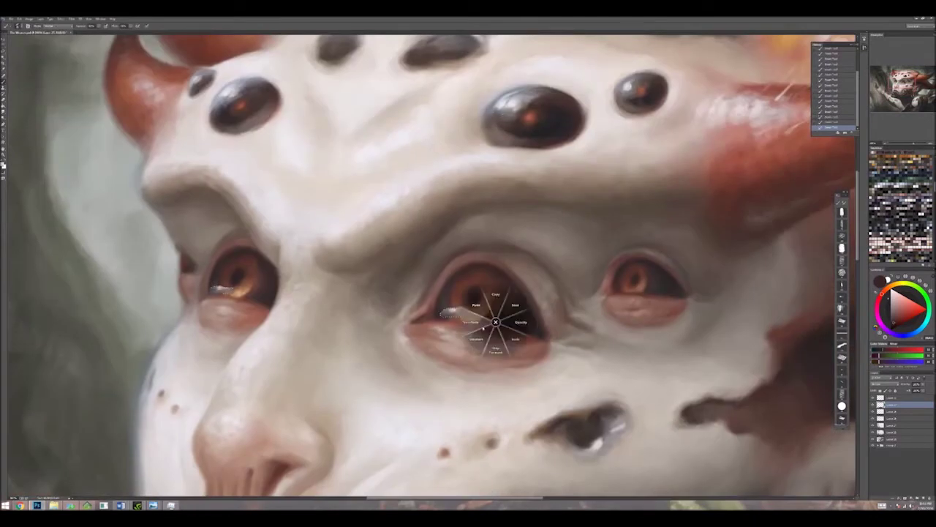
{"action": "key", "text": "ctrl+minus"}
{"action": "key", "text": "ctrl+minus"}
{"action": "key", "text": "ctrl+minus"}
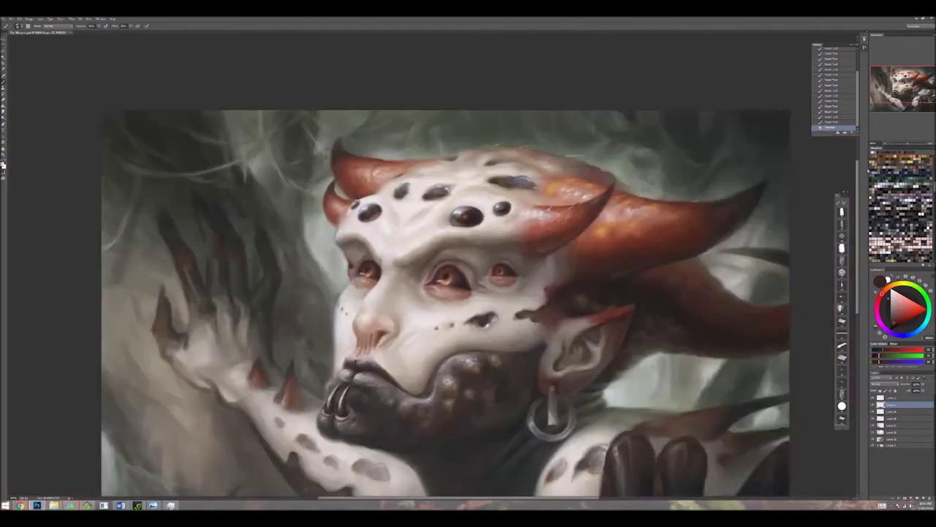
{"action": "key", "text": "ctrl+plus"}
{"action": "key", "text": "ctrl+plus"}
{"action": "key", "text": "ctrl+plus"}
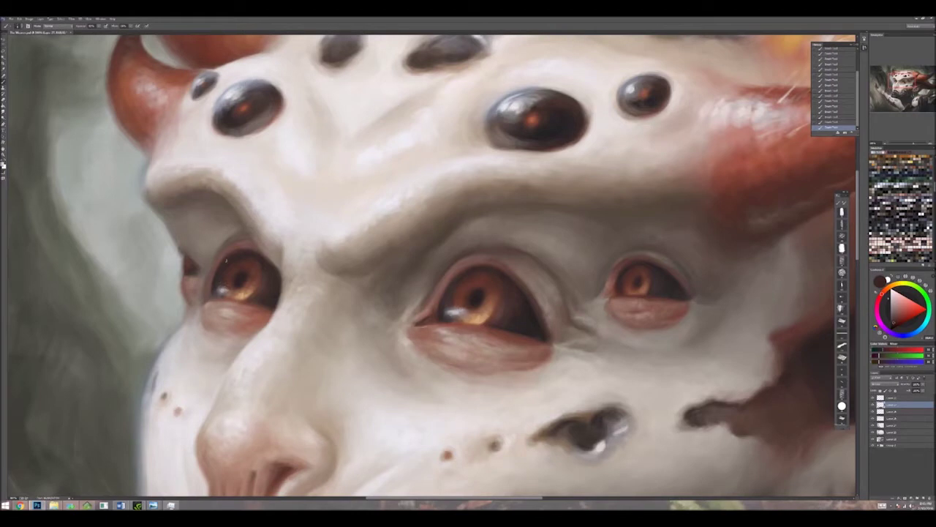
{"action": "key", "text": "ctrl+0"}
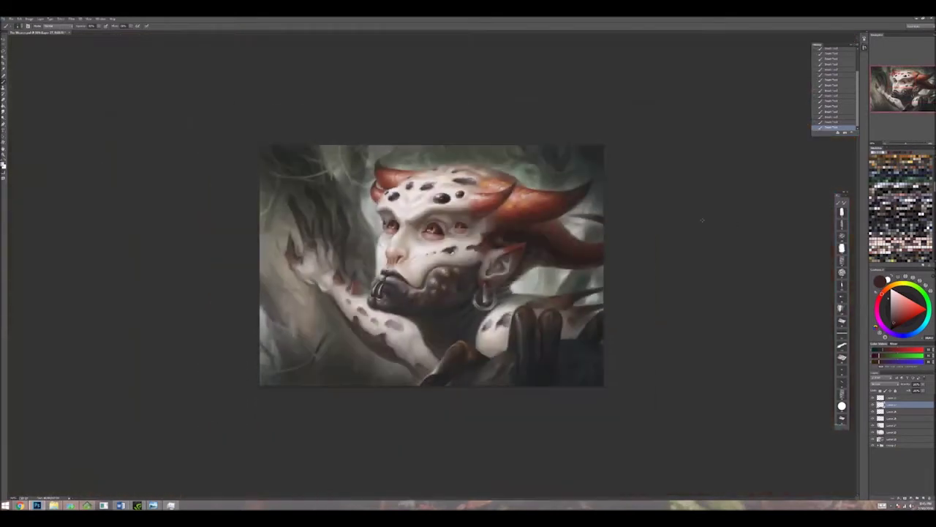
{"action": "key", "text": "ctrl+alt+0"}
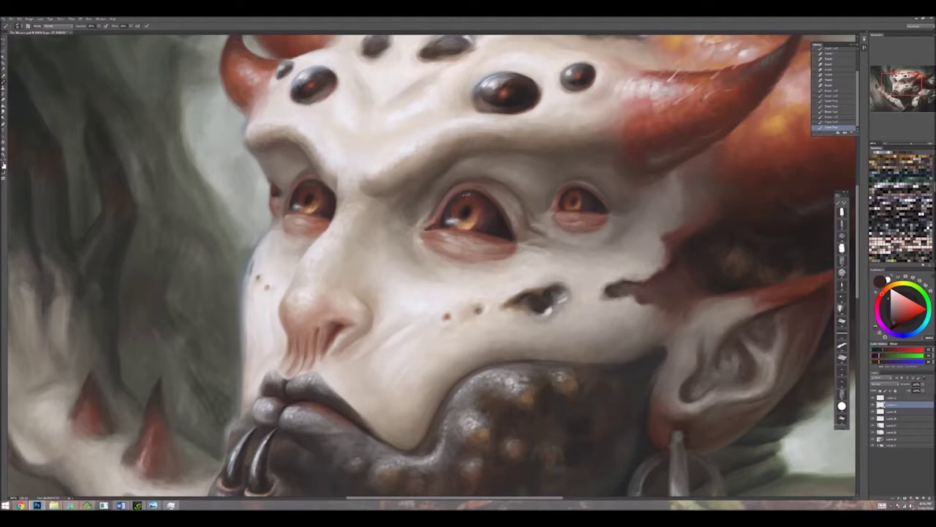
{"action": "key", "text": "b"}
{"action": "key", "text": "5"}
{"action": "key", "text": "4"}
{"action": "key", "text": "3"}
{"action": "key", "text": "2"}
{"action": "key", "text": "1"}
{"action": "key", "text": "ctrl+0"}
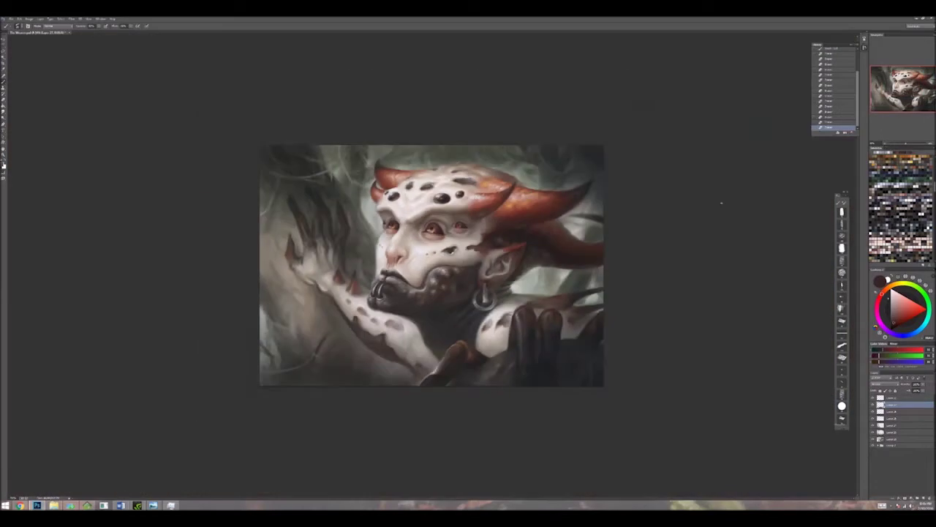
{"action": "key", "text": "ctrl+plus"}
{"action": "key", "text": "ctrl+plus"}
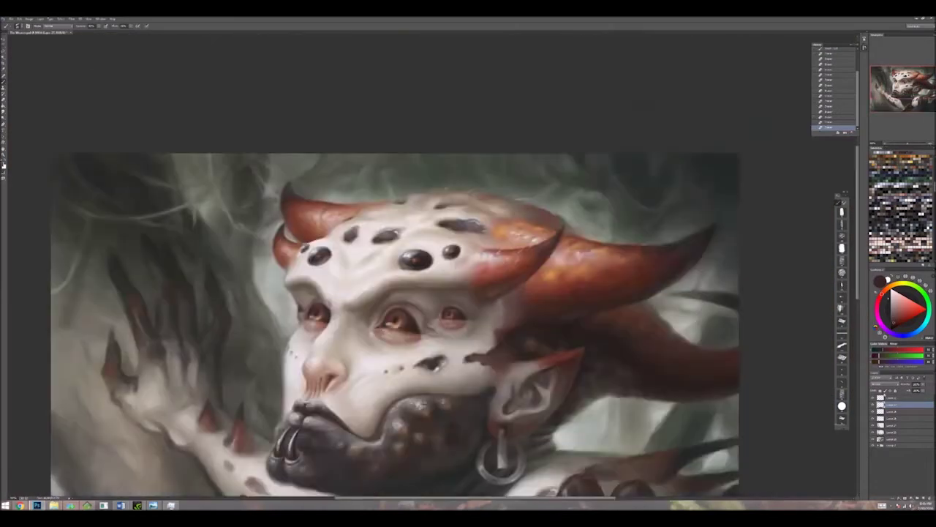
{"action": "key", "text": "ctrl+plus"}
{"action": "key", "text": "ctrl+plus"}
Step: Paint a thin light hair on the head's top edge and short light hairs on the red horn
{"action": "left_click_drag", "start_coordinate": [594, 125], "coordinate": [542, 202]}
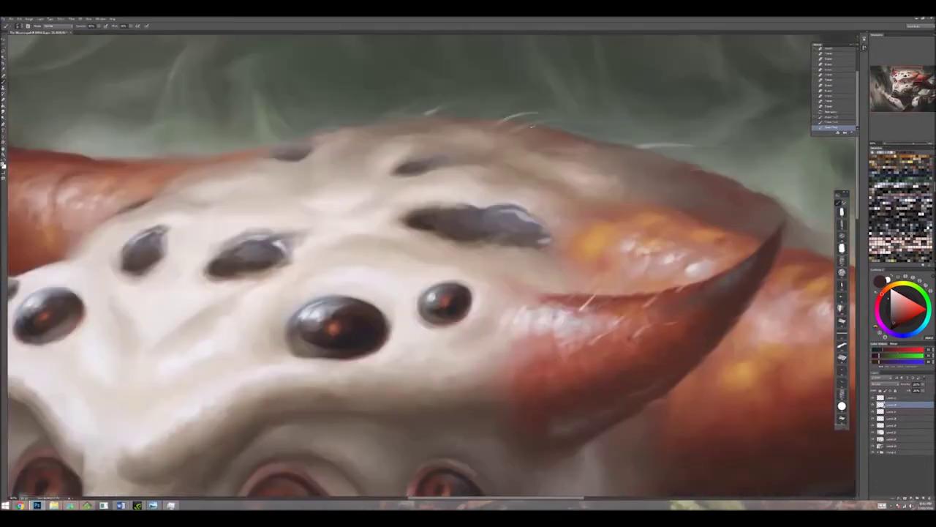
{"action": "left_click_drag", "start_coordinate": [589, 137], "coordinate": [622, 132]}
{"action": "left_click_drag", "start_coordinate": [640, 362], "coordinate": [464, 297]}
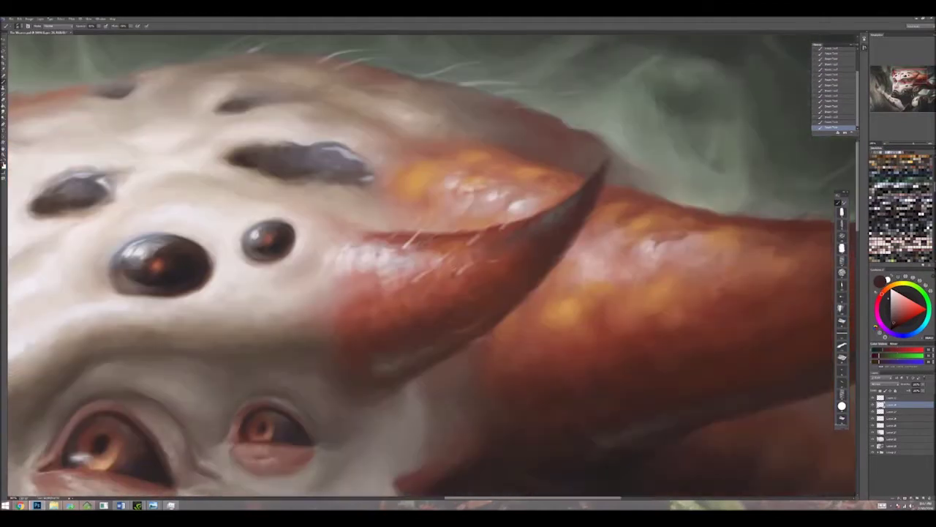
{"action": "key", "text": "alt+]"}
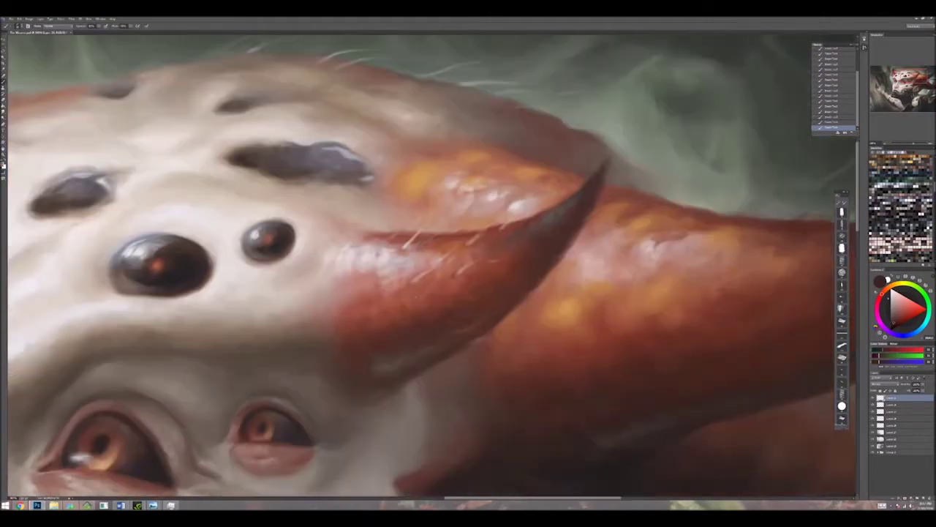
{"action": "left_click_drag", "start_coordinate": [405, 306], "coordinate": [394, 315]}
{"action": "left_click_drag", "start_coordinate": [370, 277], "coordinate": [355, 295]}
{"action": "left_click_drag", "start_coordinate": [419, 277], "coordinate": [364, 286]}
Step: Add a light highlight along the horn and faint strokes on its dark edge
{"action": "left_click_drag", "start_coordinate": [375, 251], "coordinate": [410, 255]}
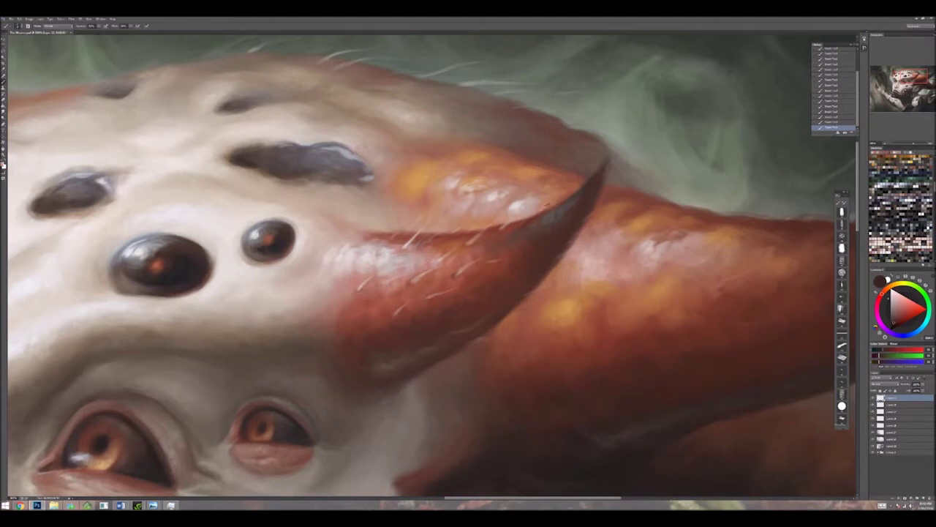
{"action": "left_click_drag", "start_coordinate": [593, 191], "coordinate": [603, 183]}
{"action": "left_click_drag", "start_coordinate": [563, 223], "coordinate": [528, 245]}
{"action": "key", "text": "ctrl+minus"}
{"action": "key", "text": "ctrl+minus"}
{"action": "key", "text": "ctrl+minus"}
{"action": "key", "text": "ctrl+plus"}
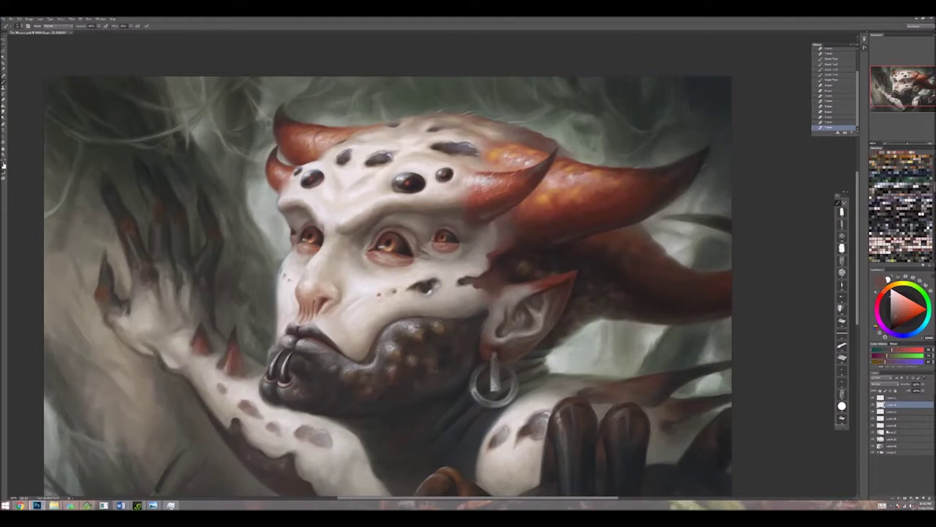
Step: Paint fine light hair strokes on the right-sweeping horn on the original painting layer
{"action": "left_click", "coordinate": [897, 432]}
{"action": "left_click", "coordinate": [896, 404]}
{"action": "key", "text": "ctrl+plus"}
{"action": "key", "text": "ctrl+plus"}
{"action": "key", "text": "ctrl+plus"}
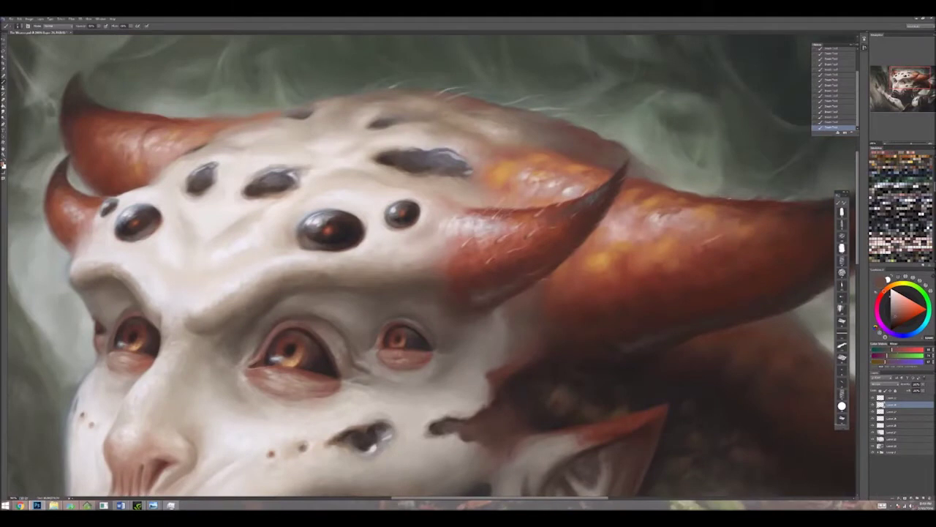
{"action": "left_click_drag", "start_coordinate": [800, 199], "coordinate": [635, 235]}
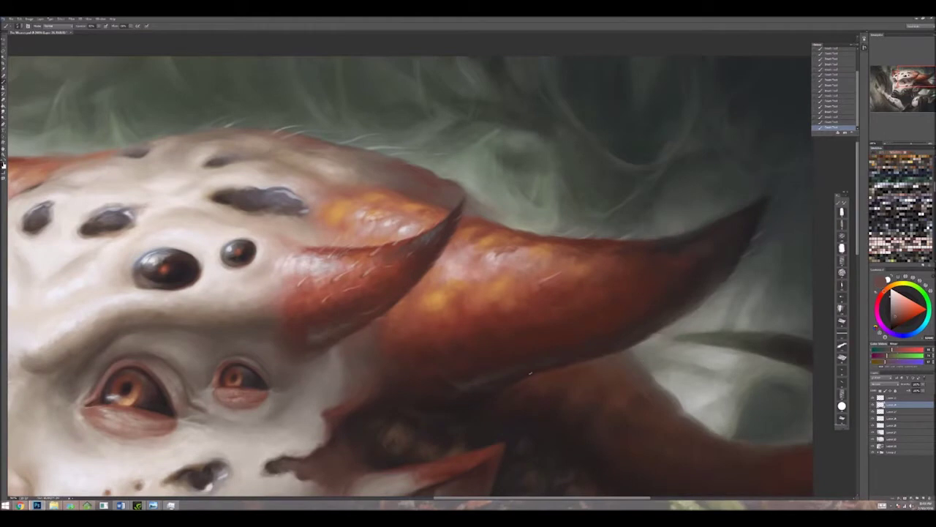
{"action": "key", "text": "b"}
{"action": "left_click", "coordinate": [502, 218]}
{"action": "left_click_drag", "start_coordinate": [616, 265], "coordinate": [639, 250]}
{"action": "mouse_move", "coordinate": [609, 286]}
{"action": "left_mouse_down"}
{"action": "mouse_move", "coordinate": [592, 263]}
{"action": "mouse_move", "coordinate": [539, 316]}
{"action": "left_mouse_up"}
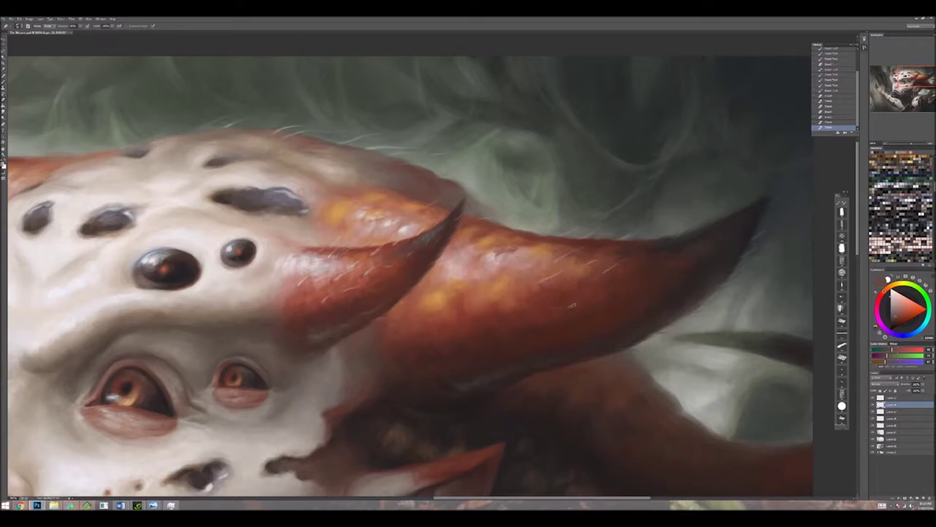
Step: Zoom out and recentre the view on the forehead and horns
{"action": "key", "text": "ctrl+minus"}
{"action": "key", "text": "ctrl+minus"}
{"action": "key", "text": "ctrl+minus"}
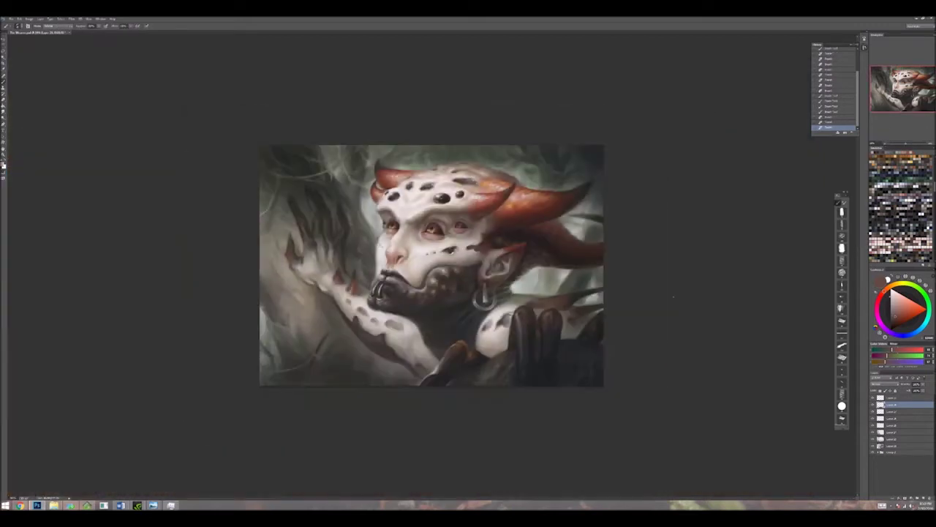
{"action": "scroll", "coordinate": [444, 160], "scroll_direction": "up", "scroll_amount": 5}
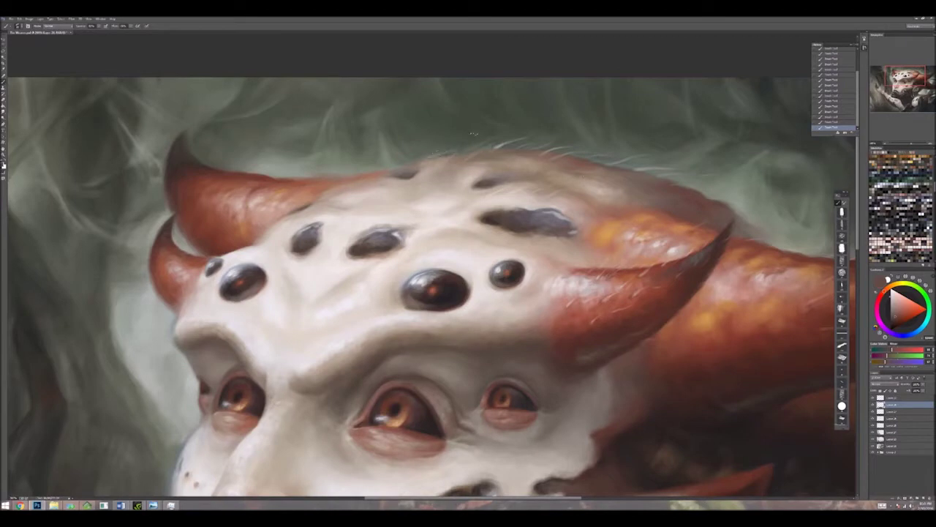
{"action": "left_click_drag", "start_coordinate": [409, 220], "coordinate": [512, 187]}
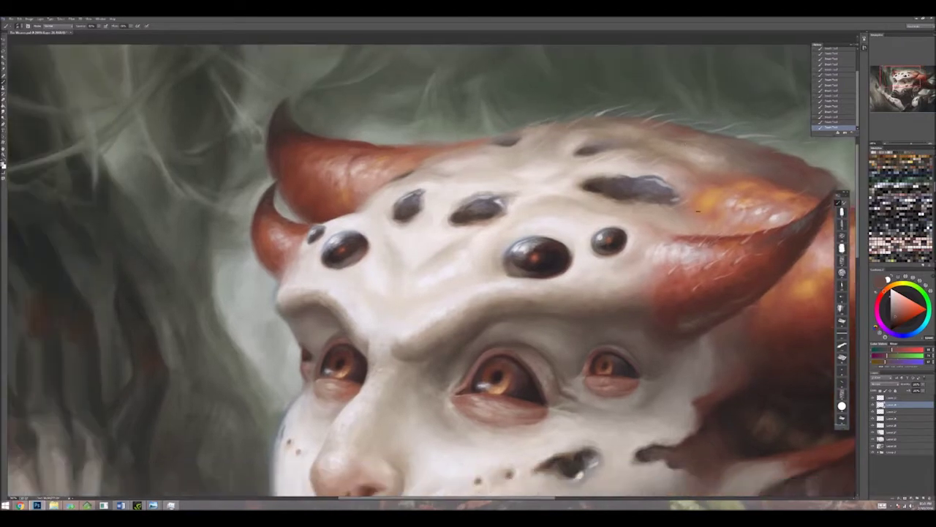
{"action": "left_click", "coordinate": [622, 208], "text": "alt"}
{"action": "key", "text": "ctrl+0"}
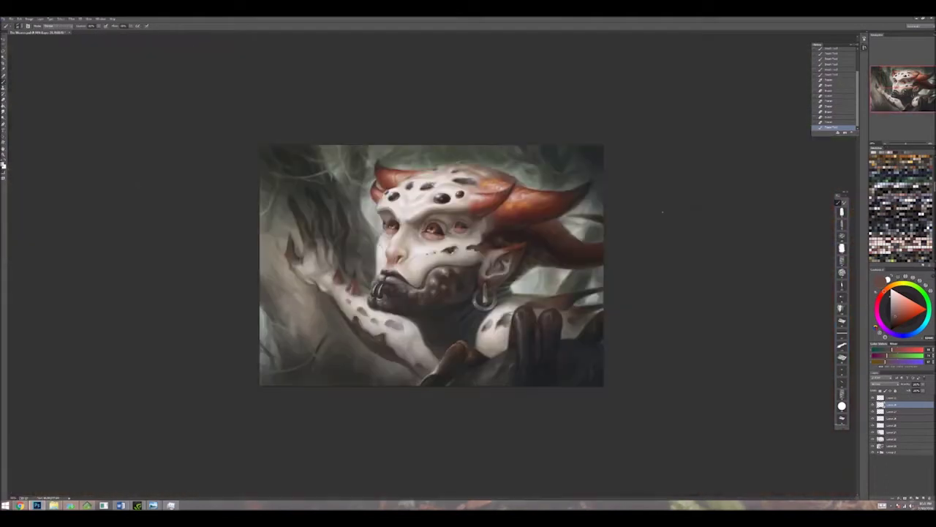
{"action": "key", "text": "ctrl+plus"}
{"action": "key", "text": "ctrl+plus"}
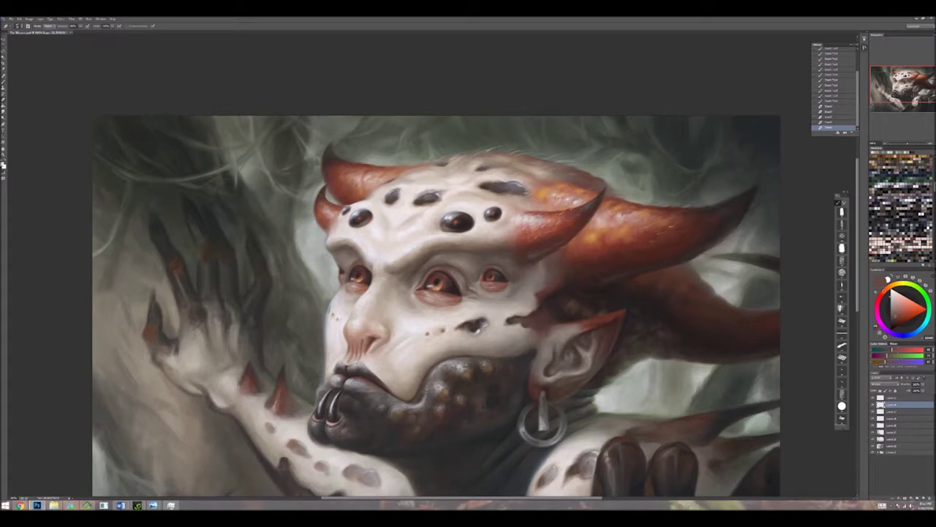
{"action": "key", "text": "e"}
{"action": "key", "text": "b"}
{"action": "left_click_drag", "start_coordinate": [746, 311], "coordinate": [608, 280]}
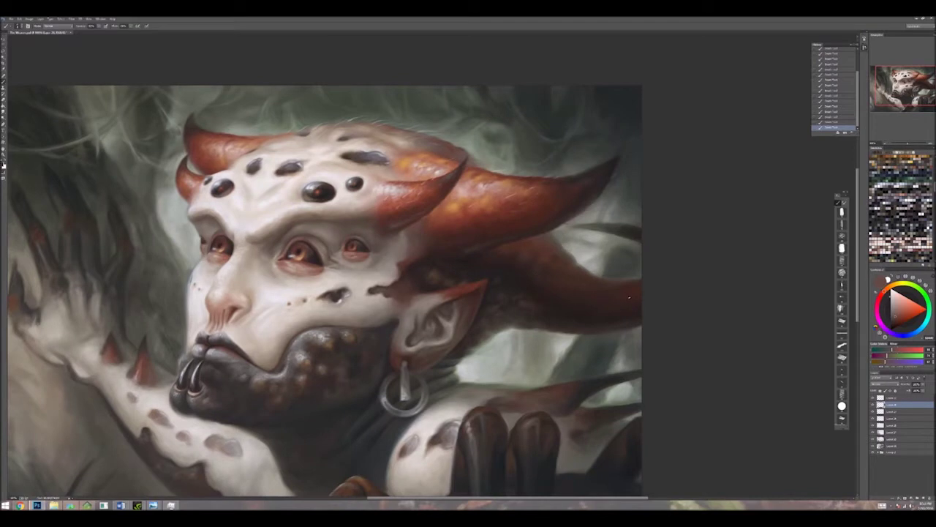
{"action": "key", "text": "5"}
{"action": "key", "text": "5"}
{"action": "key", "text": "7"}
{"action": "key", "text": "3"}
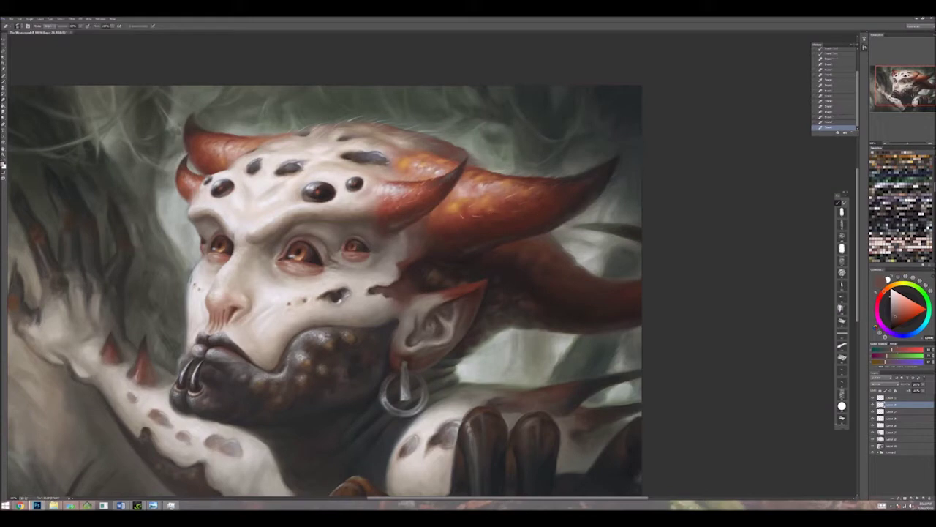
{"action": "key", "text": "5"}
{"action": "key", "text": "8"}
{"action": "key", "text": "e"}
{"action": "scroll", "coordinate": [348, 276], "scroll_direction": "down", "scroll_amount": 2}
{"action": "key", "text": "ctrl+plus"}
{"action": "scroll", "coordinate": [433, 266], "scroll_direction": "up", "scroll_amount": 3}
{"action": "key", "text": "b"}
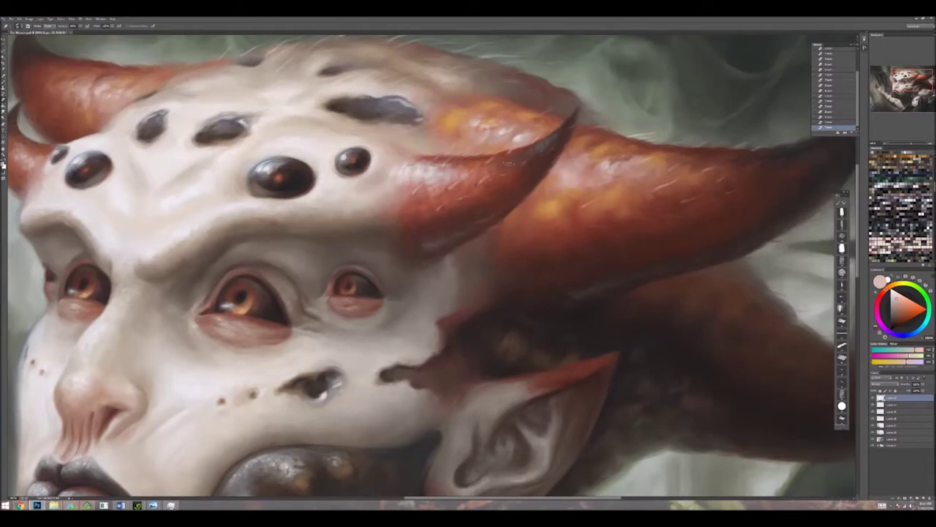
{"action": "key", "text": "ctrl+0"}
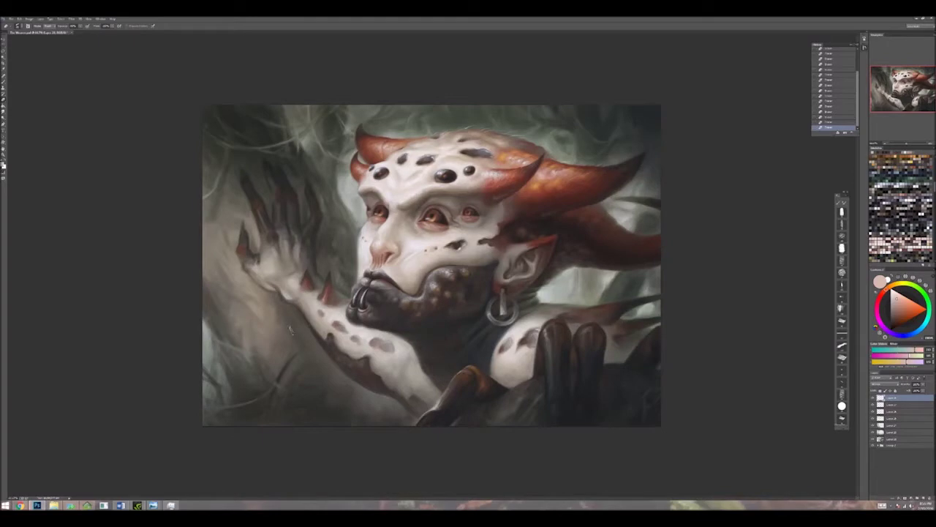
{"action": "key", "text": "ctrl+plus"}
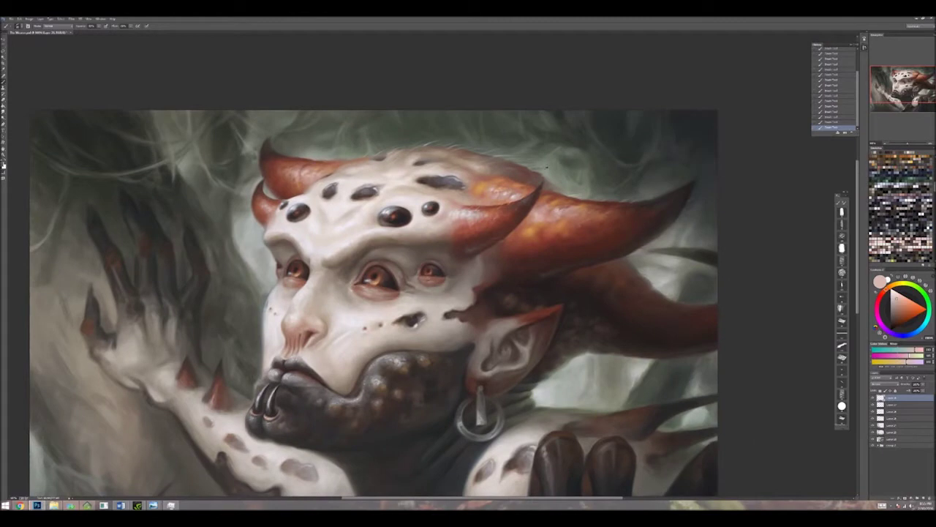
{"action": "left_click", "coordinate": [900, 411]}
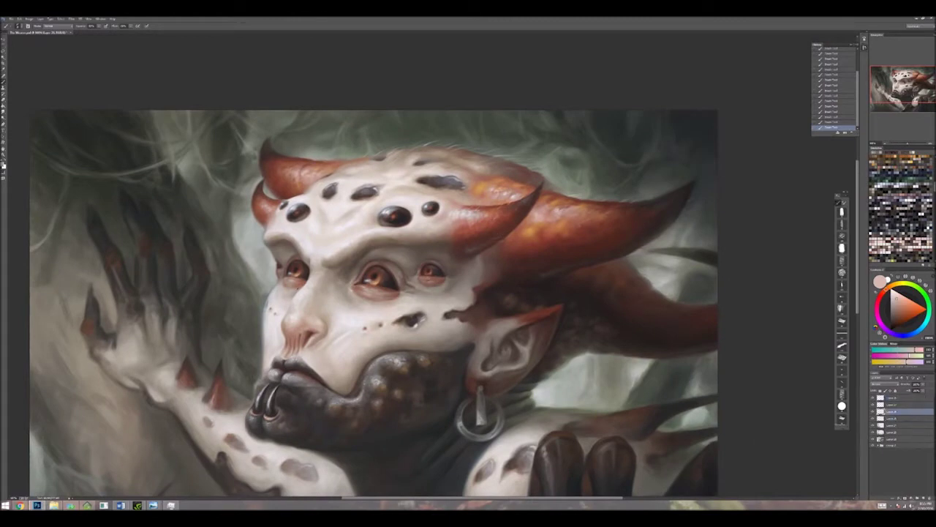
{"action": "left_click_drag", "start_coordinate": [268, 278], "coordinate": [355, 260]}
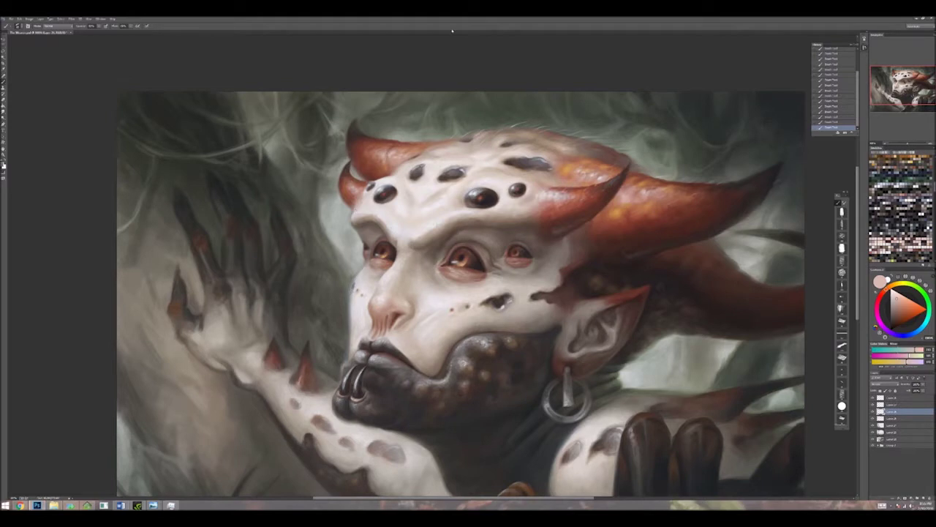
{"action": "left_click_drag", "start_coordinate": [363, 95], "coordinate": [199, 120]}
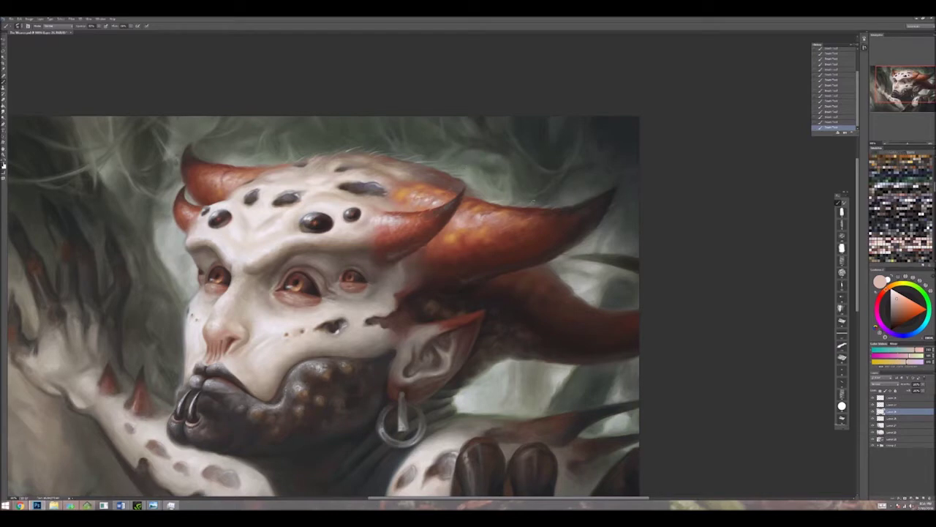
{"action": "left_click_drag", "start_coordinate": [557, 212], "coordinate": [607, 176]}
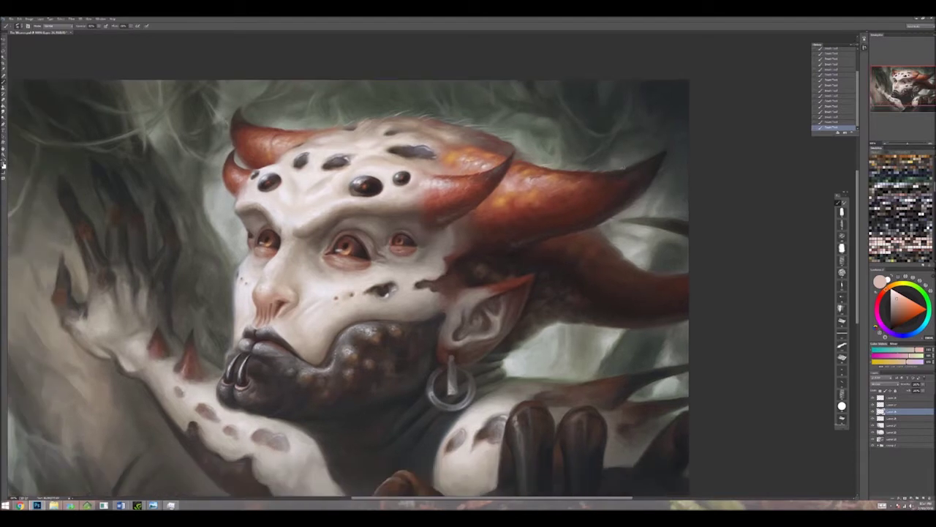
{"action": "key", "text": "ctrl+minus"}
{"action": "key", "text": "ctrl+minus"}
{"action": "key", "text": "ctrl+minus"}
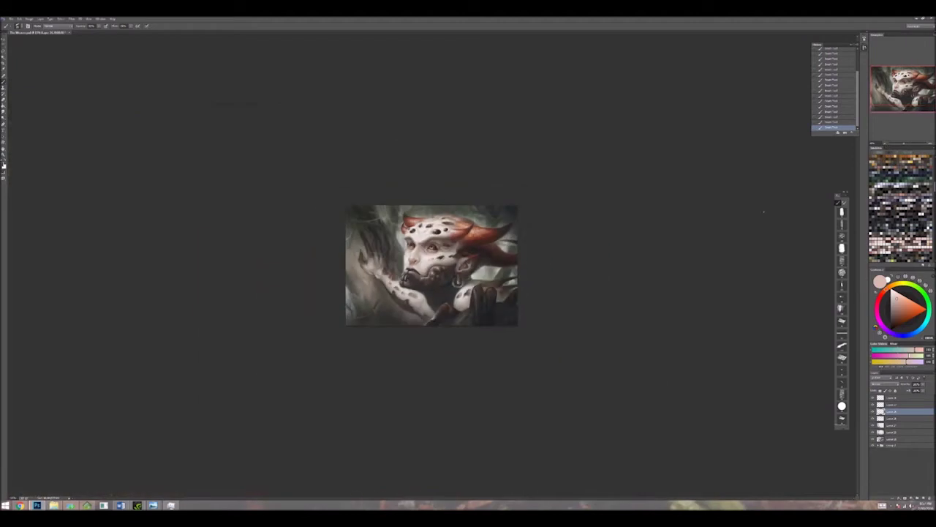
{"action": "key", "text": "ctrl+plus"}
{"action": "key", "text": "ctrl+plus"}
{"action": "key", "text": "ctrl+plus"}
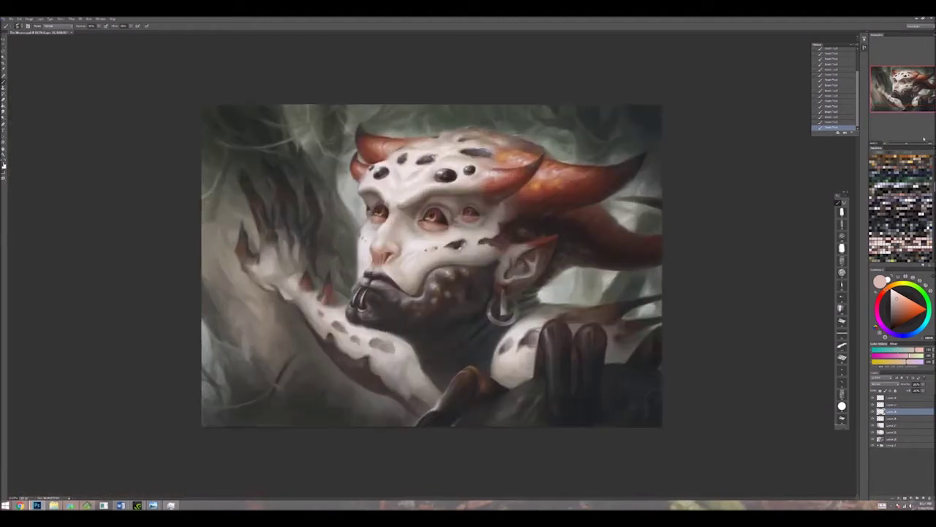
{"action": "key", "text": "ctrl+plus"}
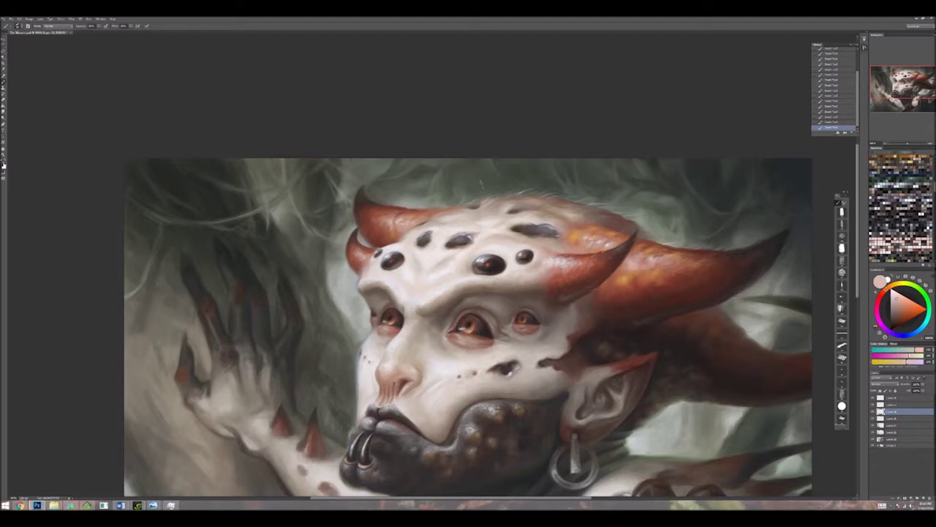
Step: Brush a light highlight on the head top, preview values with a temporary Hue/Saturation desaturation, then zoom in
{"action": "left_click_drag", "start_coordinate": [491, 199], "coordinate": [476, 200]}
{"action": "key", "text": "ctrl+minus"}
{"action": "key", "text": "ctrl+minus"}
{"action": "left_click", "coordinate": [40, 18]}
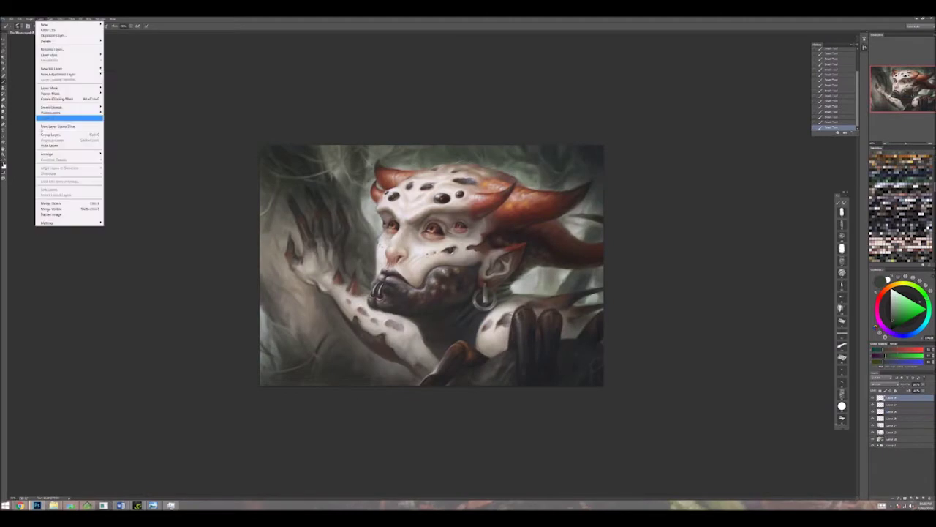
{"action": "left_click", "coordinate": [125, 106]}
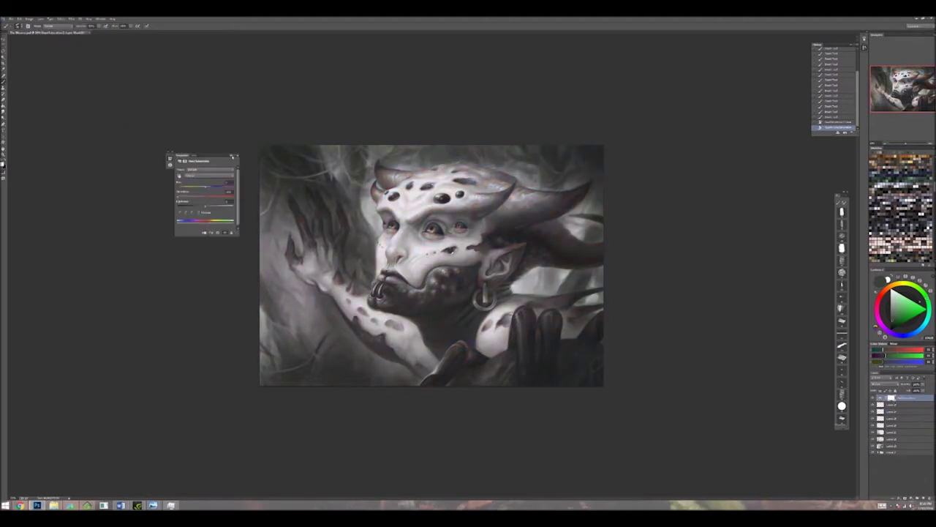
{"action": "left_click", "coordinate": [227, 166]}
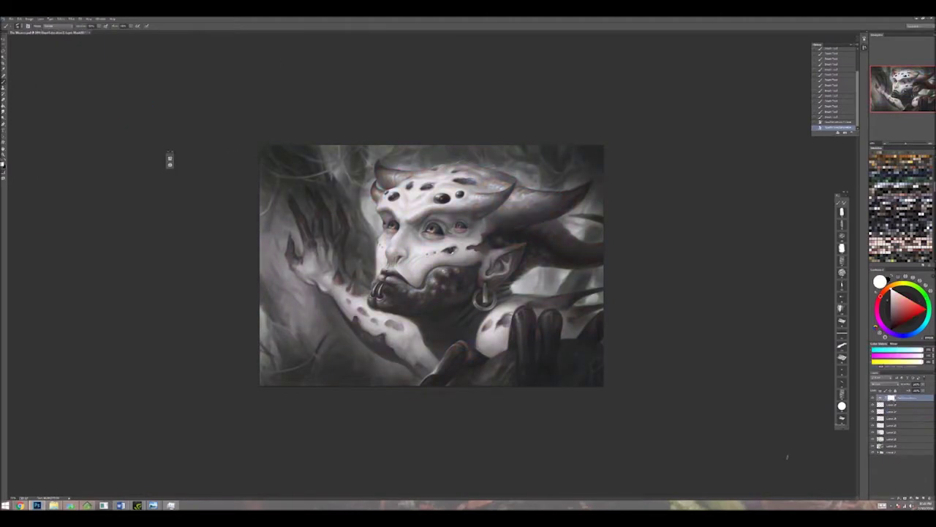
{"action": "key", "text": "ctrl+plus"}
{"action": "key", "text": "Delete"}
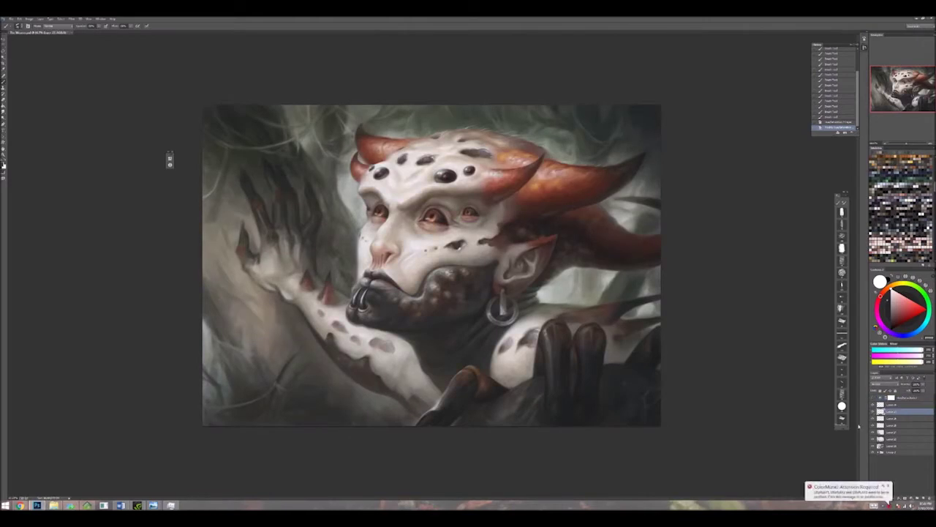
{"action": "key", "text": "ctrl+plus"}
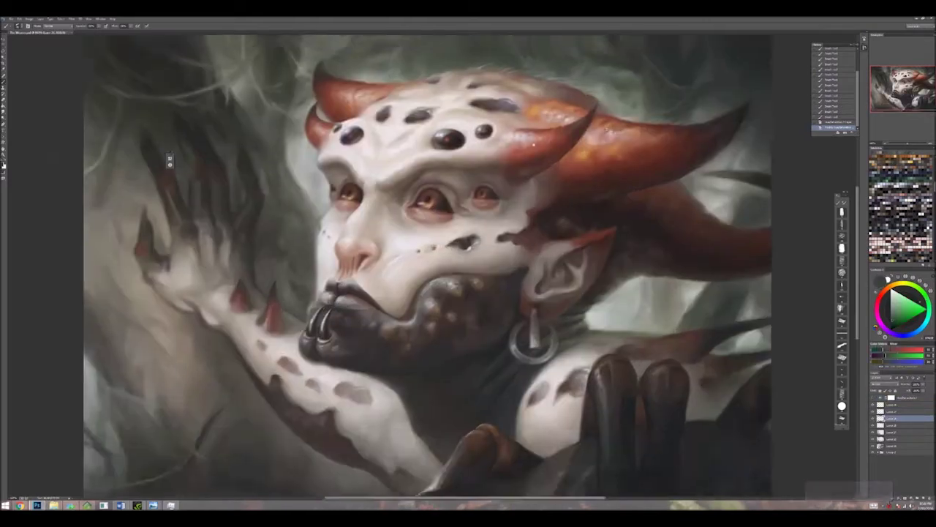
Step: Paint on the head with a sampled colour, toggling the greyscale view to check values
{"action": "left_click_drag", "start_coordinate": [585, 168], "coordinate": [591, 163]}
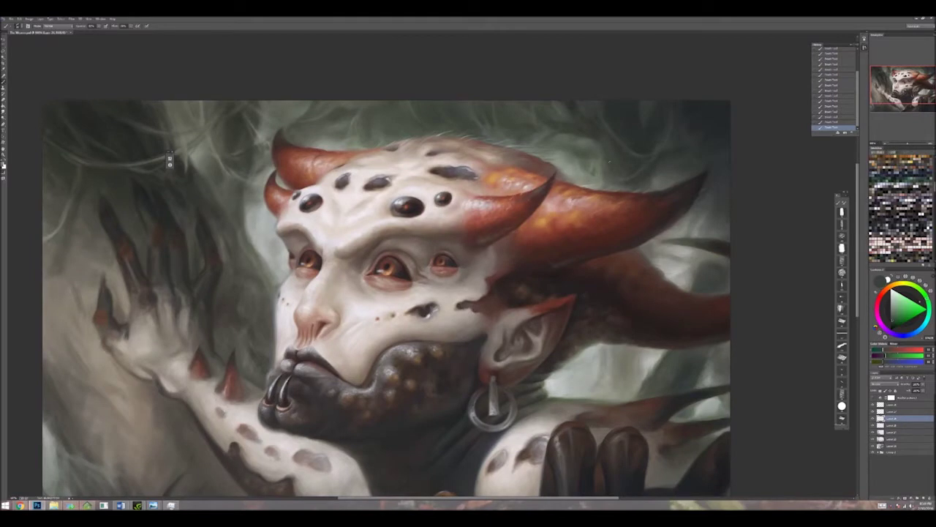
{"action": "left_click", "coordinate": [548, 170], "text": "alt"}
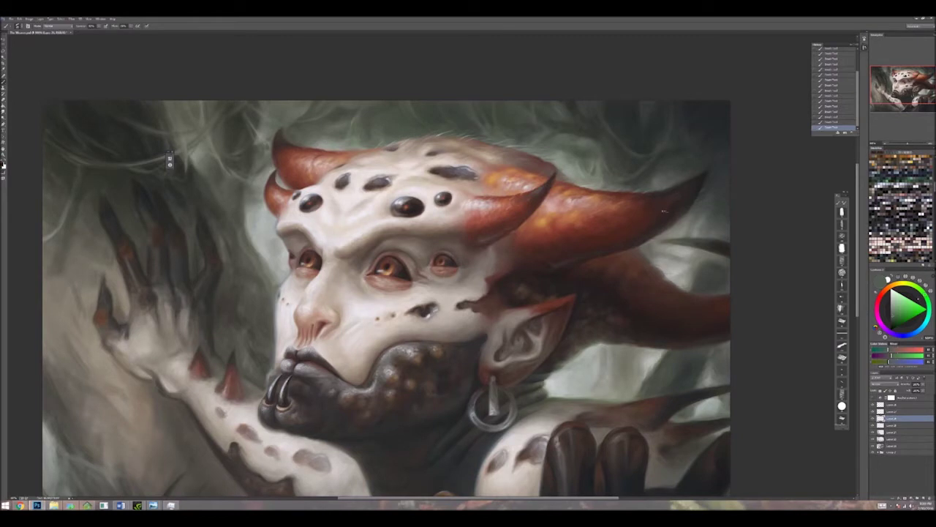
{"action": "key", "text": "ctrl+y"}
{"action": "key", "text": "ctrl+y"}
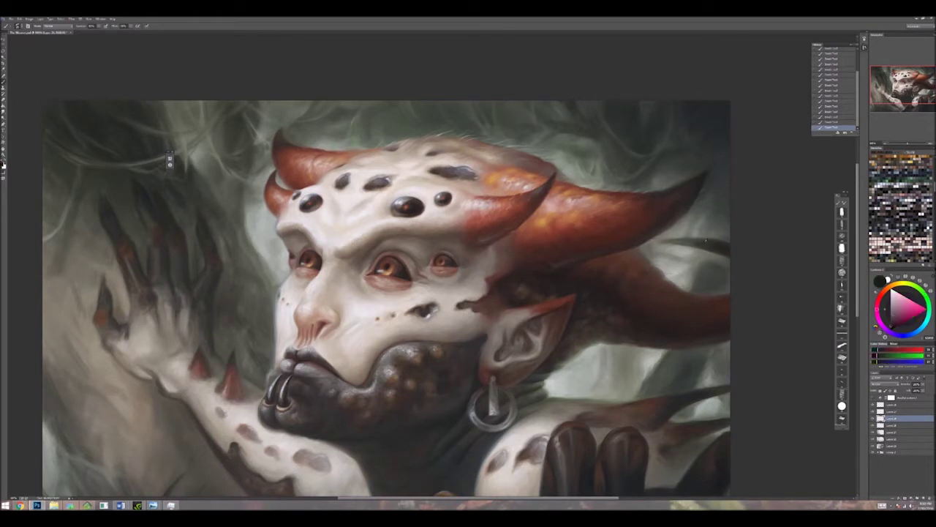
{"action": "key", "text": "ctrl+y"}
{"action": "key", "text": "ctrl+y"}
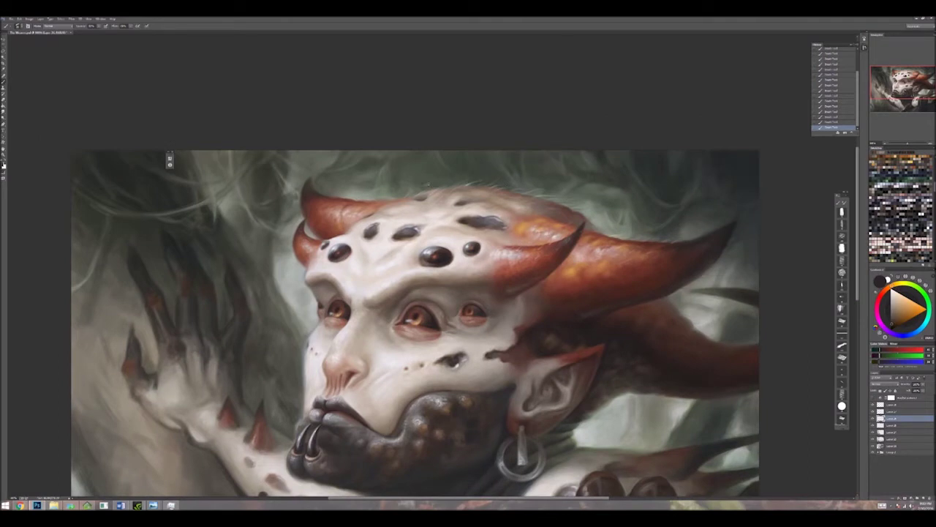
{"action": "key", "text": "ctrl+y"}
{"action": "key", "text": "ctrl+y"}
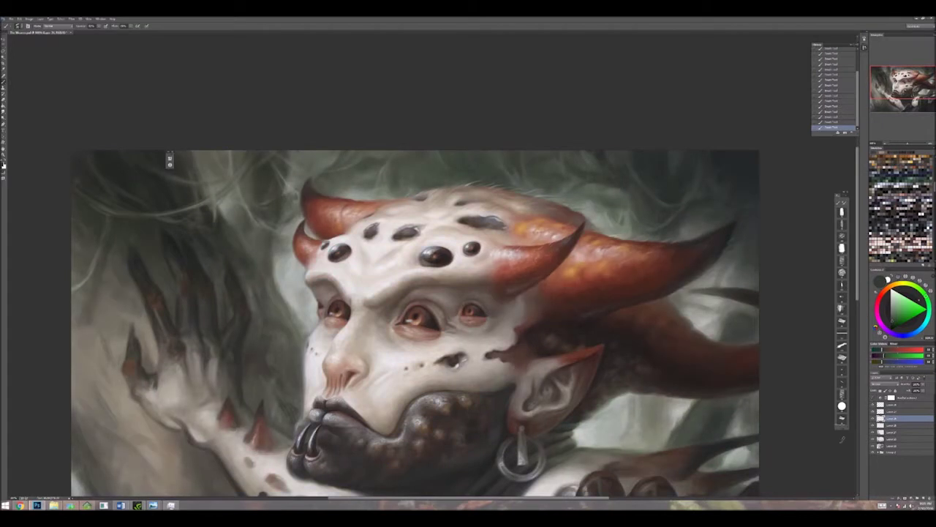
Step: Sample a colour on the upper layer, check values in greyscale zoomed out, then return to the lower layer
{"action": "key", "text": "alt+bracketright"}
{"action": "key", "text": "alt+bracketright"}
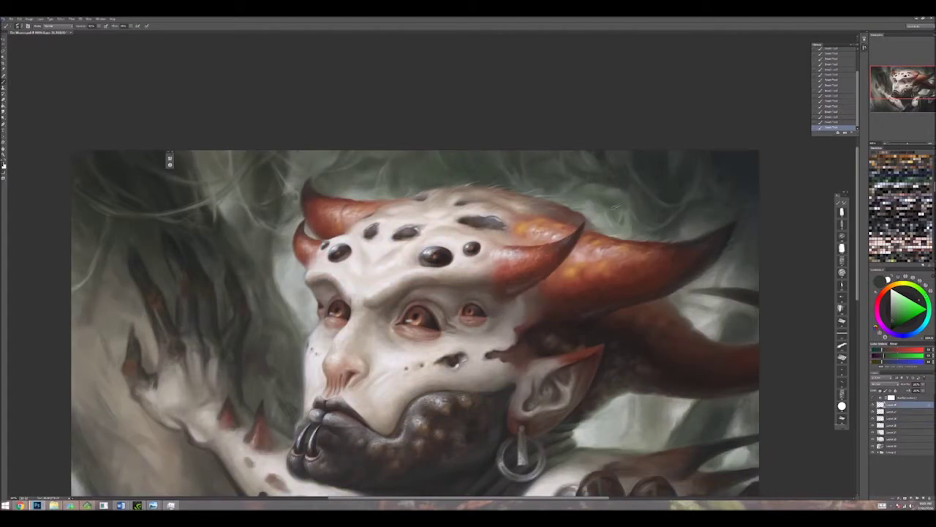
{"action": "left_click", "coordinate": [170, 159], "text": "alt"}
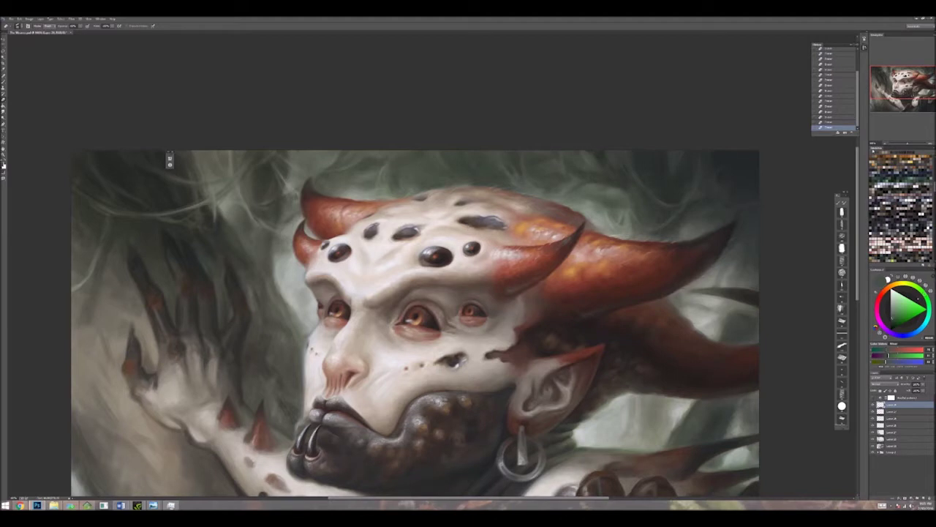
{"action": "key", "text": "ctrl+minus"}
{"action": "key", "text": "ctrl+minus"}
{"action": "key", "text": "ctrl+minus"}
{"action": "key", "text": "ctrl+y"}
{"action": "key", "text": "alt+bracketleft"}
{"action": "key", "text": "ctrl+y"}
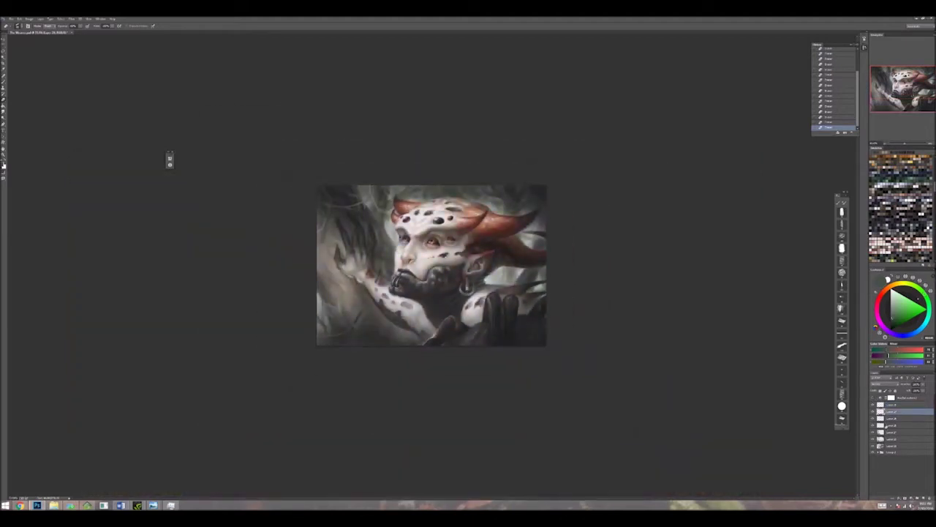
Step: Sample the dark red-brown fur behind the ear and check values in greyscale zoomed far out
{"action": "key", "text": "ctrl+plus"}
{"action": "key", "text": "ctrl+plus"}
{"action": "key", "text": "ctrl+plus"}
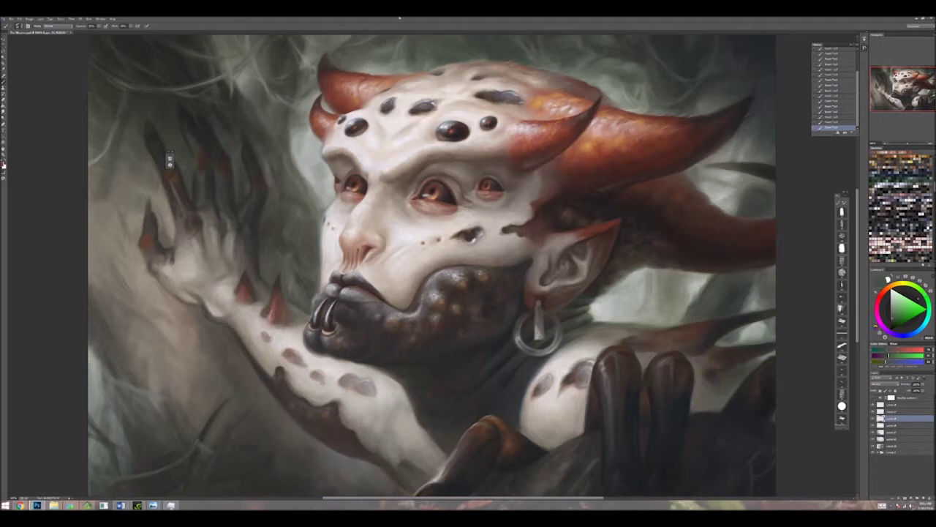
{"action": "left_click", "coordinate": [558, 212], "text": "alt"}
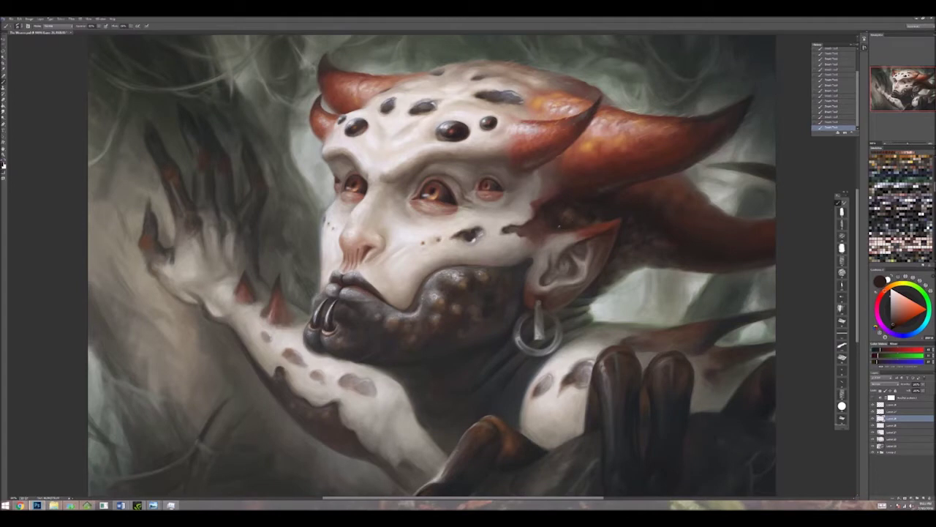
{"action": "key", "text": "ctrl+minus"}
{"action": "key", "text": "ctrl+minus"}
{"action": "key", "text": "ctrl+minus"}
{"action": "key", "text": "ctrl+y"}
{"action": "key", "text": "ctrl+y"}
{"action": "key", "text": "ctrl+plus"}
{"action": "key", "text": "ctrl+plus"}
{"action": "key", "text": "ctrl+plus"}
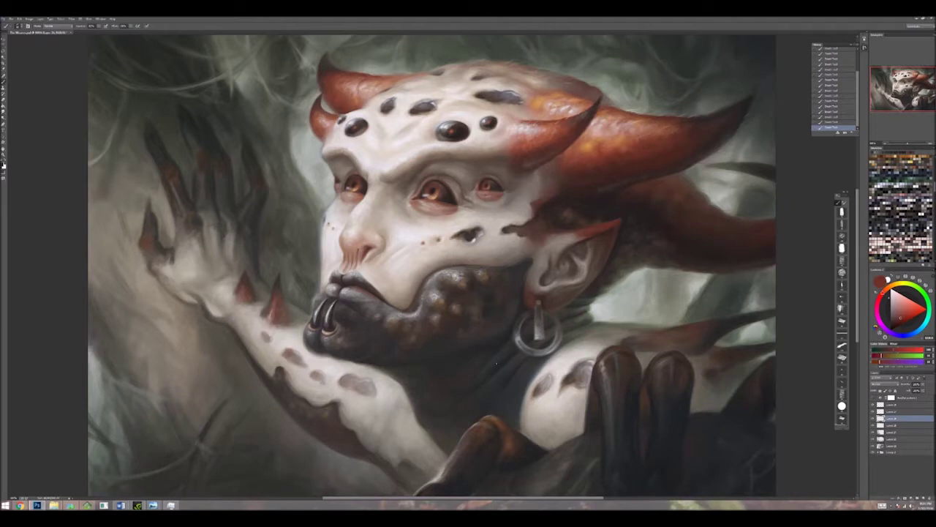
Step: Switch between the upper and lower layers, then bring the top edge into view and zoom out
{"action": "left_click", "coordinate": [900, 404]}
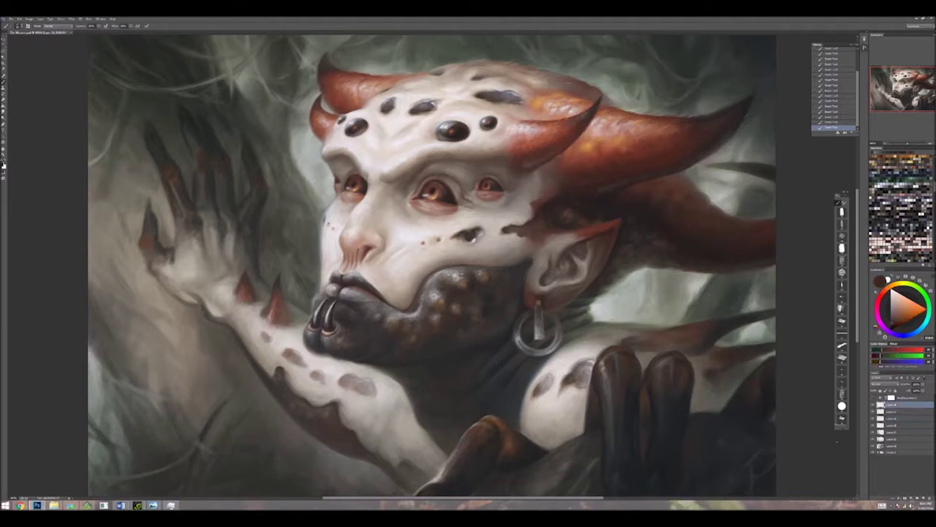
{"action": "left_click", "coordinate": [899, 419]}
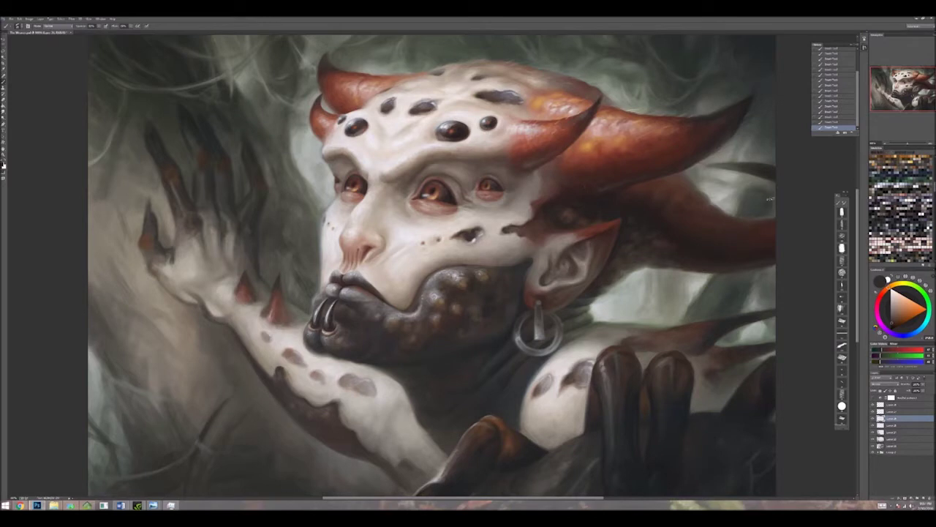
{"action": "left_click_drag", "start_coordinate": [764, 205], "coordinate": [713, 269]}
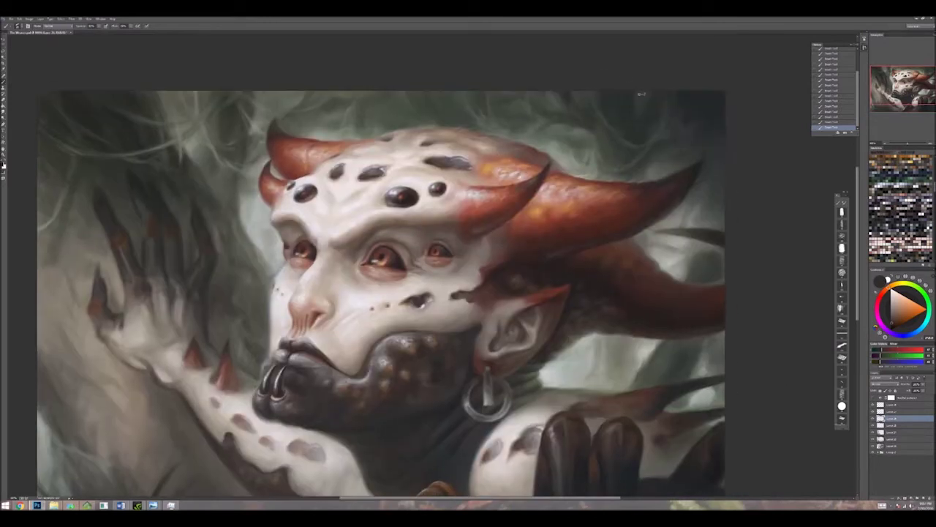
{"action": "key", "text": "ctrl+minus"}
{"action": "key", "text": "ctrl+minus"}
{"action": "key", "text": "ctrl+minus"}
{"action": "key", "text": "ctrl+minus"}
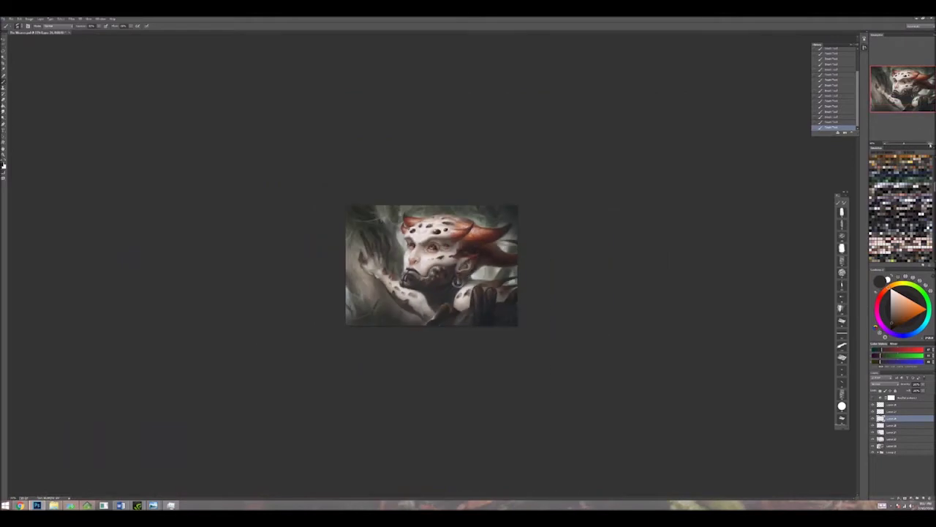
Step: Check the painting's values in greyscale at small size, then zoom in stepwise on the head's forehead eyes
{"action": "key", "text": "ctrl+plus"}
{"action": "key", "text": "ctrl+plus"}
{"action": "key", "text": "ctrl+plus"}
{"action": "key", "text": "ctrl+plus"}
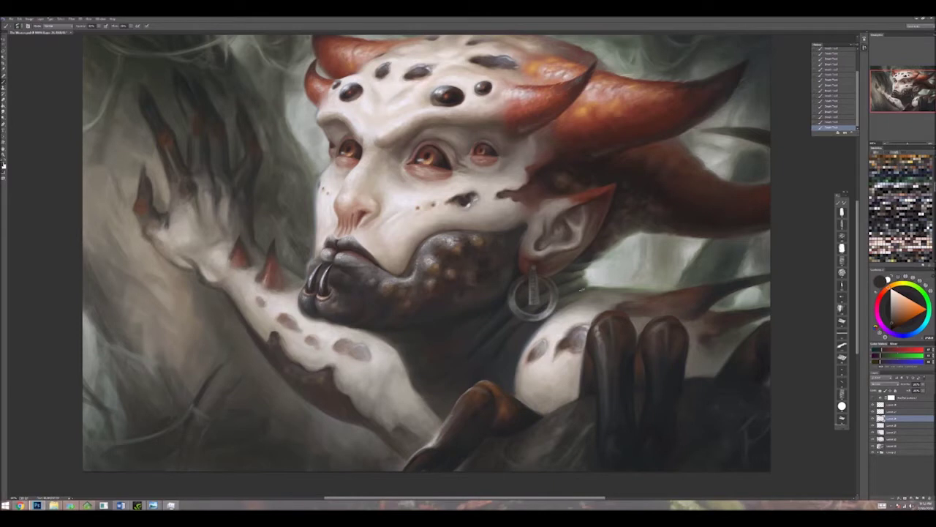
{"action": "key", "text": "ctrl+minus"}
{"action": "key", "text": "ctrl+minus"}
{"action": "key", "text": "ctrl+minus"}
{"action": "key", "text": "ctrl+y"}
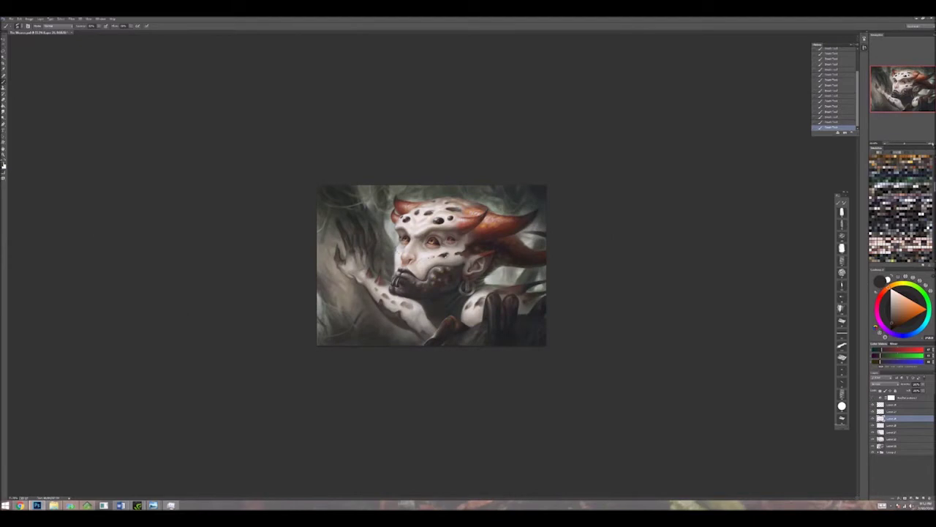
{"action": "key", "text": "ctrl+plus"}
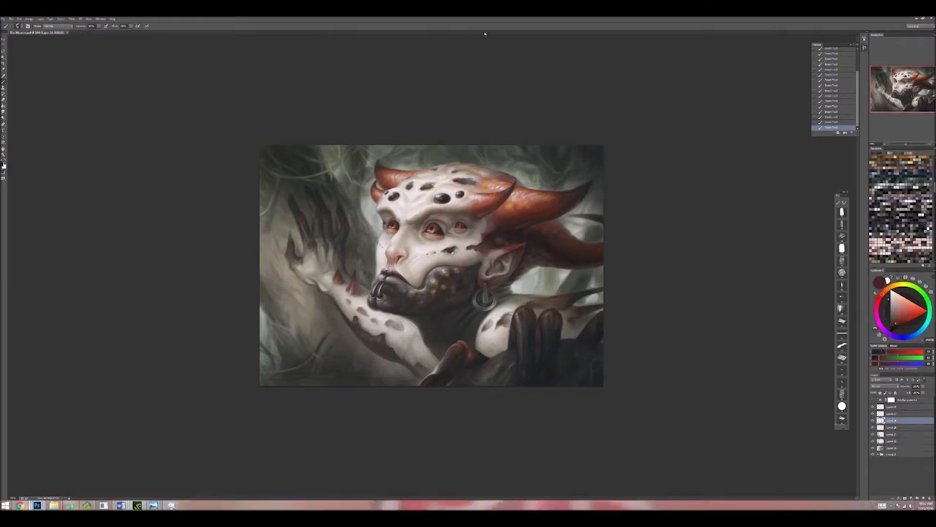
{"action": "key", "text": "ctrl+plus"}
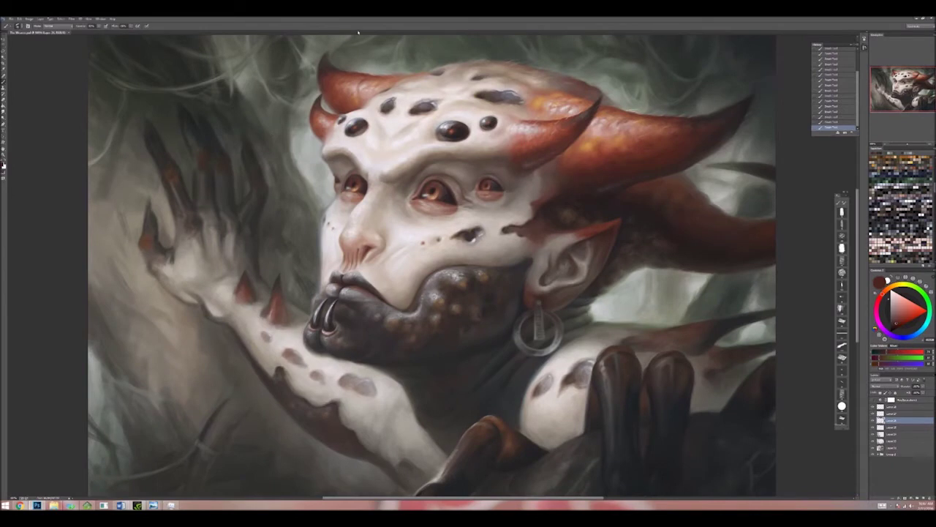
{"action": "key", "text": "ctrl+plus"}
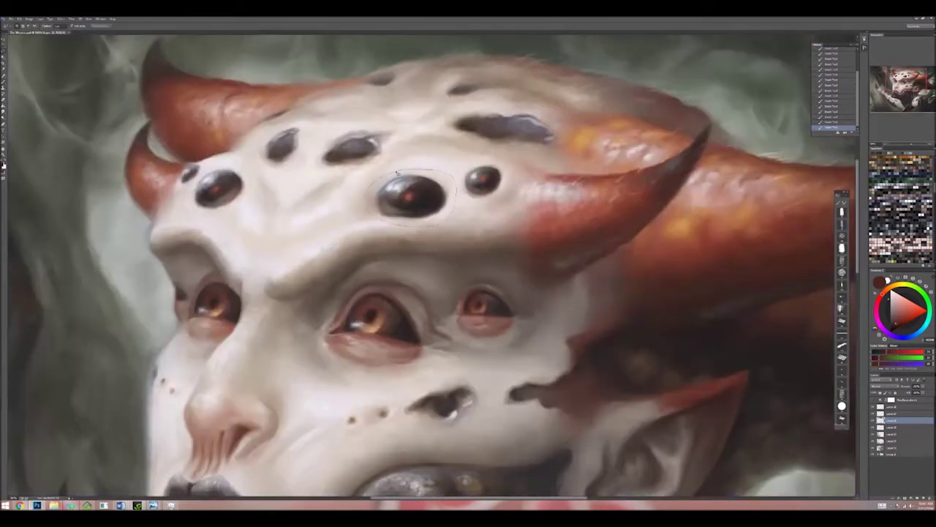
Step: Narrow the upper-left forehead eye with an elliptical selection and Free Transform, leaving the central eye unchanged
{"action": "left_click_drag", "start_coordinate": [373, 169], "coordinate": [448, 227]}
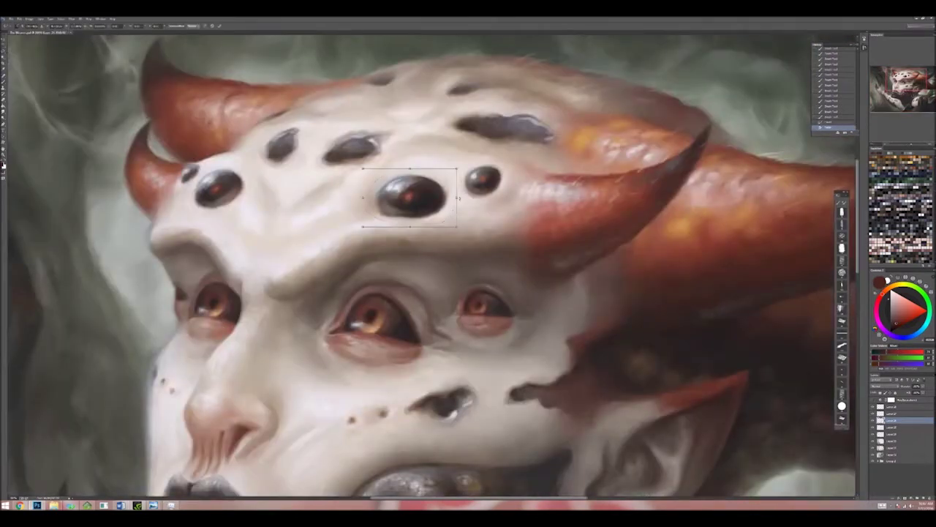
{"action": "key", "text": "ctrl+t"}
{"action": "key", "text": "Return"}
{"action": "mouse_move", "coordinate": [192, 161]}
{"action": "left_mouse_down"}
{"action": "mouse_move", "coordinate": [255, 184]}
{"action": "mouse_move", "coordinate": [253, 216]}
{"action": "left_mouse_up"}
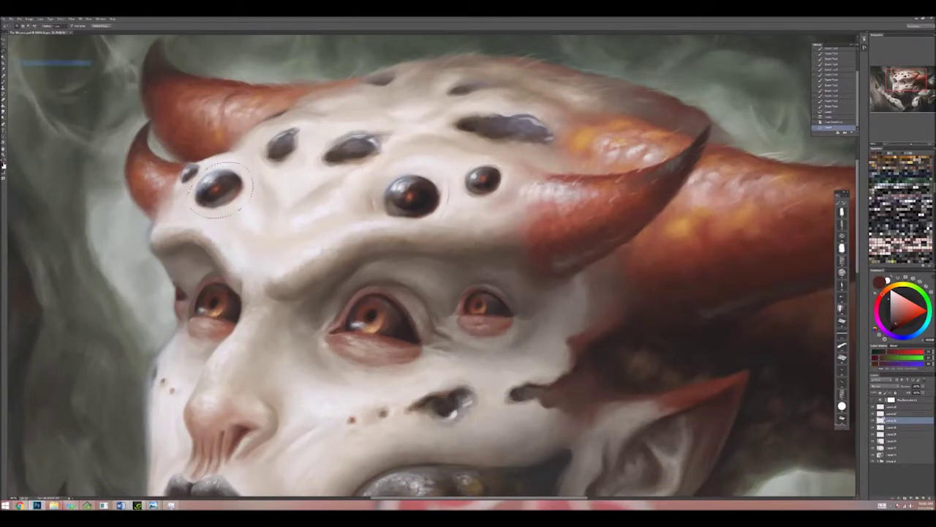
{"action": "key", "text": "ctrl+t"}
{"action": "left_click_drag", "start_coordinate": [255, 189], "coordinate": [220, 188]}
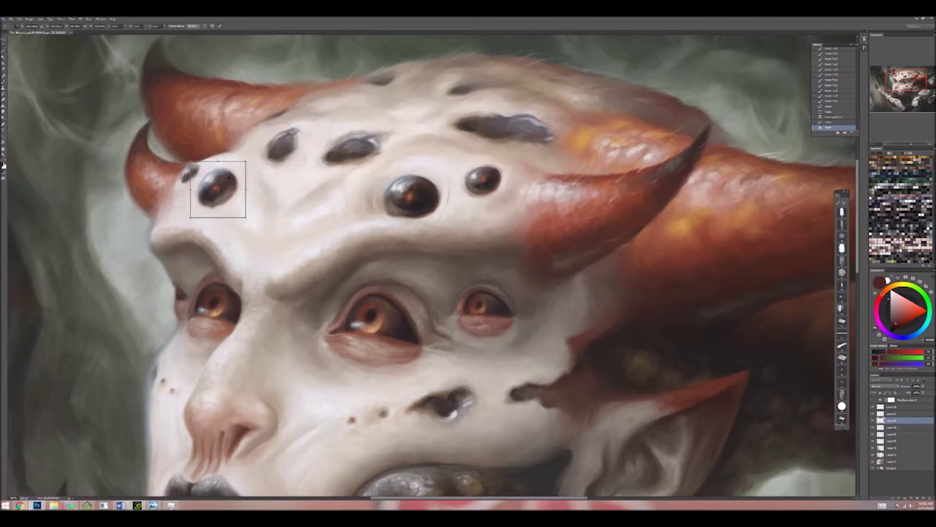
{"action": "key", "text": "Return"}
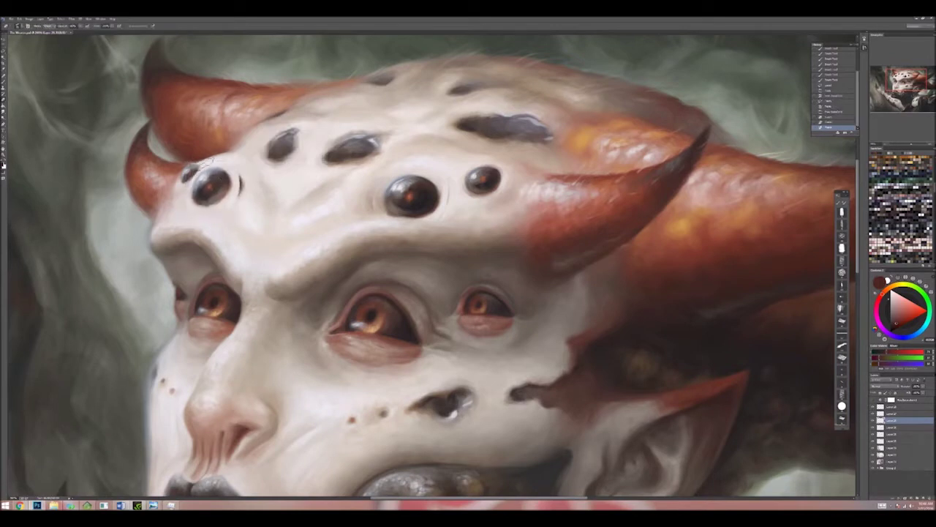
Step: Pick a light cream colour, create a new layer, and move the upper-left forehead eye down and left
{"action": "key", "text": "b"}
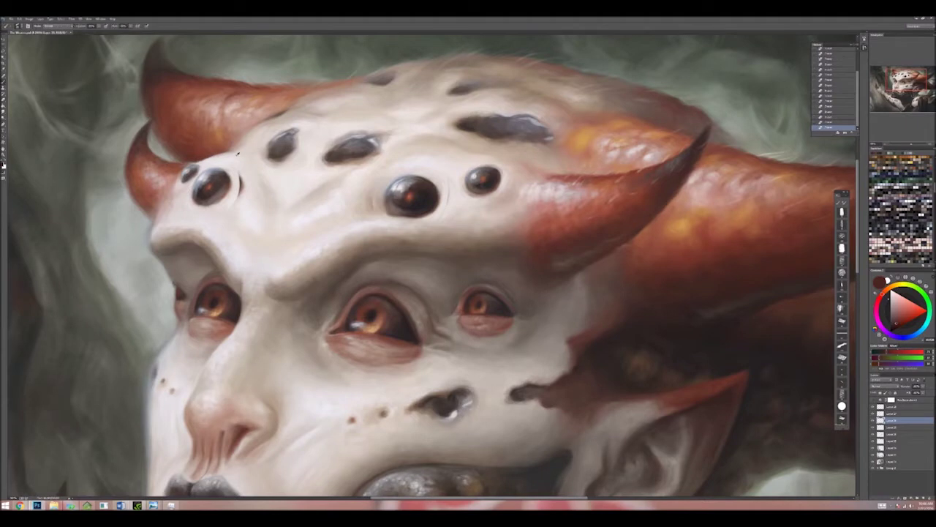
{"action": "key", "text": "l"}
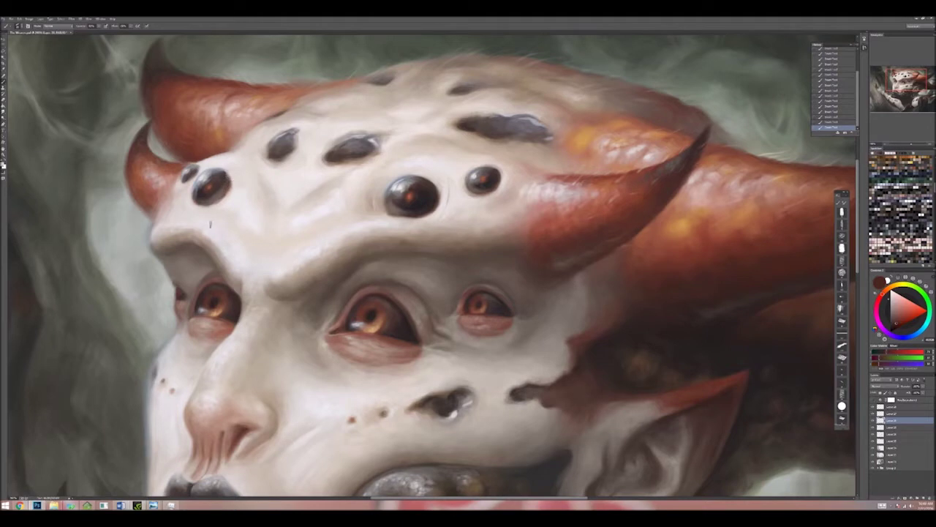
{"action": "key", "text": "alt+]"}
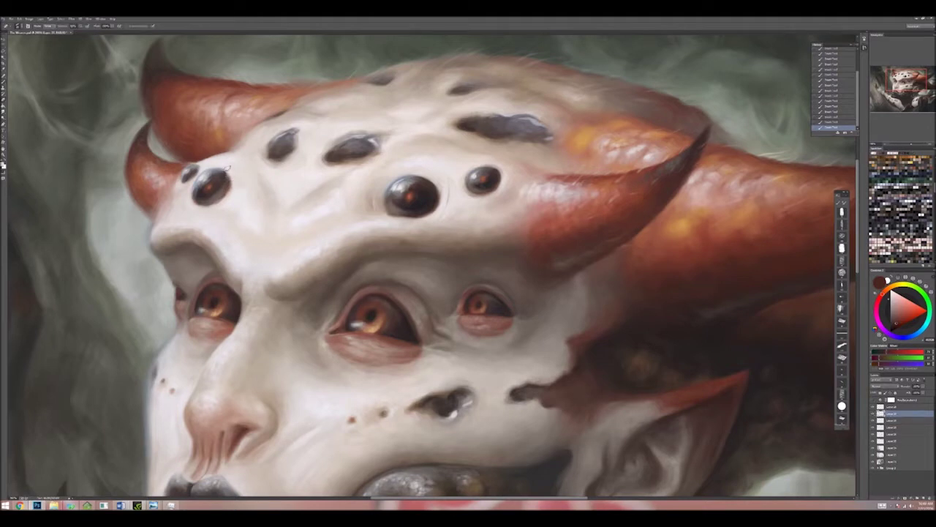
{"action": "left_click", "coordinate": [224, 167], "text": "alt"}
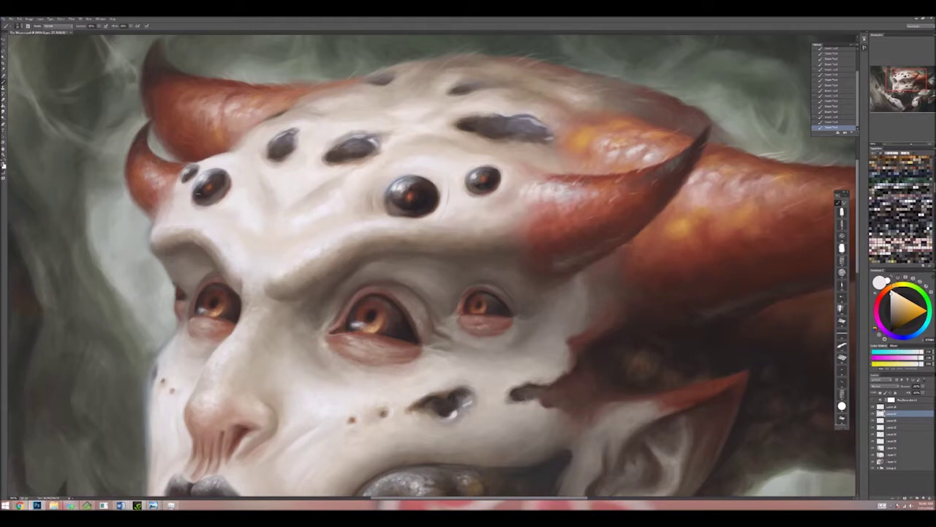
{"action": "key", "text": "ctrl+alt+shift+e"}
{"action": "key", "text": "v"}
{"action": "mouse_move", "coordinate": [212, 179]}
{"action": "left_mouse_down"}
{"action": "mouse_move", "coordinate": [200, 188]}
{"action": "mouse_move", "coordinate": [208, 184]}
{"action": "left_mouse_up"}
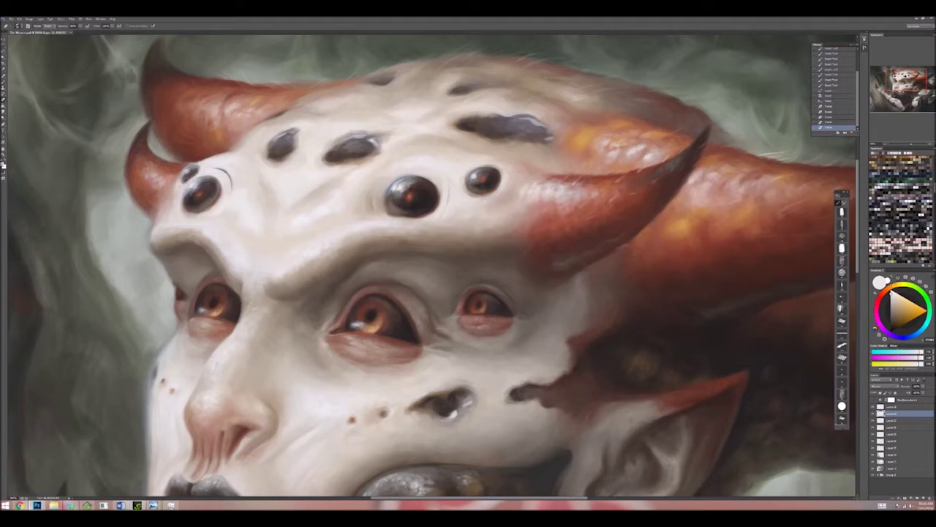
Step: Blend the moved upper-left eye into the skin with cream brushwork, then zoom out to review
{"action": "key", "text": "b"}
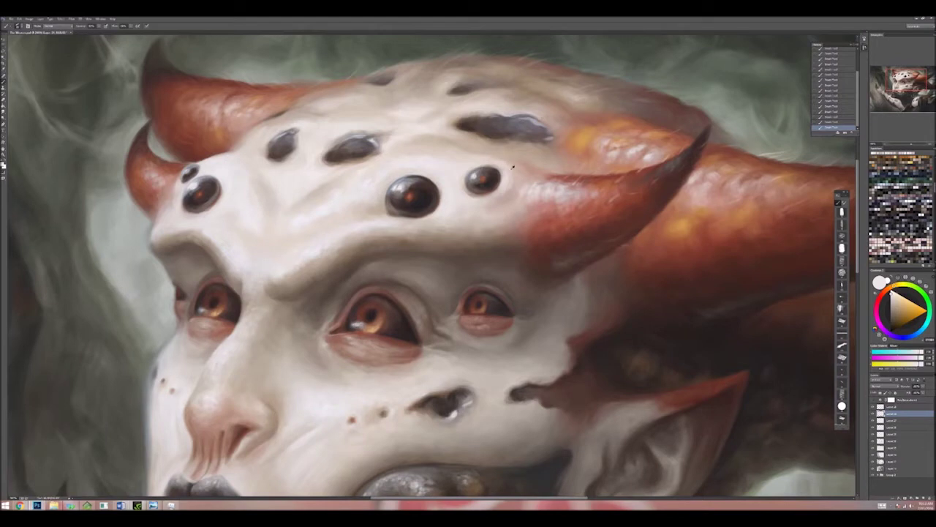
{"action": "left_click_drag", "start_coordinate": [384, 171], "coordinate": [442, 148]}
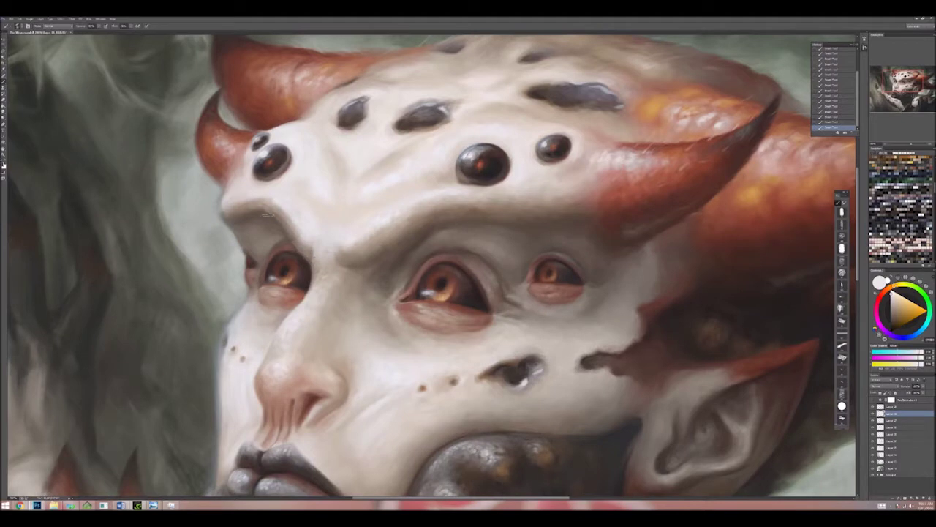
{"action": "key", "text": "ctrl+minus"}
{"action": "key", "text": "ctrl+minus"}
{"action": "key", "text": "ctrl+minus"}
{"action": "key", "text": "ctrl+minus"}
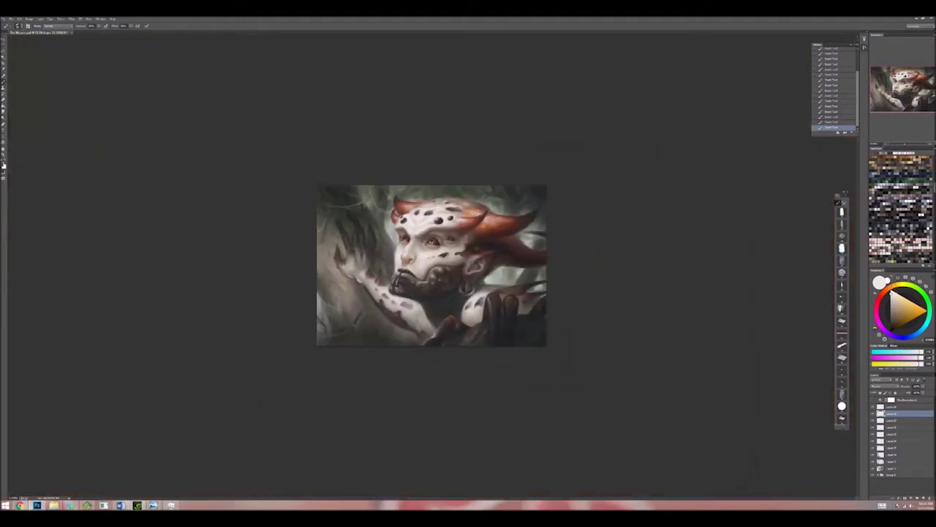
{"action": "key", "text": "ctrl+plus"}
{"action": "key", "text": "ctrl+plus"}
{"action": "key", "text": "ctrl+plus"}
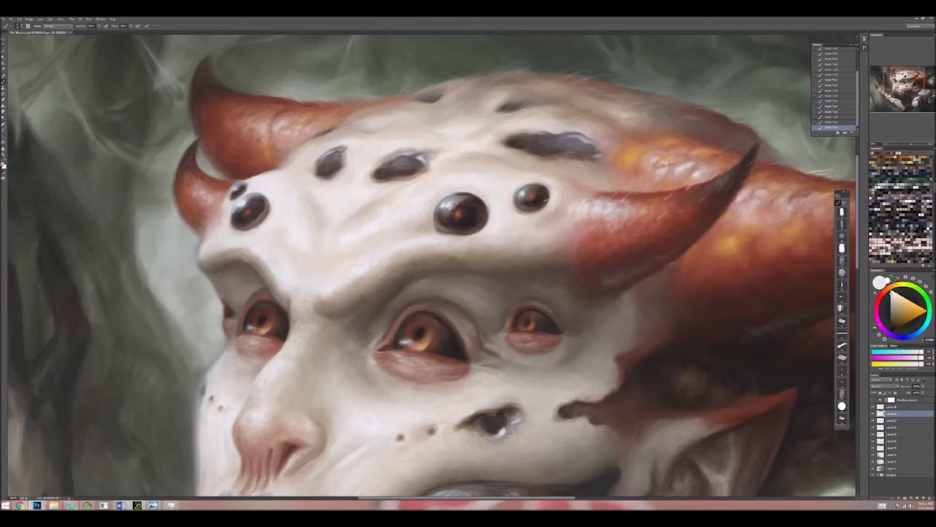
{"action": "key", "text": "h"}
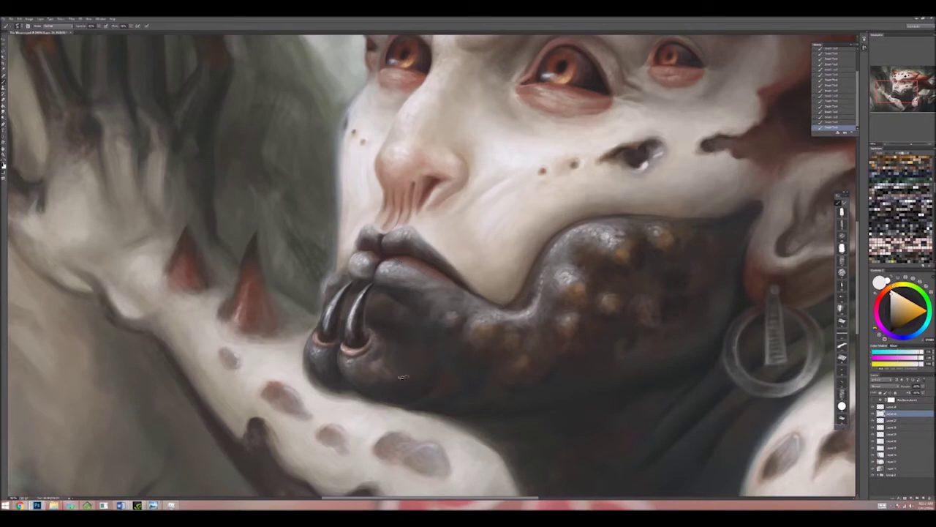
{"action": "key", "text": "ctrl+minus"}
{"action": "key", "text": "ctrl+minus"}
{"action": "key", "text": "ctrl+minus"}
{"action": "key", "text": "ctrl+minus"}
{"action": "key", "text": "ctrl+minus"}
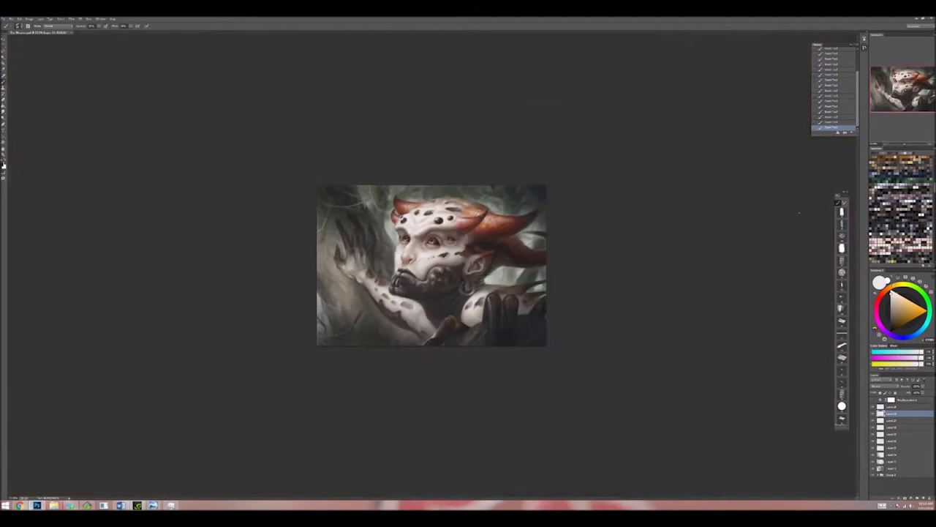
Step: Inspect the face in close-up, then fit the painting to the window and pan to frame the head and hand
{"action": "key", "text": "ctrl+plus"}
{"action": "key", "text": "ctrl+plus"}
{"action": "key", "text": "ctrl+plus"}
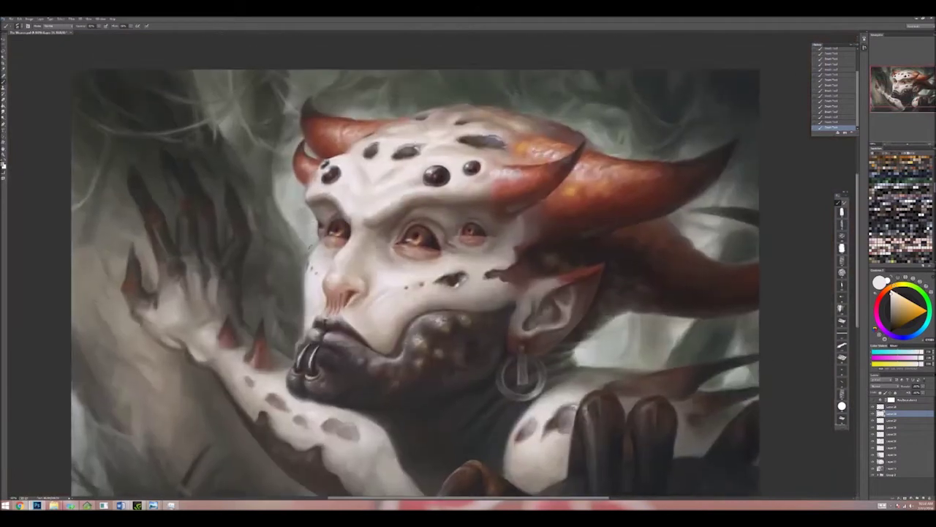
{"action": "key", "text": "ctrl+plus"}
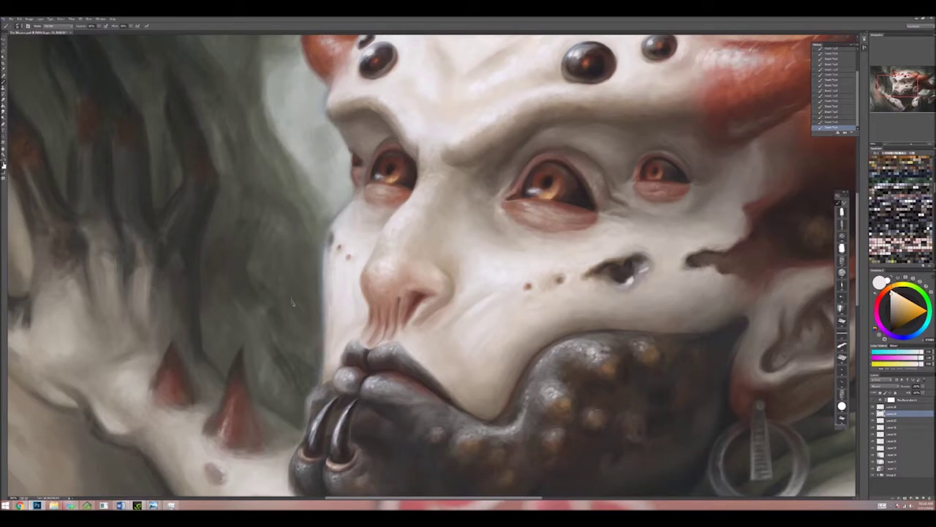
{"action": "key", "text": "ctrl+minus"}
{"action": "key", "text": "ctrl+minus"}
{"action": "key", "text": "ctrl+minus"}
{"action": "key", "text": "ctrl+minus"}
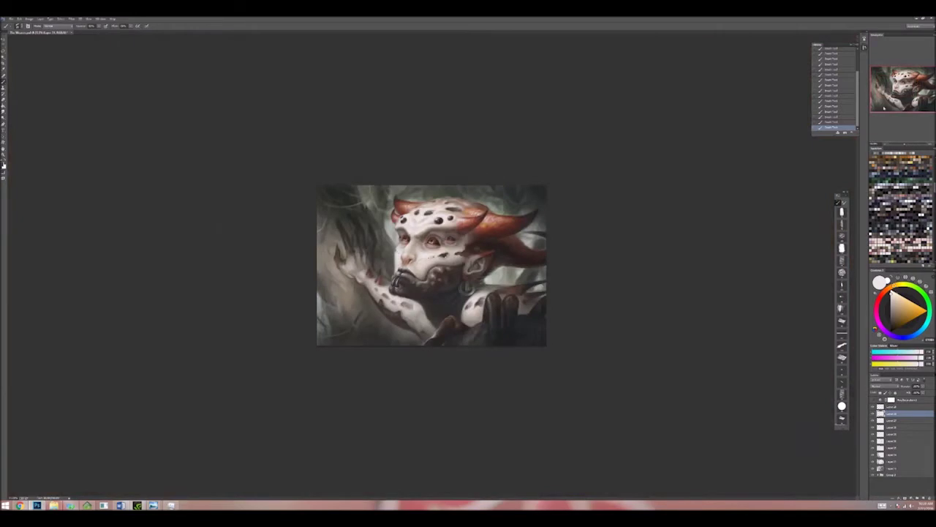
{"action": "key", "text": "ctrl+0"}
{"action": "left_click_drag", "start_coordinate": [439, 292], "coordinate": [532, 357]}
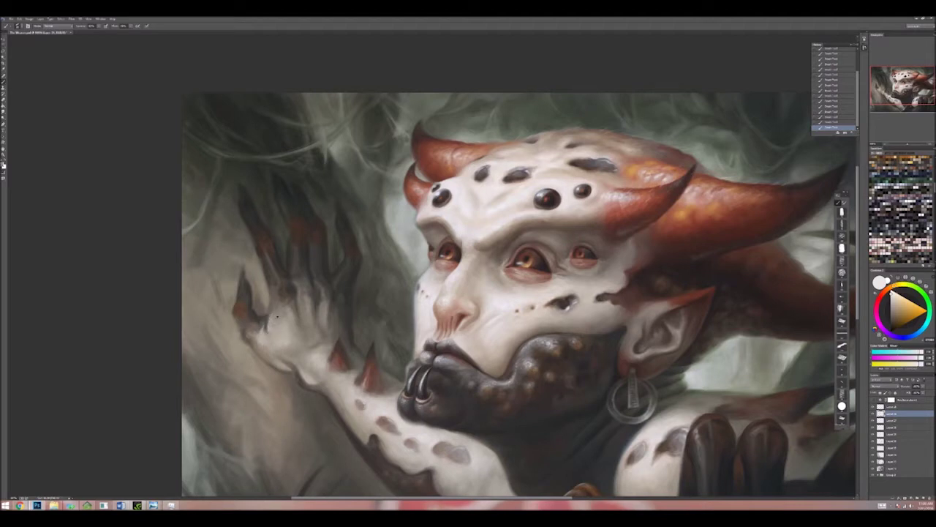
Step: Dab over the raised hand's clawed fingers, pan around the painting, then zoom out to see it whole
{"action": "left_click", "coordinate": [270, 277]}
{"action": "left_click_drag", "start_coordinate": [368, 451], "coordinate": [357, 366]}
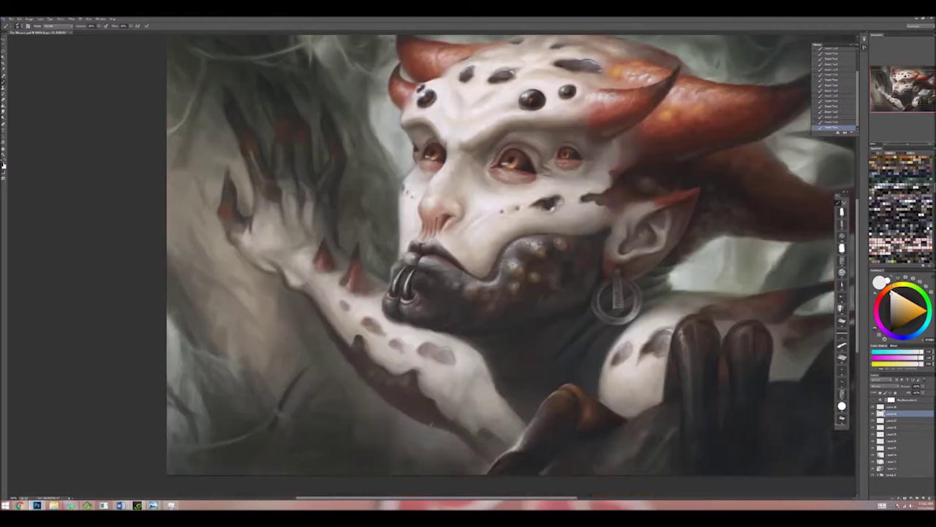
{"action": "left_click_drag", "start_coordinate": [399, 412], "coordinate": [407, 481]}
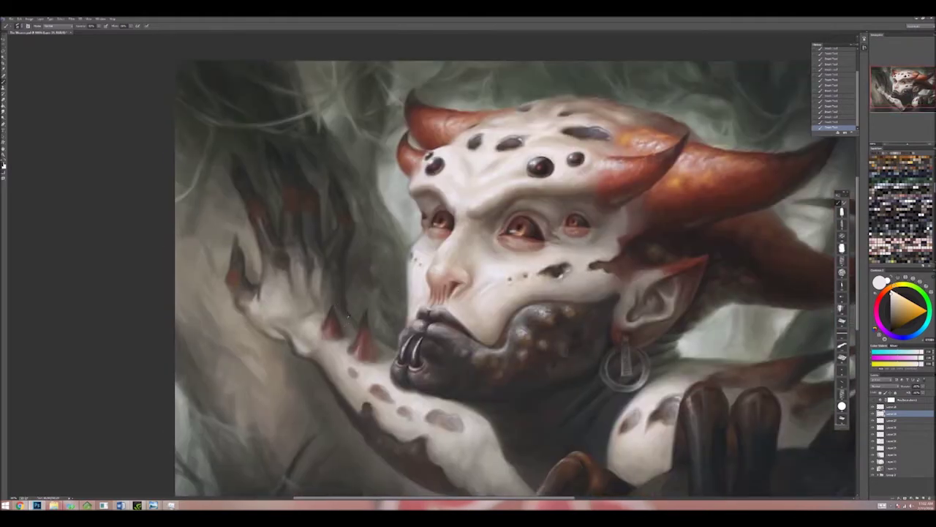
{"action": "mouse_move", "coordinate": [353, 302]}
{"action": "left_mouse_down"}
{"action": "mouse_move", "coordinate": [357, 321]}
{"action": "mouse_move", "coordinate": [365, 281]}
{"action": "mouse_move", "coordinate": [377, 280]}
{"action": "left_mouse_up"}
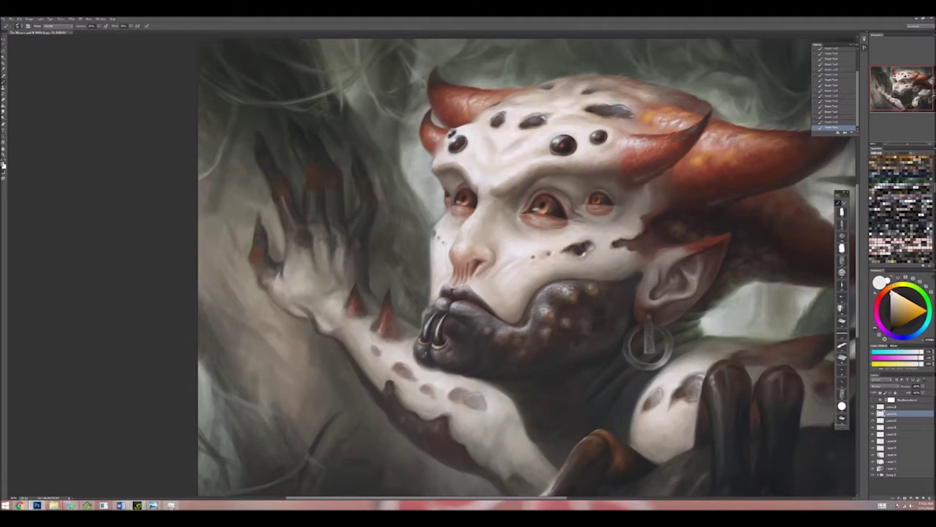
{"action": "left_click_drag", "start_coordinate": [400, 389], "coordinate": [363, 305]}
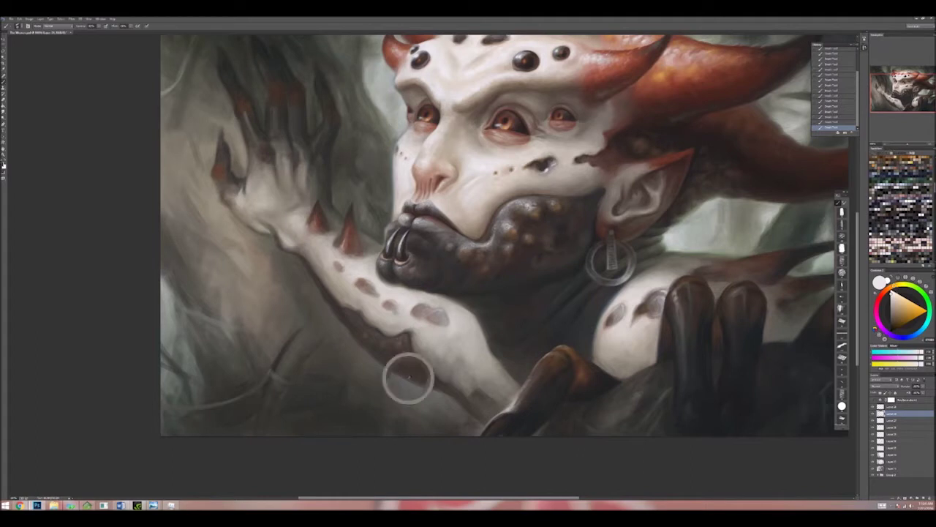
{"action": "left_click_drag", "start_coordinate": [227, 218], "coordinate": [264, 302]}
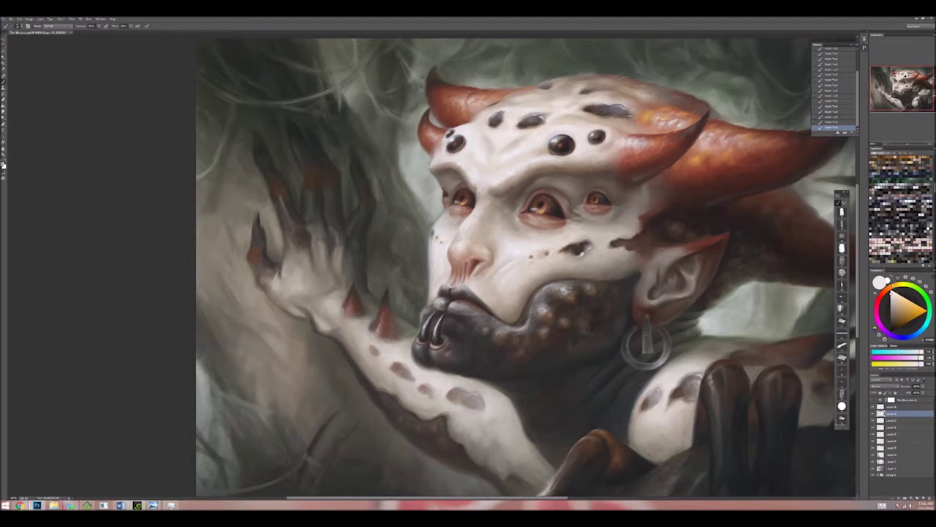
{"action": "key", "text": "ctrl+minus"}
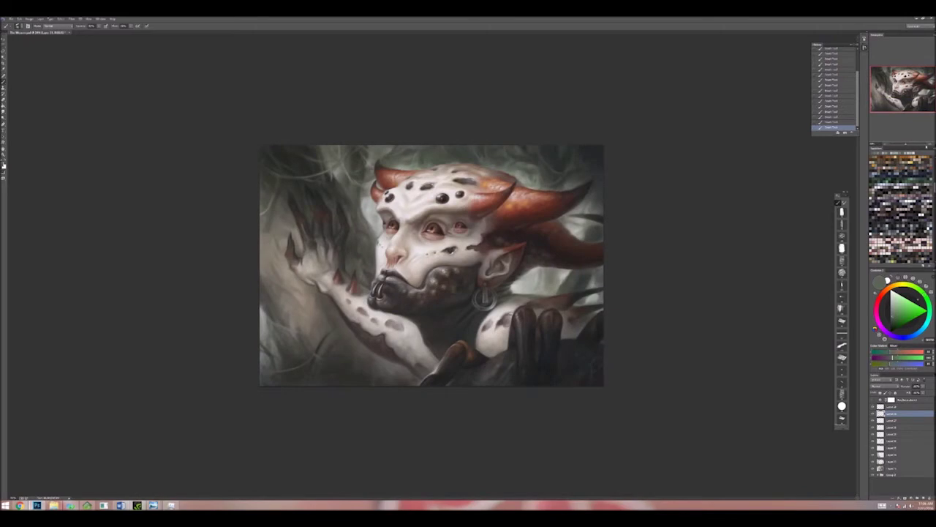
Step: Paint soft light strokes just below the spotted forearm, then zoom in on the head and horns
{"action": "scroll", "coordinate": [433, 265], "scroll_direction": "up", "scroll_amount": 5}
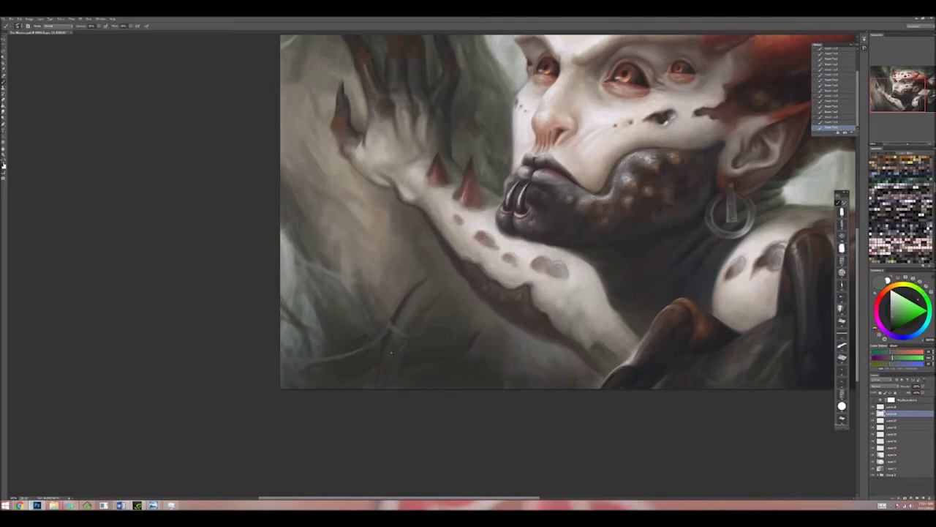
{"action": "mouse_move", "coordinate": [394, 336]}
{"action": "left_mouse_down"}
{"action": "mouse_move", "coordinate": [384, 361]}
{"action": "mouse_move", "coordinate": [389, 345]}
{"action": "left_mouse_up"}
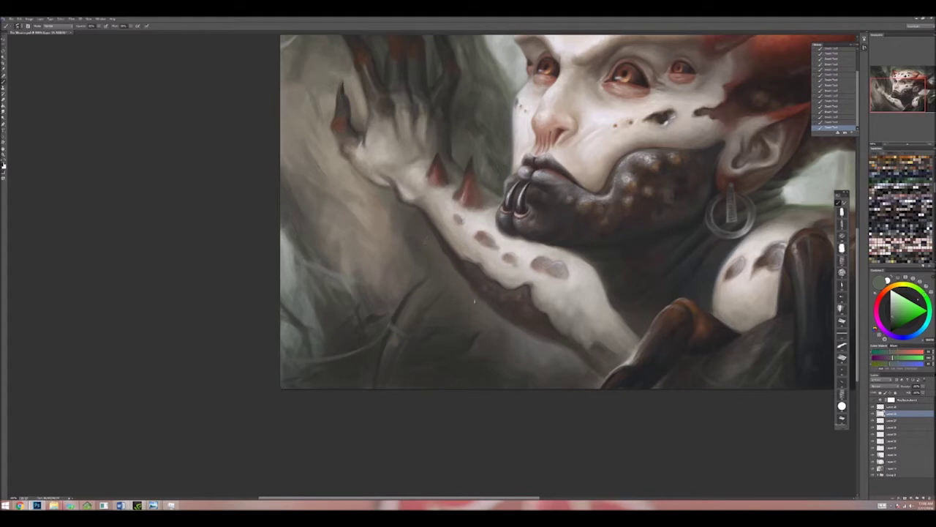
{"action": "key", "text": "ctrl+plus"}
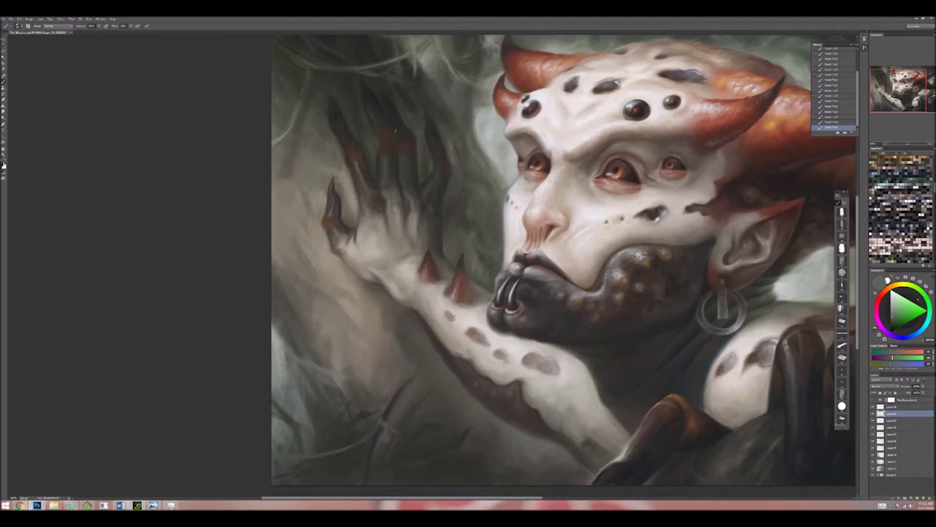
Step: Sample a colour from the painting near the face and hand, then zoom out to view the image small
{"action": "left_click_drag", "start_coordinate": [401, 78], "coordinate": [374, 144]}
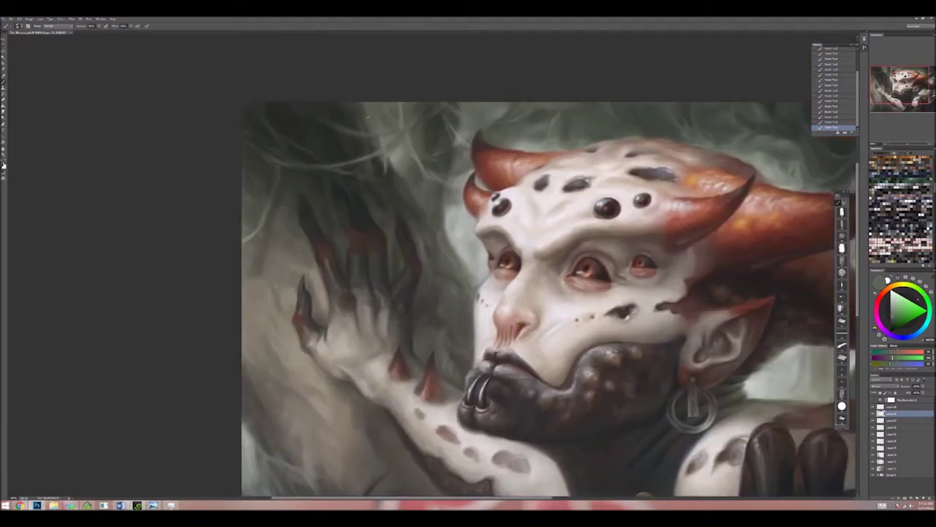
{"action": "left_click", "coordinate": [255, 245], "text": "alt"}
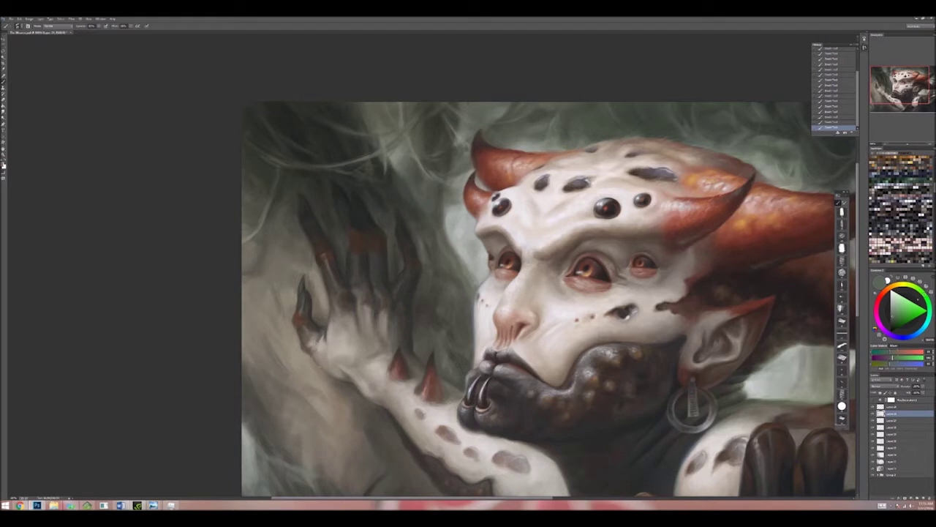
{"action": "scroll", "coordinate": [352, 287], "scroll_direction": "down", "scroll_amount": 3}
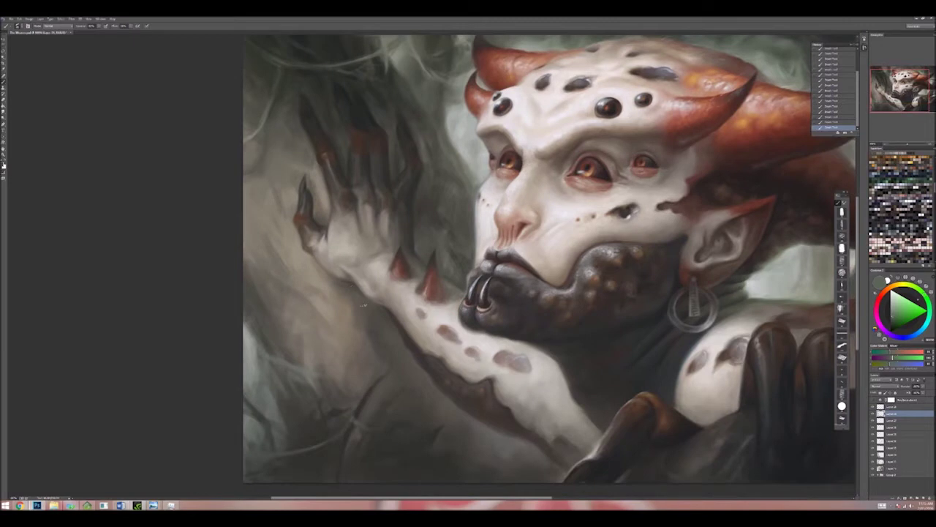
{"action": "left_click_drag", "start_coordinate": [352, 287], "coordinate": [317, 344]}
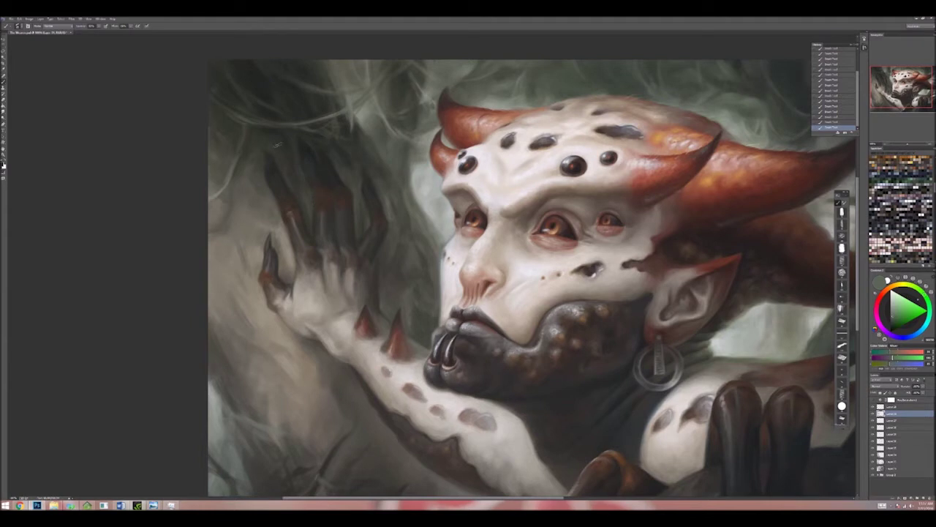
{"action": "key", "text": "ctrl+minus"}
{"action": "key", "text": "ctrl+minus"}
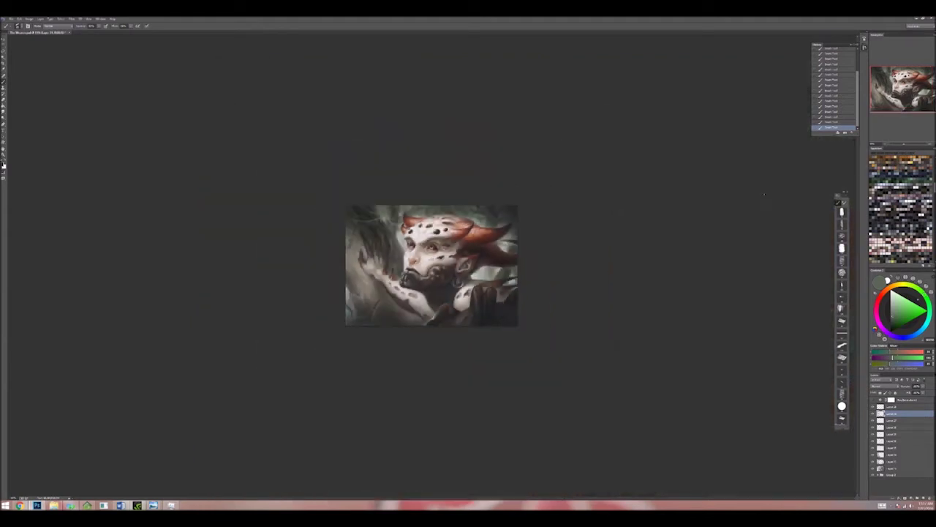
Step: Paint a few thin dark grass blades in the painting's lower-left corner
{"action": "key", "text": "ctrl+plus"}
{"action": "key", "text": "ctrl+plus"}
{"action": "key", "text": "ctrl+plus"}
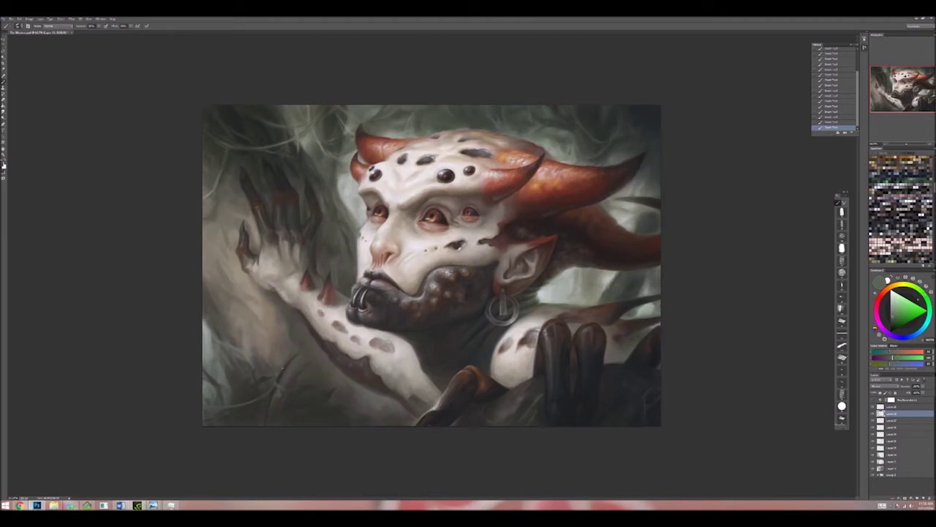
{"action": "left_click_drag", "start_coordinate": [292, 370], "coordinate": [282, 392]}
{"action": "left_click_drag", "start_coordinate": [313, 387], "coordinate": [291, 397]}
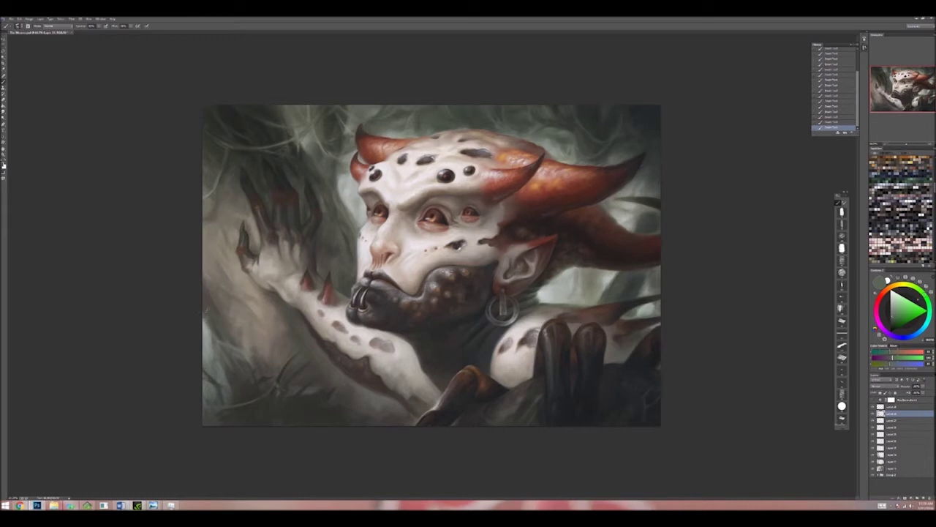
Step: Add a dark streak along the painting's left edge and save the file
{"action": "left_click_drag", "start_coordinate": [205, 319], "coordinate": [209, 335]}
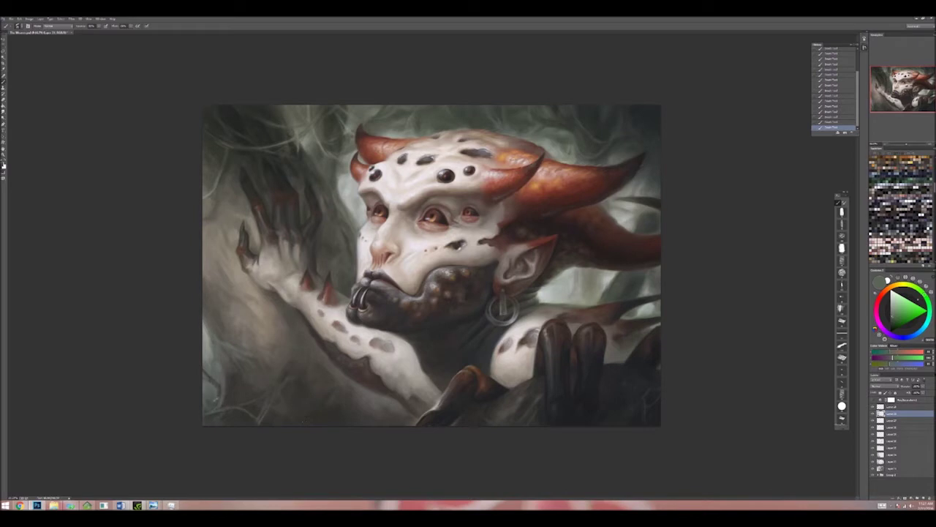
{"action": "left_click_drag", "start_coordinate": [214, 316], "coordinate": [221, 338]}
{"action": "key", "text": "ctrl+s"}
Step: Sample a brownish colour and lighten the background beside the clawed hand
{"action": "key", "text": "ctrl+plus"}
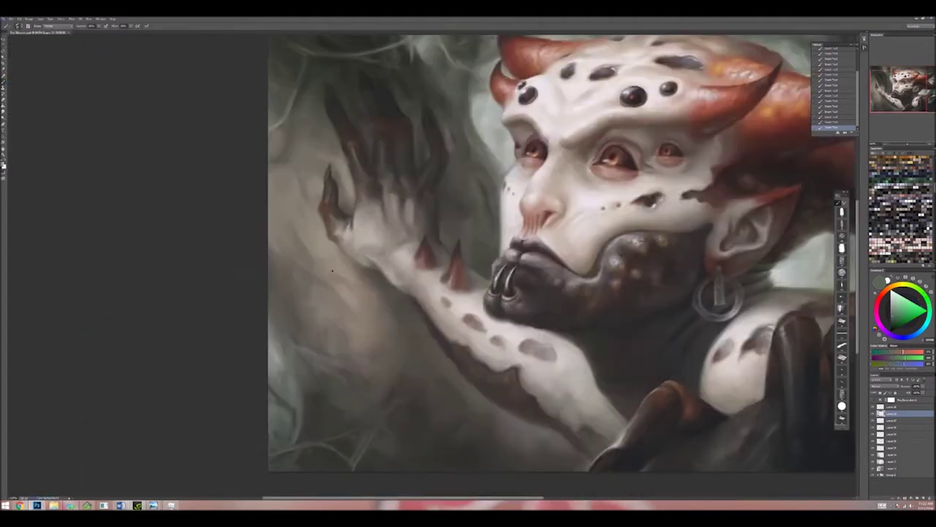
{"action": "left_click", "coordinate": [310, 216], "text": "alt"}
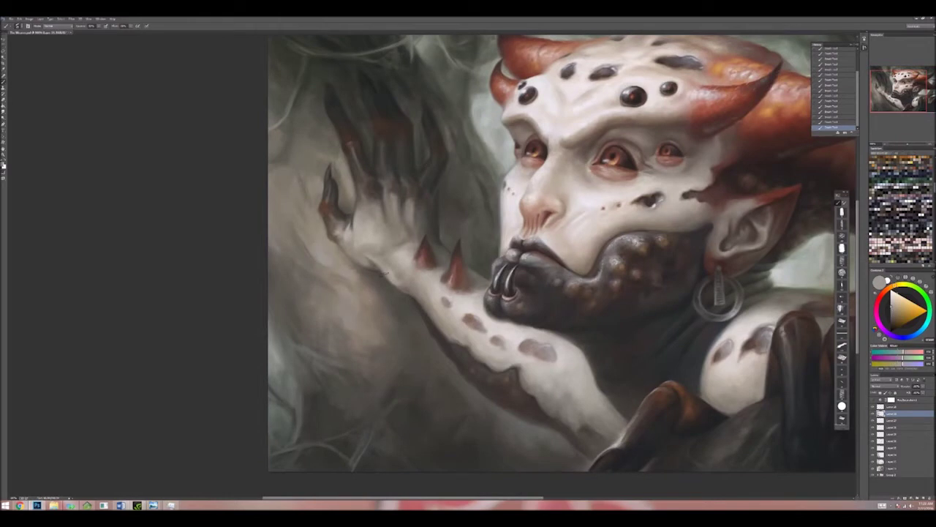
{"action": "left_click_drag", "start_coordinate": [311, 246], "coordinate": [301, 236]}
{"action": "left_click_drag", "start_coordinate": [307, 179], "coordinate": [311, 155]}
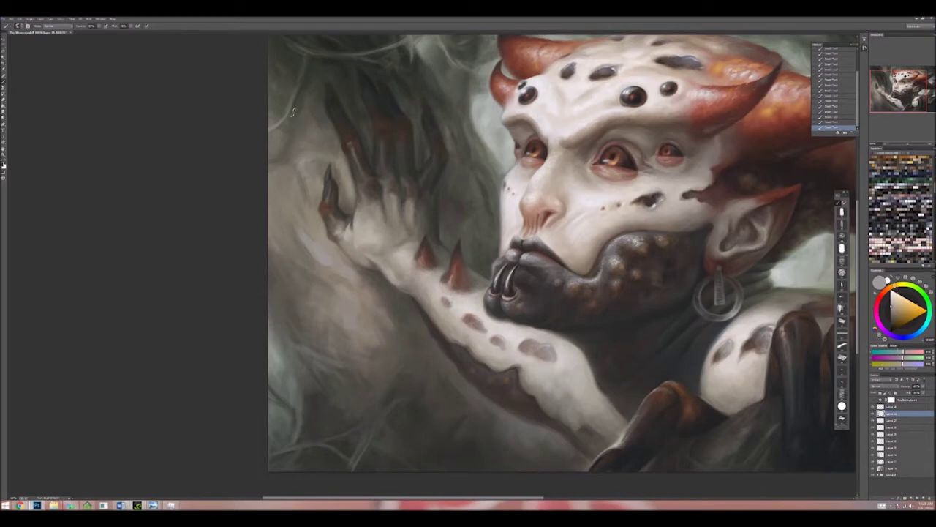
Step: Resize the brush, paint small dark strokes along the lower-left edge, then pan to show the horns
{"action": "scroll", "coordinate": [310, 84], "scroll_direction": "up", "scroll_amount": 2}
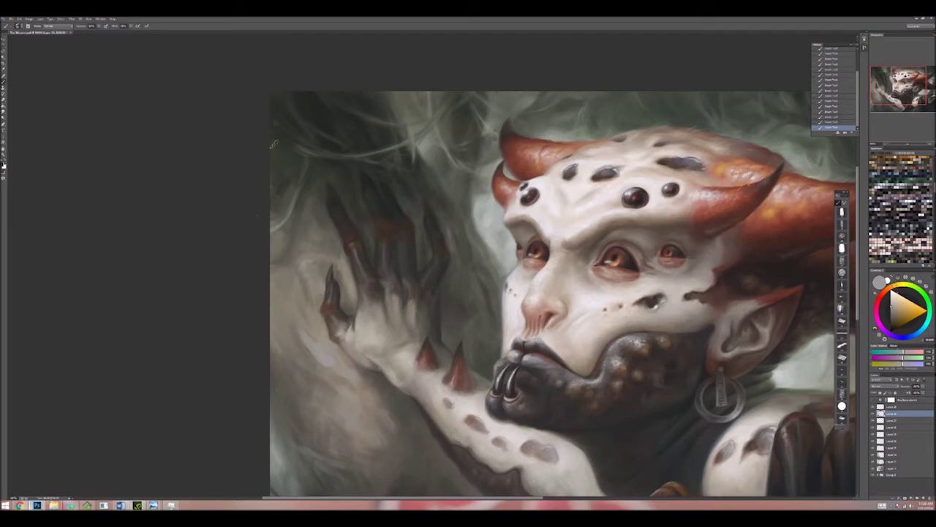
{"action": "left_click_drag", "start_coordinate": [293, 194], "coordinate": [299, 166]}
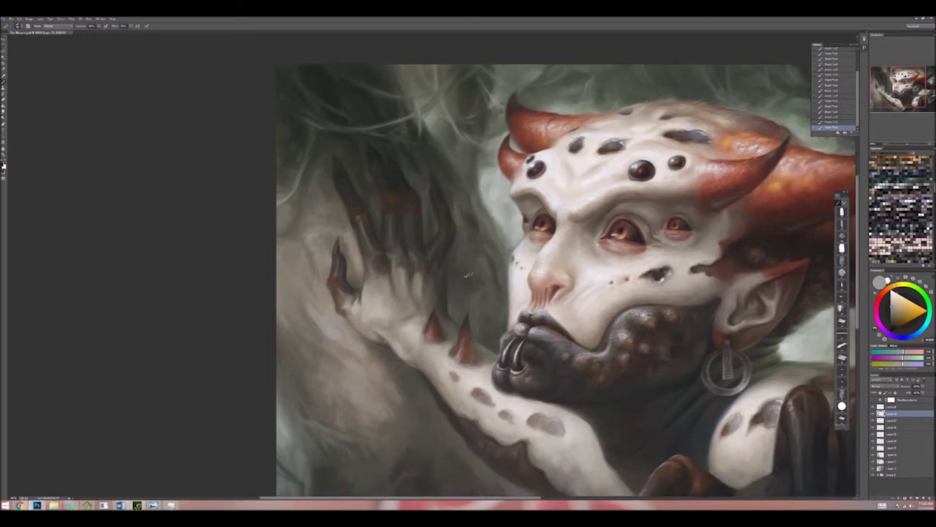
{"action": "left_click_drag", "start_coordinate": [480, 259], "coordinate": [447, 208]}
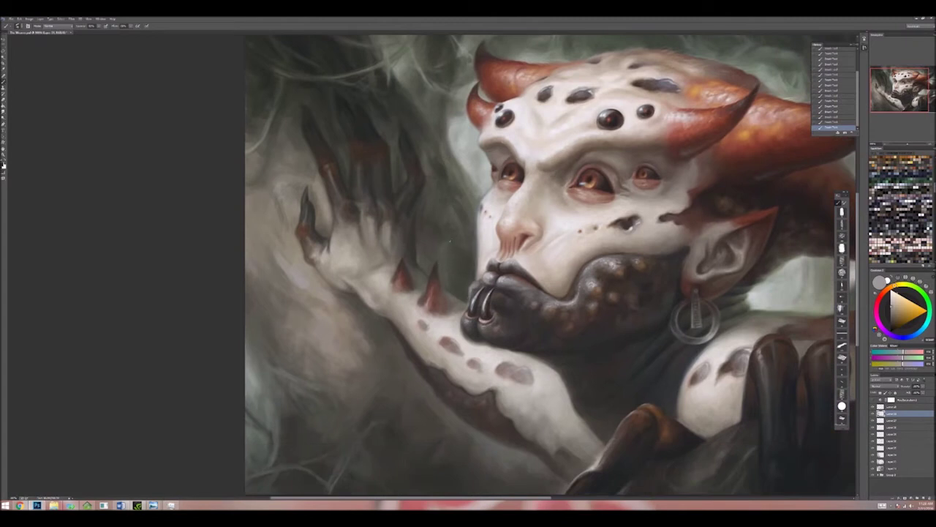
{"action": "left_click_drag", "start_coordinate": [442, 418], "coordinate": [490, 431]}
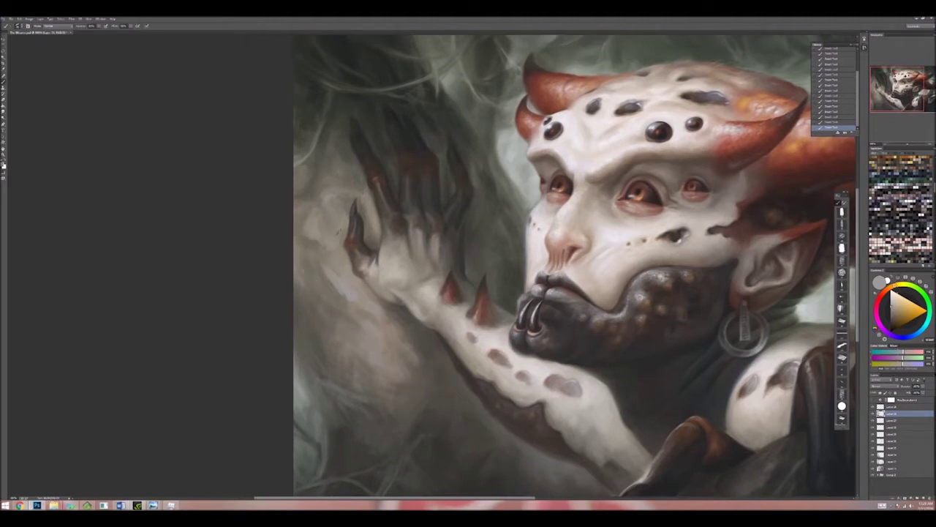
{"action": "left_click_drag", "start_coordinate": [342, 272], "coordinate": [375, 198]}
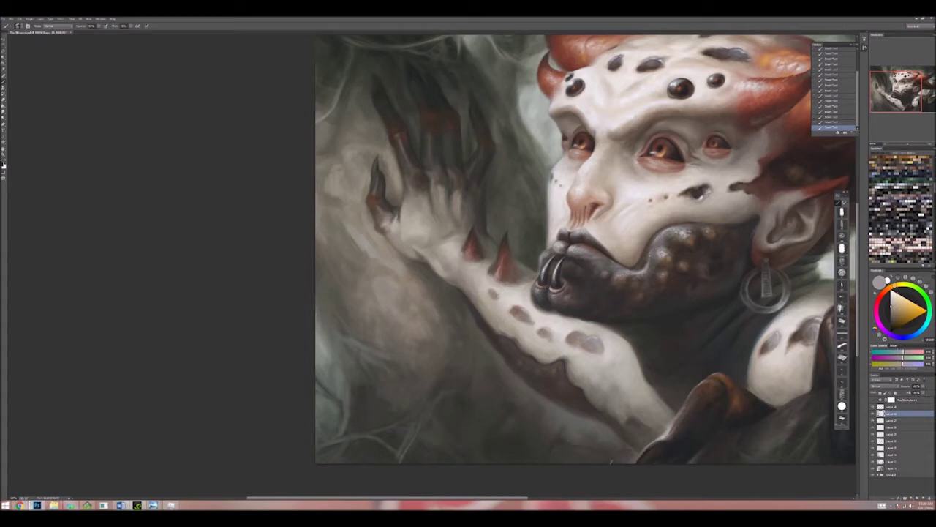
{"action": "key", "text": "bracketright"}
{"action": "key", "text": "bracketright"}
{"action": "key", "text": "bracketright"}
{"action": "key", "text": "bracketleft"}
{"action": "key", "text": "bracketleft"}
{"action": "key", "text": "bracketleft"}
{"action": "key", "text": "bracketright"}
{"action": "key", "text": "bracketleft"}
{"action": "mouse_move", "coordinate": [343, 444]}
{"action": "left_mouse_down"}
{"action": "mouse_move", "coordinate": [364, 452]}
{"action": "mouse_move", "coordinate": [349, 446]}
{"action": "left_mouse_up"}
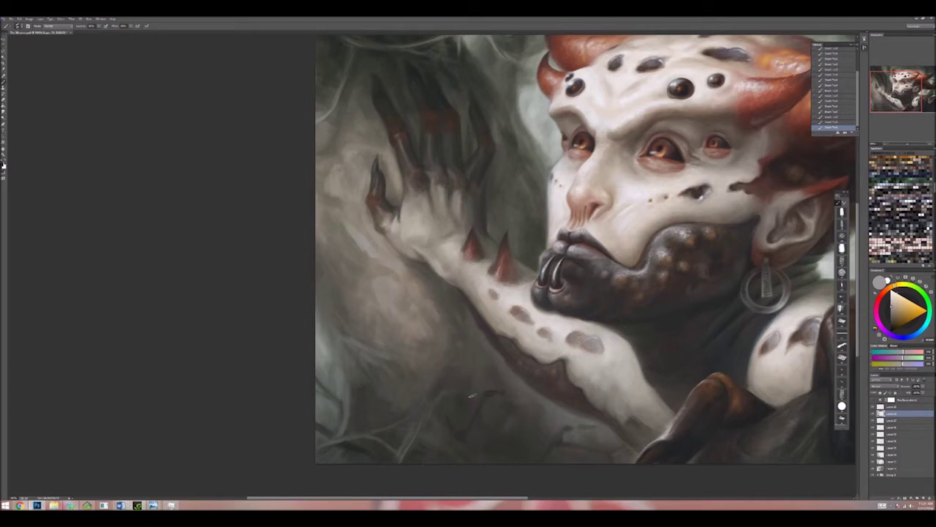
{"action": "left_click_drag", "start_coordinate": [477, 401], "coordinate": [384, 423]}
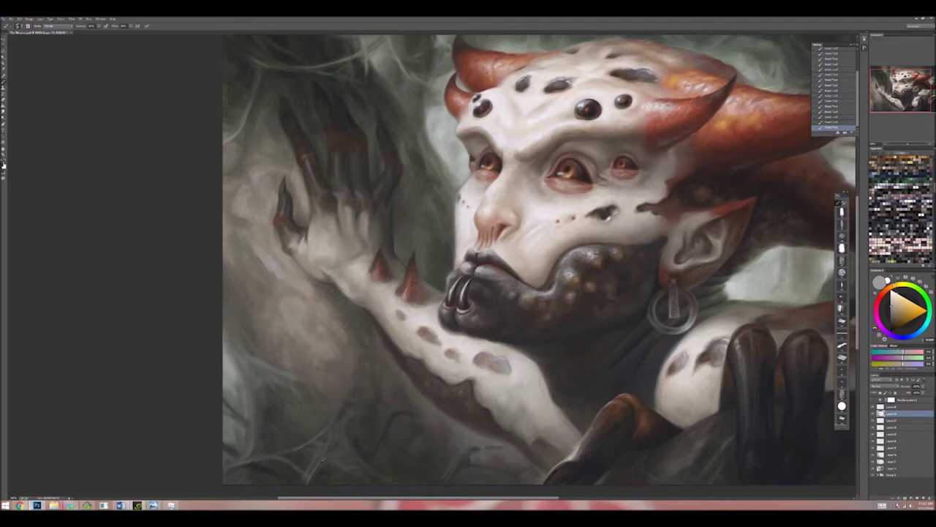
Step: Brush faint light strands into the lower-left background, then pan the canvas right and down
{"action": "left_click_drag", "start_coordinate": [278, 461], "coordinate": [258, 470]}
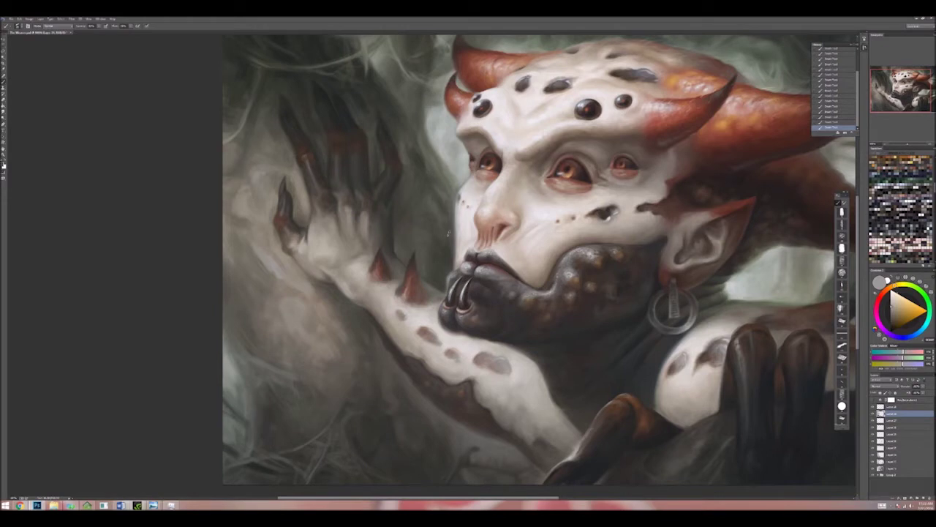
{"action": "scroll", "coordinate": [410, 249], "scroll_direction": "up", "scroll_amount": 3}
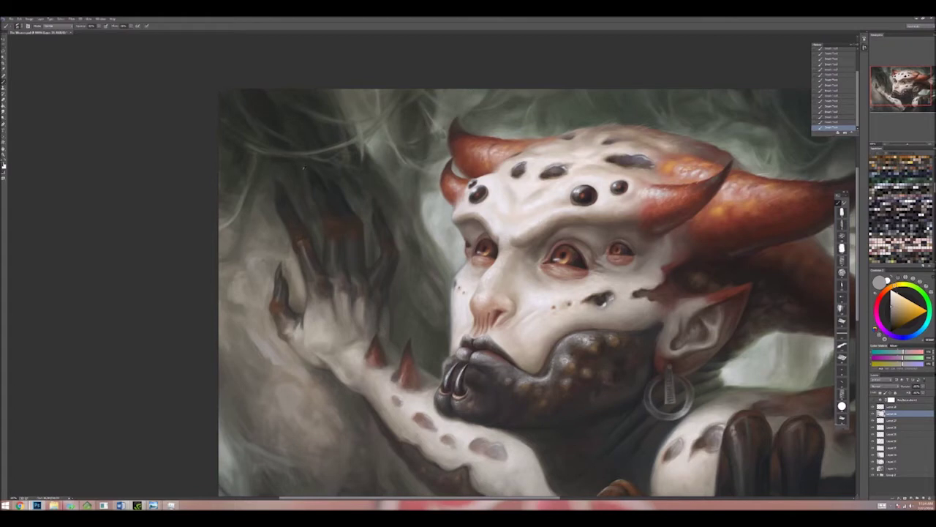
{"action": "left_click_drag", "start_coordinate": [304, 168], "coordinate": [353, 184]}
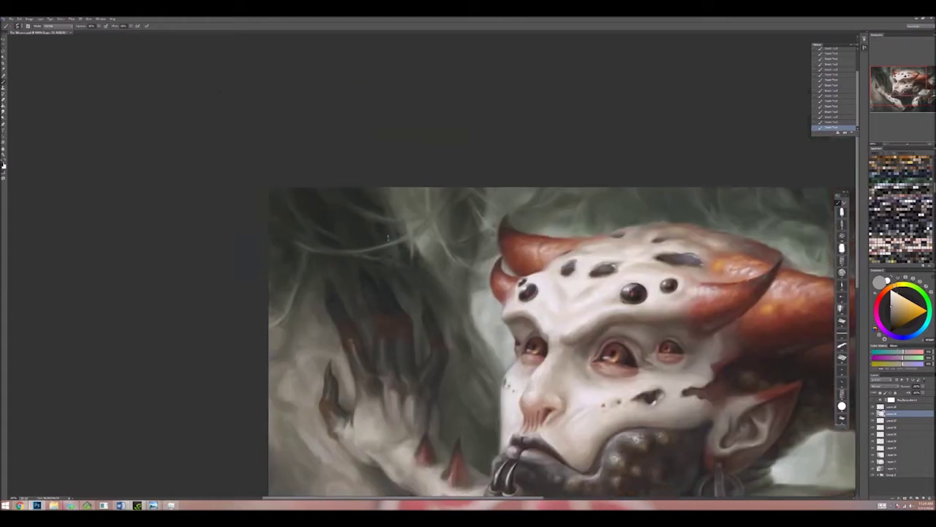
Step: At about twice the size, darken the hand's fingers and dab small dark strokes along the lower arm
{"action": "key", "text": "ctrl+minus"}
{"action": "key", "text": "ctrl+minus"}
{"action": "key", "text": "ctrl+minus"}
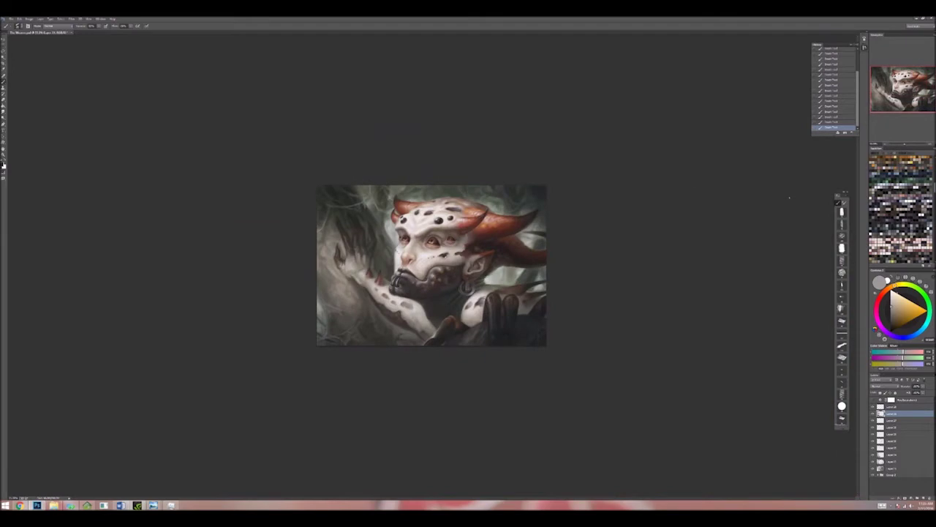
{"action": "key", "text": "ctrl+plus"}
{"action": "key", "text": "ctrl+plus"}
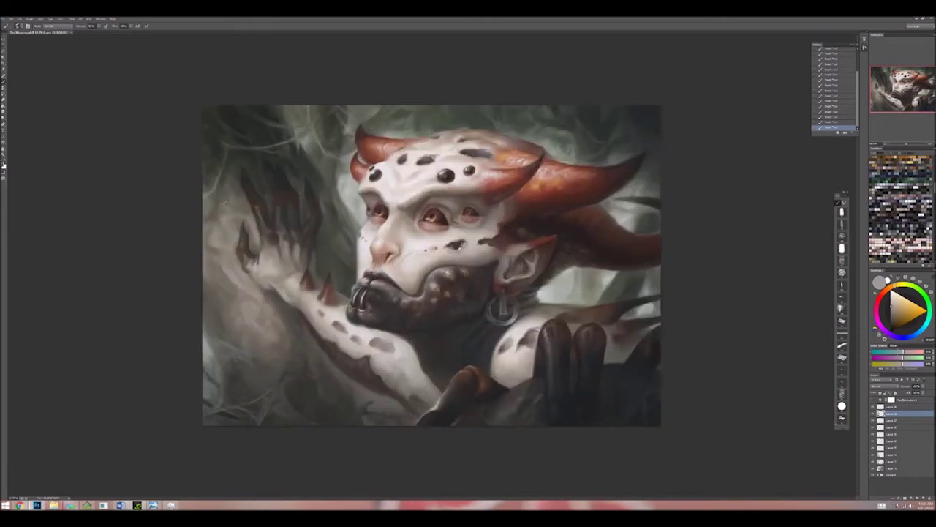
{"action": "mouse_move", "coordinate": [251, 210]}
{"action": "left_mouse_down"}
{"action": "mouse_move", "coordinate": [221, 230]}
{"action": "mouse_move", "coordinate": [229, 248]}
{"action": "left_mouse_up"}
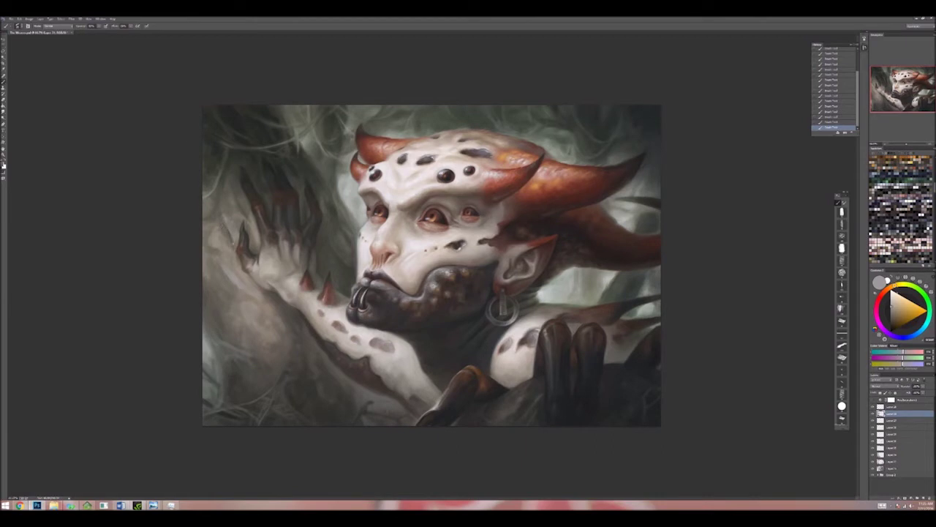
{"action": "mouse_move", "coordinate": [226, 280]}
{"action": "left_mouse_down"}
{"action": "mouse_move", "coordinate": [267, 292]}
{"action": "mouse_move", "coordinate": [266, 341]}
{"action": "mouse_move", "coordinate": [255, 319]}
{"action": "mouse_move", "coordinate": [248, 346]}
{"action": "left_mouse_up"}
{"action": "mouse_move", "coordinate": [238, 323]}
{"action": "left_mouse_down"}
{"action": "mouse_move", "coordinate": [249, 344]}
{"action": "mouse_move", "coordinate": [229, 343]}
{"action": "left_mouse_up"}
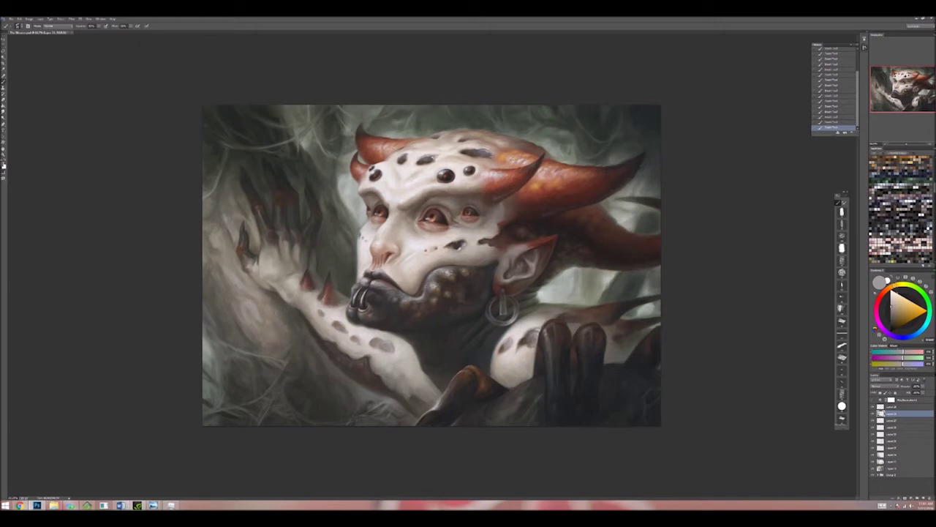
Step: Paint a short light mark just left of the claw, then adjust the brush size
{"action": "left_click_drag", "start_coordinate": [224, 234], "coordinate": [226, 246]}
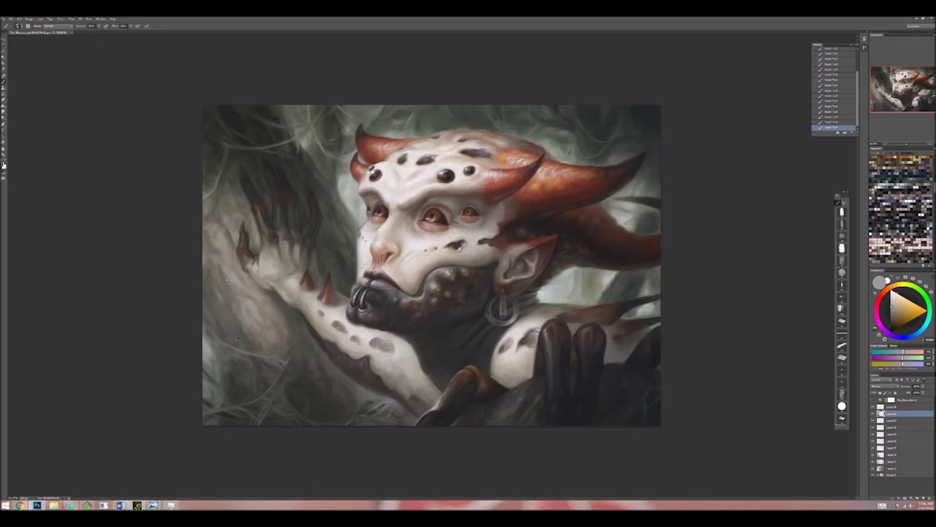
{"action": "key", "text": "]"}
{"action": "key", "text": "]"}
{"action": "key", "text": "]"}
{"action": "key", "text": "]"}
{"action": "key", "text": "]"}
{"action": "key", "text": "]"}
{"action": "key", "text": "["}
{"action": "key", "text": "["}
{"action": "key", "text": "["}
{"action": "key", "text": "["}
{"action": "key", "text": "["}
{"action": "key", "text": "["}
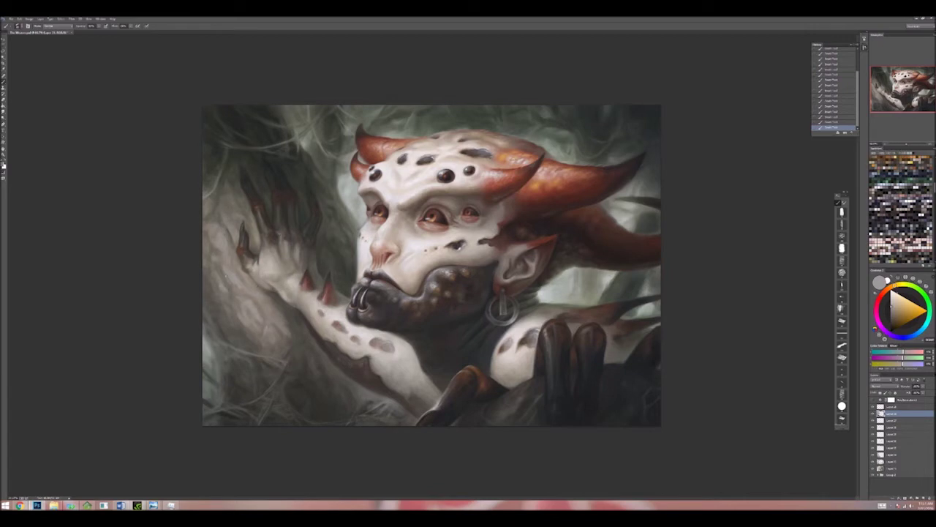
Step: Paint a large soft darker stroke over the tree bark and clawed hand on the left
{"action": "left_click", "coordinate": [216, 182]}
{"action": "left_click", "coordinate": [387, 402]}
{"action": "left_click", "coordinate": [352, 395]}
{"action": "left_click", "coordinate": [342, 418]}
{"action": "left_click", "coordinate": [334, 406]}
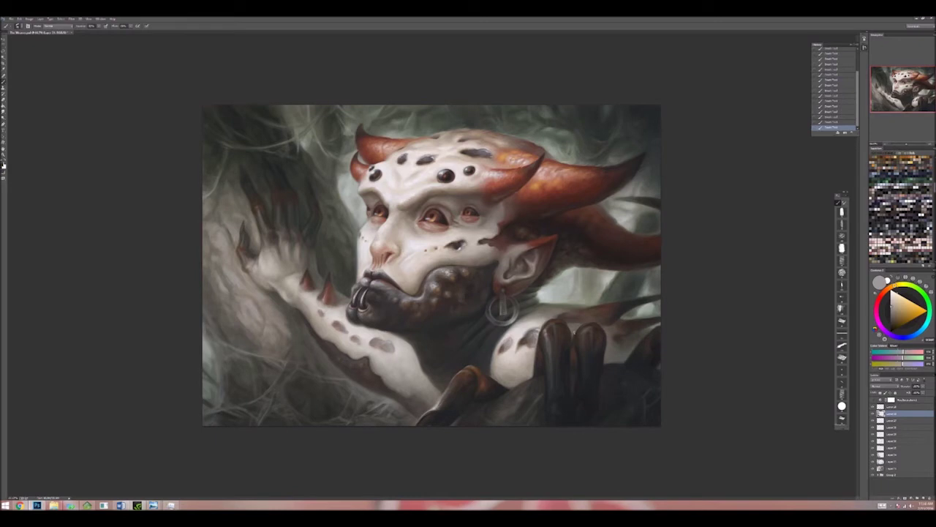
{"action": "left_click_drag", "start_coordinate": [194, 261], "coordinate": [231, 272]}
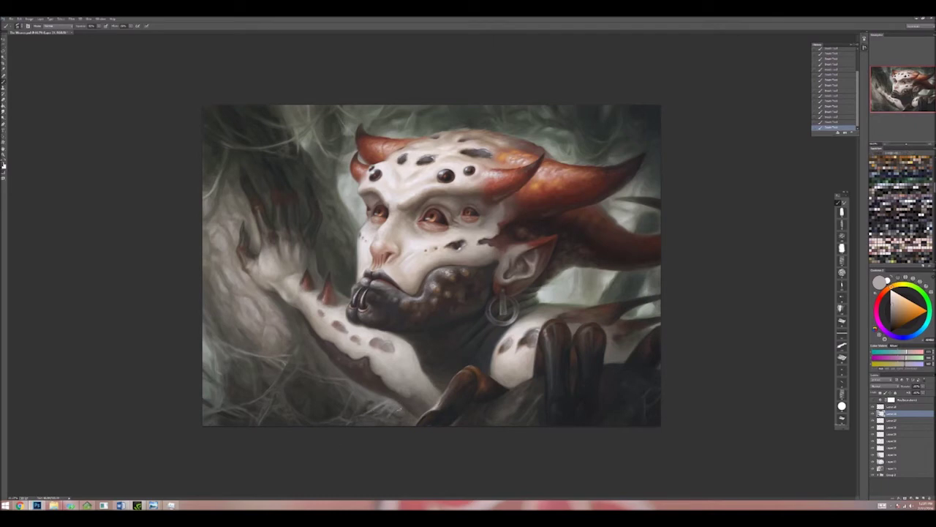
Step: Zoom out and preview the painting's values in greyscale, then return to full colour
{"action": "key", "text": "ctrl+minus"}
{"action": "key", "text": "ctrl+minus"}
{"action": "key", "text": "ctrl+minus"}
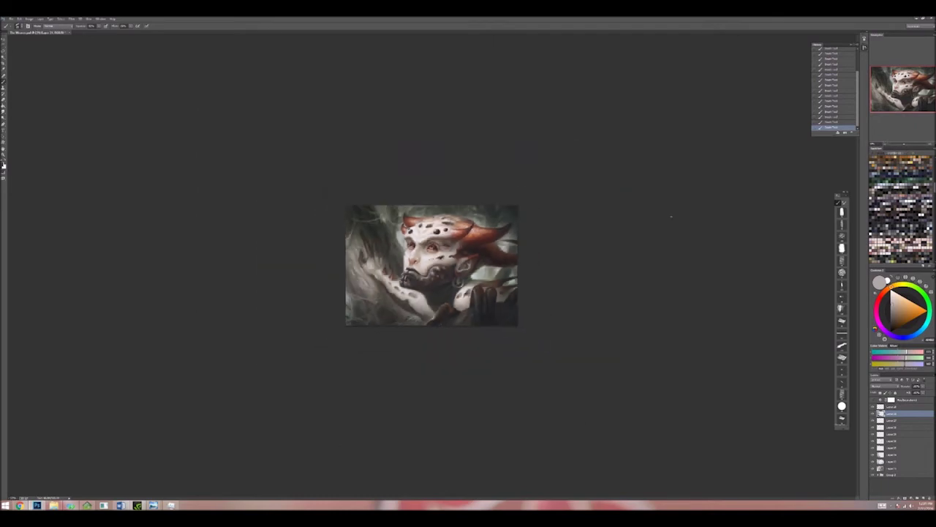
{"action": "key", "text": "ctrl+y"}
{"action": "key", "text": "ctrl+y"}
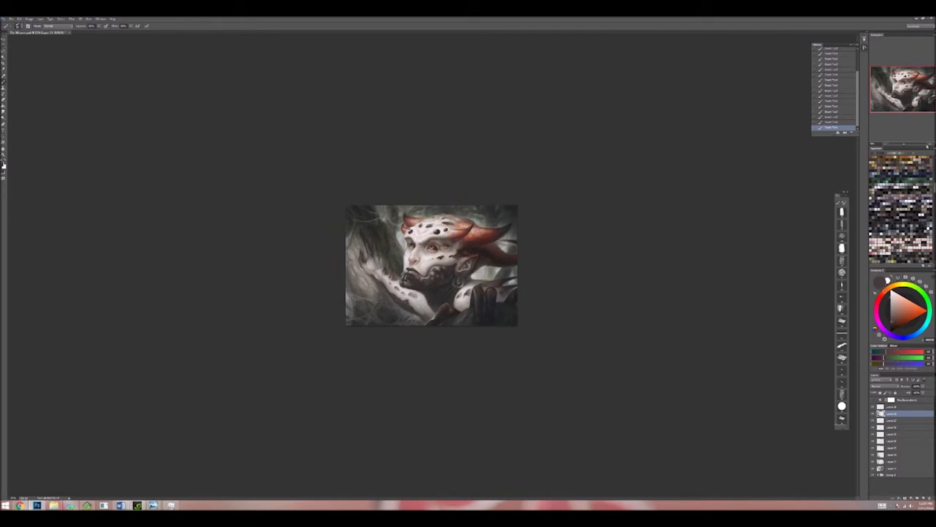
{"action": "key", "text": "ctrl+plus"}
{"action": "key", "text": "ctrl+plus"}
{"action": "key", "text": "ctrl+plus"}
Step: Save the painting and zoom in closely on the creature's face
{"action": "key", "text": "alt+f"}
{"action": "key", "text": "Return"}
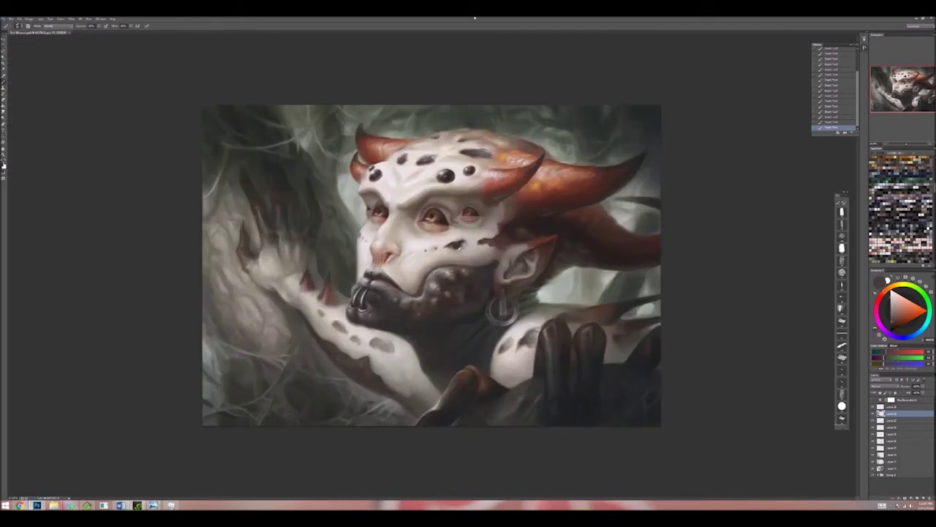
{"action": "key", "text": "ctrl+plus"}
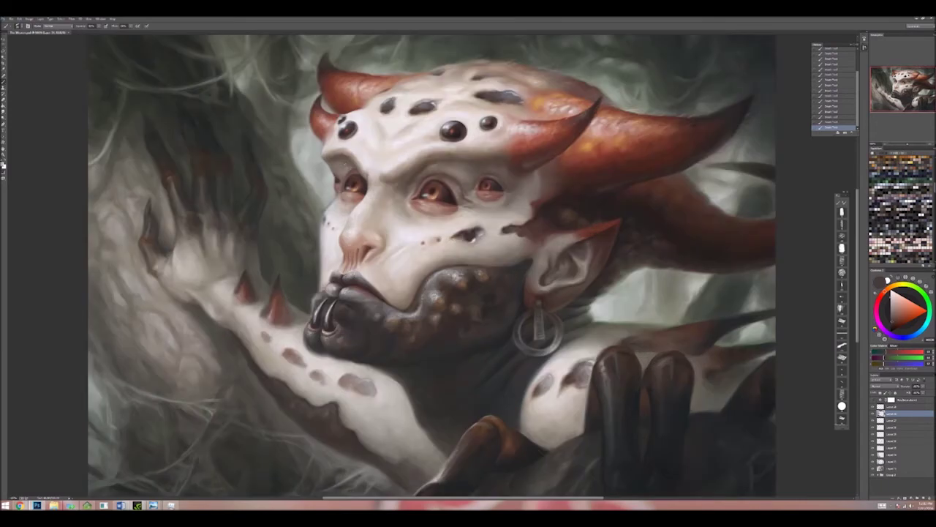
{"action": "key", "text": "ctrl+plus"}
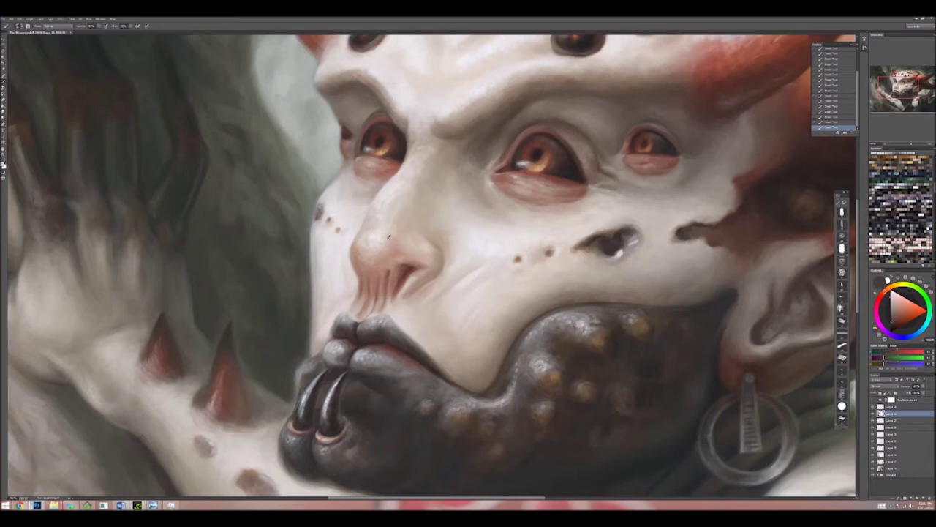
Step: Make the brush much larger with ] and pan the canvas up to the horns and forehead eyes
{"action": "key", "text": "bracketright"}
{"action": "key", "text": "bracketright"}
{"action": "key", "text": "bracketright"}
{"action": "left_click_drag", "start_coordinate": [314, 220], "coordinate": [263, 311]}
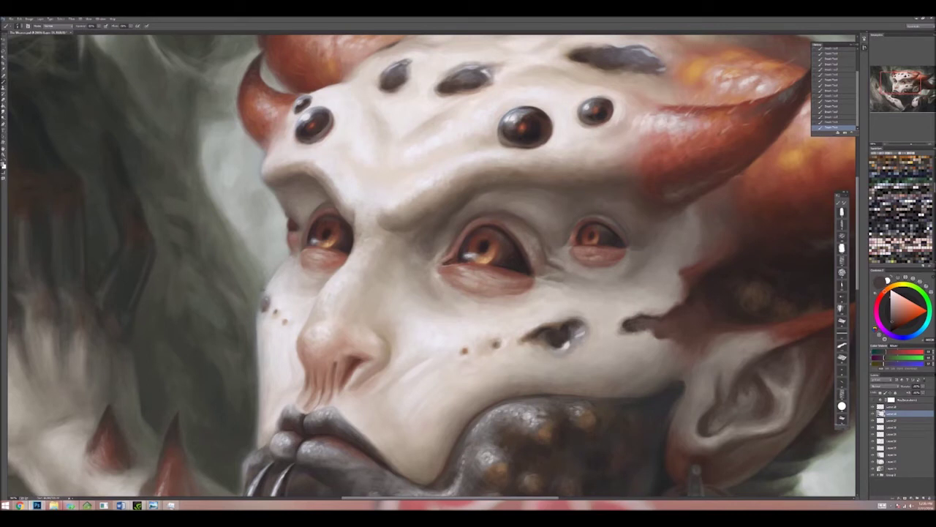
{"action": "key", "text": "ctrl+minus"}
{"action": "key", "text": "ctrl+minus"}
{"action": "key", "text": "ctrl+minus"}
{"action": "key", "text": "ctrl+minus"}
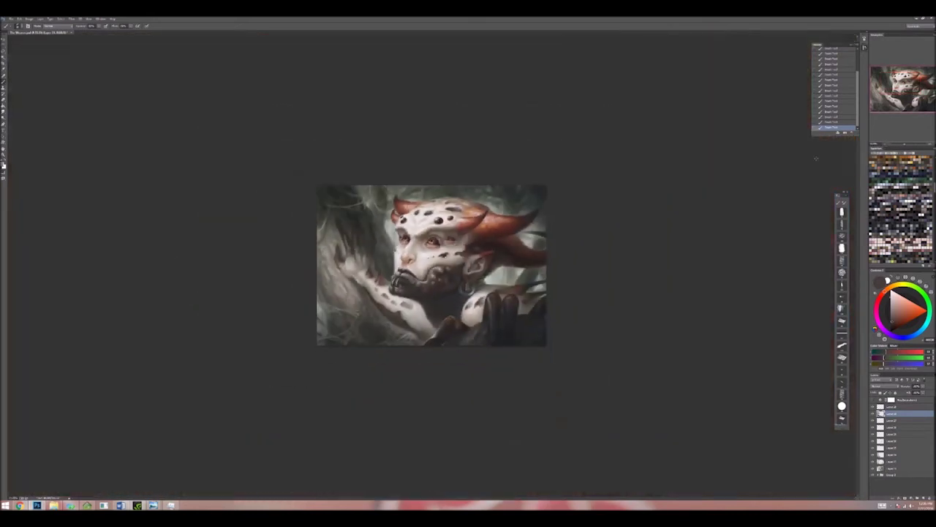
{"action": "key", "text": "ctrl+plus"}
{"action": "key", "text": "ctrl+plus"}
{"action": "key", "text": "ctrl+plus"}
{"action": "key", "text": "ctrl+plus"}
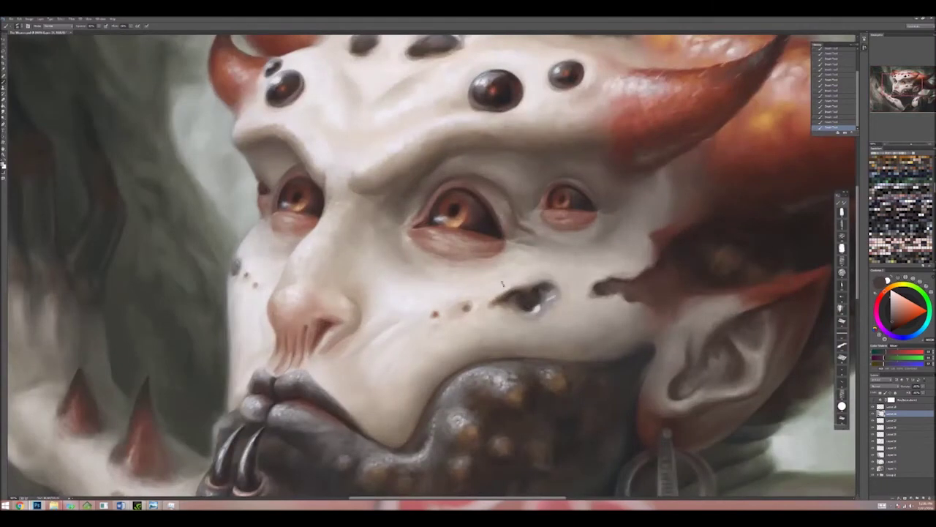
{"action": "key", "text": "ctrl+minus"}
{"action": "key", "text": "ctrl+minus"}
{"action": "key", "text": "ctrl+minus"}
{"action": "key", "text": "ctrl+minus"}
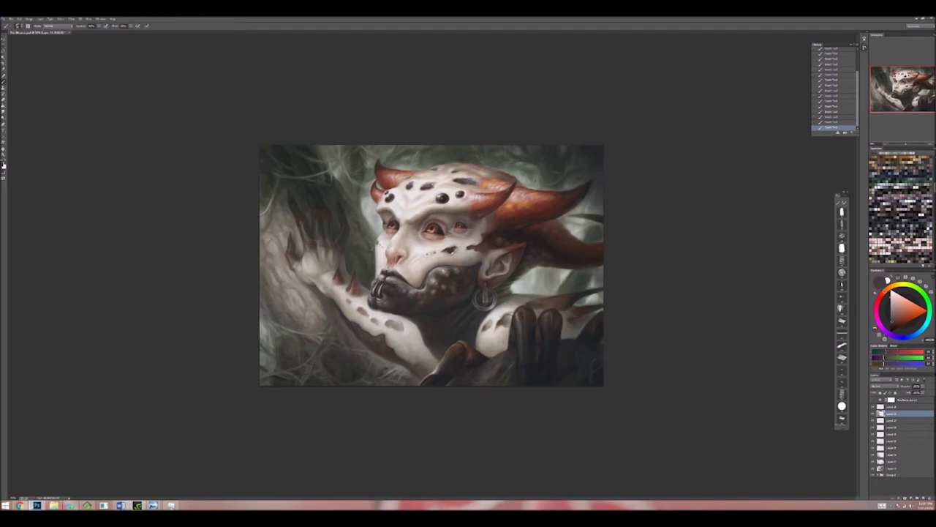
{"action": "key", "text": "ctrl+plus"}
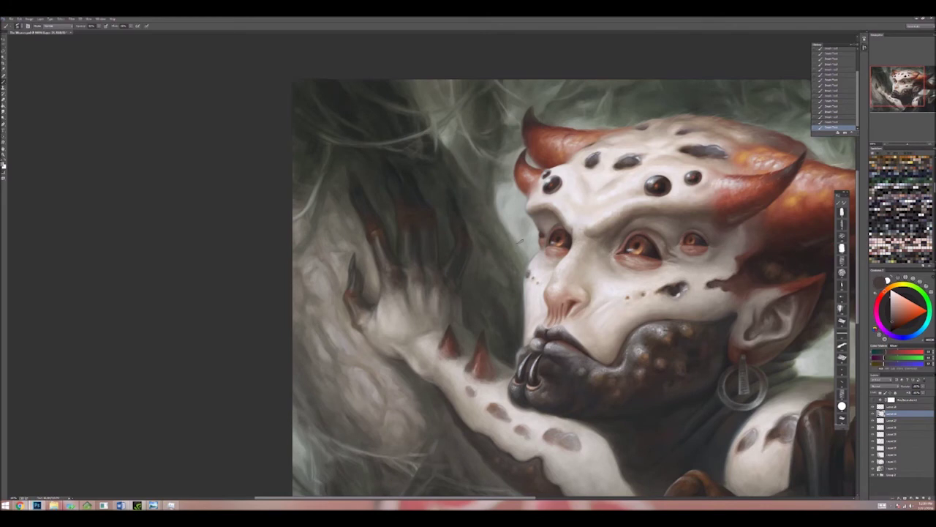
Step: Zoom out, preview the painting in greyscale and back in colour, then add a new empty layer
{"action": "scroll", "coordinate": [522, 241], "scroll_direction": "down", "scroll_amount": 5}
{"action": "left_click", "coordinate": [873, 400]}
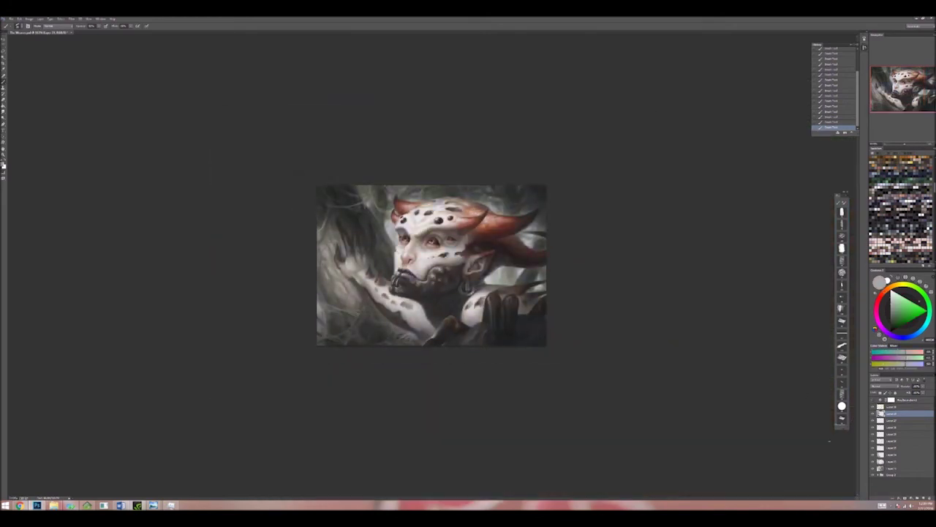
{"action": "key", "text": "ctrl+plus"}
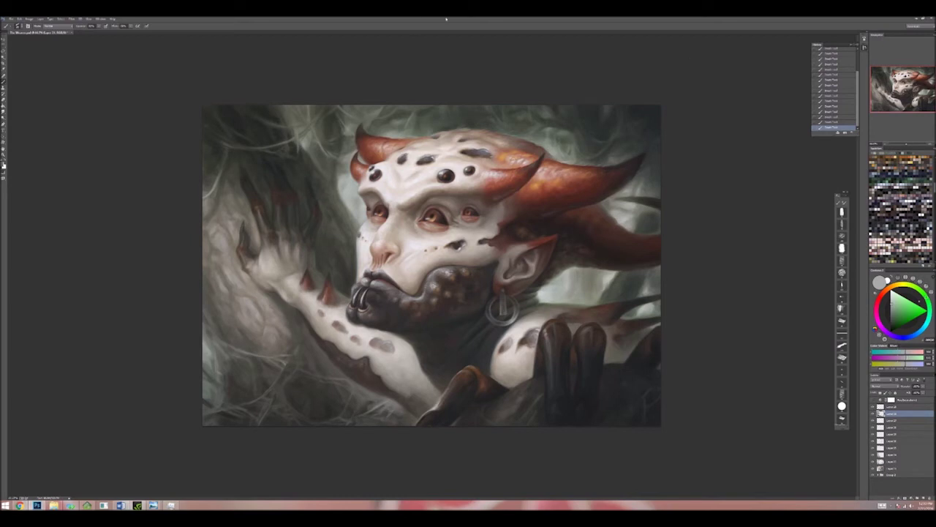
{"action": "key", "text": "ctrl+shift+alt+n"}
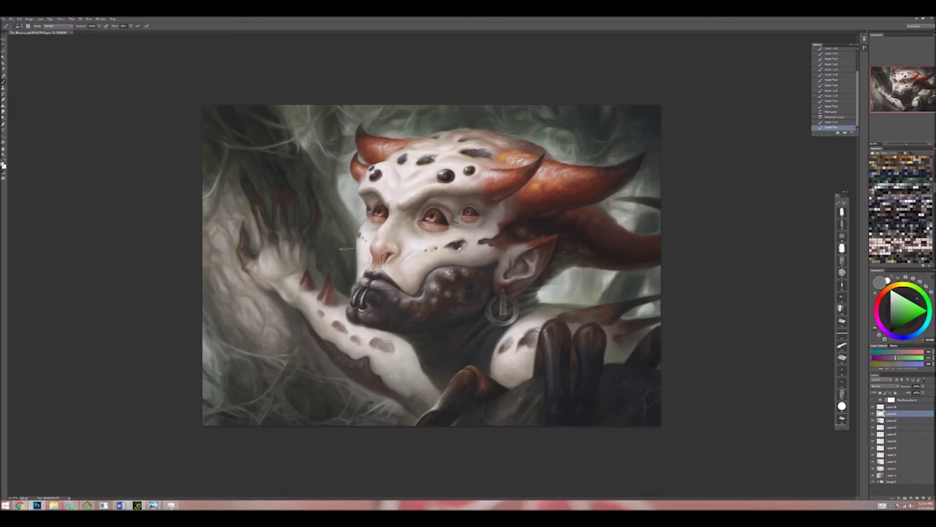
Step: Zoom in on the right horn and paint fine light strokes with a small brush, undoing one
{"action": "scroll", "coordinate": [400, 213], "scroll_direction": "up", "scroll_amount": 5}
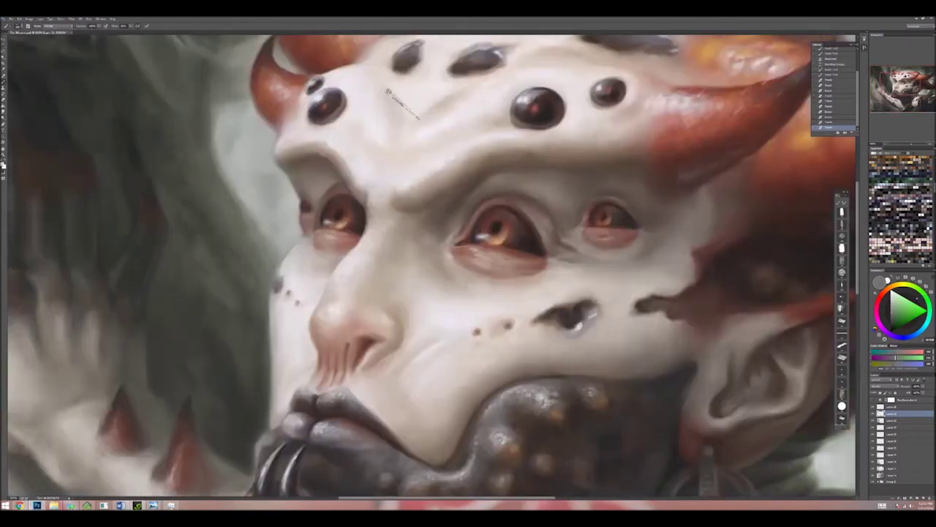
{"action": "left_click_drag", "start_coordinate": [502, 95], "coordinate": [414, 128]}
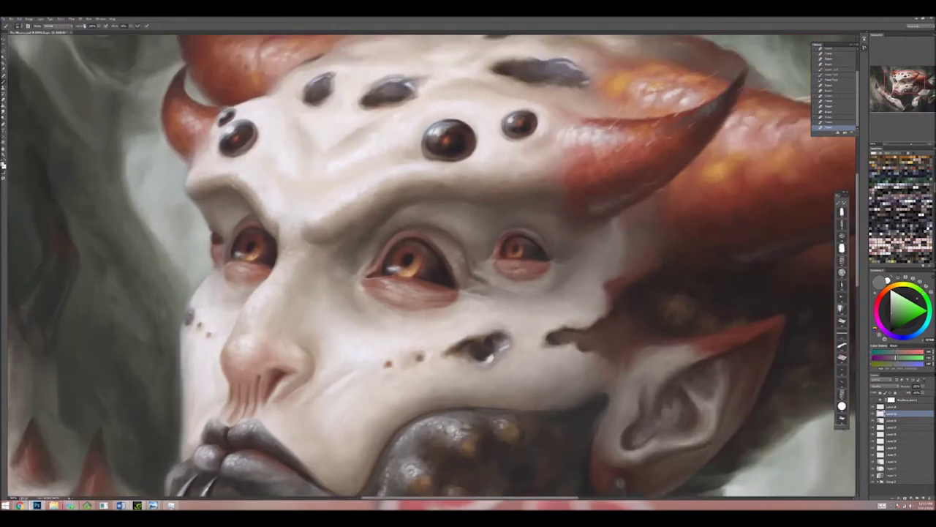
{"action": "left_click_drag", "start_coordinate": [675, 89], "coordinate": [548, 126]}
{"action": "key", "text": "bracketleft"}
{"action": "key", "text": "bracketleft"}
{"action": "key", "text": "bracketleft"}
{"action": "left_click_drag", "start_coordinate": [664, 196], "coordinate": [706, 213]}
{"action": "key", "text": "ctrl+z"}
{"action": "left_click_drag", "start_coordinate": [675, 163], "coordinate": [562, 249]}
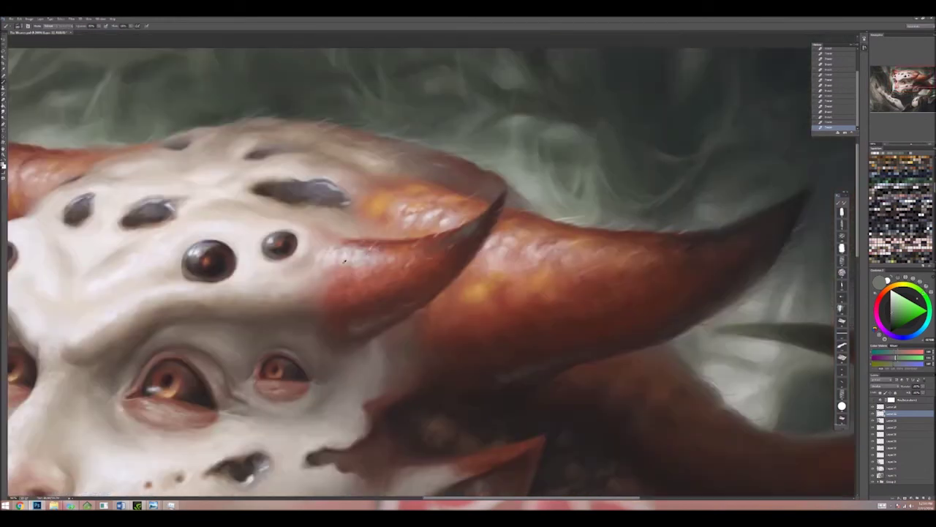
Step: Paint detail along the brow and left side of the head, then pan to the lips
{"action": "key", "text": "alt"}
{"action": "left_click_drag", "start_coordinate": [273, 223], "coordinate": [472, 184]}
{"action": "key", "text": "alt"}
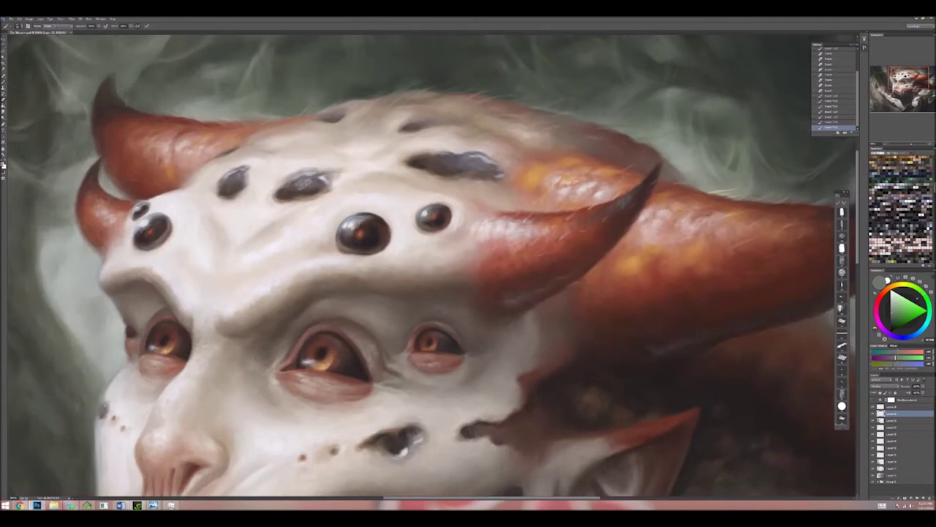
{"action": "left_click_drag", "start_coordinate": [305, 184], "coordinate": [516, 181]}
{"action": "key", "text": "space"}
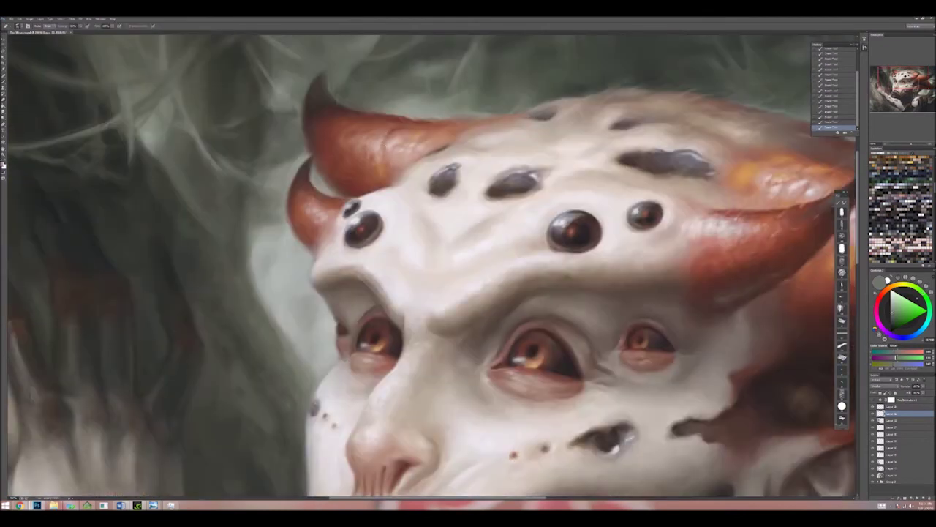
{"action": "left_click_drag", "start_coordinate": [576, 316], "coordinate": [575, 218]}
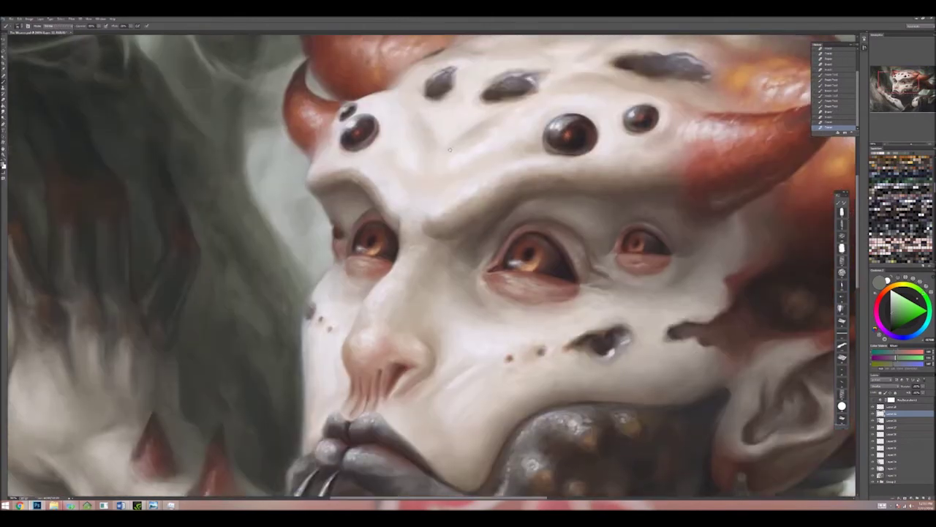
{"action": "left_click_drag", "start_coordinate": [476, 286], "coordinate": [307, 264]}
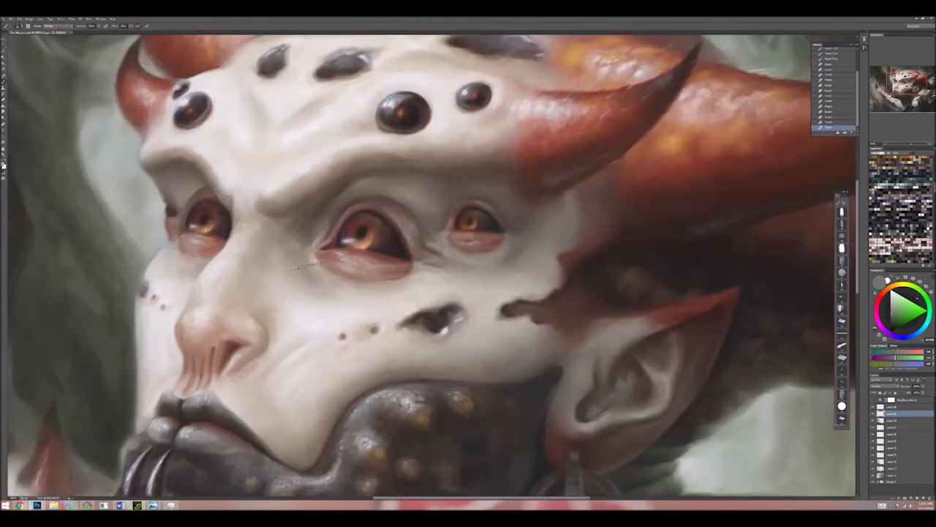
{"action": "left_click_drag", "start_coordinate": [194, 272], "coordinate": [341, 214]}
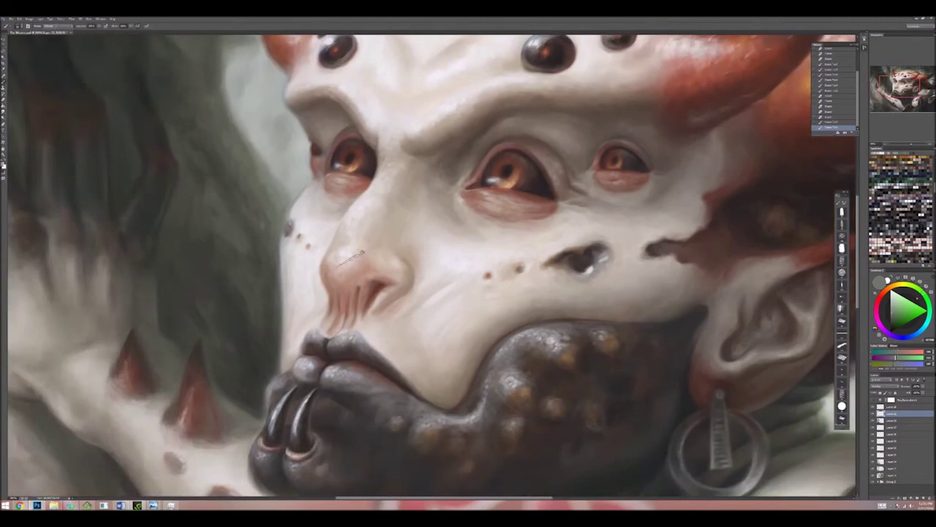
{"action": "left_click_drag", "start_coordinate": [382, 198], "coordinate": [331, 132]}
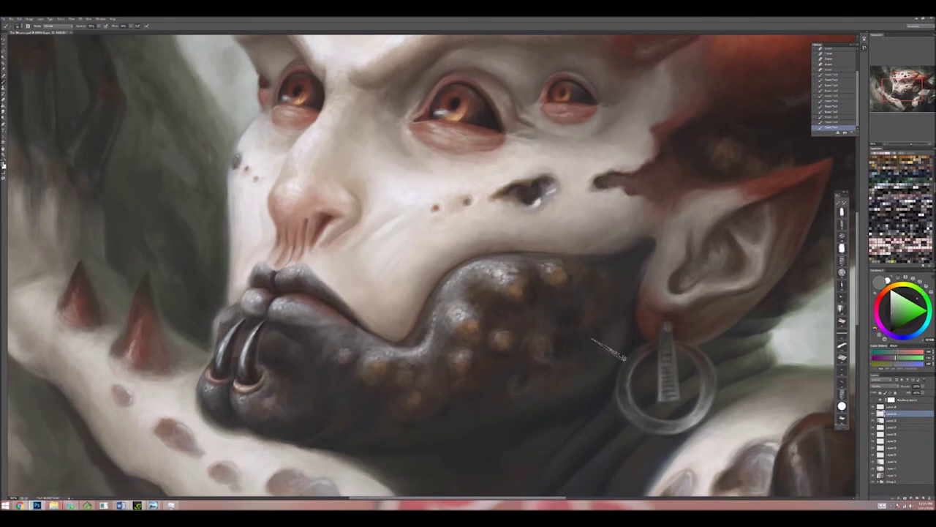
Step: With a smaller brush, work over the earring, neck, shoulder, ear and horn base
{"action": "key", "text": "["}
{"action": "left_click_drag", "start_coordinate": [602, 266], "coordinate": [502, 209]}
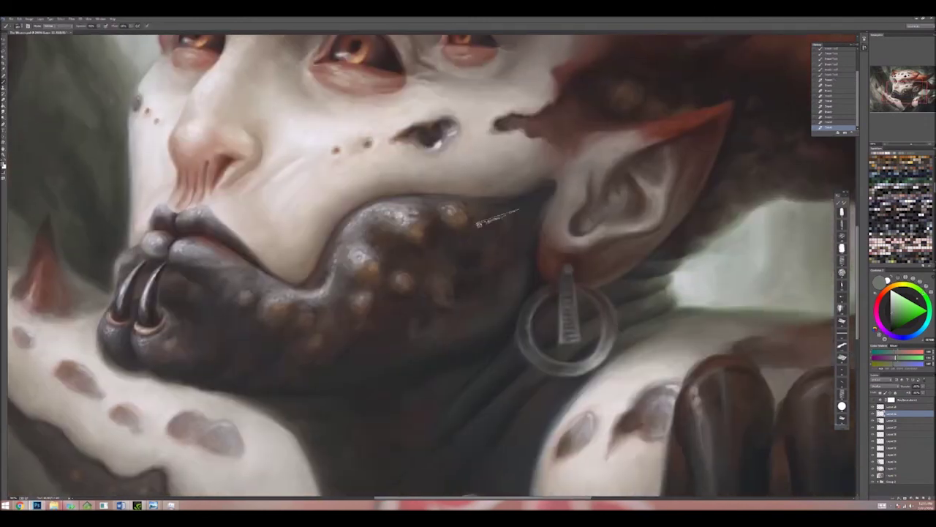
{"action": "left_click_drag", "start_coordinate": [526, 451], "coordinate": [591, 300]}
{"action": "left_click_drag", "start_coordinate": [657, 337], "coordinate": [496, 410]}
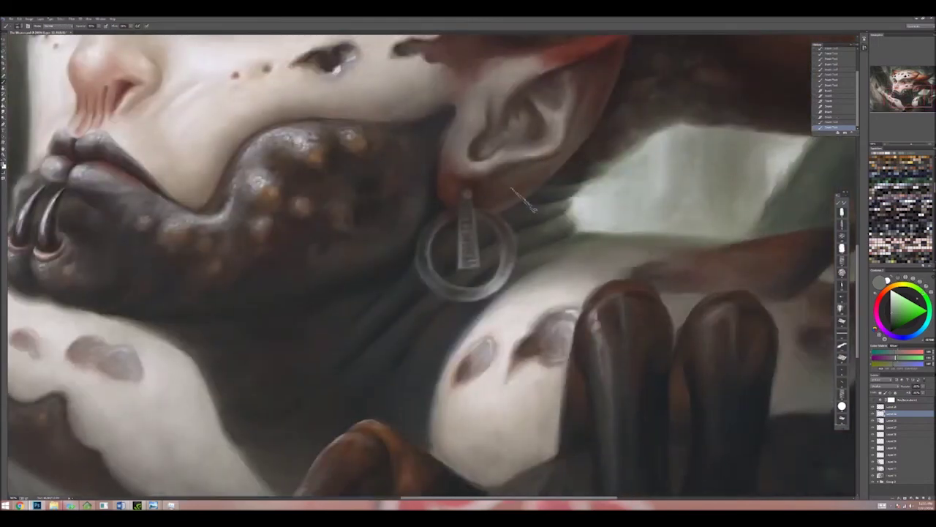
{"action": "left_click_drag", "start_coordinate": [430, 234], "coordinate": [487, 366]}
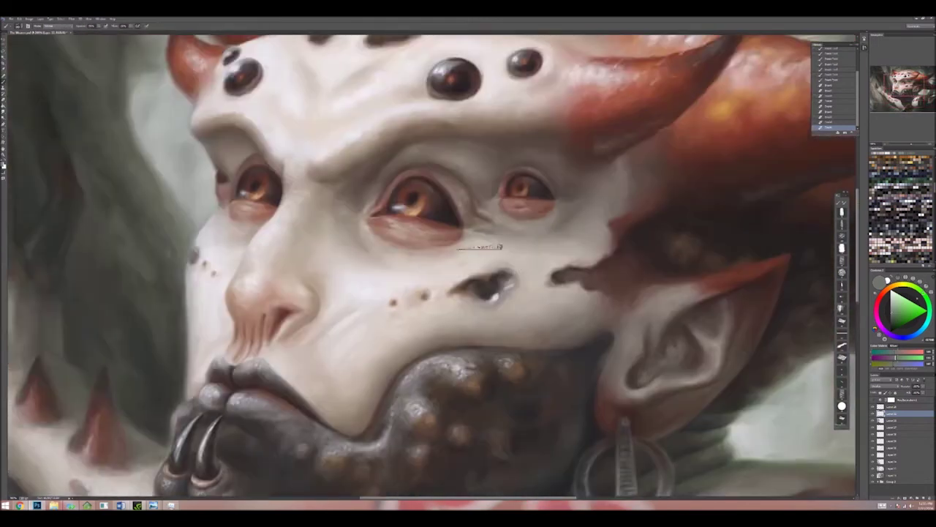
{"action": "left_click_drag", "start_coordinate": [370, 233], "coordinate": [470, 321]}
{"action": "left_click_drag", "start_coordinate": [481, 249], "coordinate": [254, 267]}
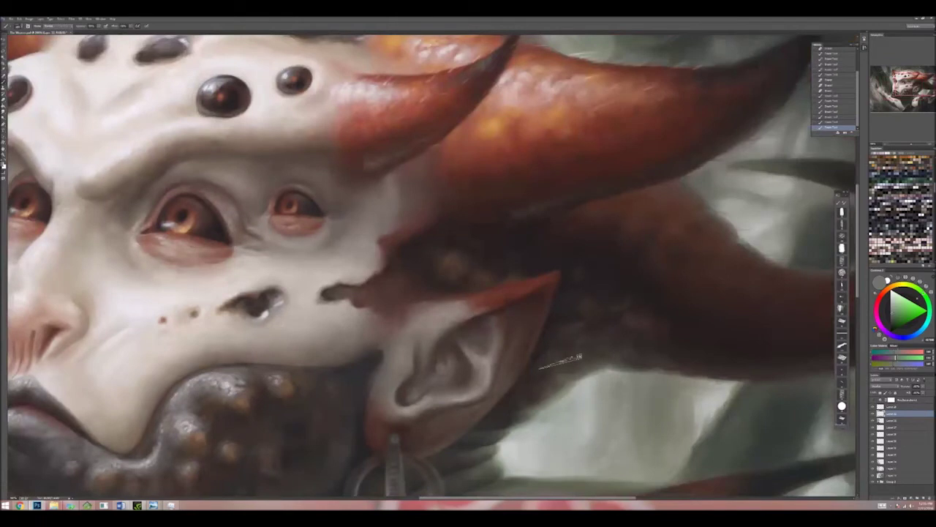
{"action": "left_click_drag", "start_coordinate": [613, 402], "coordinate": [521, 269]}
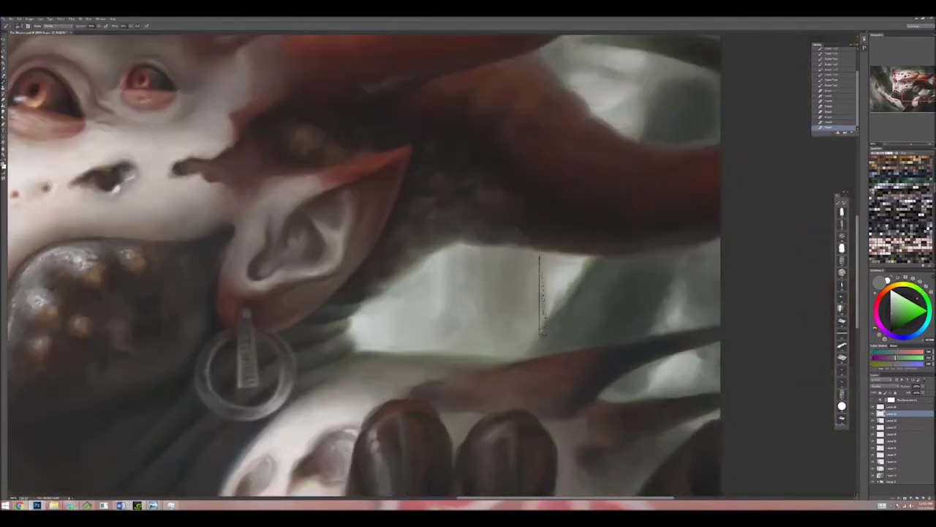
{"action": "left_click_drag", "start_coordinate": [374, 56], "coordinate": [509, 136]}
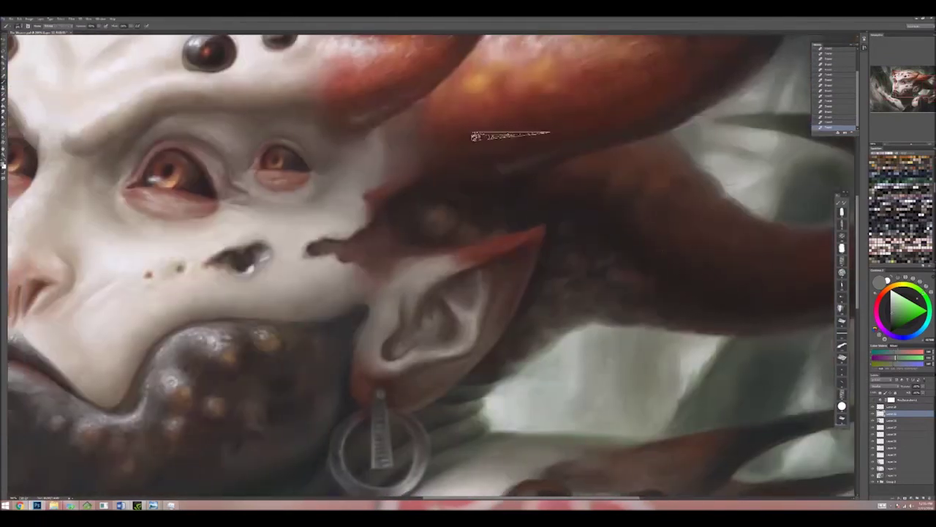
Step: Sample a colour from the painting and resume painting across the brow and horns
{"action": "key", "text": "b"}
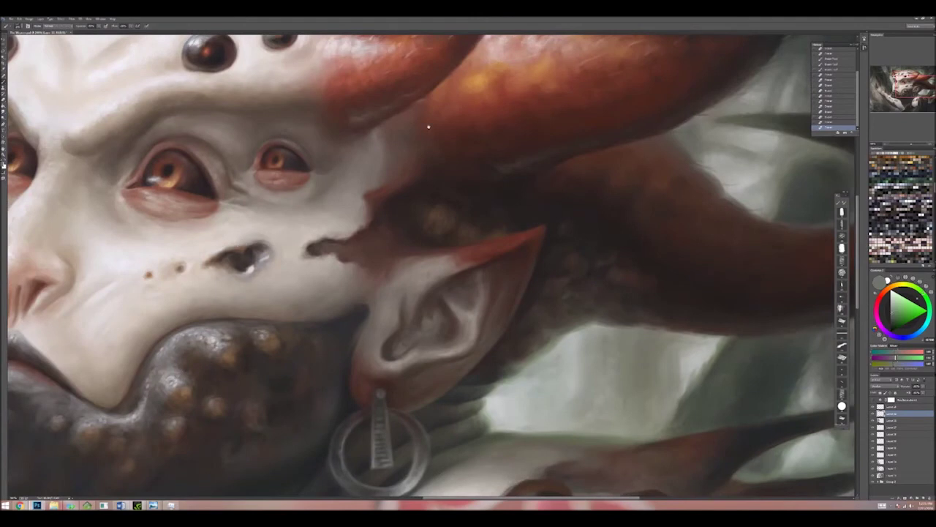
{"action": "scroll", "coordinate": [428, 128], "scroll_direction": "down", "scroll_amount": 2}
{"action": "left_click_drag", "start_coordinate": [409, 136], "coordinate": [449, 136]}
{"action": "scroll", "coordinate": [410, 136], "scroll_direction": "up", "scroll_amount": 2}
{"action": "key", "text": "i"}
{"action": "key", "text": "b"}
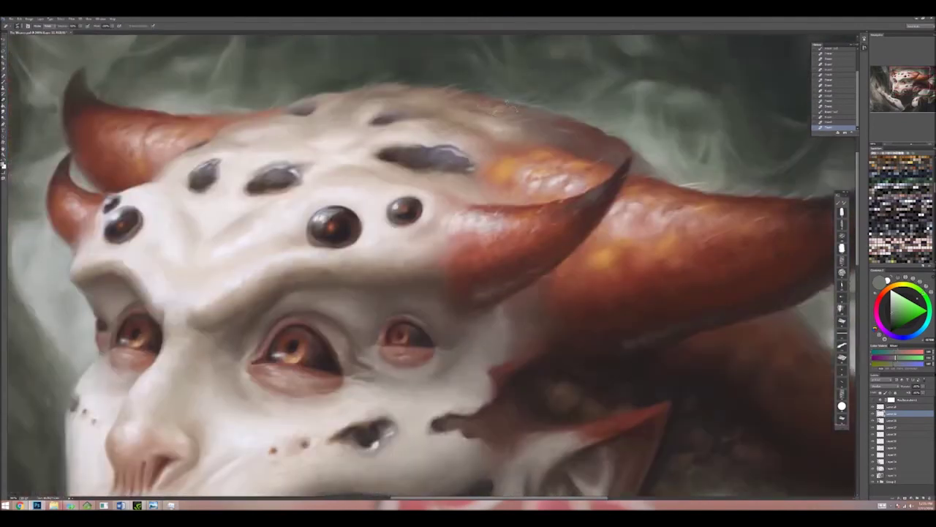
{"action": "scroll", "coordinate": [479, 184], "scroll_direction": "down", "scroll_amount": 5}
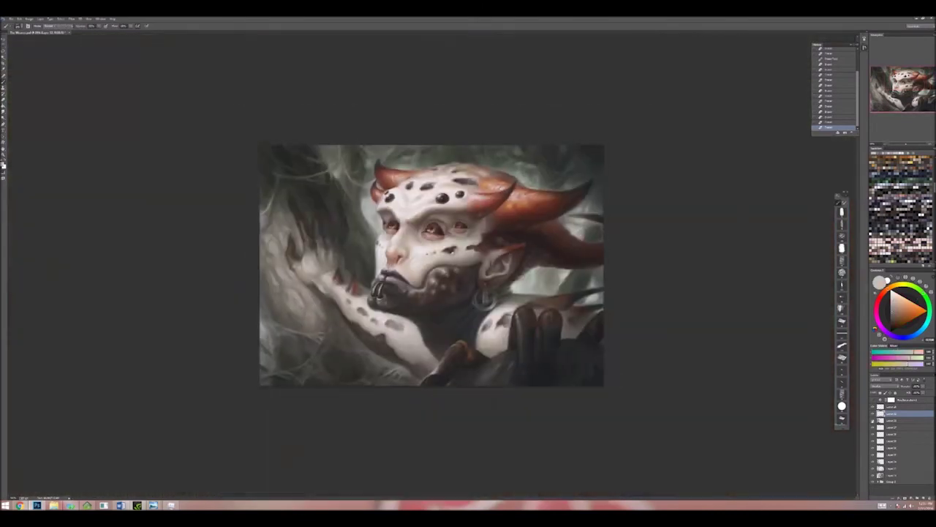
Step: Zoom in and pan over the top and right side of the painting, then zoom out to the full canvas
{"action": "scroll", "coordinate": [594, 69], "scroll_direction": "up", "scroll_amount": 2}
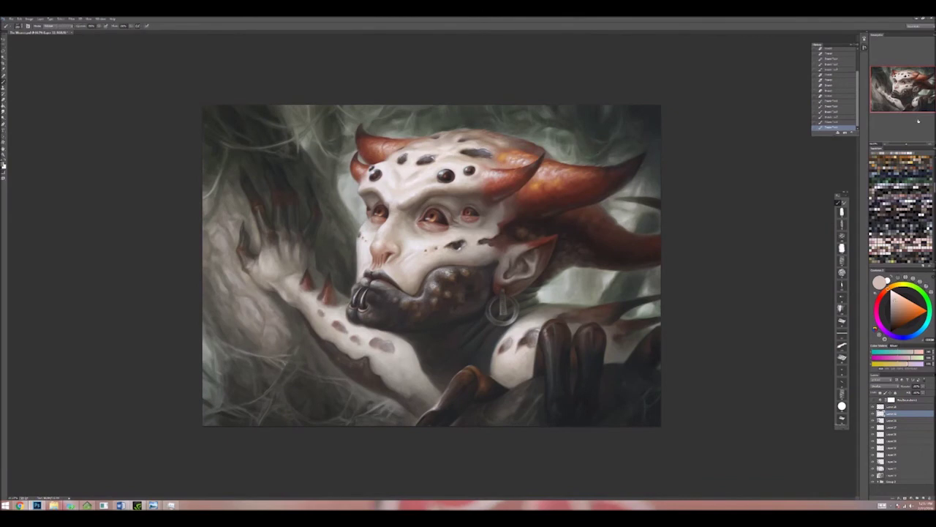
{"action": "key", "text": "ctrl+plus"}
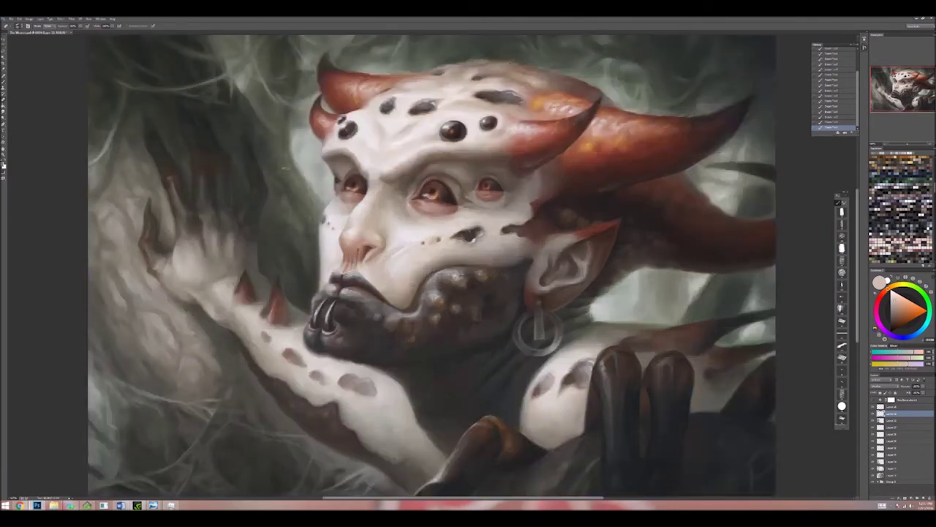
{"action": "left_click_drag", "start_coordinate": [277, 168], "coordinate": [348, 288]}
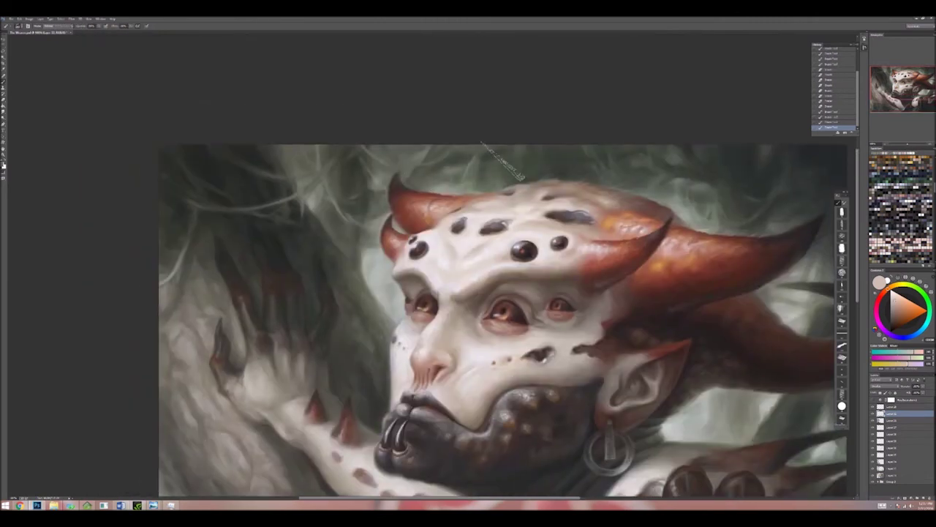
{"action": "left_click_drag", "start_coordinate": [654, 154], "coordinate": [527, 168]}
{"action": "scroll", "coordinate": [527, 168], "scroll_direction": "down", "scroll_amount": 2}
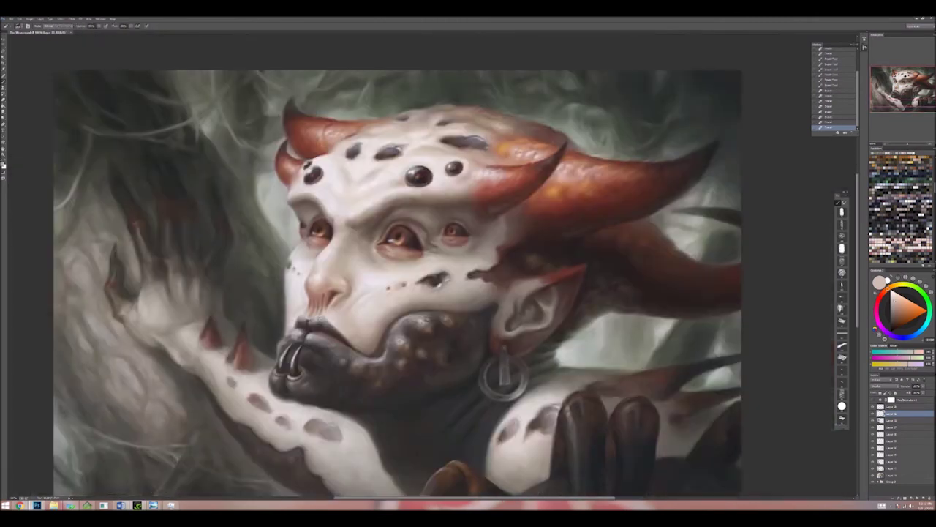
{"action": "scroll", "coordinate": [318, 320], "scroll_direction": "up", "scroll_amount": 4}
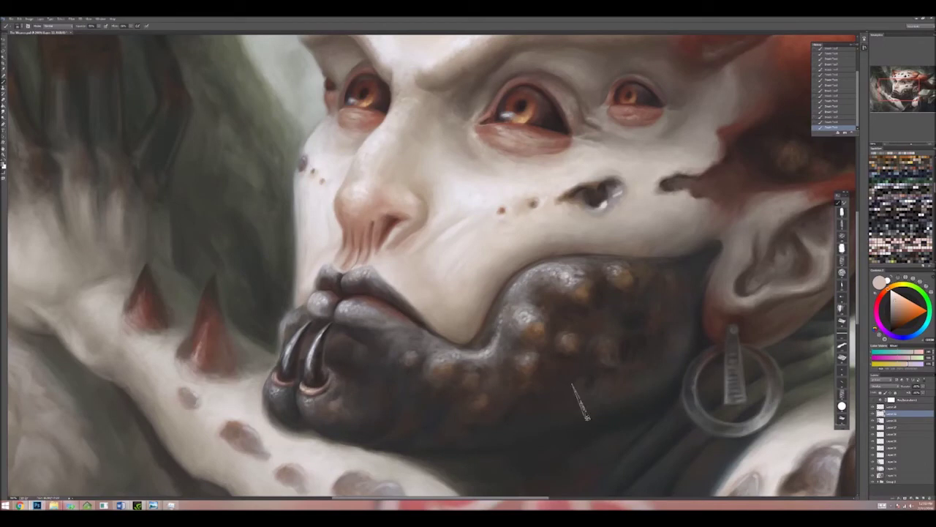
{"action": "scroll", "coordinate": [581, 398], "scroll_direction": "down", "scroll_amount": 3}
{"action": "scroll", "coordinate": [368, 254], "scroll_direction": "left", "scroll_amount": 3}
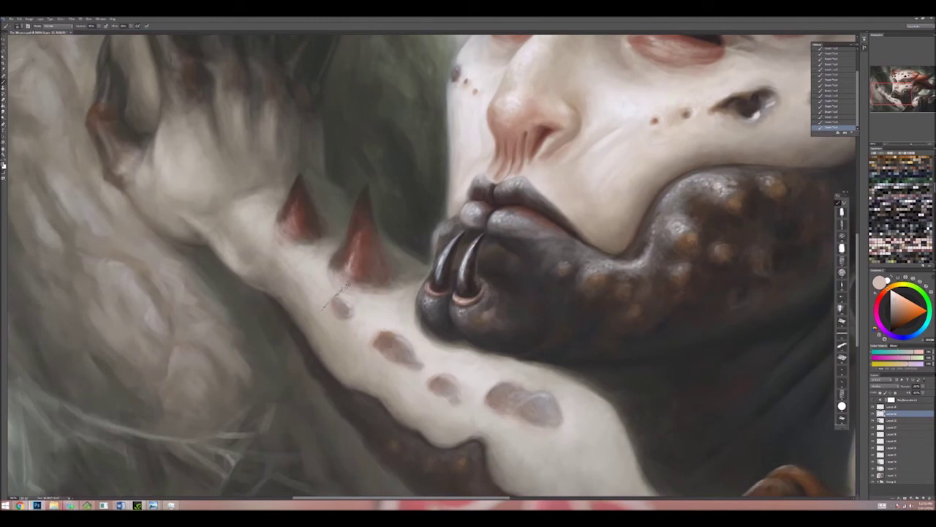
{"action": "scroll", "coordinate": [339, 294], "scroll_direction": "left", "scroll_amount": 3}
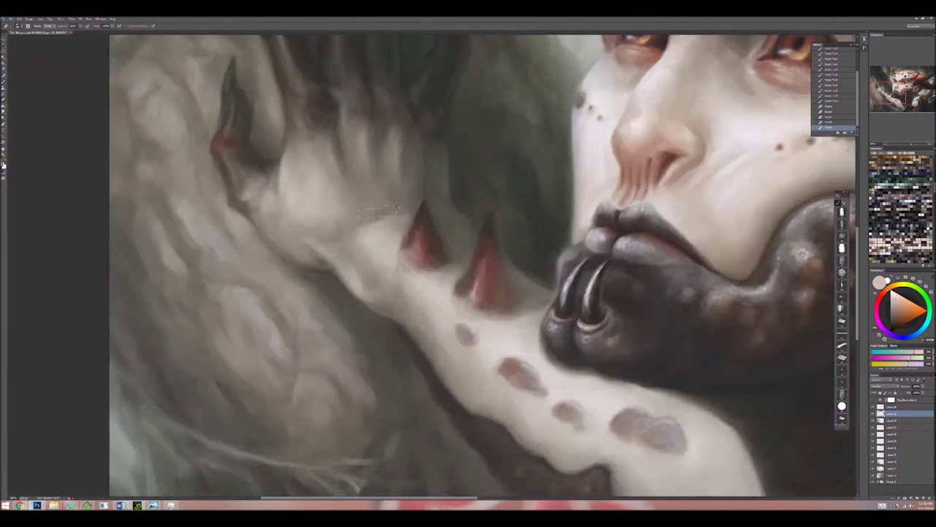
{"action": "key", "text": "ctrl+minus"}
{"action": "key", "text": "ctrl+minus"}
{"action": "key", "text": "ctrl+minus"}
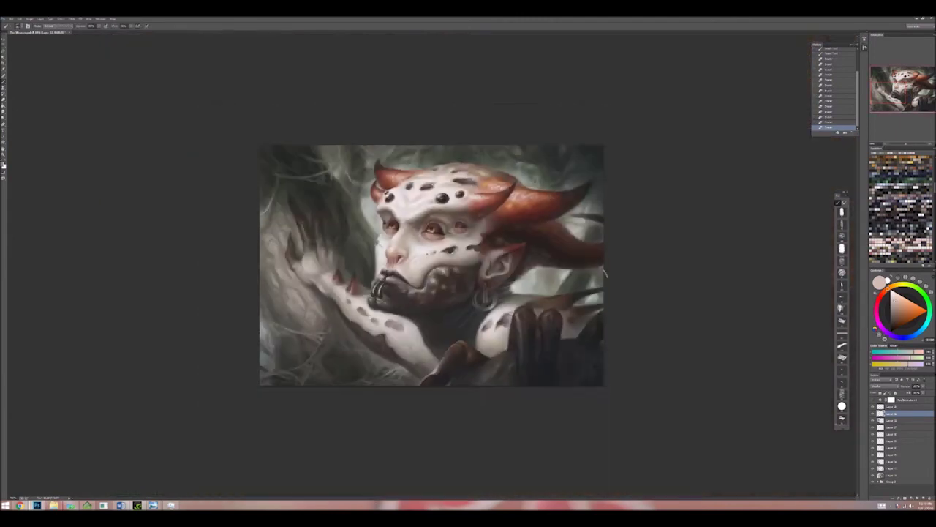
Step: Zoom in, paint strokes on the fur below the ear, then review the horned head up close
{"action": "key", "text": "ctrl+plus"}
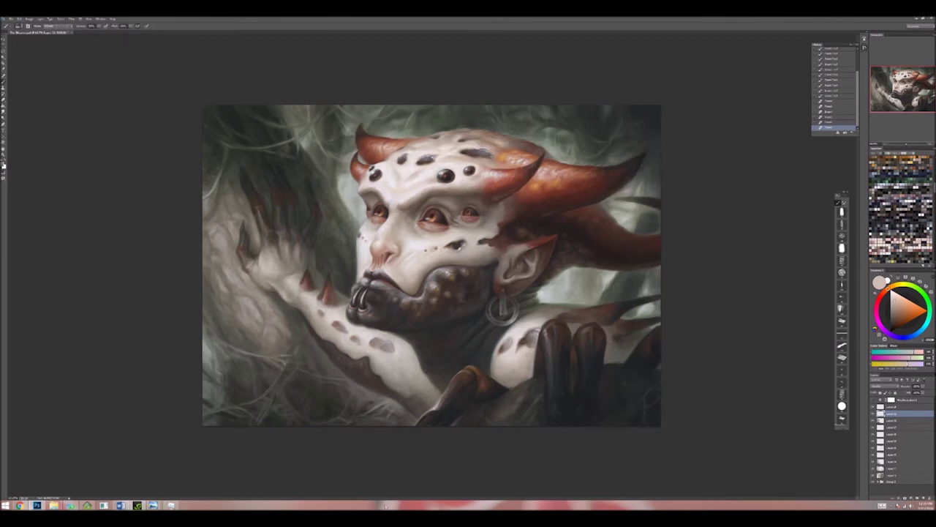
{"action": "key", "text": "ctrl+plus"}
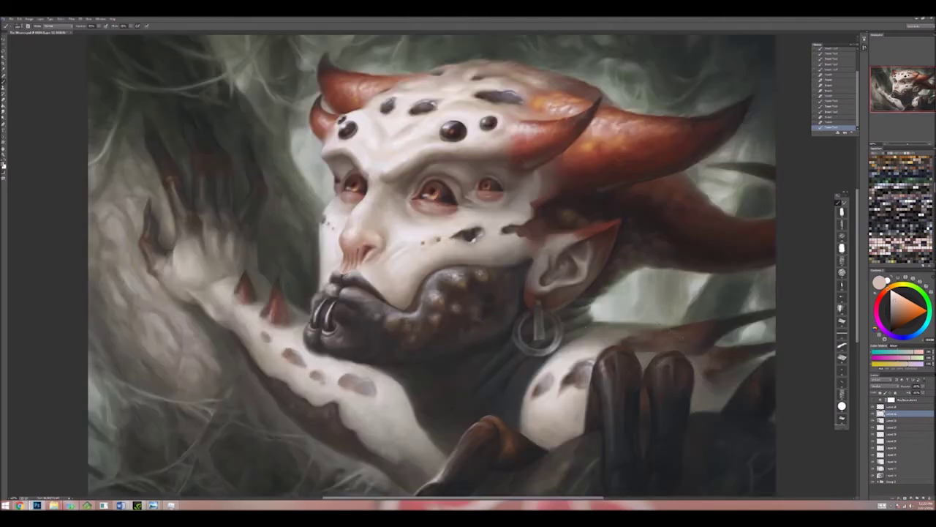
{"action": "left_click_drag", "start_coordinate": [672, 328], "coordinate": [527, 292]}
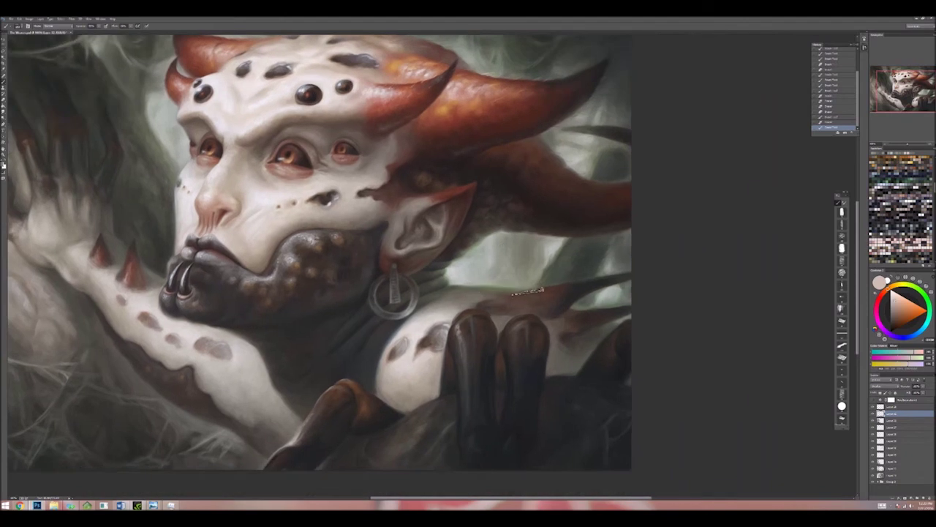
{"action": "mouse_move", "coordinate": [633, 322]}
{"action": "left_mouse_down"}
{"action": "mouse_move", "coordinate": [605, 329]}
{"action": "mouse_move", "coordinate": [569, 397]}
{"action": "mouse_move", "coordinate": [594, 324]}
{"action": "mouse_move", "coordinate": [515, 297]}
{"action": "left_mouse_up"}
{"action": "left_click_drag", "start_coordinate": [302, 439], "coordinate": [421, 300]}
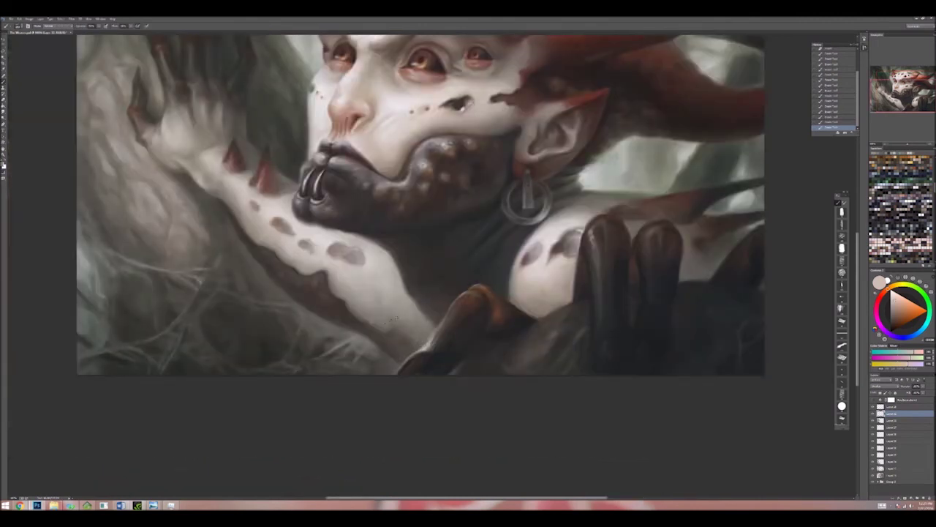
{"action": "left_click_drag", "start_coordinate": [437, 387], "coordinate": [515, 488]}
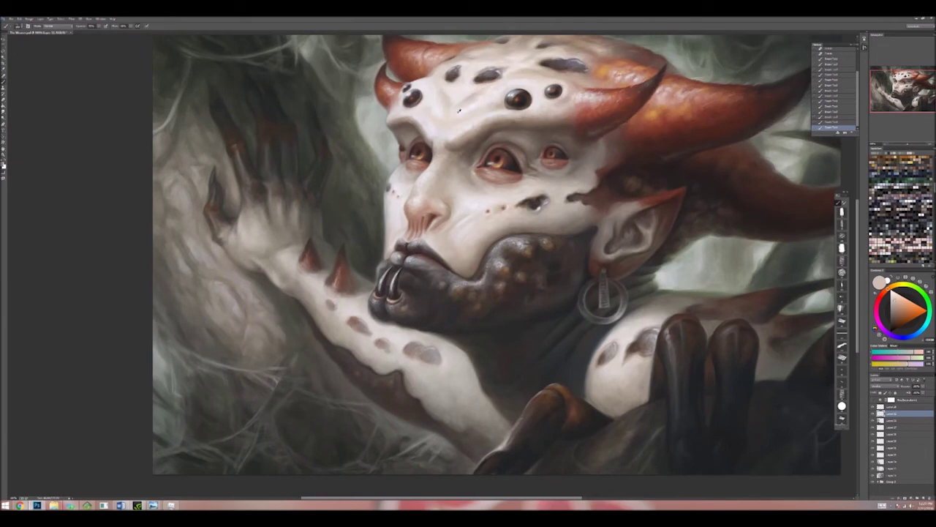
{"action": "left_click_drag", "start_coordinate": [438, 94], "coordinate": [434, 135]}
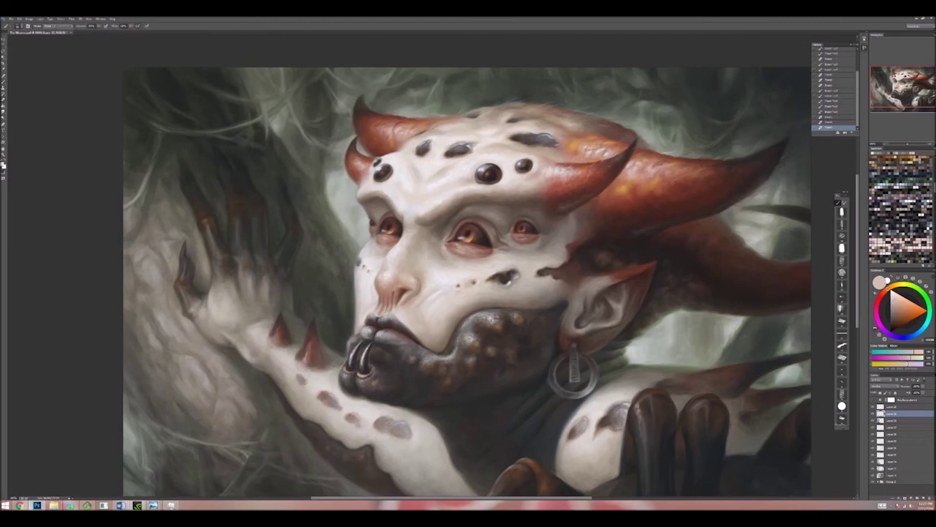
{"action": "left_click_drag", "start_coordinate": [468, 293], "coordinate": [388, 269]}
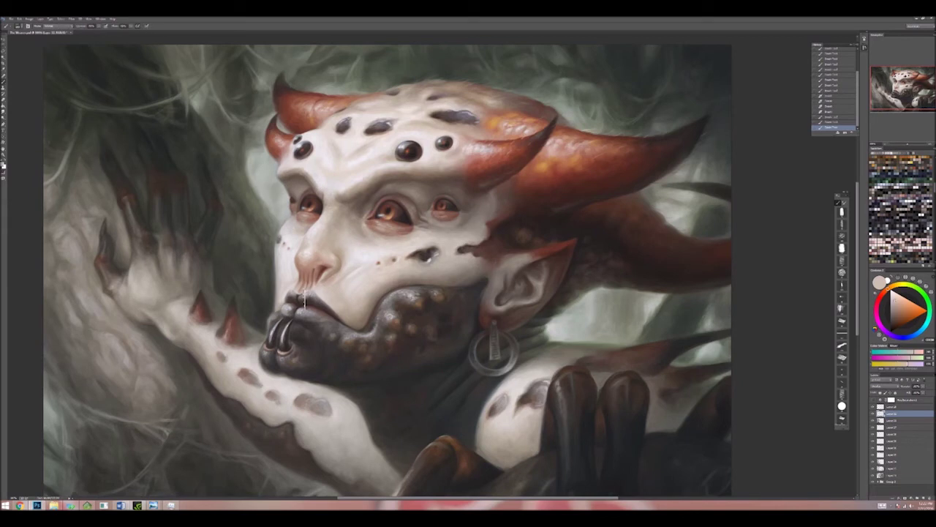
{"action": "left_click_drag", "start_coordinate": [376, 53], "coordinate": [458, 156]}
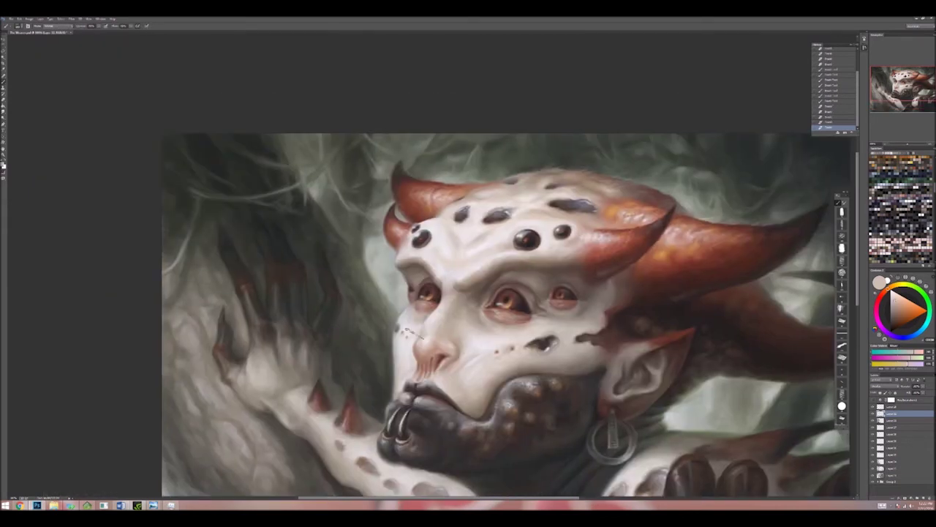
{"action": "left_click_drag", "start_coordinate": [415, 333], "coordinate": [268, 303]}
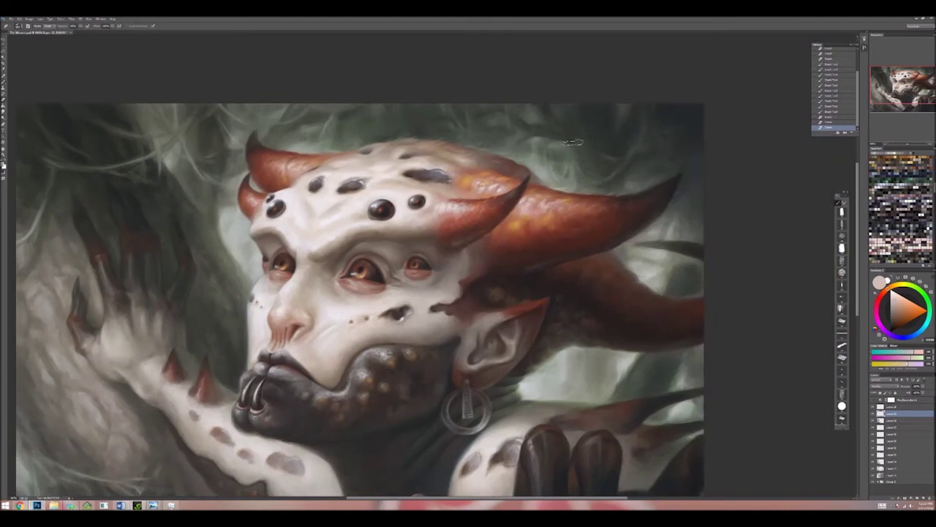
{"action": "left_click_drag", "start_coordinate": [505, 233], "coordinate": [665, 195]}
Step: Try different brush presets and briefly zoom out to check the whole painting
{"action": "key", "text": "space"}
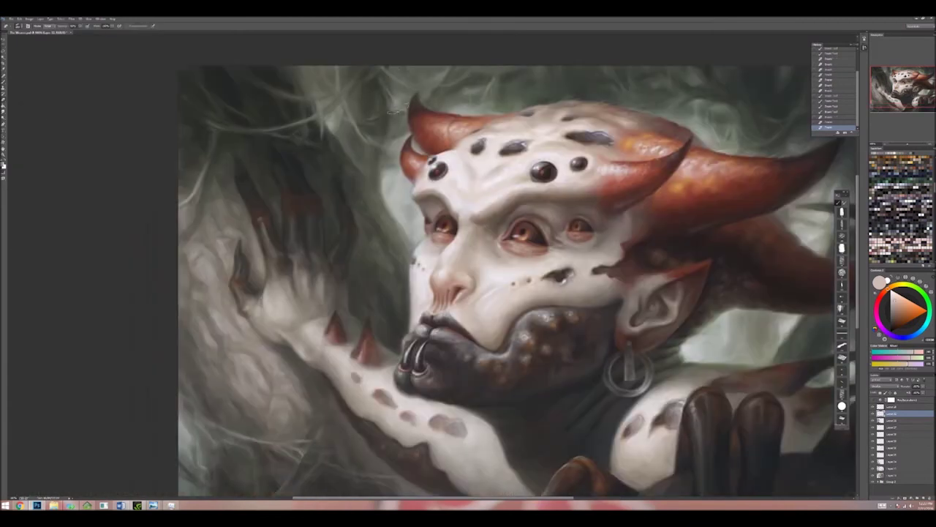
{"action": "left_click", "coordinate": [19, 26]}
{"action": "left_click", "coordinate": [291, 90]}
{"action": "key", "text": "Return"}
{"action": "key", "text": "e"}
{"action": "key", "text": "ctrl+minus"}
{"action": "key", "text": "ctrl+minus"}
{"action": "key", "text": "ctrl+minus"}
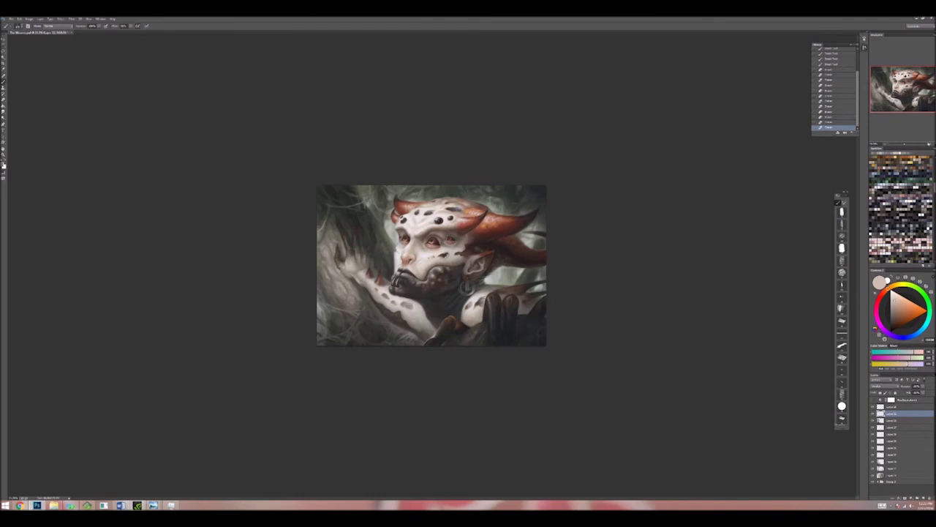
{"action": "key", "text": "ctrl+plus"}
{"action": "key", "text": "ctrl+plus"}
{"action": "right_click", "coordinate": [177, 184]}
Step: Pick a soft brush preset, then erase and repaint soft dabs around the creature's hand
{"action": "left_click", "coordinate": [292, 76]}
{"action": "left_click", "coordinate": [291, 36]}
{"action": "left_click", "coordinate": [335, 44]}
{"action": "left_click", "coordinate": [292, 60]}
{"action": "left_click", "coordinate": [292, 137]}
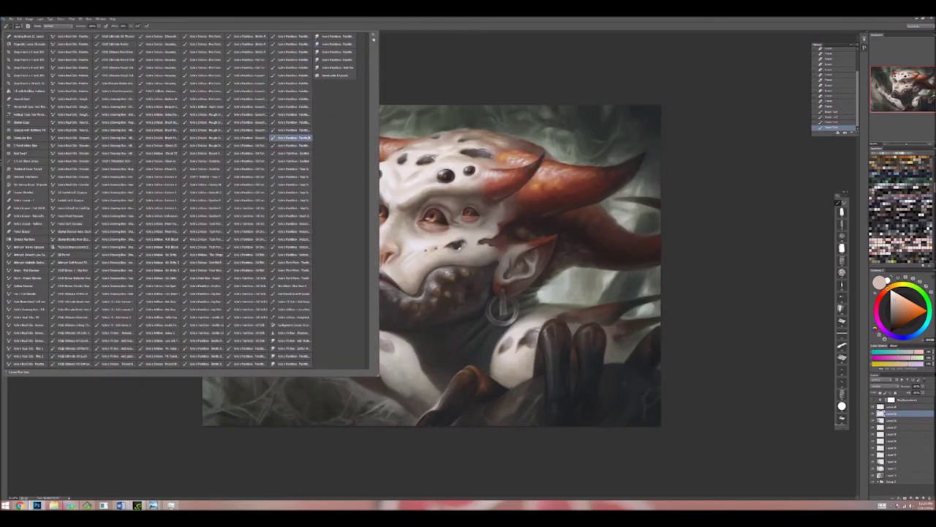
{"action": "key", "text": "Return"}
{"action": "key", "text": "e"}
{"action": "mouse_move", "coordinate": [219, 321]}
{"action": "left_mouse_down"}
{"action": "mouse_move", "coordinate": [245, 310]}
{"action": "mouse_move", "coordinate": [285, 322]}
{"action": "mouse_move", "coordinate": [307, 360]}
{"action": "left_mouse_up"}
{"action": "key", "text": "b"}
{"action": "mouse_move", "coordinate": [199, 307]}
{"action": "left_mouse_down"}
{"action": "mouse_move", "coordinate": [219, 207]}
{"action": "mouse_move", "coordinate": [242, 201]}
{"action": "left_mouse_up"}
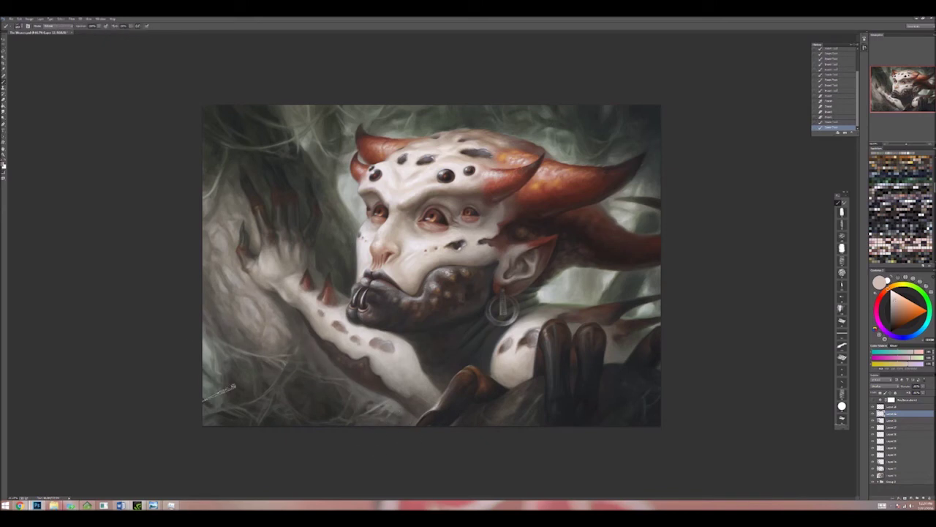
Step: Paint loose strokes into the upper-left foliage and near the hand, then zoom out
{"action": "left_click_drag", "start_coordinate": [237, 114], "coordinate": [274, 122]}
{"action": "left_click_drag", "start_coordinate": [305, 203], "coordinate": [335, 188]}
{"action": "left_click_drag", "start_coordinate": [237, 163], "coordinate": [330, 170]}
{"action": "left_click_drag", "start_coordinate": [328, 206], "coordinate": [340, 219]}
{"action": "key", "text": "ctrl+minus"}
{"action": "key", "text": "ctrl+minus"}
{"action": "key", "text": "ctrl+minus"}
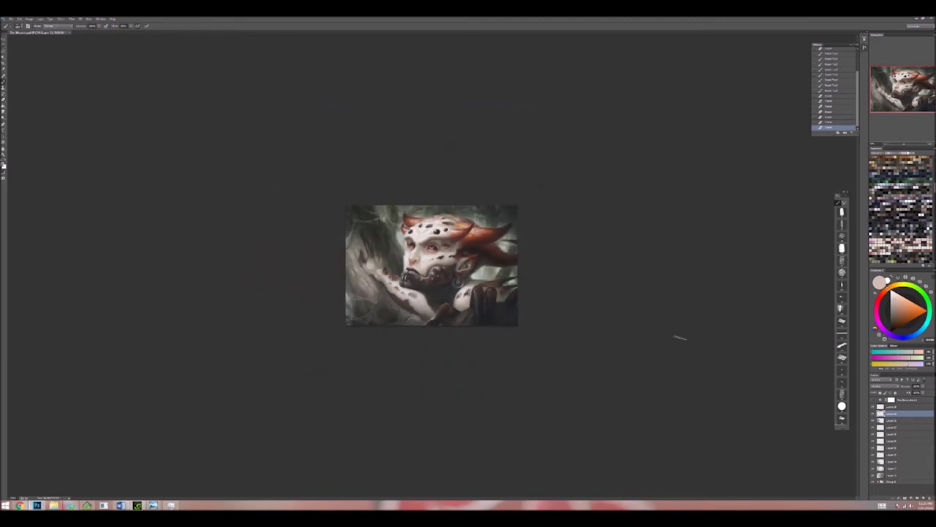
{"action": "key", "text": "ctrl+y"}
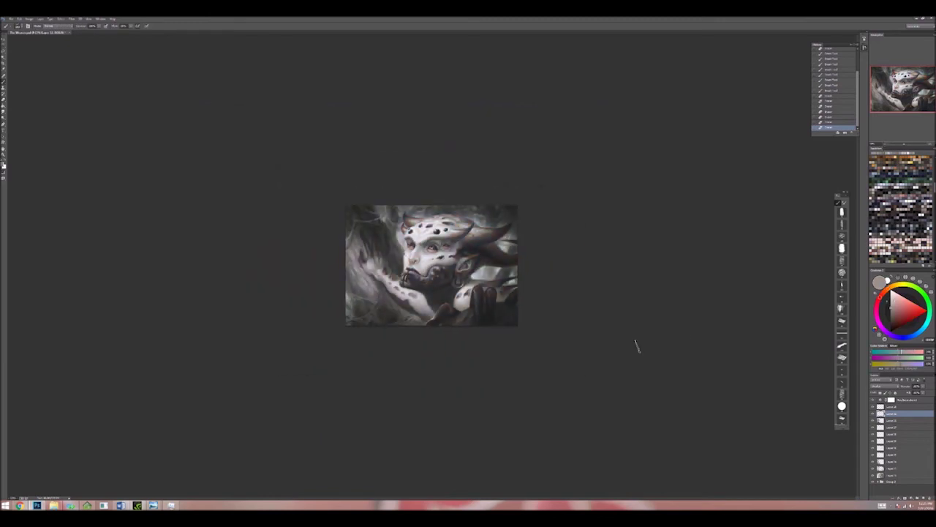
{"action": "key", "text": "ctrl+plus"}
{"action": "key", "text": "ctrl+plus"}
{"action": "key", "text": "ctrl+plus"}
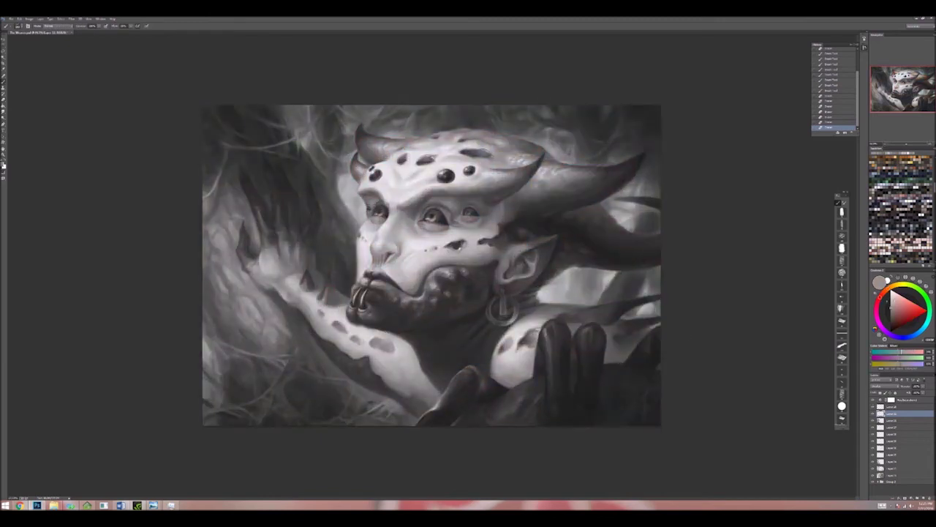
{"action": "key", "text": "ctrl+y"}
{"action": "key", "text": "ctrl+y"}
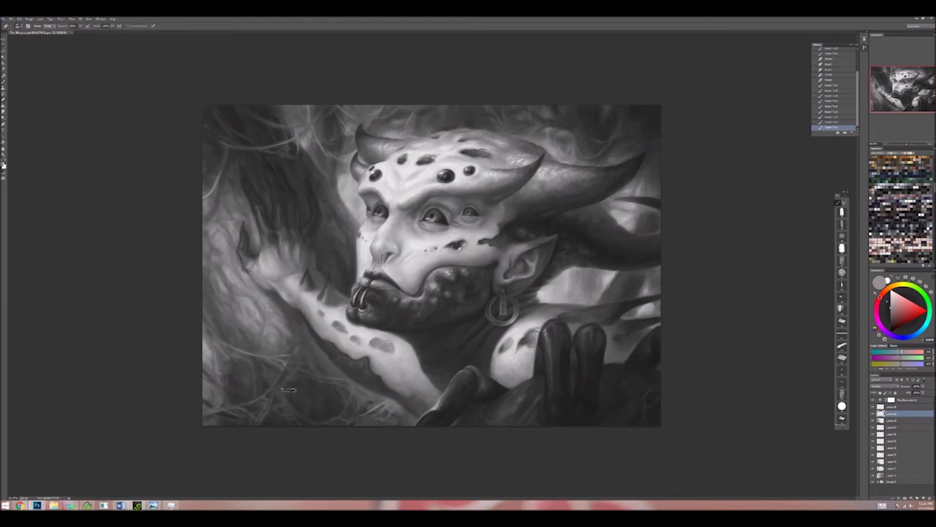
{"action": "key", "text": "ctrl+y"}
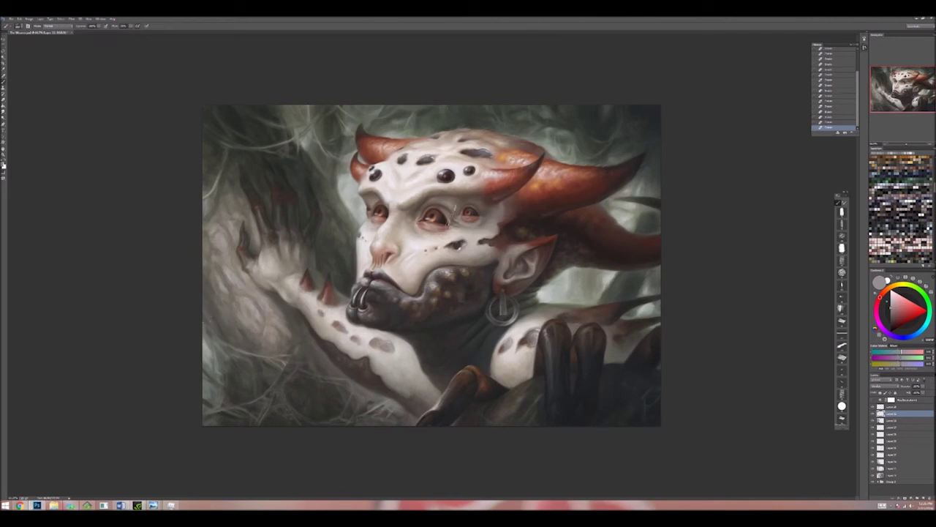
Step: Add a new empty layer and change its blend mode in the Layers panel
{"action": "key", "text": "ctrl+shift+alt+n"}
{"action": "left_click", "coordinate": [881, 385]}
{"action": "left_click", "coordinate": [885, 314]}
Step: Paint over the tip of the right horn, then zoom out to check and back in
{"action": "left_click_drag", "start_coordinate": [619, 152], "coordinate": [612, 133]}
{"action": "key", "text": "b"}
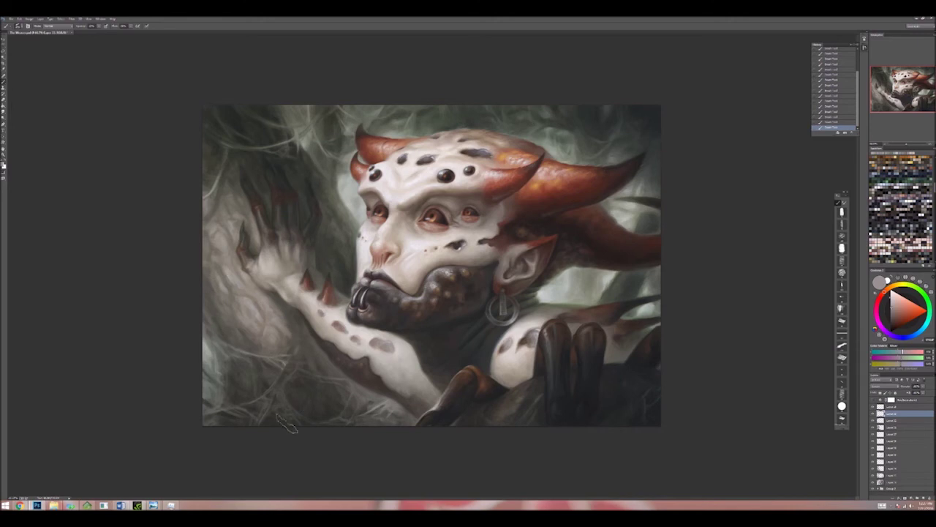
{"action": "key", "text": "ctrl+minus"}
{"action": "key", "text": "ctrl+minus"}
{"action": "key", "text": "ctrl+minus"}
{"action": "key", "text": "ctrl+minus"}
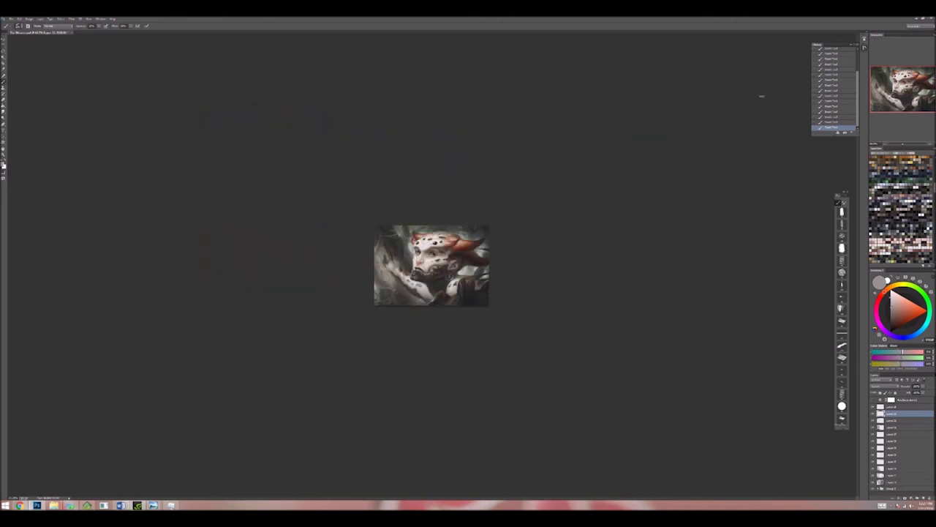
{"action": "key", "text": "ctrl+plus"}
{"action": "key", "text": "ctrl+plus"}
{"action": "key", "text": "ctrl+plus"}
{"action": "key", "text": "ctrl+plus"}
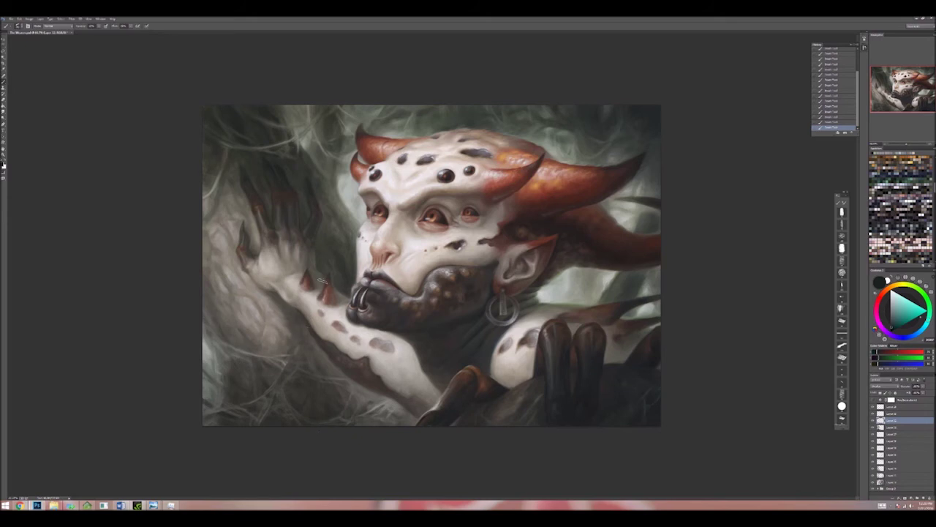
{"action": "scroll", "coordinate": [585, 399], "scroll_direction": "up", "scroll_amount": 1}
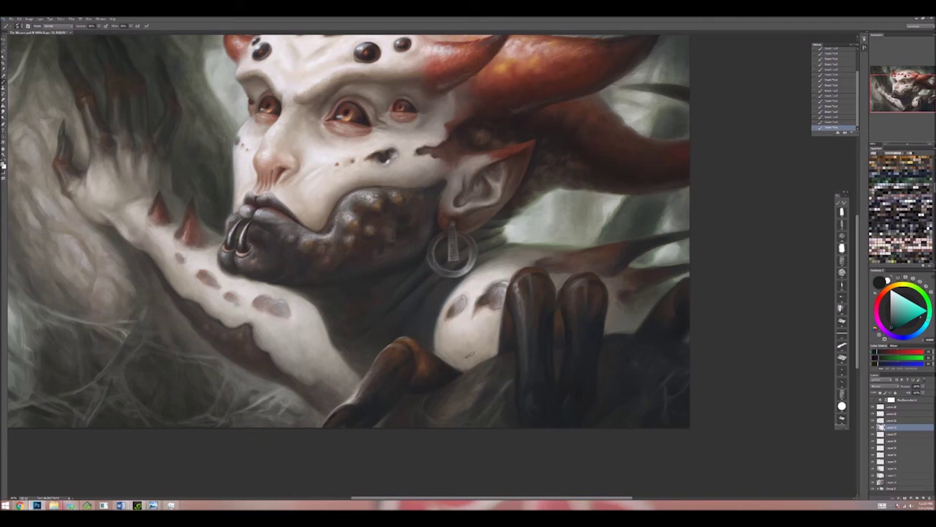
{"action": "key", "text": "ctrl+minus"}
{"action": "key", "text": "ctrl+minus"}
{"action": "key", "text": "ctrl+minus"}
{"action": "key", "text": "ctrl+minus"}
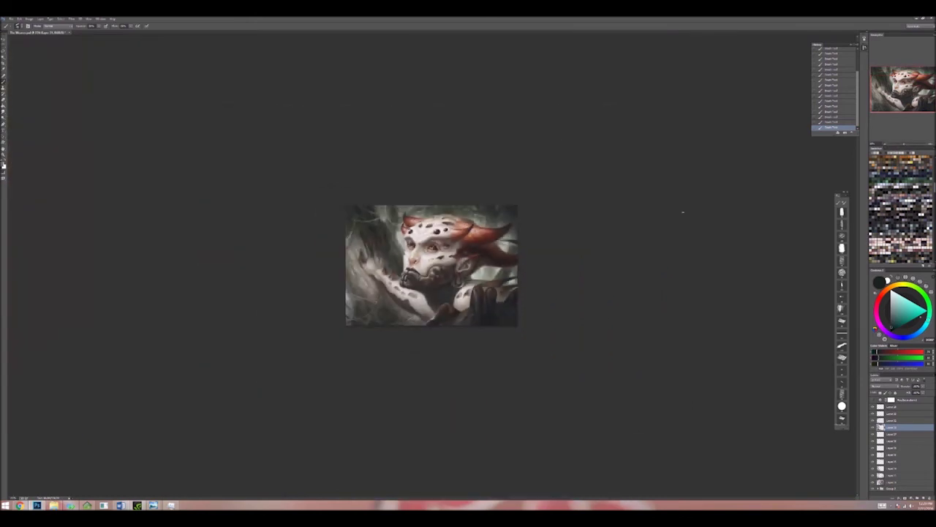
{"action": "key", "text": "ctrl+plus"}
{"action": "key", "text": "ctrl+plus"}
{"action": "key", "text": "ctrl+plus"}
{"action": "key", "text": "ctrl+plus"}
{"action": "key", "text": "ctrl+plus"}
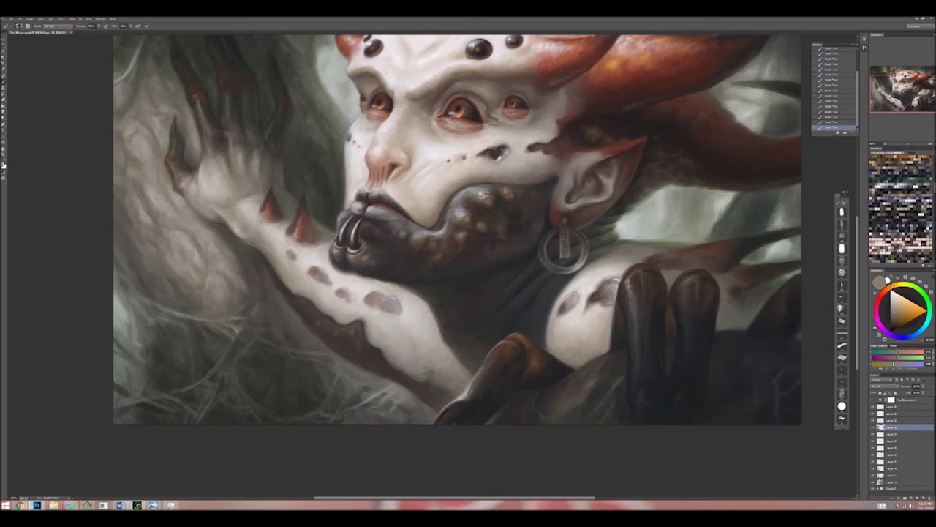
{"action": "key", "text": "ctrl+minus"}
{"action": "key", "text": "ctrl+minus"}
{"action": "key", "text": "ctrl+minus"}
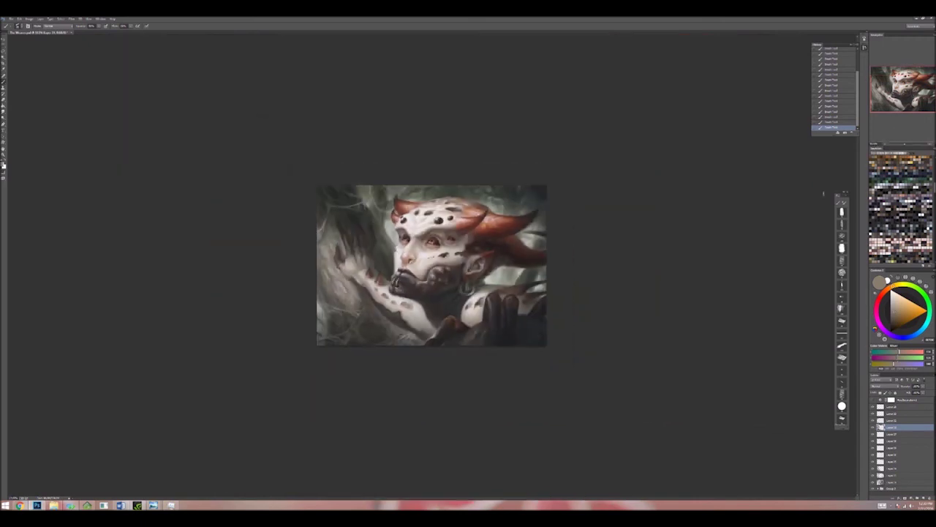
{"action": "key", "text": "ctrl+plus"}
{"action": "key", "text": "ctrl+plus"}
{"action": "key", "text": "ctrl+plus"}
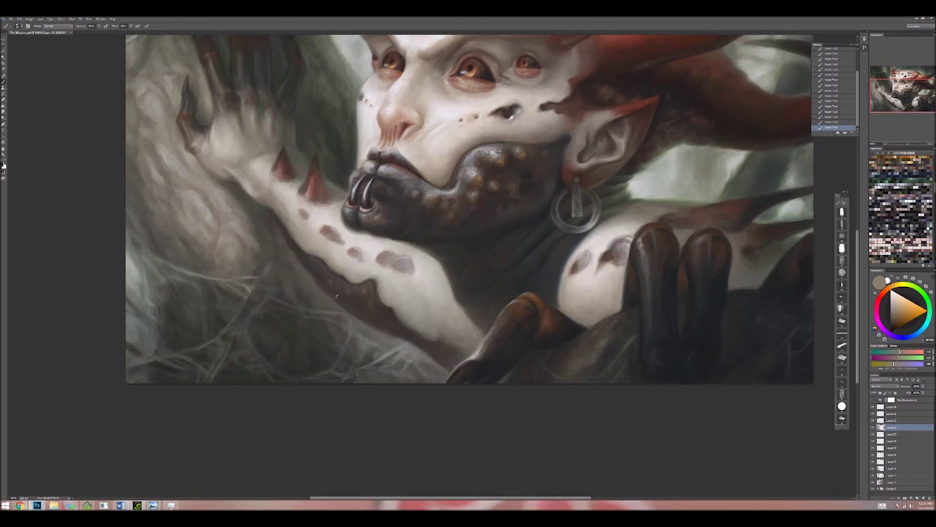
{"action": "key", "text": "ctrl+minus"}
{"action": "key", "text": "ctrl+minus"}
{"action": "key", "text": "ctrl+minus"}
{"action": "key", "text": "ctrl+minus"}
{"action": "key", "text": "ctrl+minus"}
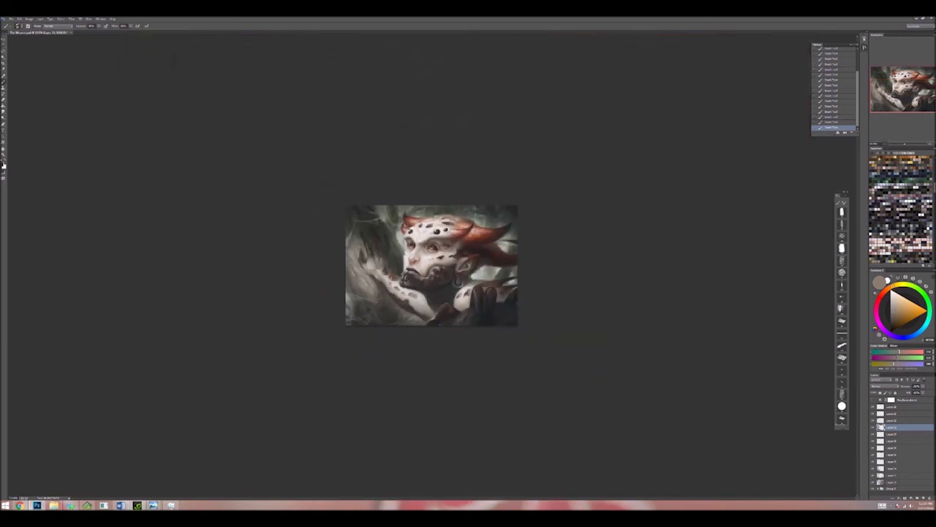
{"action": "key", "text": "ctrl+plus"}
{"action": "key", "text": "ctrl+plus"}
{"action": "key", "text": "ctrl+plus"}
{"action": "key", "text": "ctrl+plus"}
{"action": "key", "text": "ctrl+plus"}
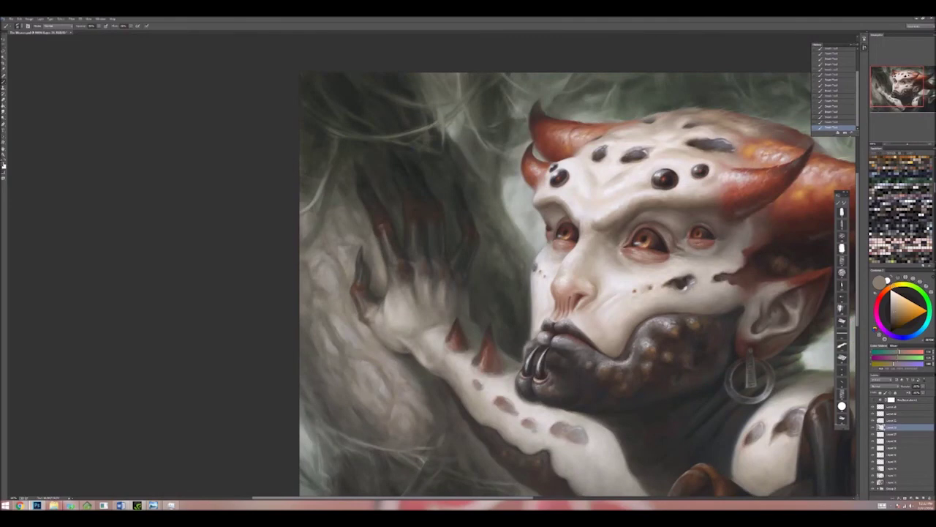
{"action": "key", "text": "ctrl+minus"}
{"action": "key", "text": "ctrl+minus"}
{"action": "key", "text": "ctrl+minus"}
{"action": "key", "text": "ctrl+minus"}
{"action": "key", "text": "ctrl+y"}
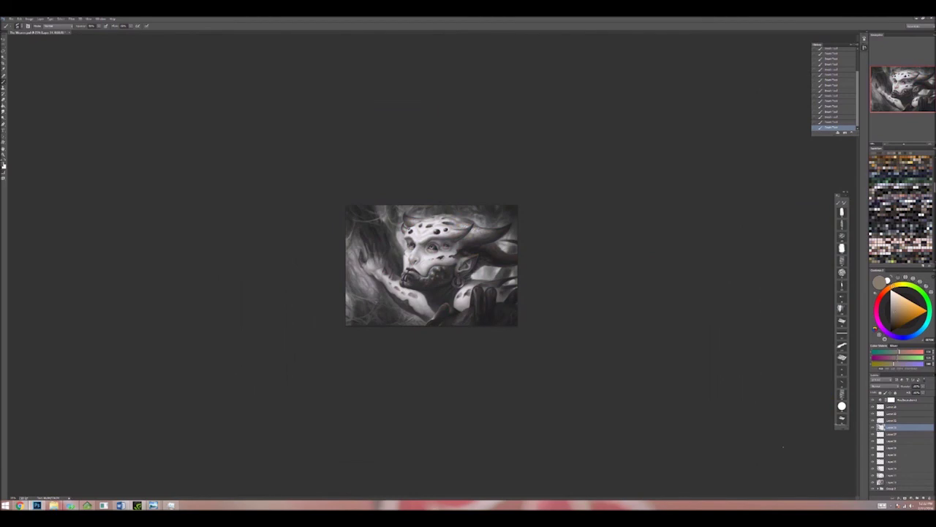
{"action": "key", "text": "ctrl+y"}
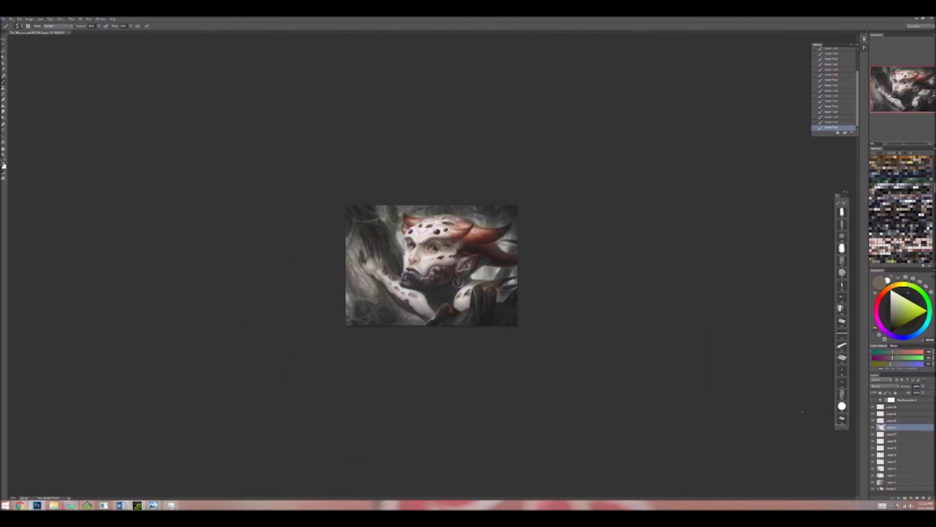
{"action": "key", "text": "ctrl+plus"}
{"action": "key", "text": "ctrl+plus"}
{"action": "key", "text": "ctrl+plus"}
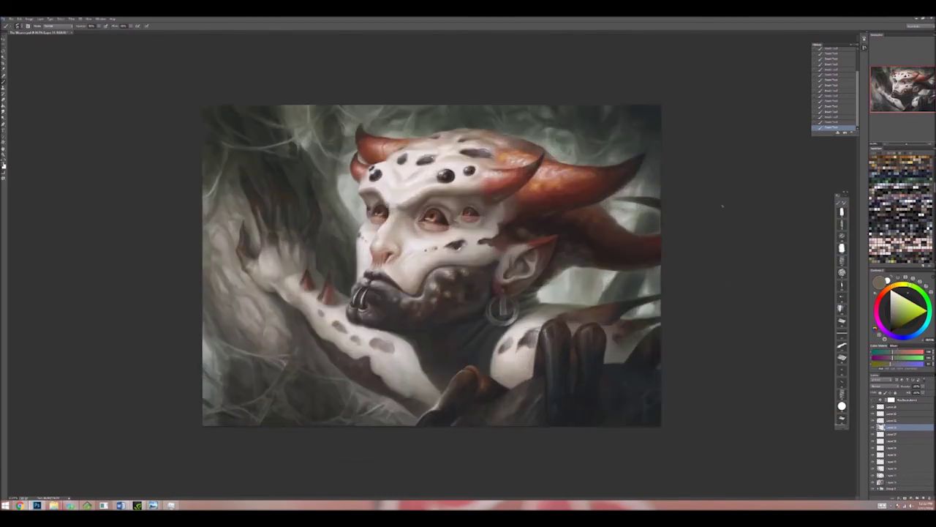
{"action": "key", "text": "ctrl+plus"}
{"action": "key", "text": "ctrl+plus"}
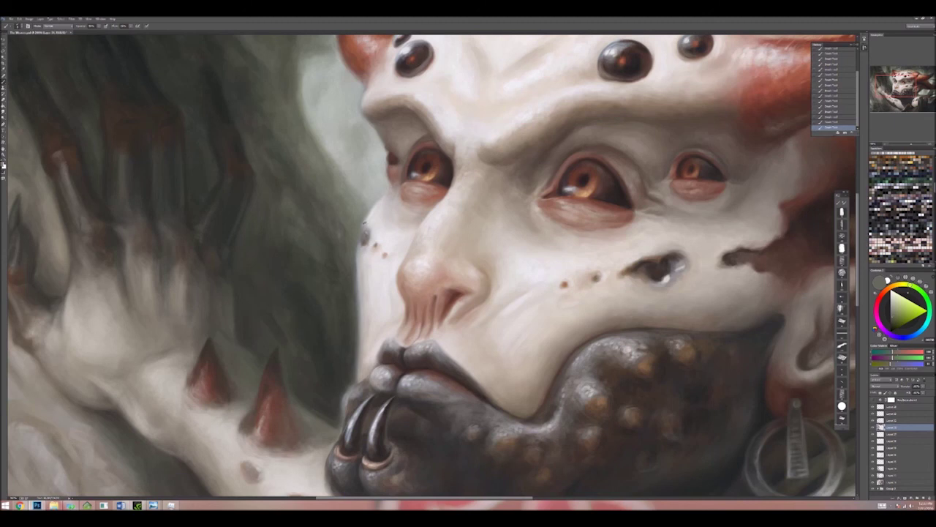
{"action": "key", "text": "ctrl+0"}
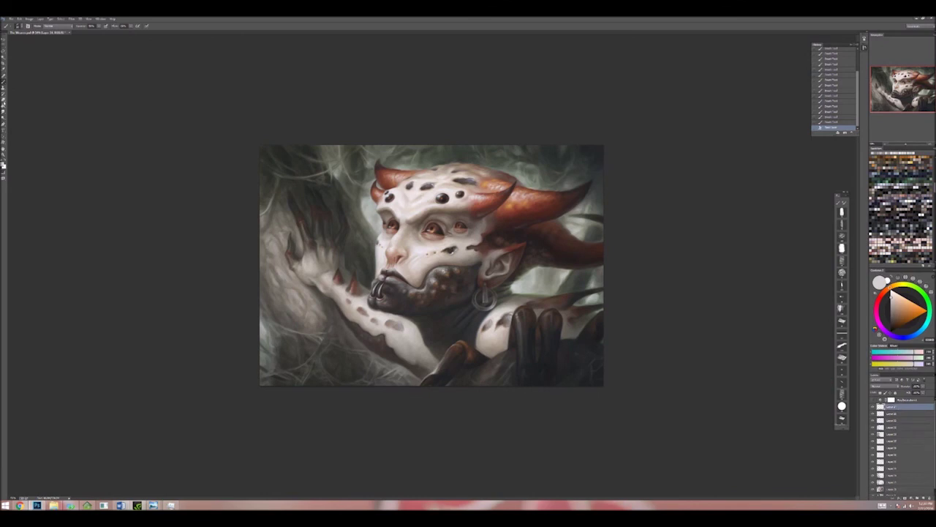
Step: Fill the canvas with a top-to-bottom white-to-black linear gradient, replacing an unwanted radial one
{"action": "left_click", "coordinate": [4, 106]}
{"action": "left_click", "coordinate": [4, 108]}
{"action": "left_click_drag", "start_coordinate": [429, 147], "coordinate": [429, 351]}
{"action": "key", "text": "ctrl+z"}
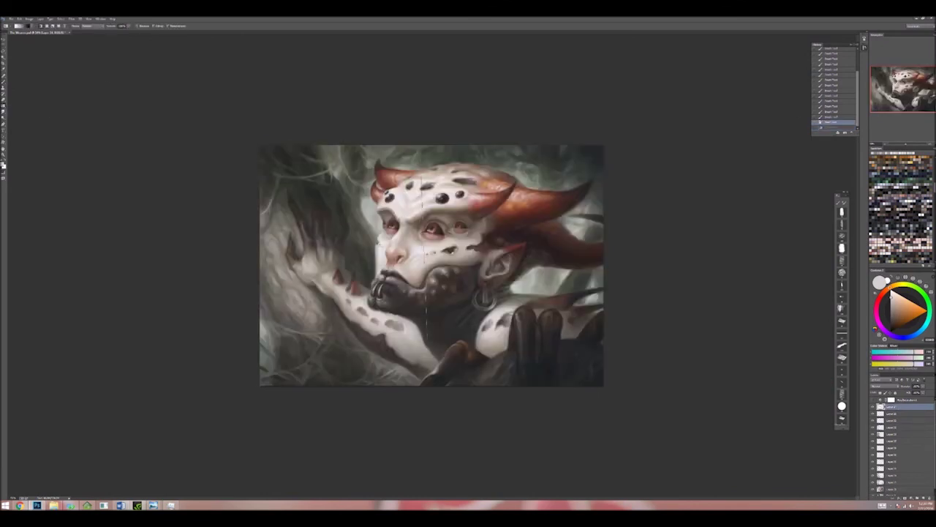
{"action": "left_click_drag", "start_coordinate": [432, 157], "coordinate": [432, 369]}
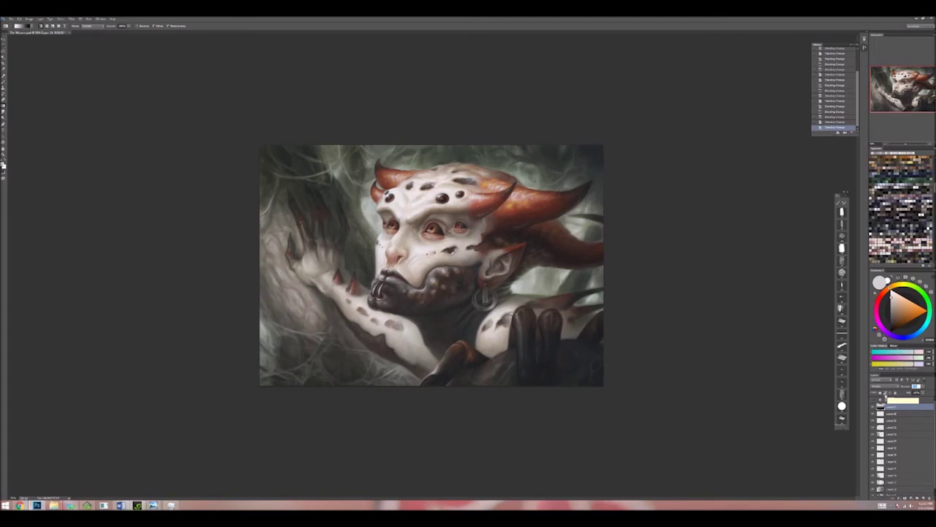
Step: Reorder the gradient layer, apply a Hue/Saturation adjustment, and lower the layer opacity to 50%
{"action": "left_click_drag", "start_coordinate": [886, 397], "coordinate": [887, 399]}
{"action": "key", "text": "alt+i"}
{"action": "key", "text": "a"}
{"action": "key", "text": "h"}
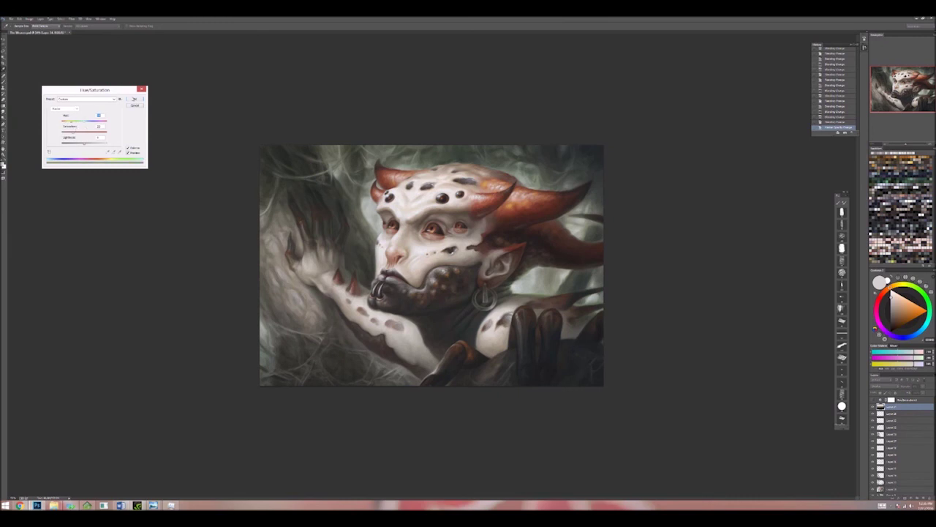
{"action": "key", "text": "Return"}
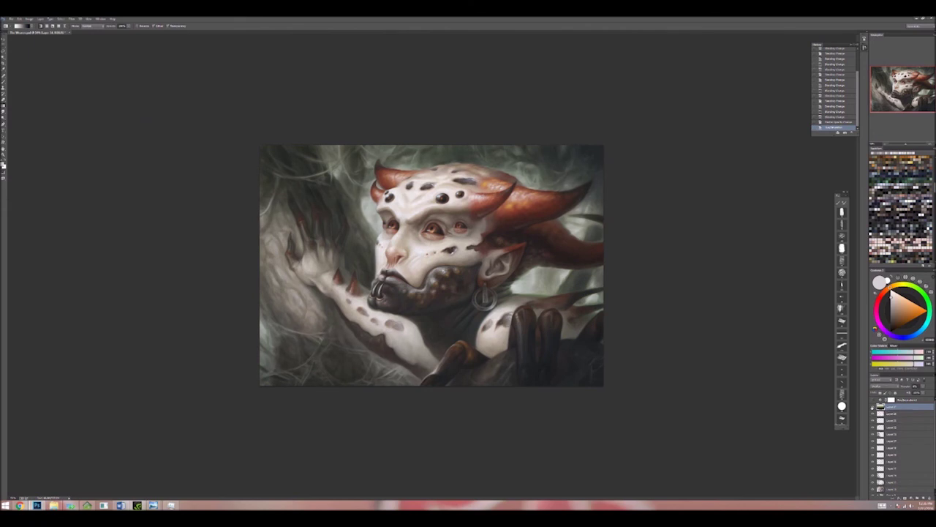
{"action": "key", "text": "5"}
{"action": "left_click", "coordinate": [11, 19]}
{"action": "left_click", "coordinate": [44, 83]}
{"action": "key", "text": "ctrl+plus"}
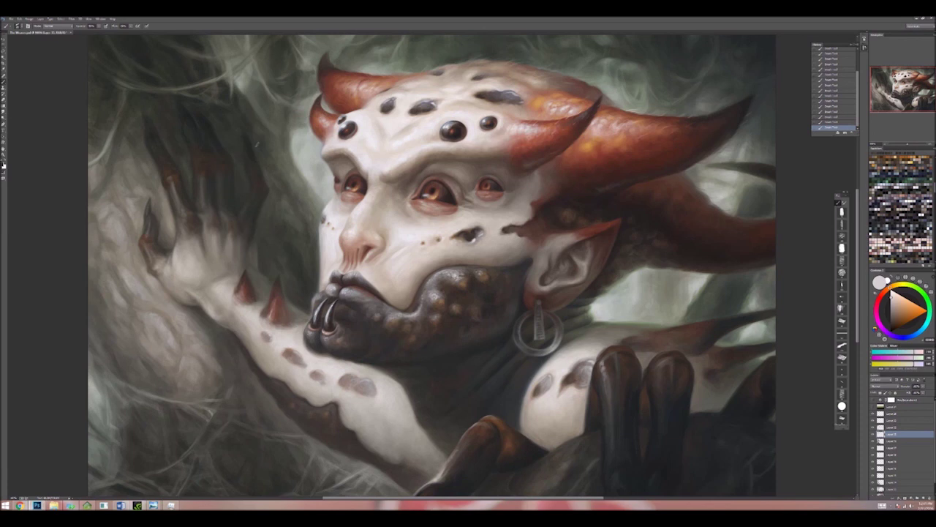
{"action": "key", "text": "ctrl+minus"}
{"action": "key", "text": "ctrl+minus"}
{"action": "key", "text": "ctrl+minus"}
{"action": "key", "text": "ctrl+minus"}
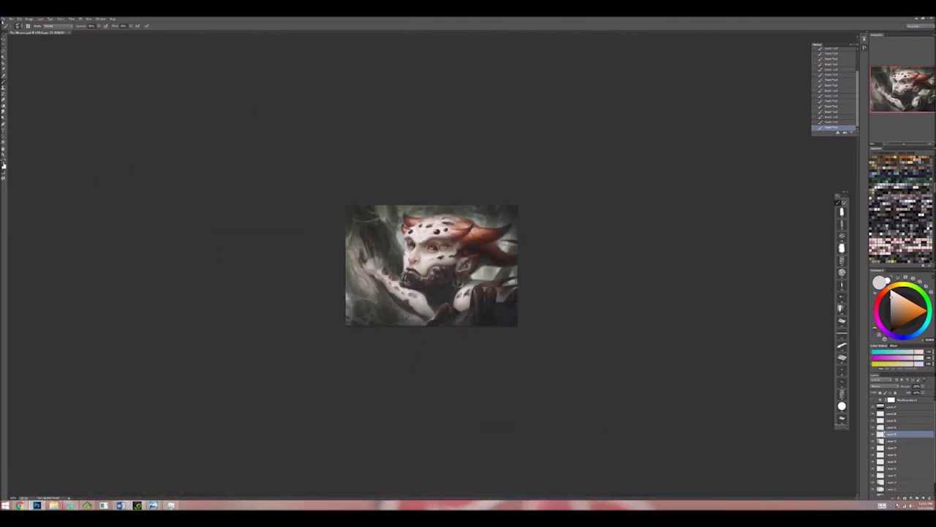
{"action": "key", "text": "ctrl+plus"}
{"action": "key", "text": "ctrl+plus"}
{"action": "key", "text": "ctrl+plus"}
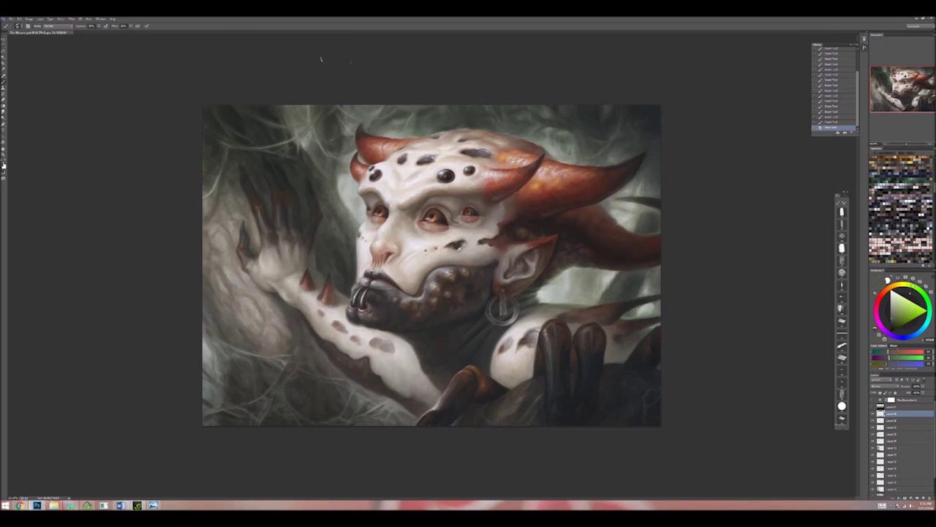
{"action": "key", "text": "ctrl+plus"}
{"action": "key", "text": "ctrl+plus"}
{"action": "key", "text": "ctrl+plus"}
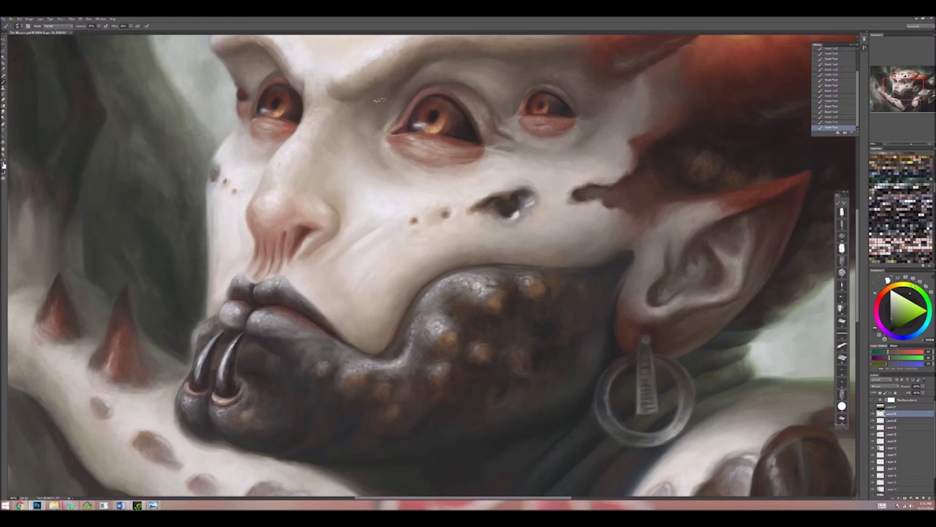
{"action": "left_click_drag", "start_coordinate": [379, 100], "coordinate": [305, 194]}
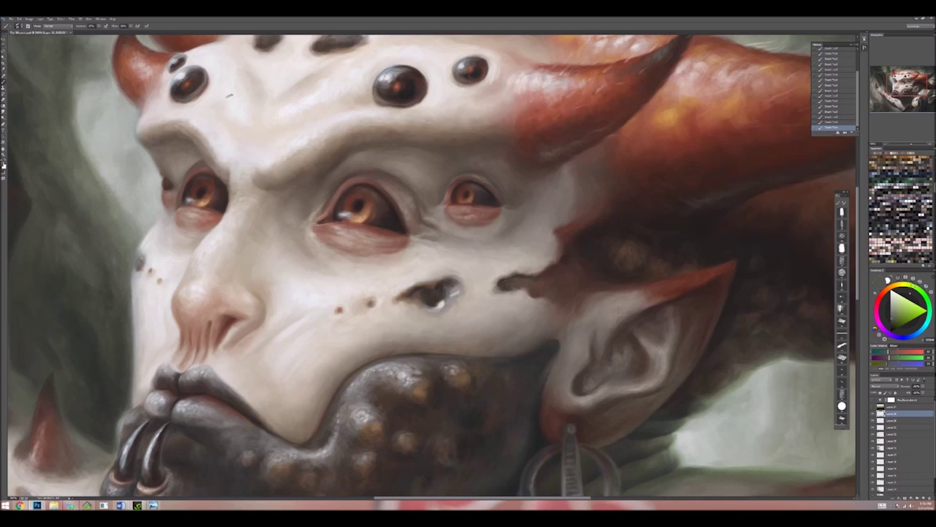
{"action": "key", "text": "ctrl+minus"}
{"action": "key", "text": "ctrl+minus"}
{"action": "key", "text": "ctrl+minus"}
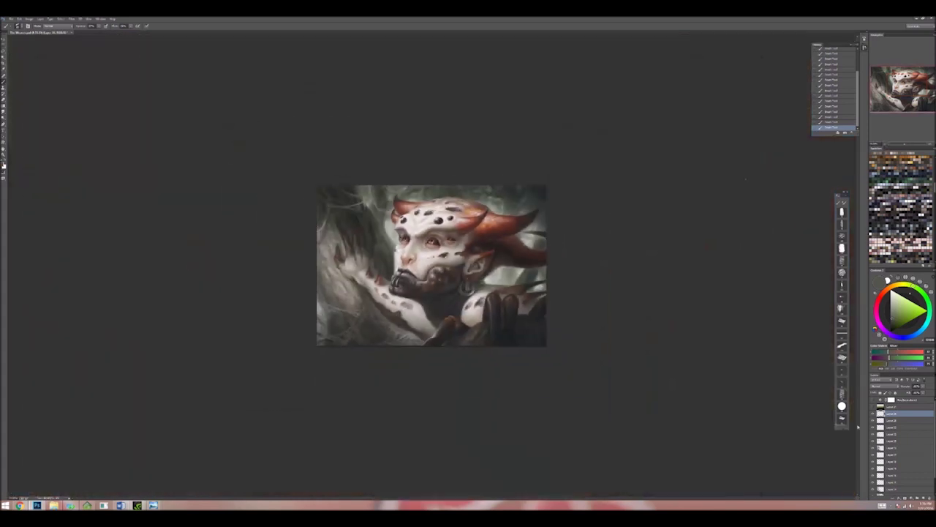
{"action": "key", "text": "ctrl+plus"}
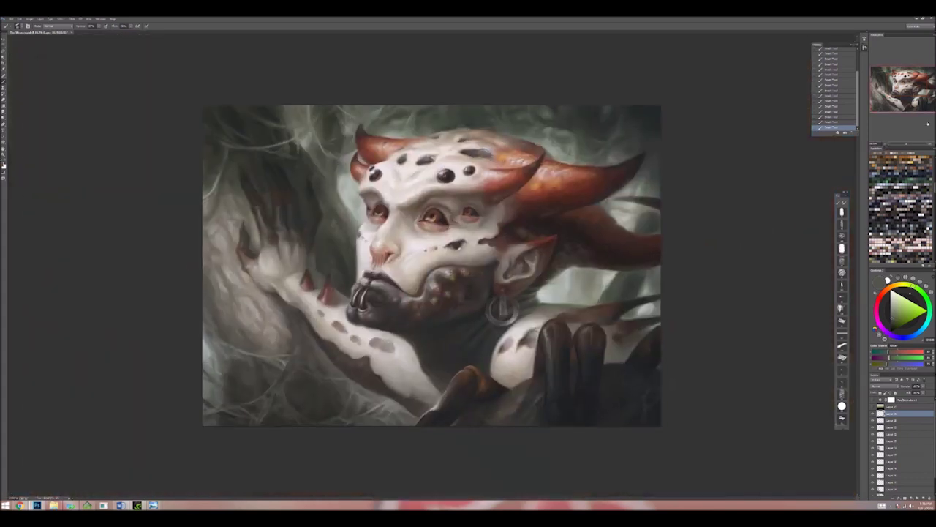
{"action": "key", "text": "ctrl+plus"}
{"action": "key", "text": "ctrl+plus"}
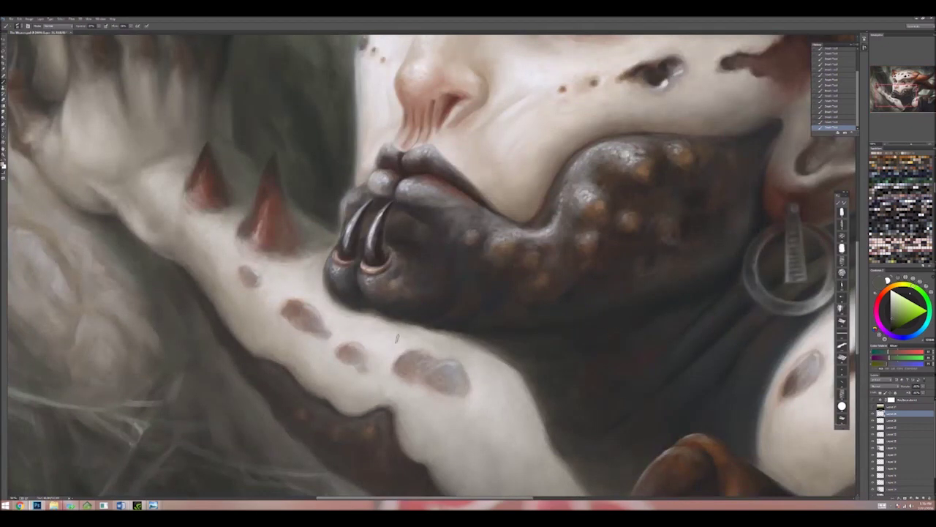
{"action": "key", "text": "ctrl+minus"}
{"action": "key", "text": "ctrl+minus"}
{"action": "key", "text": "ctrl+minus"}
{"action": "key", "text": "ctrl+minus"}
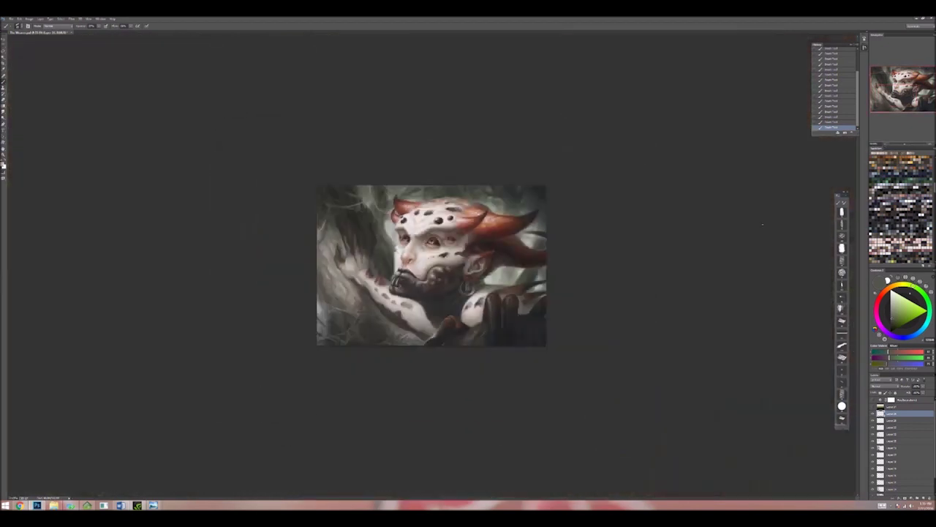